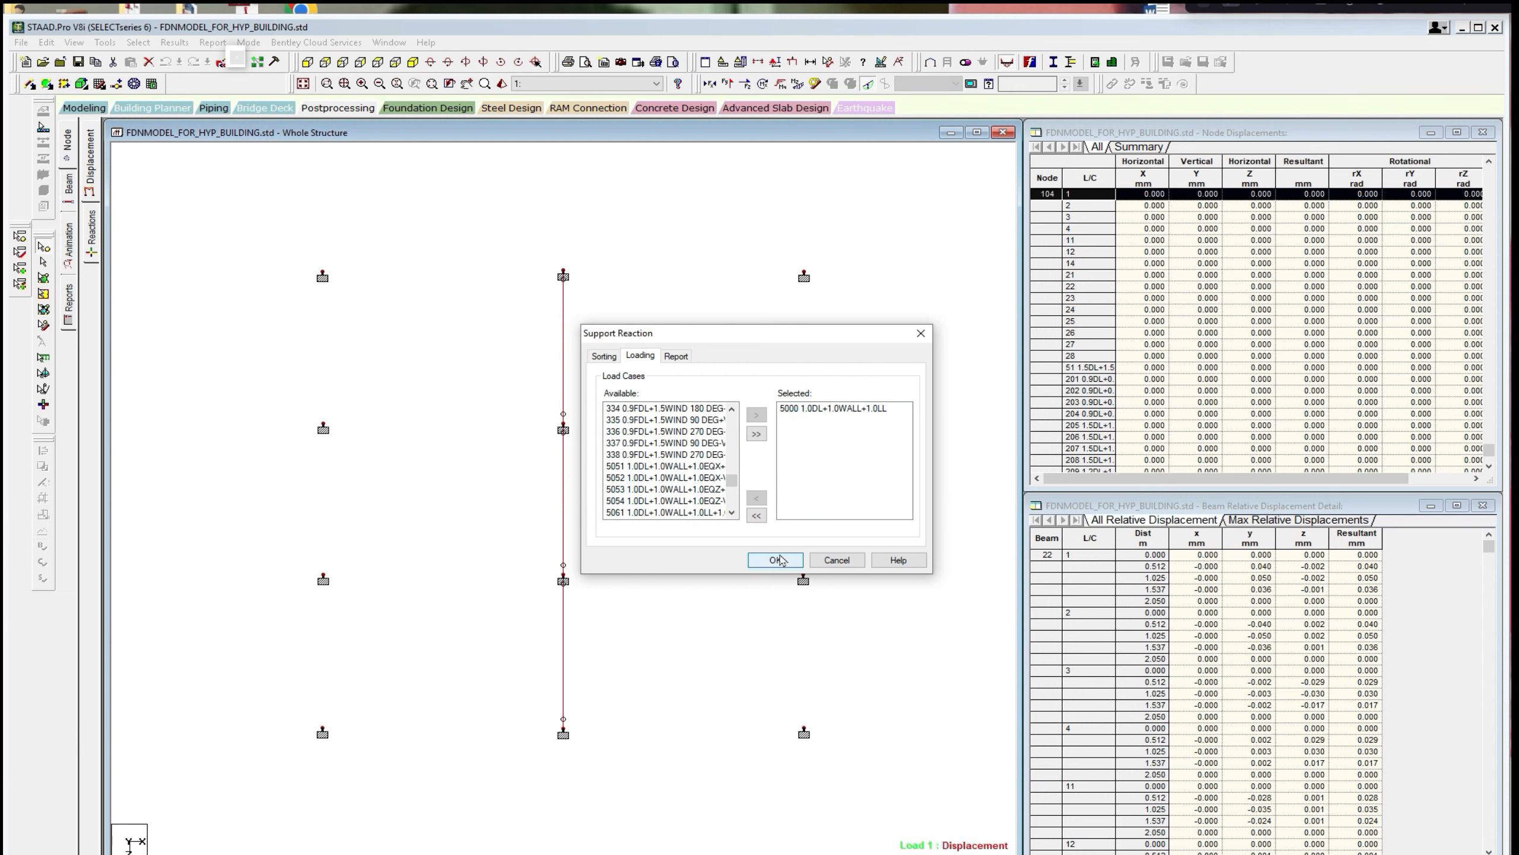
# Generate the support reaction report for load case 5000 1.0DL+1.0WALL+1.0LL and copy the whole table.
pyautogui.click(775, 561)
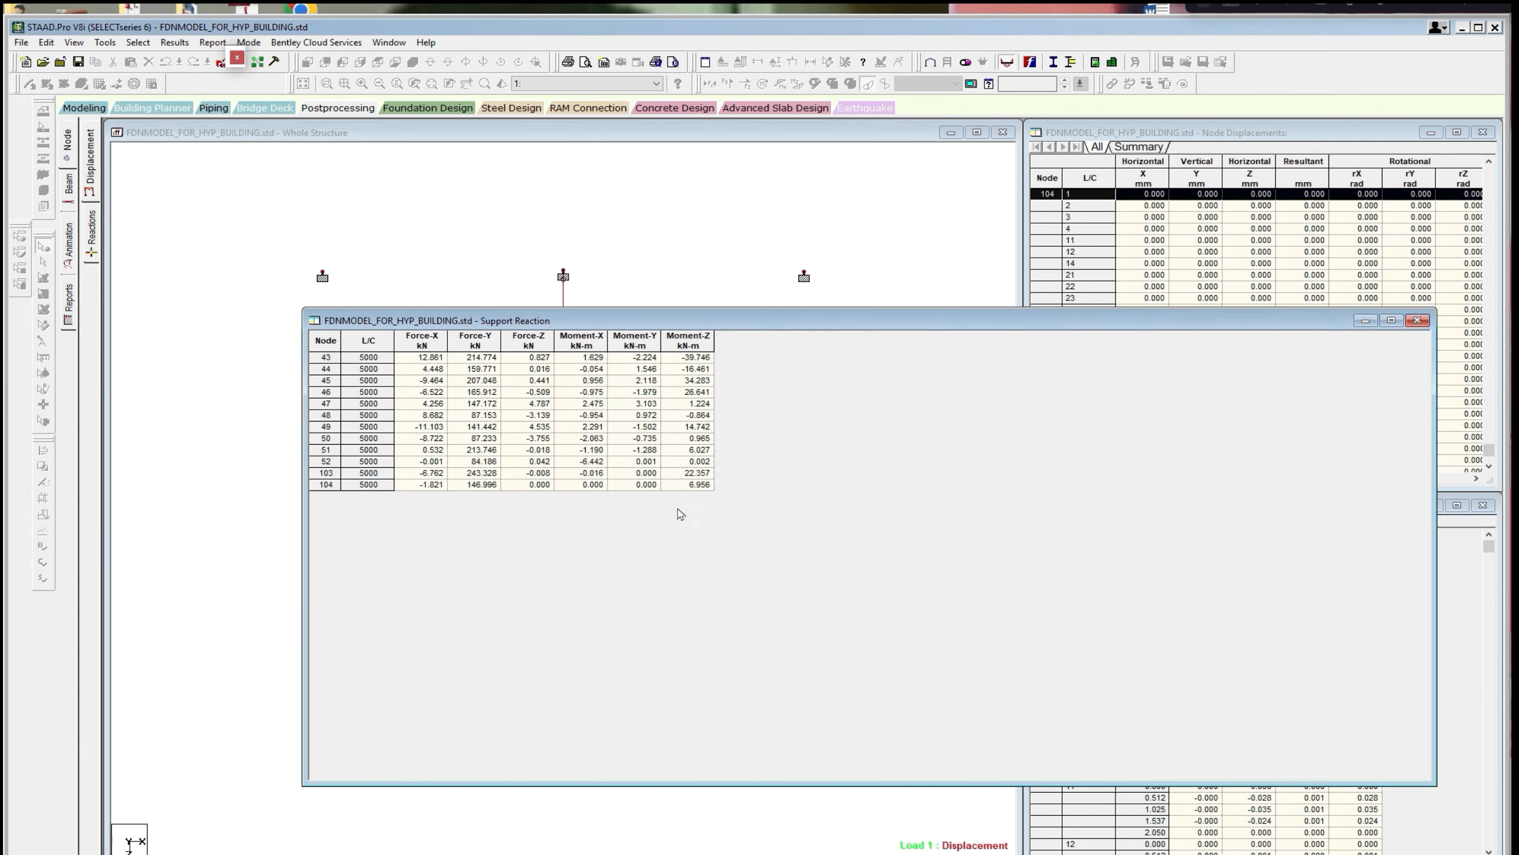
pyautogui.click(324, 342)
pyautogui.rightClick(324, 341)
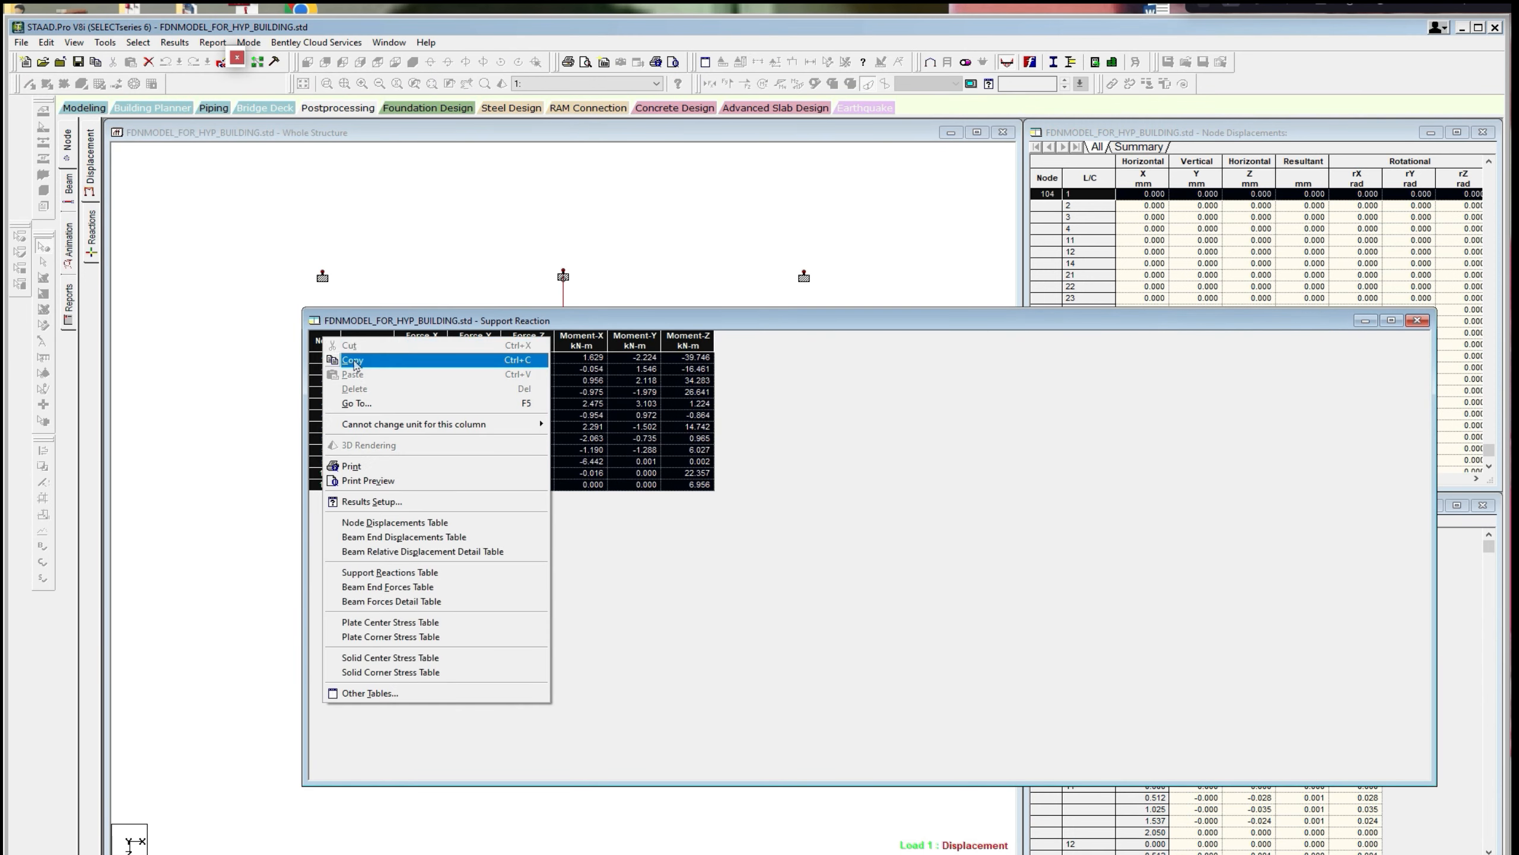
pyautogui.click(353, 360)
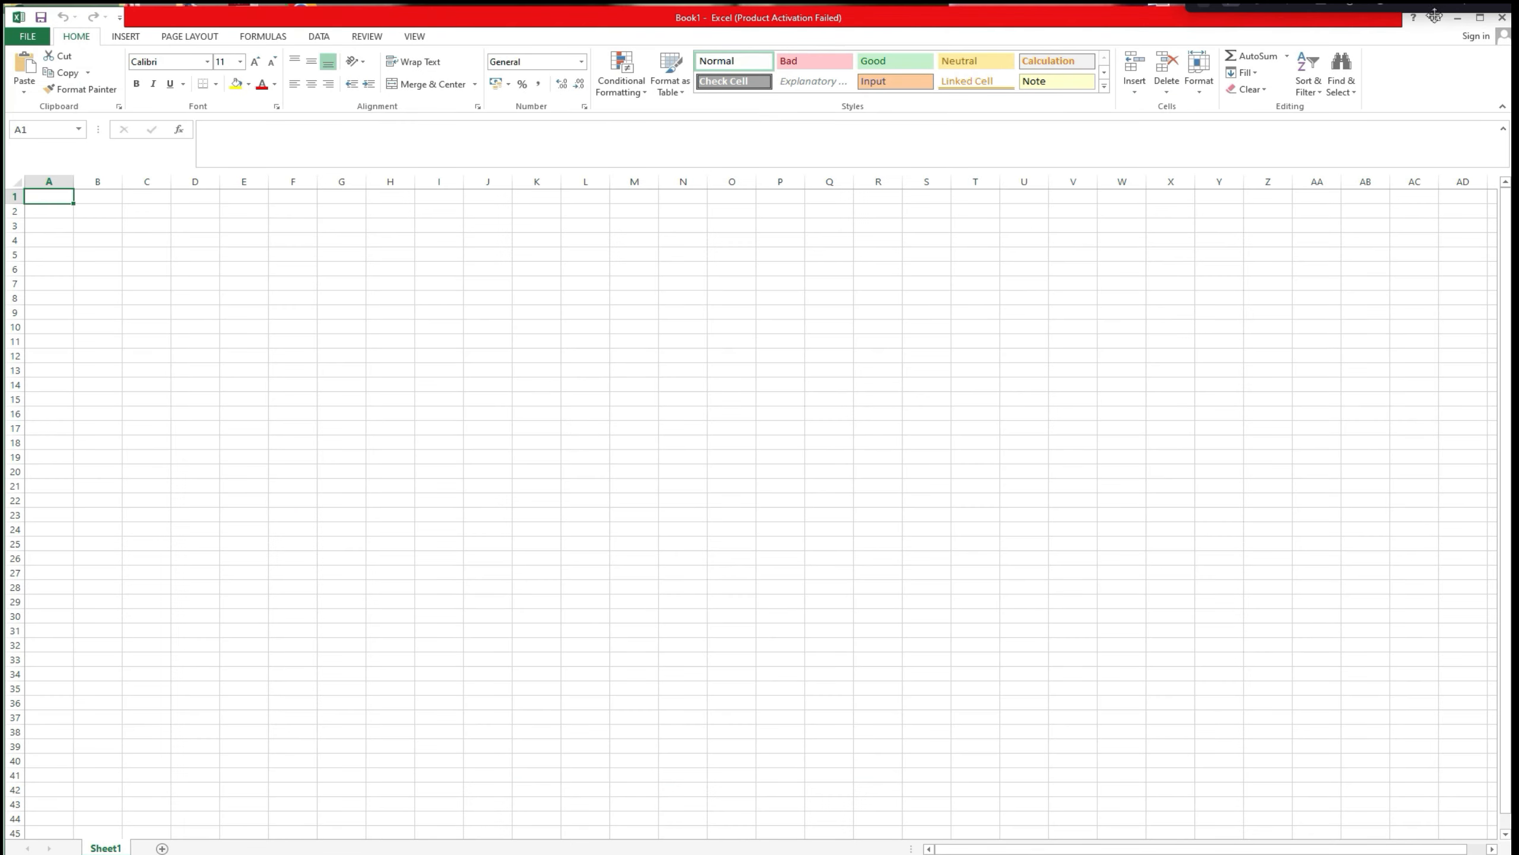
# Switch to the blank Excel workbook and paste the copied support reactions starting at cell C4.
pyautogui.click(1458, 19)
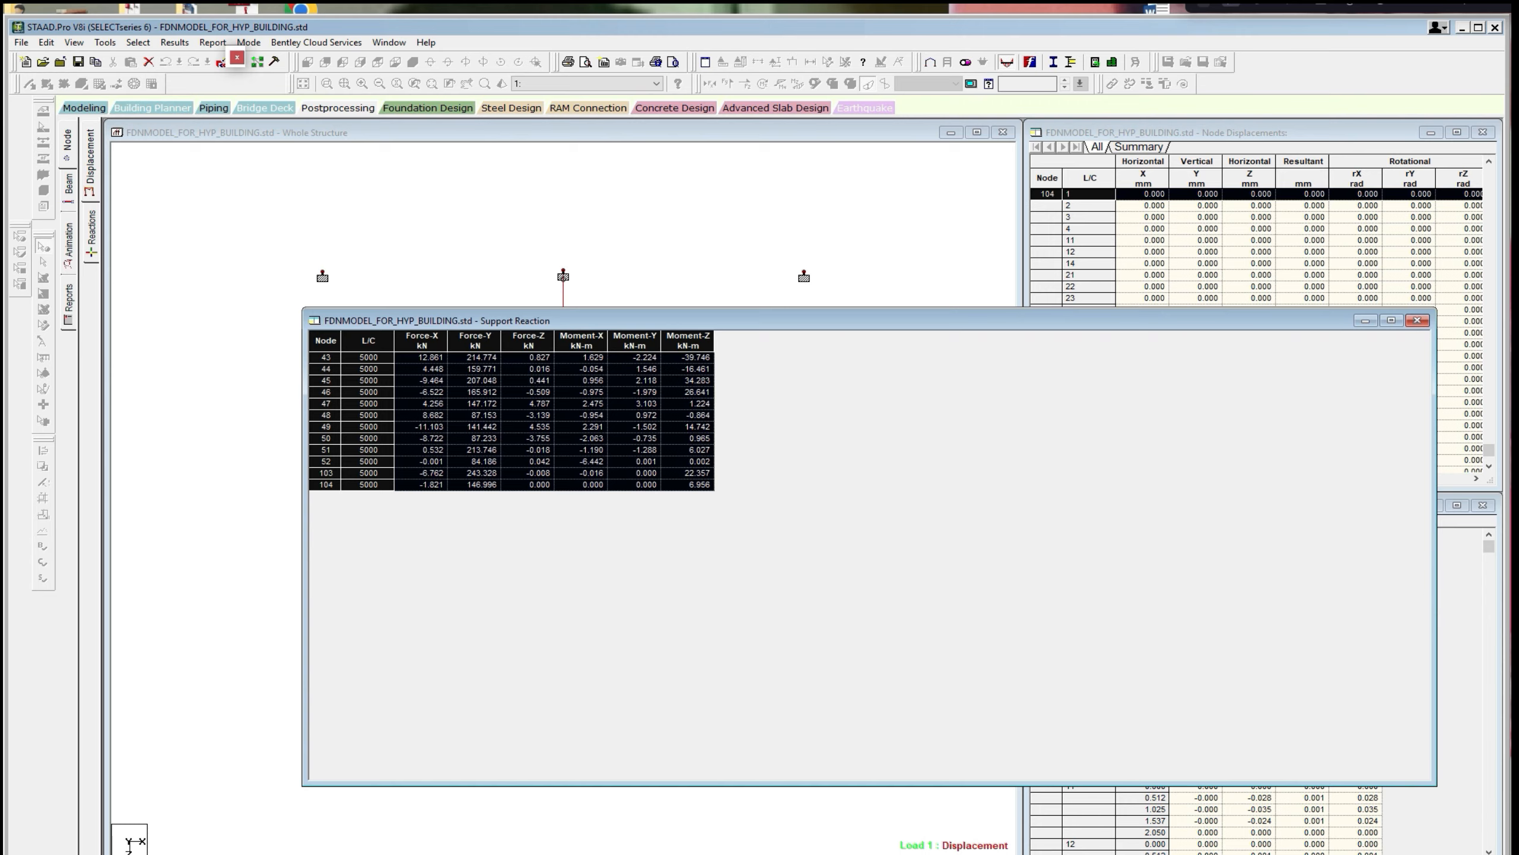
pyautogui.hotkey('alt', 'Tab')
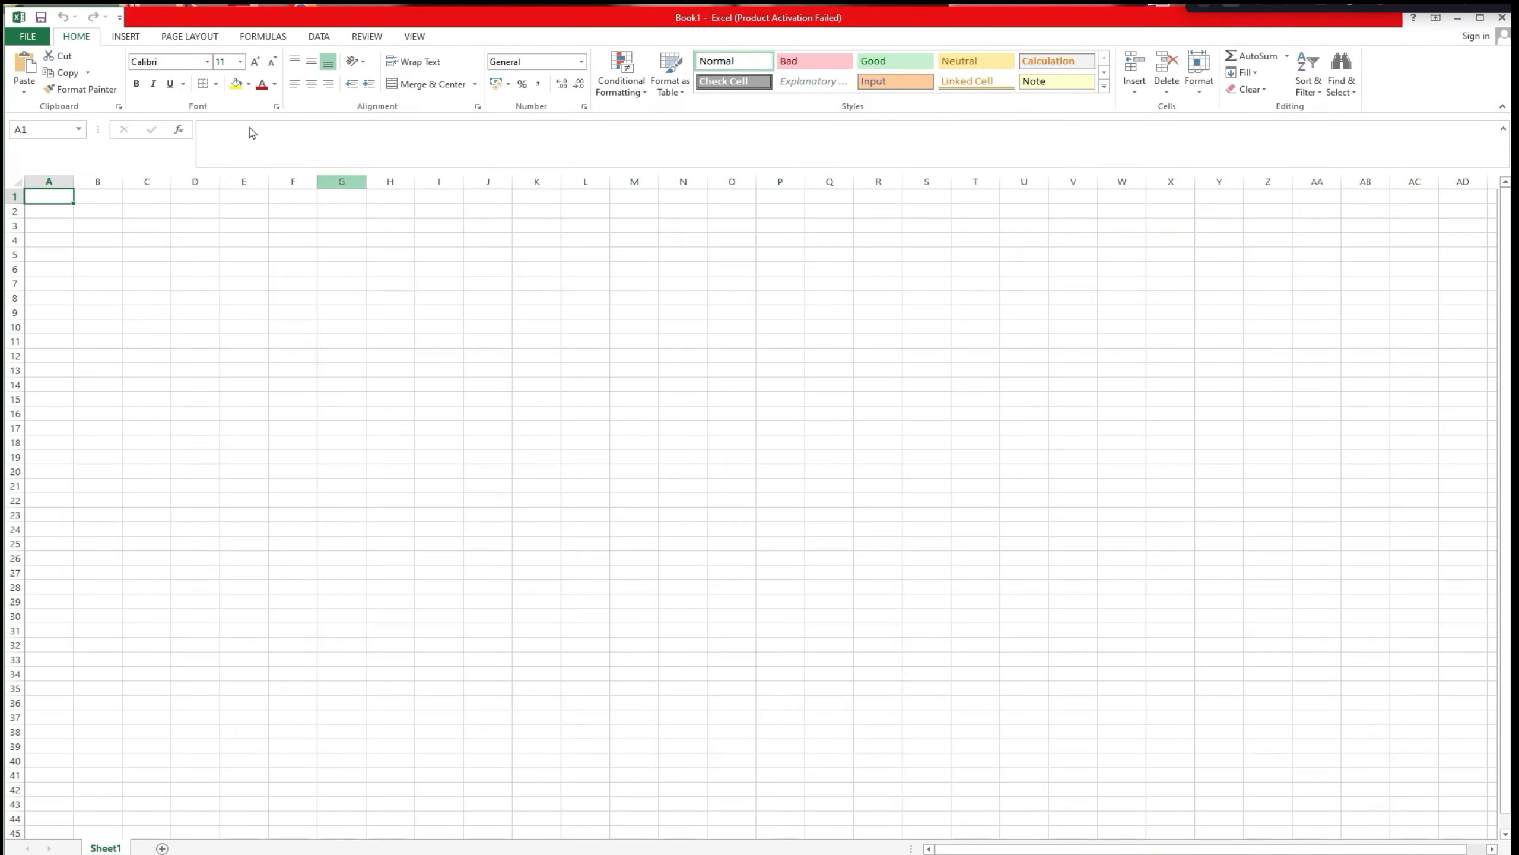
pyautogui.click(134, 241)
pyautogui.rightClick(134, 240)
pyautogui.click(171, 300)
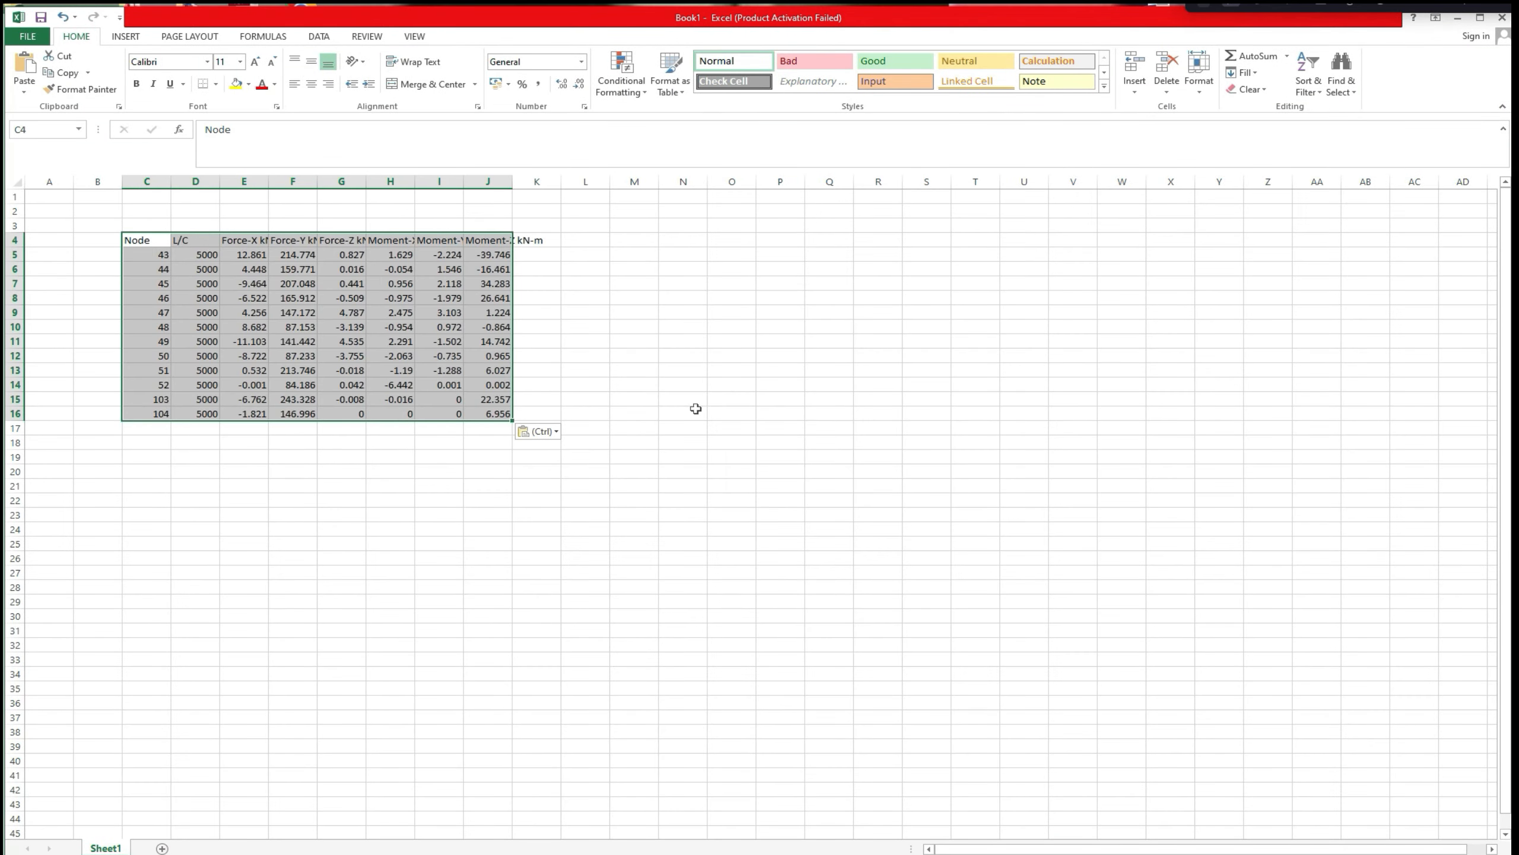
pyautogui.click(695, 409)
# Turn on text wrapping for the reaction table's header cells C4 to J4.
pyautogui.rightClick(145, 240)
pyautogui.click(646, 261)
pyautogui.moveTo(149, 242); pyautogui.dragTo(490, 238)
pyautogui.rightClick(489, 235)
pyautogui.click(538, 456)
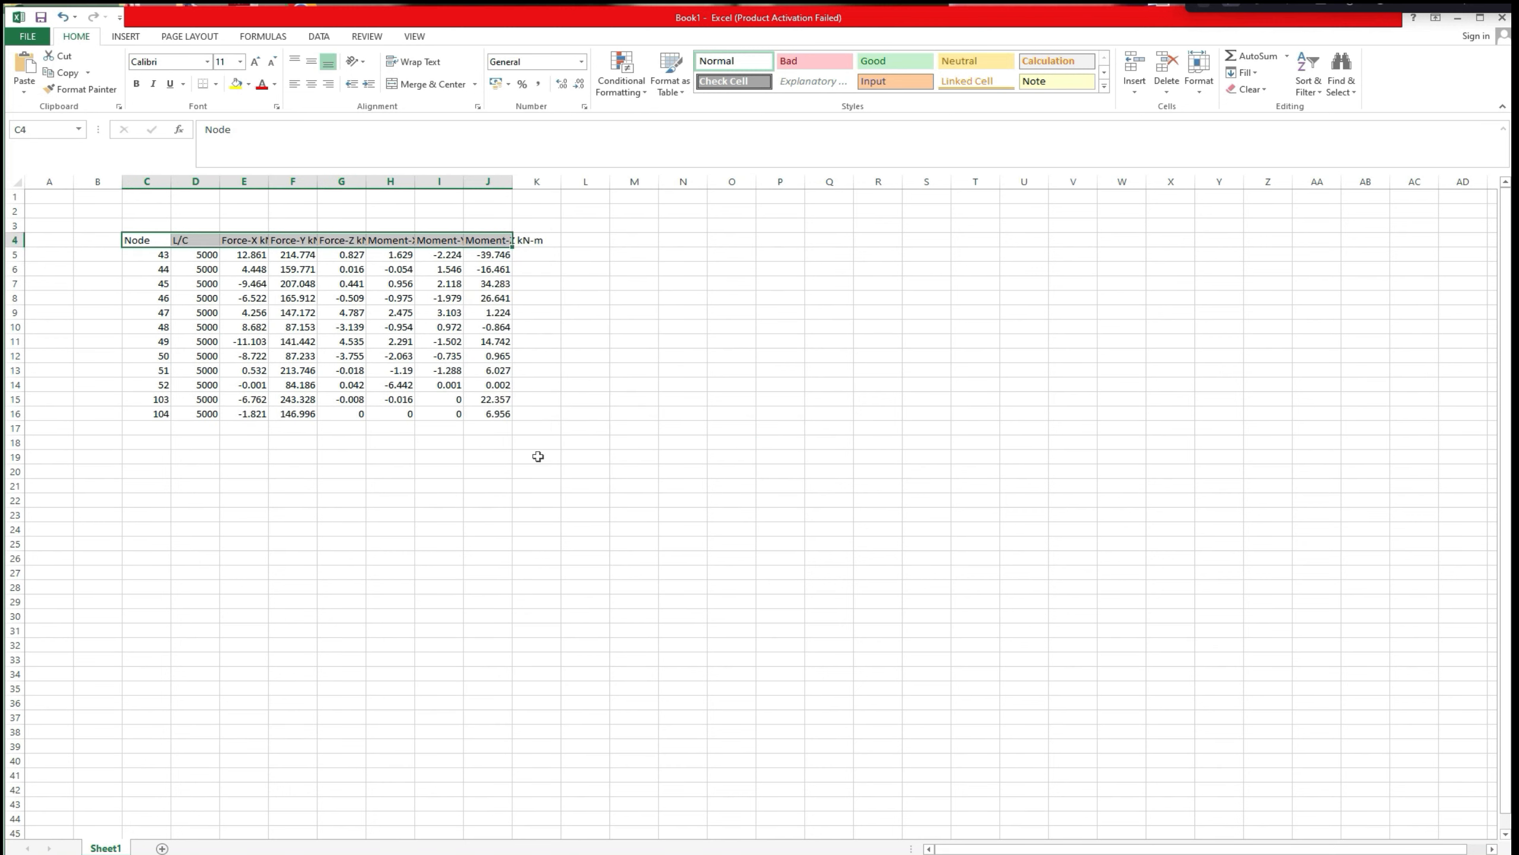
pyautogui.click(415, 314)
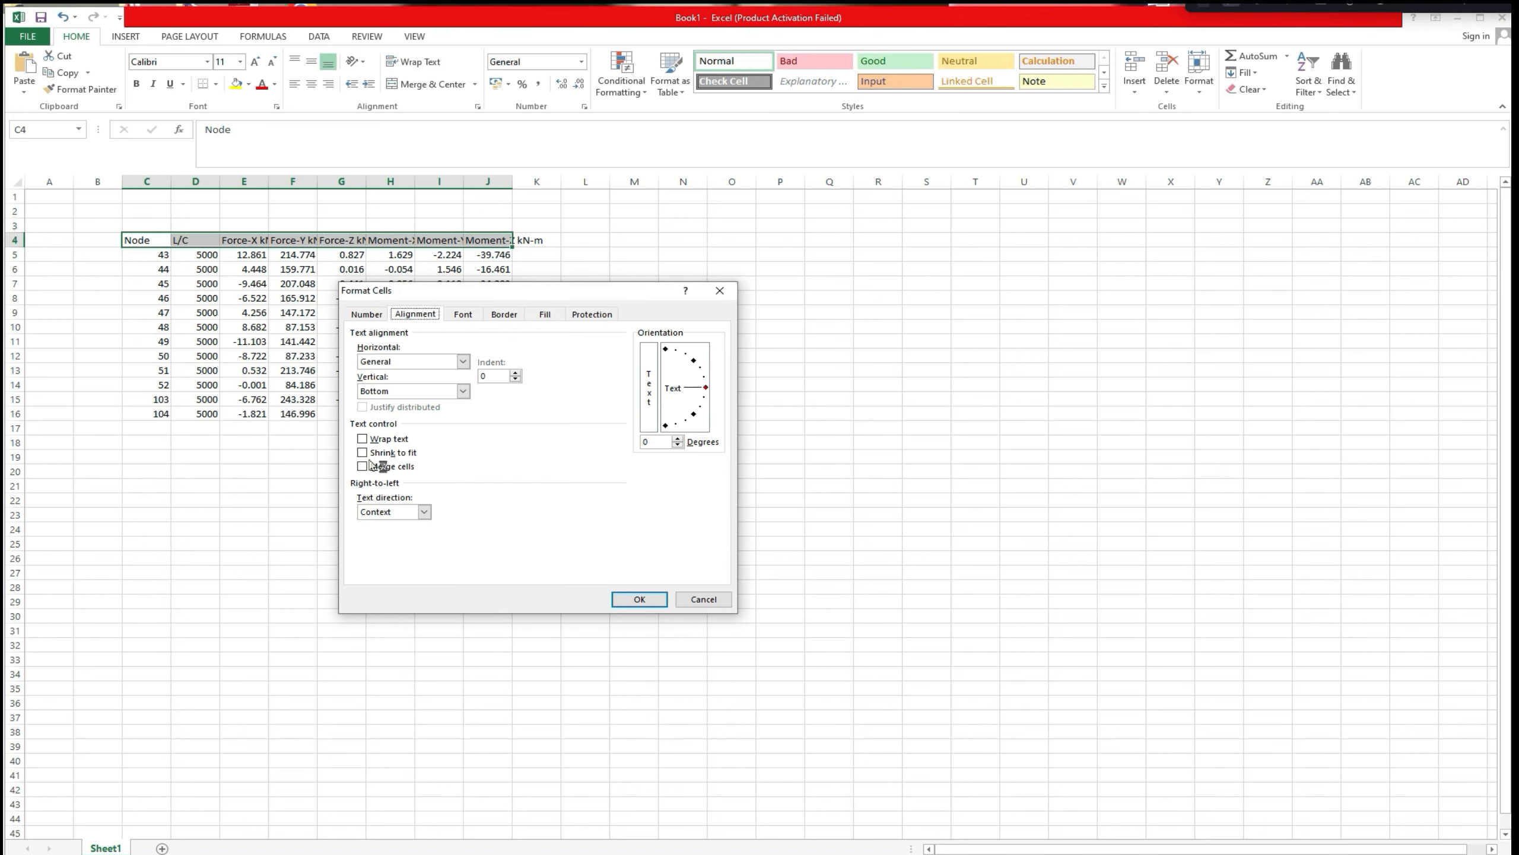
pyautogui.click(362, 438)
pyautogui.click(637, 598)
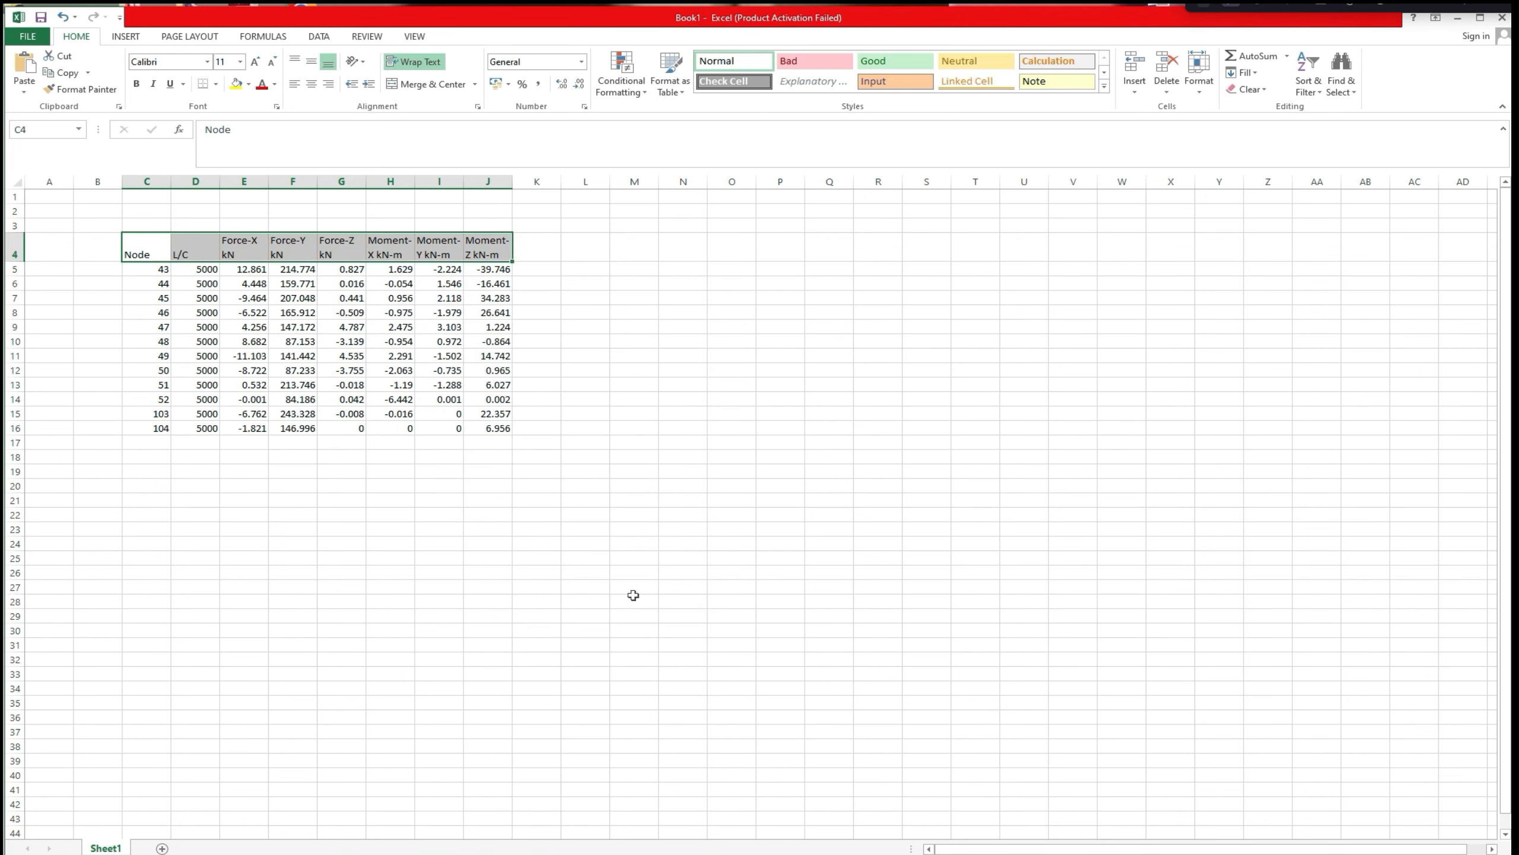
pyautogui.click(639, 516)
# Return to the foundation model in STAAD.Pro, close the support reaction table and window-select all the supports.
pyautogui.hotkey('alt', 'Tab')
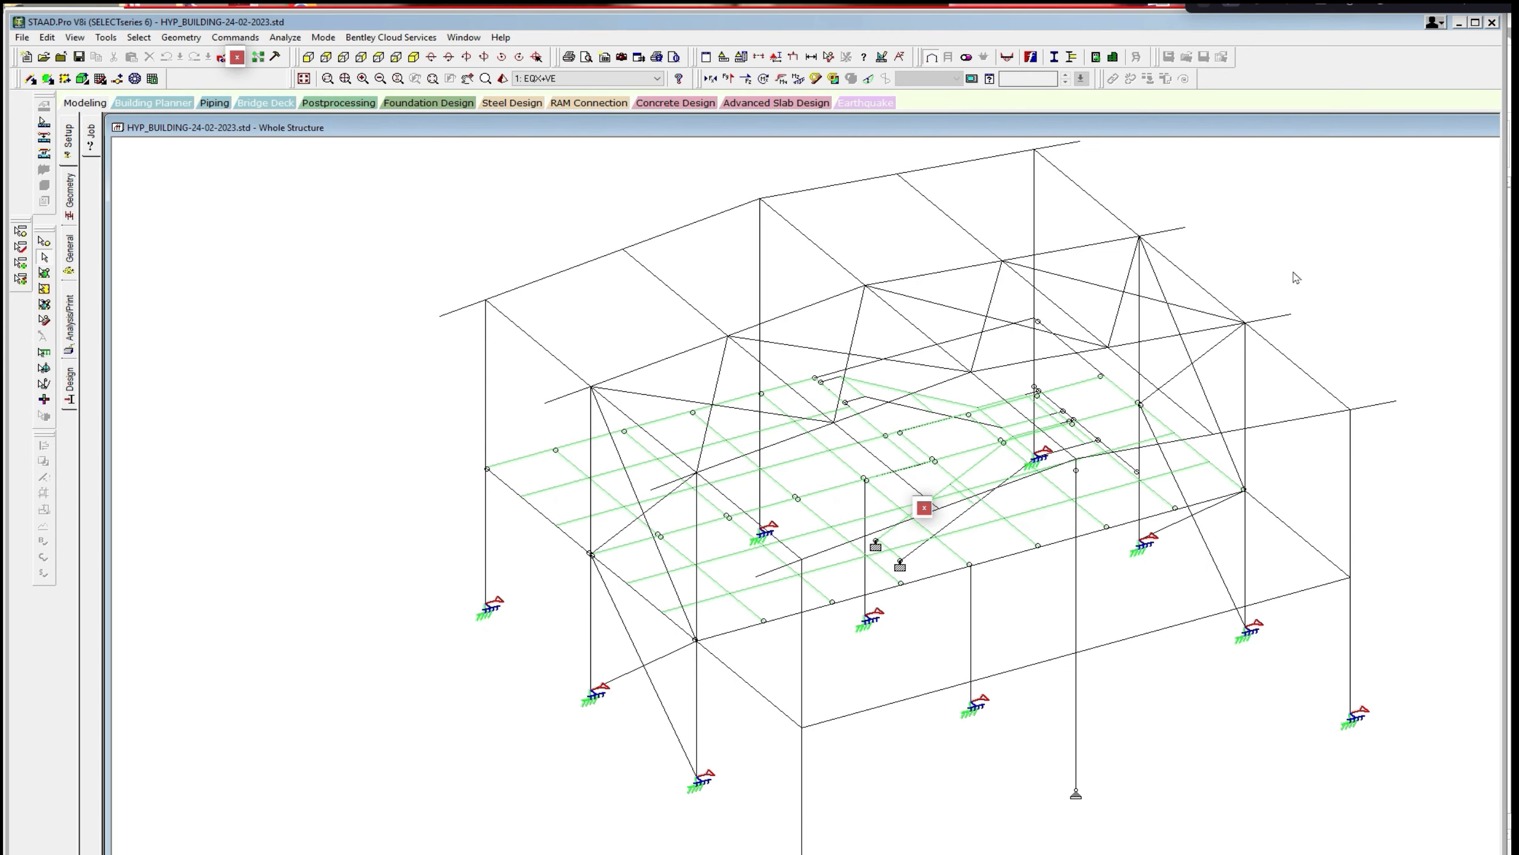
pyautogui.click(1460, 22)
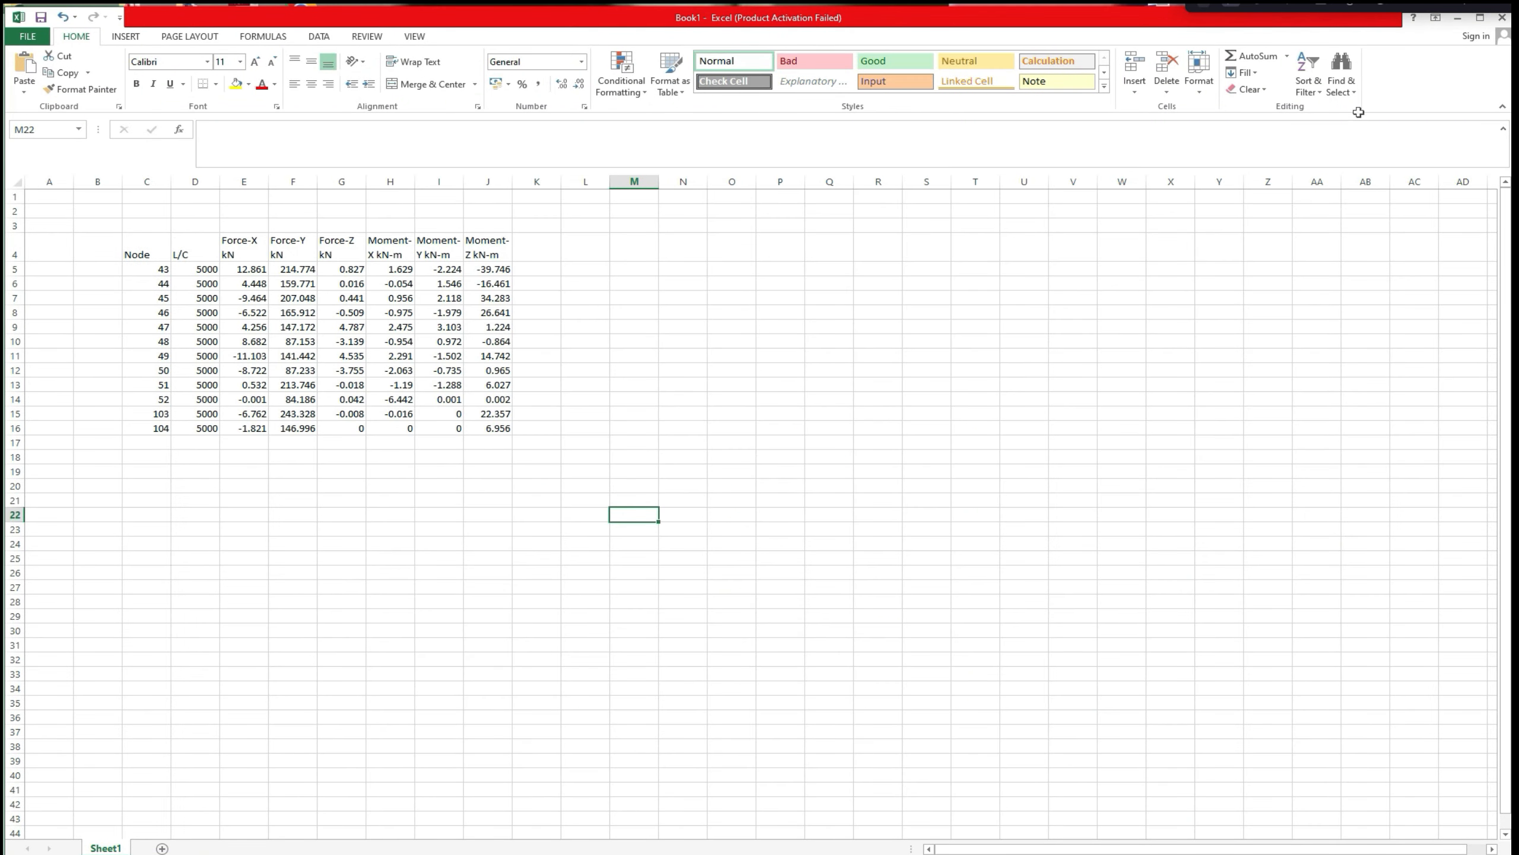
pyautogui.click(1457, 18)
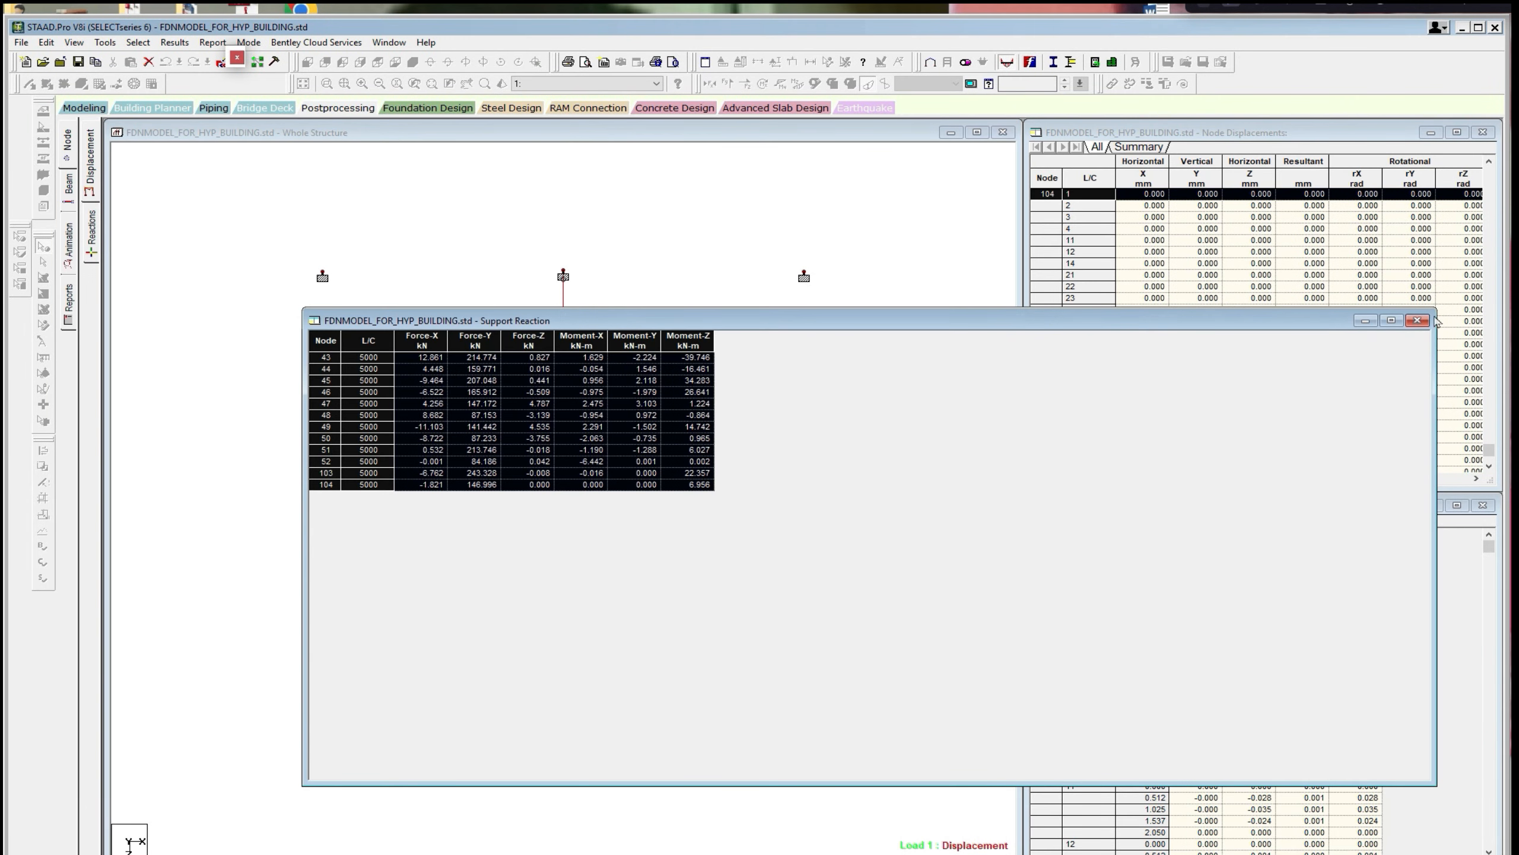
pyautogui.click(1417, 320)
pyautogui.moveTo(228, 216); pyautogui.dragTo(856, 774)
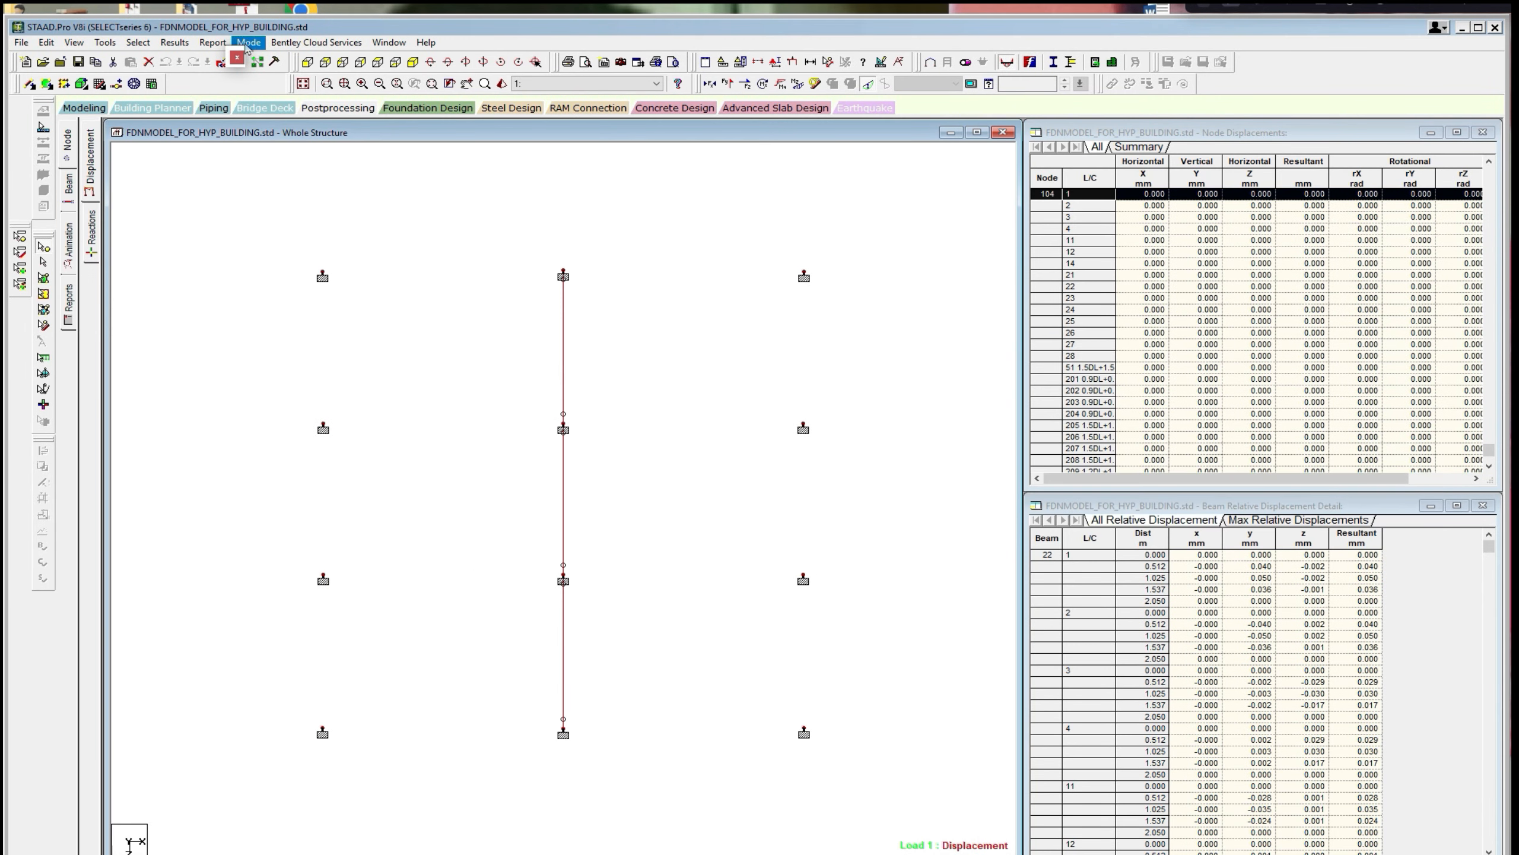
# Generate a support reaction report for only the load cases from 5051 through 6016.
pyautogui.click(213, 43)
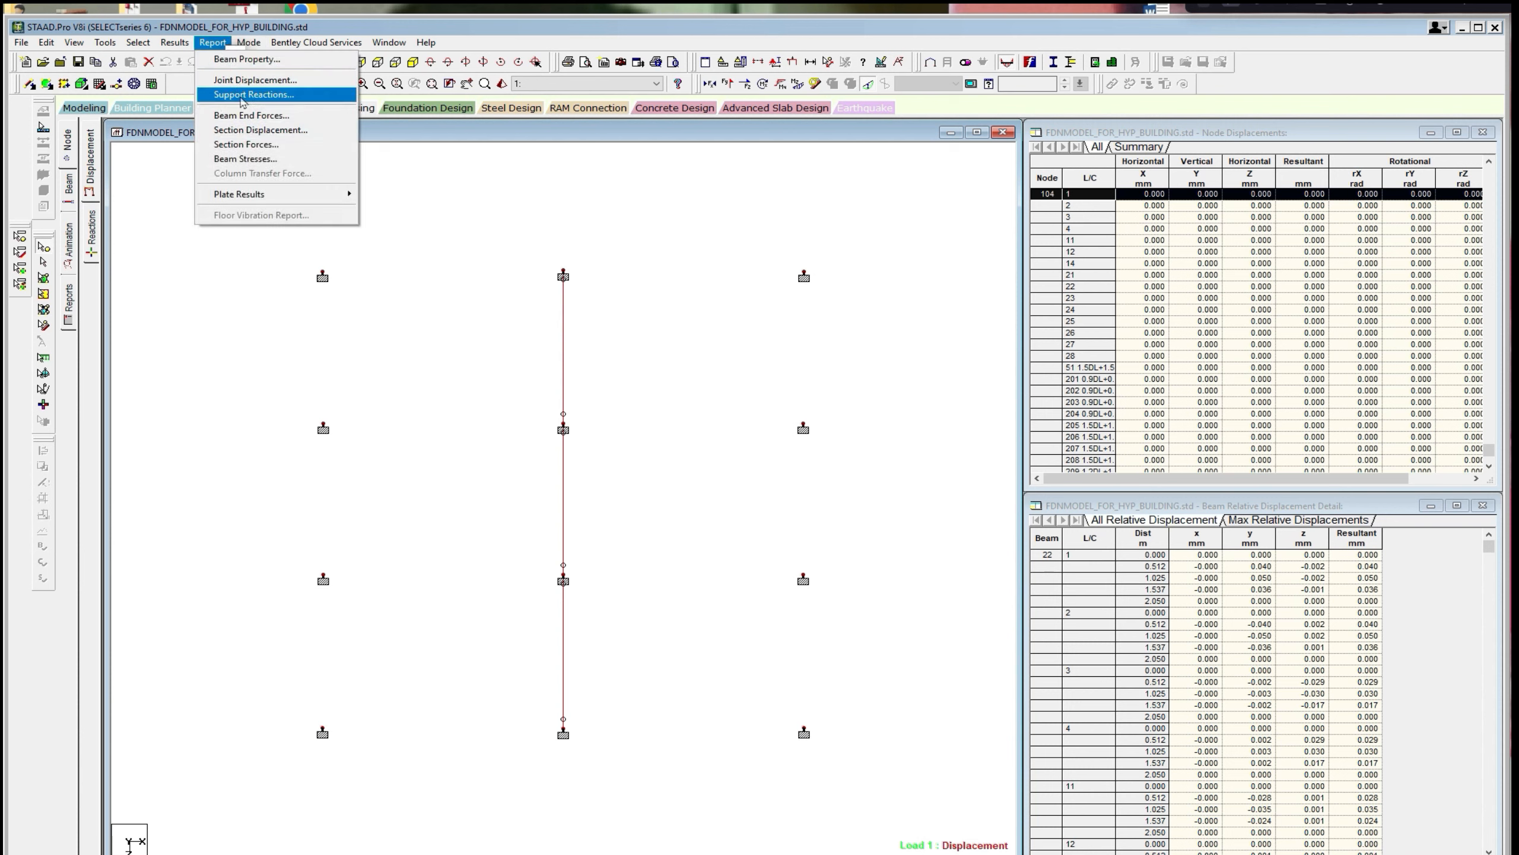
pyautogui.click(253, 94)
pyautogui.click(649, 357)
pyautogui.click(757, 516)
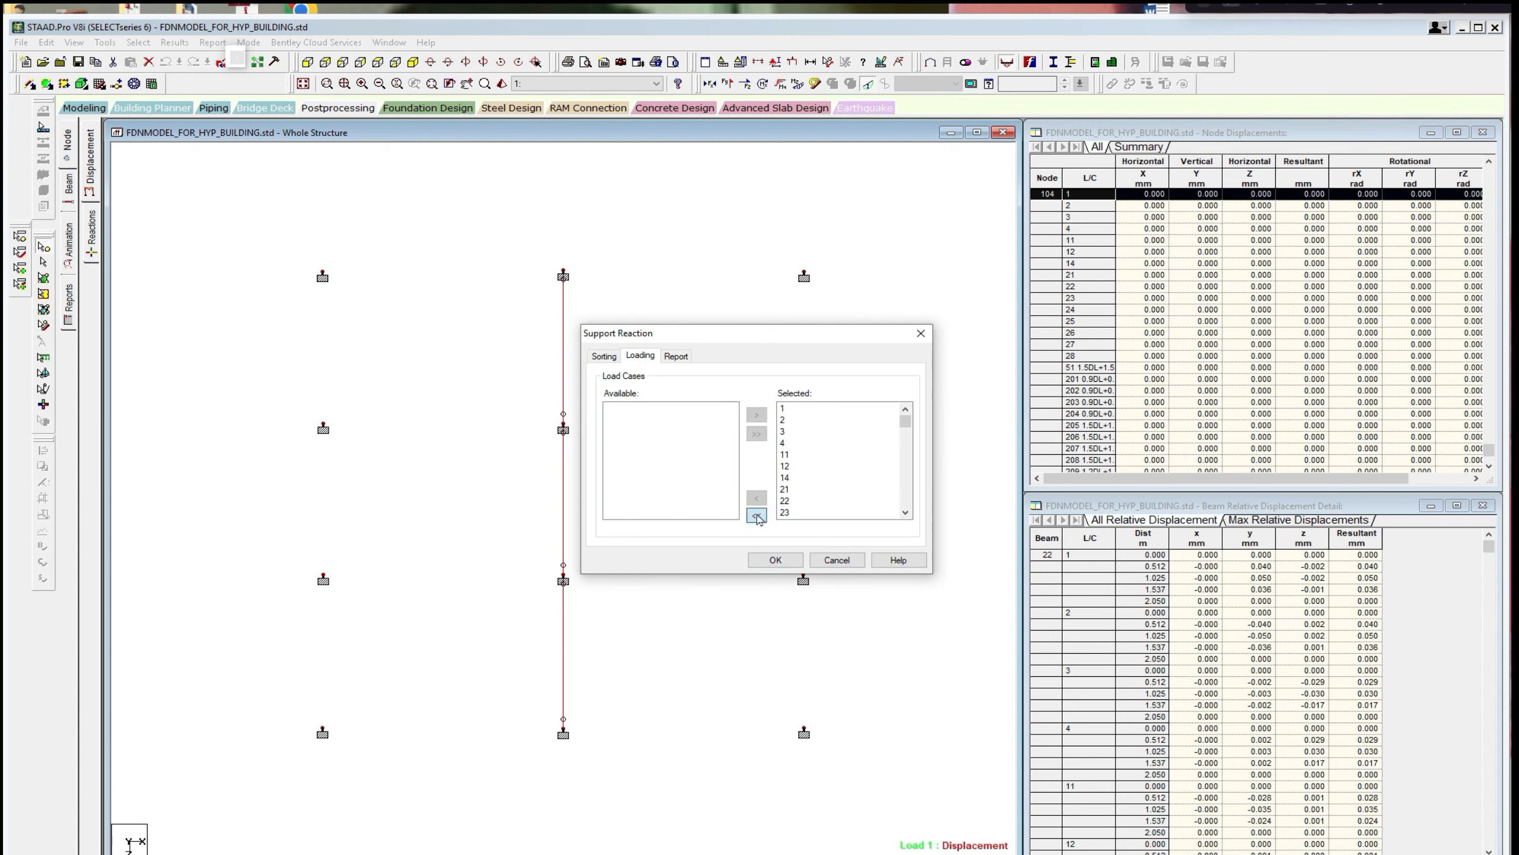
pyautogui.moveTo(733, 418); pyautogui.dragTo(736, 438)
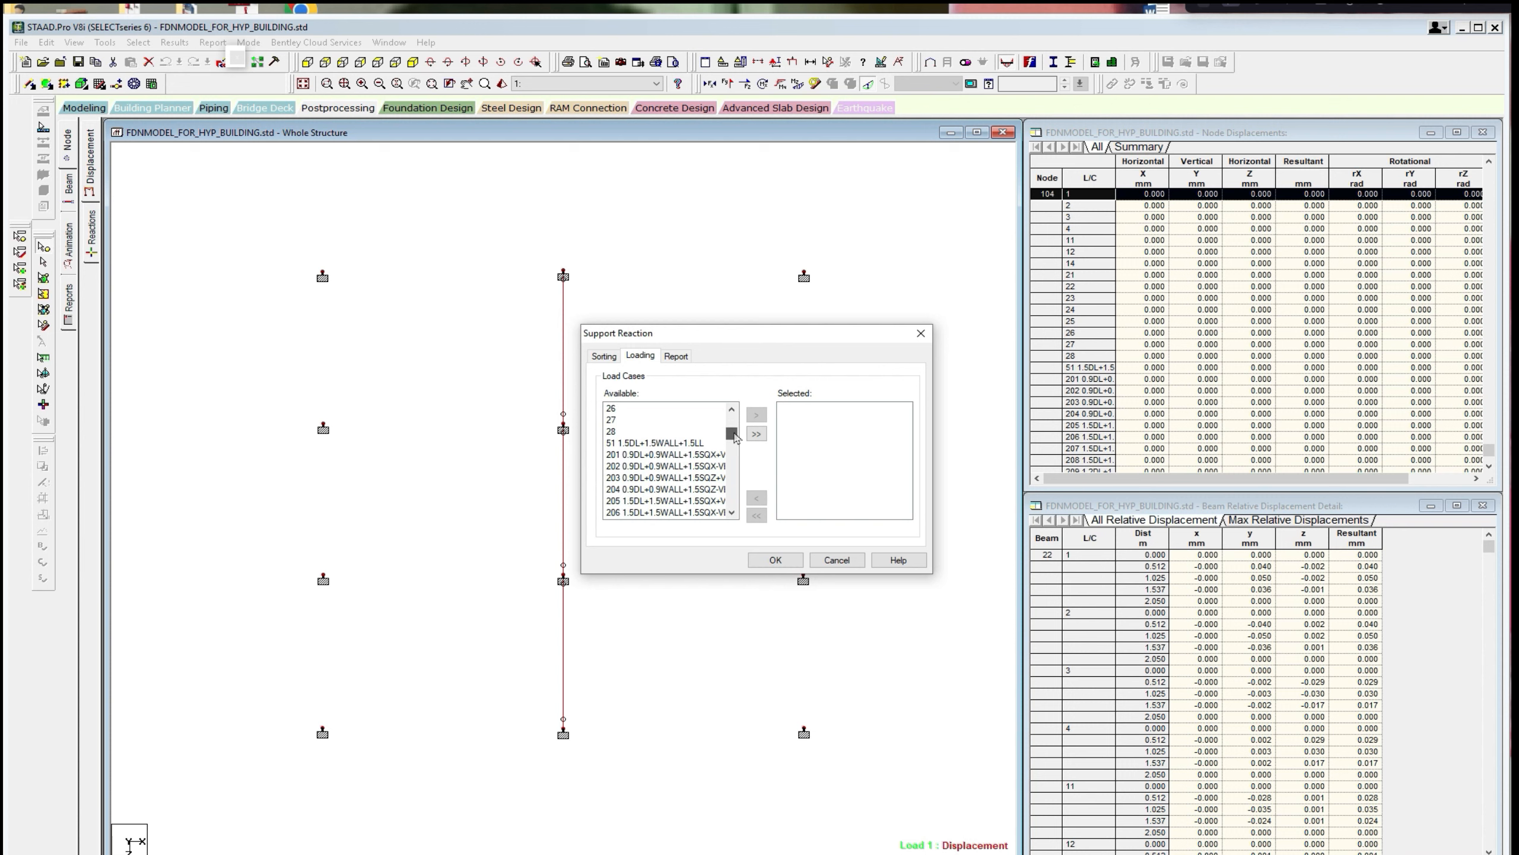
pyautogui.moveTo(736, 437); pyautogui.dragTo(737, 510)
pyautogui.click(667, 446)
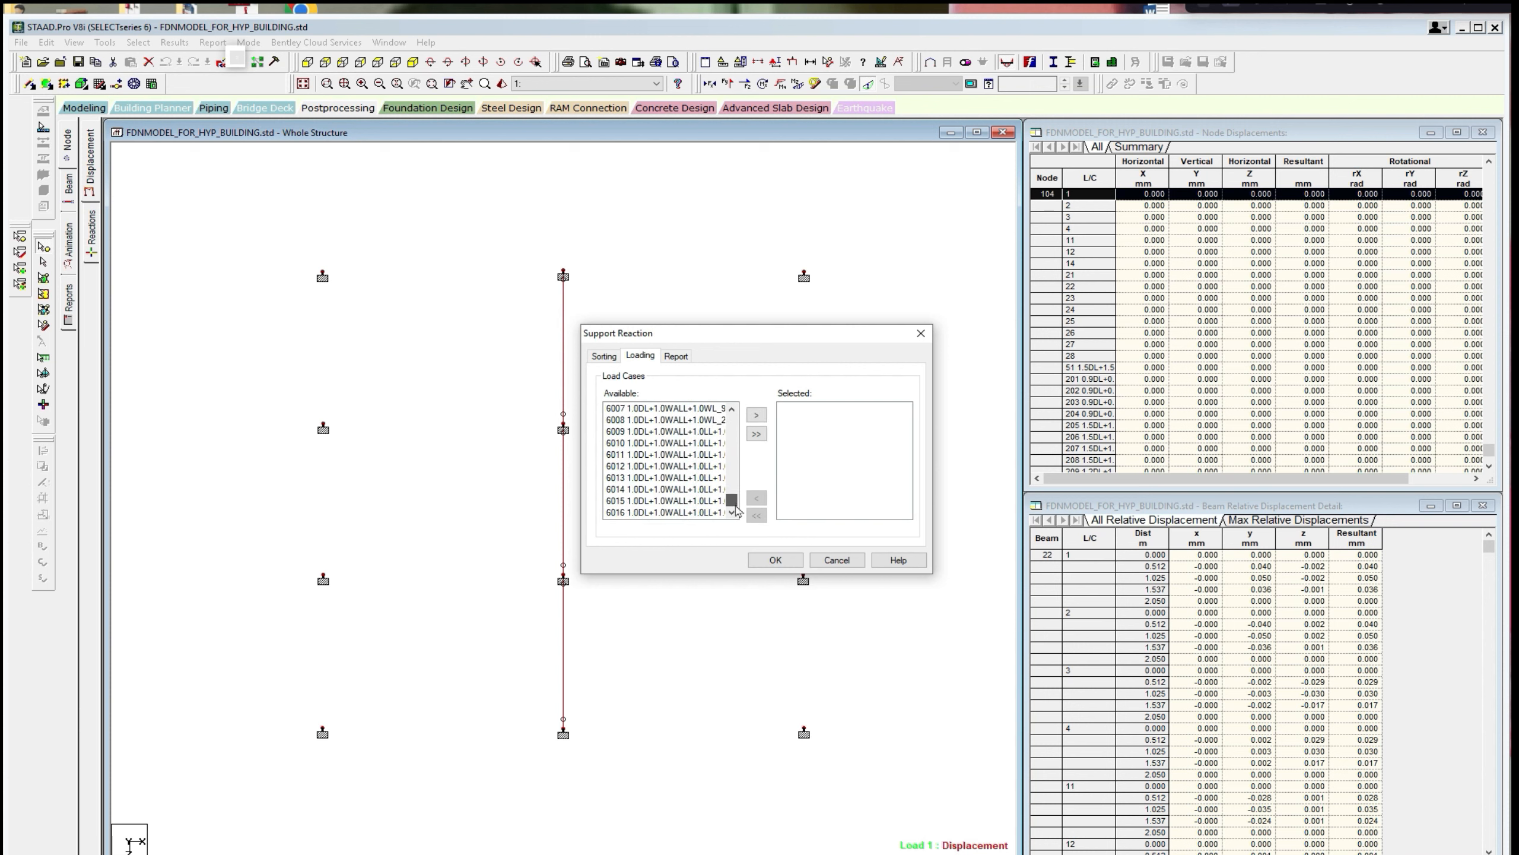
pyautogui.keyDown('shift'); pyautogui.click(663, 513); pyautogui.keyUp('shift')
pyautogui.click(757, 414)
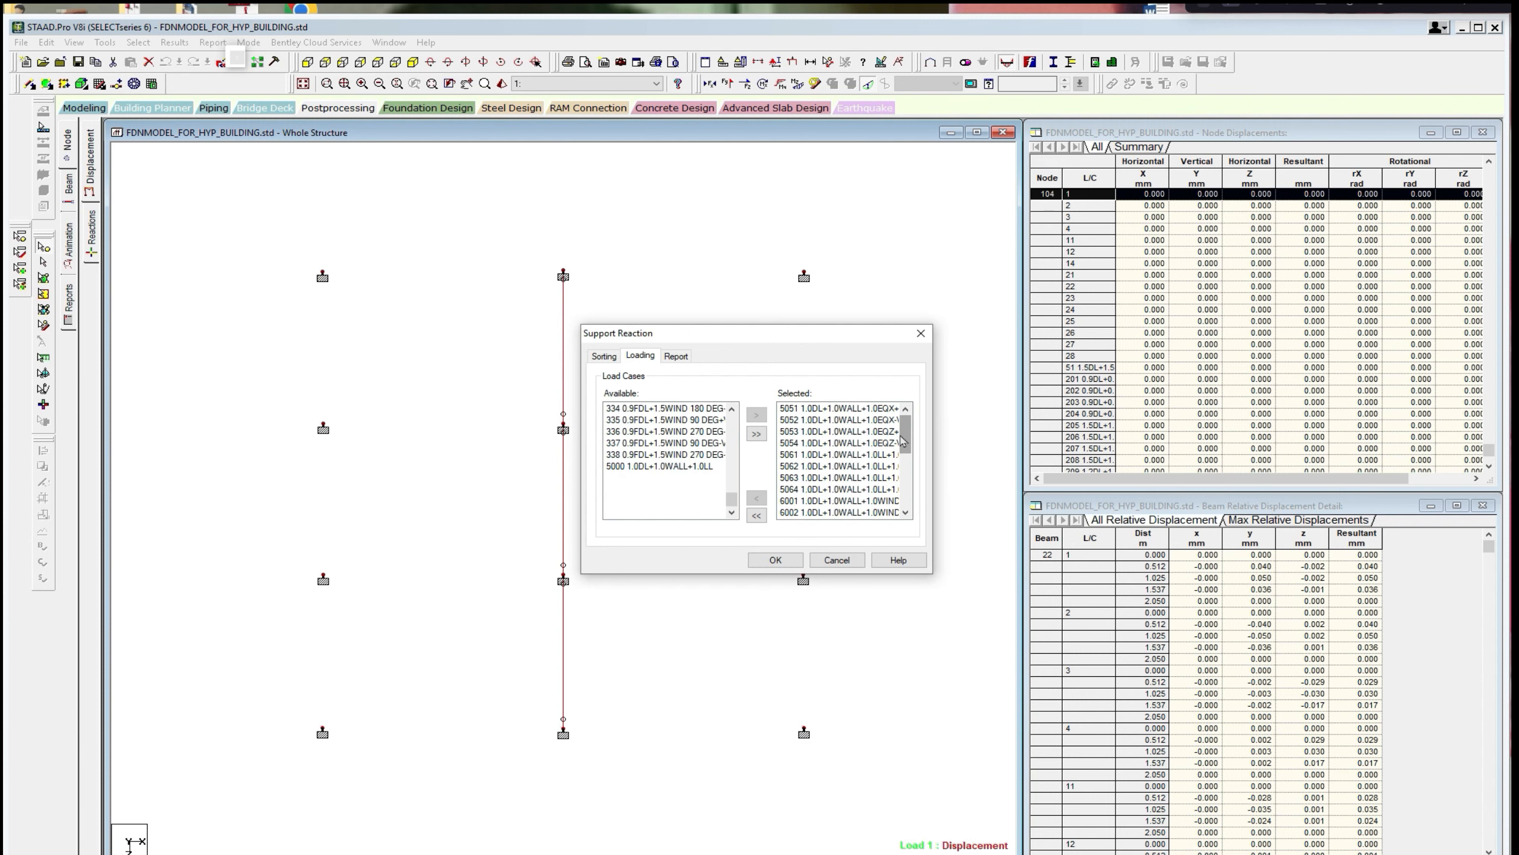
pyautogui.click(781, 563)
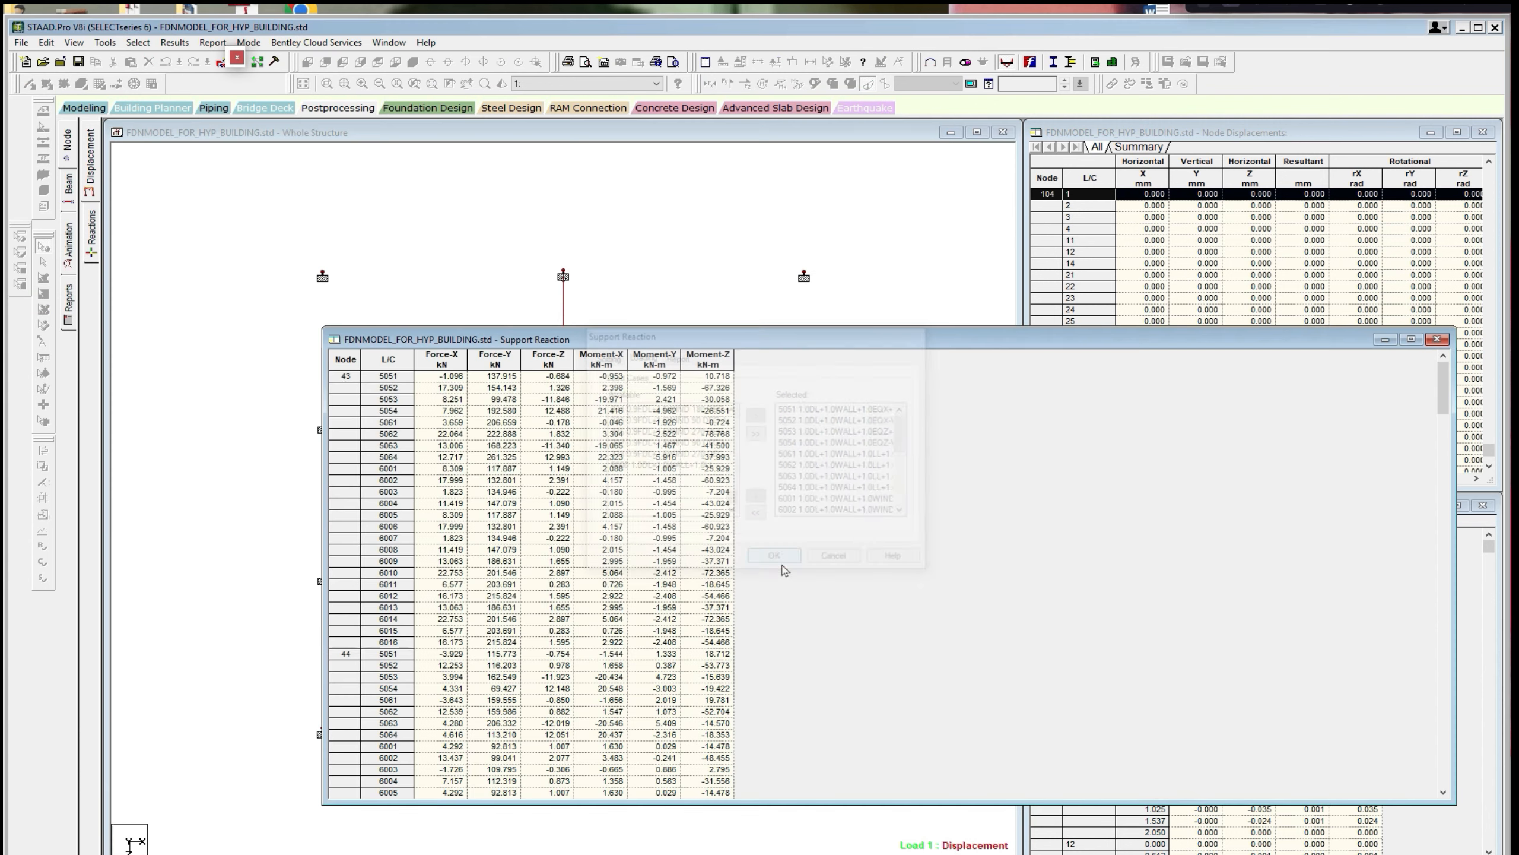
# Copy the entire support reaction table for load cases 5051 to 6016.
pyautogui.click(347, 368)
pyautogui.rightClick(347, 368)
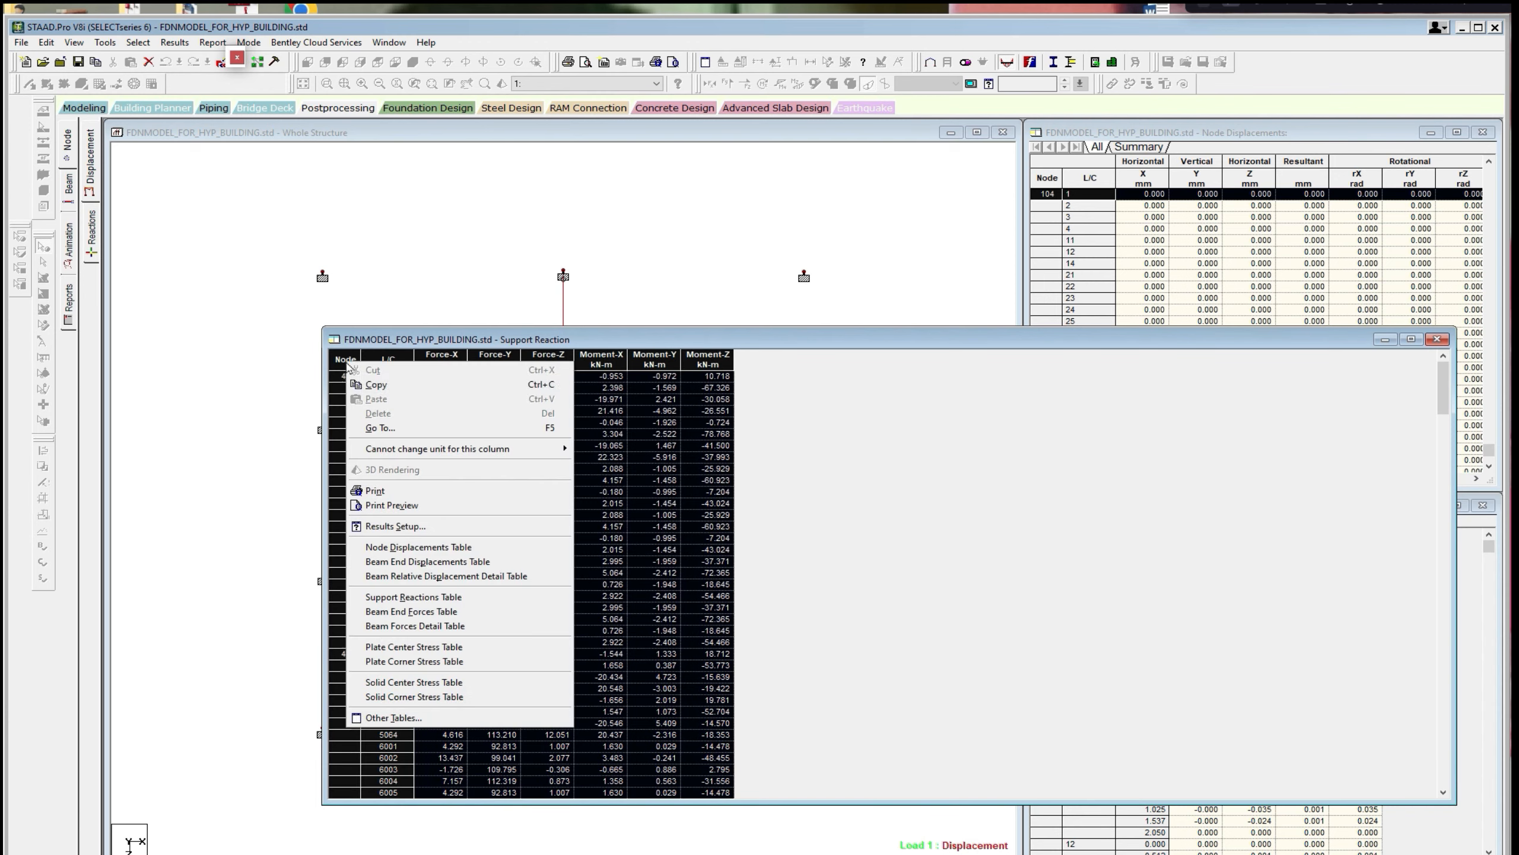
pyautogui.click(377, 383)
# Switch to the Excel workbook and paste the copied reactions starting at cell O4, beside the first table.
pyautogui.click(1384, 340)
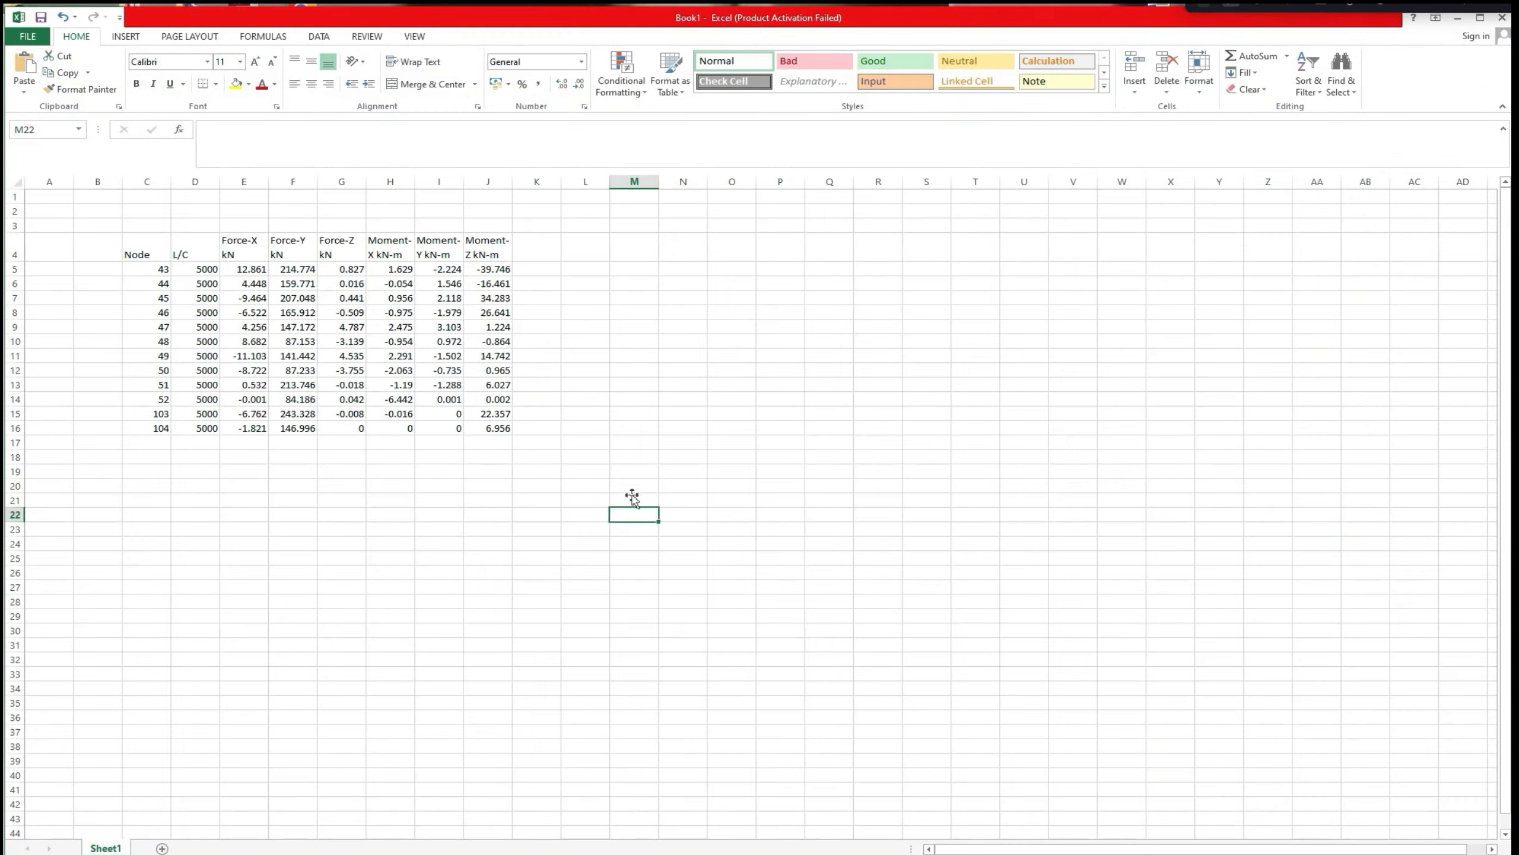
pyautogui.click(736, 251)
pyautogui.rightClick(736, 250)
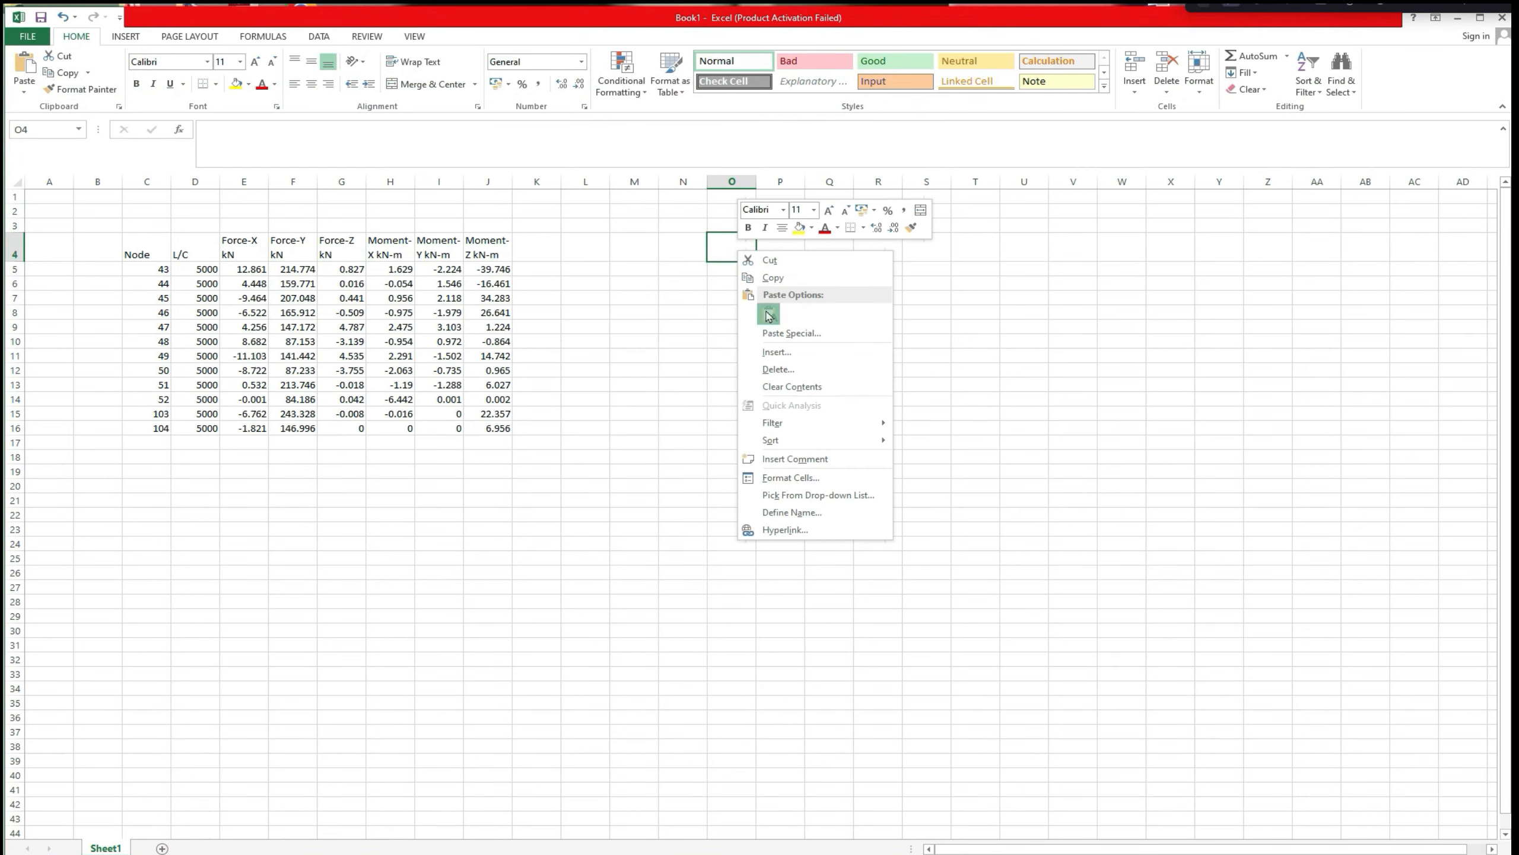
pyautogui.click(769, 310)
pyautogui.click(1149, 388)
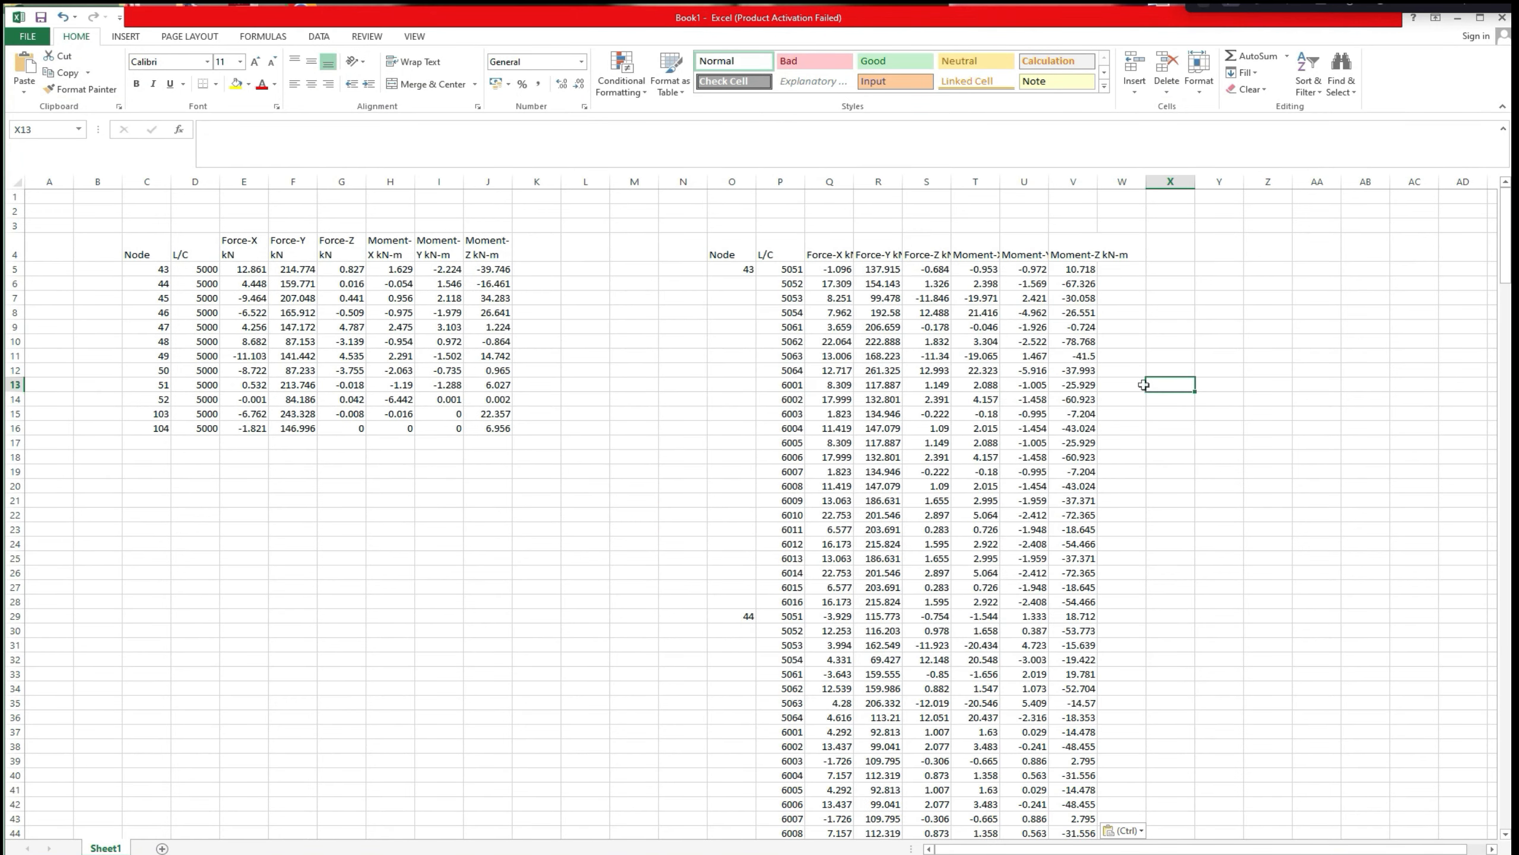
pyautogui.scroll(-1, 1131, 308)
pyautogui.scroll(1, 1130, 311)
# Insert one row above the reaction tables' header row and another at the top of the sheet.
pyautogui.click(15, 246)
pyautogui.rightClick(15, 246)
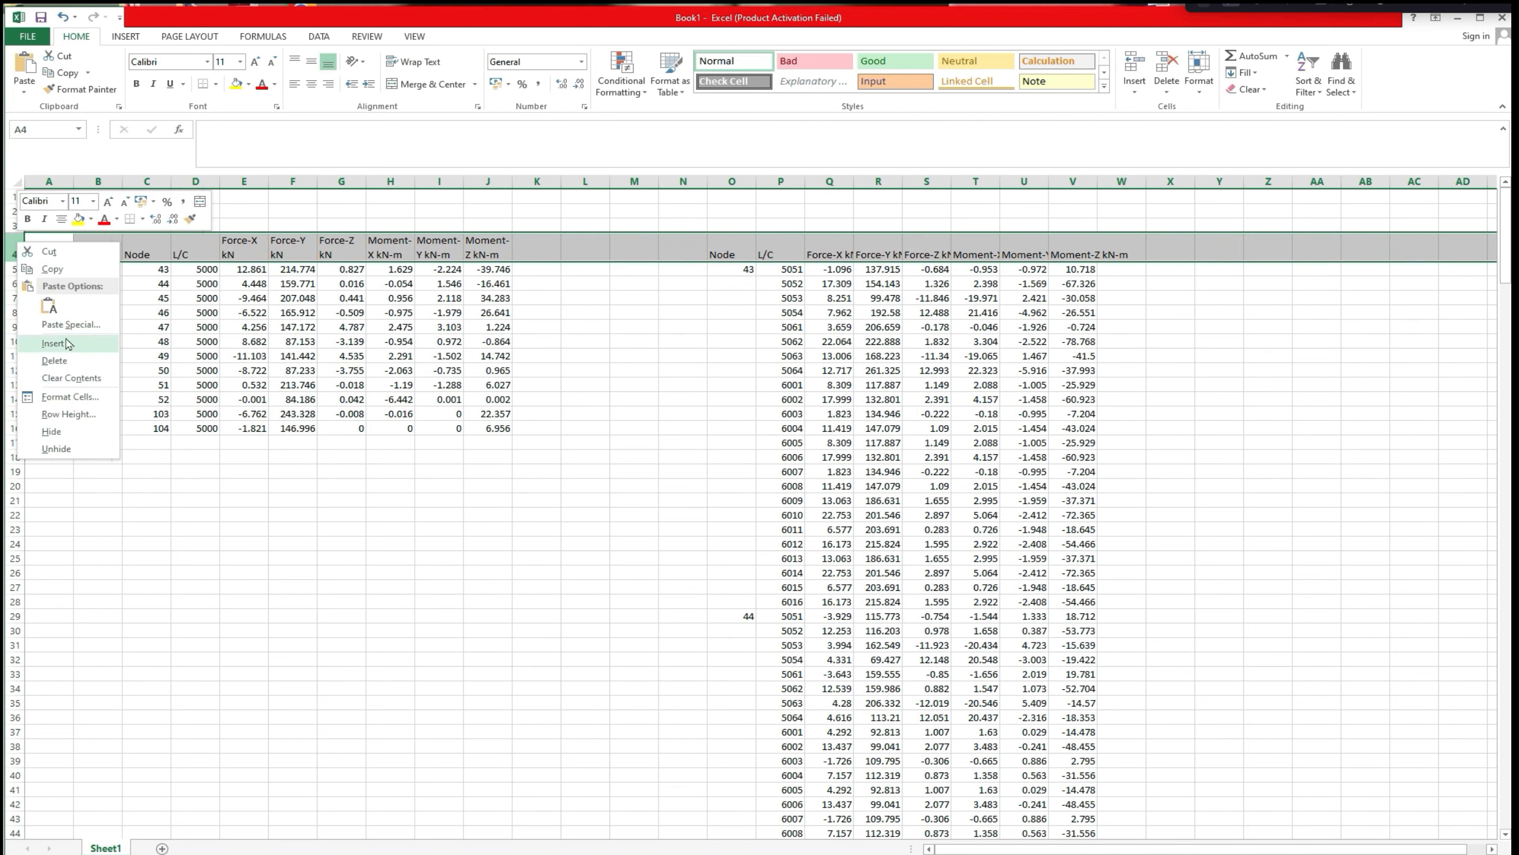
pyautogui.click(48, 337)
pyautogui.click(567, 331)
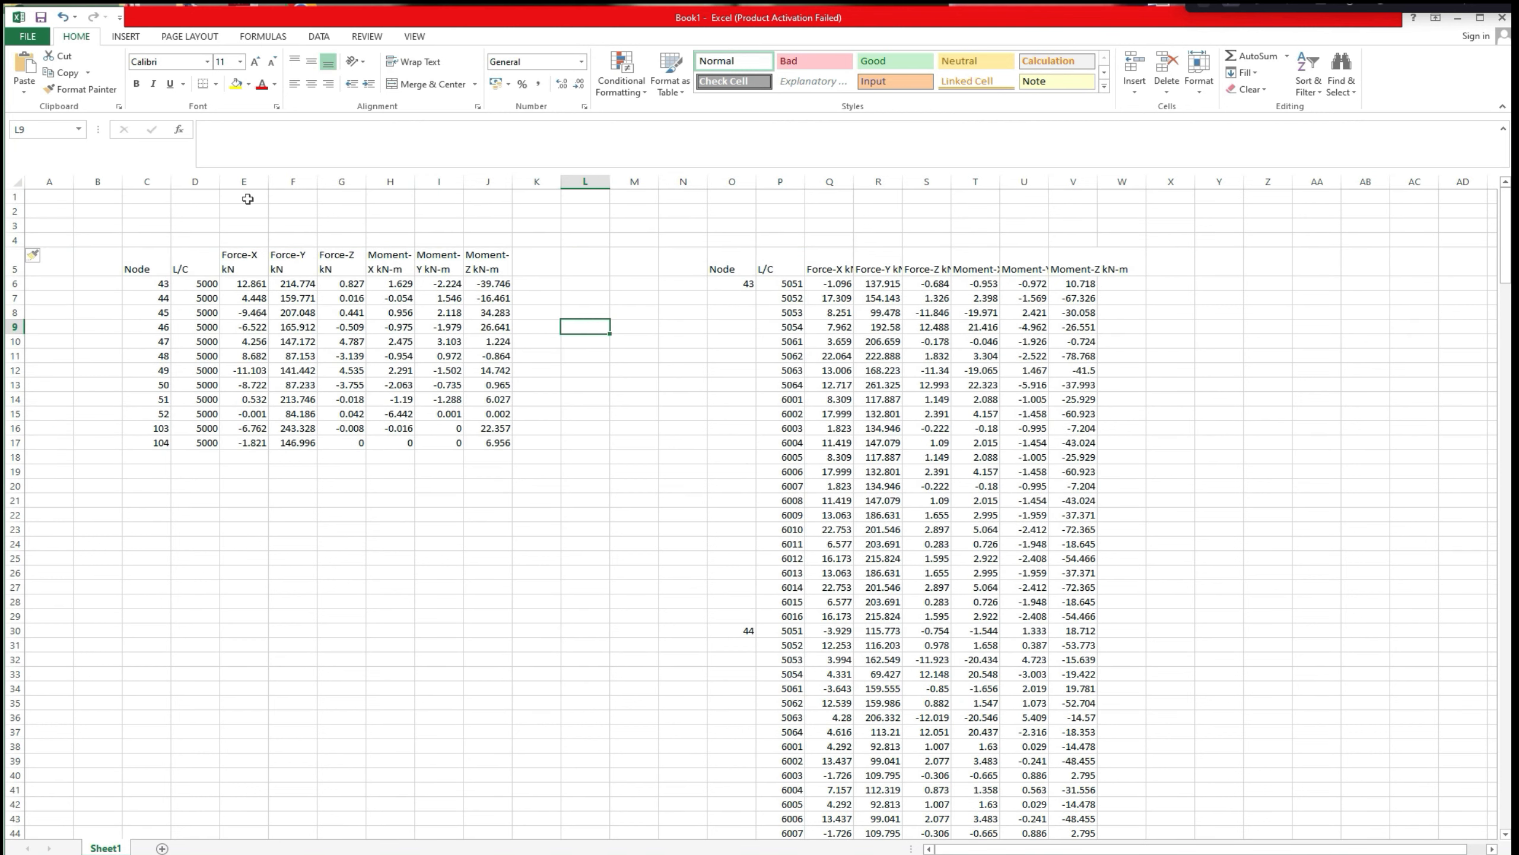
pyautogui.click(15, 197)
pyautogui.rightClick(15, 197)
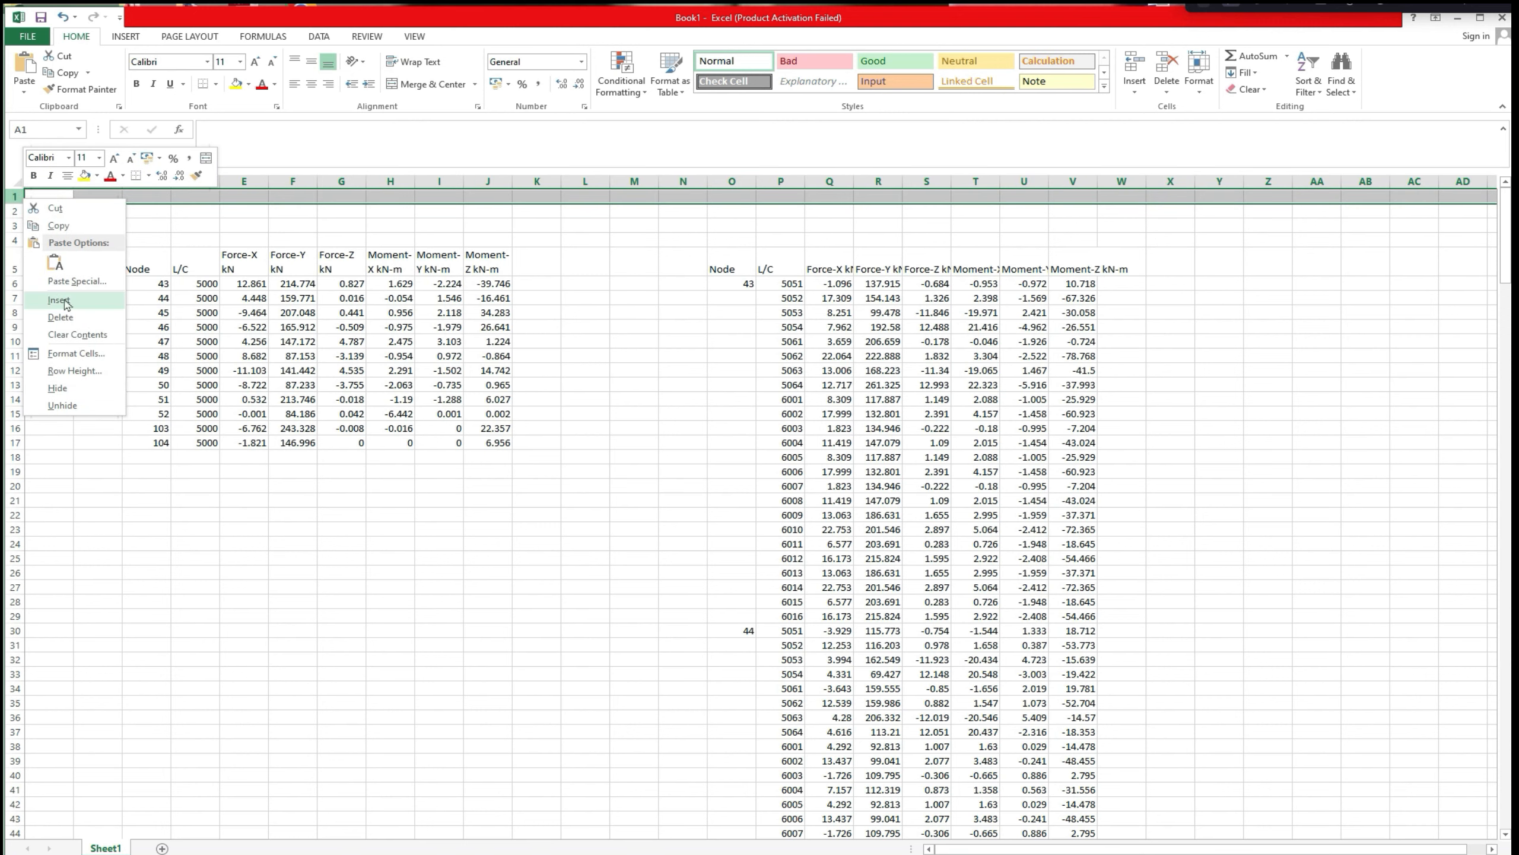
pyautogui.click(54, 296)
pyautogui.click(556, 298)
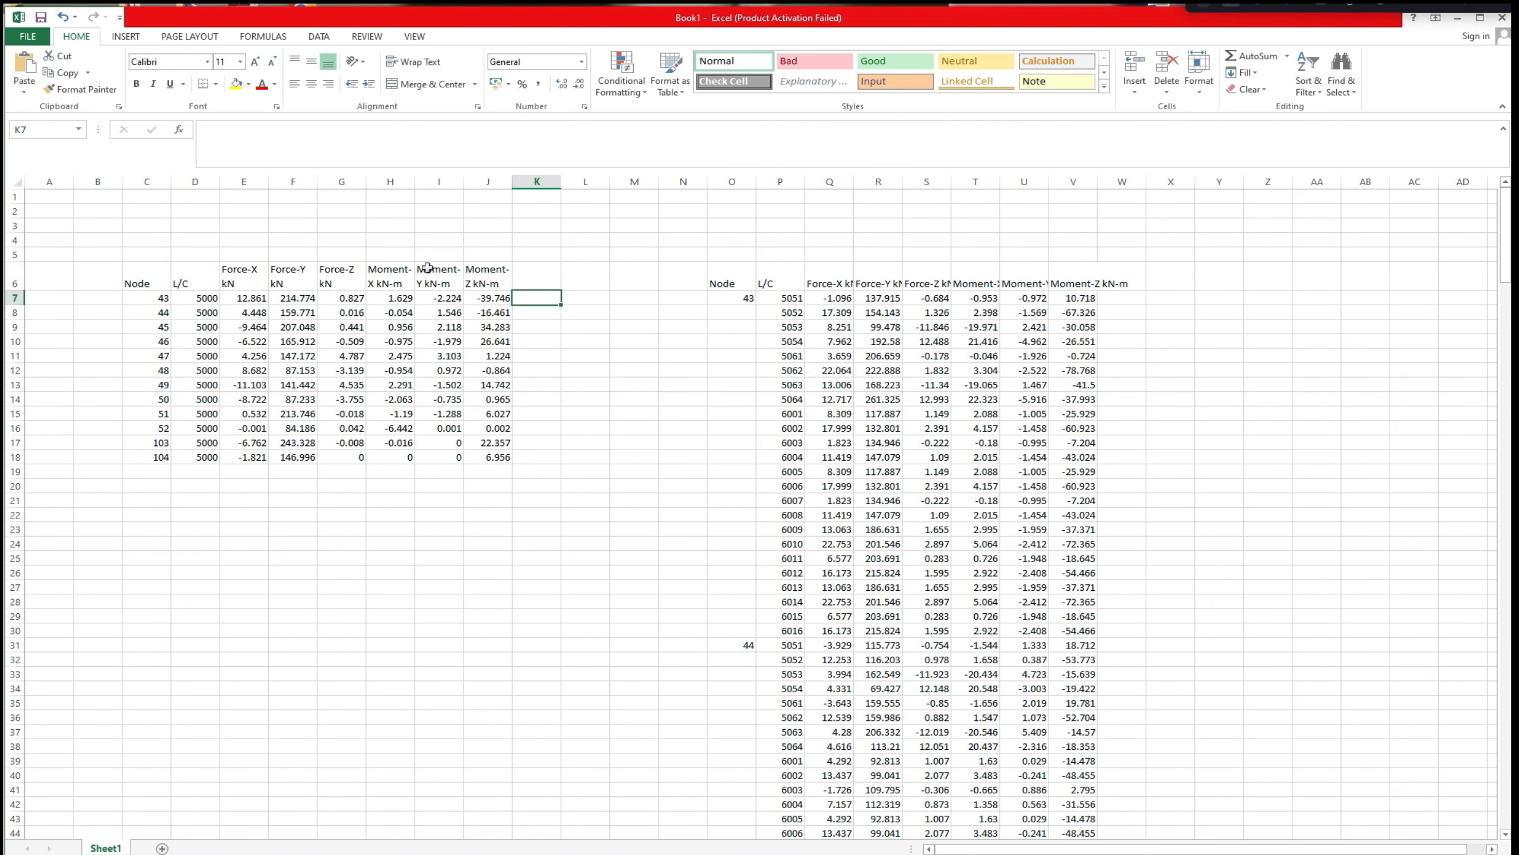
# Enter the labels FOOTING SIZE in D1, L in G1 and B in H1.
pyautogui.click(195, 196)
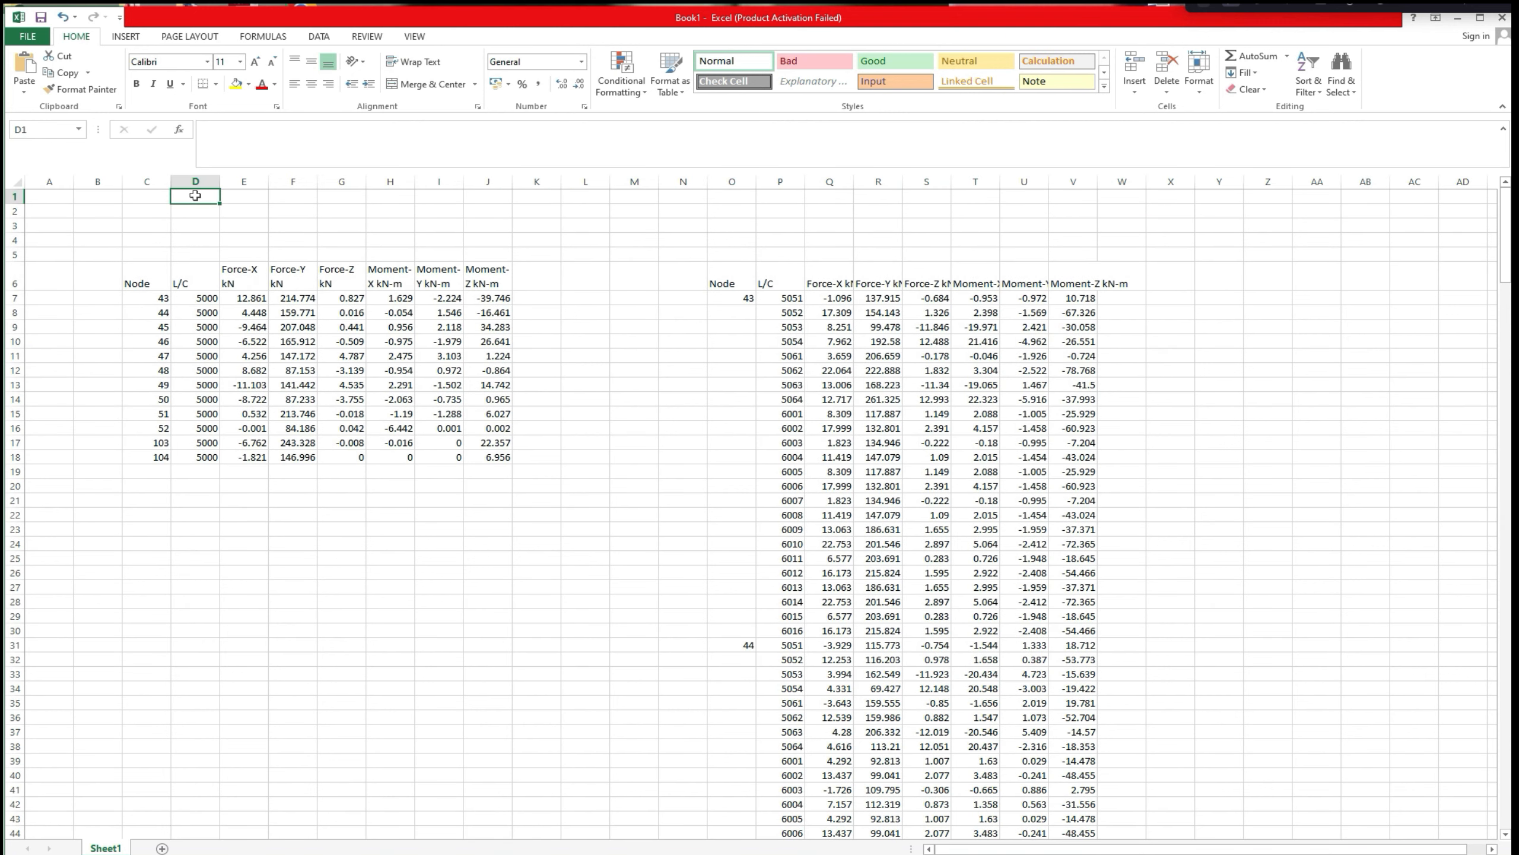
pyautogui.write('FOOTING SIZE')
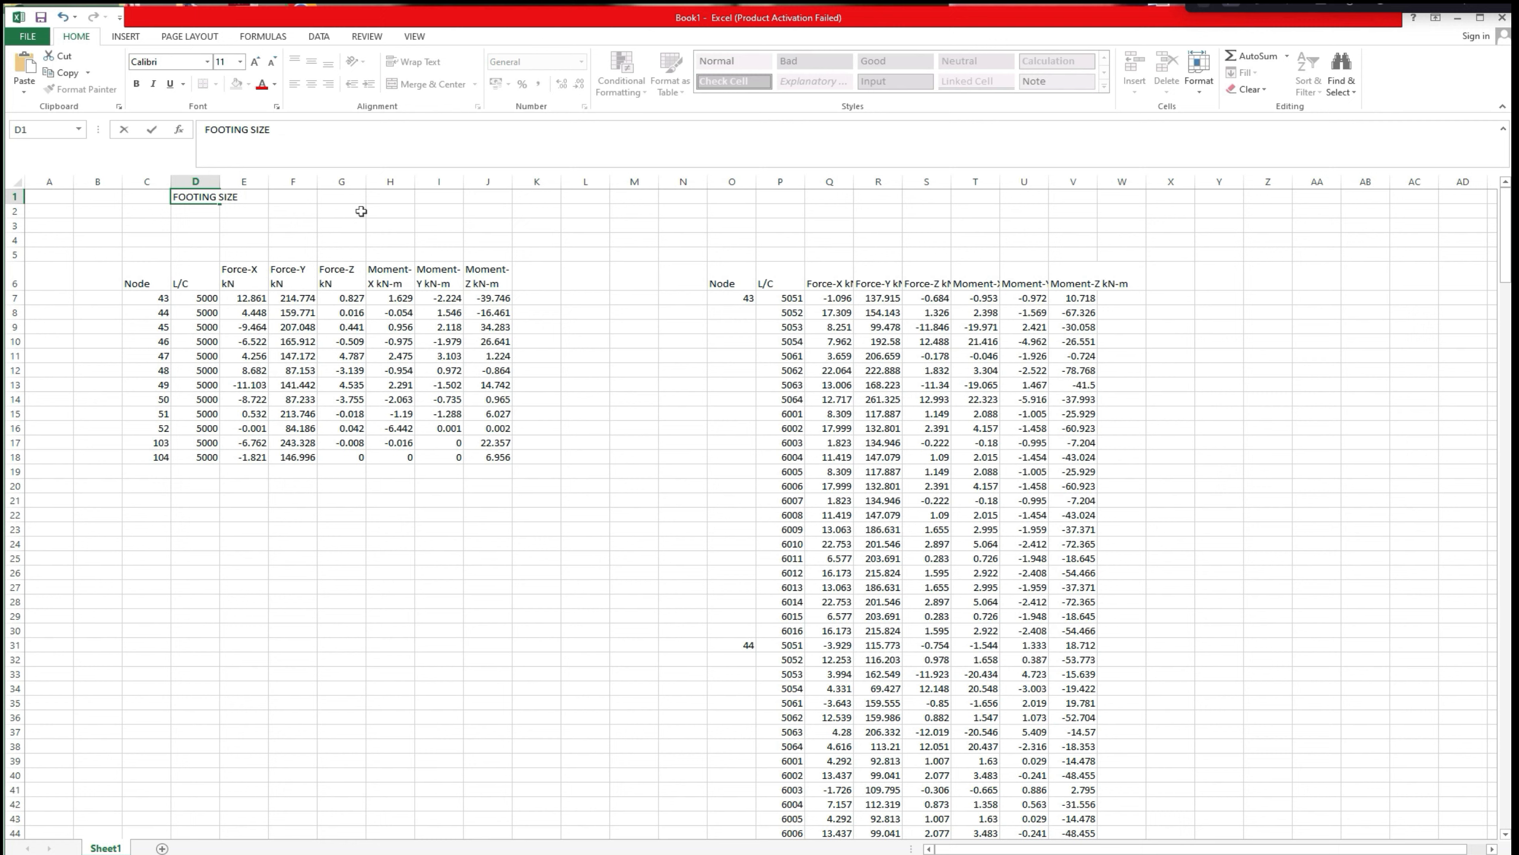
pyautogui.click(341, 197)
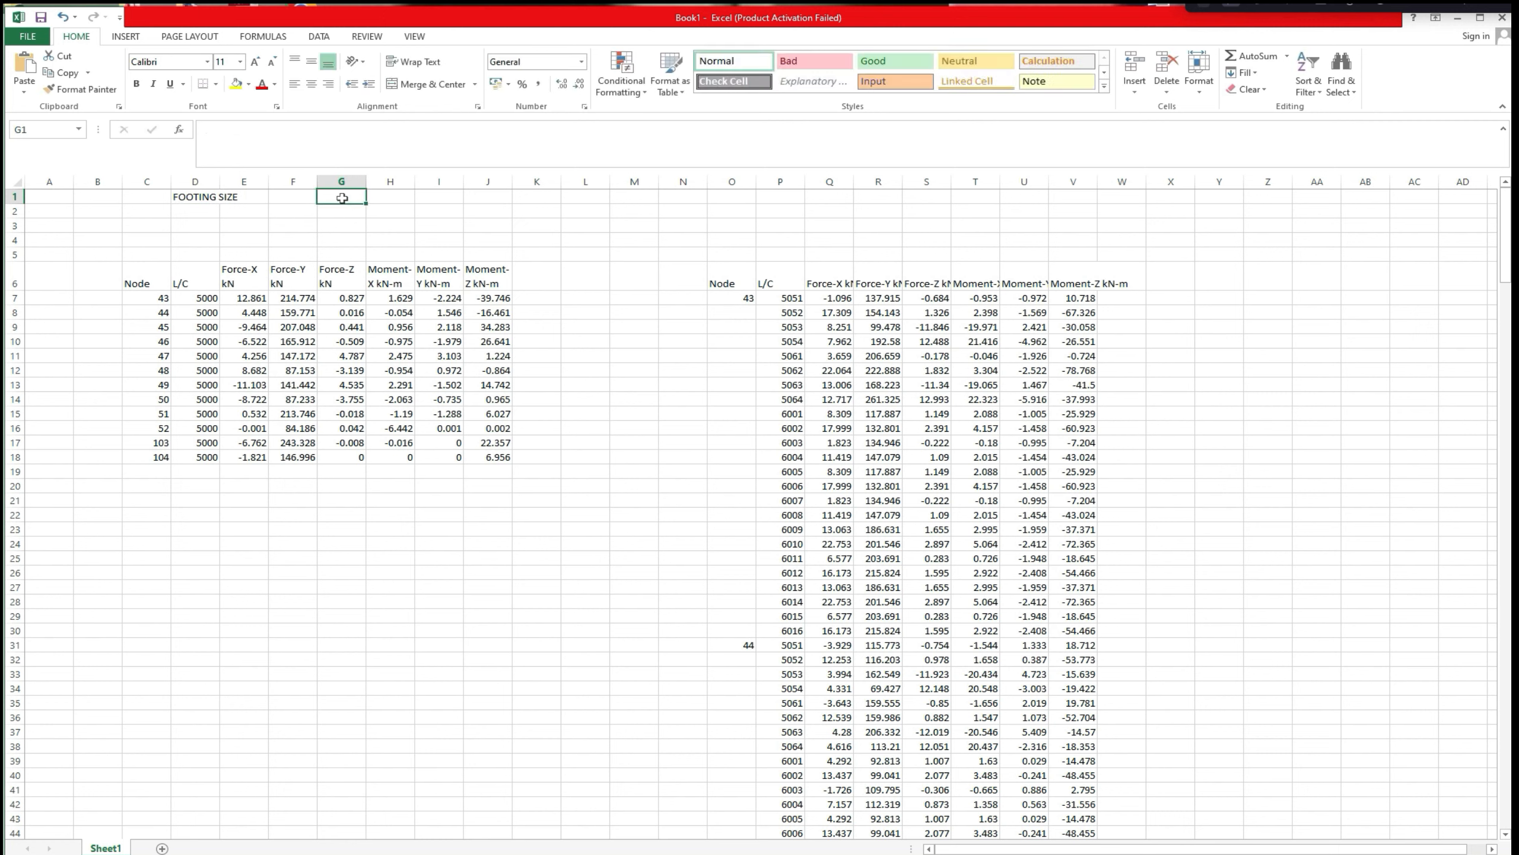
pyautogui.write('L')
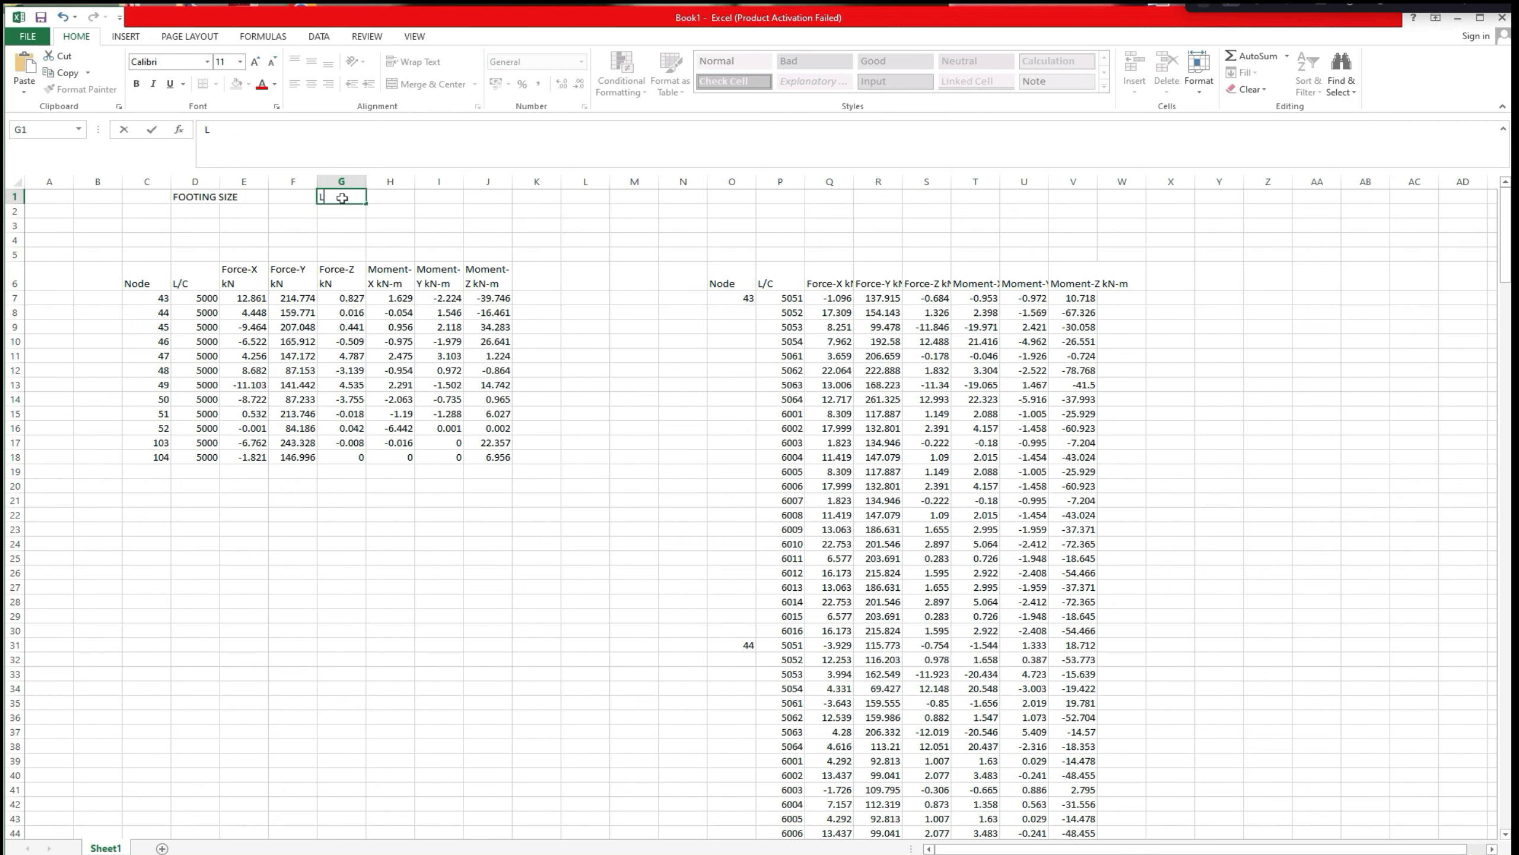
pyautogui.click(387, 199)
pyautogui.write('B')
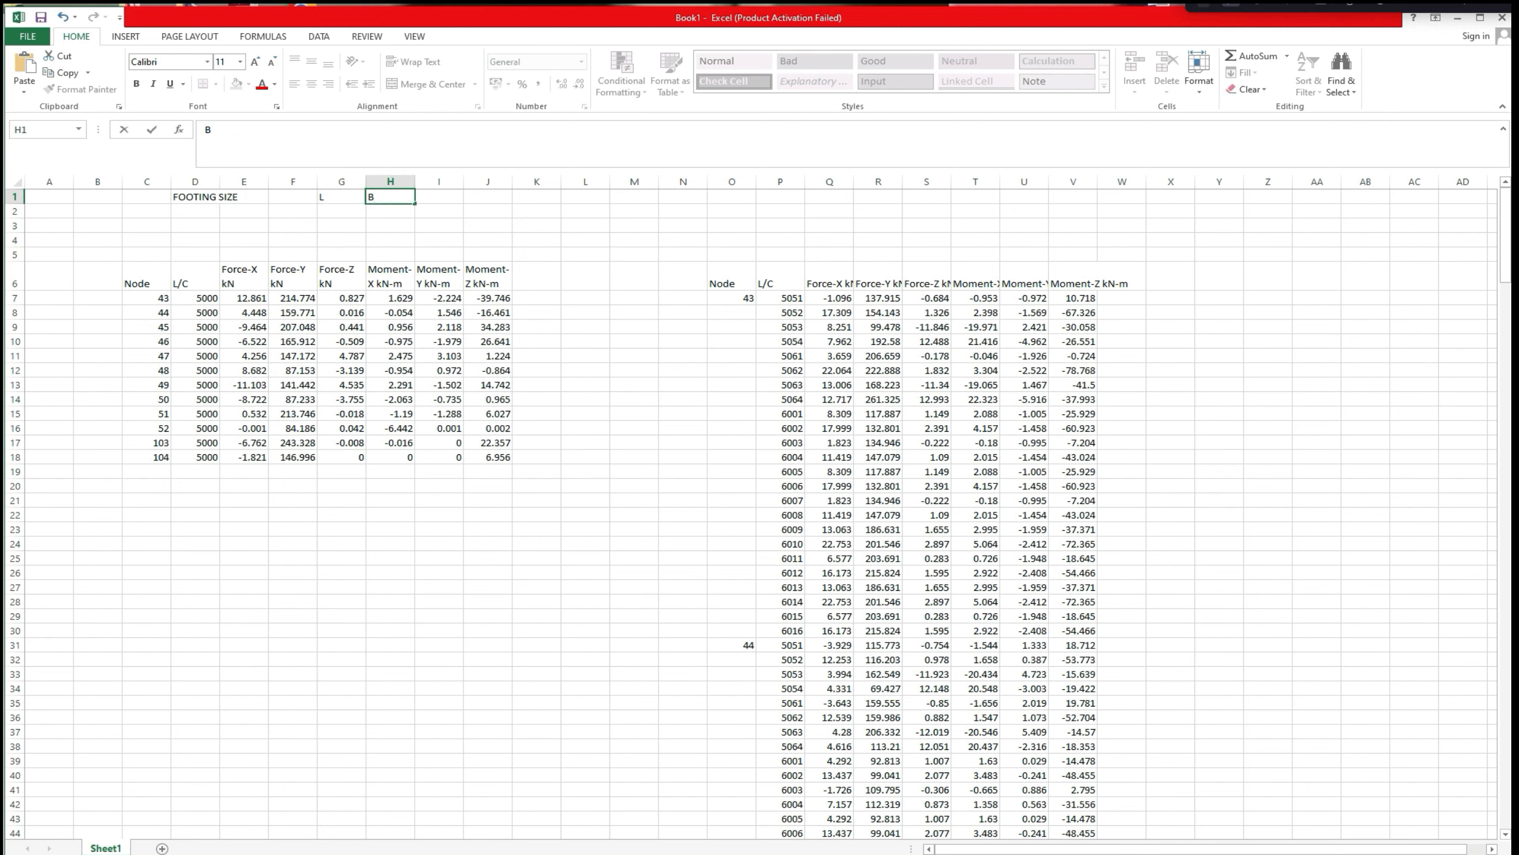
pyautogui.click(487, 197)
# Insert two blank rows above the FOOTING SIZE label row.
pyautogui.rightClick(13, 197)
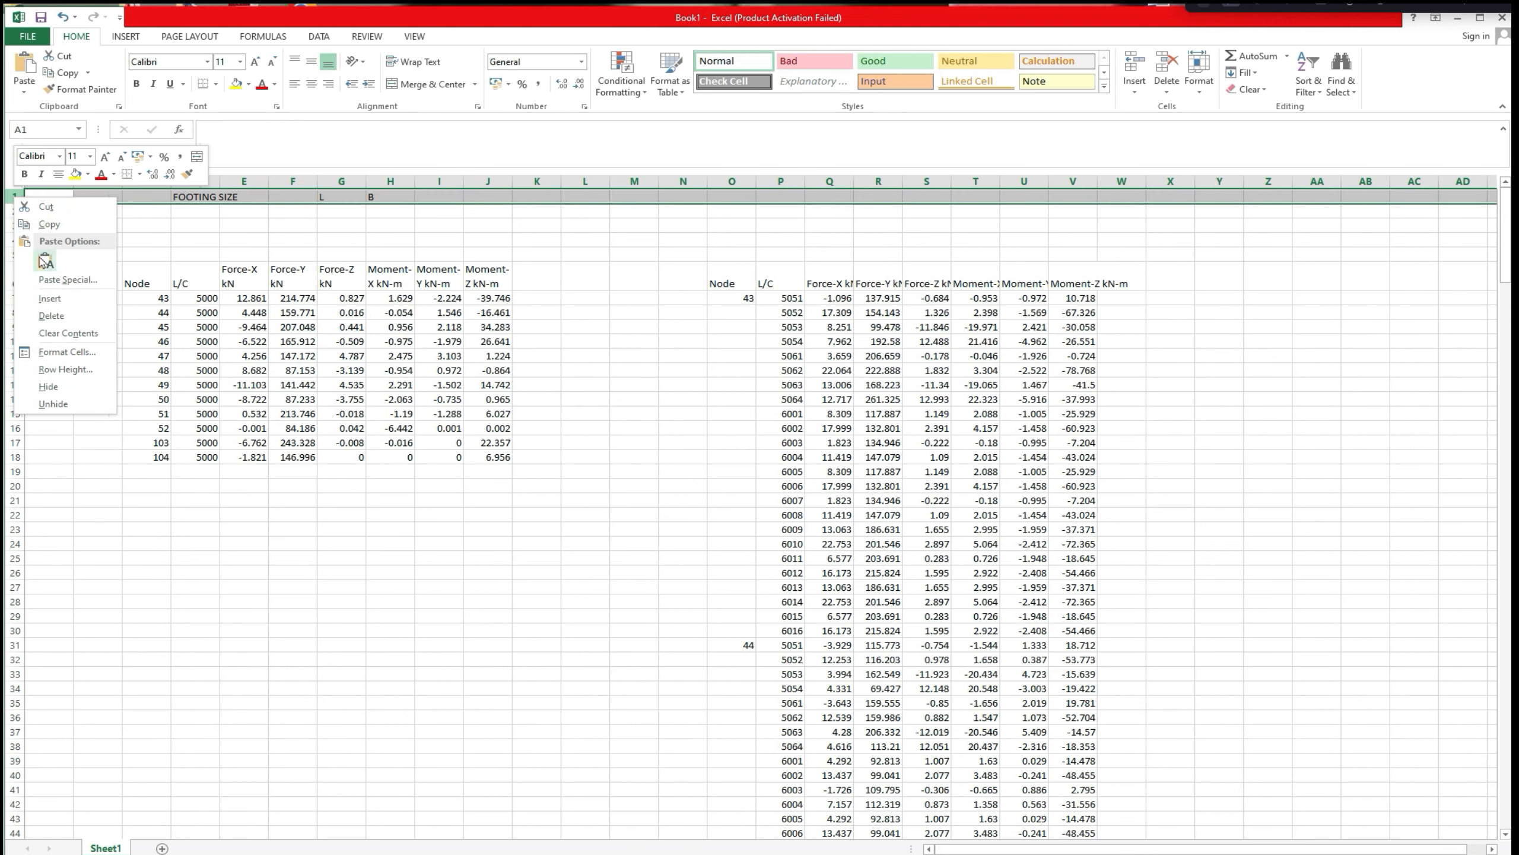
pyautogui.click(50, 298)
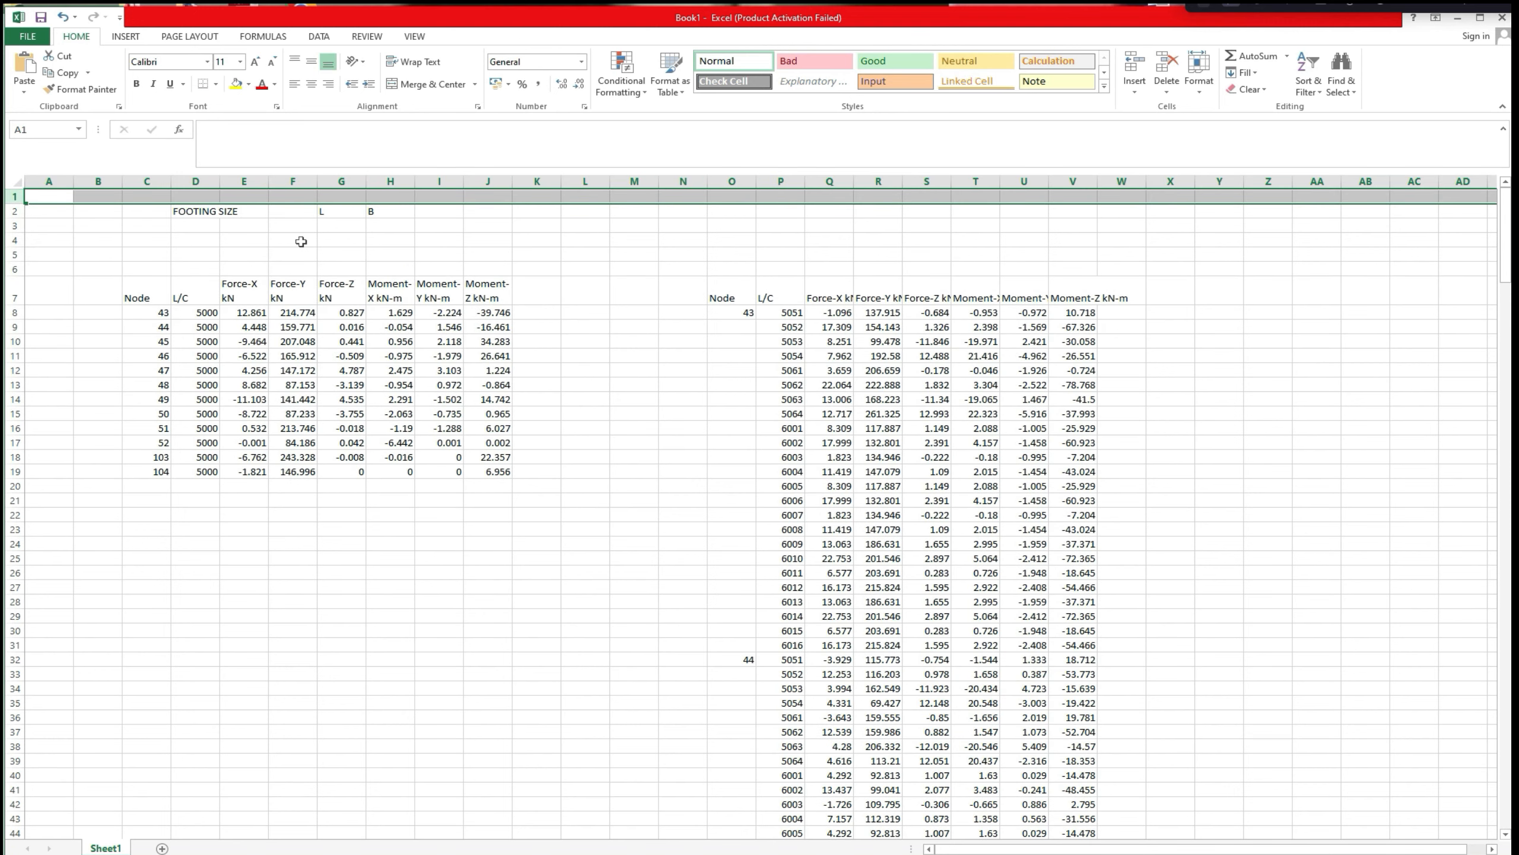
pyautogui.press('F4')
pyautogui.click(482, 210)
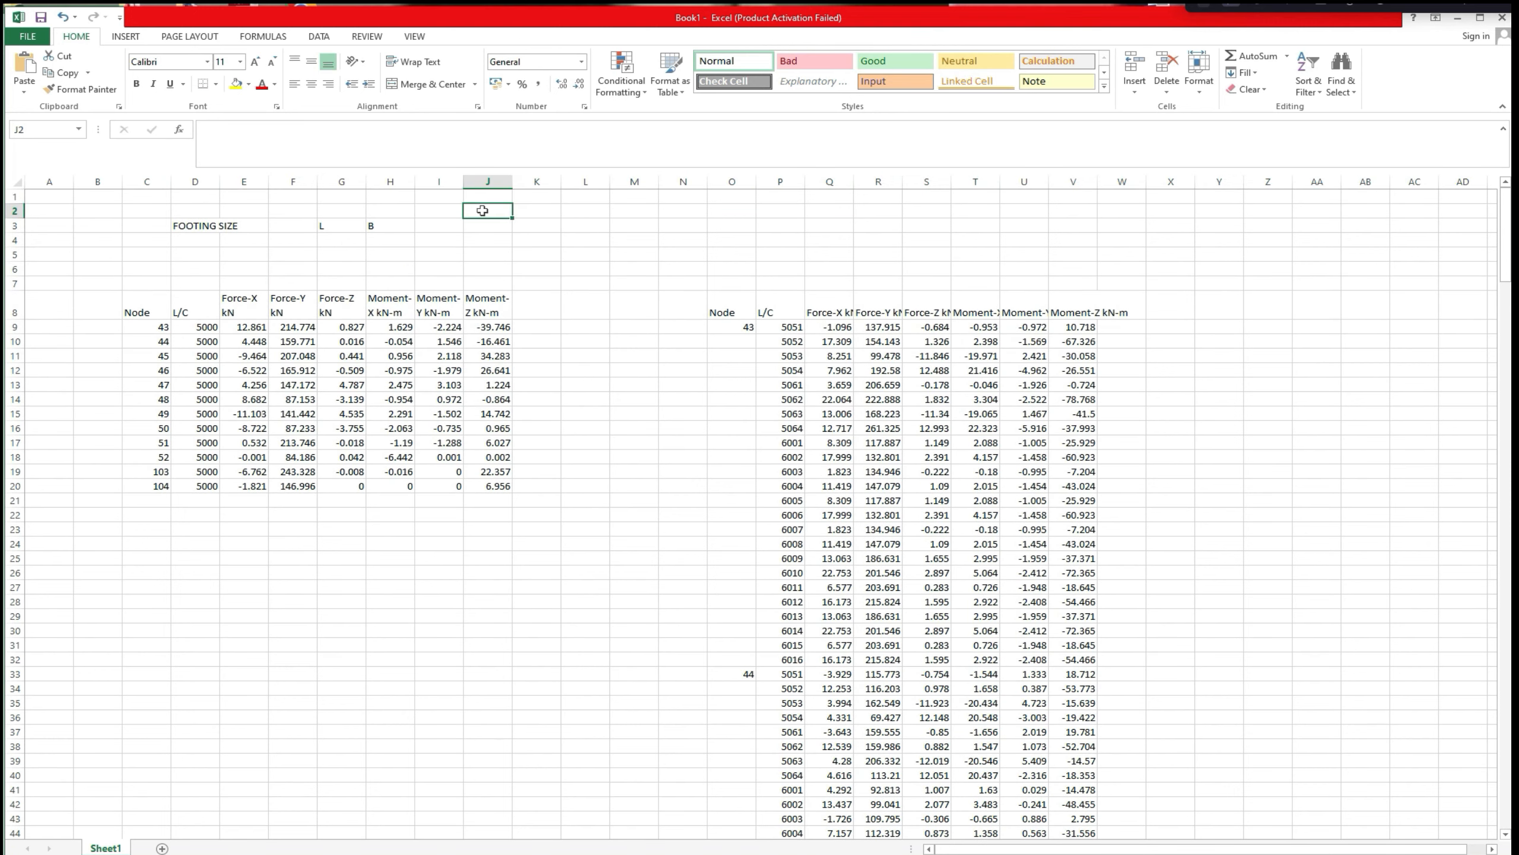
# Enter the heading SECTION MOD OF FOOTING in J2 and wrap its text within the cell.
pyautogui.write('SECTION M')
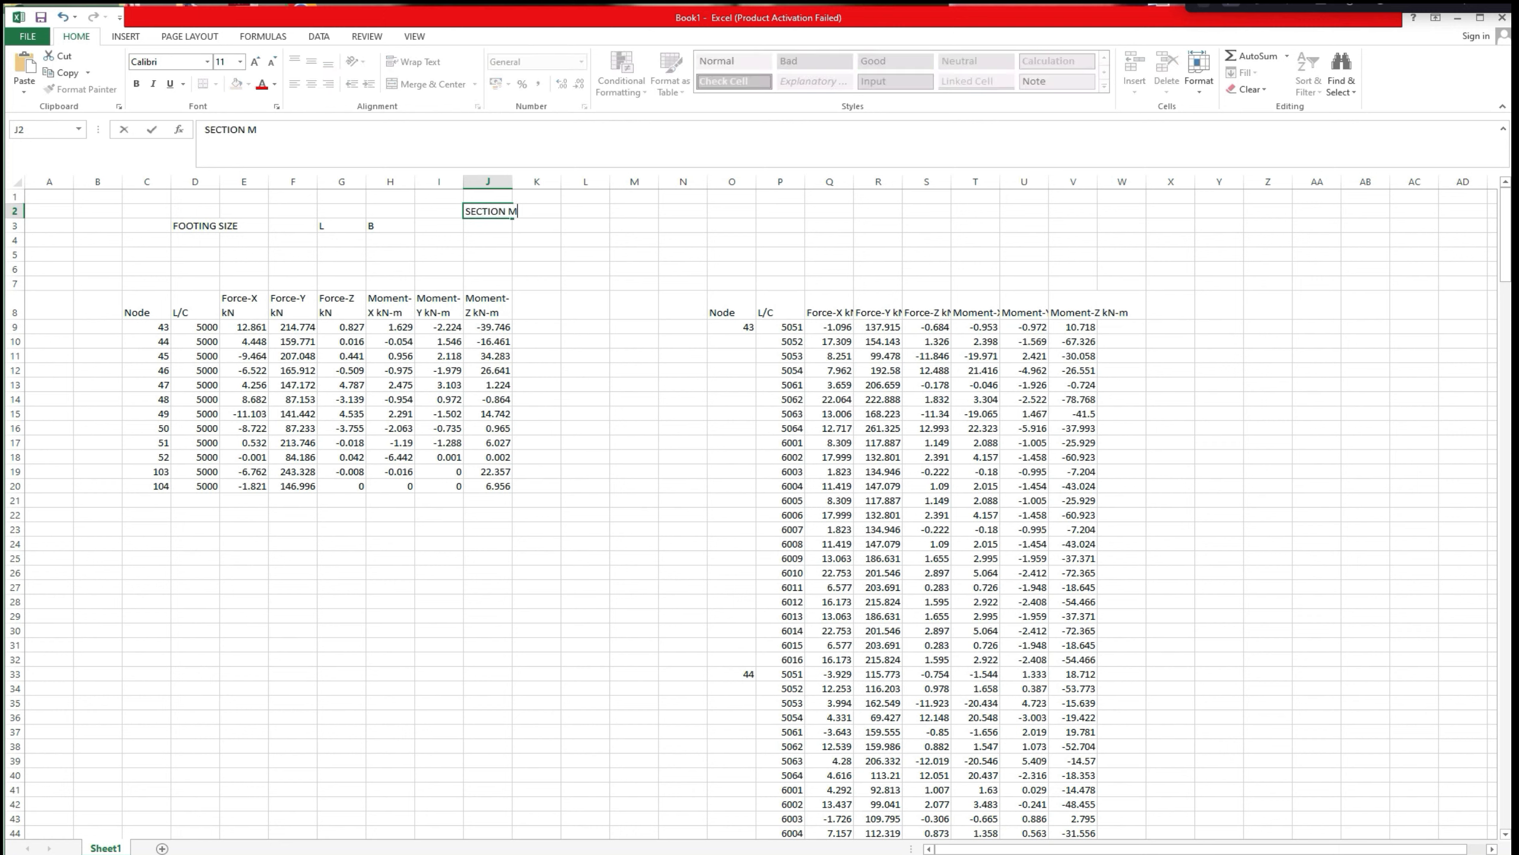
pyautogui.write('OLDU')
pyautogui.write('OOTING')
pyautogui.press('Return')
pyautogui.rightClick(497, 213)
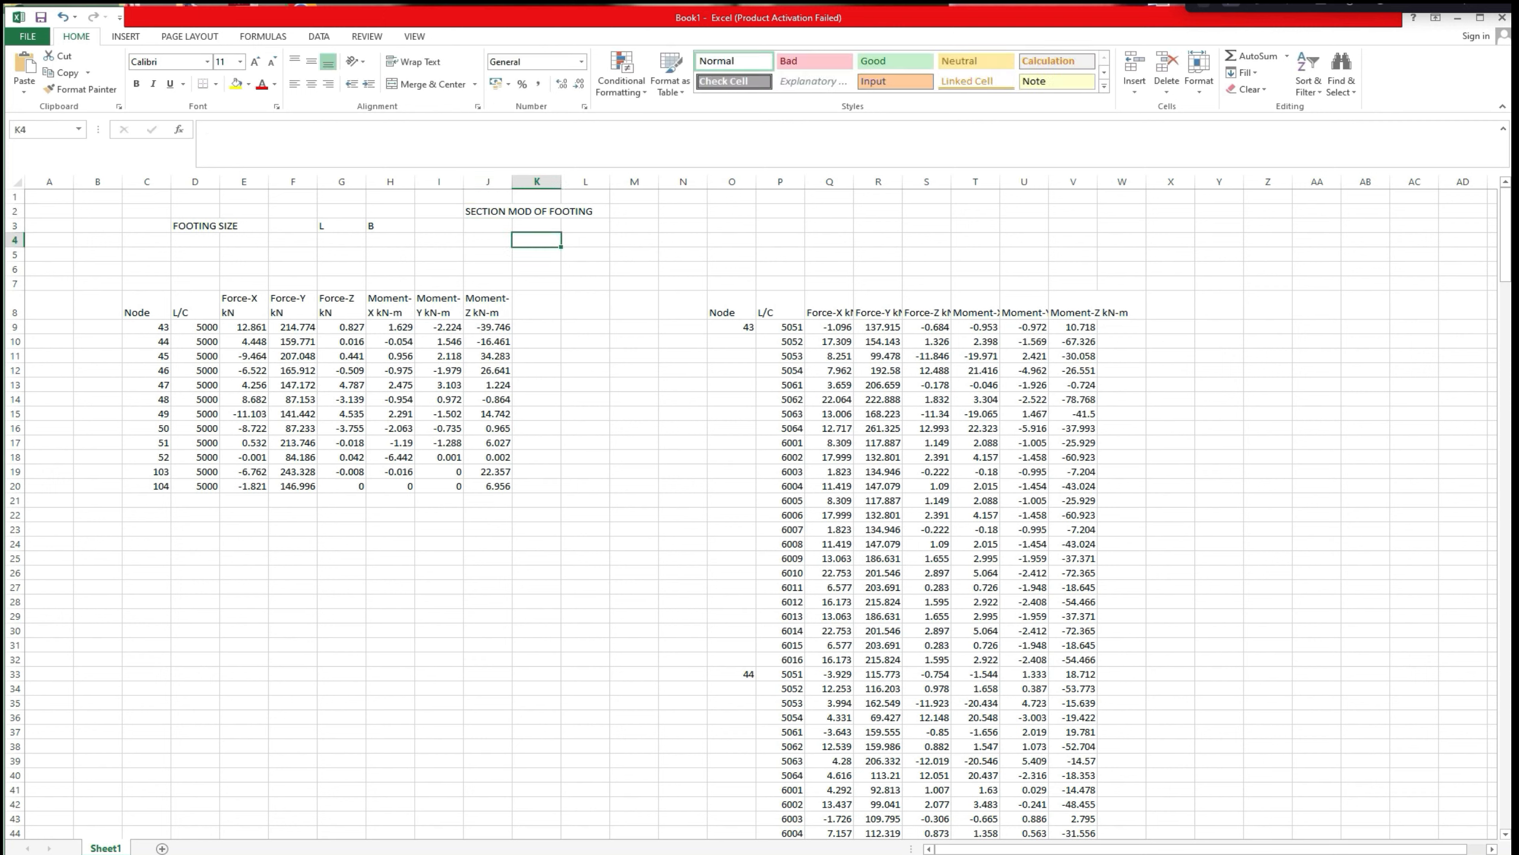
pyautogui.click(540, 446)
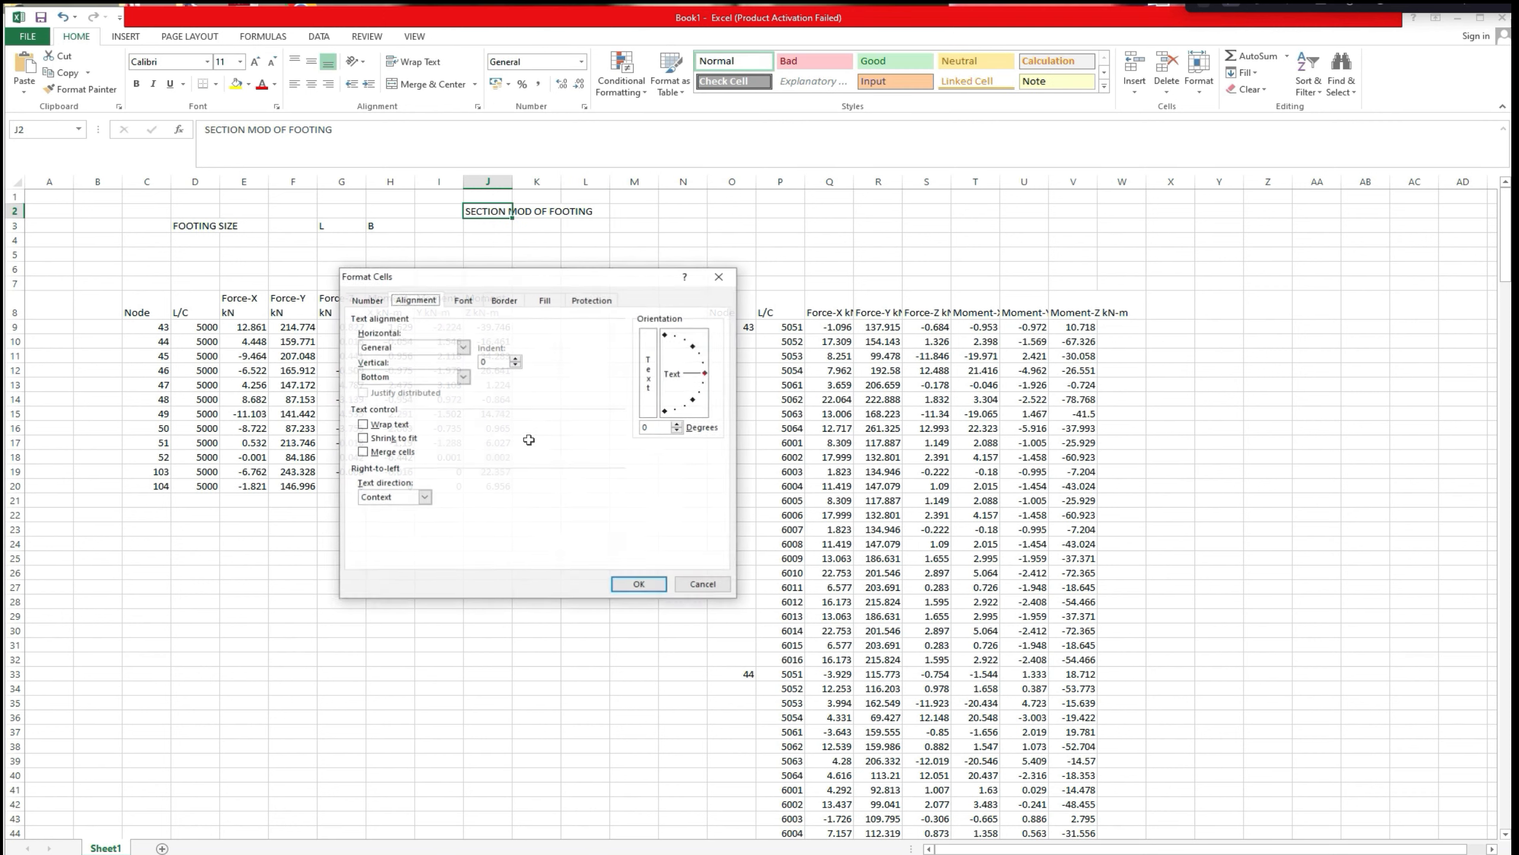
pyautogui.click(363, 424)
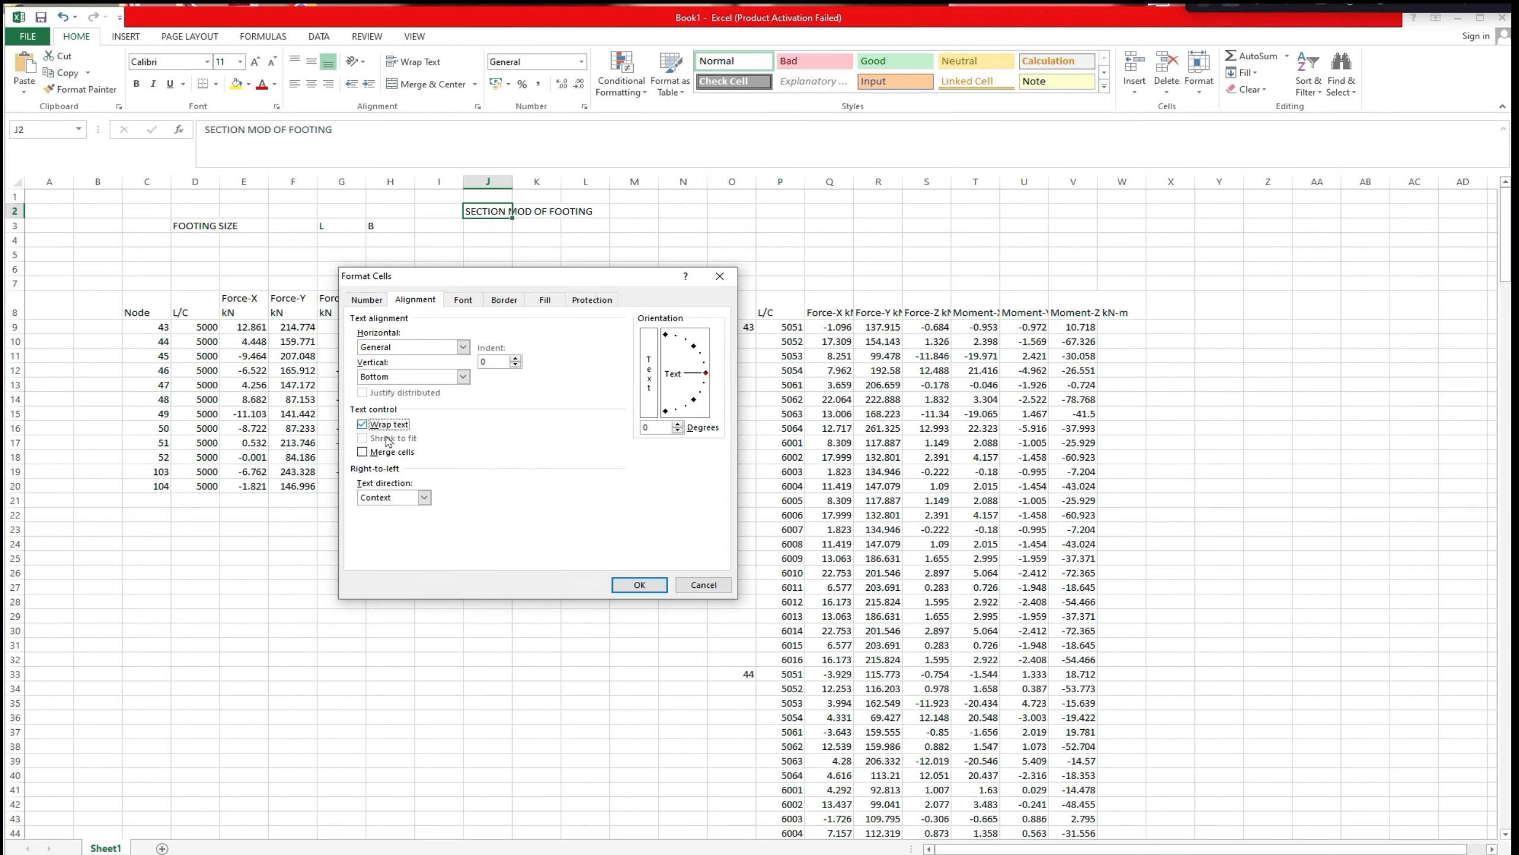
pyautogui.click(639, 585)
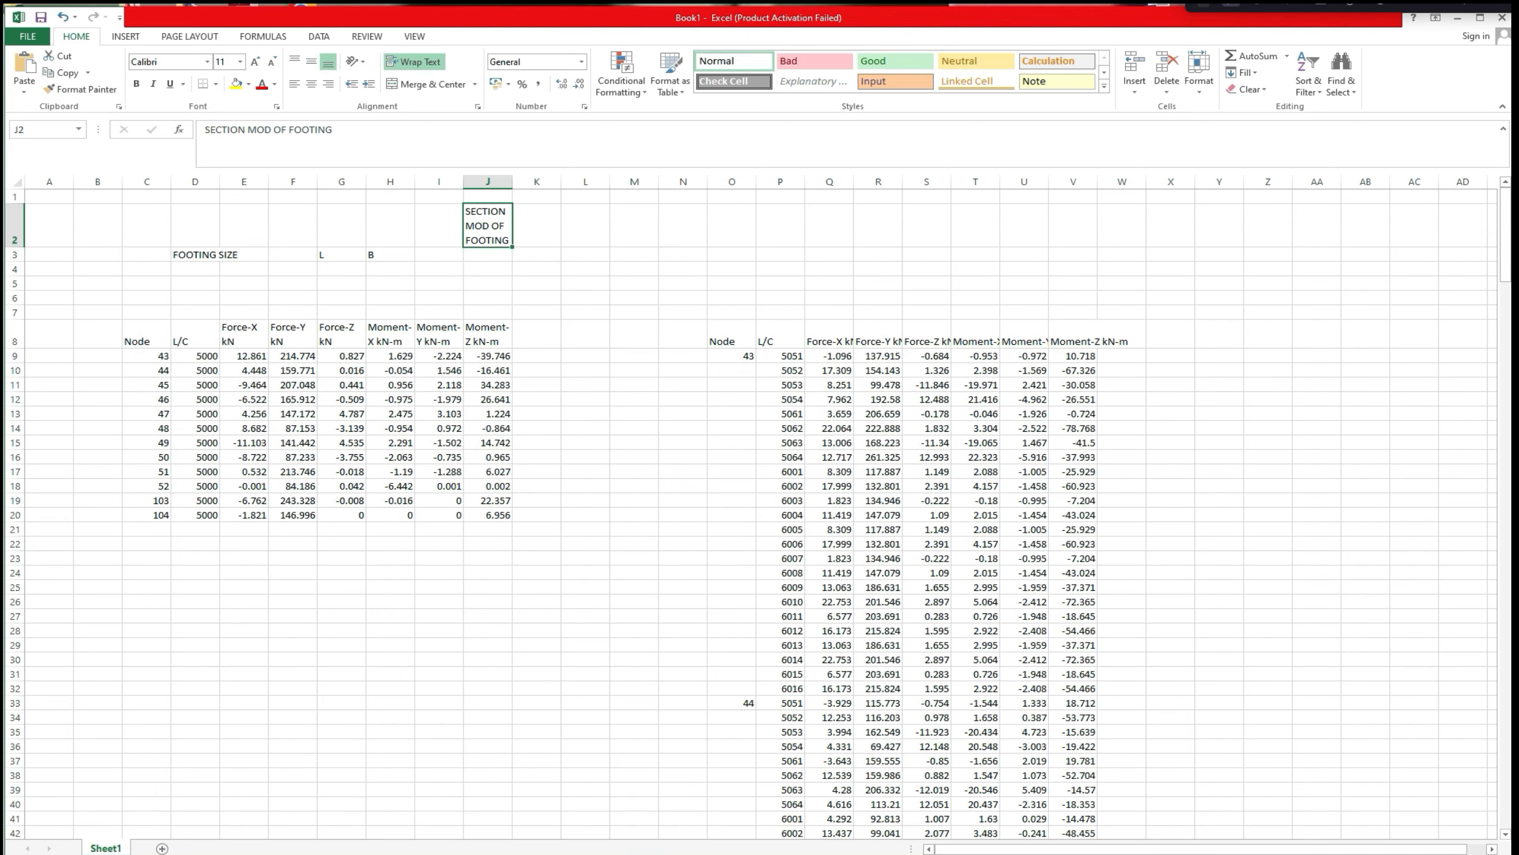
# Extend the J2 heading with ALONG L so it reads SECTION MOD OF FOOTING ALONG L.
pyautogui.click(333, 130)
pyautogui.write('ALO')
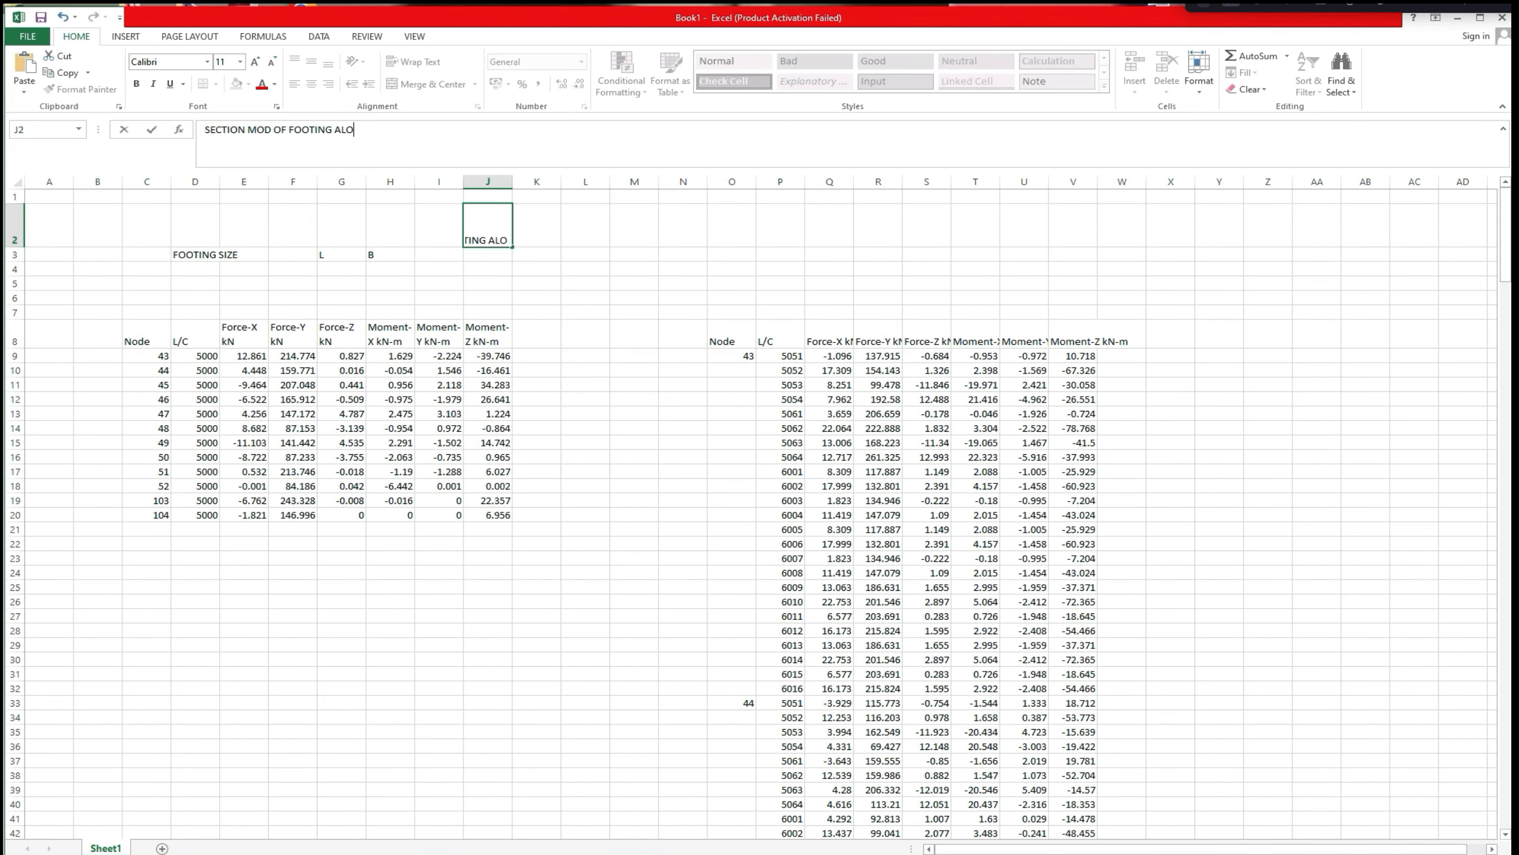
pyautogui.write('NG L')
pyautogui.click(584, 270)
# Copy the J2 heading to K2 and change its ending to ALONG B.
pyautogui.rightClick(486, 236)
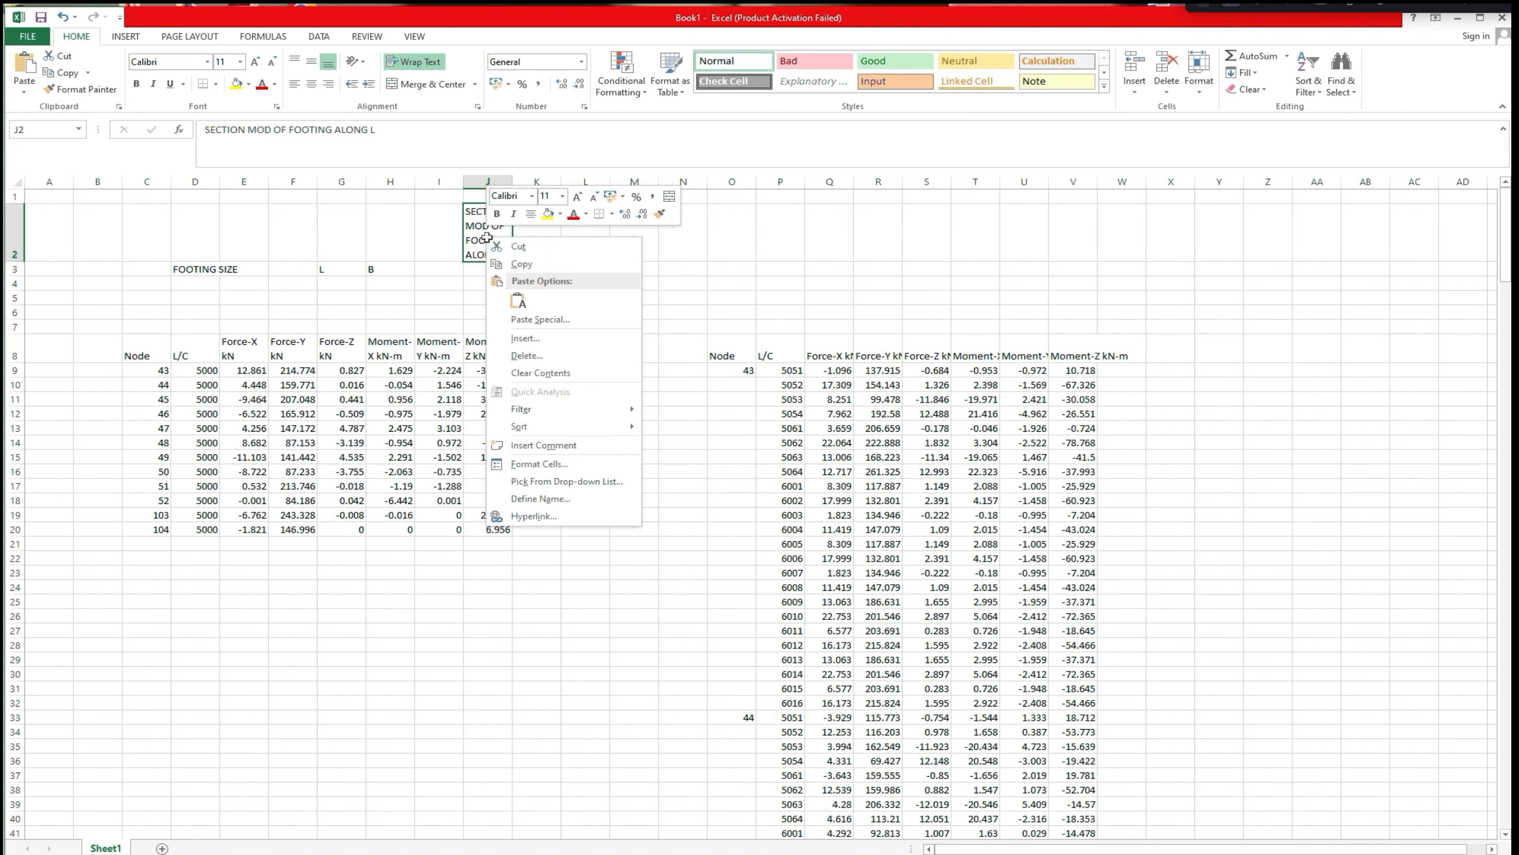
pyautogui.click(520, 264)
pyautogui.rightClick(534, 230)
pyautogui.click(566, 293)
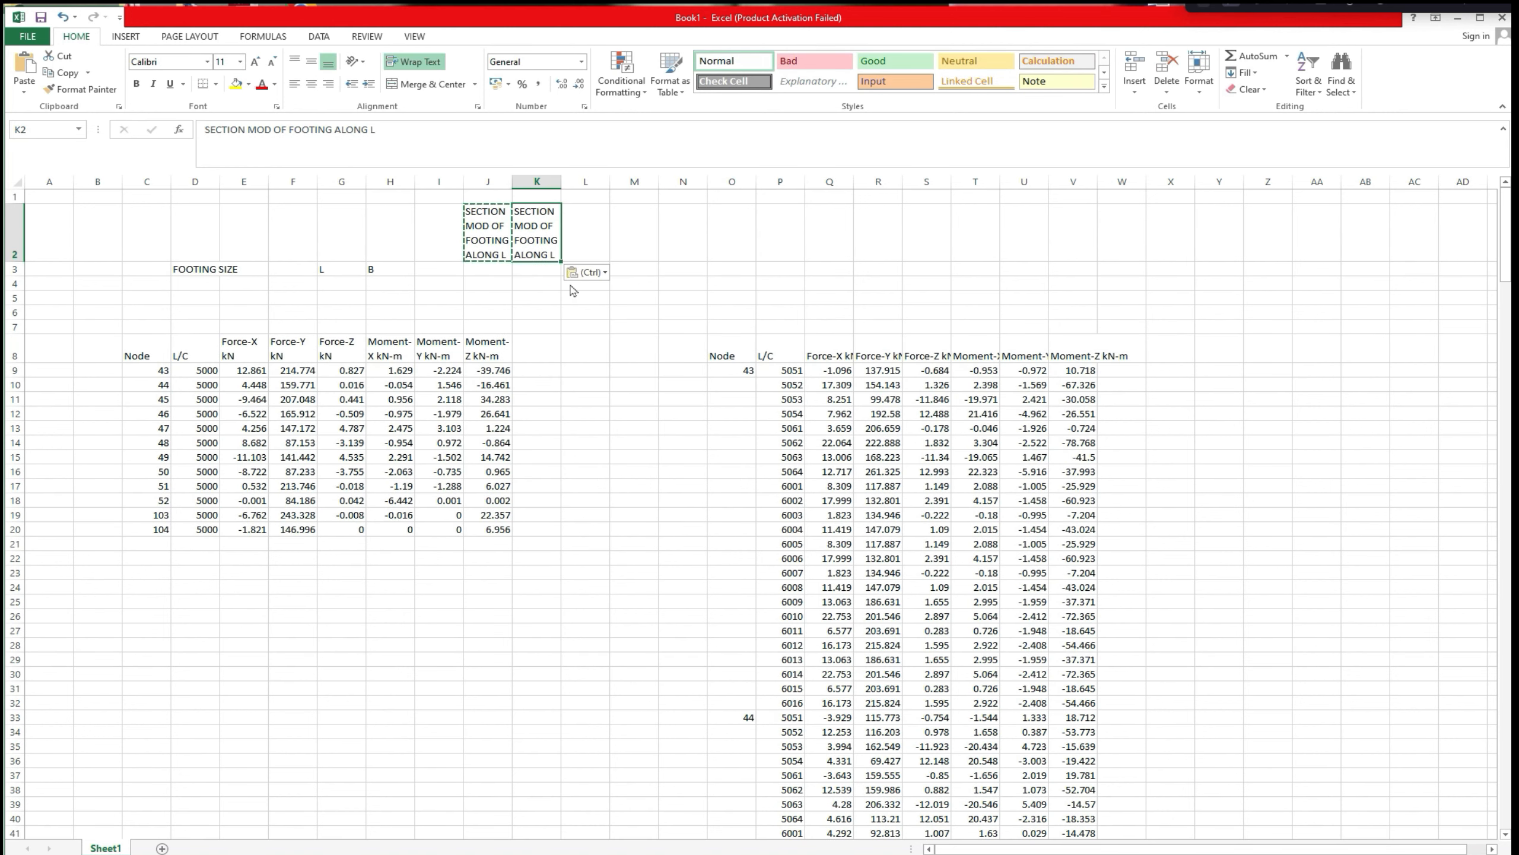
pyautogui.moveTo(377, 130); pyautogui.dragTo(368, 130)
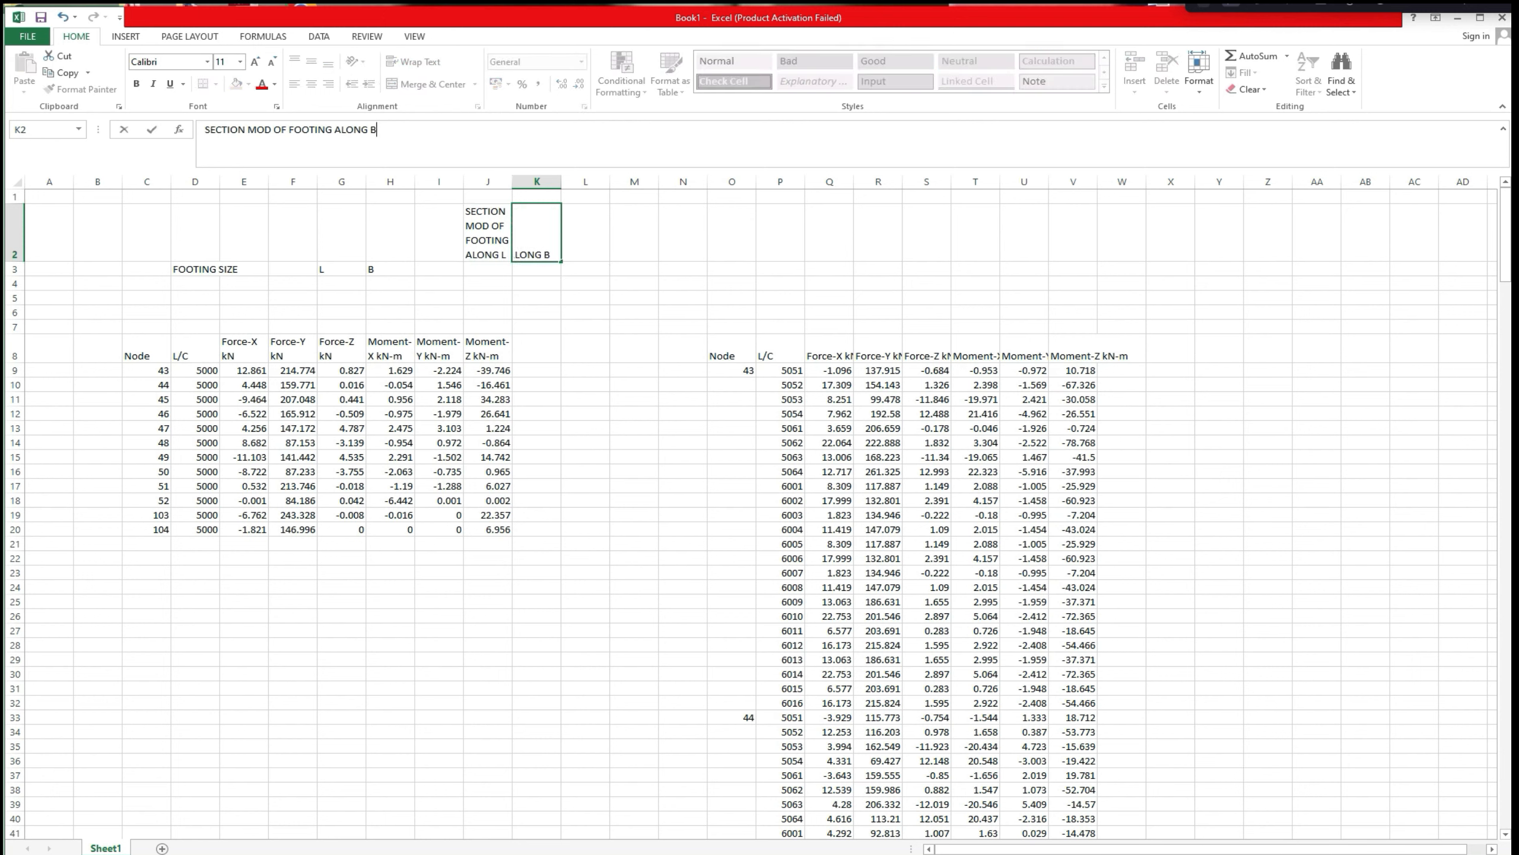
pyautogui.click(634, 327)
# Enter the formula label 1/6 BL2 in J3 with the final 2 formatted as superscript.
pyautogui.click(486, 270)
pyautogui.write('1/6 BL2')
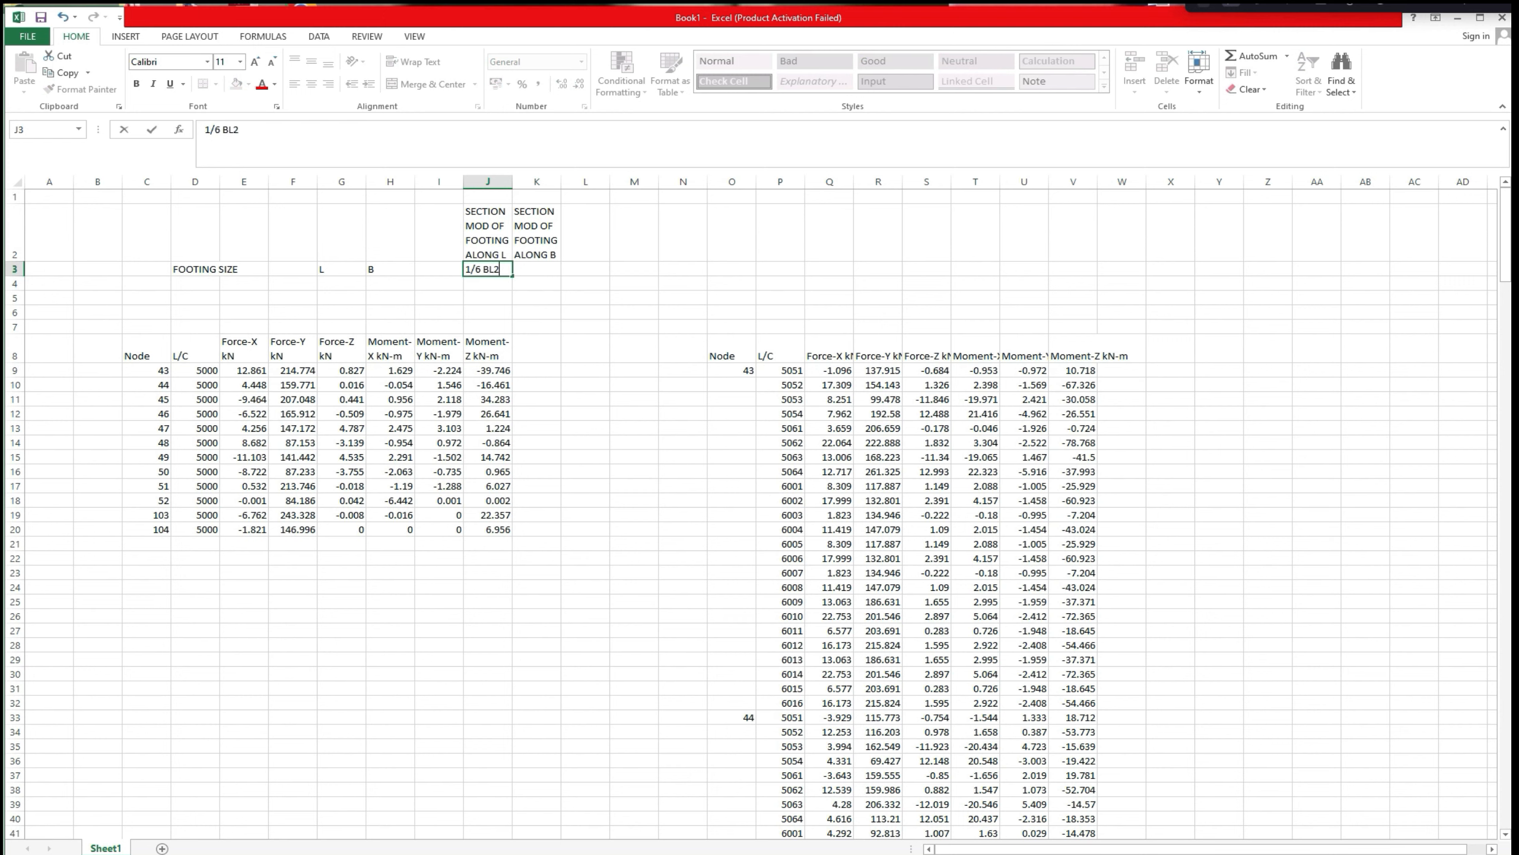
pyautogui.rightClick(496, 264)
pyautogui.click(533, 351)
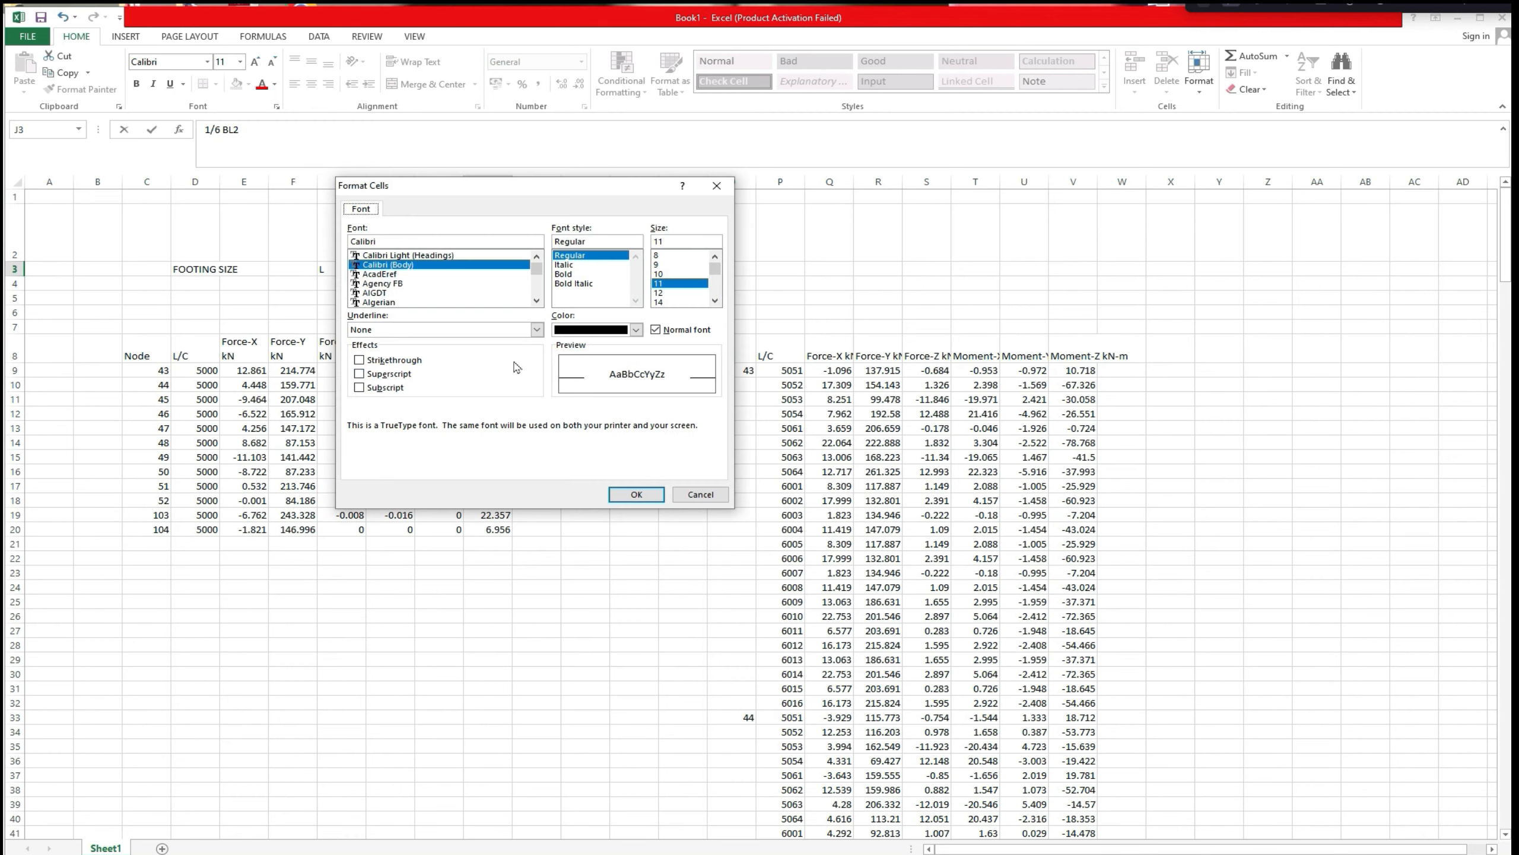
pyautogui.click(367, 375)
pyautogui.click(629, 492)
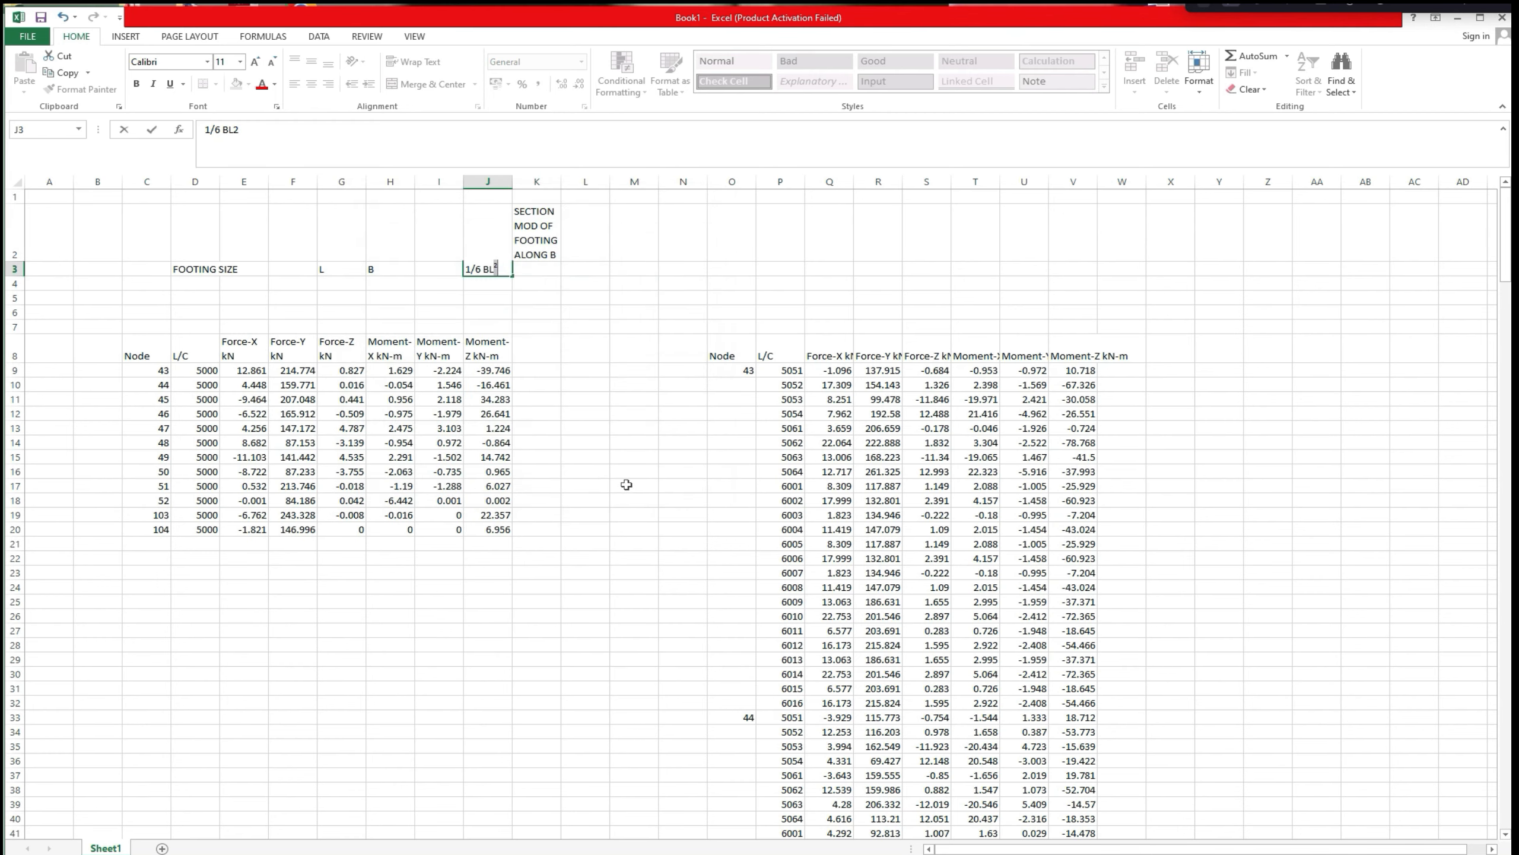
pyautogui.click(626, 484)
# Enter the formula label 1/6LB2 in K3 with the final 2 formatted as subscript.
pyautogui.keyDown('ctrl'); pyautogui.scroll(4, 626, 484); pyautogui.keyUp('ctrl')
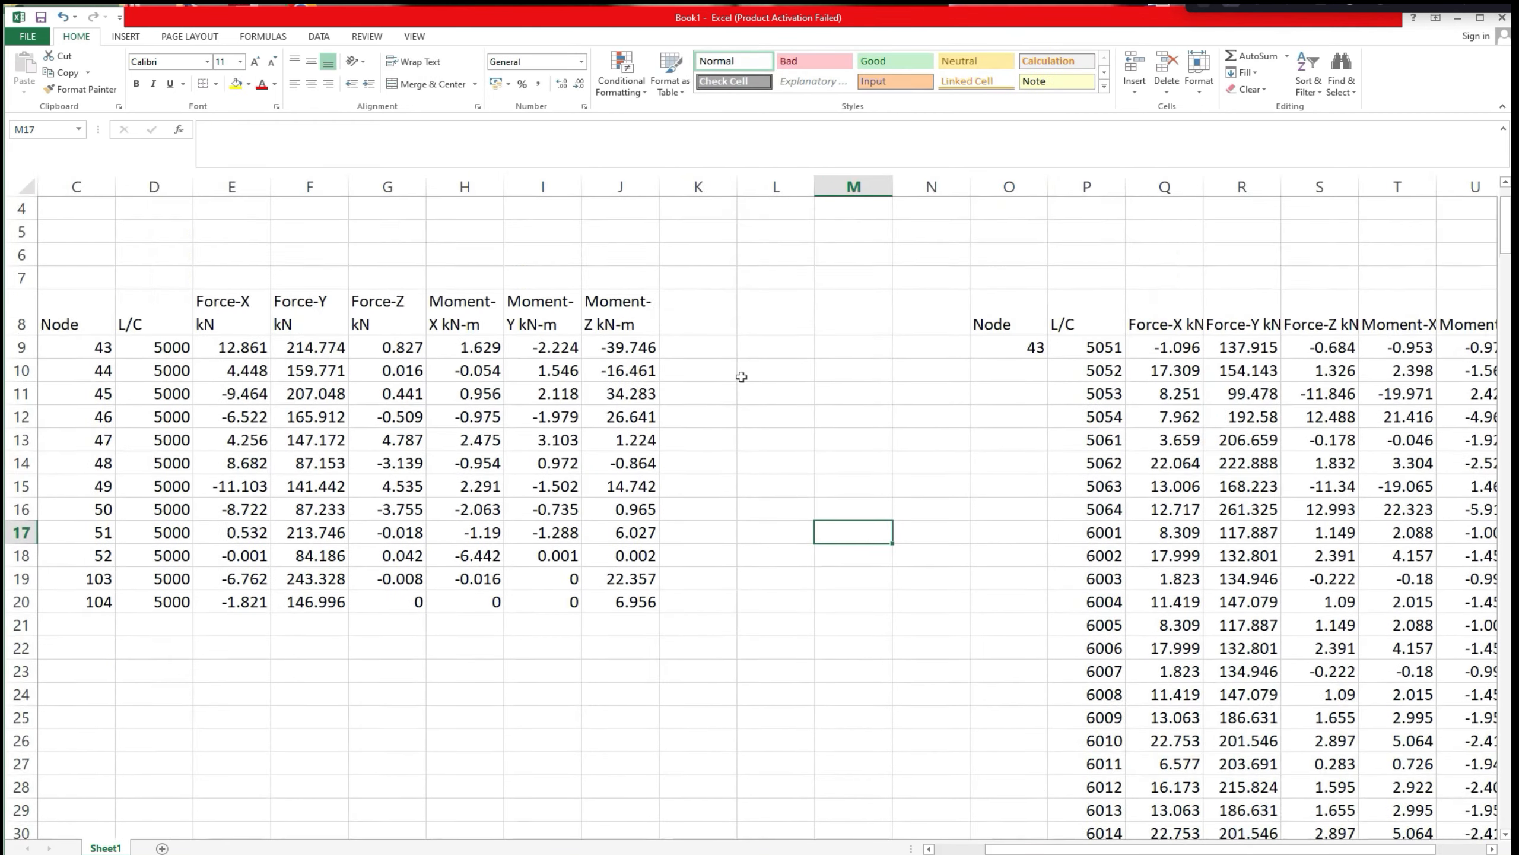
pyautogui.click(679, 326)
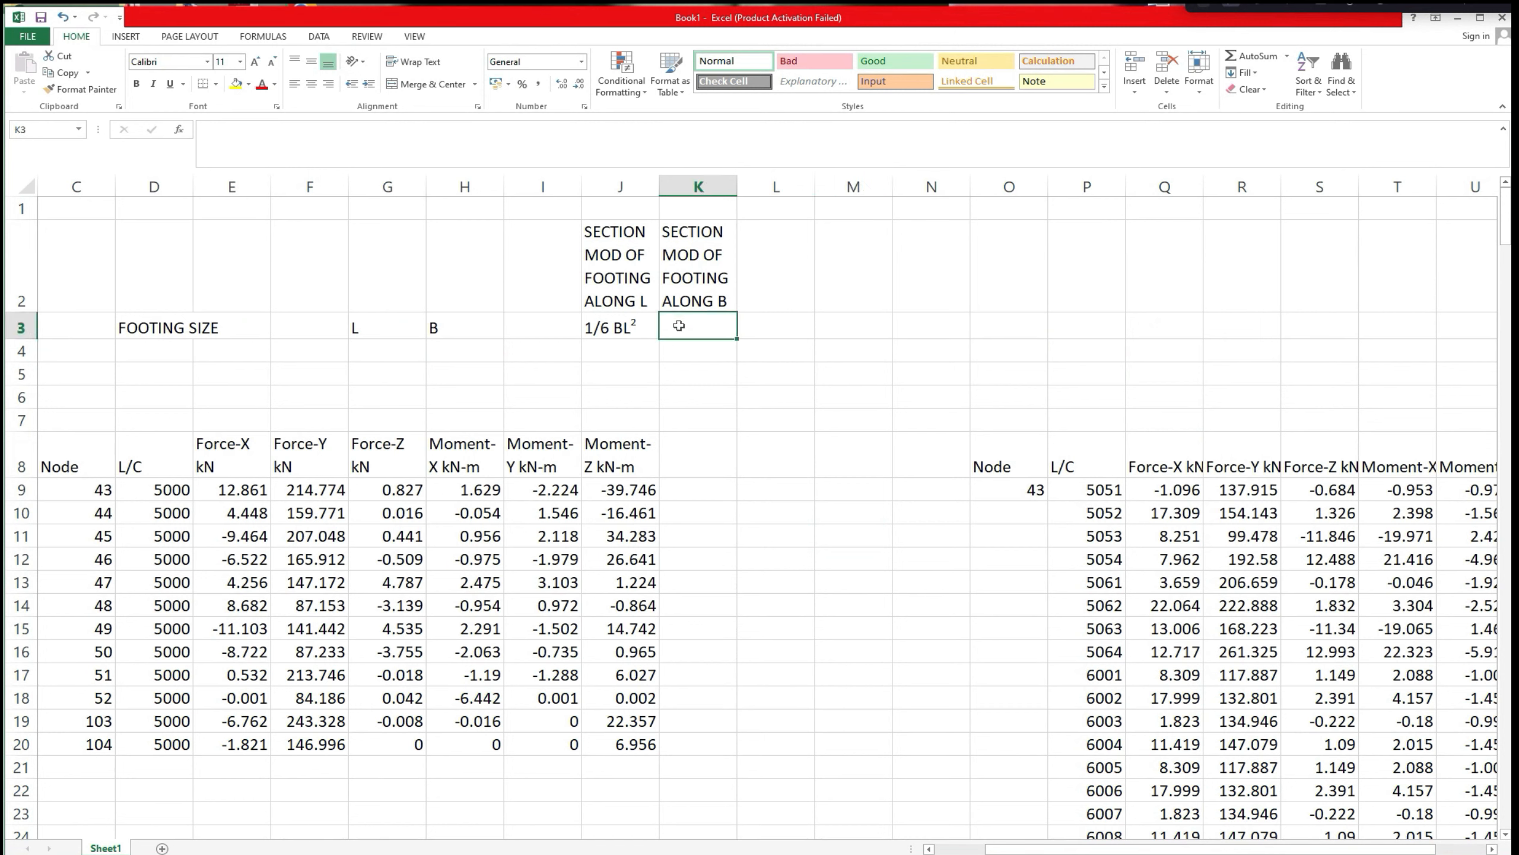
pyautogui.write('1/6')
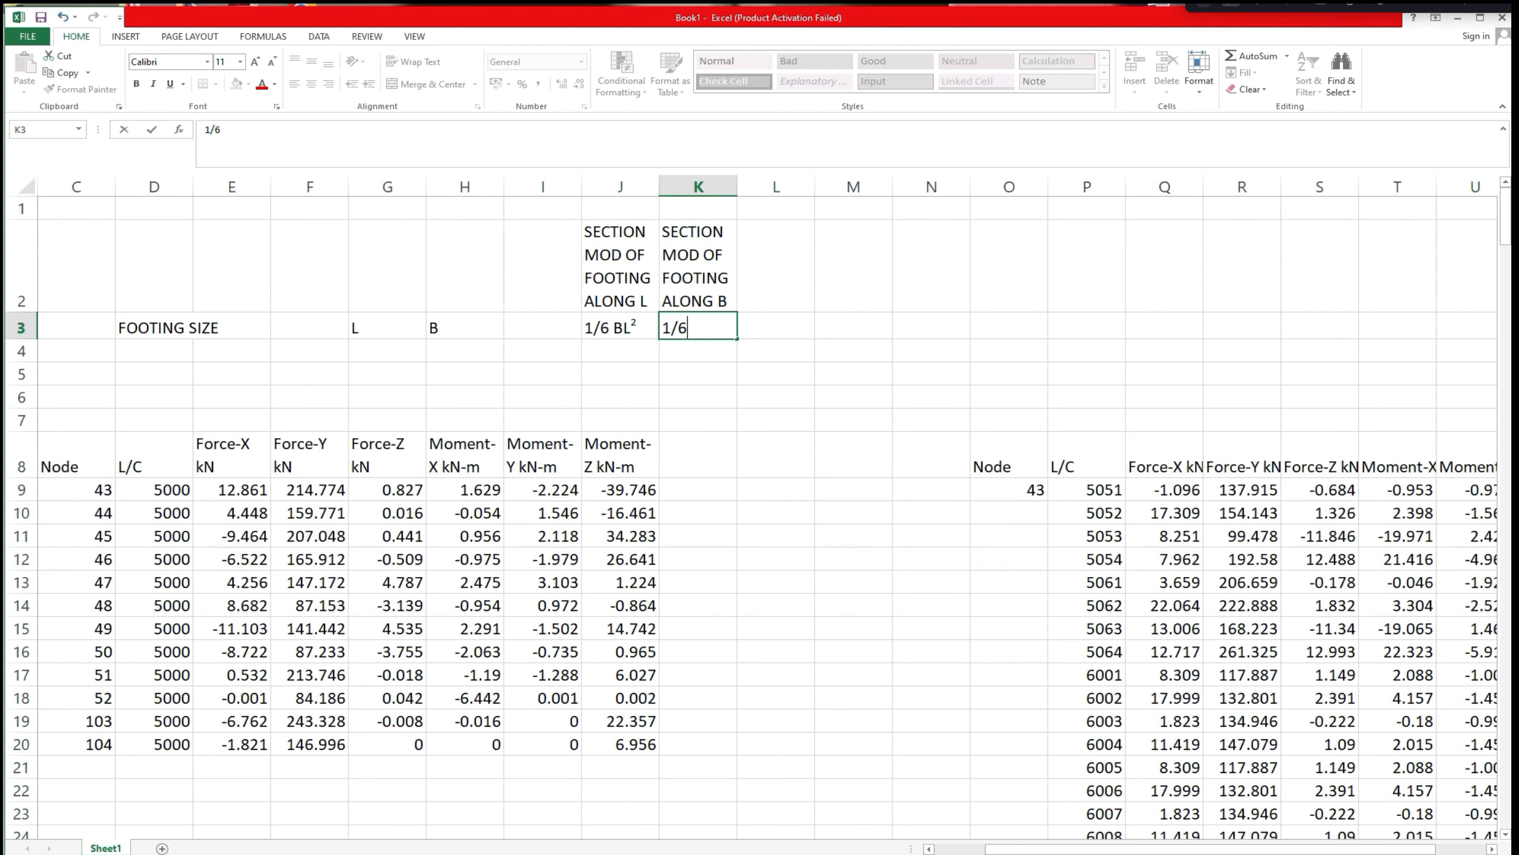
pyautogui.write('LB2')
pyautogui.hotkey('shift', 'Left')
pyautogui.rightClick(712, 328)
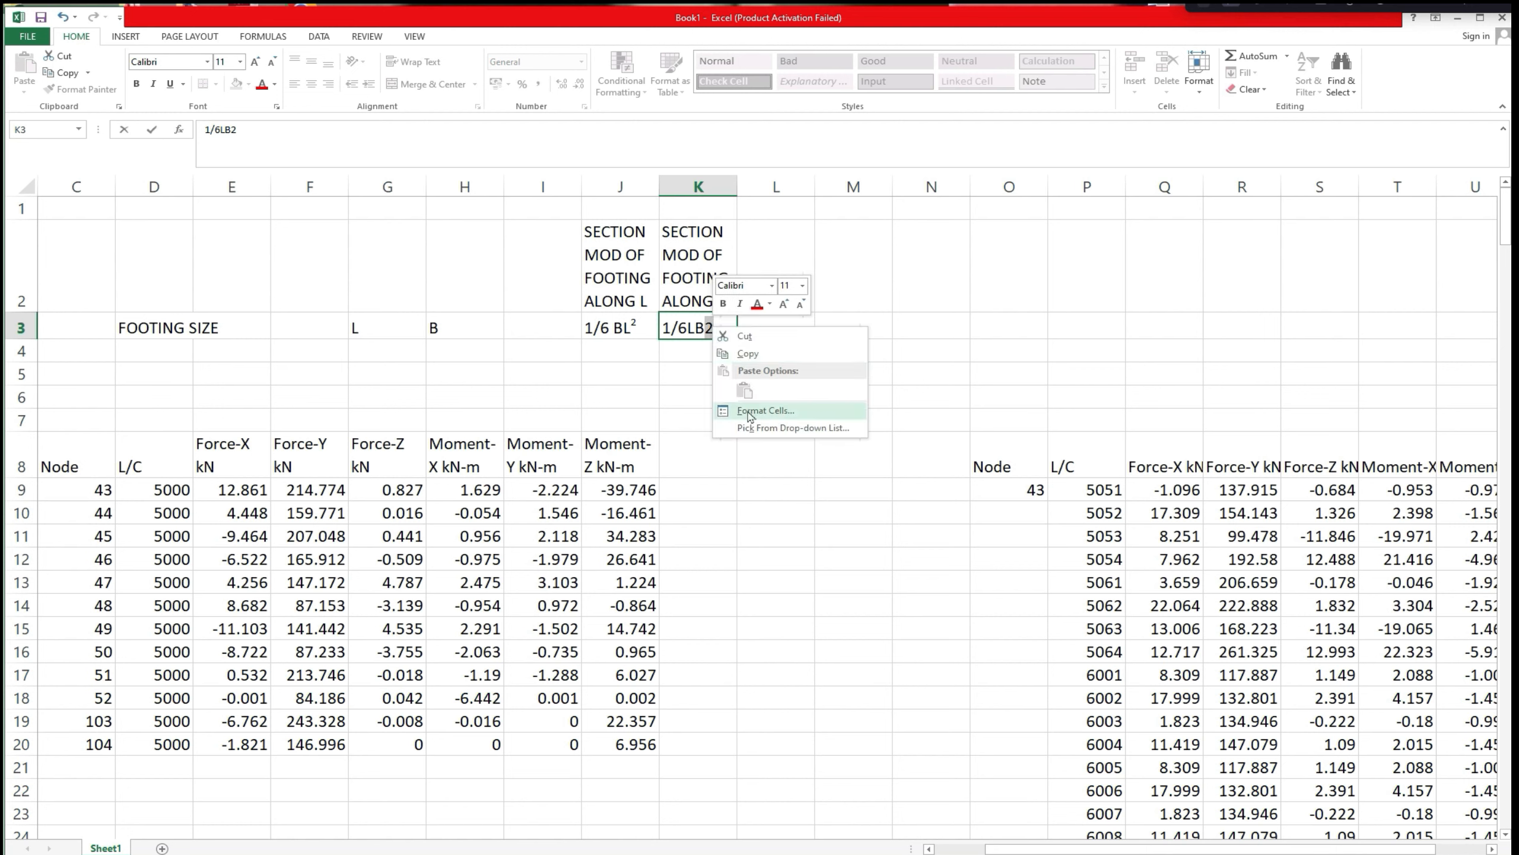
pyautogui.click(771, 413)
pyautogui.click(572, 434)
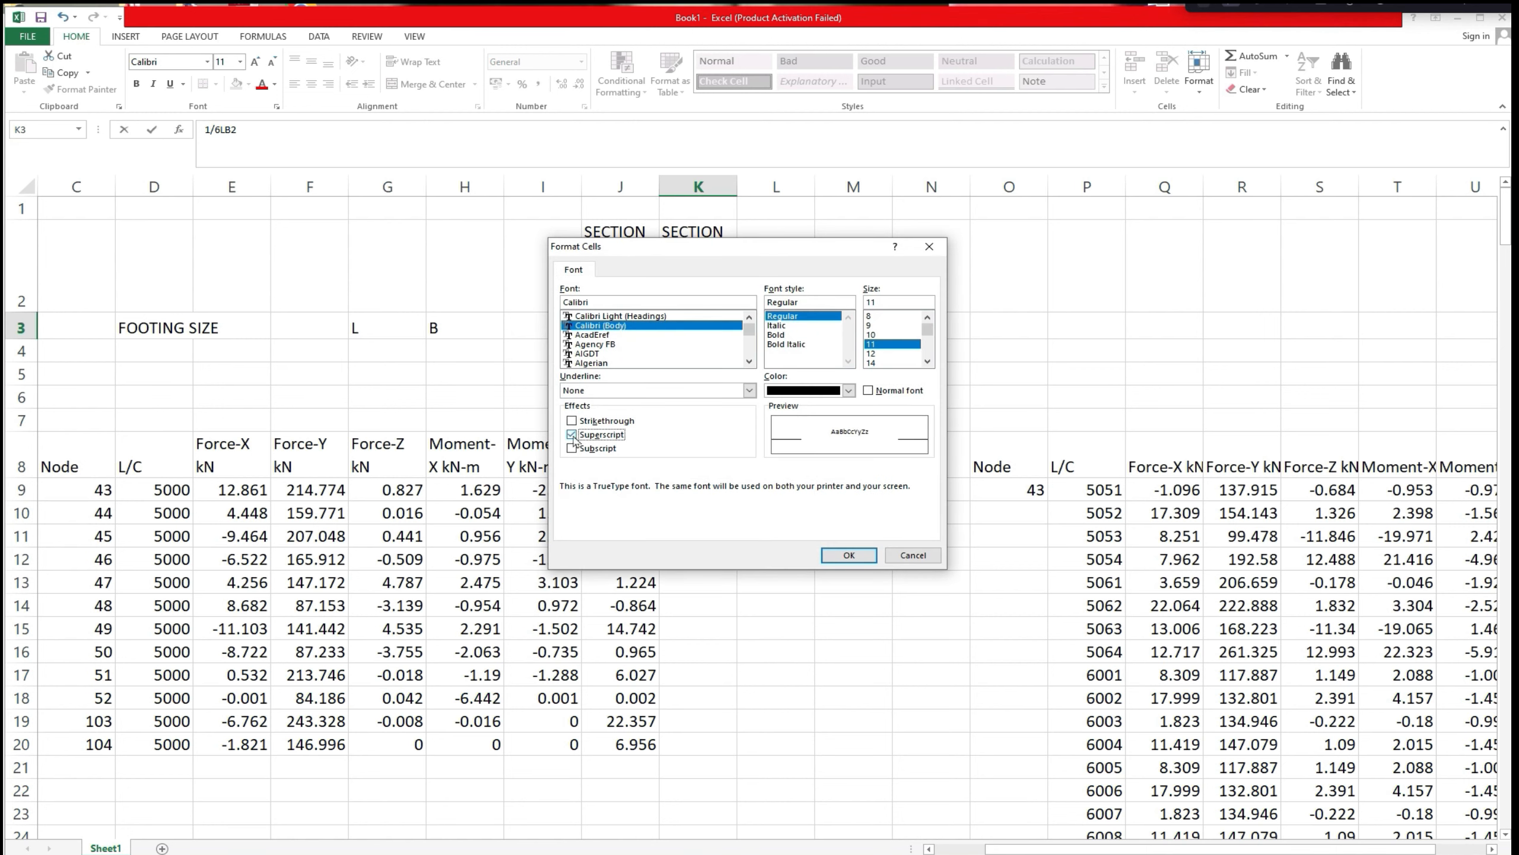
pyautogui.click(572, 449)
pyautogui.click(849, 555)
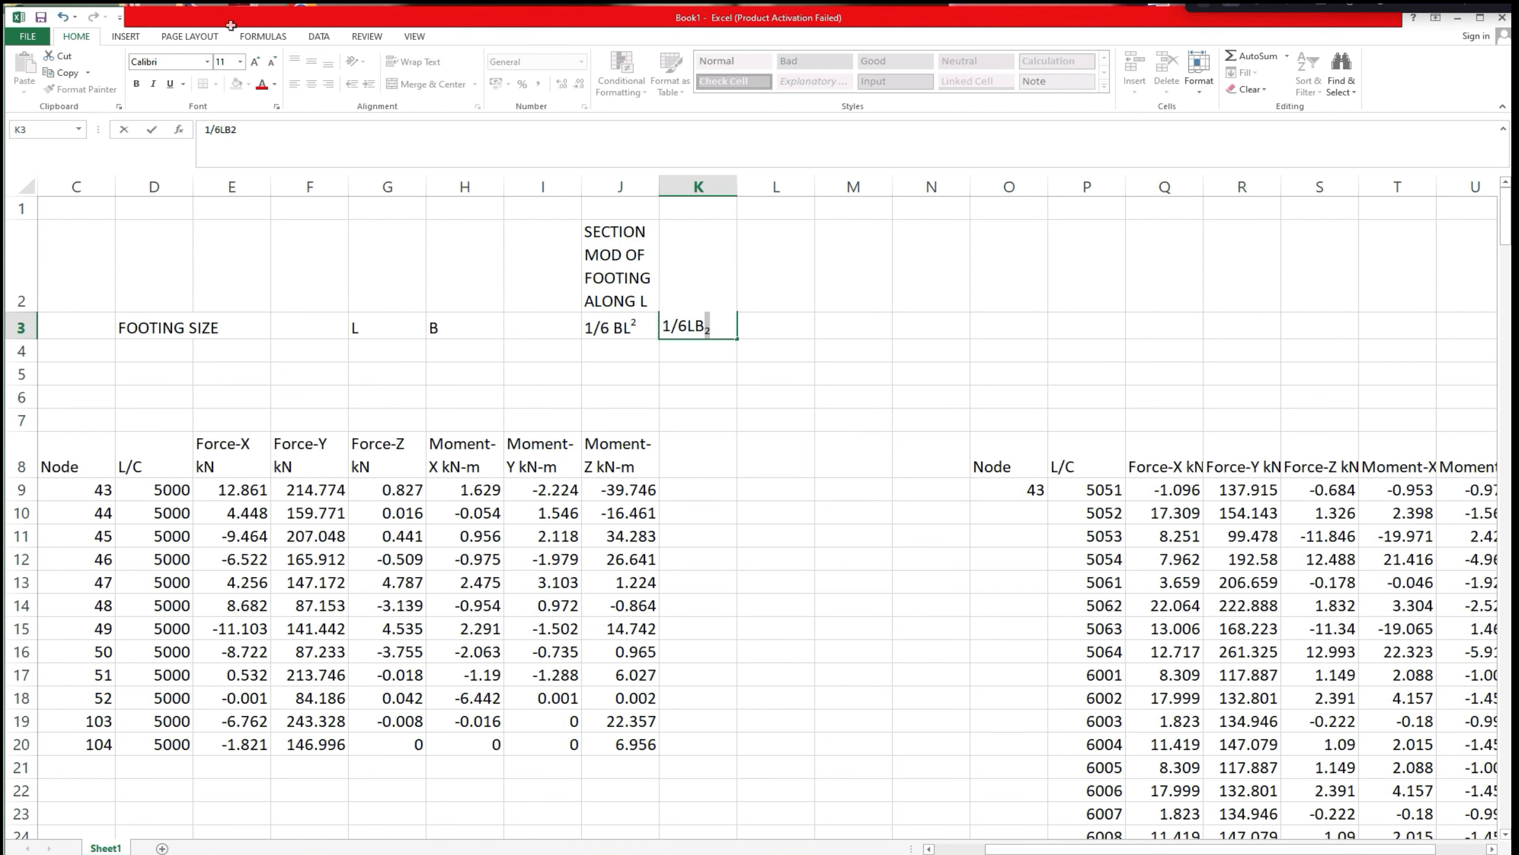
pyautogui.click(135, 37)
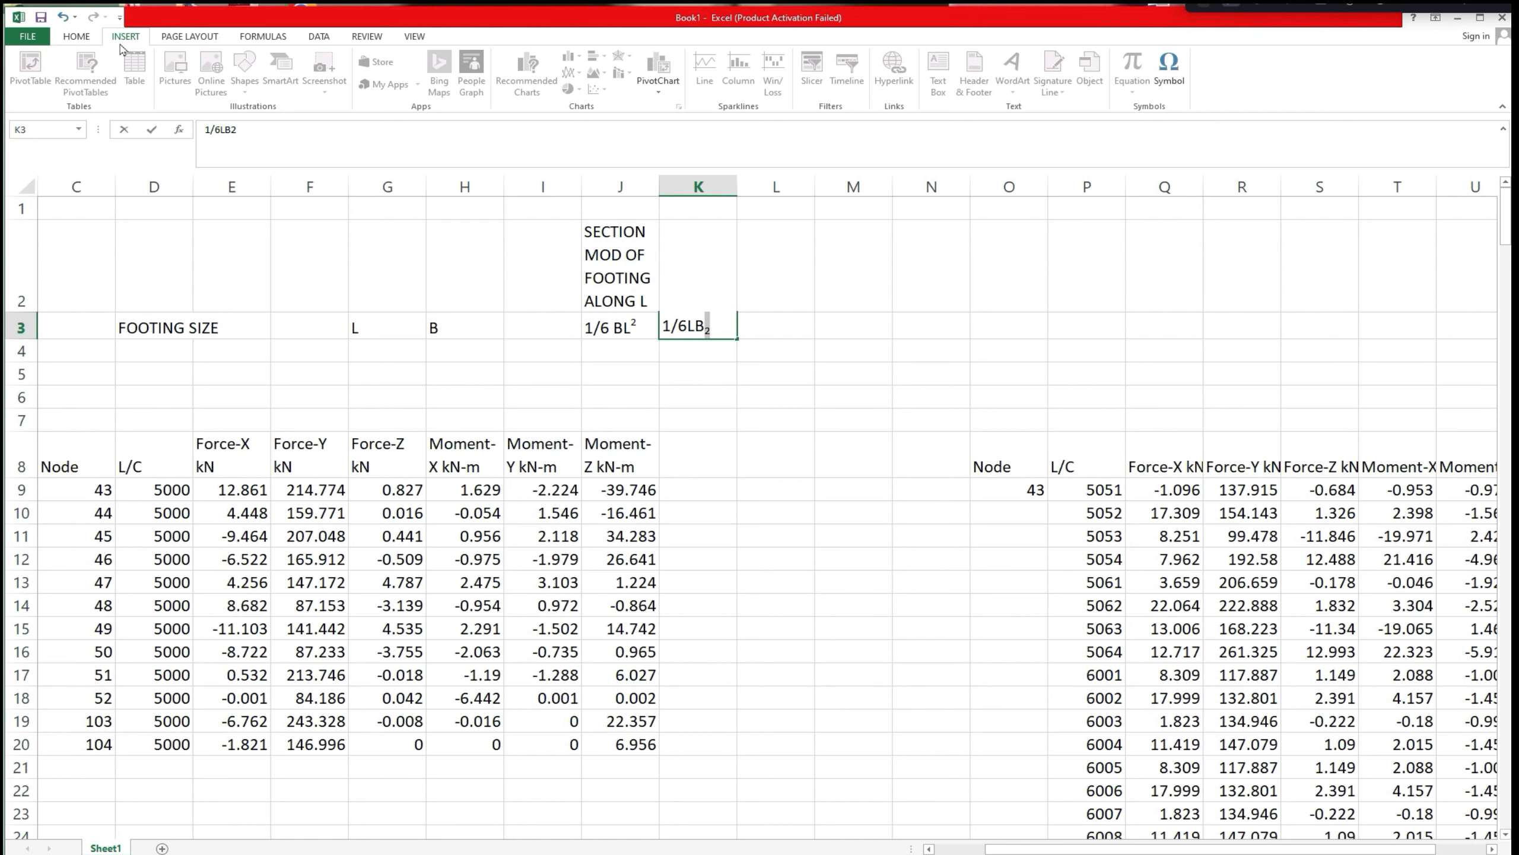
pyautogui.click(317, 235)
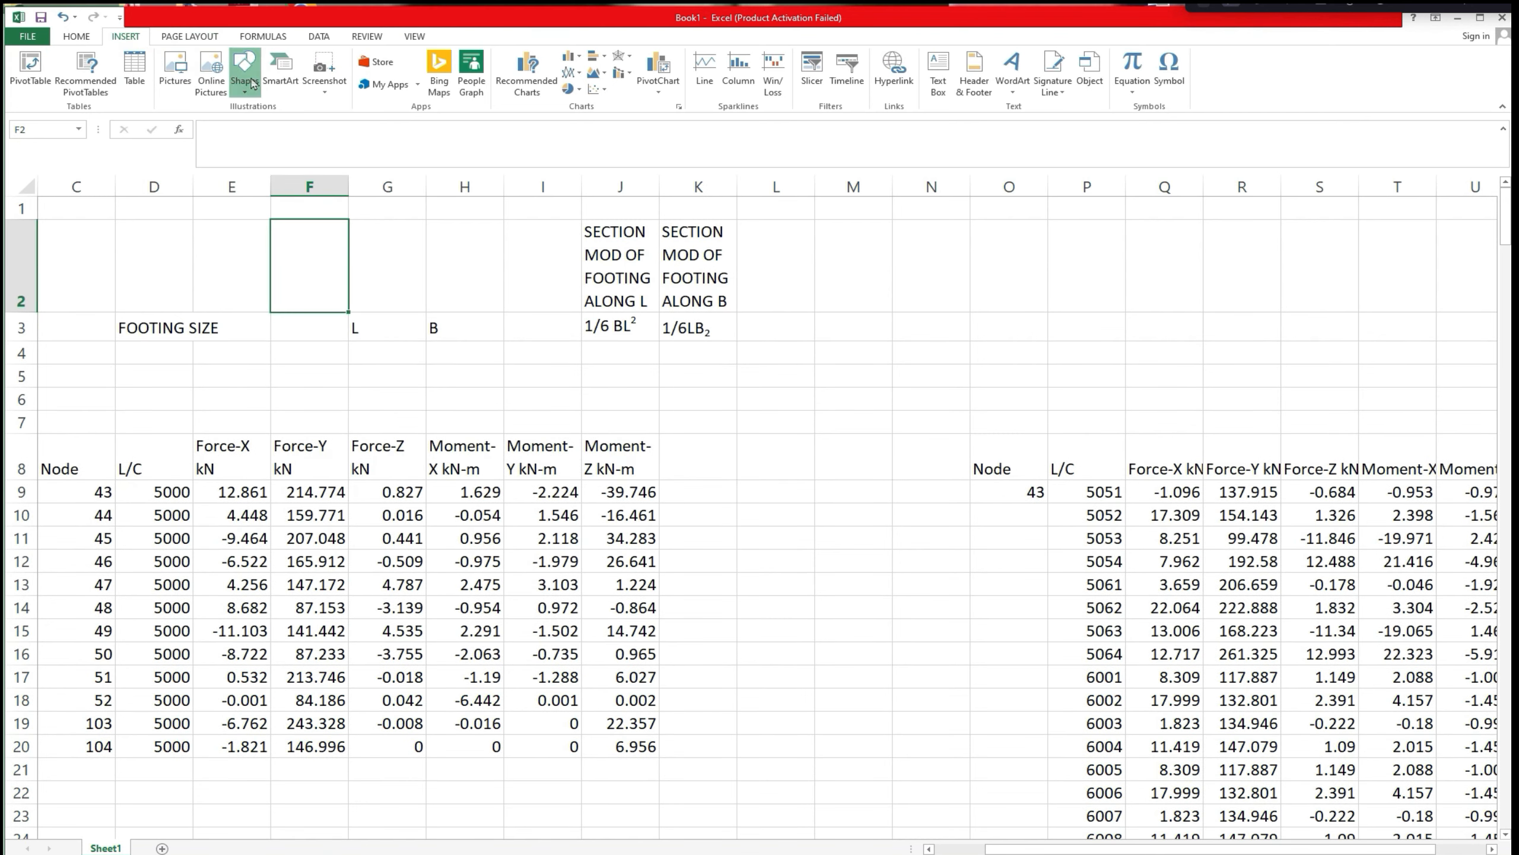
pyautogui.click(245, 69)
pyautogui.click(239, 203)
pyautogui.moveTo(811, 257); pyautogui.dragTo(1079, 372)
pyautogui.press('Escape')
pyautogui.click(246, 79)
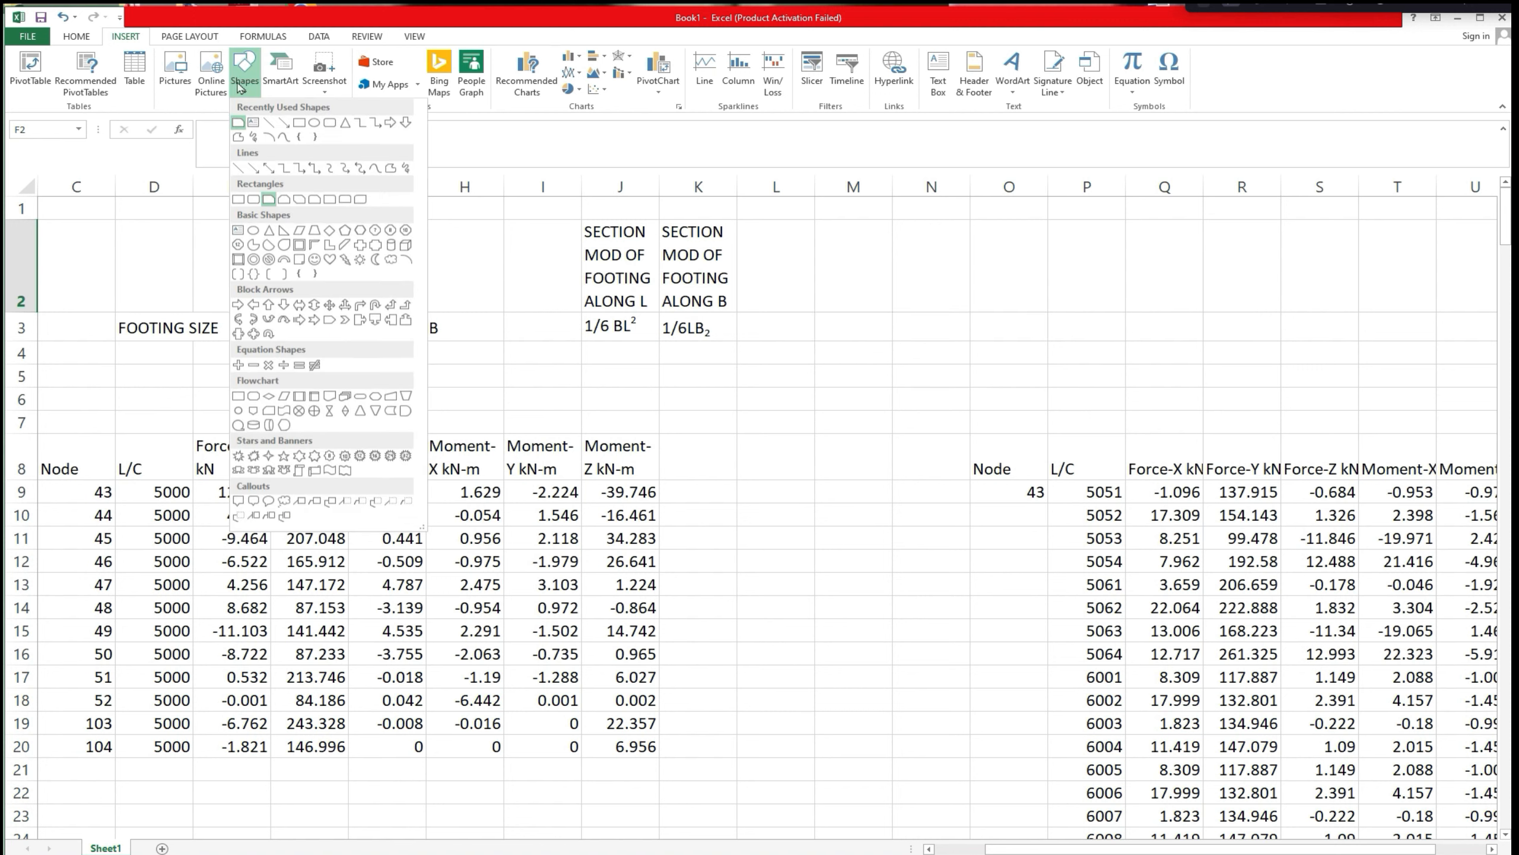
pyautogui.click(246, 202)
pyautogui.moveTo(807, 286); pyautogui.dragTo(962, 366)
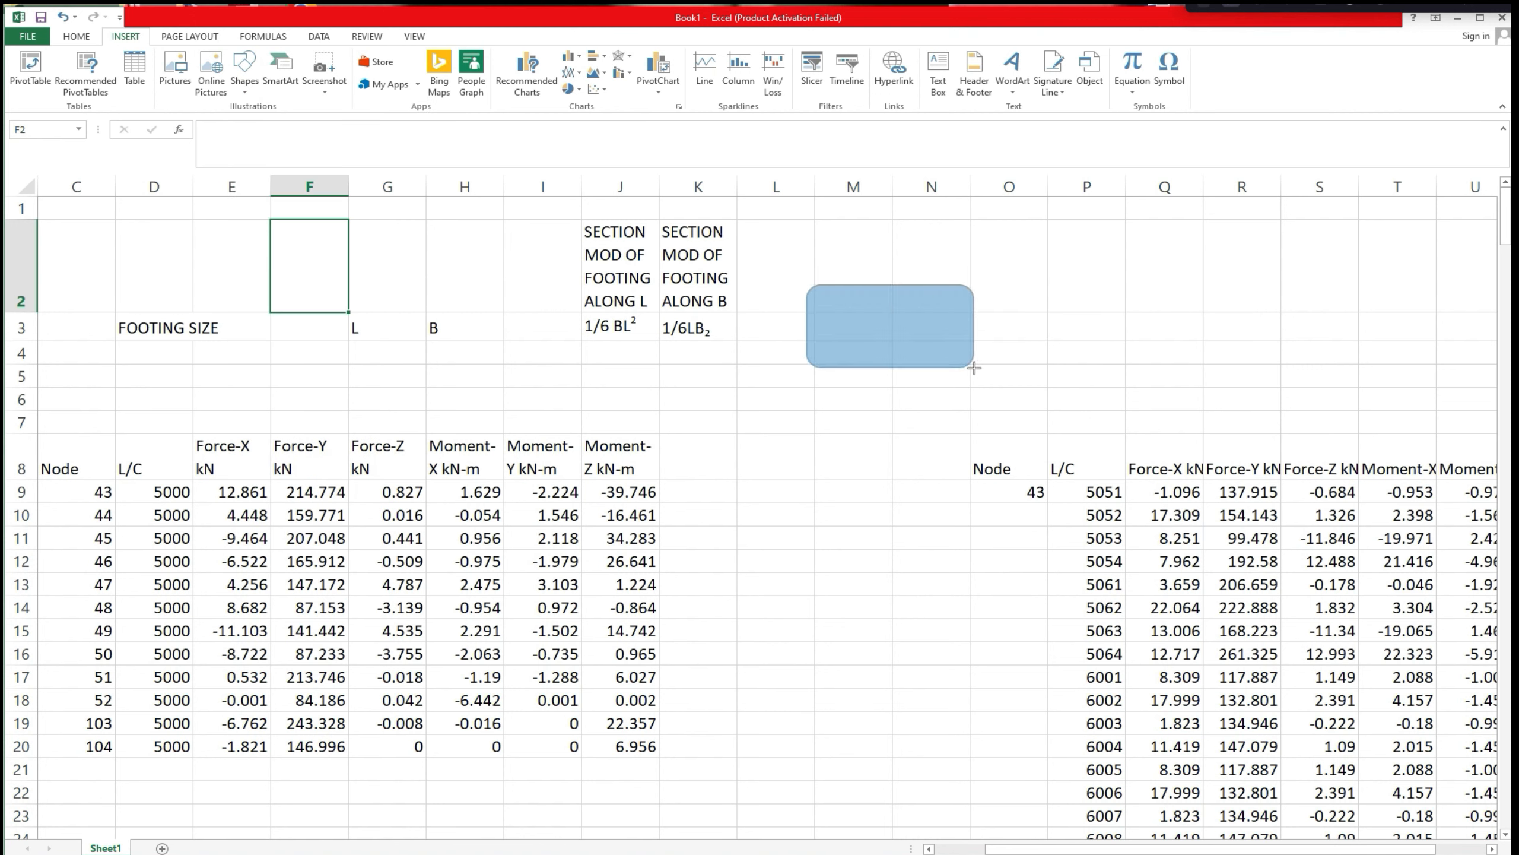
pyautogui.press('Escape')
pyautogui.click(244, 71)
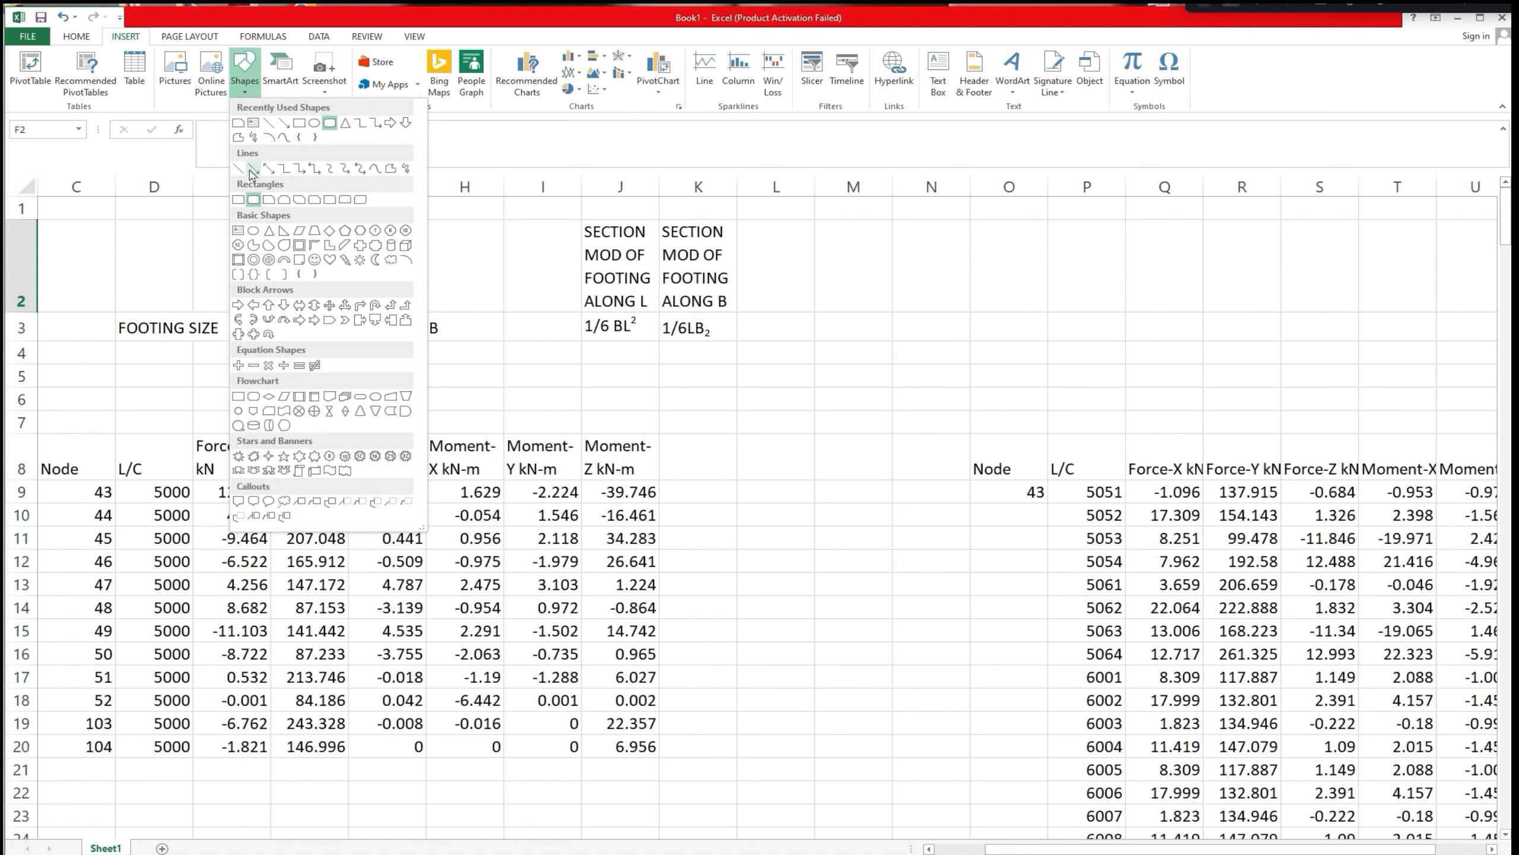
pyautogui.click(253, 199)
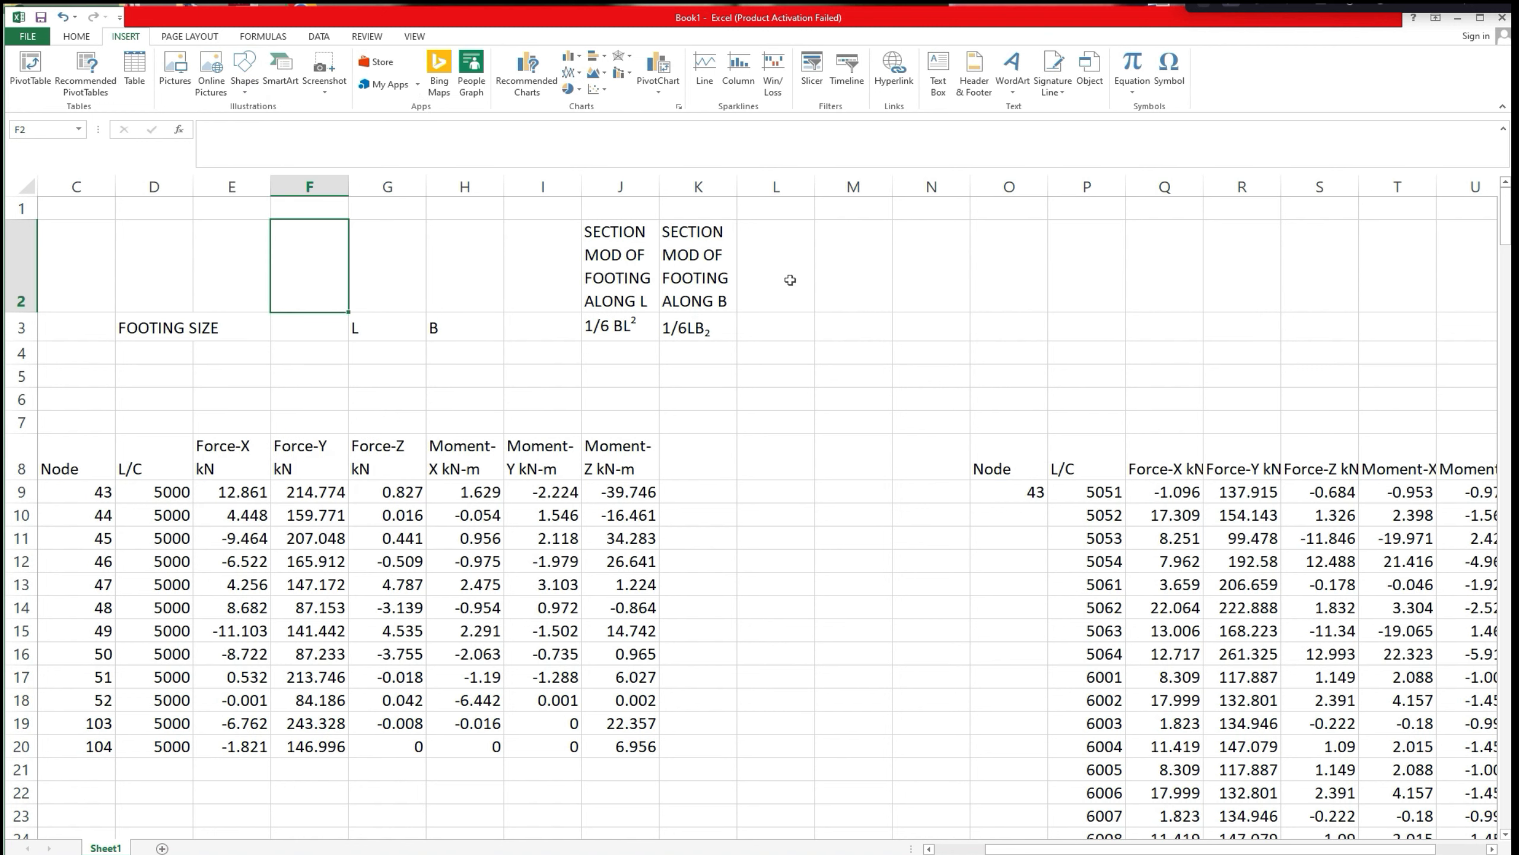
# Draw an unfilled rectangle about 6.14 cm wide and 3.13 cm high over columns M to P, with a vertical line about 5.24 cm long through its middle.
pyautogui.click(245, 72)
pyautogui.click(239, 201)
pyautogui.moveTo(807, 259); pyautogui.dragTo(1089, 395)
pyautogui.click(553, 72)
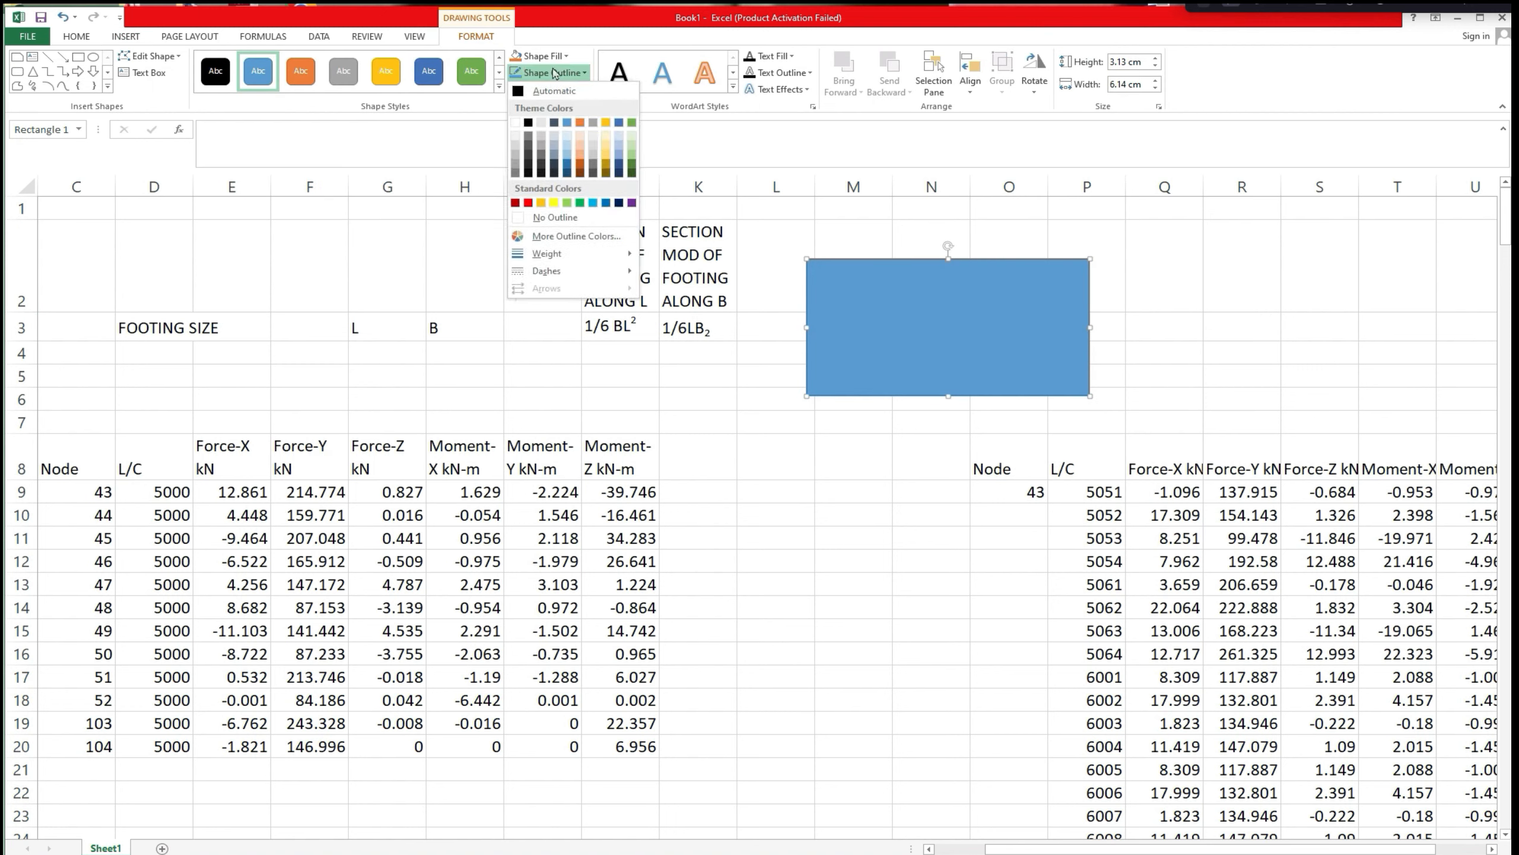
pyautogui.click(543, 56)
pyautogui.click(549, 183)
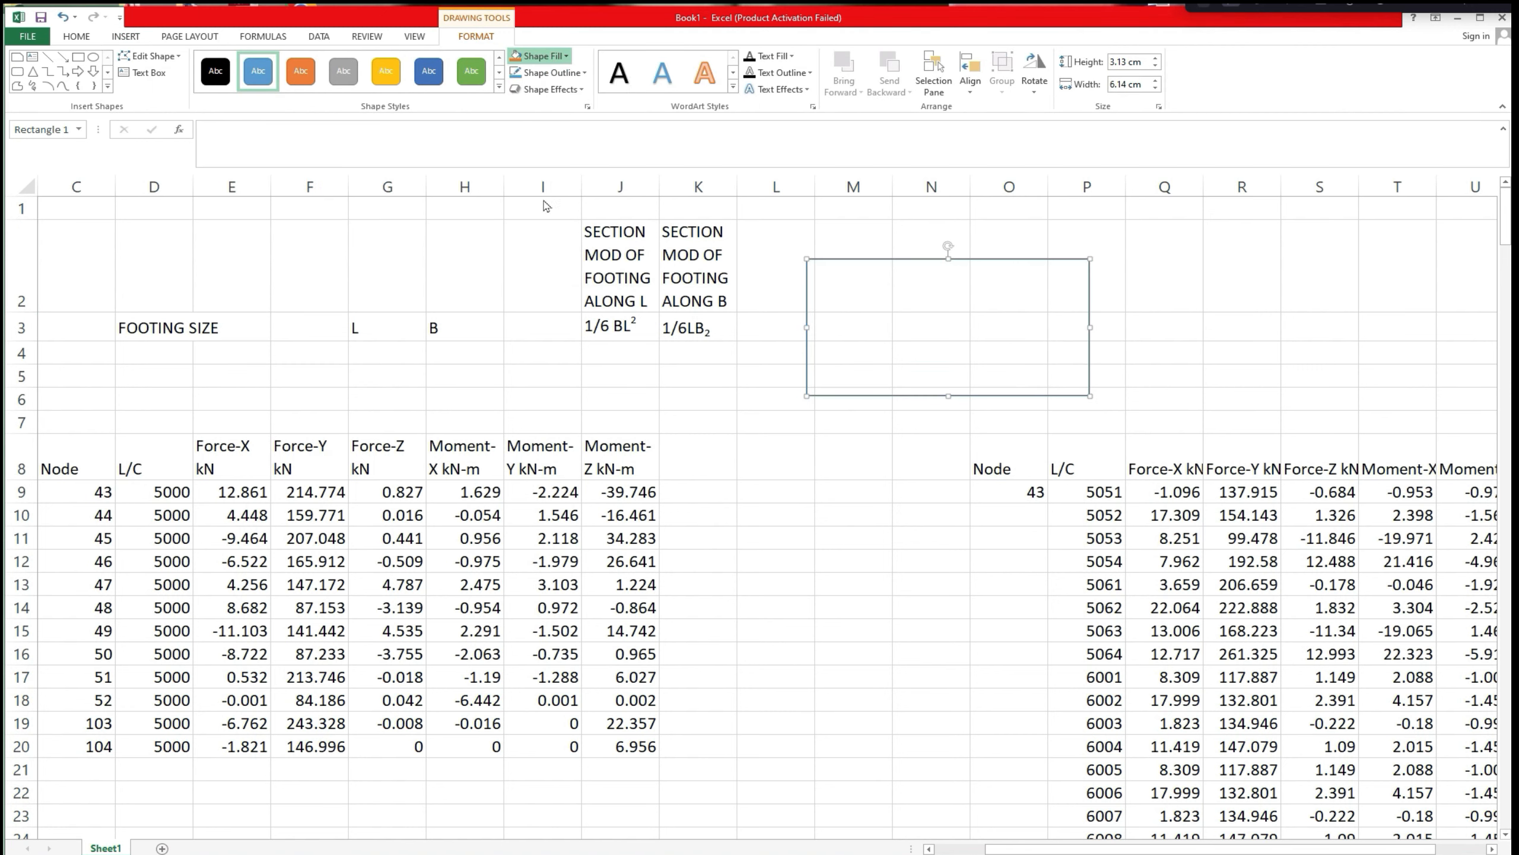
pyautogui.click(51, 58)
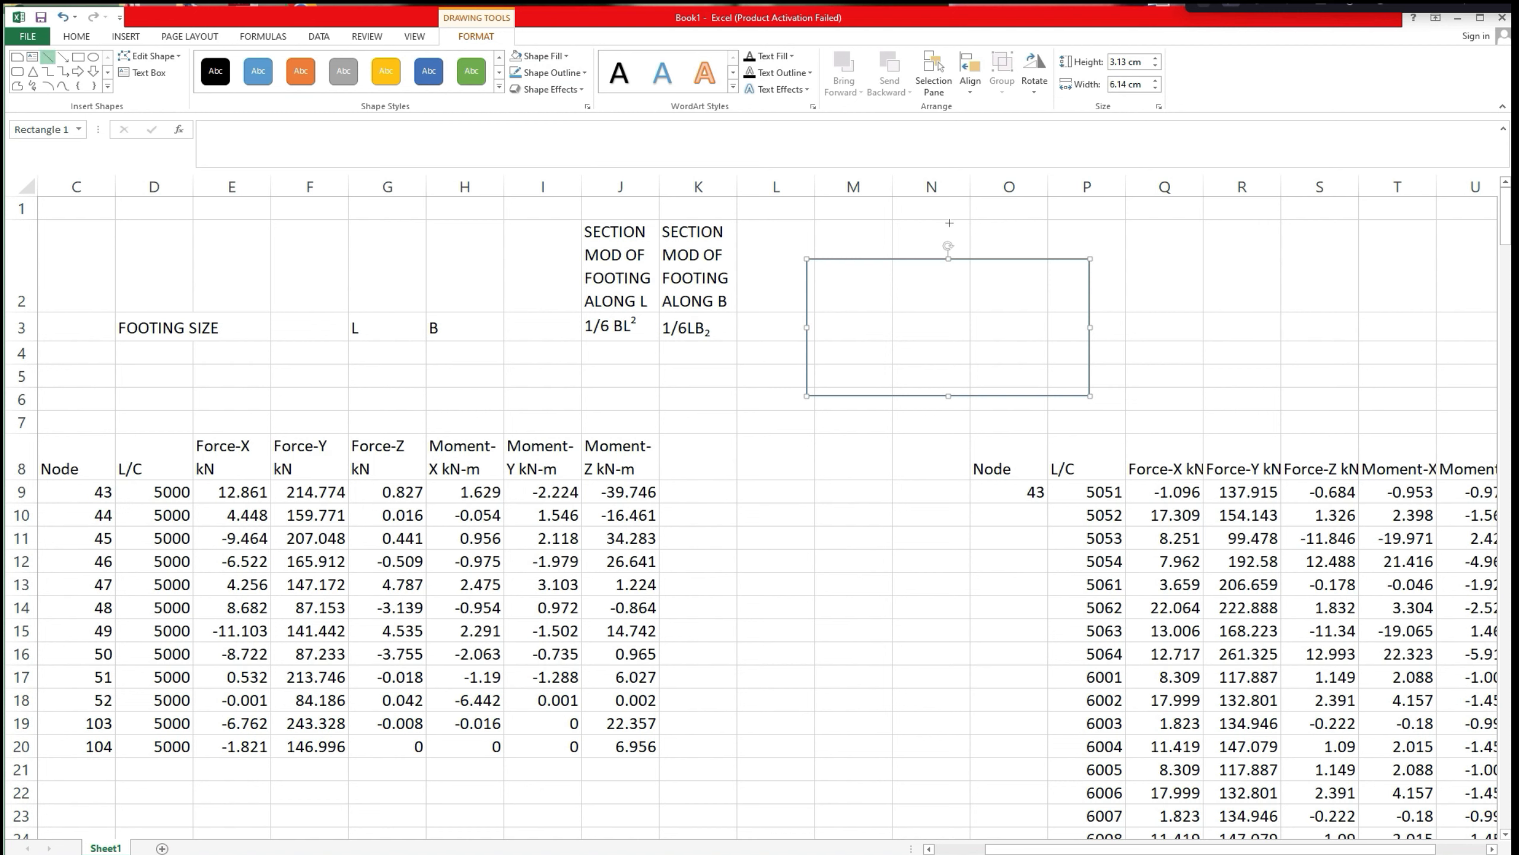
pyautogui.moveTo(946, 281); pyautogui.dragTo(940, 445)
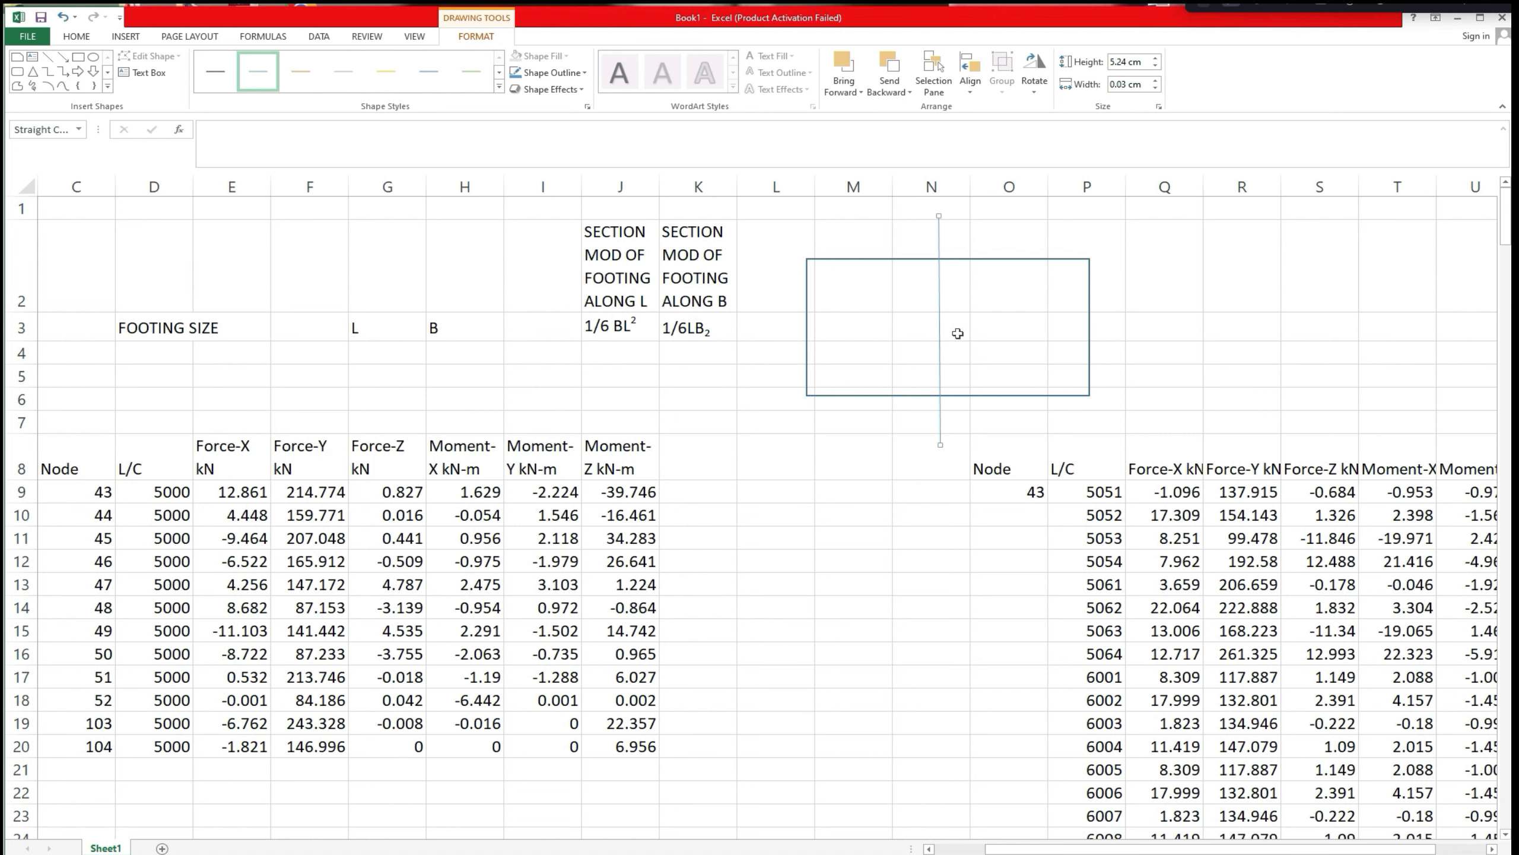
# Enter the label MI about Major Axis in Q2, beside the footing sketch.
pyautogui.click(1139, 288)
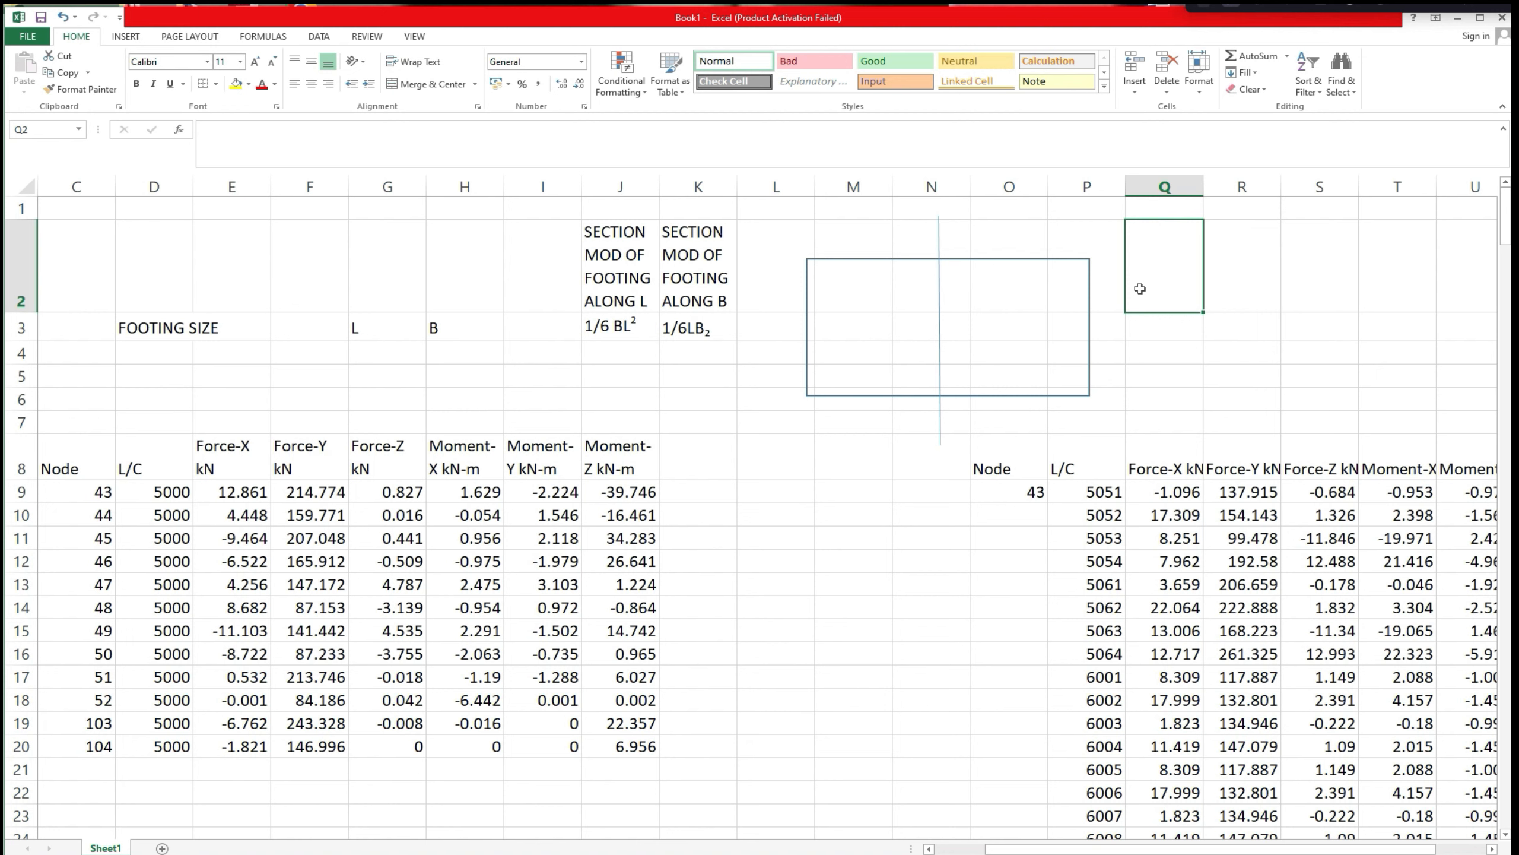
pyautogui.write('MI a')
pyautogui.write('bo')
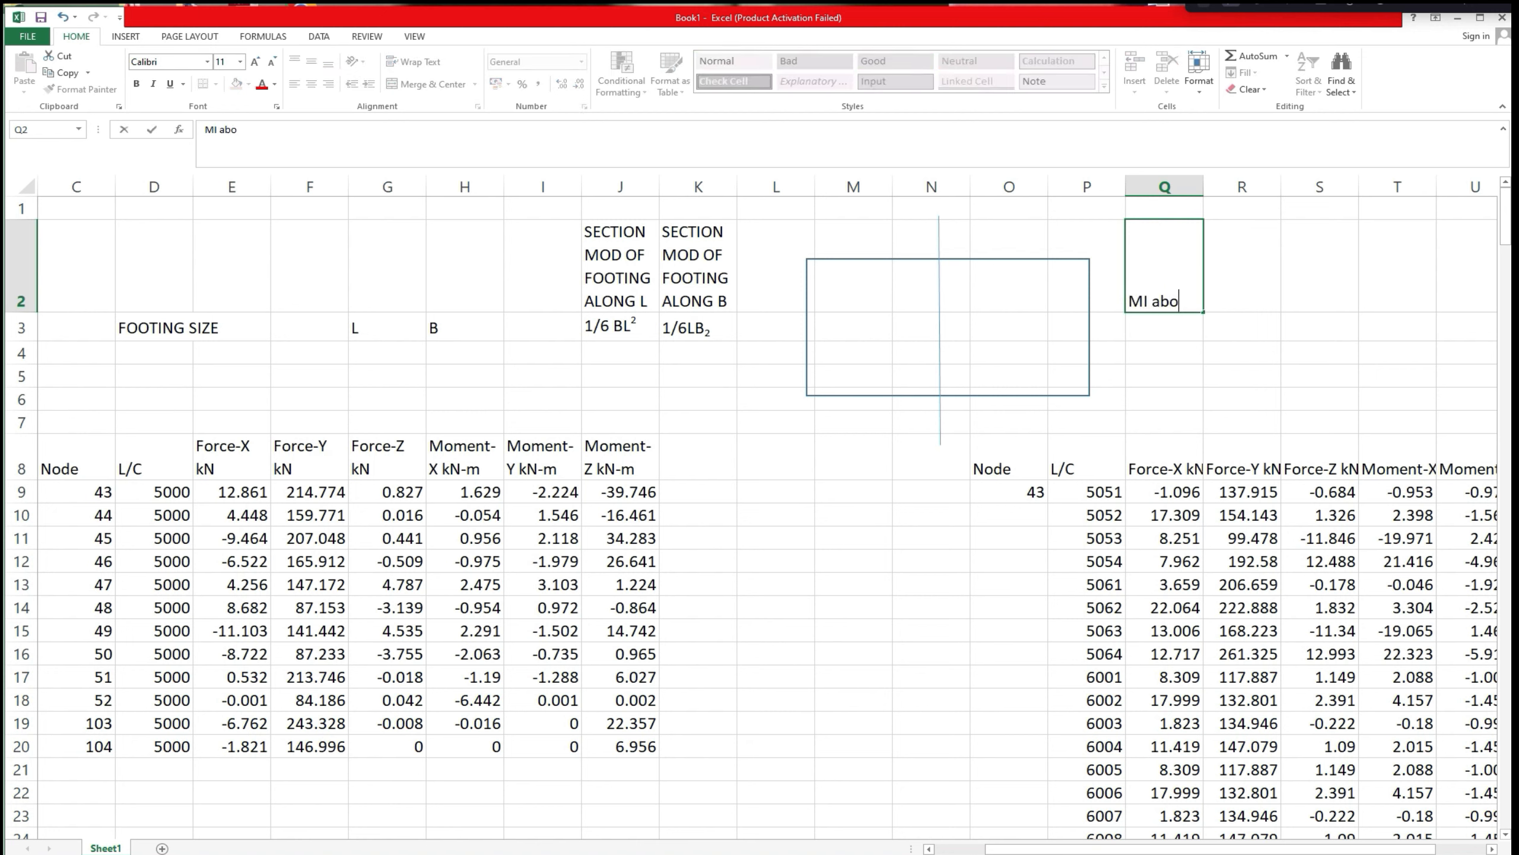
pyautogui.write('ut Major Axi')
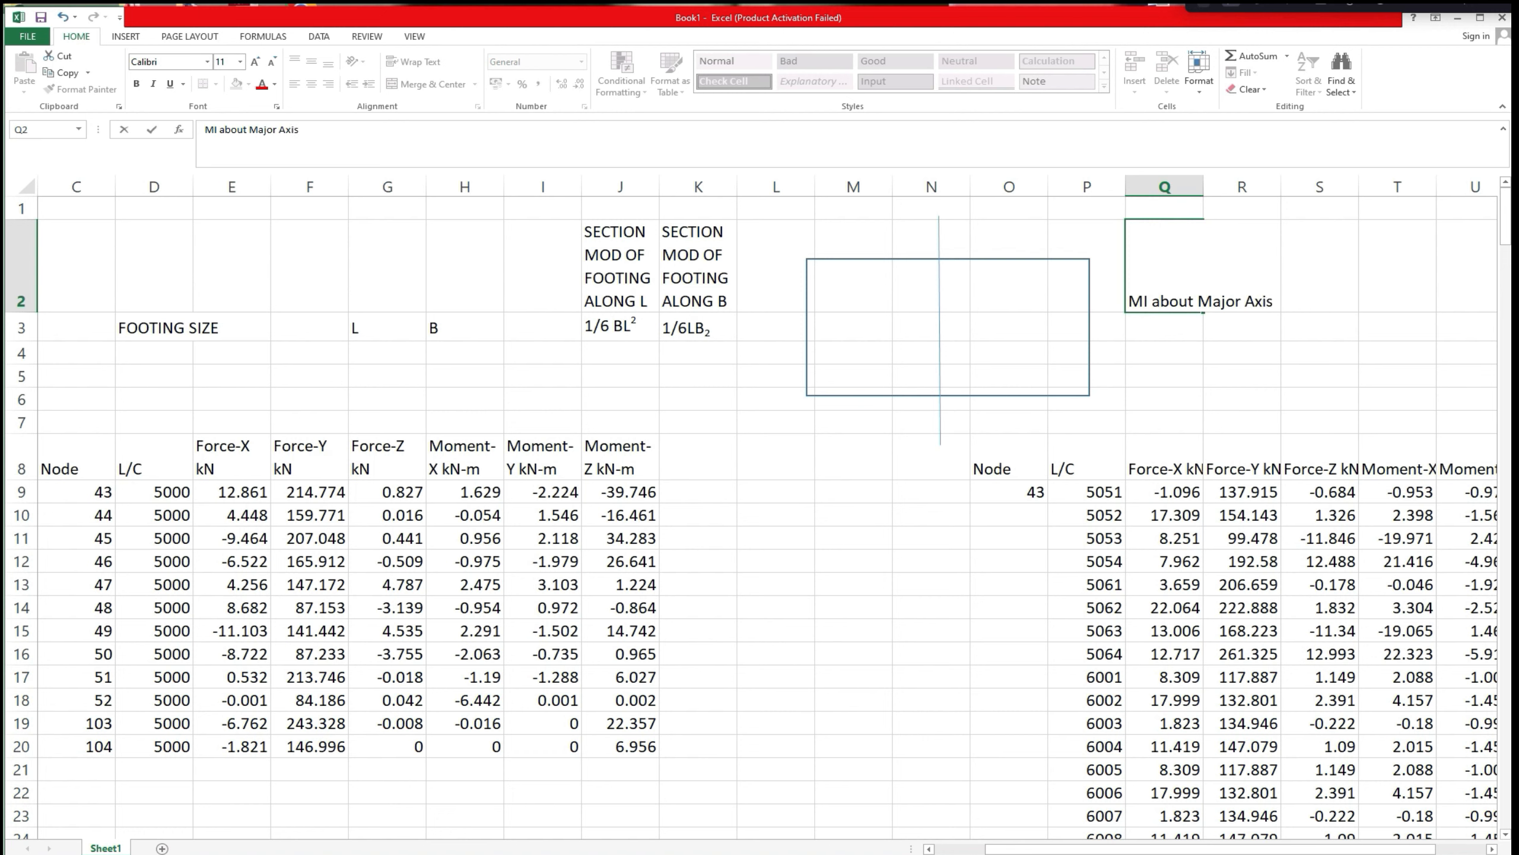
pyautogui.write('s')
# Enter the moment of inertia expression BL3/12 as plain text in S2, without a leading equals sign.
pyautogui.click(1334, 297)
pyautogui.write('=')
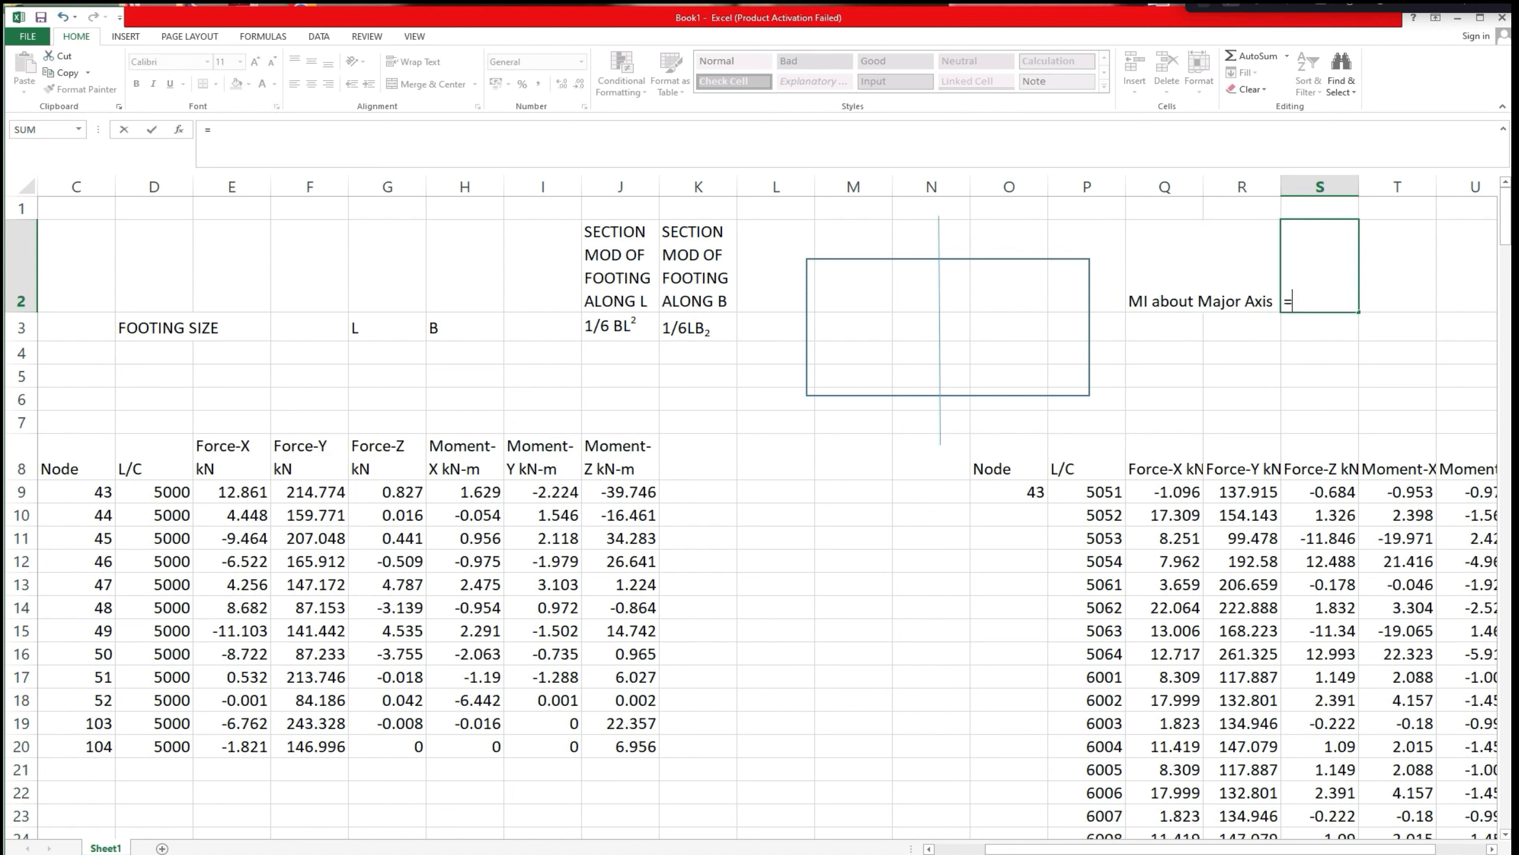
pyautogui.write('B')
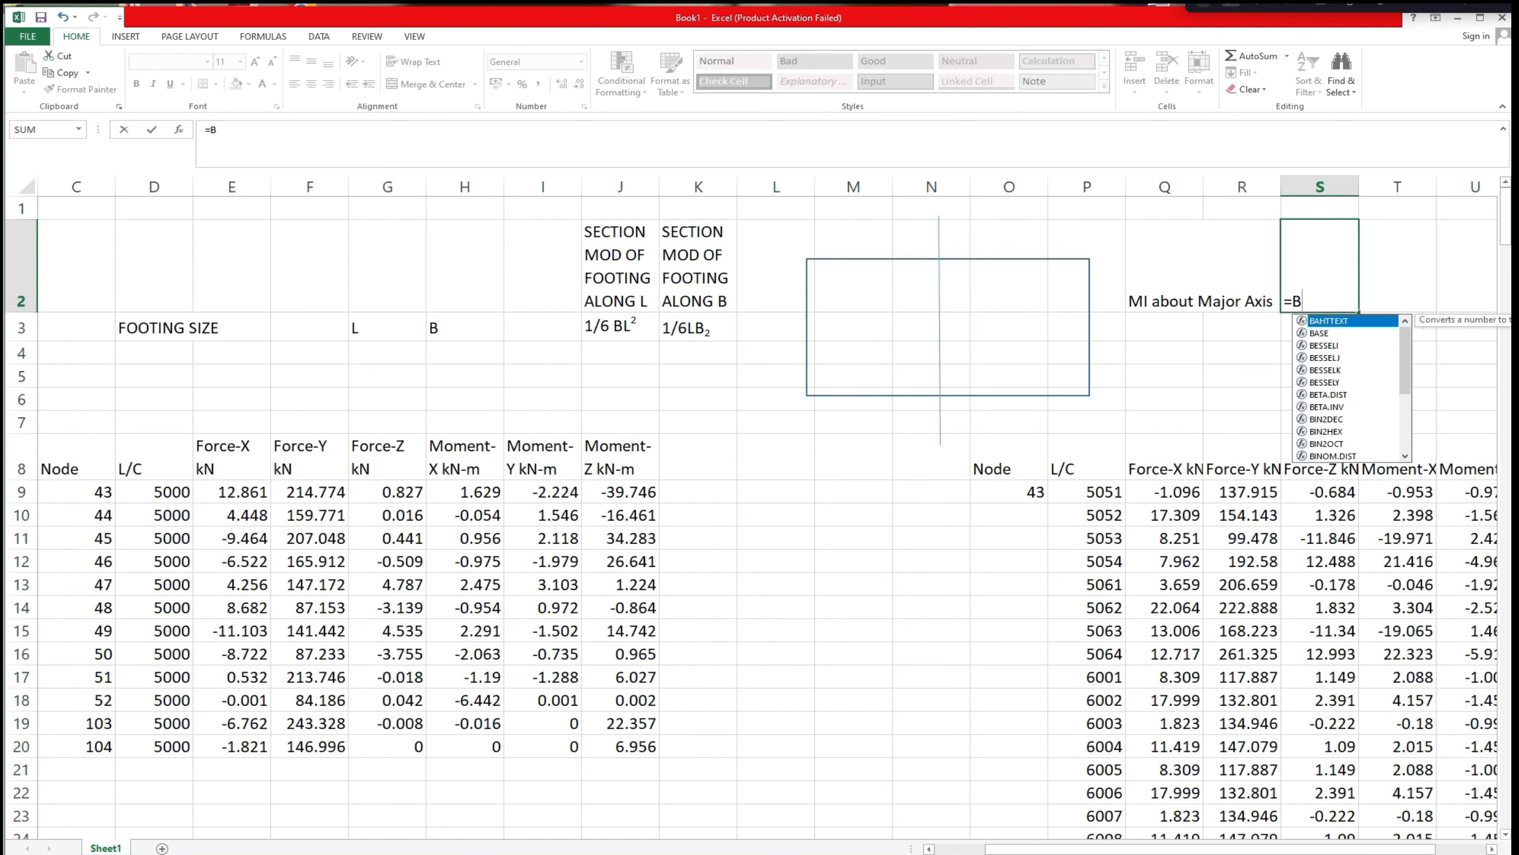
pyautogui.write('L3')
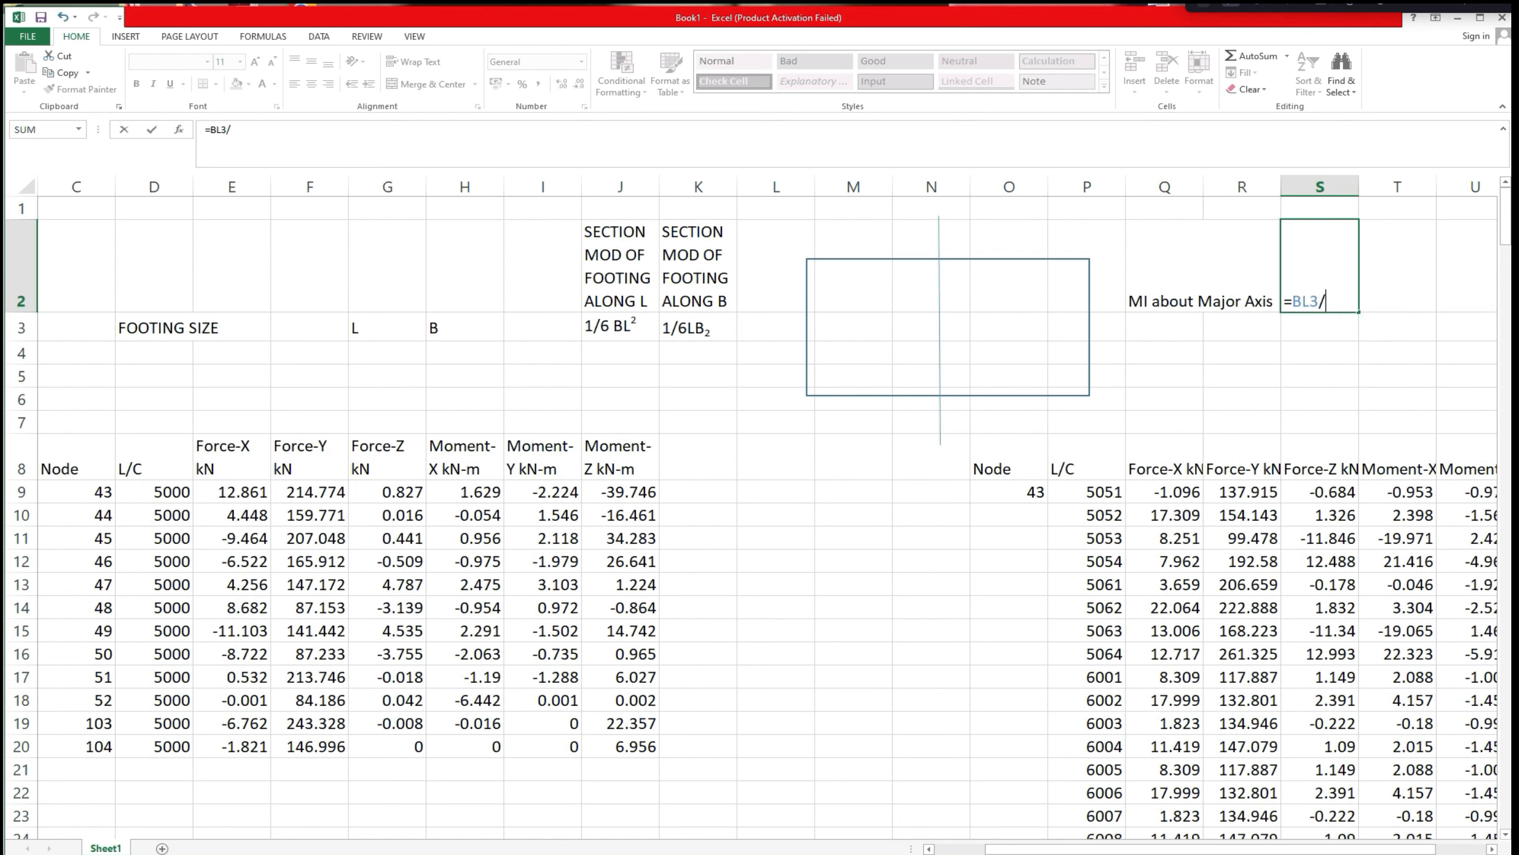
pyautogui.write('/12')
pyautogui.rightClick(1316, 300)
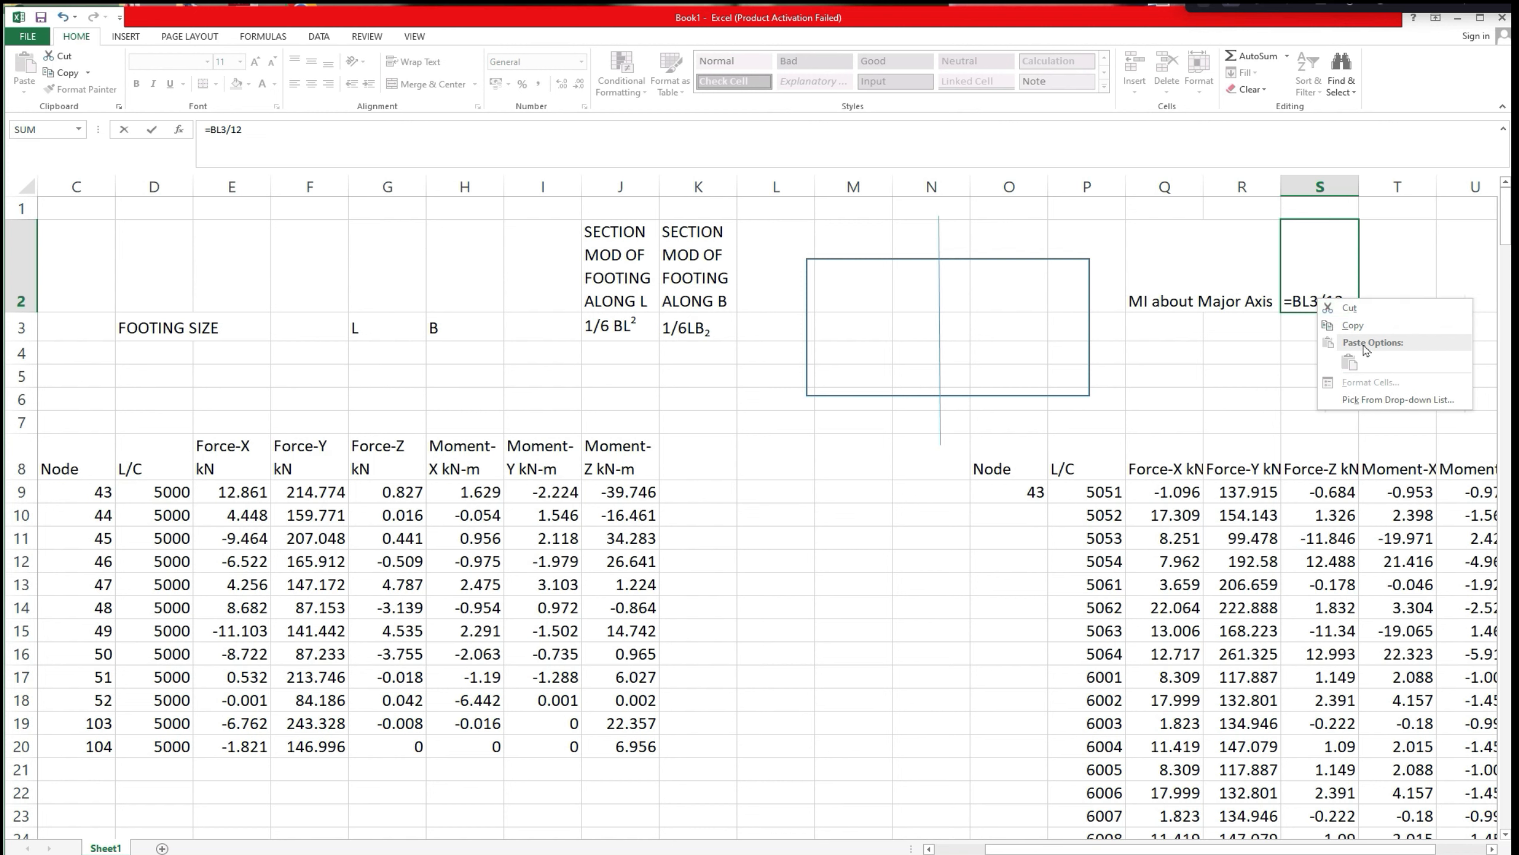
pyautogui.press('Escape')
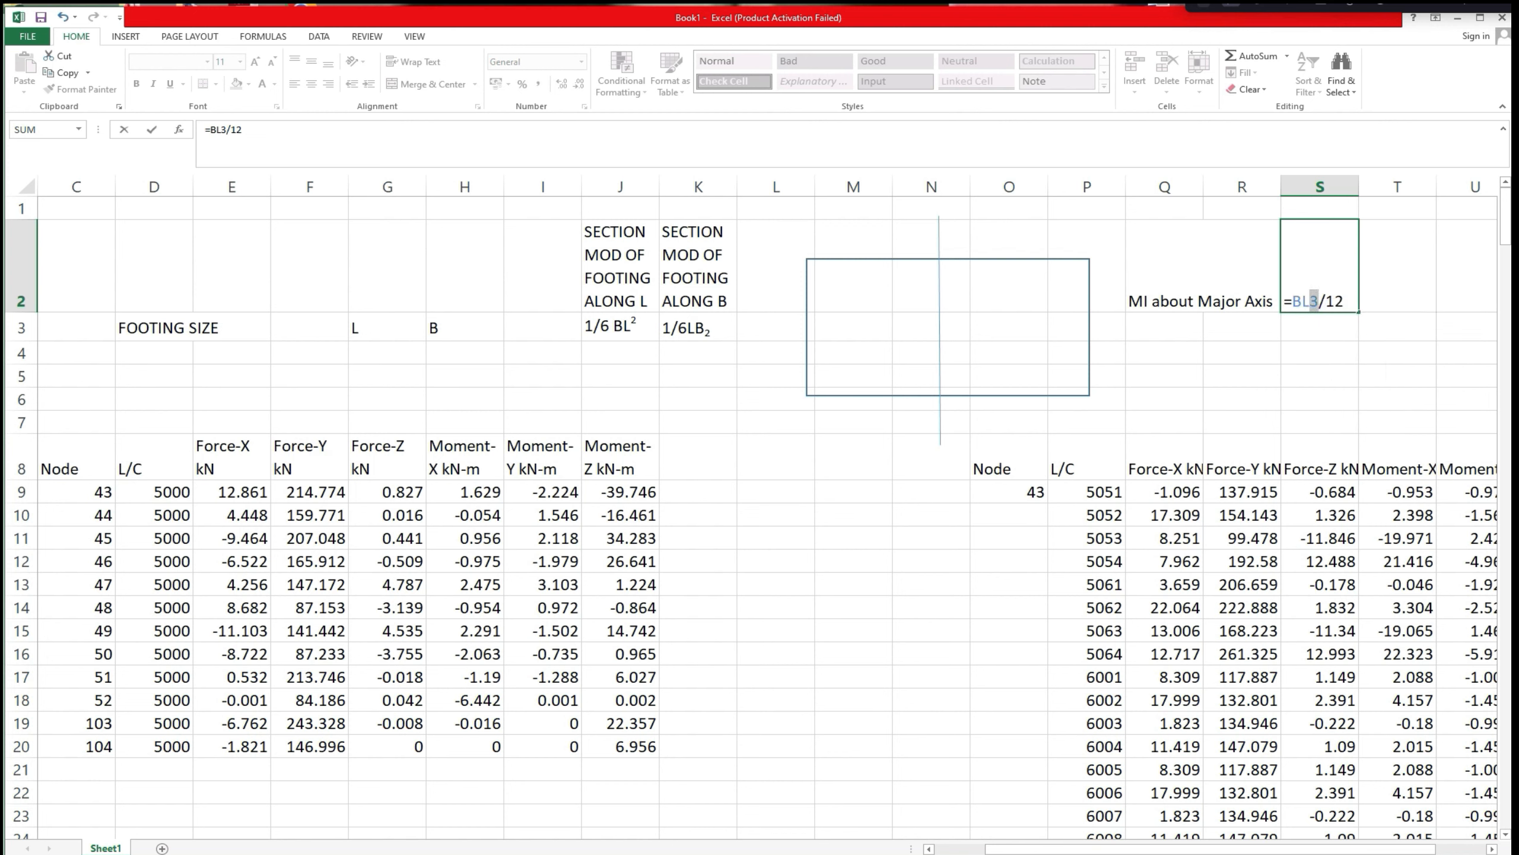
pyautogui.press('Home')
pyautogui.press('Delete')
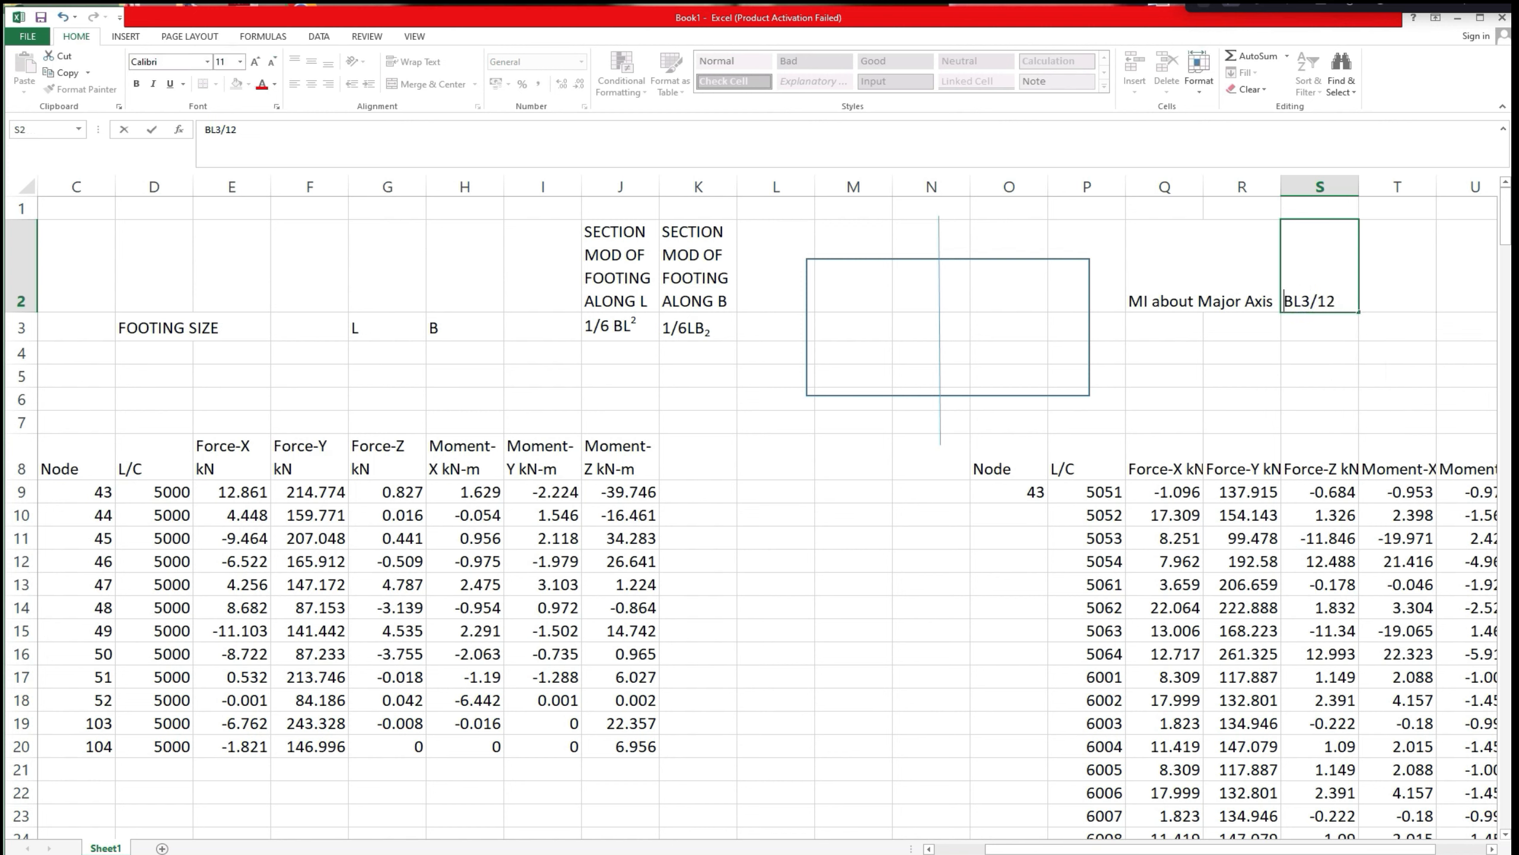
pyautogui.click(1241, 301)
# Append an equals sign to the MI about Major Axis label in Q2.
pyautogui.click(1138, 294)
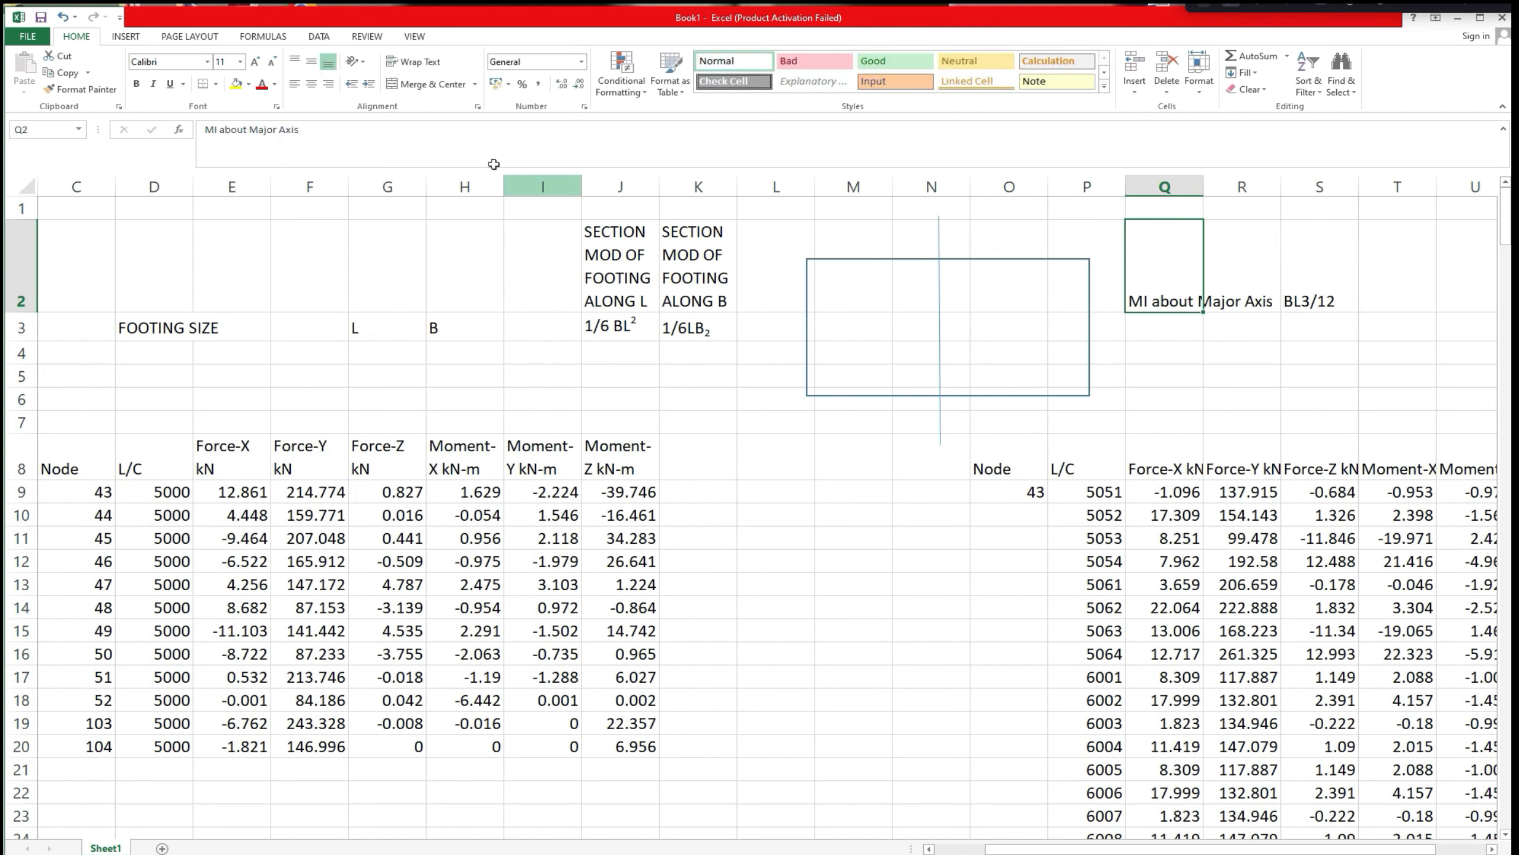
pyautogui.click(371, 137)
pyautogui.write('=')
pyautogui.press('Return')
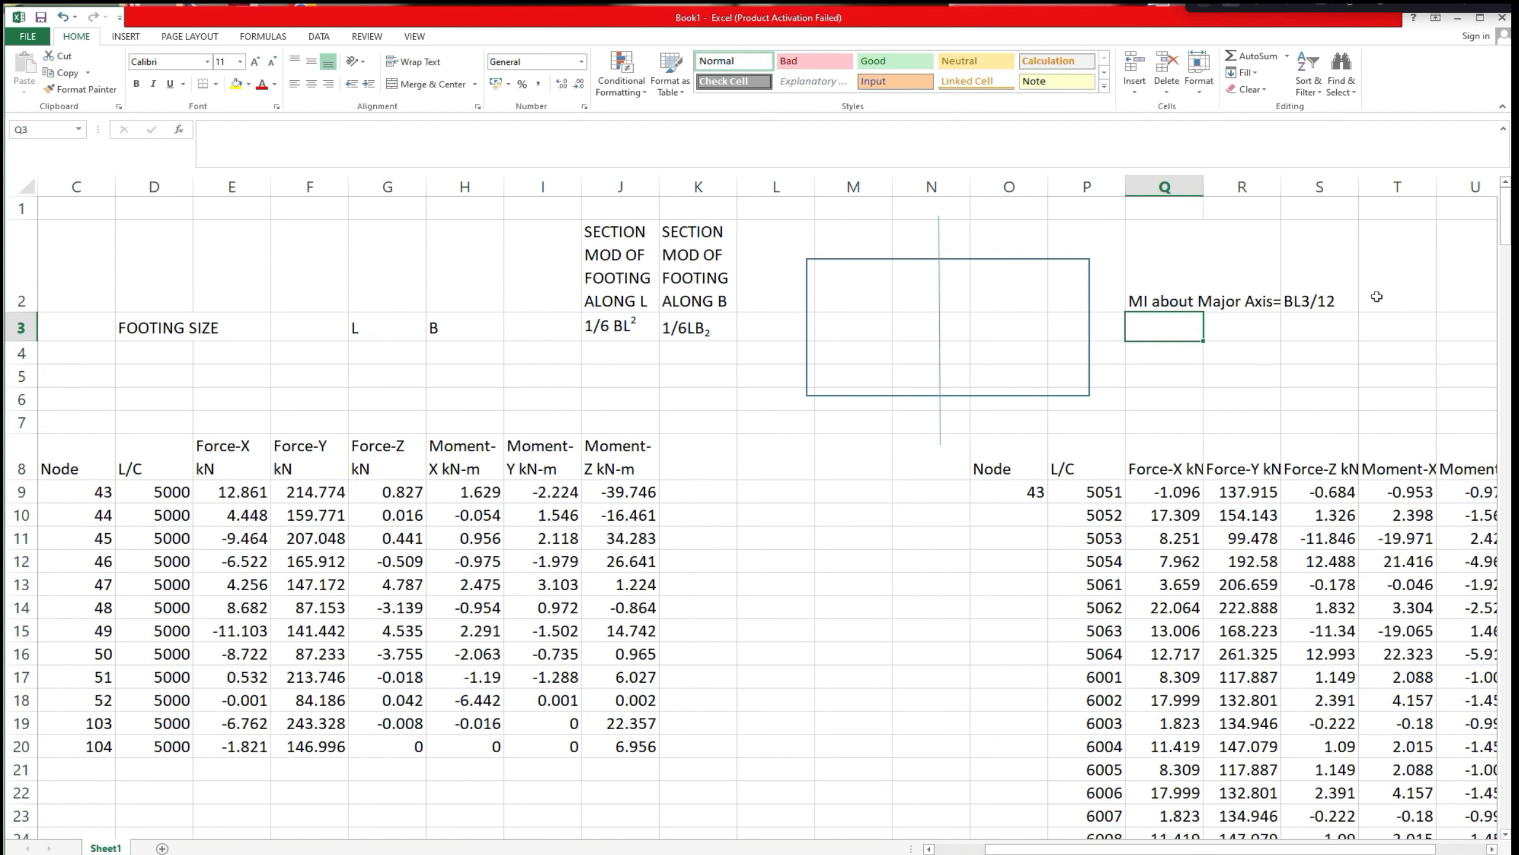
# Format the 3 in the S2 expression BL3/12 as subscript.
pyautogui.click(1316, 302)
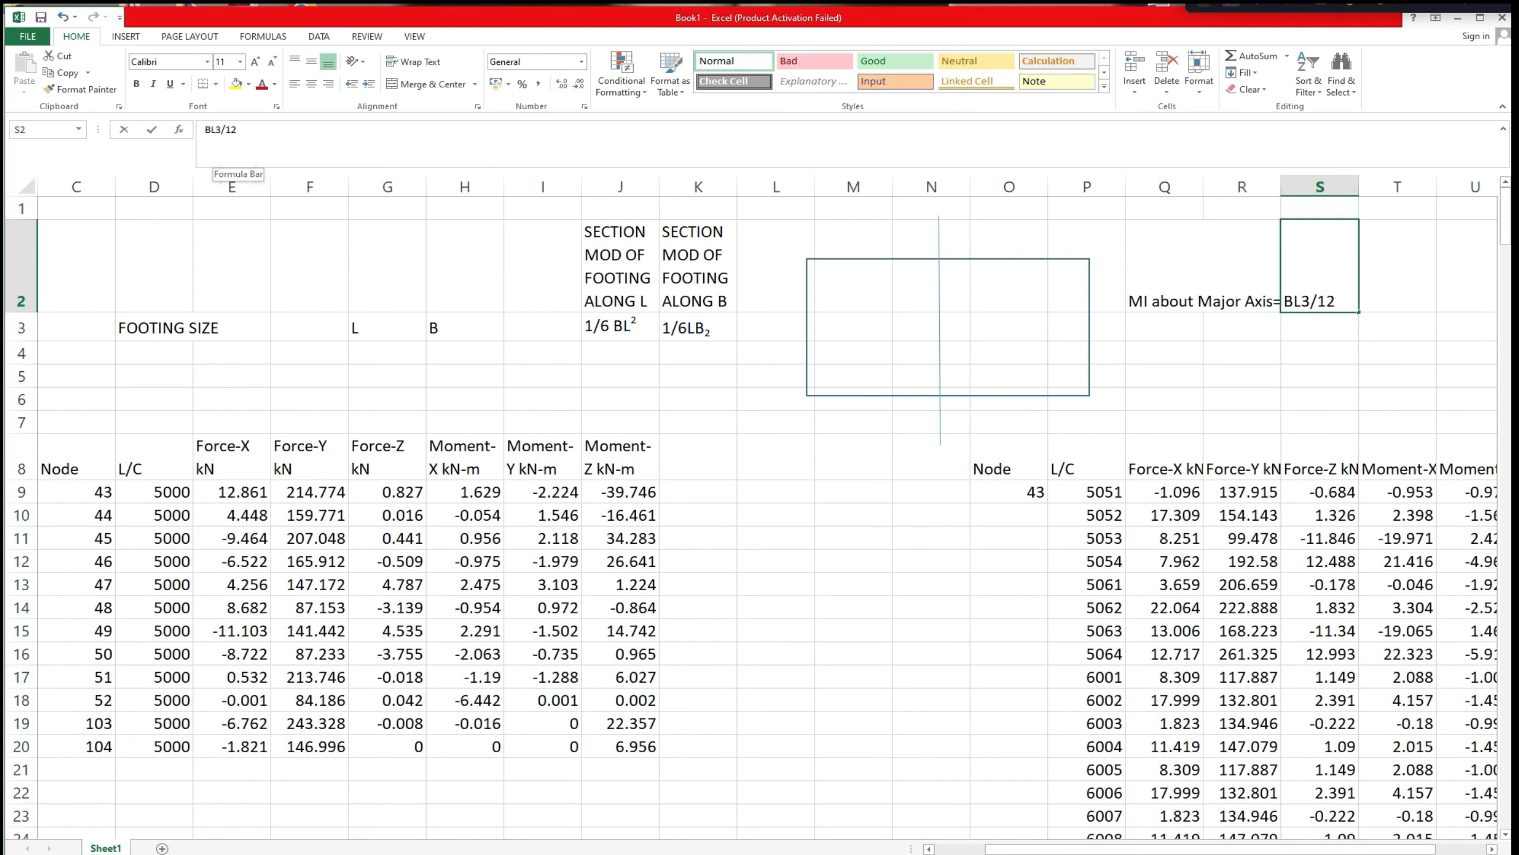
pyautogui.moveTo(214, 129); pyautogui.dragTo(221, 130)
pyautogui.rightClick(219, 130)
pyautogui.click(256, 216)
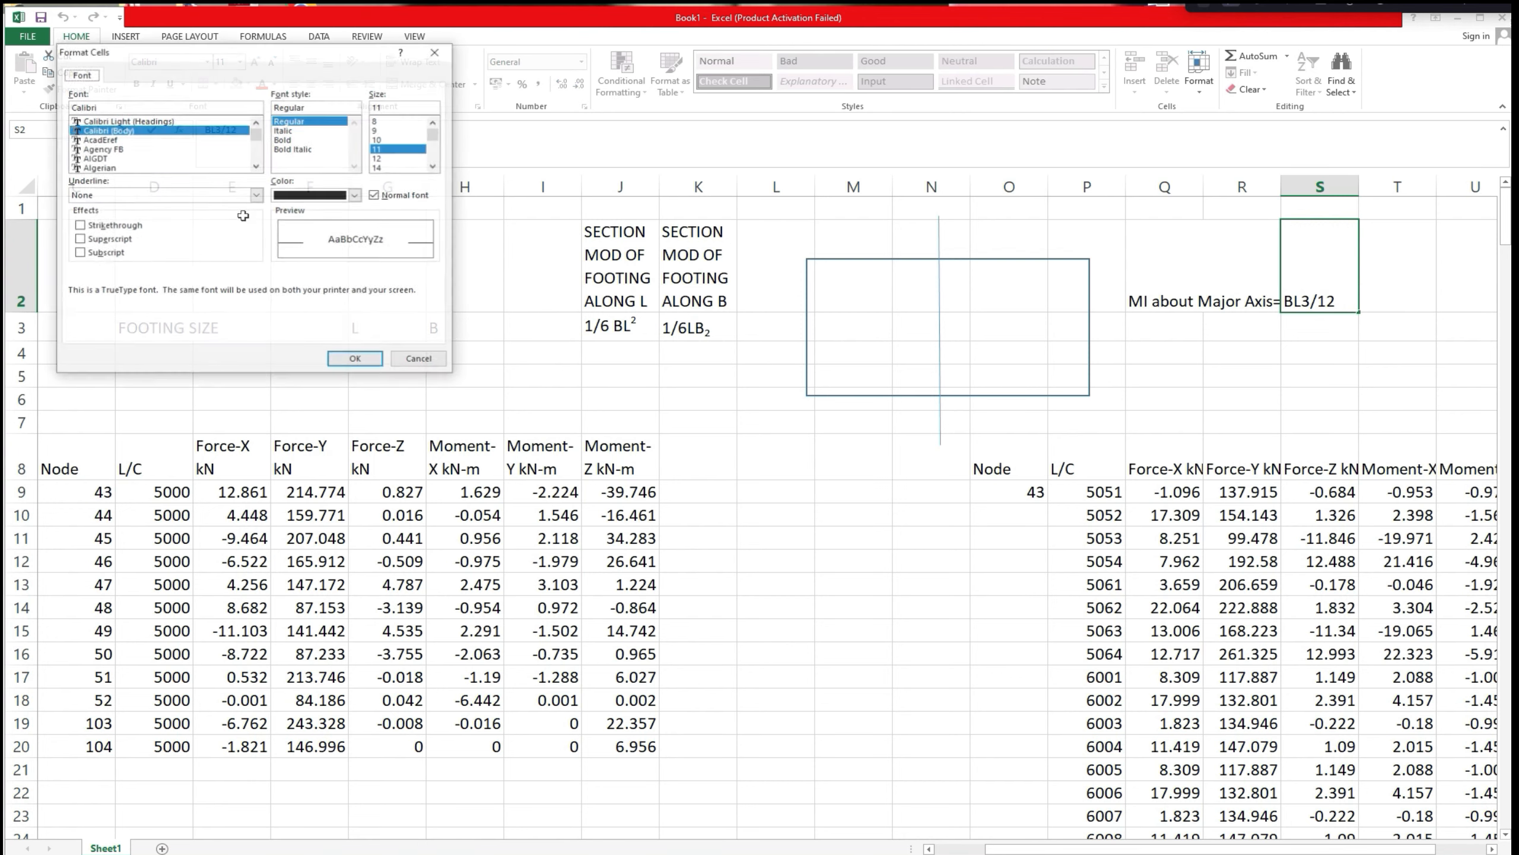
pyautogui.click(80, 253)
pyautogui.click(356, 360)
# Enter the bending equation M/I=F/Y as text in Q4.
pyautogui.click(1154, 348)
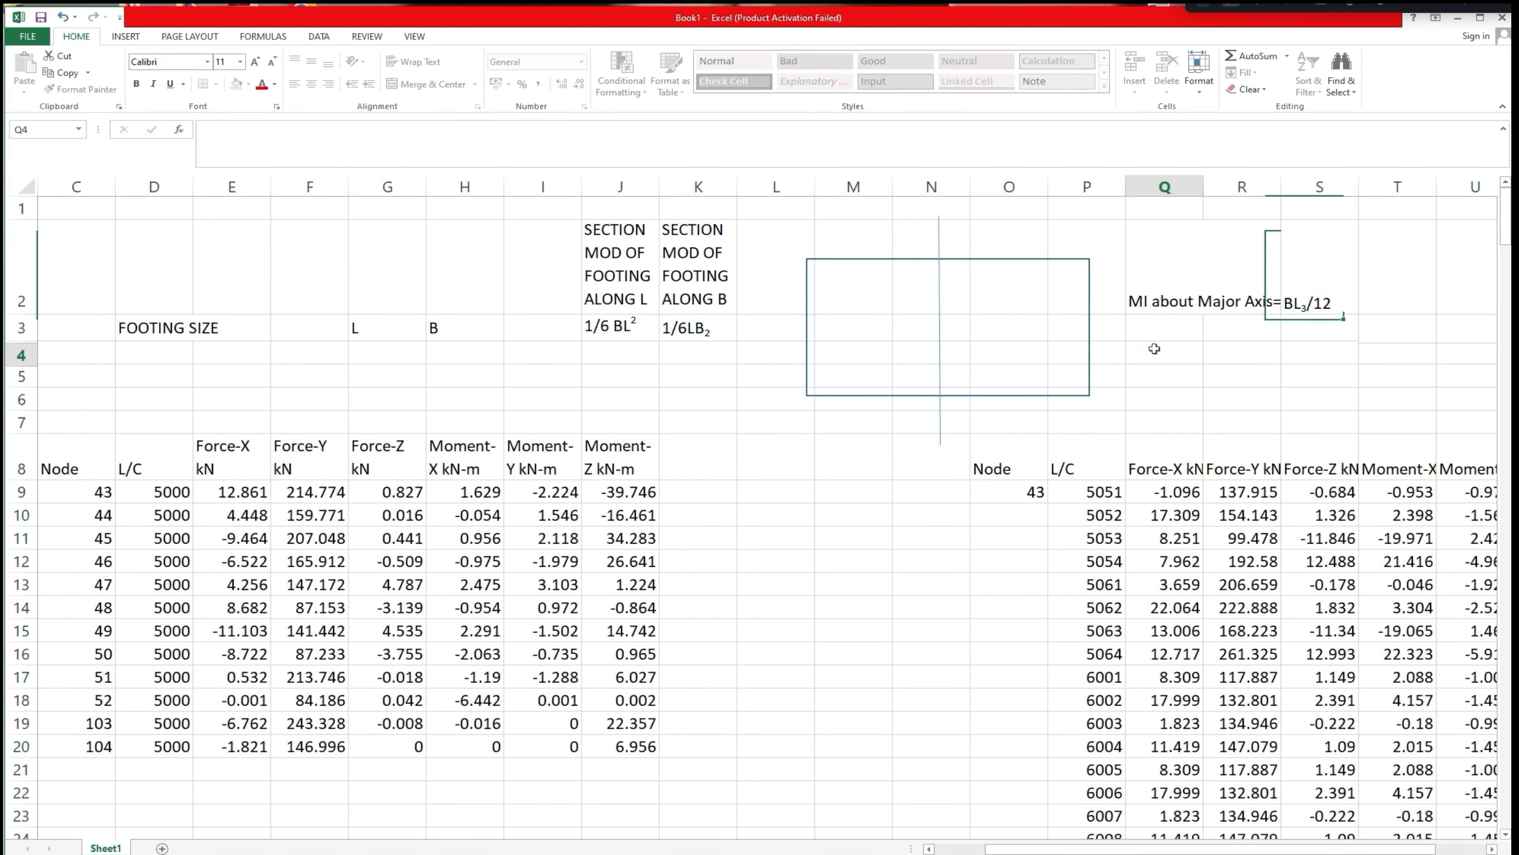
pyautogui.write('M')
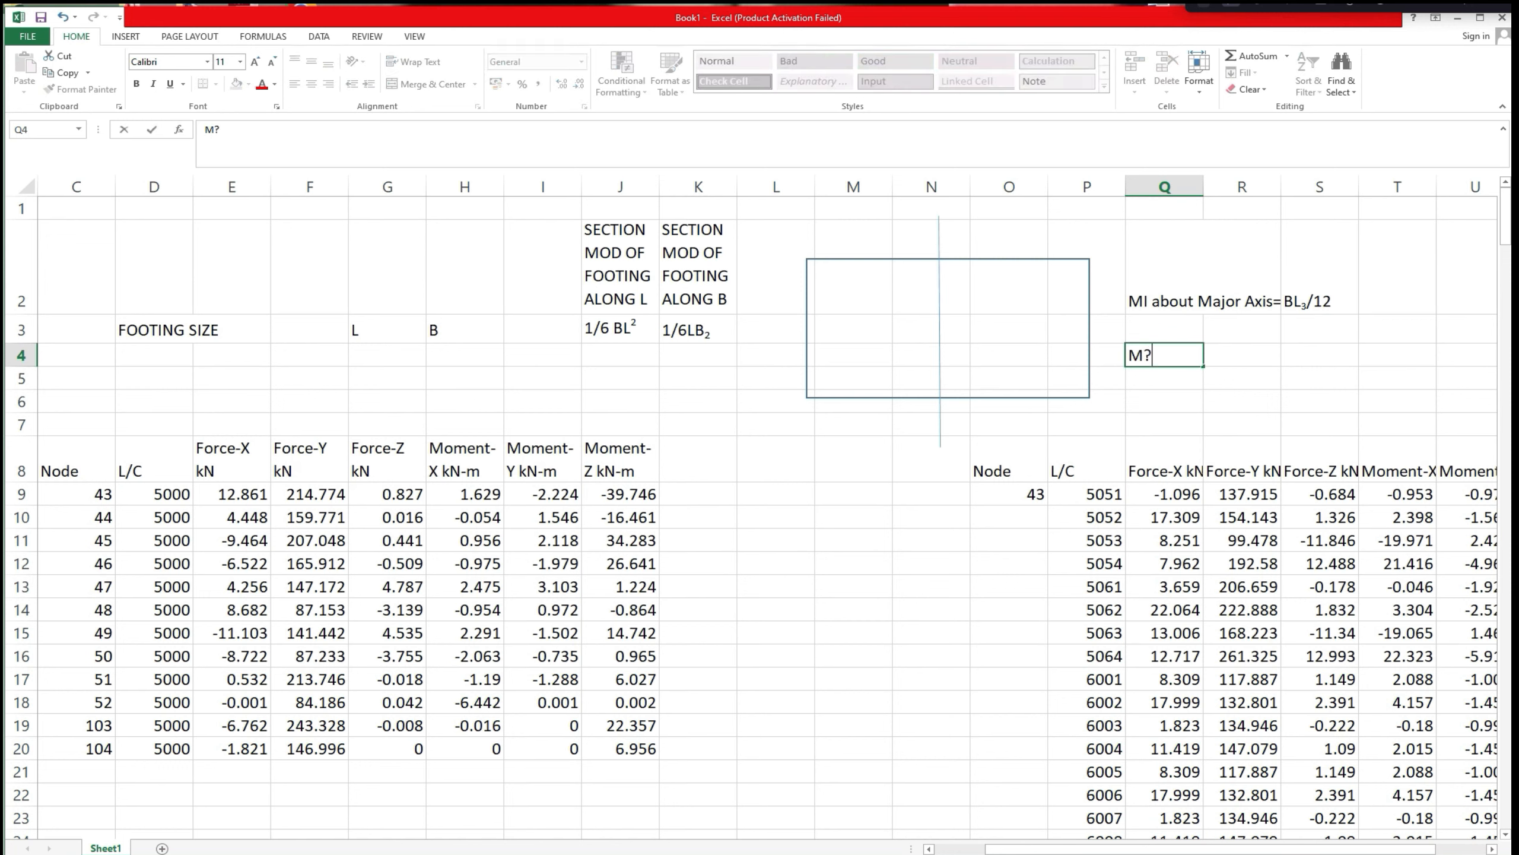
pyautogui.write('?I=DF')
pyautogui.press('BackSpace')
pyautogui.press('BackSpace')
pyautogui.press('BackSpace')
pyautogui.click(1194, 395)
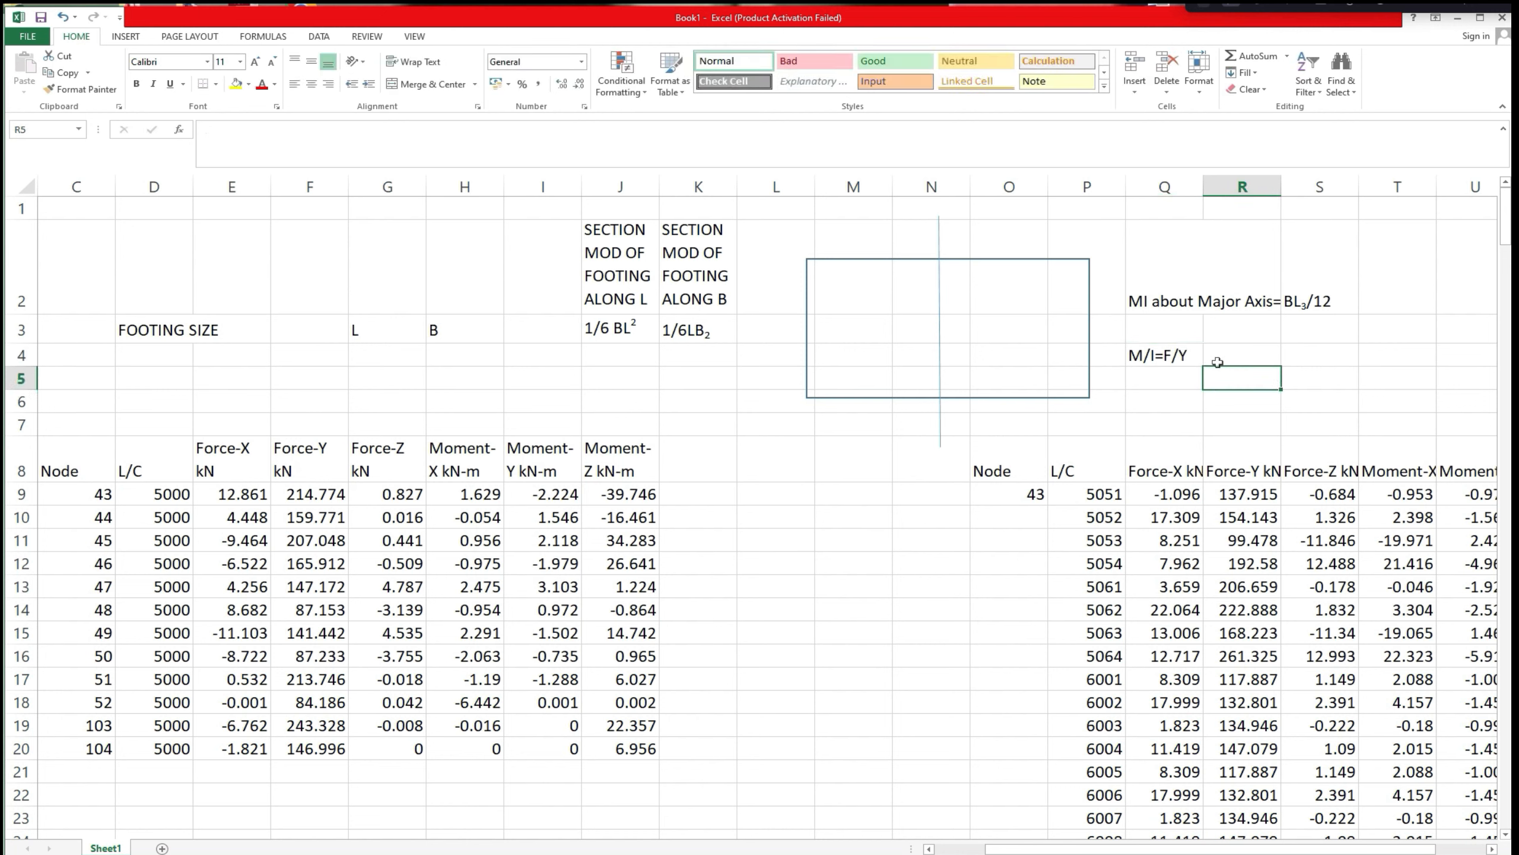
# Enter the rearranged bending equation M=I/Y xf as text in Q5.
pyautogui.click(1220, 356)
pyautogui.click(1170, 374)
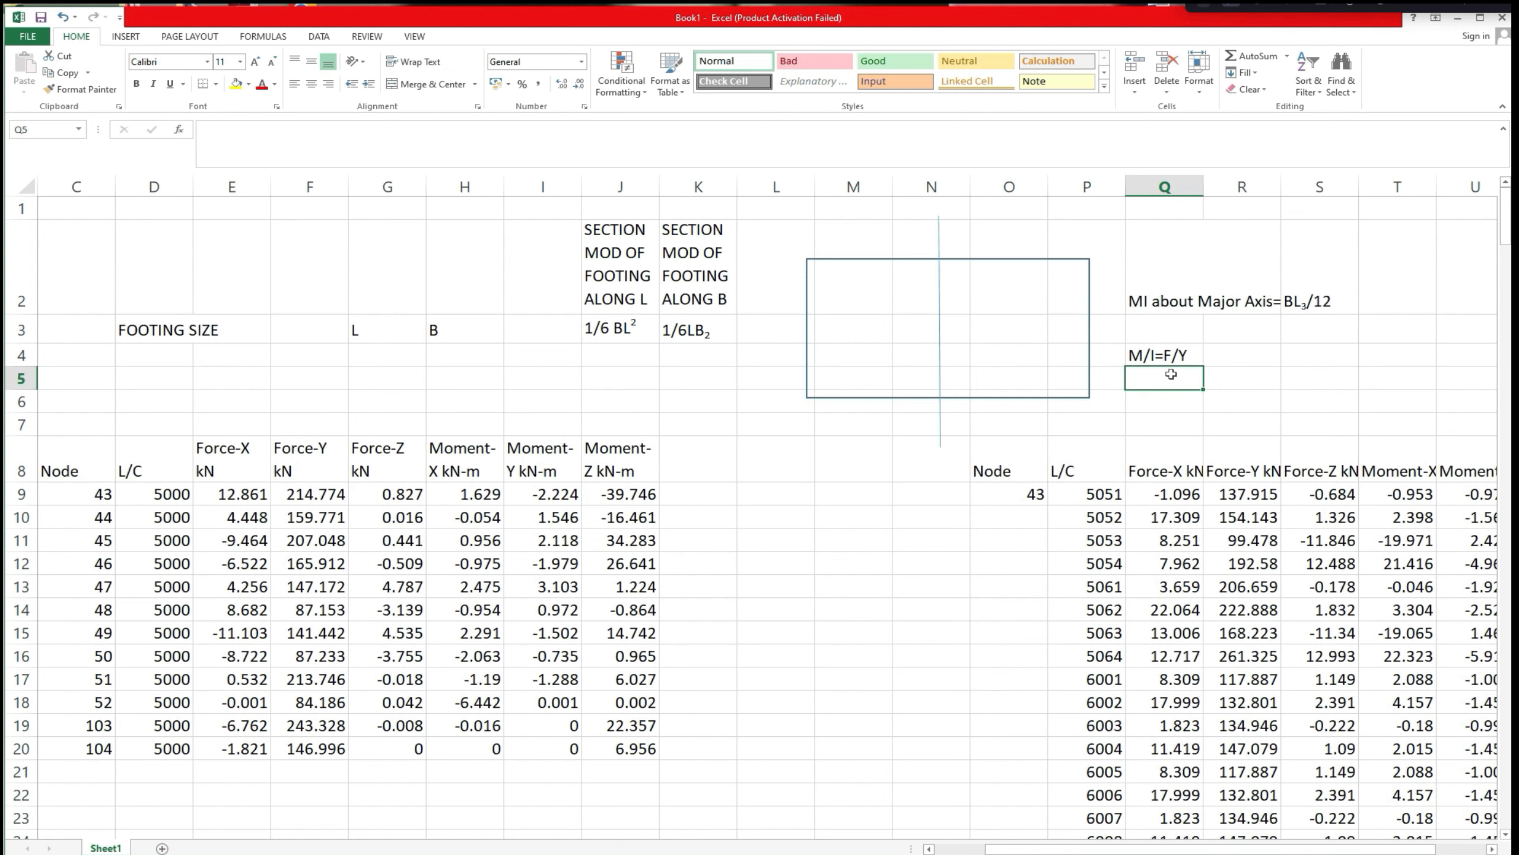
pyautogui.write('M')
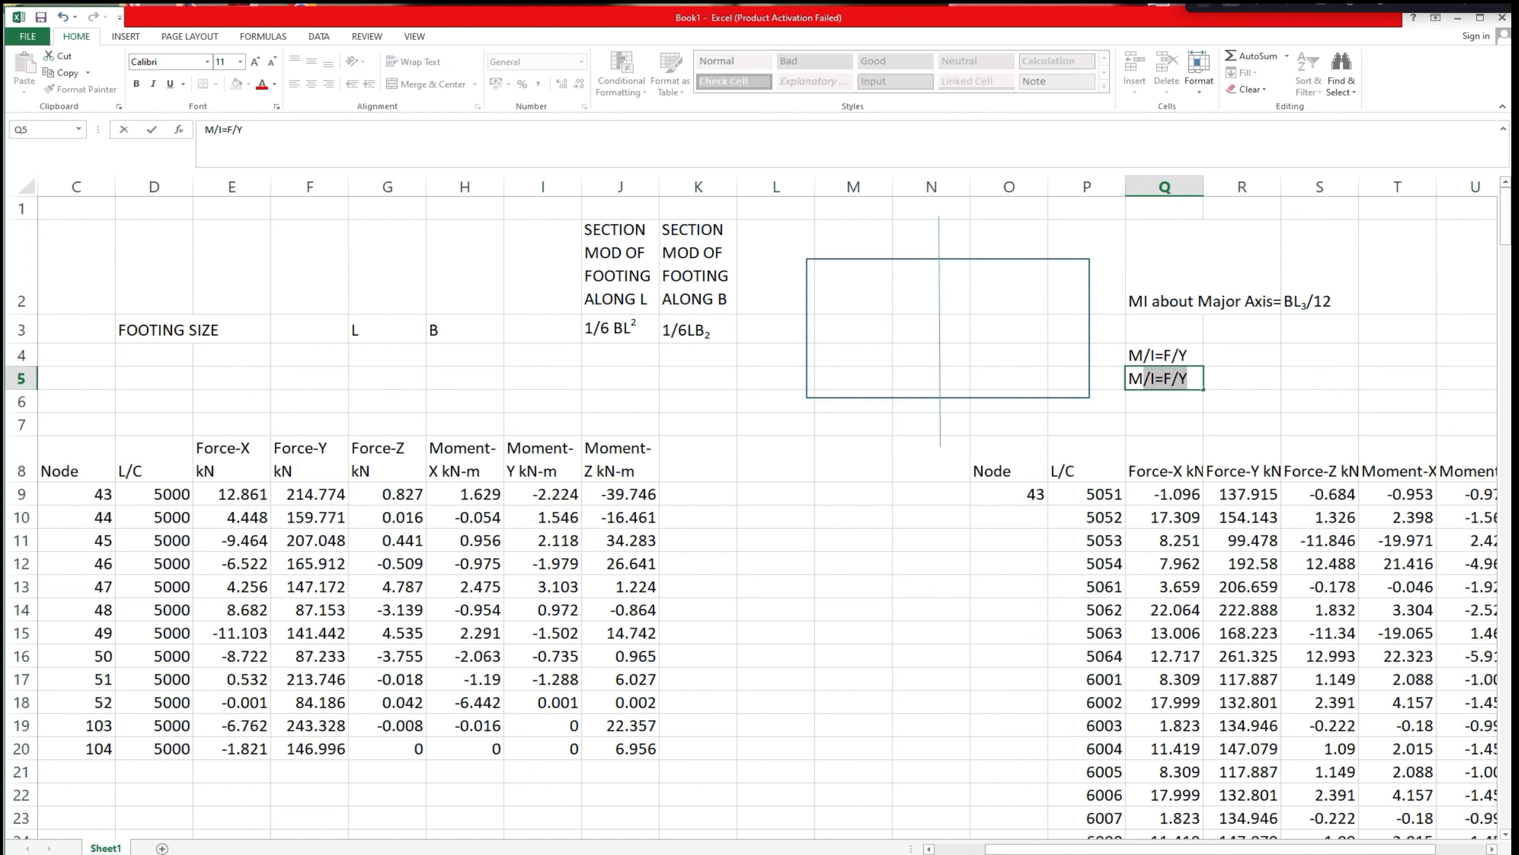
pyautogui.write('/')
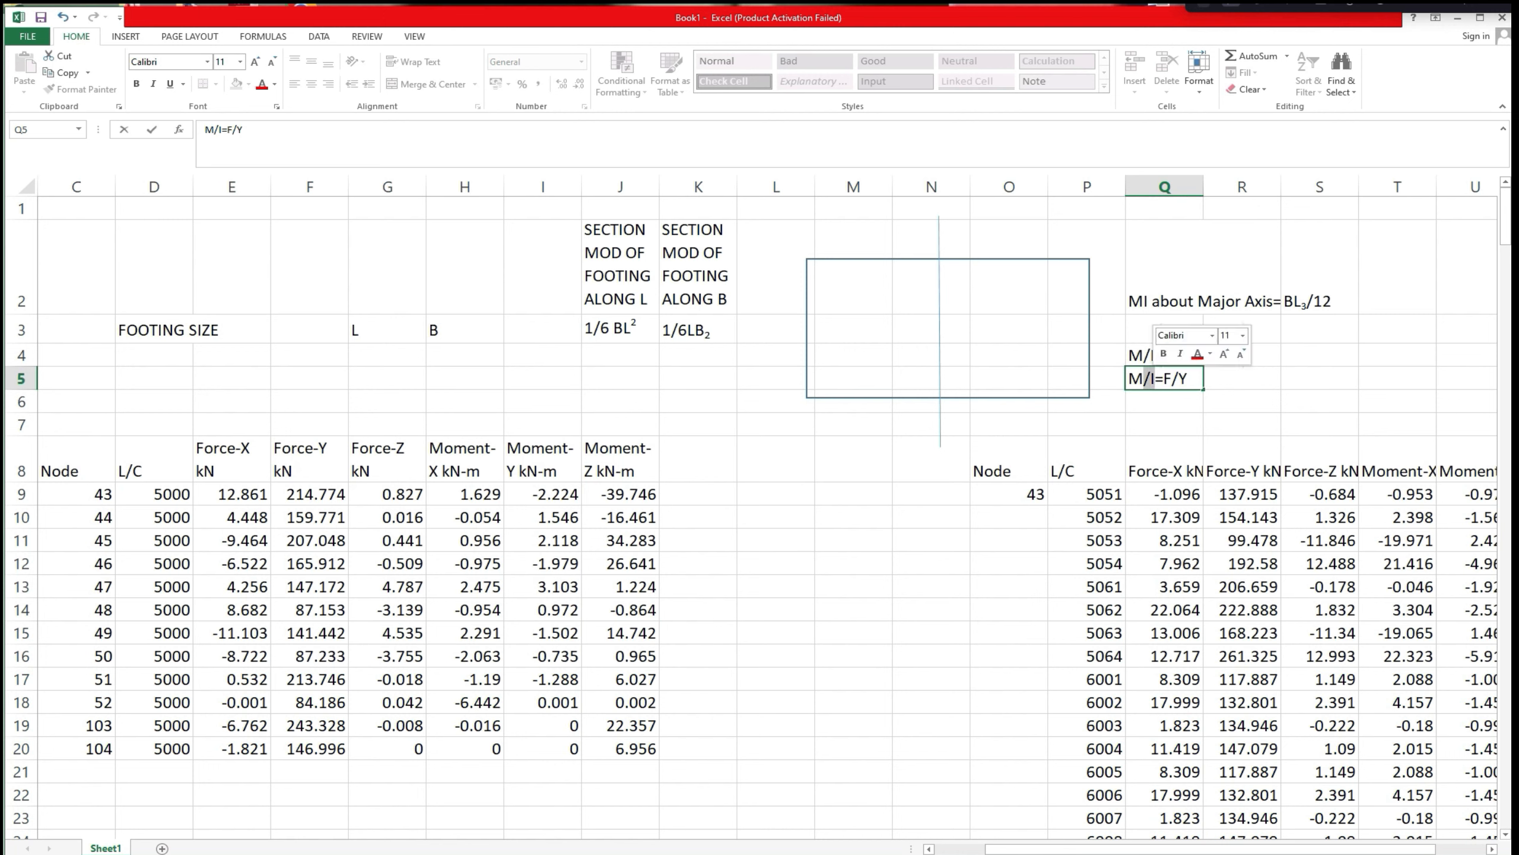
pyautogui.press('Escape')
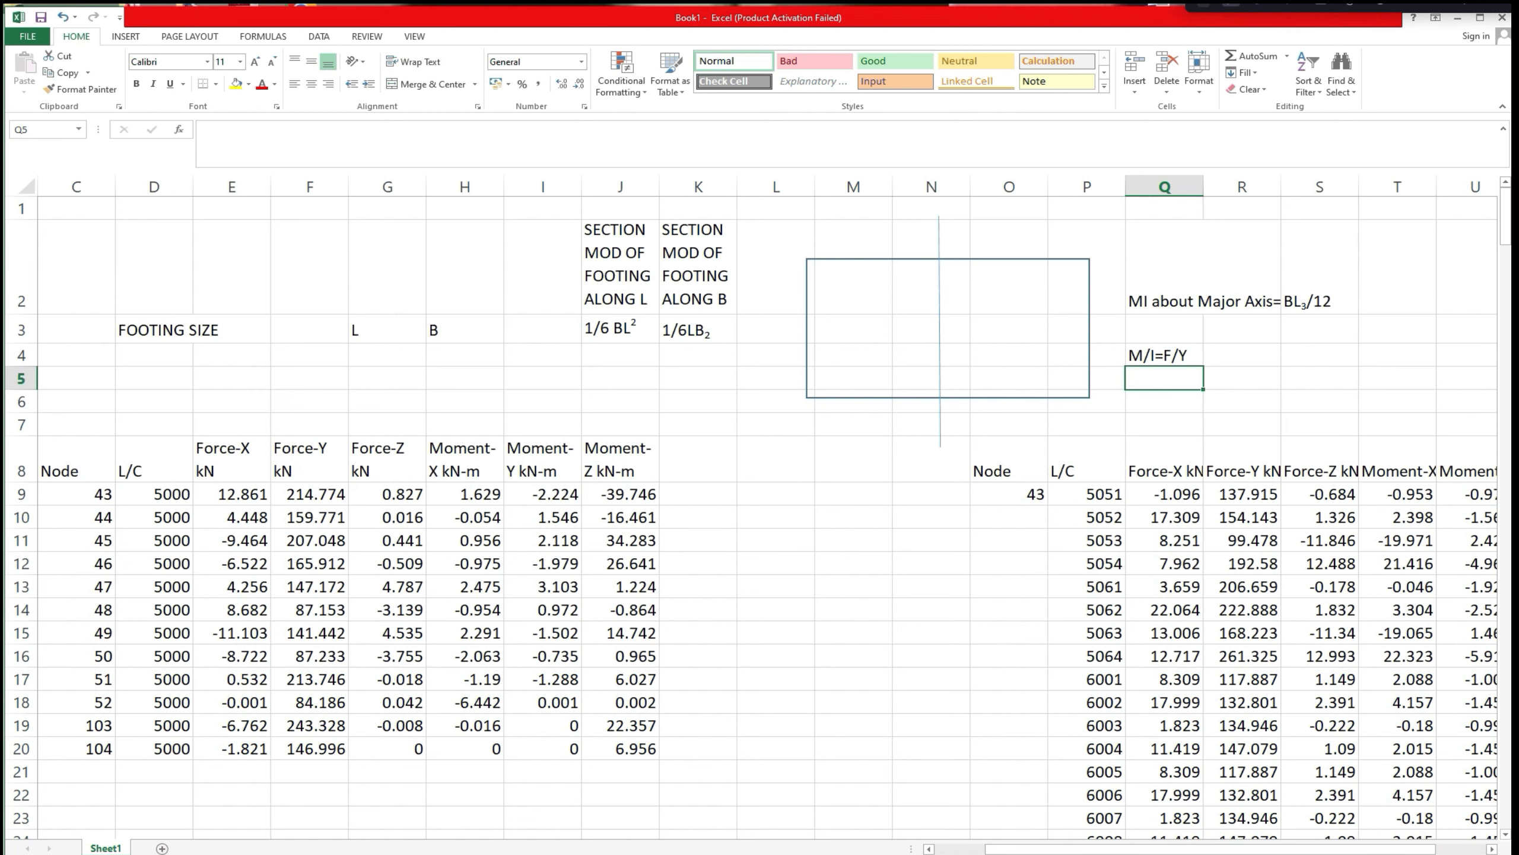
pyautogui.write('M=I/Y xf')
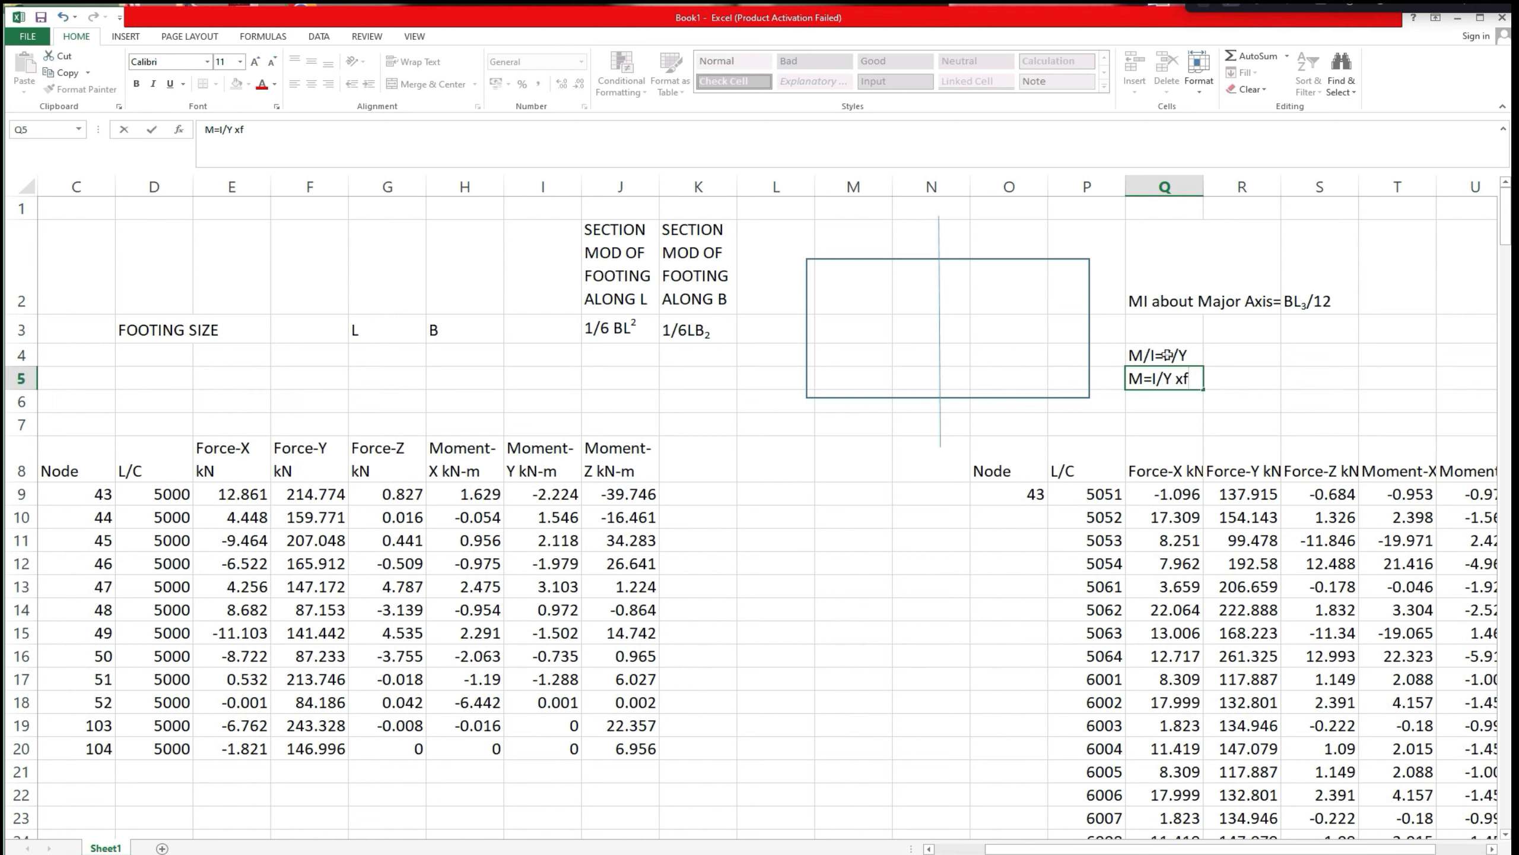
# Change the capital F in the Q4 bending equation to a lowercase f, giving M/I=f/Y.
pyautogui.click(1185, 355)
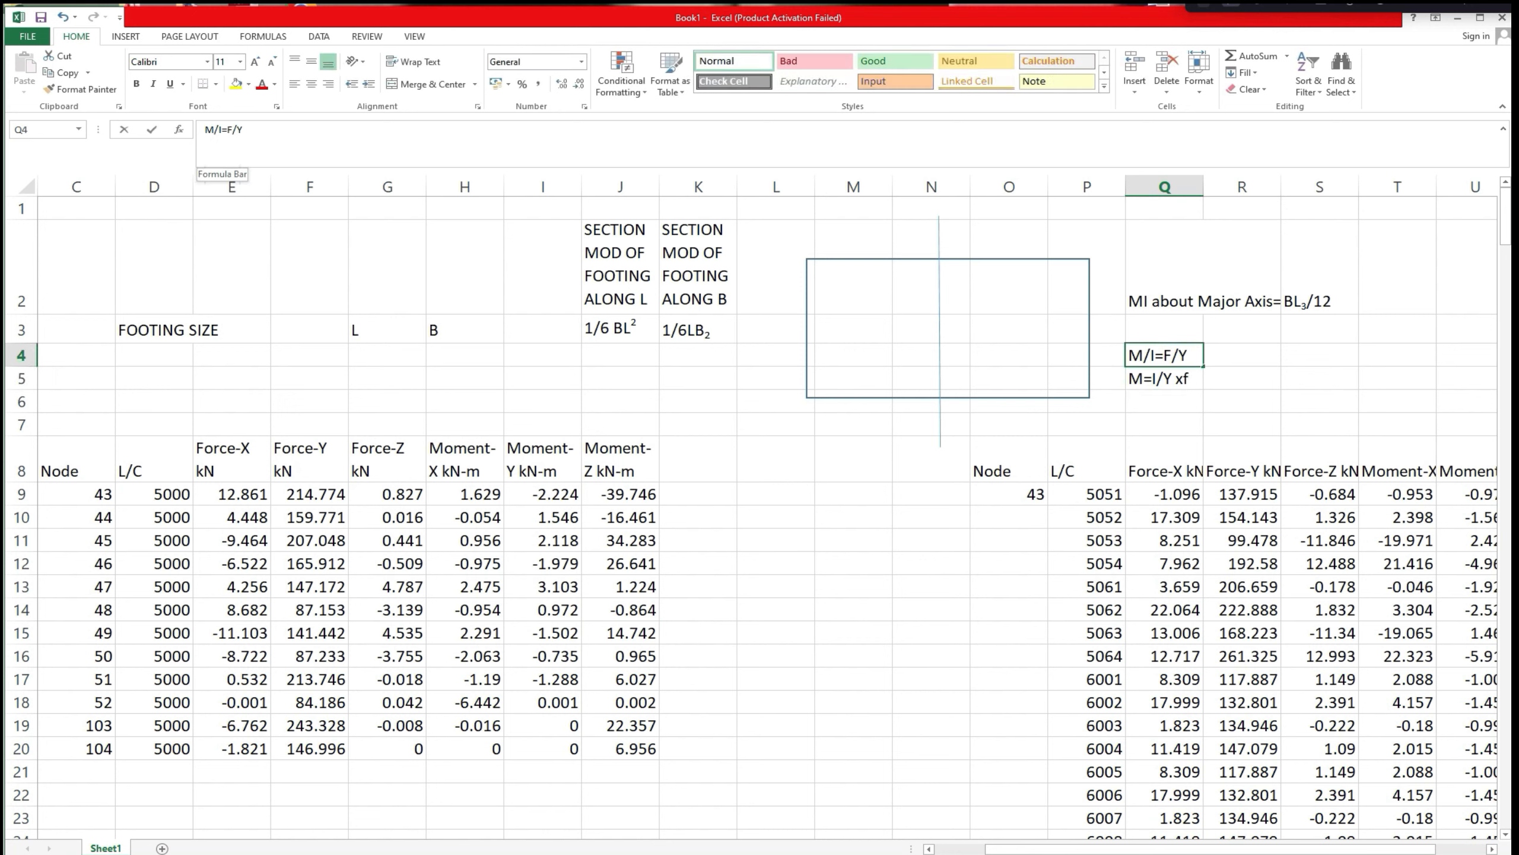
pyautogui.click(234, 129)
pyautogui.press('BackSpace')
pyautogui.write('f')
pyautogui.click(1279, 432)
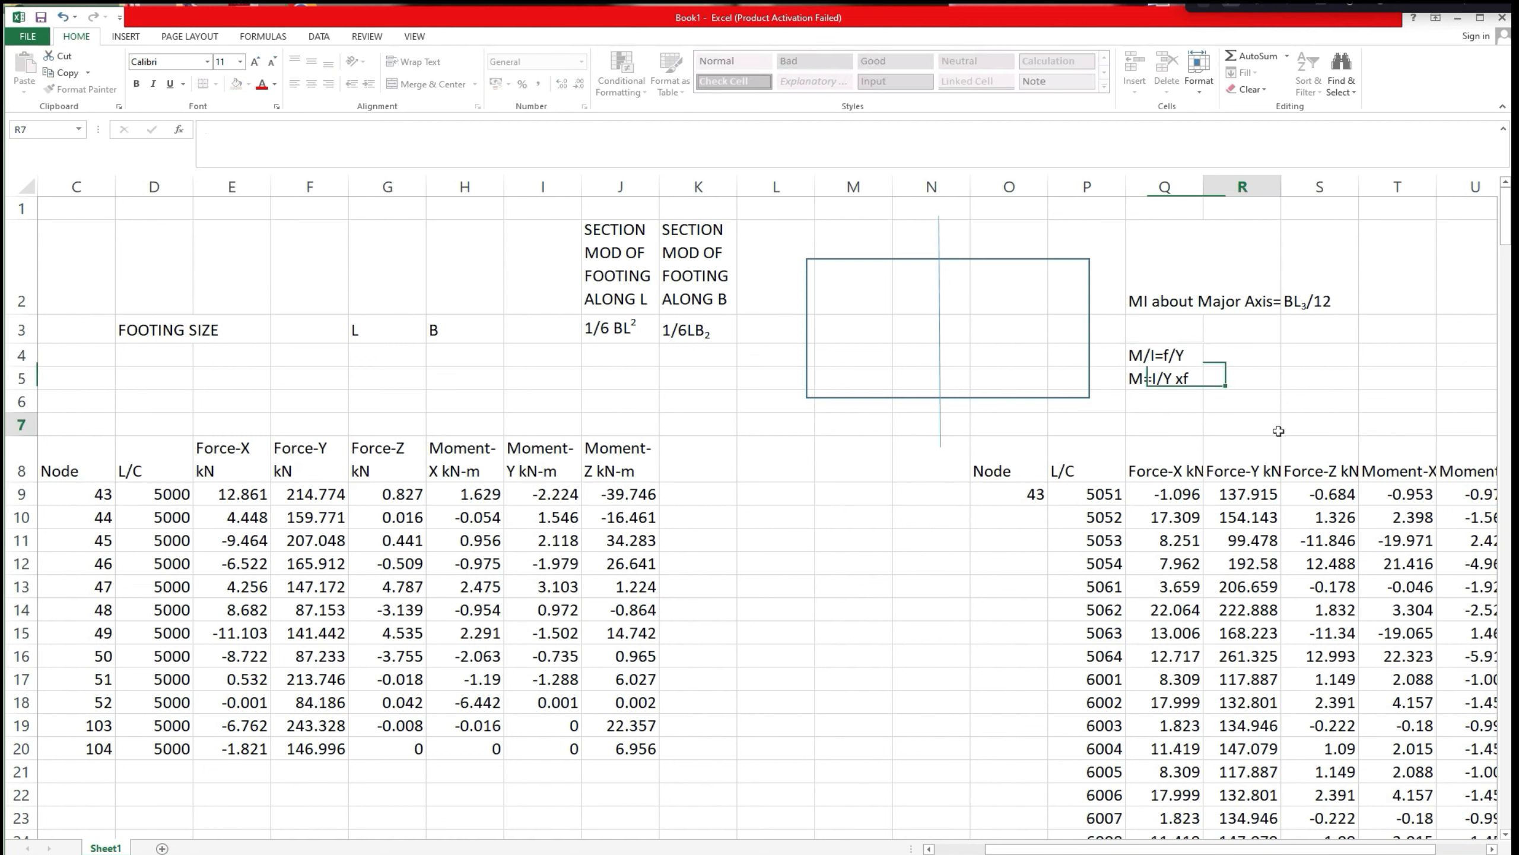
# Format the 3 in the S2 expression BL3/12 as superscript.
pyautogui.click(1258, 386)
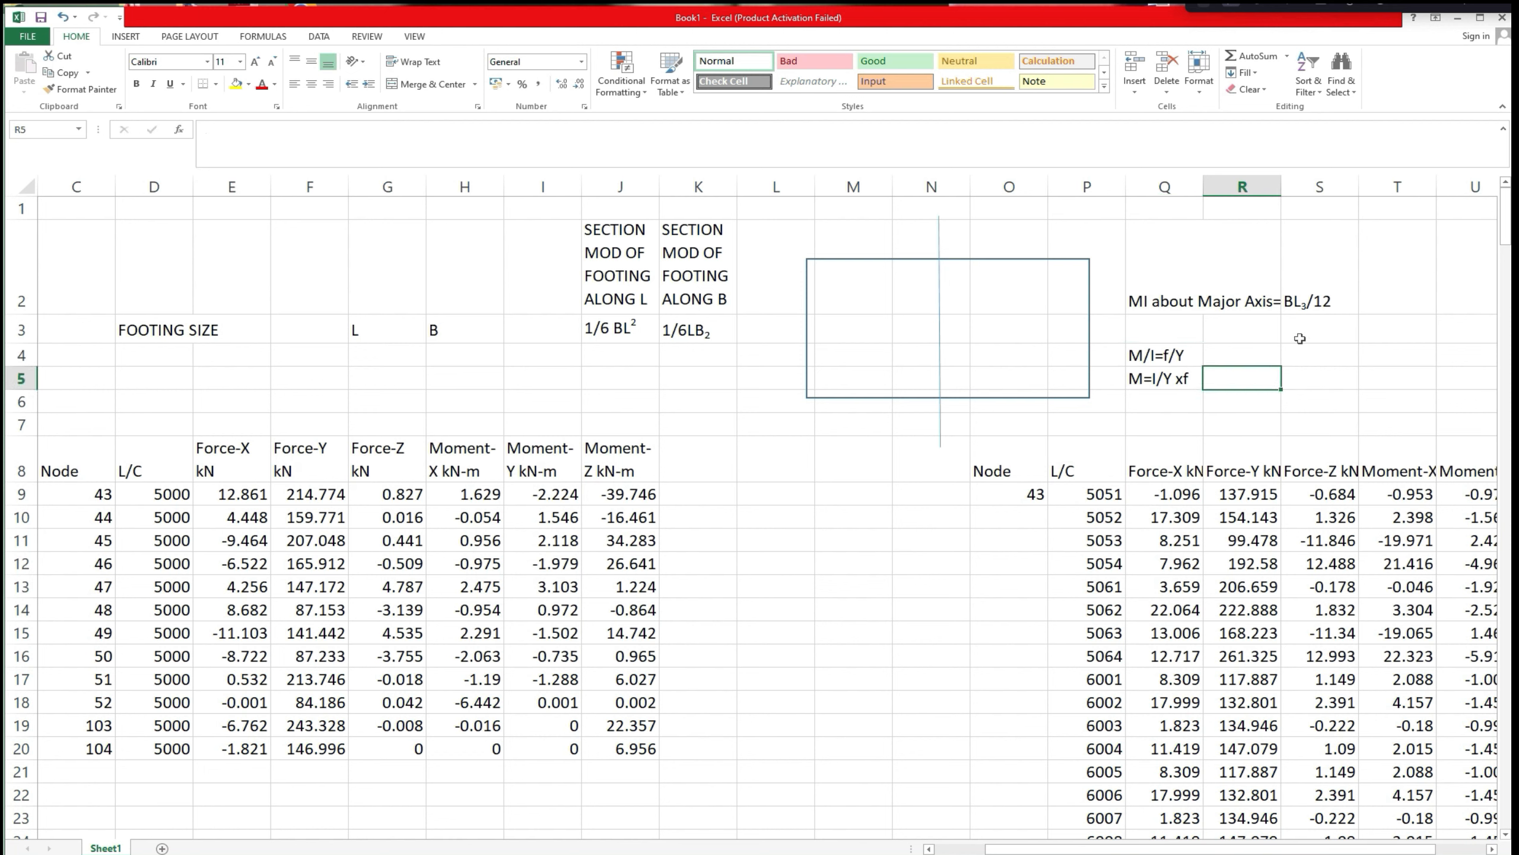
pyautogui.click(1300, 335)
pyautogui.click(1296, 301)
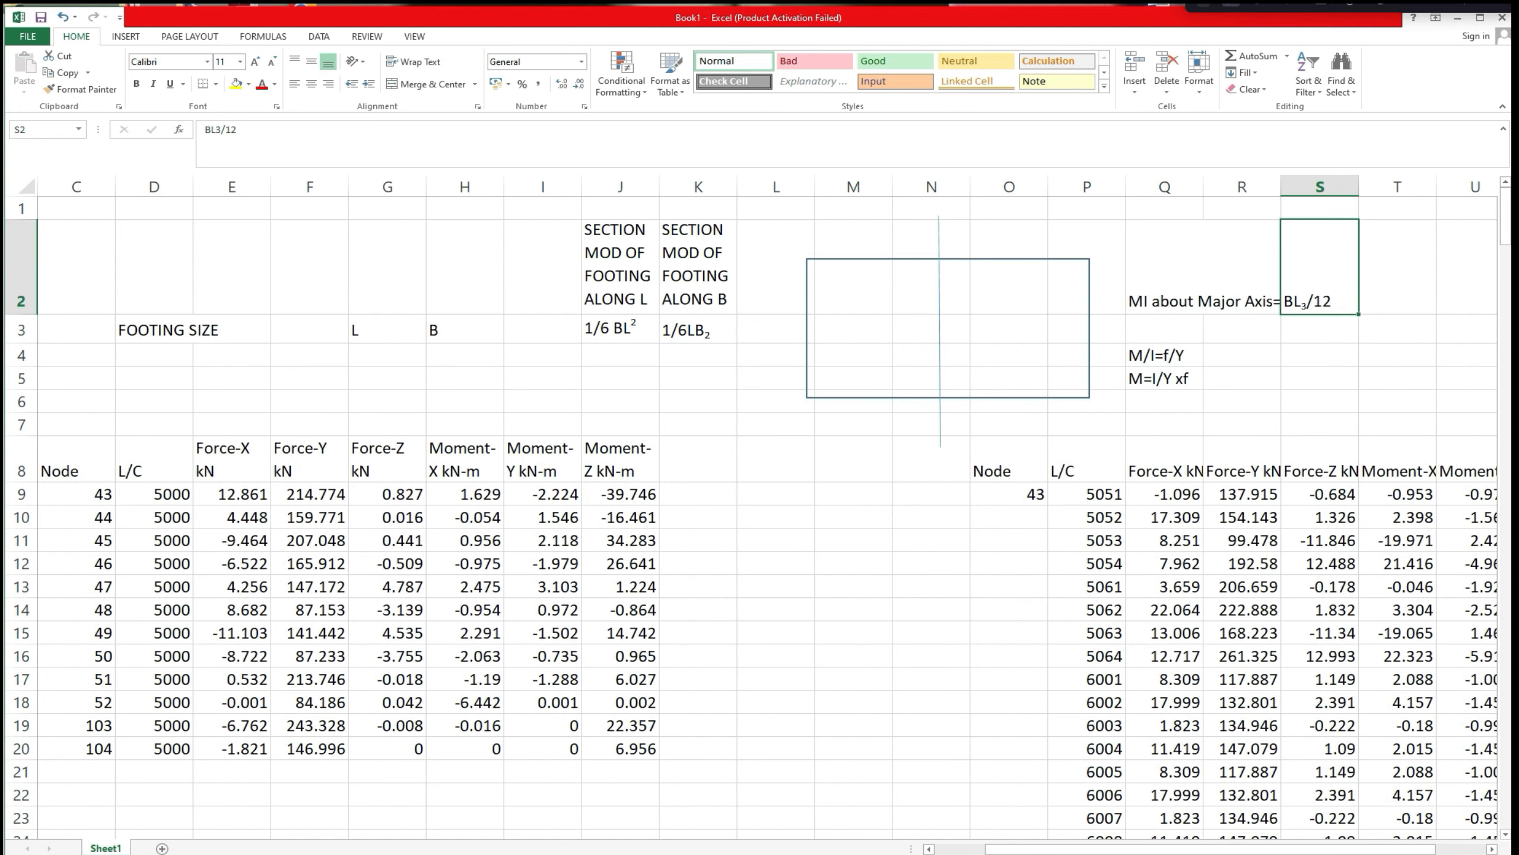
pyautogui.moveTo(221, 130); pyautogui.dragTo(214, 130)
pyautogui.rightClick(220, 127)
pyautogui.click(269, 212)
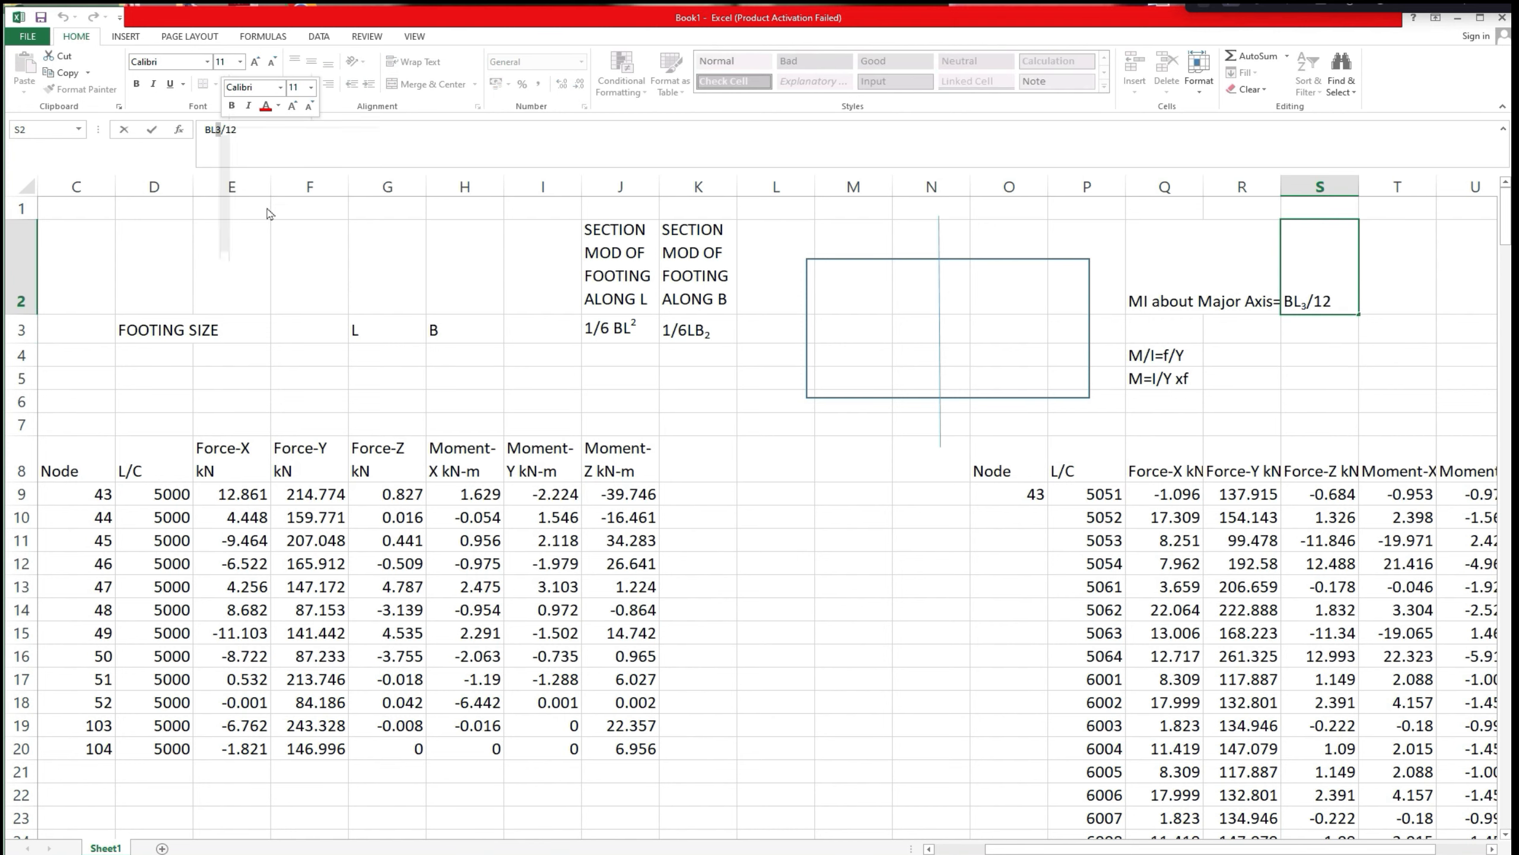
pyautogui.click(91, 228)
pyautogui.click(368, 349)
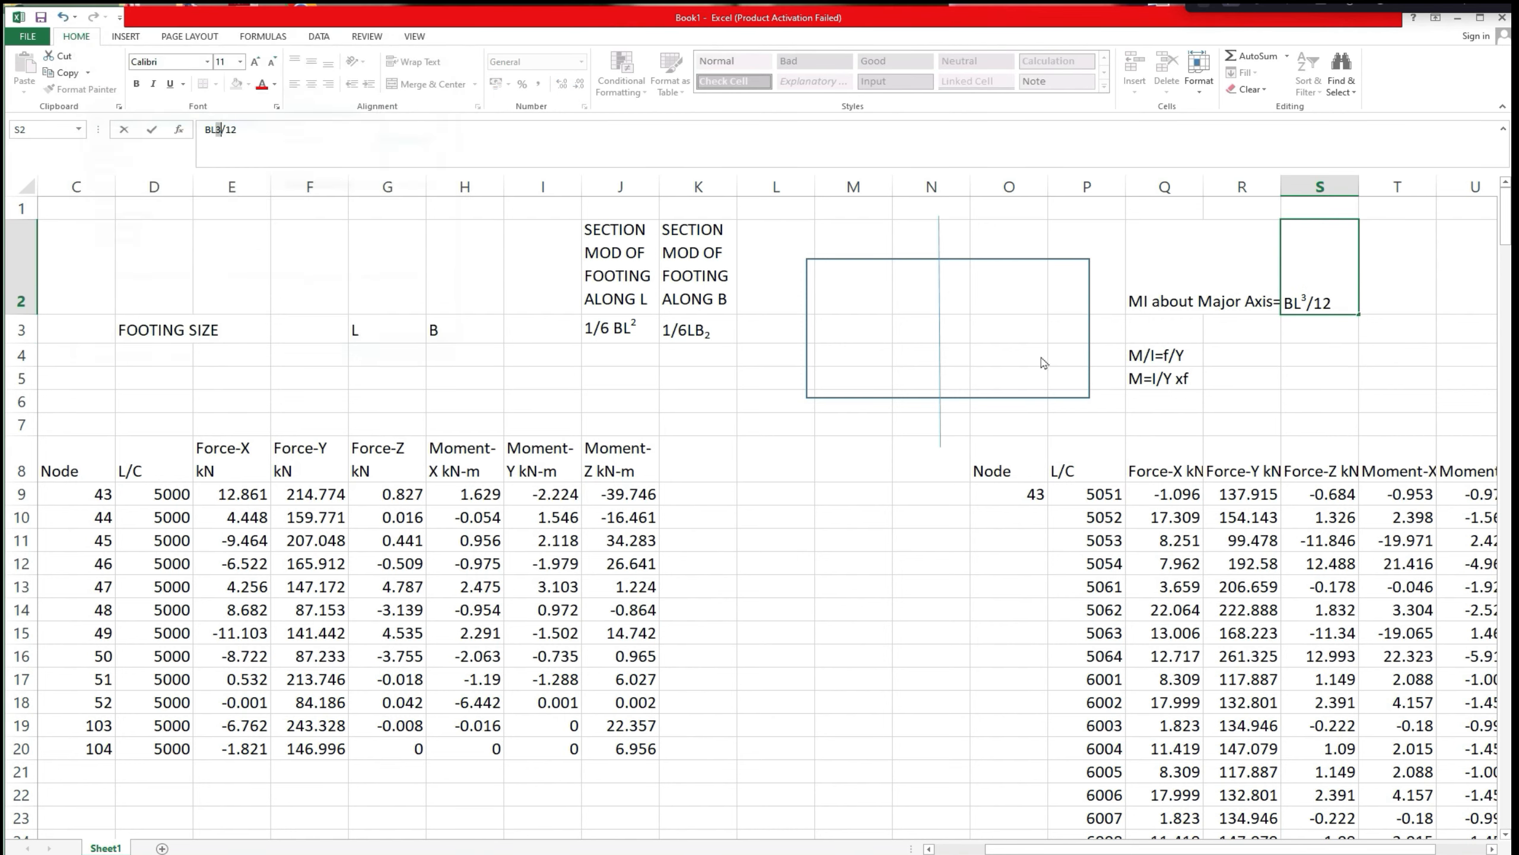
pyautogui.moveTo(1238, 388); pyautogui.dragTo(1238, 390)
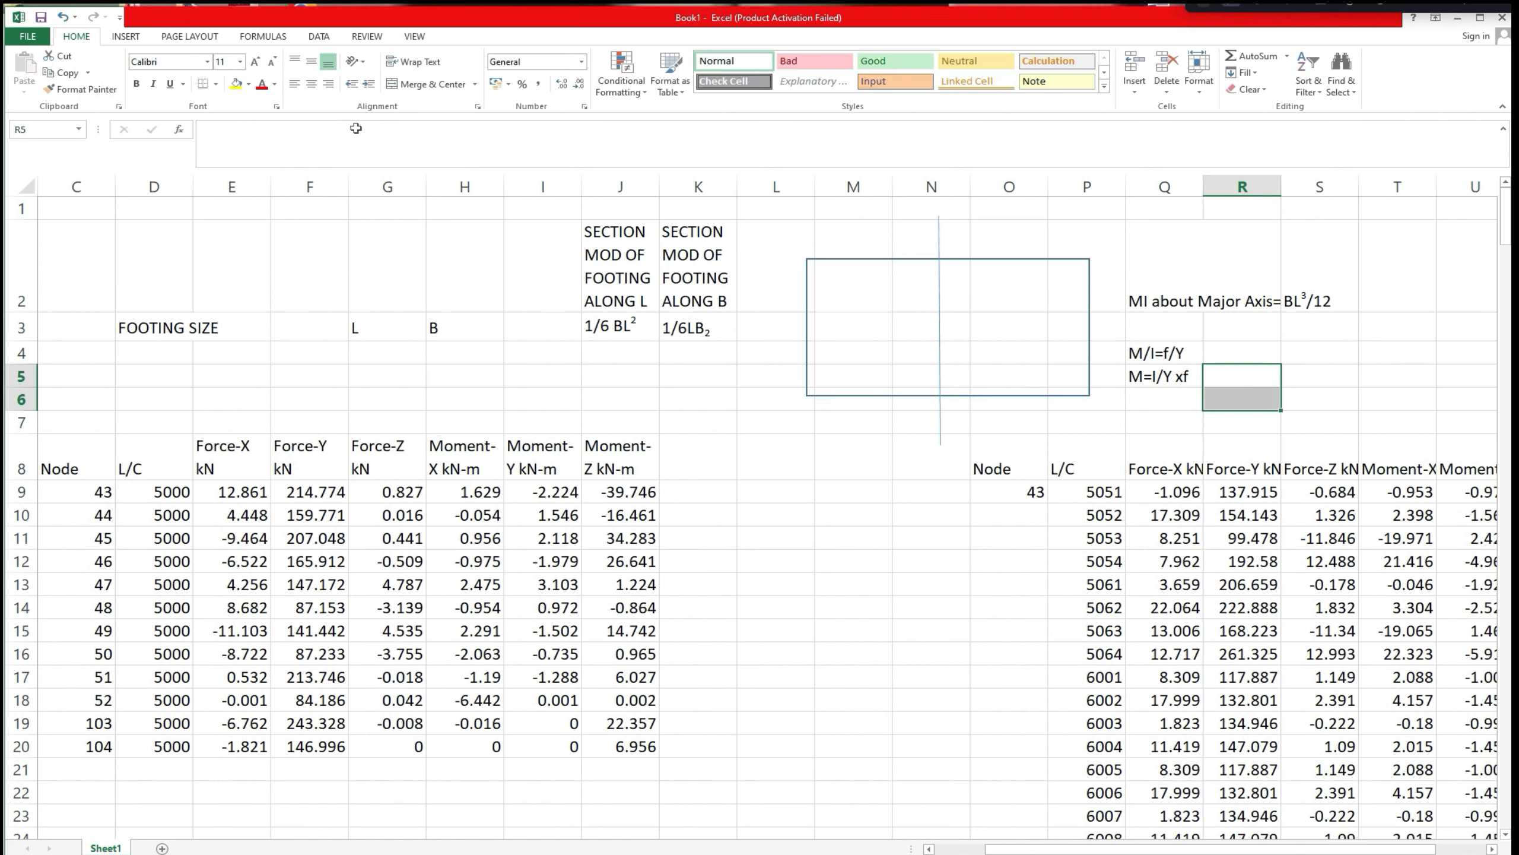
# Draw a horizontal double-headed arrow about 3.16 cm wide from the footing's vertical centre line to the rectangle's right edge.
pyautogui.click(132, 39)
pyautogui.click(240, 80)
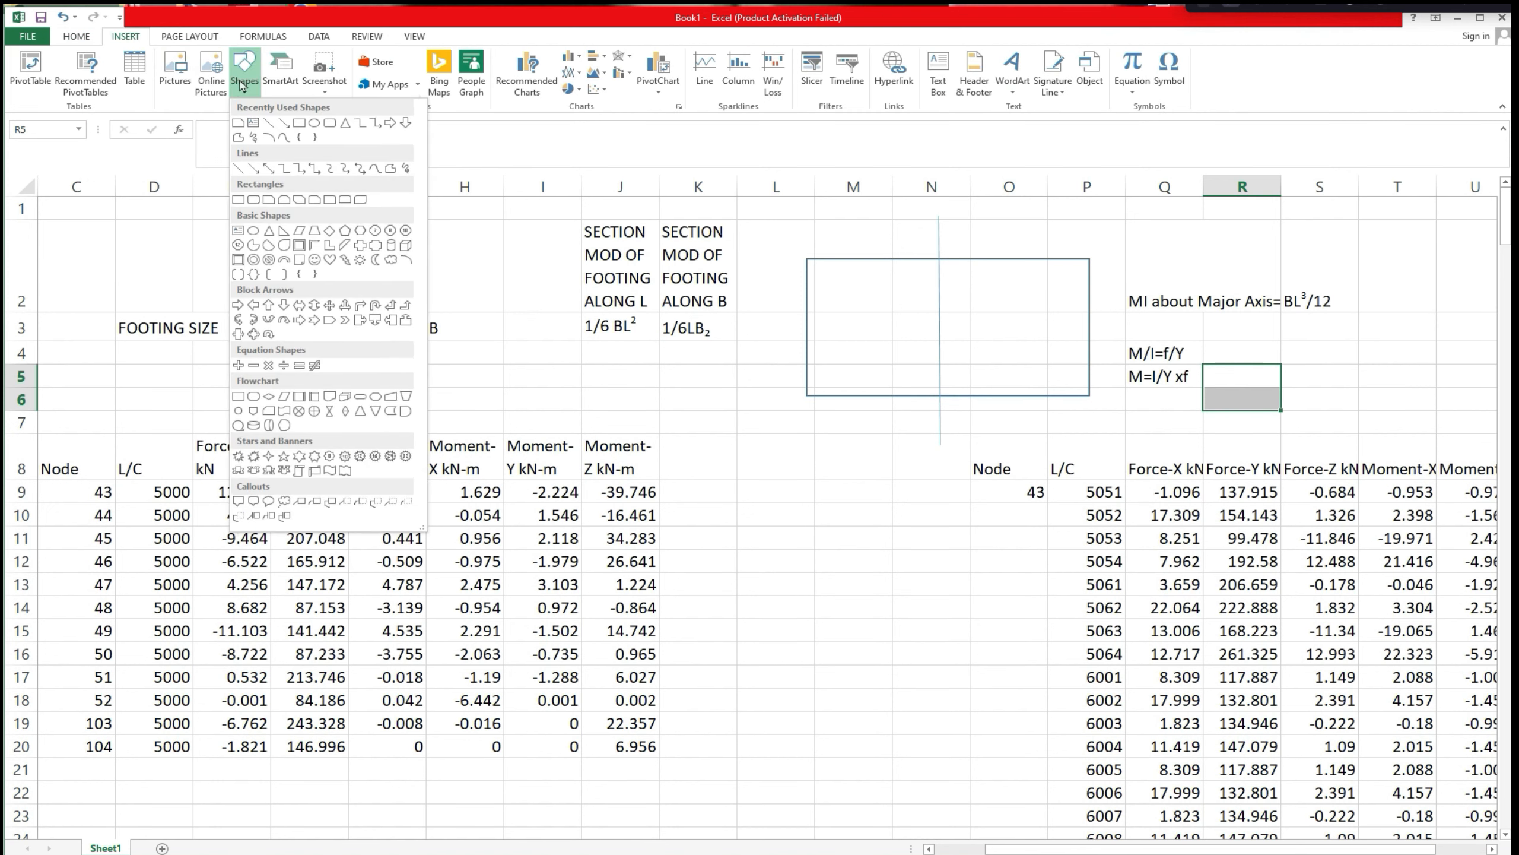
pyautogui.click(269, 169)
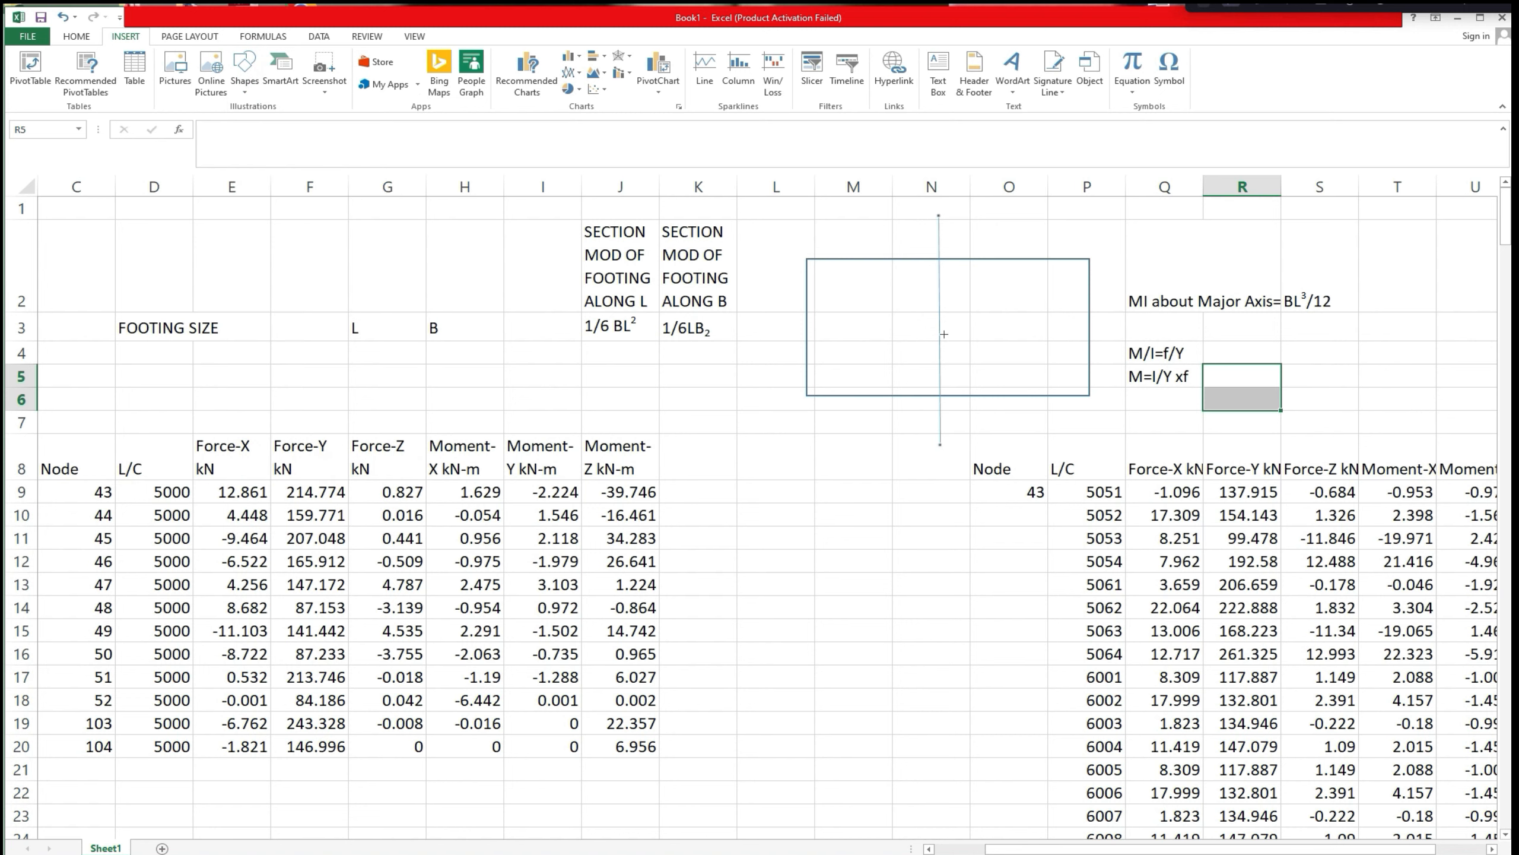
pyautogui.moveTo(943, 334); pyautogui.dragTo(1090, 338)
pyautogui.moveTo(945, 334); pyautogui.dragTo(949, 327)
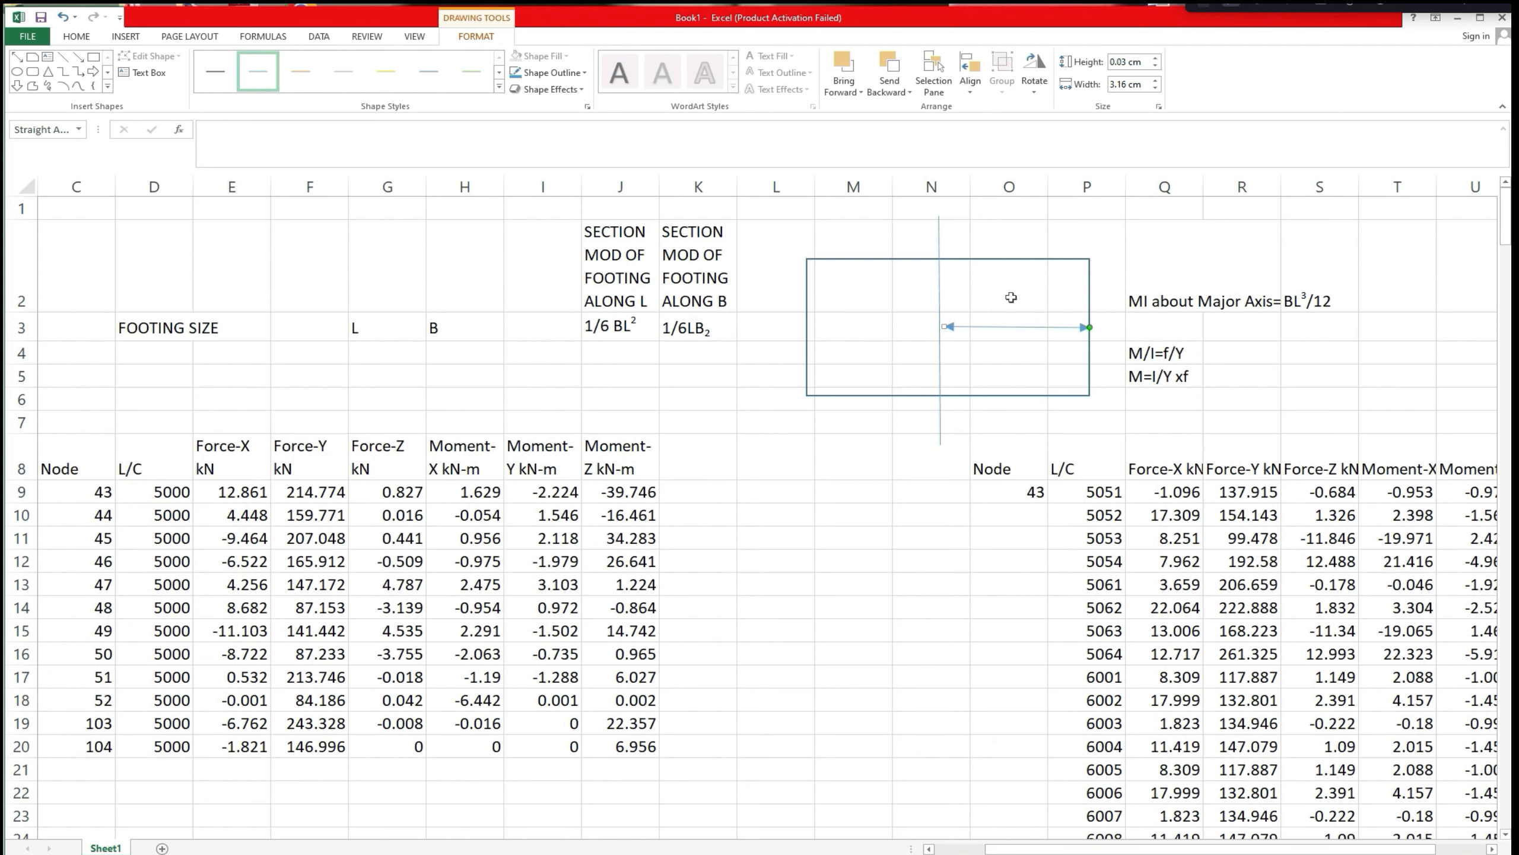
# Enter the dimension label L/2 in O2, above the double-headed arrow.
pyautogui.click(1011, 297)
pyautogui.doubleClick(1011, 297)
pyautogui.write('L/2')
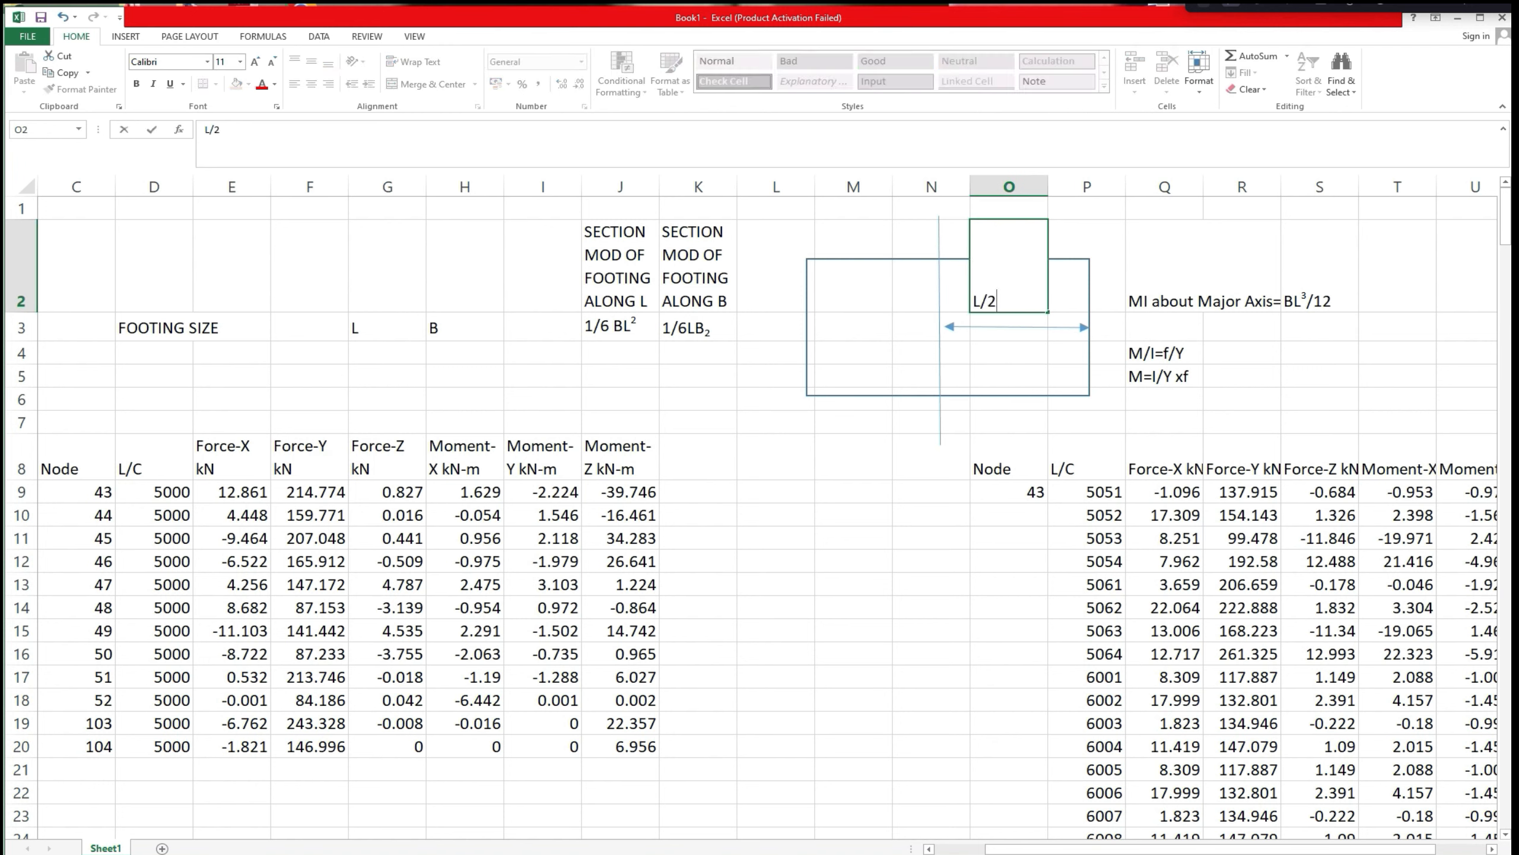
# Enter the section modulus label Z=IK/Y= in Q7.
pyautogui.click(1163, 421)
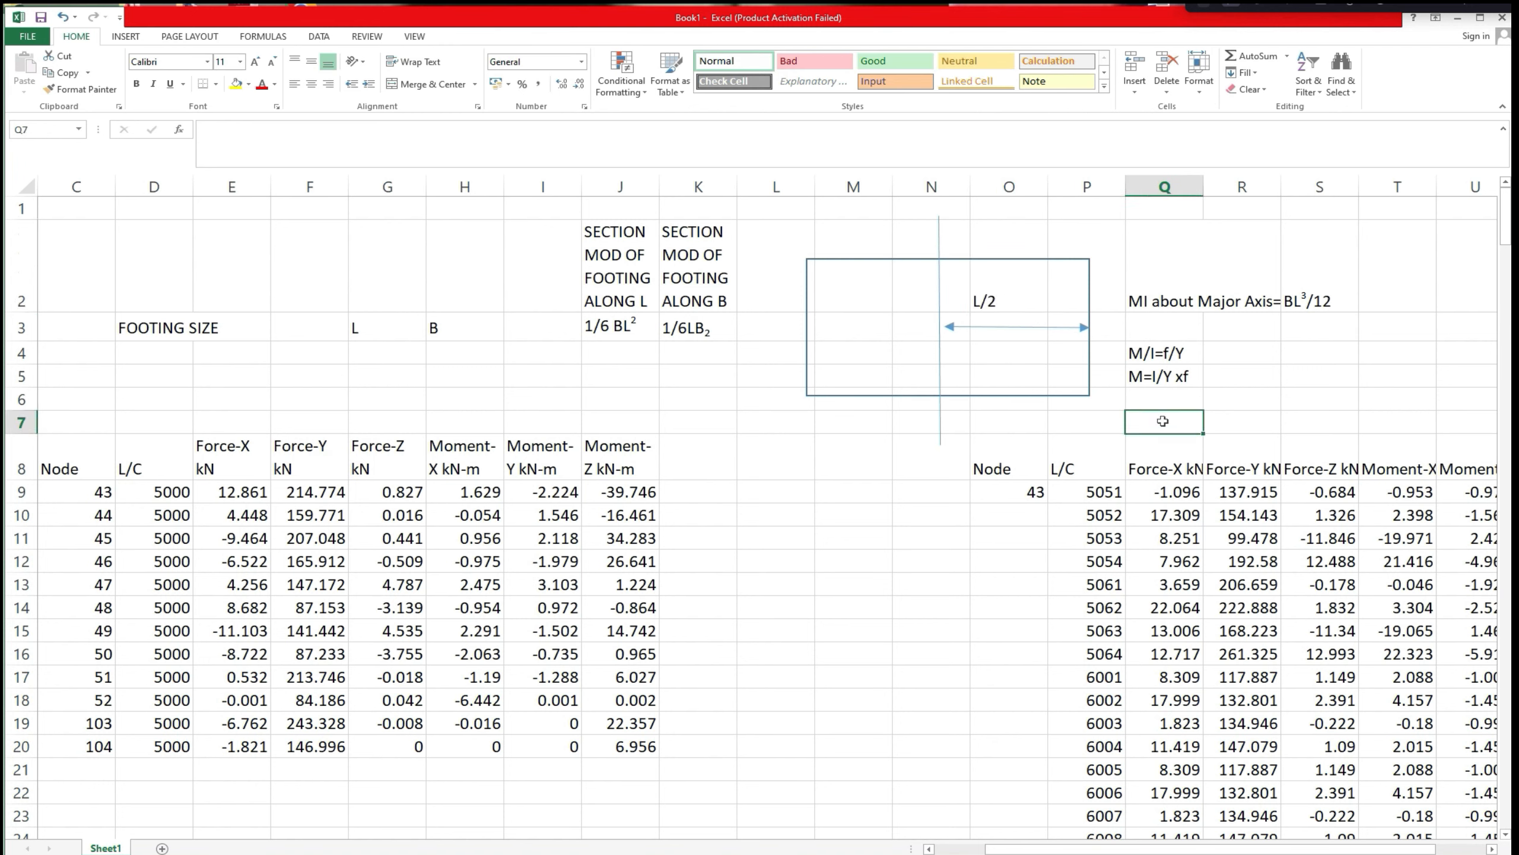
pyautogui.write('Z=IK')
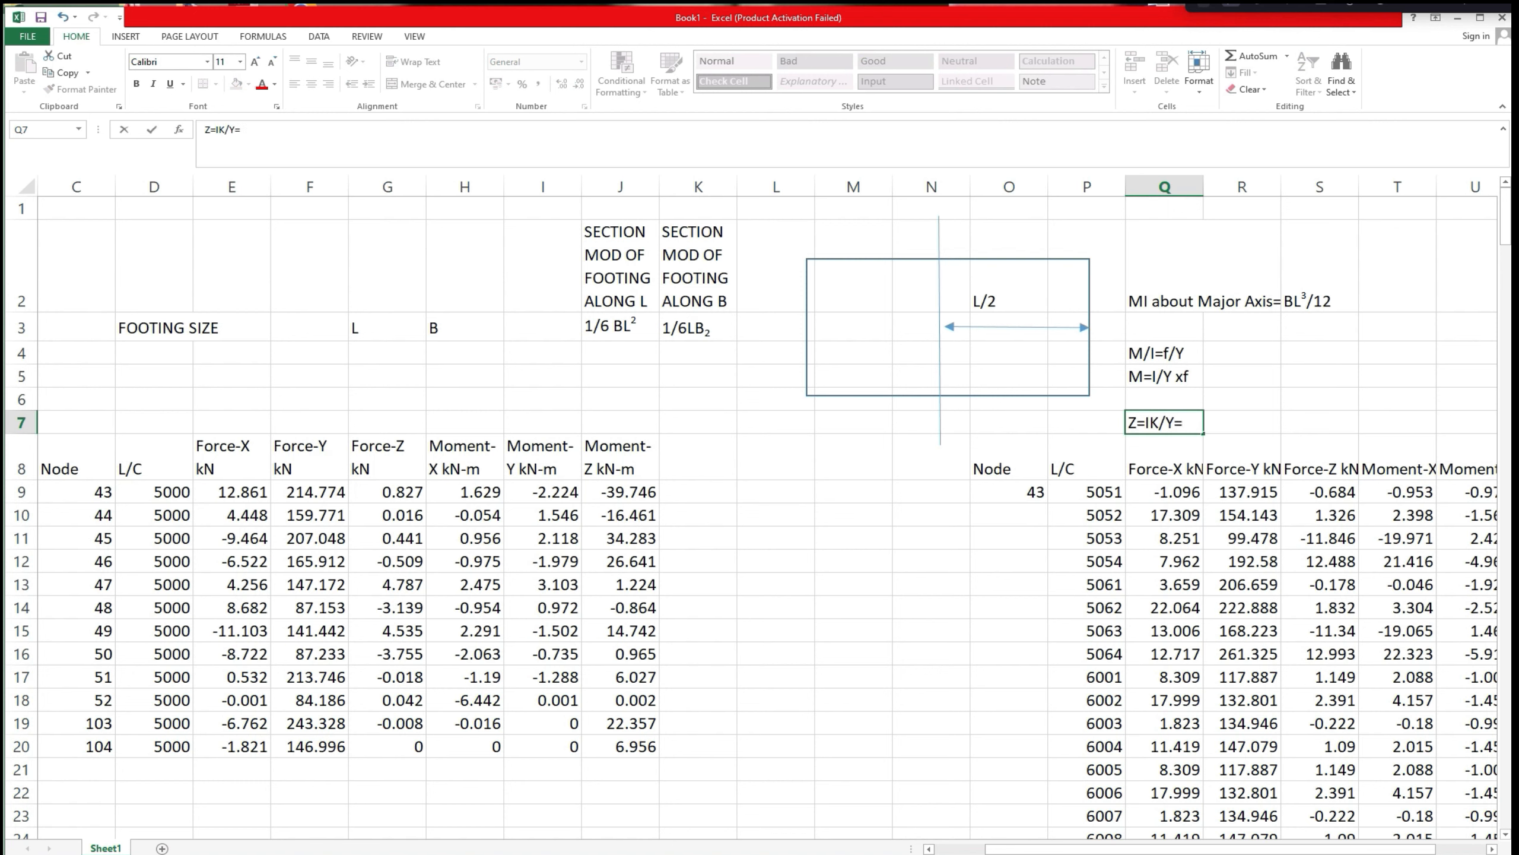
pyautogui.write('/Y=')
pyautogui.click(1234, 424)
# Copy the BL3/12 expression with its superscript 3 from S2 into R7, beside the section modulus label.
pyautogui.write('BL')
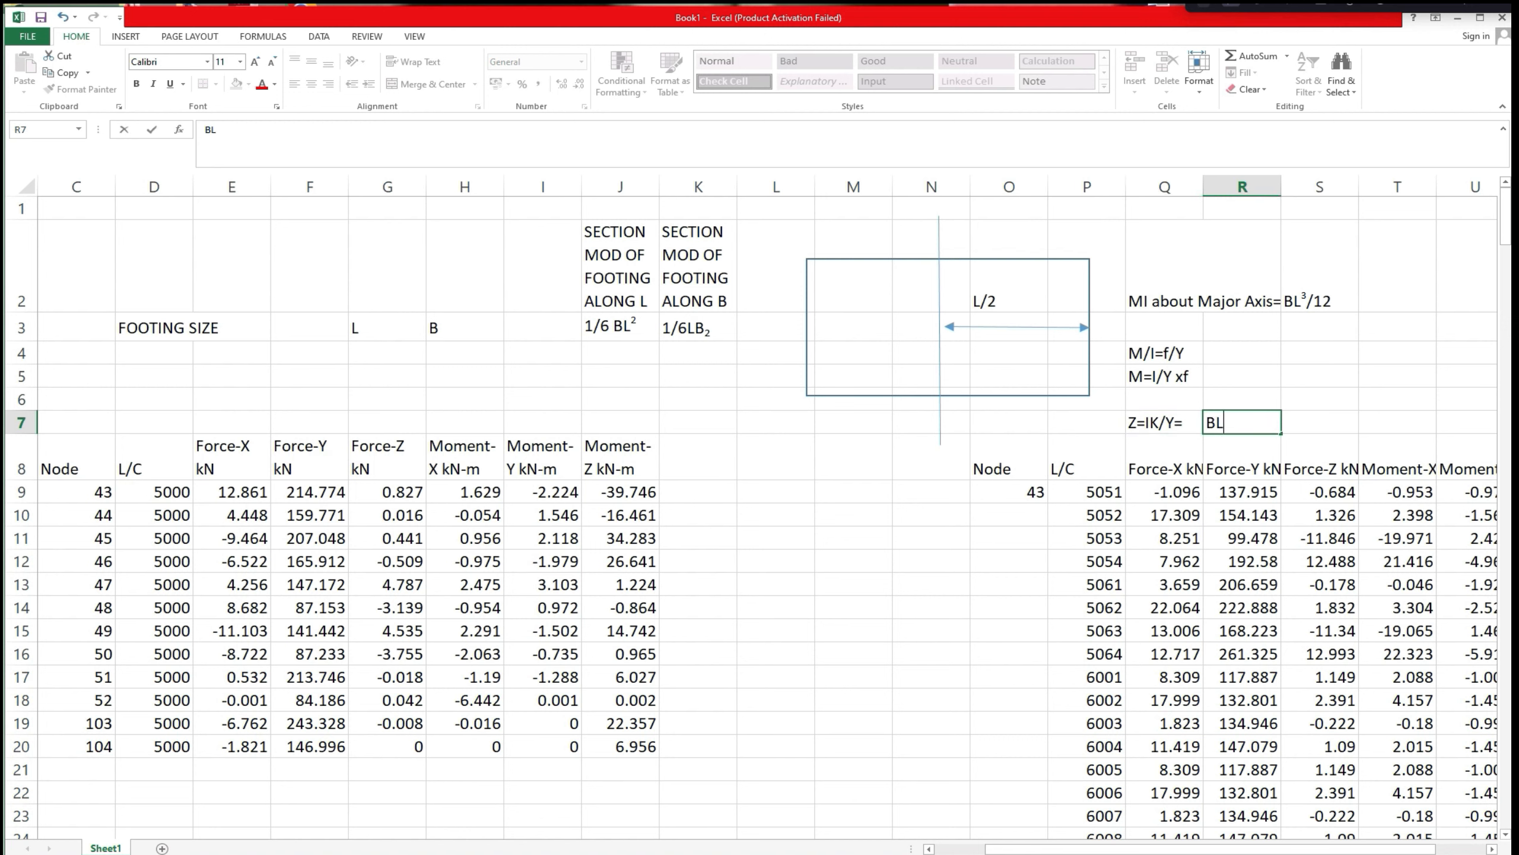
pyautogui.press('Escape')
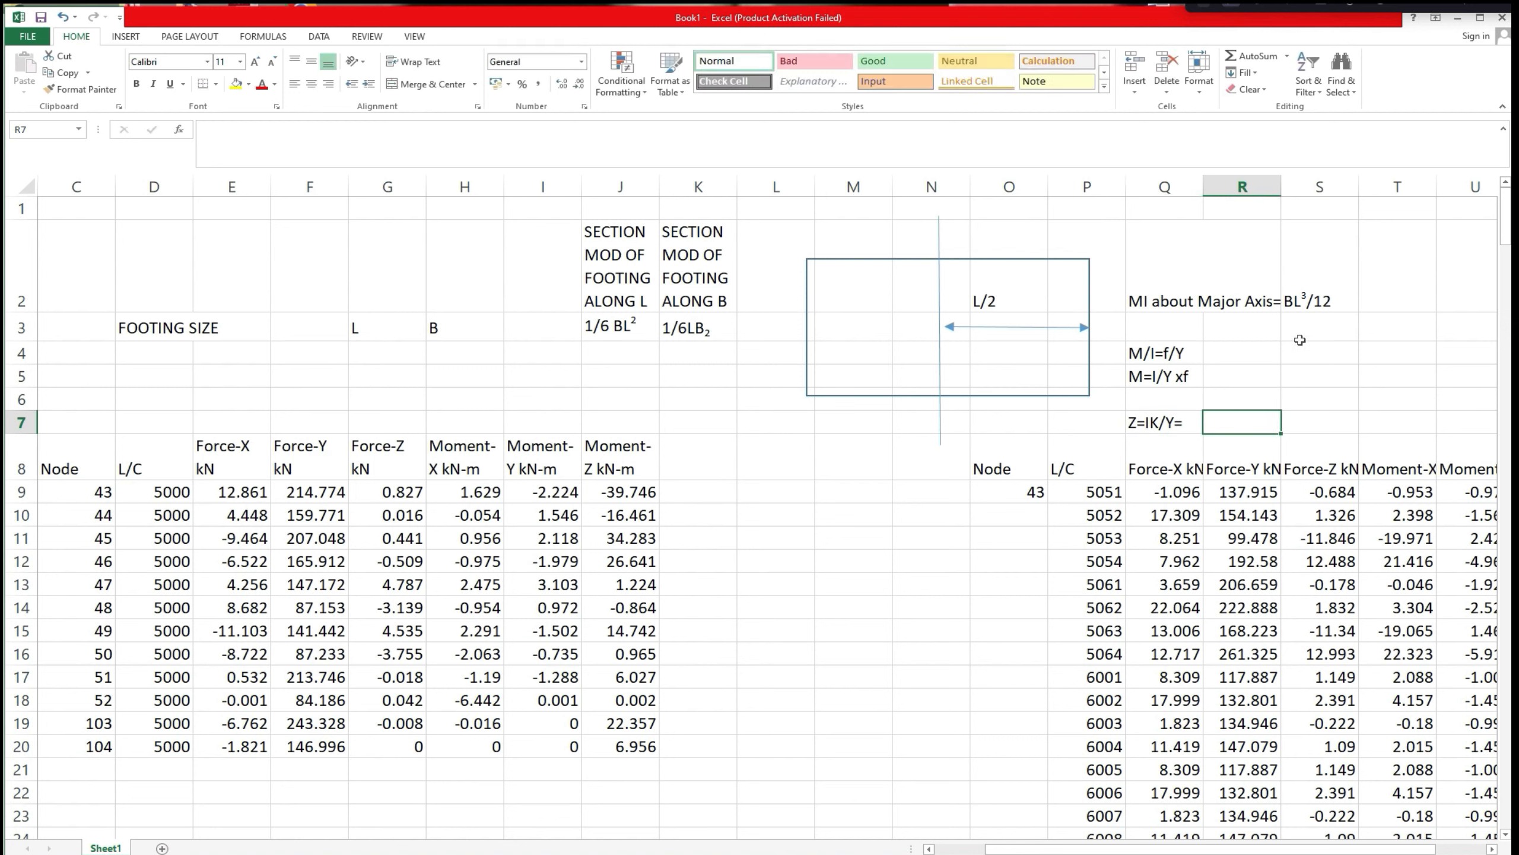
pyautogui.click(1318, 298)
pyautogui.rightClick(1316, 294)
pyautogui.click(1350, 328)
pyautogui.click(1223, 427)
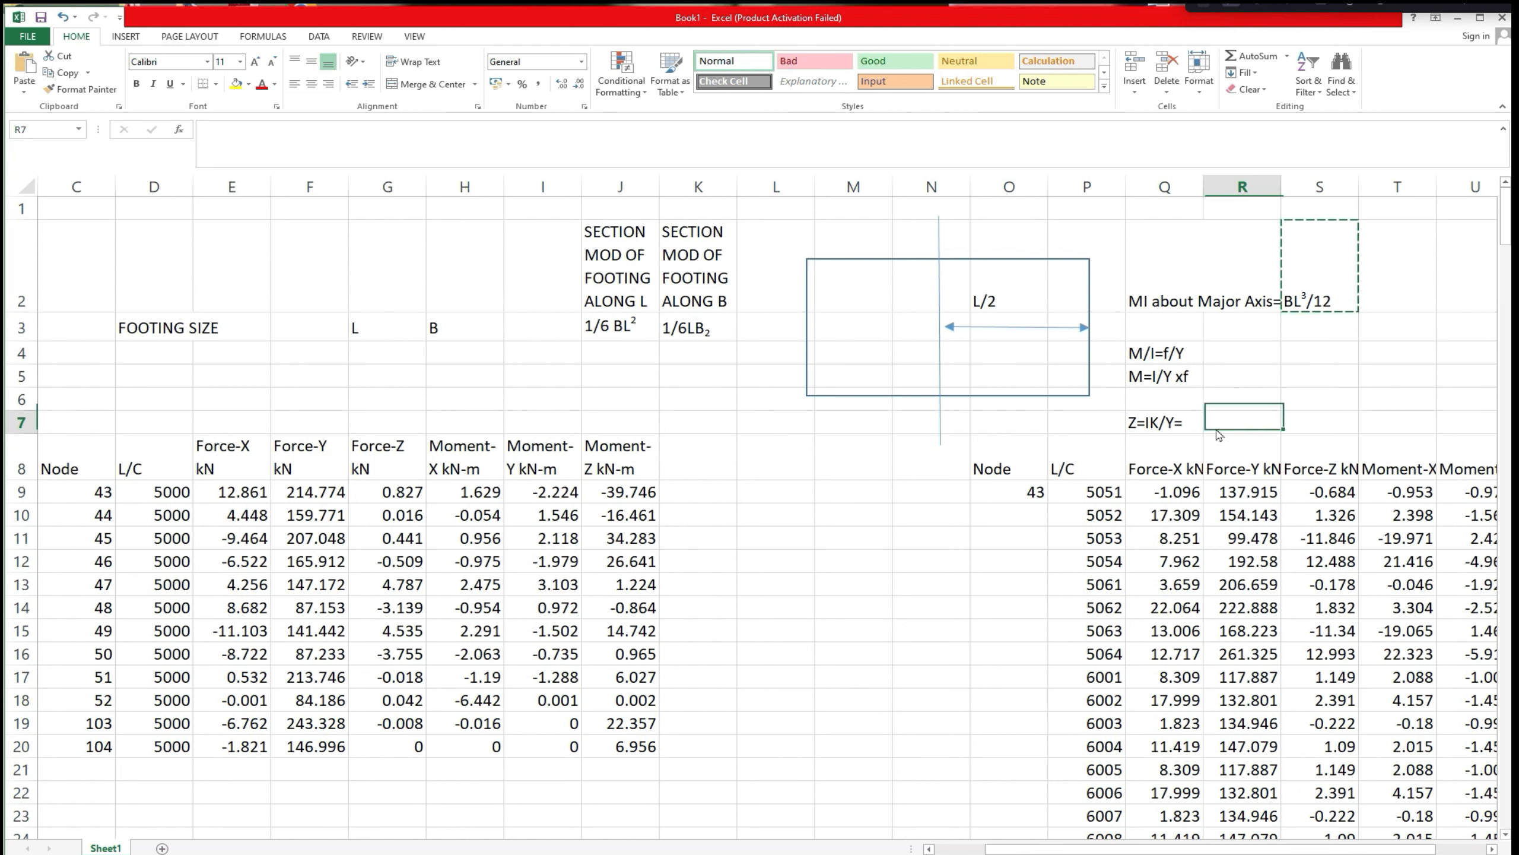
pyautogui.rightClick(1224, 426)
pyautogui.click(1244, 490)
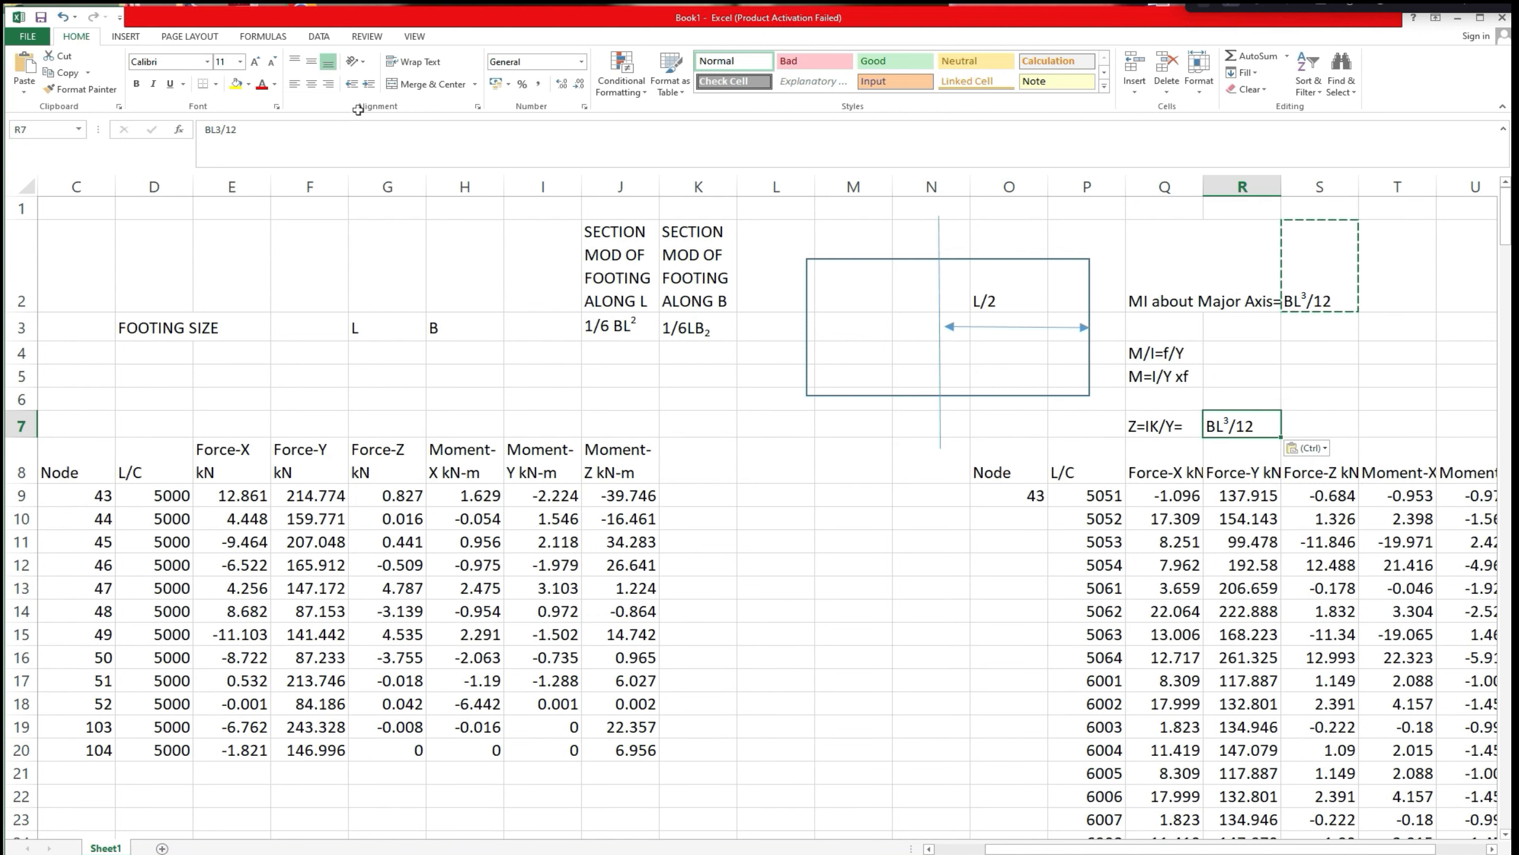
# Complete the section modulus expression in R7 as (BL3/12)/(L/2)=, keeping the superscript 3.
pyautogui.click(206, 129)
pyautogui.write('(BL3/12')
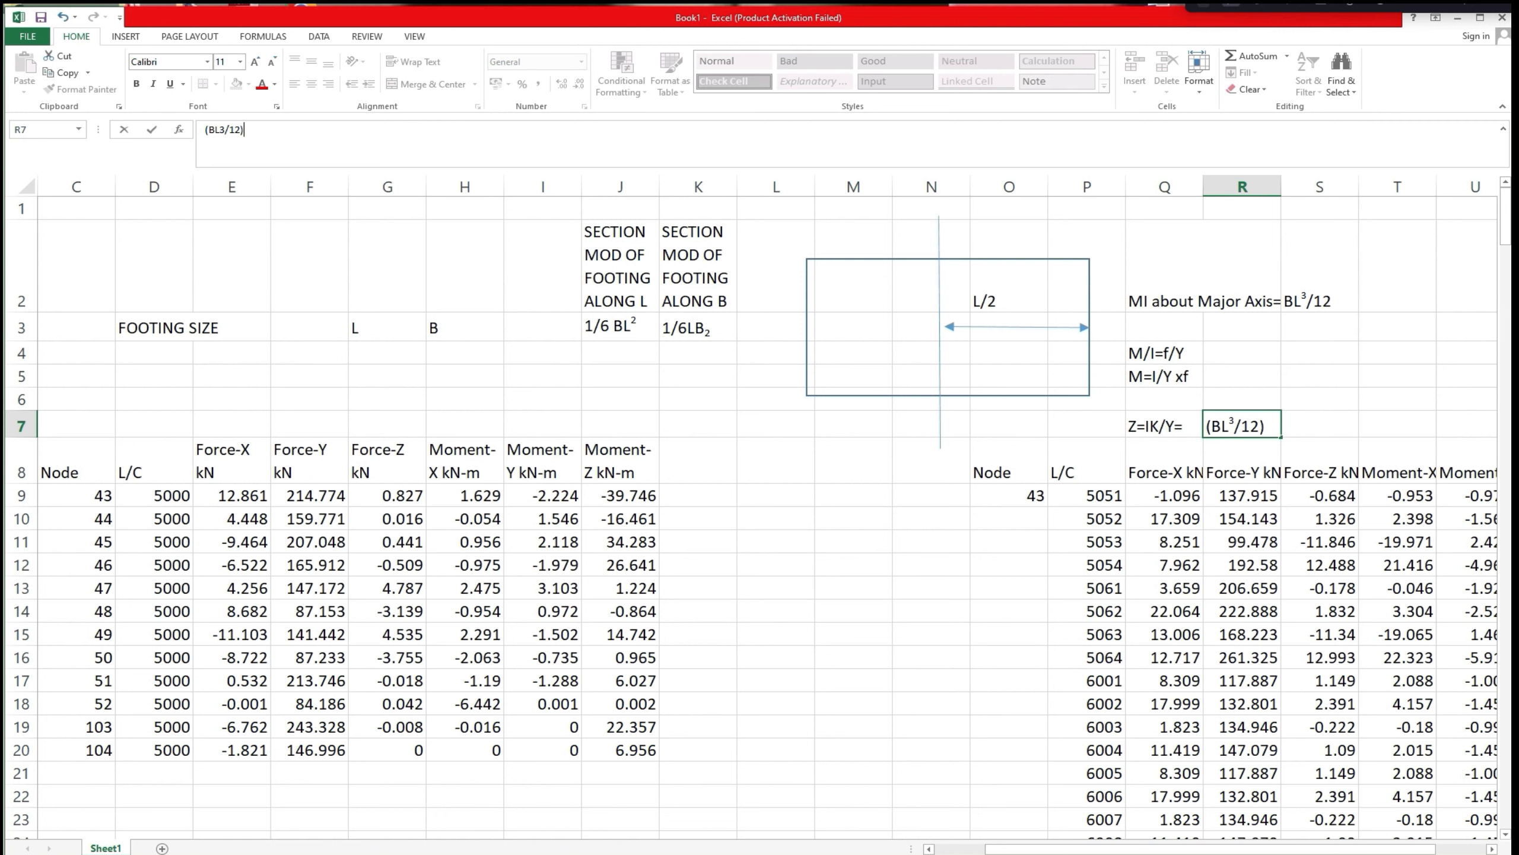
pyautogui.write(')/(L?2)=')
pyautogui.click(110, 317)
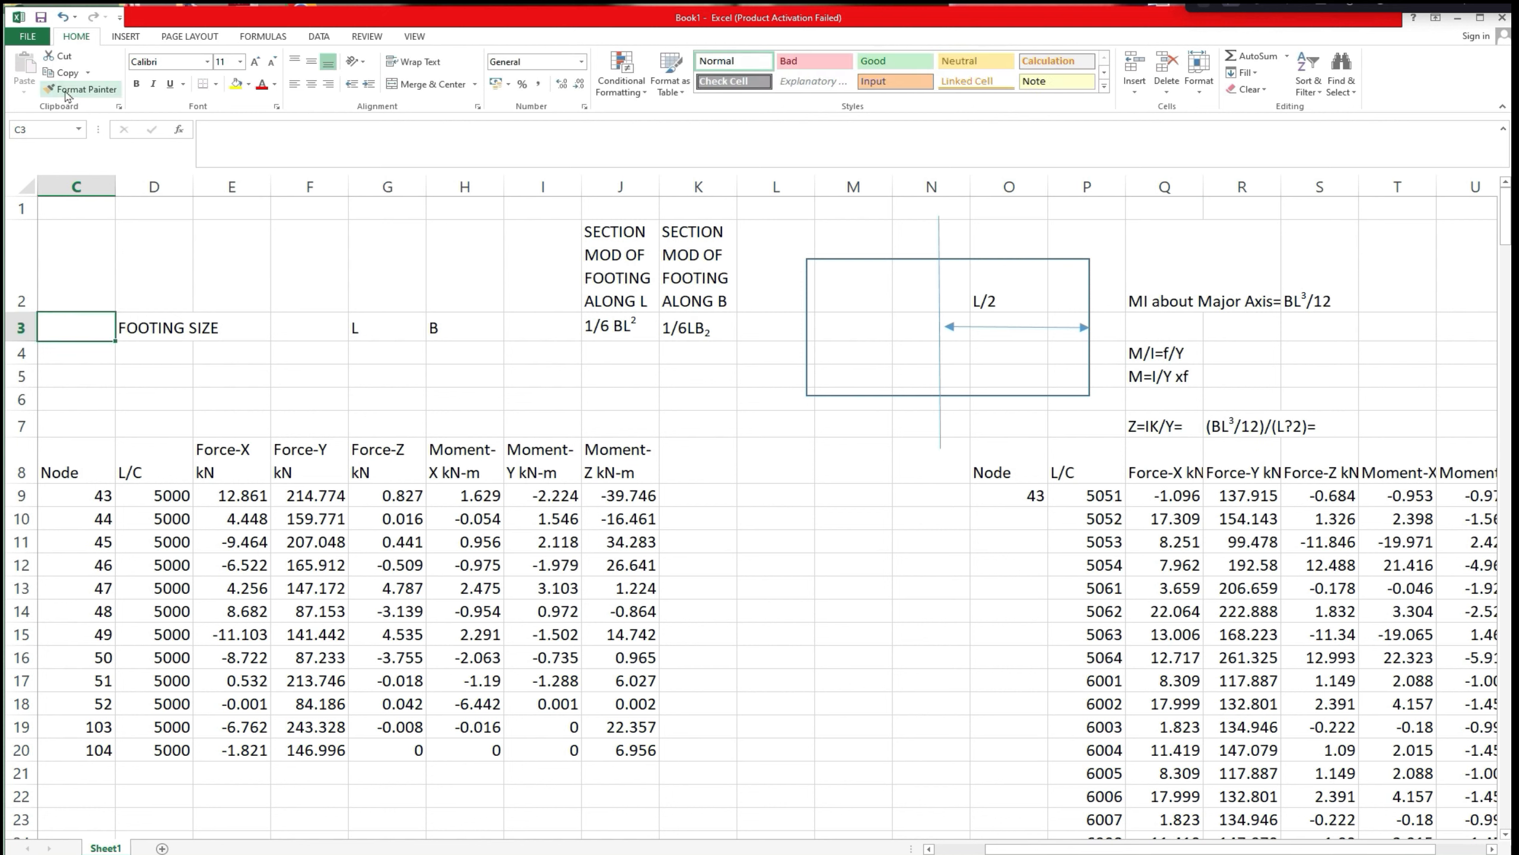
pyautogui.click(1243, 425)
pyautogui.click(259, 130)
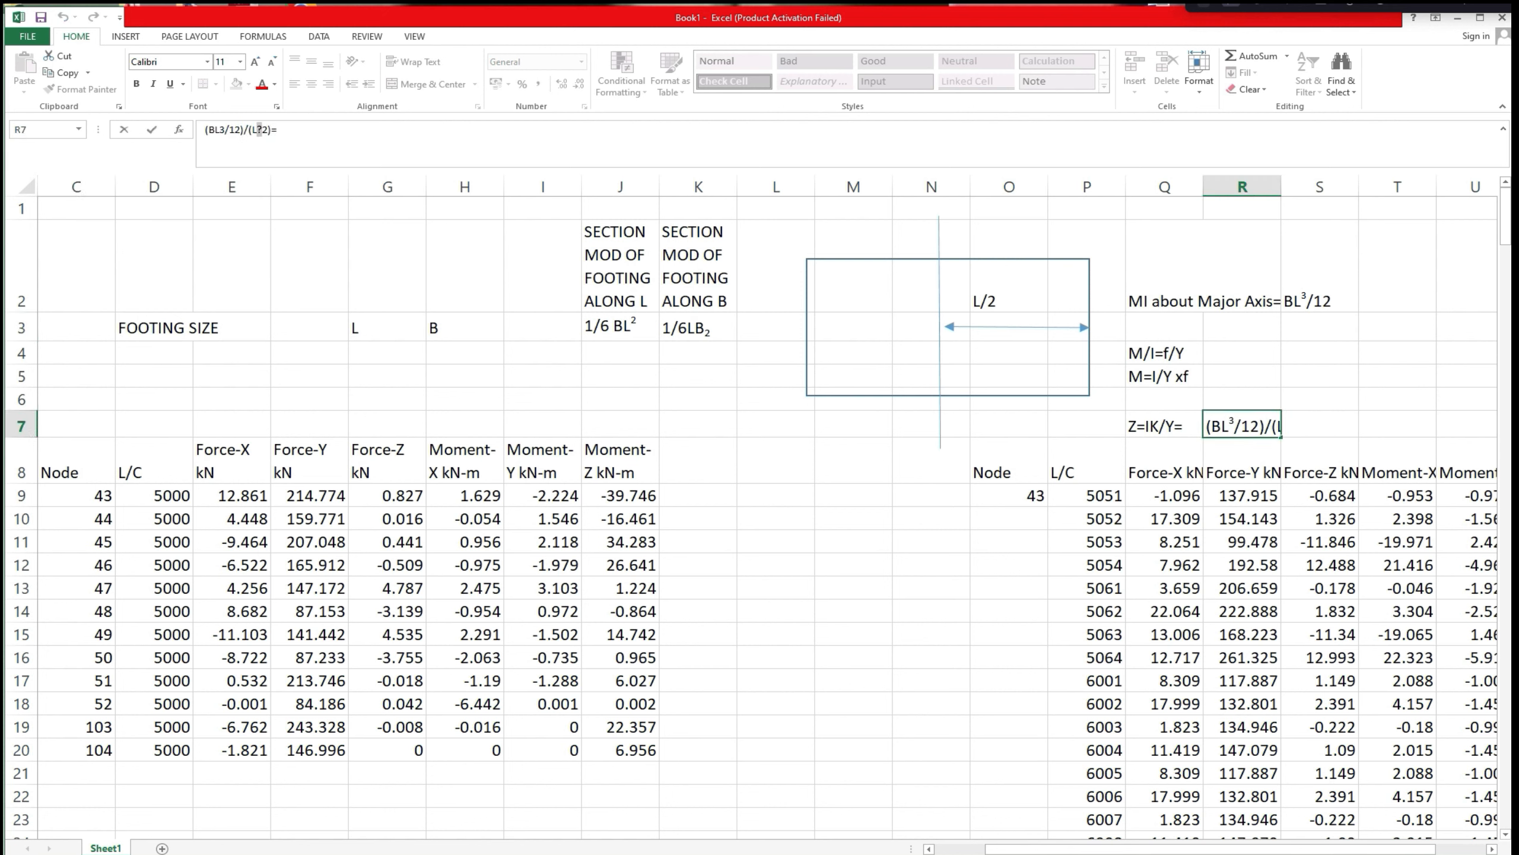
pyautogui.write('/')
pyautogui.click(1344, 444)
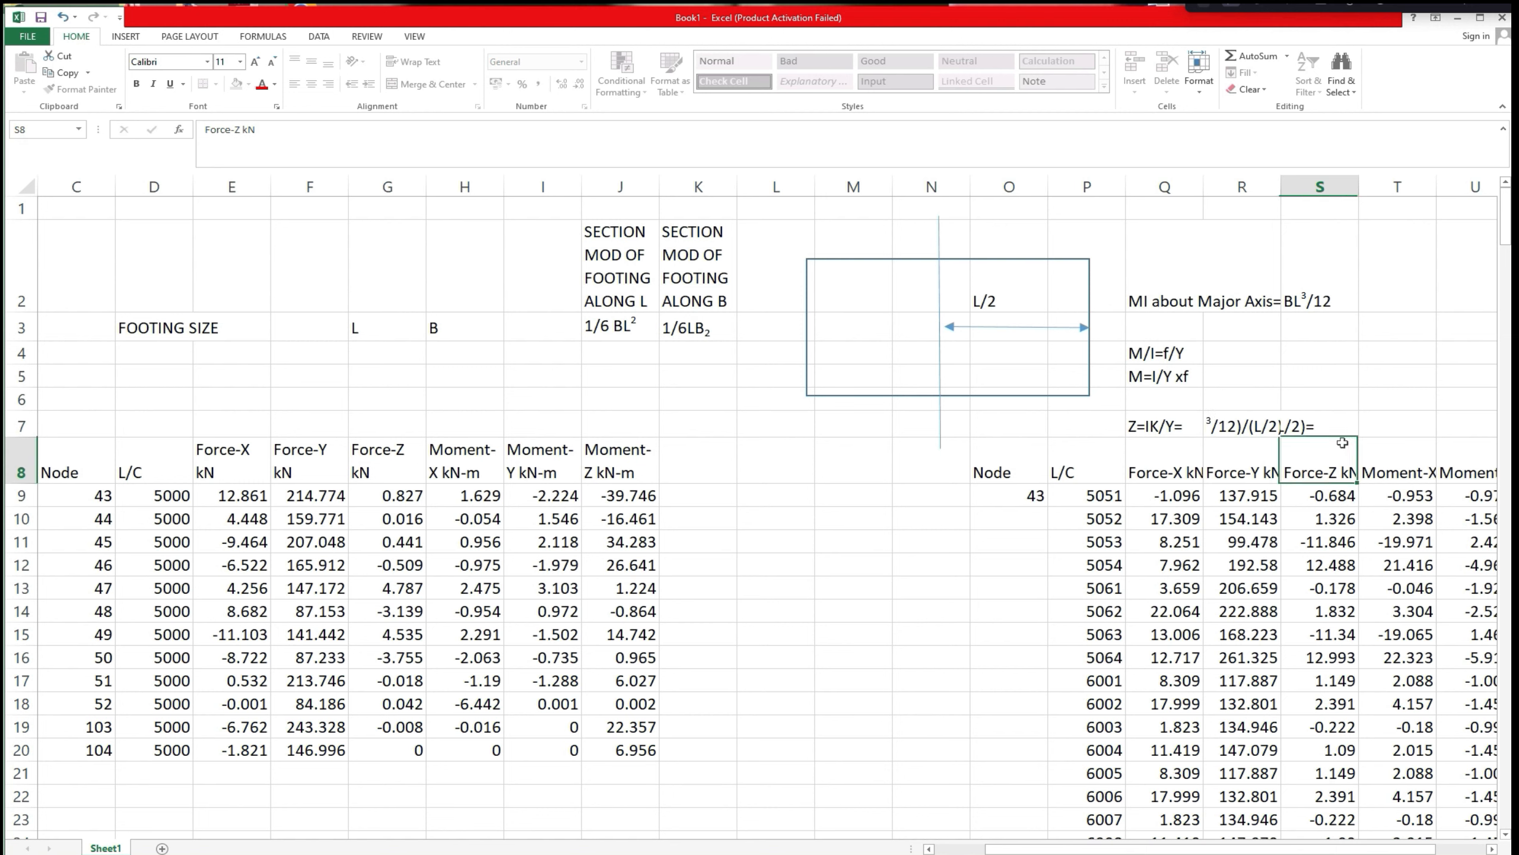
# Copy the 1/6 BL2 expression with its superscript 2 from J3 into T7, after the equals sign.
pyautogui.click(1379, 423)
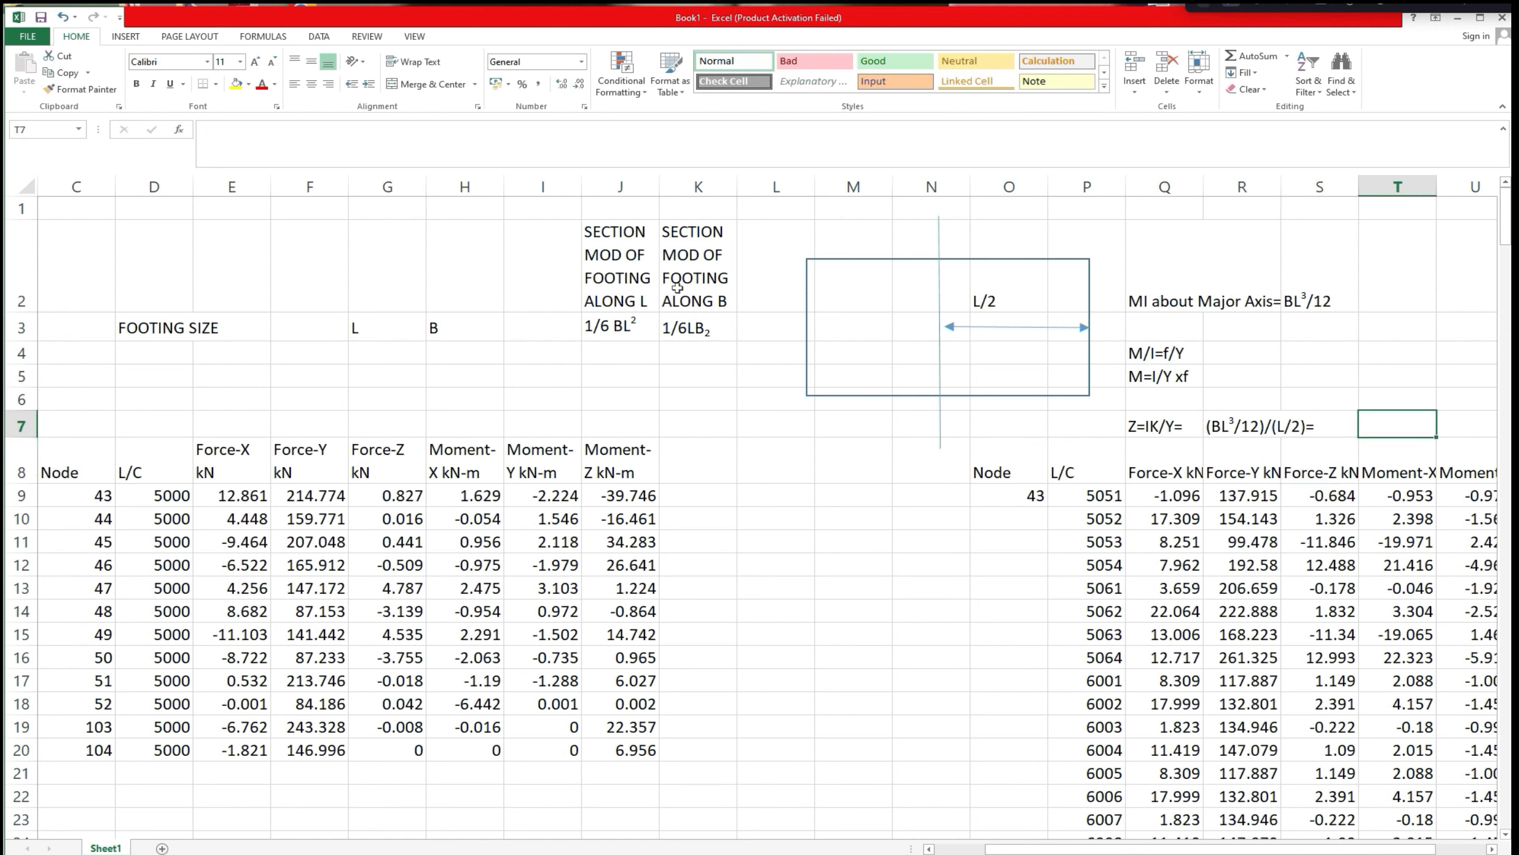
pyautogui.rightClick(632, 327)
pyautogui.click(668, 352)
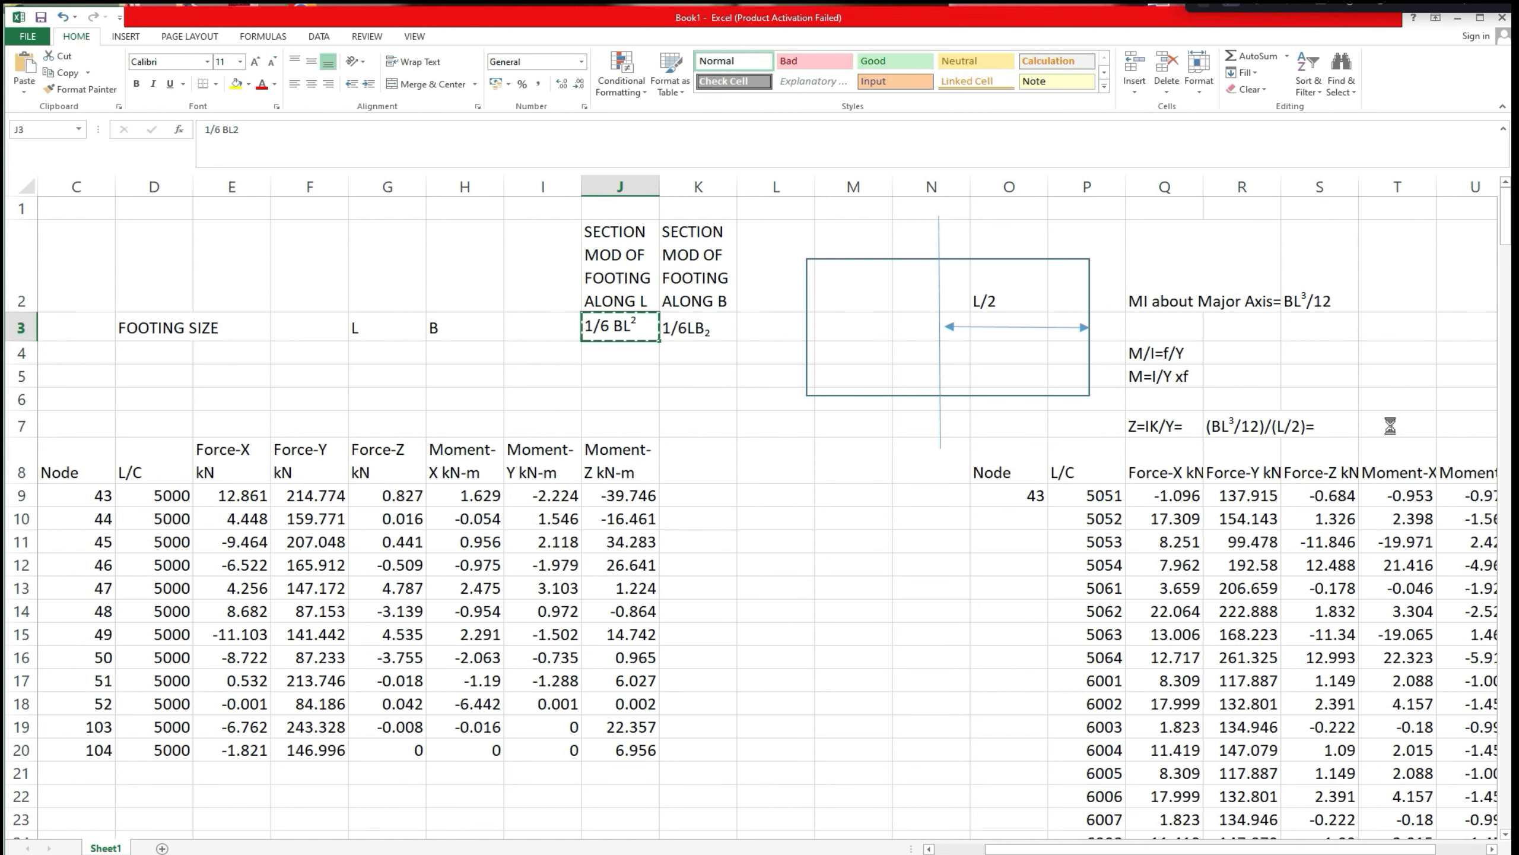
pyautogui.rightClick(1389, 426)
pyautogui.click(1426, 487)
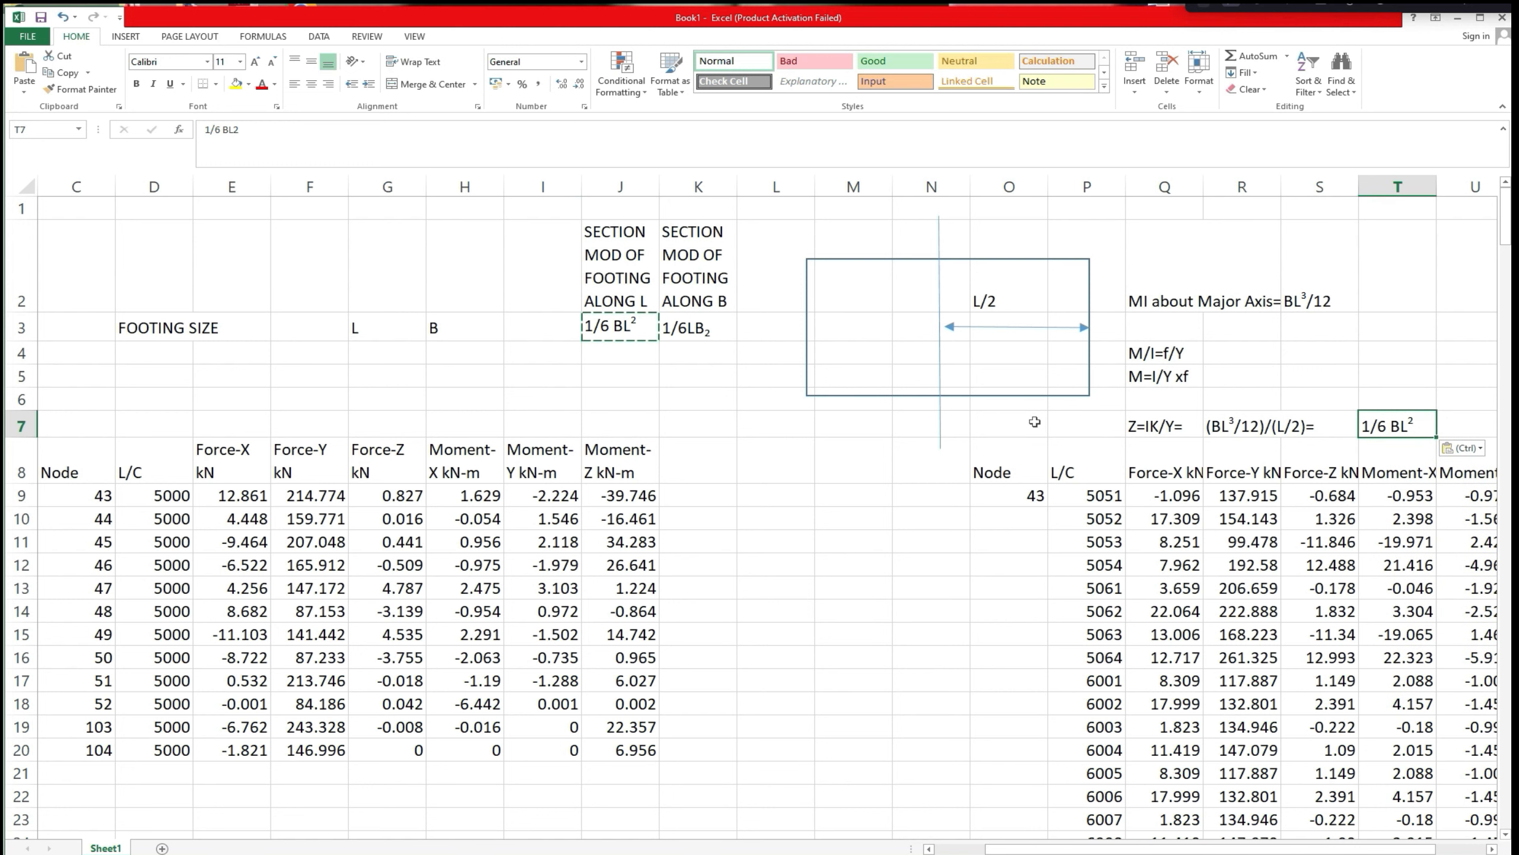
# Remove the subscript effect from the 2 in the 1/6LB2 expression in K3.
pyautogui.click(707, 331)
pyautogui.moveTo(238, 129); pyautogui.dragTo(230, 129)
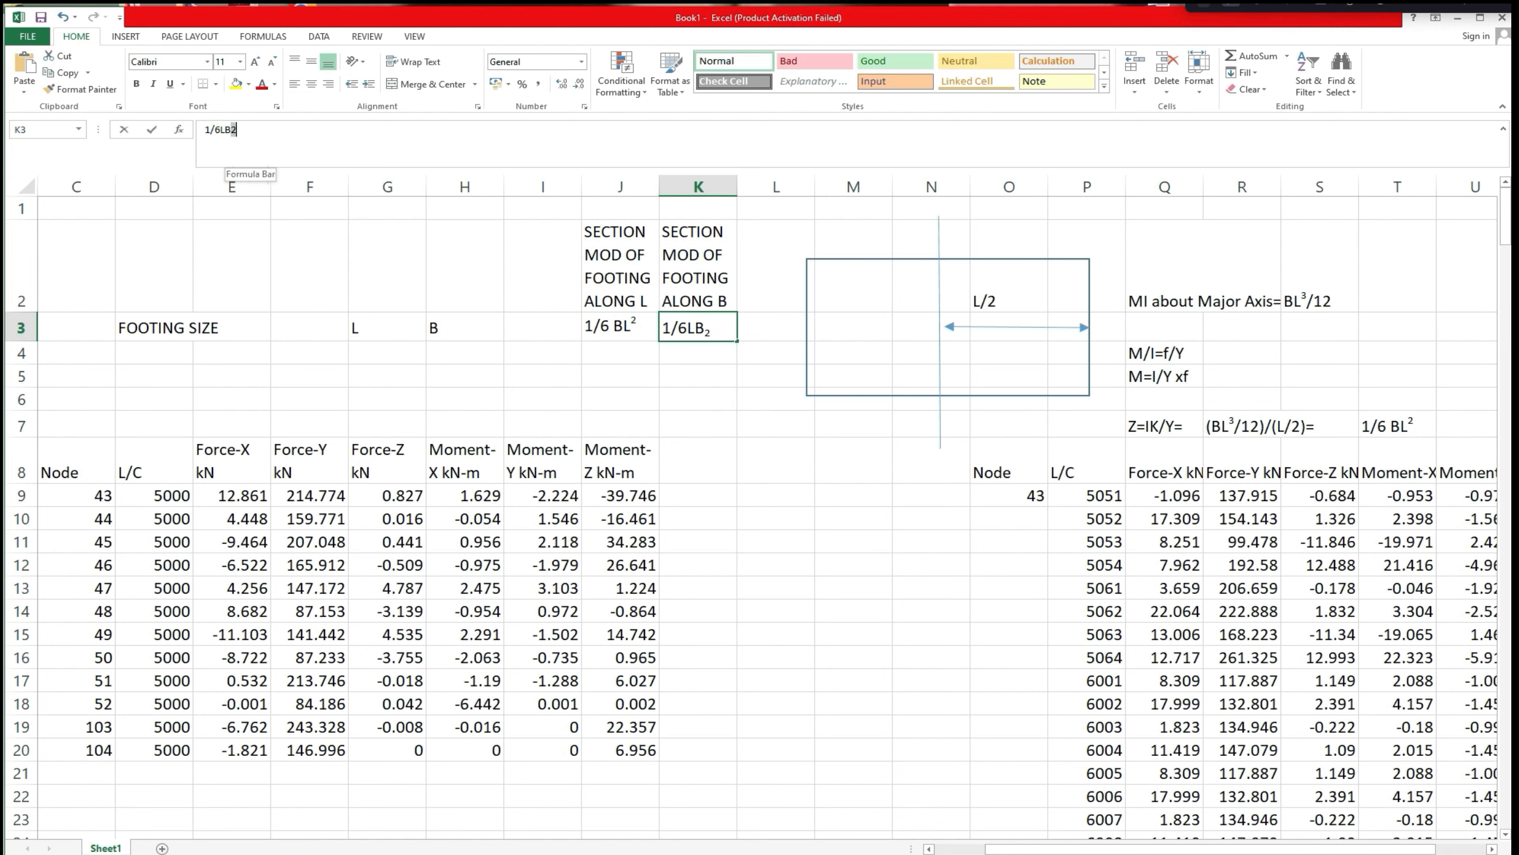
pyautogui.rightClick(234, 129)
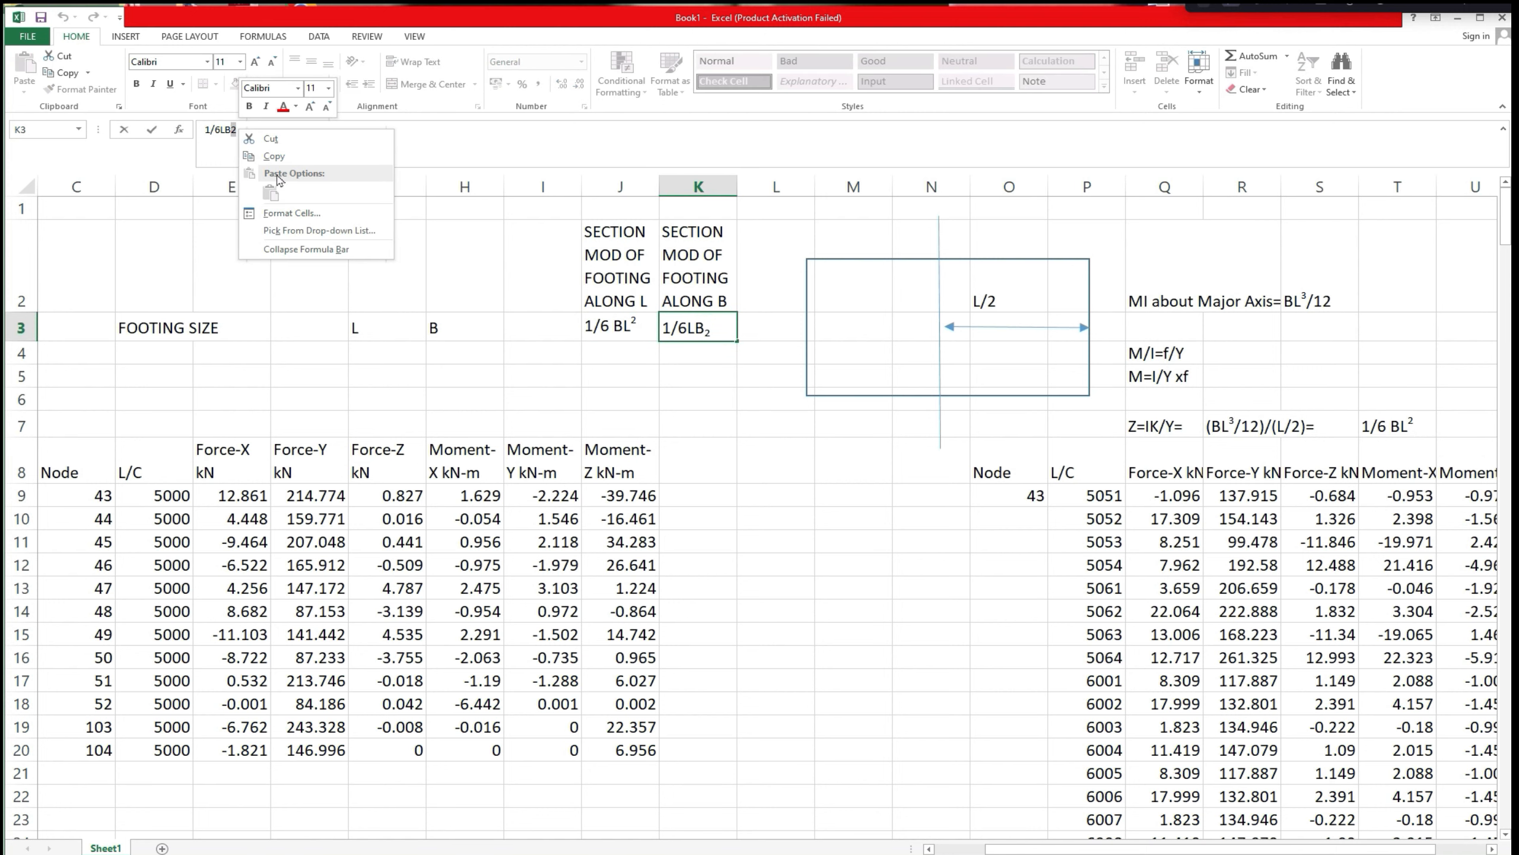
pyautogui.click(291, 213)
pyautogui.click(98, 247)
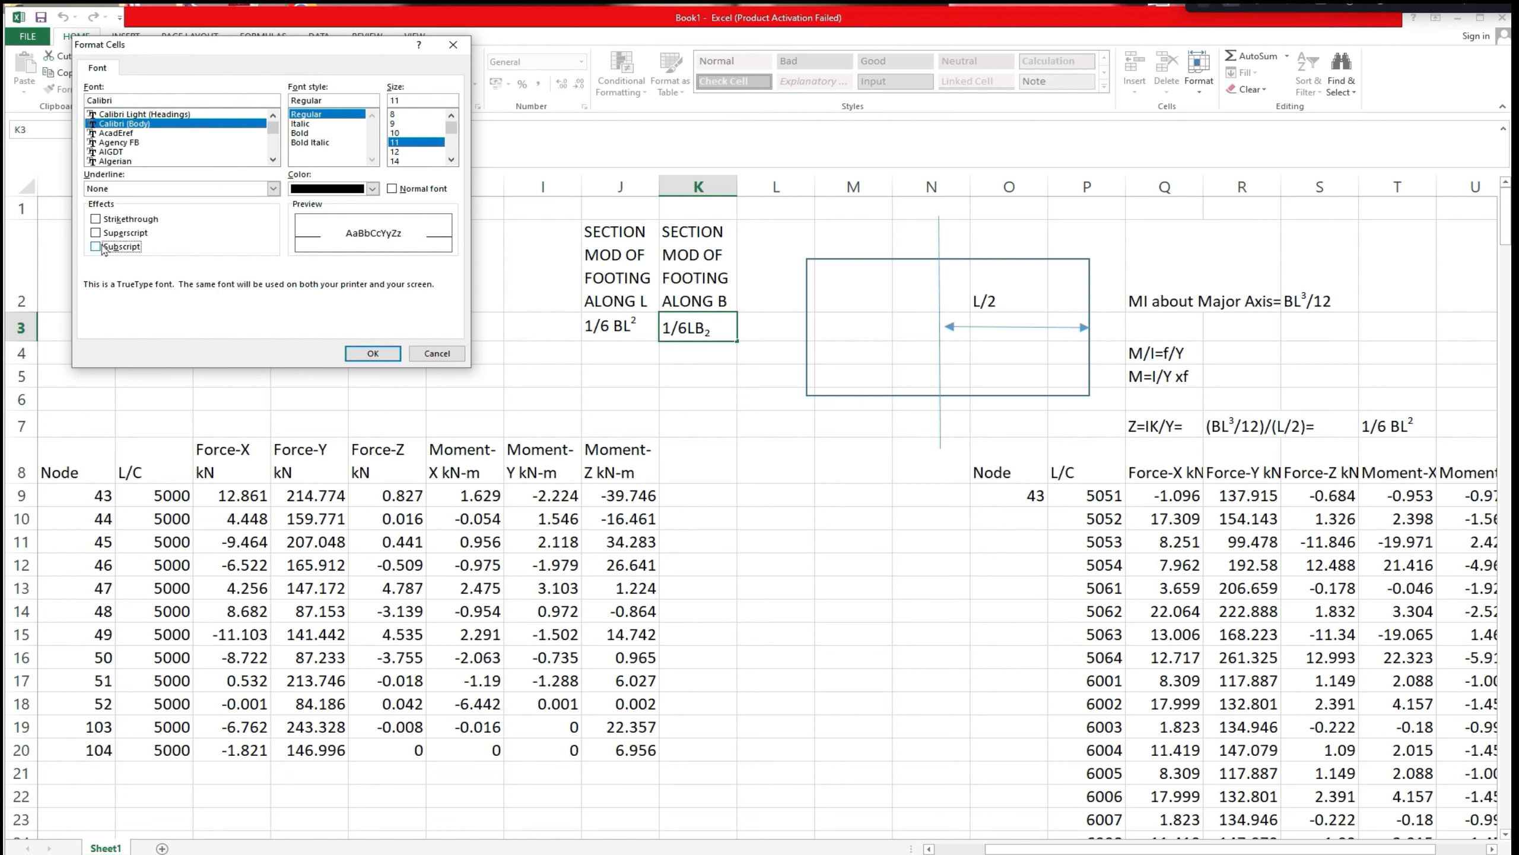
pyautogui.click(373, 353)
pyautogui.click(574, 389)
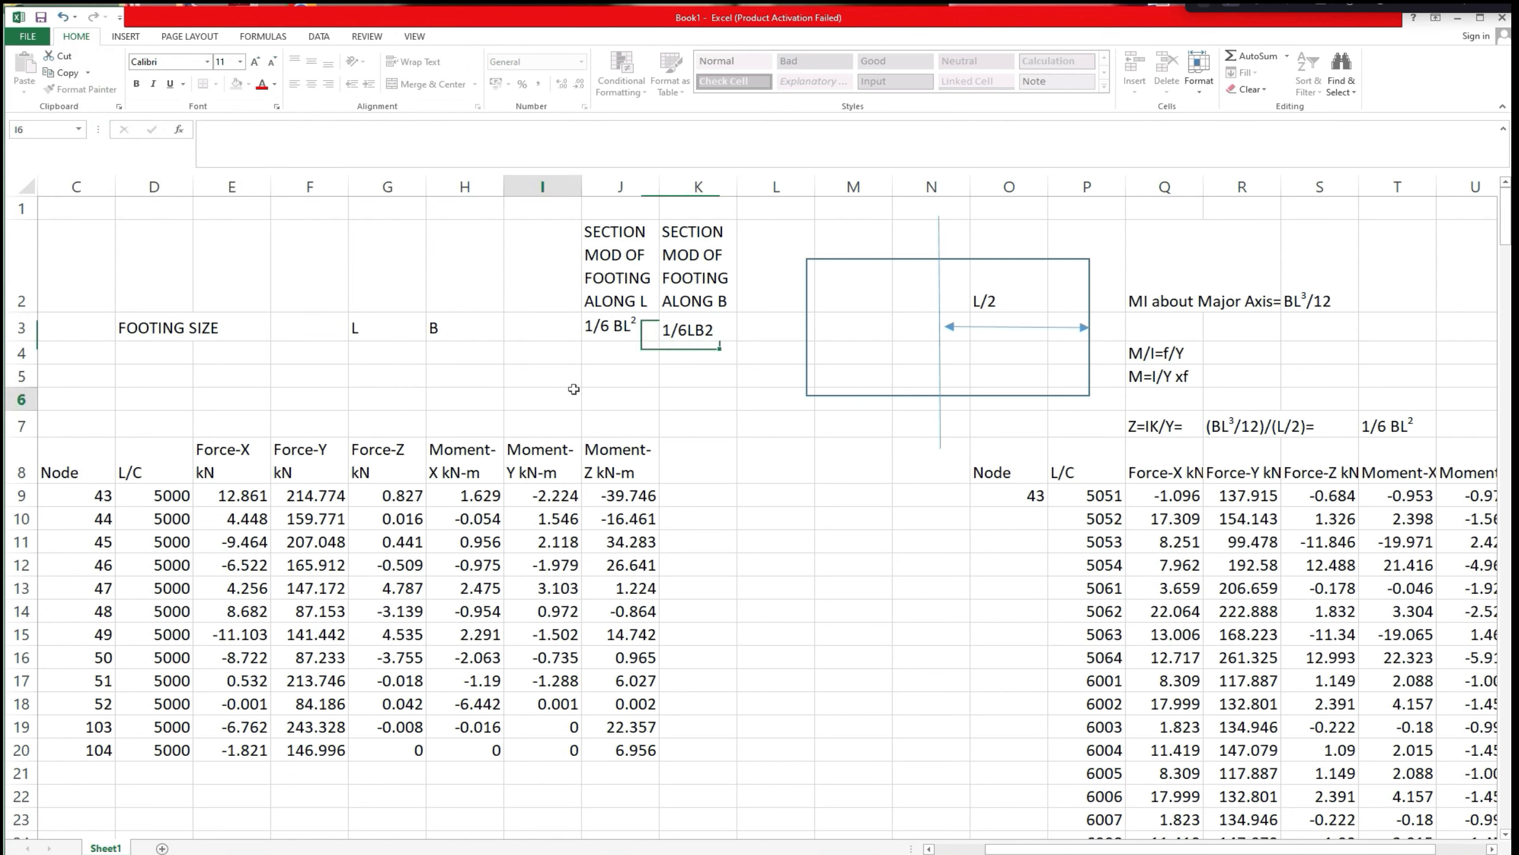
# Format the 2 in K3's section modulus expression as superscript.
pyautogui.click(703, 327)
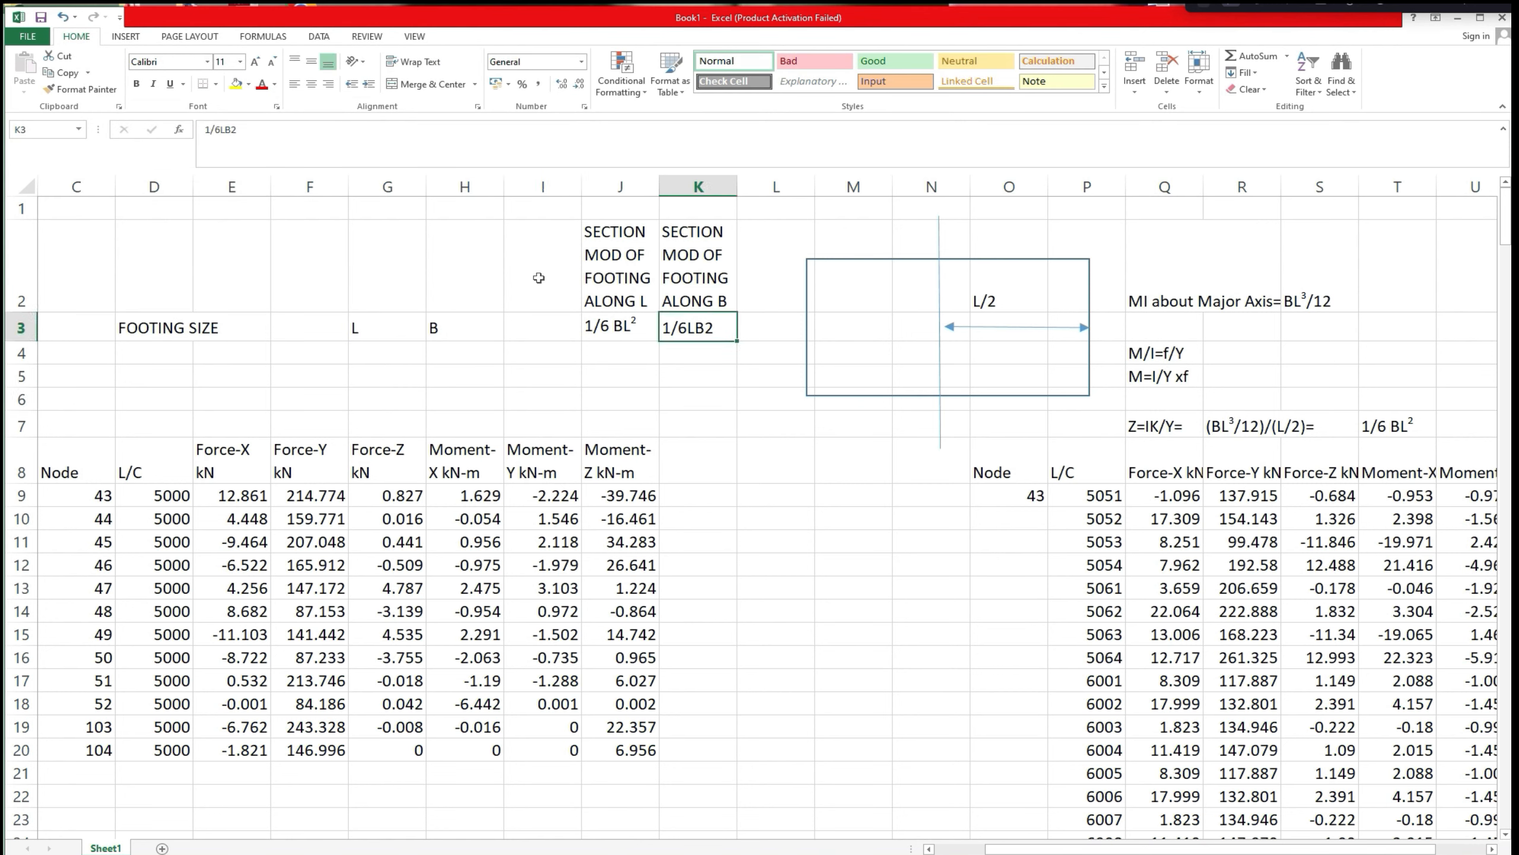
pyautogui.click(248, 129)
pyautogui.rightClick(235, 133)
pyautogui.click(282, 212)
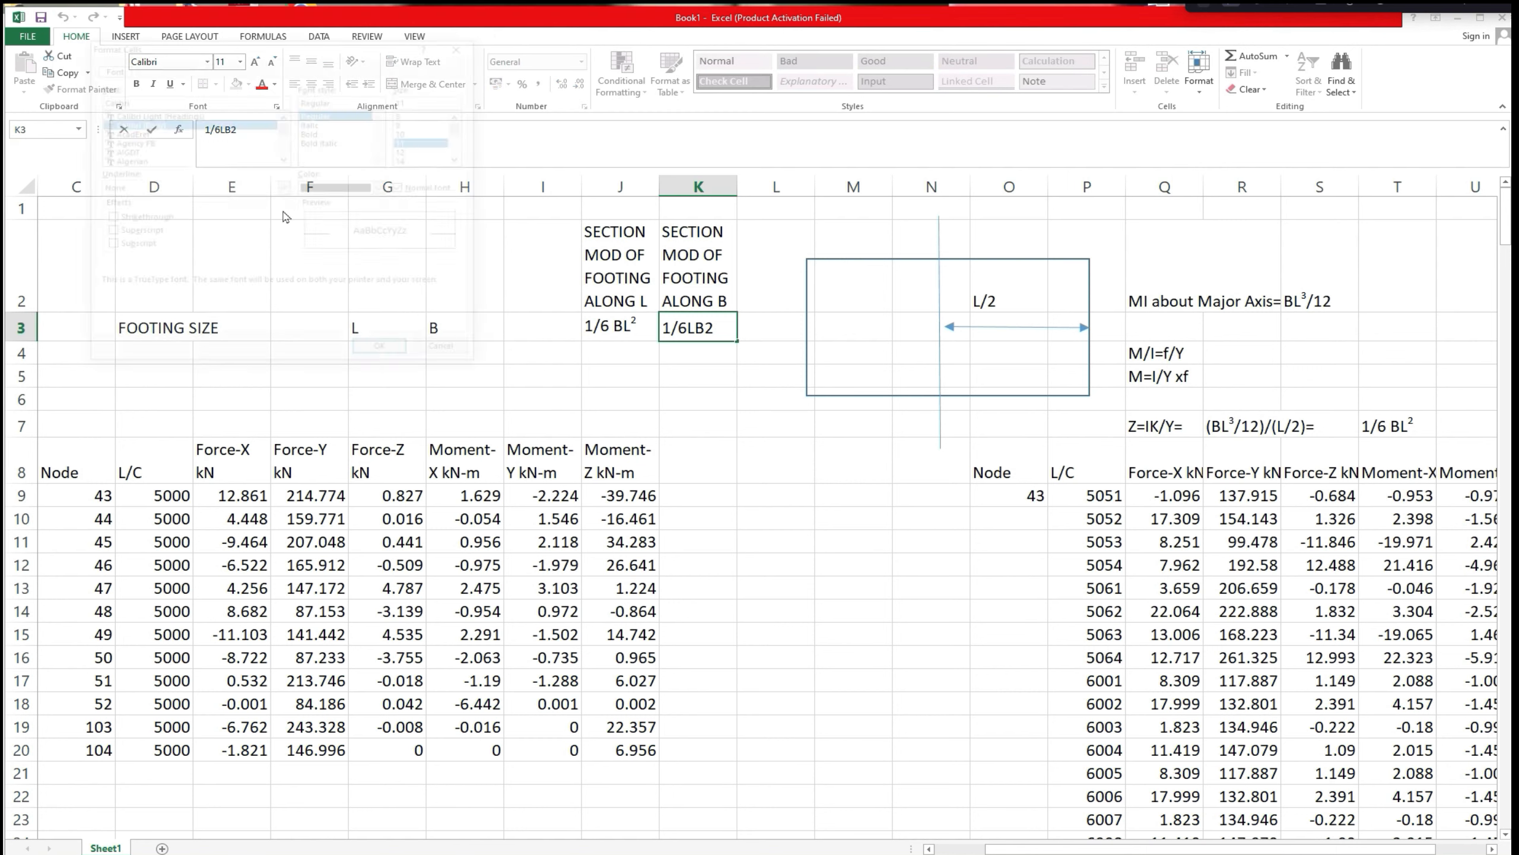
pyautogui.click(106, 231)
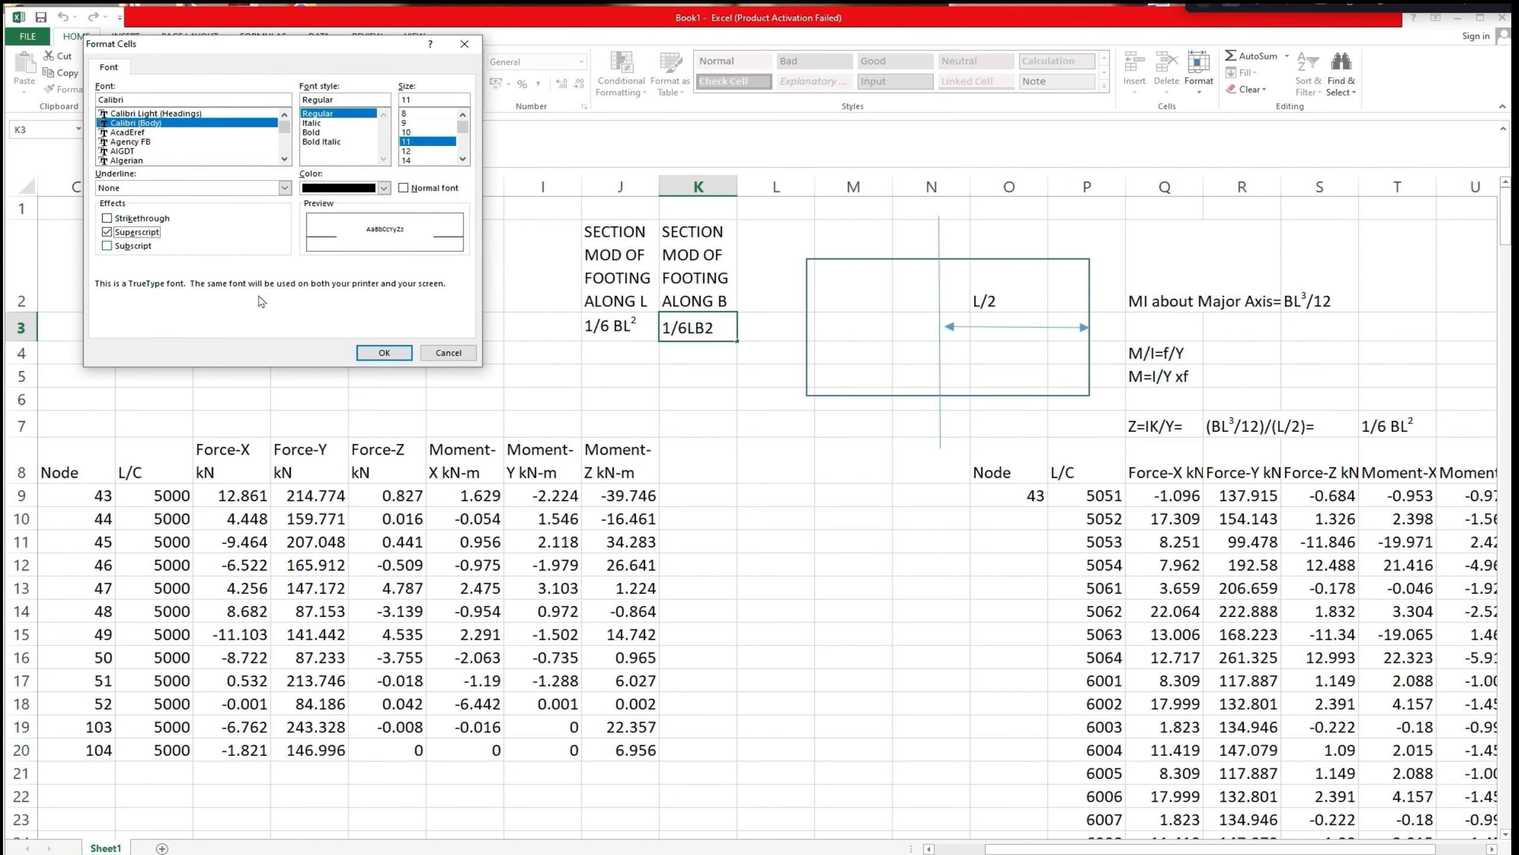
pyautogui.click(384, 352)
pyautogui.click(760, 436)
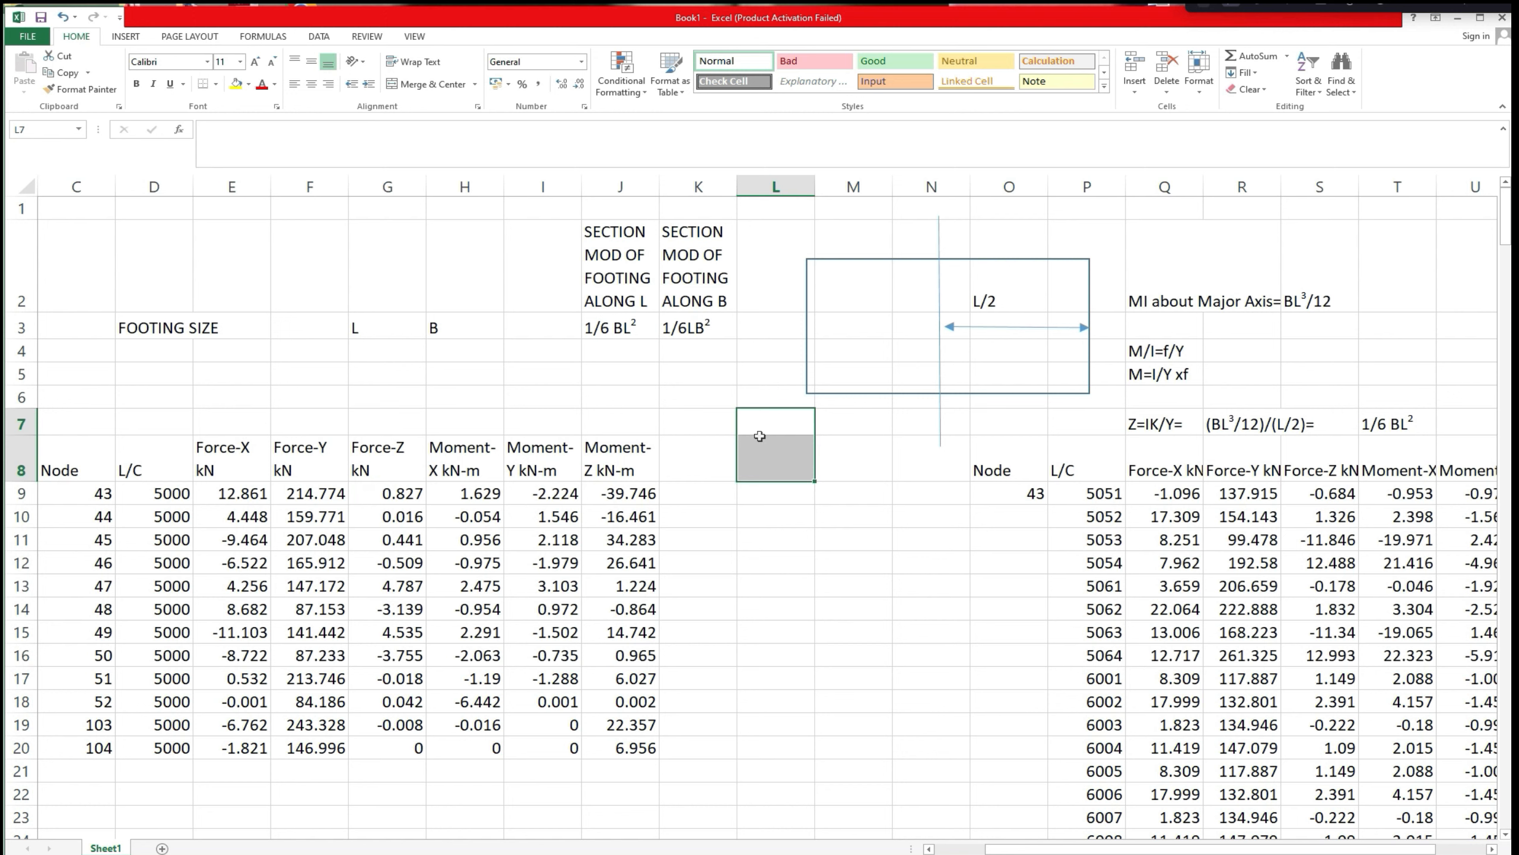
# Switch to STAAD.Pro, examine the support node layout in the whole structure view, and return to Excel.
pyautogui.hotkey('alt', 'Tab')
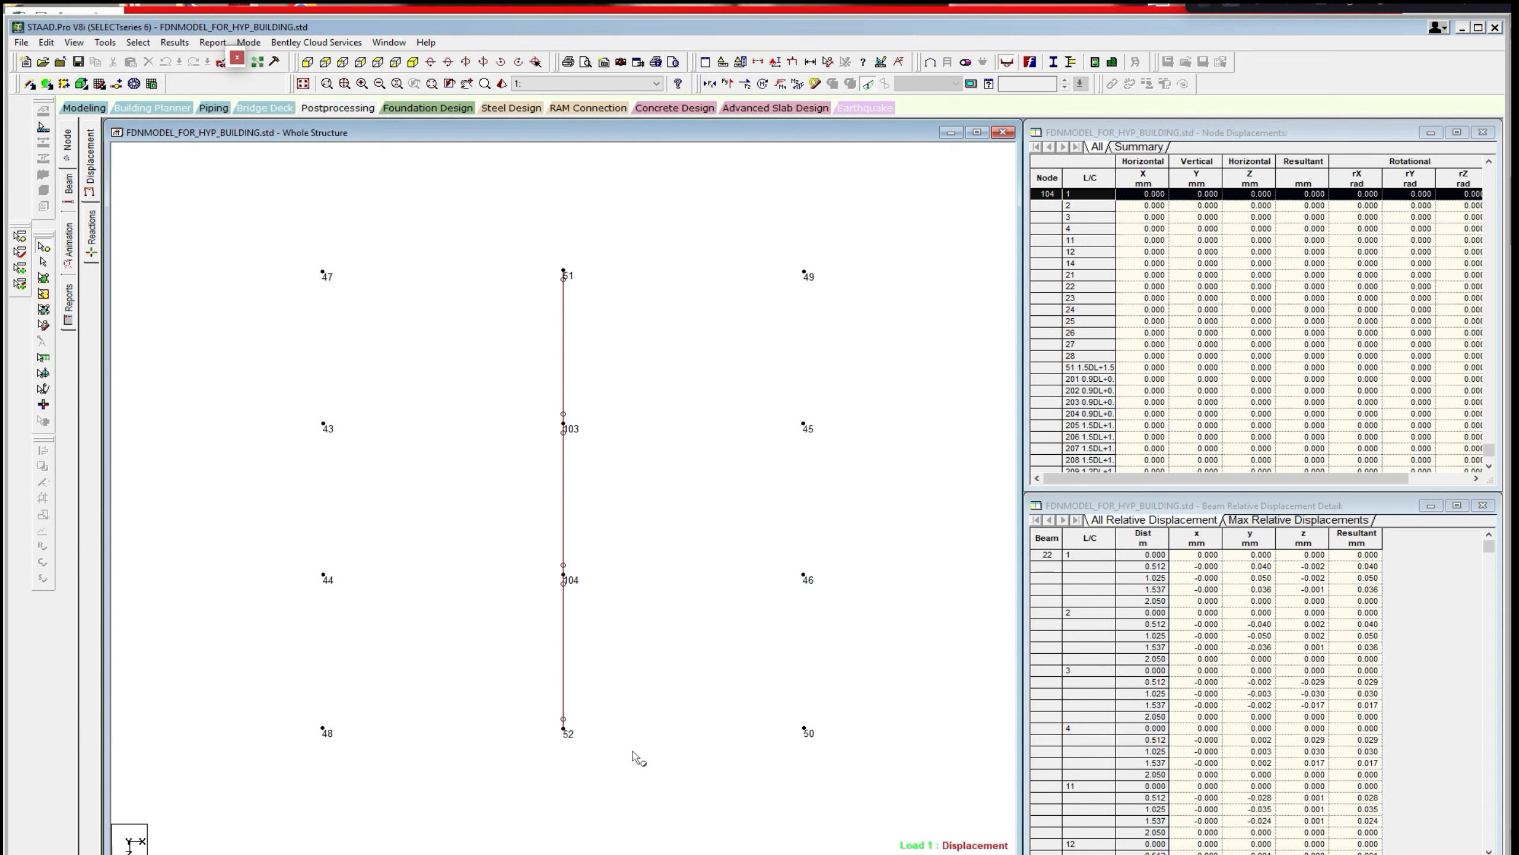
pyautogui.scroll(2, 617, 749)
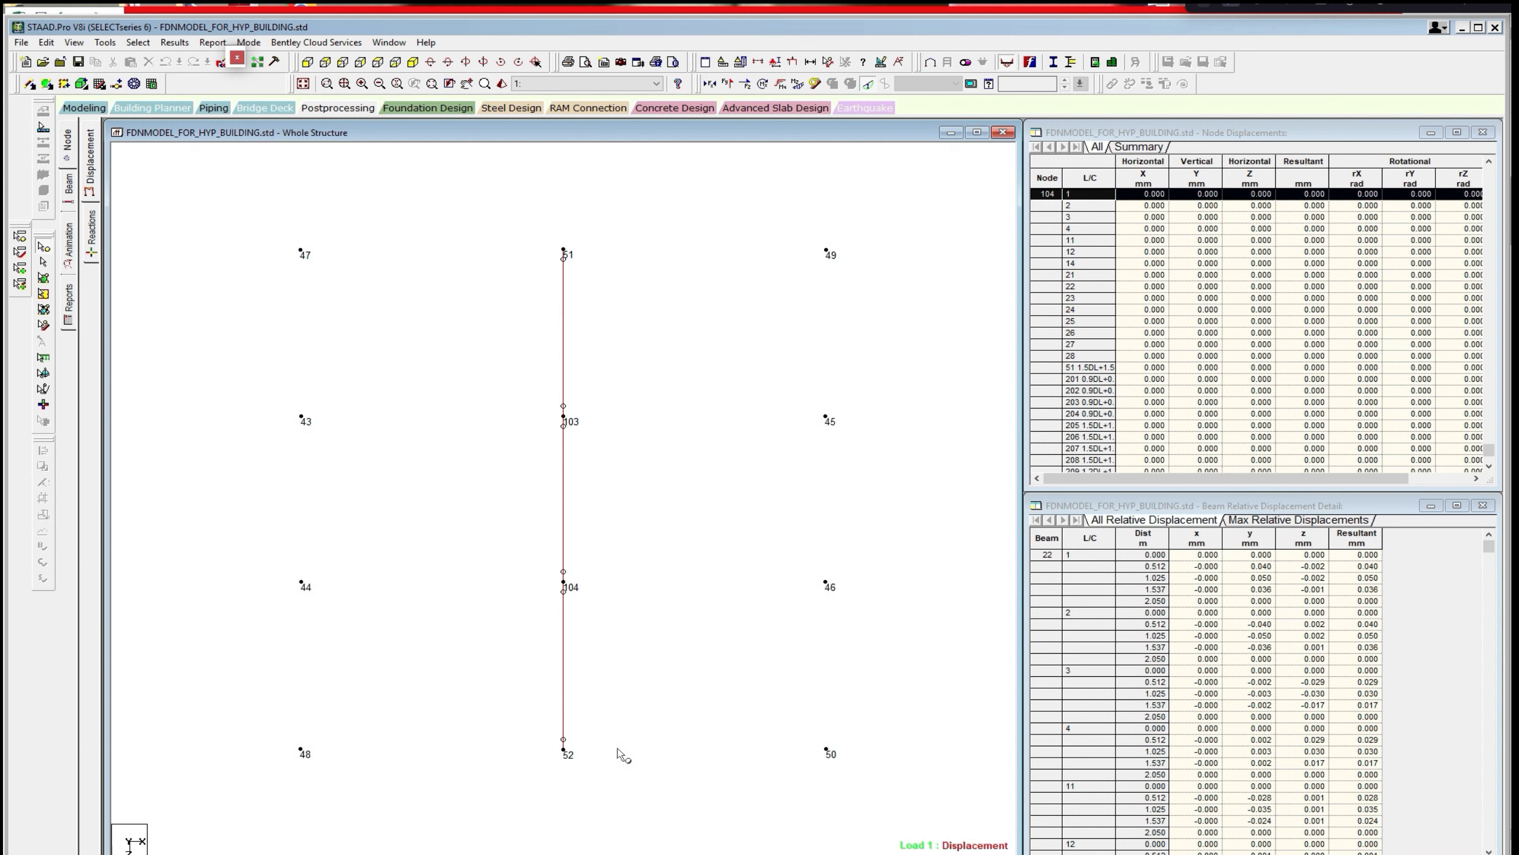
pyautogui.scroll(-1, 617, 749)
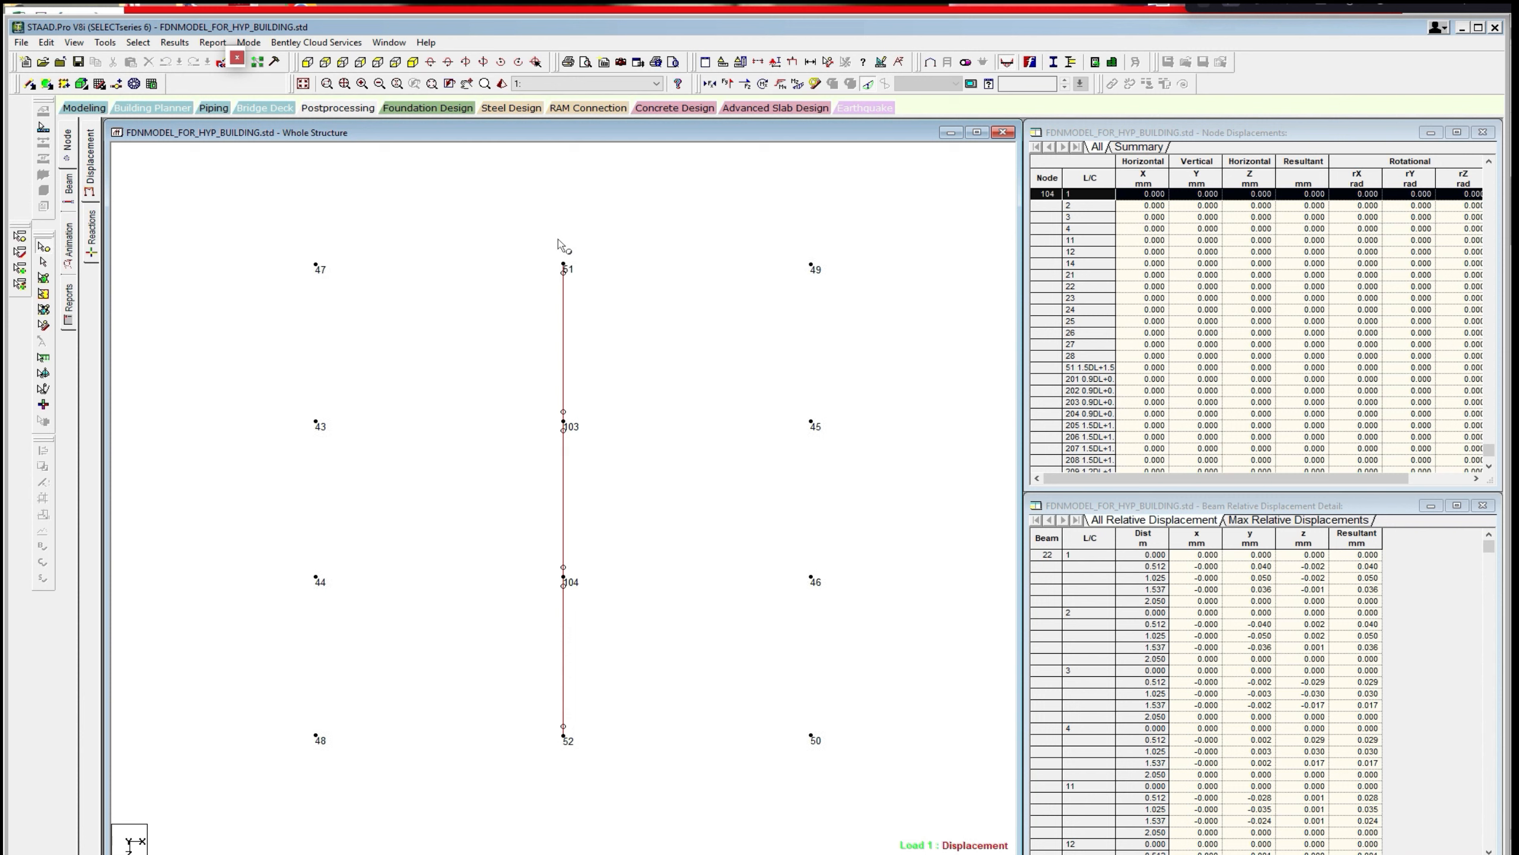
pyautogui.click(1462, 30)
# Move node 52's reaction row from C18:J18 to row 27, starting in C27, below the footing table.
pyautogui.scroll(-1, 498, 496)
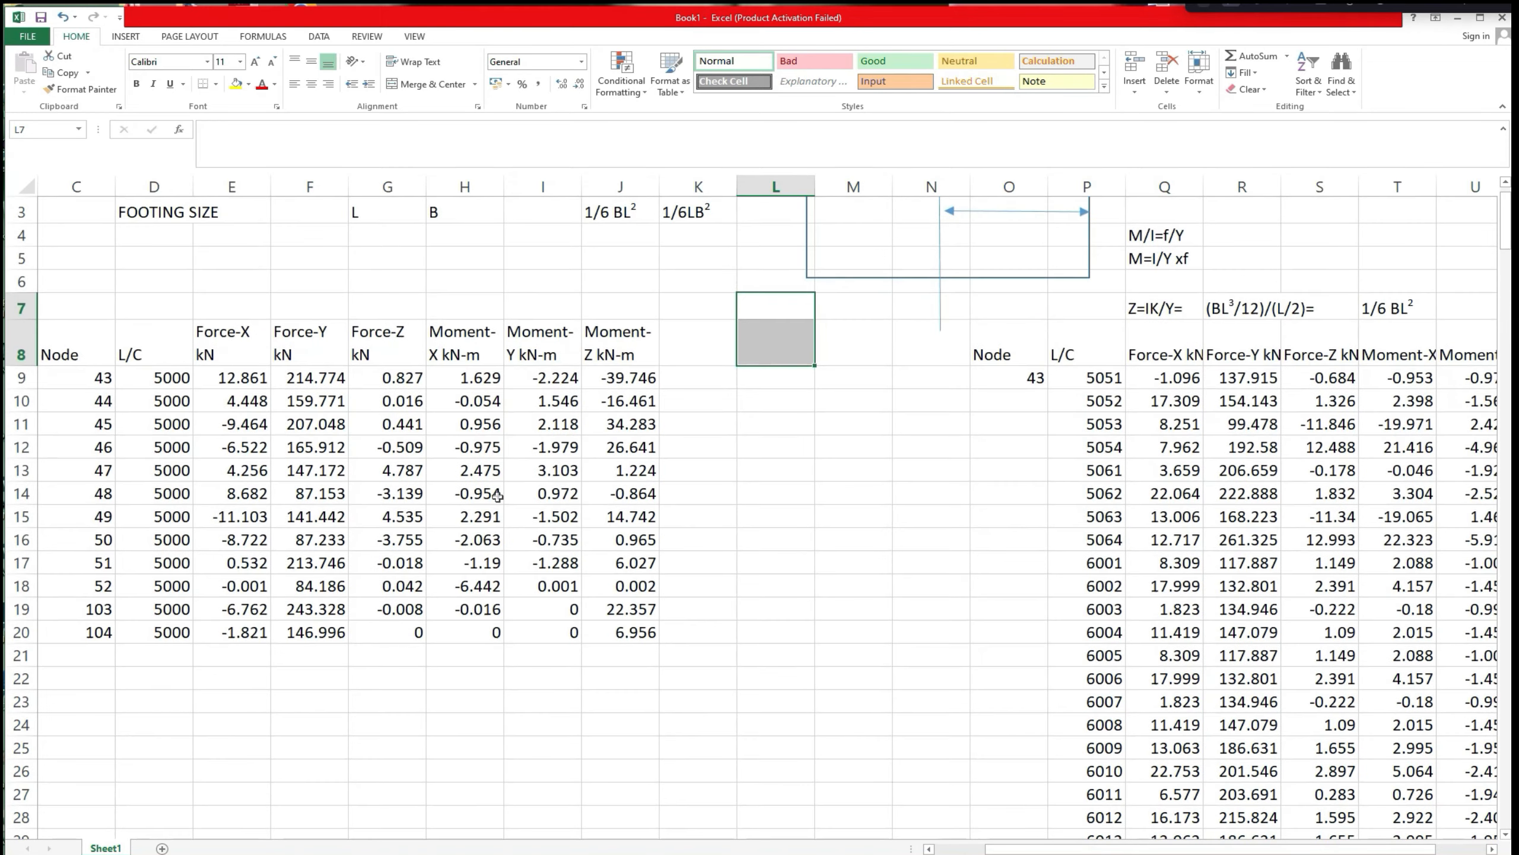
pyautogui.moveTo(66, 585); pyautogui.dragTo(657, 586)
pyautogui.rightClick(638, 585)
pyautogui.click(649, 592)
pyautogui.scroll(-3, 120, 718)
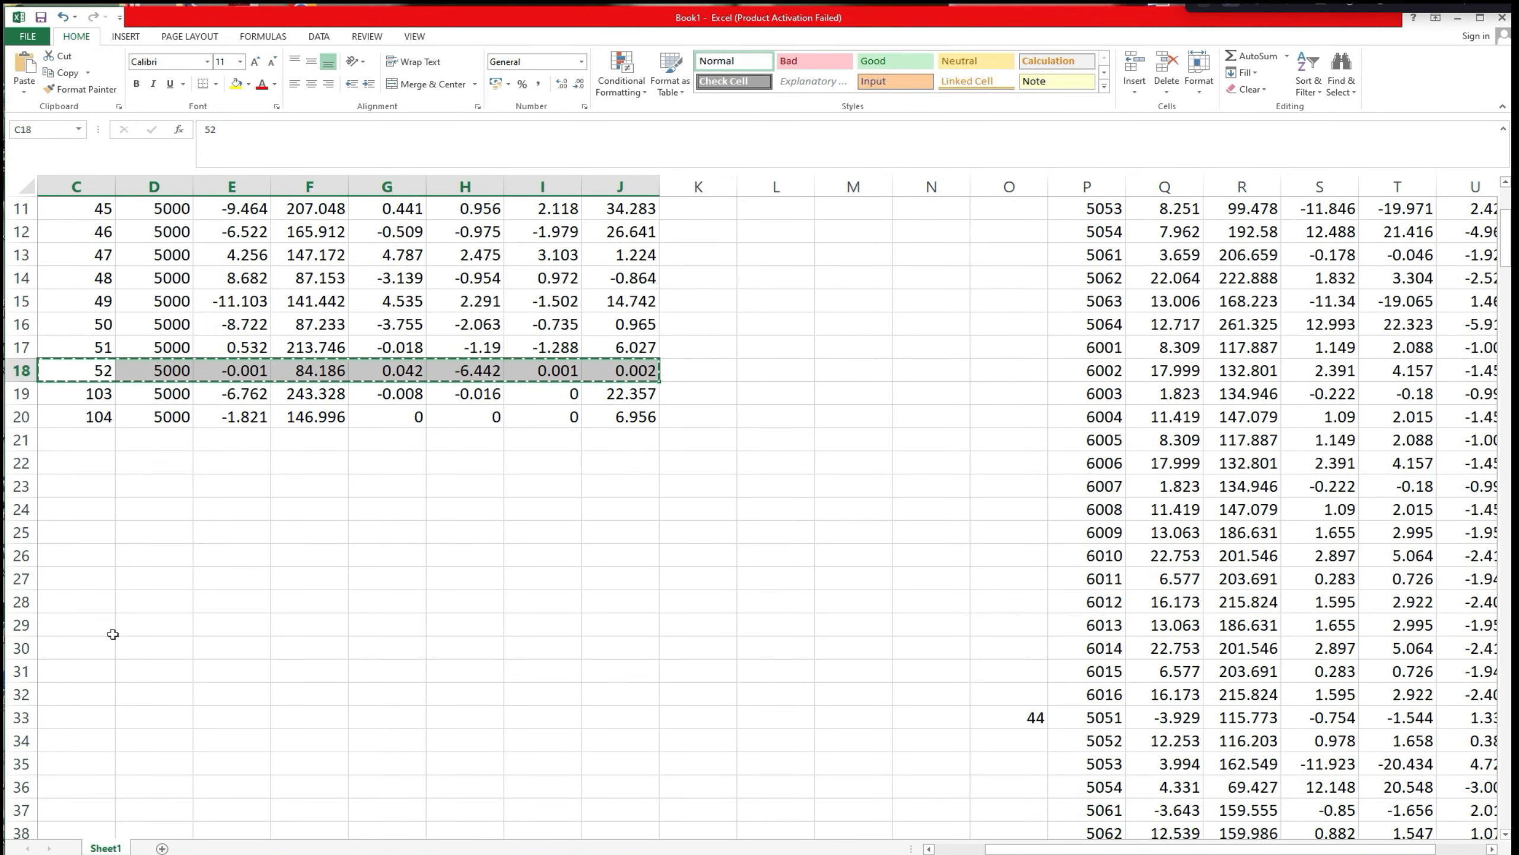
pyautogui.click(95, 578)
pyautogui.rightClick(95, 578)
pyautogui.click(128, 645)
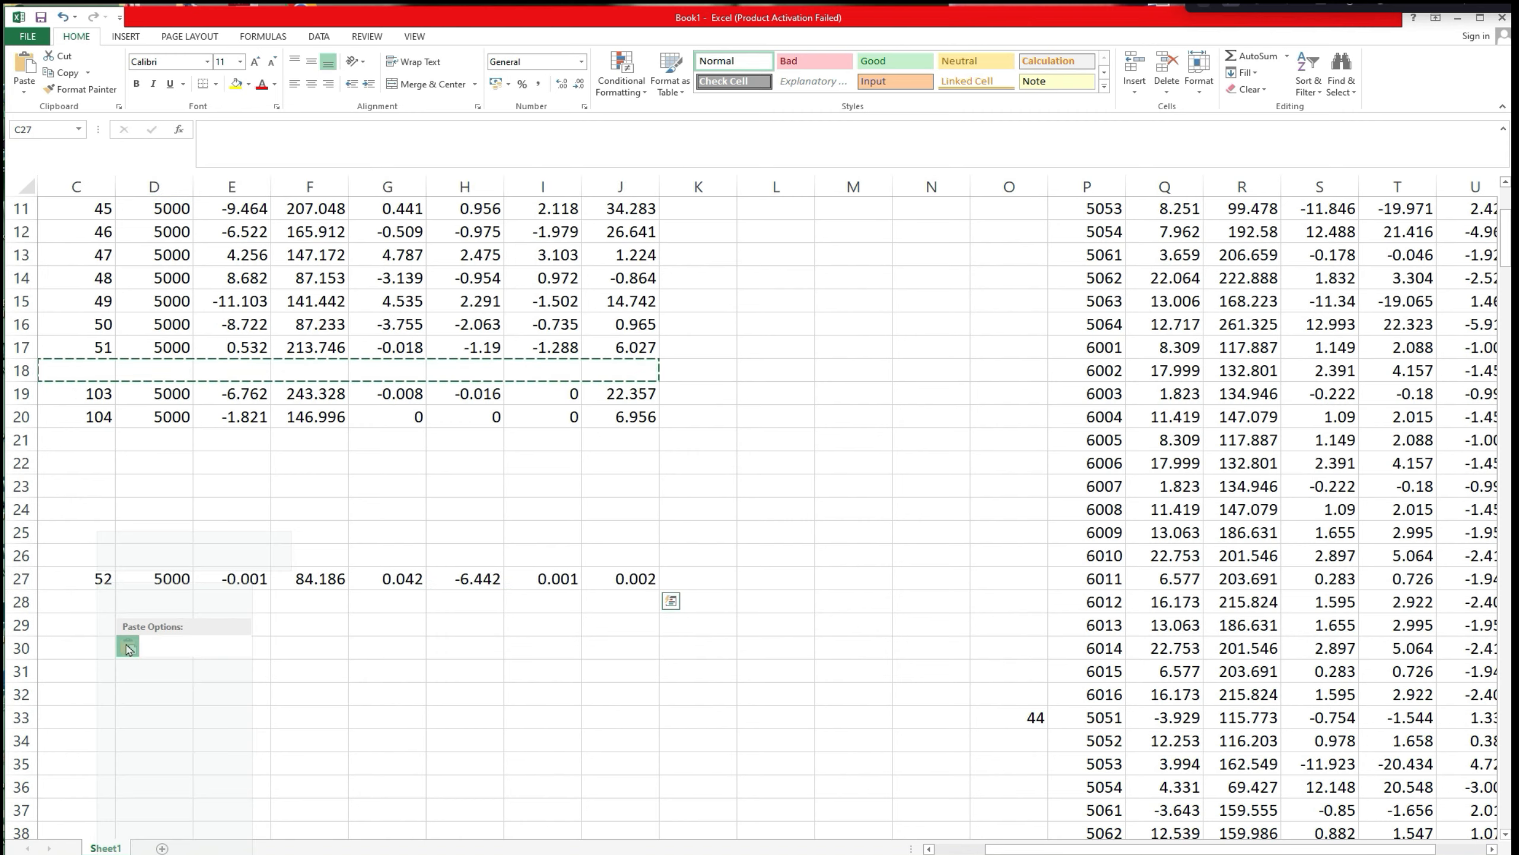
# Shift the workbook window sideways and widen it so the load case table is visible through column V.
pyautogui.scroll(-3, 433, 662)
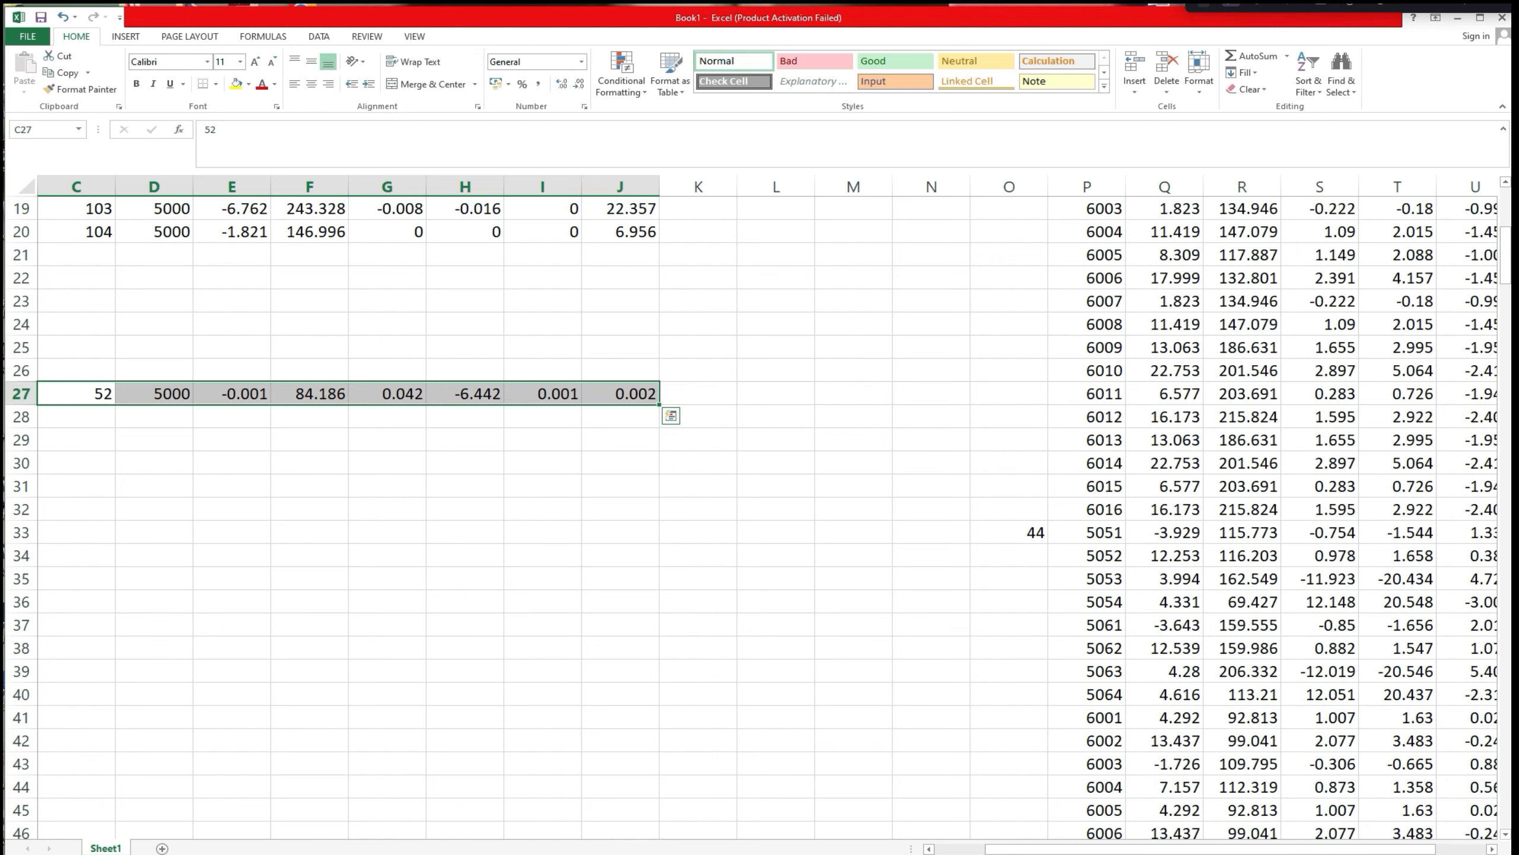
pyautogui.moveTo(1514, 383); pyautogui.dragTo(1517, 383)
pyautogui.moveTo(949, 26); pyautogui.dragTo(399, 27)
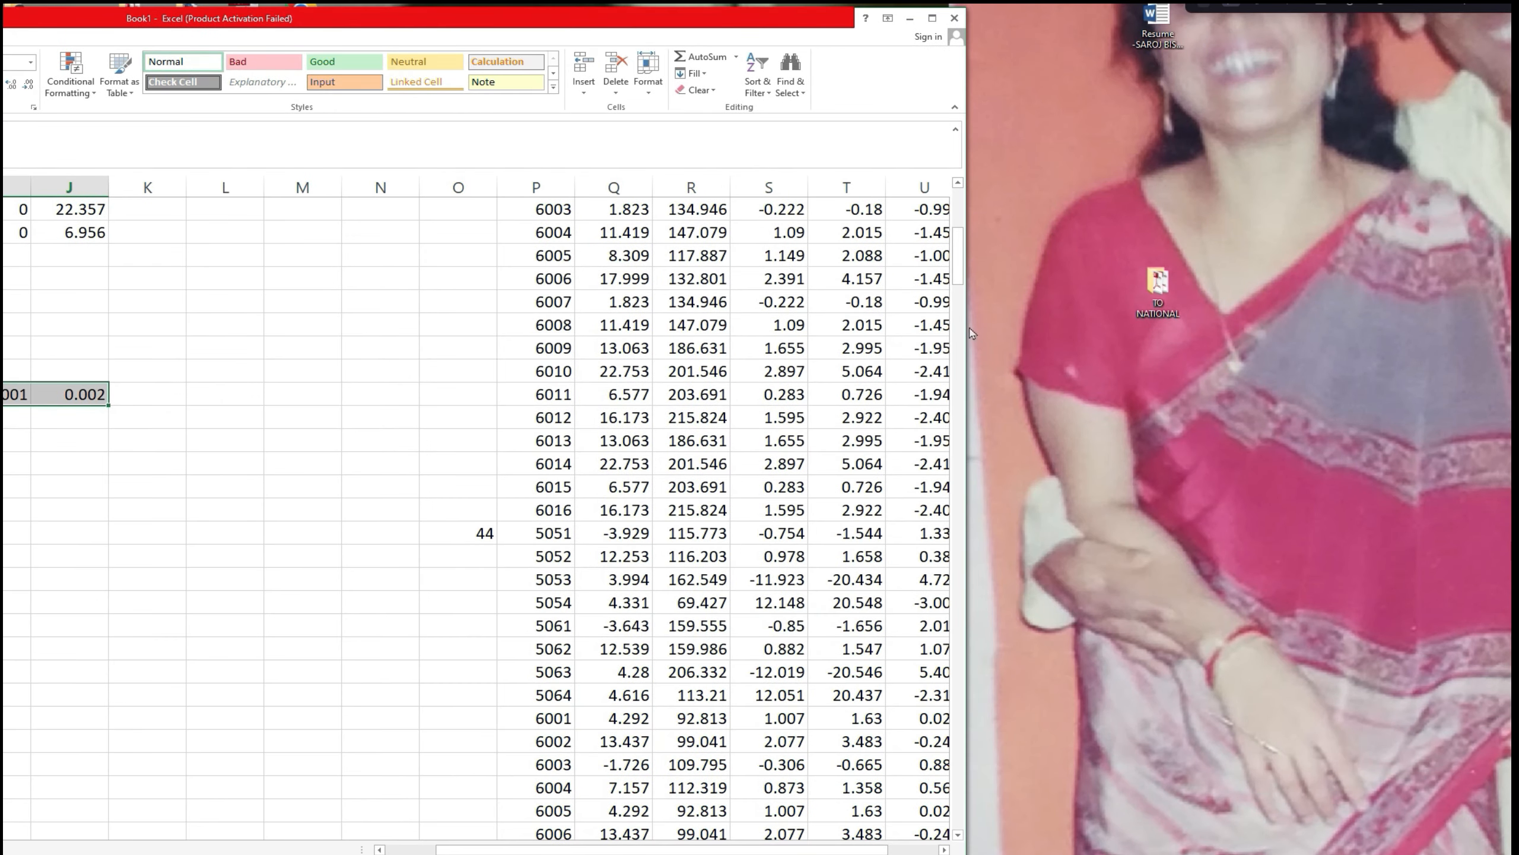
pyautogui.moveTo(972, 334); pyautogui.dragTo(1292, 680)
# Move node 52's load case block, 5051 to 6016 in columns O to V, below the end of node 104's block.
pyautogui.scroll(-7, 1065, 357)
pyautogui.scroll(-4, 1036, 359)
pyautogui.scroll(-3, 862, 560)
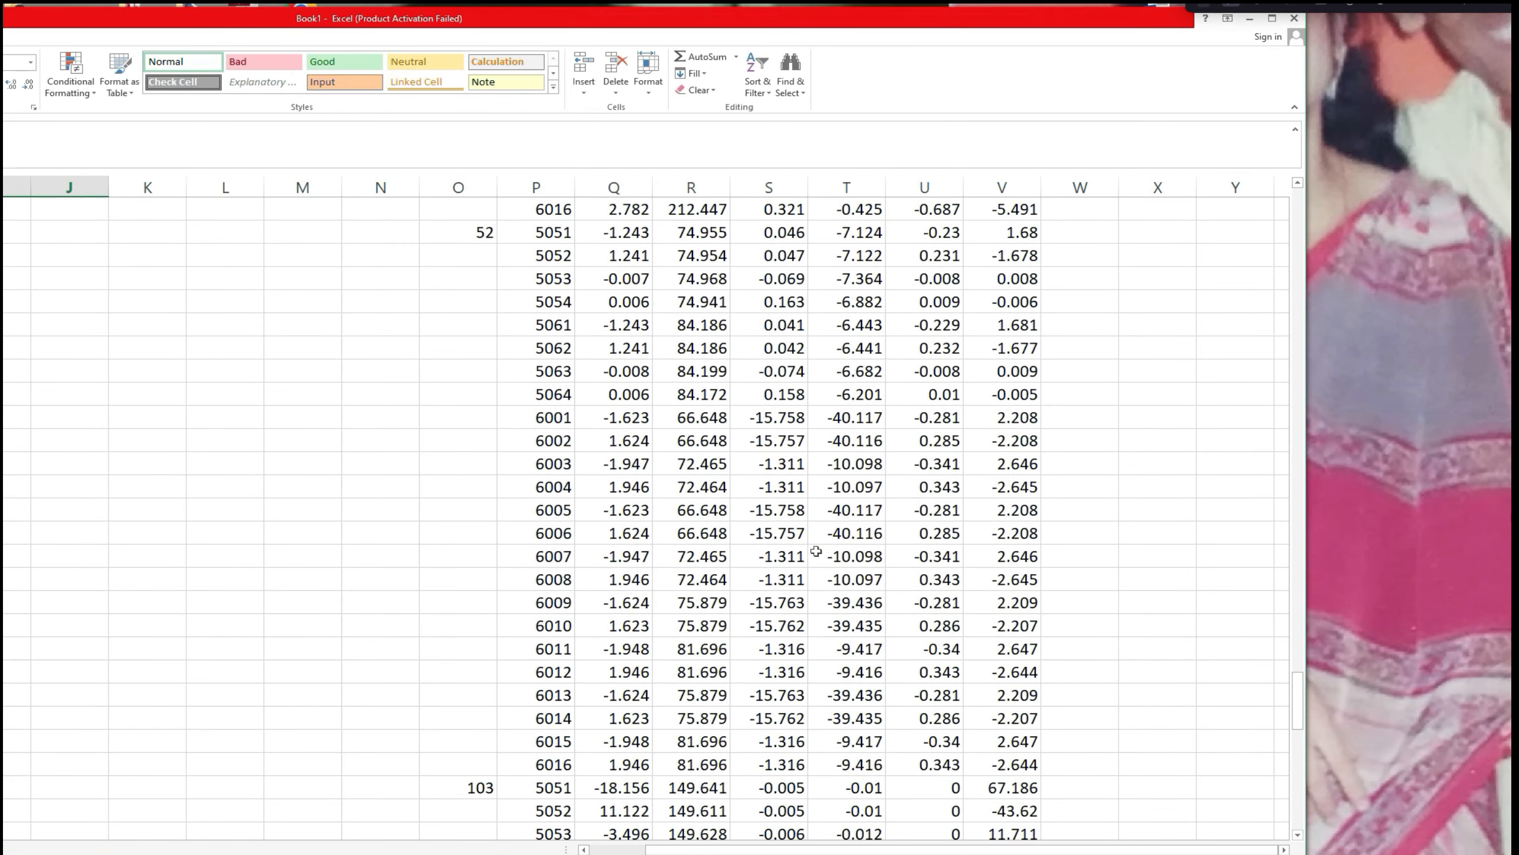
pyautogui.scroll(1, 817, 552)
pyautogui.moveTo(476, 286); pyautogui.dragTo(991, 808)
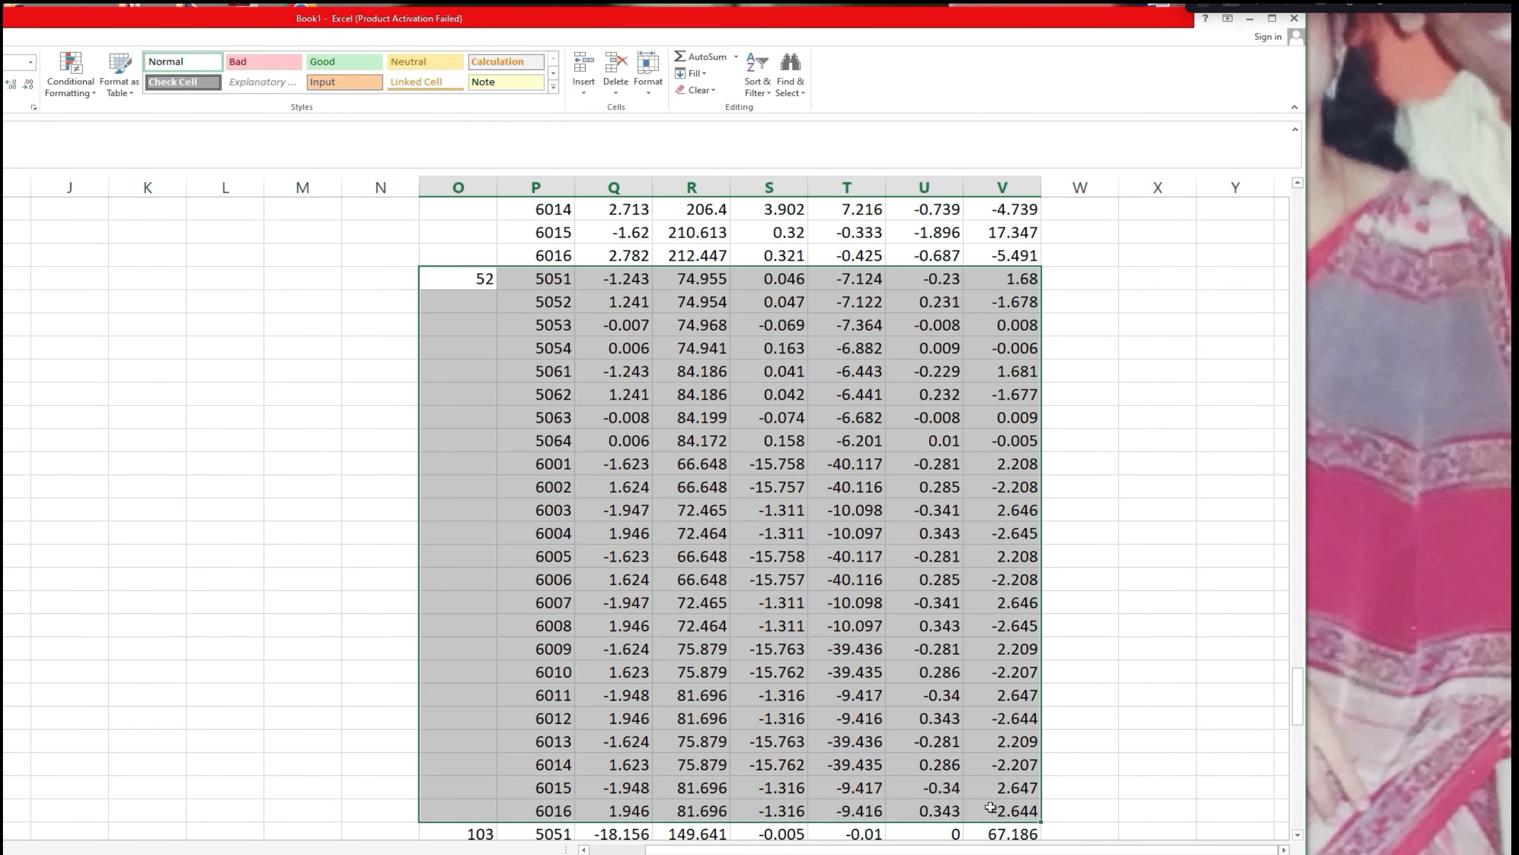
pyautogui.rightClick(445, 287)
pyautogui.click(501, 309)
pyautogui.scroll(-2, 549, 354)
pyautogui.scroll(-17, 549, 353)
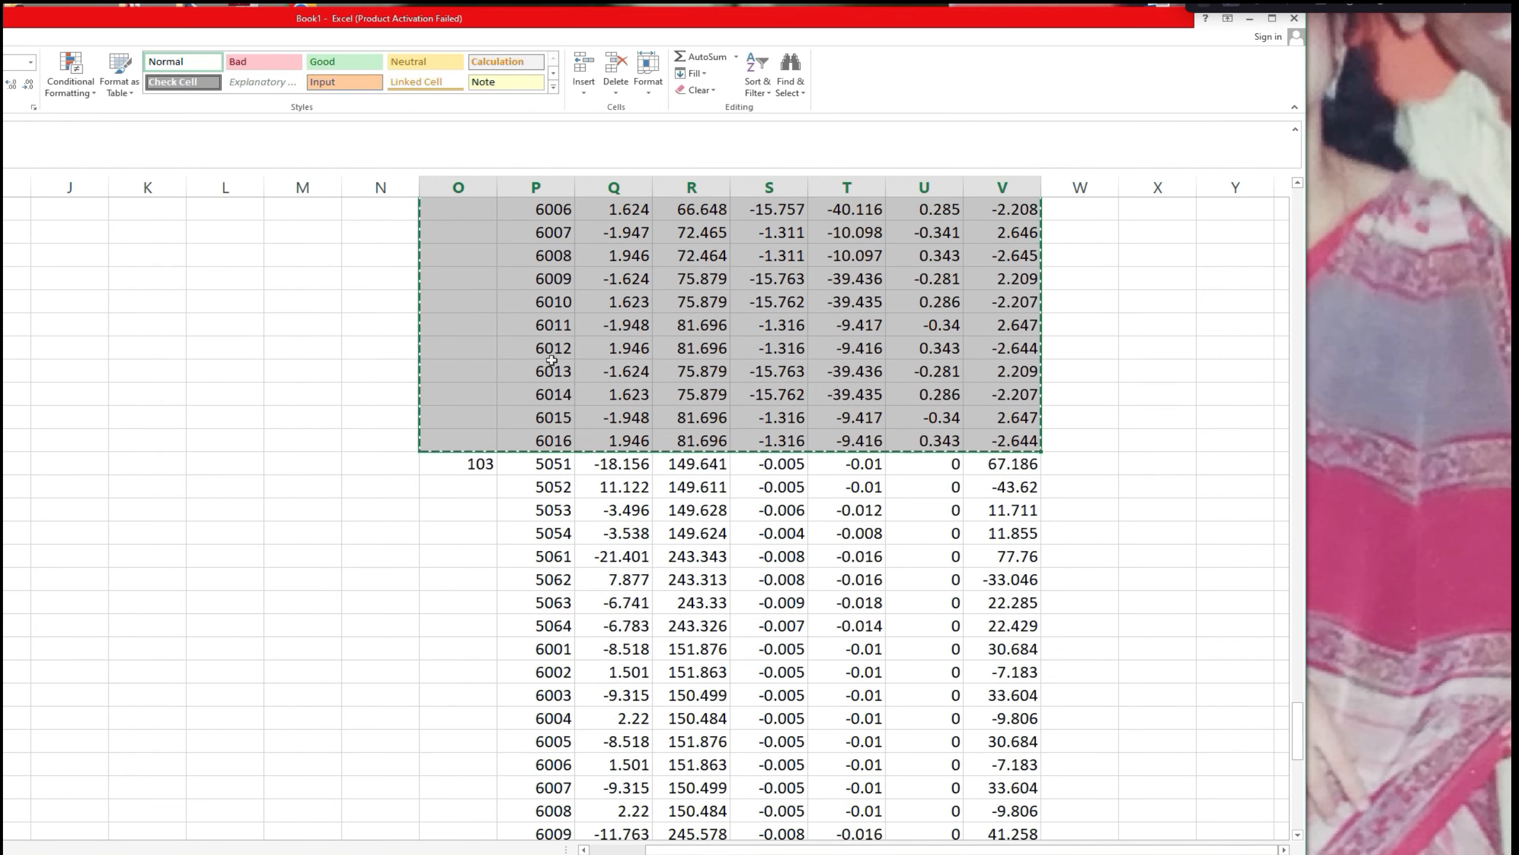
pyautogui.scroll(-6, 551, 357)
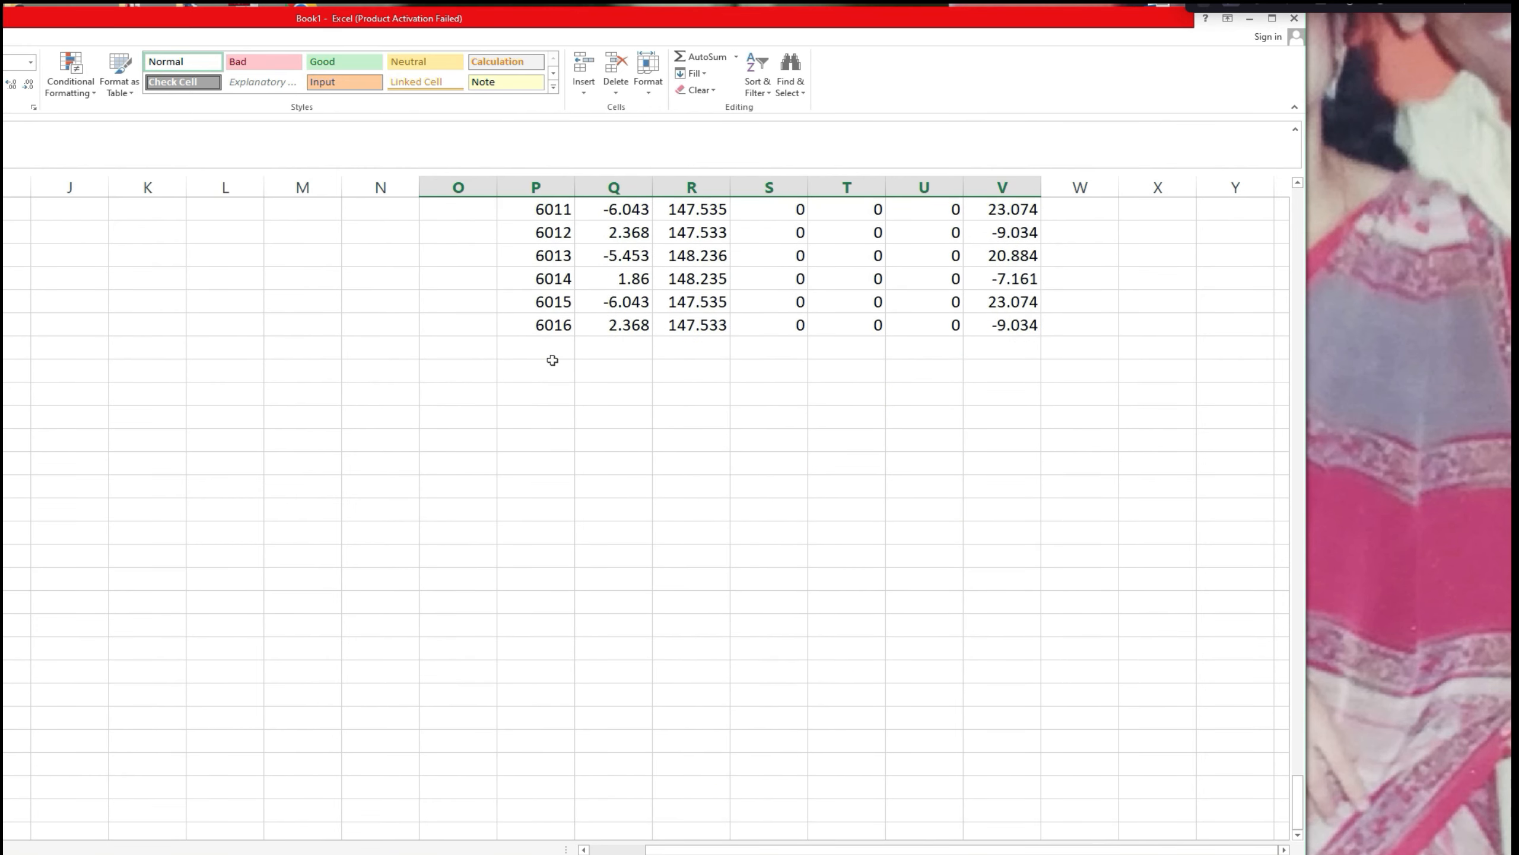
pyautogui.click(483, 373)
pyautogui.rightClick(483, 373)
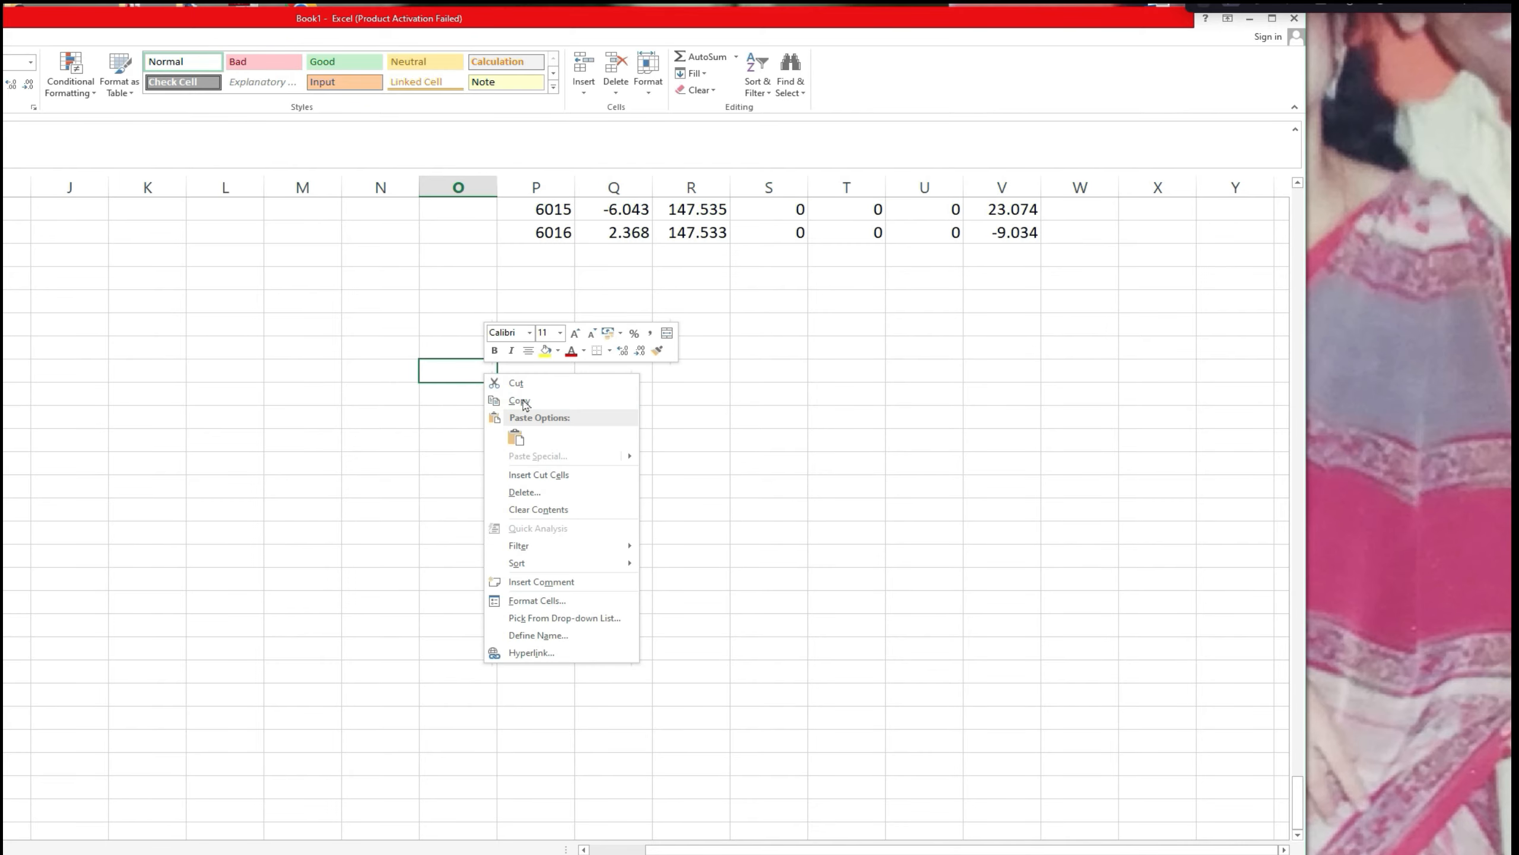
pyautogui.click(516, 436)
# Bring the workbook window back so column A is visible and delete rows 224 to 248 around the gap left by node 52's block.
pyautogui.scroll(4, 607, 415)
pyautogui.scroll(14, 647, 406)
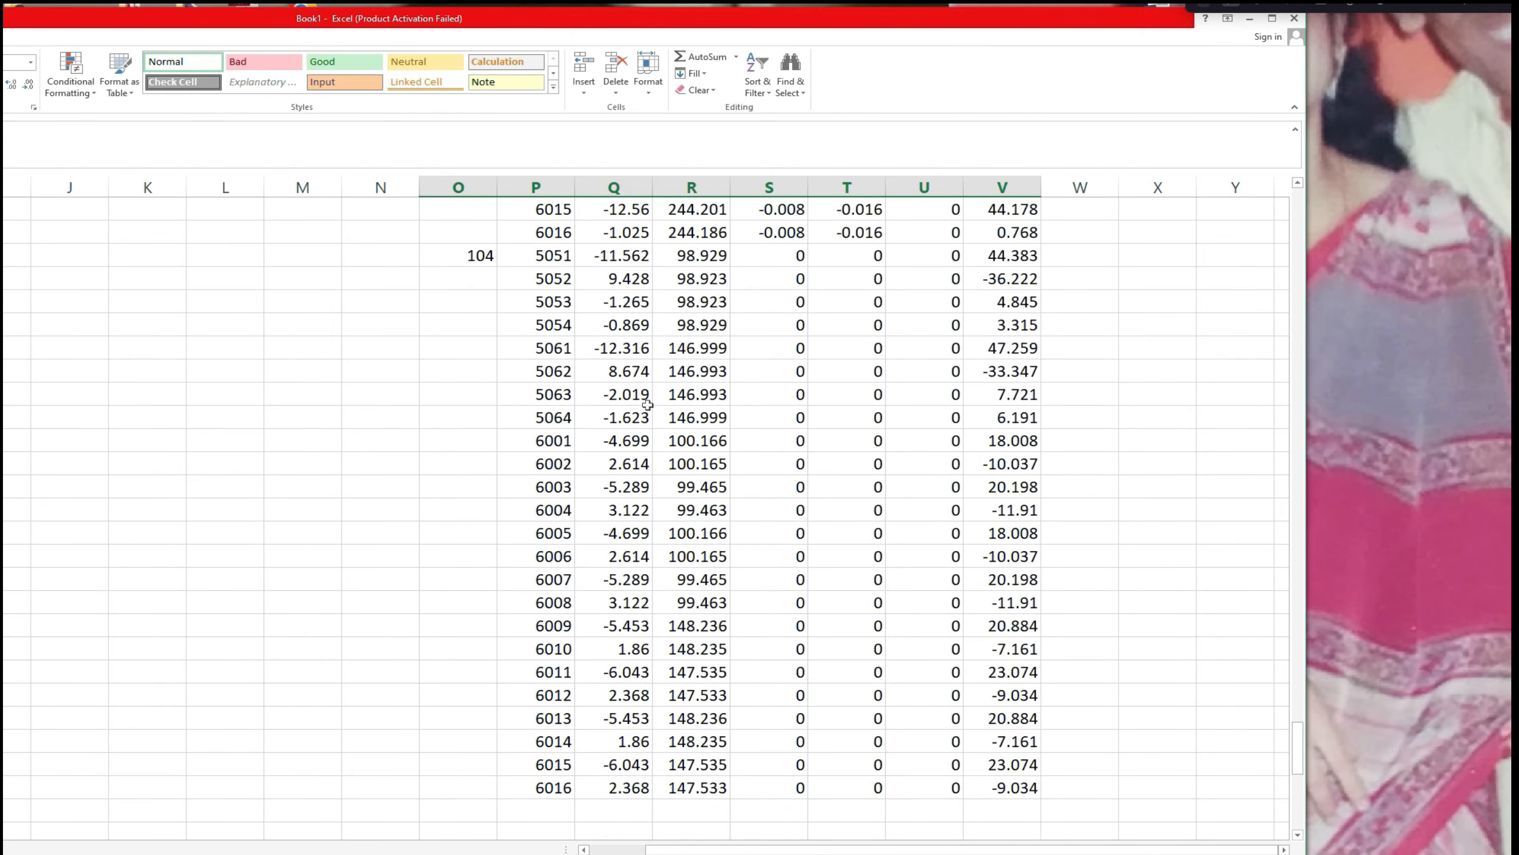
pyautogui.scroll(-12, 651, 403)
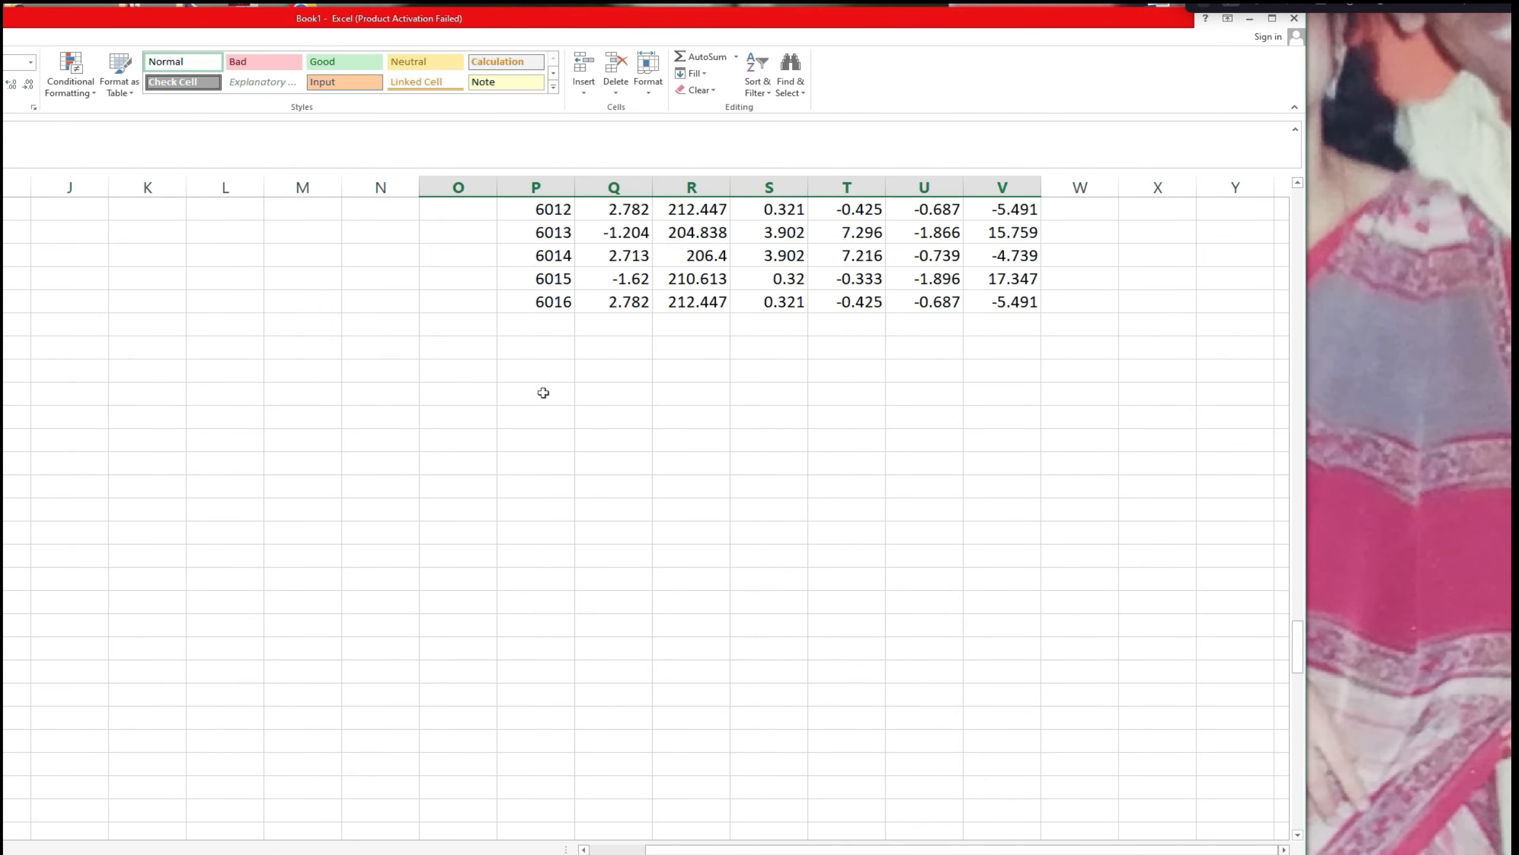
pyautogui.moveTo(15, 324); pyautogui.dragTo(509, 774)
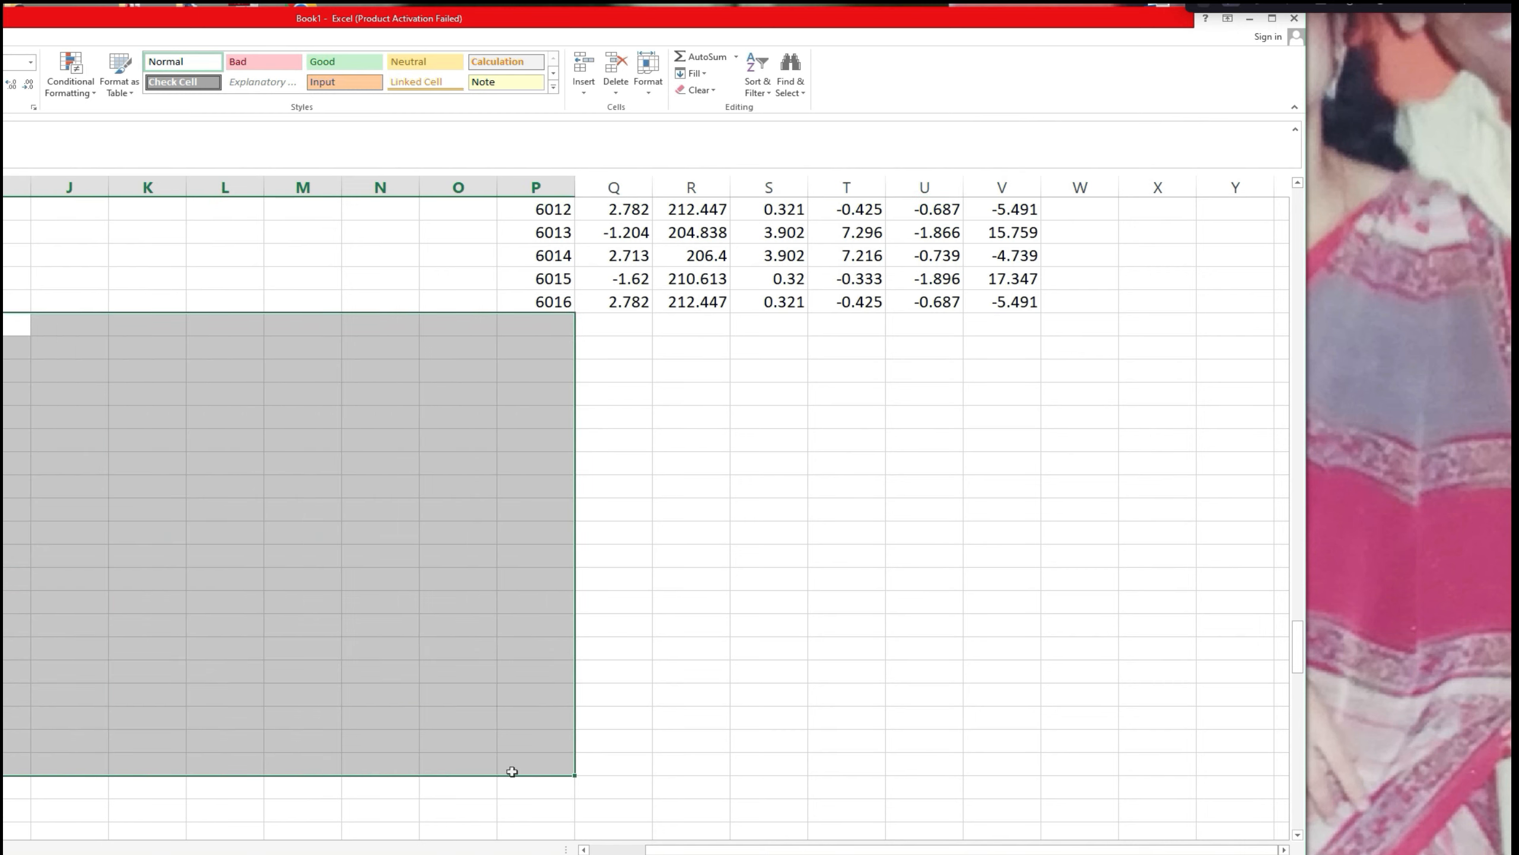
pyautogui.moveTo(850, 848); pyautogui.dragTo(780, 839)
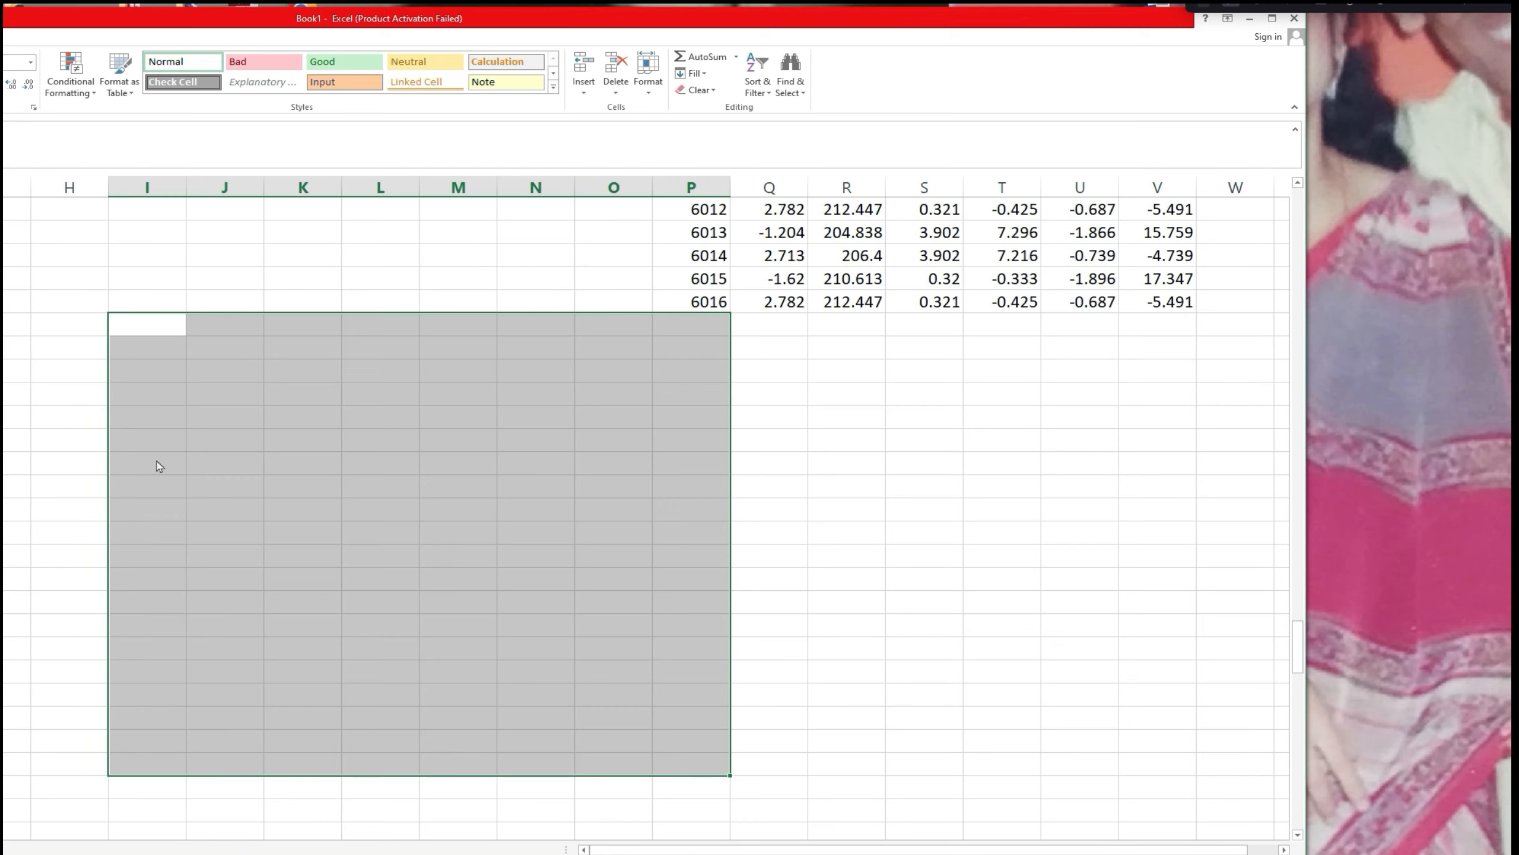
pyautogui.moveTo(162, 27); pyautogui.dragTo(406, 47)
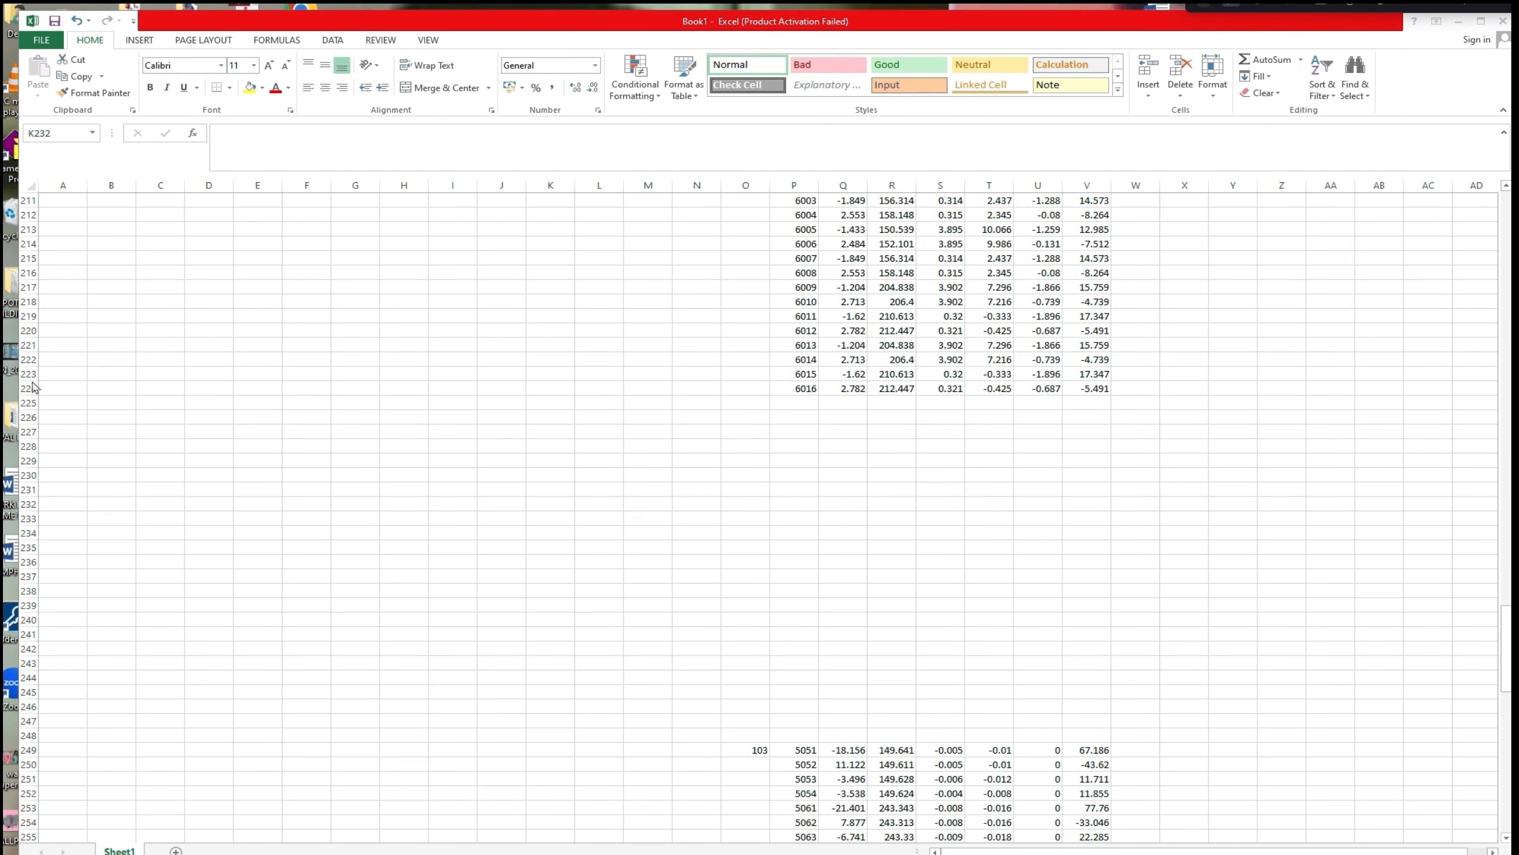
pyautogui.moveTo(28, 387); pyautogui.dragTo(91, 735)
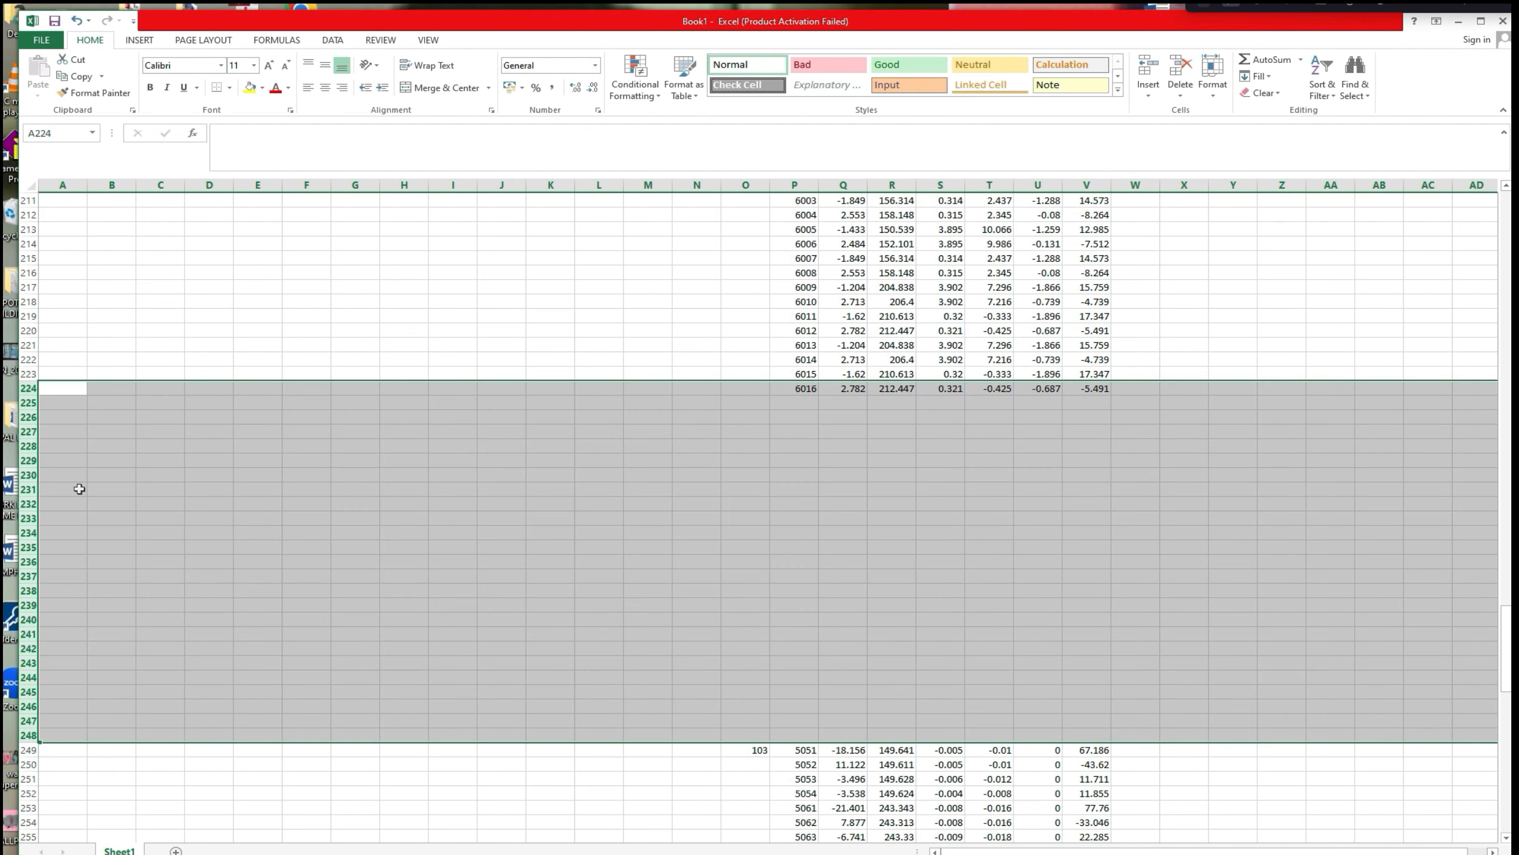
pyautogui.rightClick(30, 394)
pyautogui.click(69, 512)
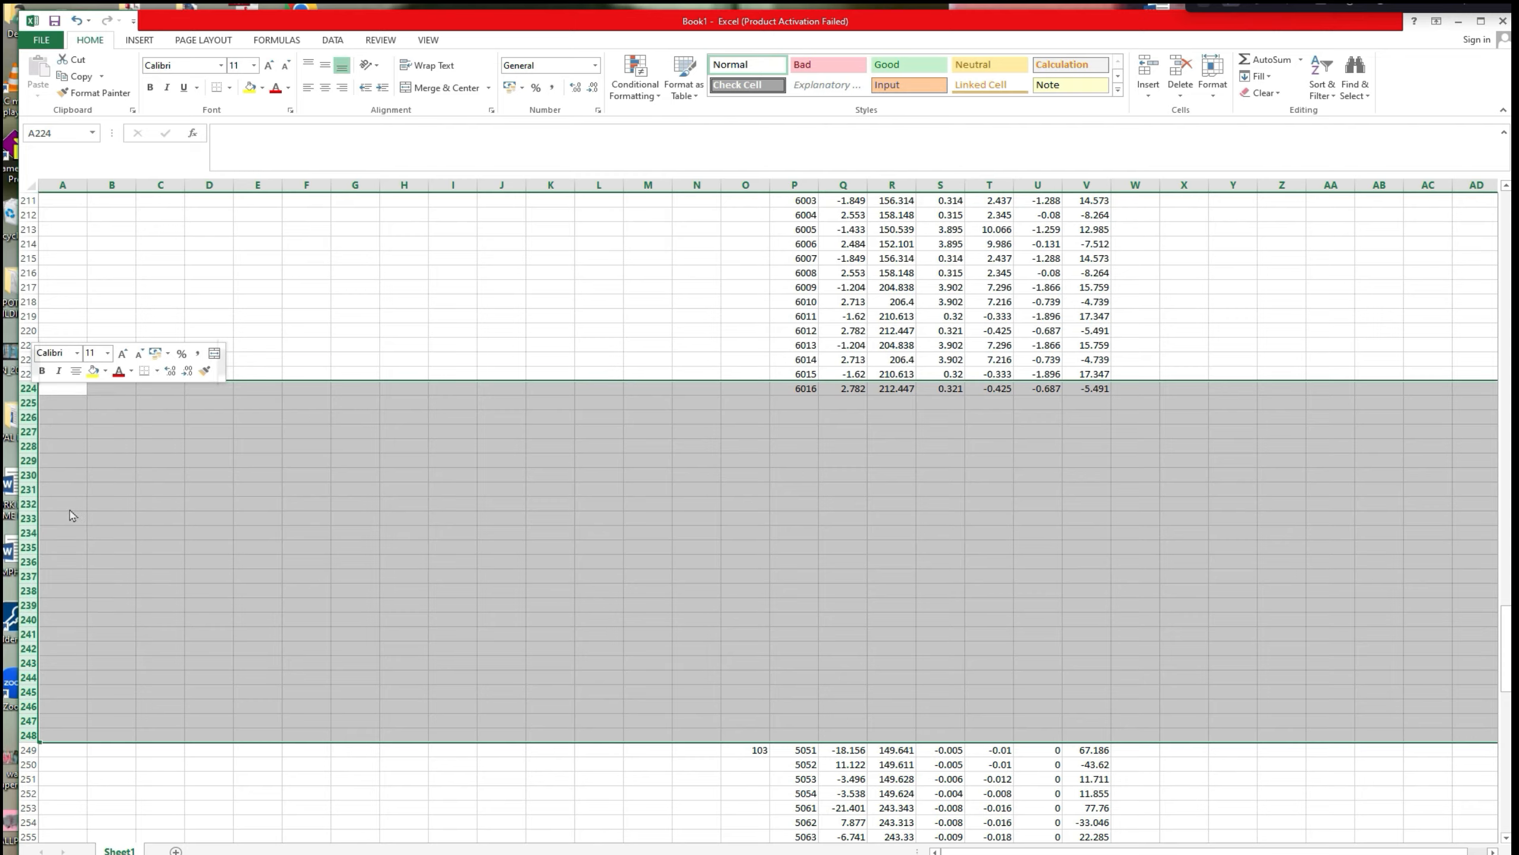
# Enter the footing size at the start of the sheet: L of 1 in G4 and B of 1 in H4.
pyautogui.click(571, 518)
pyautogui.scroll(2, 580, 497)
pyautogui.scroll(18, 582, 480)
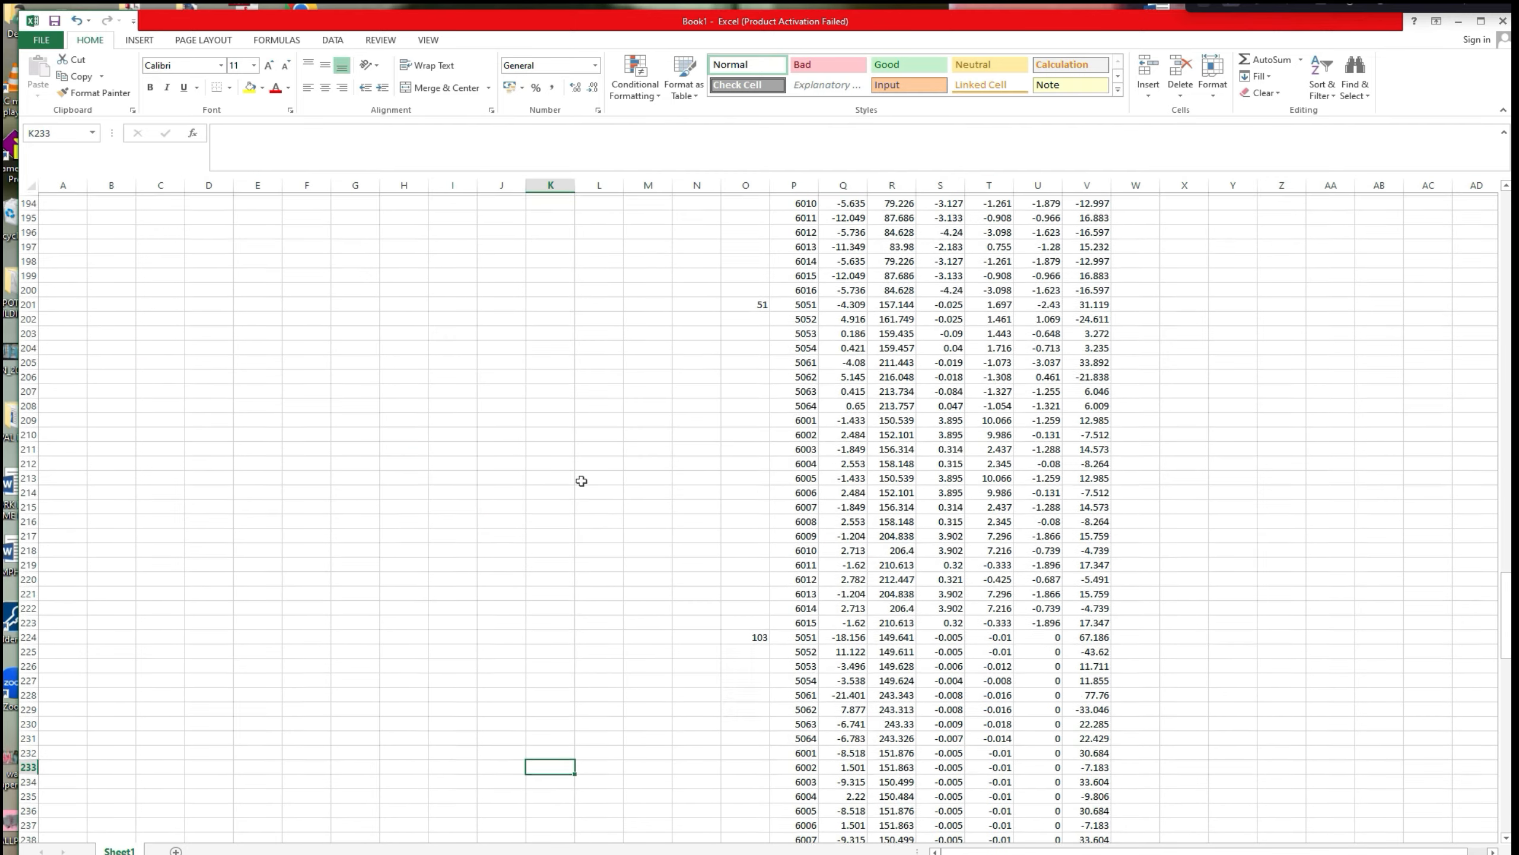
pyautogui.scroll(19, 581, 480)
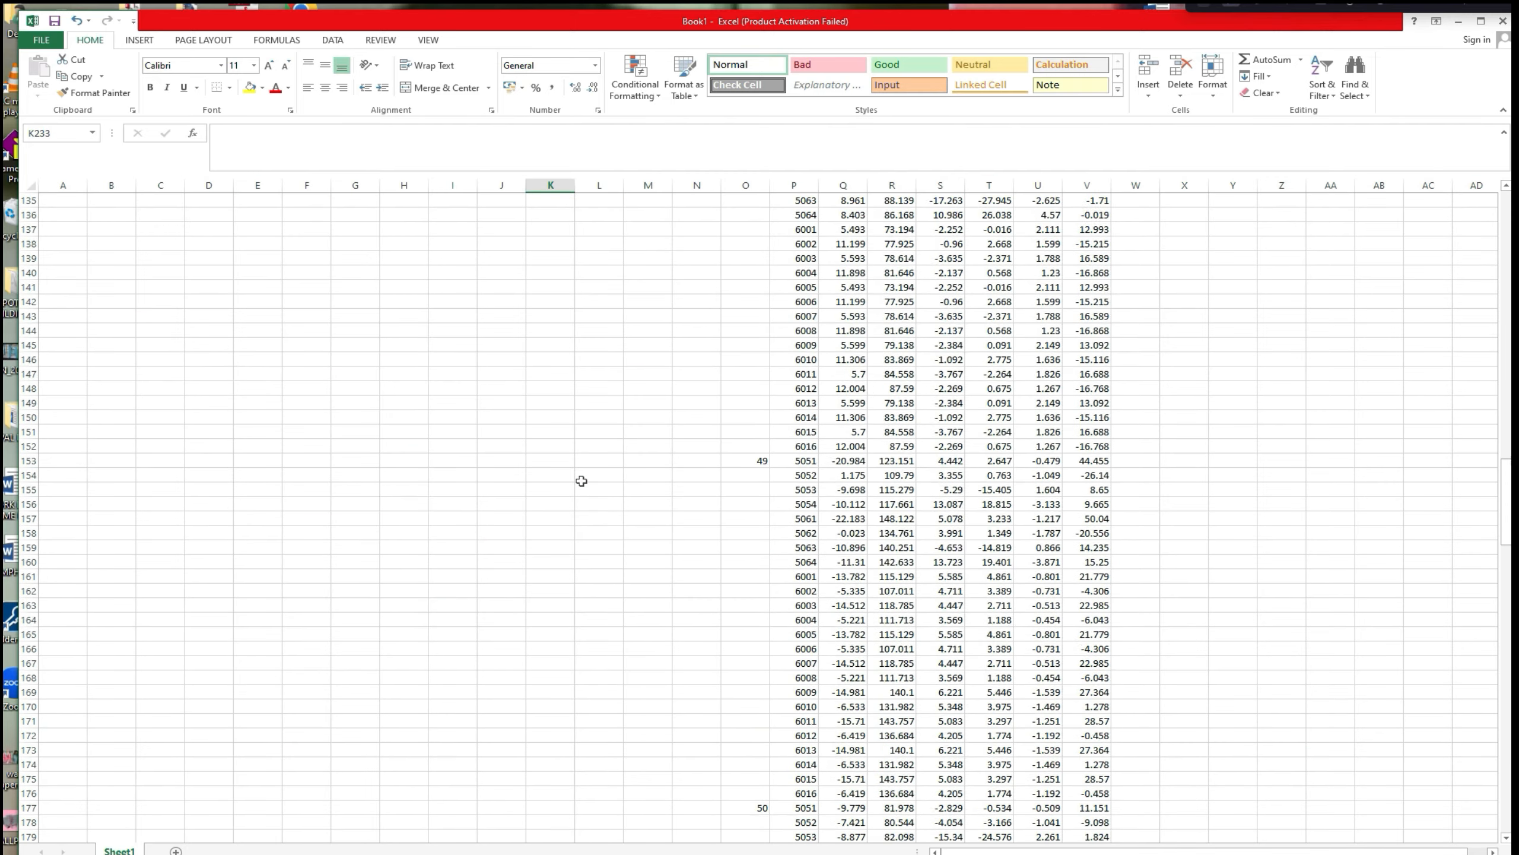
pyautogui.moveTo(1506, 407); pyautogui.dragTo(1506, 239)
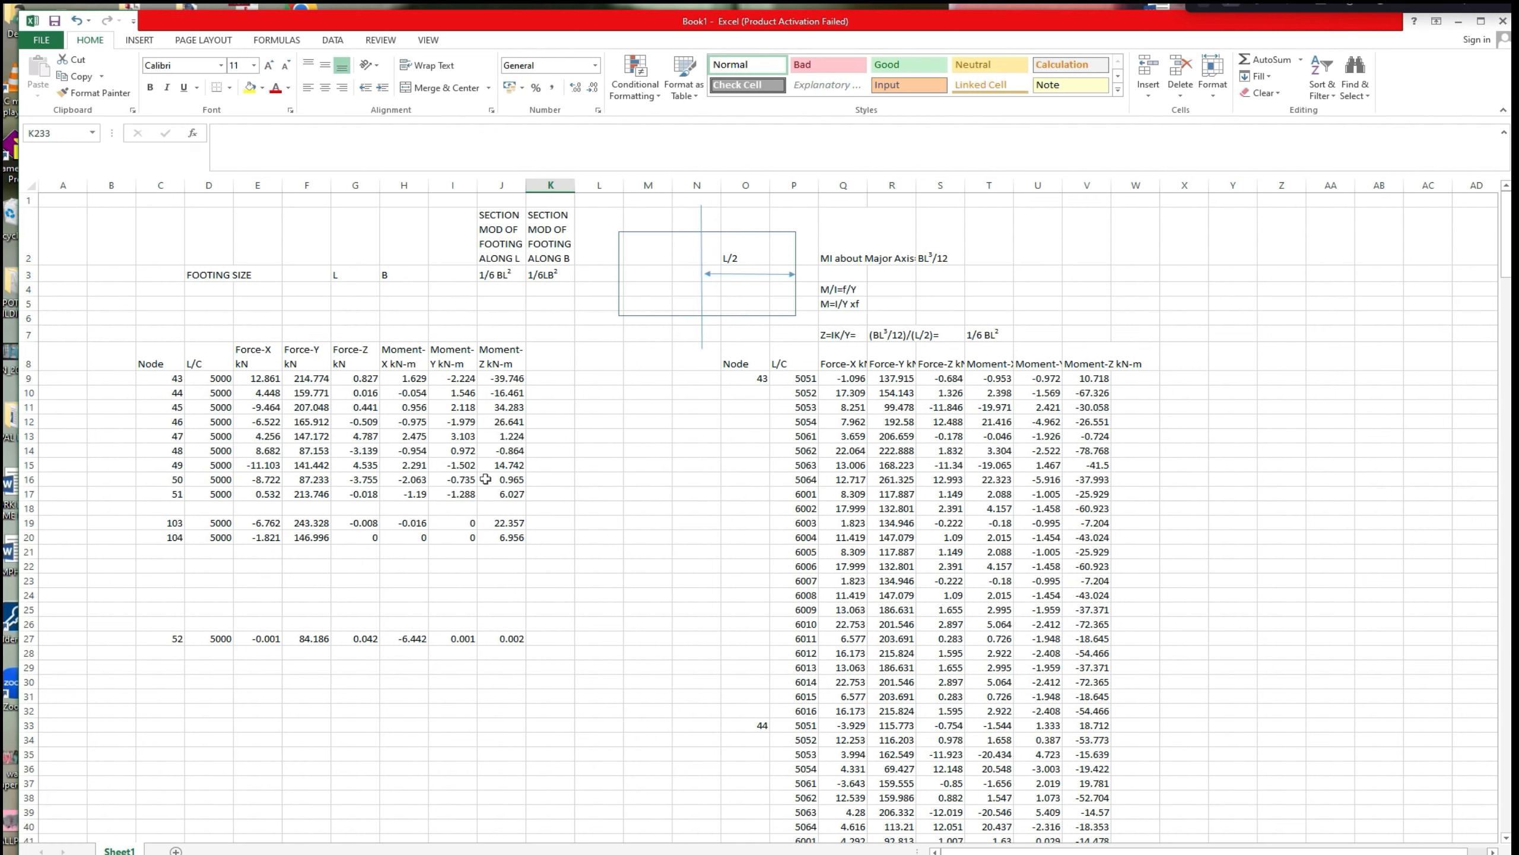
pyautogui.click(362, 292)
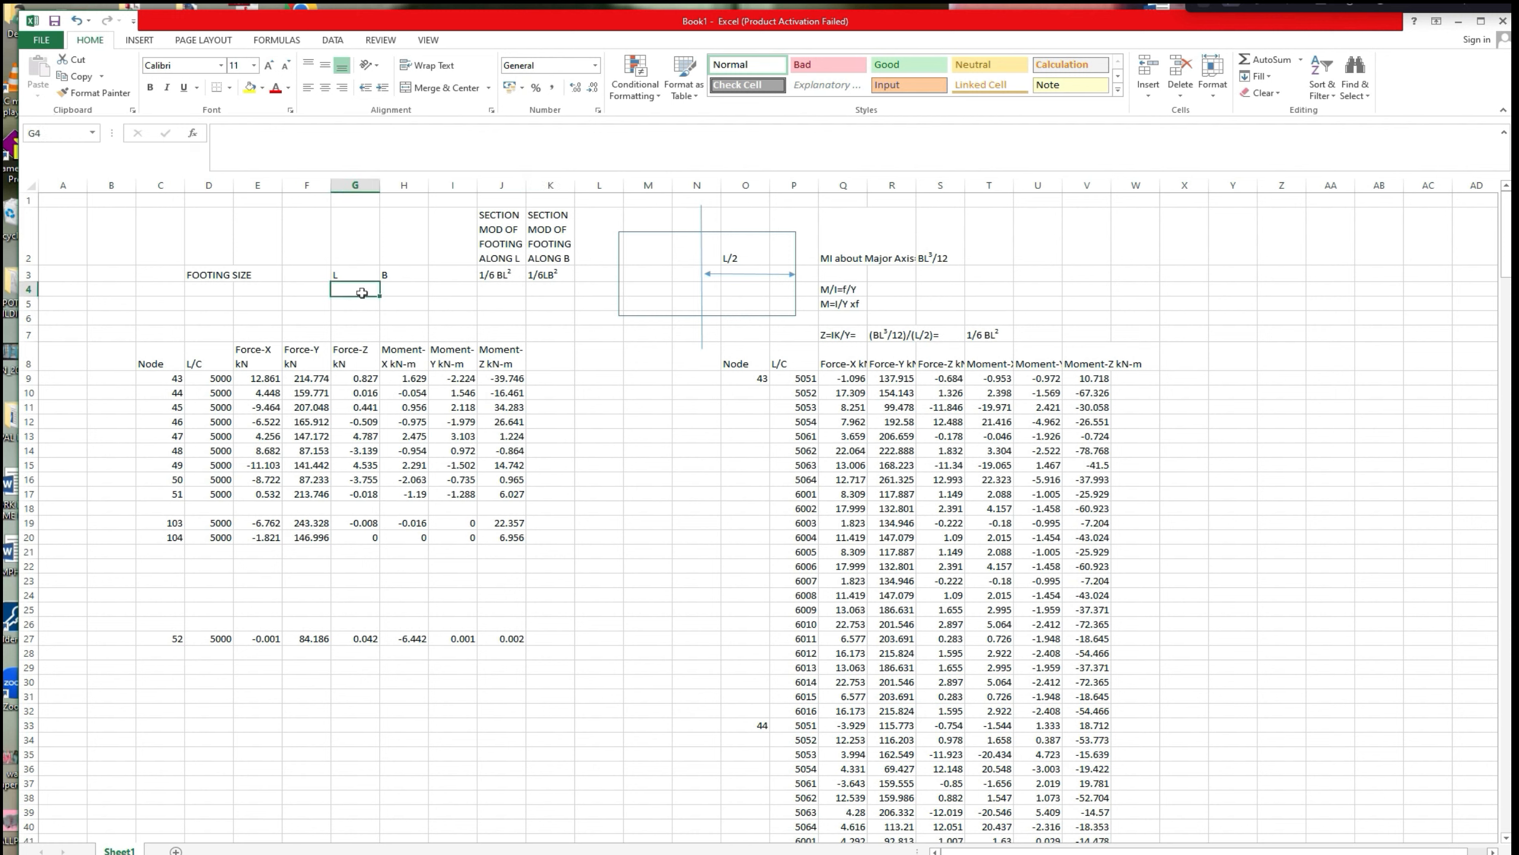
pyautogui.write('1')
pyautogui.press('Tab')
pyautogui.write('1')
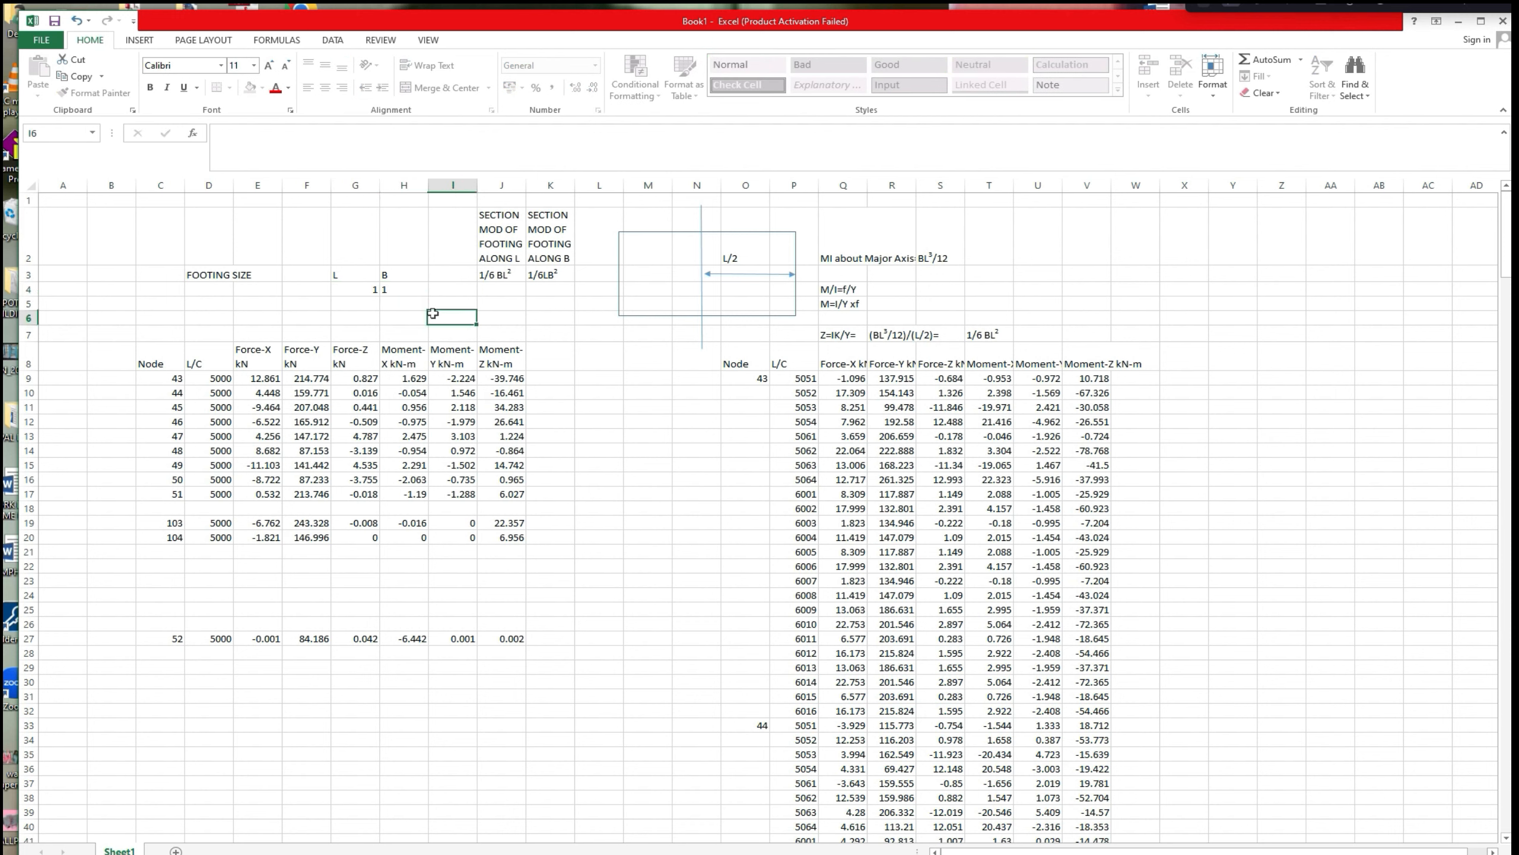
# Write the pressure formula note in E6 as "Pressure=P/A+Mxx/Zxx+M".
pyautogui.click(263, 318)
pyautogui.write('P')
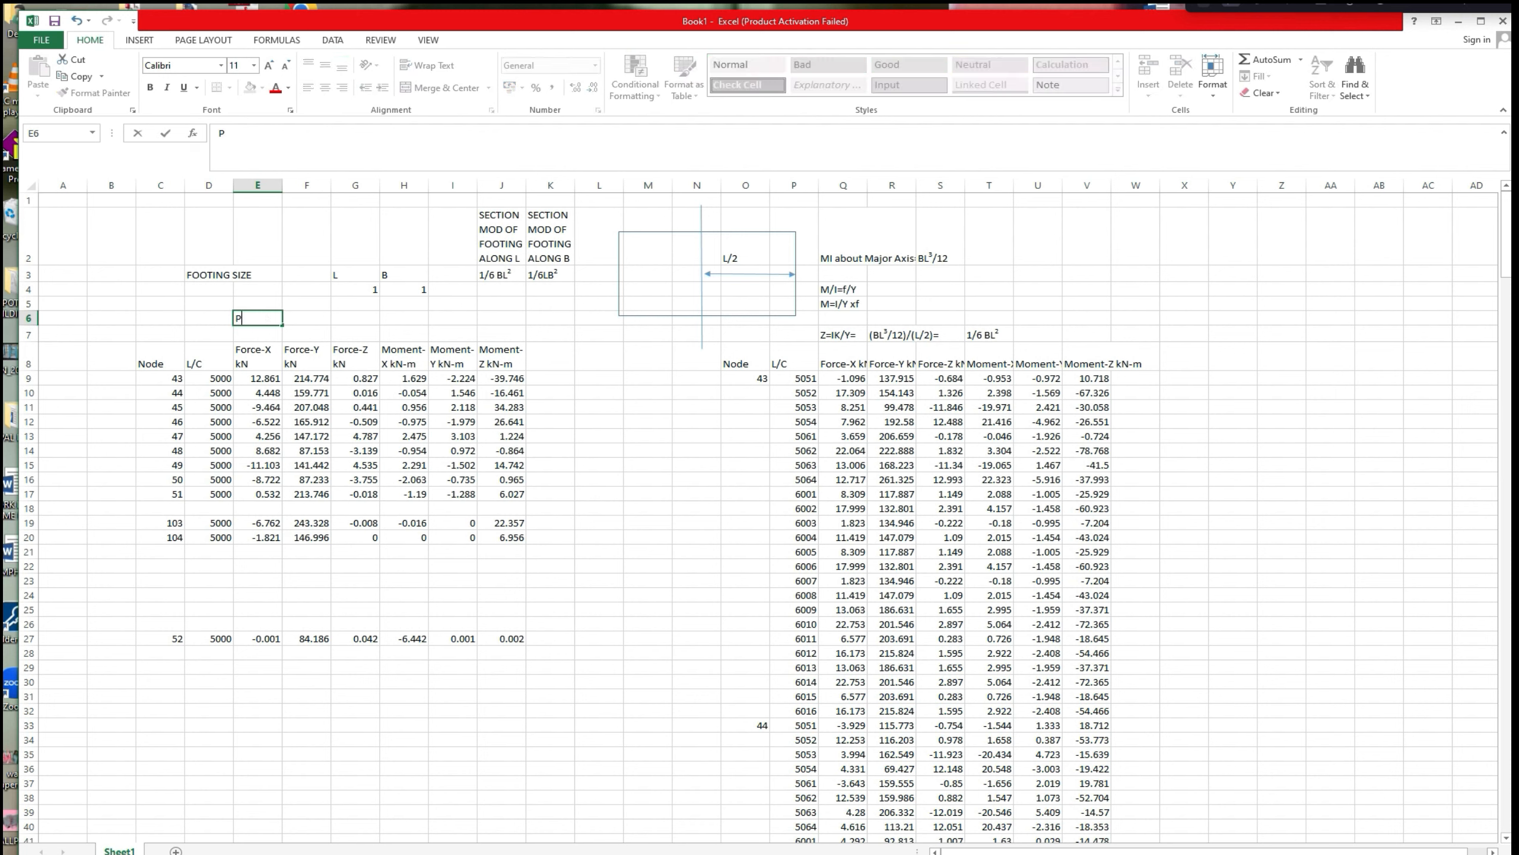
pyautogui.write('ressure=P/A+Mxx/')
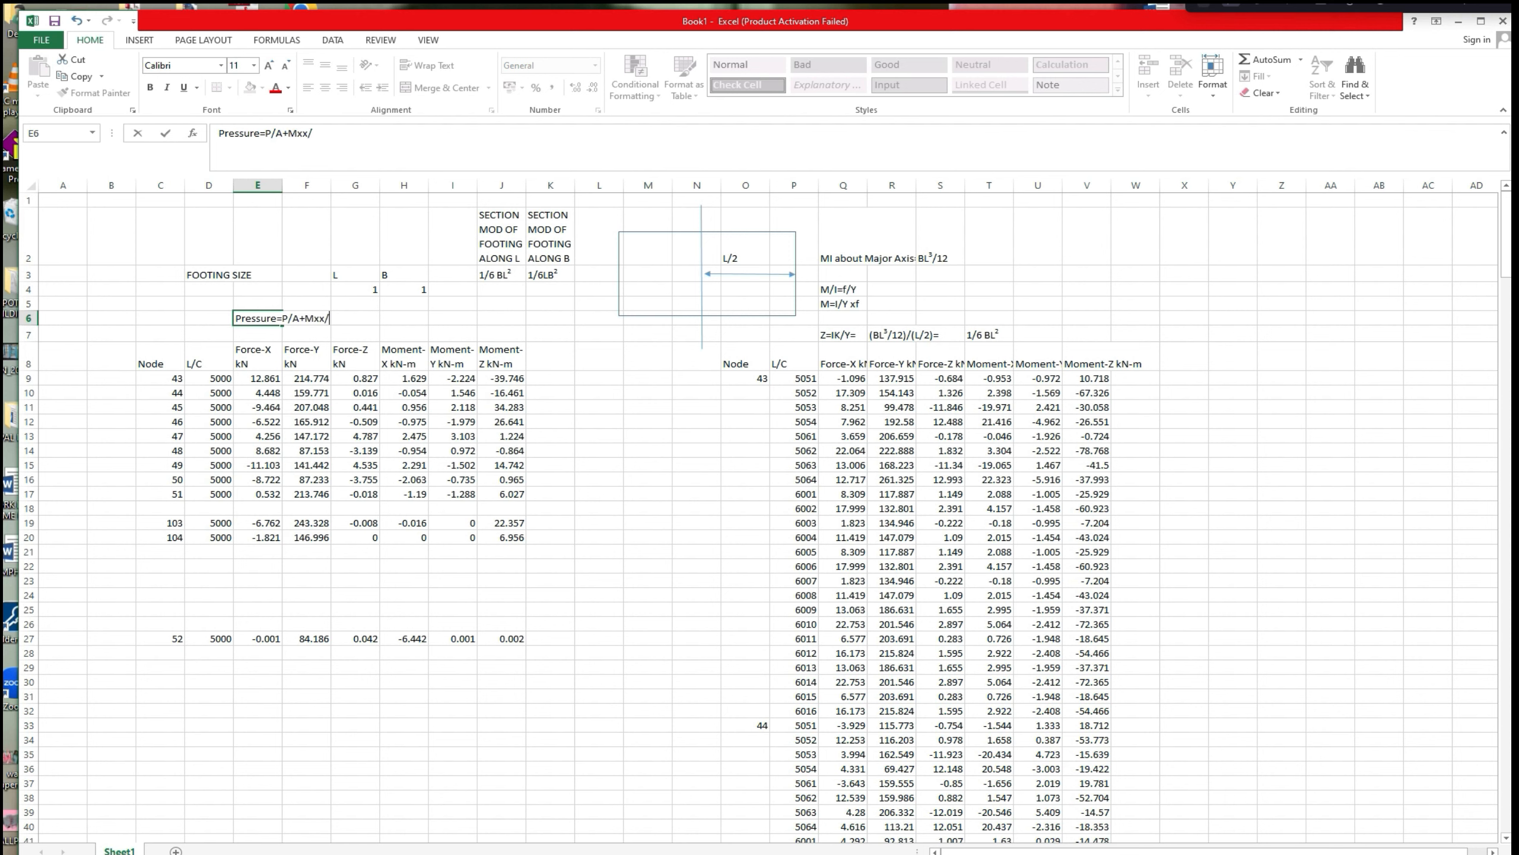
pyautogui.write('Zxx+M')
pyautogui.moveTo(314, 318); pyautogui.dragTo(319, 318)
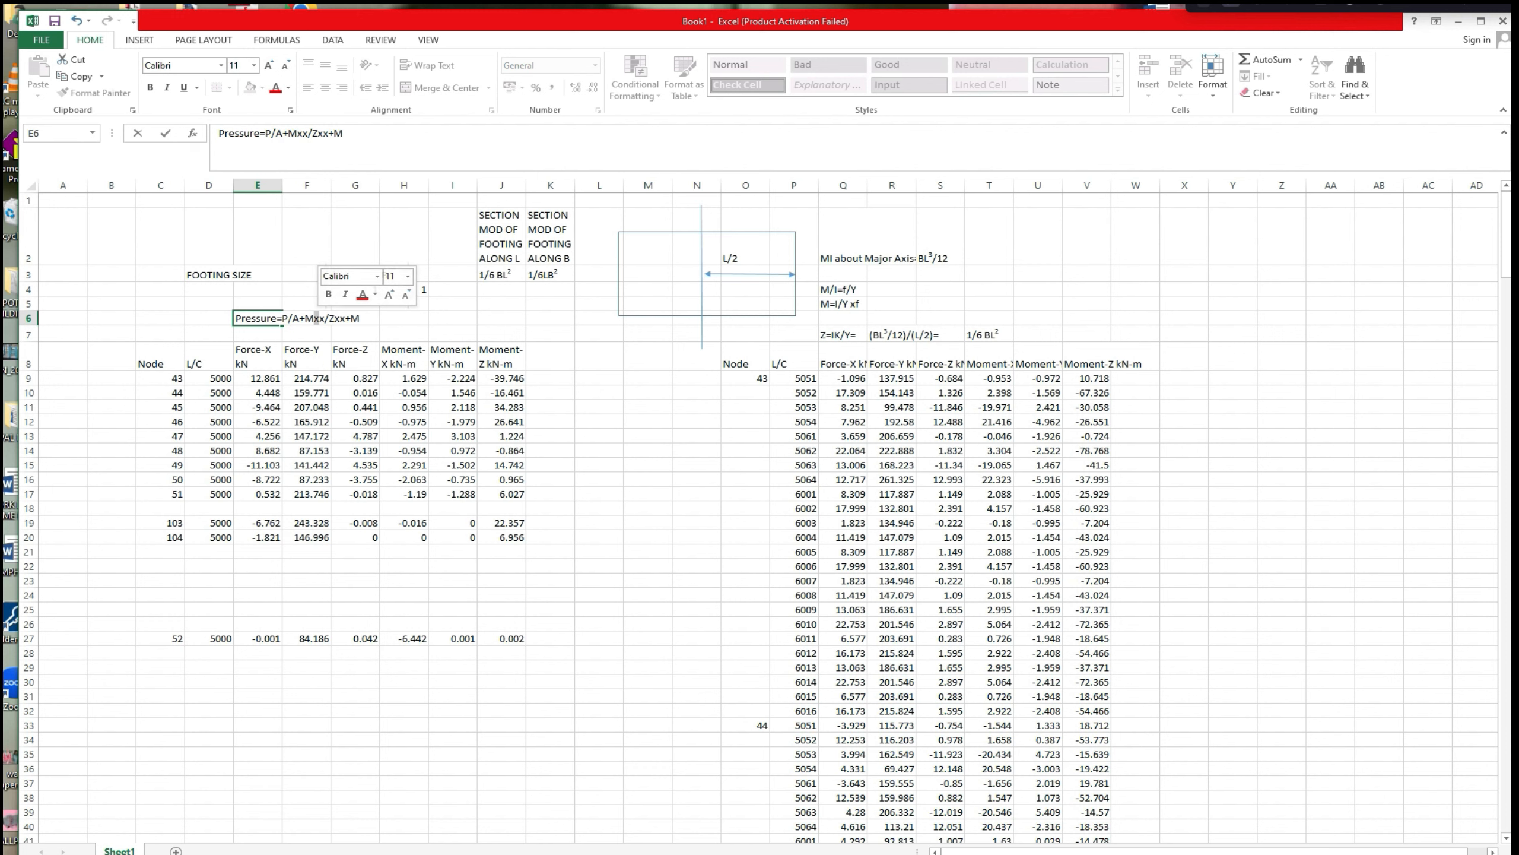
pyautogui.hotkey('ctrl', '1')
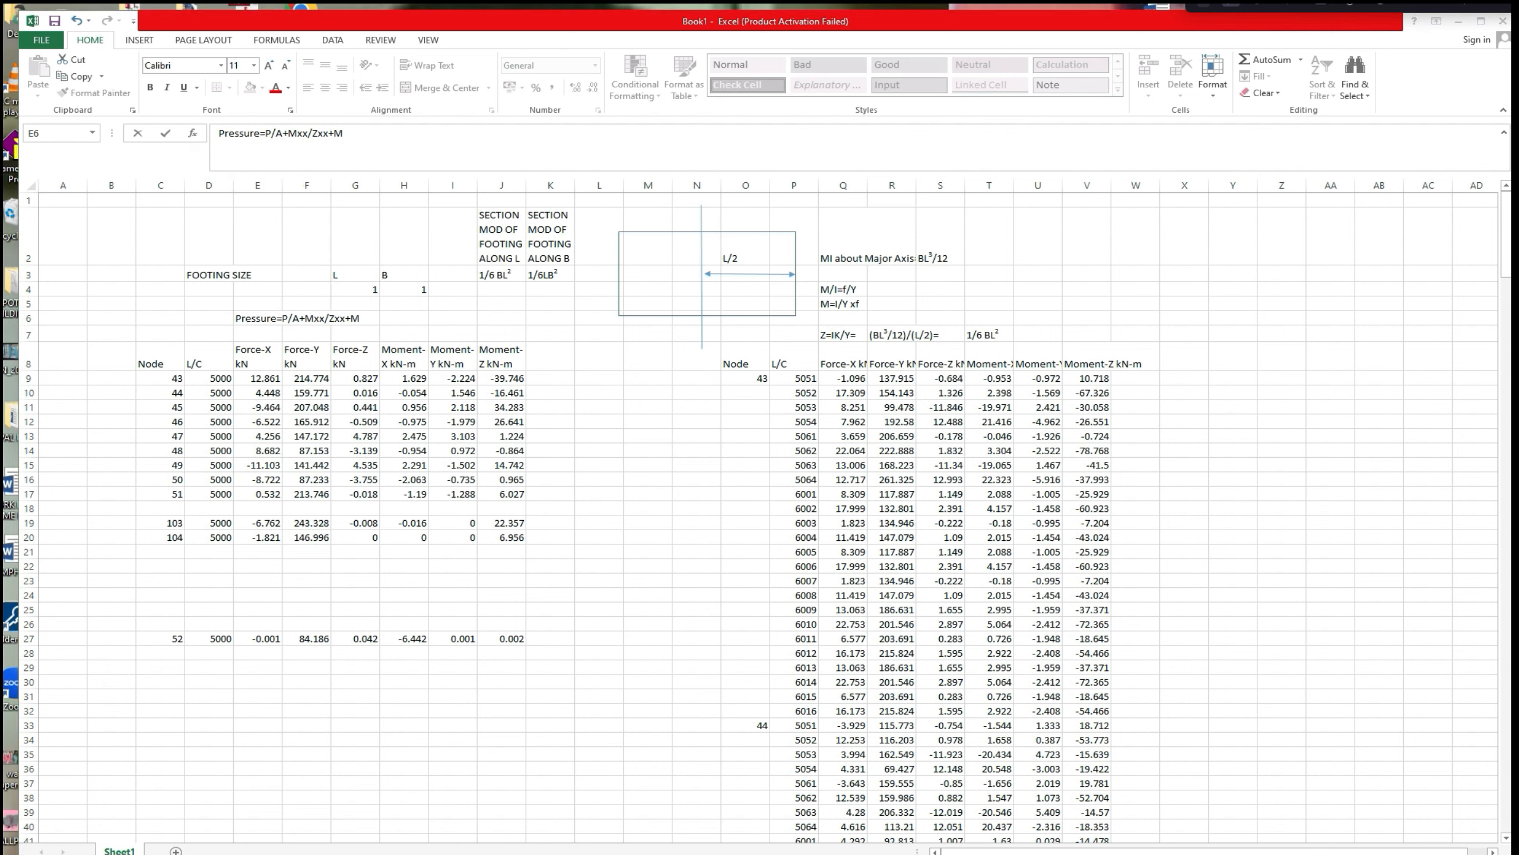
# Switch to STAAD.Pro, examine the support nodes in isometric view to check the axis directions, and return to the Excel workbook.
pyautogui.hotkey('alt', 'Tab')
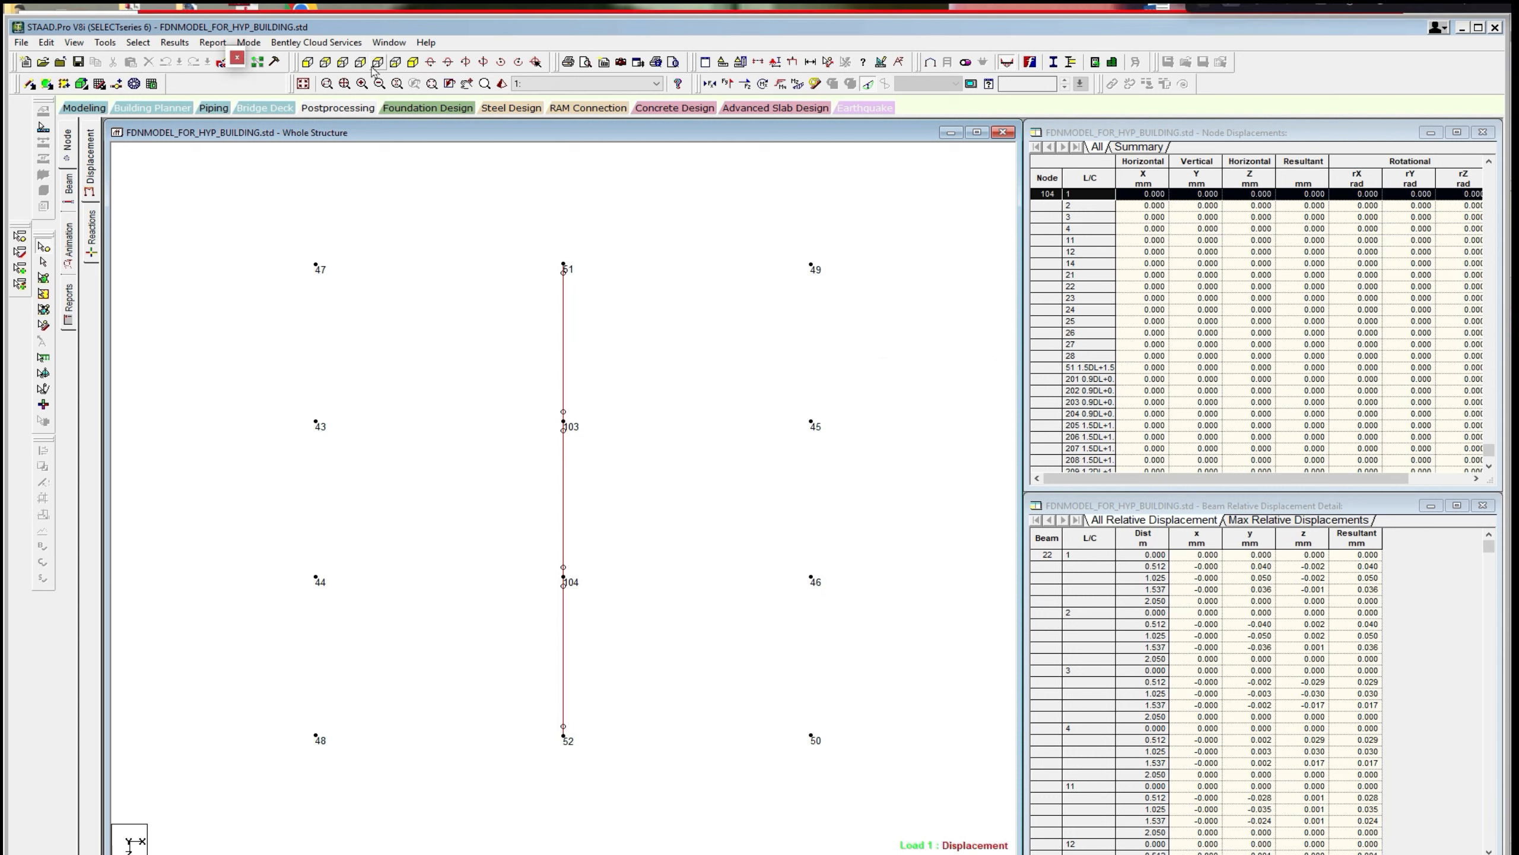
pyautogui.click(411, 63)
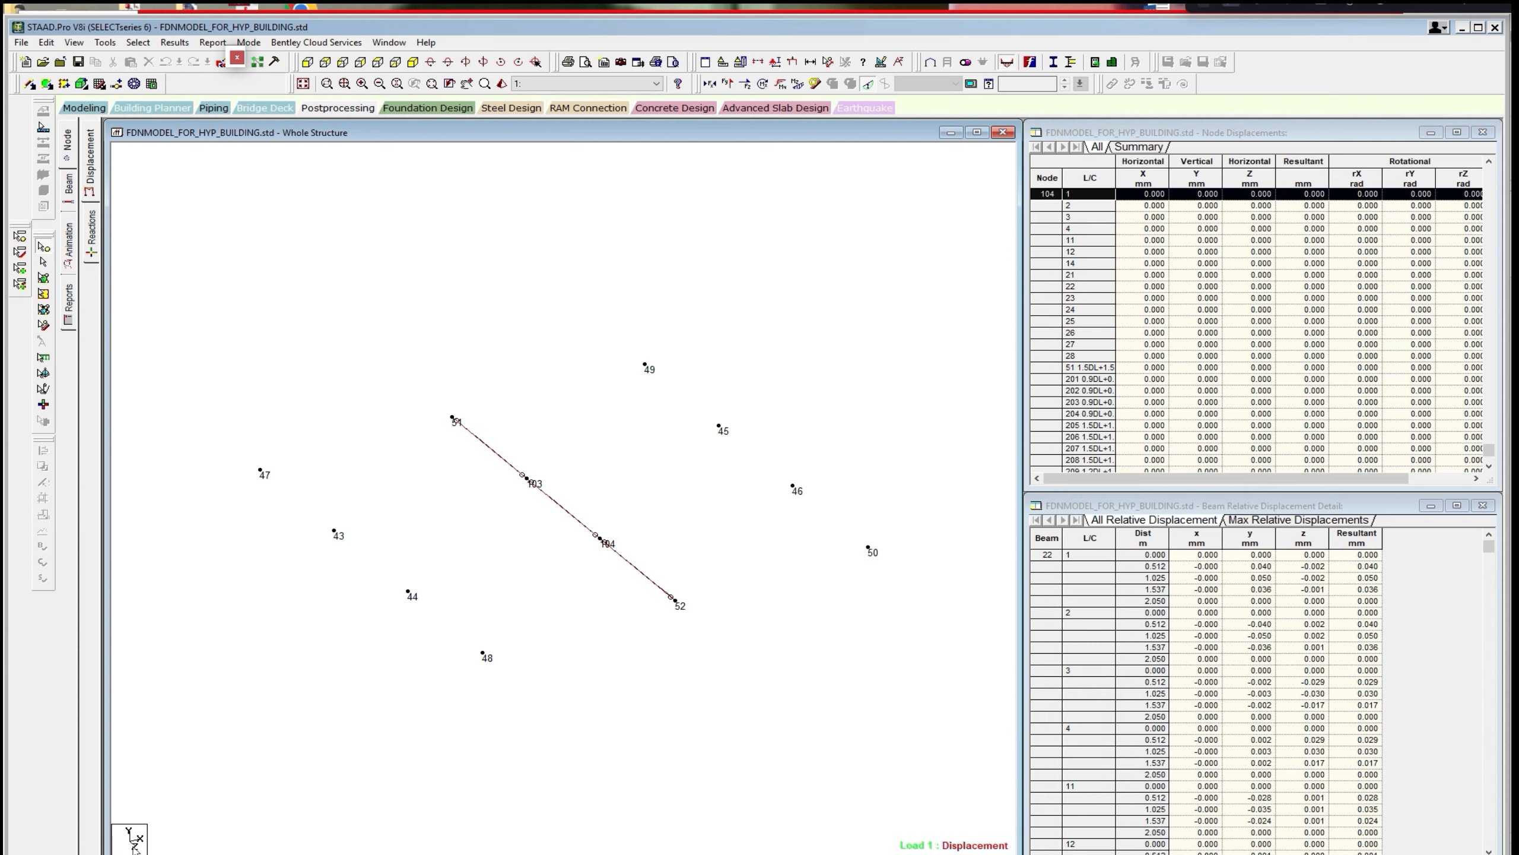
pyautogui.click(1463, 29)
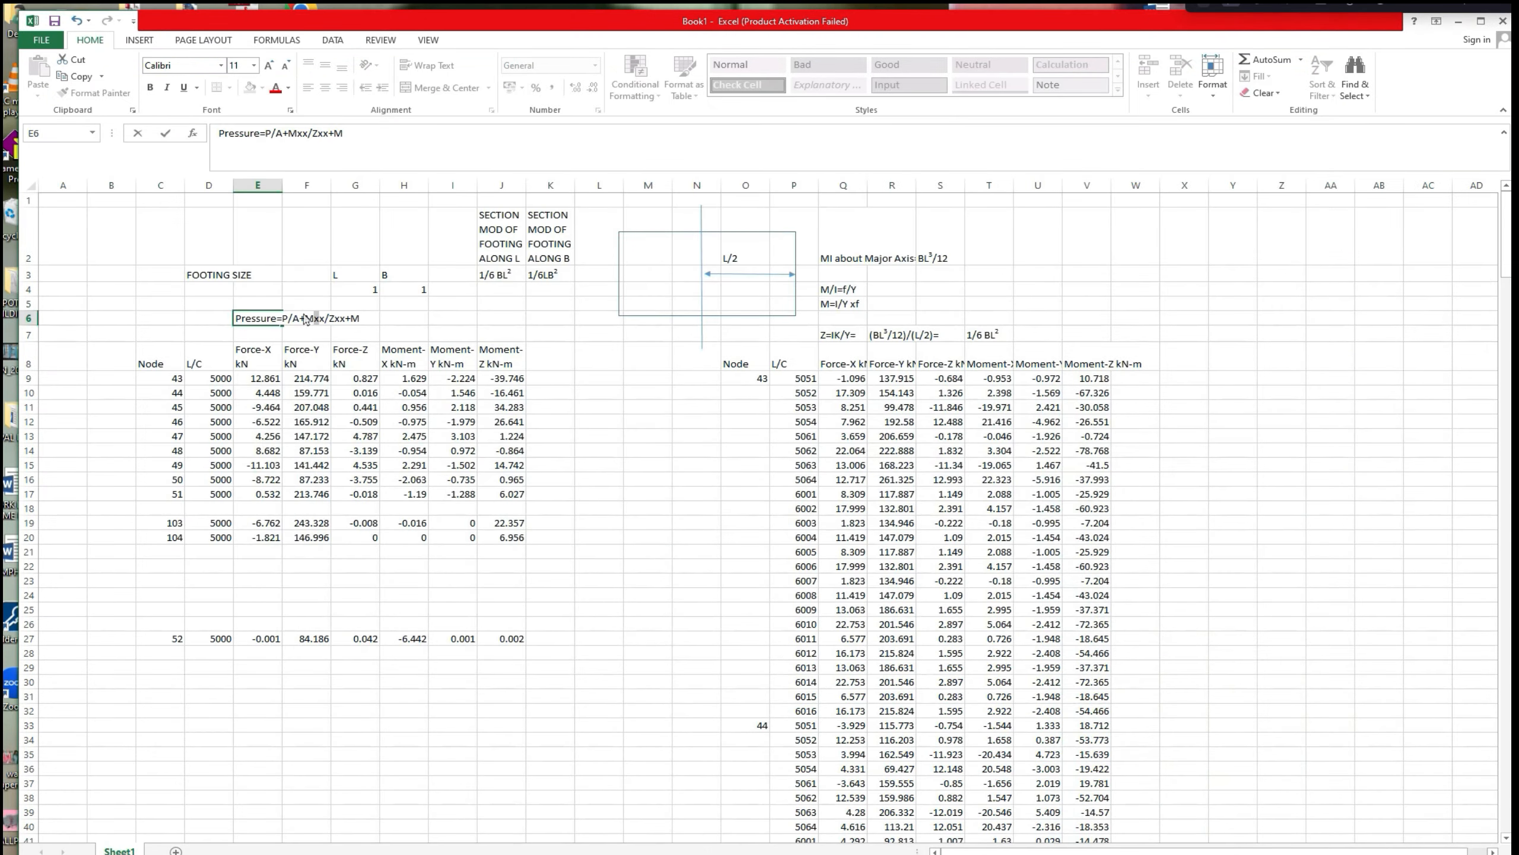
# Revise the pressure note in E6 to read "Pressure=P/A+Mzz/Zzz+Mxx/Zxx".
pyautogui.moveTo(297, 133); pyautogui.dragTo(326, 133)
pyautogui.write('zz/Zzz+Mxx/Zxx')
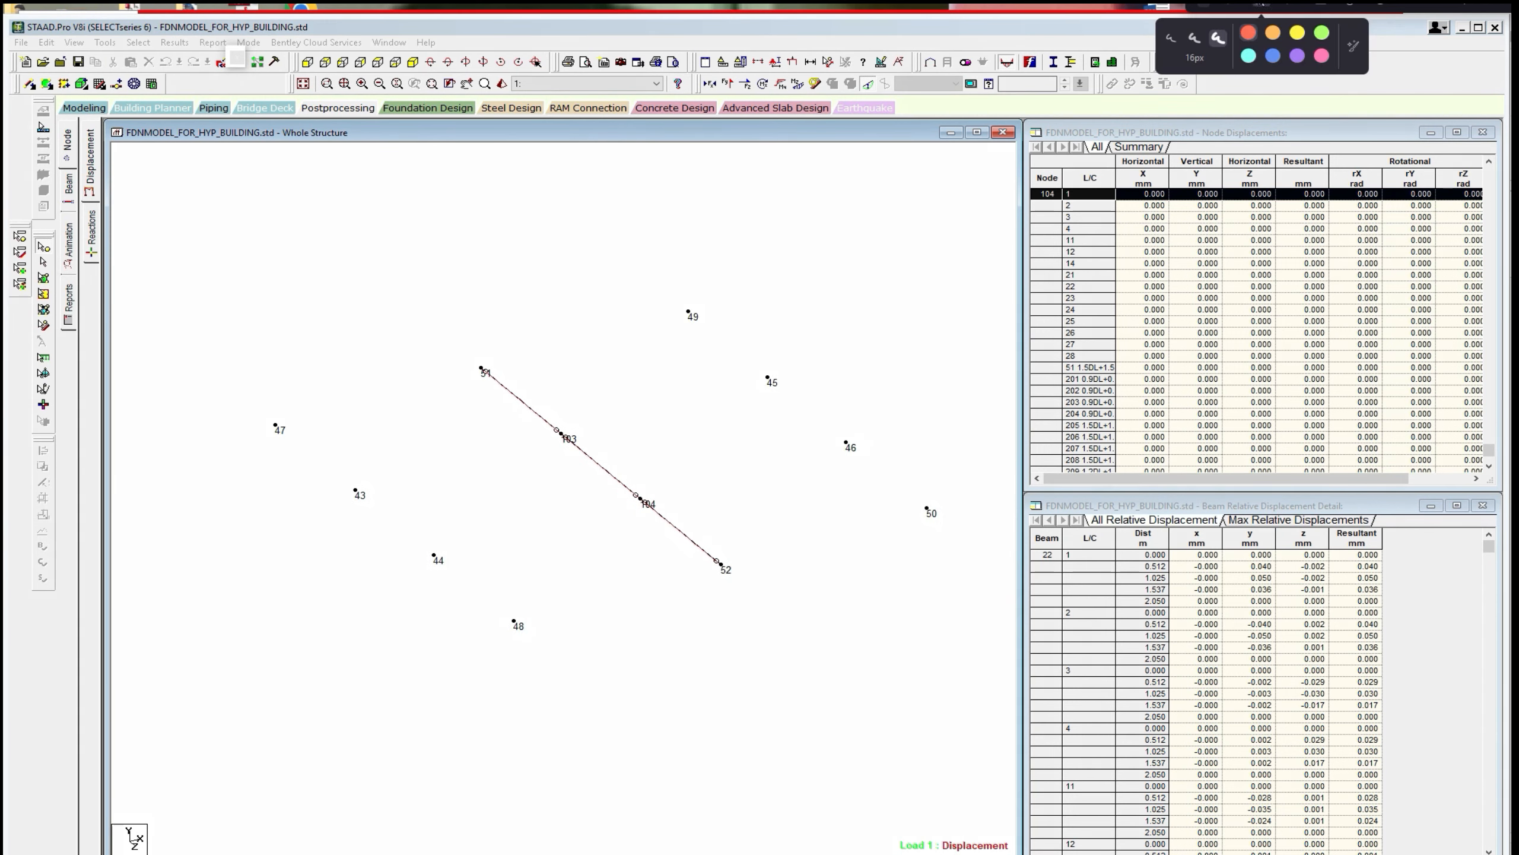
pyautogui.moveTo(340, 539)
pyautogui.mouseDown()
pyautogui.moveTo(506, 715)
pyautogui.moveTo(543, 724)
pyautogui.moveTo(559, 764)
pyautogui.moveTo(599, 755)
pyautogui.mouseUp()
pyautogui.moveTo(338, 540)
pyautogui.mouseDown()
pyautogui.moveTo(633, 386)
pyautogui.moveTo(639, 412)
pyautogui.mouseUp()
pyautogui.moveTo(644, 352); pyautogui.dragTo(688, 362)
pyautogui.moveTo(671, 335); pyautogui.dragTo(673, 378)
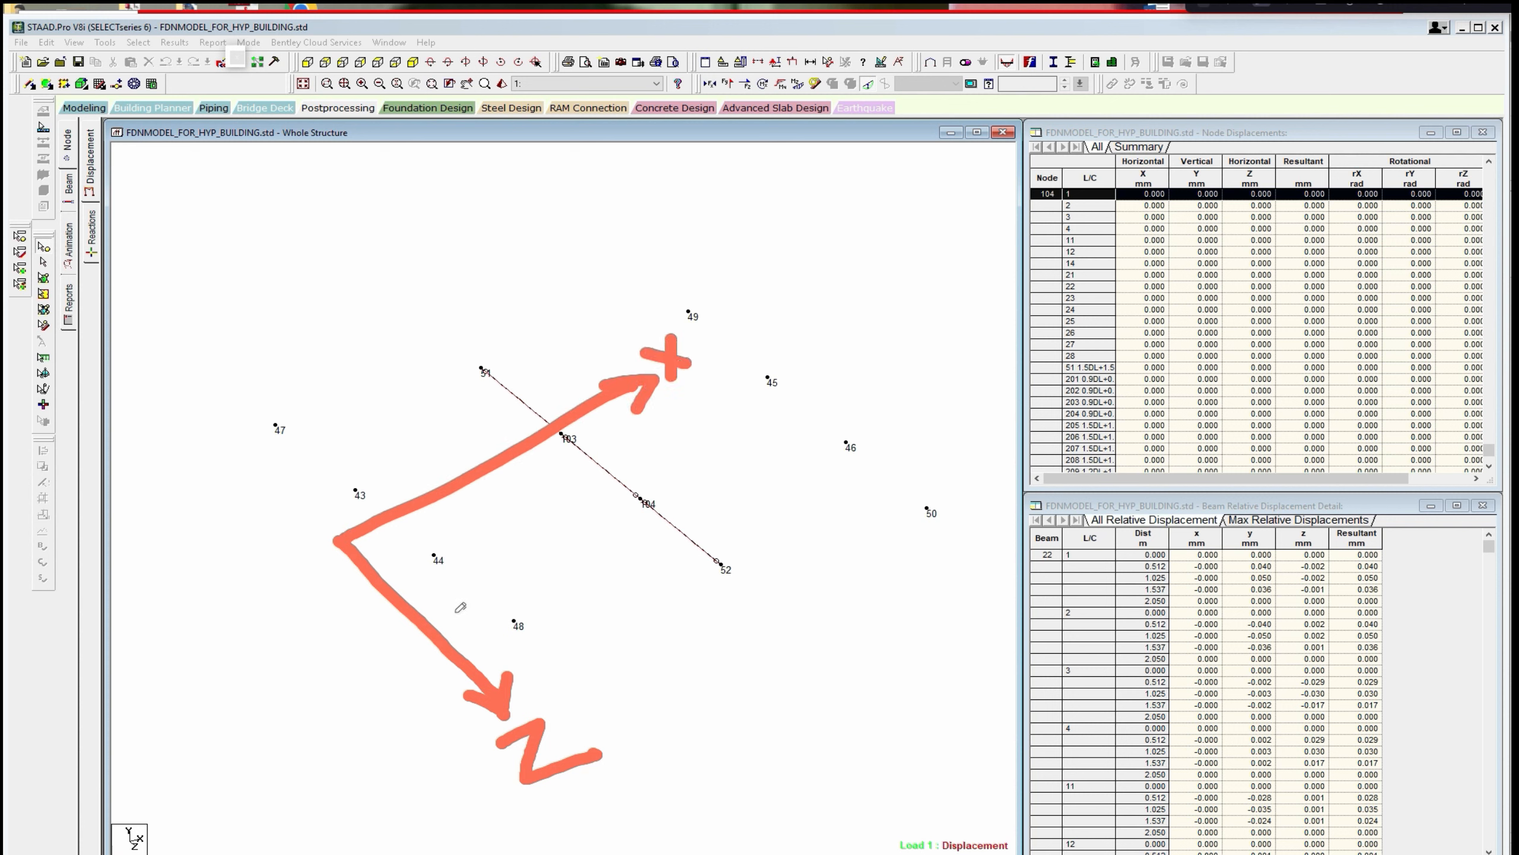
pyautogui.moveTo(419, 675)
pyautogui.mouseDown()
pyautogui.moveTo(417, 652)
pyautogui.moveTo(461, 606)
pyautogui.moveTo(482, 636)
pyautogui.moveTo(493, 614)
pyautogui.moveTo(492, 636)
pyautogui.mouseUp()
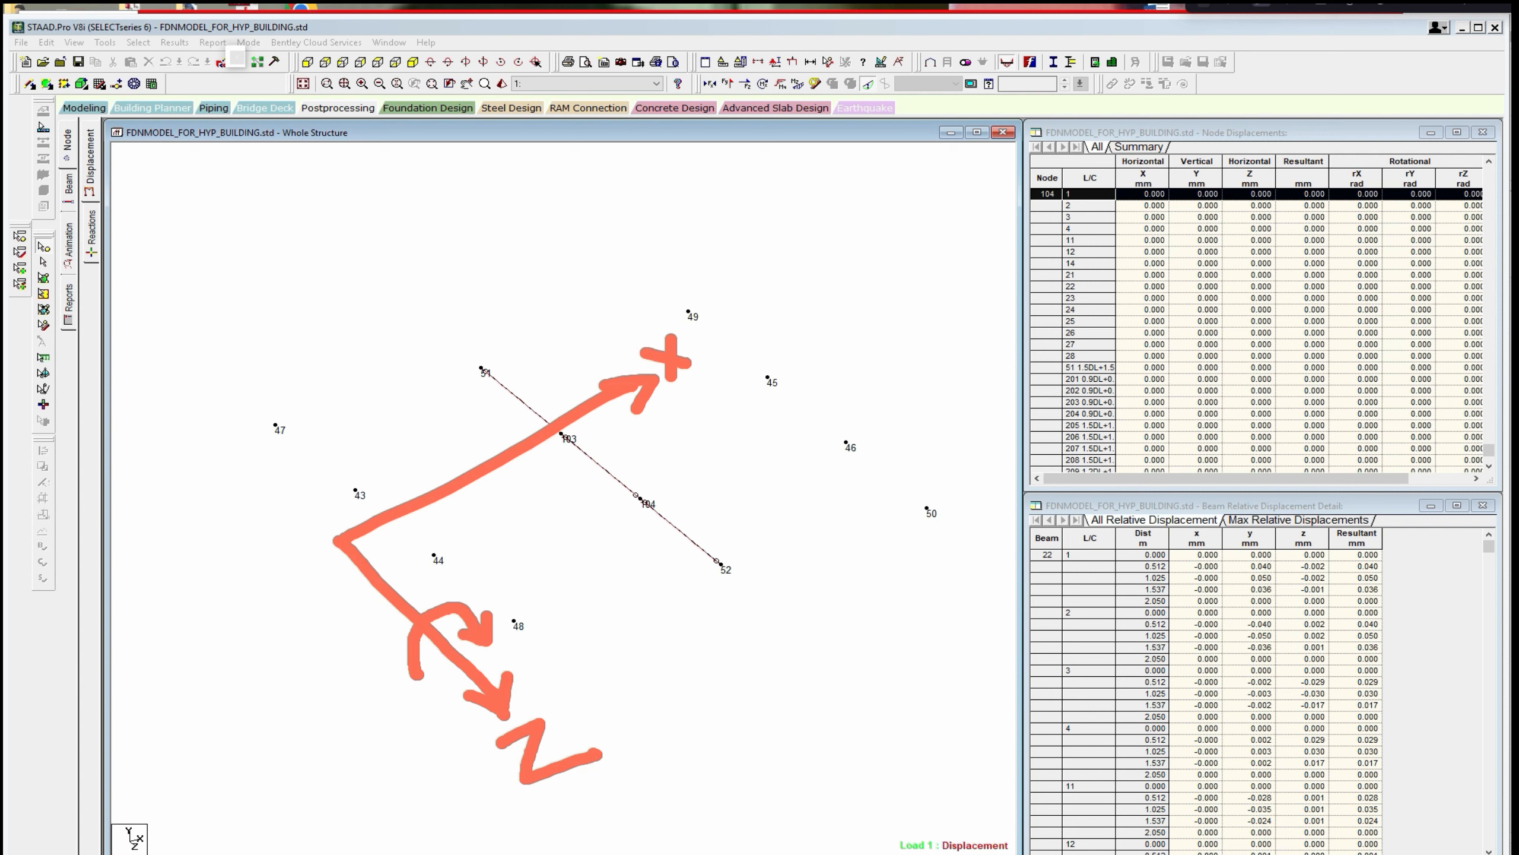
pyautogui.click(1350, 36)
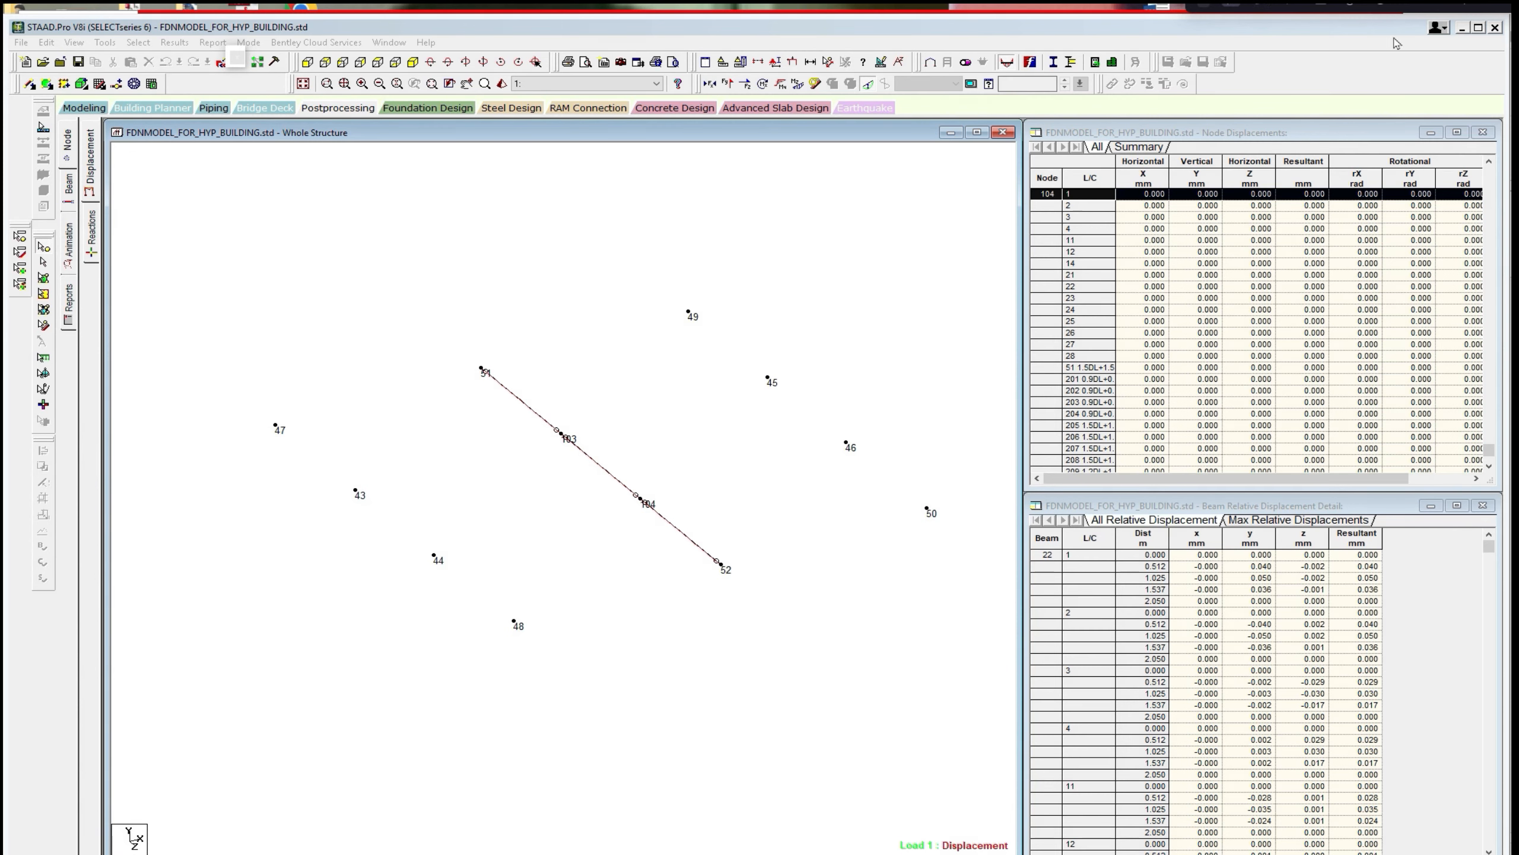
# Return to the Excel workbook and enter the bearing capacity: "SBC=" in V2, 10 in W2 and "MTON/Sqm" in X2.
pyautogui.click(1461, 28)
pyautogui.click(662, 403)
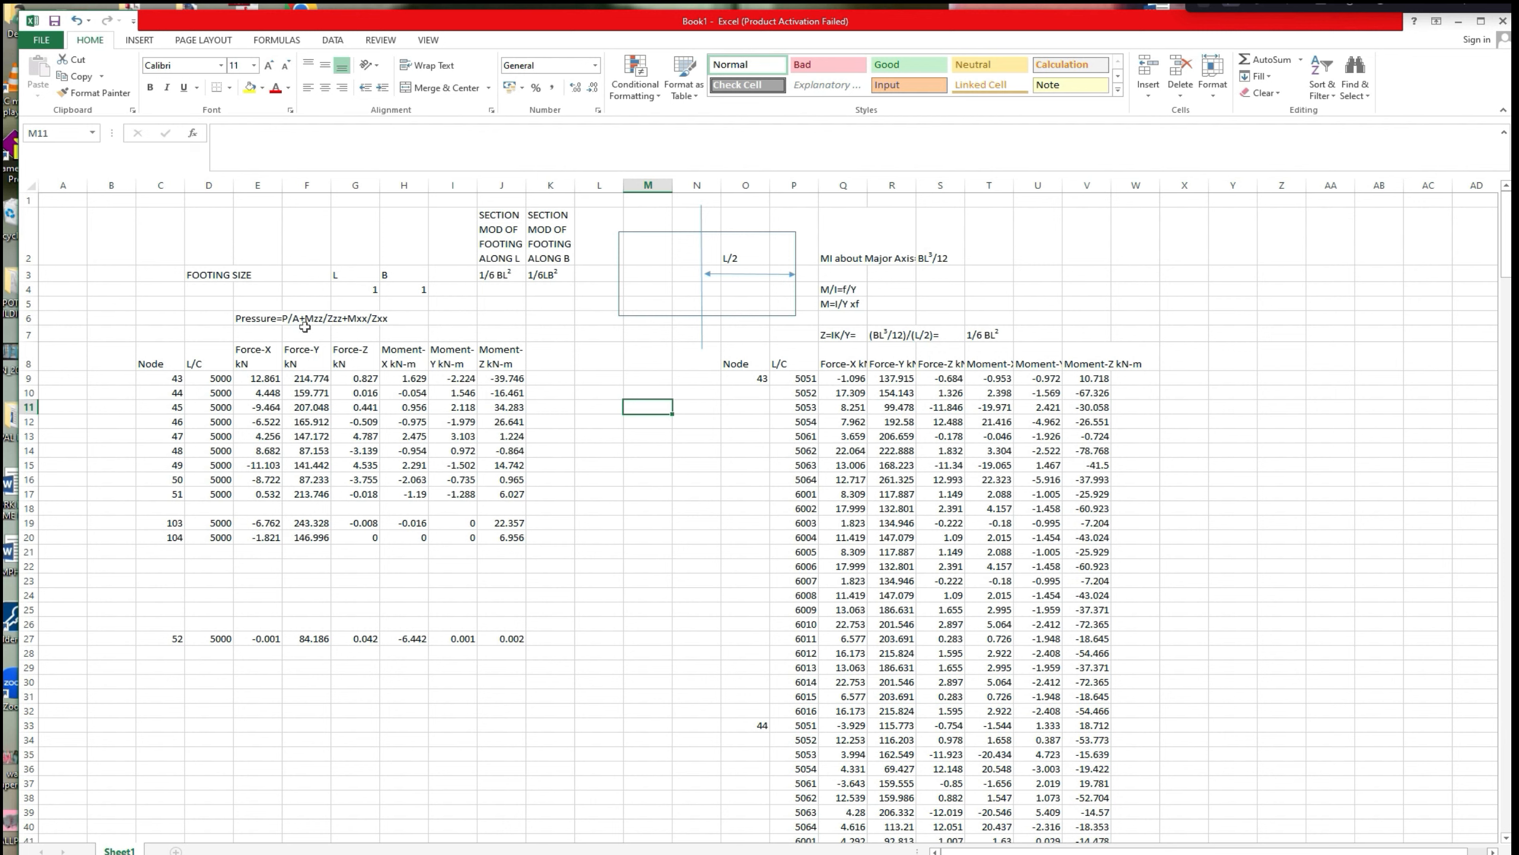
pyautogui.click(1098, 246)
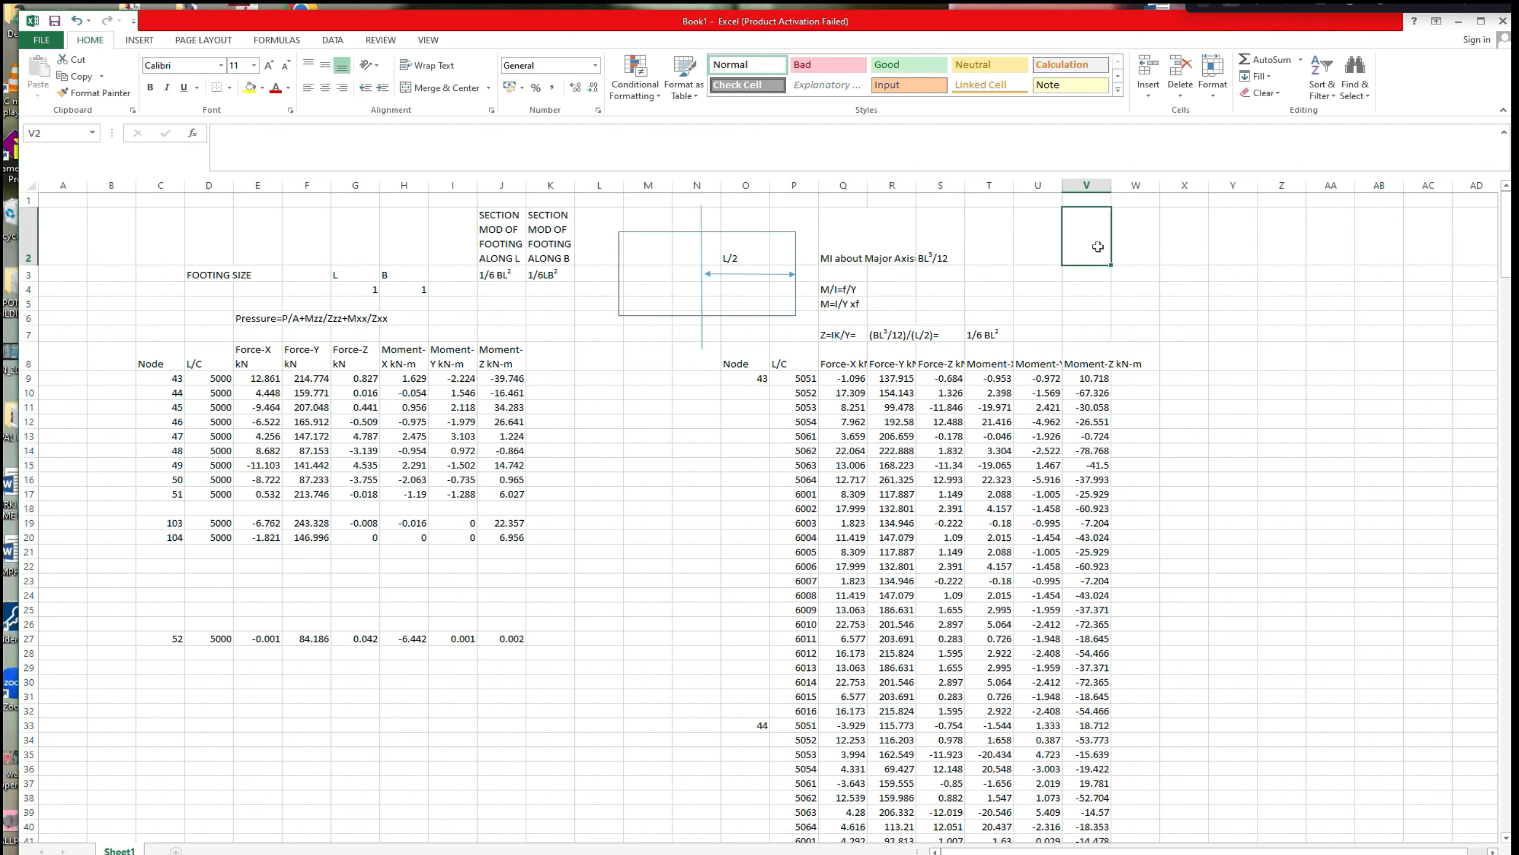
pyautogui.write('SBC')
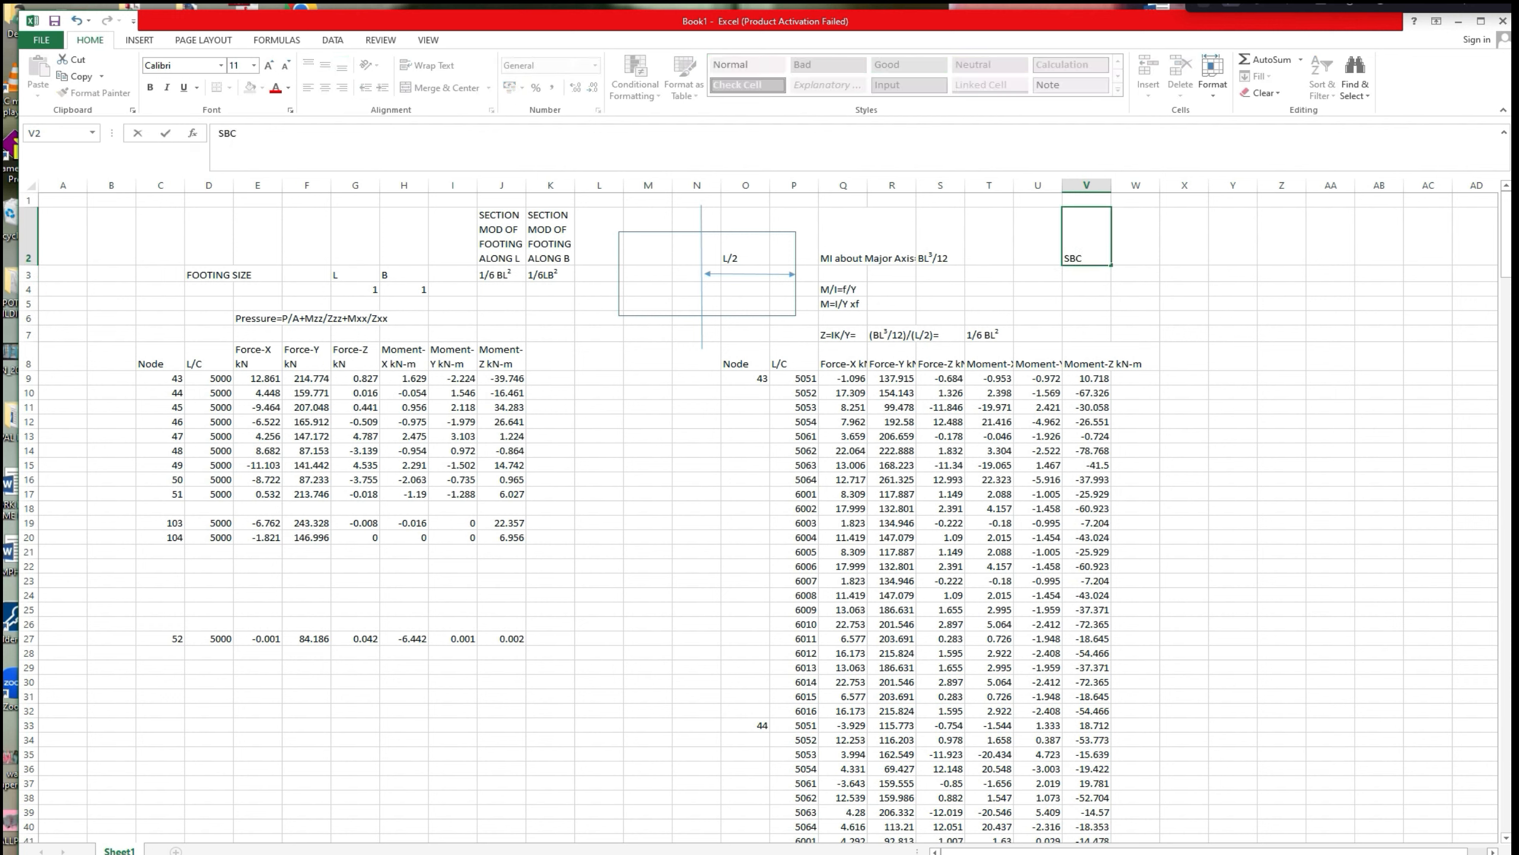
pyautogui.write('=')
pyautogui.press('Tab')
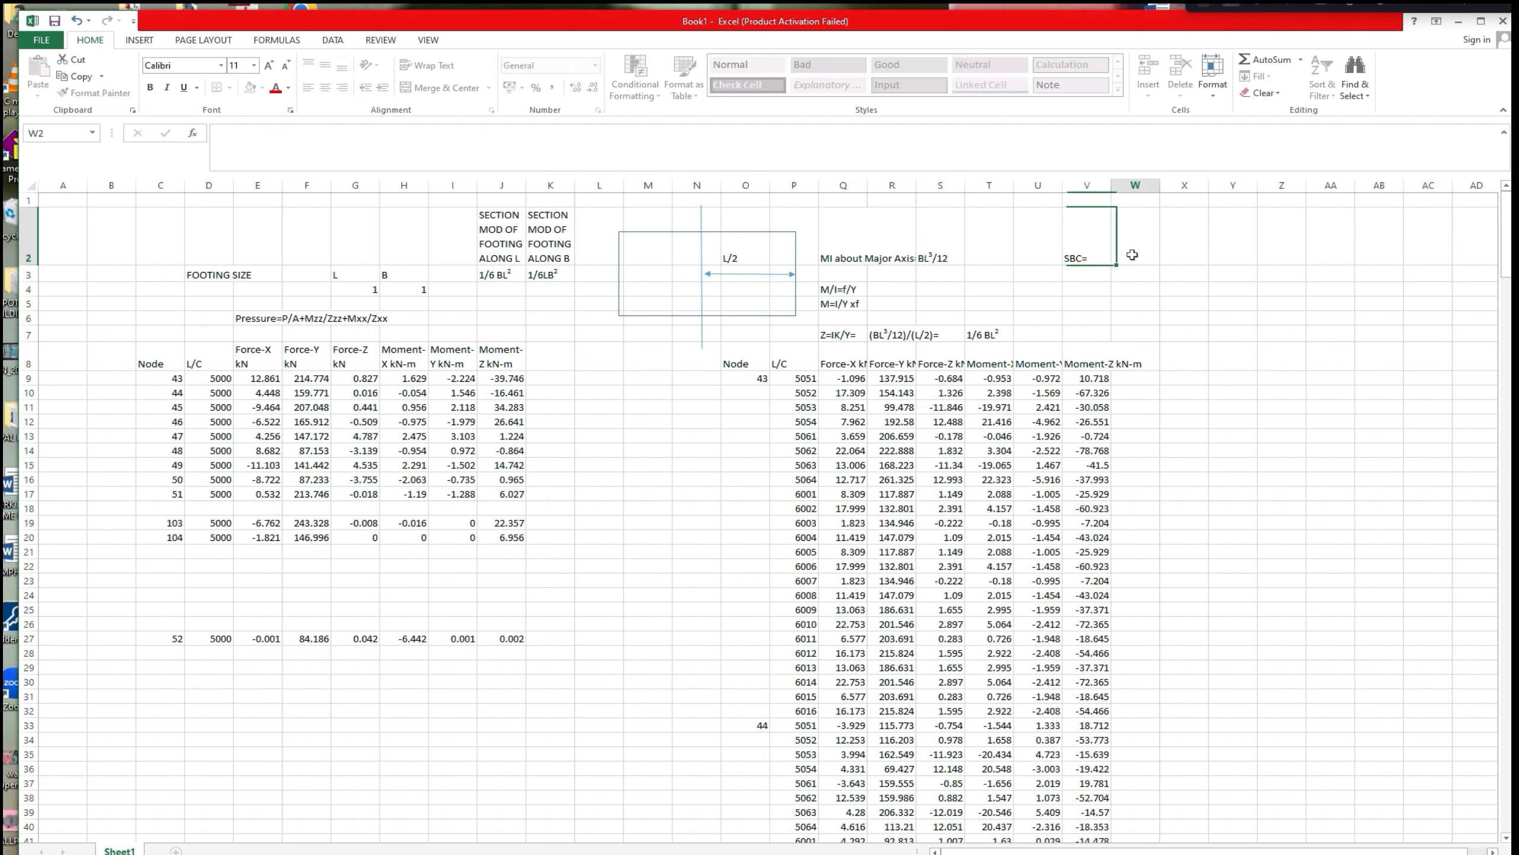
pyautogui.write('1')
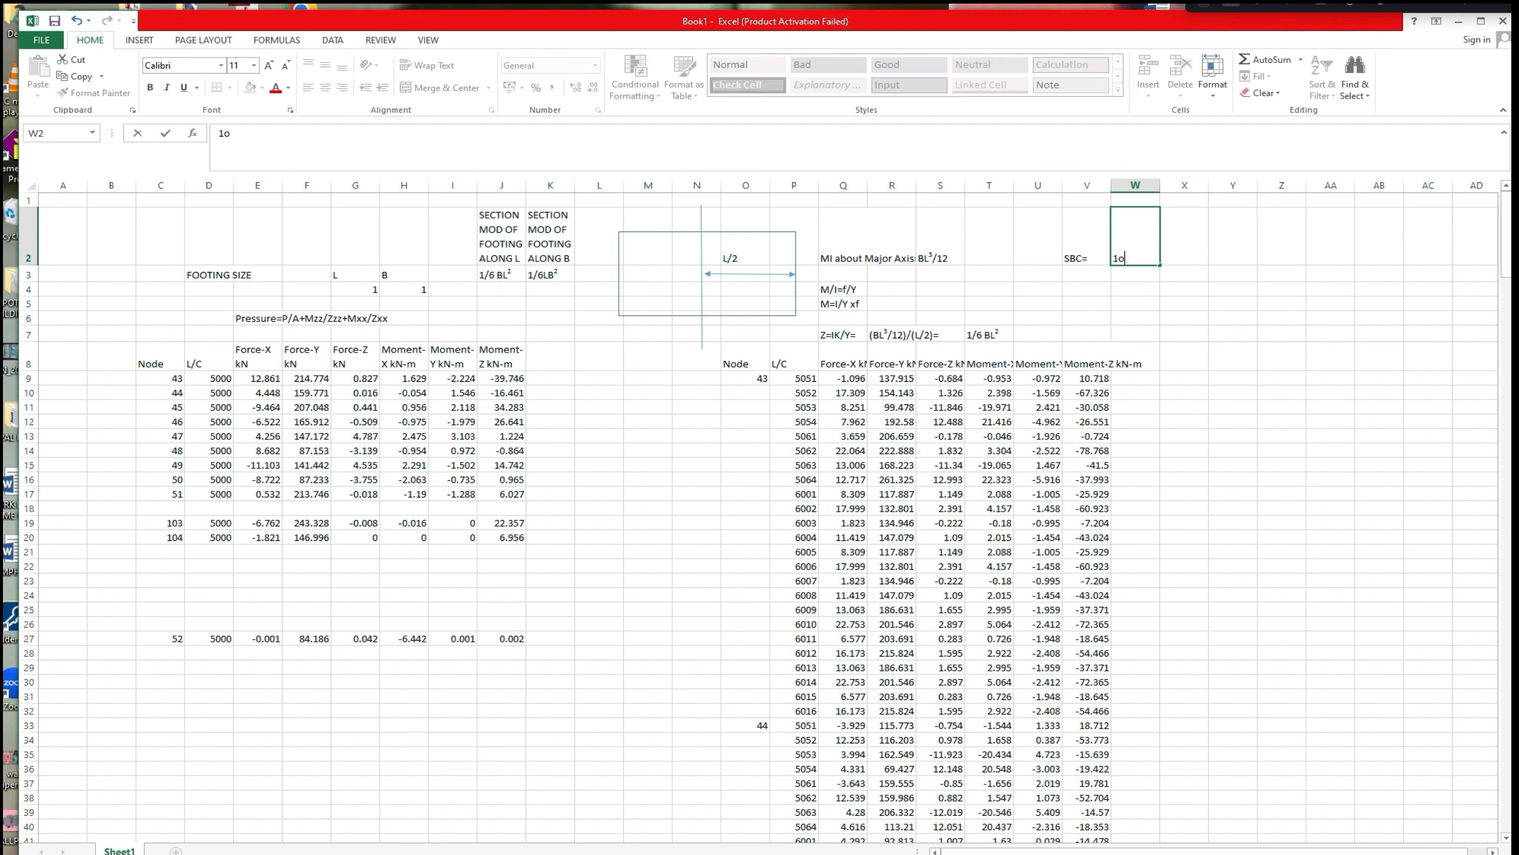
pyautogui.write('o')
pyautogui.write('o')
pyautogui.write('0')
pyautogui.click(1167, 258)
pyautogui.write('M')
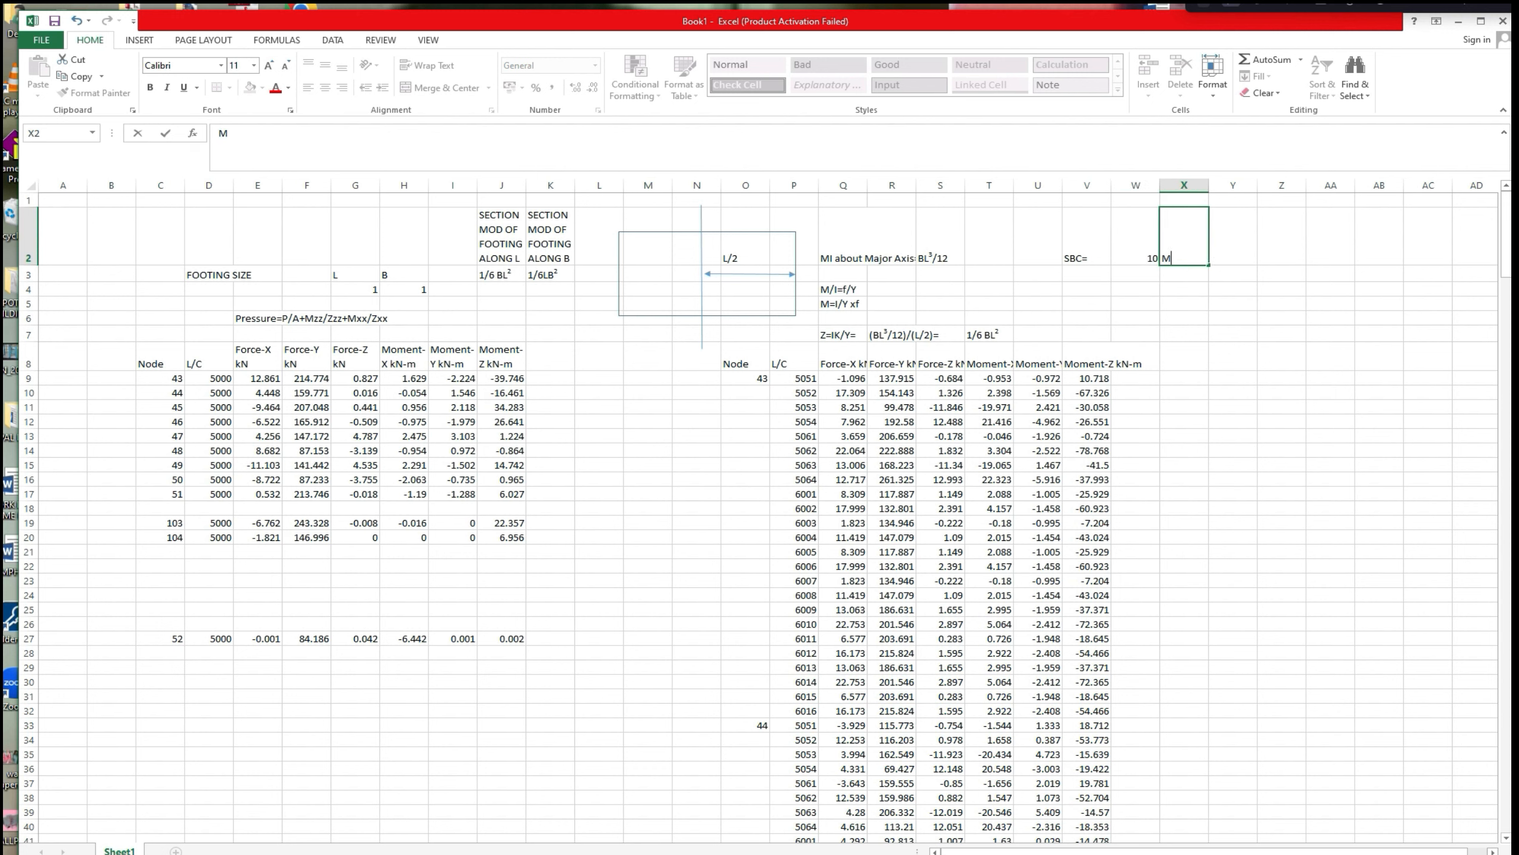
pyautogui.write('TON/Sqm')
pyautogui.click(1196, 315)
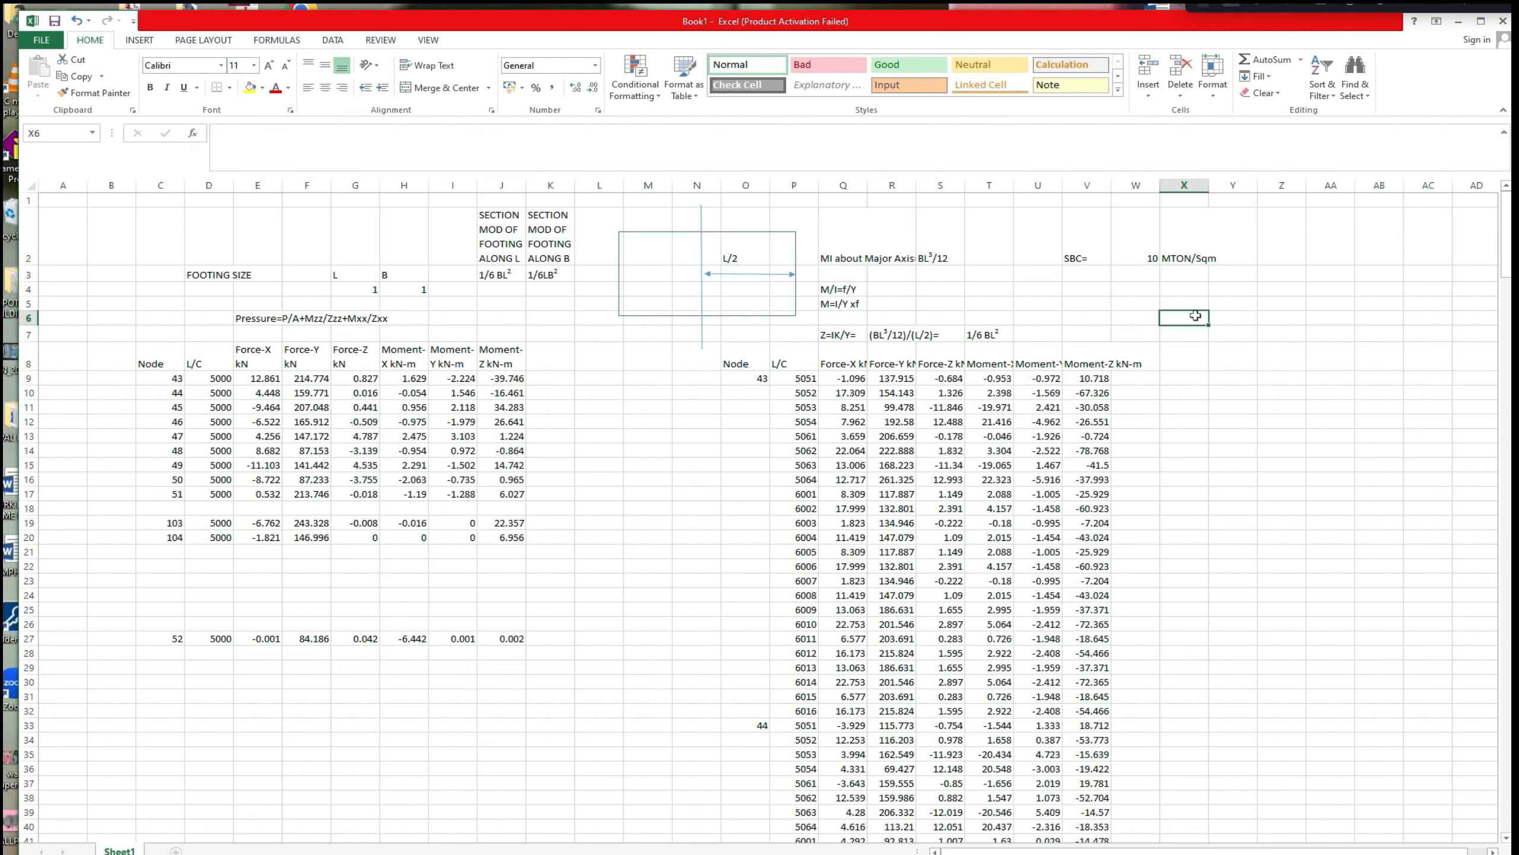
# Change the bearing capacity label in V2 to "Net SBC=".
pyautogui.click(1095, 259)
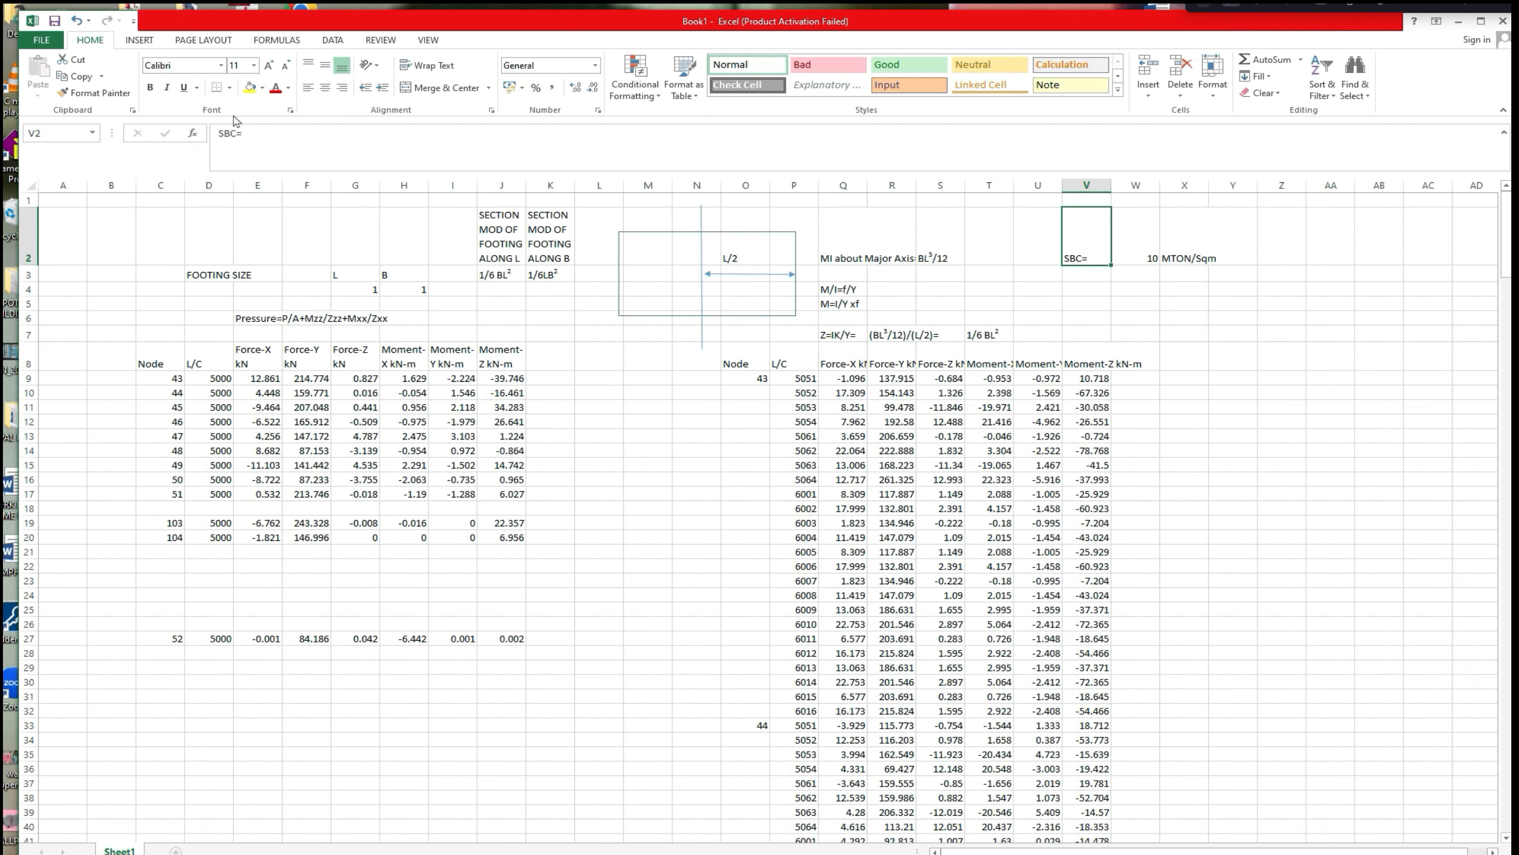
pyautogui.click(220, 134)
pyautogui.write('Net')
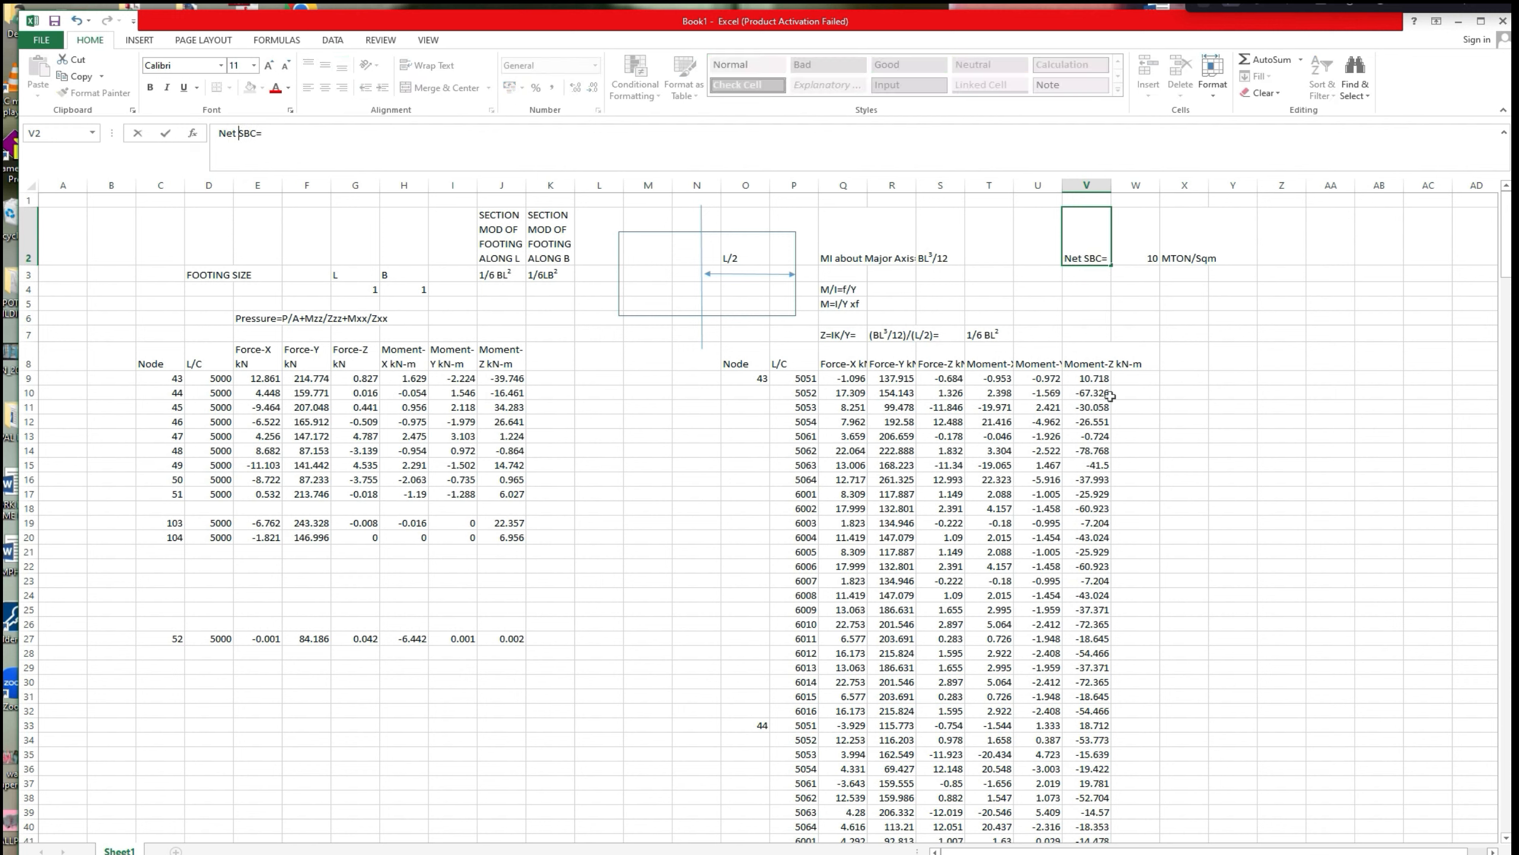
pyautogui.click(1147, 407)
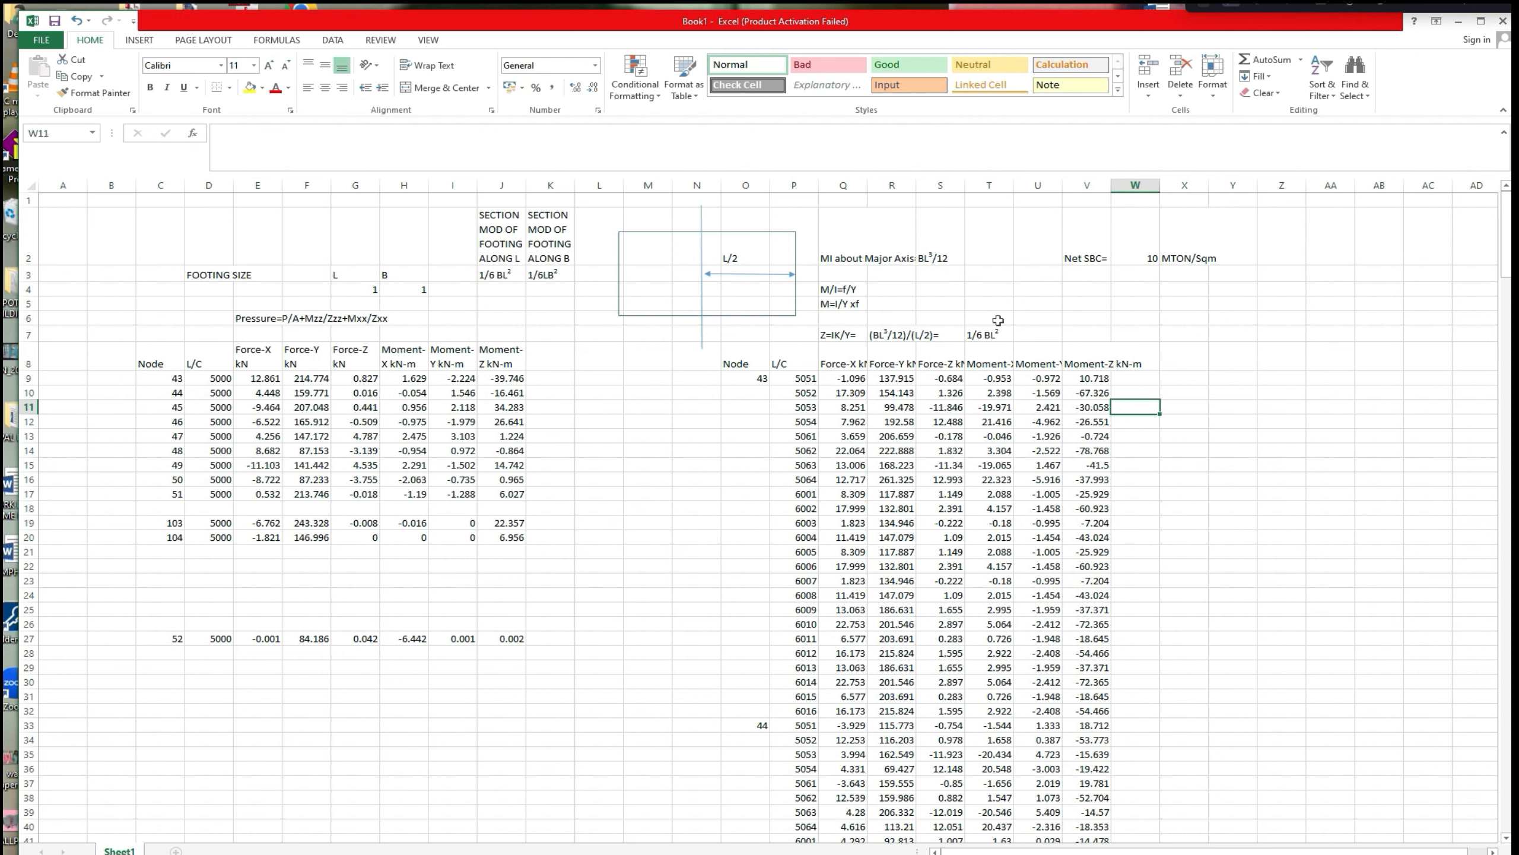
# Enter the bearing capacity in kilonewton units below it, with =100 in W3 and "KN/Sqm" in X3.
pyautogui.click(1145, 274)
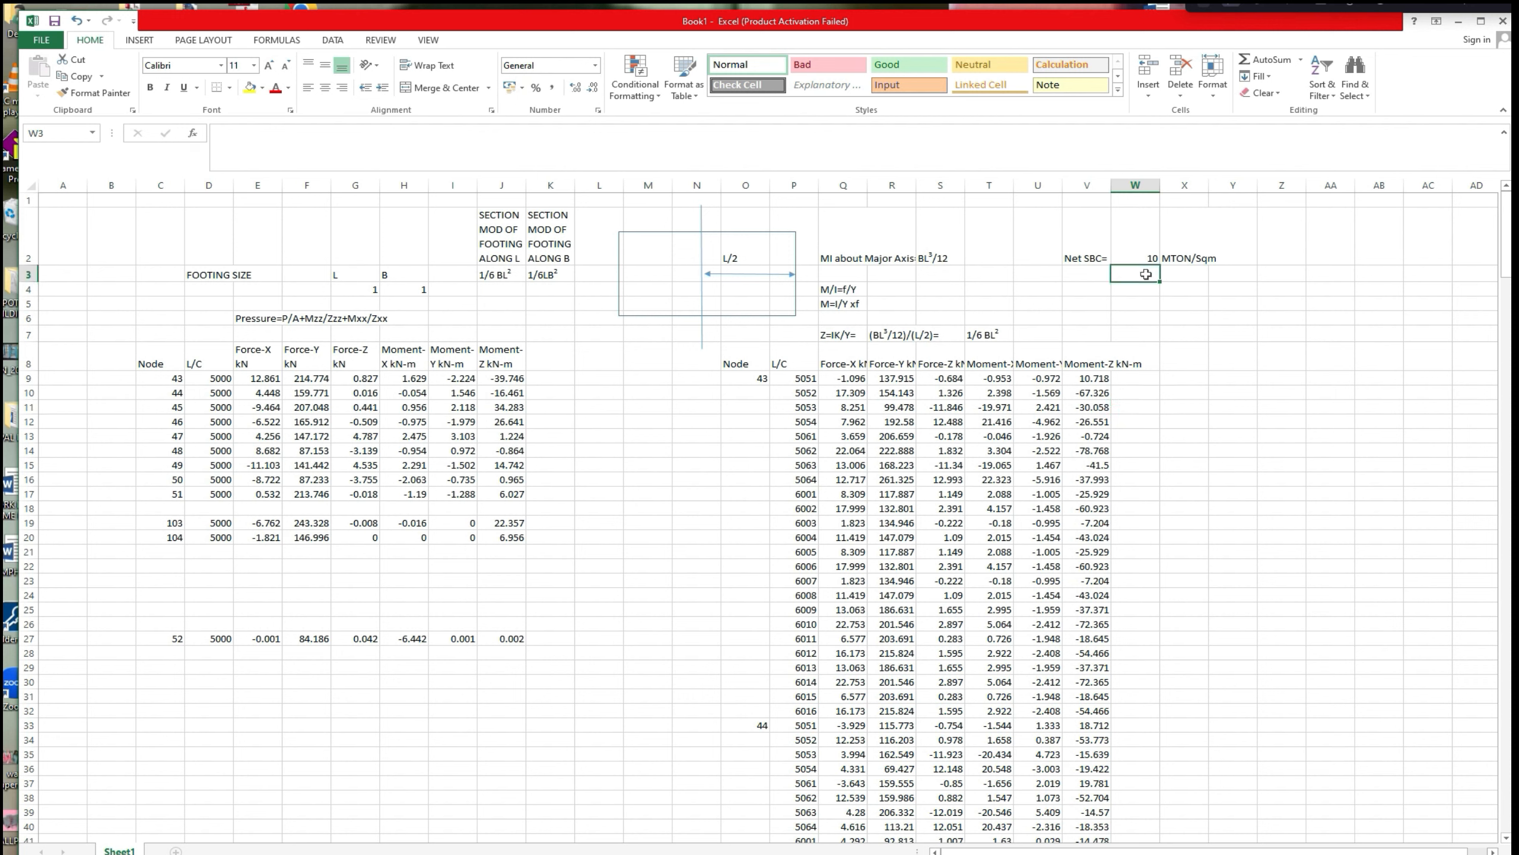
pyautogui.write('=100')
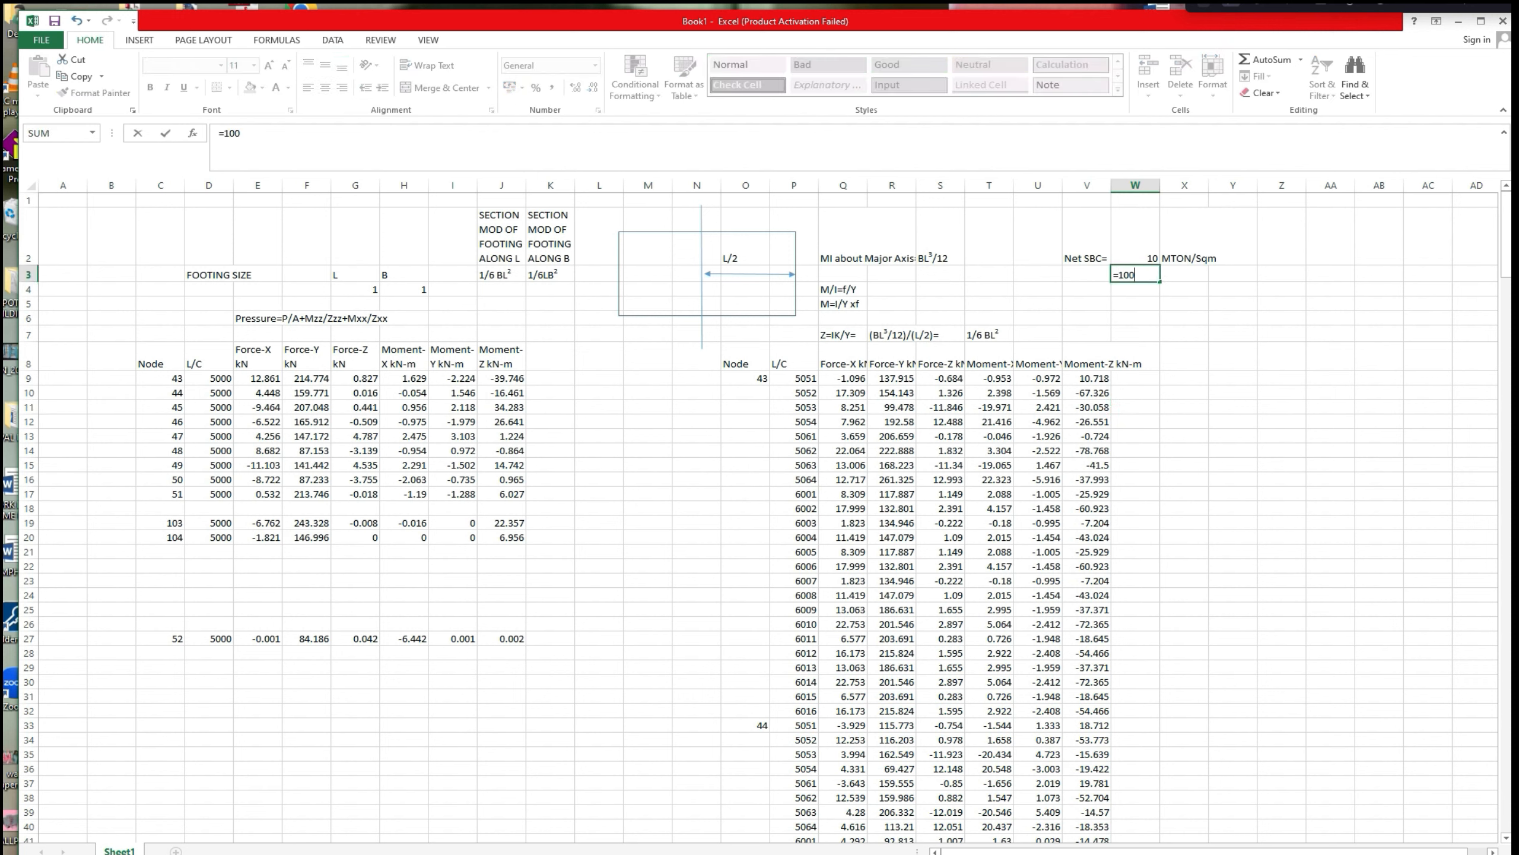
pyautogui.press('Tab')
pyautogui.write('K')
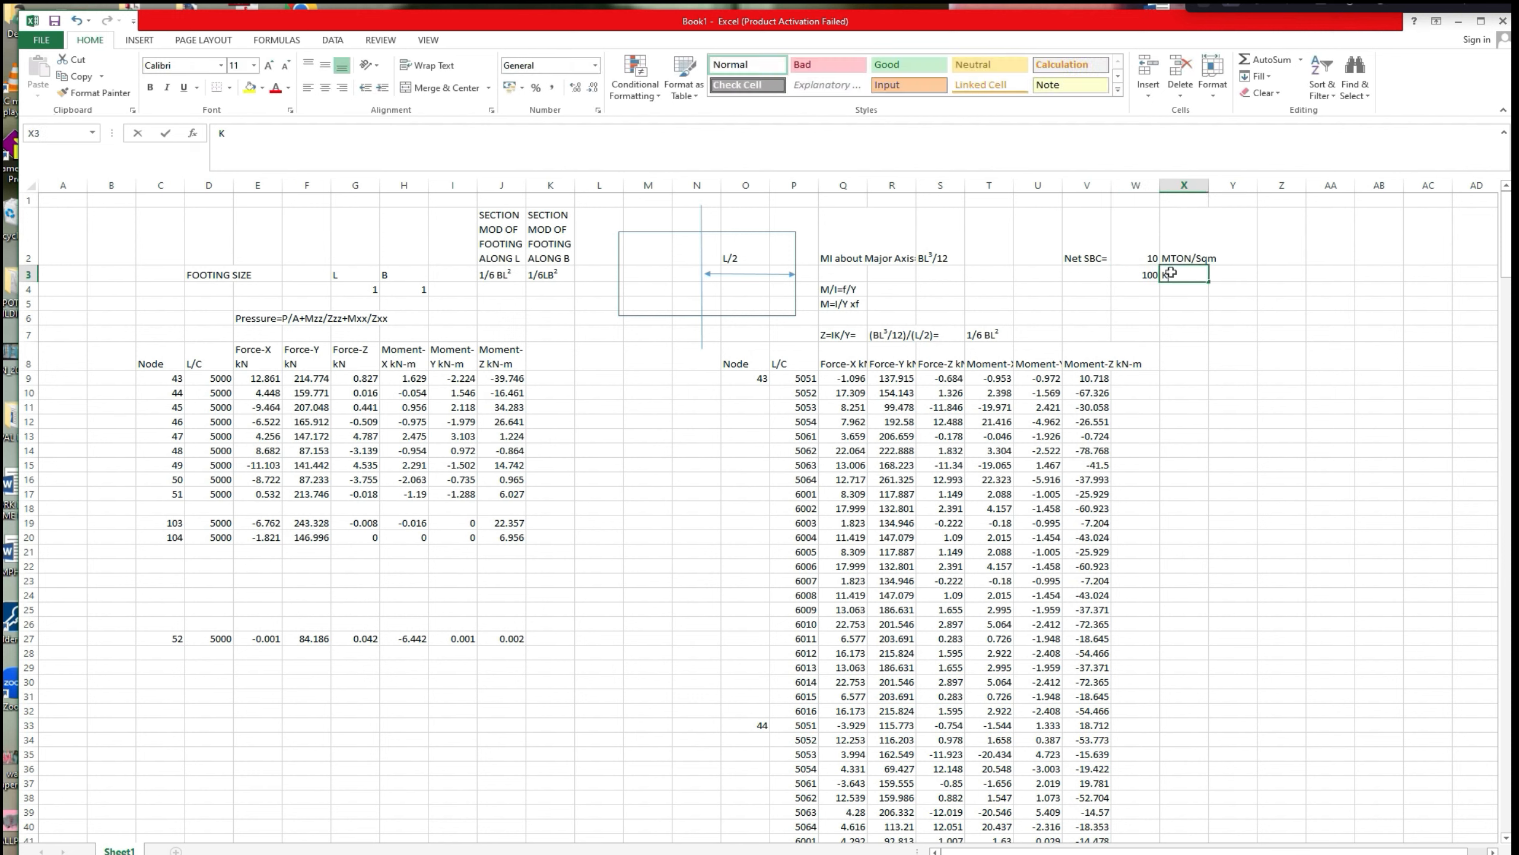
pyautogui.write('N/Sqm')
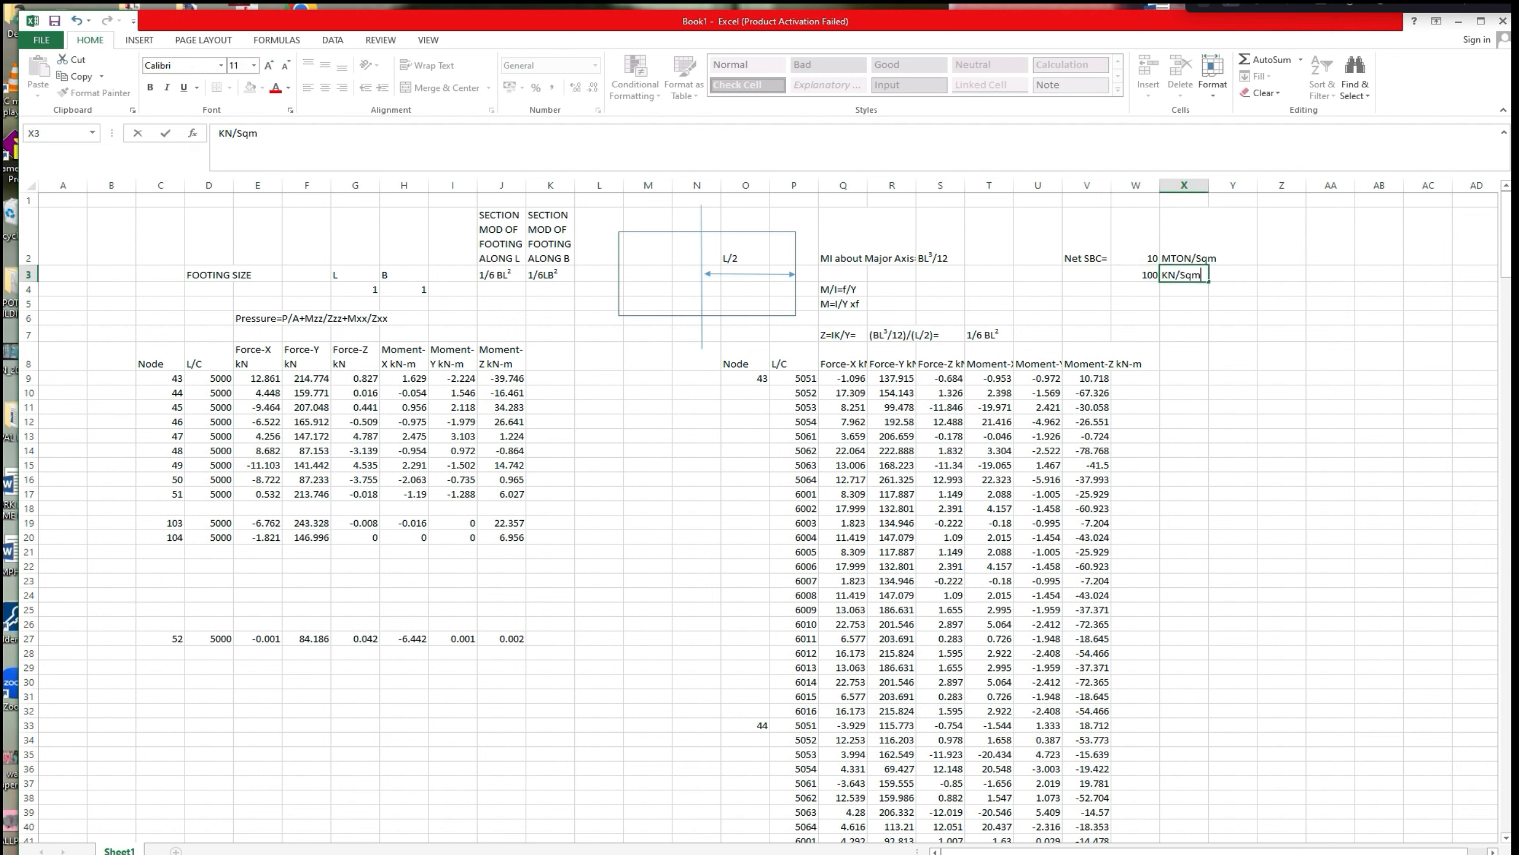
# Add the row 4 labels "Net SBC=" in V4 and "Net SBC Late Load=" in U4.
pyautogui.click(1075, 294)
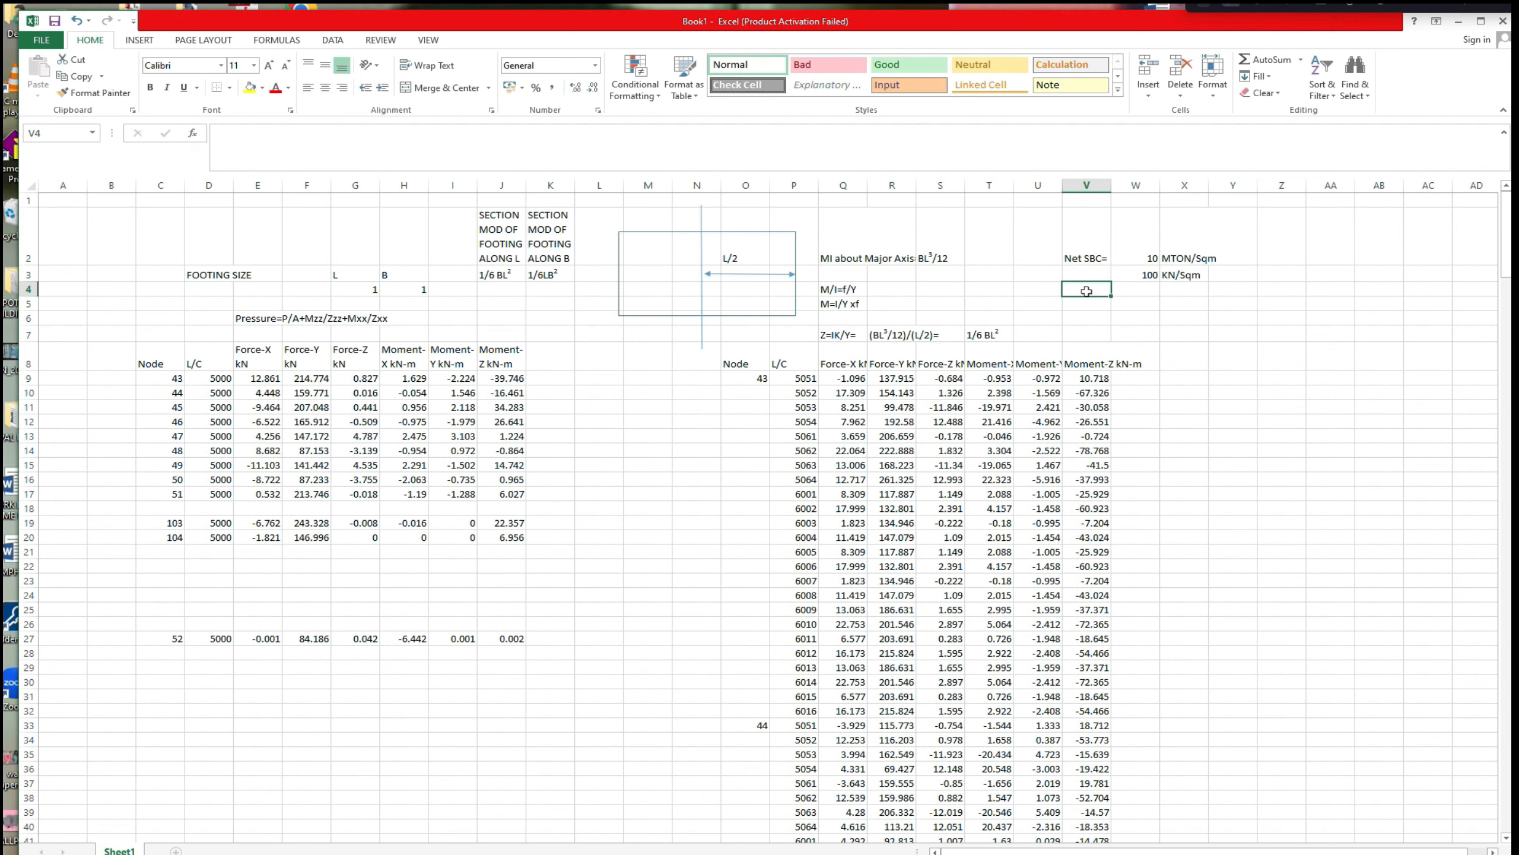
pyautogui.write('Net SBC=')
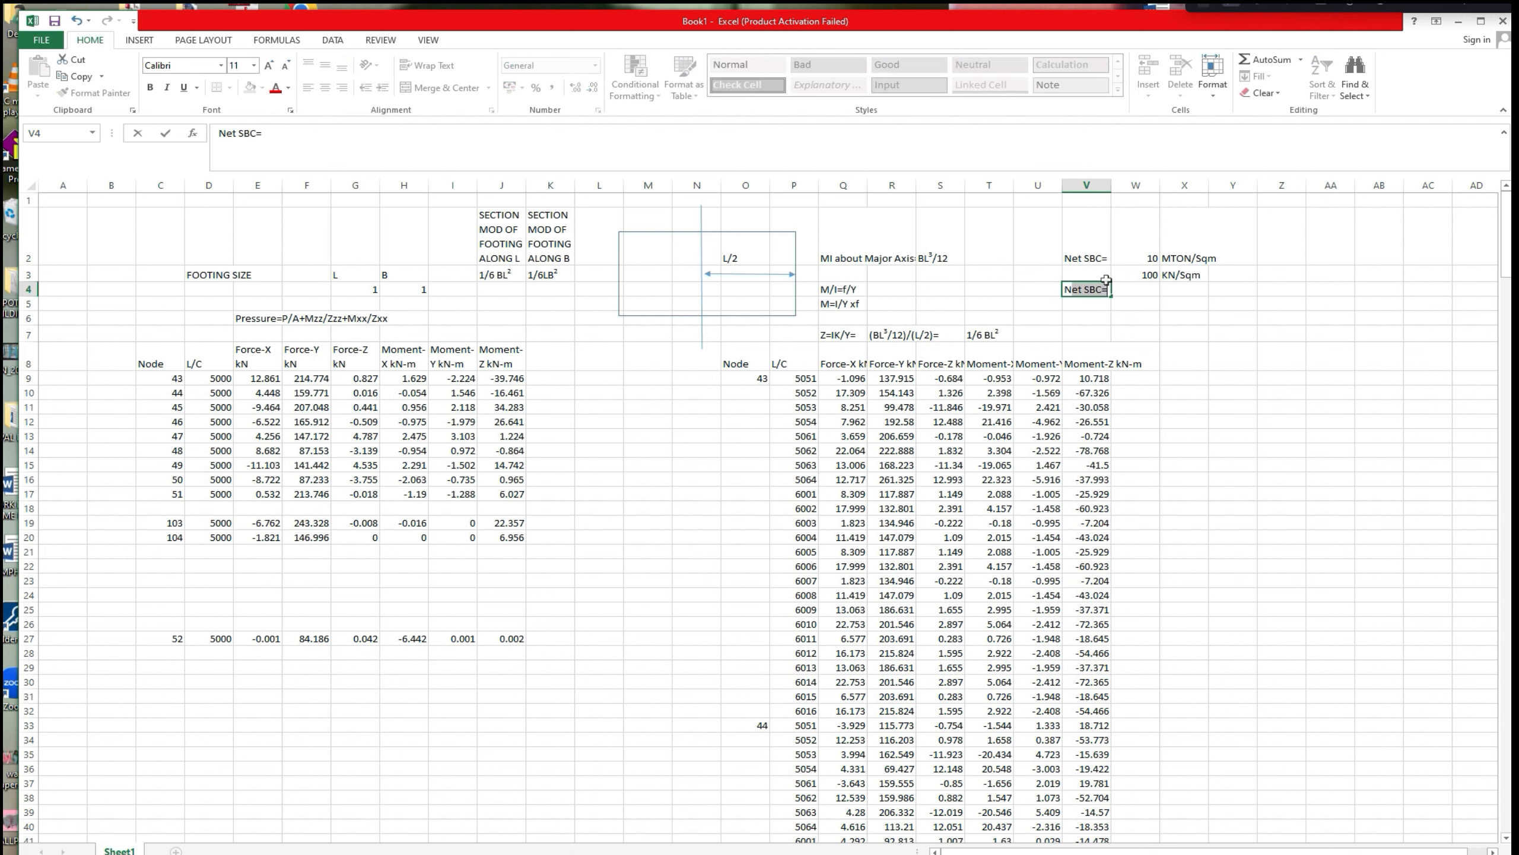
pyautogui.click(1037, 290)
pyautogui.write('N')
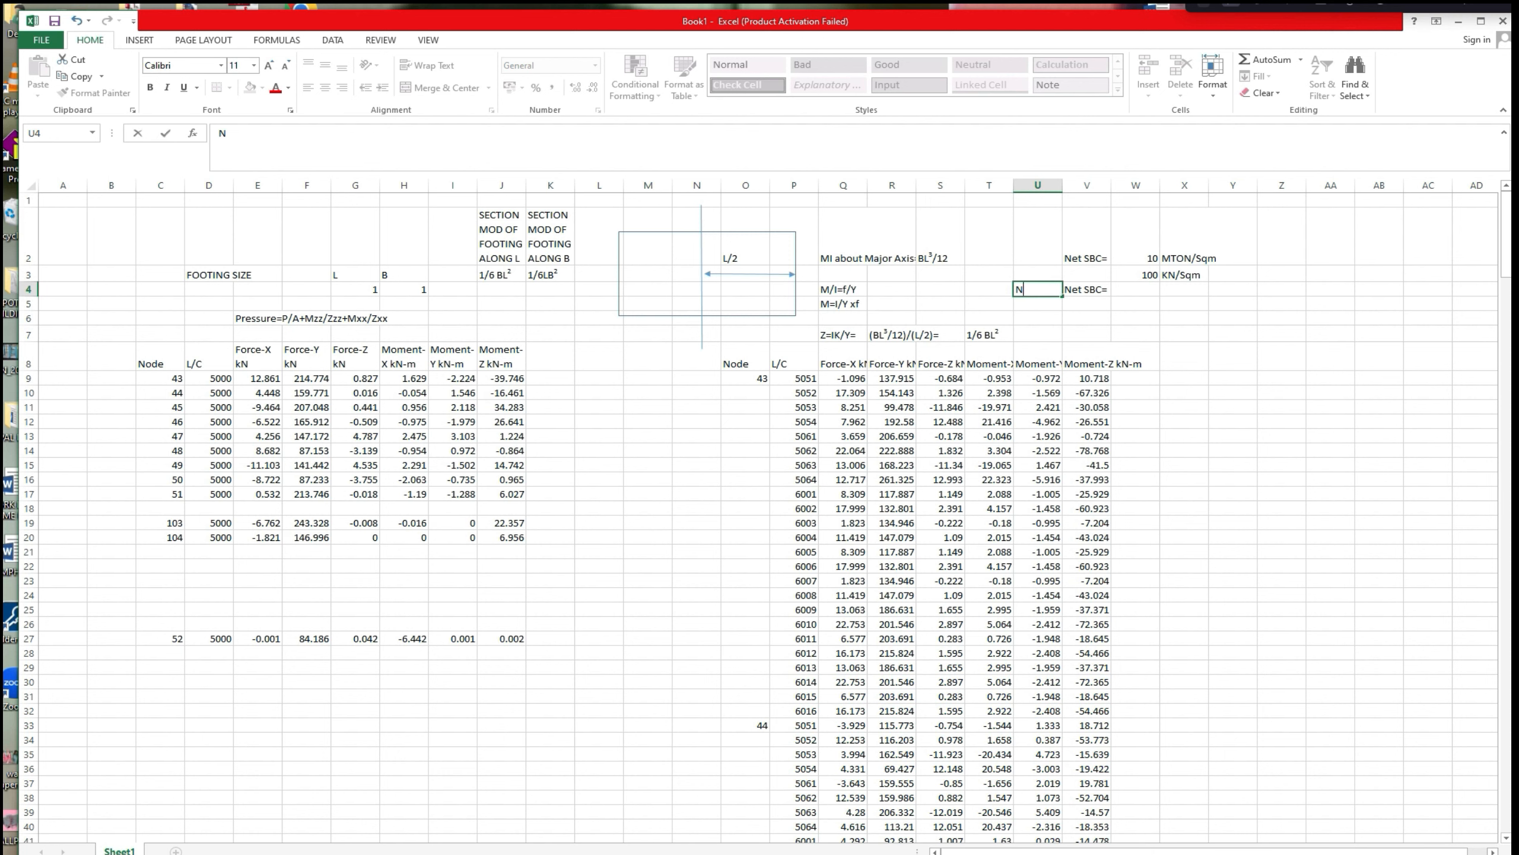
pyautogui.write('et SBC  Late Load=')
# Enter the lateral-load net bearing capacity in W4 as 1.25 times the kilonewton value, =1.25*W3.
pyautogui.click(1155, 291)
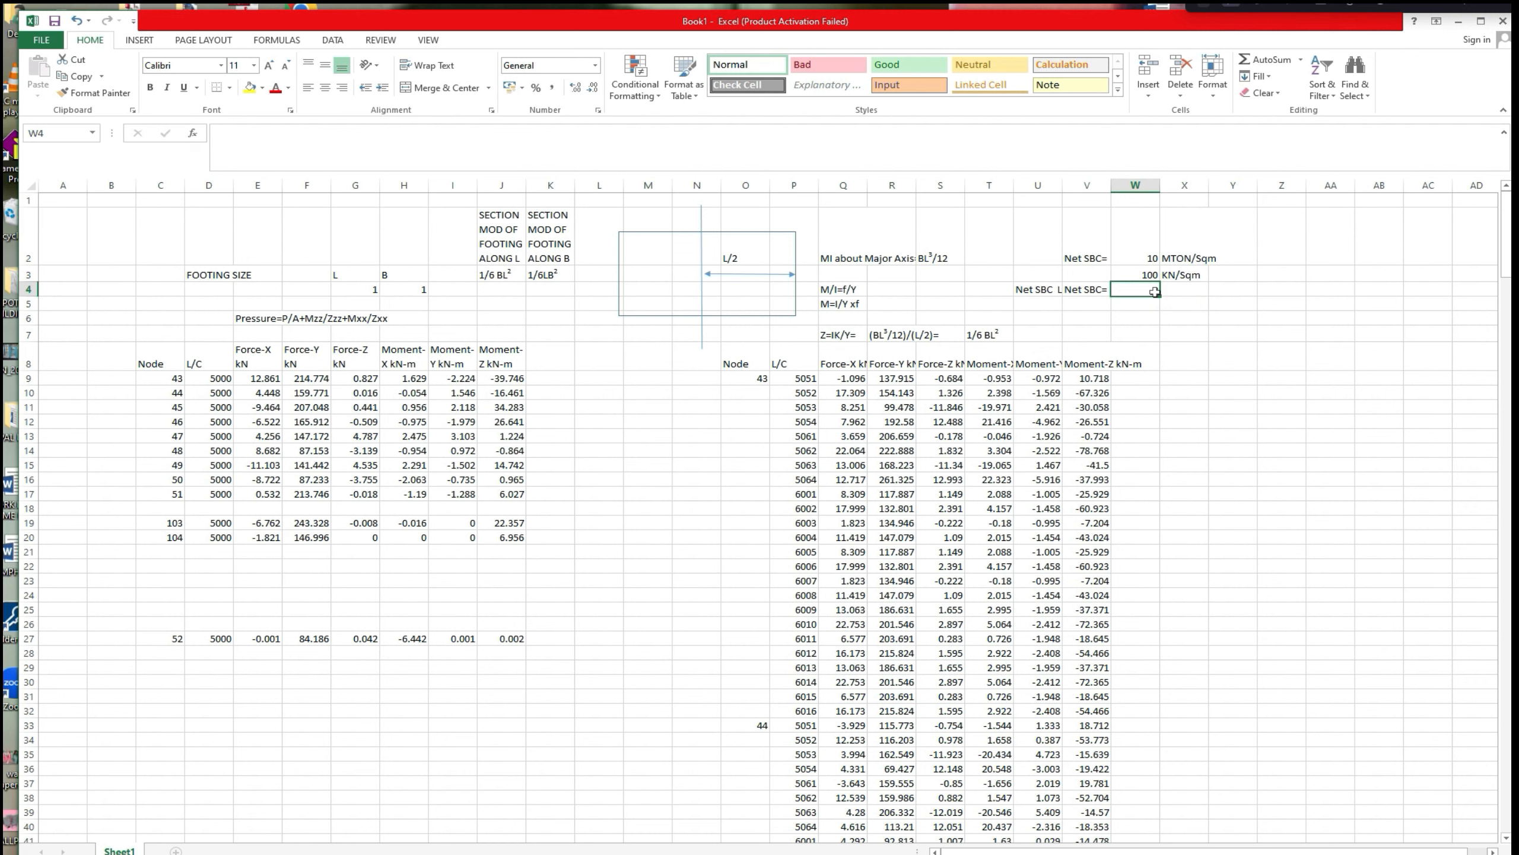
pyautogui.write('=')
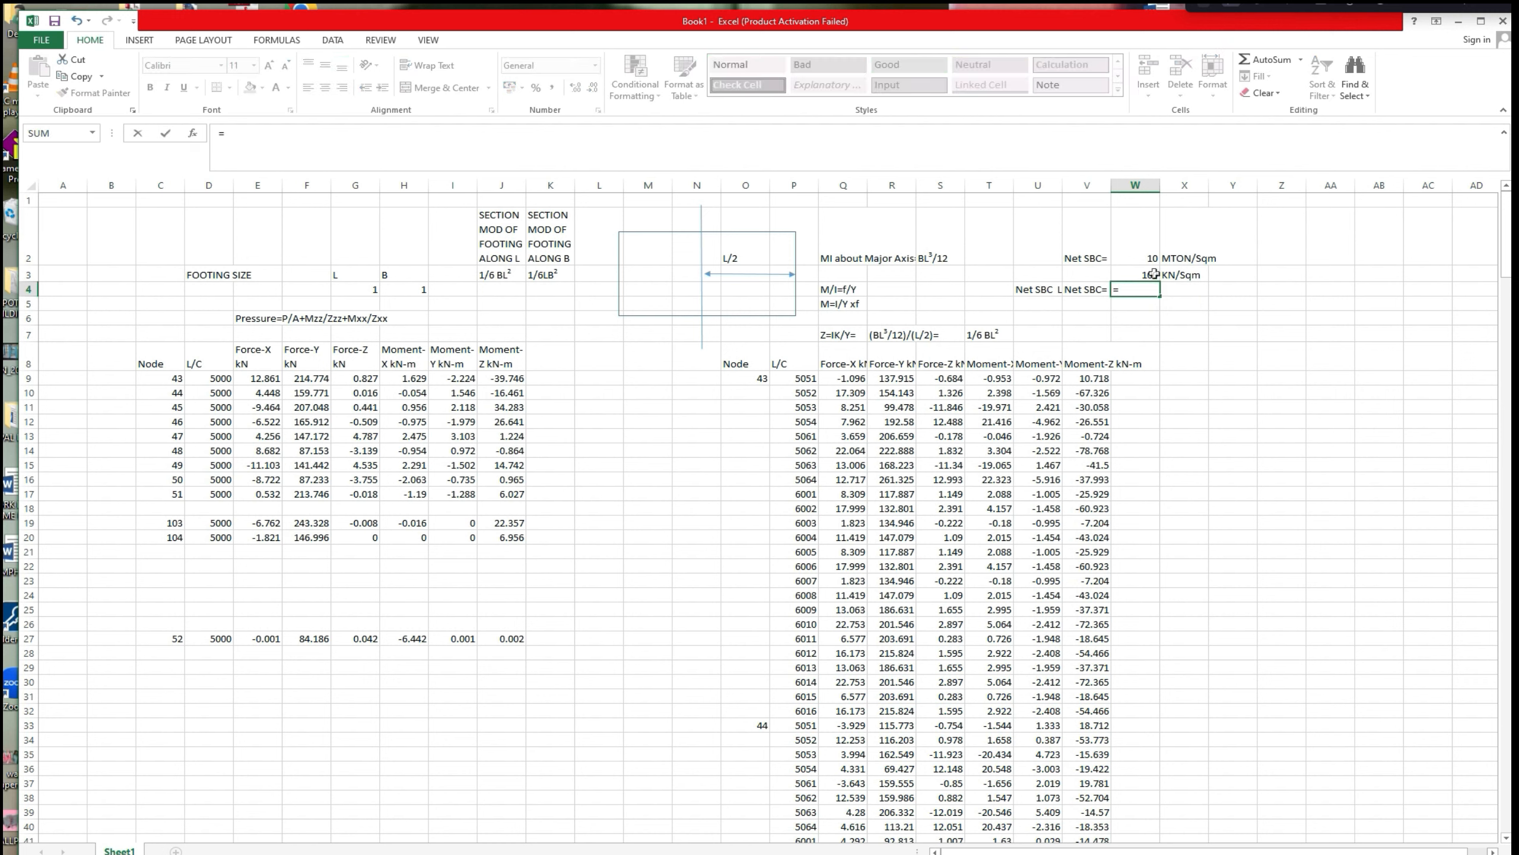
pyautogui.write('1.25')
pyautogui.write('*')
pyautogui.click(1149, 274)
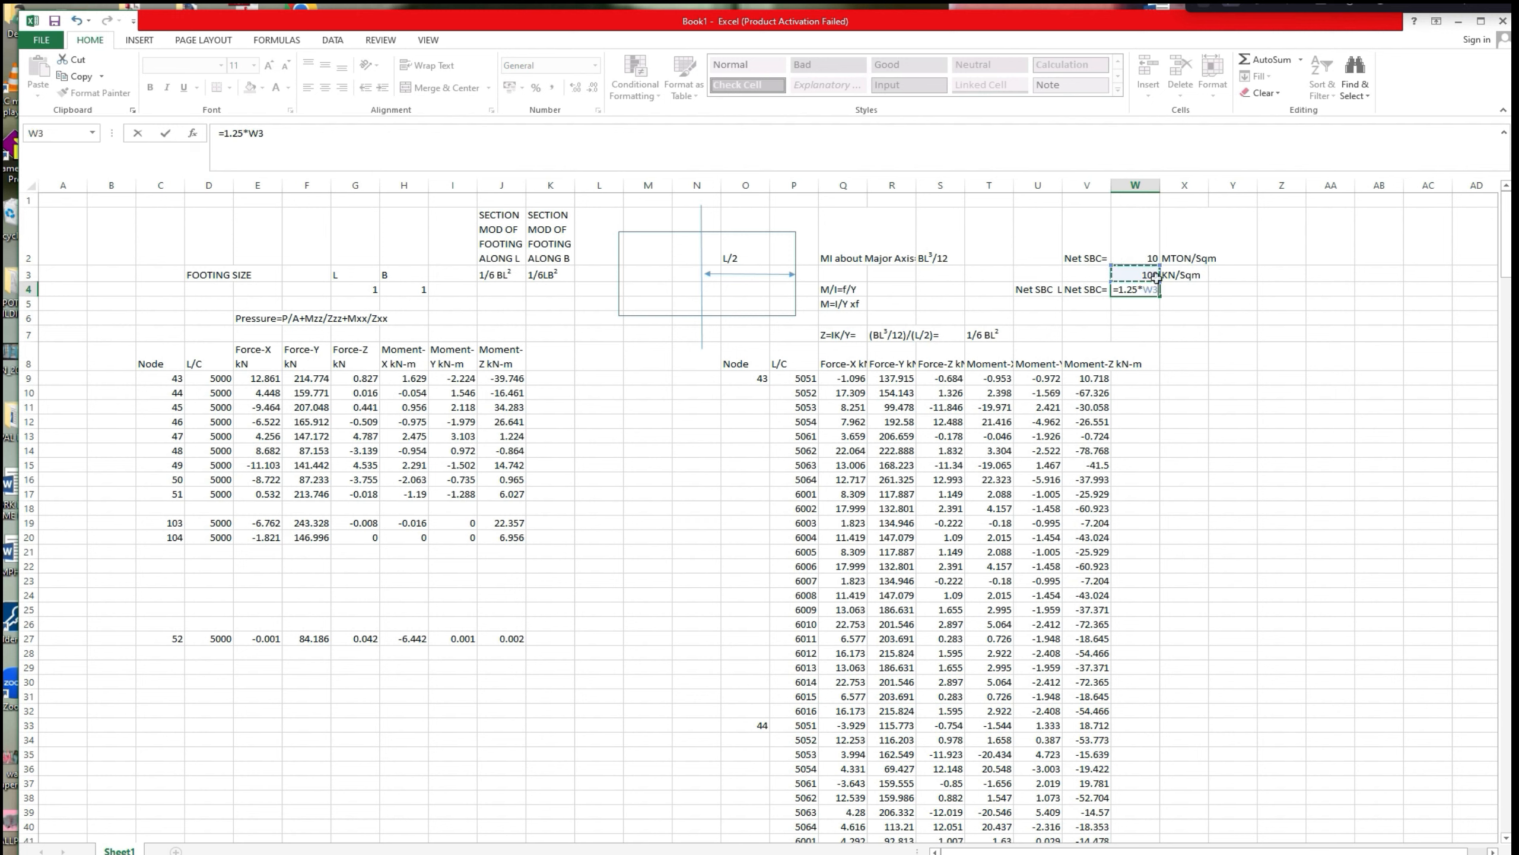
pyautogui.press('Return')
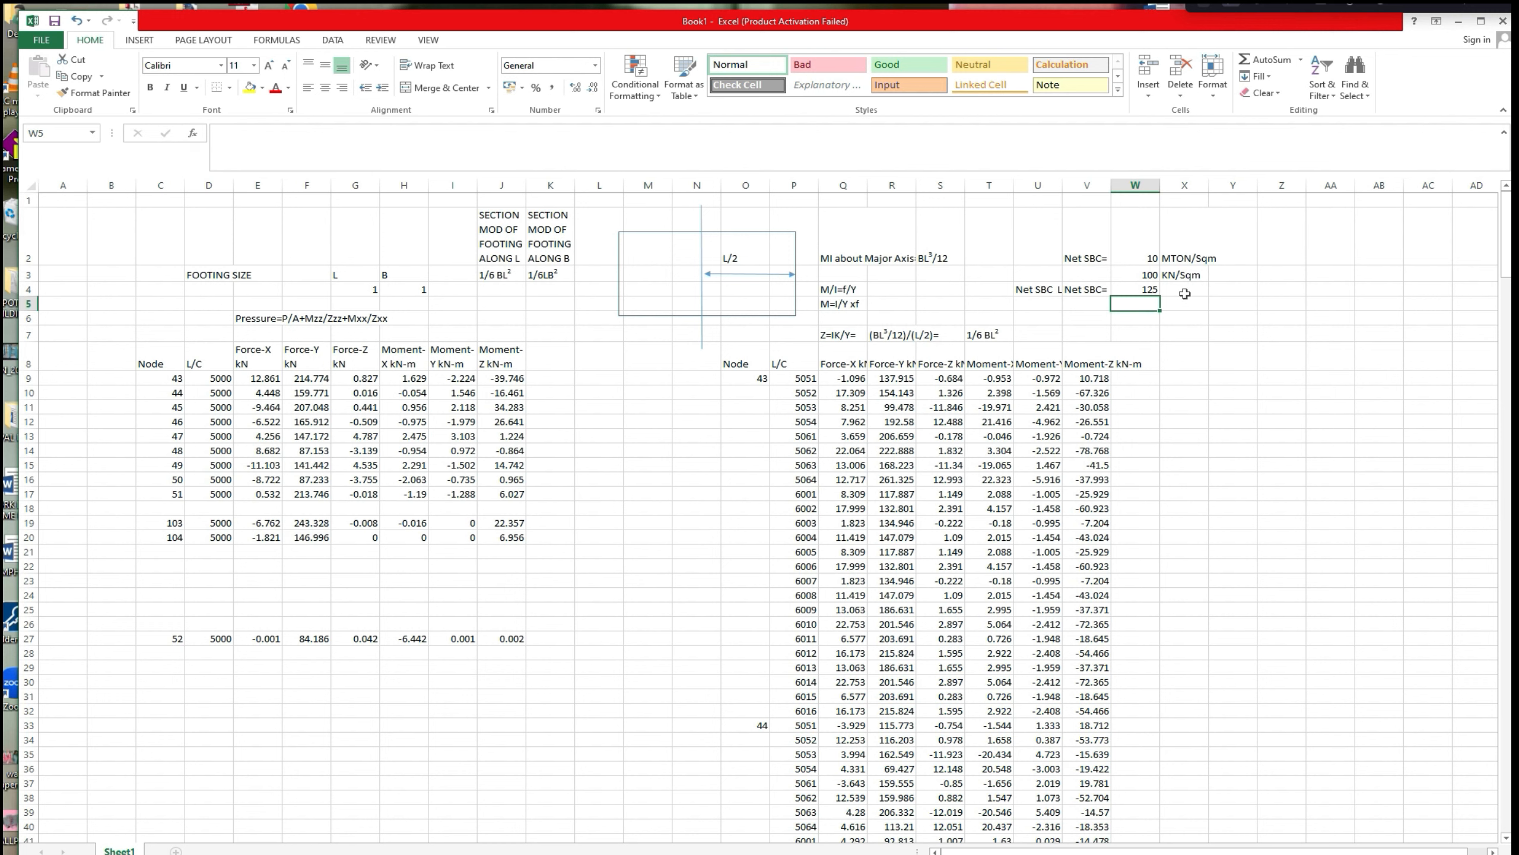
# Add the unit "KN/Sqm" in X4 beside the lateral-load net bearing capacity.
pyautogui.click(1048, 289)
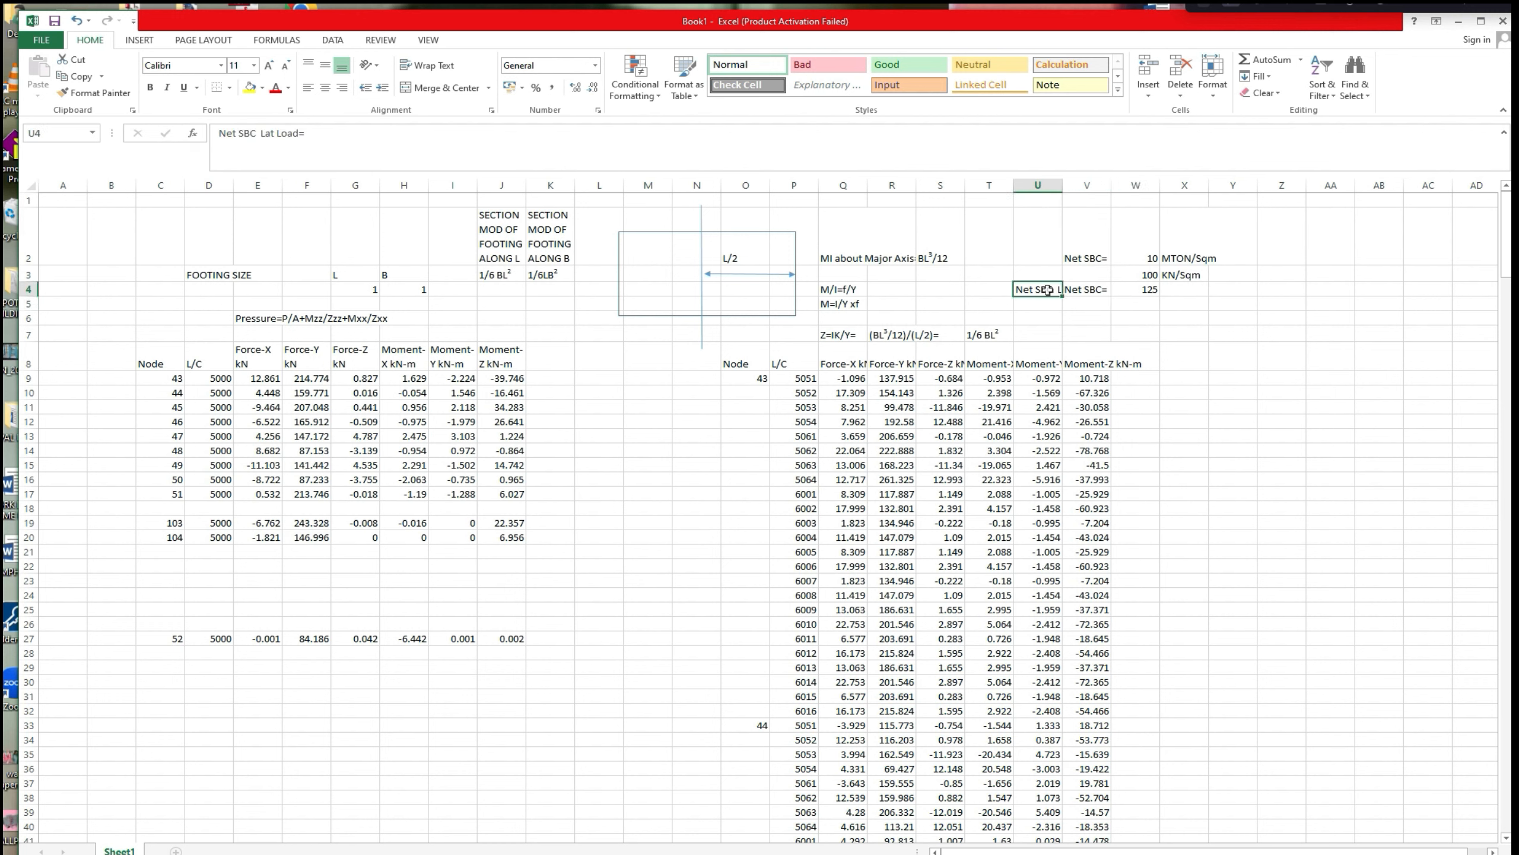
pyautogui.click(1185, 291)
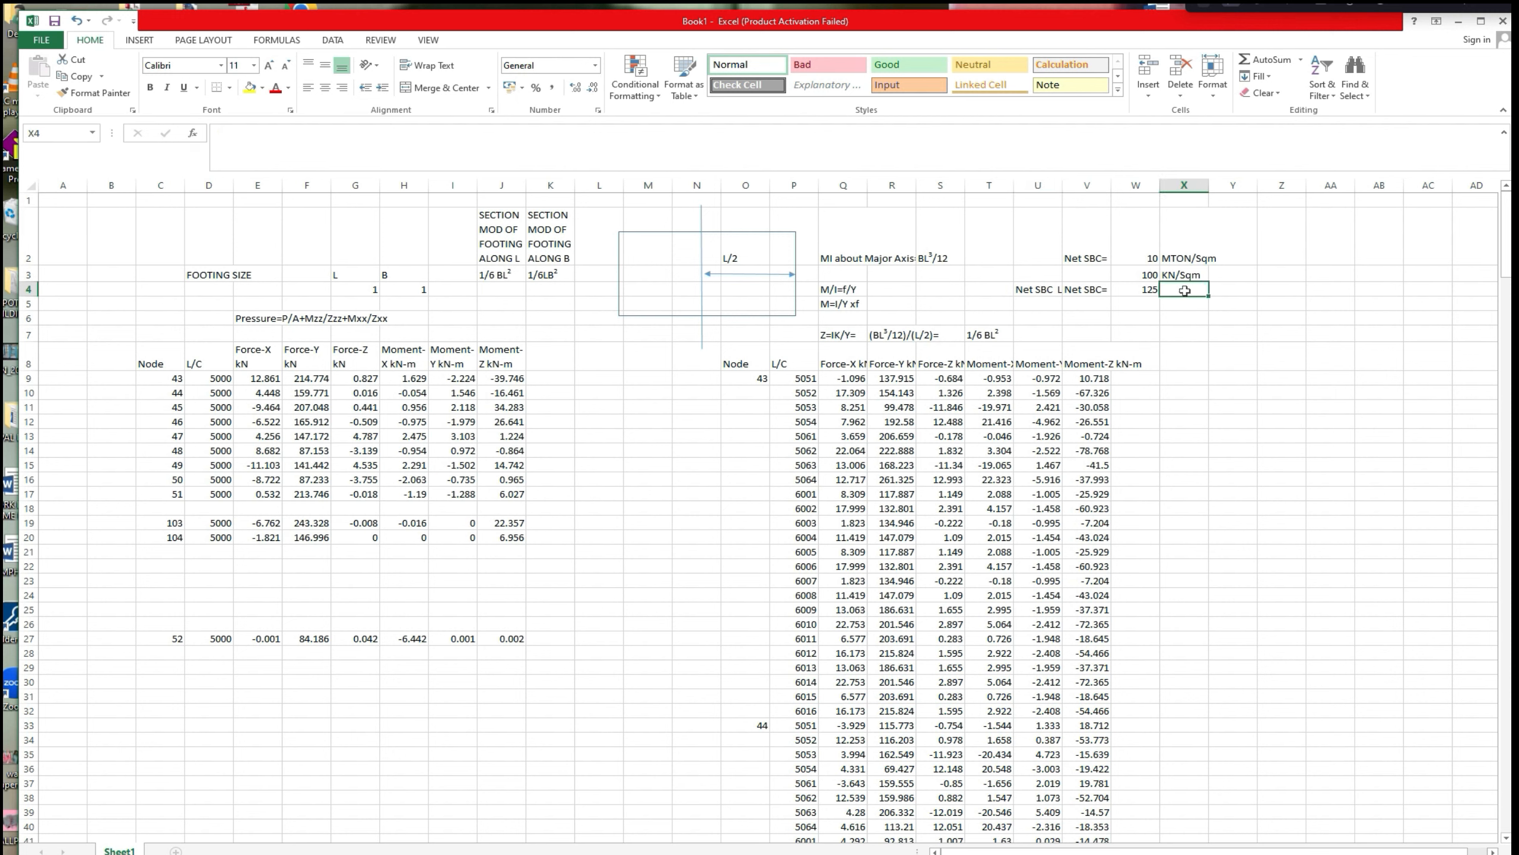
pyautogui.write('KN/Sqm')
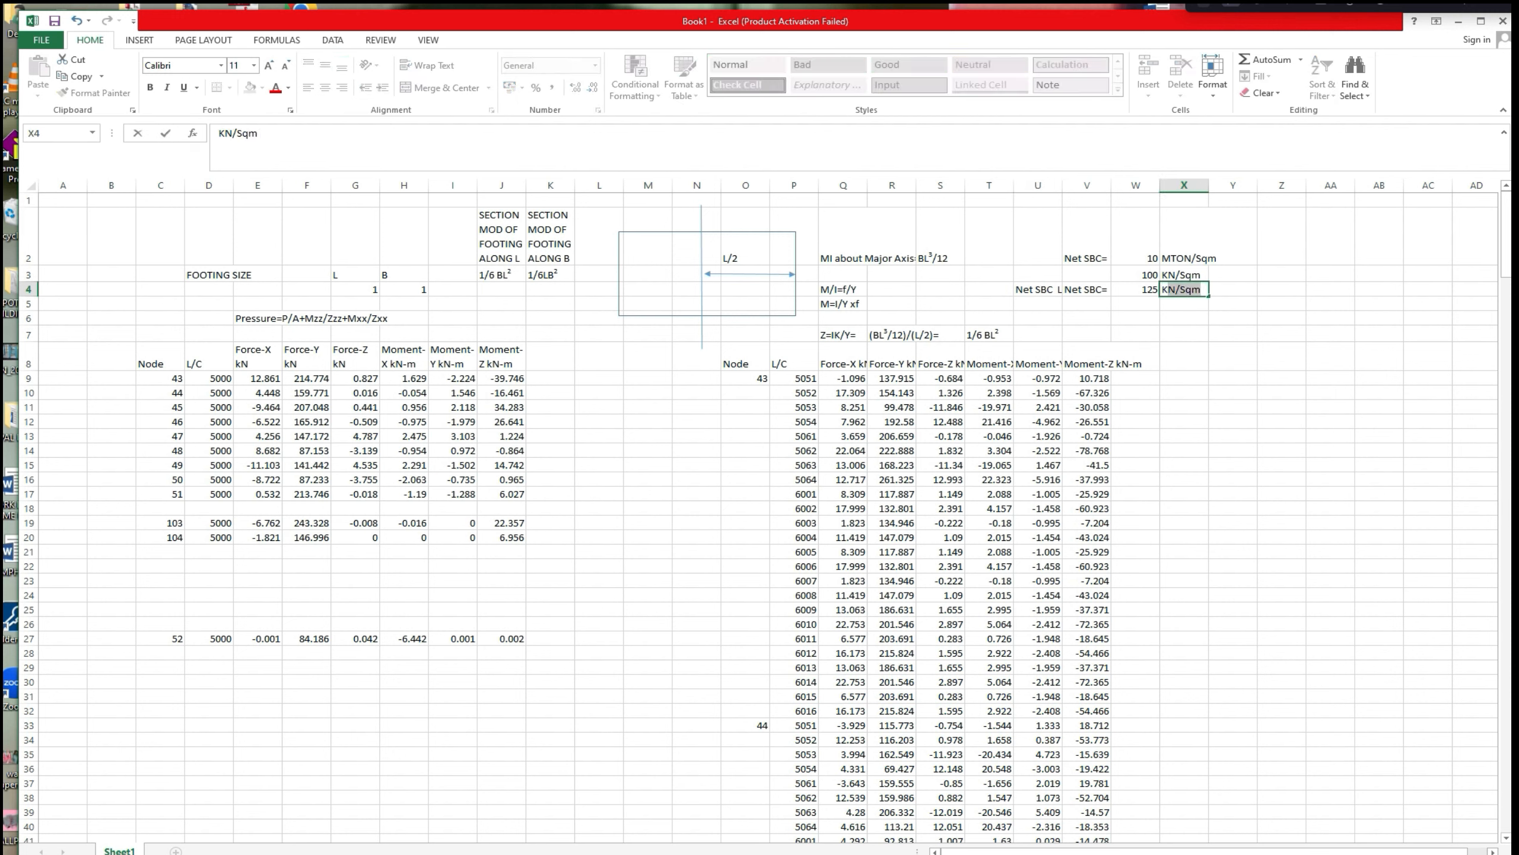
pyautogui.click(1204, 377)
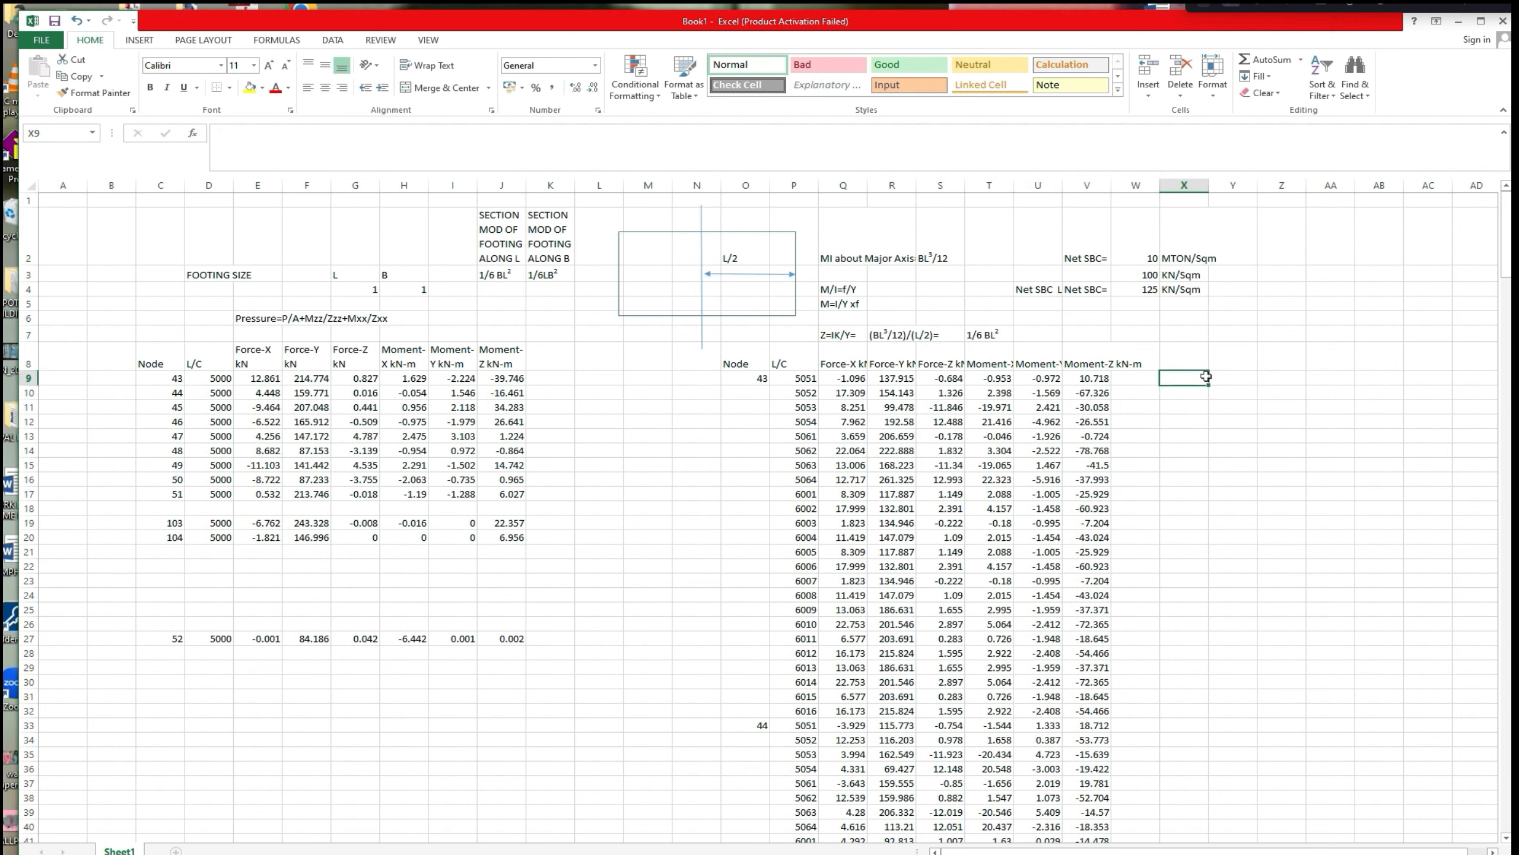
# Calculate the footing's section modulus along L in J4 with =1/6*H4*G4^2.
pyautogui.click(489, 292)
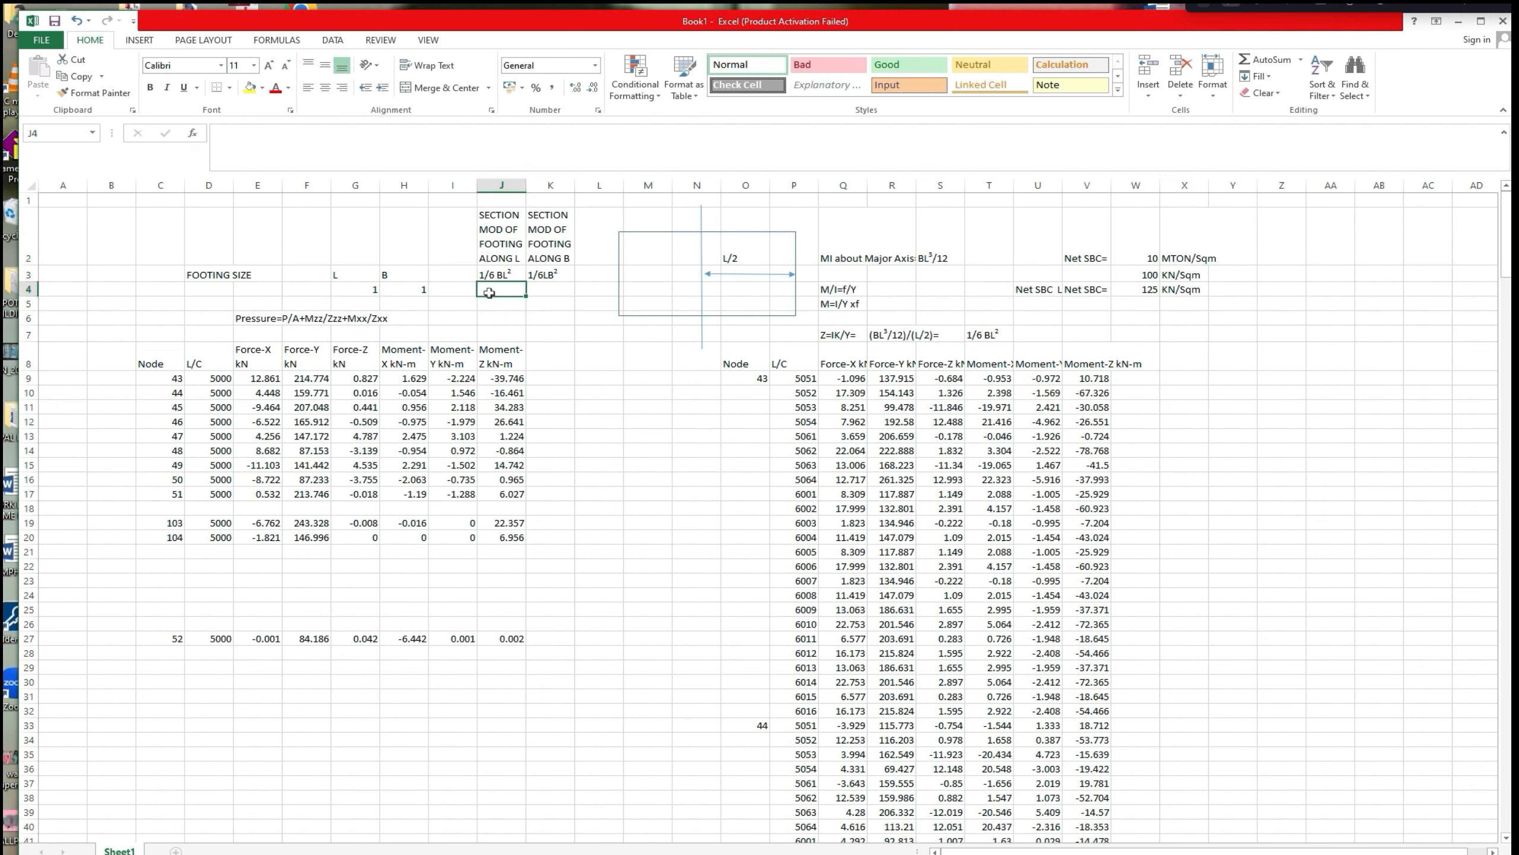
pyautogui.write('=1')
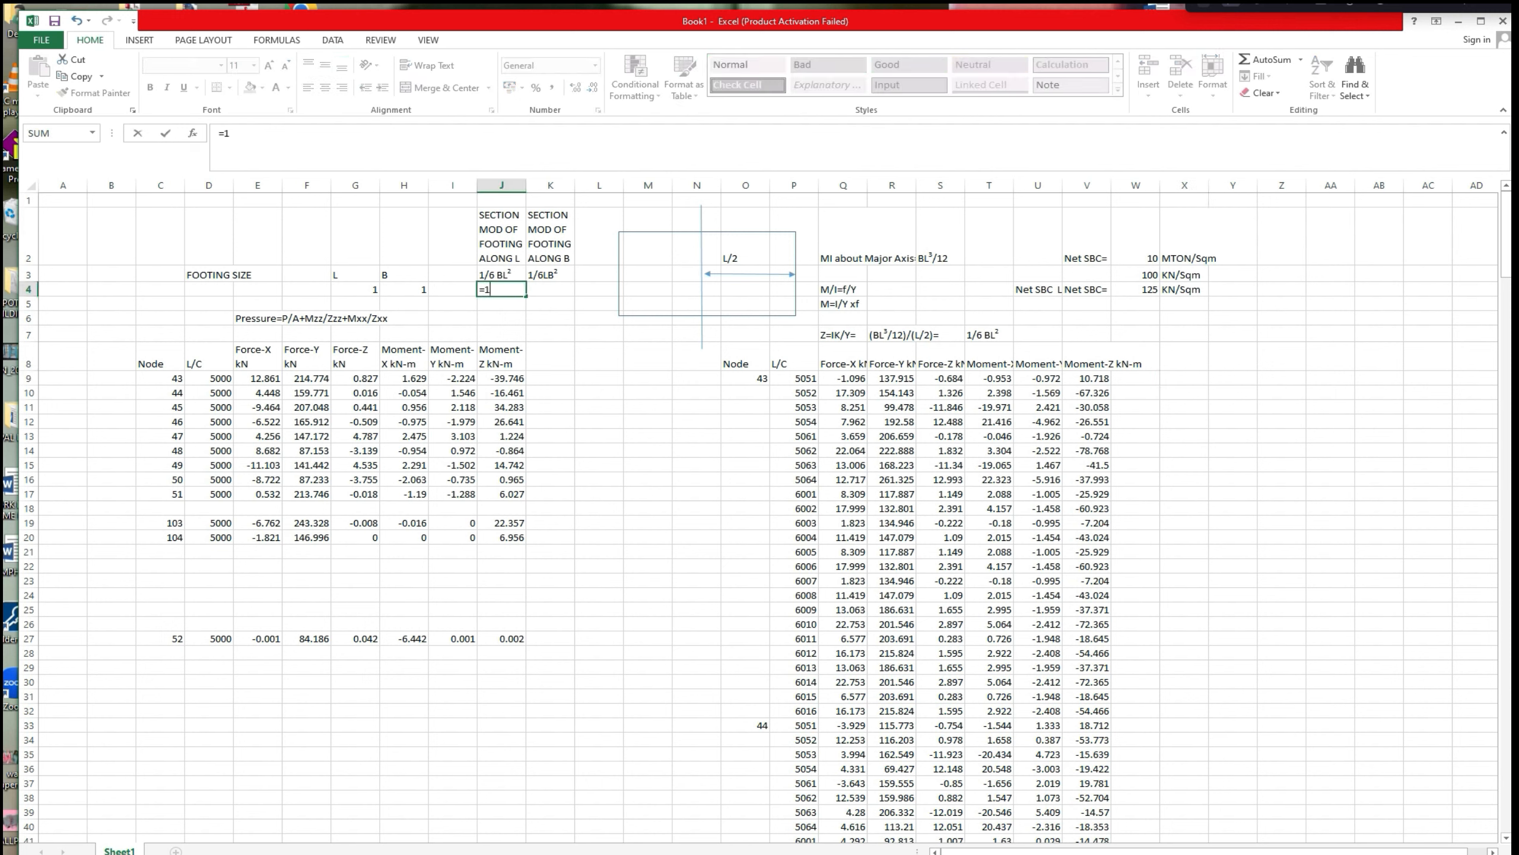
pyautogui.write('/6*')
pyautogui.click(416, 289)
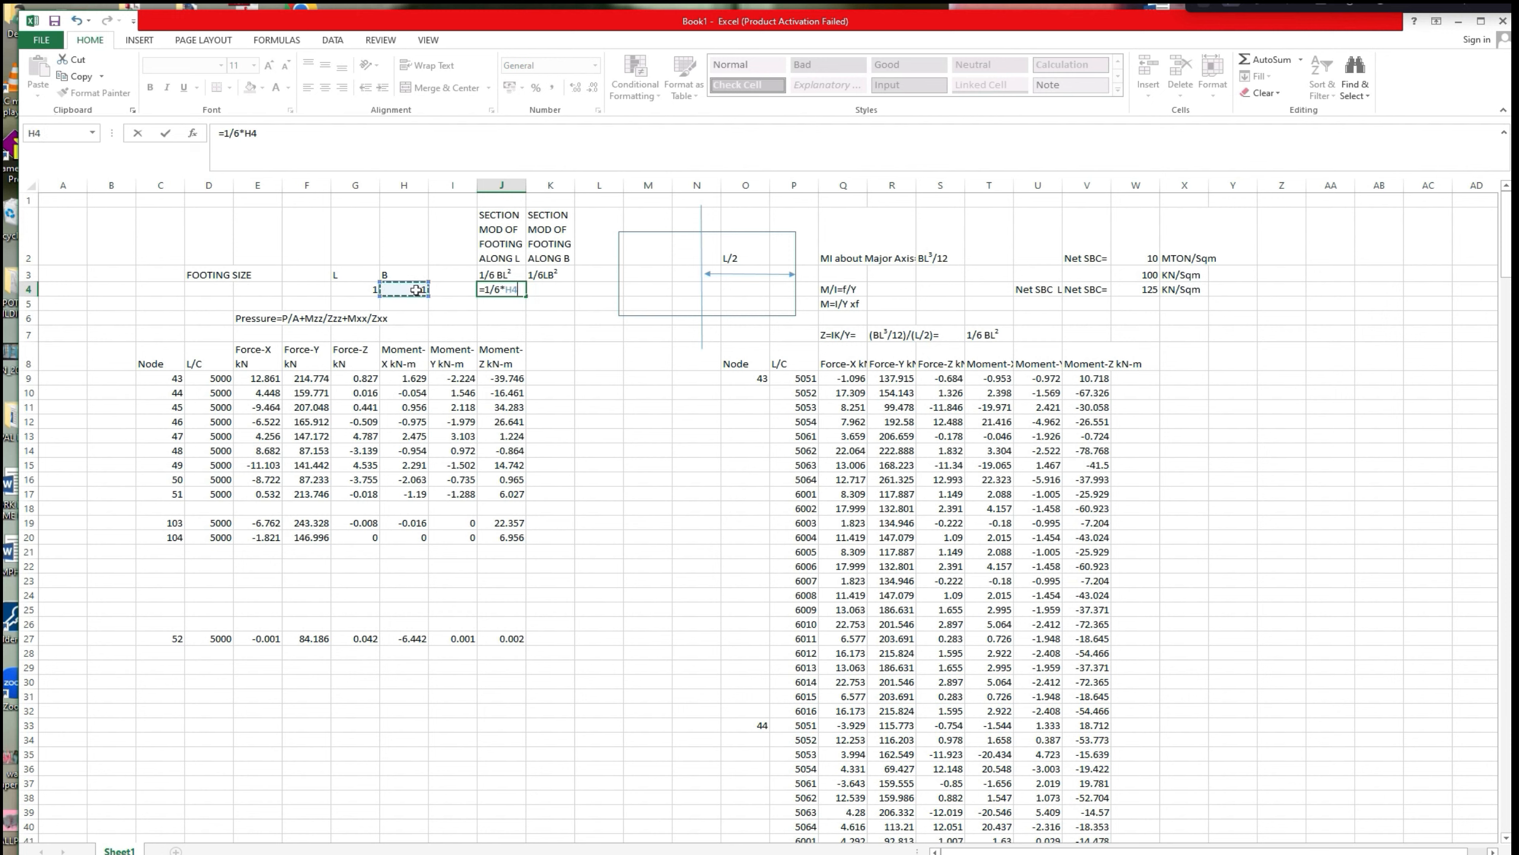
pyautogui.write('*')
pyautogui.click(357, 286)
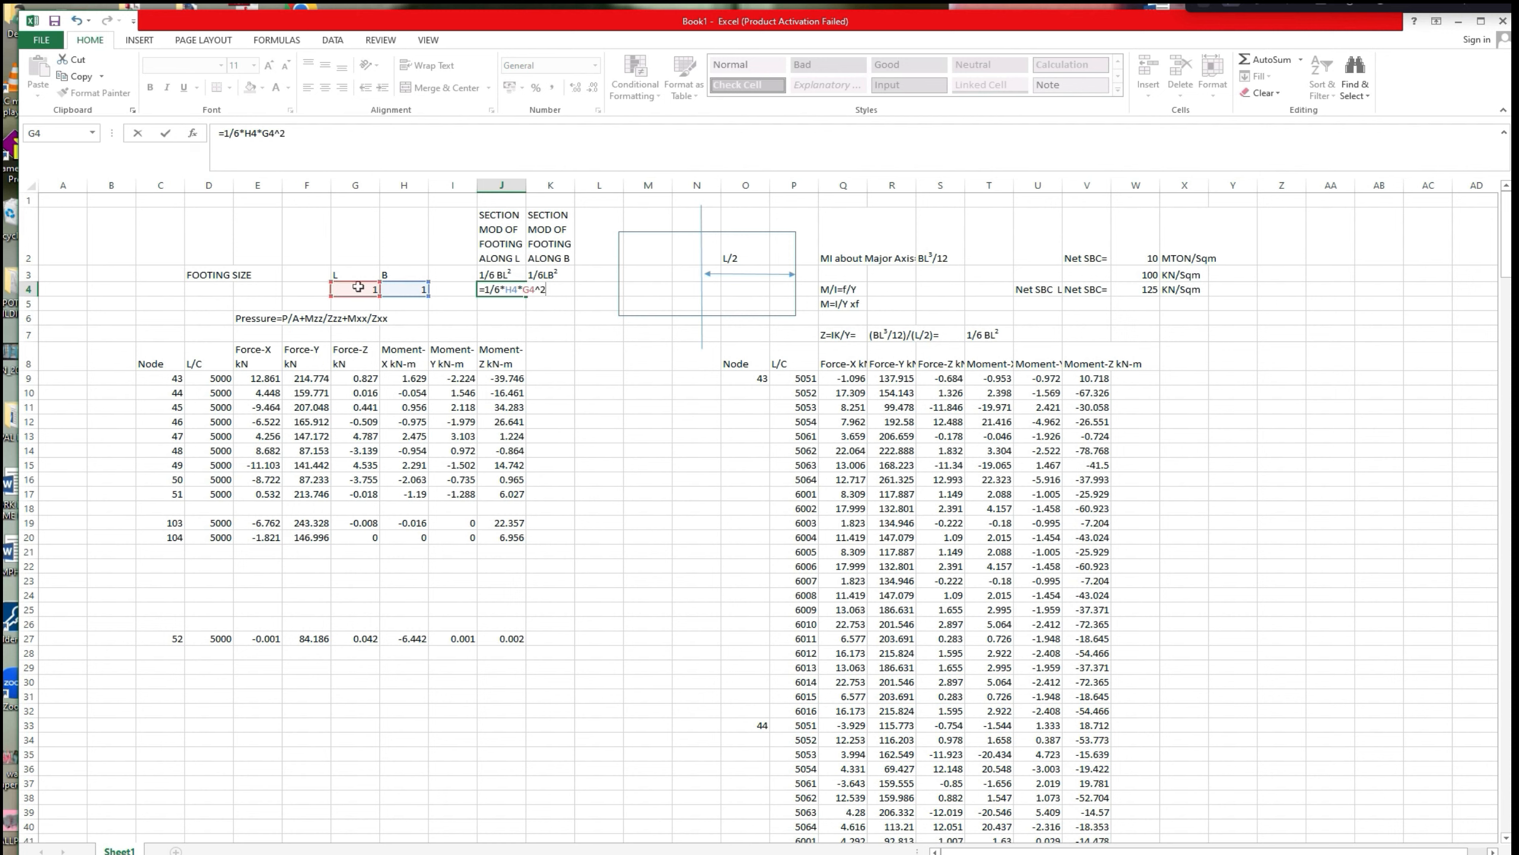
pyautogui.press('Return')
# Calculate the footing's section modulus along B in K4 with =1/6*G4*H4^2.
pyautogui.click(546, 289)
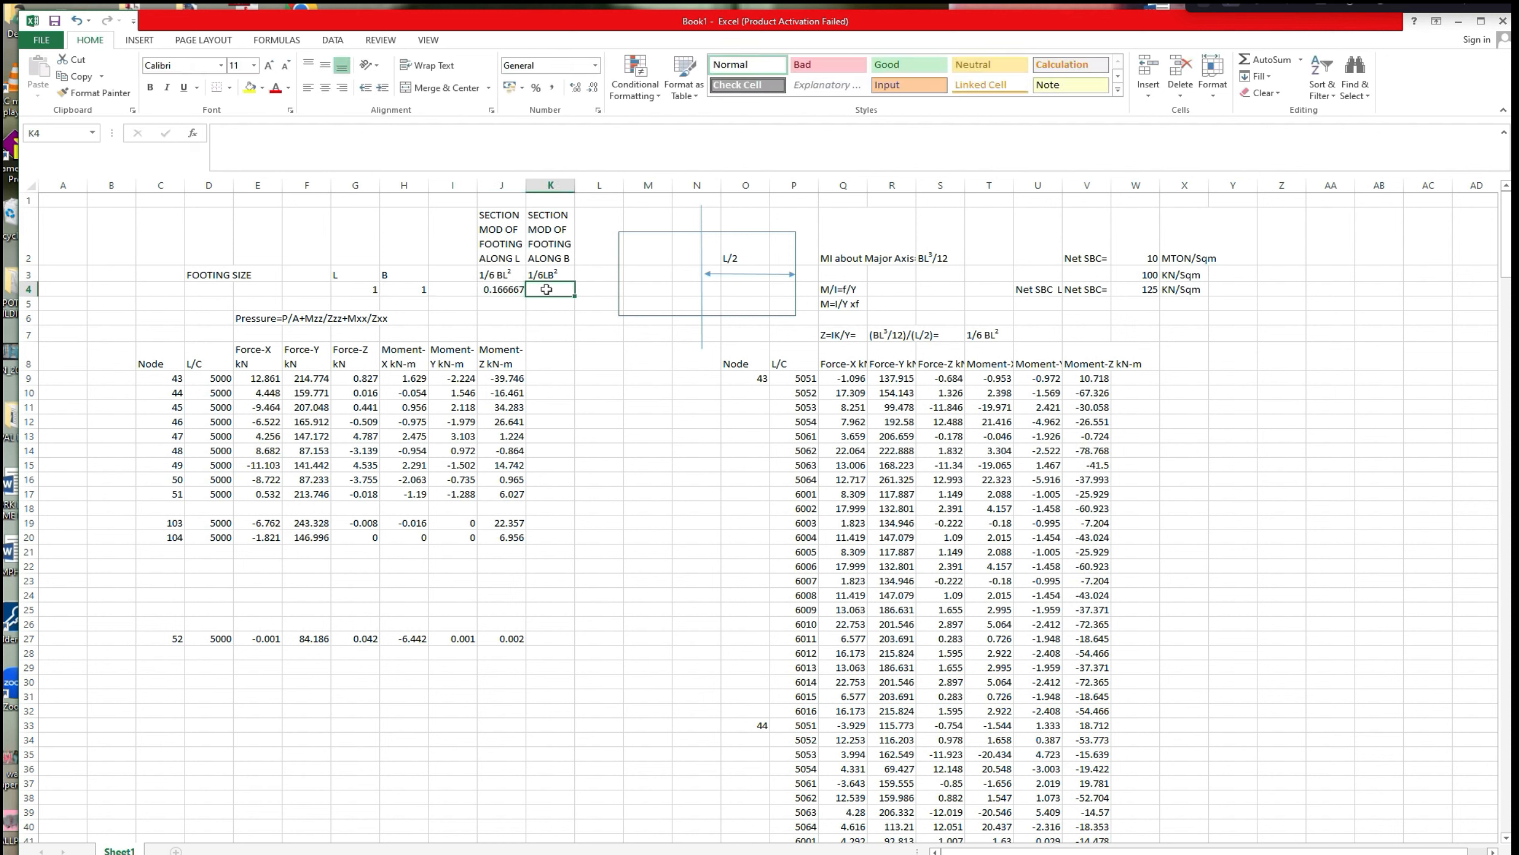
pyautogui.write('=1/6*')
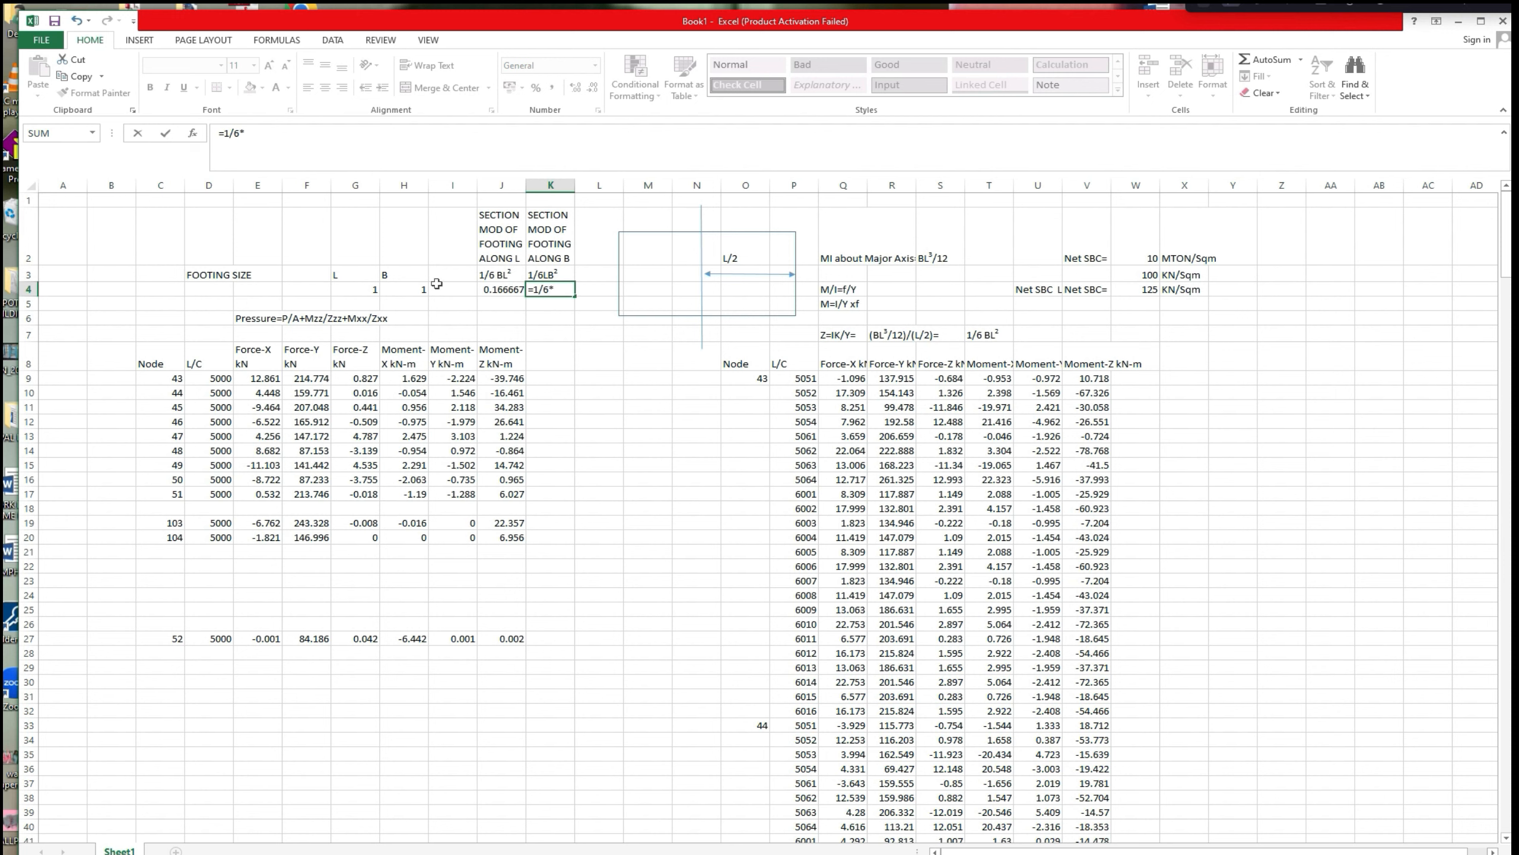
pyautogui.click(374, 290)
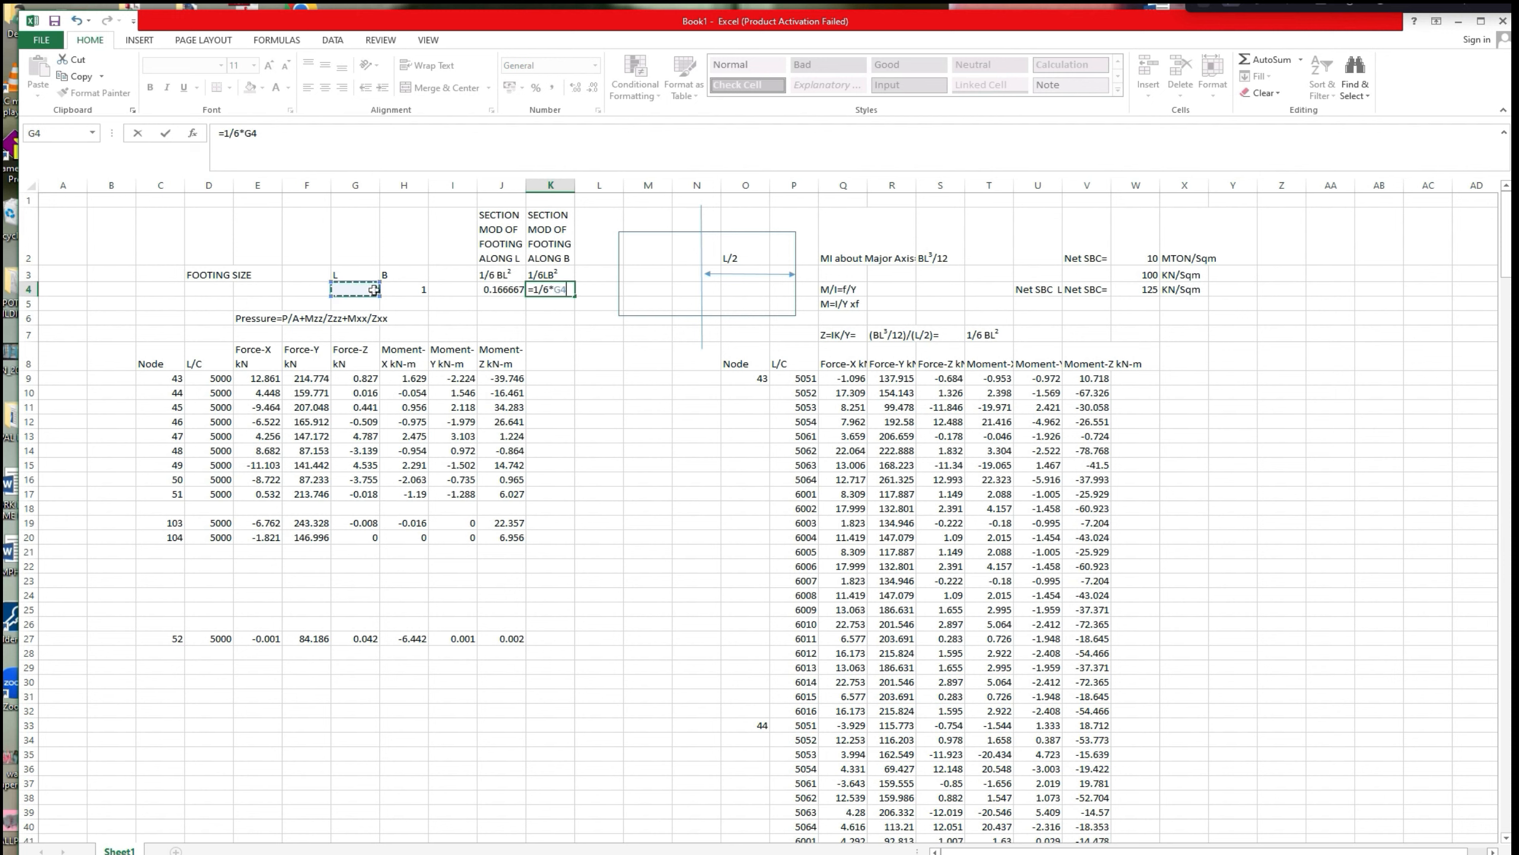
pyautogui.write('*')
pyautogui.click(409, 289)
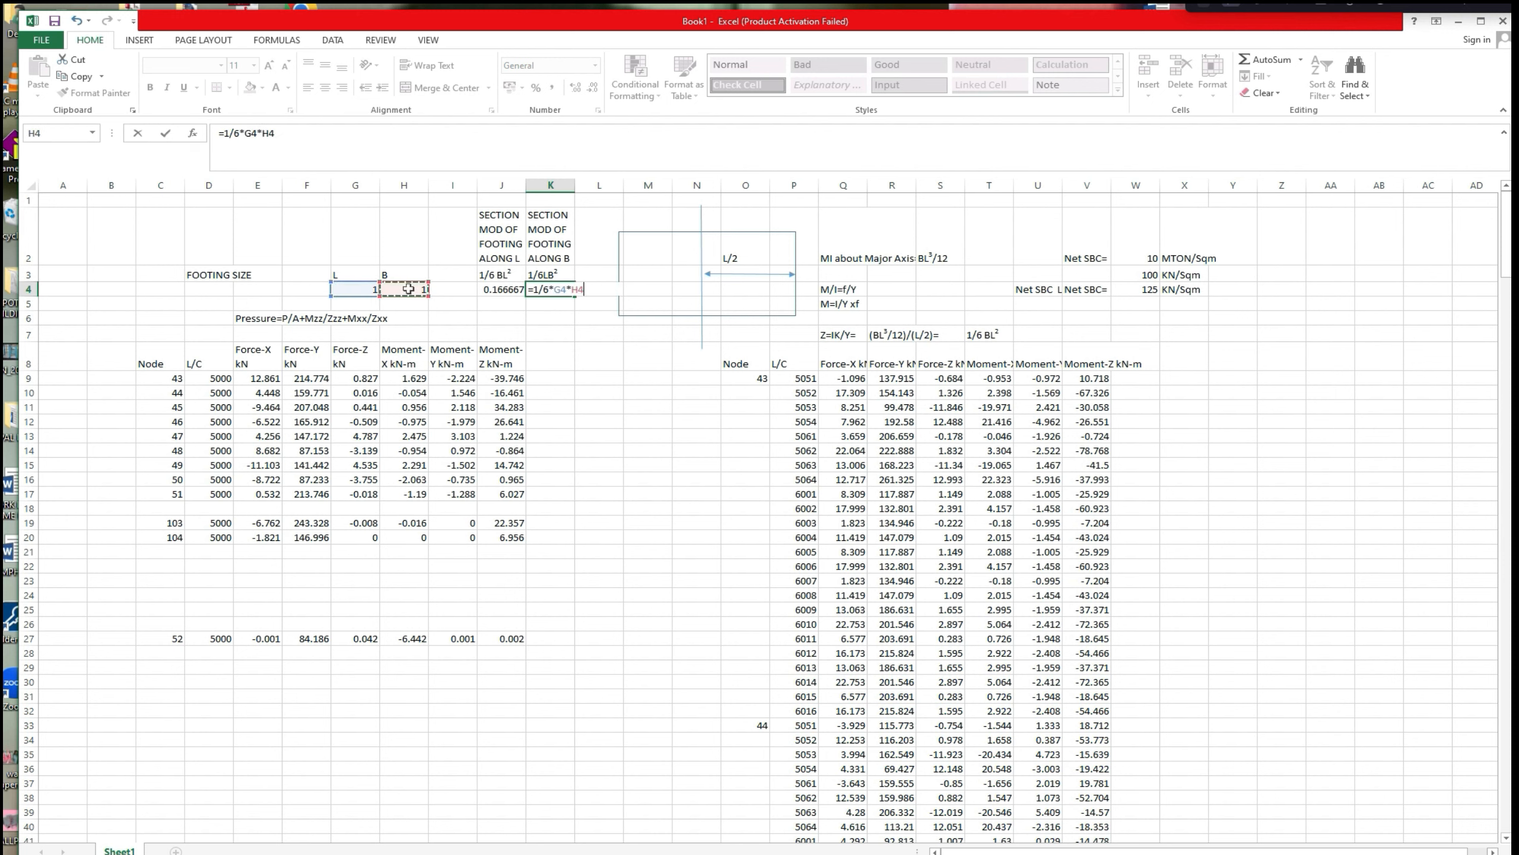
pyautogui.write('^2')
pyautogui.press('Return')
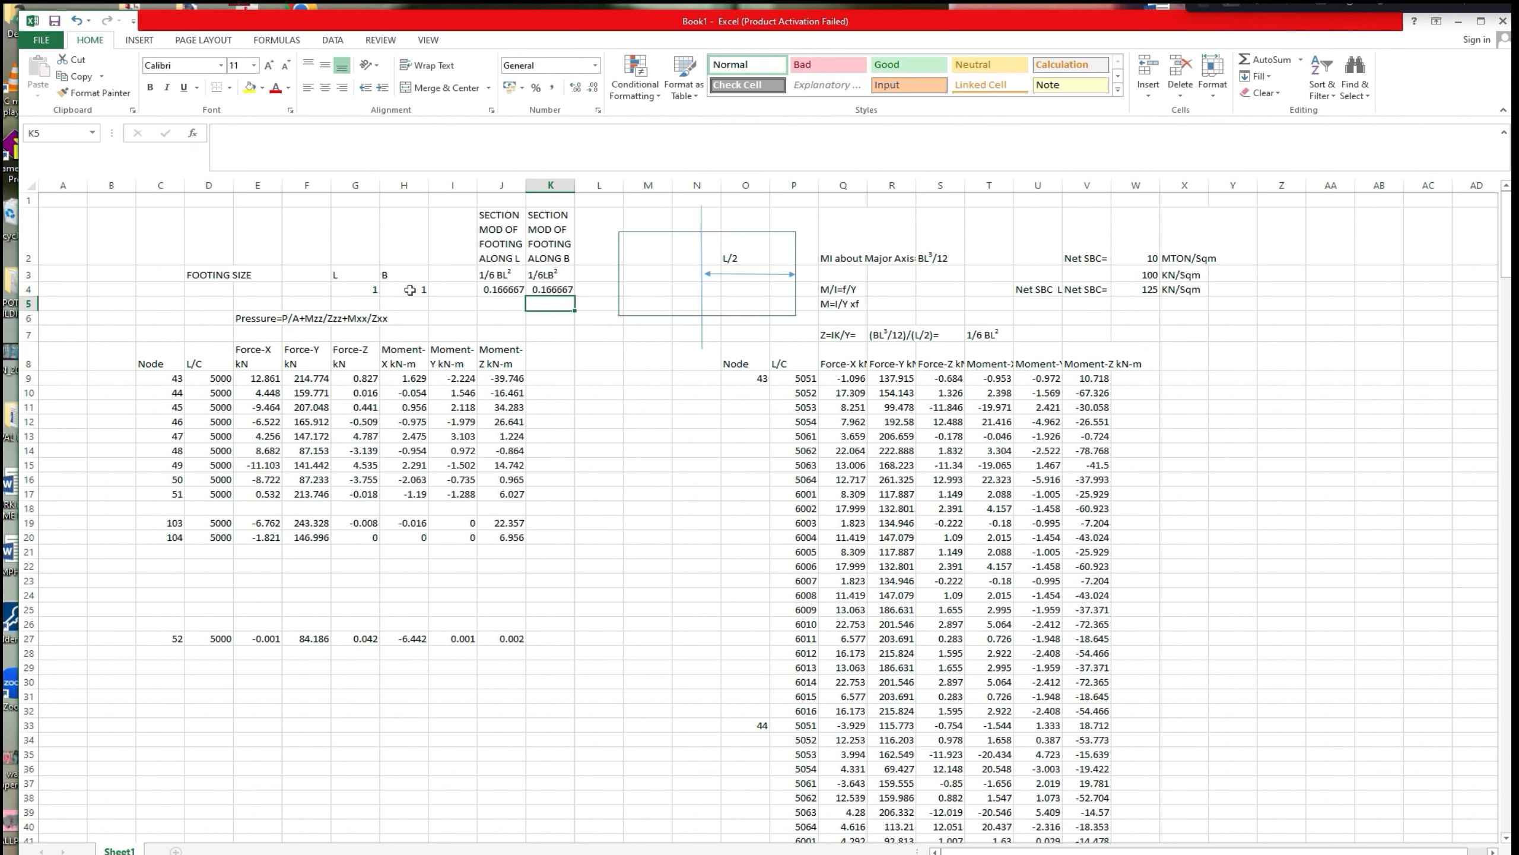
pyautogui.click(568, 361)
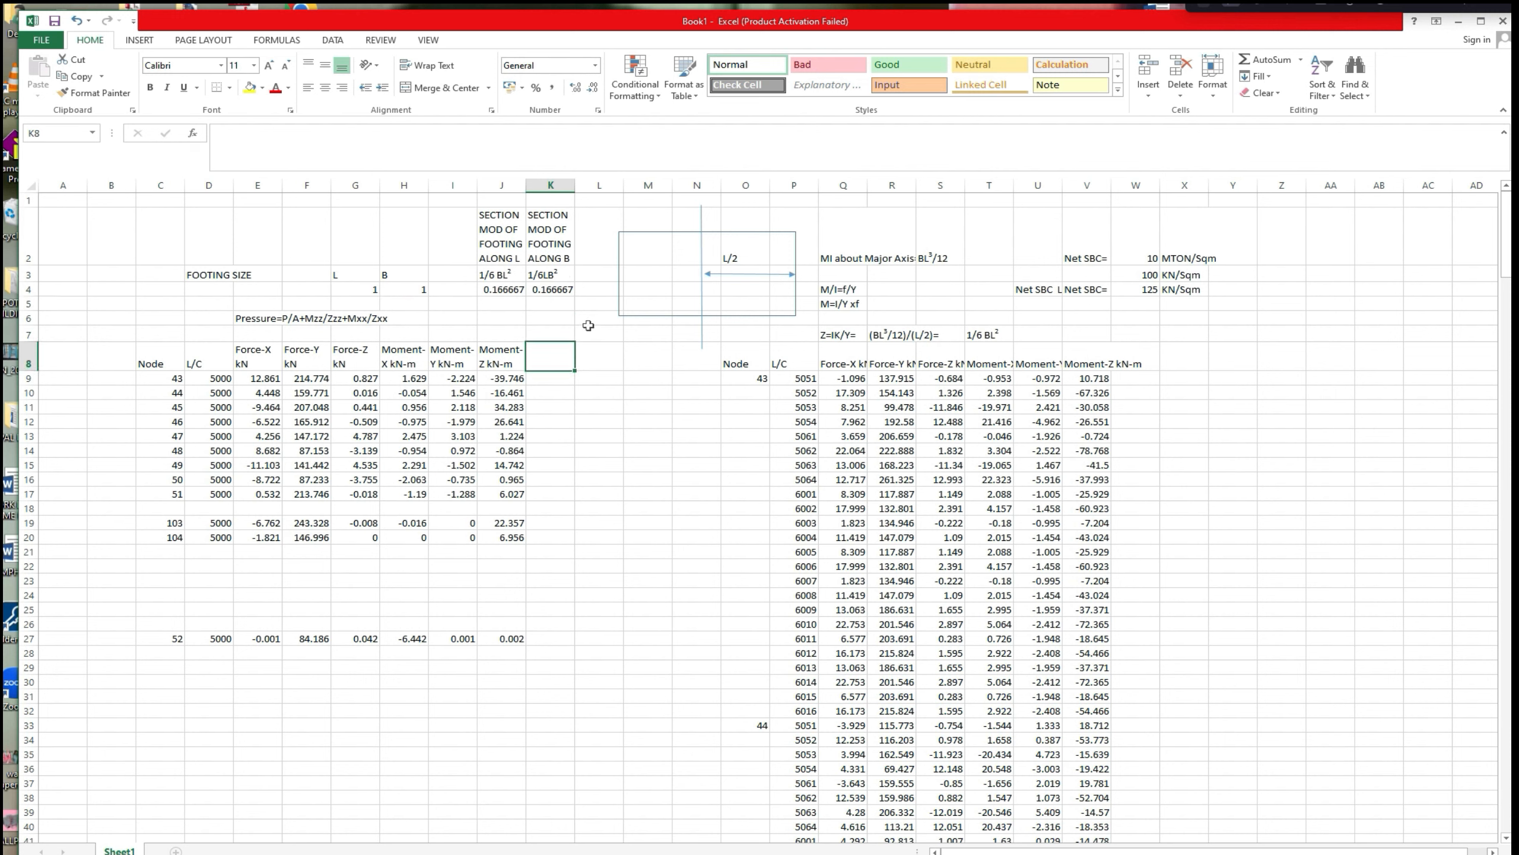
pyautogui.click(589, 358)
pyautogui.write('P')
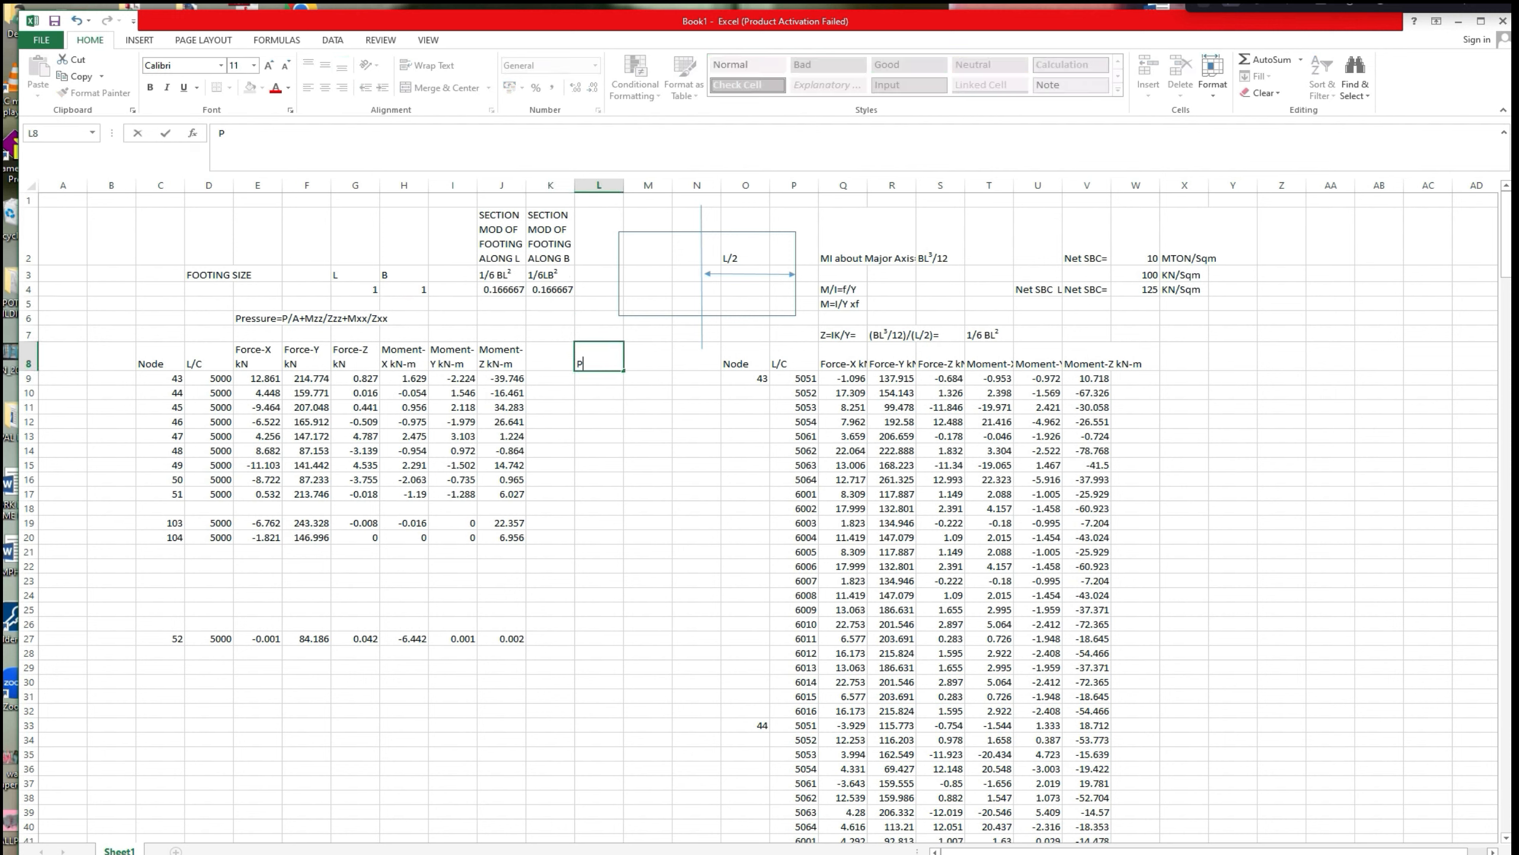
pyautogui.write('ressure')
pyautogui.click(593, 380)
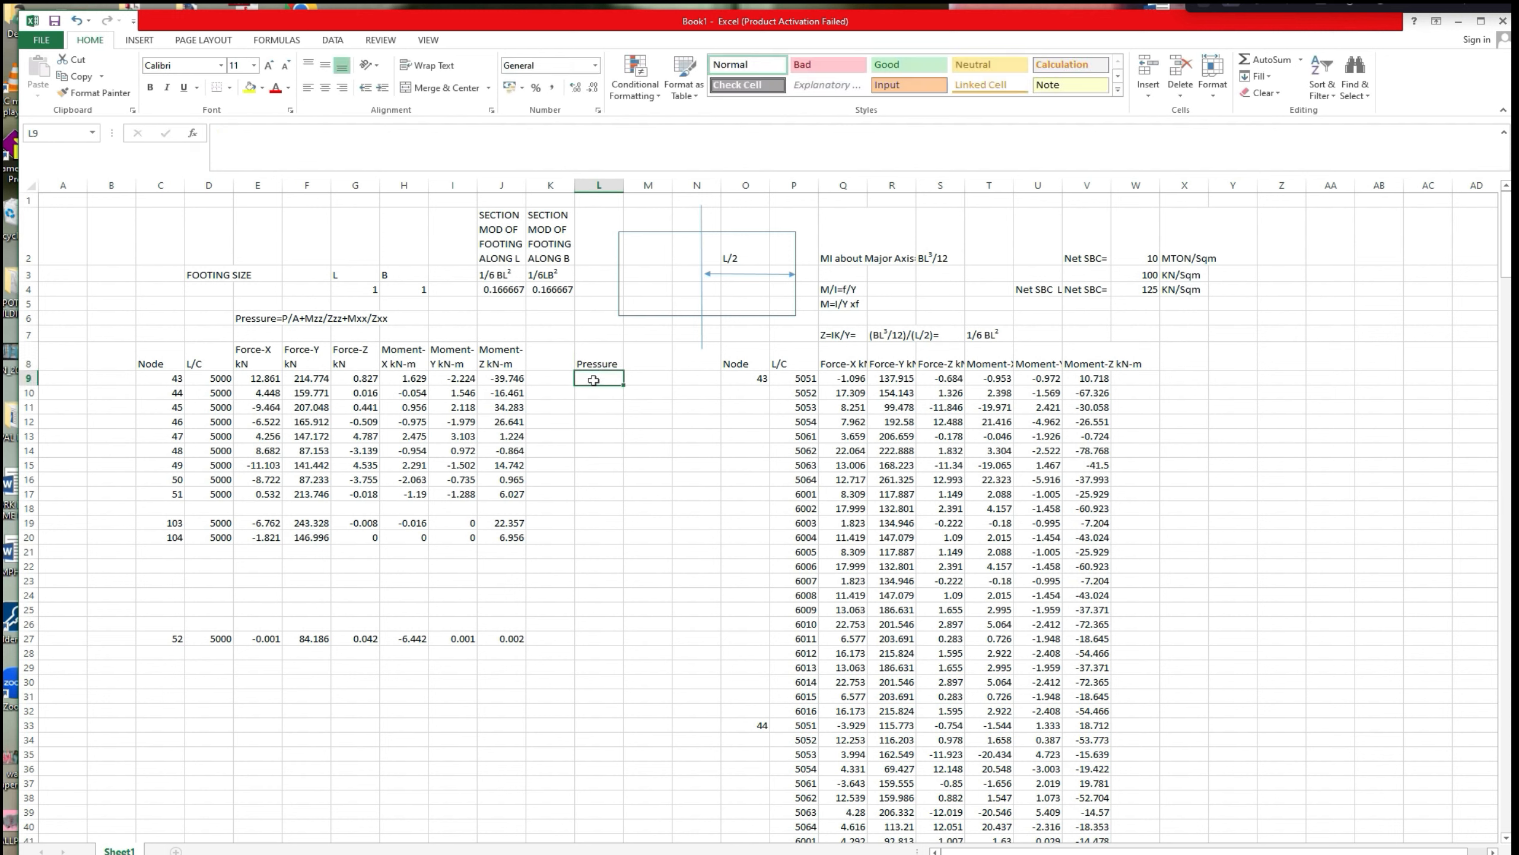
pyautogui.write('=')
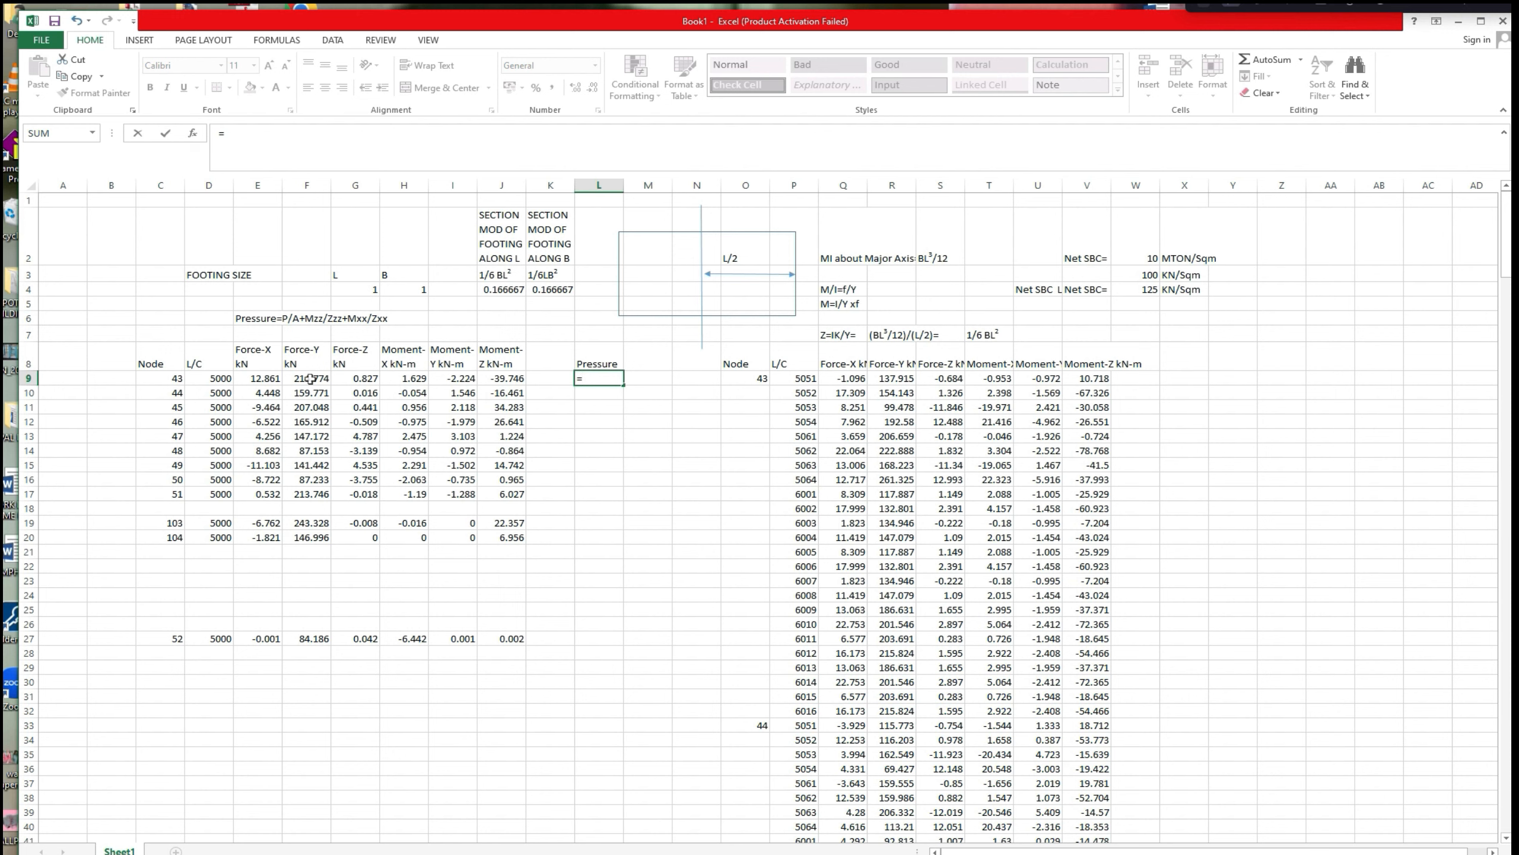
pyautogui.press('Escape')
pyautogui.click(599, 363)
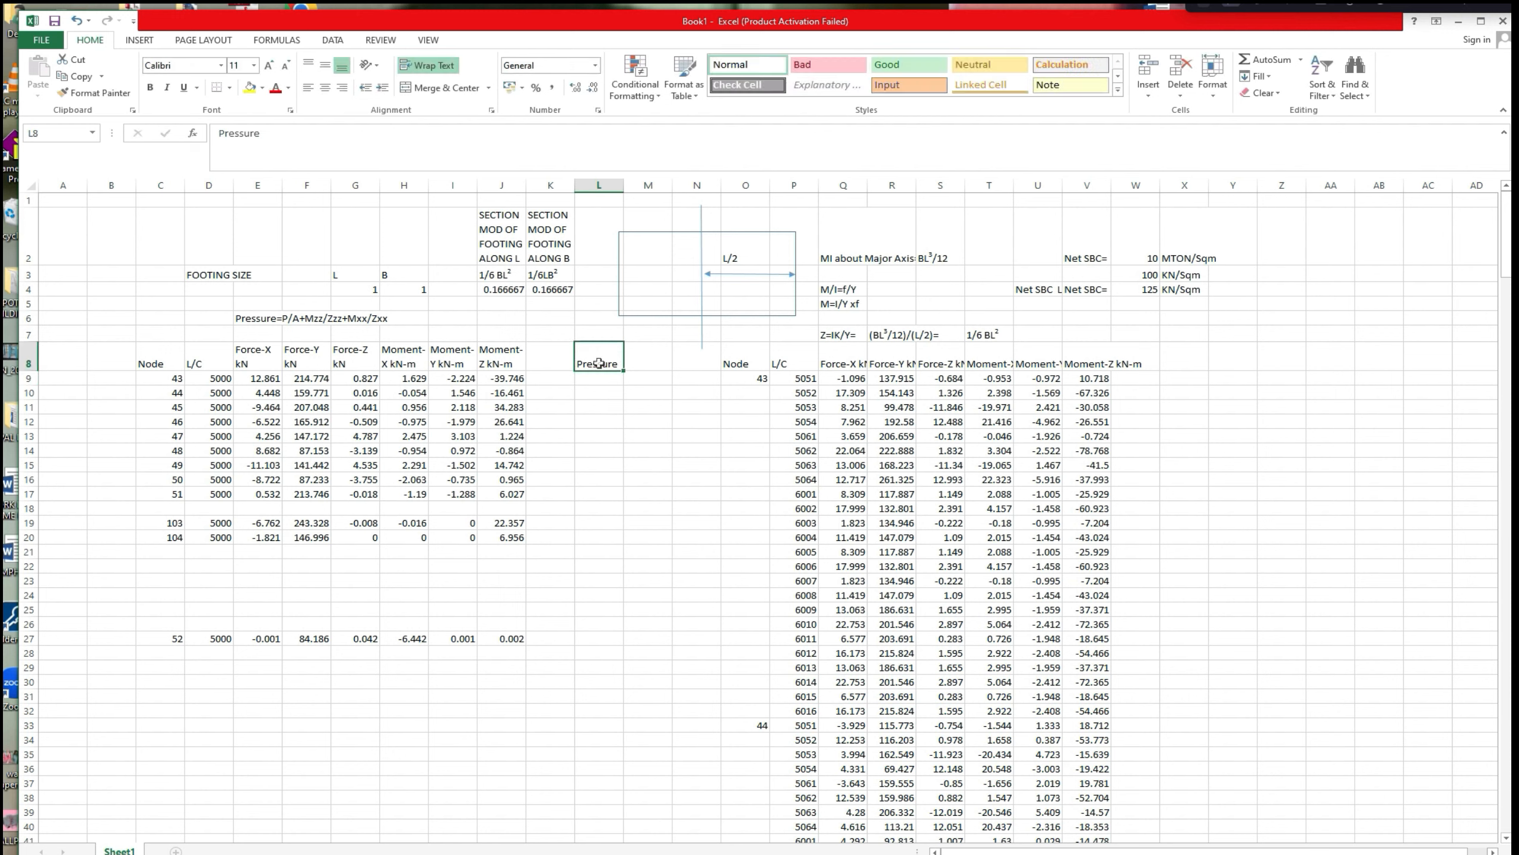
pyautogui.click(598, 407)
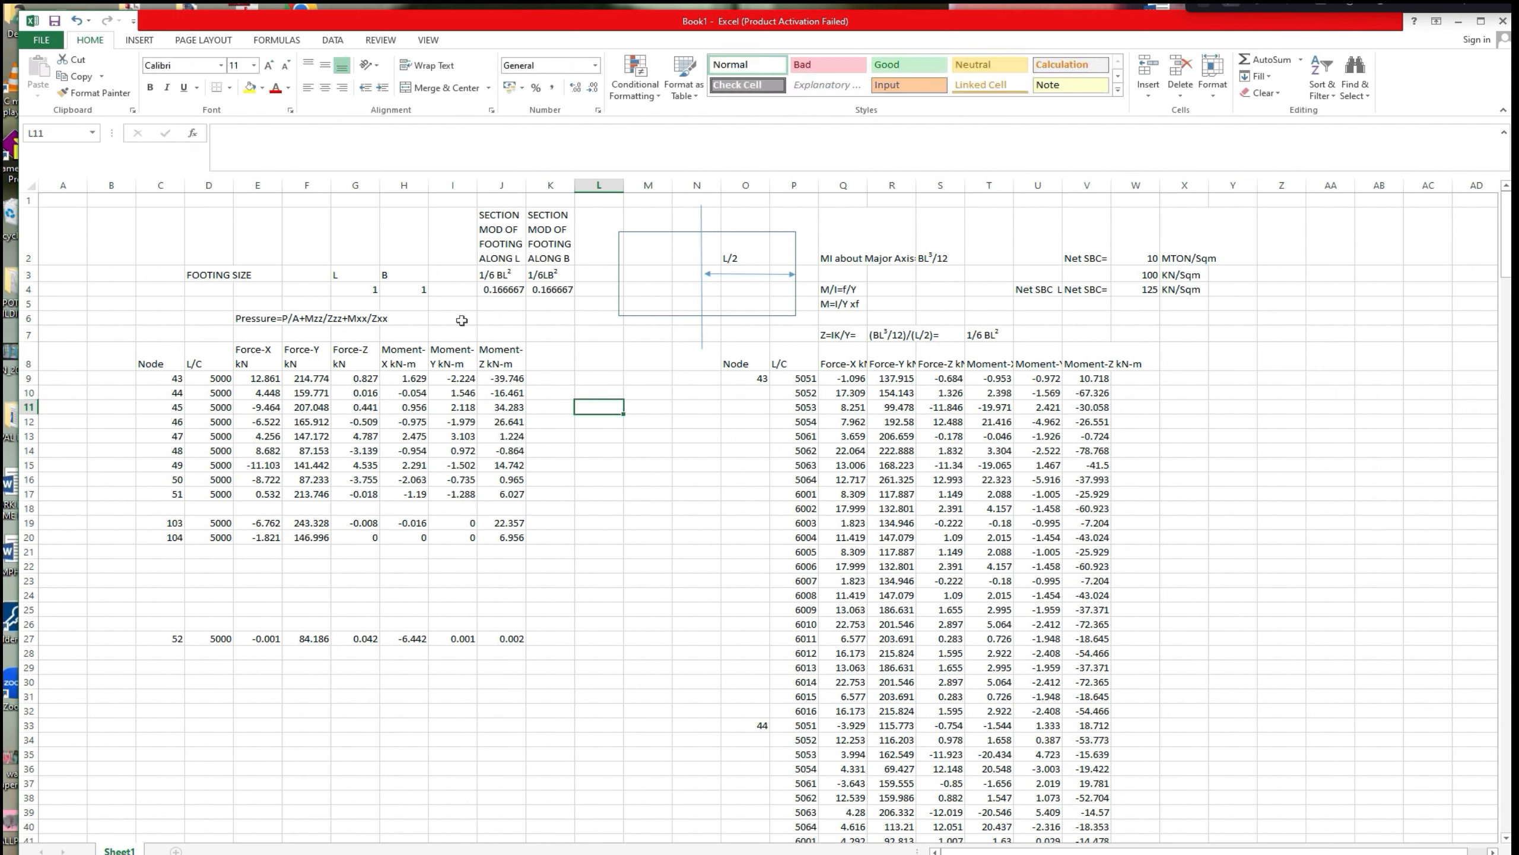
# Add an area column to the footing size, with the label "A" in I3 and =G4*H4 in I4.
pyautogui.click(465, 279)
pyautogui.write('A')
pyautogui.press('Return')
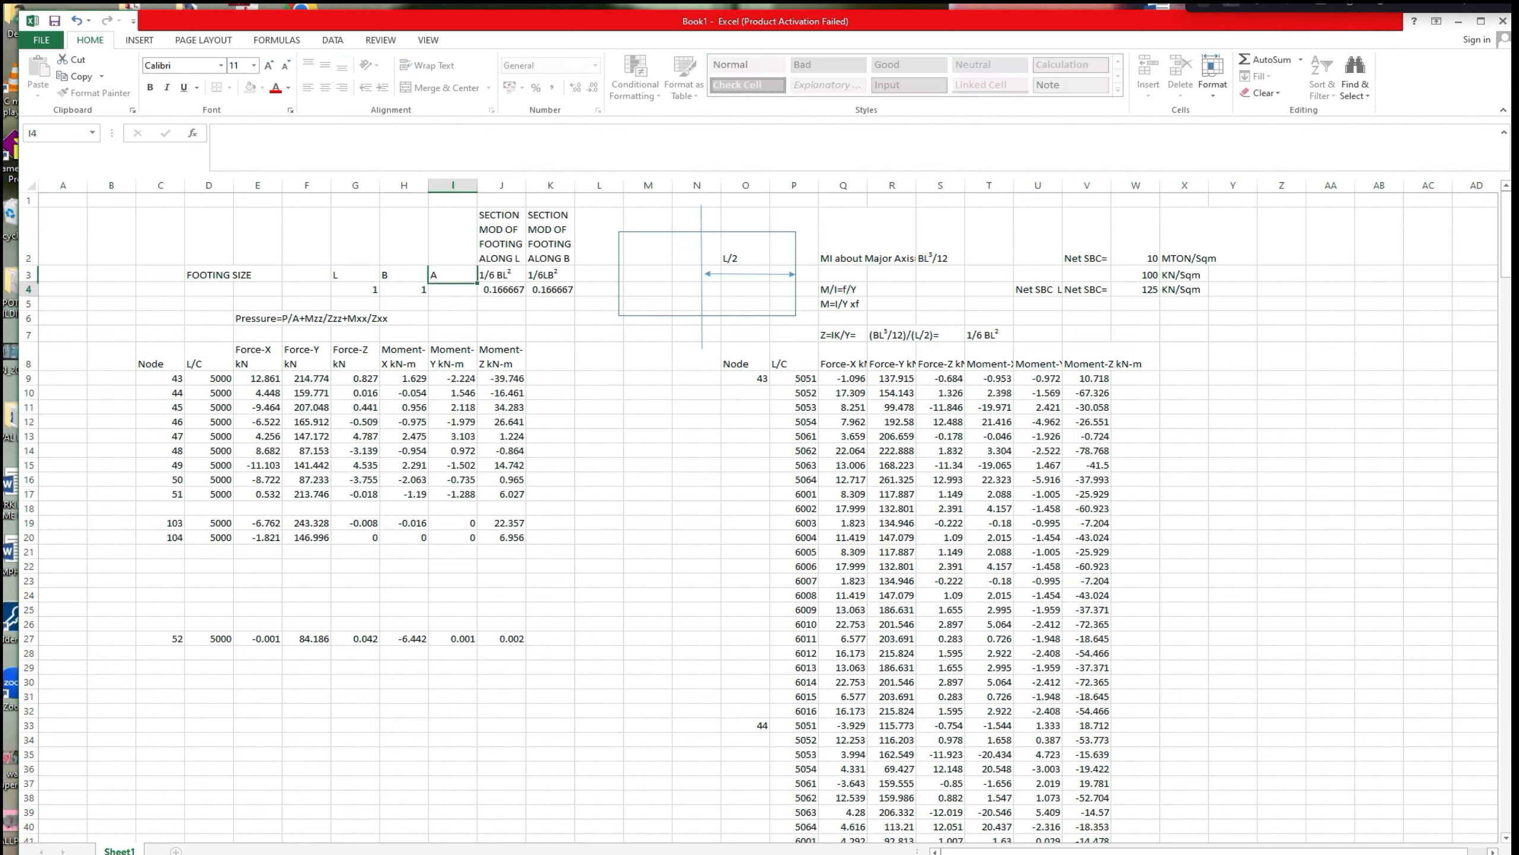
pyautogui.write('=')
pyautogui.click(355, 290)
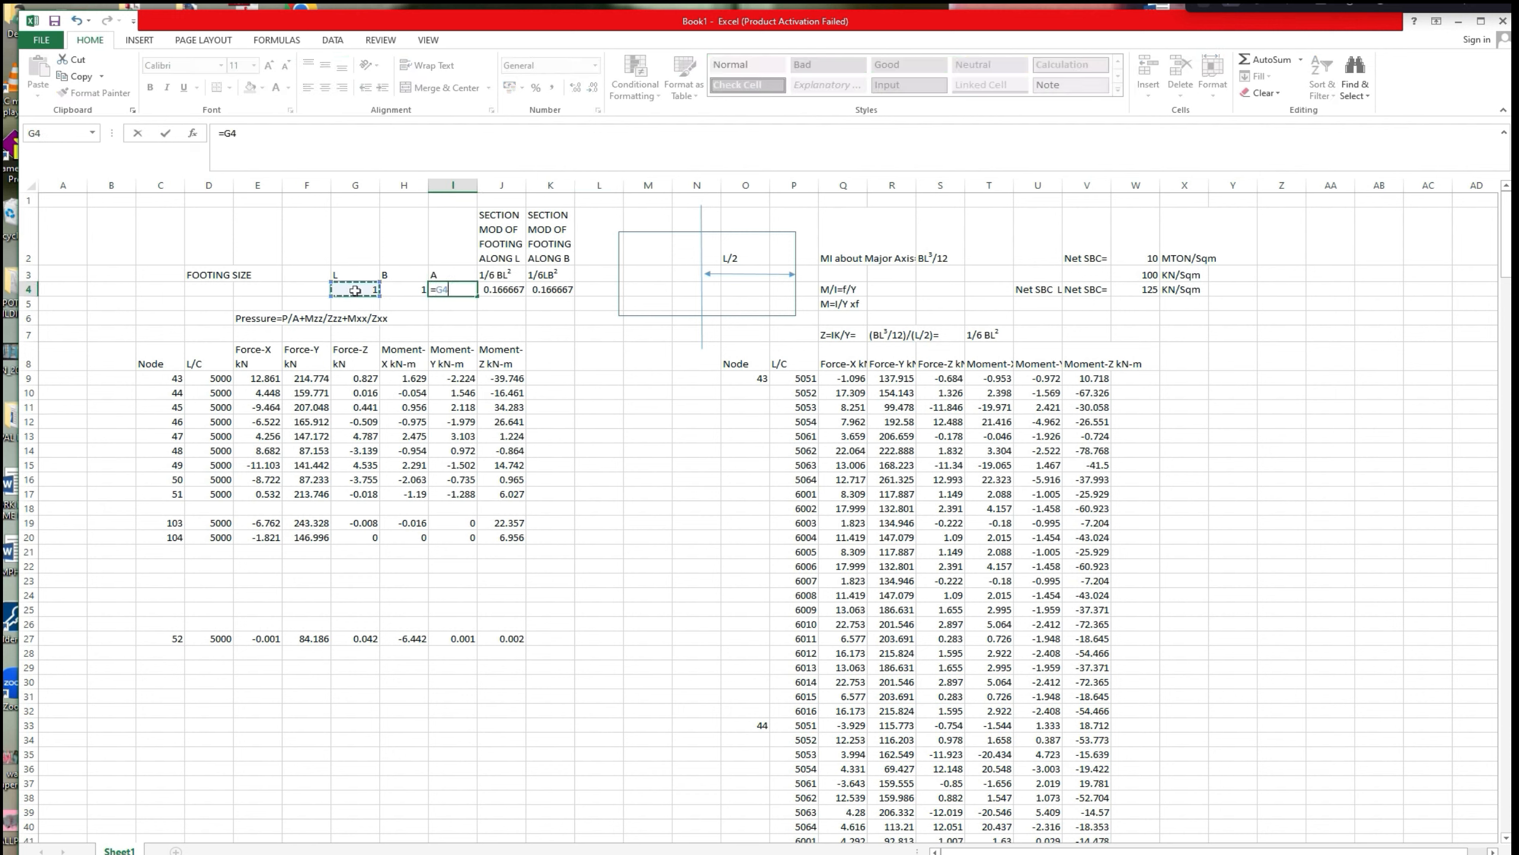
pyautogui.write('*')
pyautogui.click(400, 290)
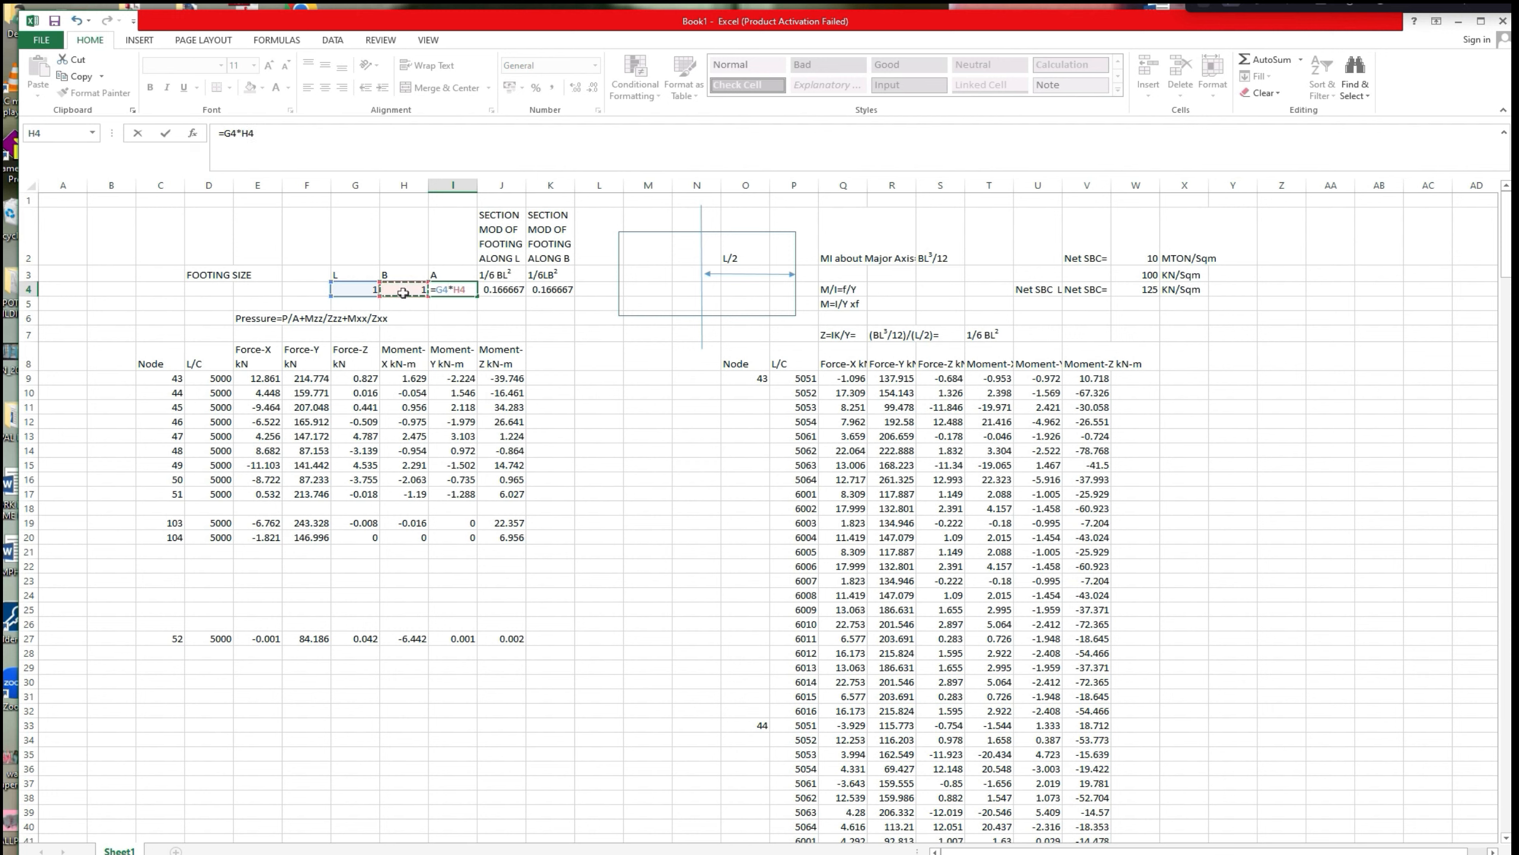
pyautogui.press('Return')
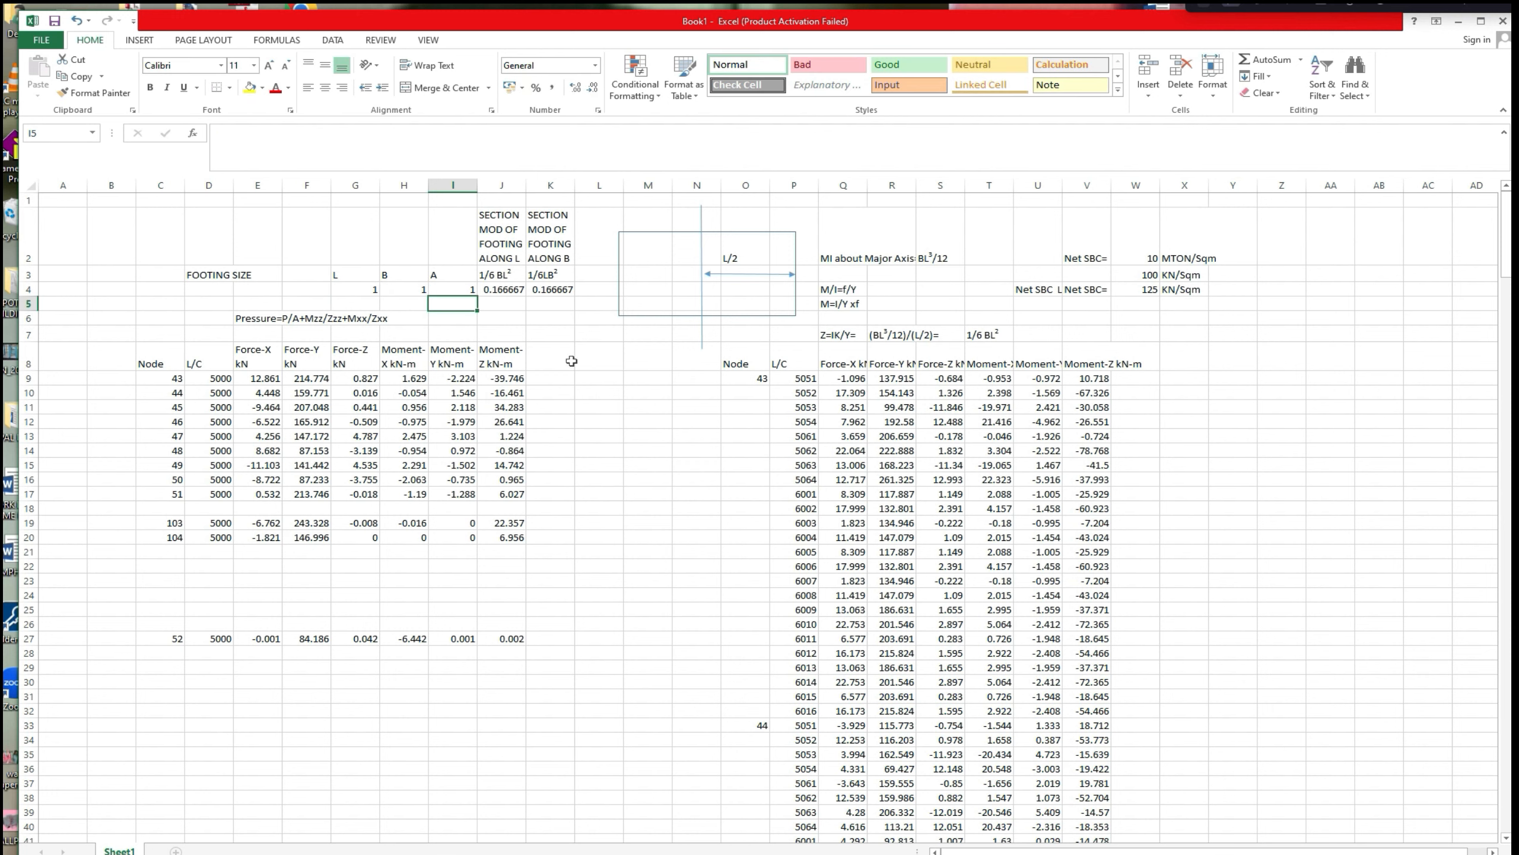
# Enter the column heading "Pressure" in L8 for the support reaction table.
pyautogui.click(551, 359)
pyautogui.click(581, 358)
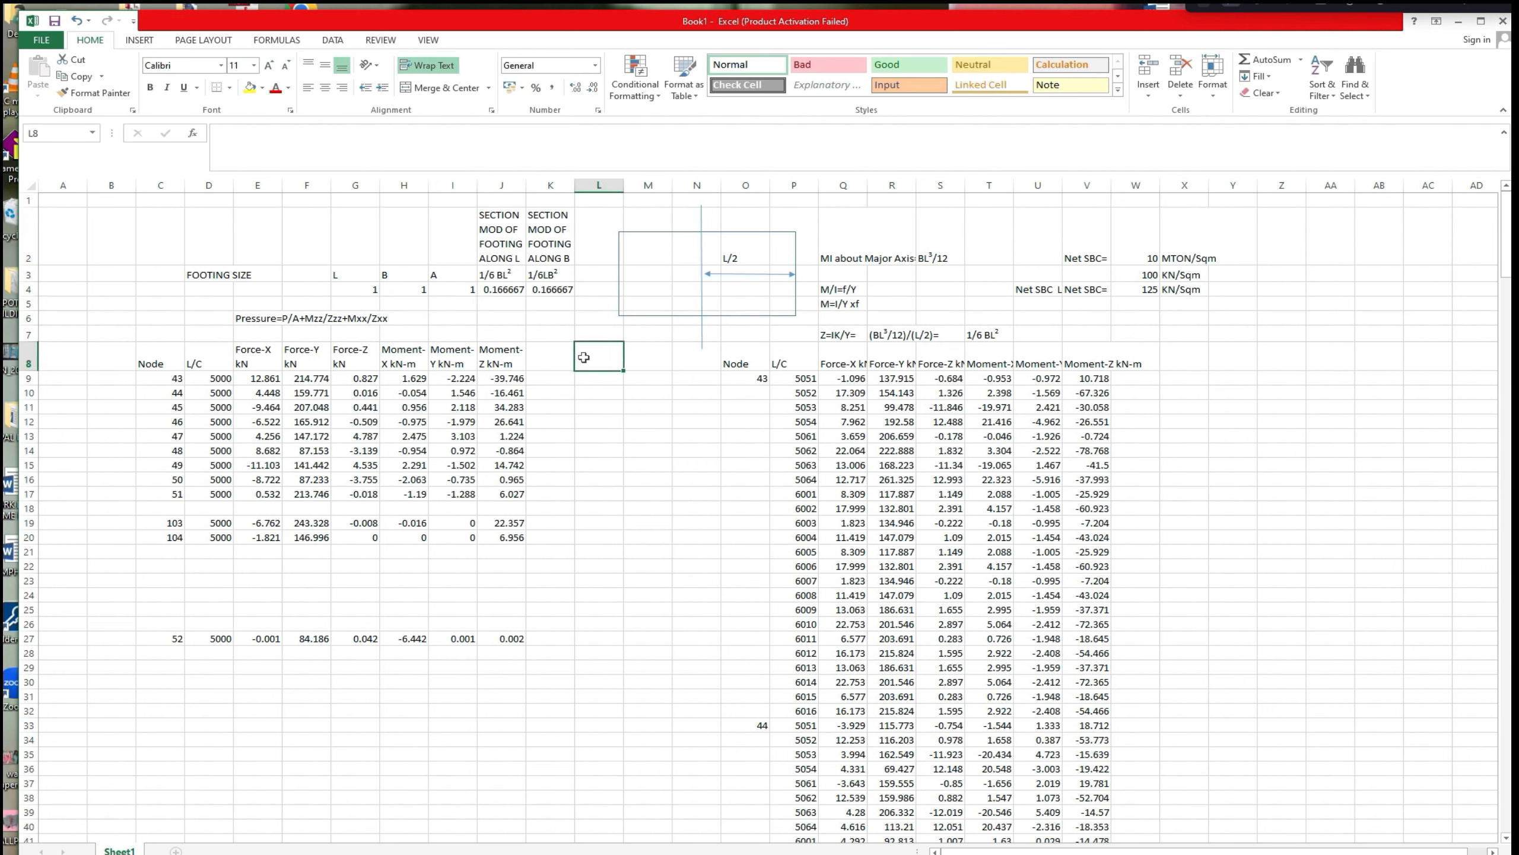
pyautogui.write('Pressure')
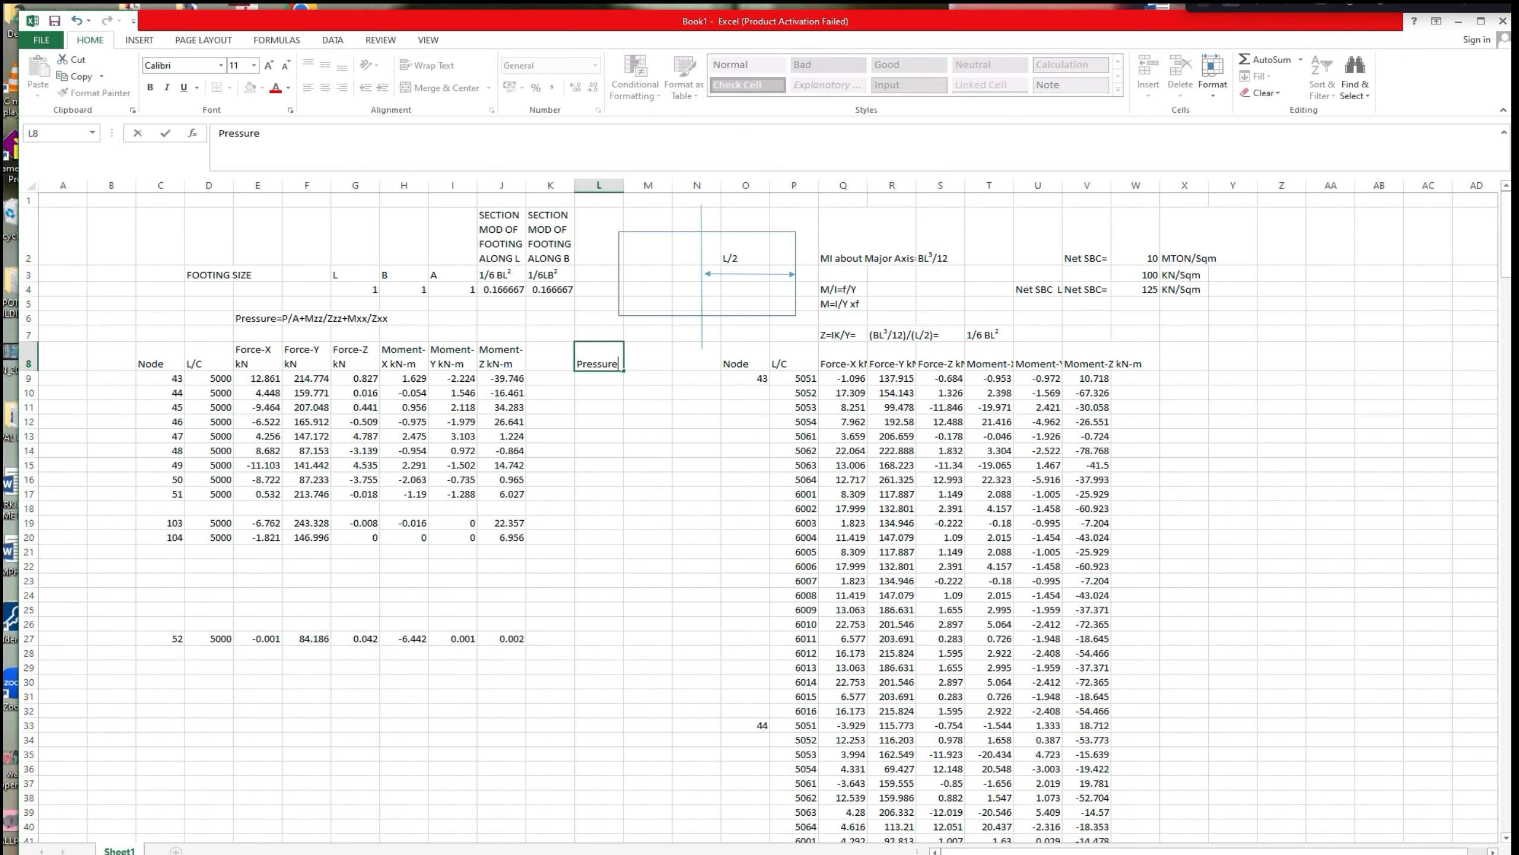
pyautogui.click(639, 445)
# Start the node 43 pressure formula in L9 with the axial term: Force-Y F9 divided by the footing area I4.
pyautogui.keyDown('ctrl'); pyautogui.scroll(2, 638, 445); pyautogui.keyUp('ctrl')
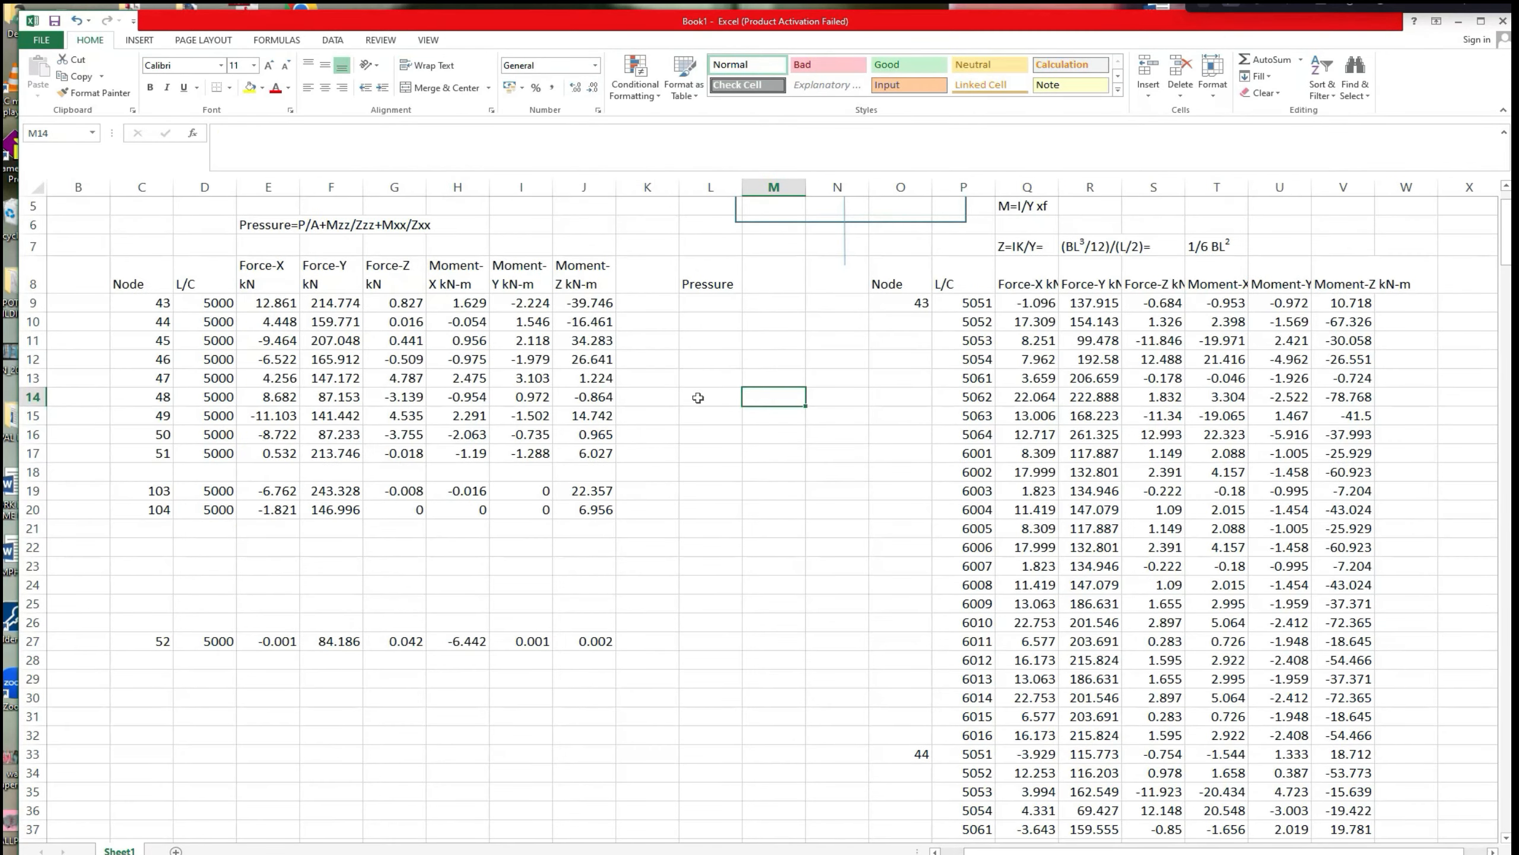
pyautogui.click(709, 308)
pyautogui.write('=')
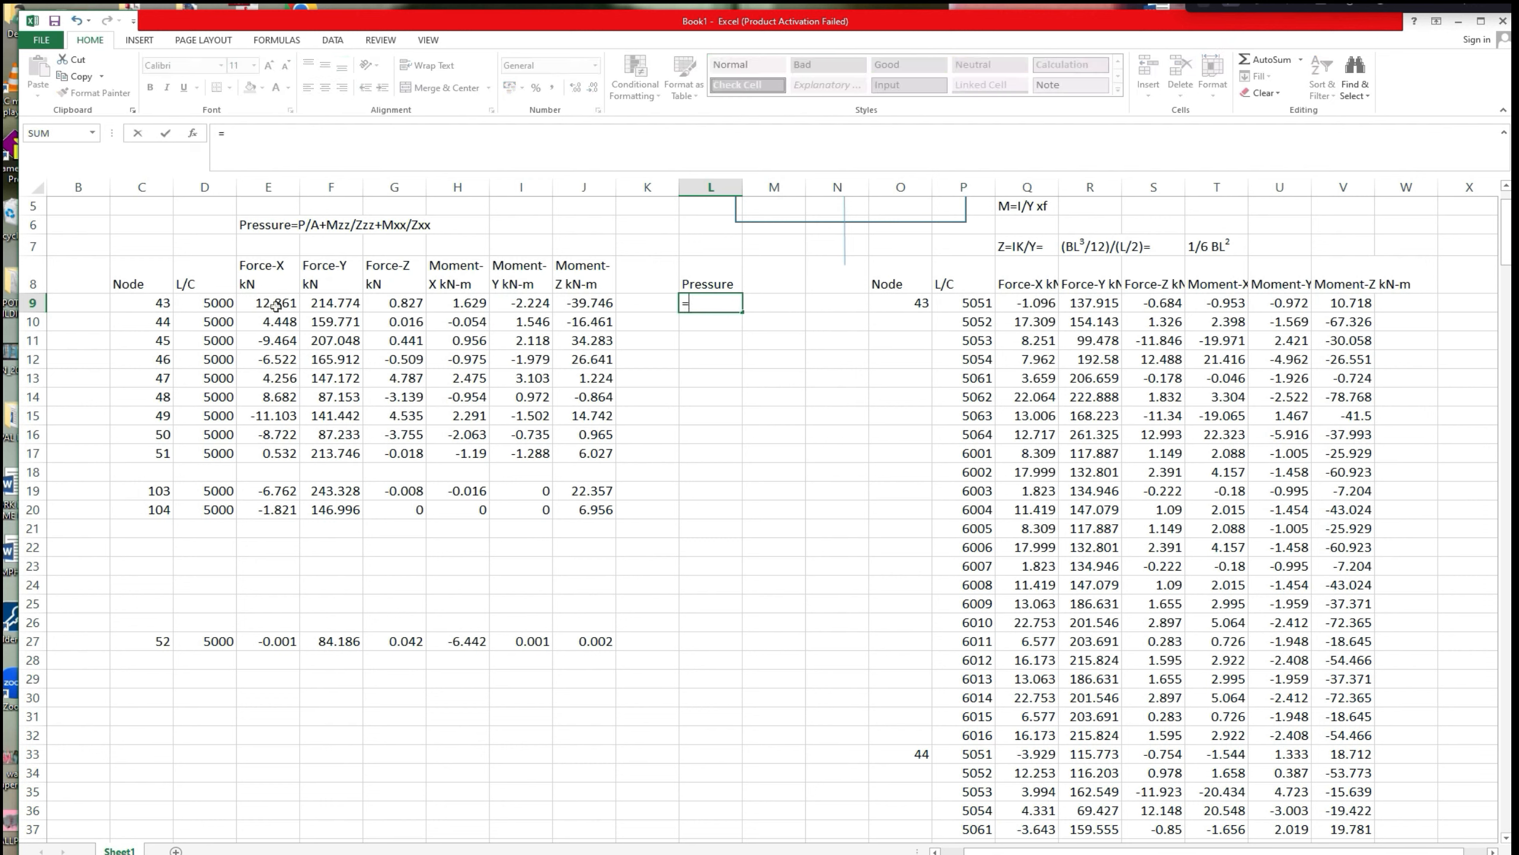
pyautogui.click(331, 303)
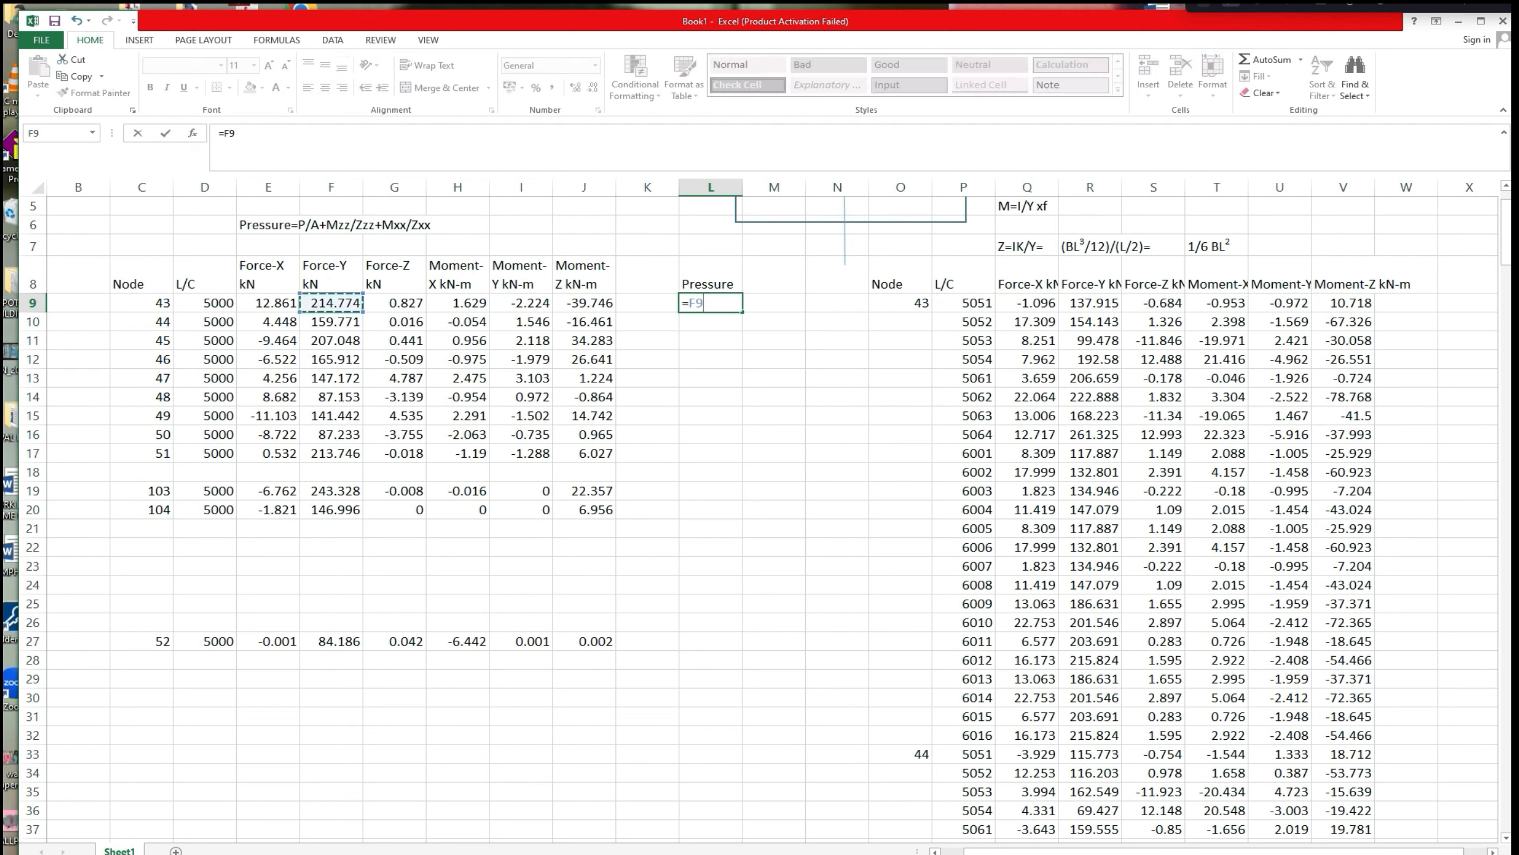
pyautogui.write('/')
pyautogui.scroll(1, 714, 335)
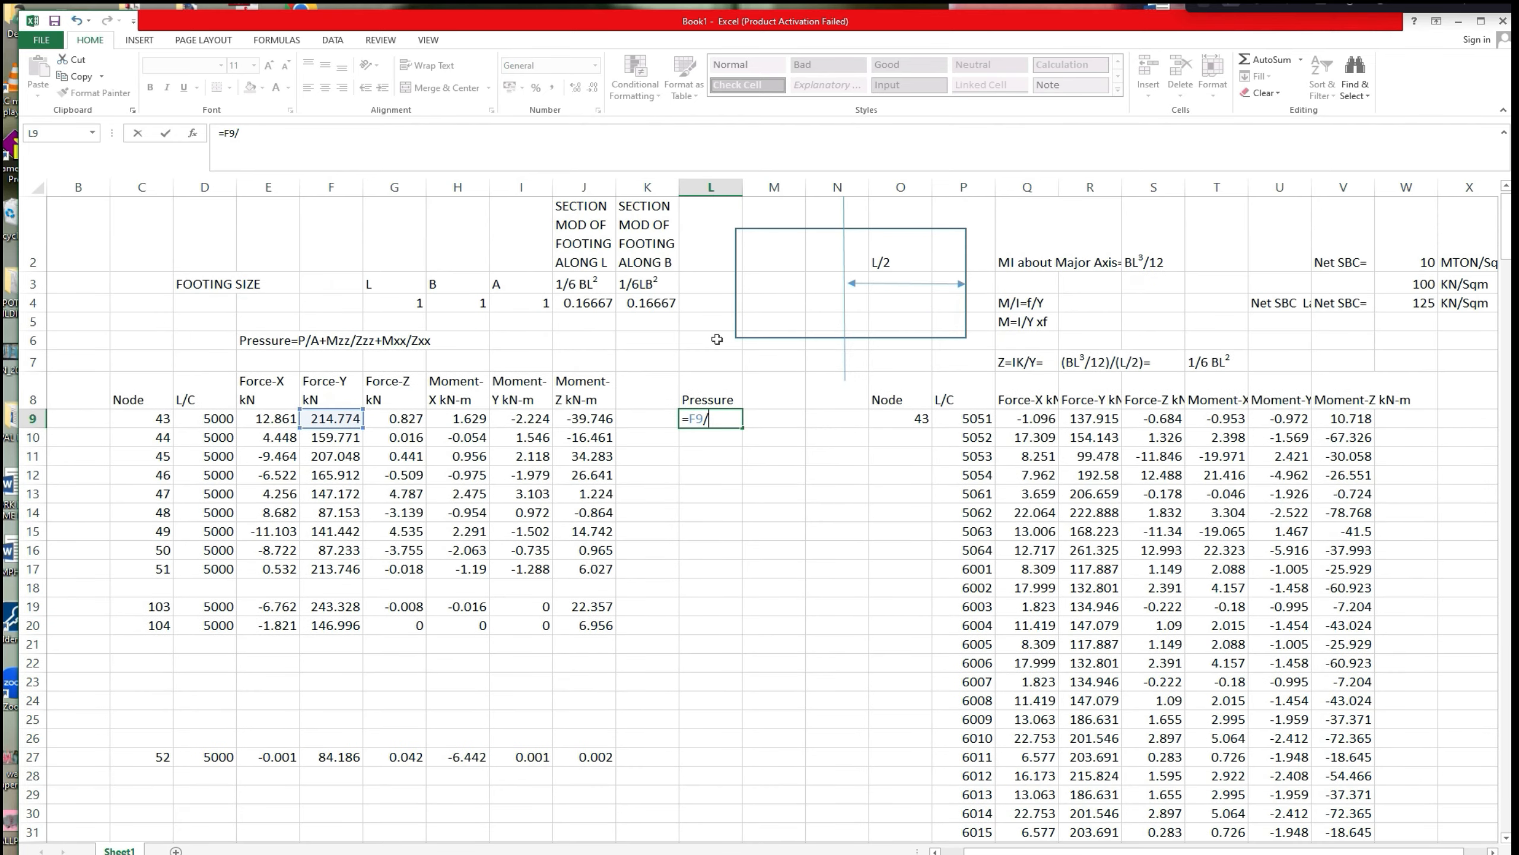
pyautogui.click(520, 303)
pyautogui.write('+')
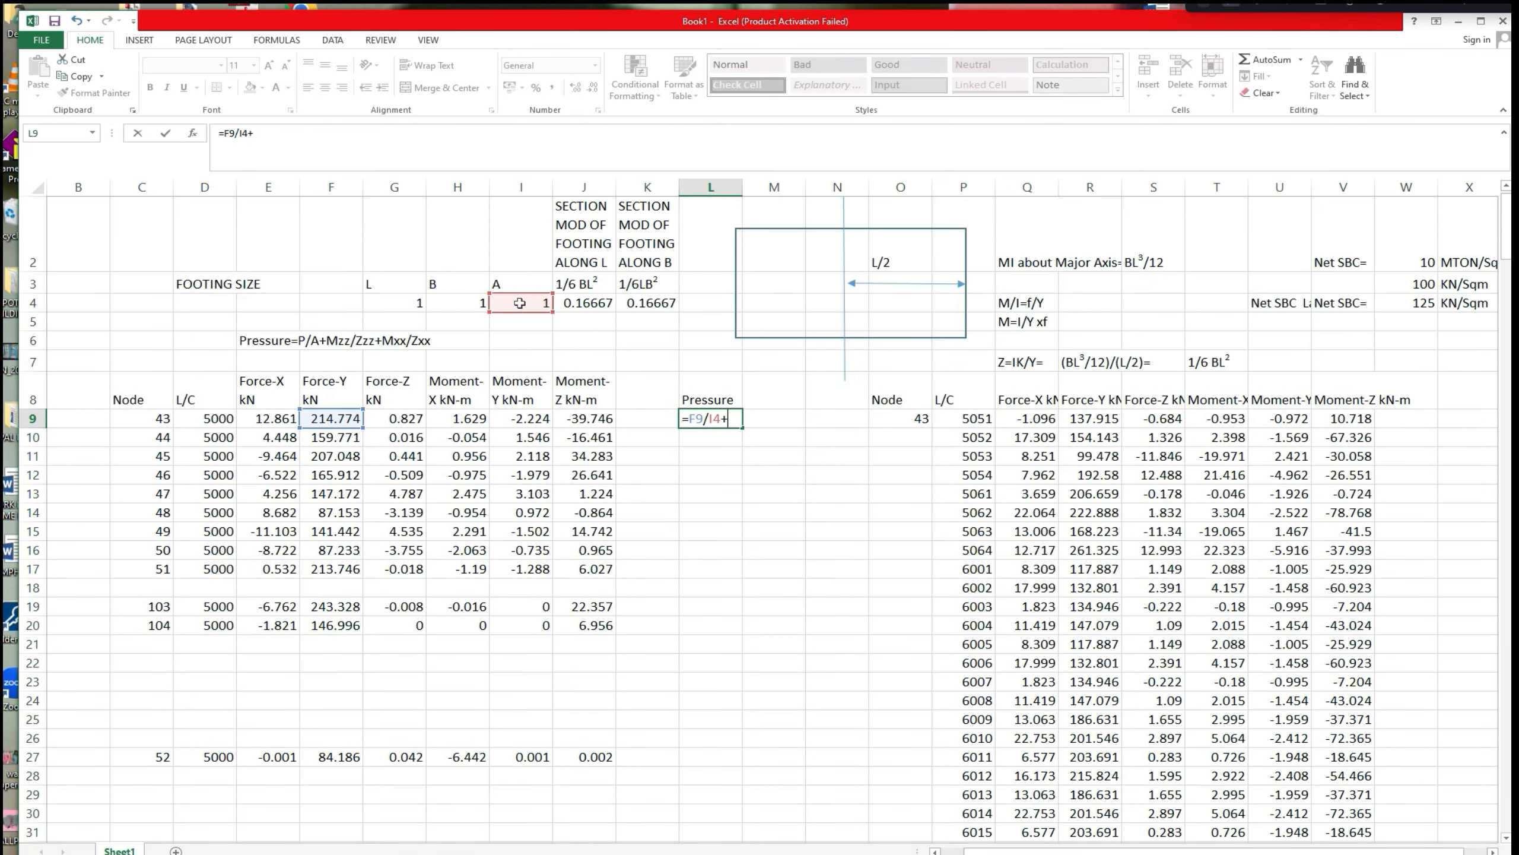
# Add the Moment-Z term to the L9 formula as ABS(J9)/J4, using the section modulus along L.
pyautogui.write('A')
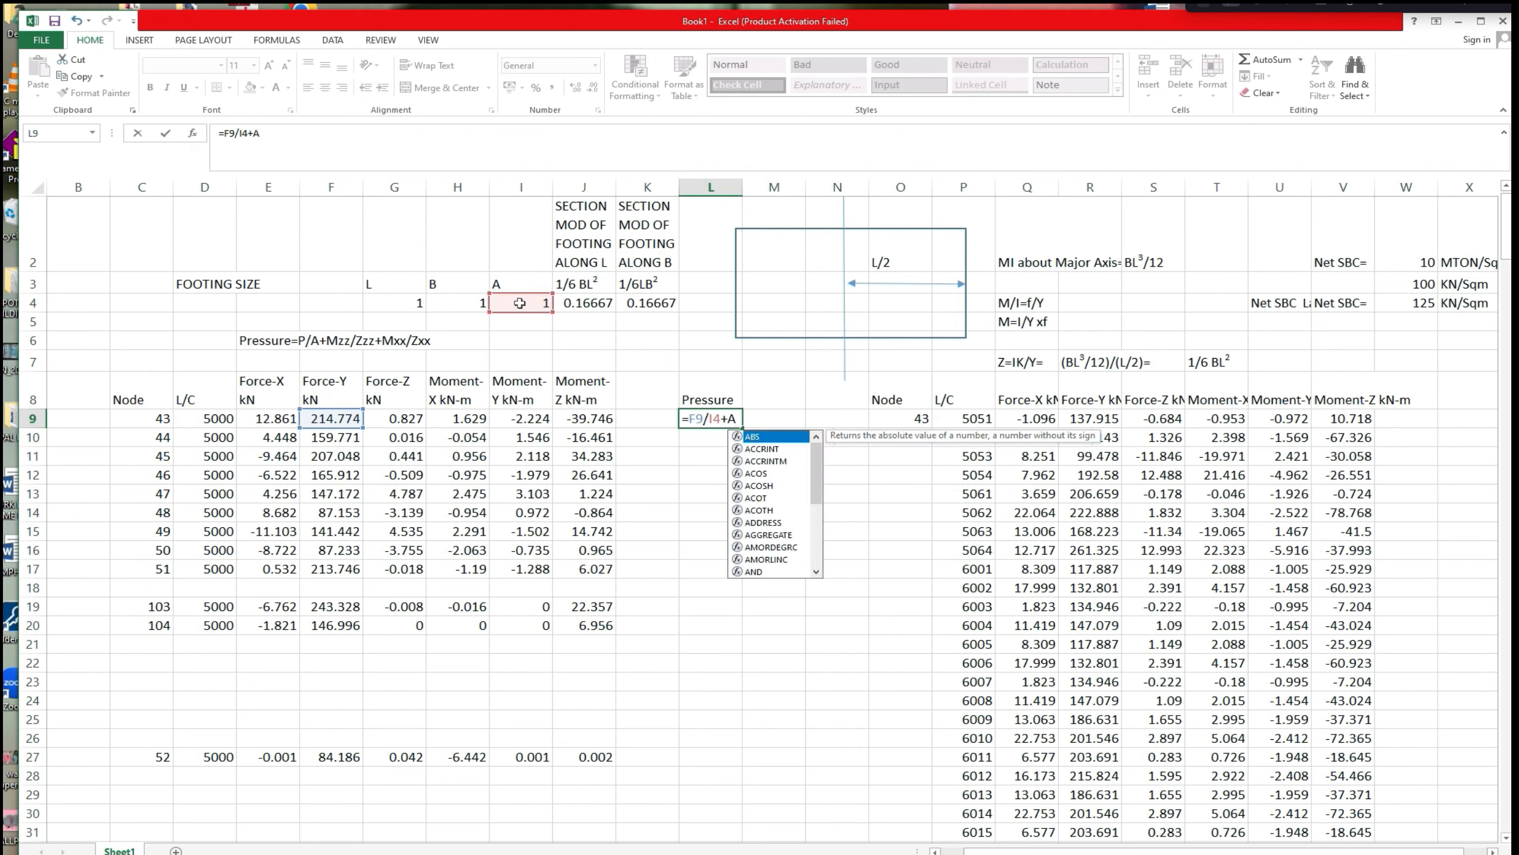
pyautogui.write('BS(')
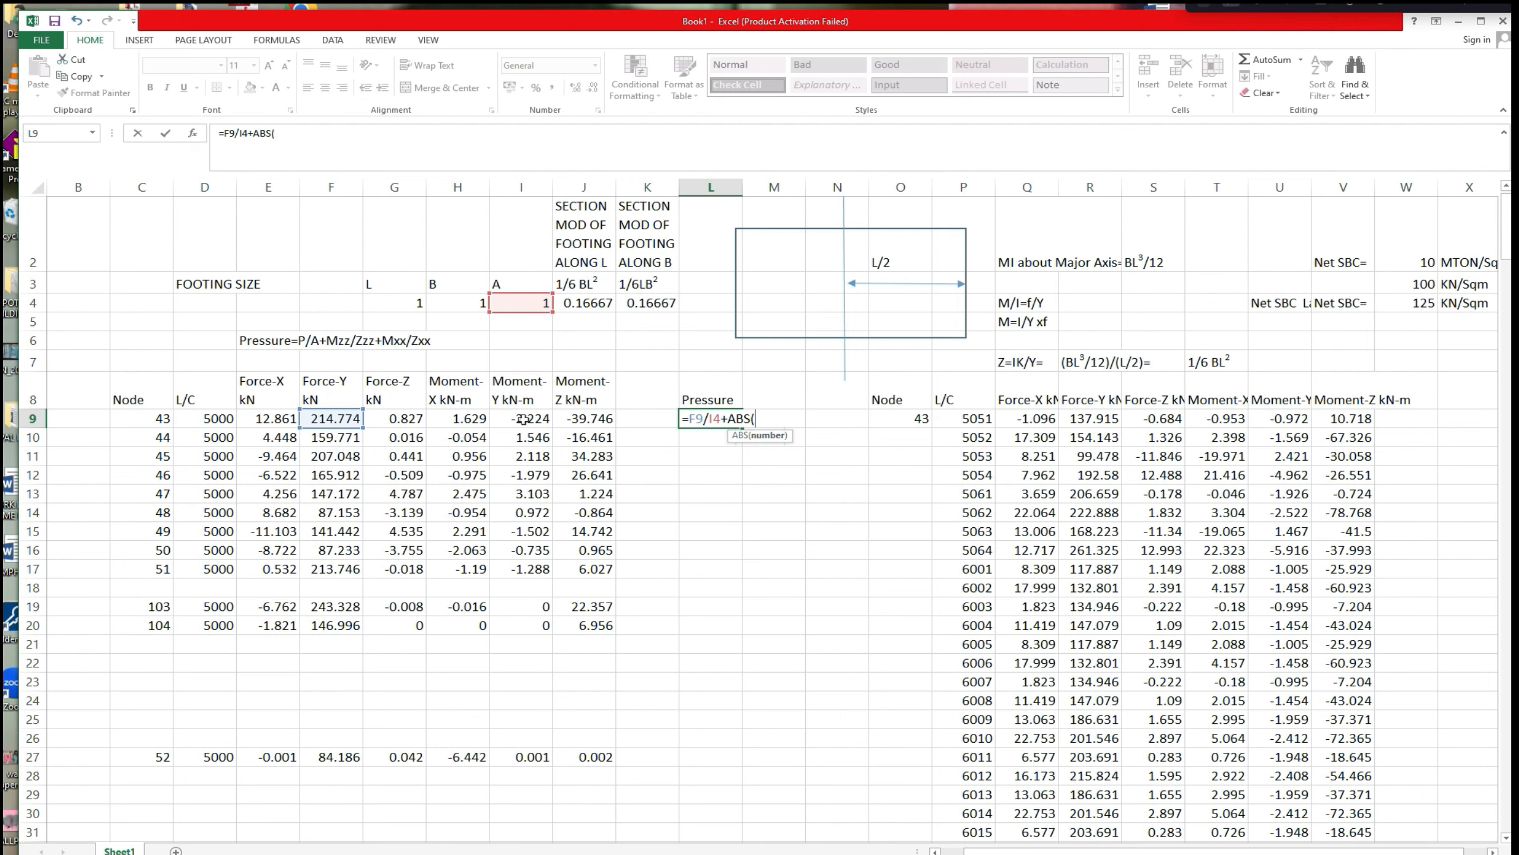
pyautogui.click(591, 420)
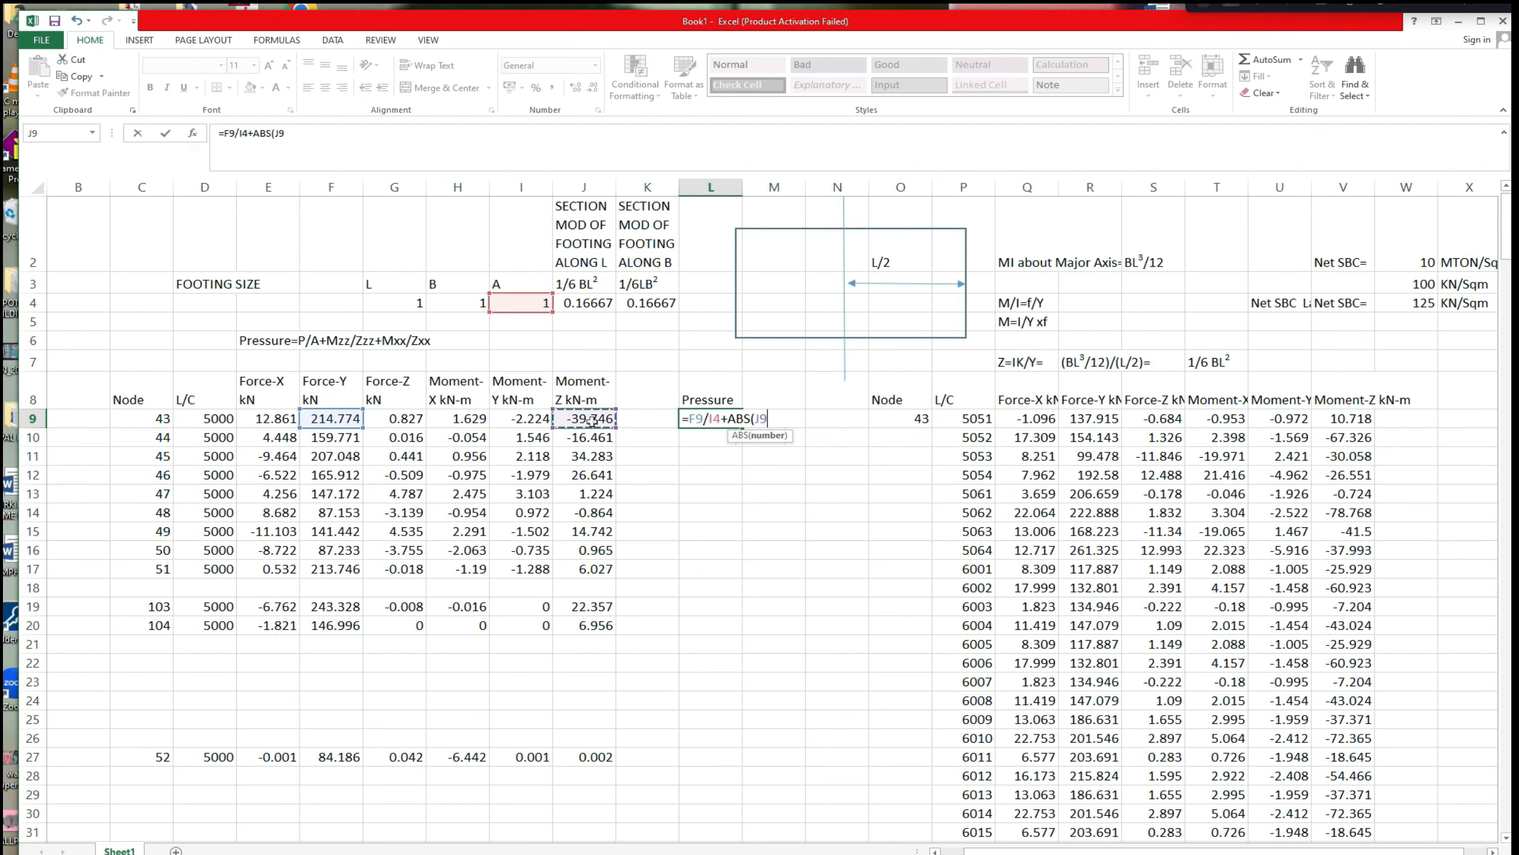
pyautogui.write(')/')
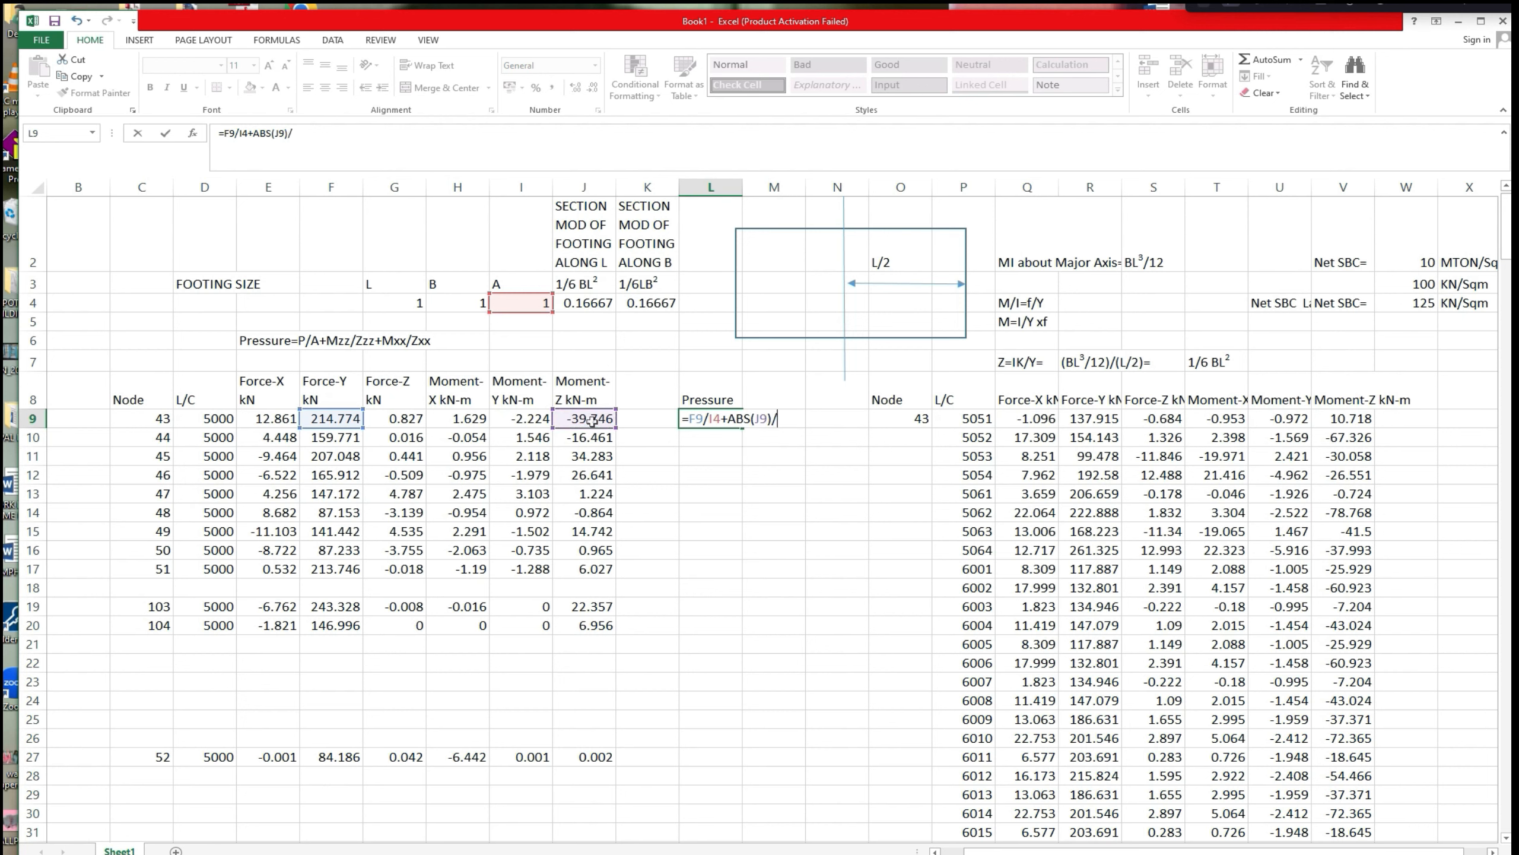
pyautogui.click(591, 306)
pyautogui.write('+')
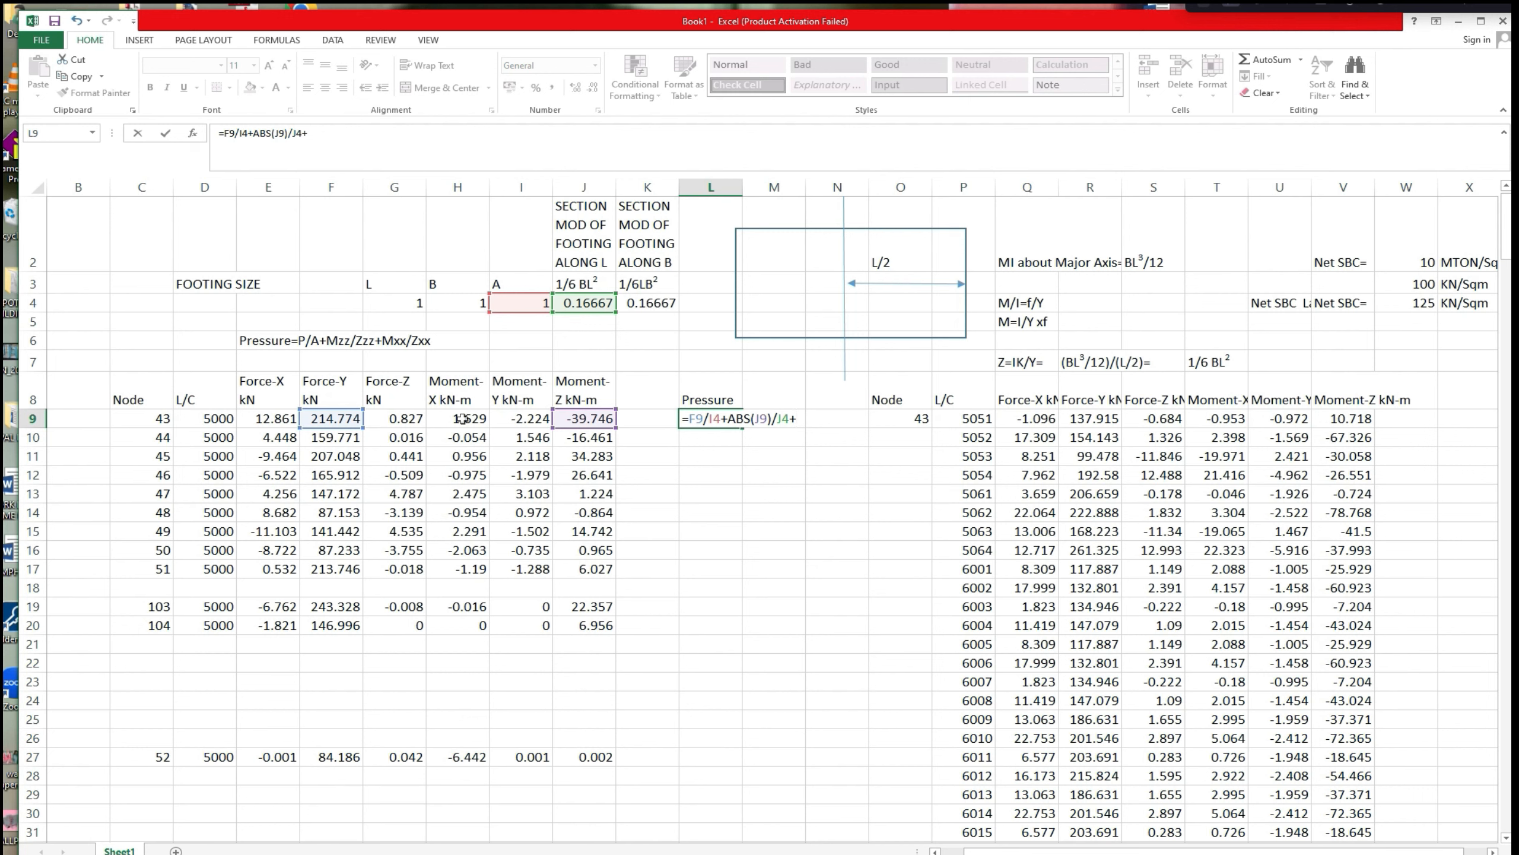
# Complete the L9 pressure formula with the Moment-X term, giving =F9/I4+ABS(J9)/J4+ABS(H9/K4).
pyautogui.write('ABS')
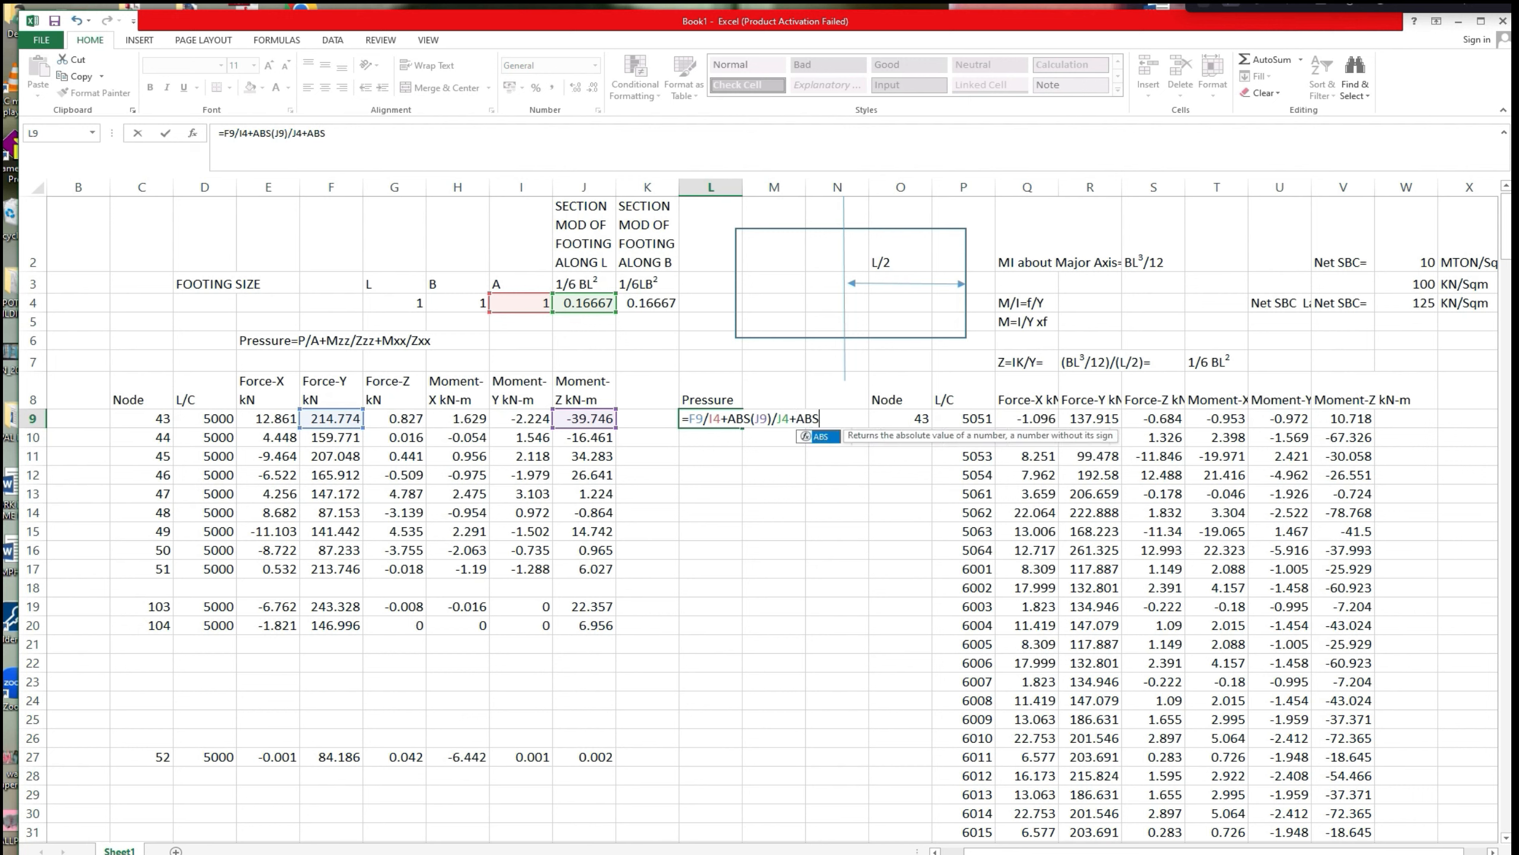
pyautogui.write('(')
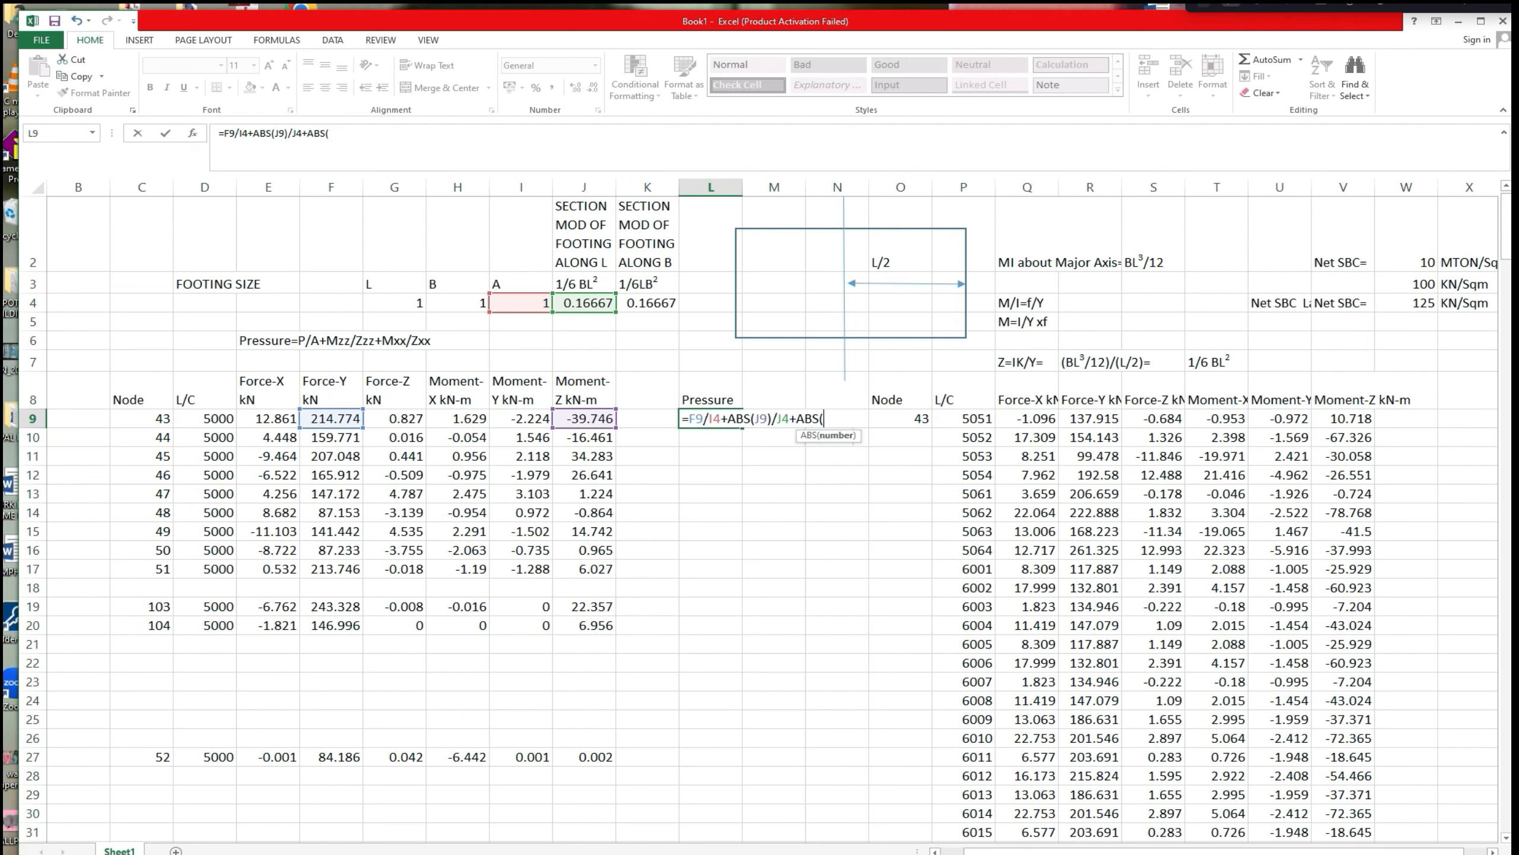
pyautogui.click(459, 418)
pyautogui.write('/')
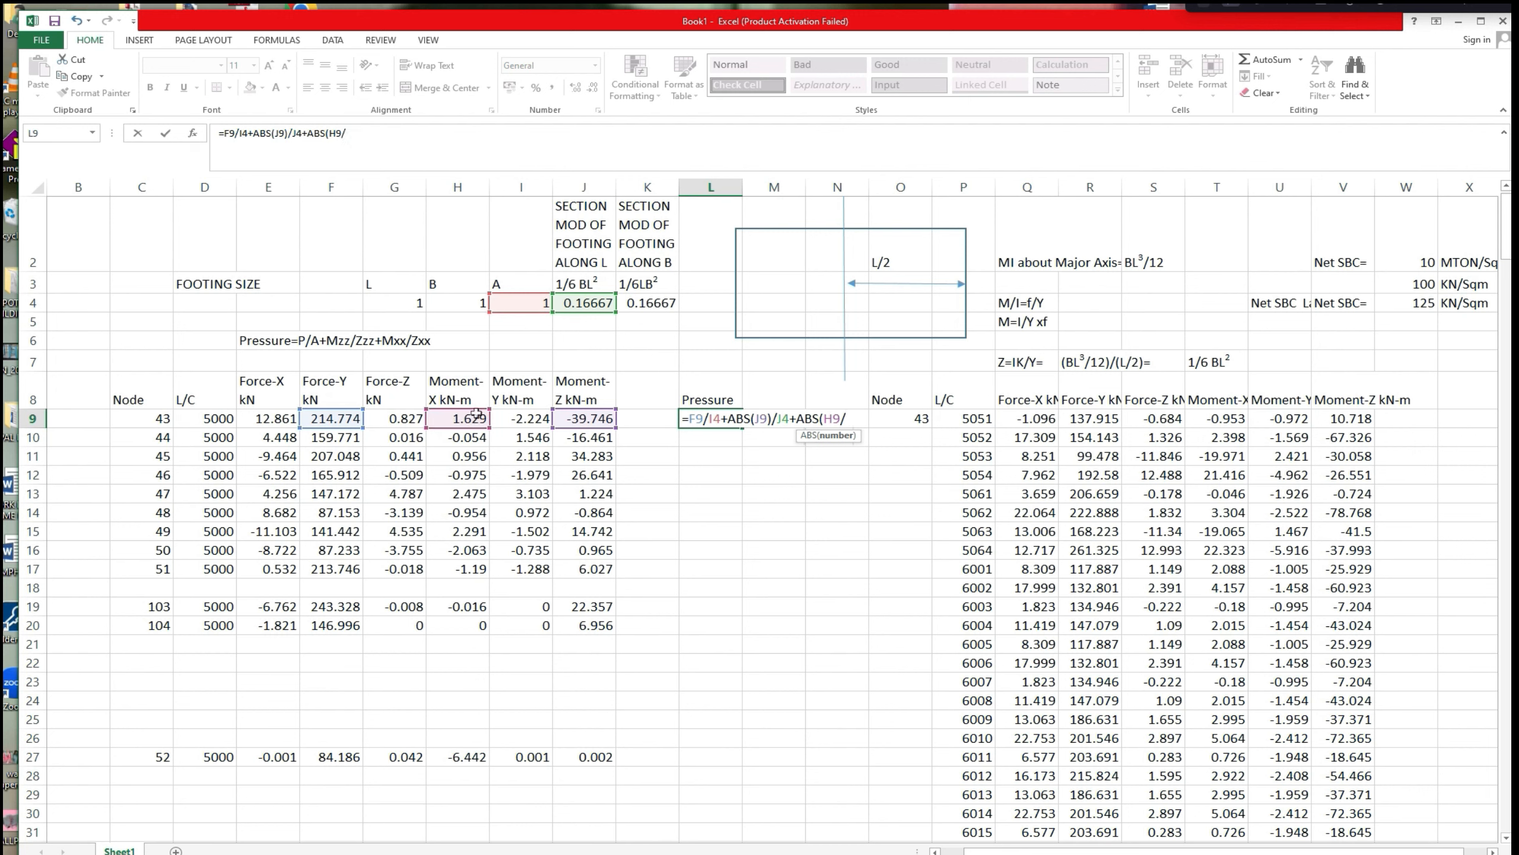
pyautogui.click(639, 302)
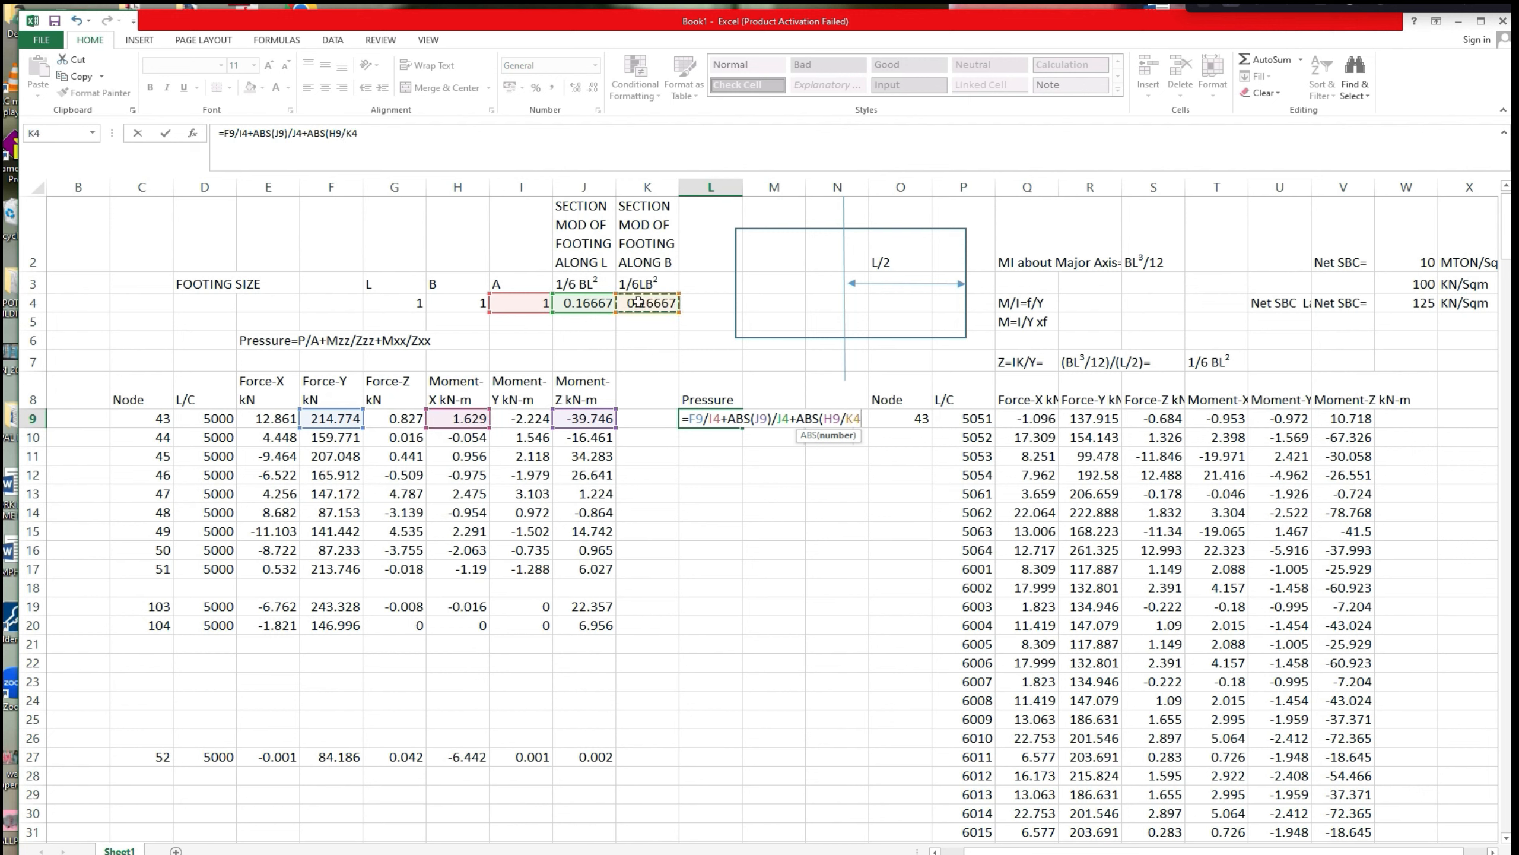
pyautogui.press('Return')
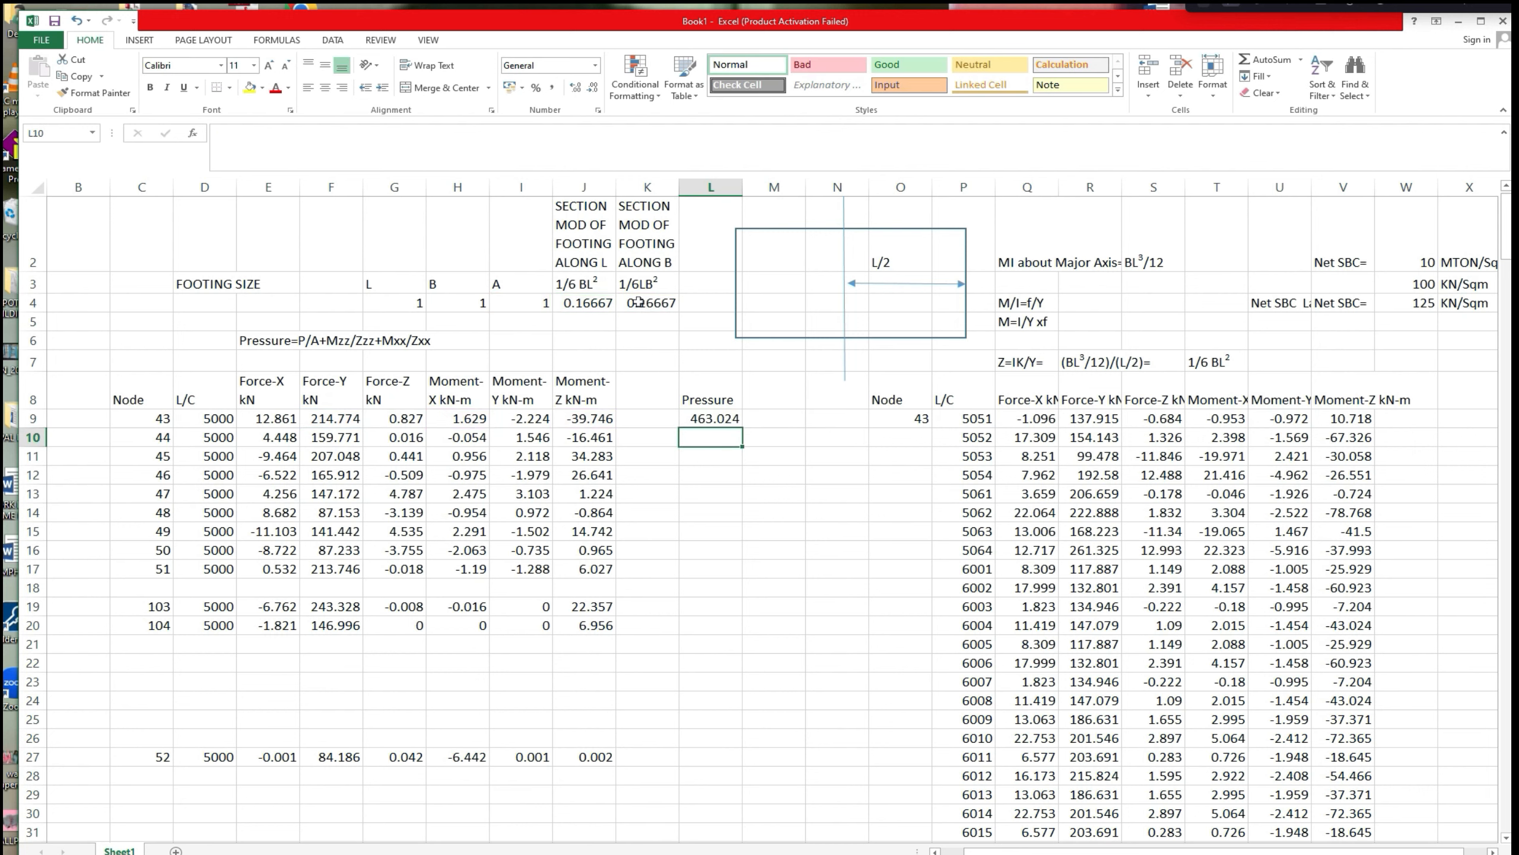
# Move the reaction rows of nodes 103 and 104 up one row to start at C18, closing the blank row.
pyautogui.click(724, 418)
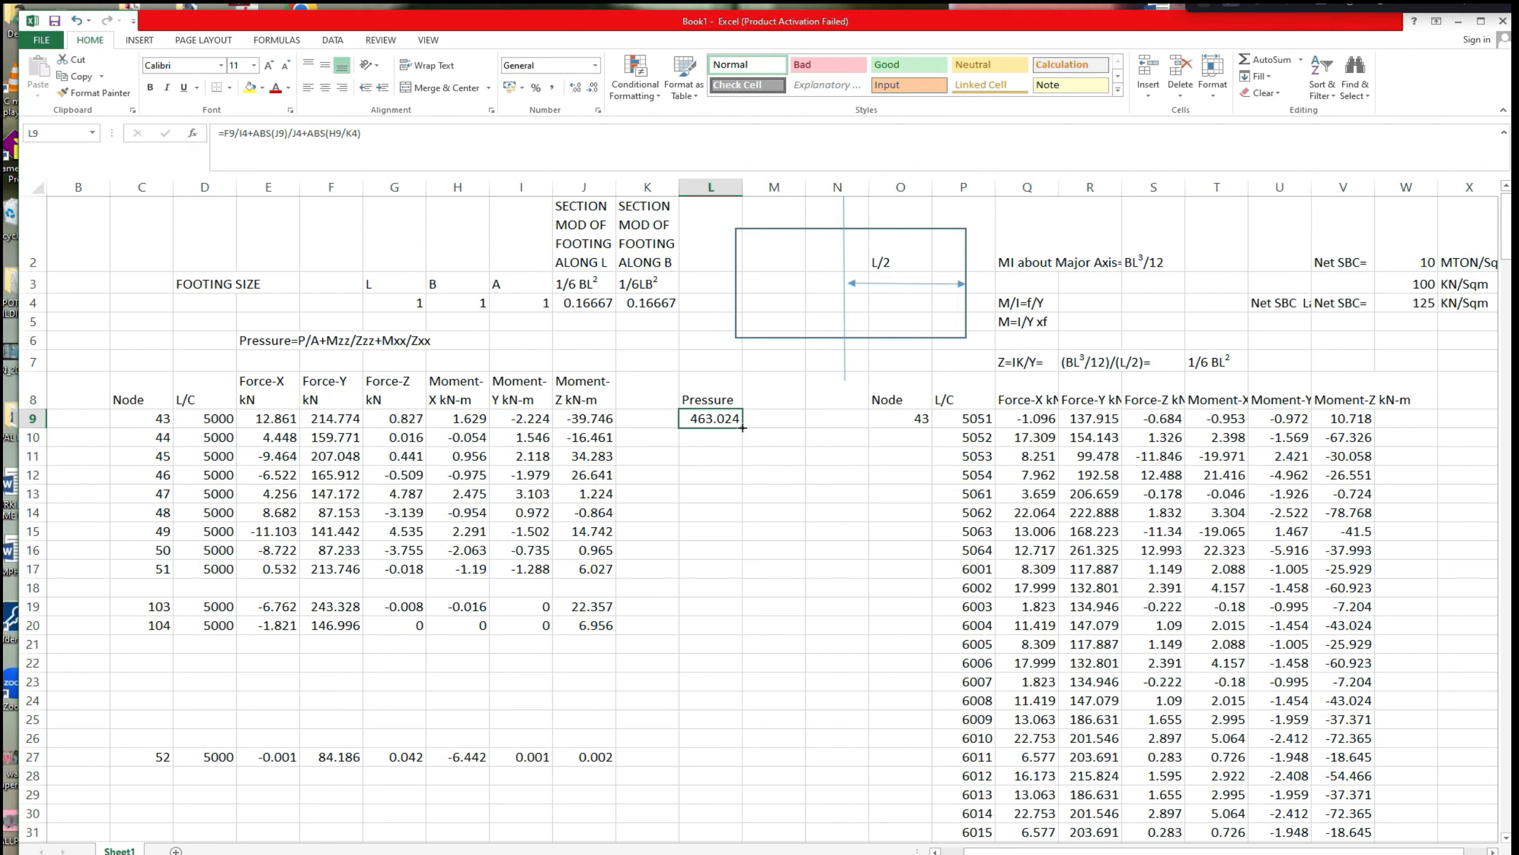
pyautogui.moveTo(147, 606); pyautogui.dragTo(592, 622)
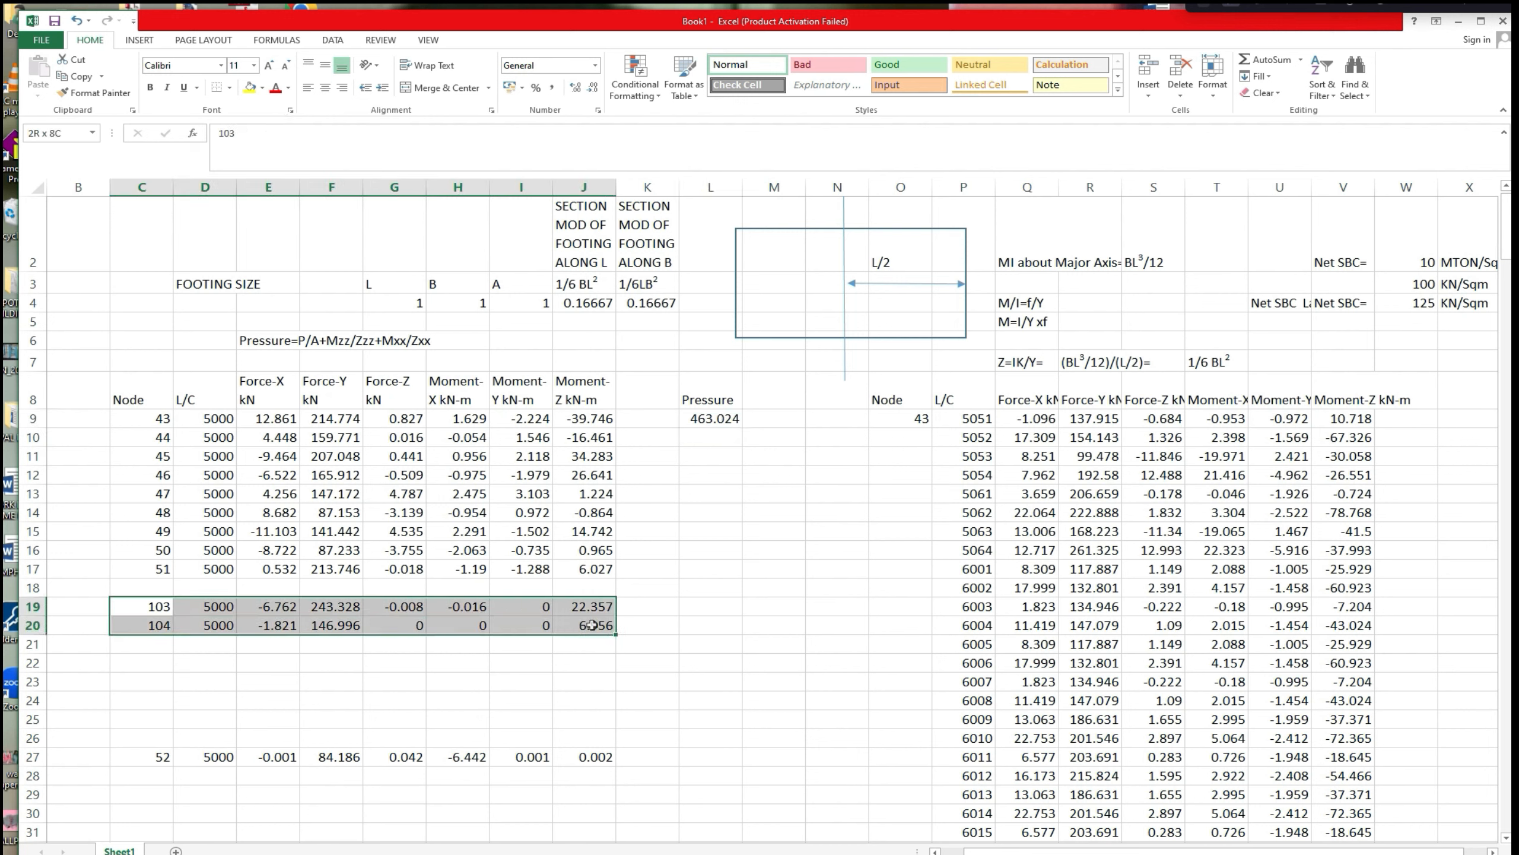
pyautogui.rightClick(592, 623)
pyautogui.click(622, 626)
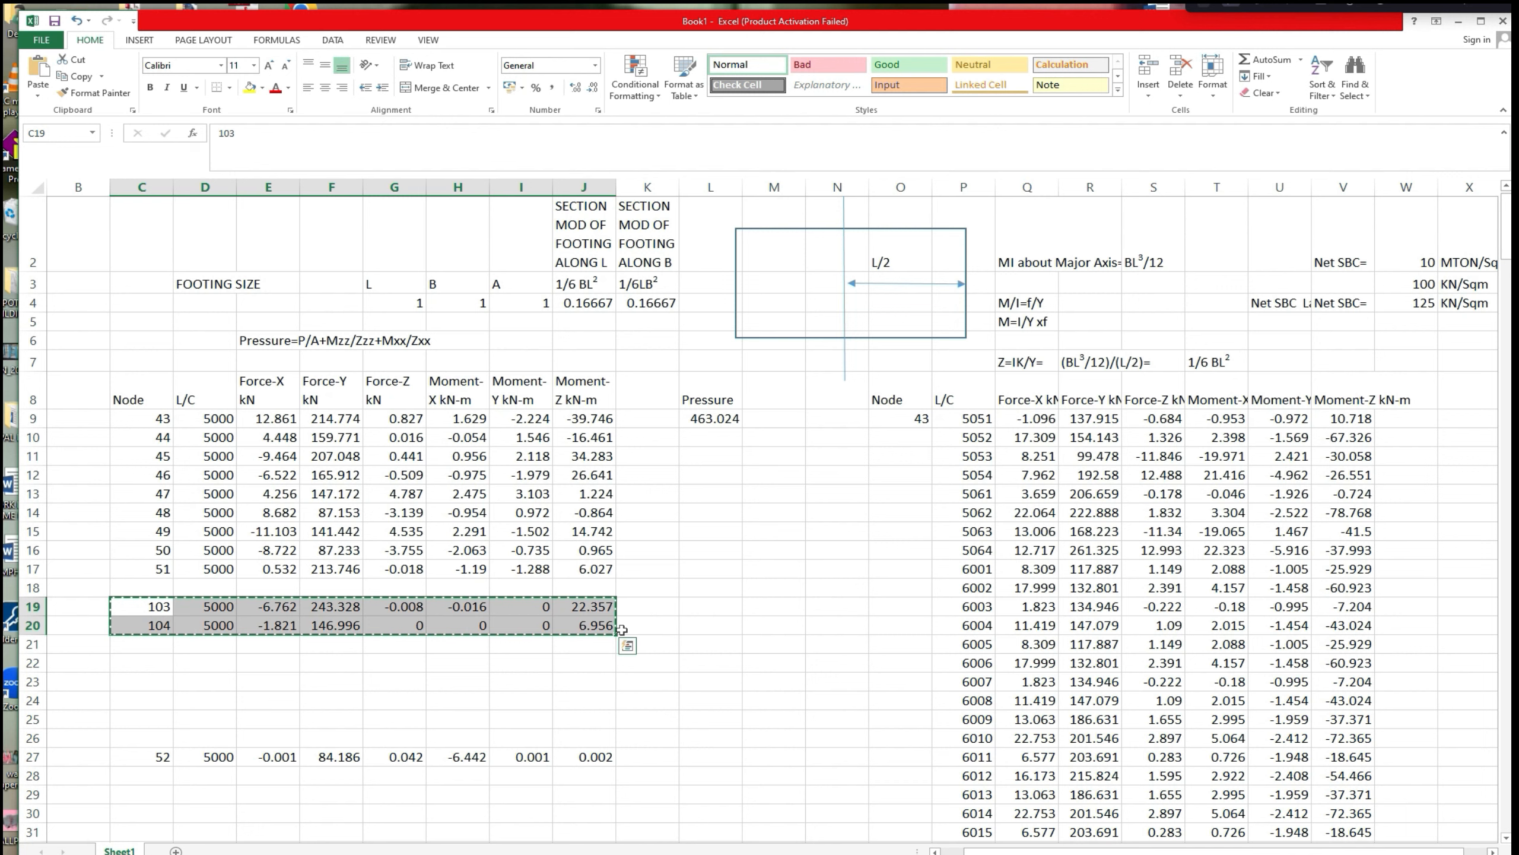
pyautogui.click(169, 586)
pyautogui.rightClick(170, 587)
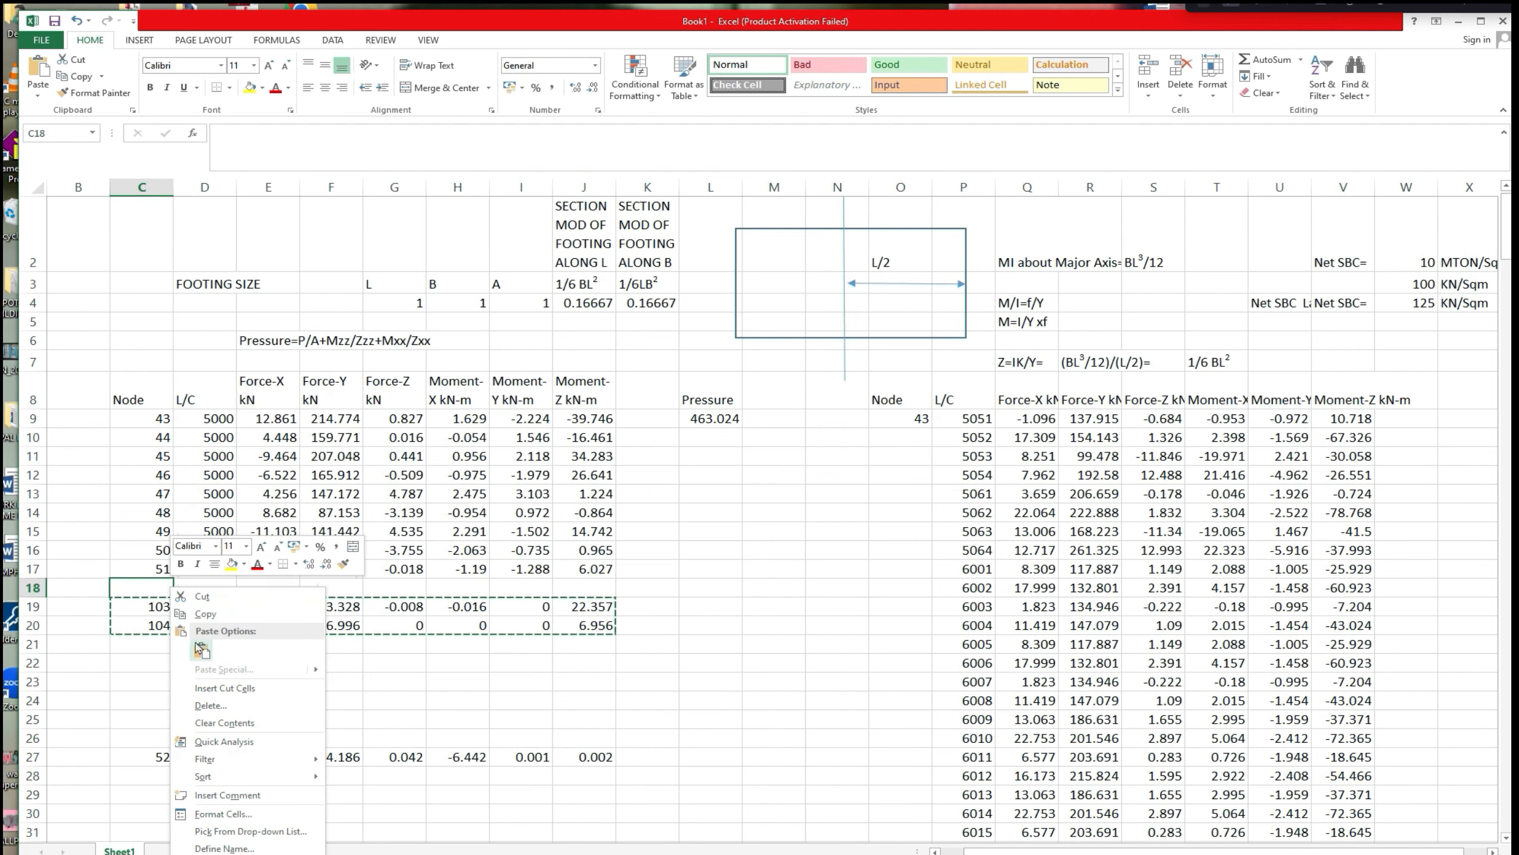
pyautogui.click(199, 651)
# Try to fill the pressure formula from L9 down to L19.
pyautogui.click(714, 423)
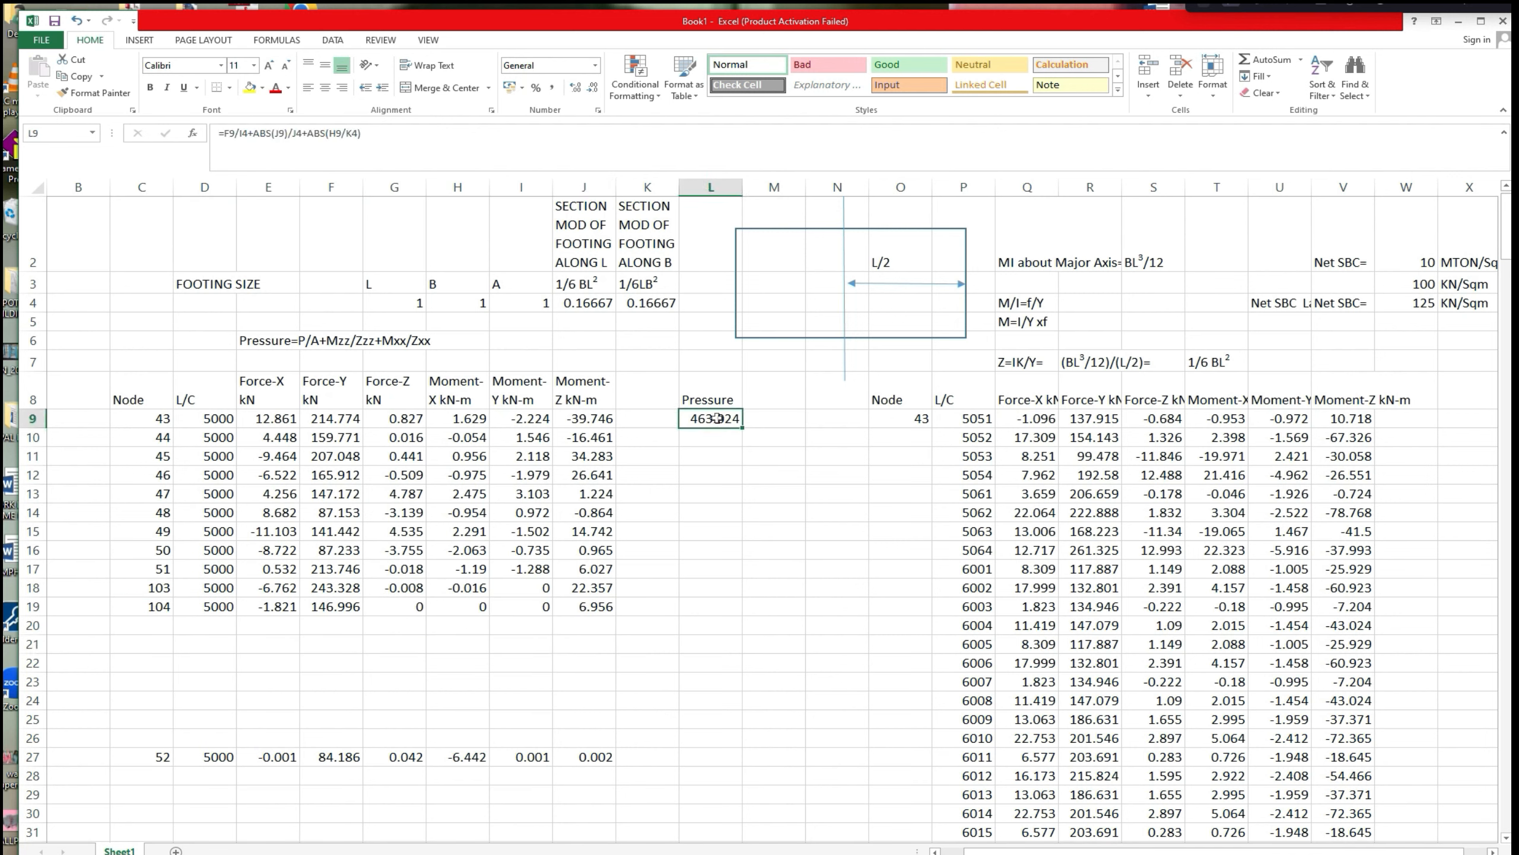
pyautogui.moveTo(742, 428); pyautogui.dragTo(741, 615)
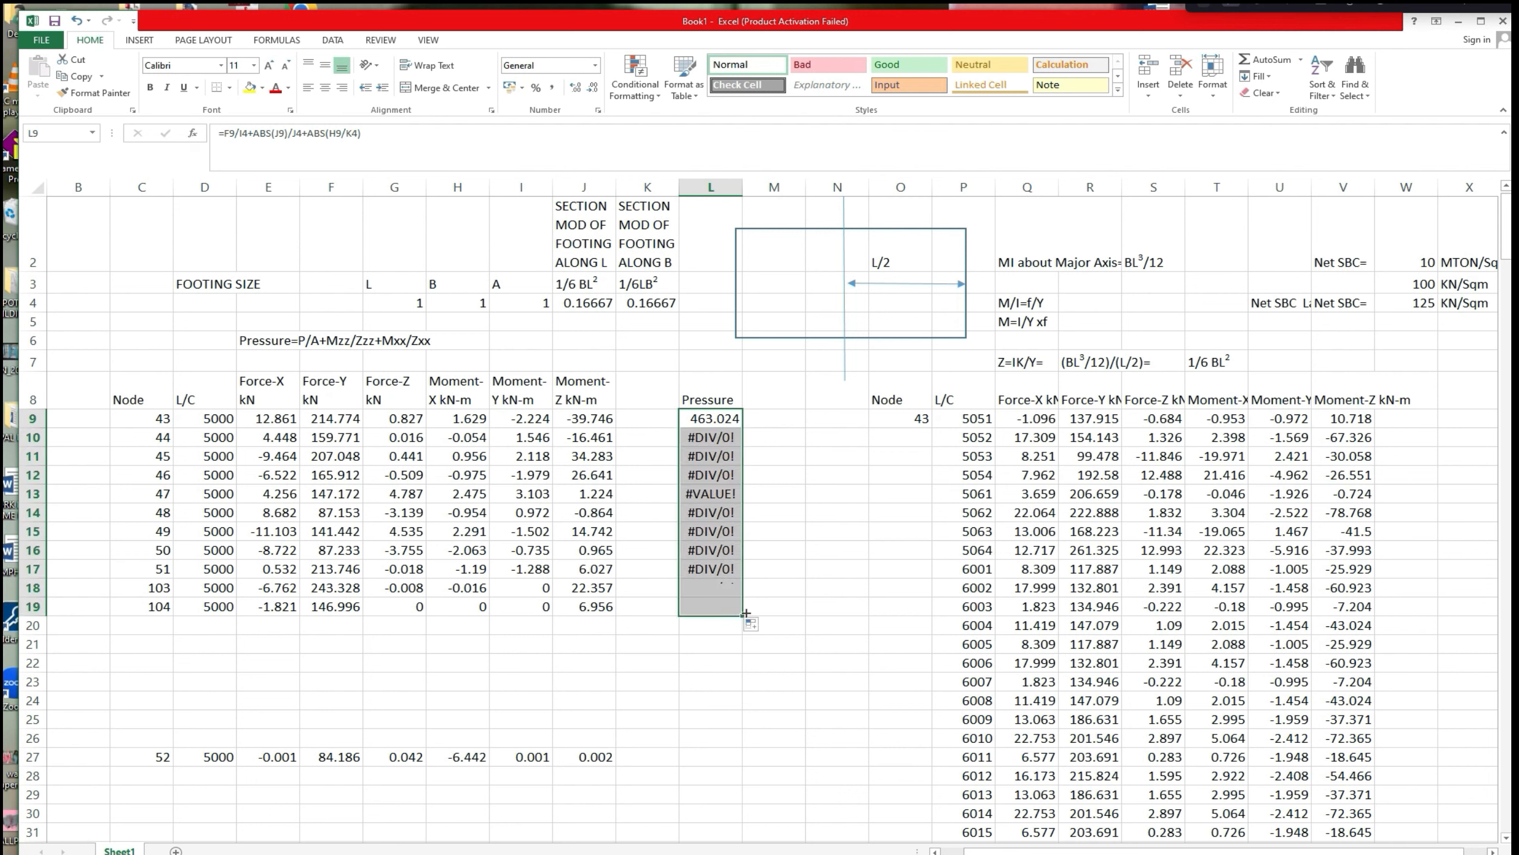
# Make the footing references absolute in L9 so the formula reads =F9/$I$4+ABS(J9)/$J$4+ABS(H9/$K$4).
pyautogui.click(727, 426)
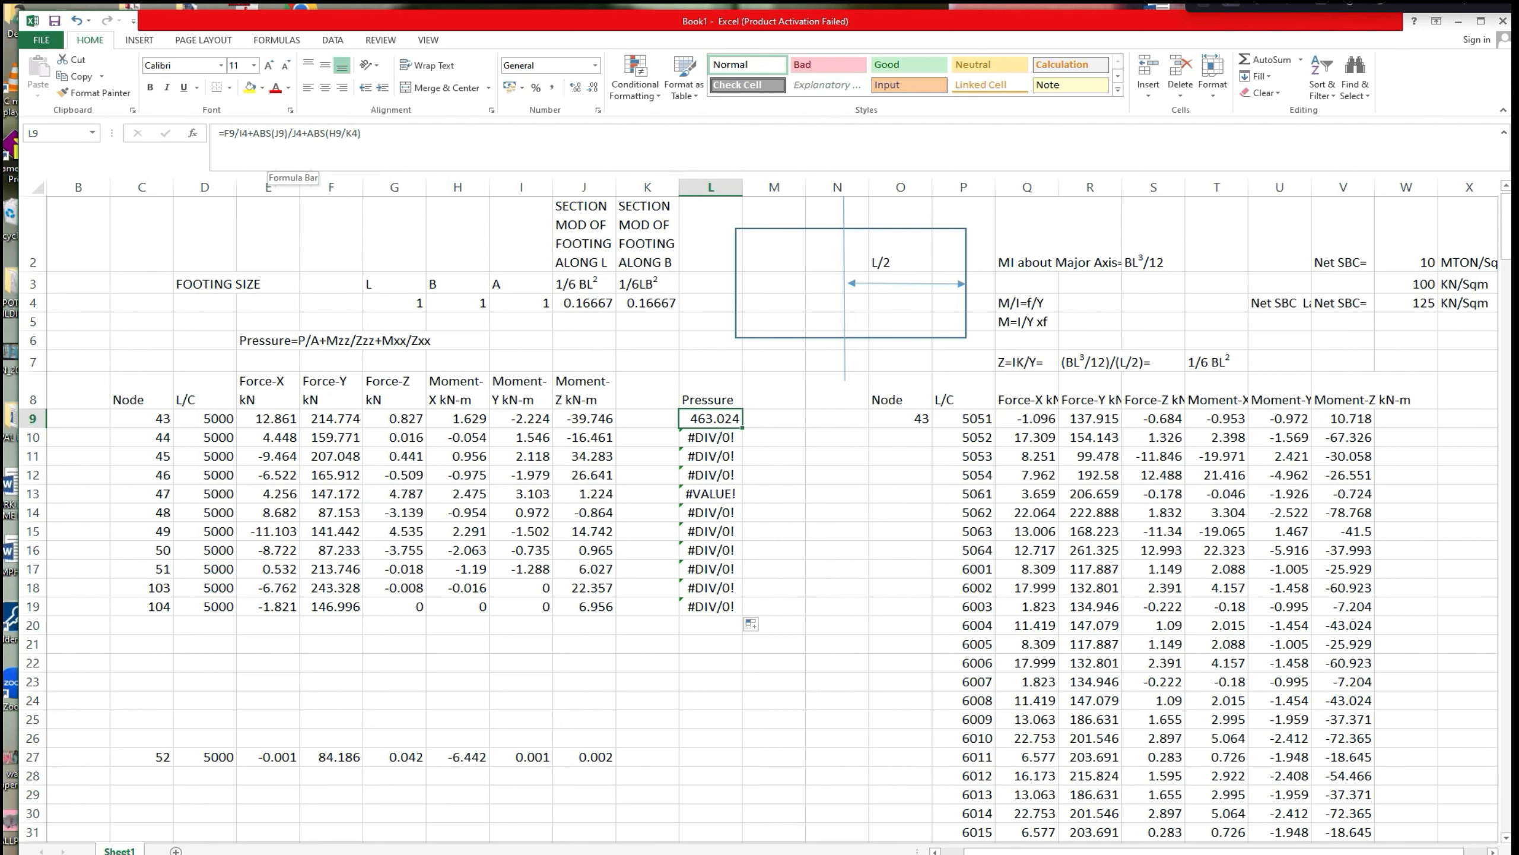
pyautogui.click(242, 133)
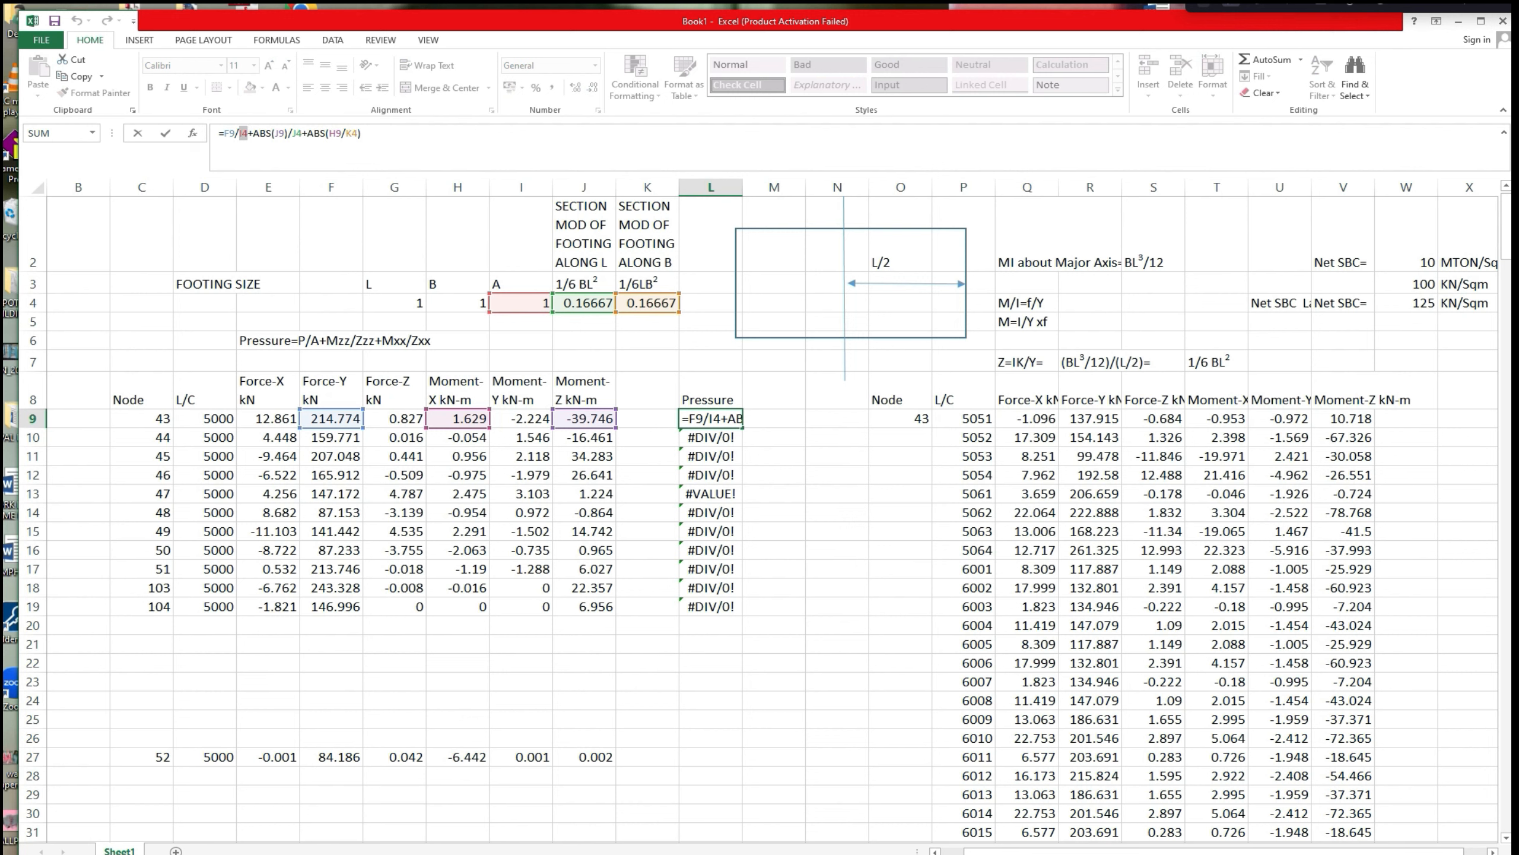
pyautogui.press('F4')
pyautogui.click(305, 133)
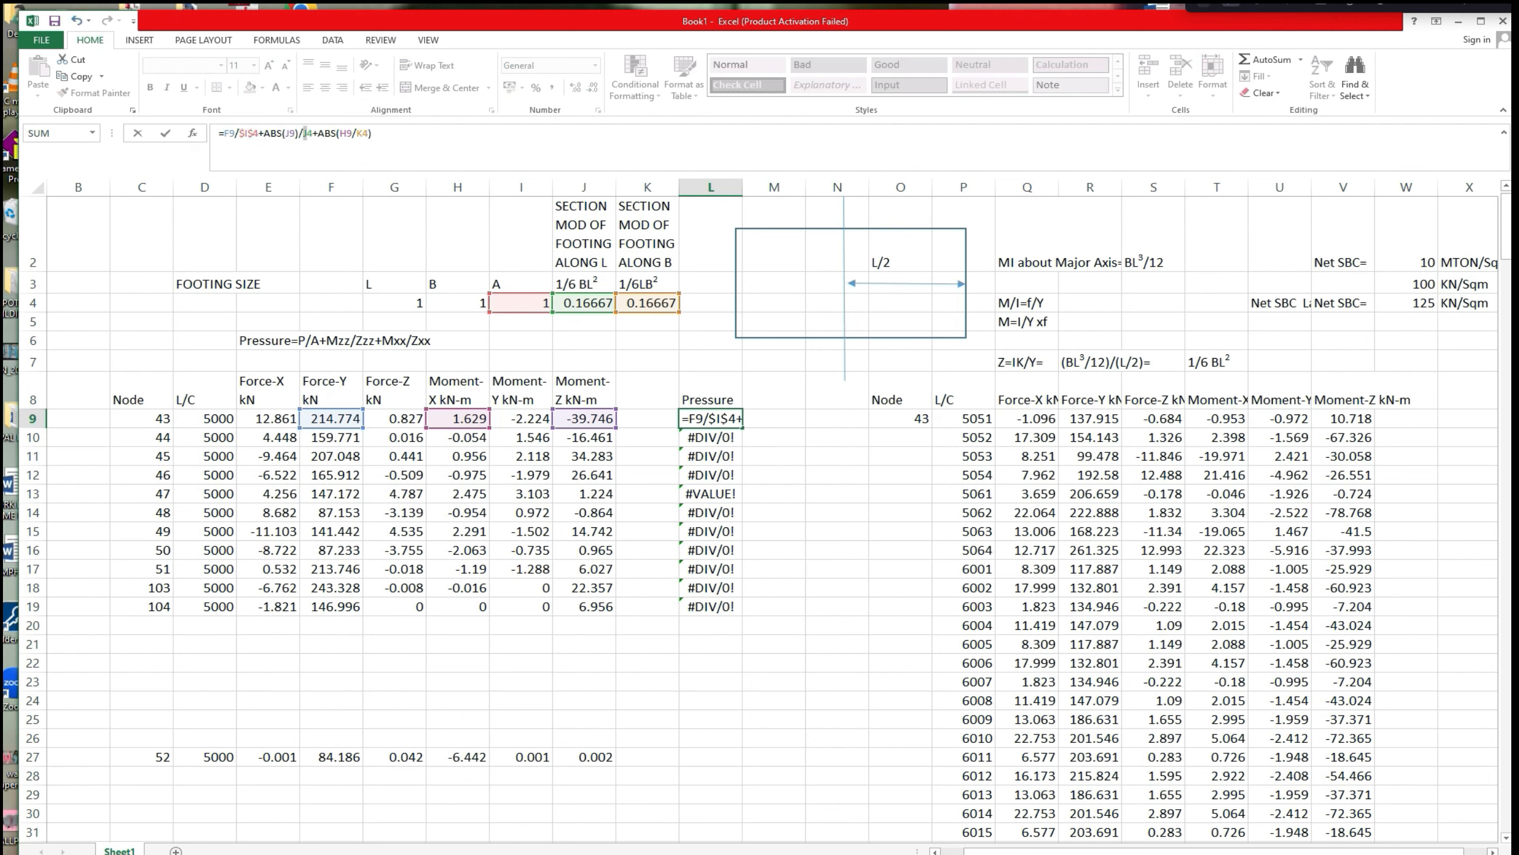
pyautogui.press('F4')
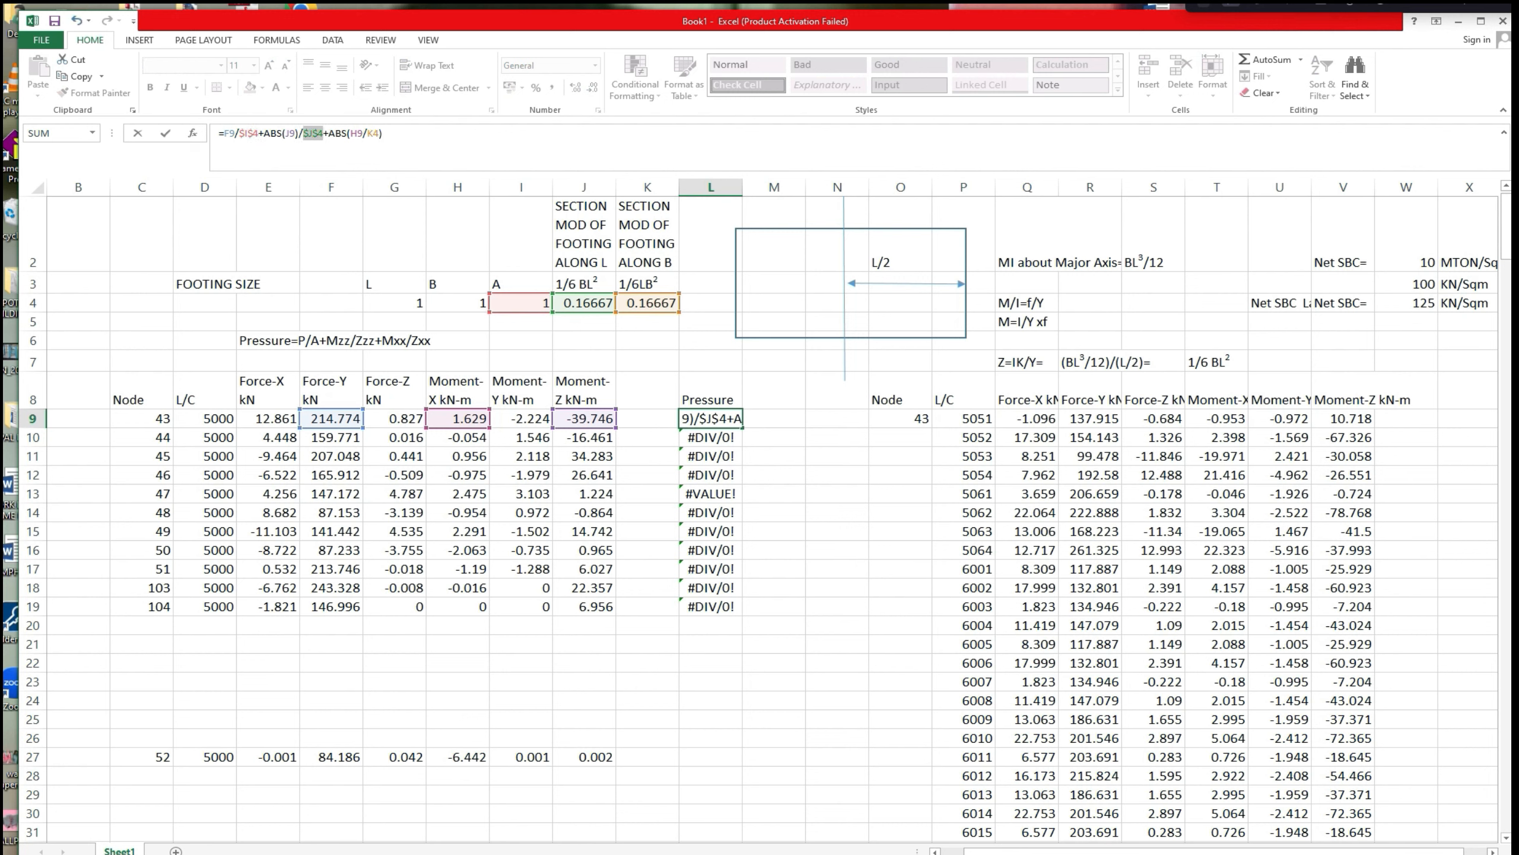
pyautogui.doubleClick(373, 134)
pyautogui.press('F4')
pyautogui.click(393, 134)
pyautogui.press('Return')
# Fill the pressure formula with absolute footing references from L9 down to L19.
pyautogui.click(817, 472)
pyautogui.click(711, 423)
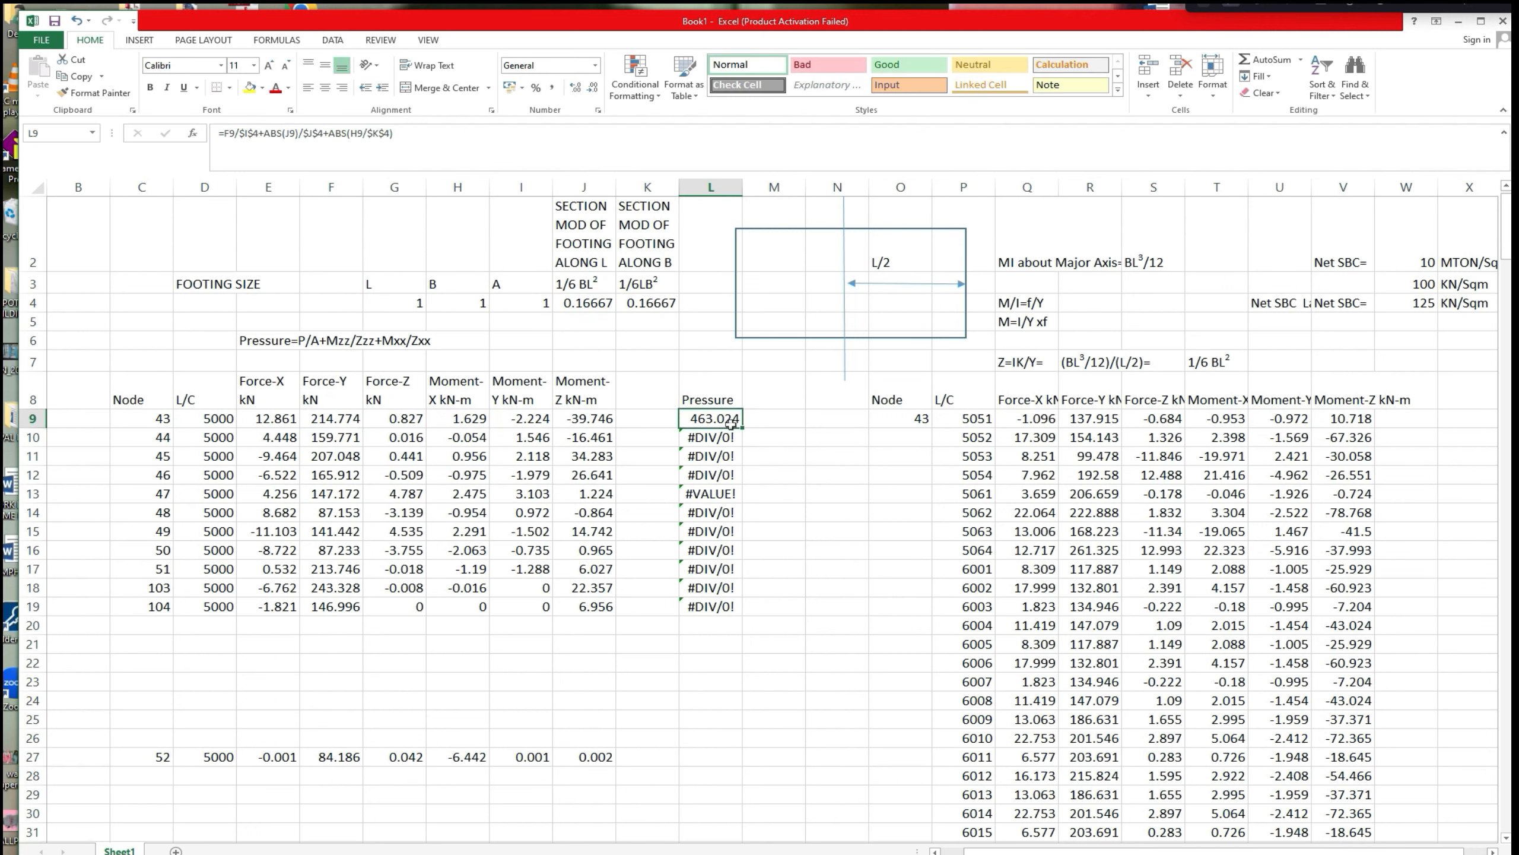
pyautogui.moveTo(741, 426); pyautogui.dragTo(742, 611)
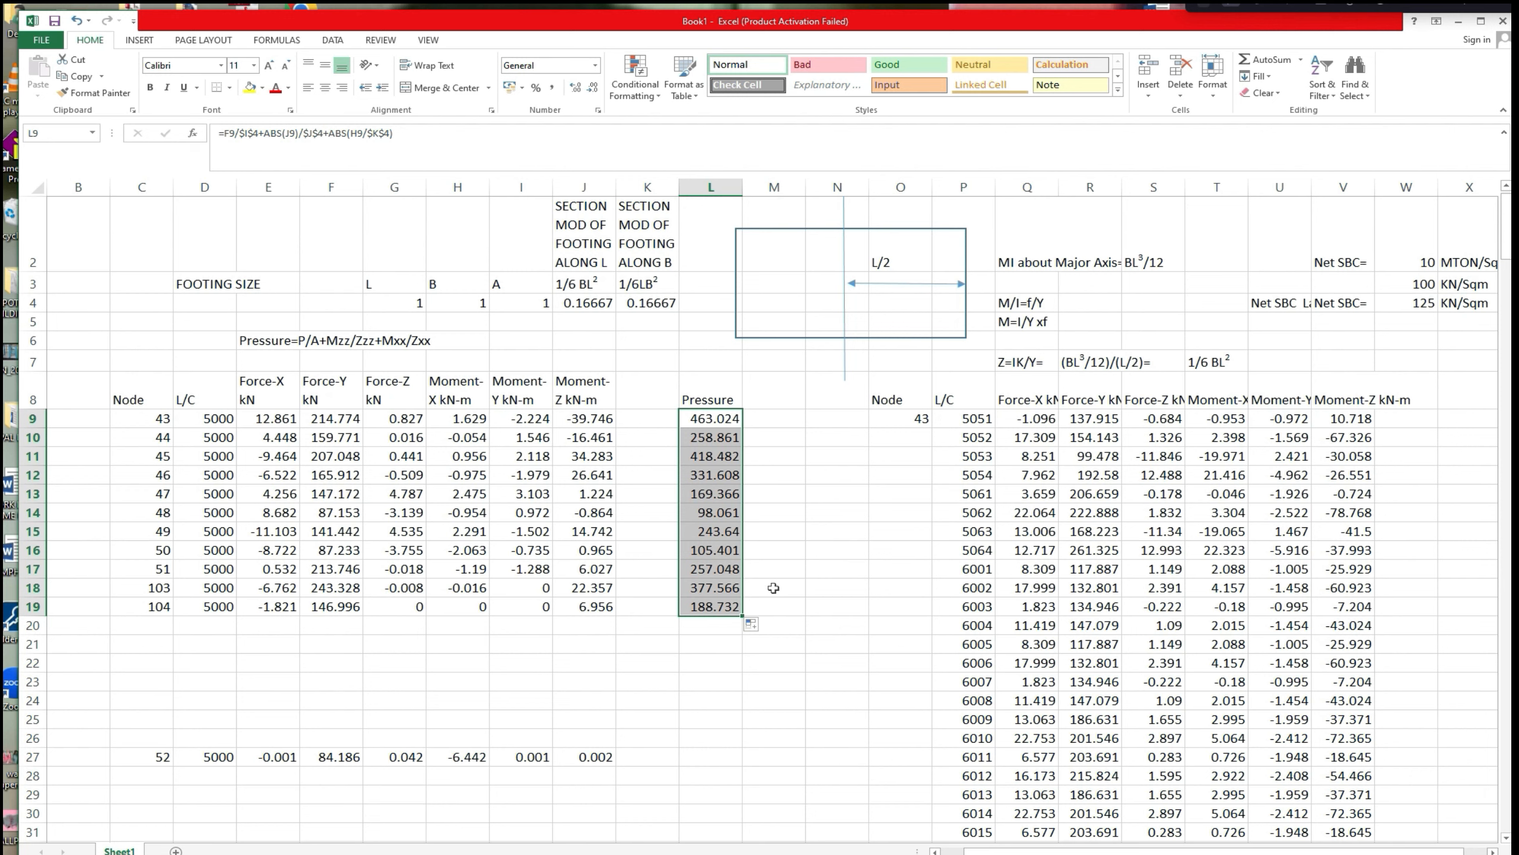
# Set the footing size to 1.5 for L in G4 and 1.5 for B in H4.
pyautogui.click(421, 305)
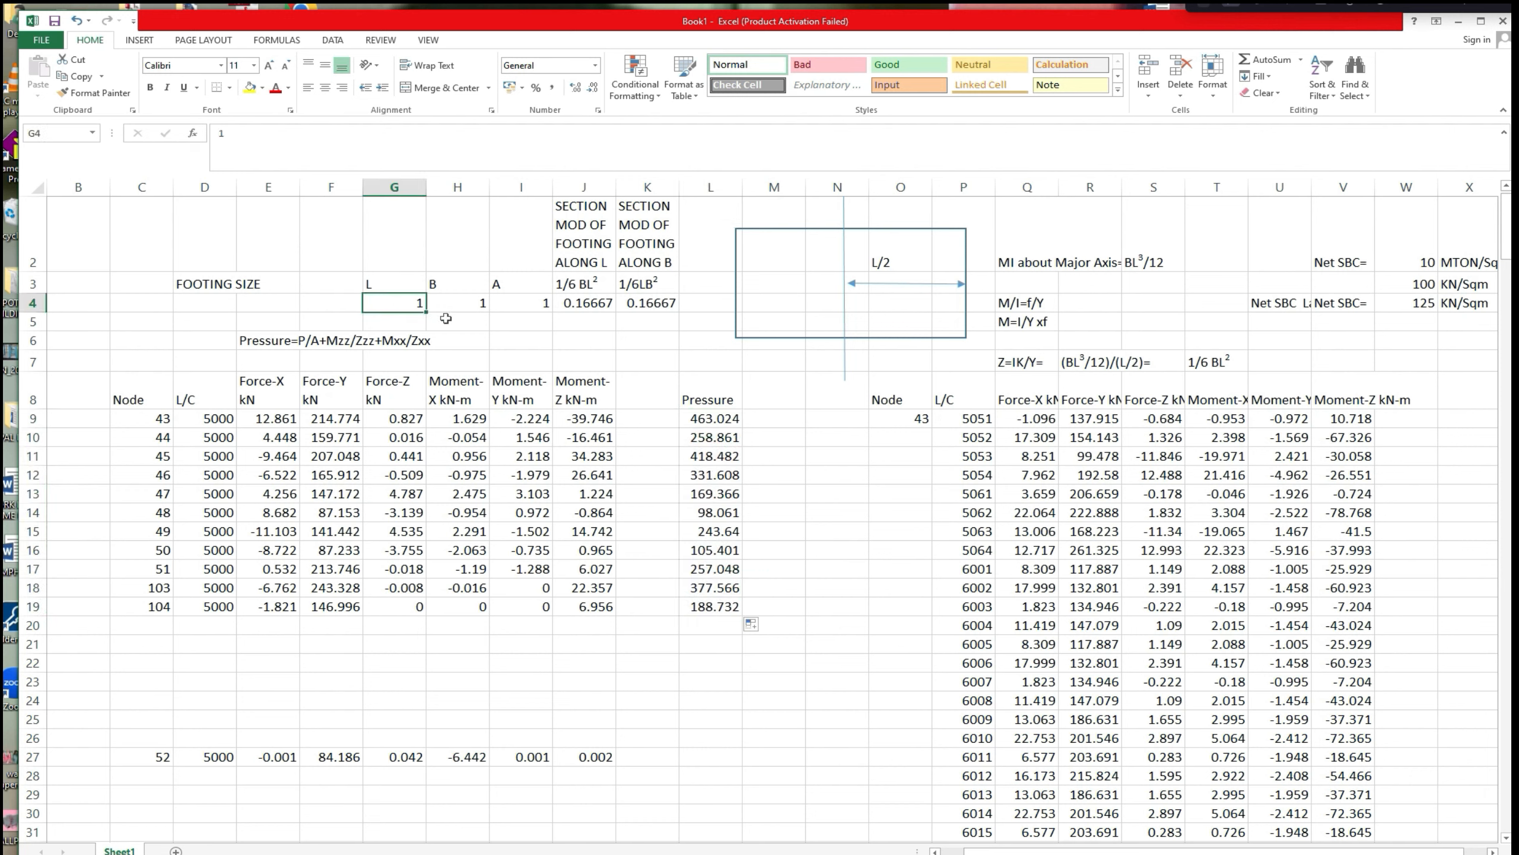
pyautogui.write('1.5')
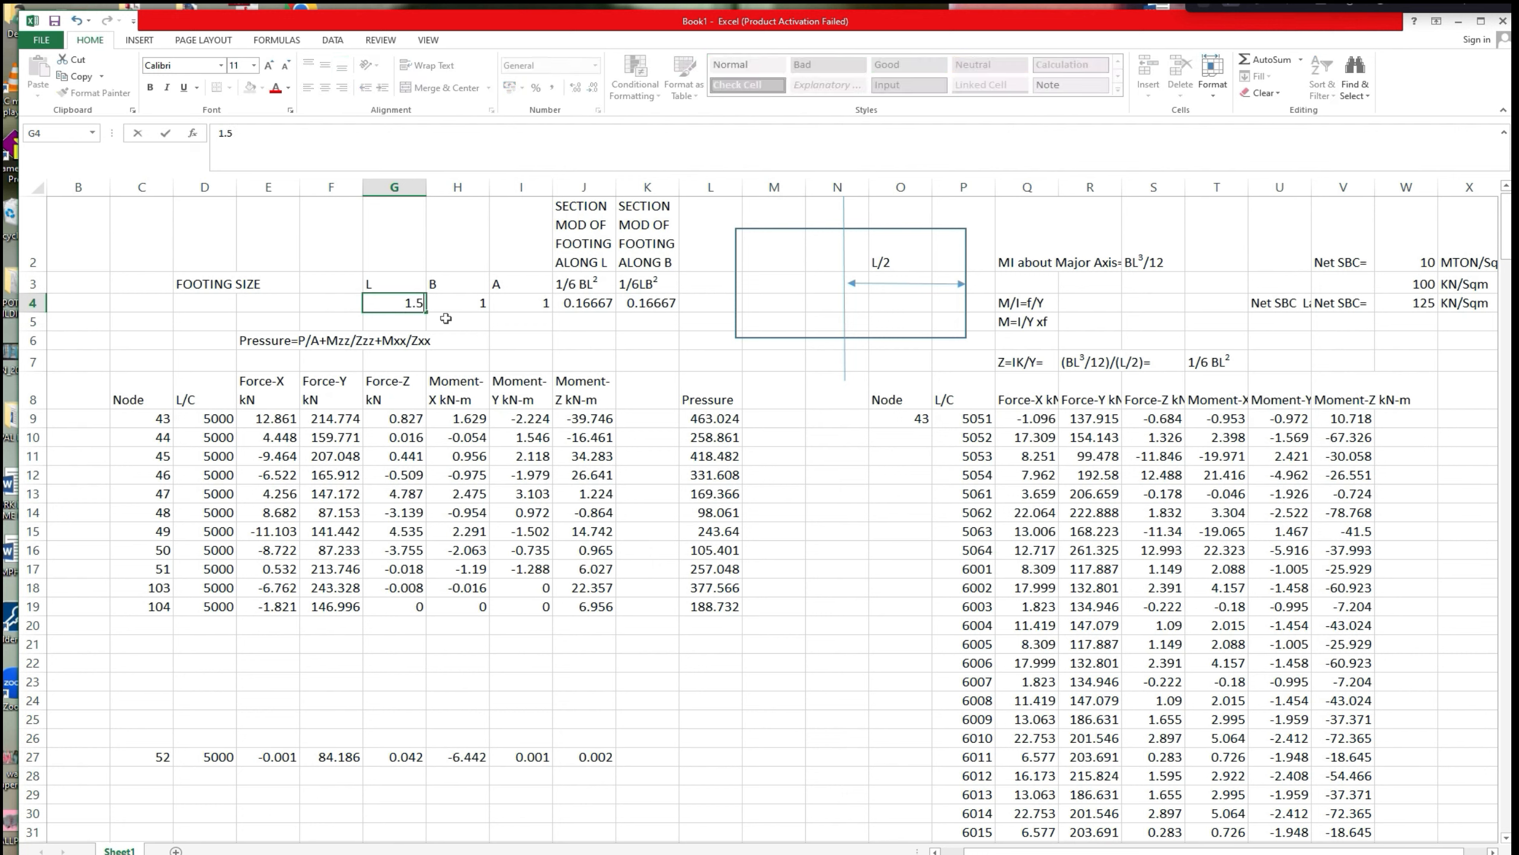
pyautogui.press('Tab')
pyautogui.write('1')
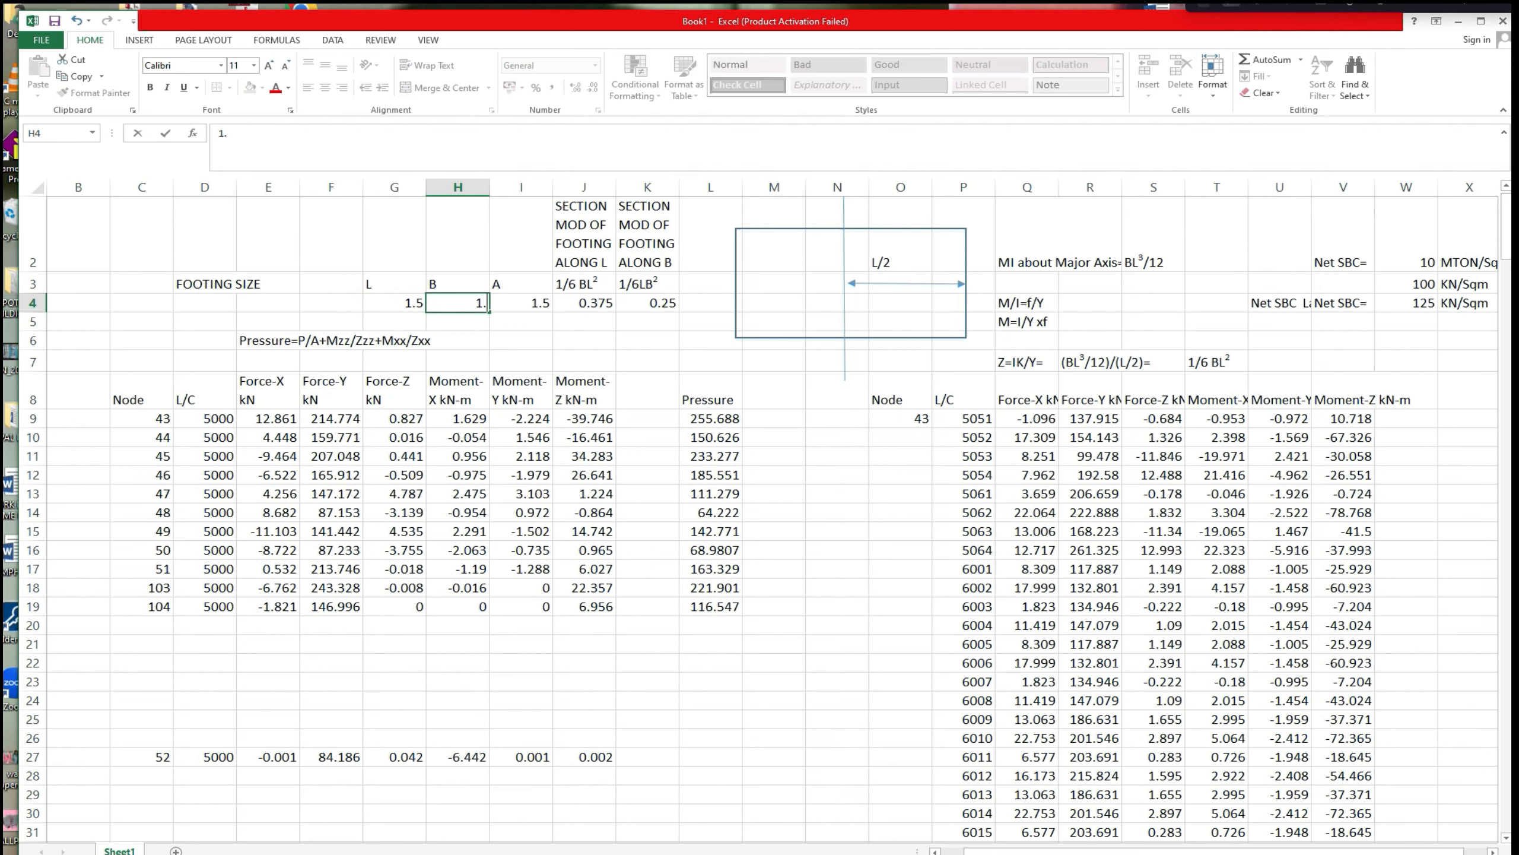
pyautogui.write('.5')
pyautogui.click(782, 494)
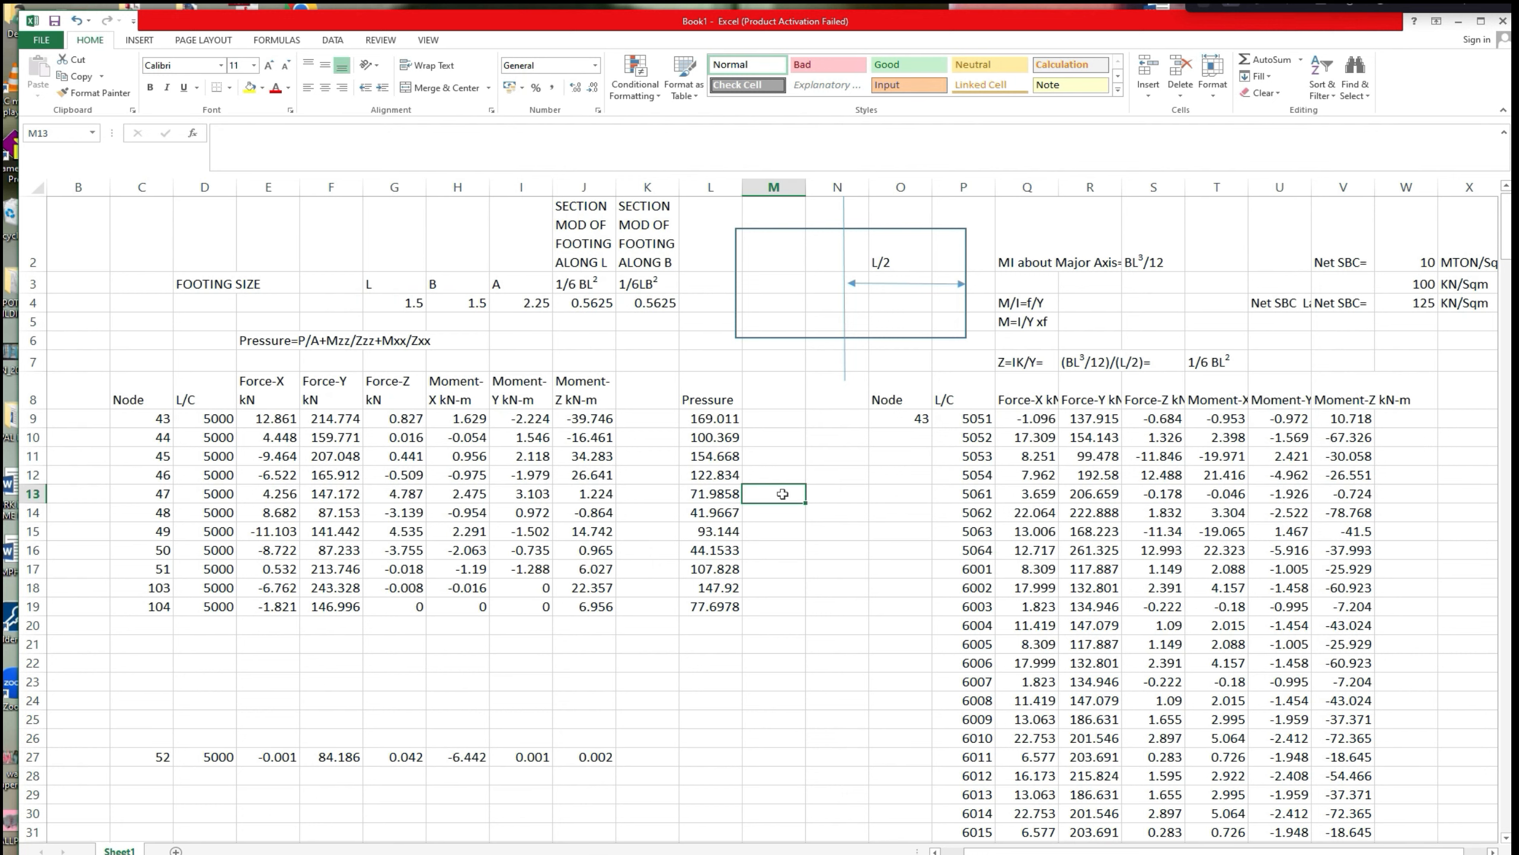
# Set the footing size to 1.25 for L in G4 and 1.25 for B in H4.
pyautogui.click(419, 305)
pyautogui.write('1')
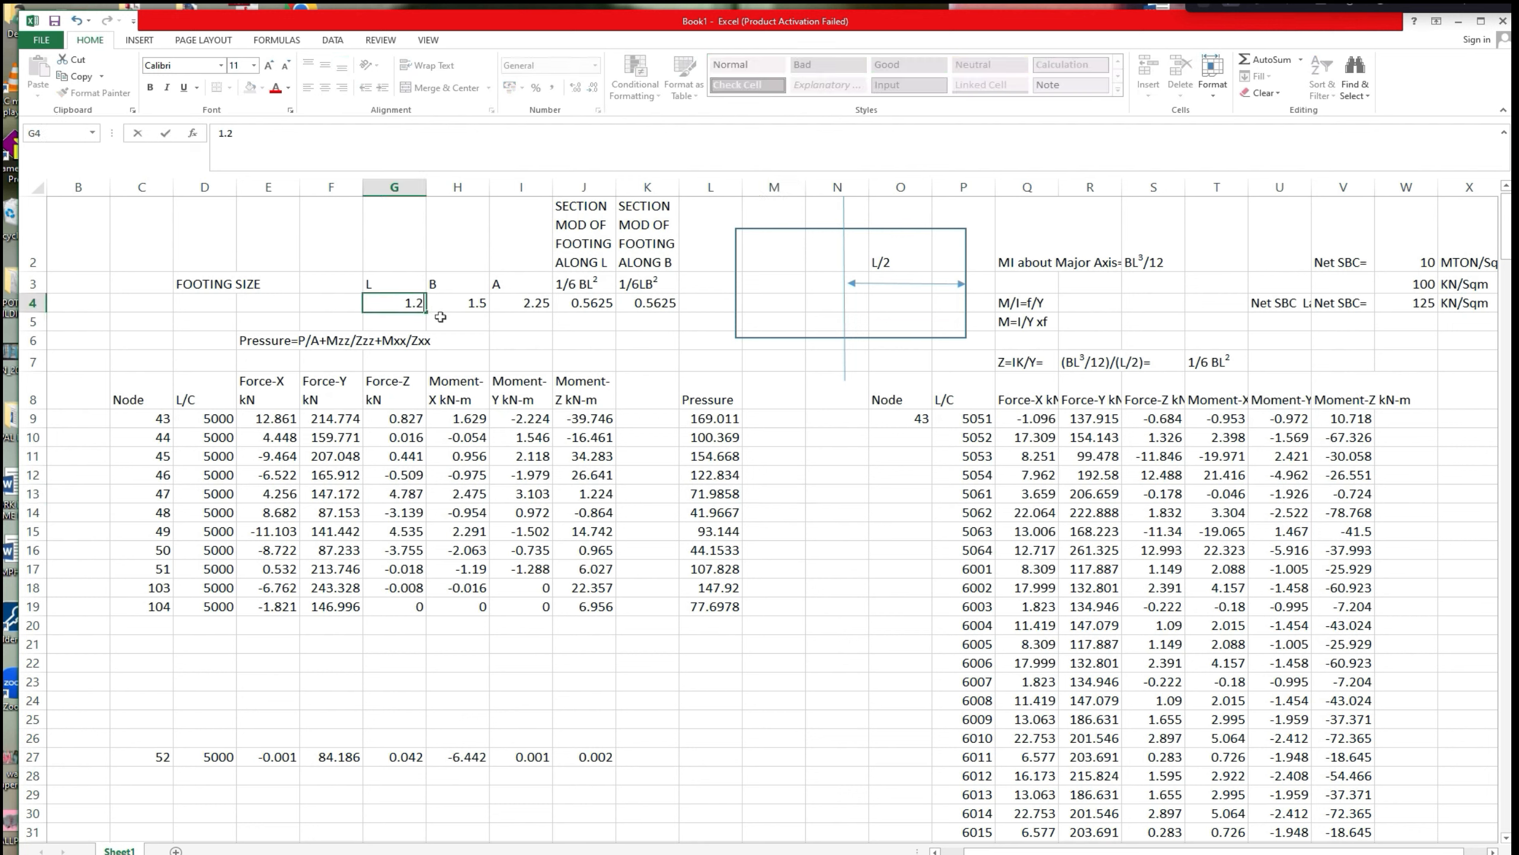
pyautogui.press('Tab')
pyautogui.write('1')
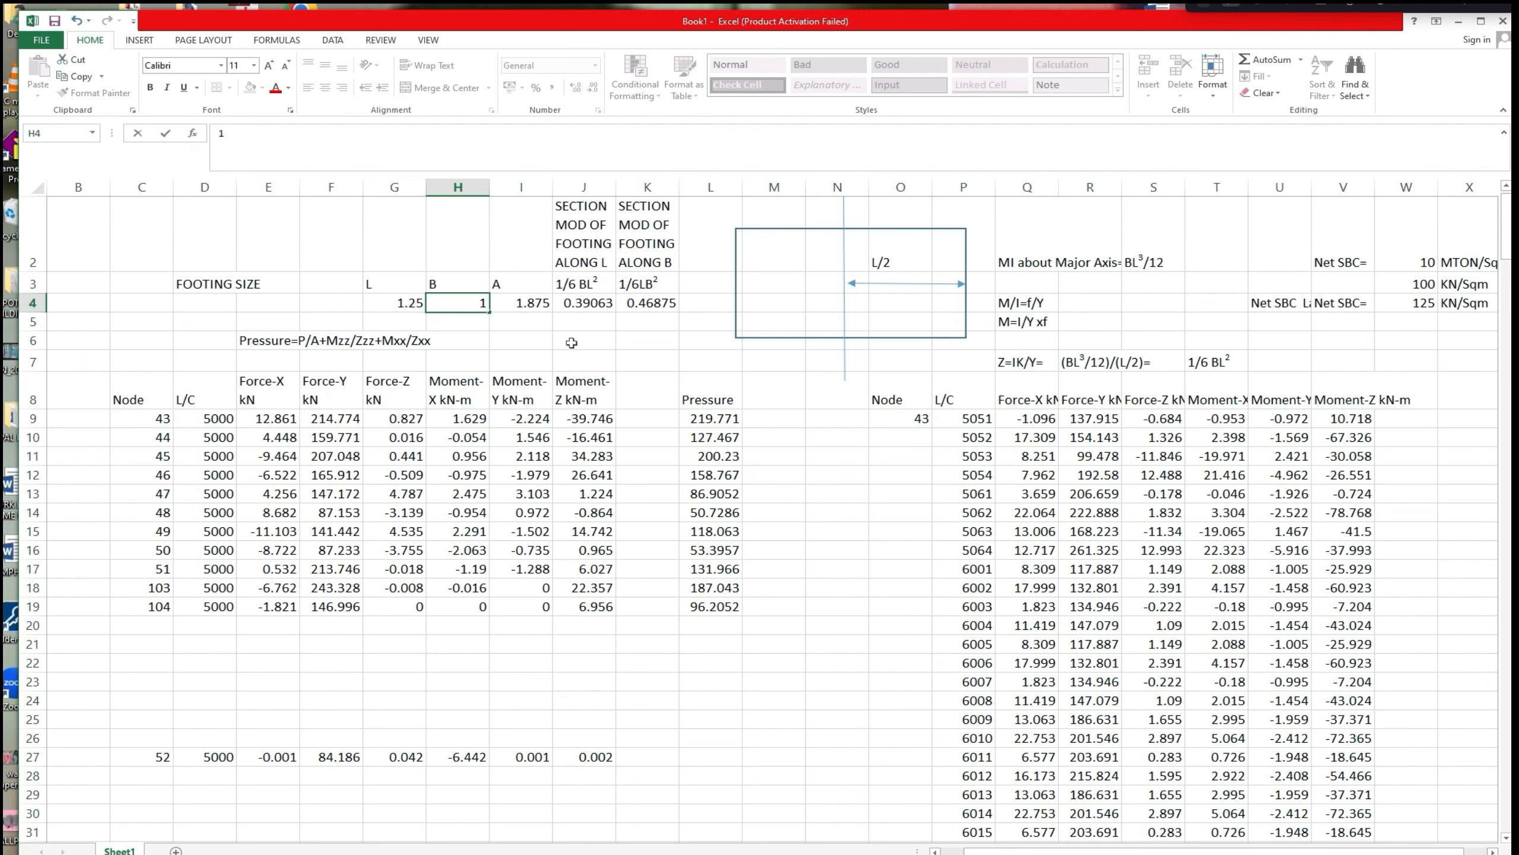
pyautogui.write('.25')
pyautogui.click(585, 359)
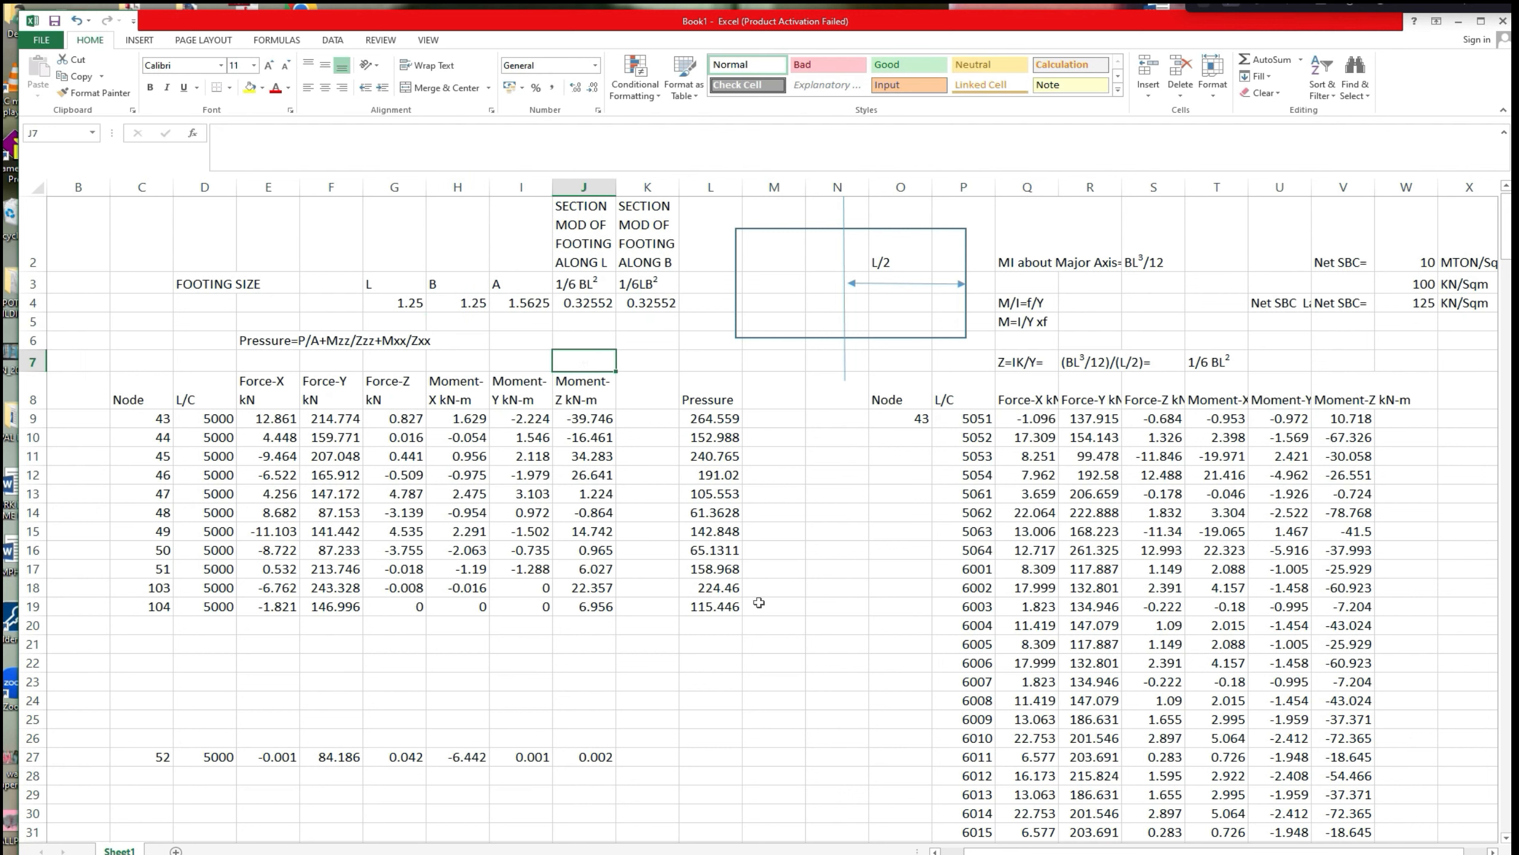
pyautogui.click(721, 607)
pyautogui.click(156, 607)
pyautogui.moveTo(157, 607); pyautogui.dragTo(725, 607)
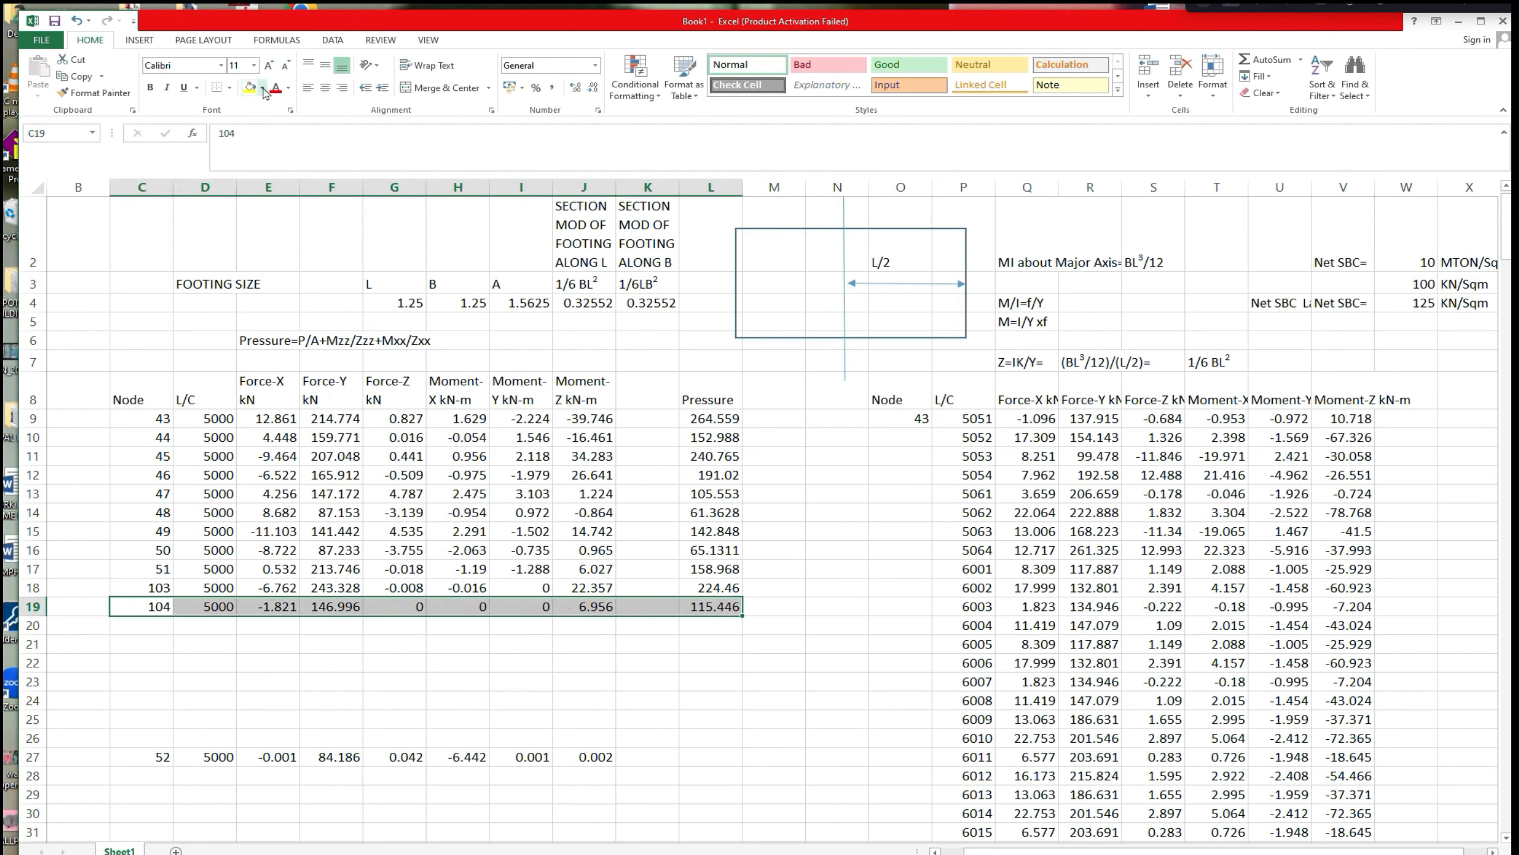
pyautogui.click(824, 445)
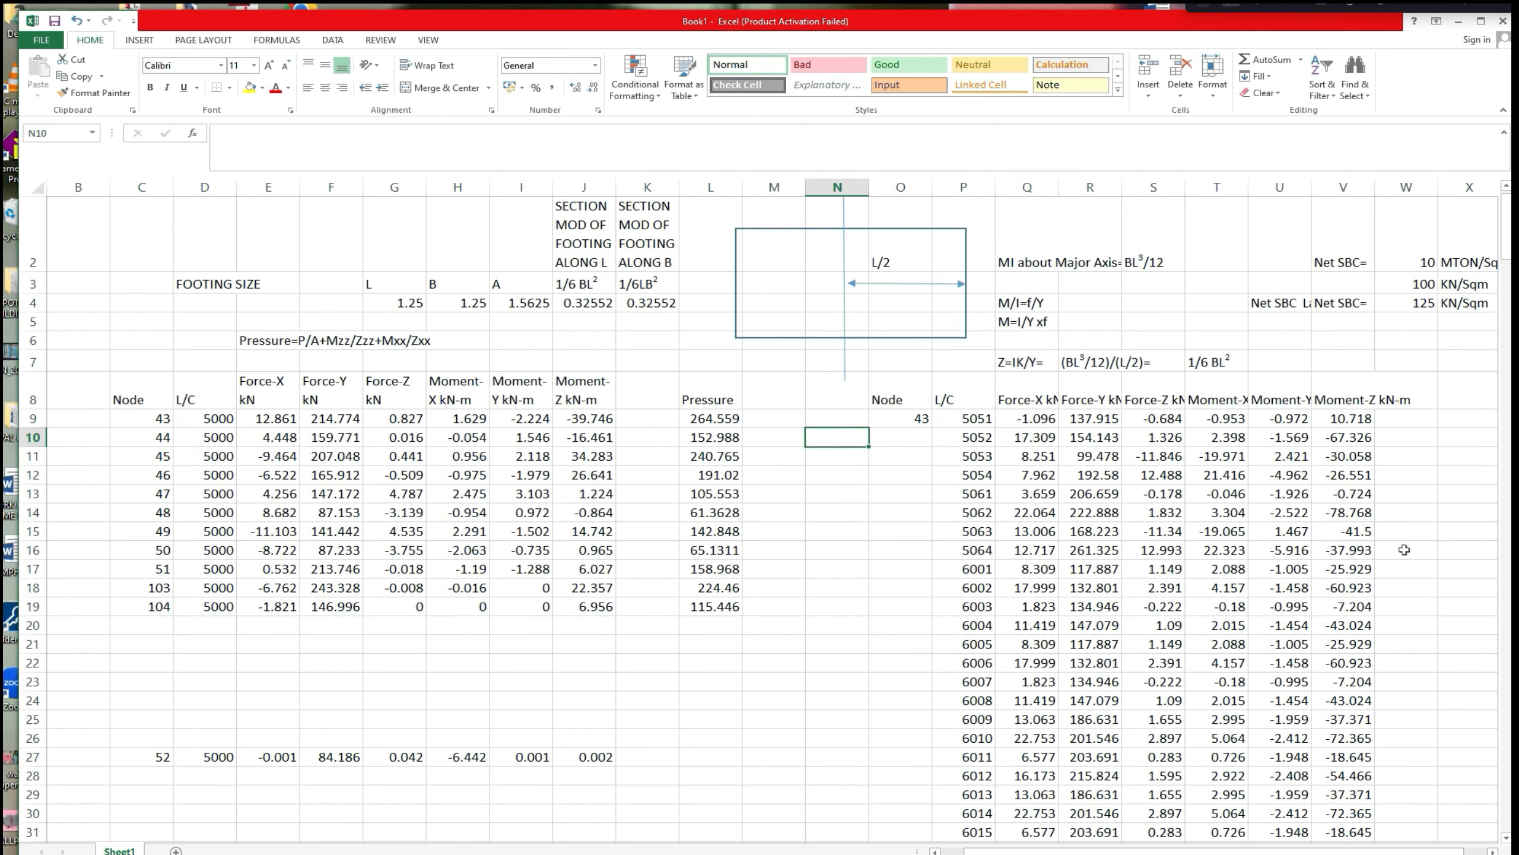
pyautogui.moveTo(1512, 554); pyautogui.dragTo(1518, 555)
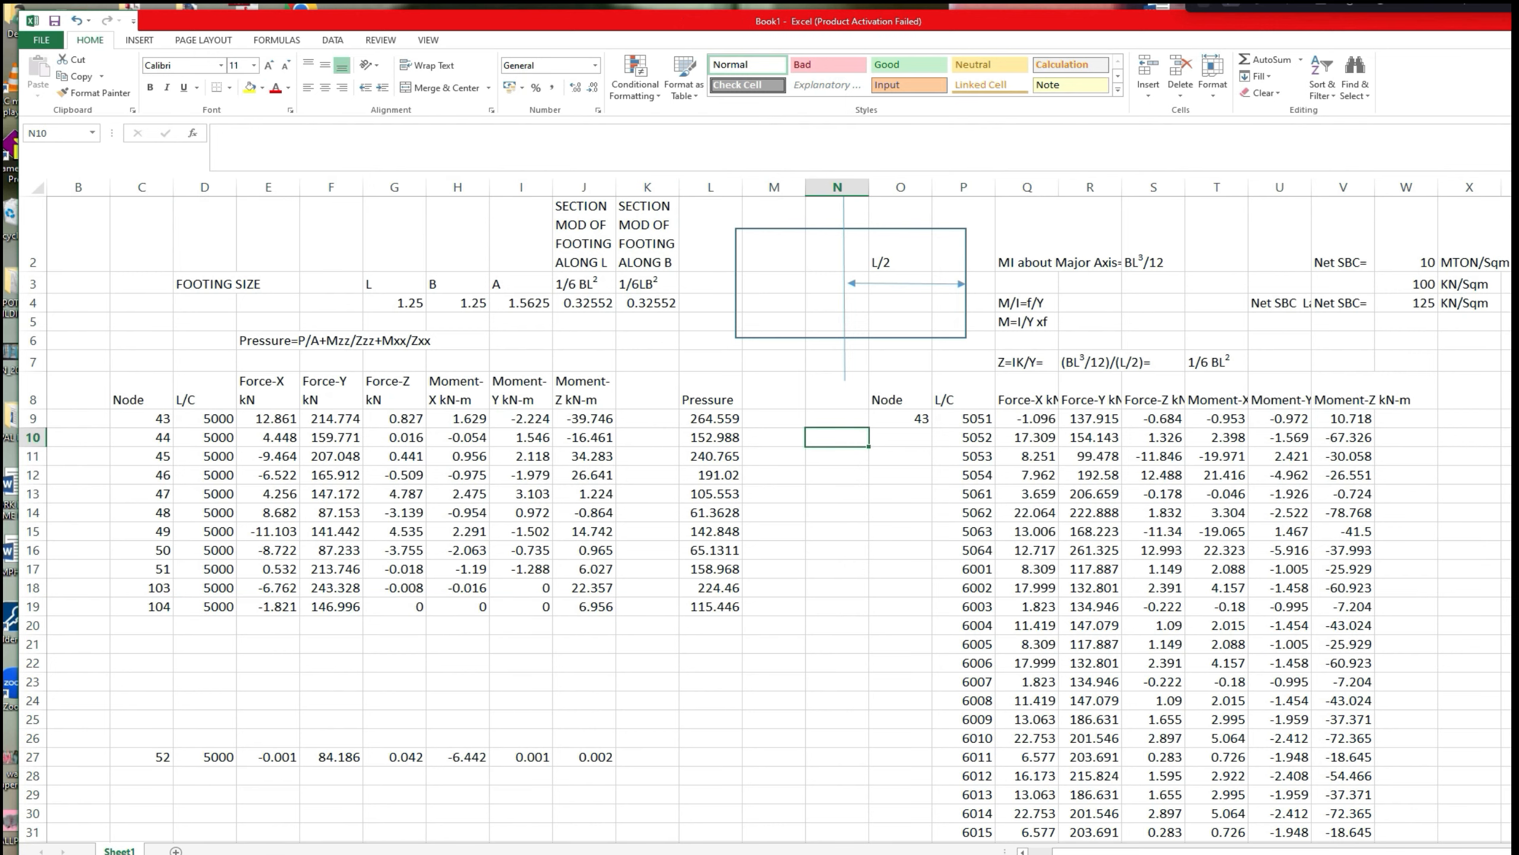
pyautogui.moveTo(1231, 26); pyautogui.dragTo(1138, 15)
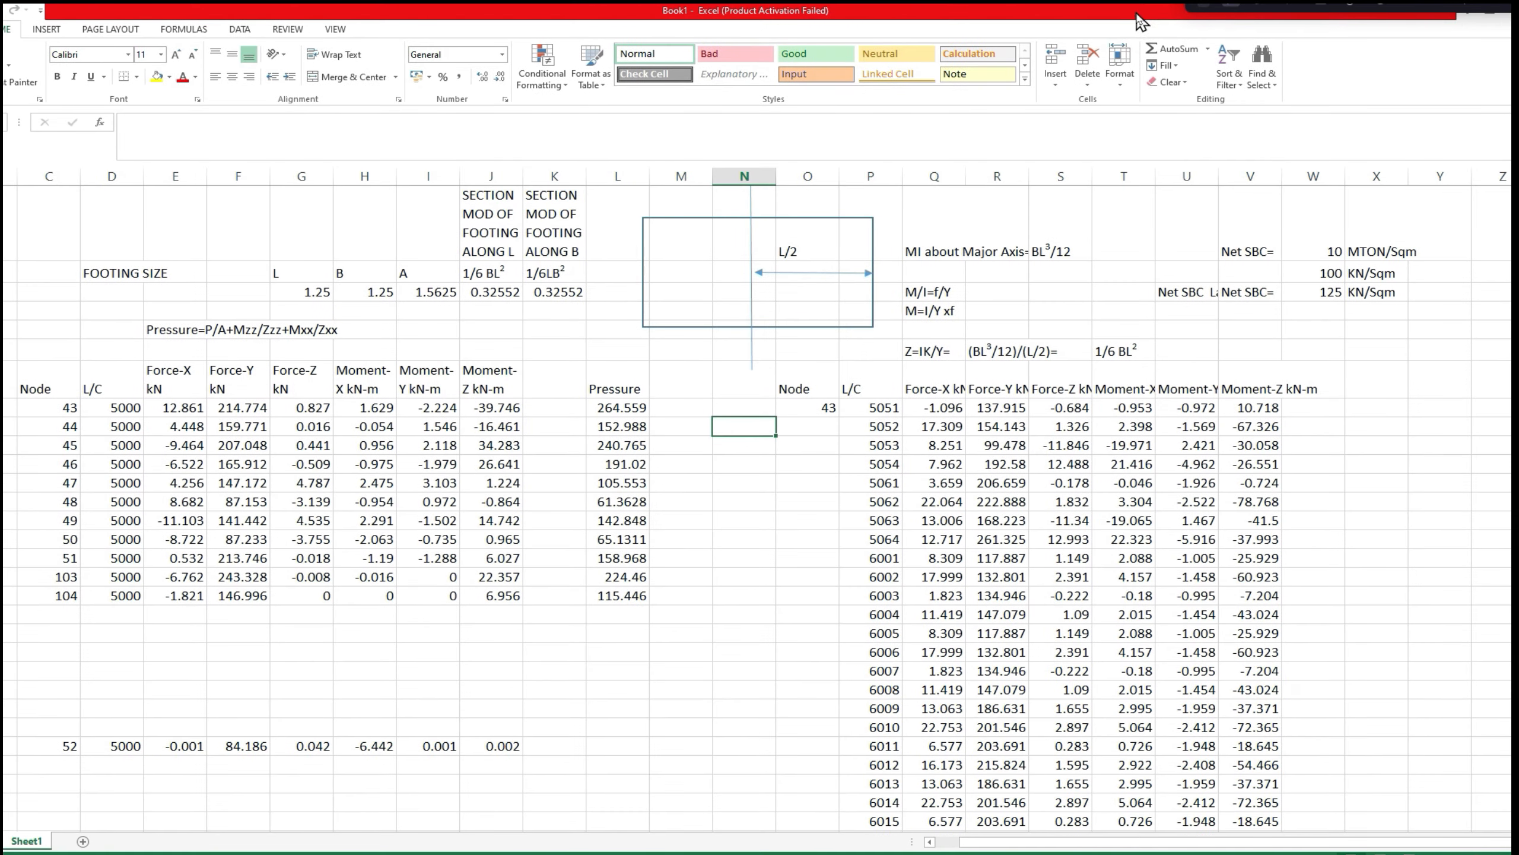
# Copy the Pressure heading and formulas from L8:L19 to X8, beside the individual load-case reactions, and check the formula in X9.
pyautogui.scroll(-1, 1223, 362)
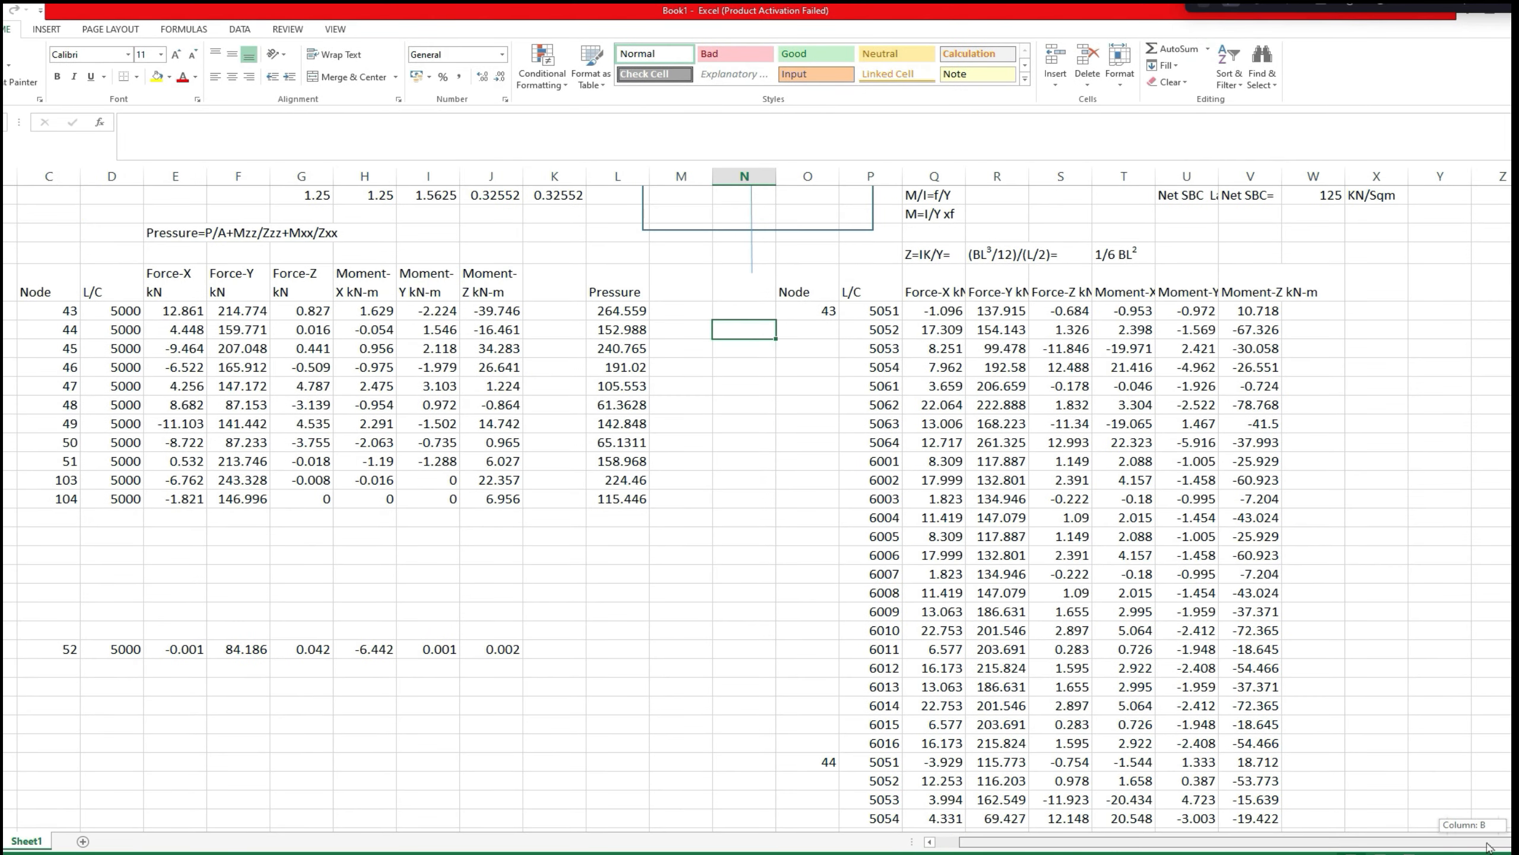
pyautogui.click(1518, 842)
pyautogui.click(1518, 842)
pyautogui.click(1517, 842)
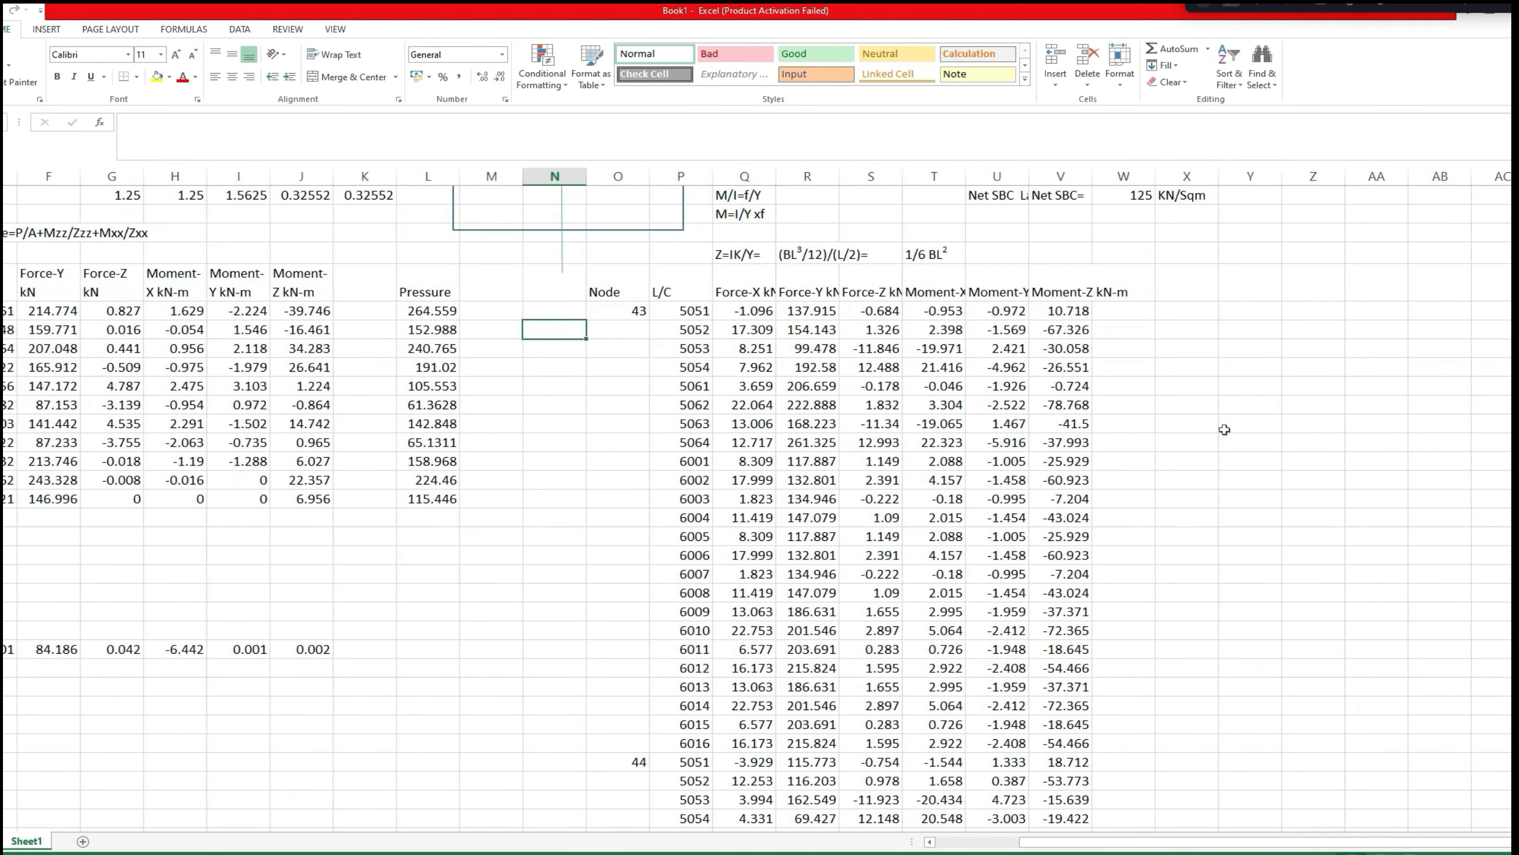
pyautogui.scroll(1, 1223, 428)
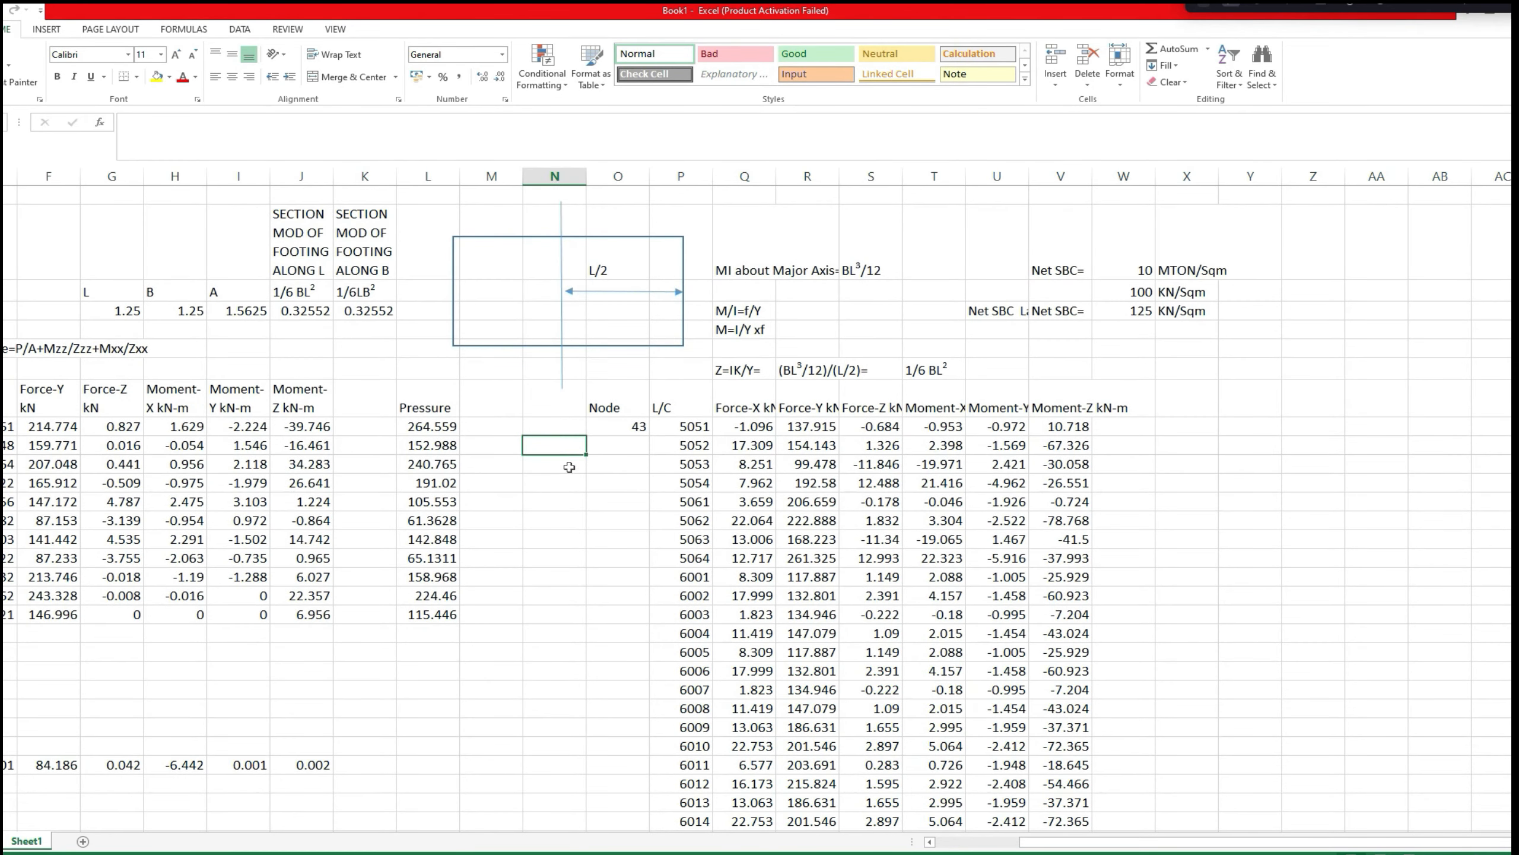
pyautogui.click(615, 488)
pyautogui.click(426, 431)
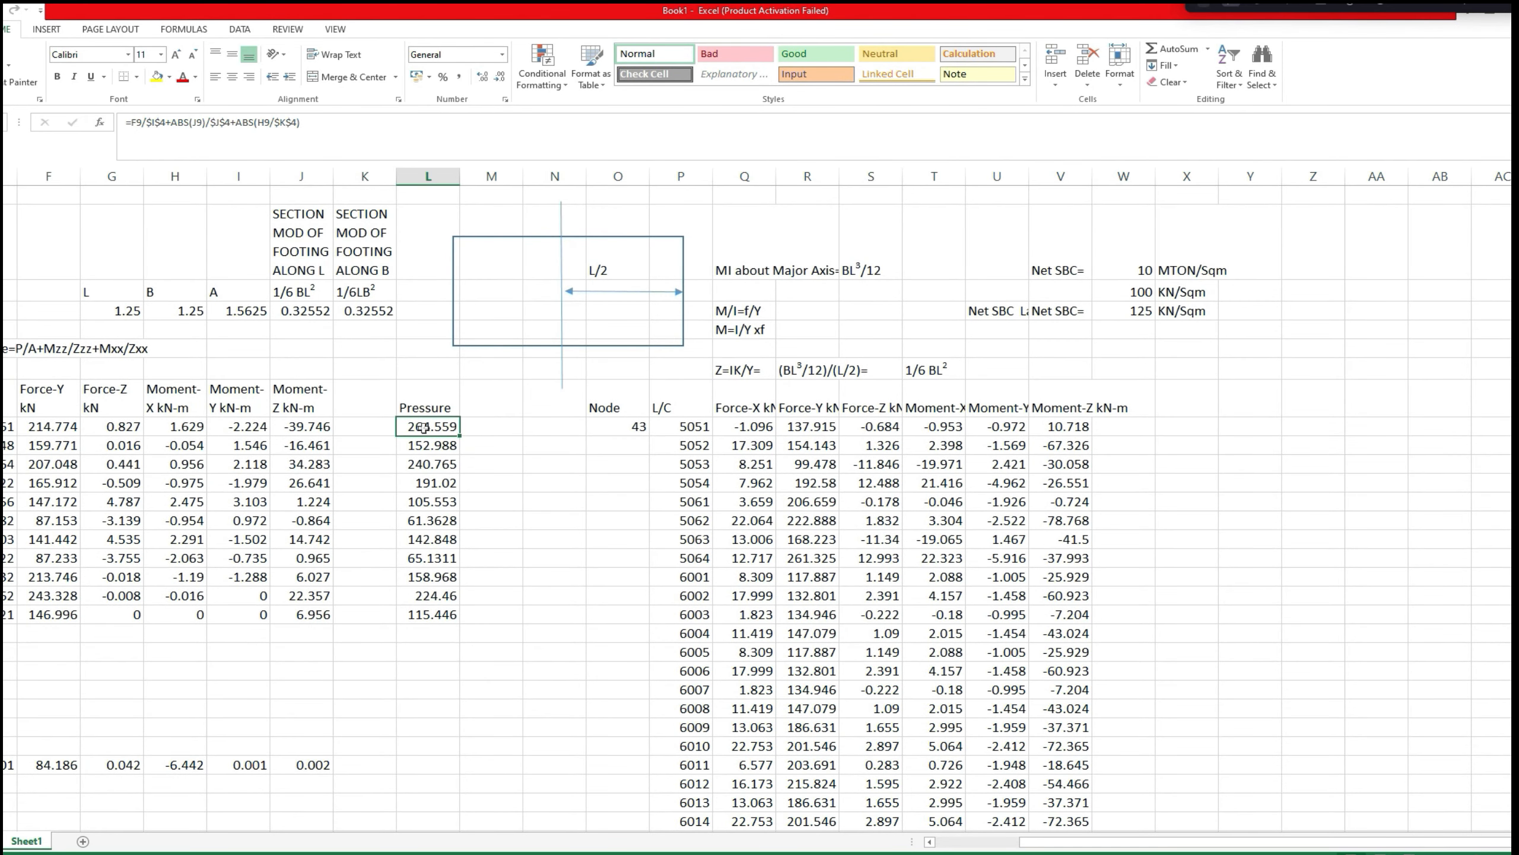
pyautogui.rightClick(425, 428)
pyautogui.click(460, 456)
pyautogui.moveTo(424, 404); pyautogui.dragTo(441, 614)
pyautogui.rightClick(425, 395)
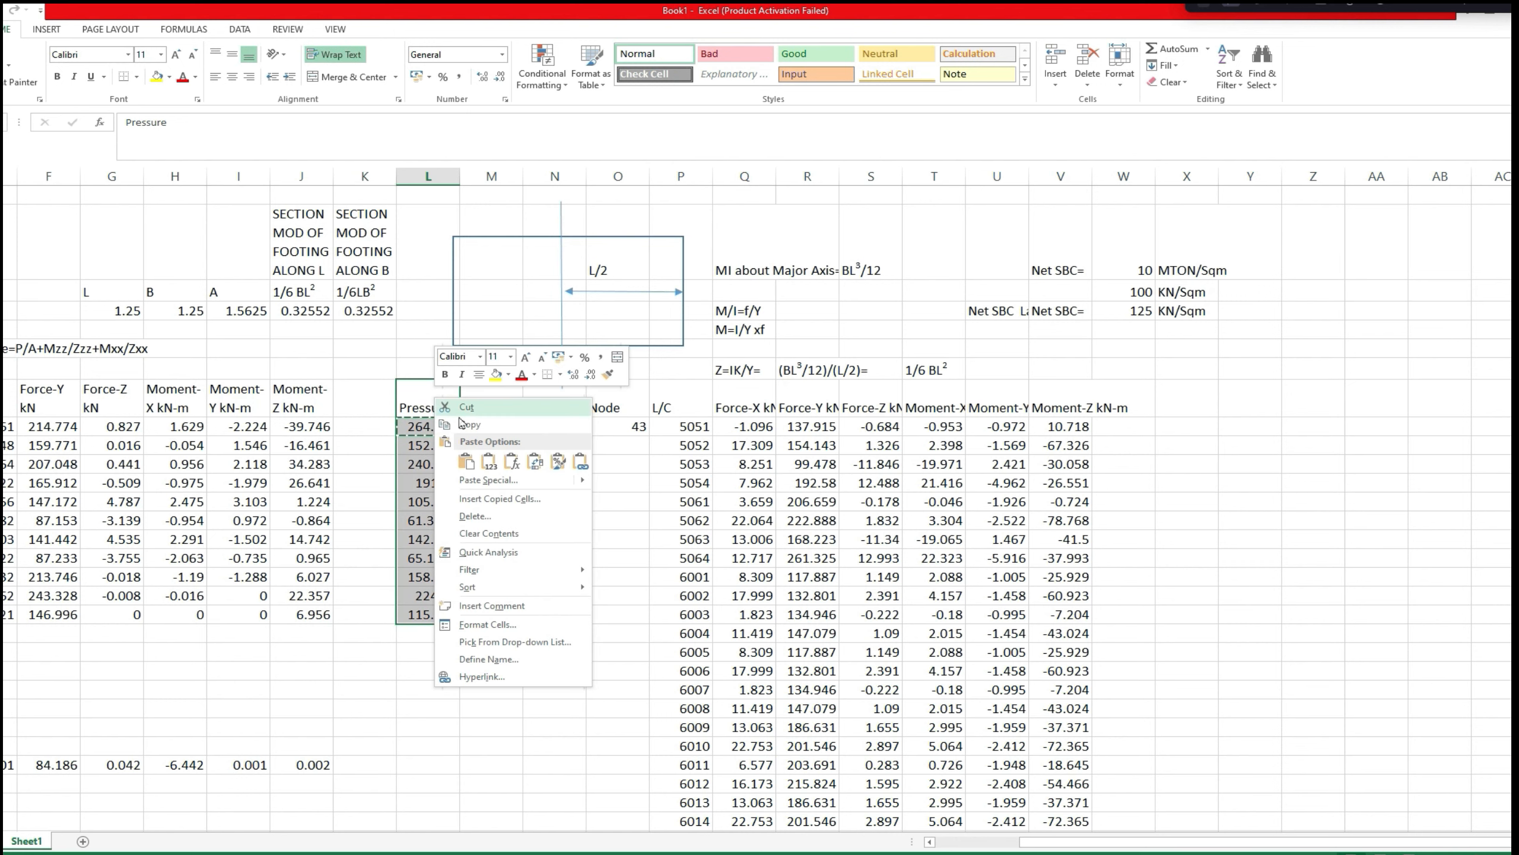
pyautogui.click(460, 422)
pyautogui.click(1185, 415)
pyautogui.rightClick(1184, 414)
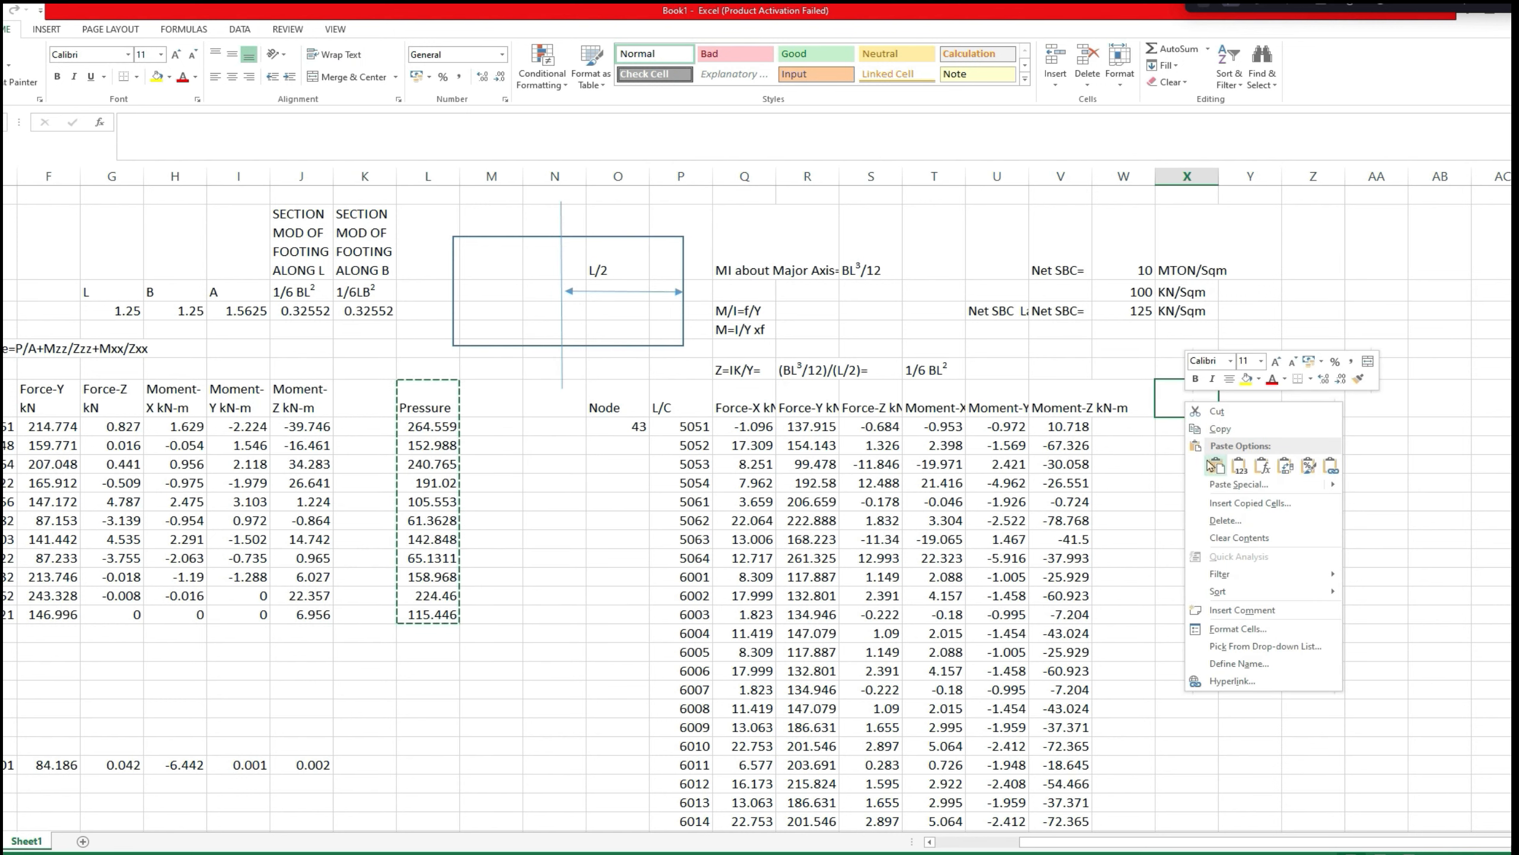
pyautogui.click(1215, 466)
pyautogui.click(1200, 426)
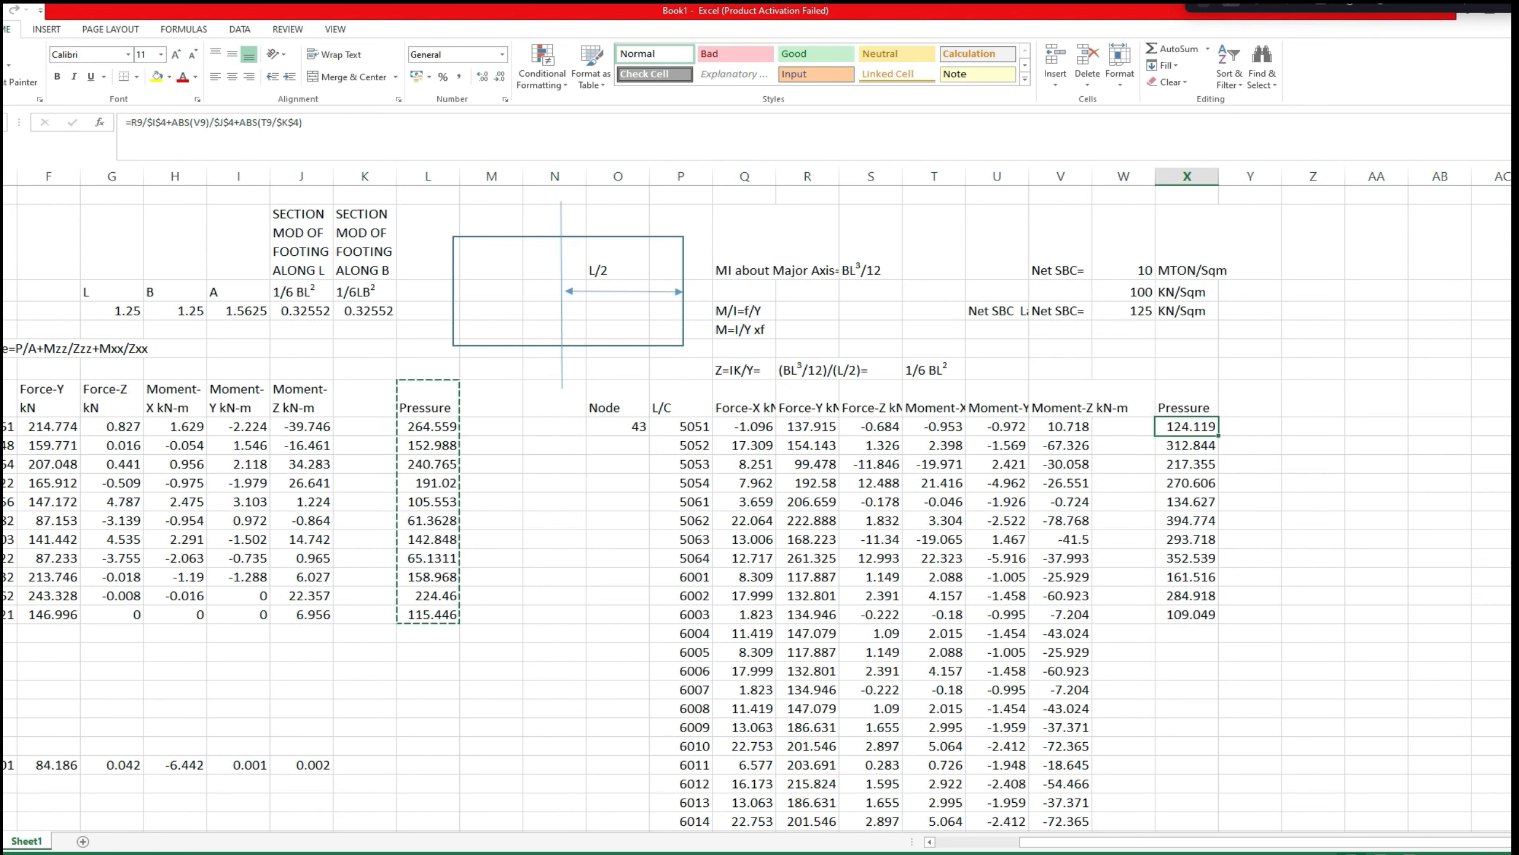
pyautogui.press('F2')
pyautogui.click(1233, 524)
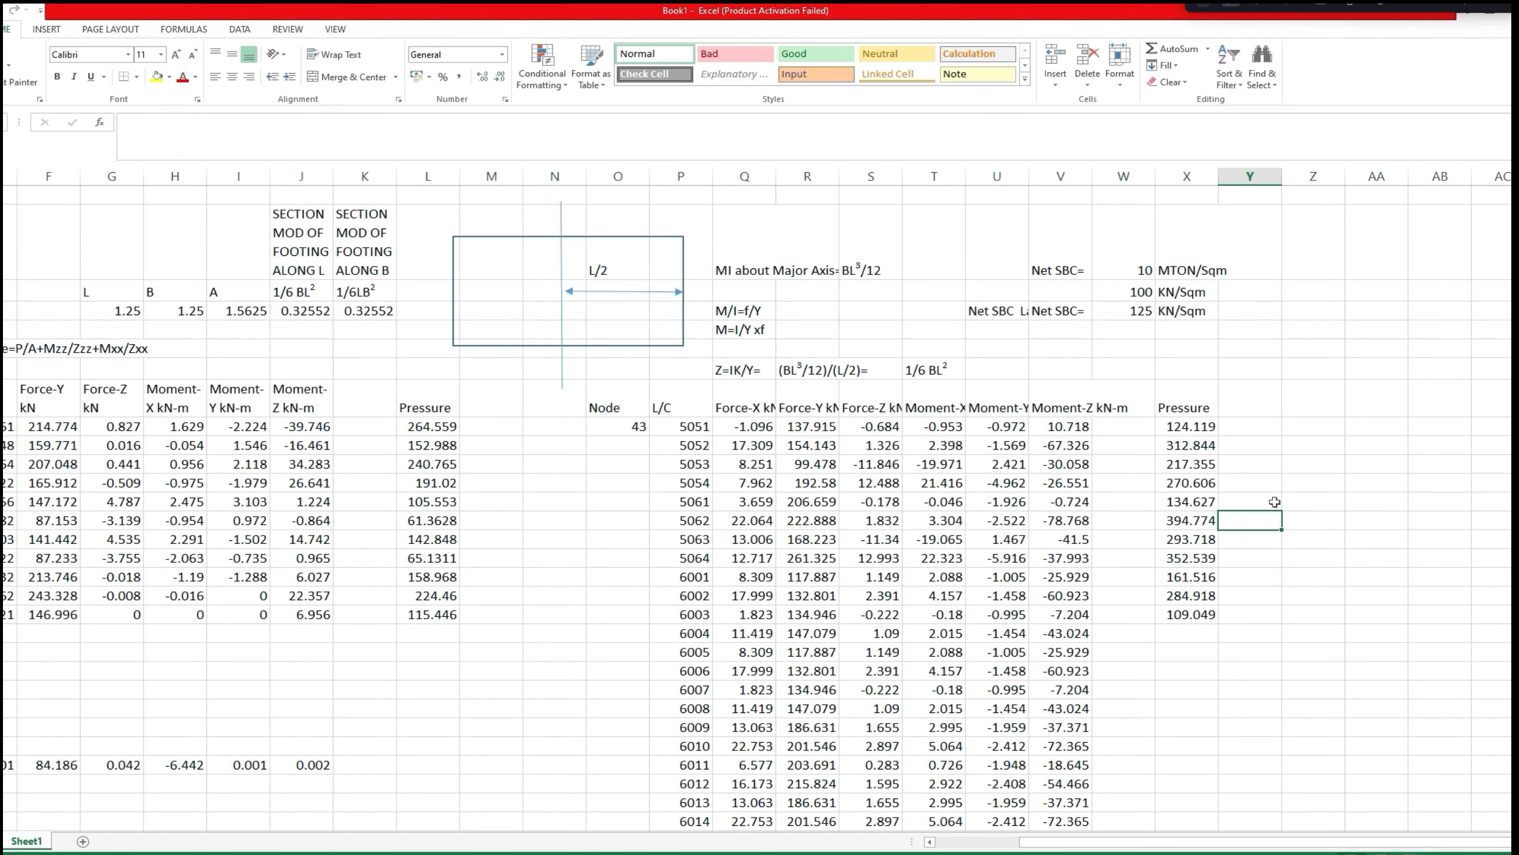
# Fill the pressure formula from X19 down column X through the load cases of node 52.
pyautogui.scroll(-1, 1276, 504)
pyautogui.click(1211, 412)
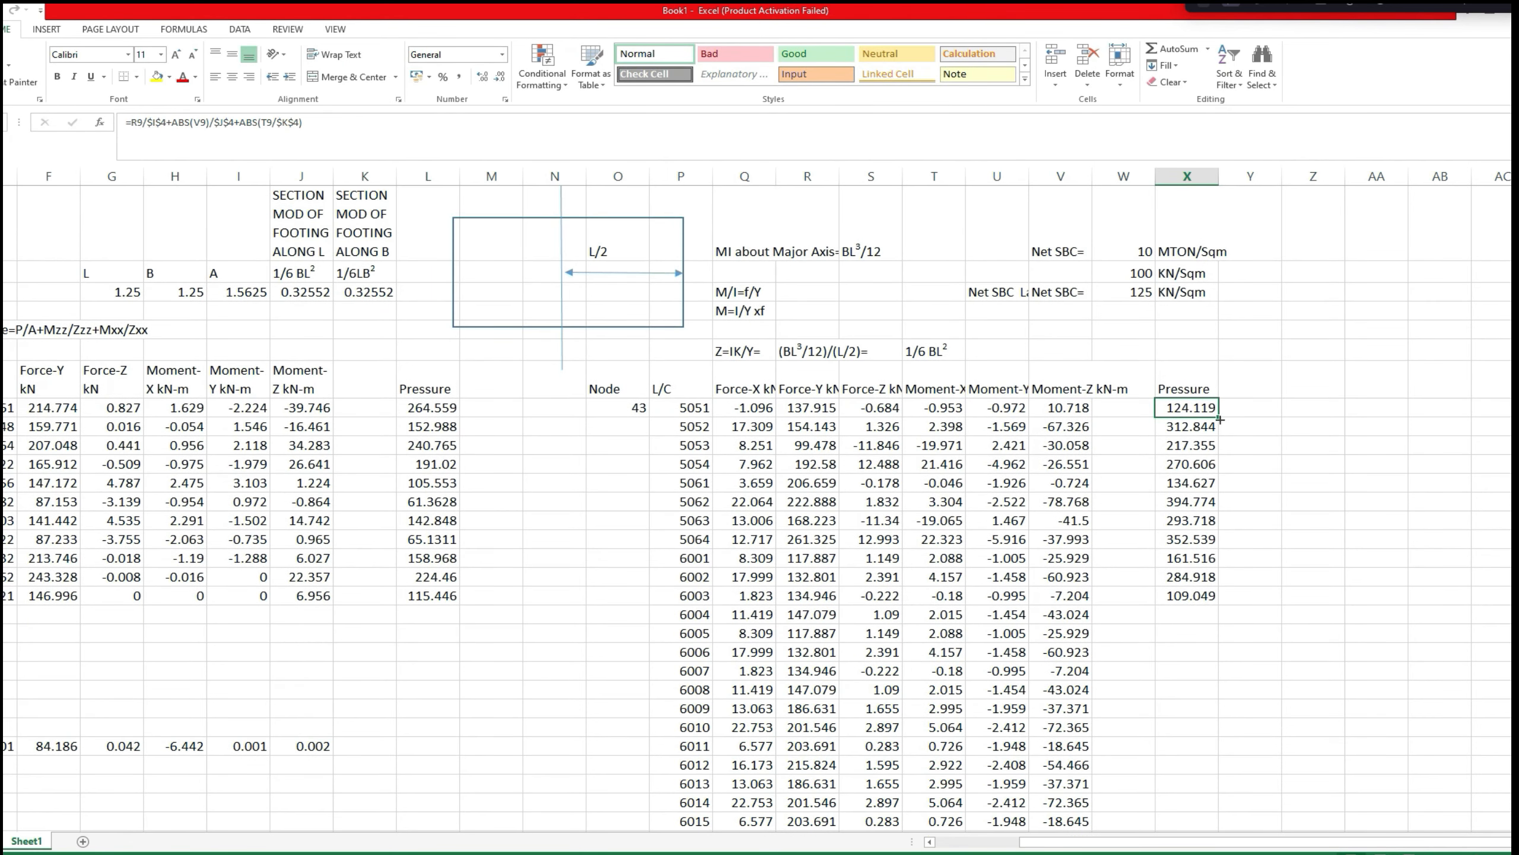
pyautogui.click(1197, 595)
pyautogui.moveTo(1219, 604); pyautogui.dragTo(1217, 730)
pyautogui.scroll(1, 1240, 674)
pyautogui.scroll(1, 1239, 674)
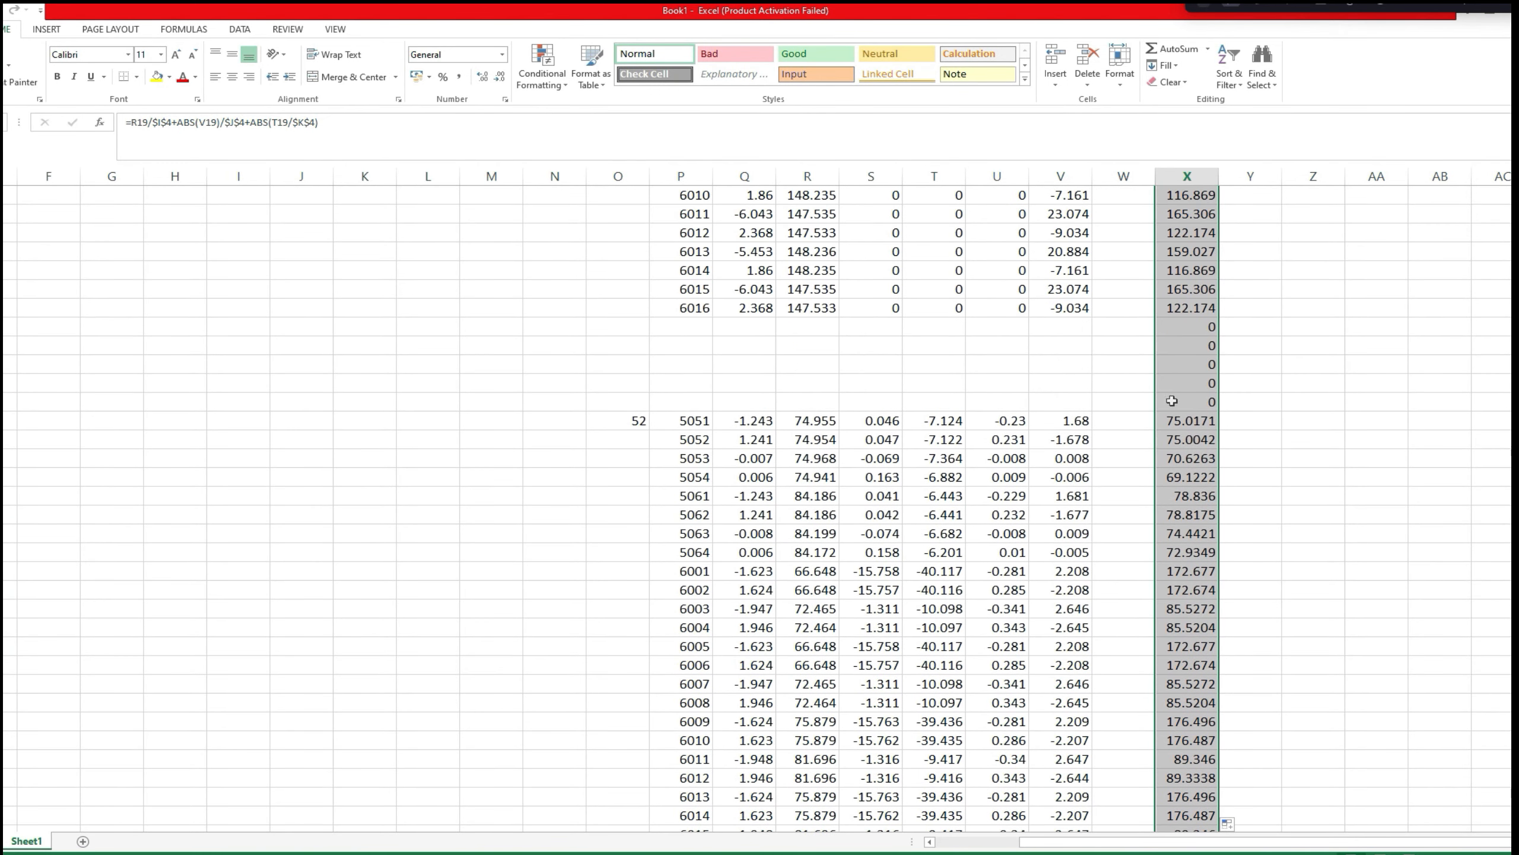
# Delete the pressure formulas in column X on the blank rows just above the node 52 load cases.
pyautogui.moveTo(1177, 318); pyautogui.dragTo(1215, 401)
pyautogui.press('Delete')
pyautogui.scroll(5, 1299, 446)
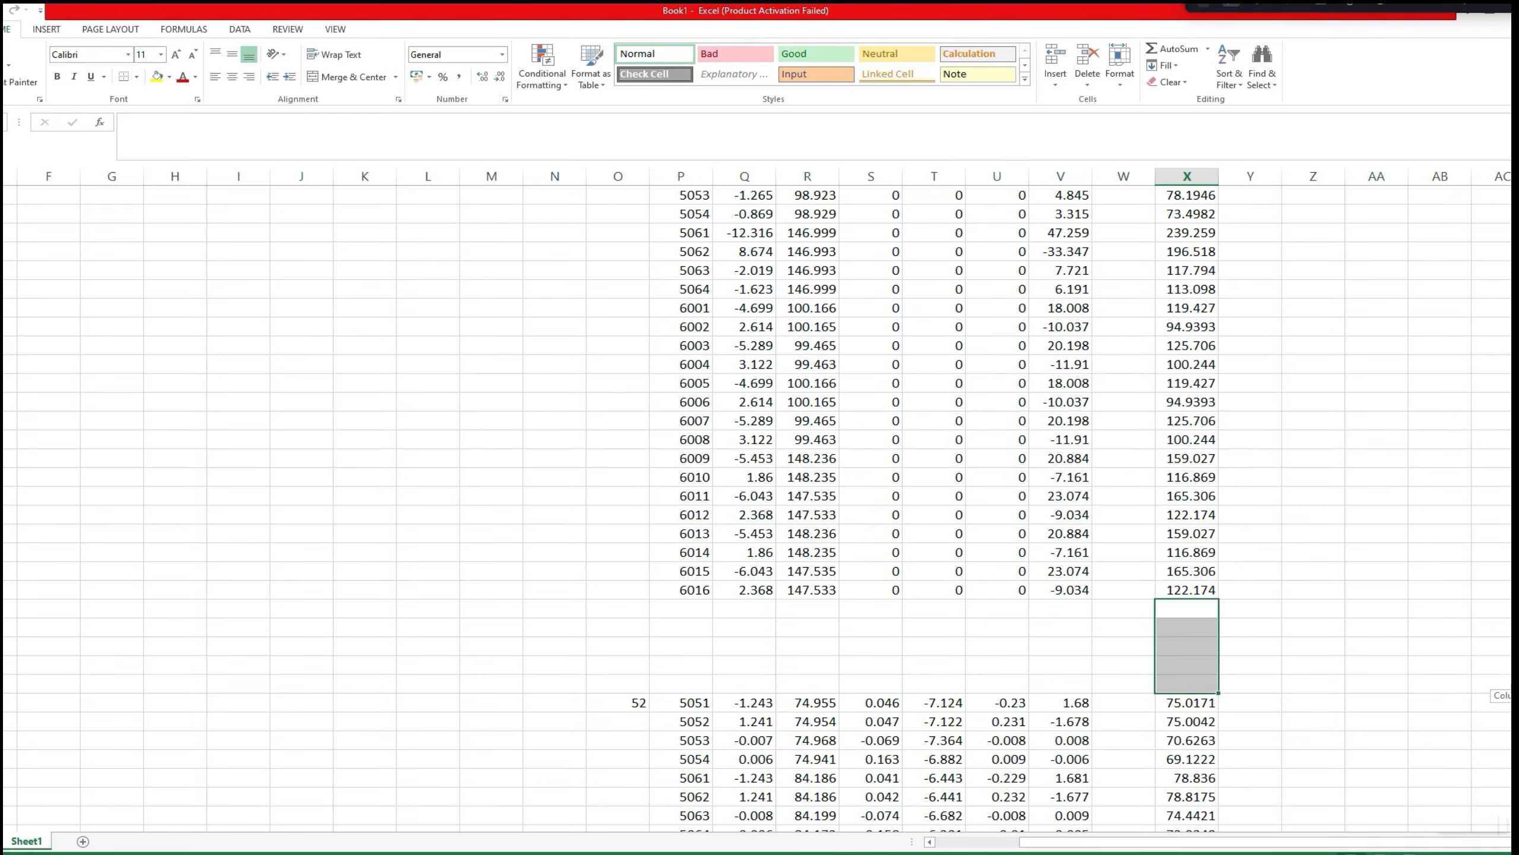
# Enter the check formula =IF(L9>W3,"UNSAFE", "") in M8 to compare the pressure with the net SBC.
pyautogui.scroll(20, 1299, 446)
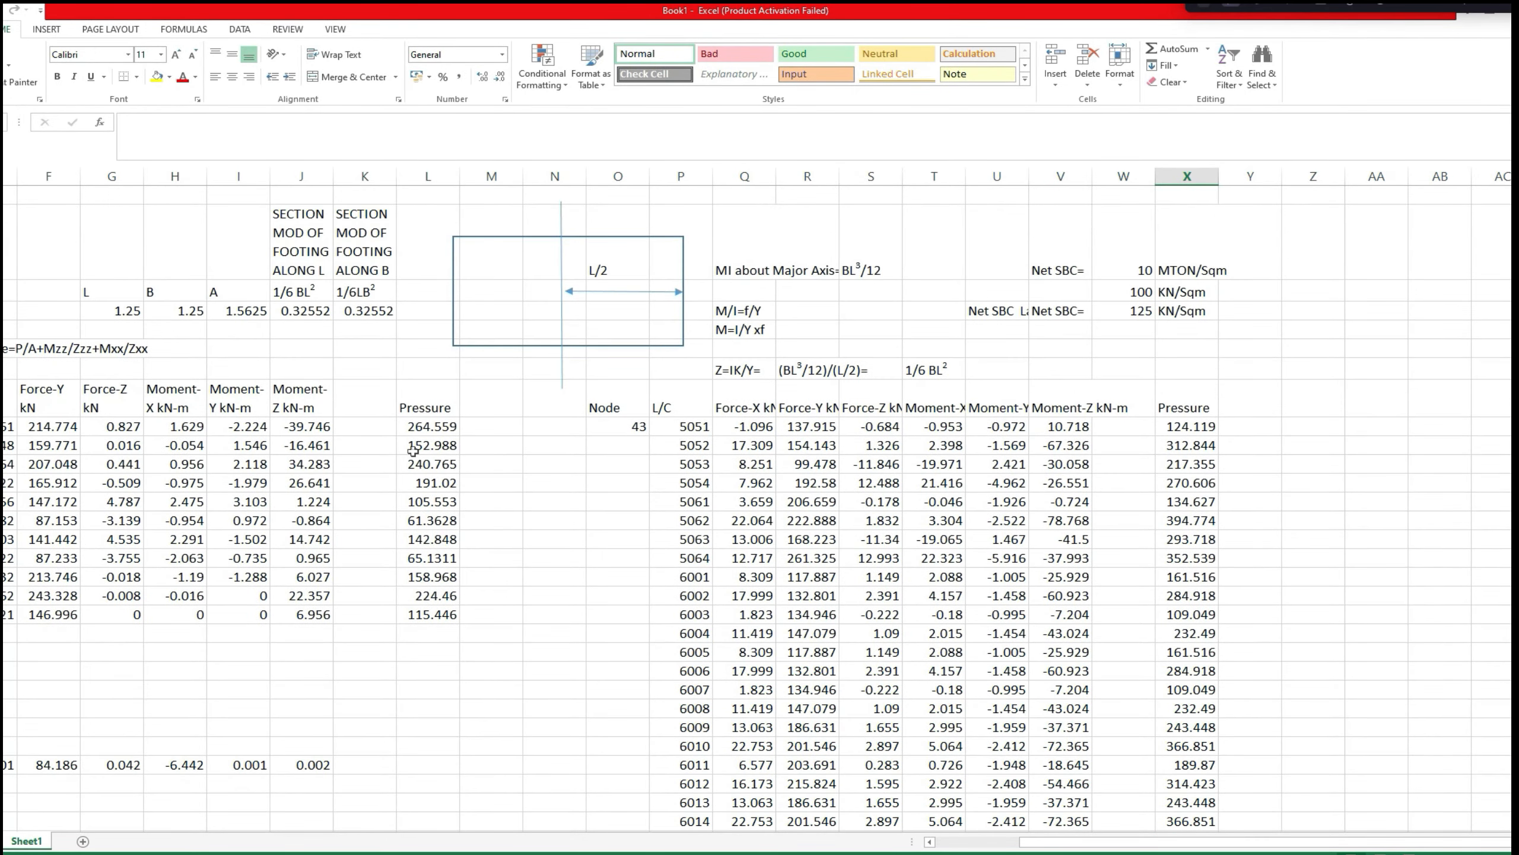
pyautogui.click(508, 407)
pyautogui.write('=if(')
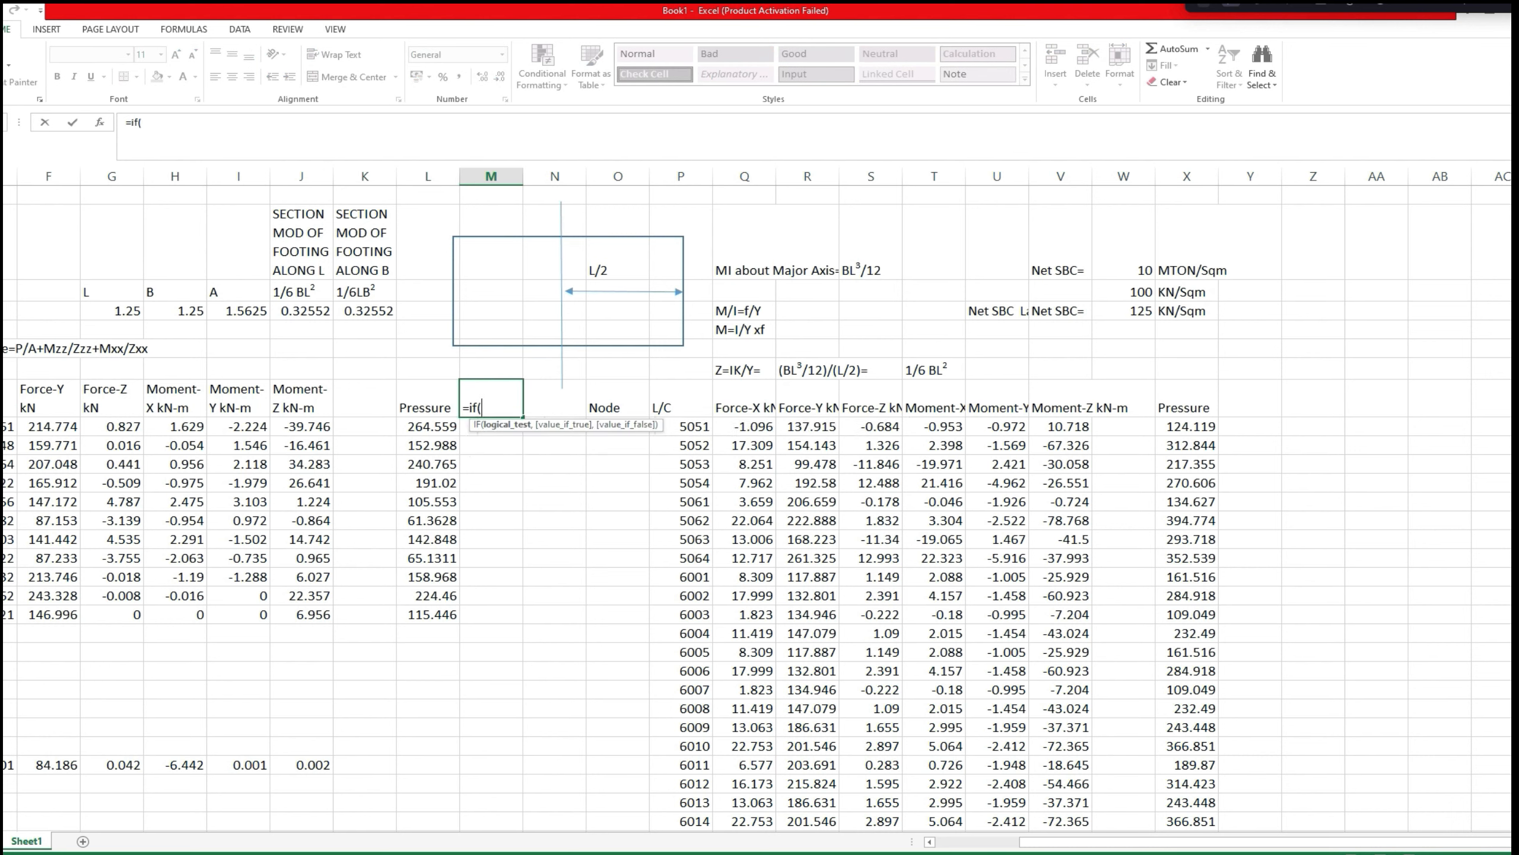
pyautogui.click(441, 427)
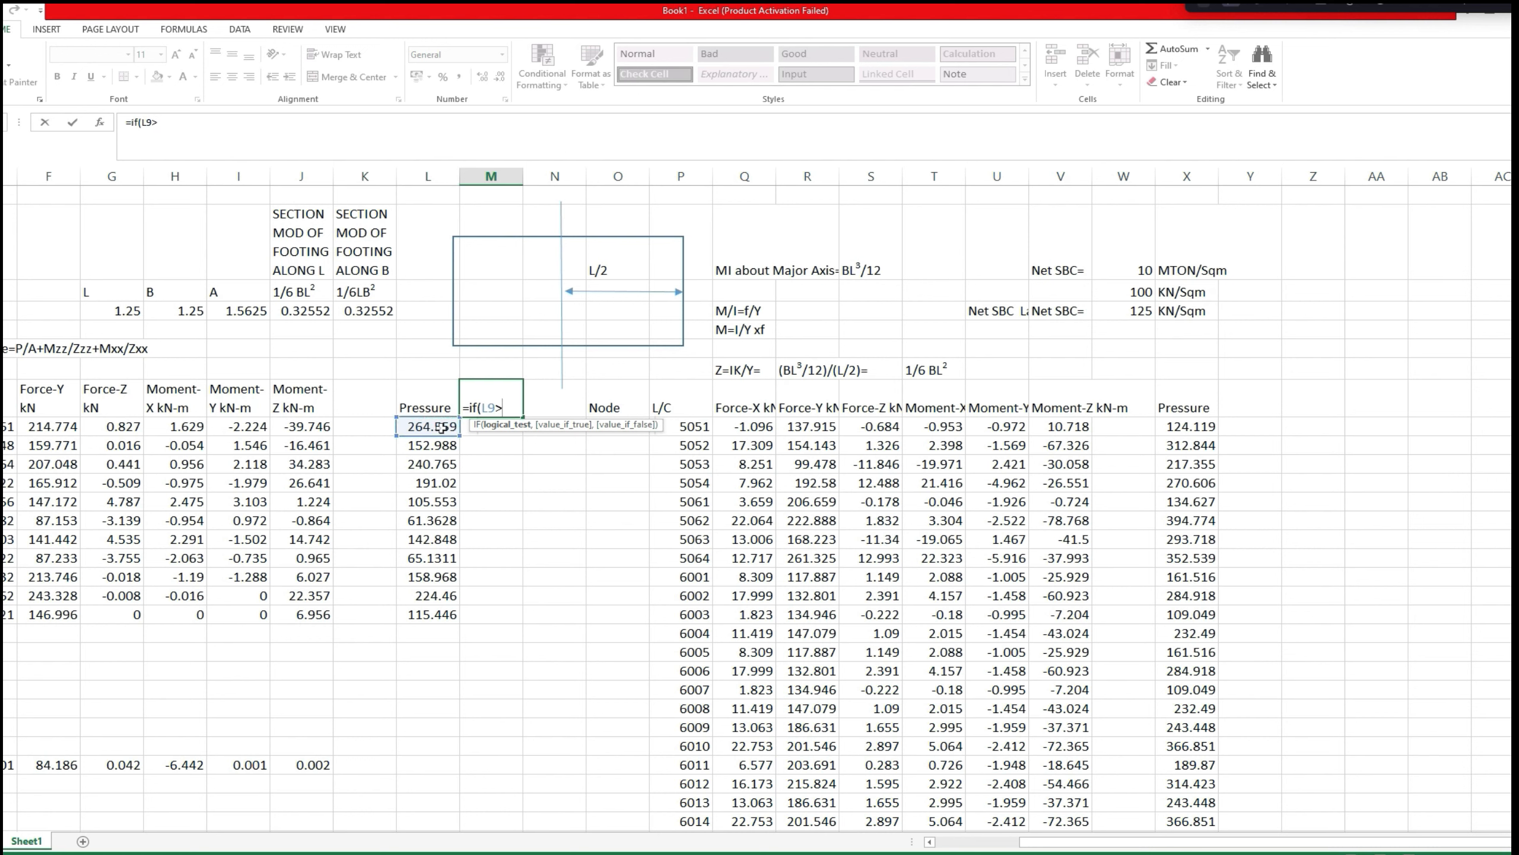
pyautogui.write('>')
pyautogui.click(1134, 293)
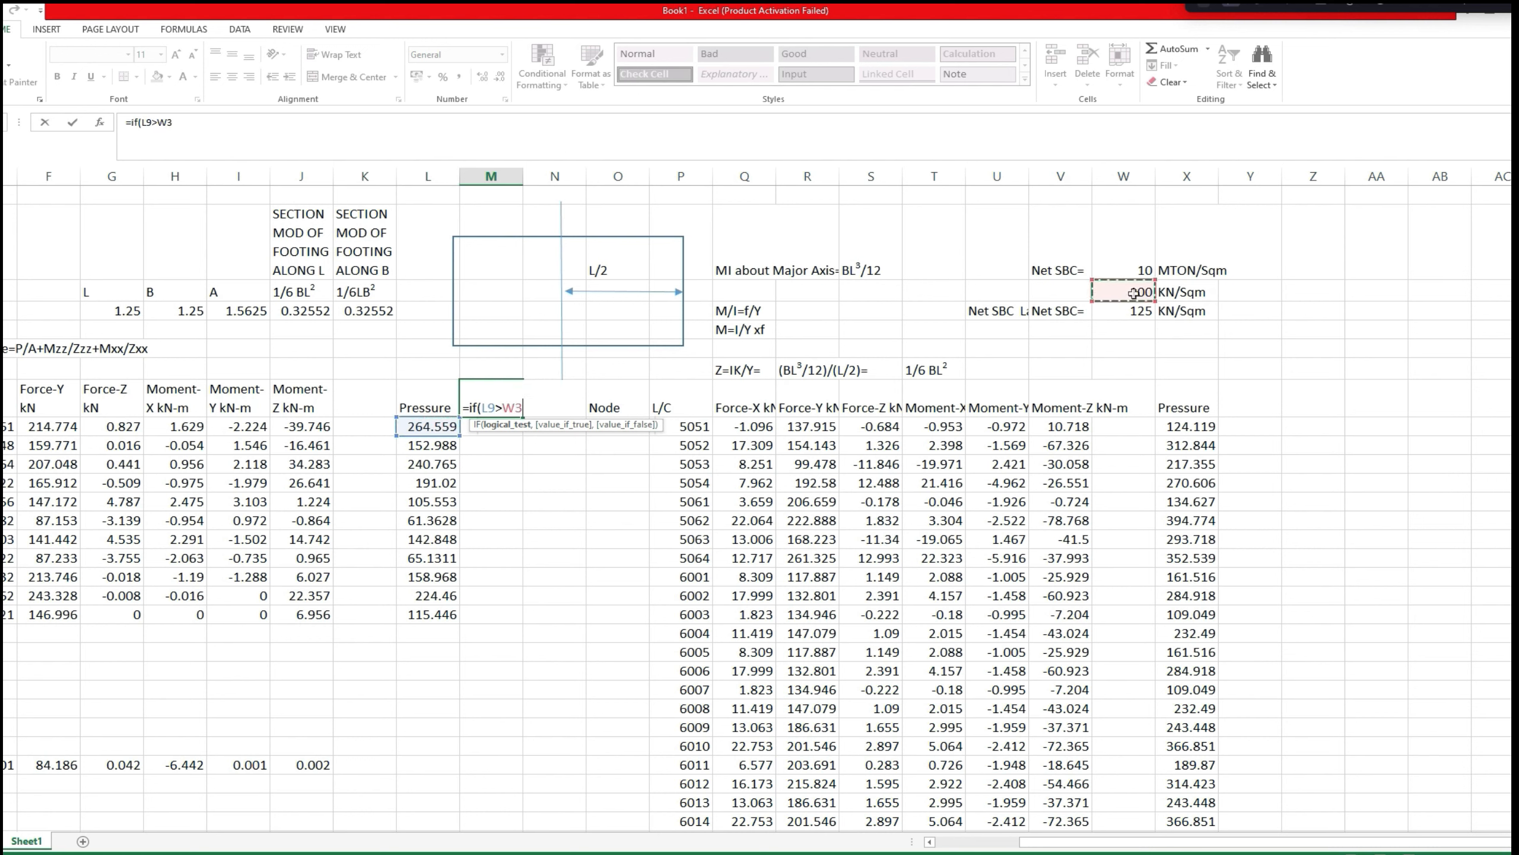
pyautogui.write(',"UNS')
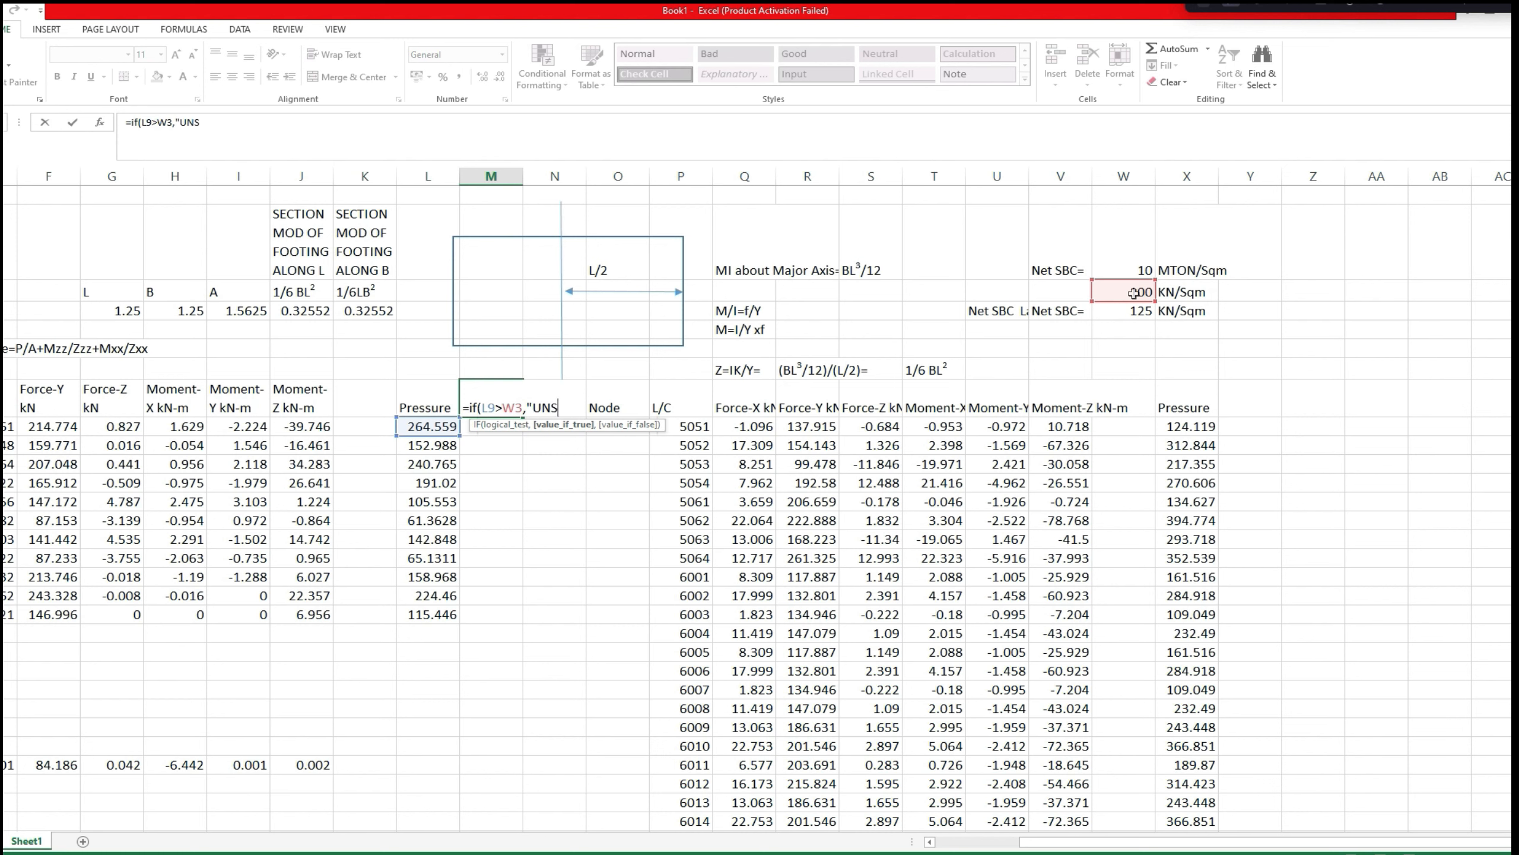
pyautogui.write('AFE",')
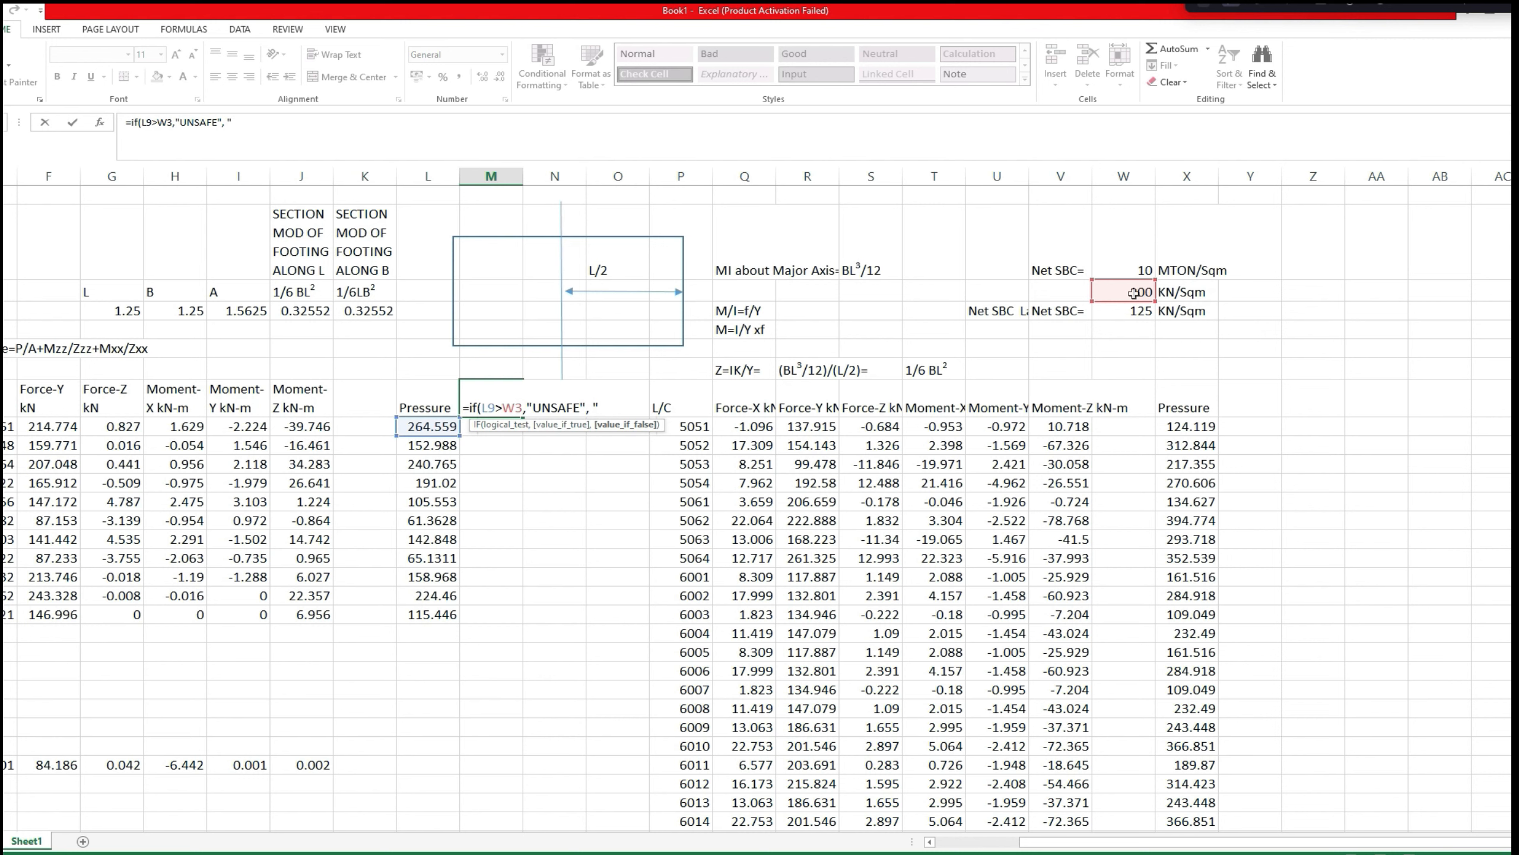
pyautogui.write(' "")')
pyautogui.press('Return')
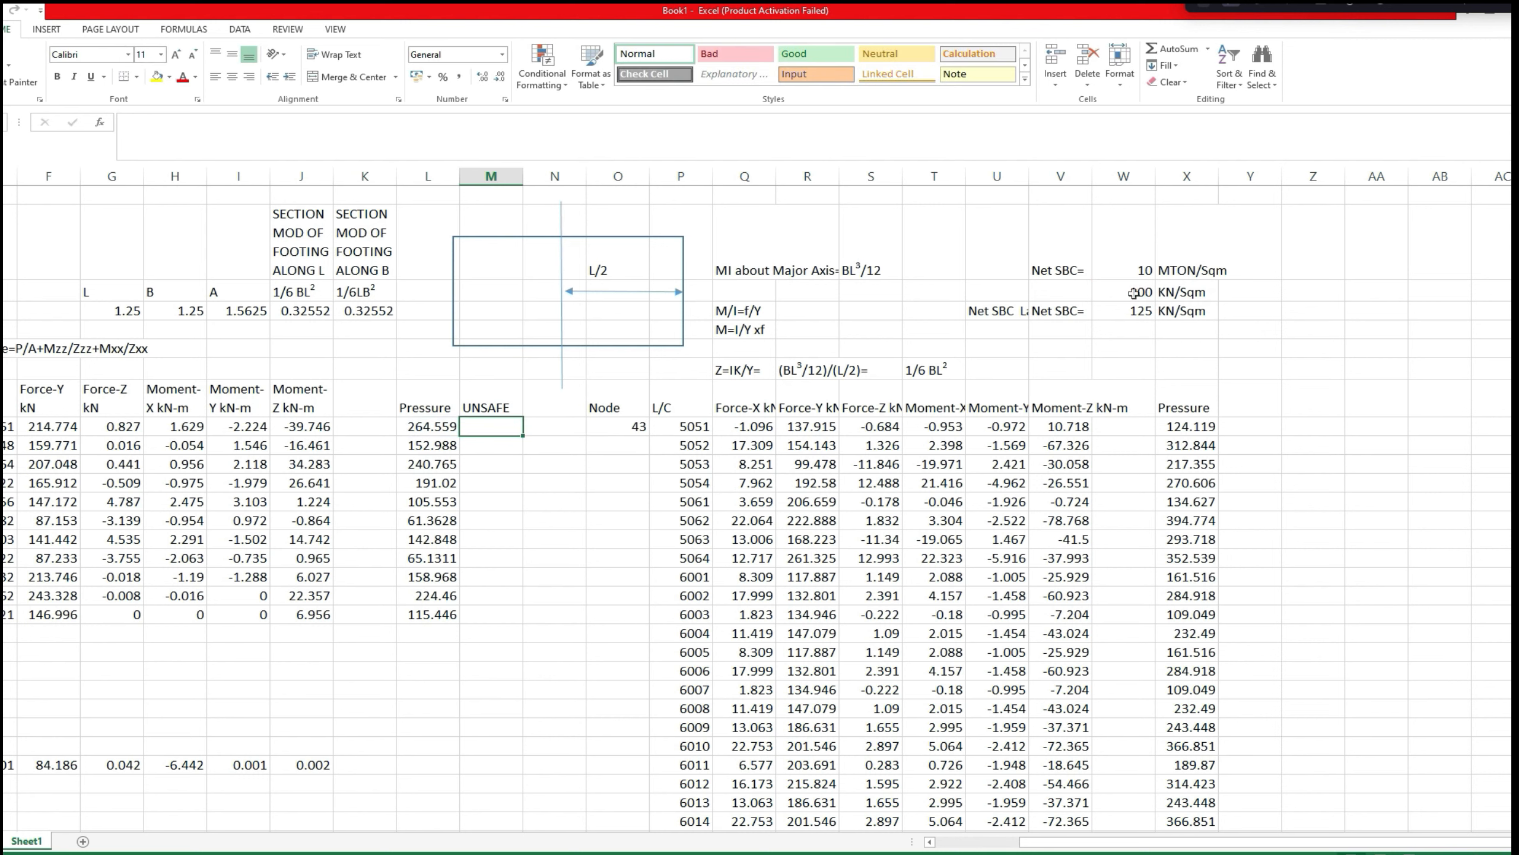
# Move the UNSAFE check formula from M8 to M9, beside node 43's pressure, and check its references.
pyautogui.click(490, 407)
pyautogui.rightClick(492, 409)
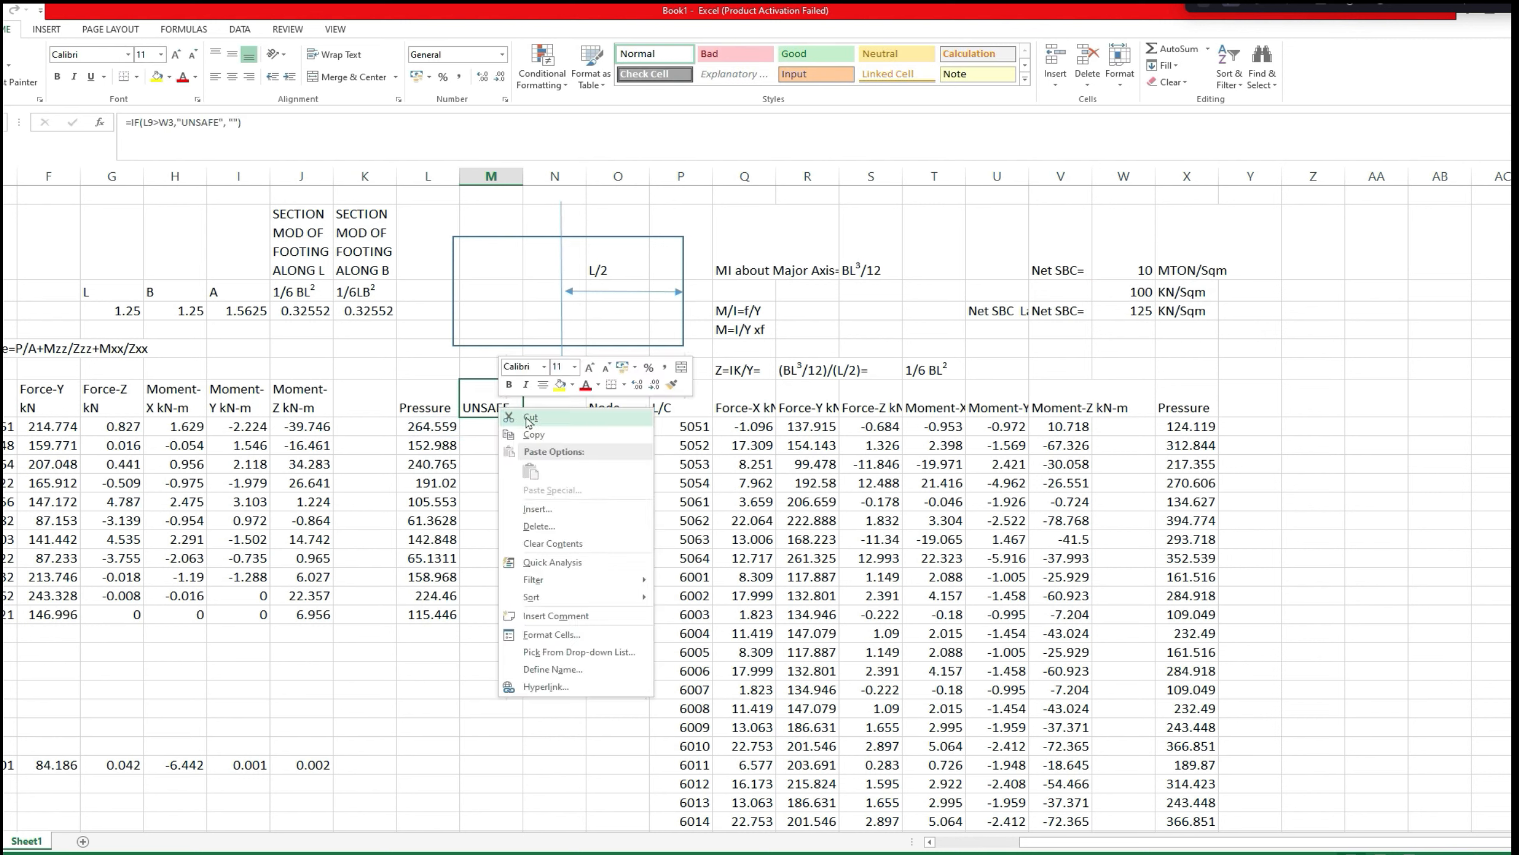
pyautogui.click(495, 427)
pyautogui.rightClick(496, 428)
pyautogui.click(527, 489)
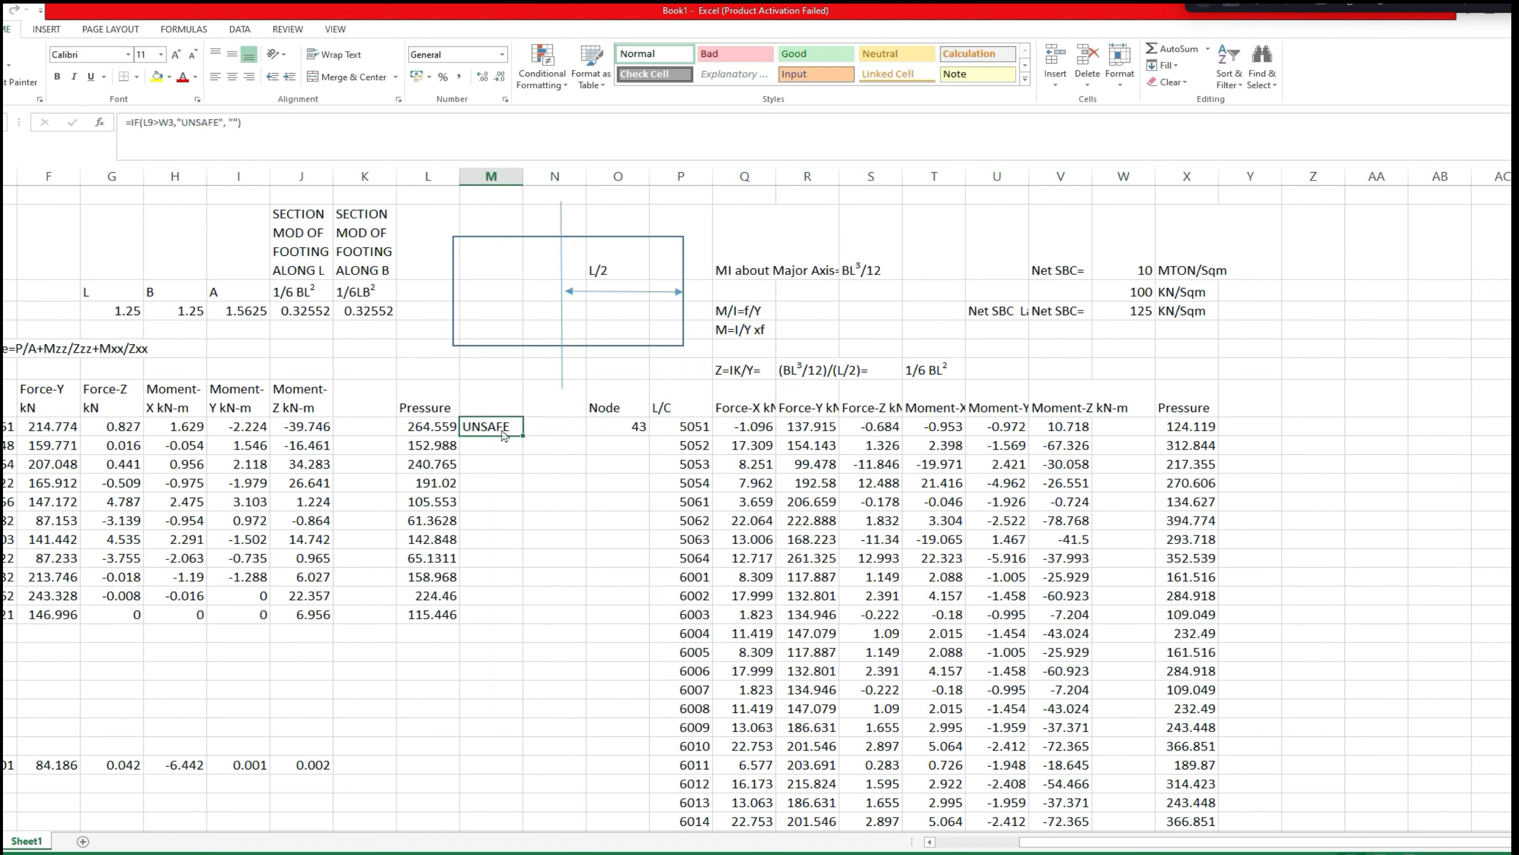
pyautogui.press('F2')
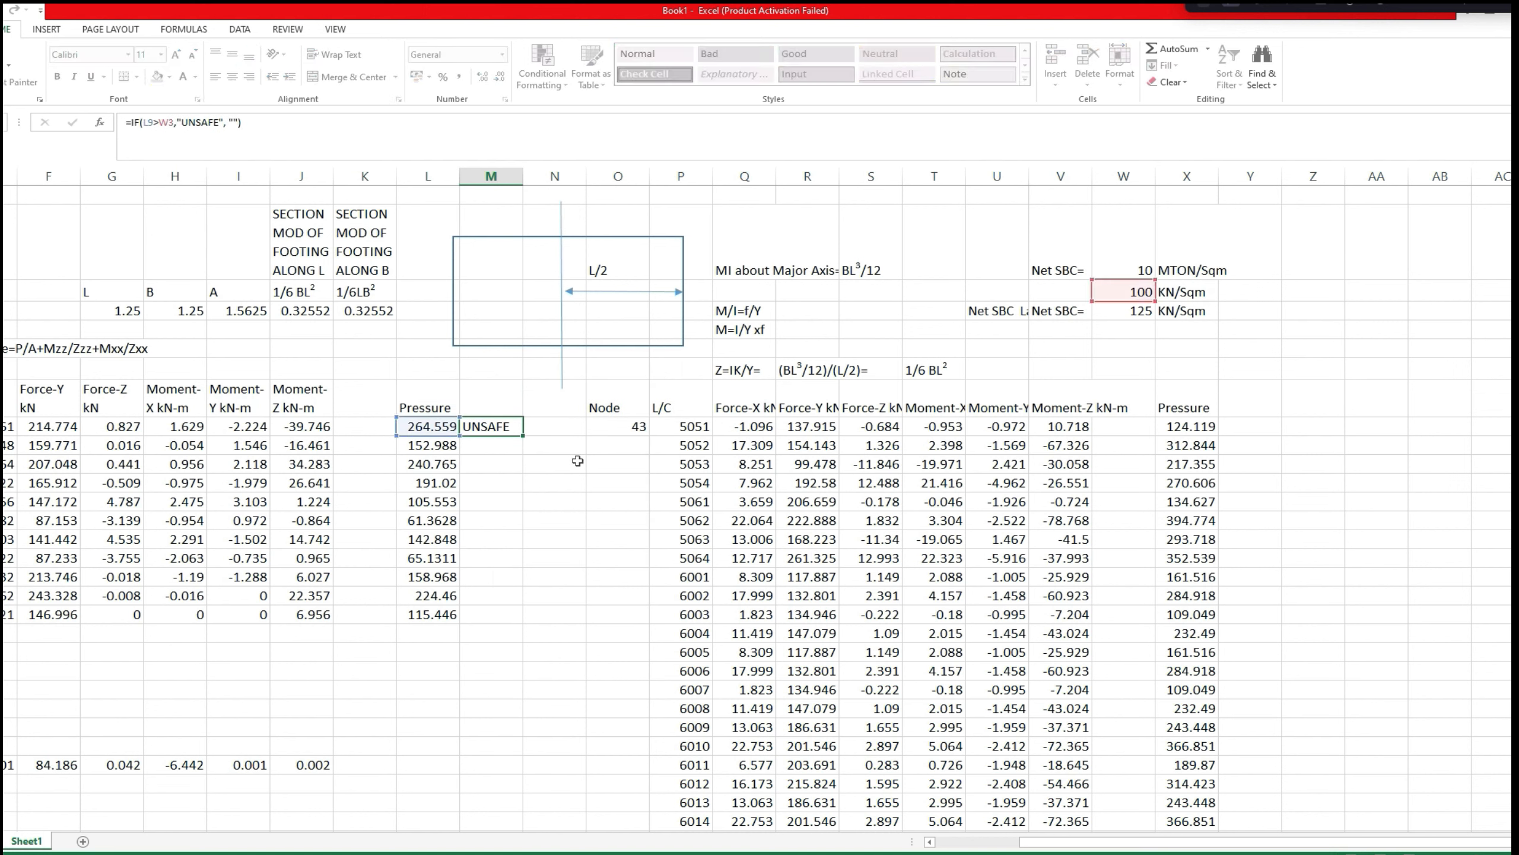
pyautogui.press('Escape')
# Fill the UNSAFE check formula from M9 down to M19.
pyautogui.moveTo(521, 437); pyautogui.dragTo(521, 622)
pyautogui.click(556, 589)
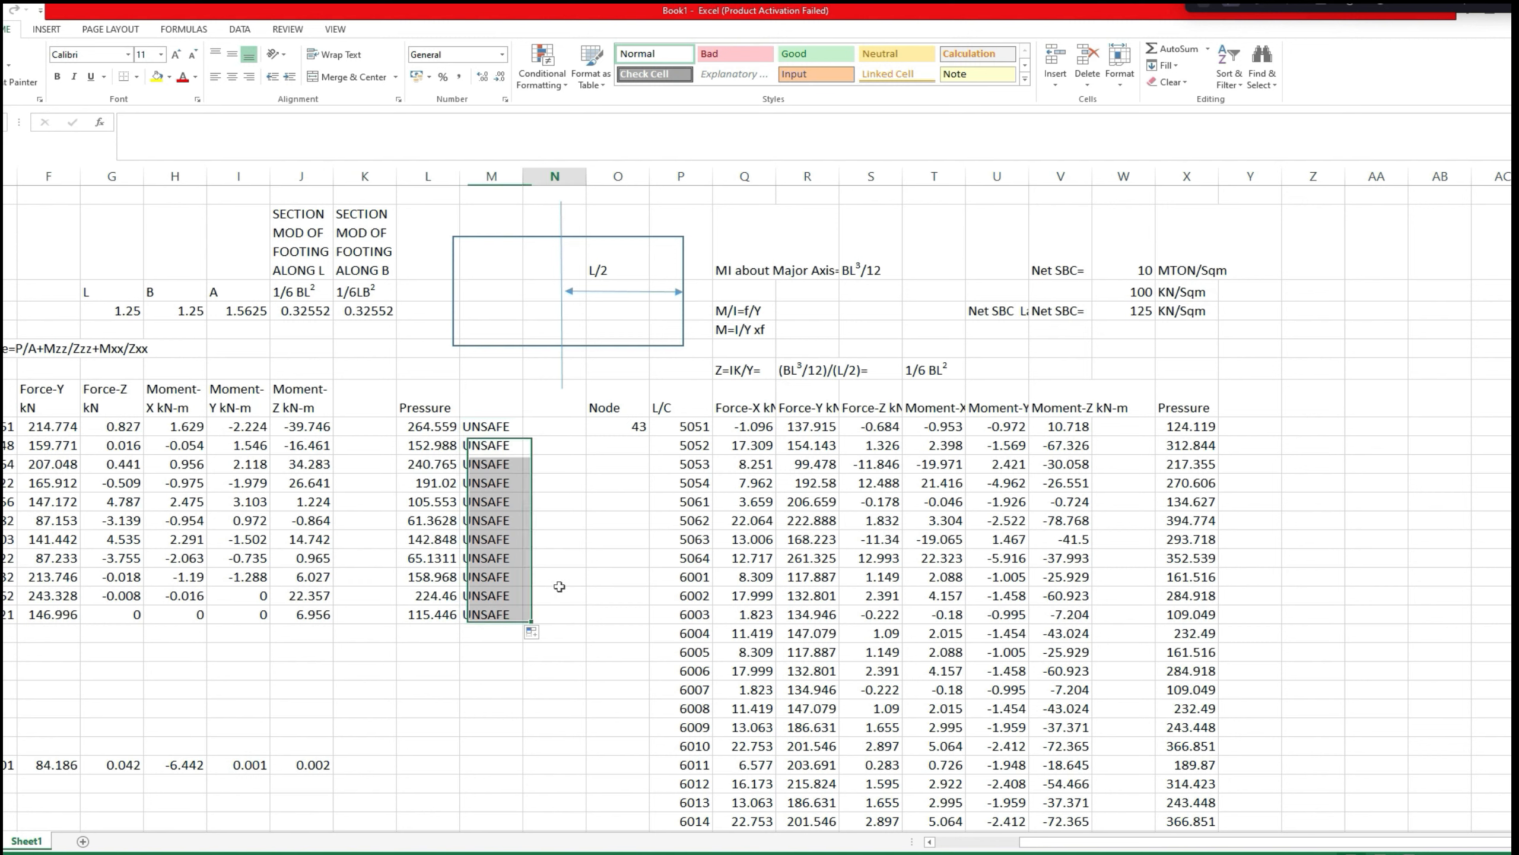
pyautogui.click(479, 616)
# Set the footing size to 1.4 for L in G4 and 1.4 for B in H4.
pyautogui.click(132, 315)
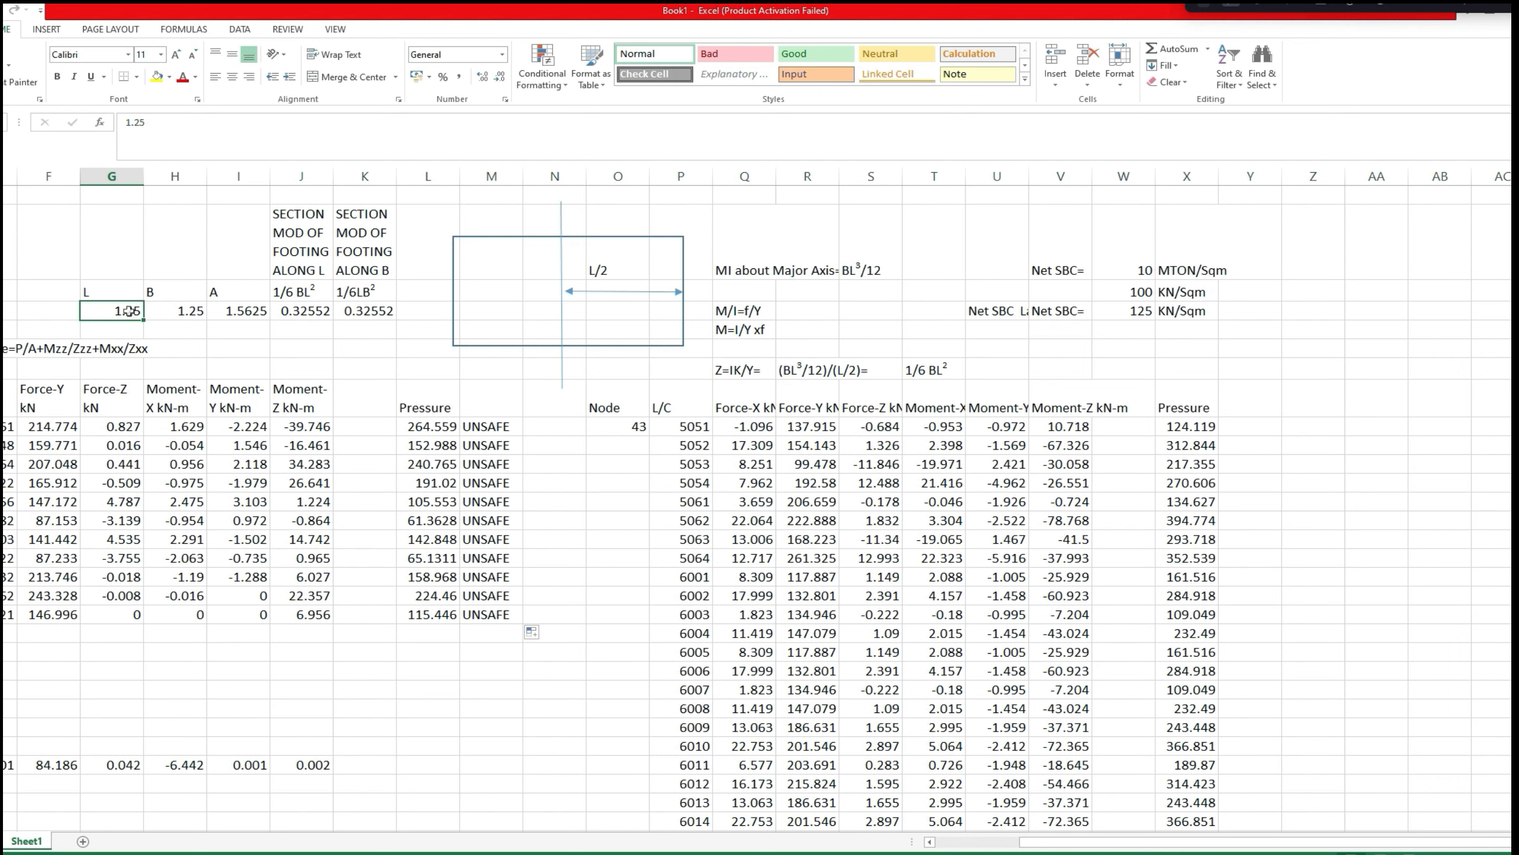
pyautogui.moveTo(133, 122); pyautogui.dragTo(145, 123)
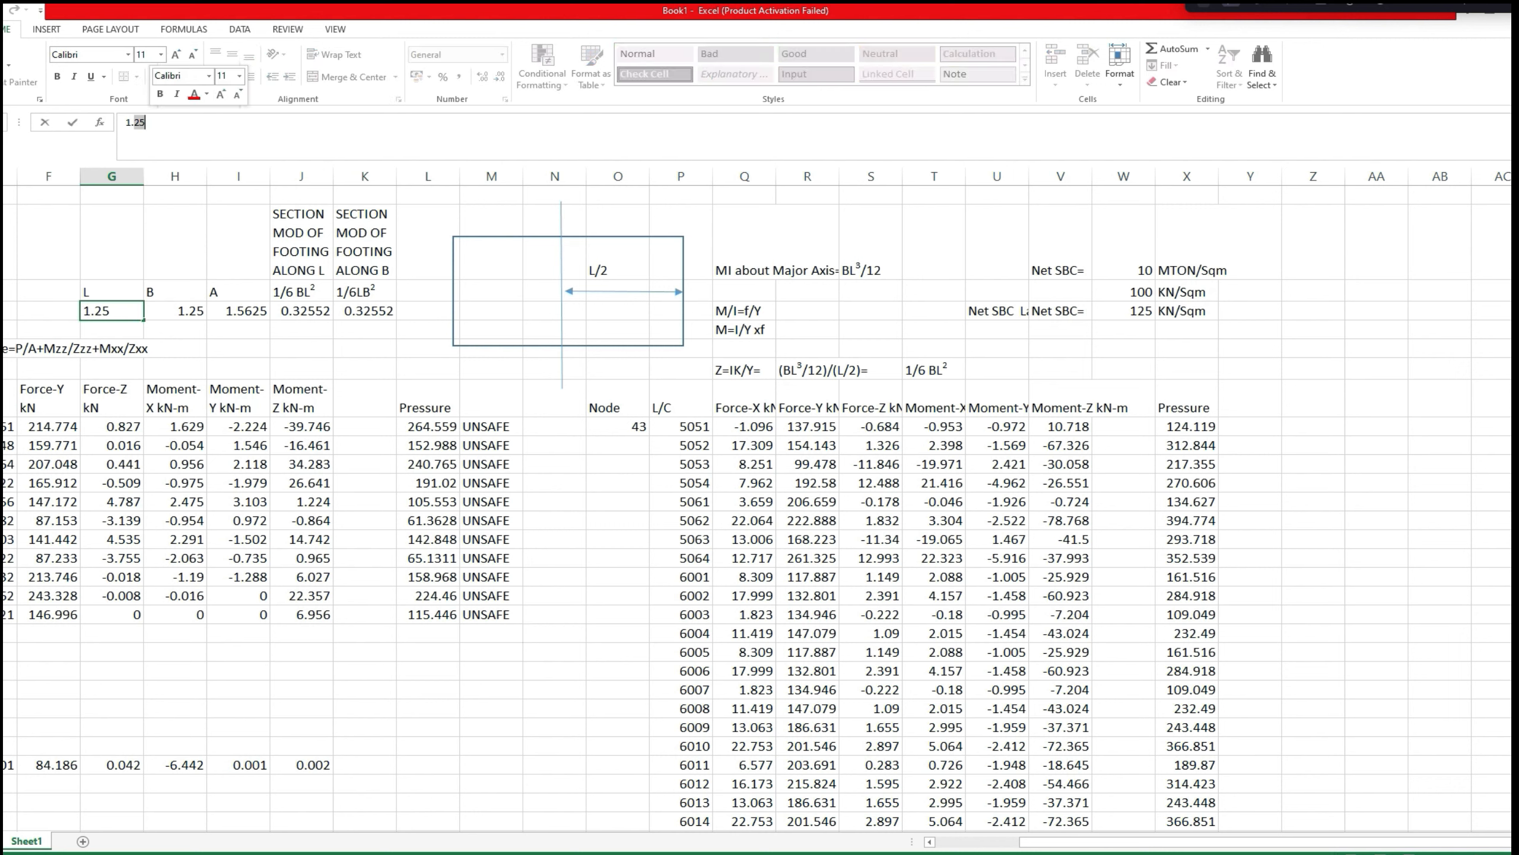
pyautogui.write('4')
pyautogui.press('Tab')
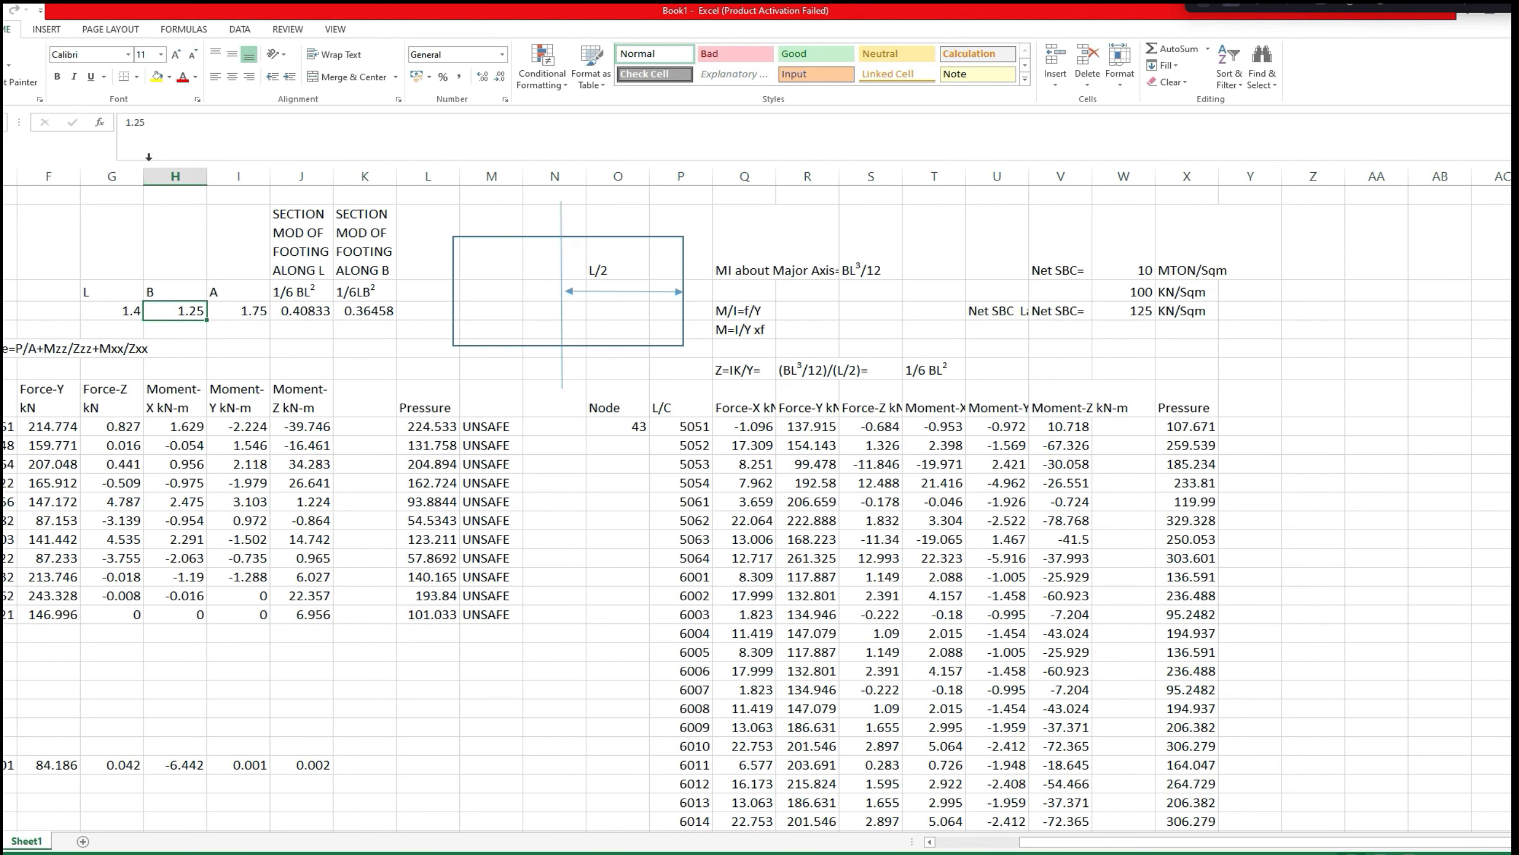
pyautogui.write('1.4')
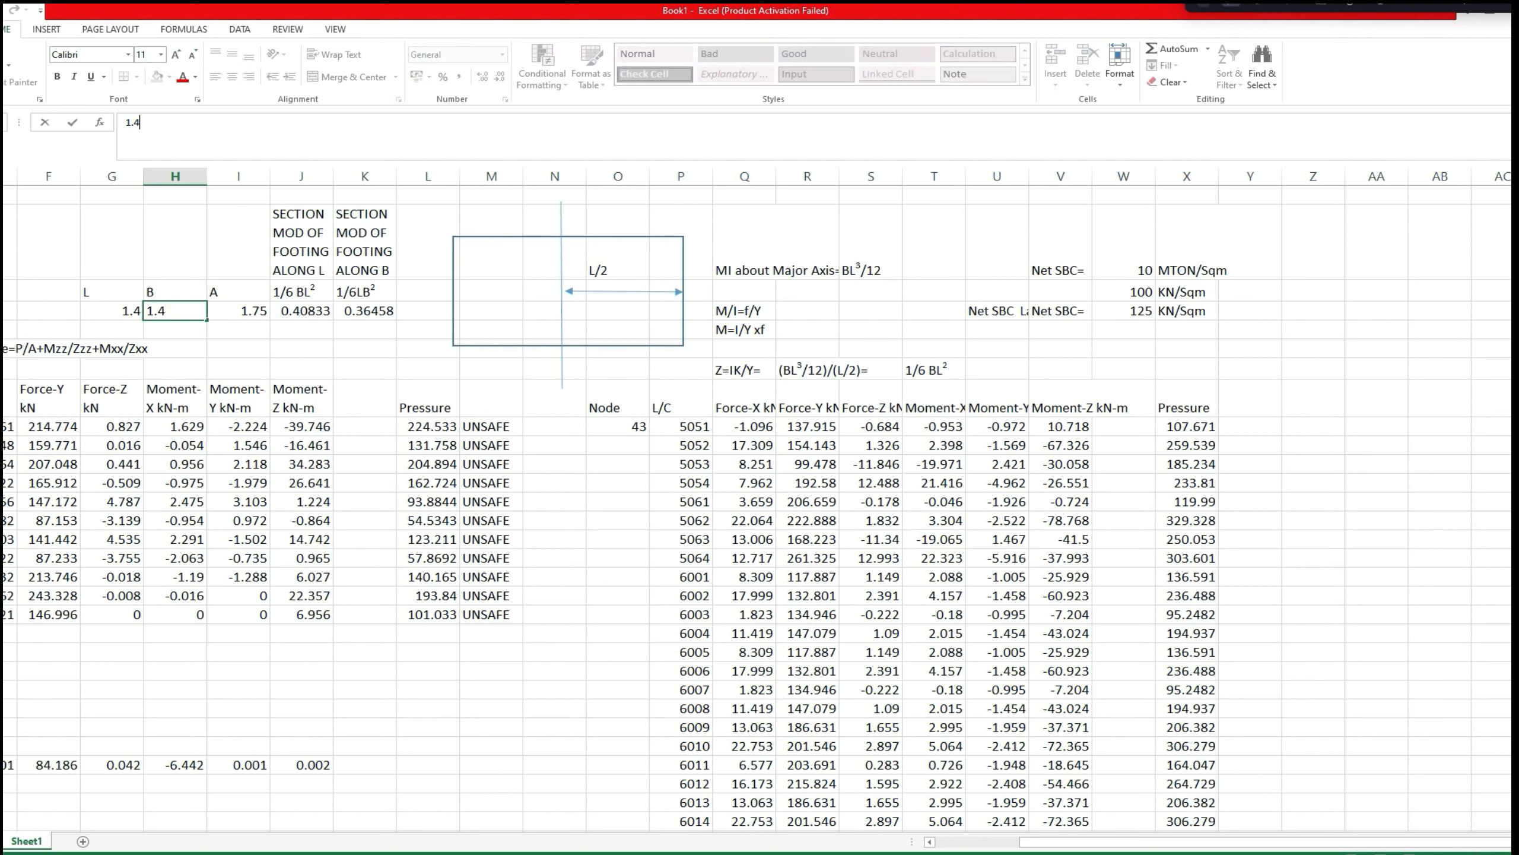
pyautogui.click(578, 478)
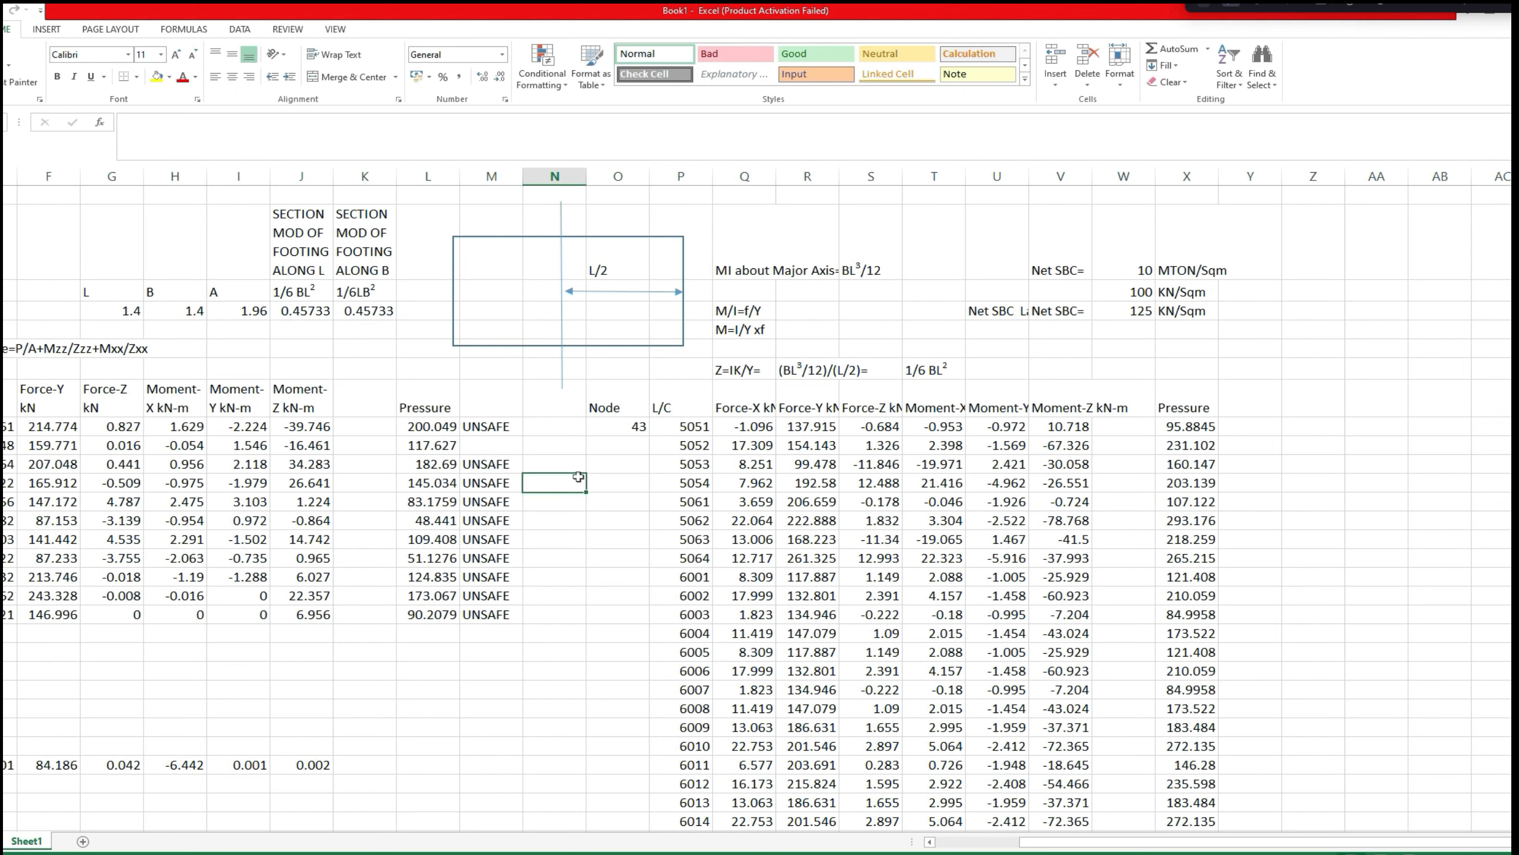
# Check the net SBC reference in M19's UNSAFE formula, and lock that reference as $W$3 in M9.
pyautogui.click(479, 613)
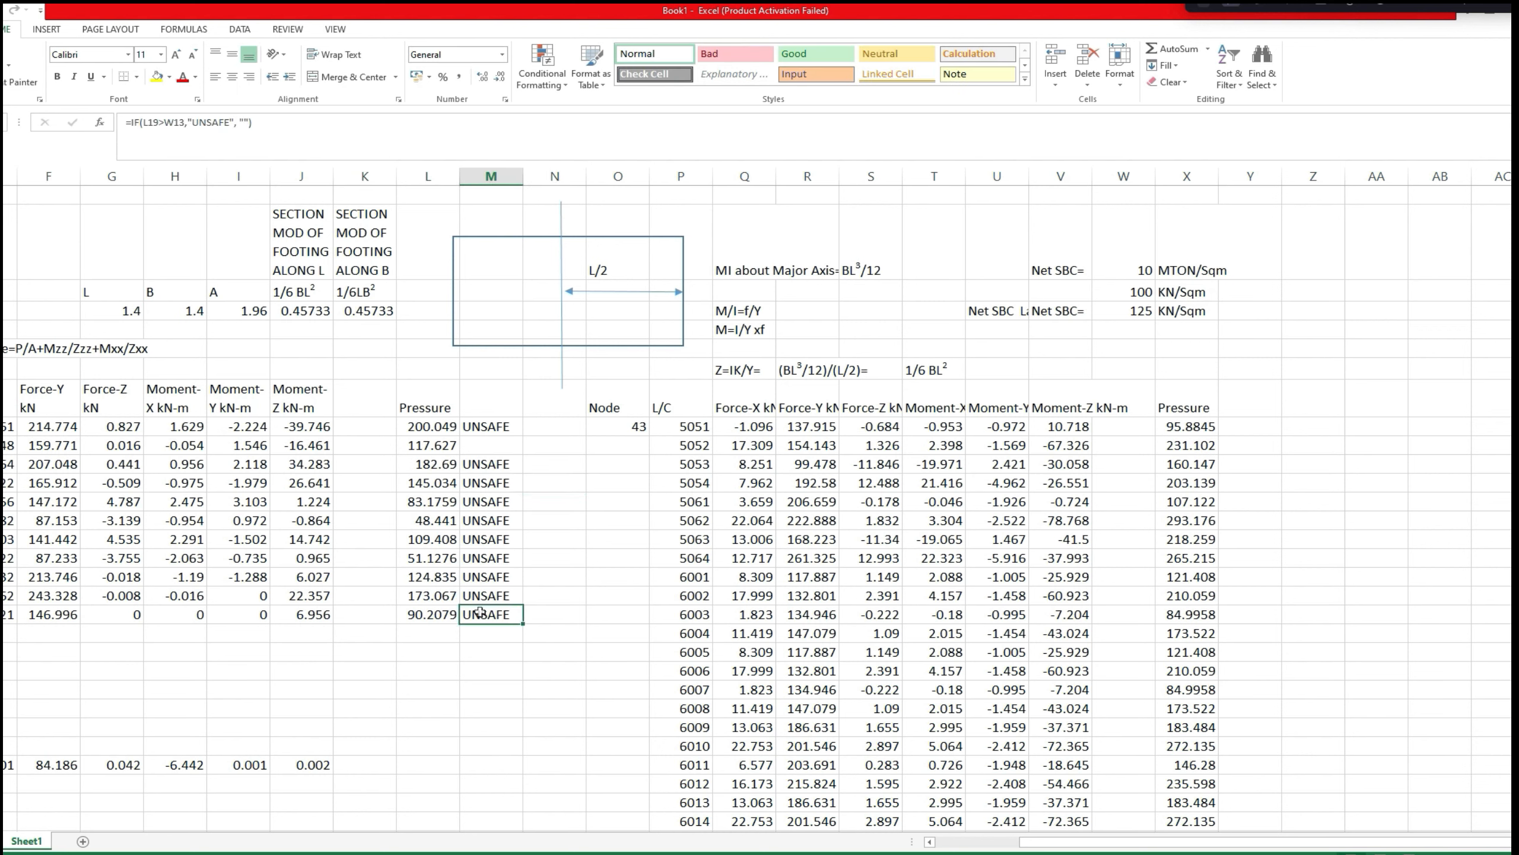
pyautogui.press('F2')
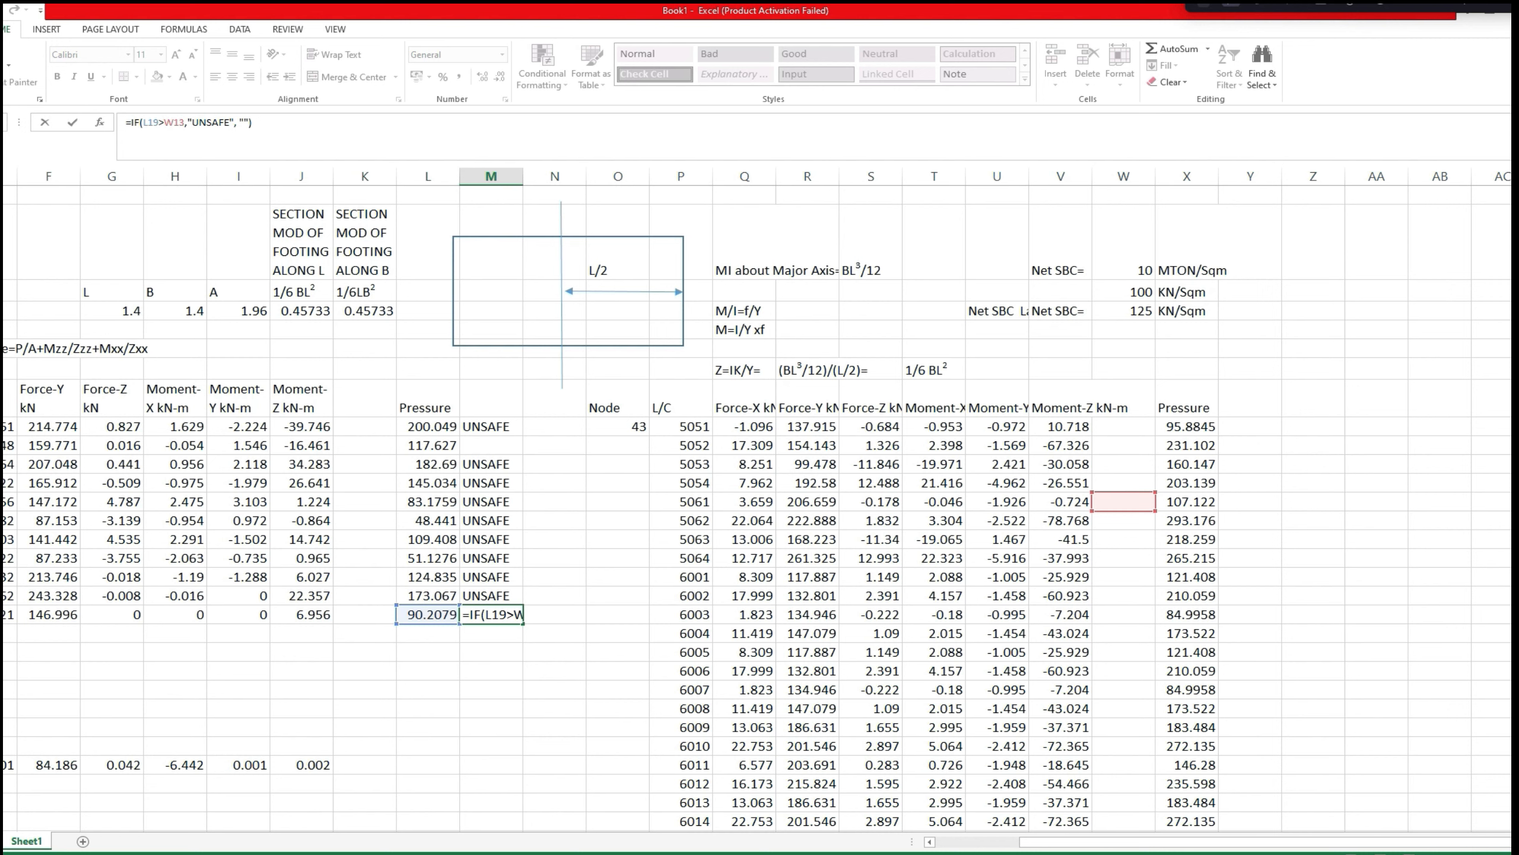
pyautogui.click(491, 426)
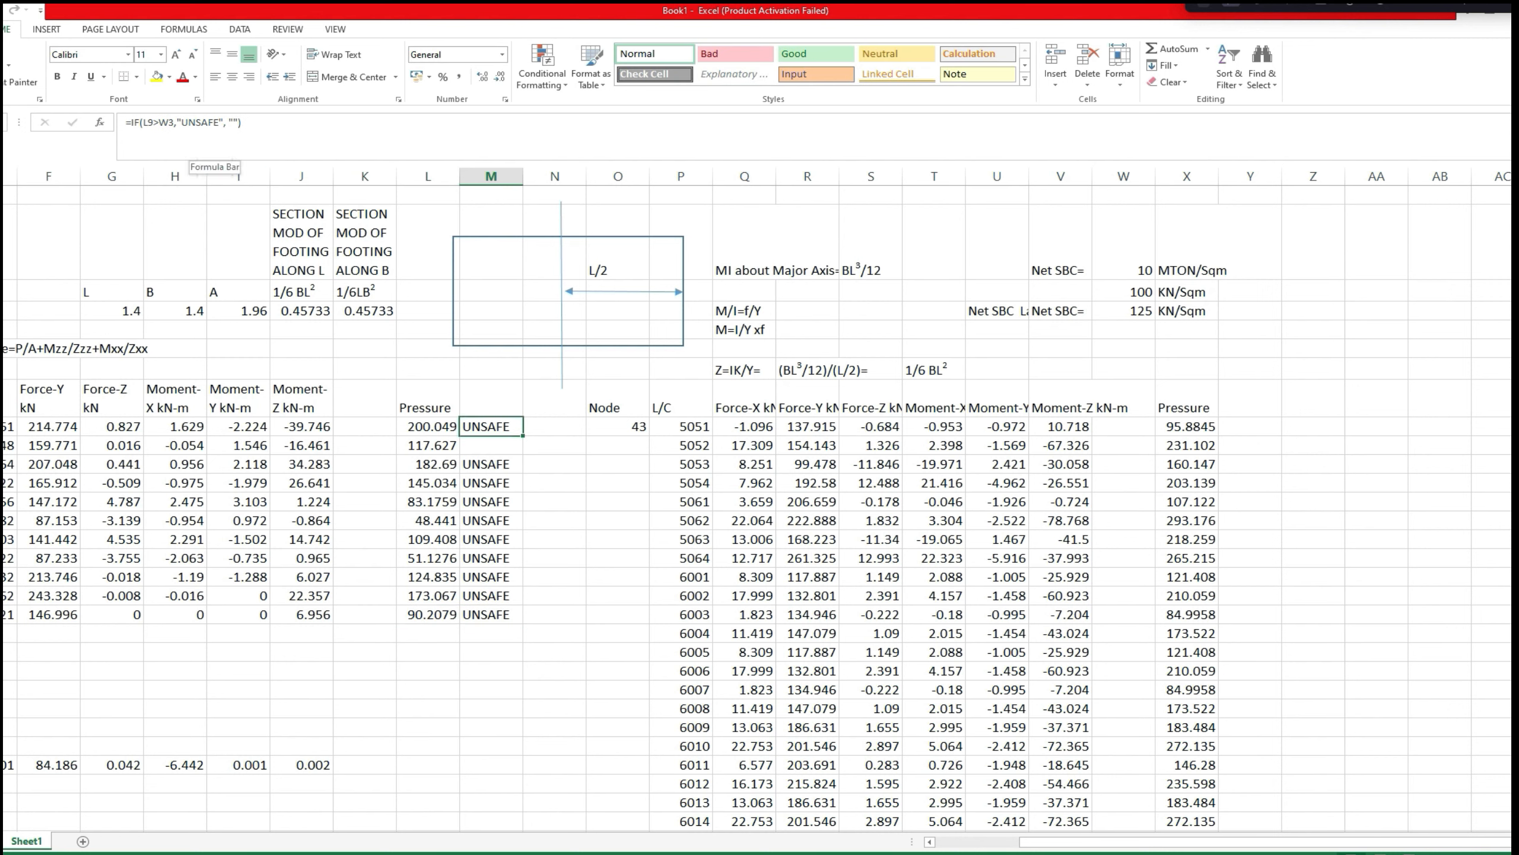
pyautogui.press('F2')
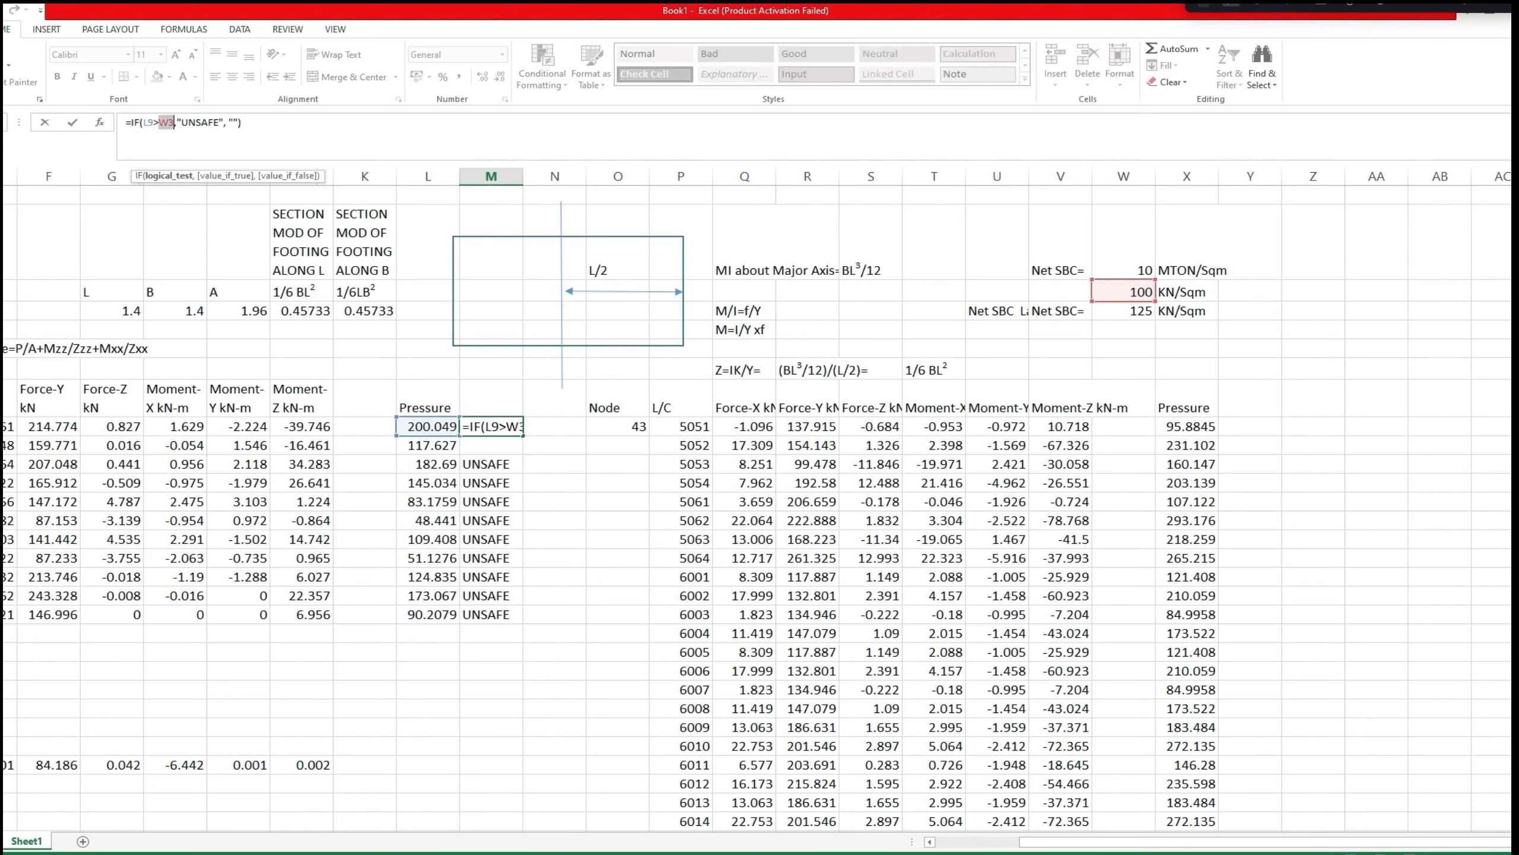
pyautogui.press('F4')
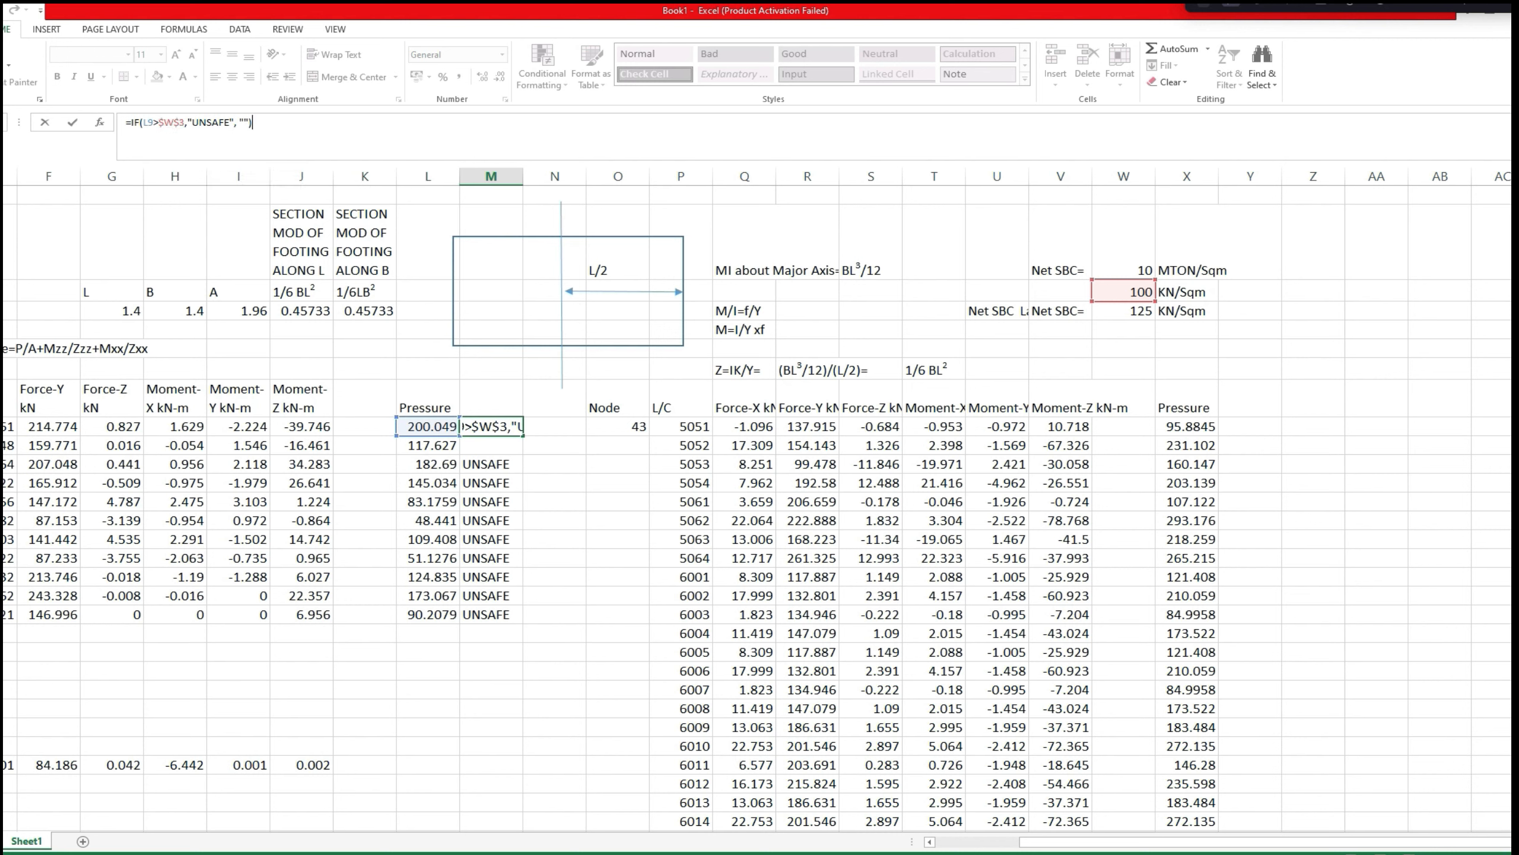
pyautogui.press('Return')
# Refill the UNSAFE check formula from M9 down to M19.
pyautogui.click(515, 427)
pyautogui.moveTo(524, 436); pyautogui.dragTo(532, 622)
pyautogui.click(565, 580)
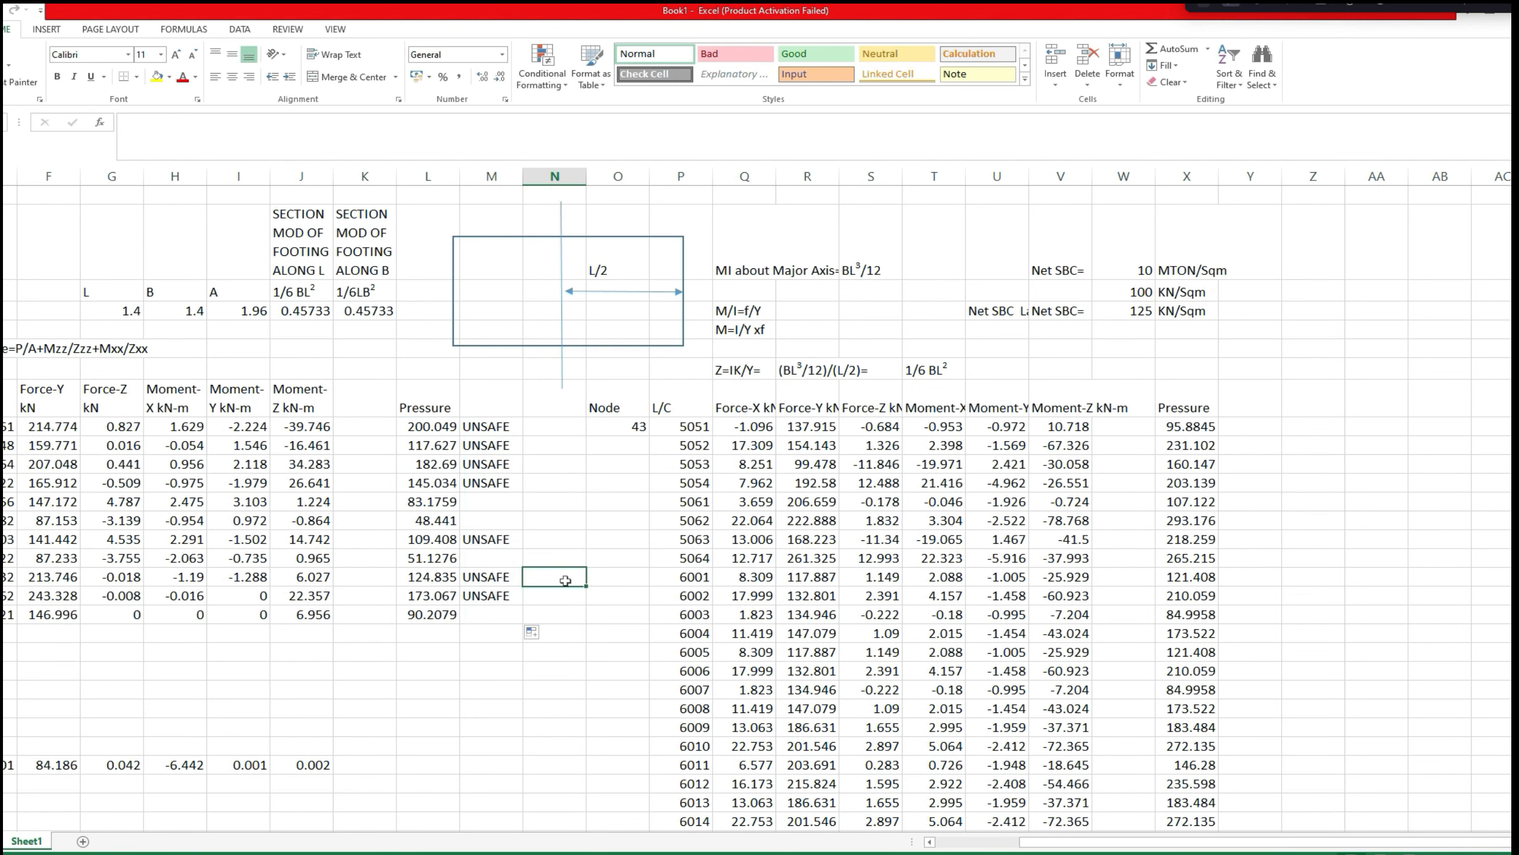
# Set the footing size to 1.25 for L in G4 and 1.25 for B in H4.
pyautogui.click(133, 309)
pyautogui.write('1')
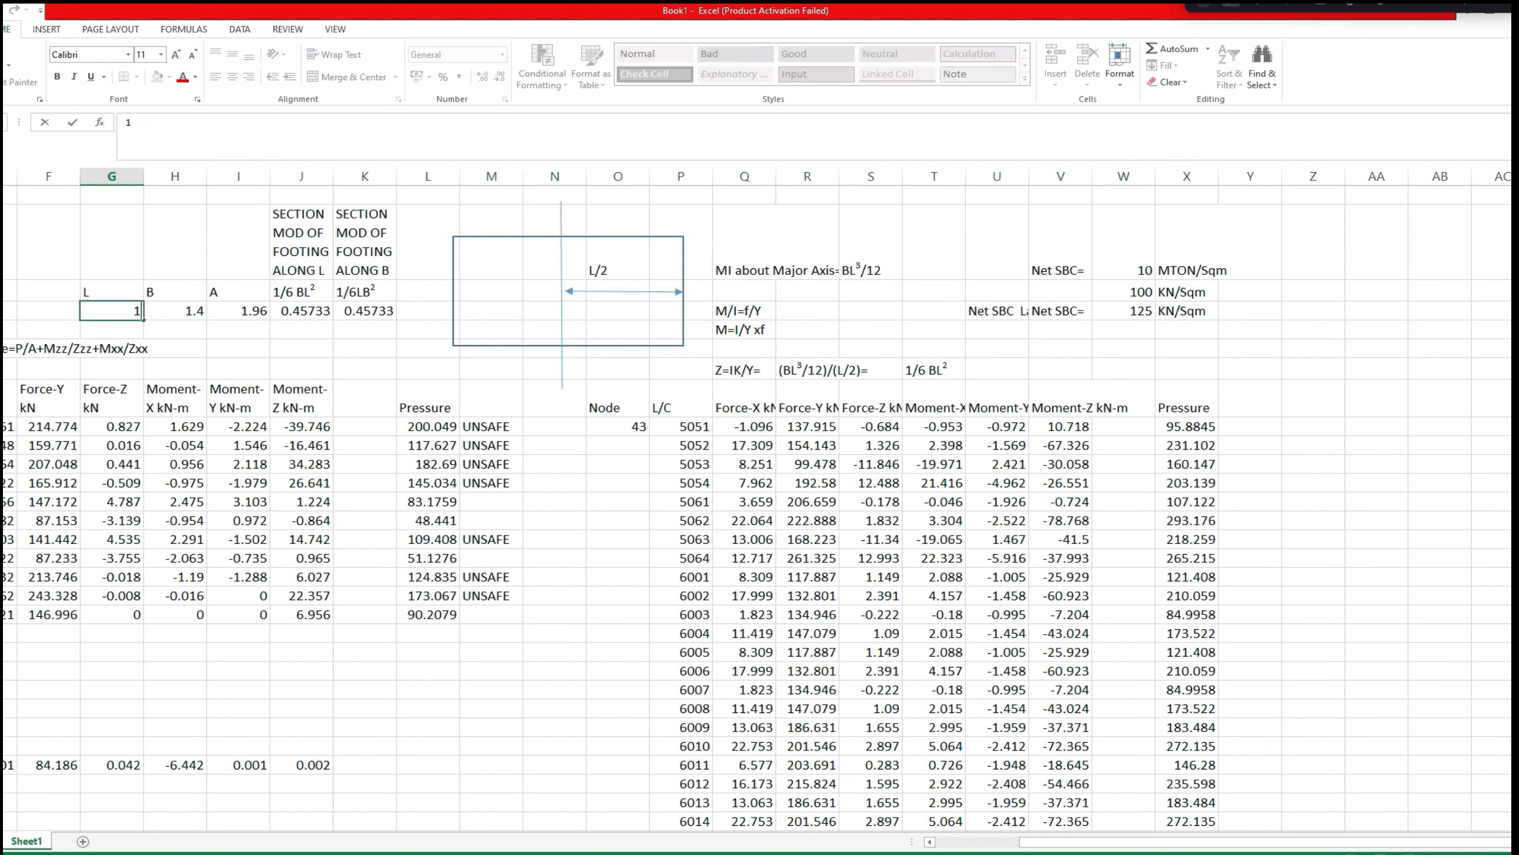
pyautogui.write('.25')
pyautogui.press('Tab')
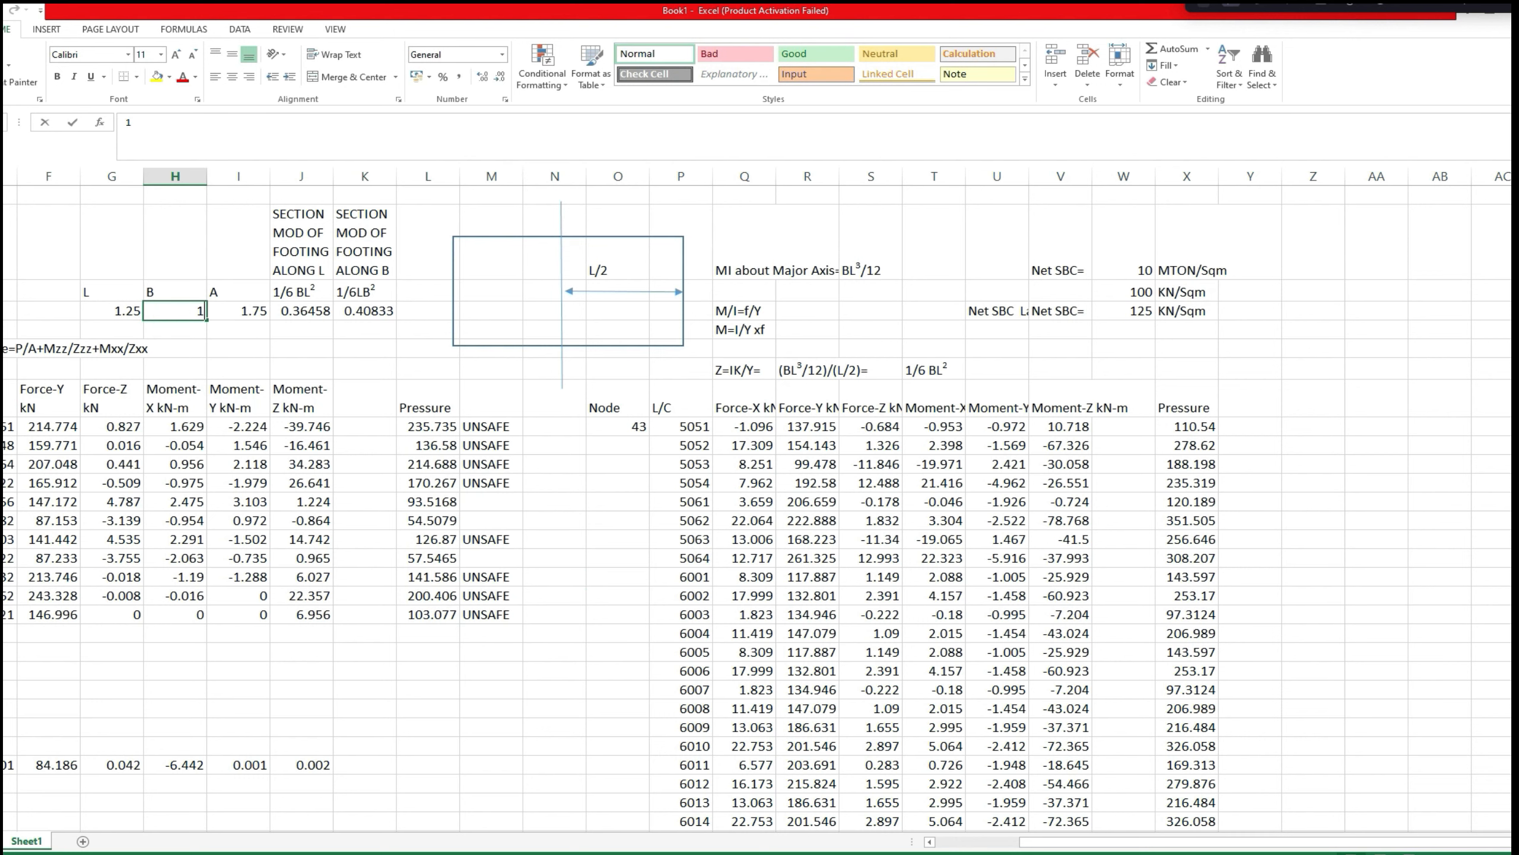
pyautogui.write('1.25')
pyautogui.click(521, 495)
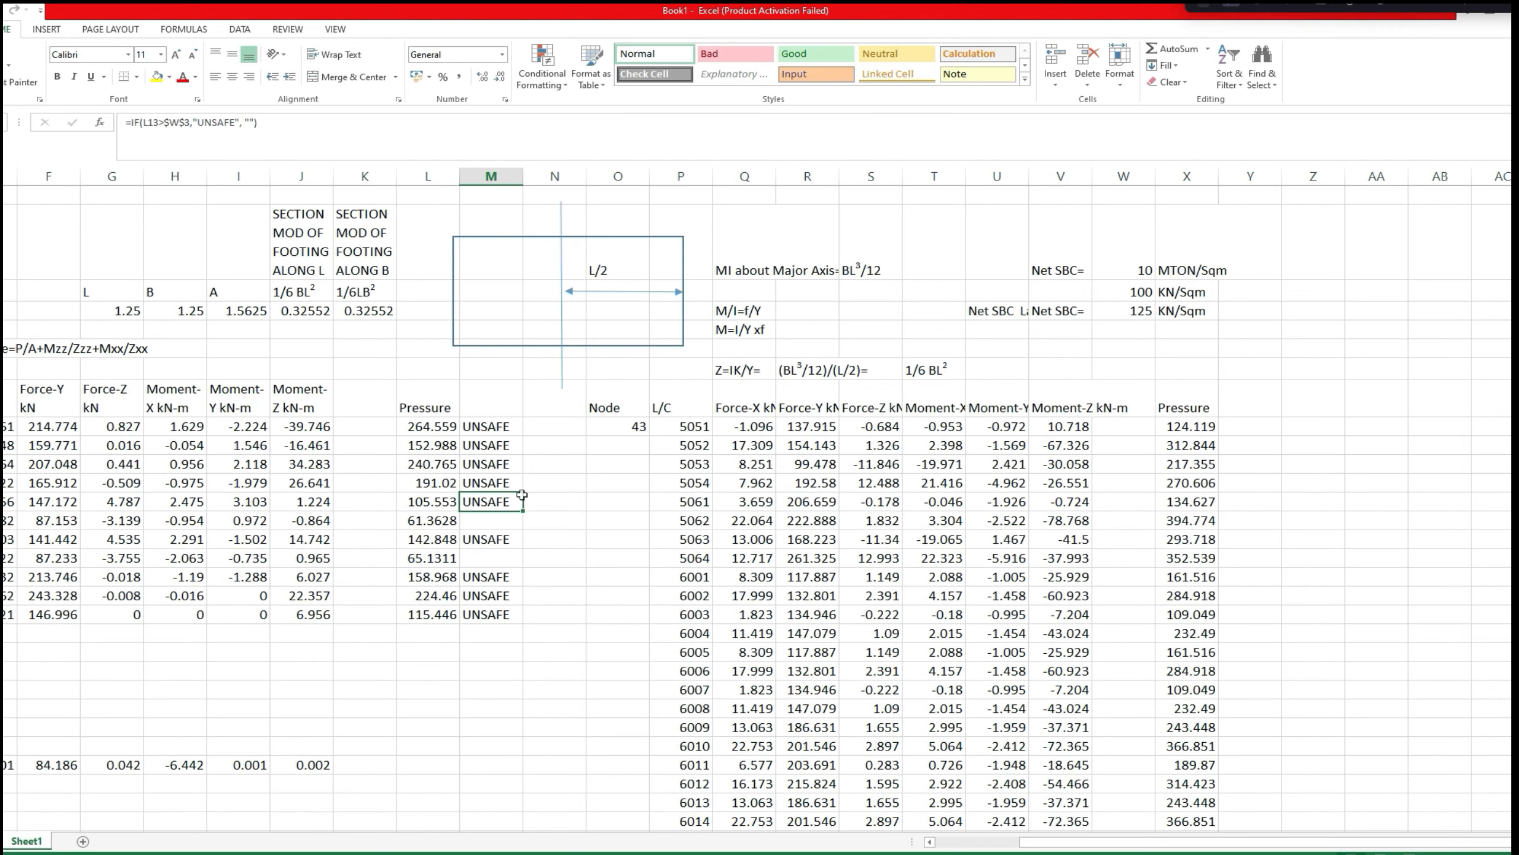
# Examine the reactions and pressures of nodes 50 and 48, and compare them with the load-combination table.
pyautogui.scroll(-1, 521, 497)
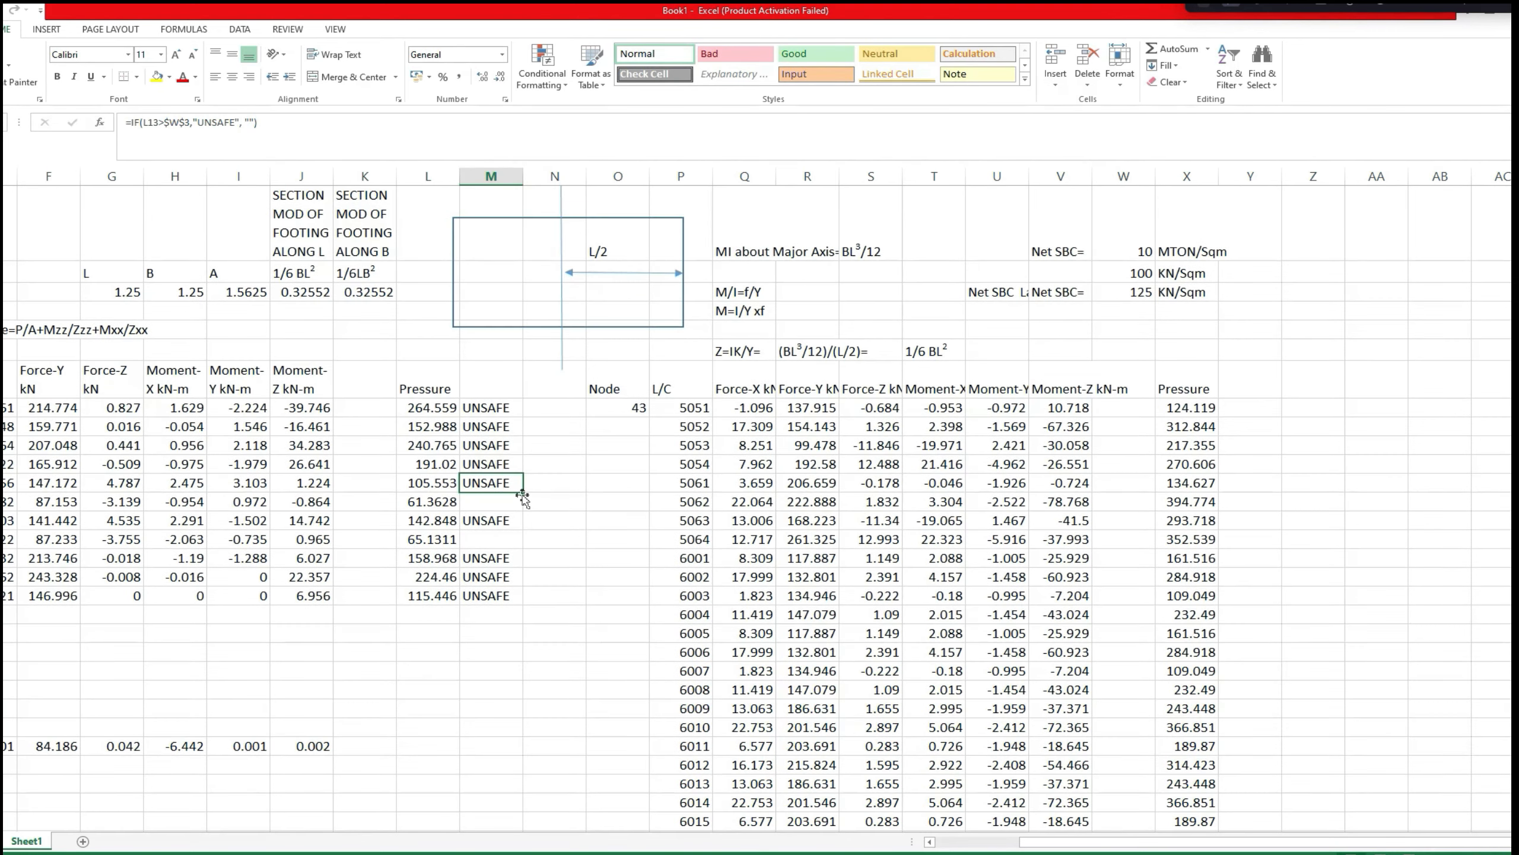
pyautogui.moveTo(1104, 841); pyautogui.dragTo(1005, 848)
pyautogui.moveTo(124, 541); pyautogui.dragTo(699, 541)
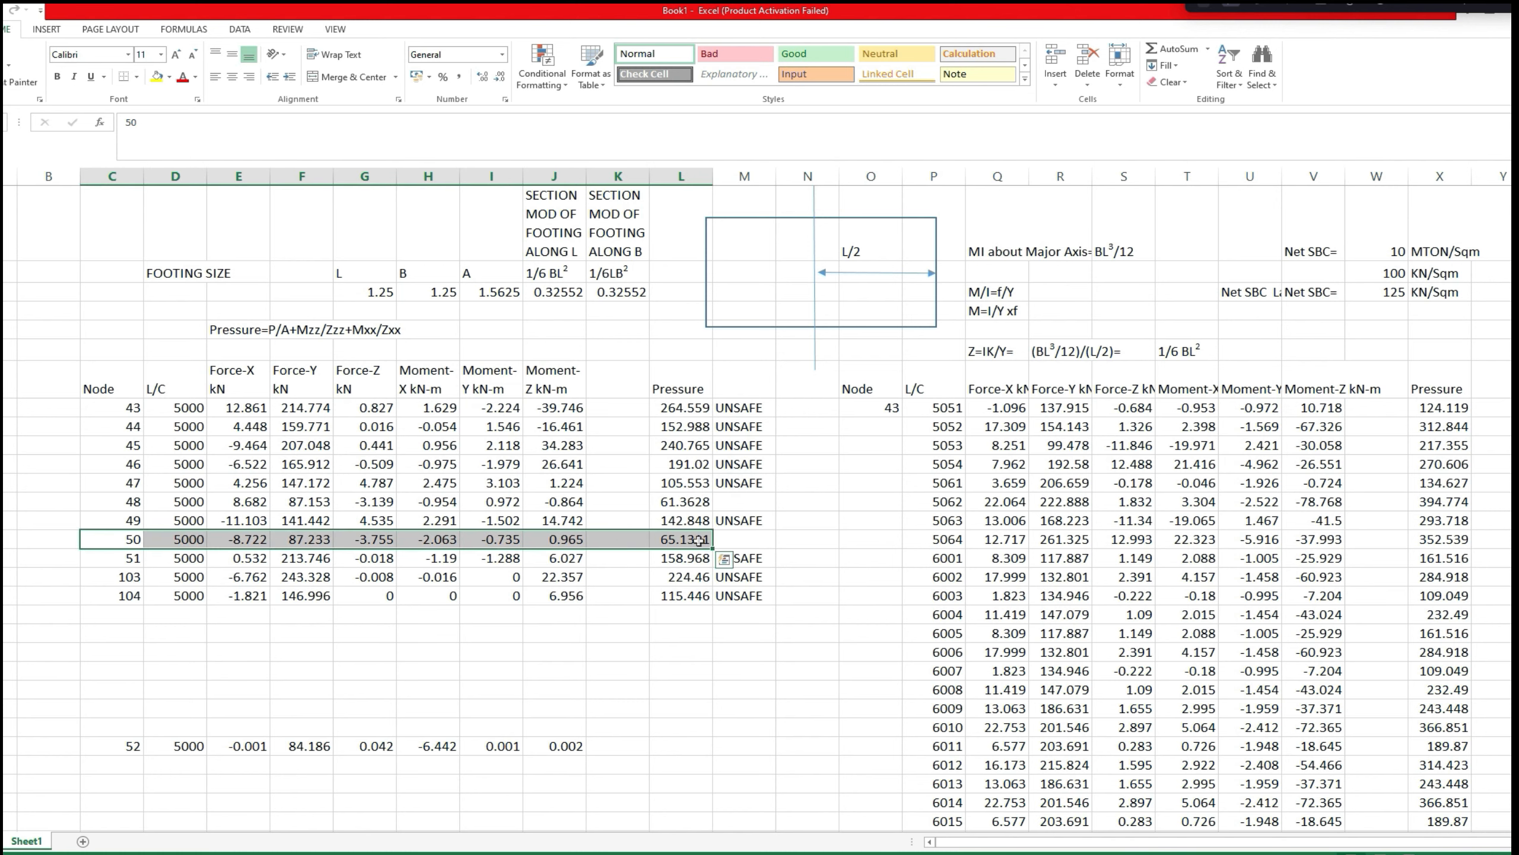
pyautogui.moveTo(117, 504); pyautogui.dragTo(745, 503)
pyautogui.scroll(-2, 1341, 712)
pyautogui.moveTo(1446, 849); pyautogui.dragTo(1477, 849)
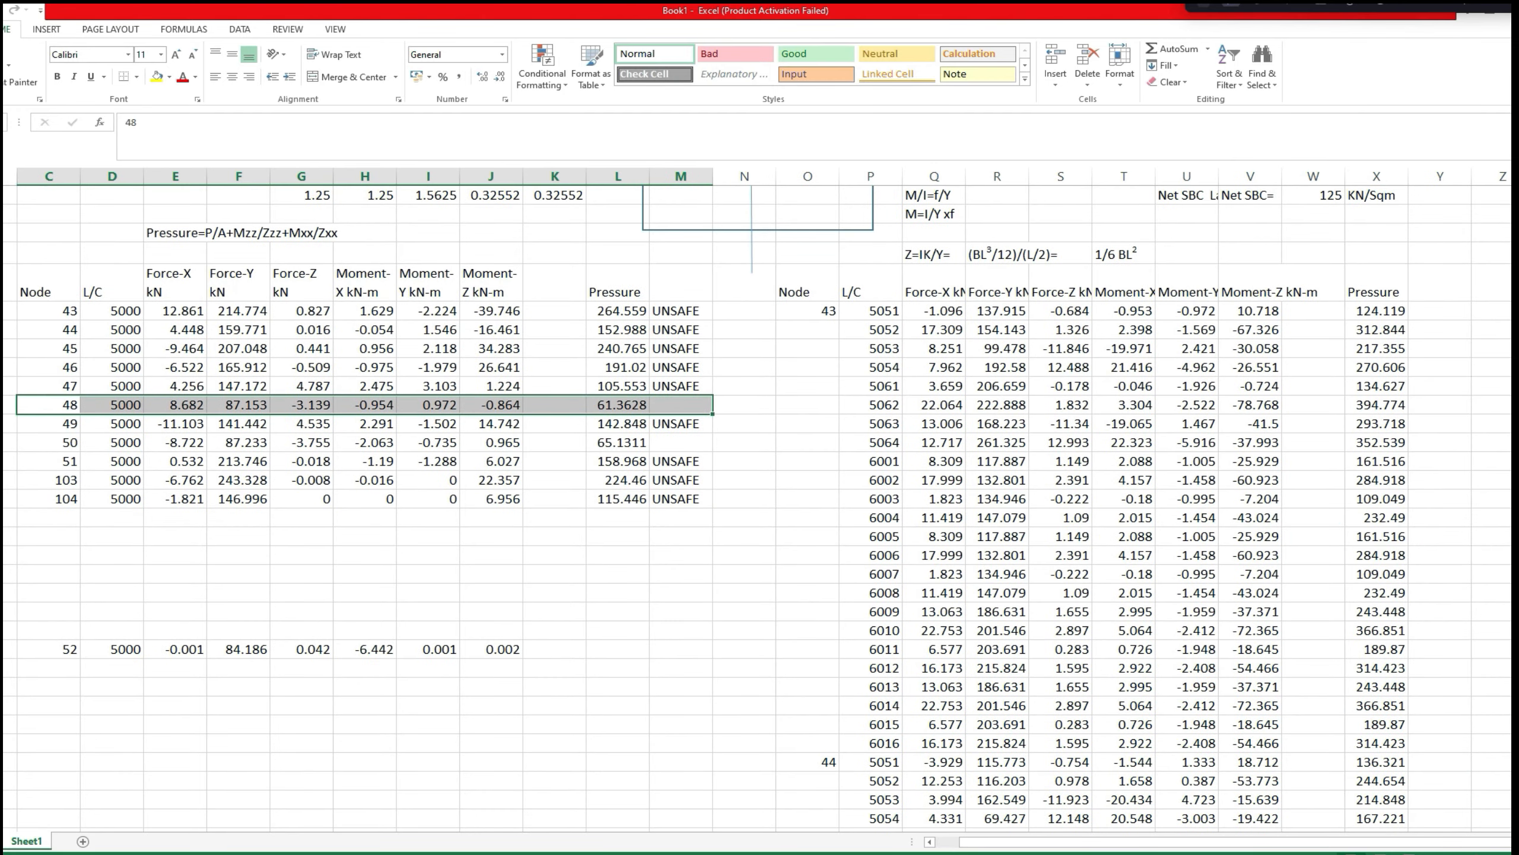
pyautogui.moveTo(1517, 212)
pyautogui.mouseDown()
pyautogui.moveTo(1517, 248)
pyautogui.moveTo(1517, 198)
pyautogui.mouseUp()
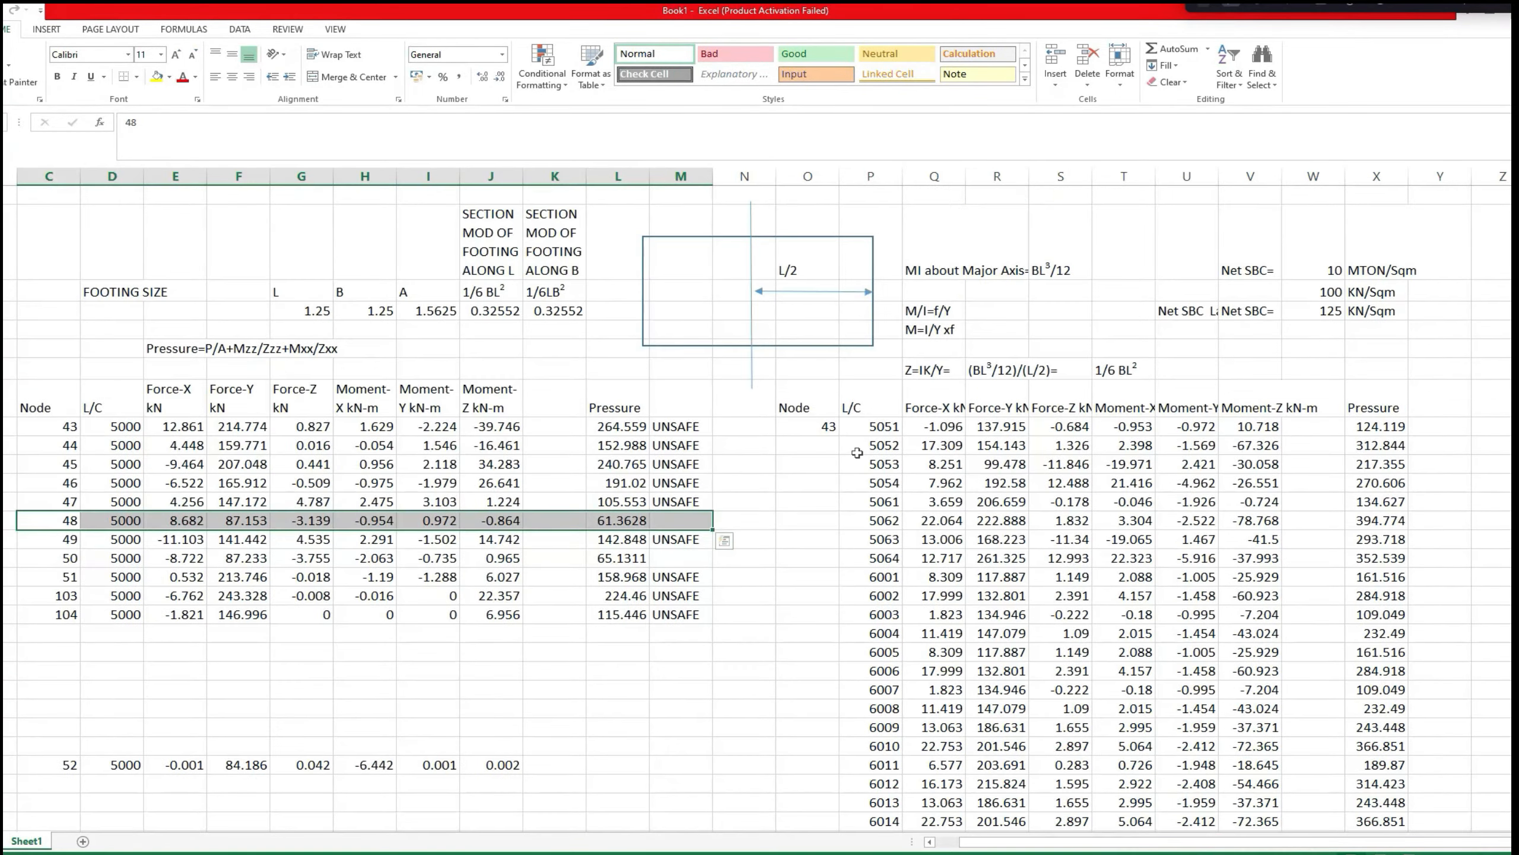
pyautogui.click(858, 453)
# Copy the UNSAFE check formula from M9 to Y9, beside the pressure for load combination 5051 at node 43.
pyautogui.click(693, 426)
pyautogui.rightClick(693, 425)
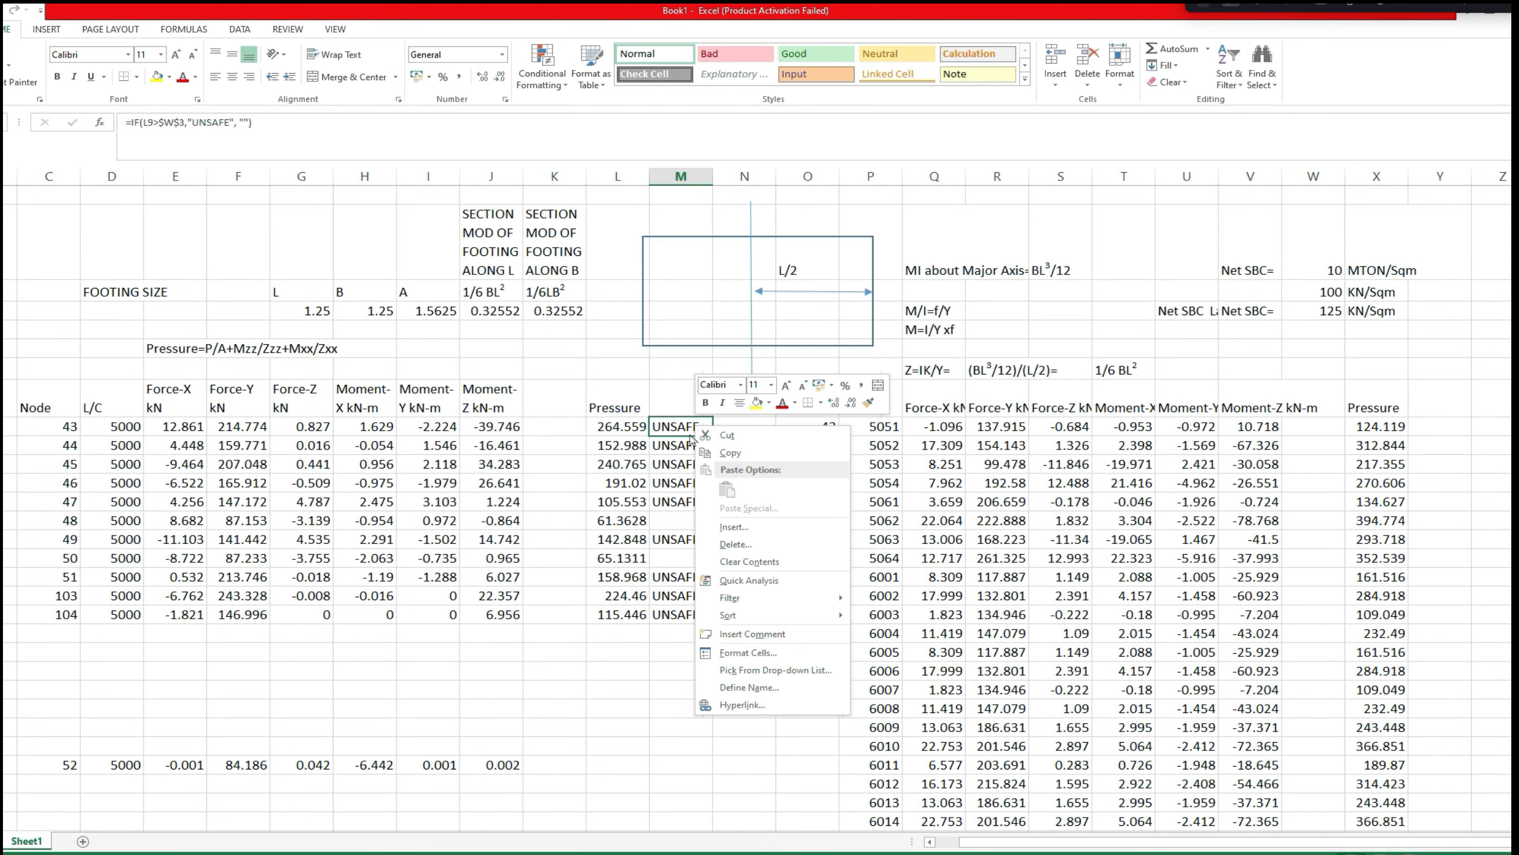
pyautogui.click(730, 453)
pyautogui.click(1436, 428)
pyautogui.rightClick(1436, 428)
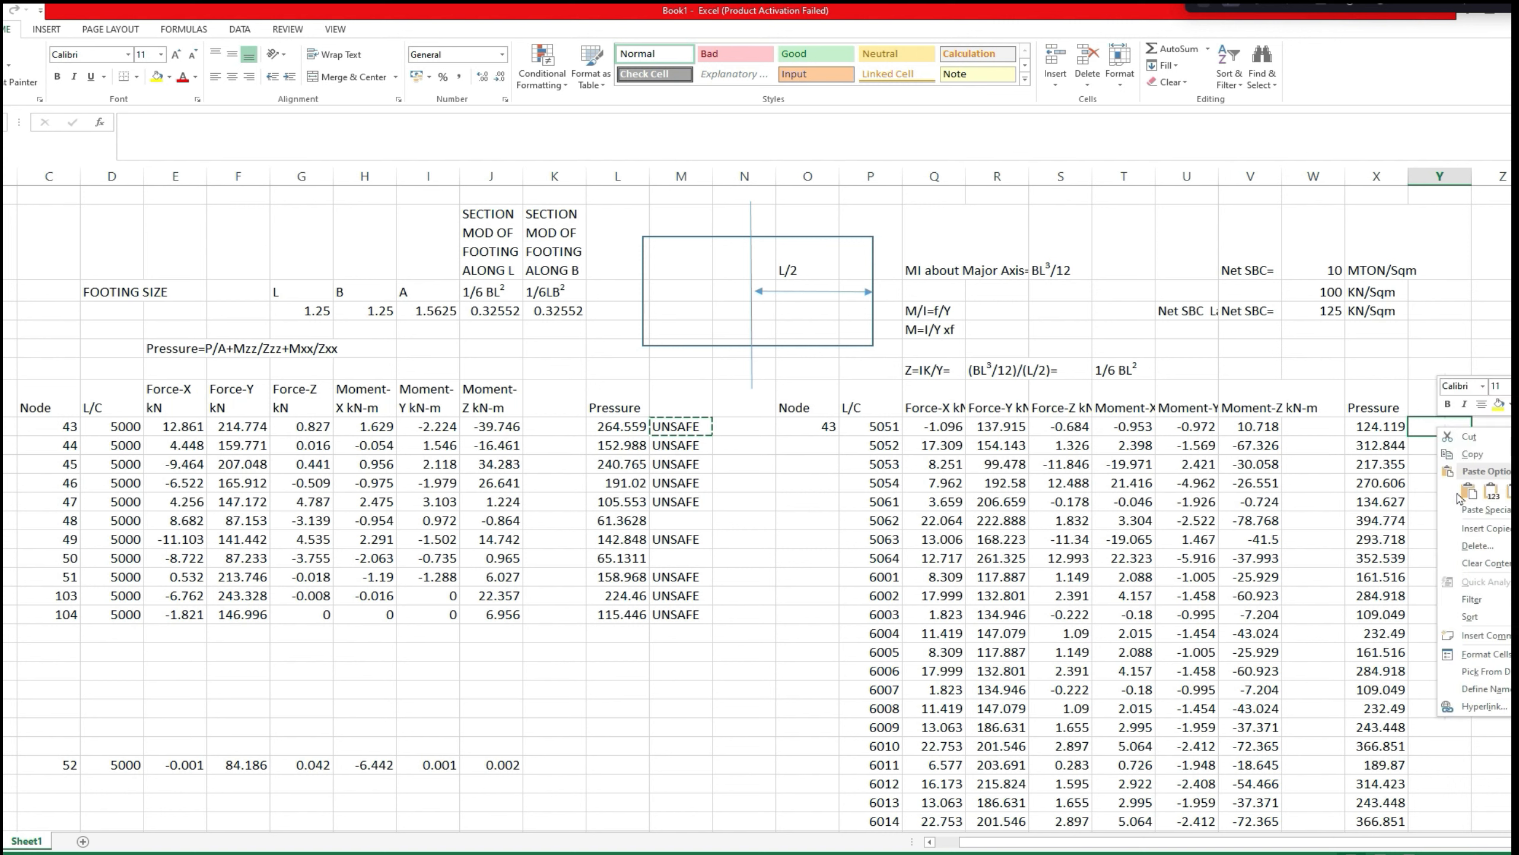
pyautogui.click(1459, 495)
# Change the limit in Y9's check formula to the 125 kN/sqm net SBC in $W$4.
pyautogui.click(159, 150)
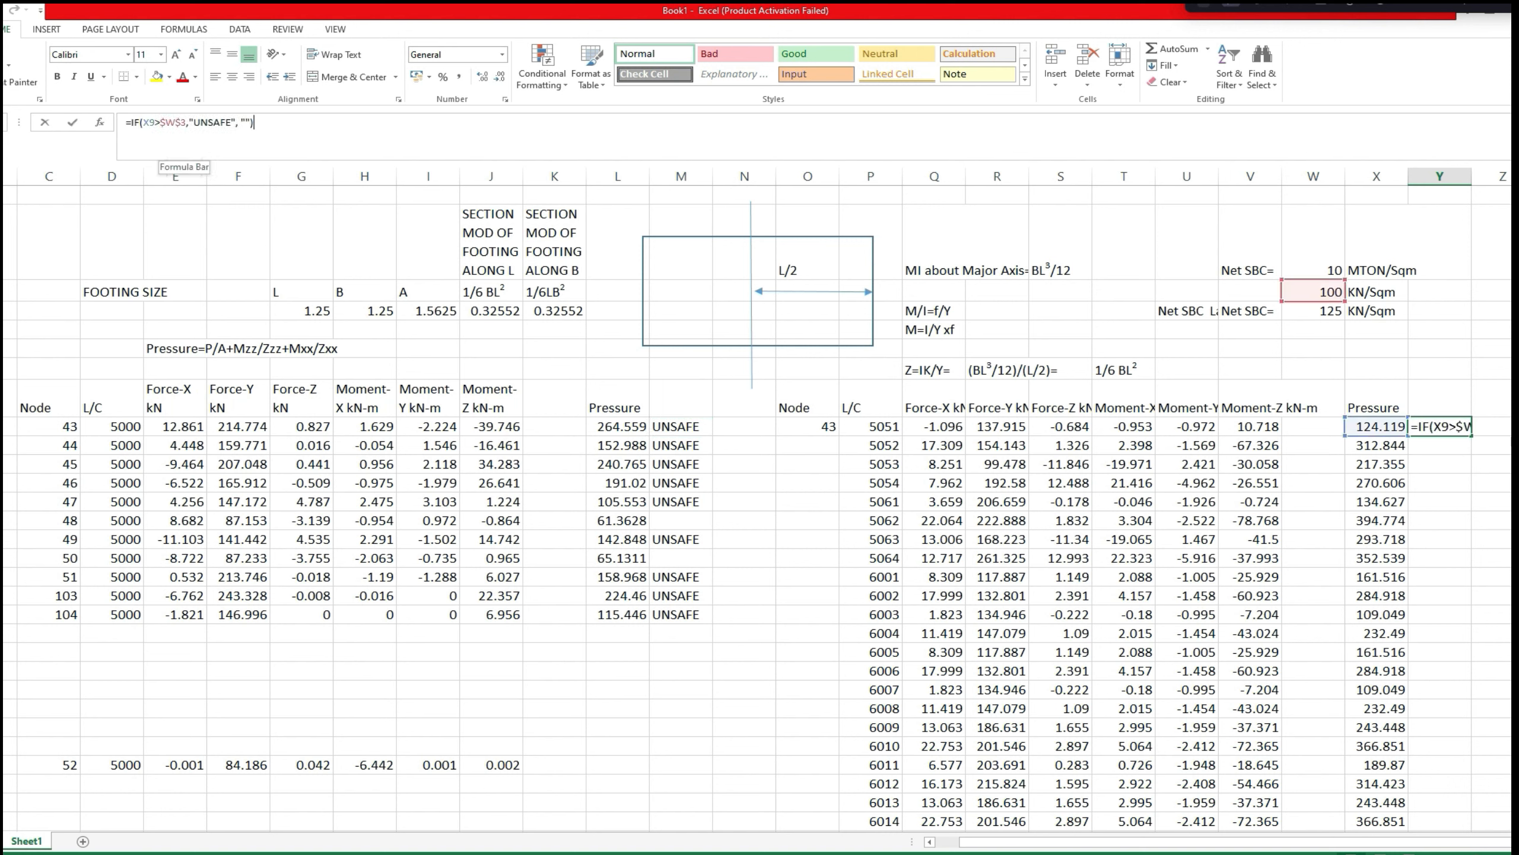
pyautogui.moveTo(160, 123); pyautogui.dragTo(189, 122)
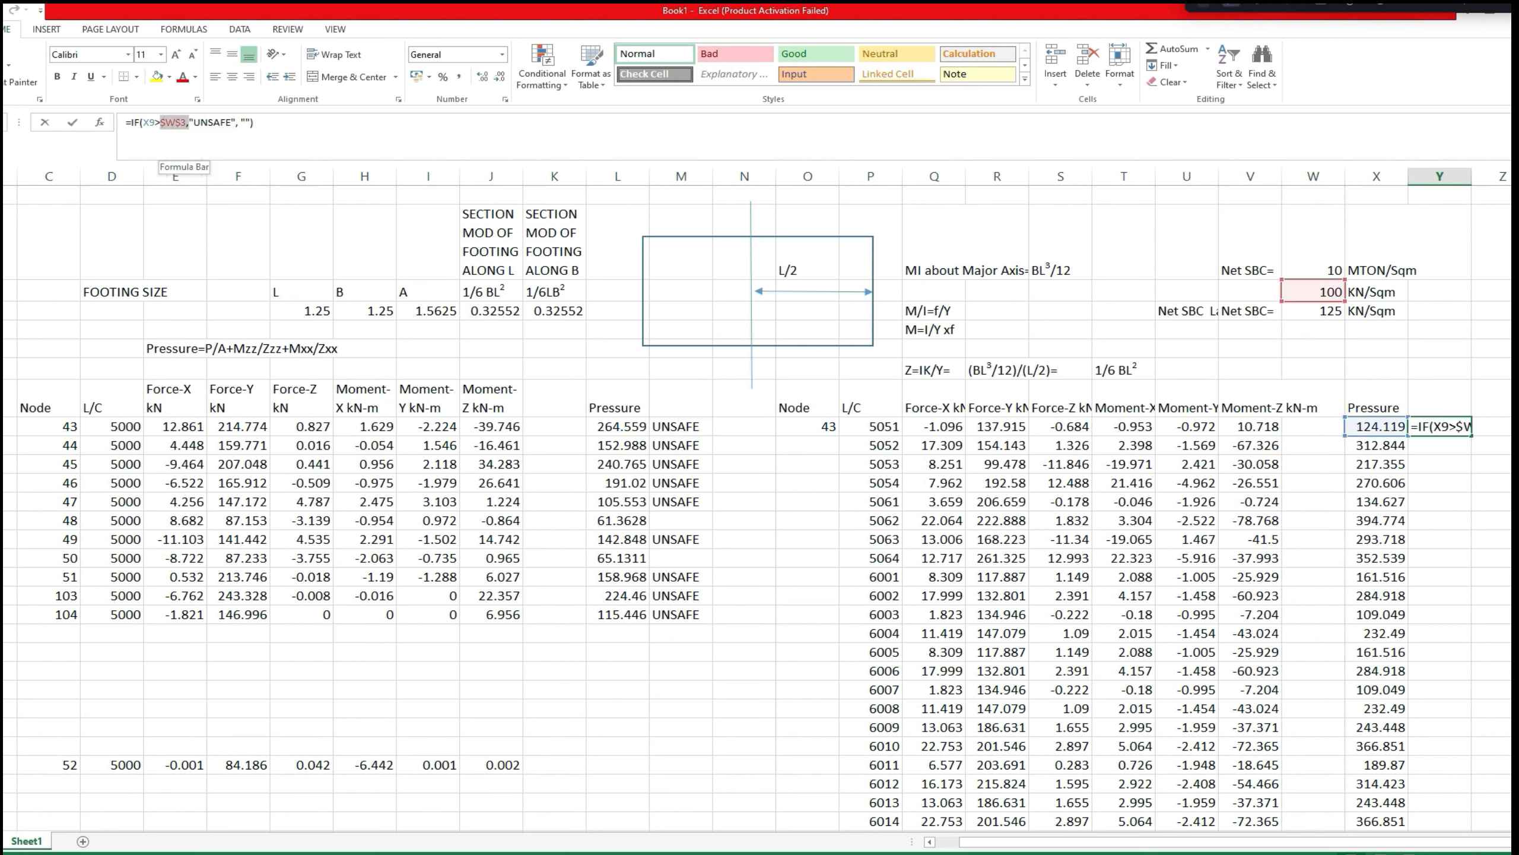
pyautogui.click(1331, 311)
pyautogui.moveTo(161, 122); pyautogui.dragTo(176, 122)
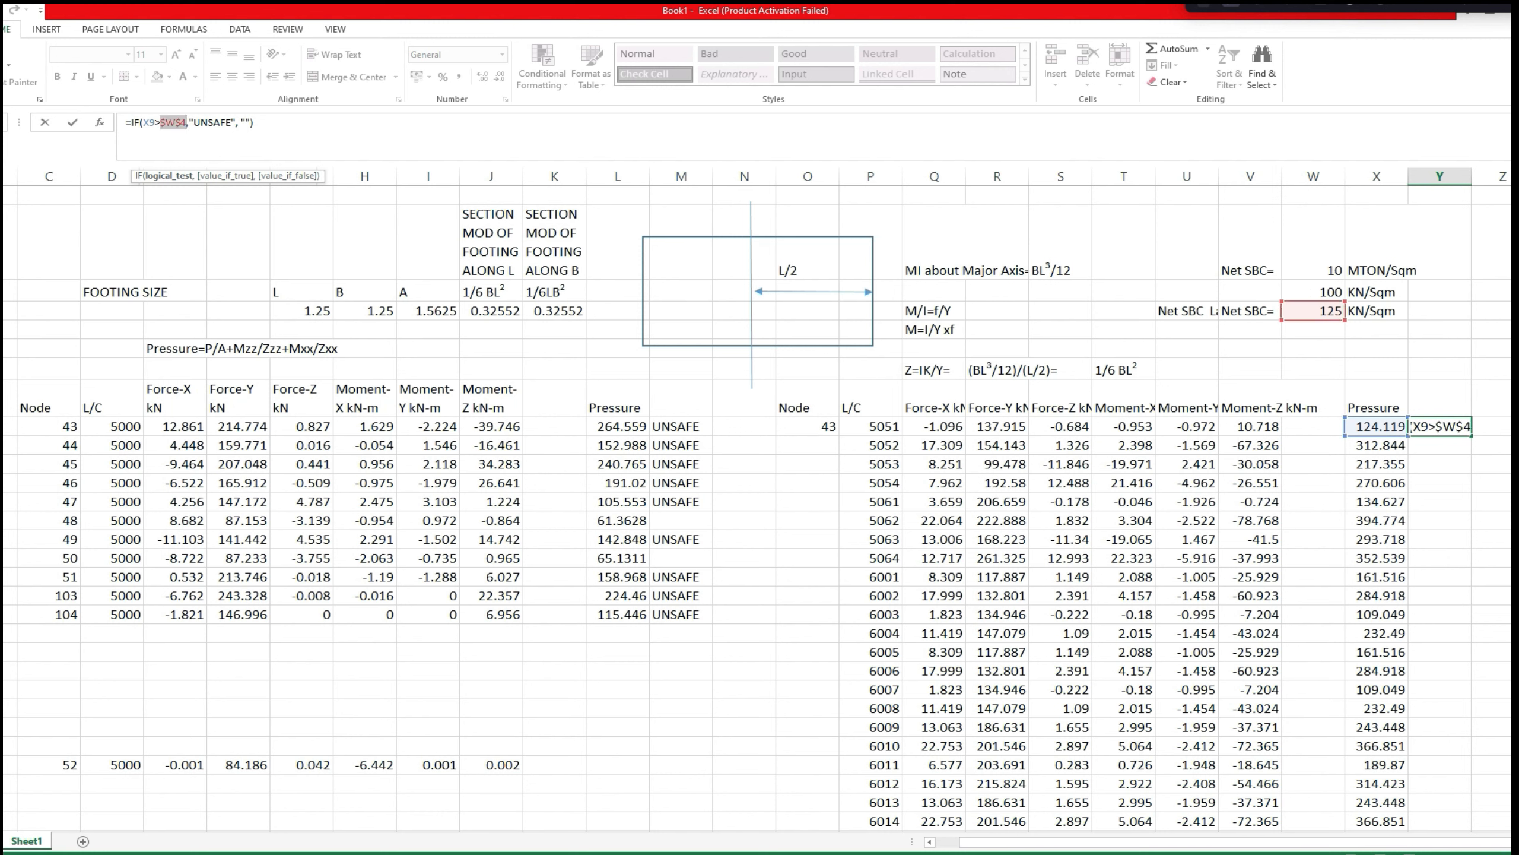
pyautogui.click(254, 123)
# Fill the UNSAFE check formula from Y9 down column Y beside the load-combination pressures.
pyautogui.click(1430, 427)
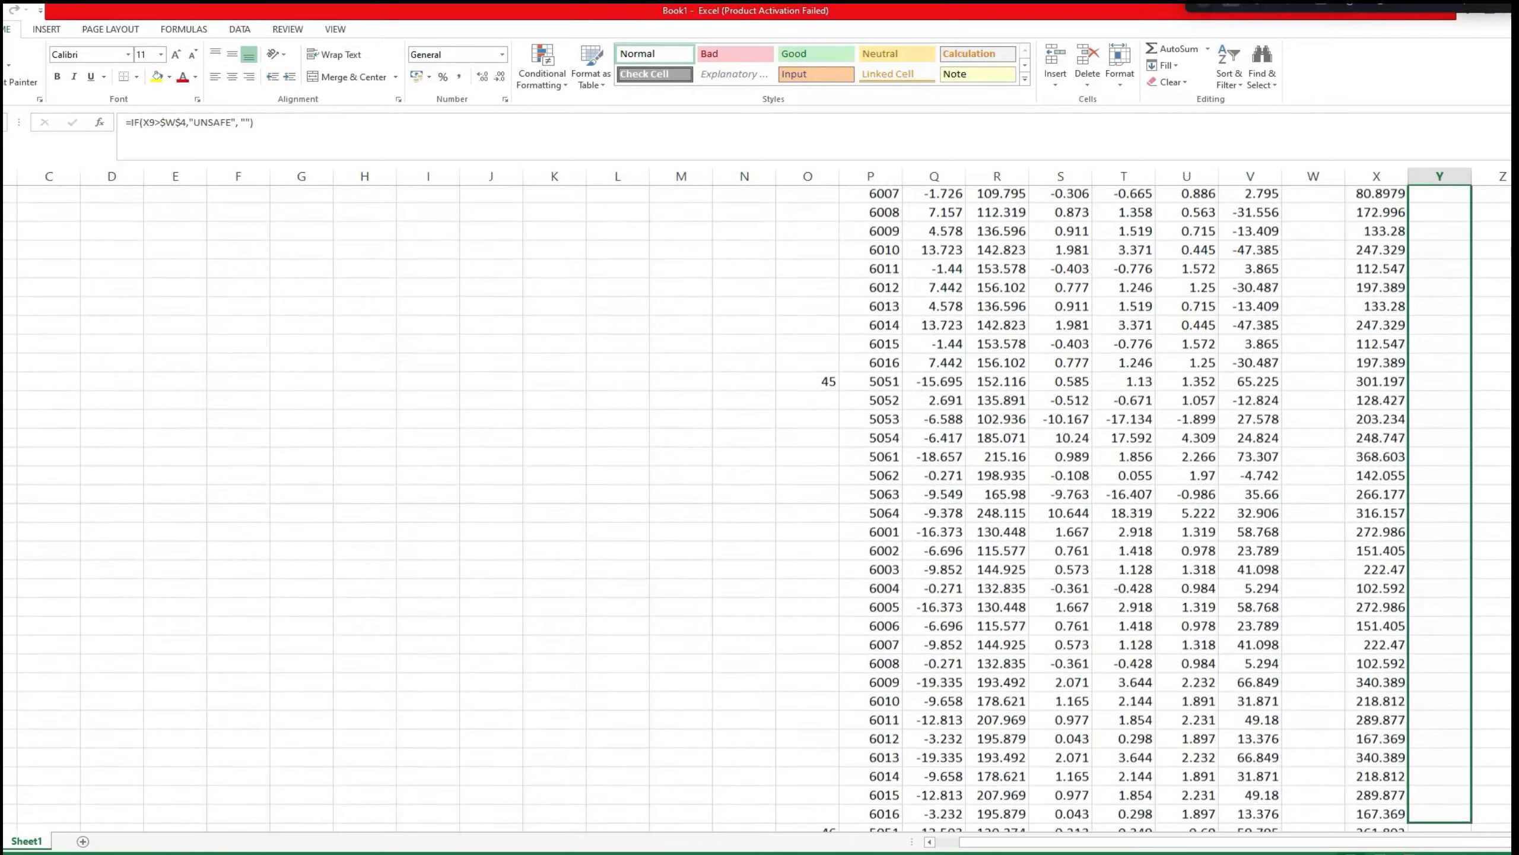
pyautogui.scroll(-14, 760, 508)
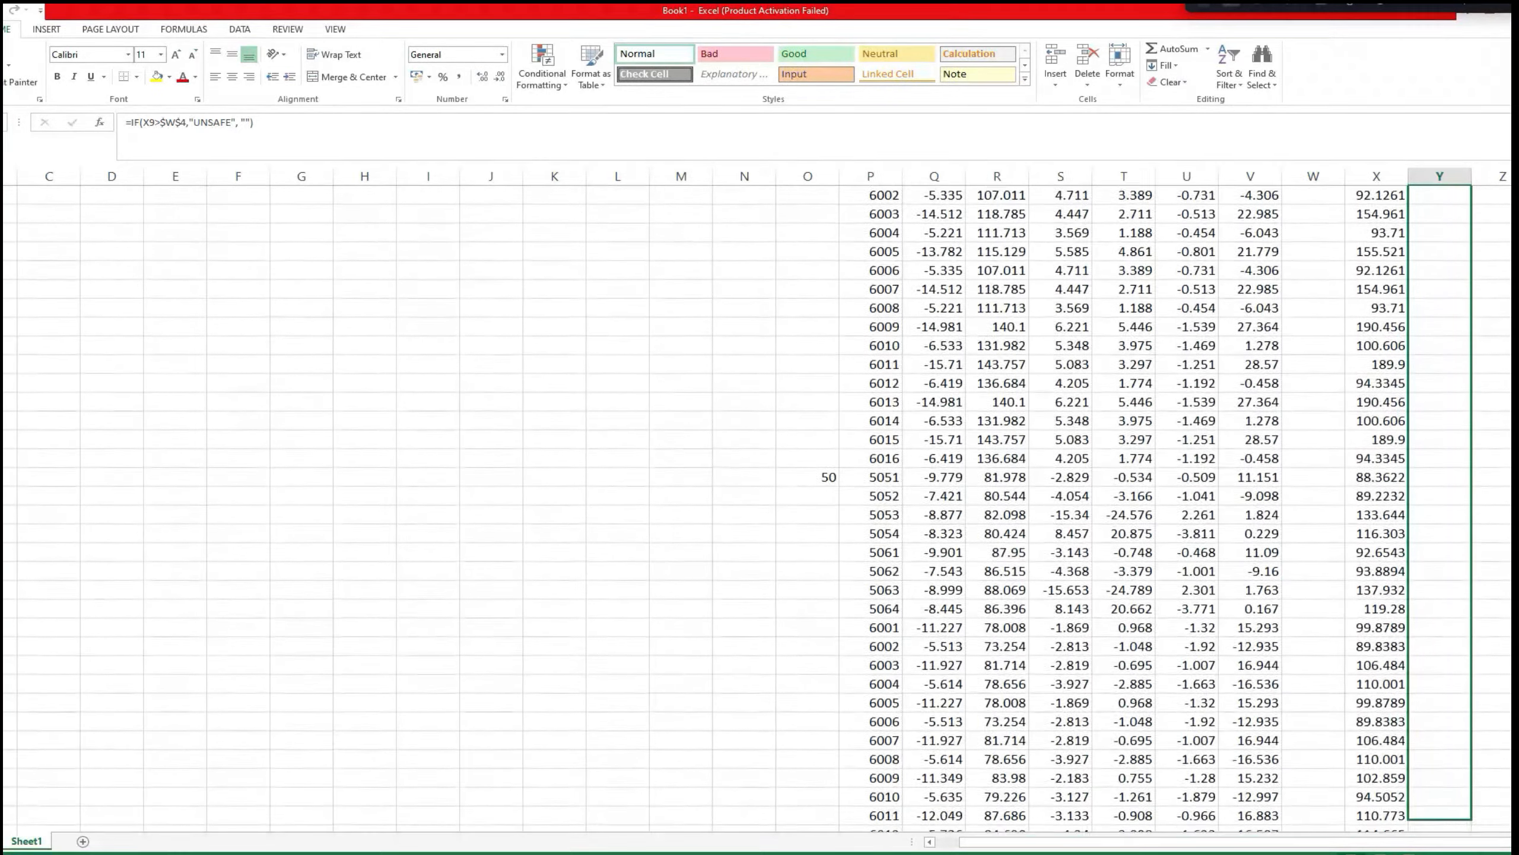
pyautogui.scroll(-16, 760, 508)
pyautogui.scroll(-3, 760, 509)
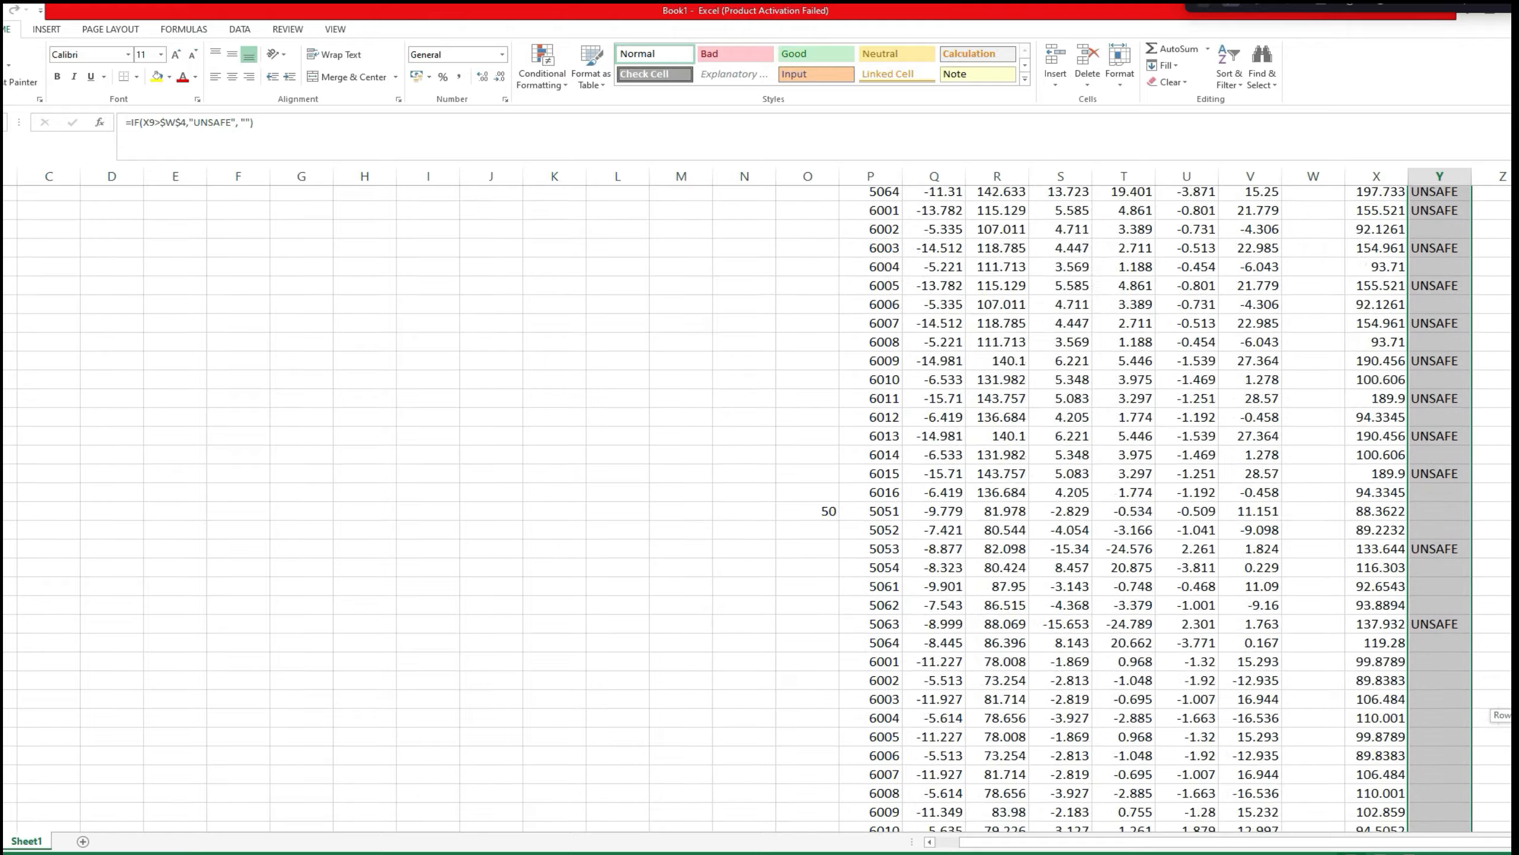
# Review the UNSAFE flags in column Y node by node, especially for nodes 48 and 50.
pyautogui.scroll(10, 759, 509)
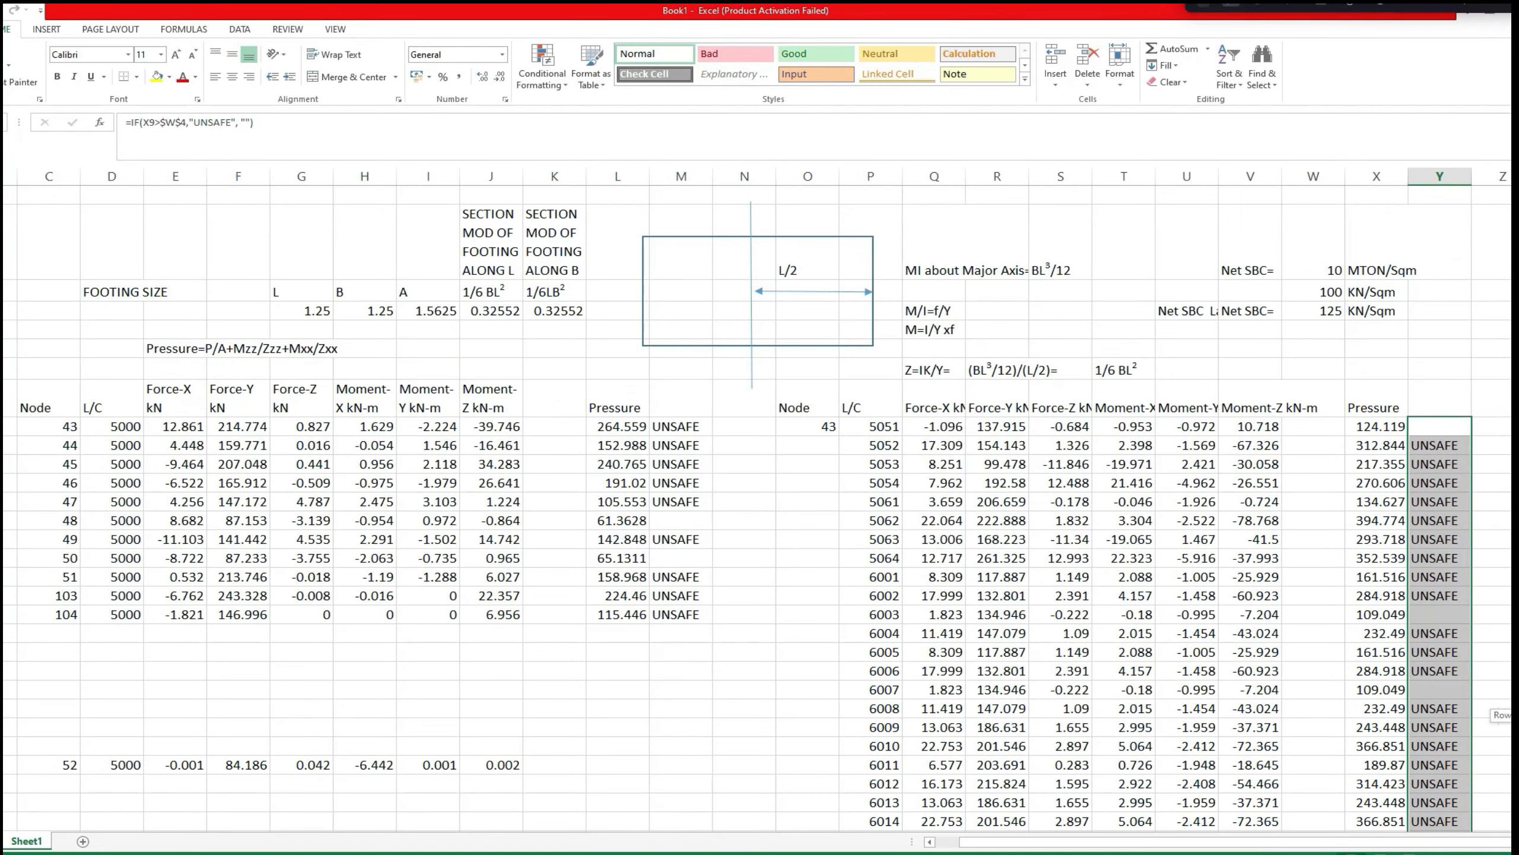
pyautogui.scroll(-20, 760, 509)
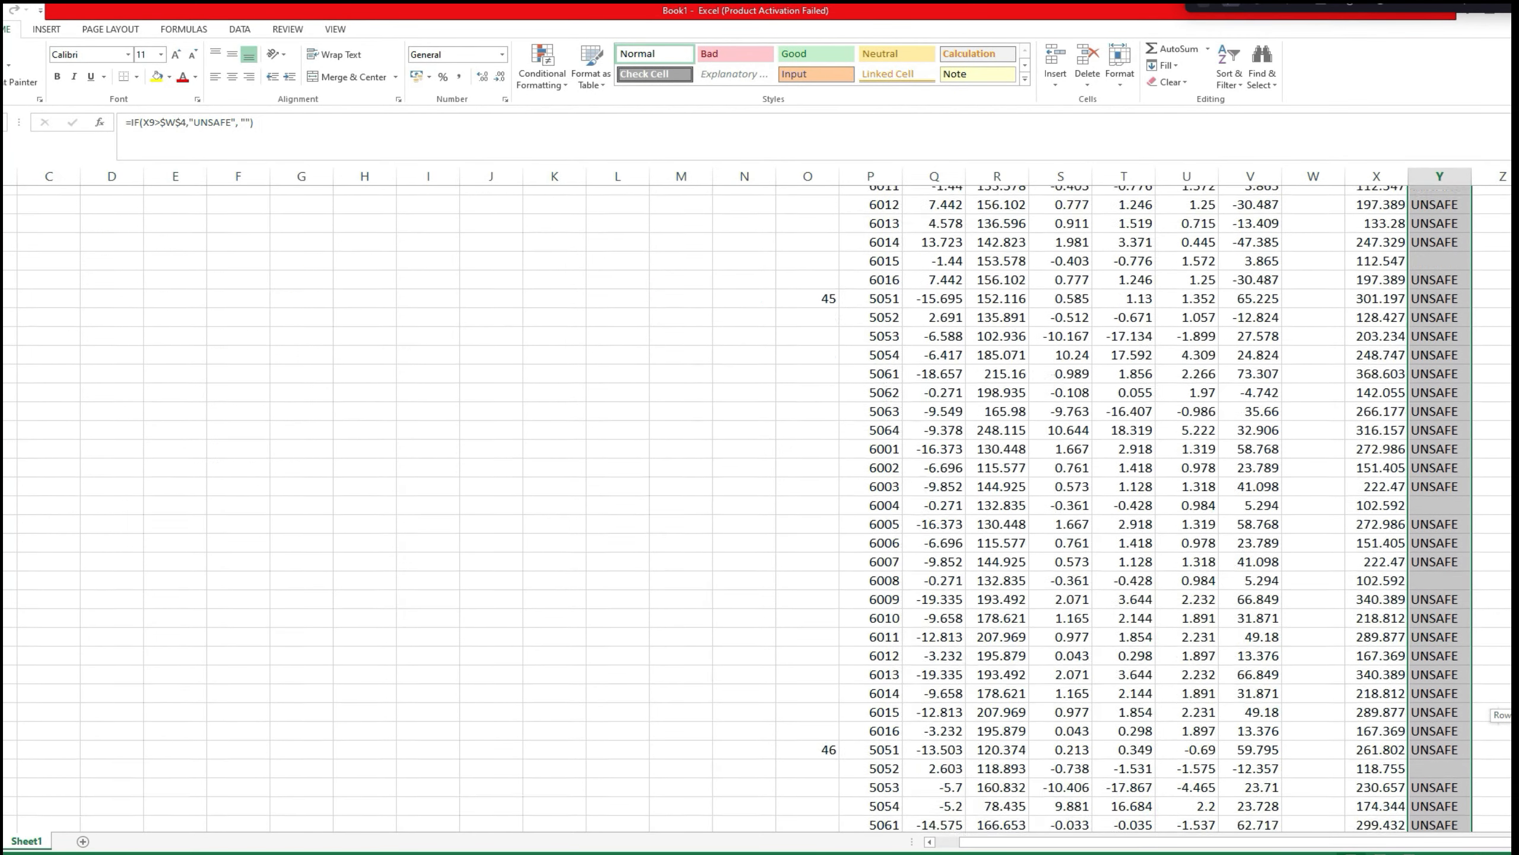
pyautogui.scroll(2, 760, 509)
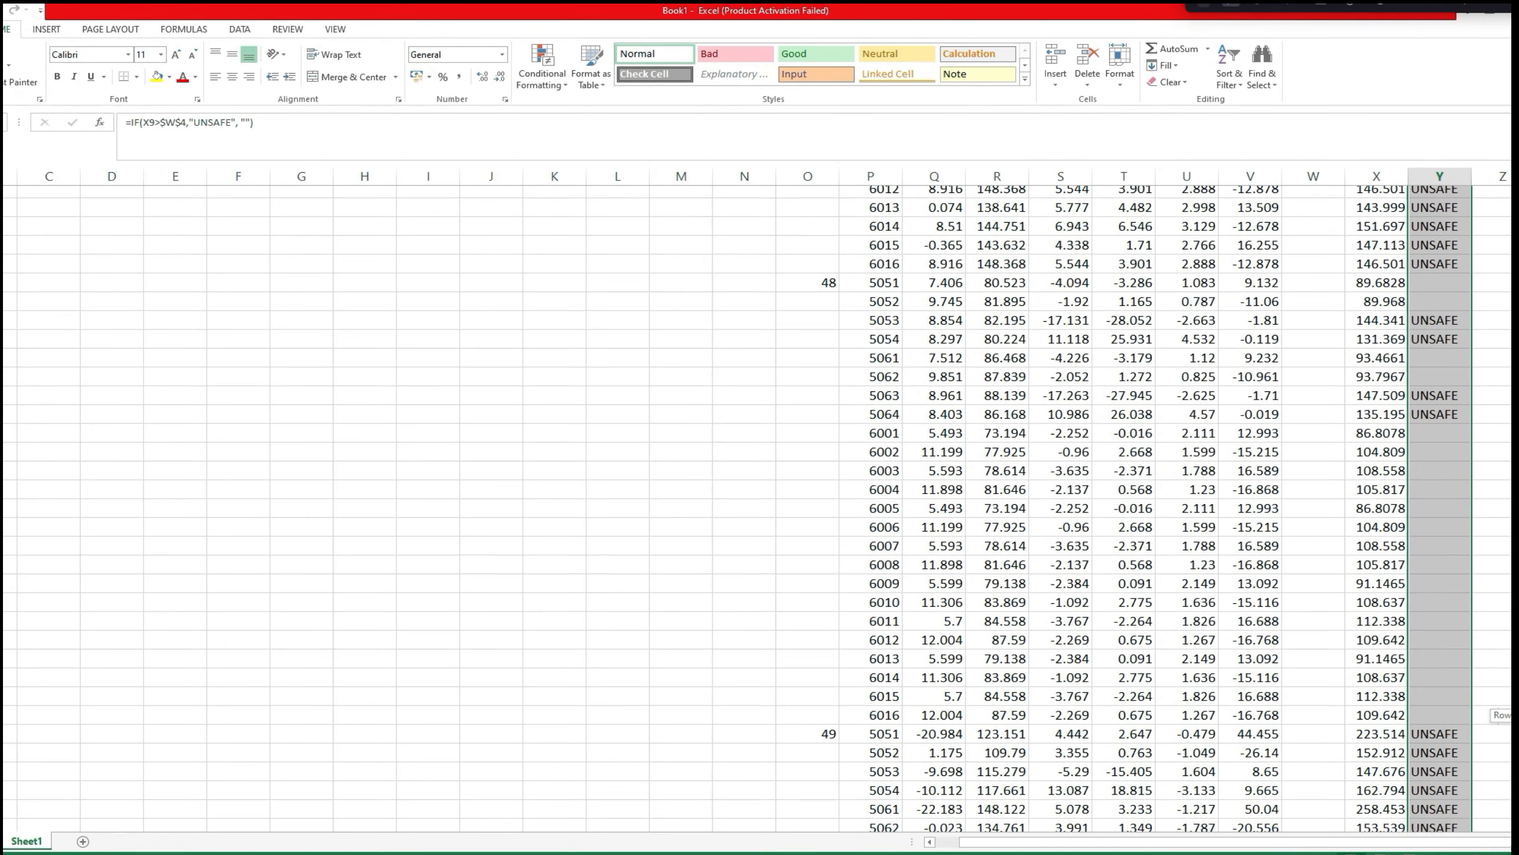
pyautogui.scroll(-1, 760, 509)
pyautogui.scroll(-12, 760, 509)
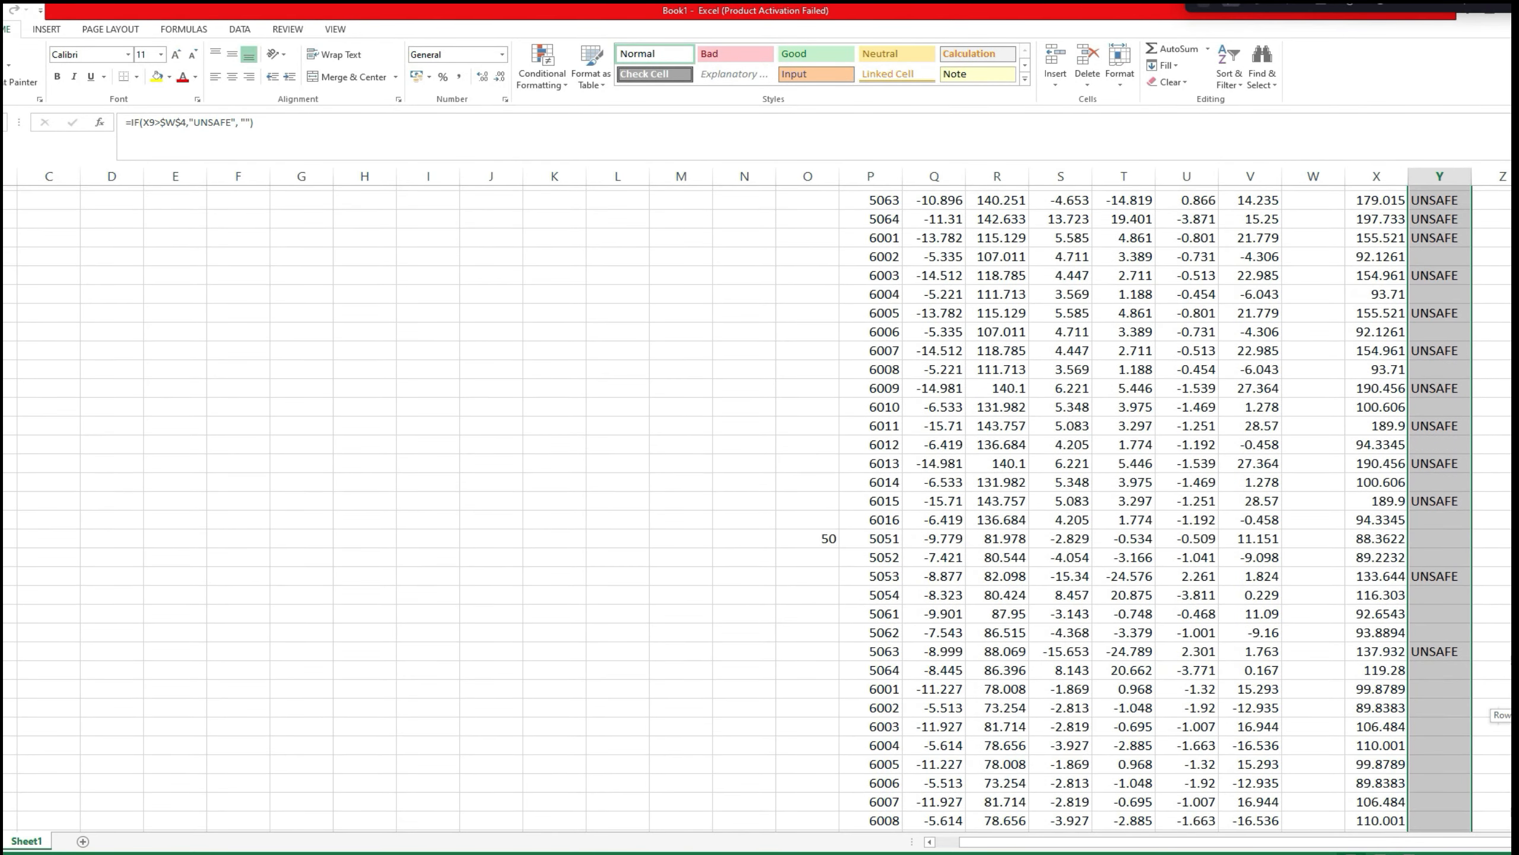
pyautogui.scroll(20, 760, 509)
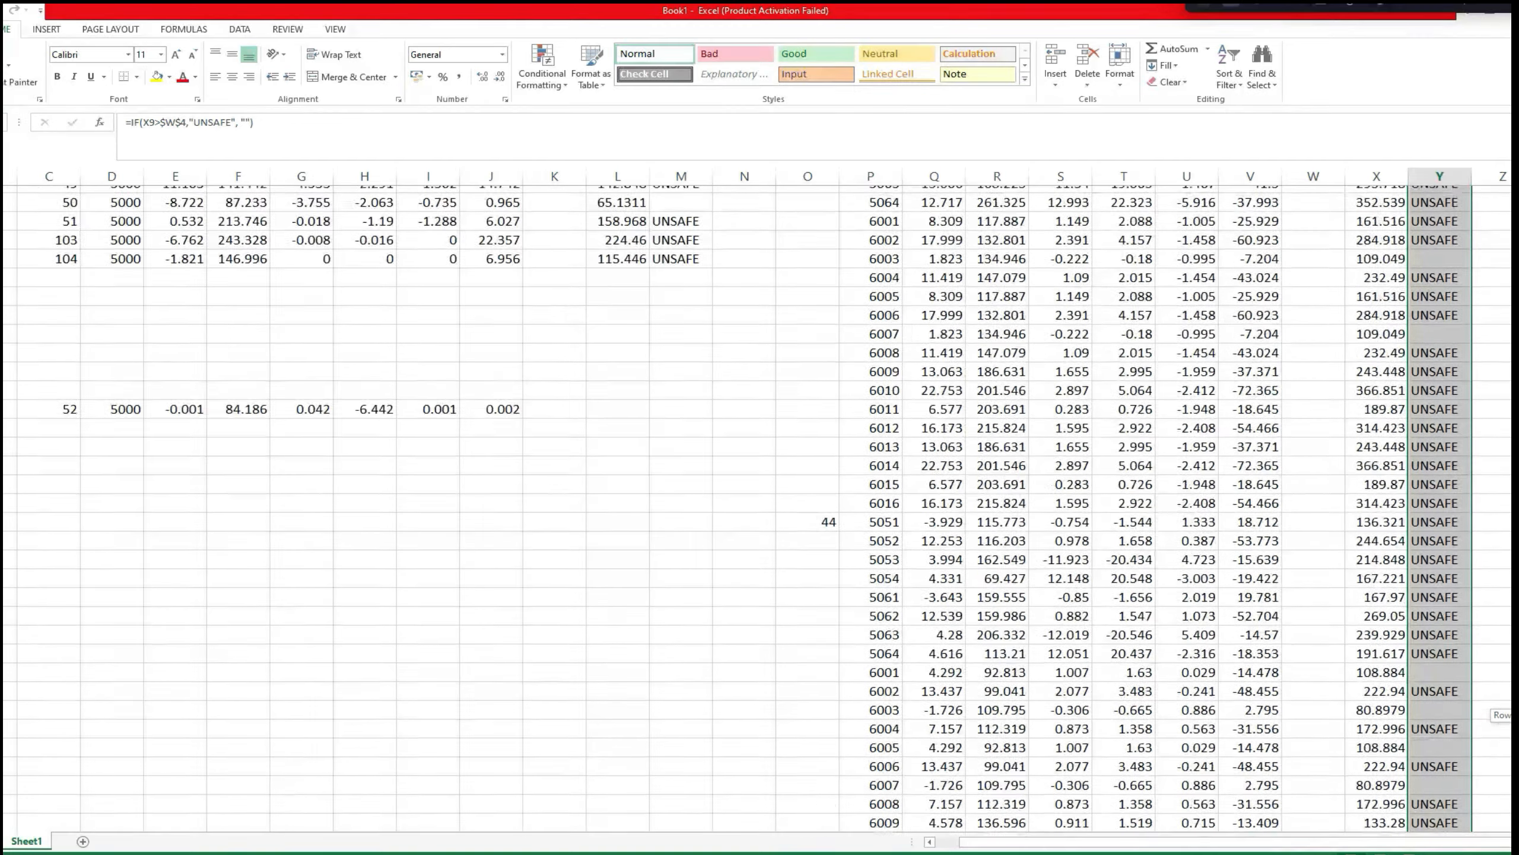
# Set the footing size to 1.35 for L in G4 and 1.35 for B in H4.
pyautogui.click(322, 312)
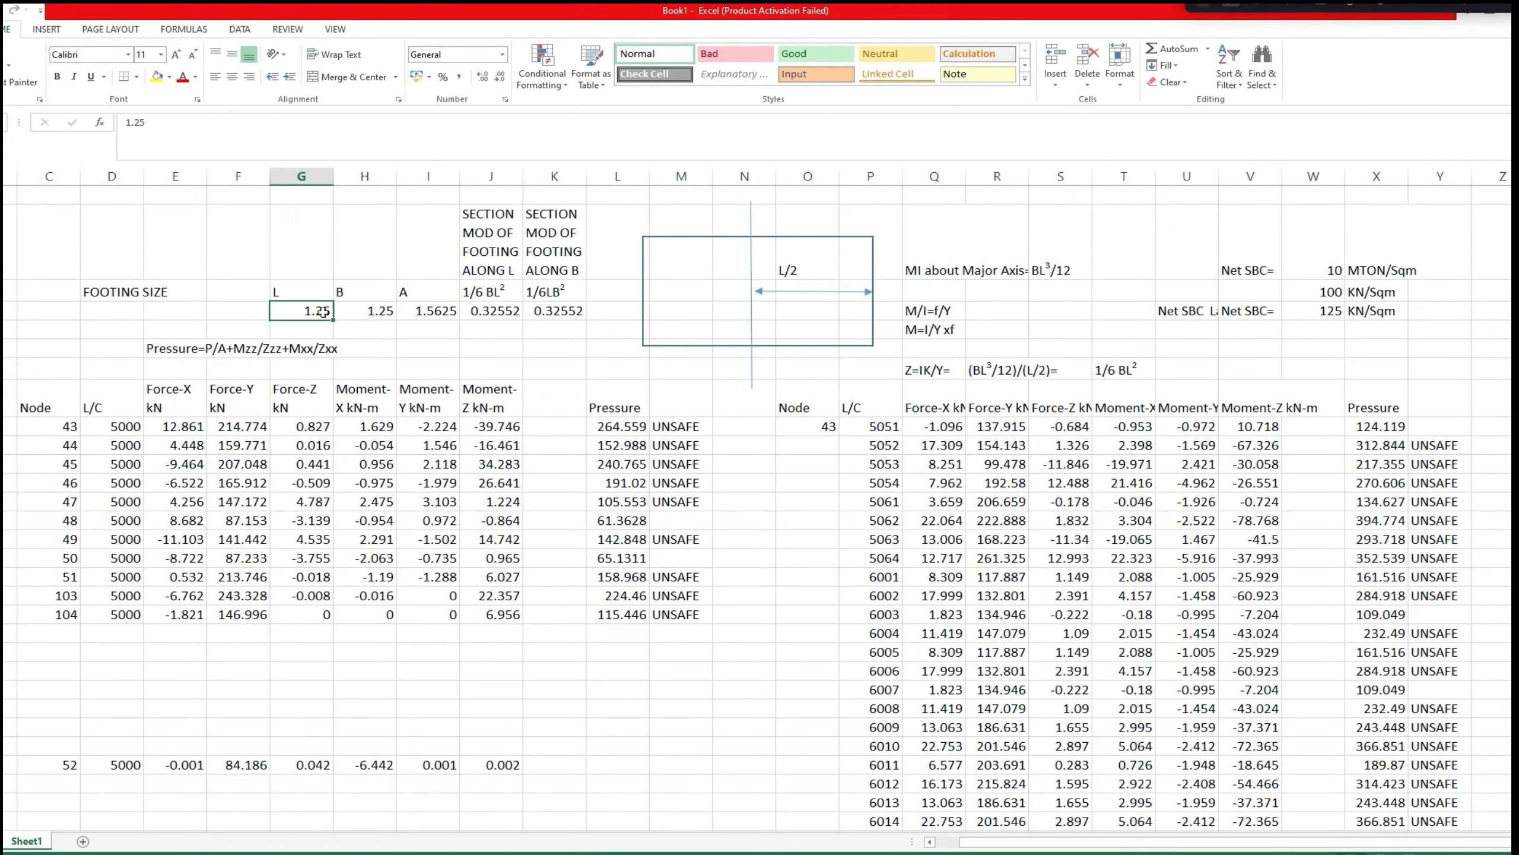
pyautogui.write('1')
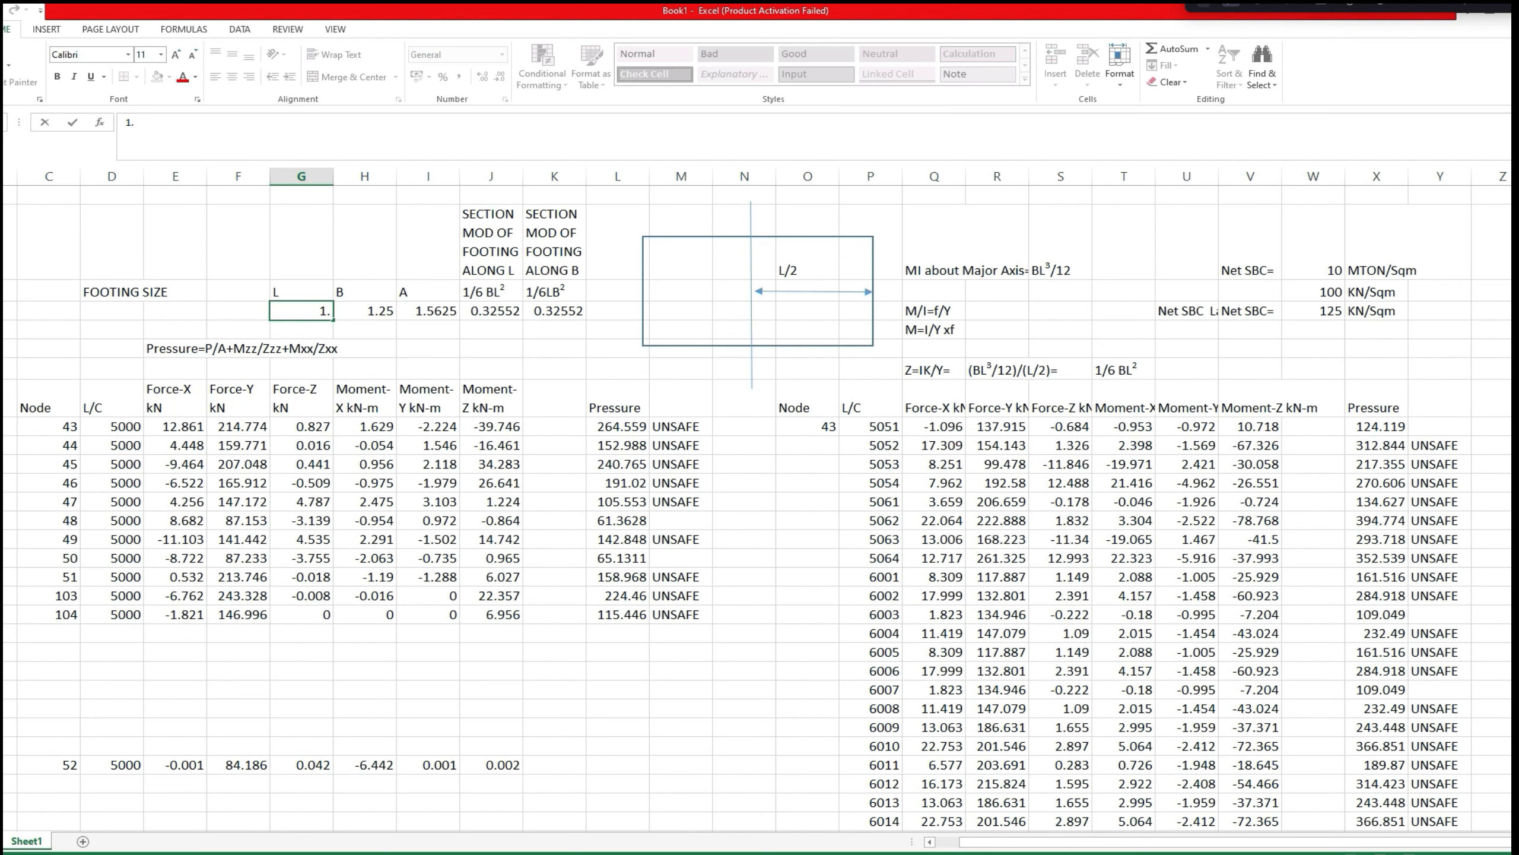
pyautogui.click(383, 312)
pyautogui.write('1')
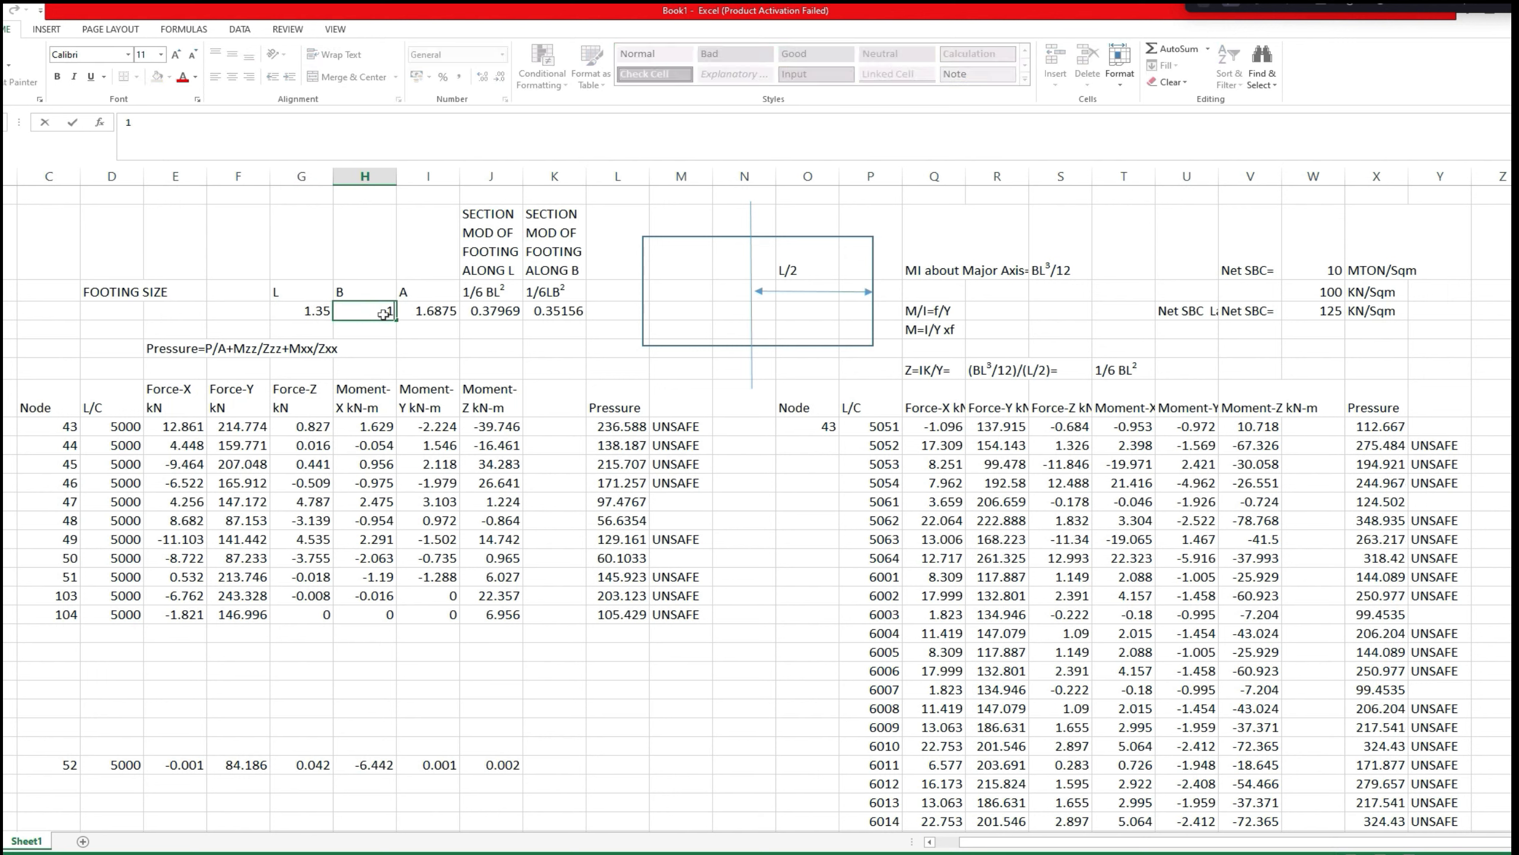
pyautogui.write('.35')
pyautogui.click(469, 366)
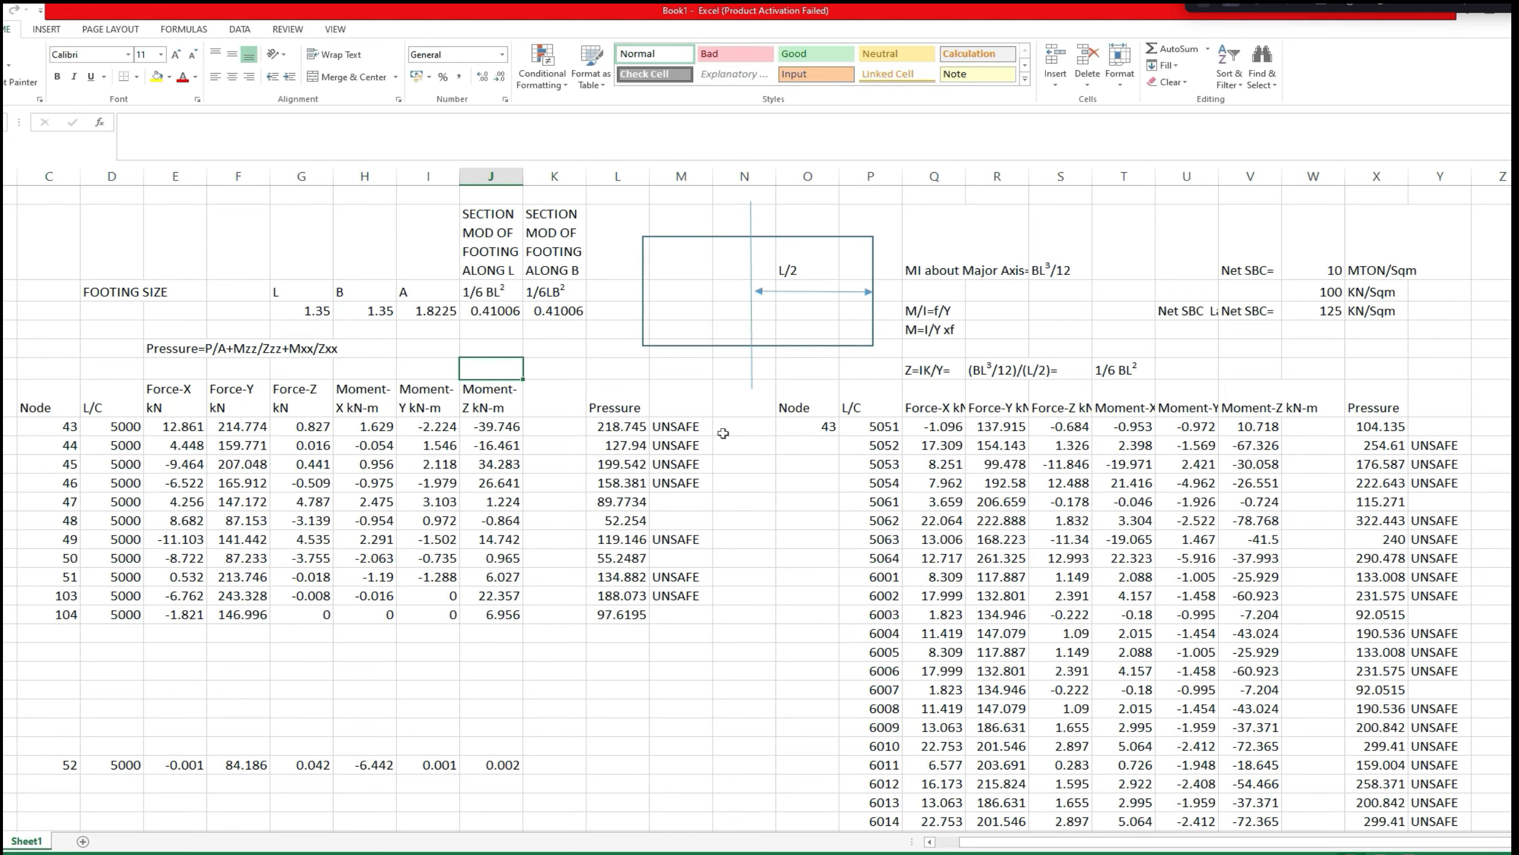
# Check whether any load combination for nodes 48 and 50 is flagged UNSAFE with the 1.35 by 1.35 footing.
pyautogui.scroll(-20, 757, 509)
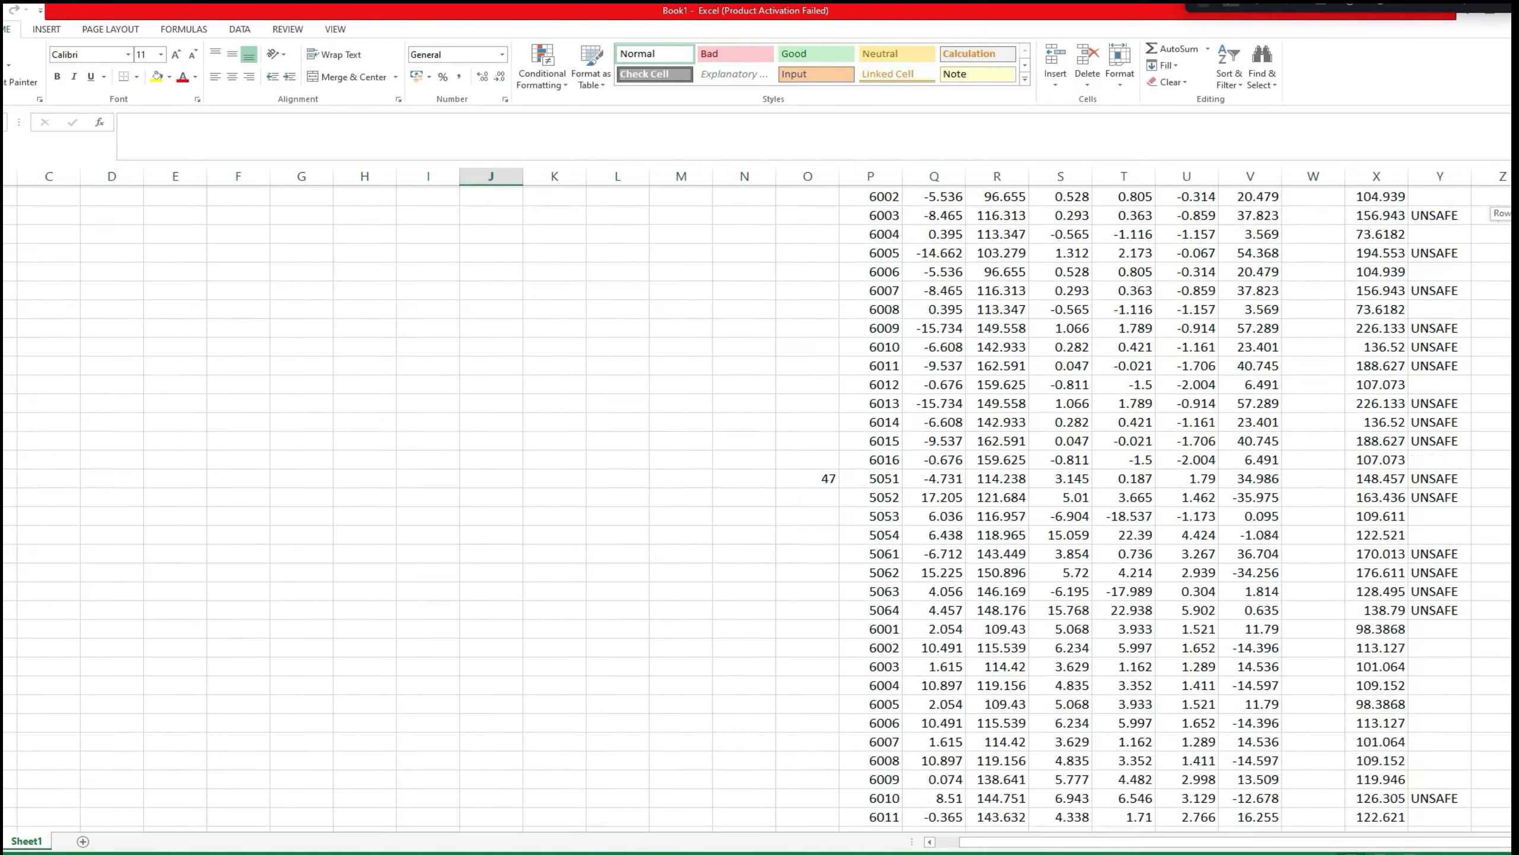
pyautogui.scroll(-3, 757, 509)
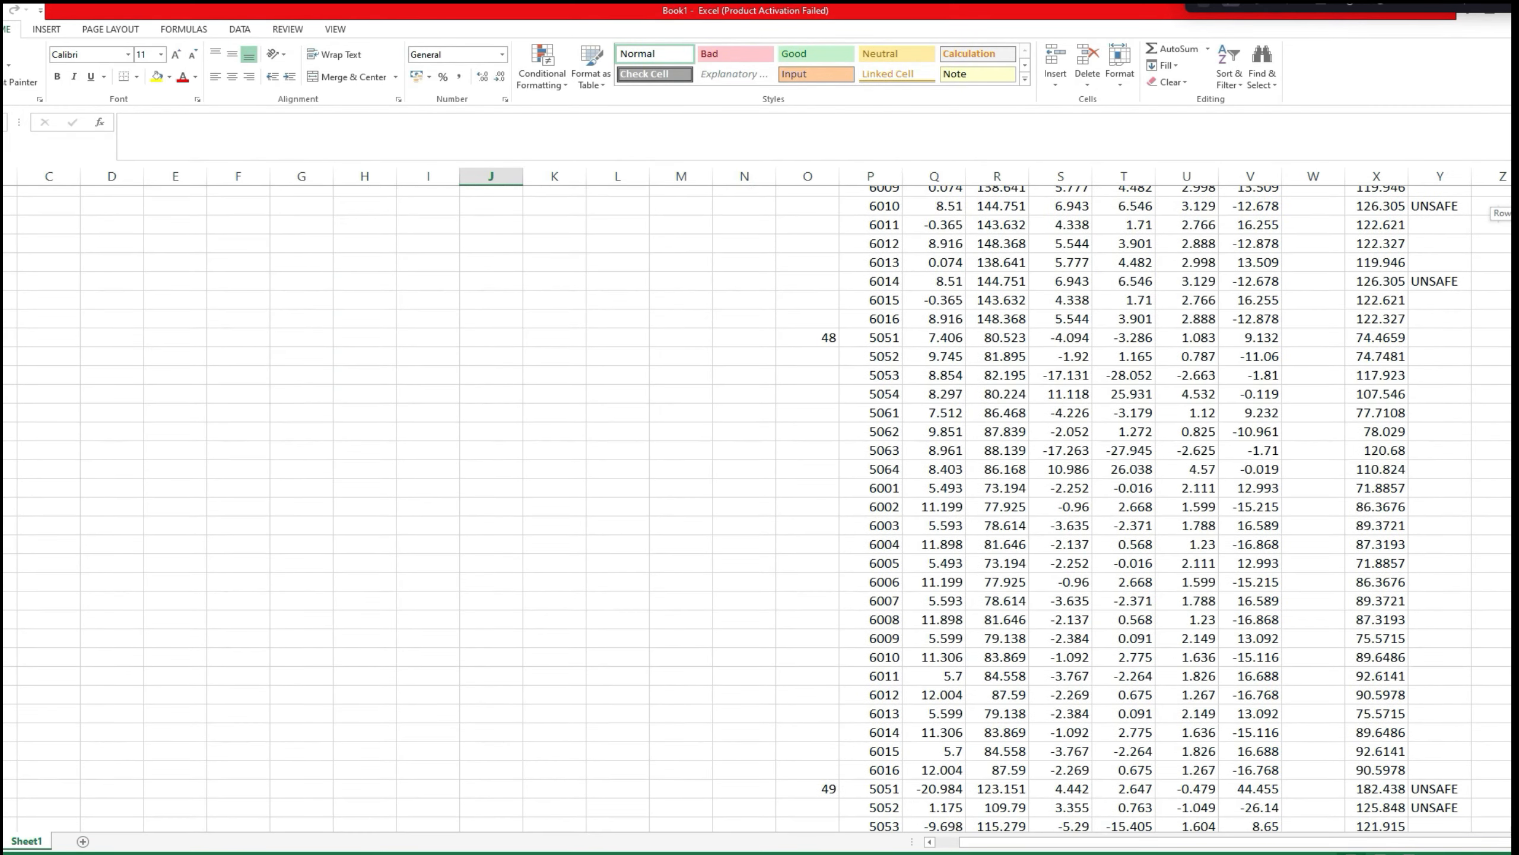
pyautogui.scroll(-1, 757, 509)
pyautogui.scroll(-1, 757, 509)
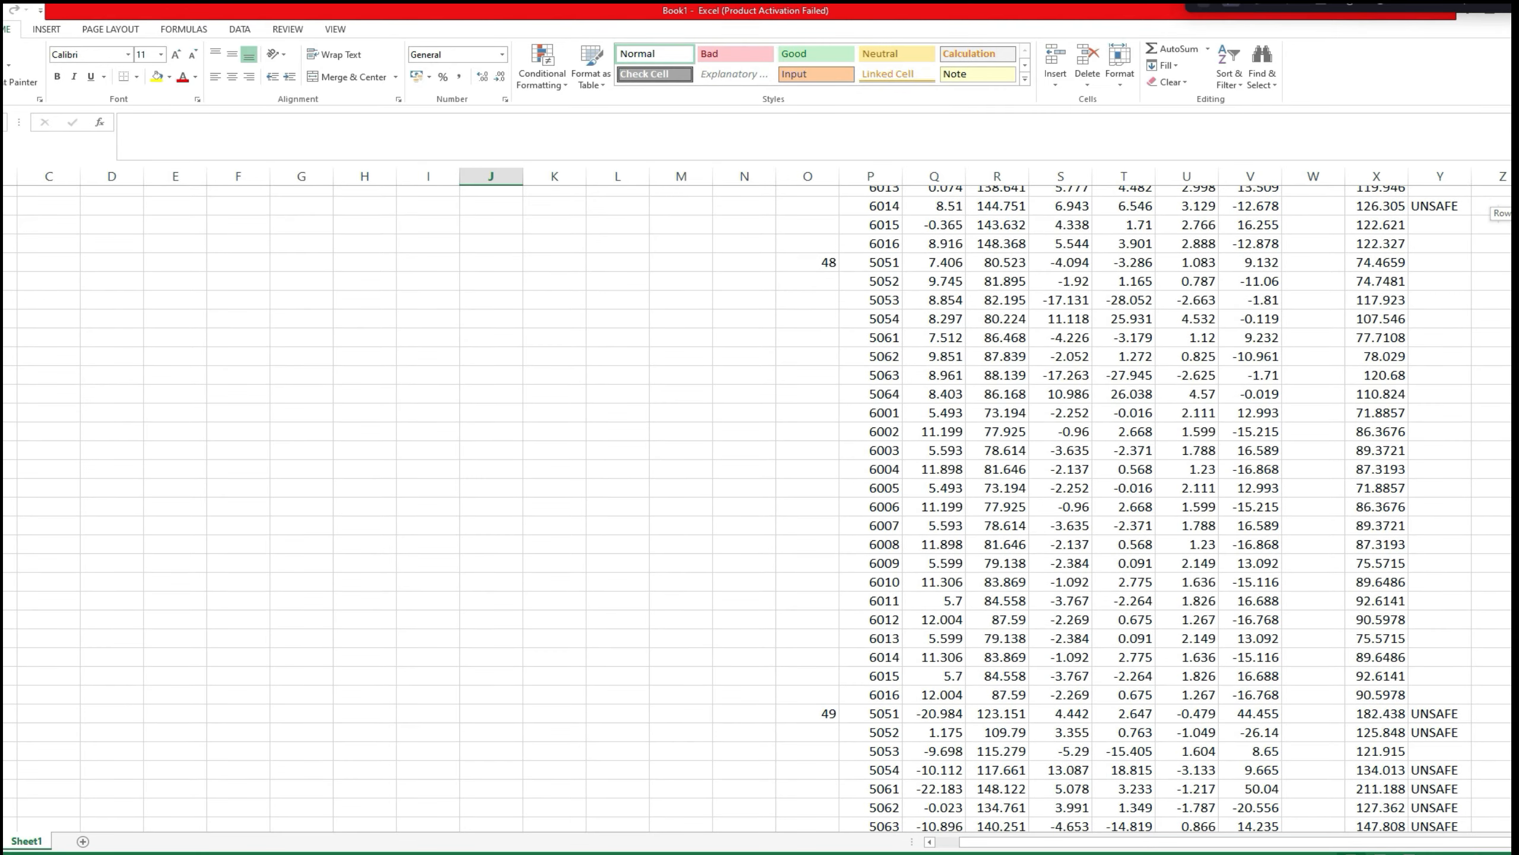
pyautogui.scroll(-15, 758, 508)
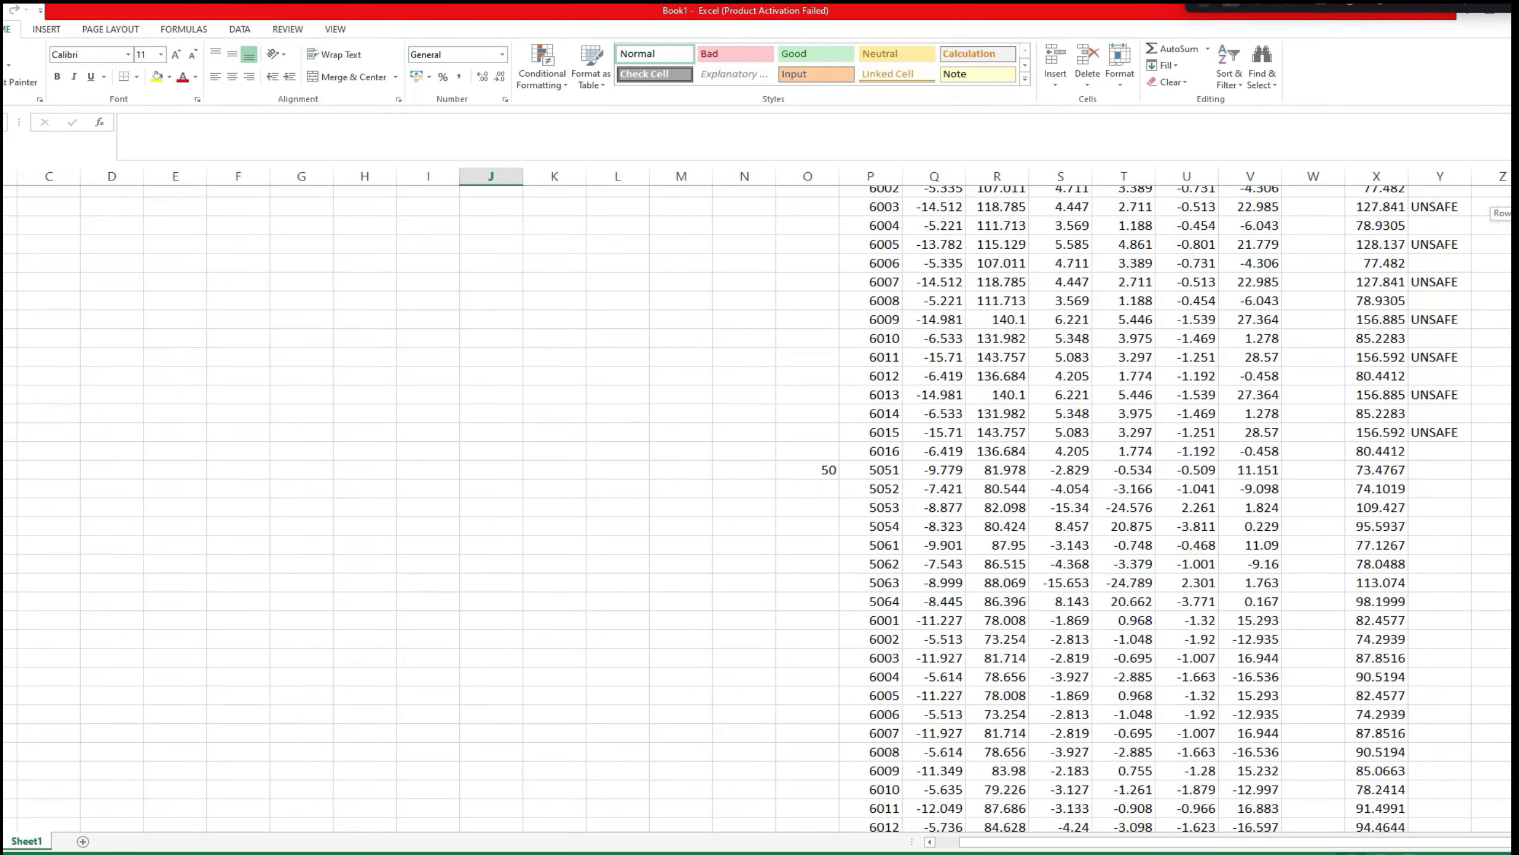
pyautogui.scroll(1, 757, 509)
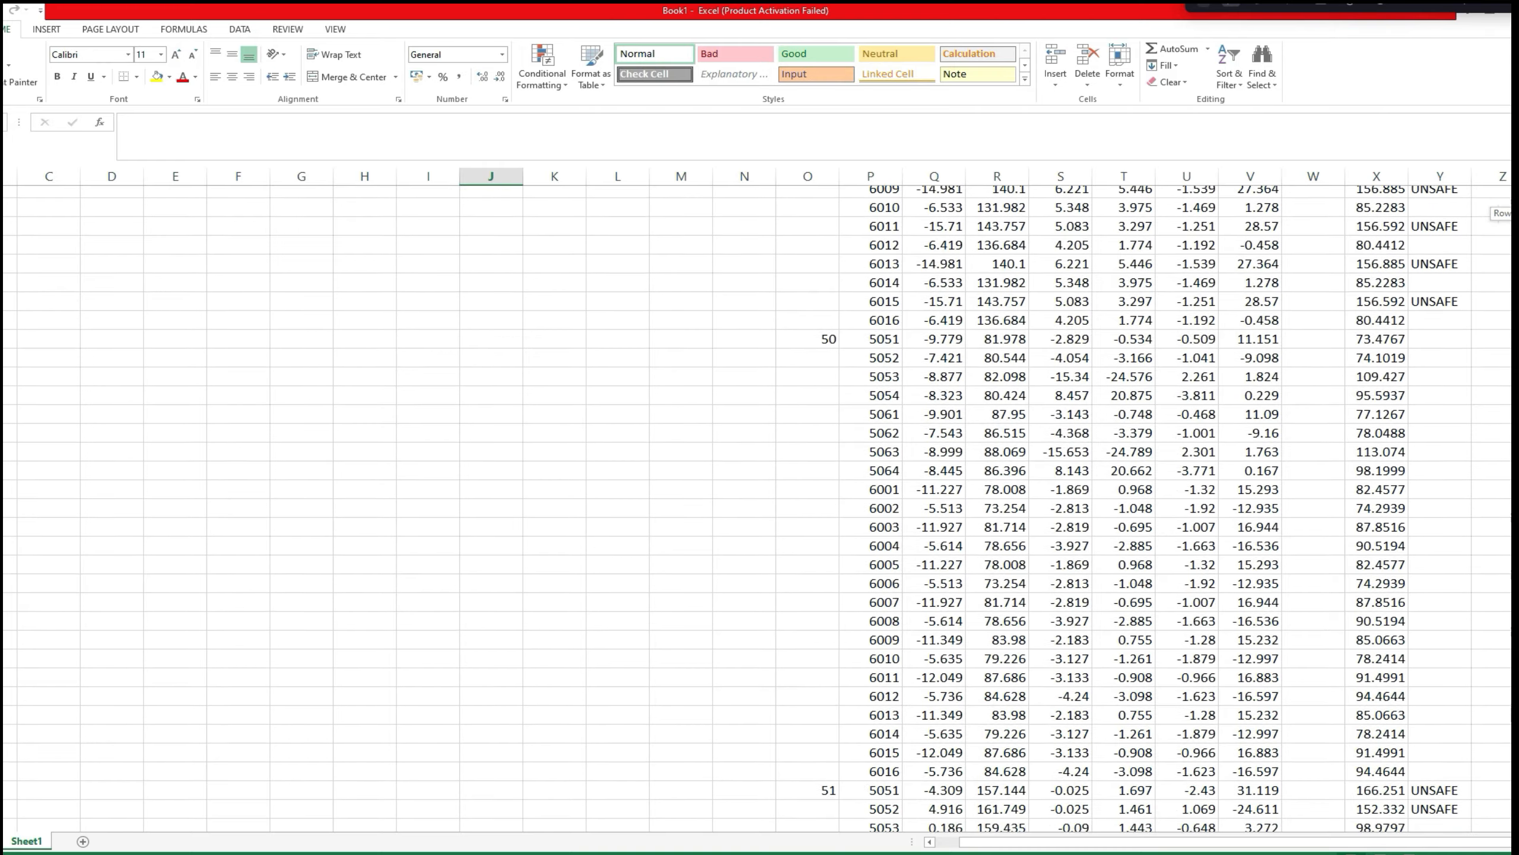
# Fill the rows for nodes 50 and 48 in the service load table green, from the Node column through column M.
pyautogui.scroll(20, 758, 509)
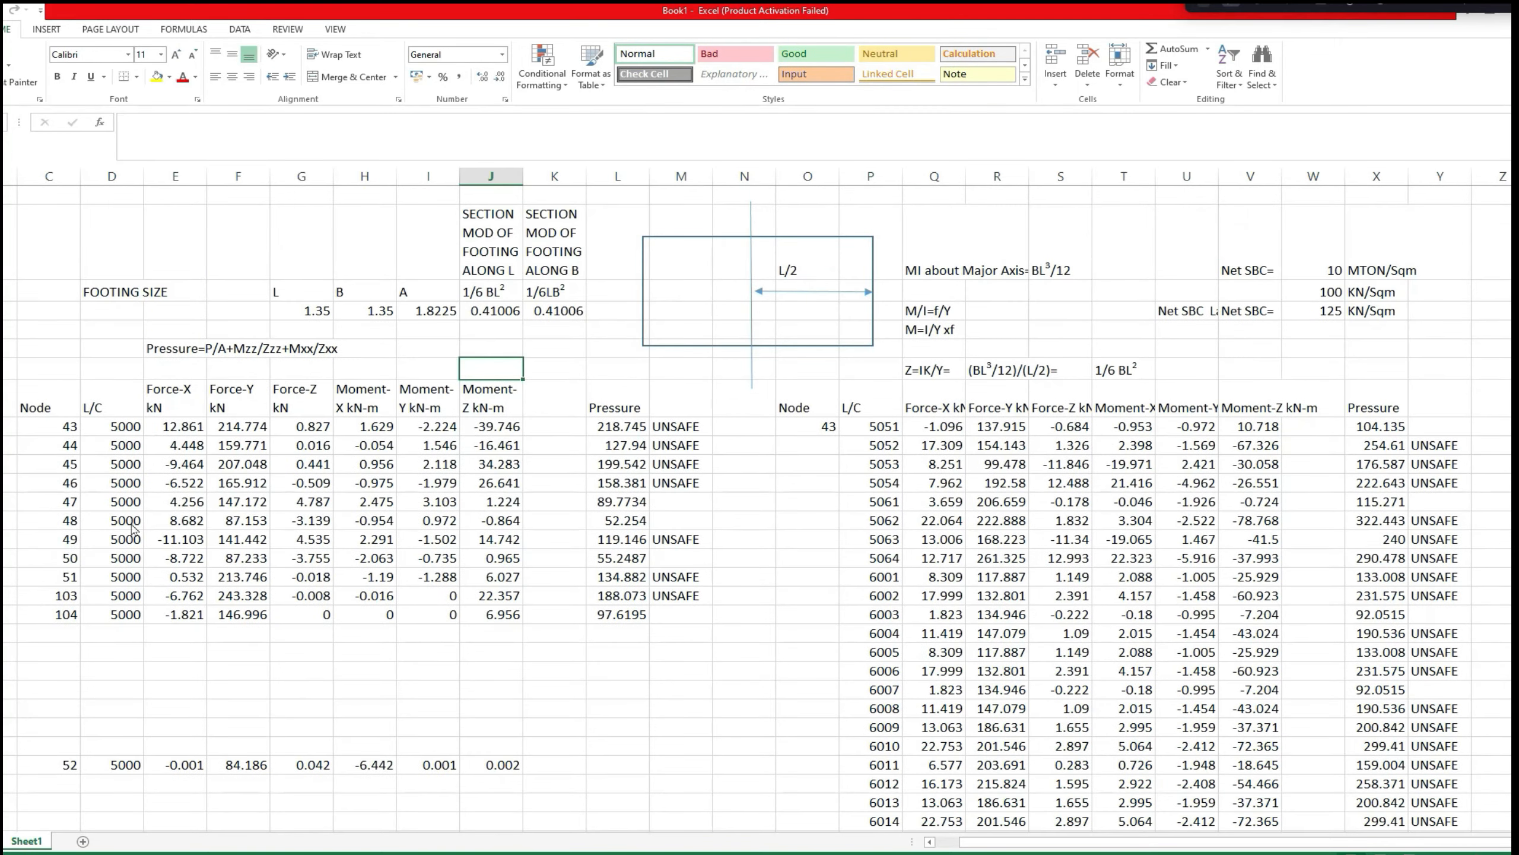
pyautogui.moveTo(66, 559); pyautogui.dragTo(693, 557)
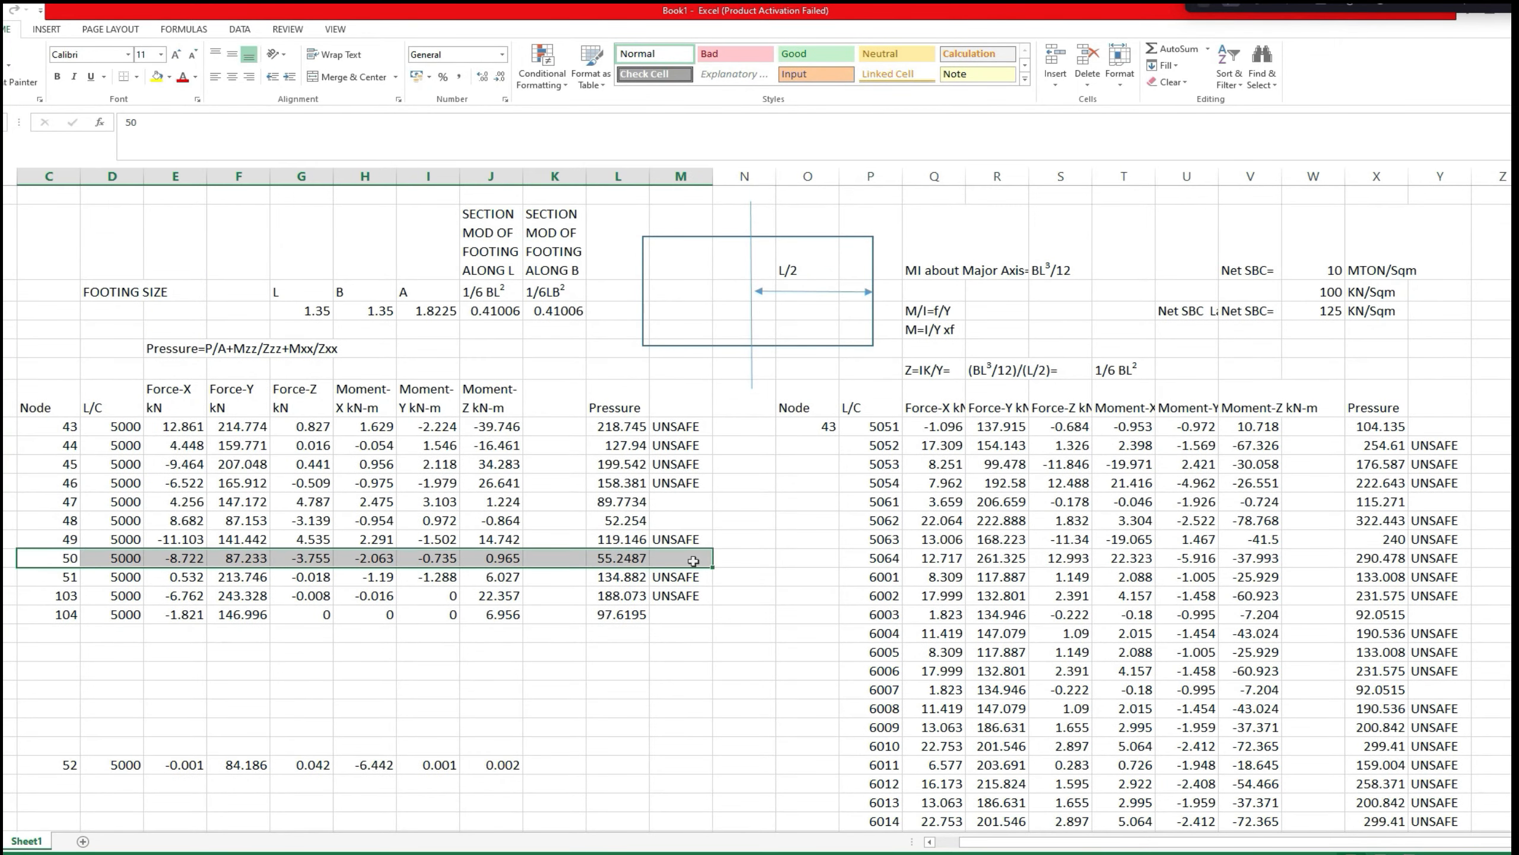
pyautogui.click(171, 78)
pyautogui.click(225, 198)
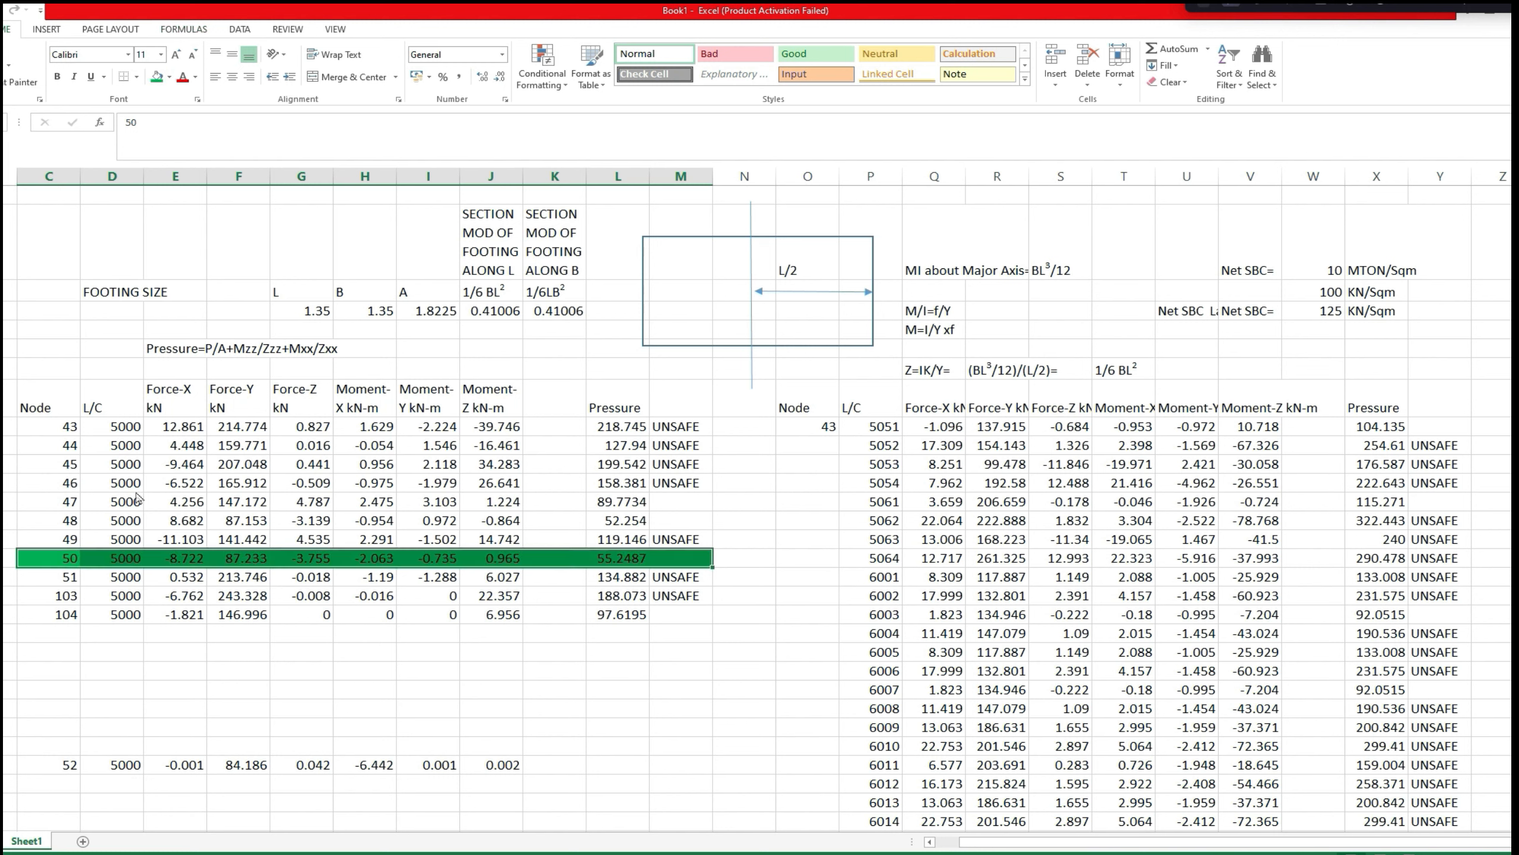
pyautogui.moveTo(55, 525); pyautogui.dragTo(684, 520)
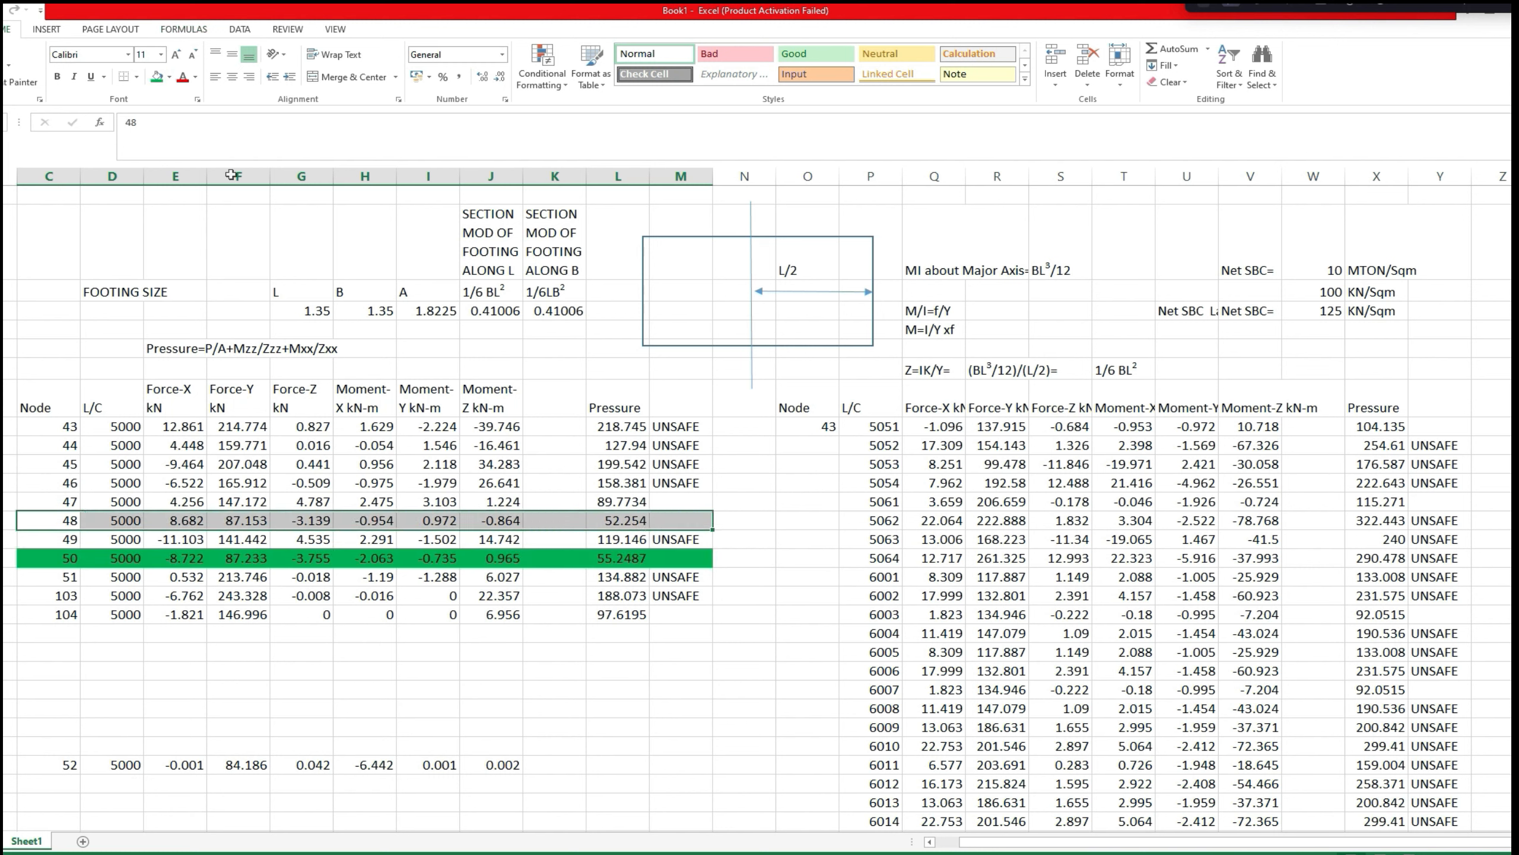
pyautogui.click(159, 77)
# Fill node 48's load-combination block green from column O through the check column and apply all borders to it.
pyautogui.scroll(-3, 633, 458)
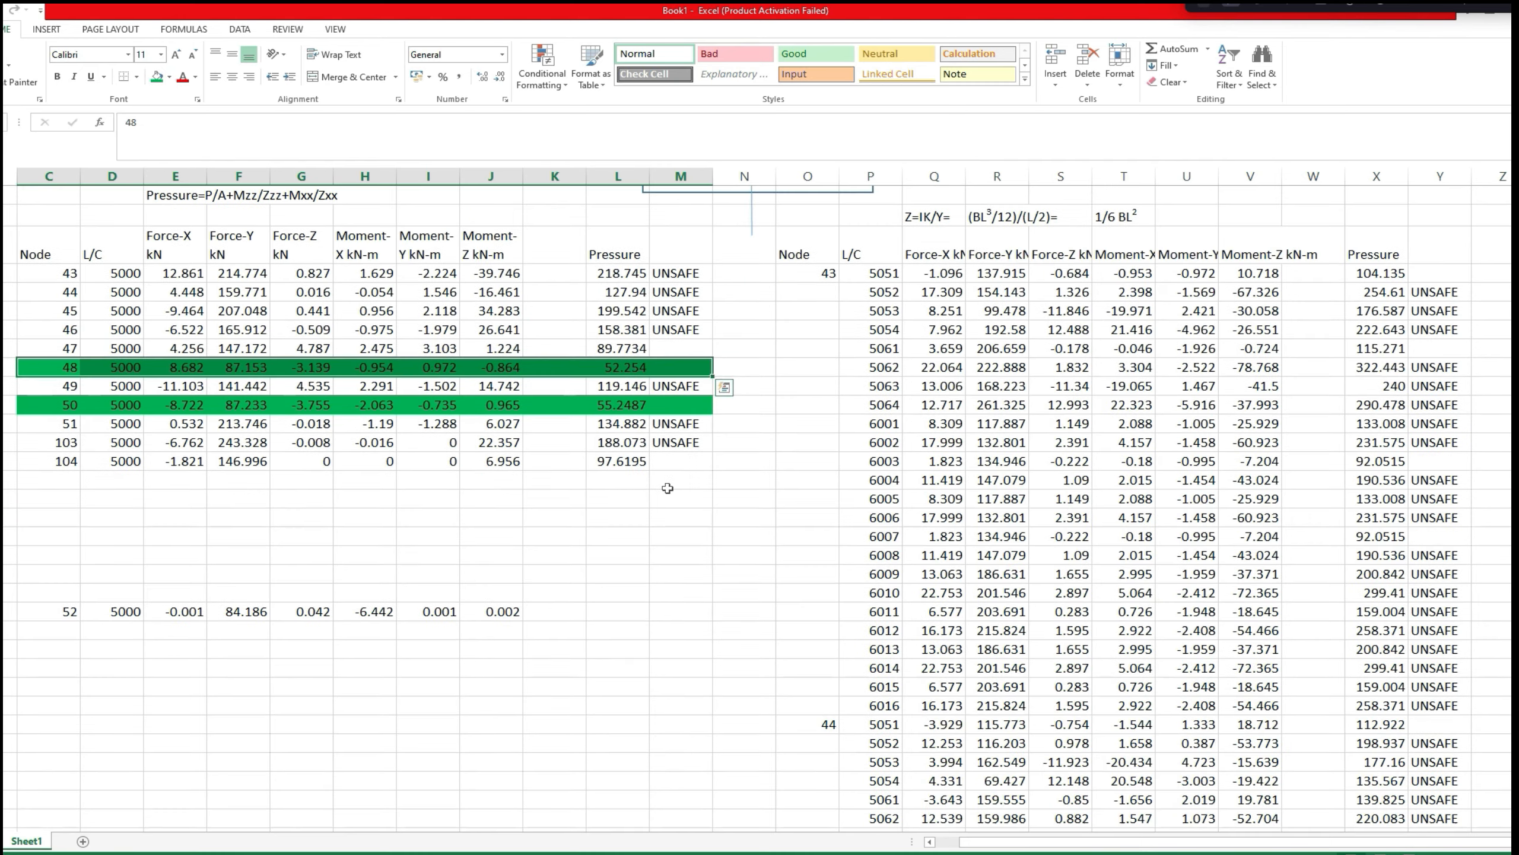
pyautogui.moveTo(1516, 225); pyautogui.dragTo(1516, 237)
pyautogui.moveTo(828, 252); pyautogui.dragTo(1475, 683)
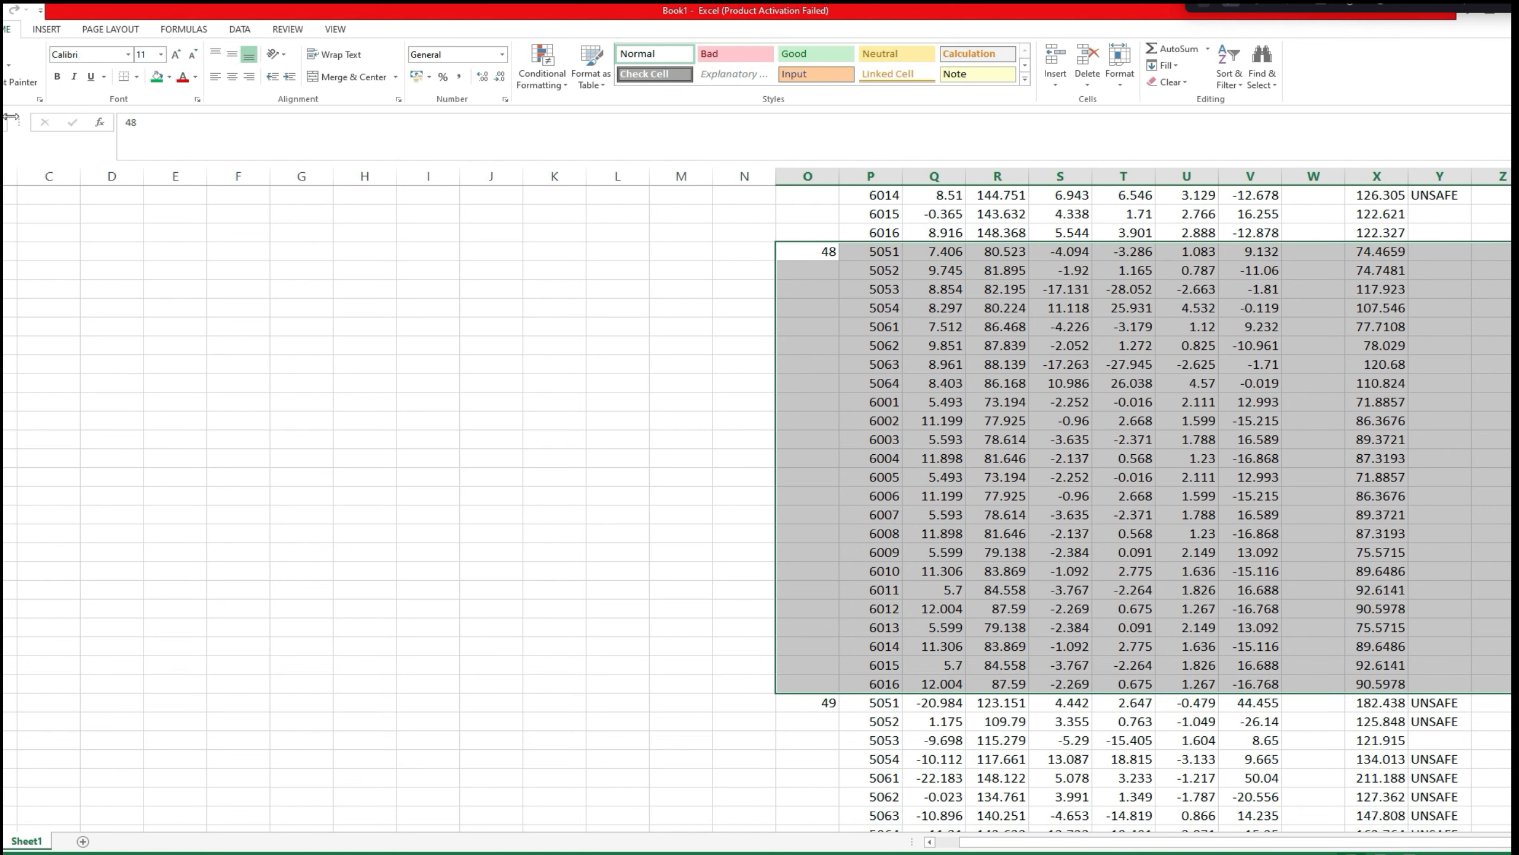
pyautogui.click(157, 76)
pyautogui.scroll(-2, 643, 357)
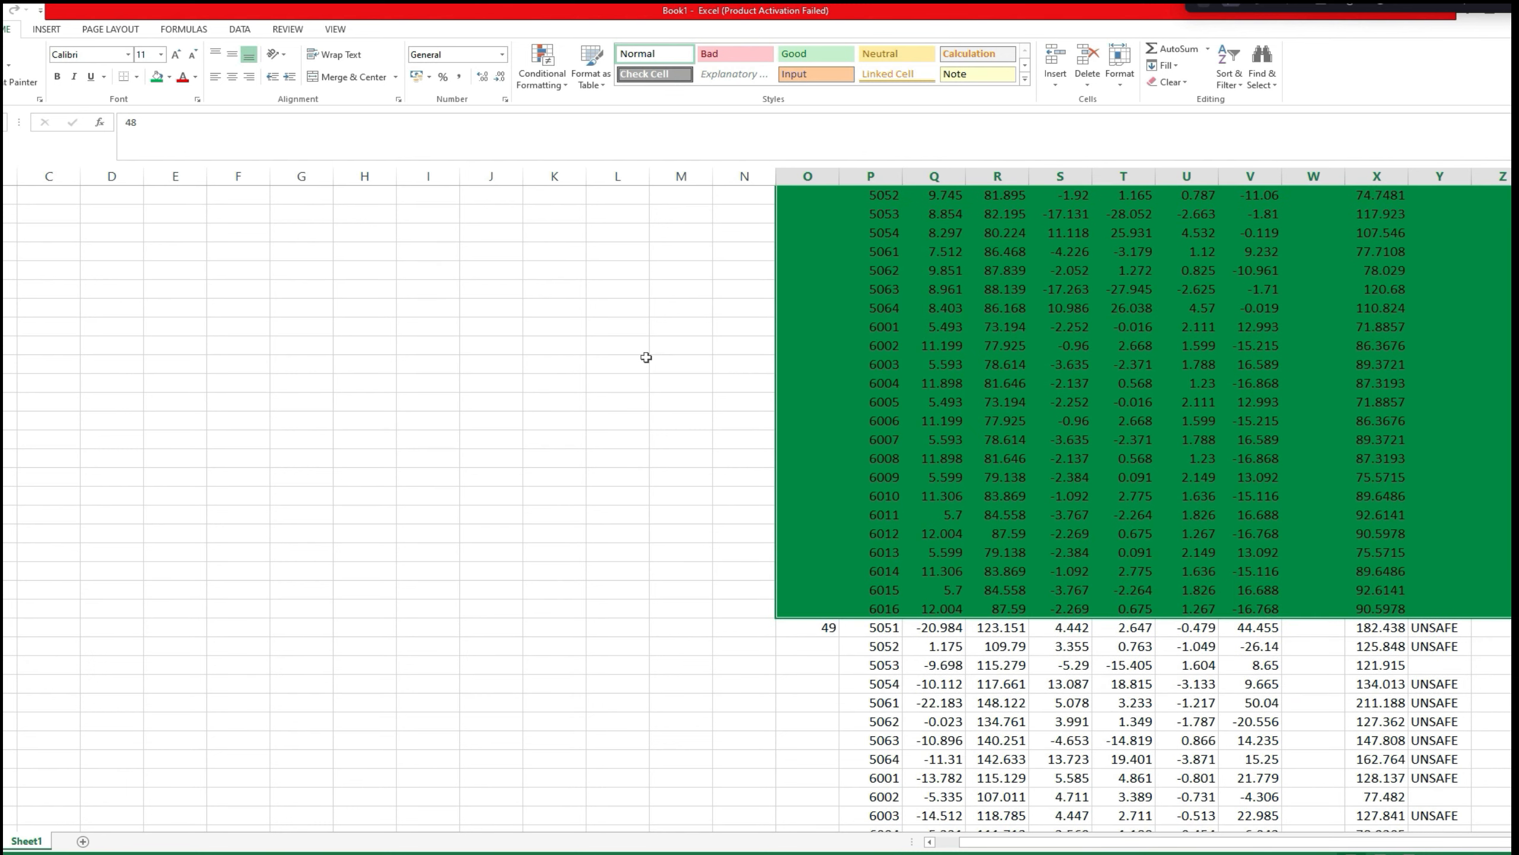
pyautogui.scroll(1, 646, 357)
pyautogui.click(136, 76)
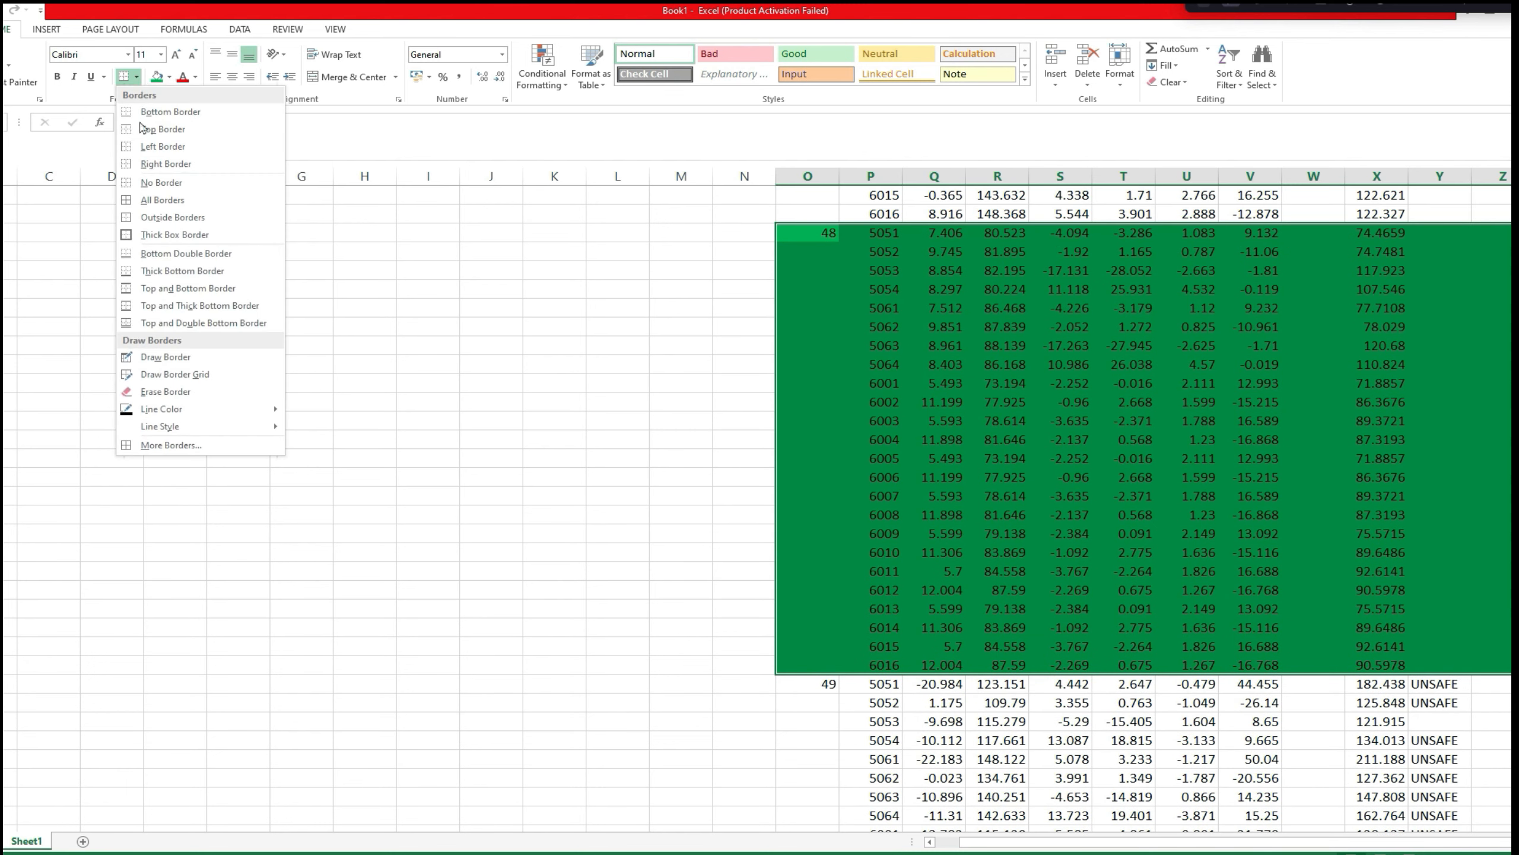
pyautogui.click(127, 206)
pyautogui.scroll(-3, 976, 383)
pyautogui.scroll(4, 976, 382)
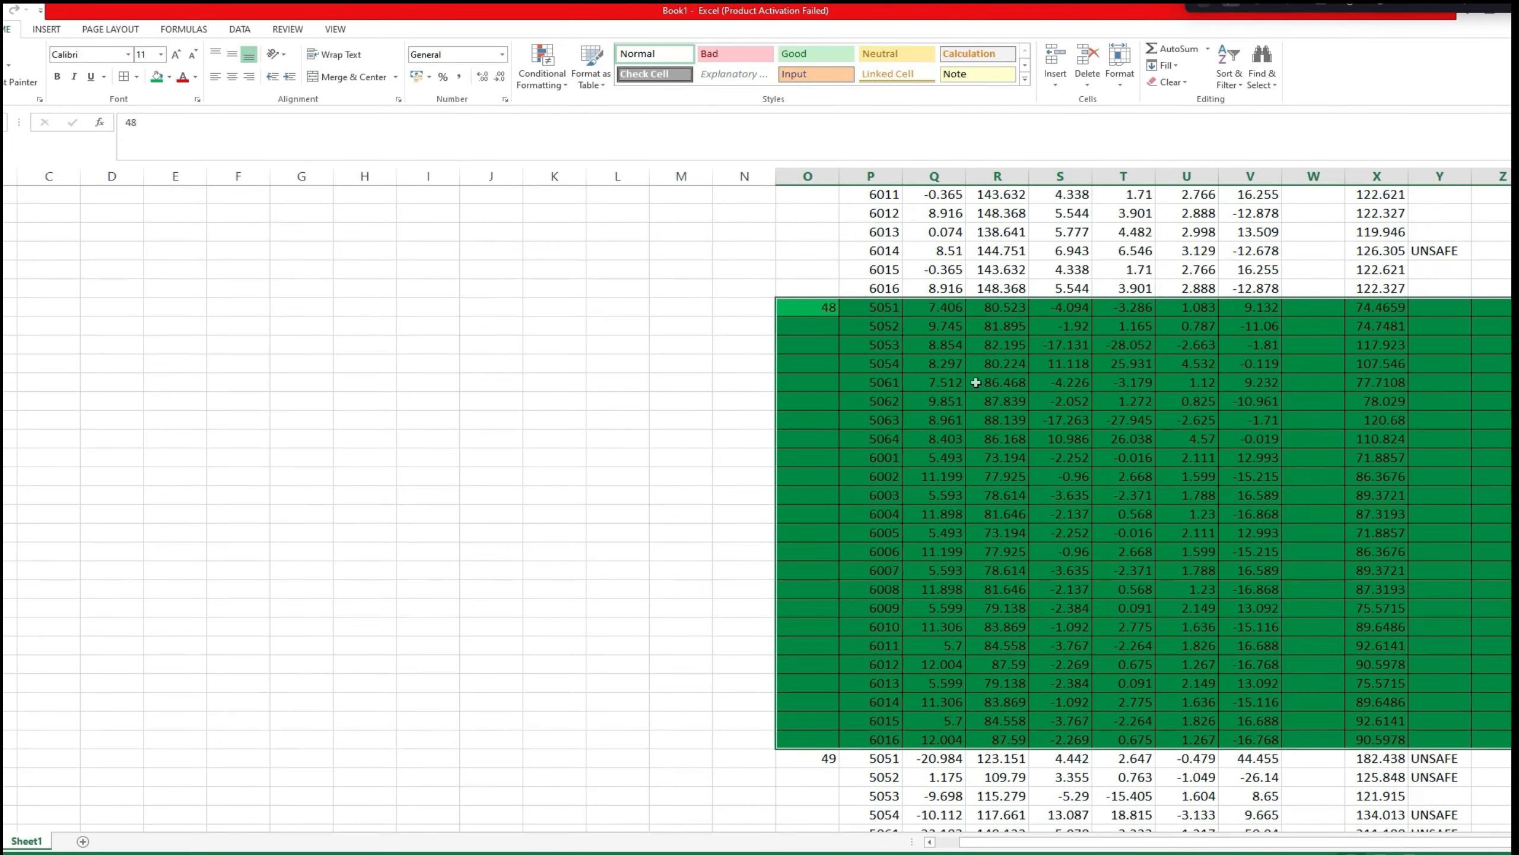
# Fill node 50's load-combination block green from column O to column Y, with all borders applied.
pyautogui.scroll(-15, 976, 382)
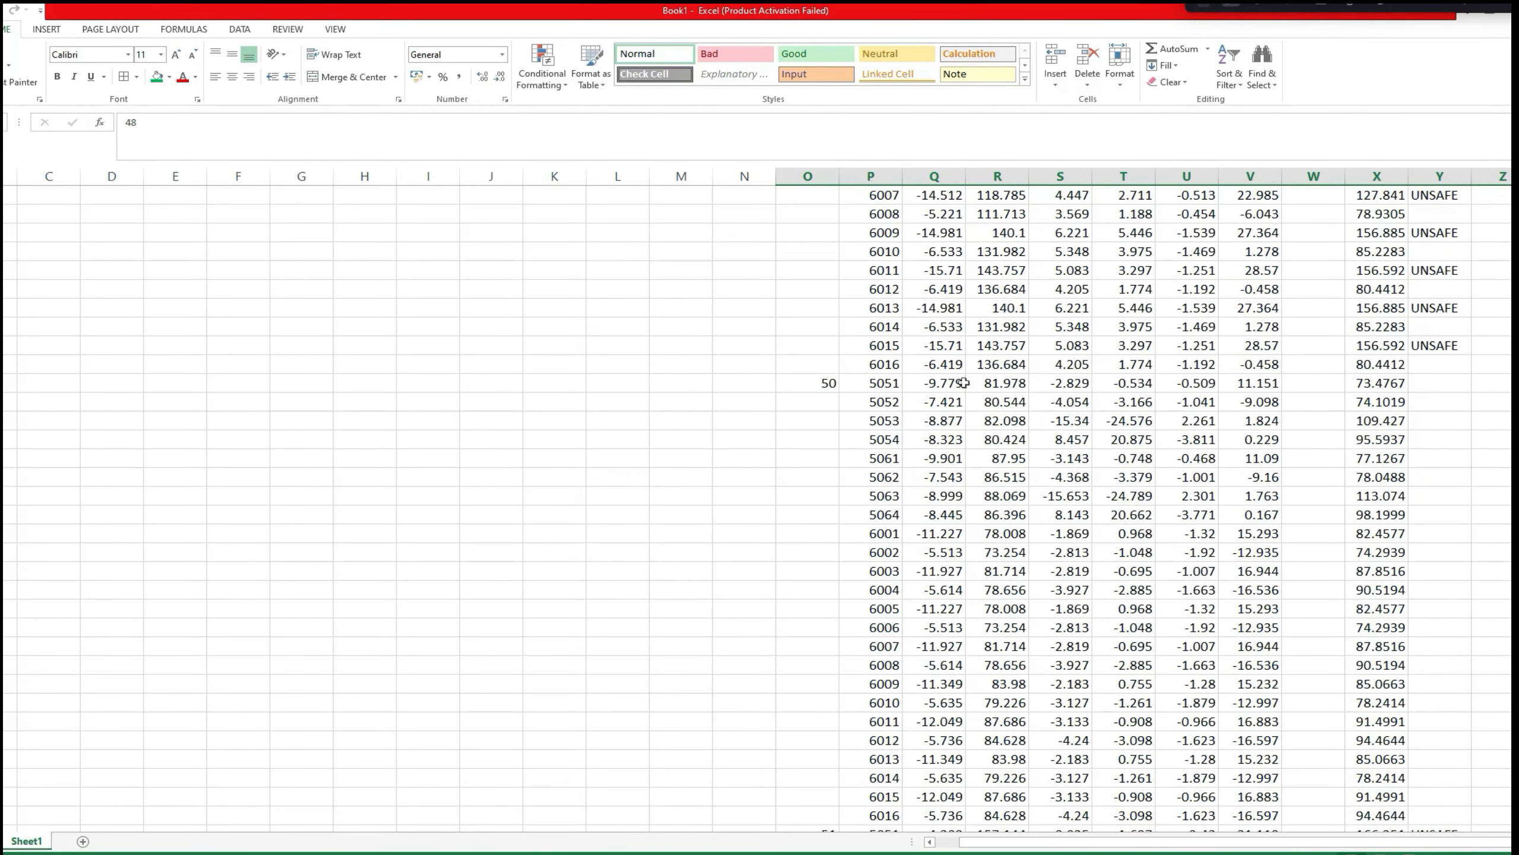
pyautogui.scroll(-1, 964, 382)
pyautogui.moveTo(827, 327)
pyautogui.mouseDown()
pyautogui.moveTo(1332, 636)
pyautogui.moveTo(1404, 721)
pyautogui.moveTo(1459, 738)
pyautogui.moveTo(1465, 758)
pyautogui.mouseUp()
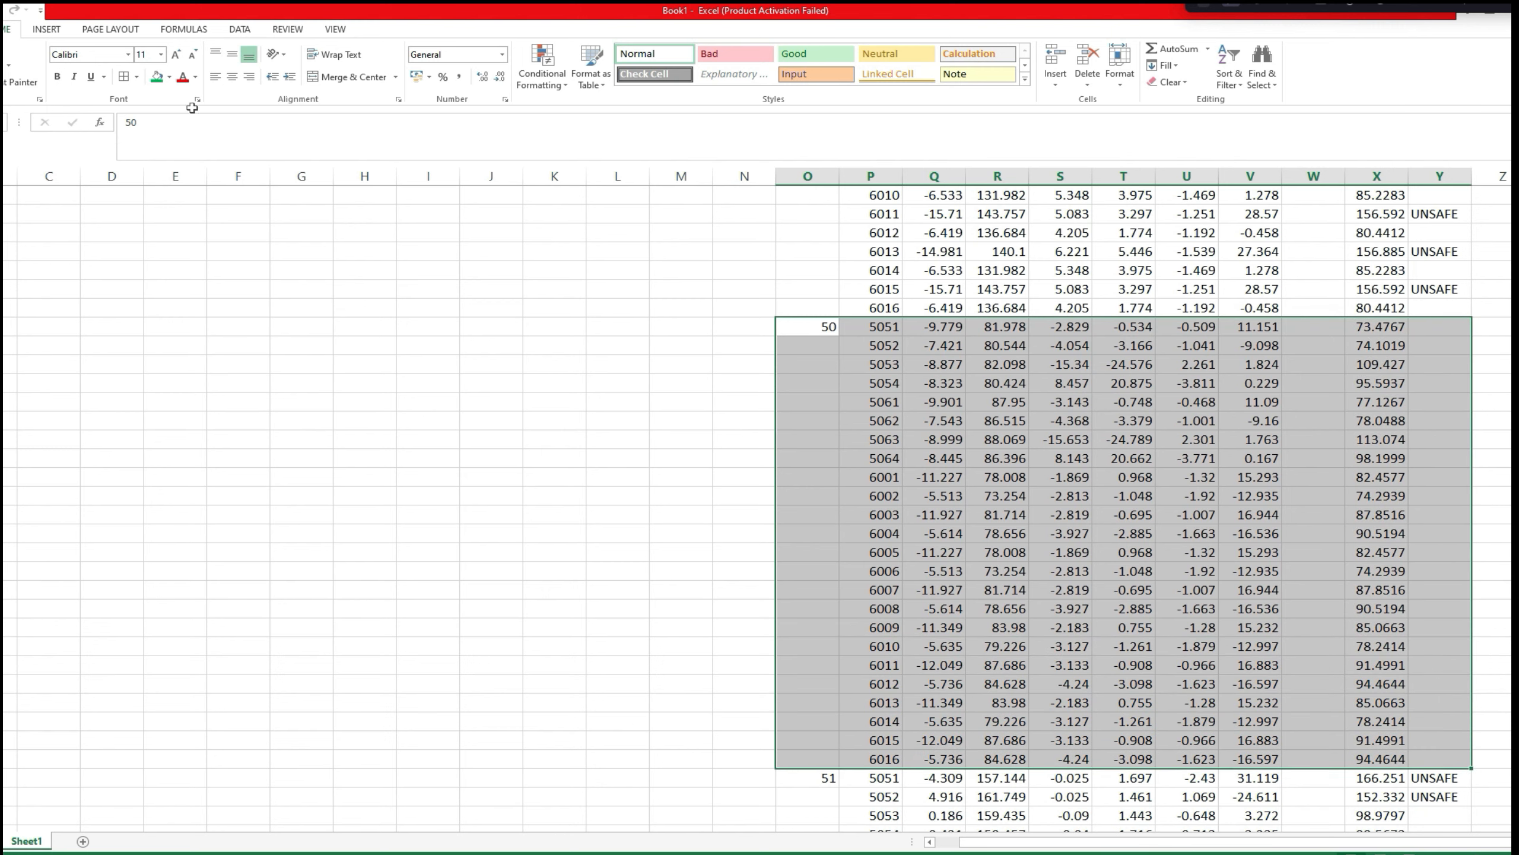
pyautogui.click(156, 76)
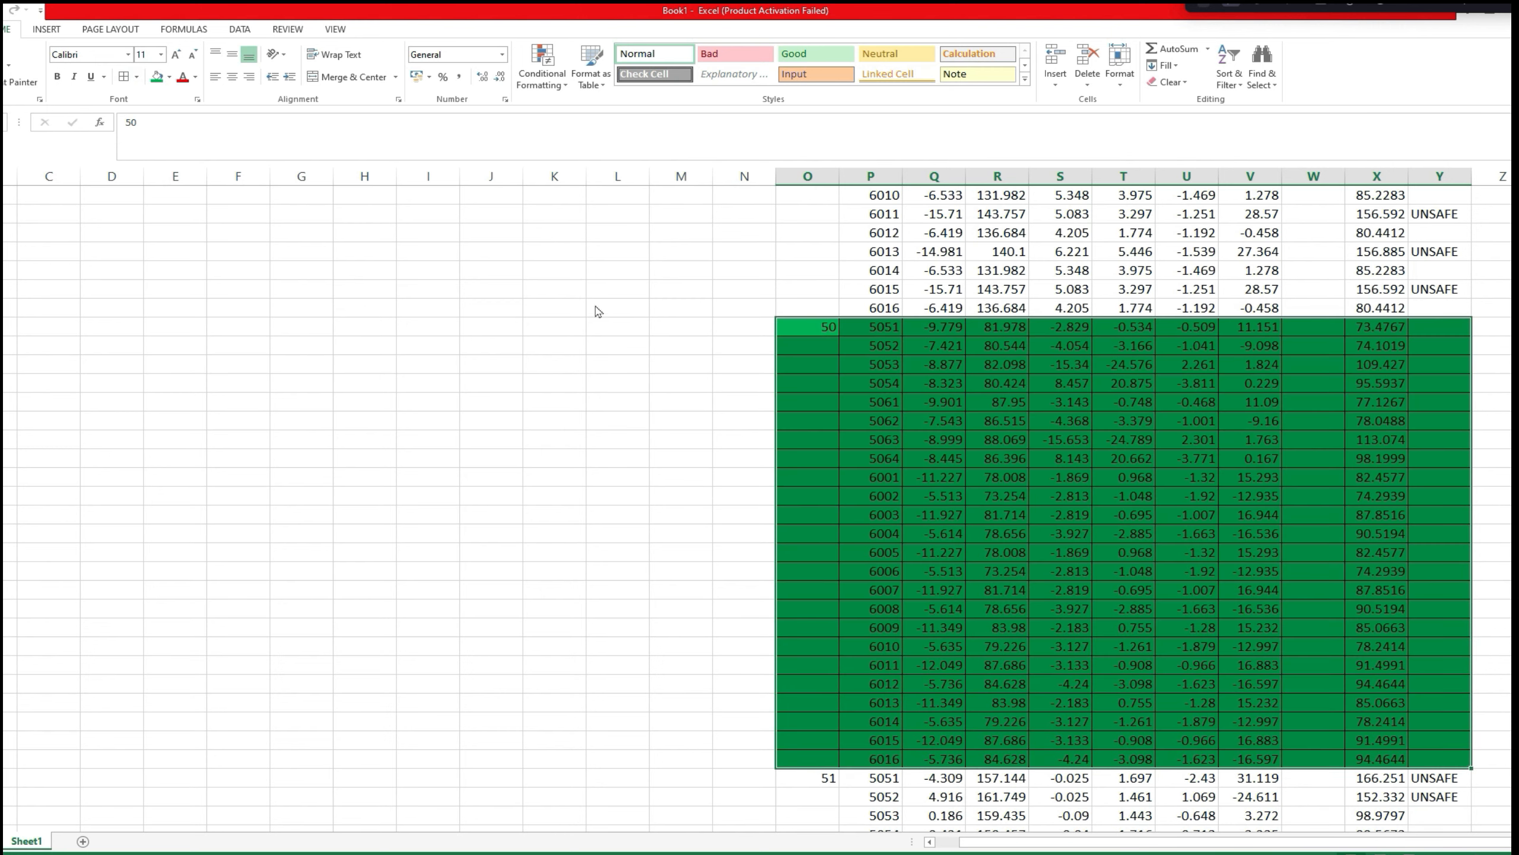
# Insert seven blank rows above row 1 at the start of the sheet.
pyautogui.scroll(3, 740, 333)
pyautogui.moveTo(1505, 537); pyautogui.dragTo(1507, 239)
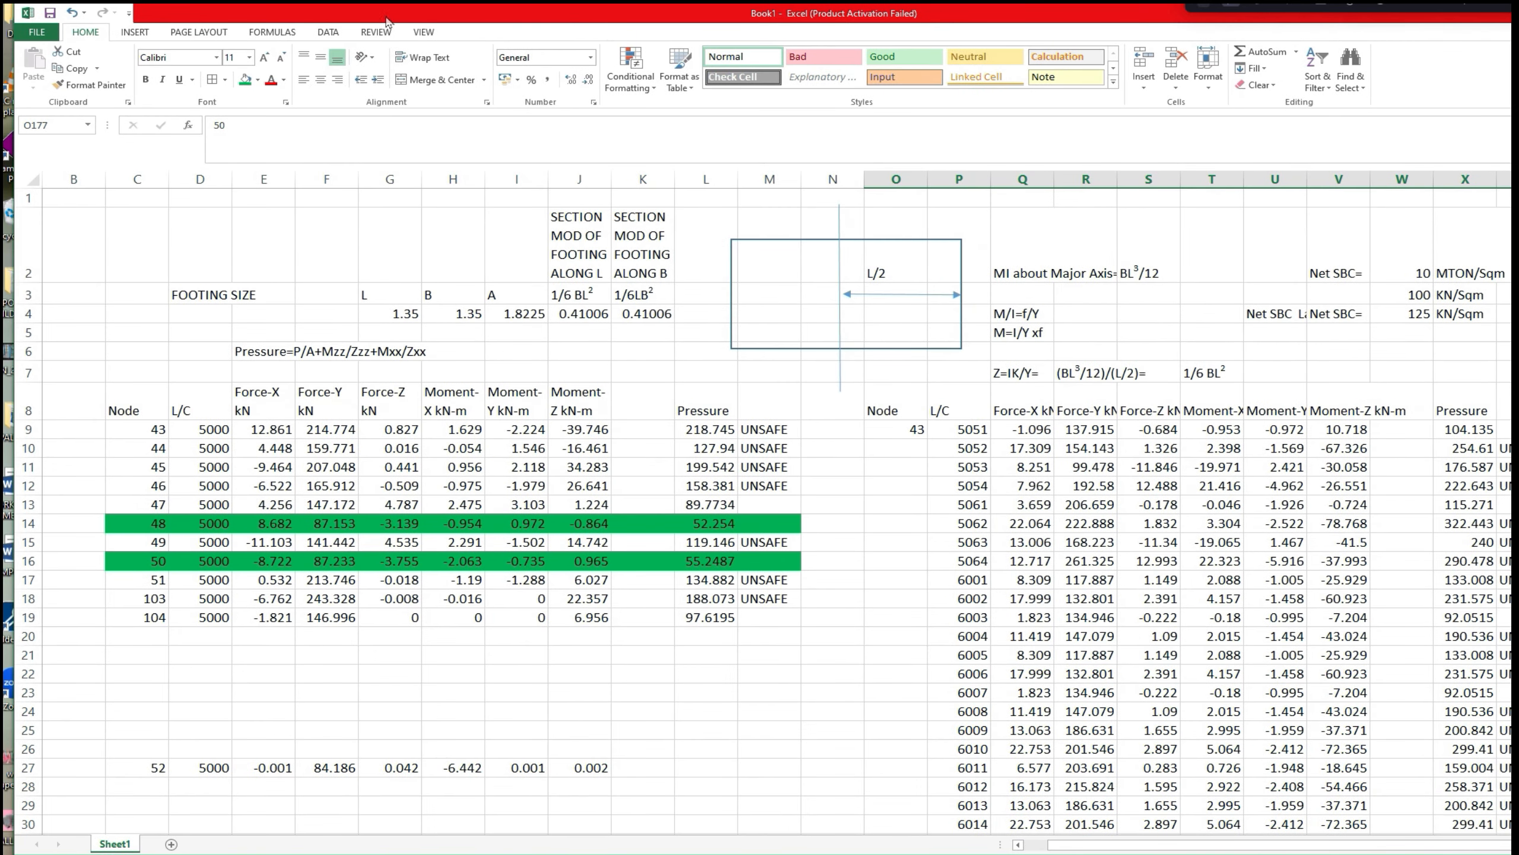
pyautogui.rightClick(28, 199)
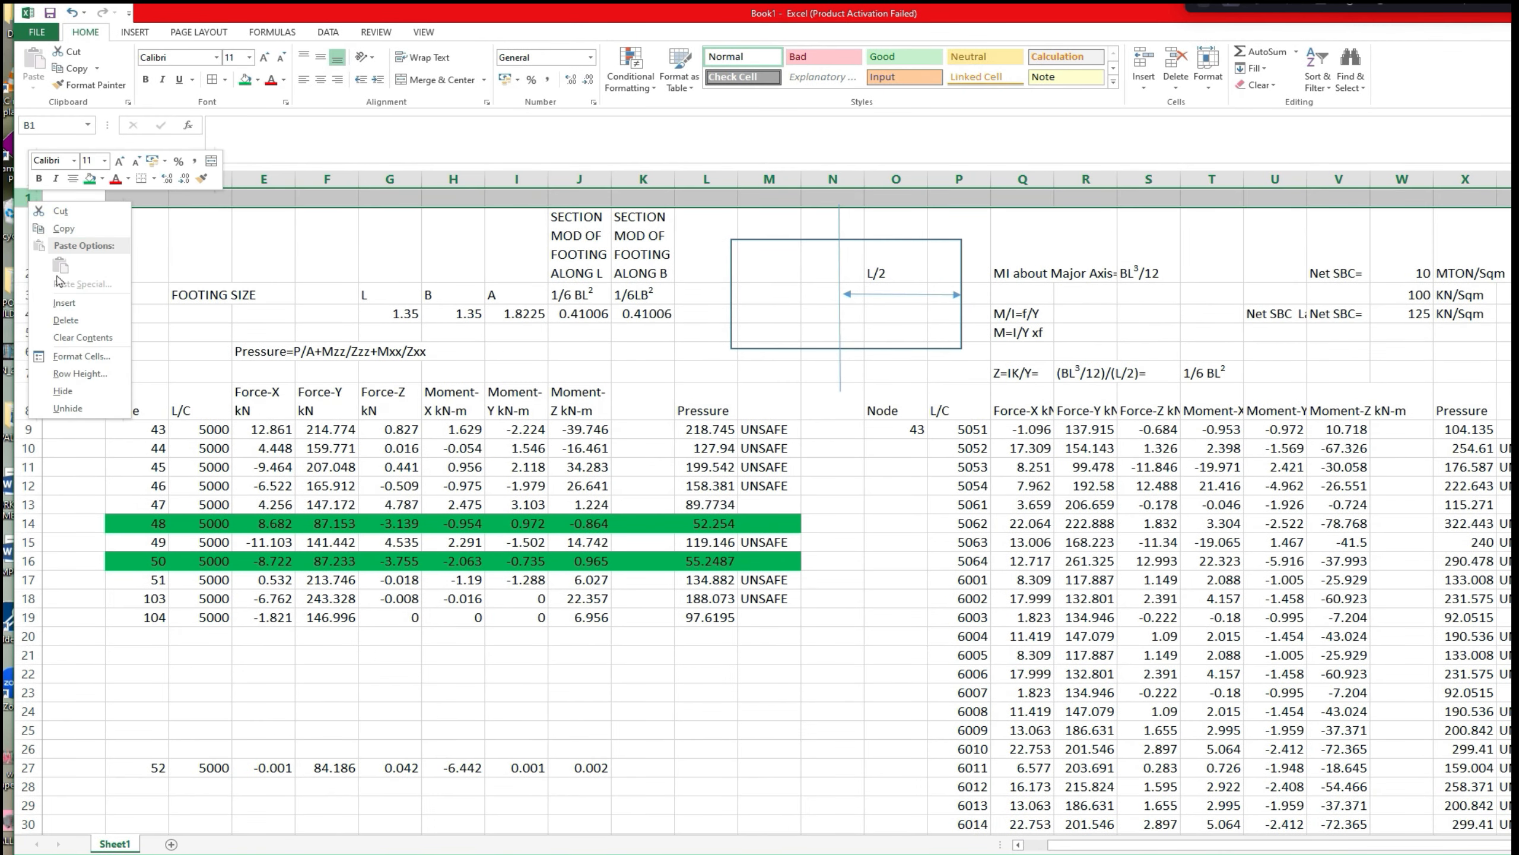
pyautogui.click(65, 301)
pyautogui.press('F4')
pyautogui.press('F4')
pyautogui.press('F4')
pyautogui.press('F4')
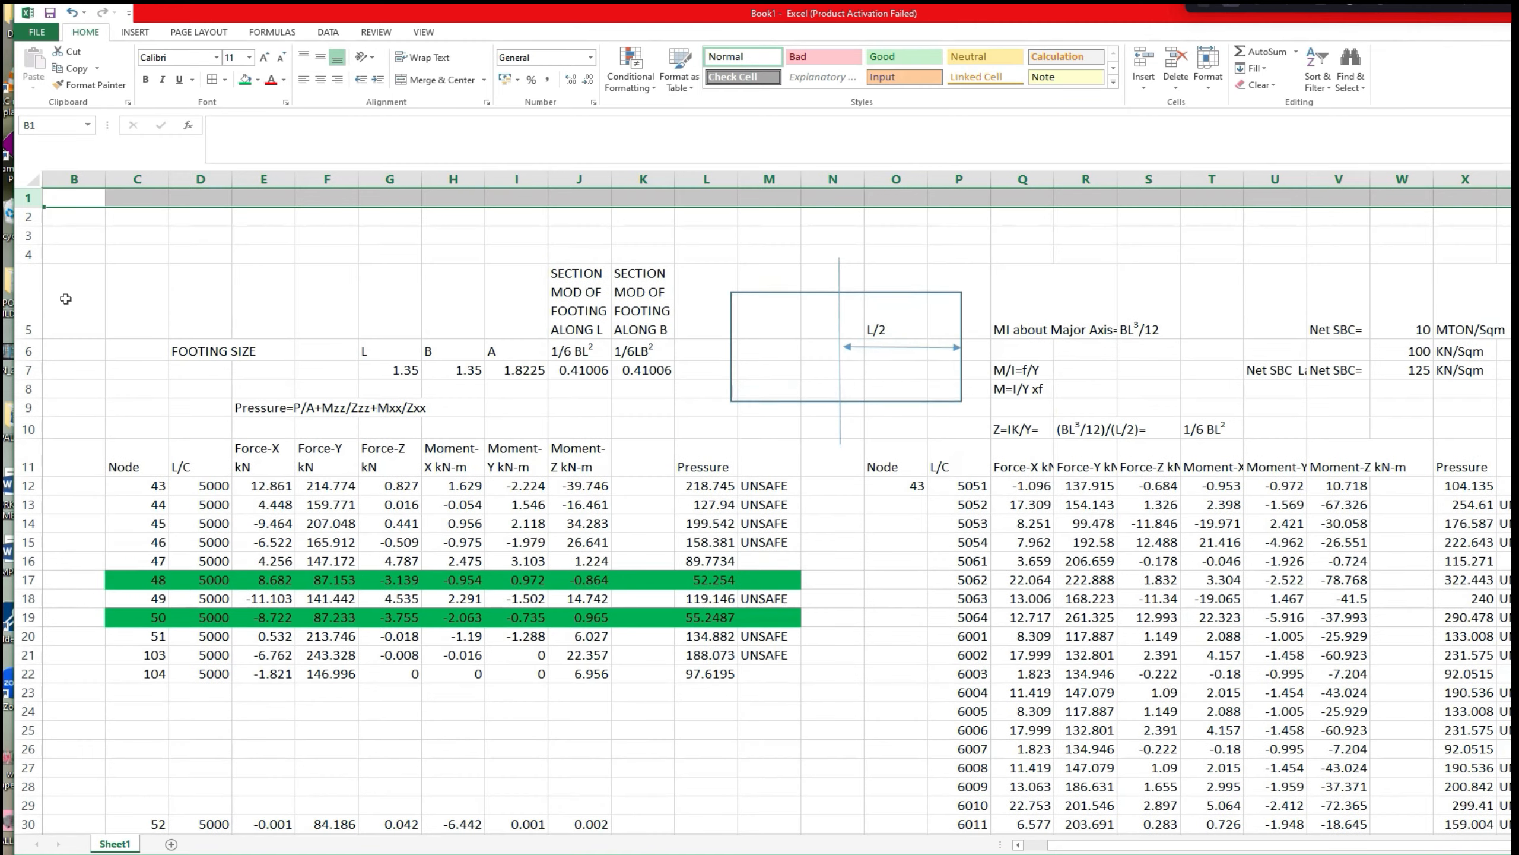
pyautogui.press('F4')
pyautogui.press('F4')
# Create a colour legend entry by filling C1:D1 green and entering footing size 1.35 in F1 and 1.35 in G1.
pyautogui.moveTo(144, 199); pyautogui.dragTo(223, 200)
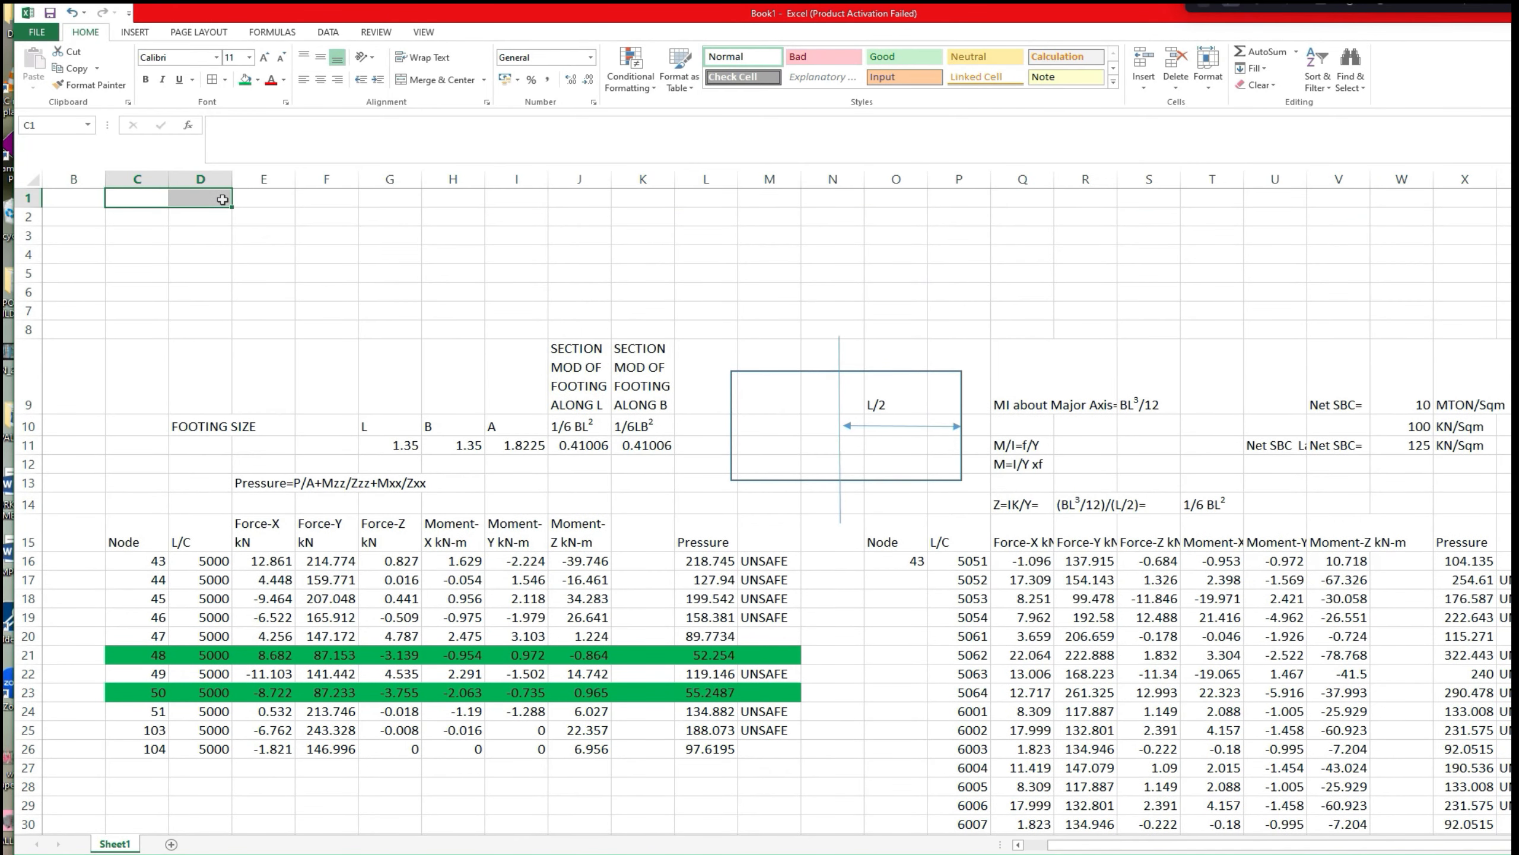
pyautogui.click(247, 80)
pyautogui.click(317, 199)
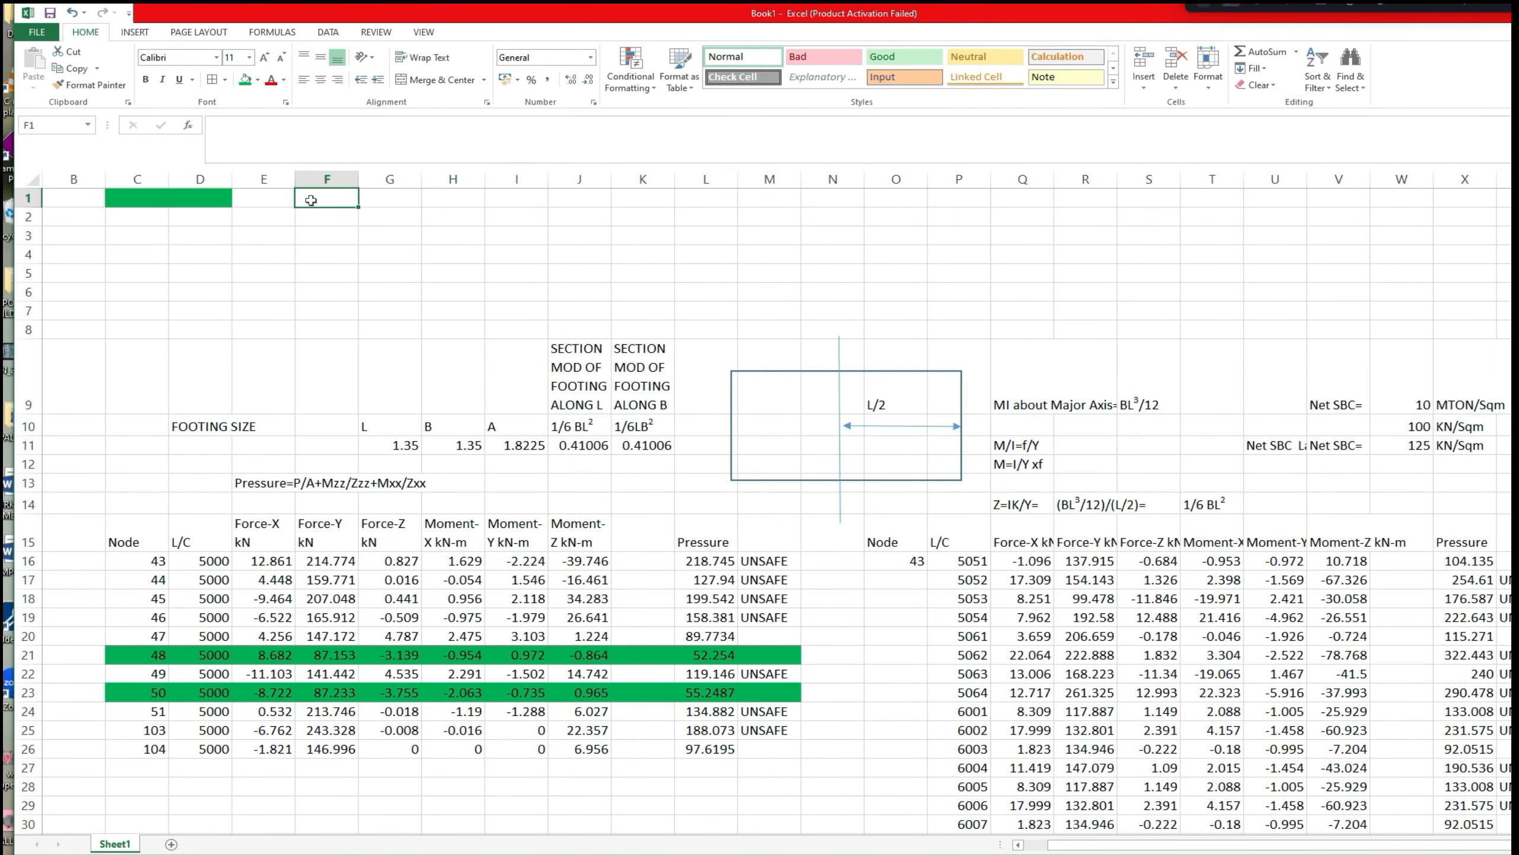
pyautogui.write('1.3')
pyautogui.click(367, 232)
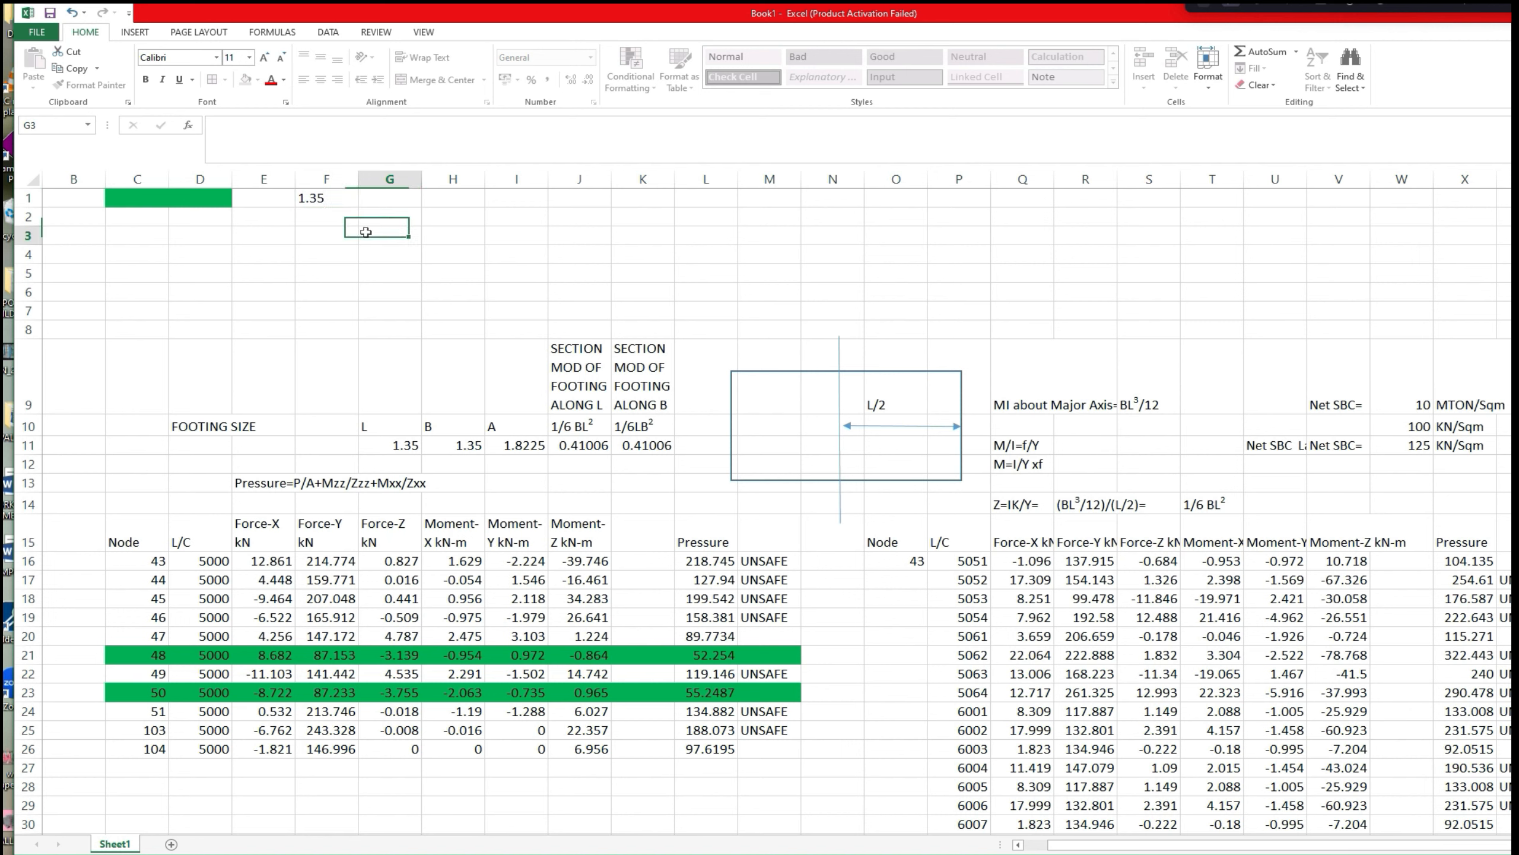
pyautogui.click(387, 200)
pyautogui.write('1')
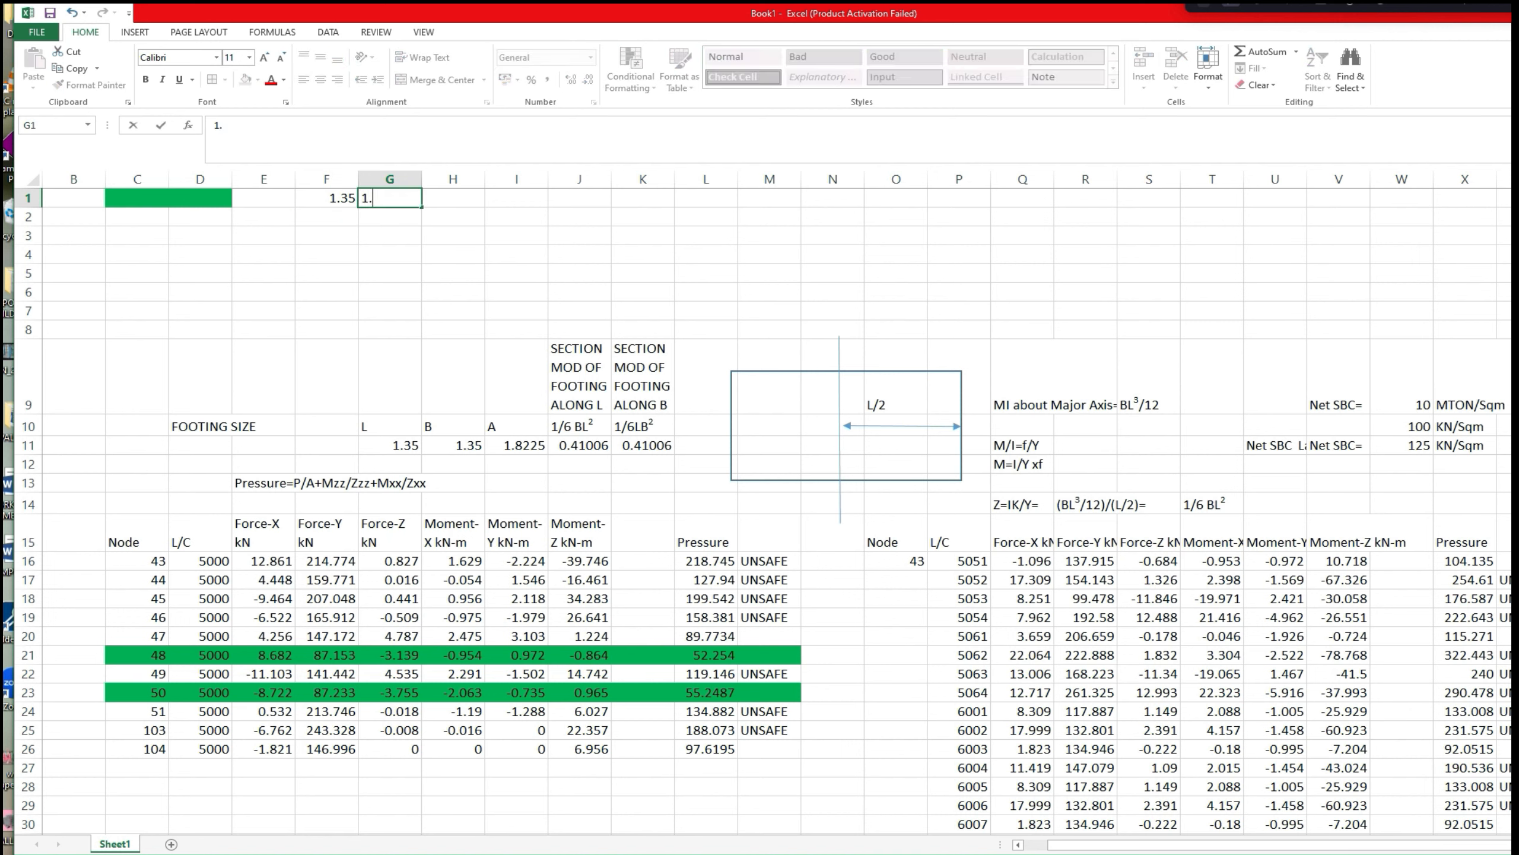
pyautogui.write('.35')
pyautogui.click(456, 233)
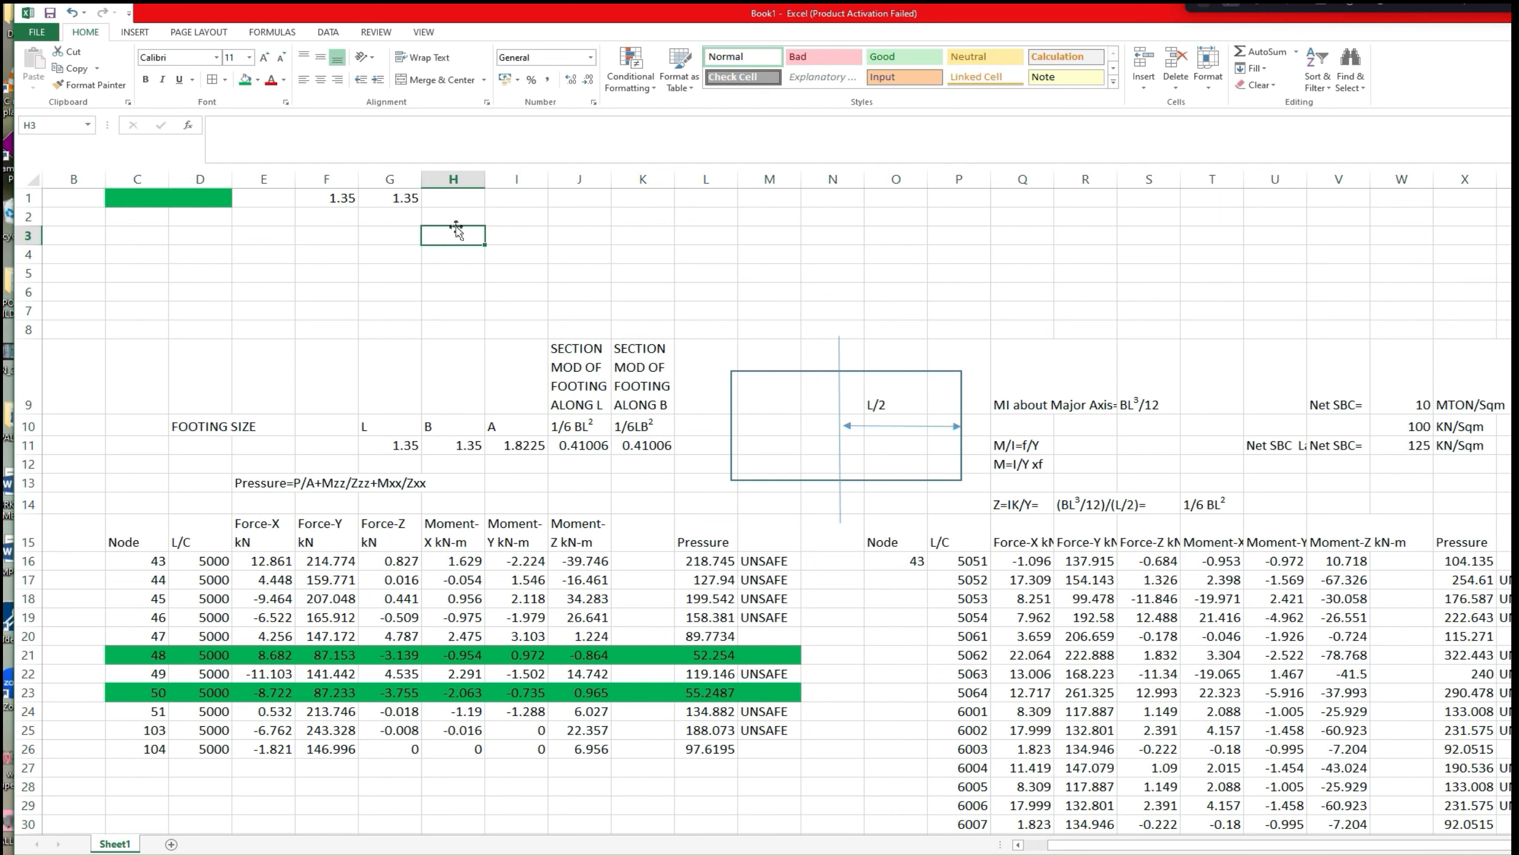
# Try a footing size of 1.5 for L in G11 and 1.5 for B in H11, and check node 49's row.
pyautogui.click(419, 449)
pyautogui.write('1')
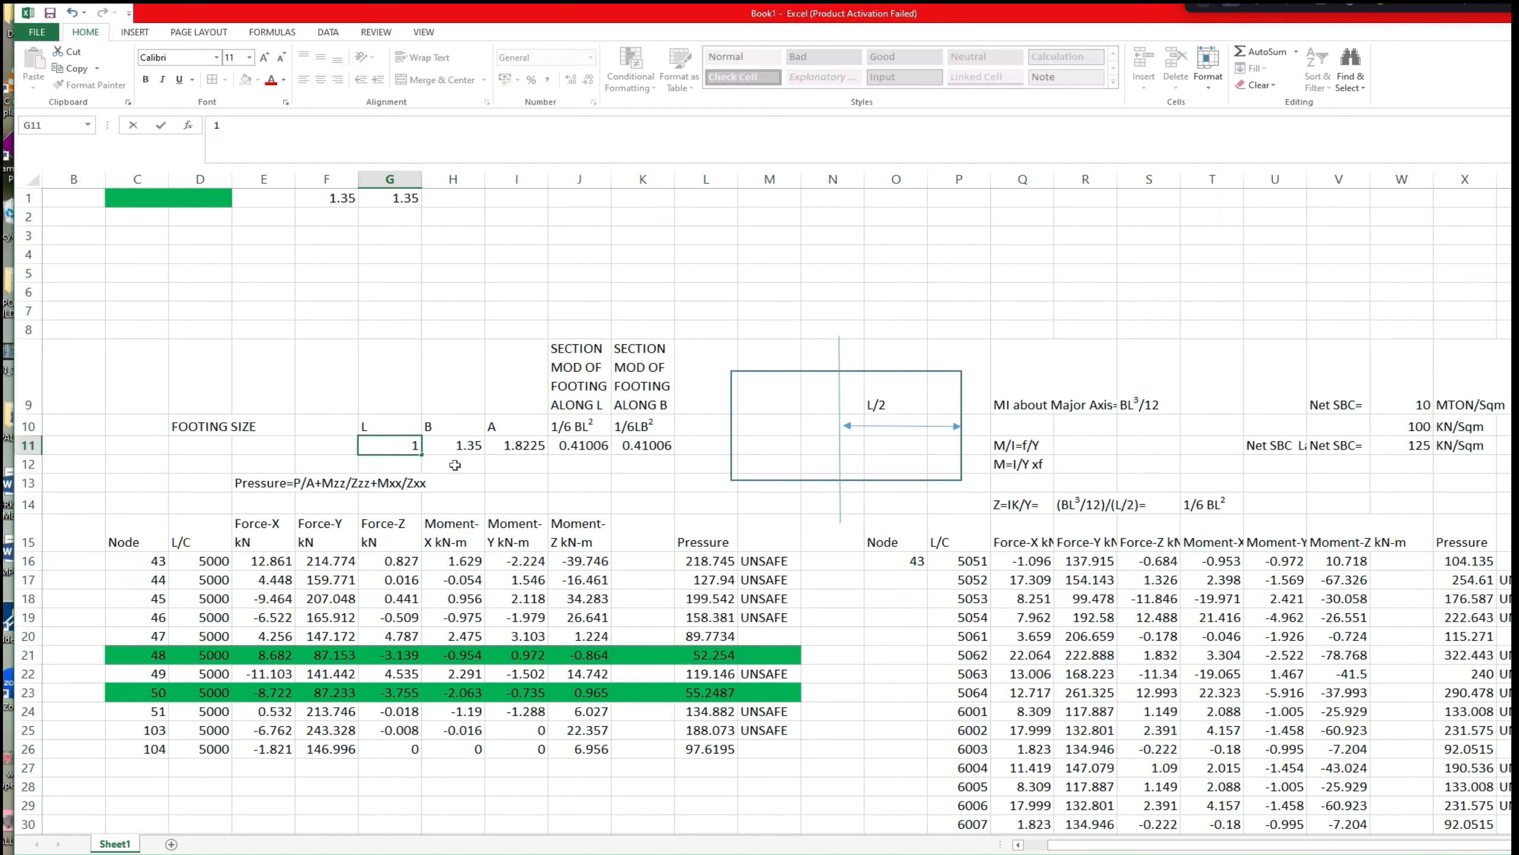
pyautogui.click(467, 444)
pyautogui.write('1')
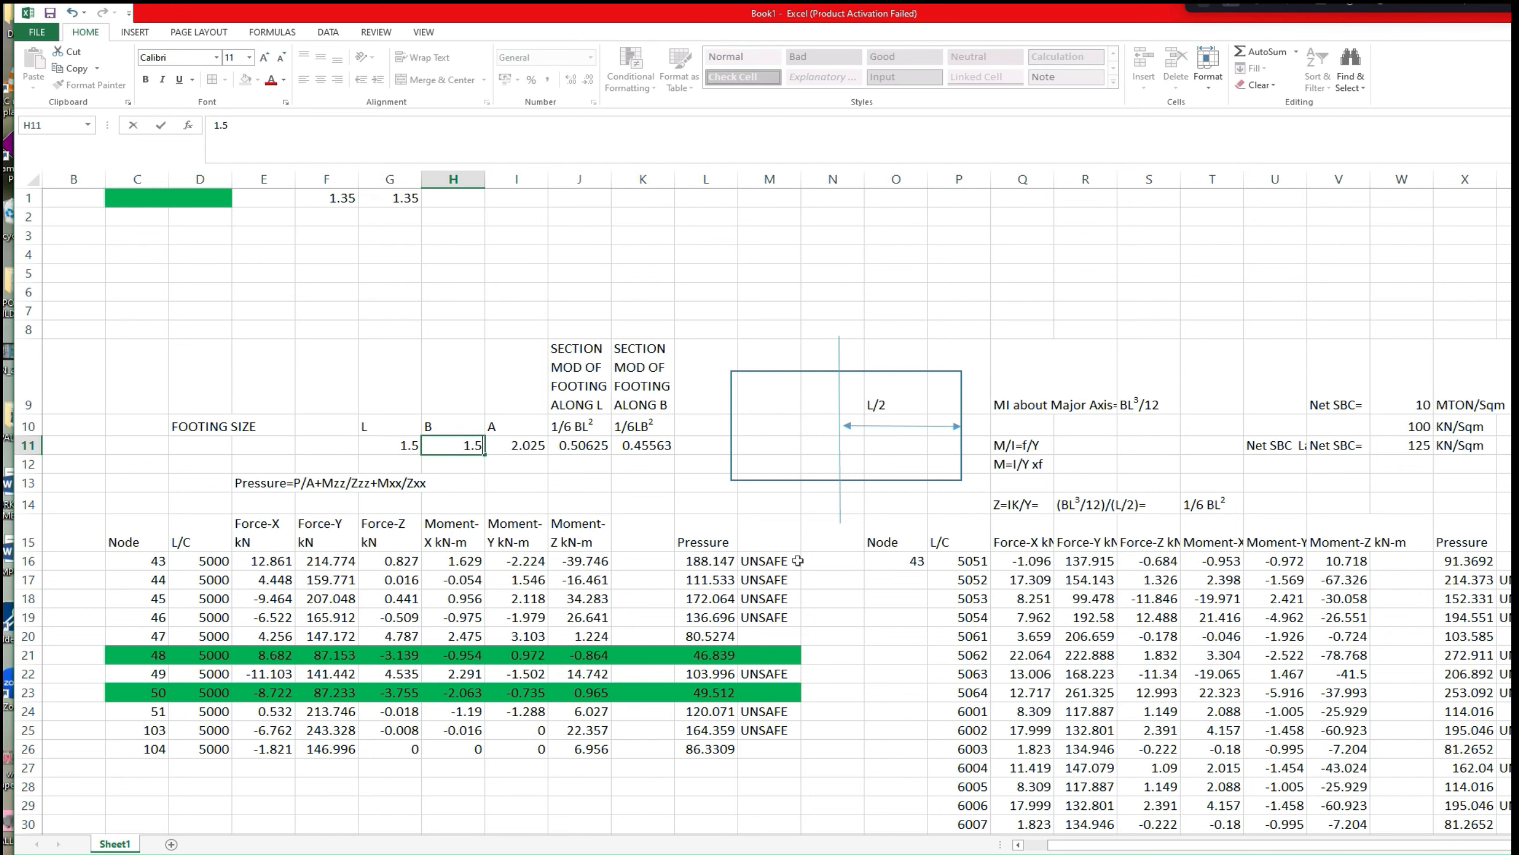
pyautogui.click(860, 575)
pyautogui.scroll(-1, 859, 576)
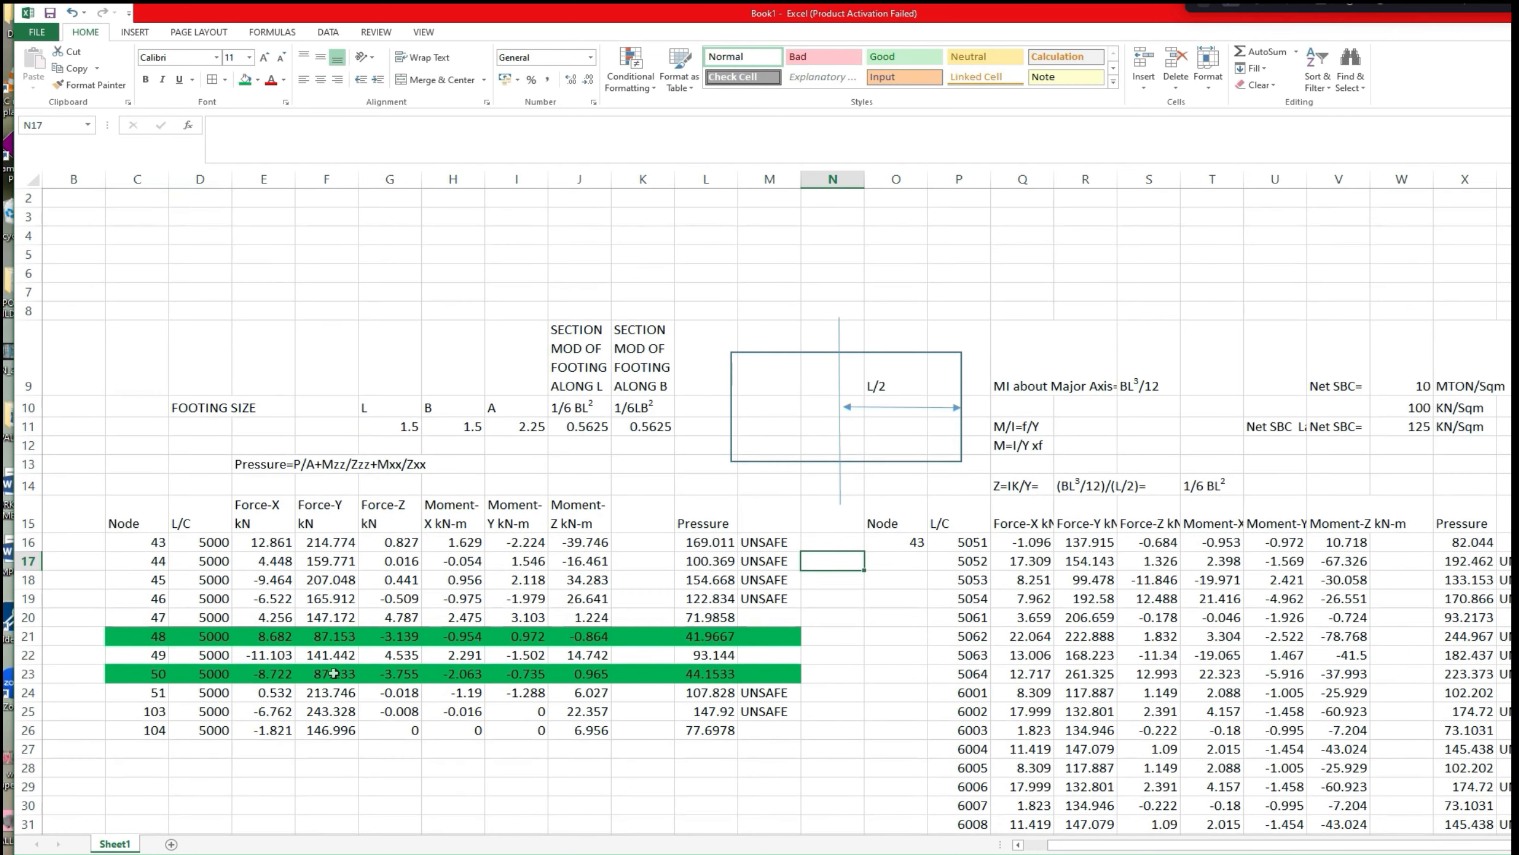
pyautogui.moveTo(147, 656); pyautogui.dragTo(764, 658)
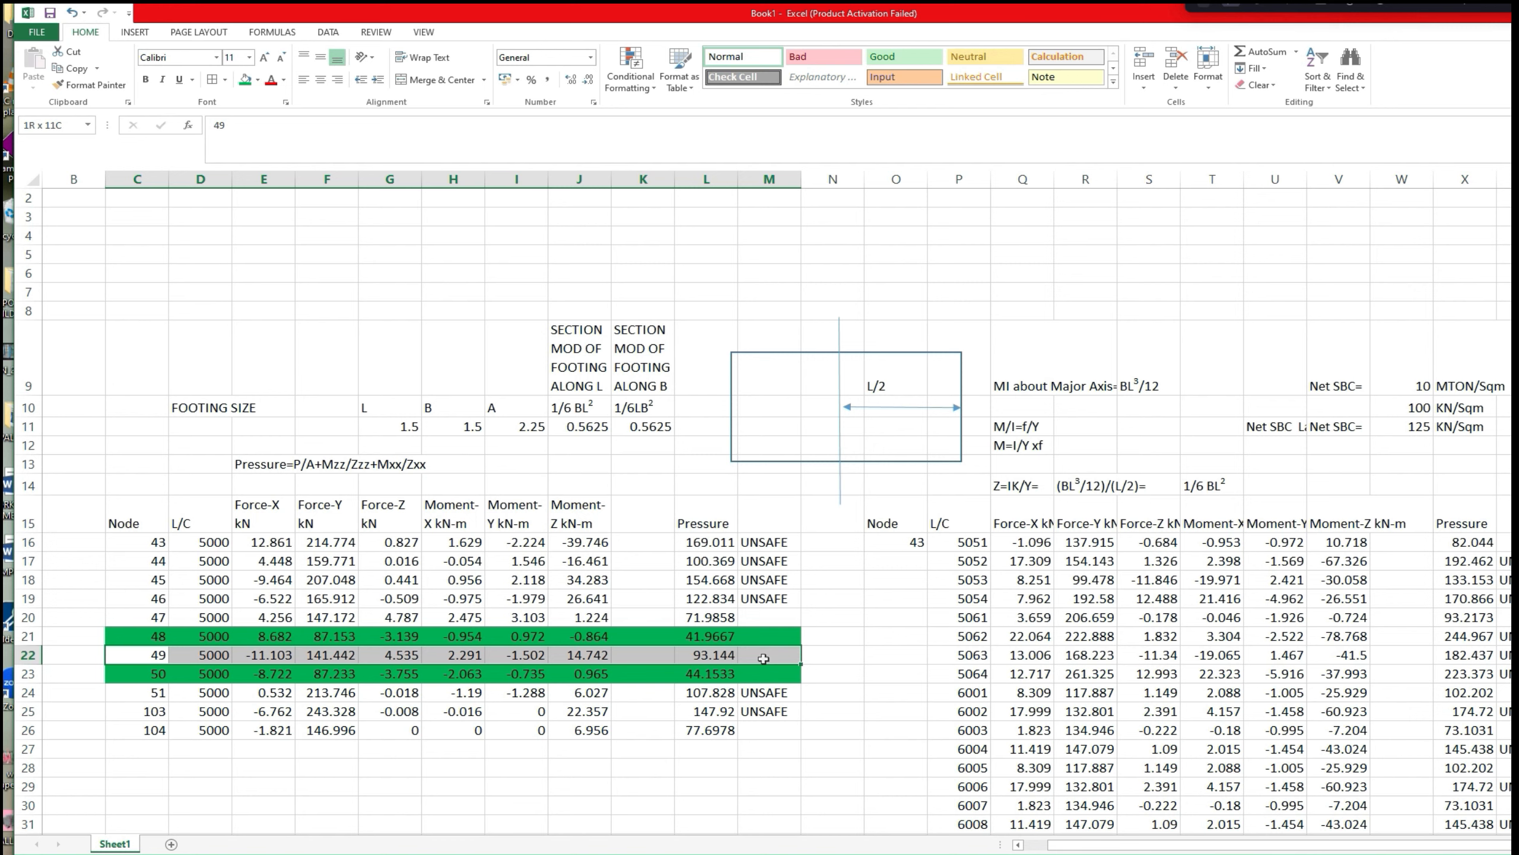
pyautogui.moveTo(764, 658); pyautogui.dragTo(764, 658)
pyautogui.scroll(-2, 764, 658)
pyautogui.scroll(-1, 764, 659)
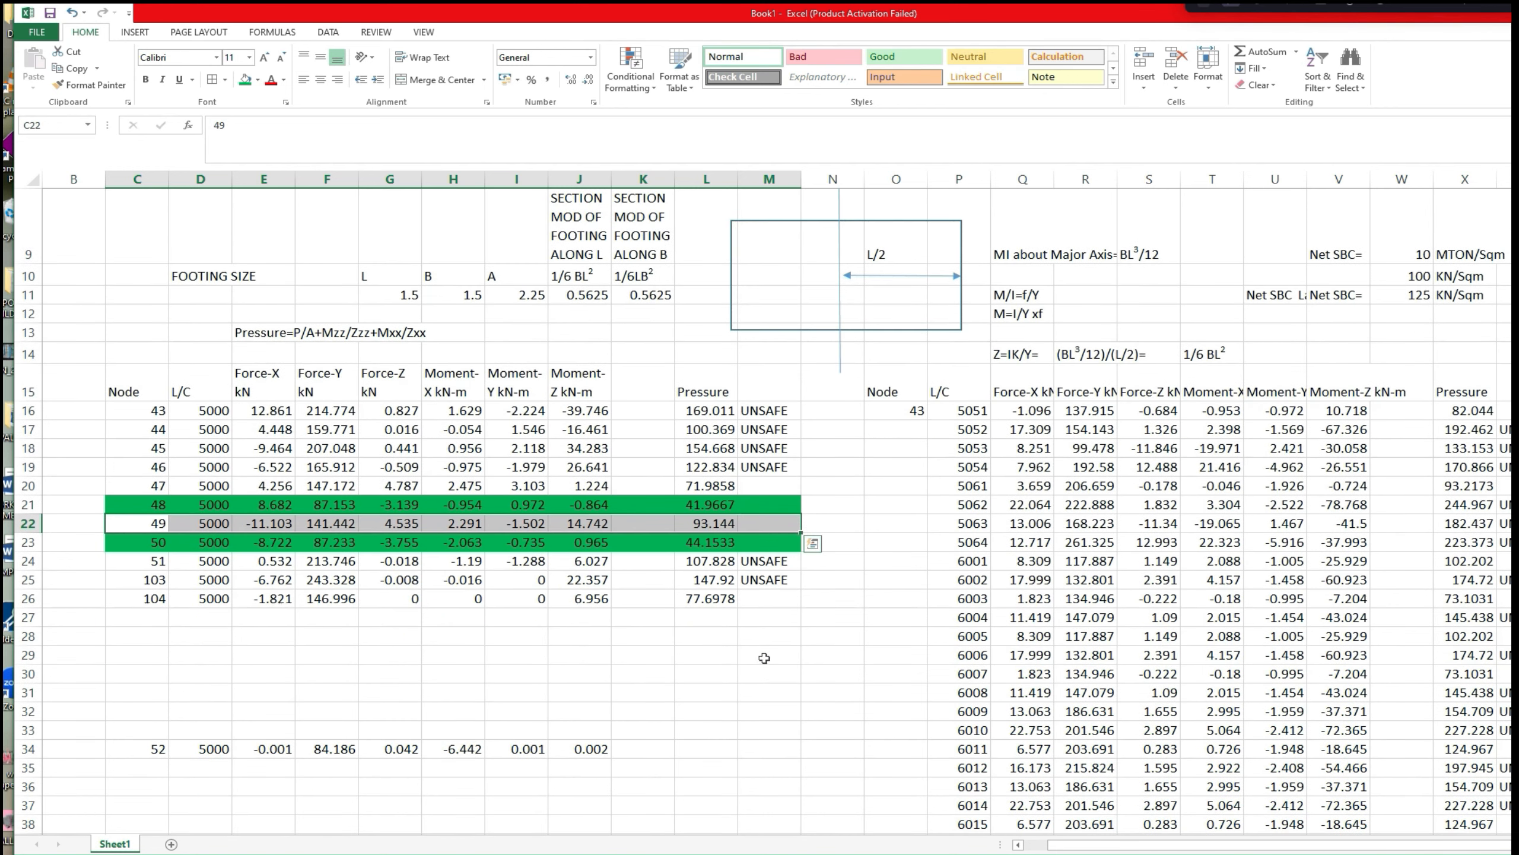
# Copy the UNSAFE check formula from M25 into M34 for node 52.
pyautogui.click(789, 585)
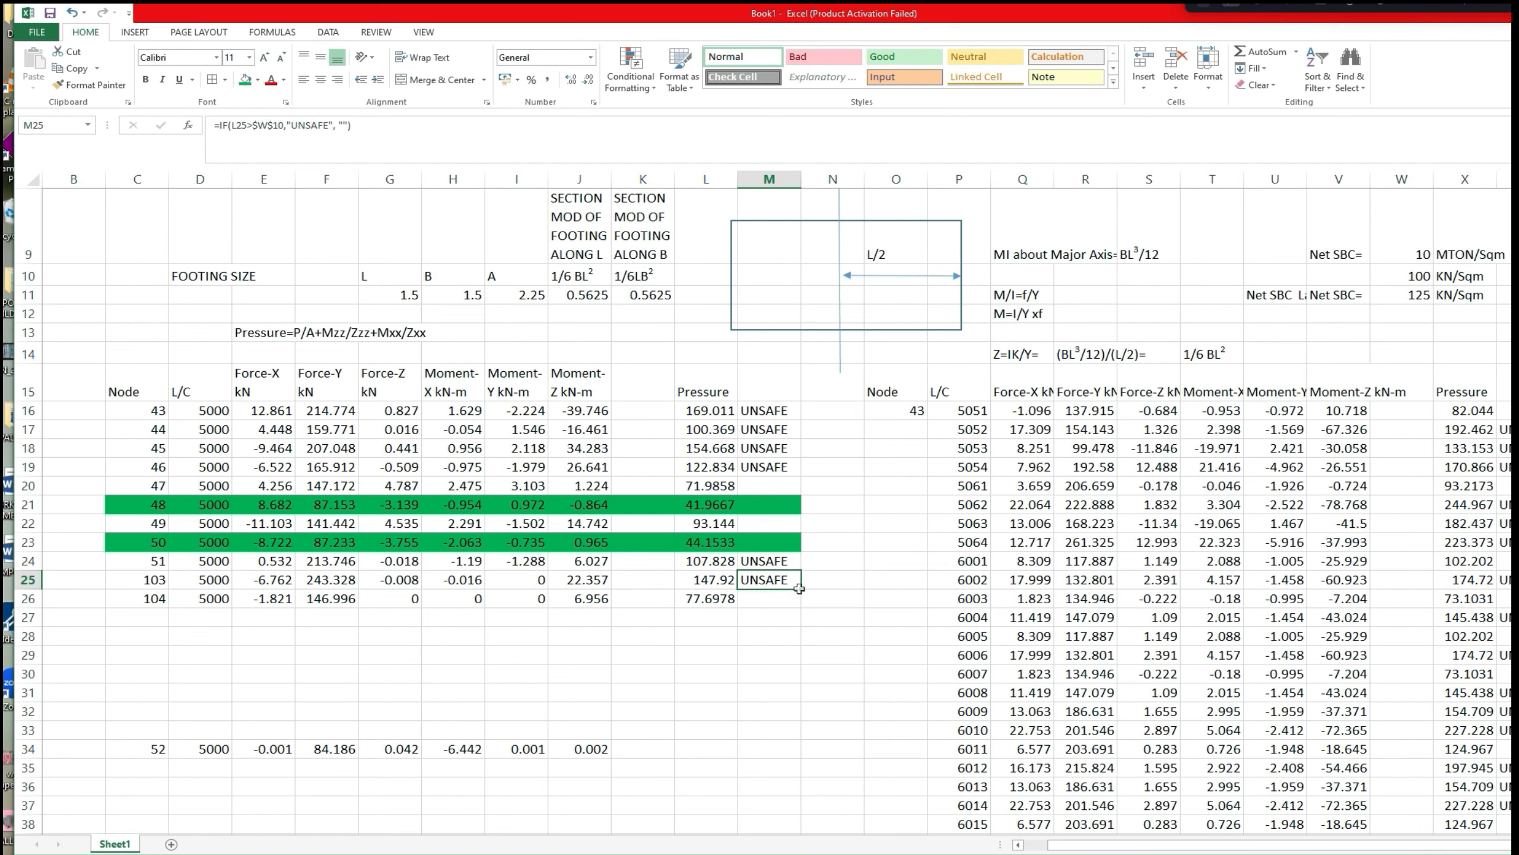
pyautogui.rightClick(789, 580)
pyautogui.click(808, 609)
pyautogui.click(760, 749)
pyautogui.rightClick(761, 750)
pyautogui.press('Escape')
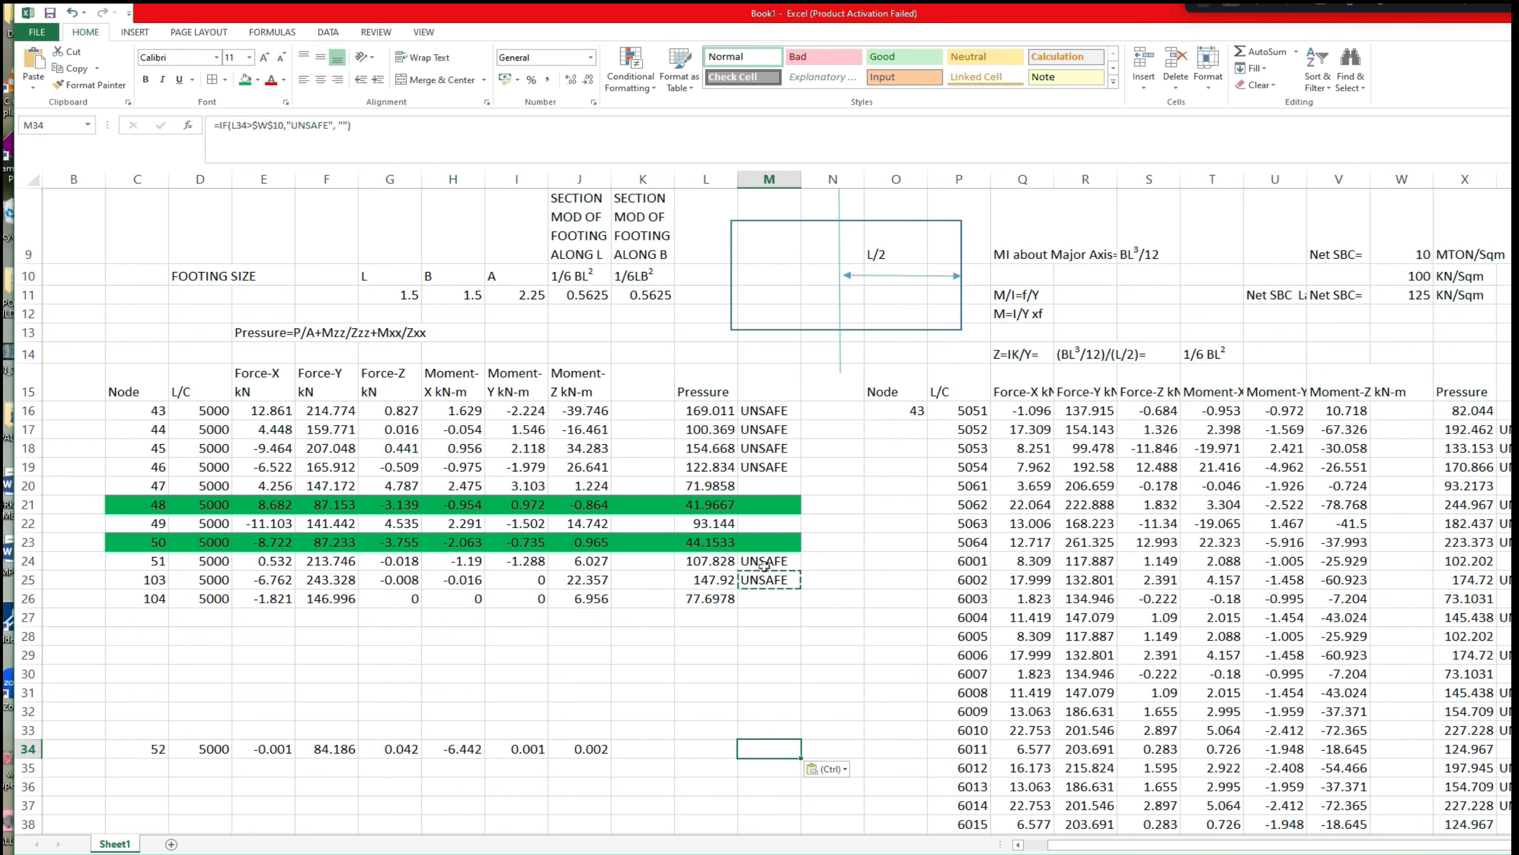
# Copy the pressure formula from L26 into L34 for node 52.
pyautogui.click(723, 598)
pyautogui.rightClick(725, 600)
pyautogui.click(755, 627)
pyautogui.click(703, 748)
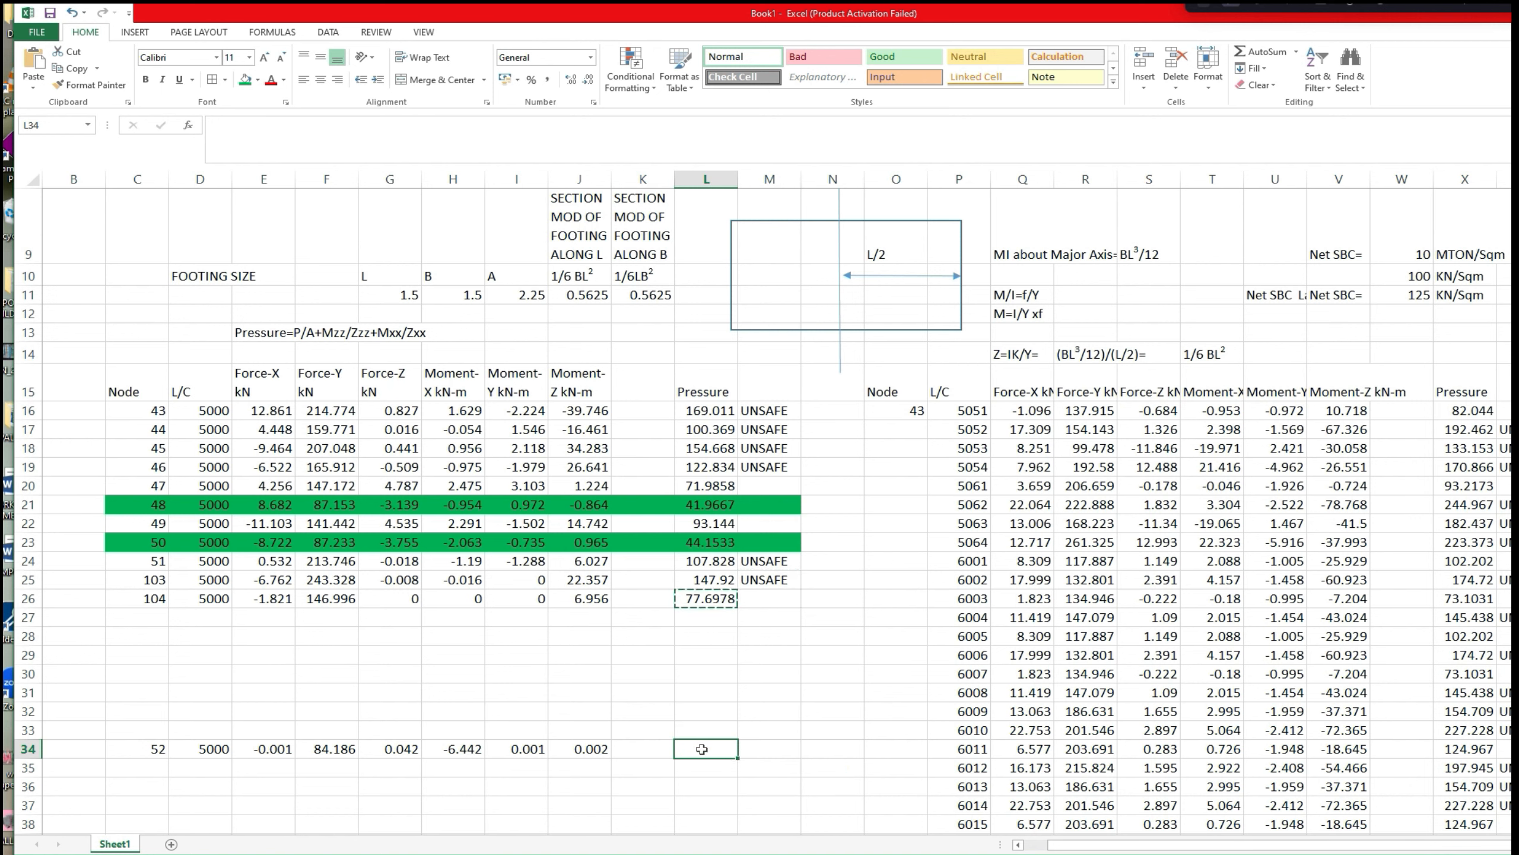
pyautogui.rightClick(703, 749)
pyautogui.click(761, 562)
pyautogui.click(817, 634)
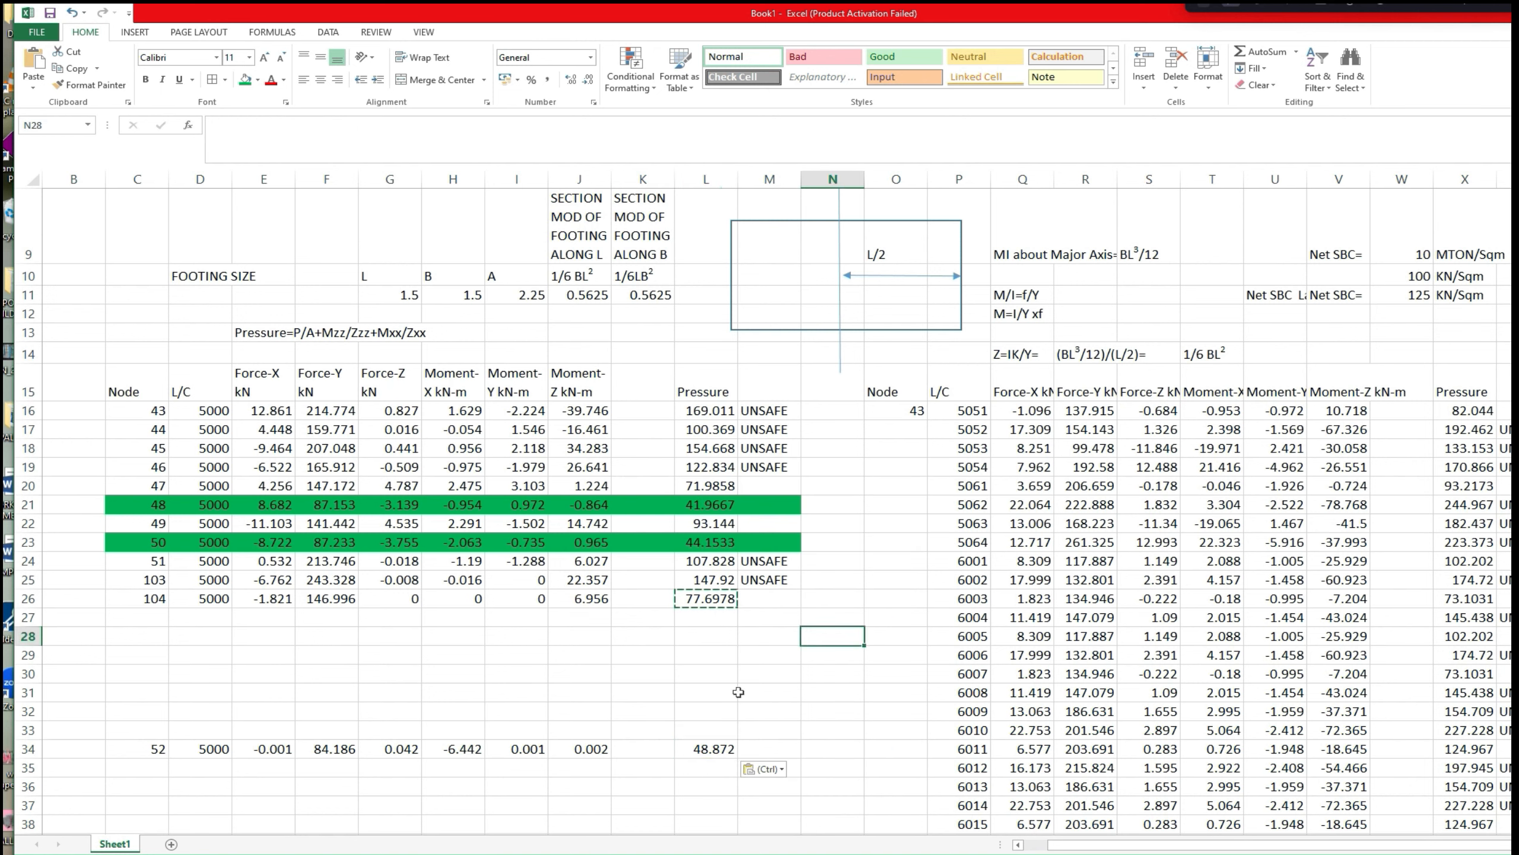
# Set the footing size back to 1.35 for L in G11 and 1.35 for B in H11.
pyautogui.moveTo(146, 751); pyautogui.dragTo(795, 753)
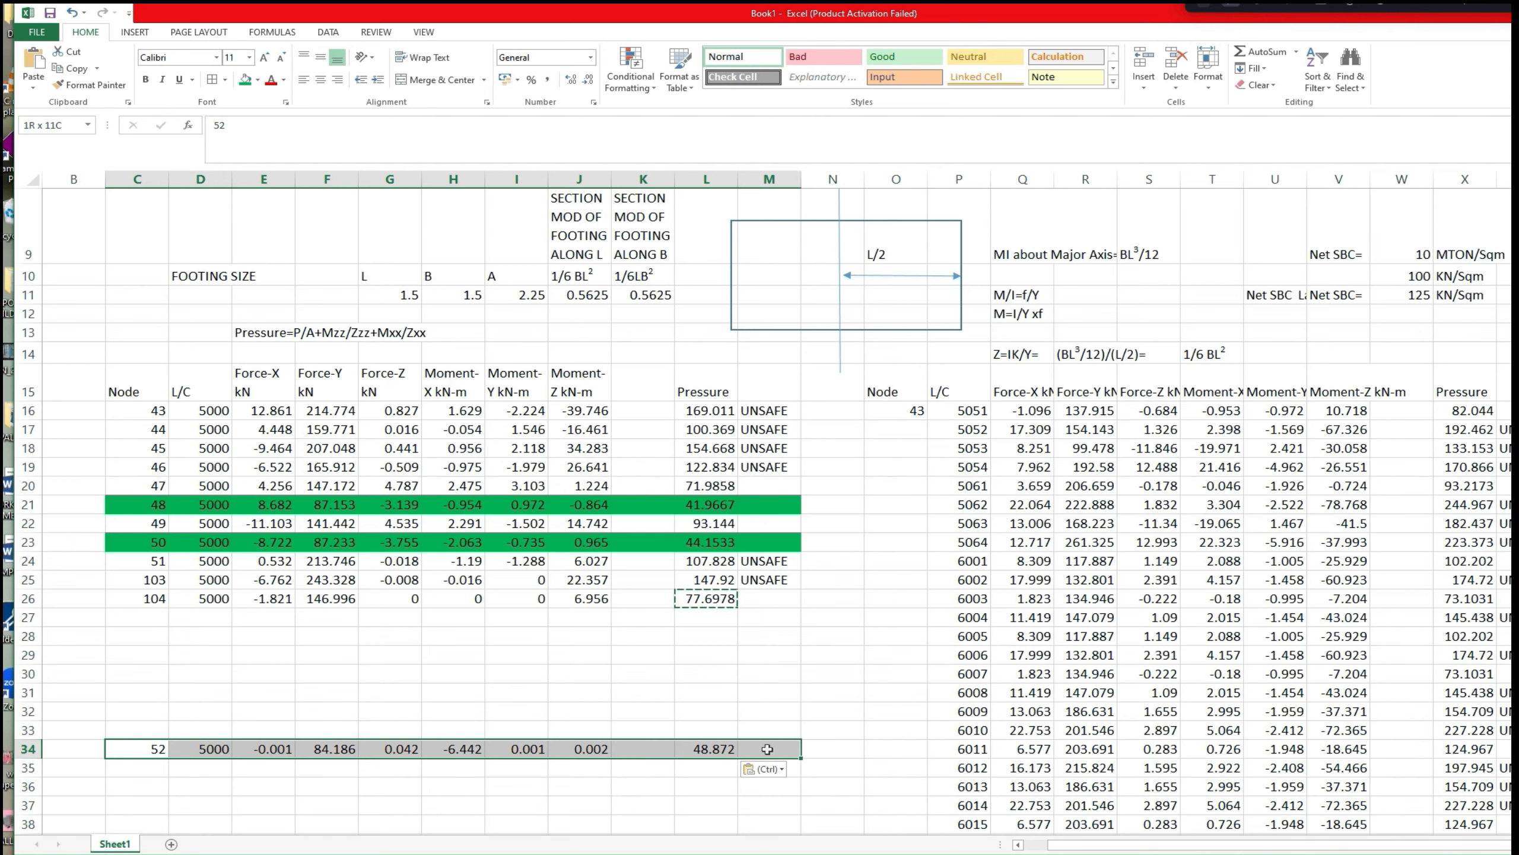
pyautogui.scroll(1, 456, 341)
pyautogui.click(410, 333)
pyautogui.write('1')
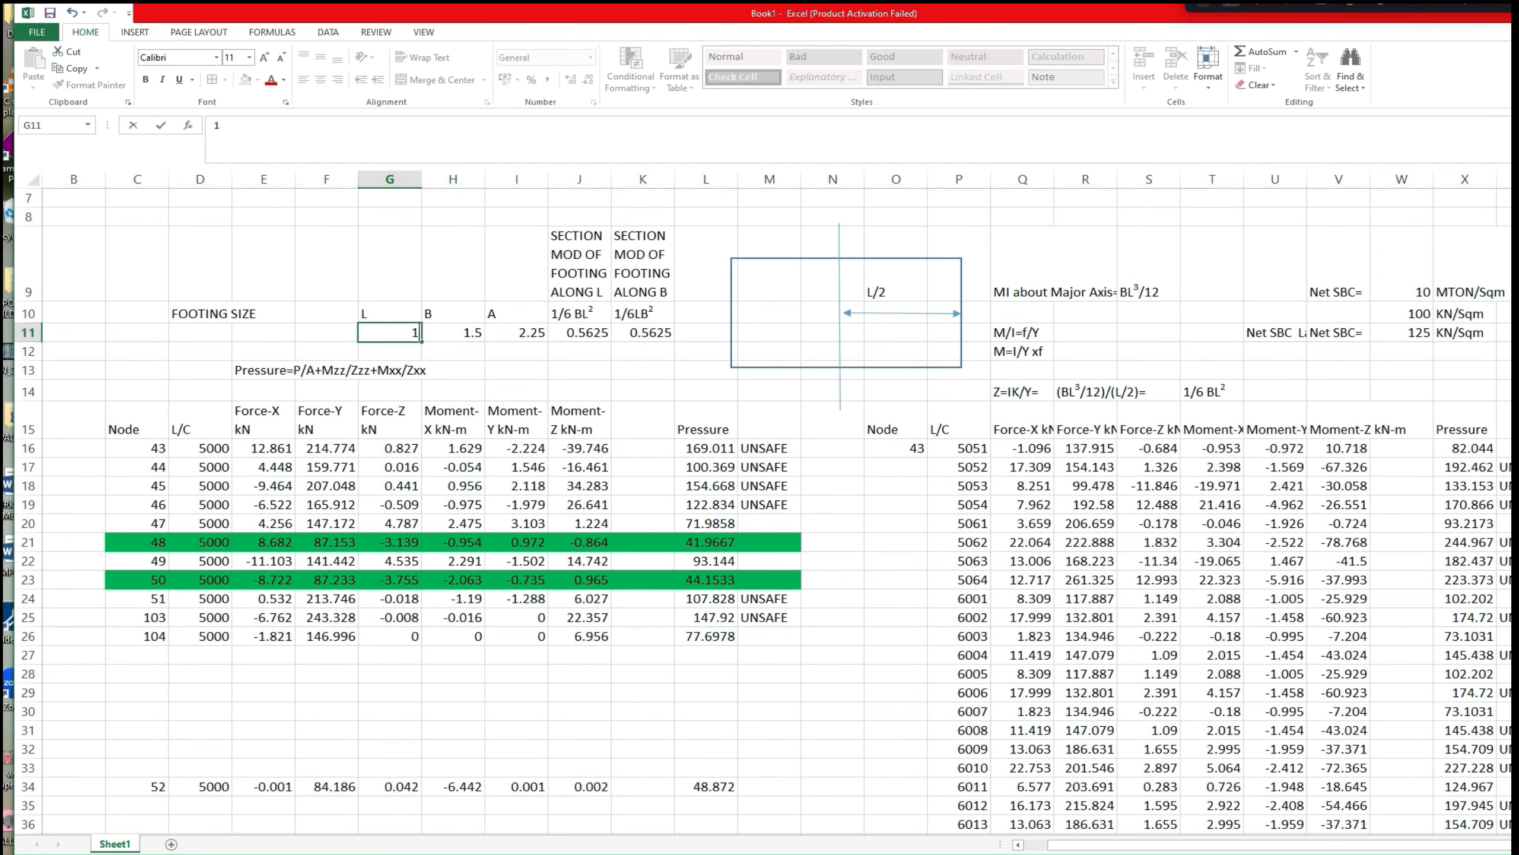
pyautogui.write('.35')
pyautogui.press('Tab')
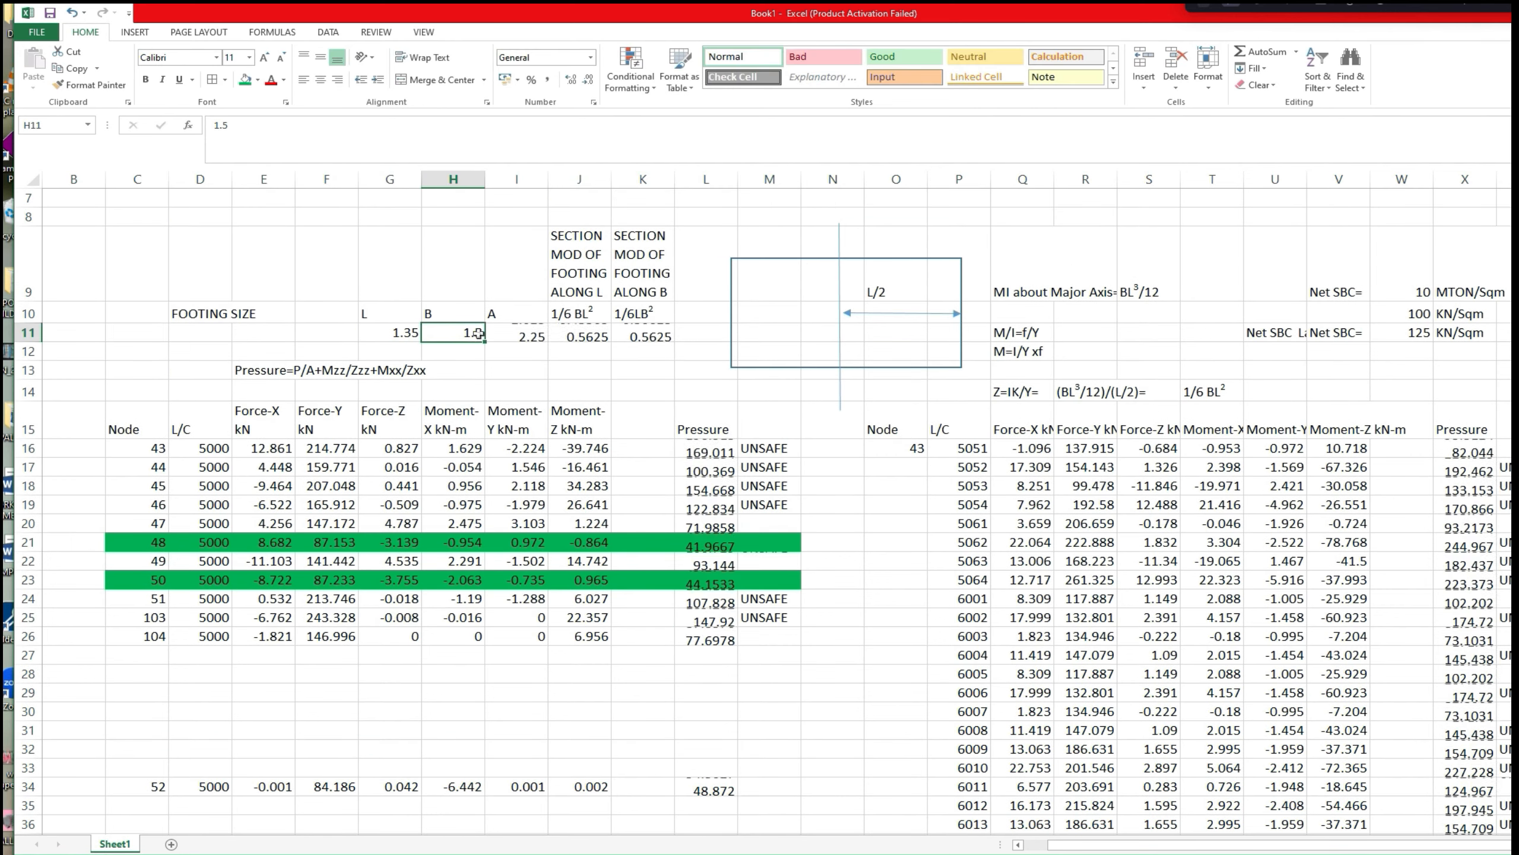
pyautogui.write('104')
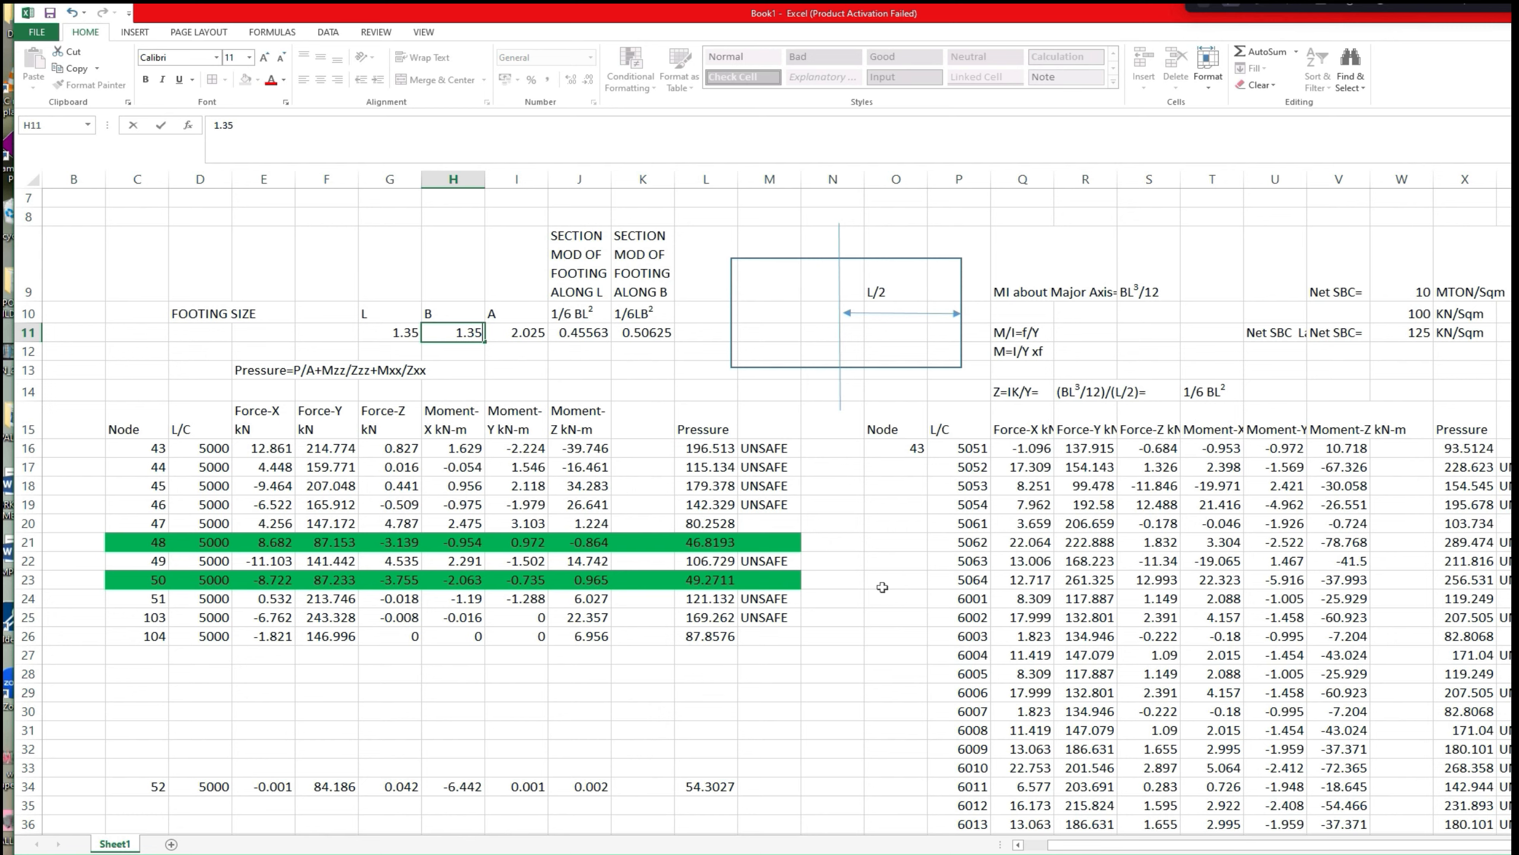
pyautogui.write('.135')
pyautogui.click(882, 587)
# Fill node 52's row in the service load table green from C34 to M34.
pyautogui.scroll(-2, 778, 610)
pyautogui.moveTo(151, 635); pyautogui.dragTo(772, 633)
pyautogui.click(244, 81)
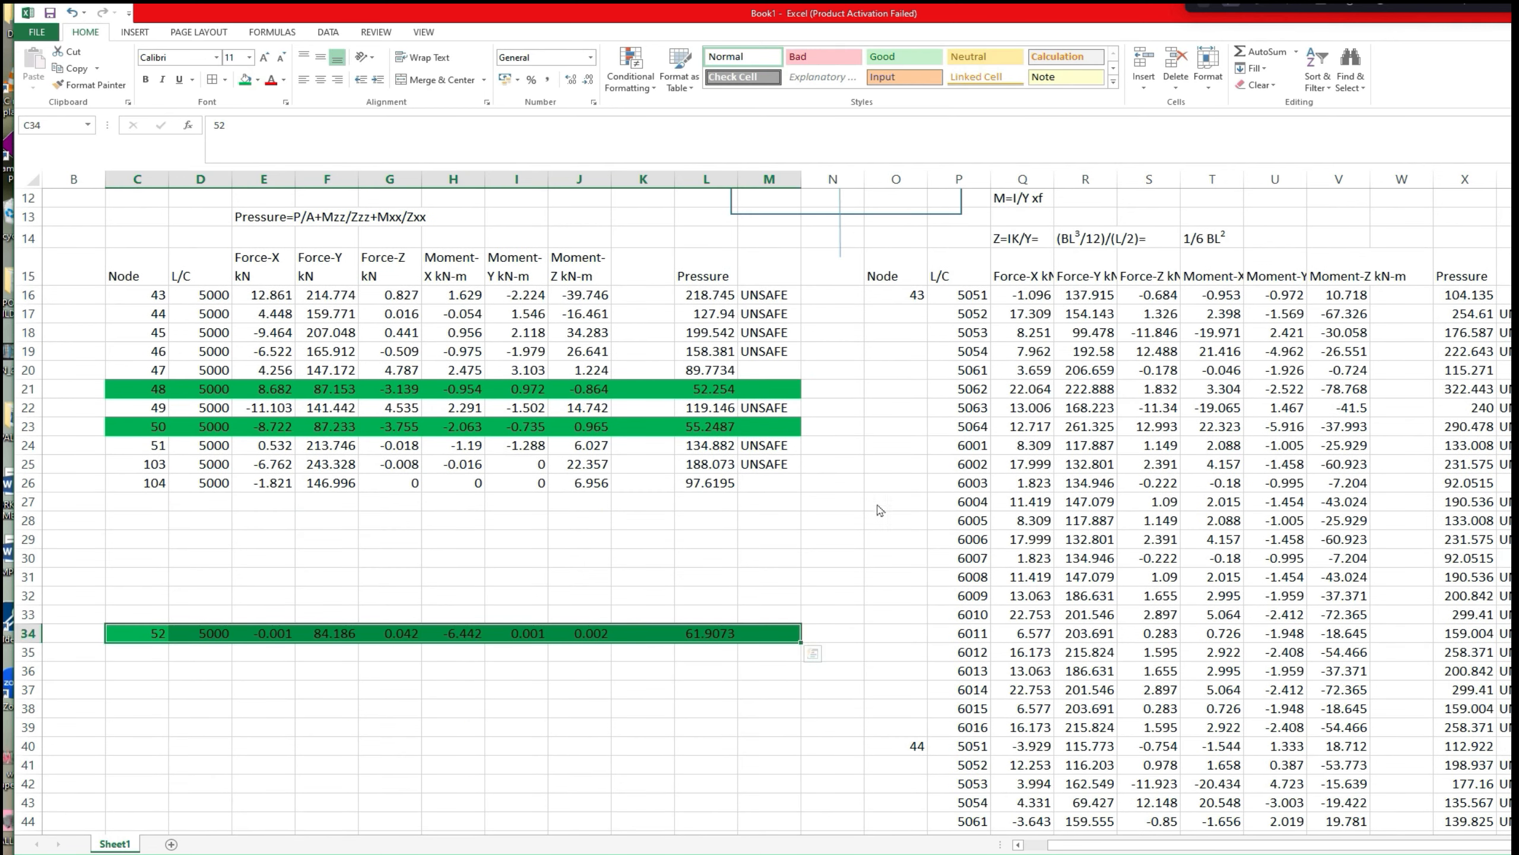
pyautogui.scroll(-20, 760, 509)
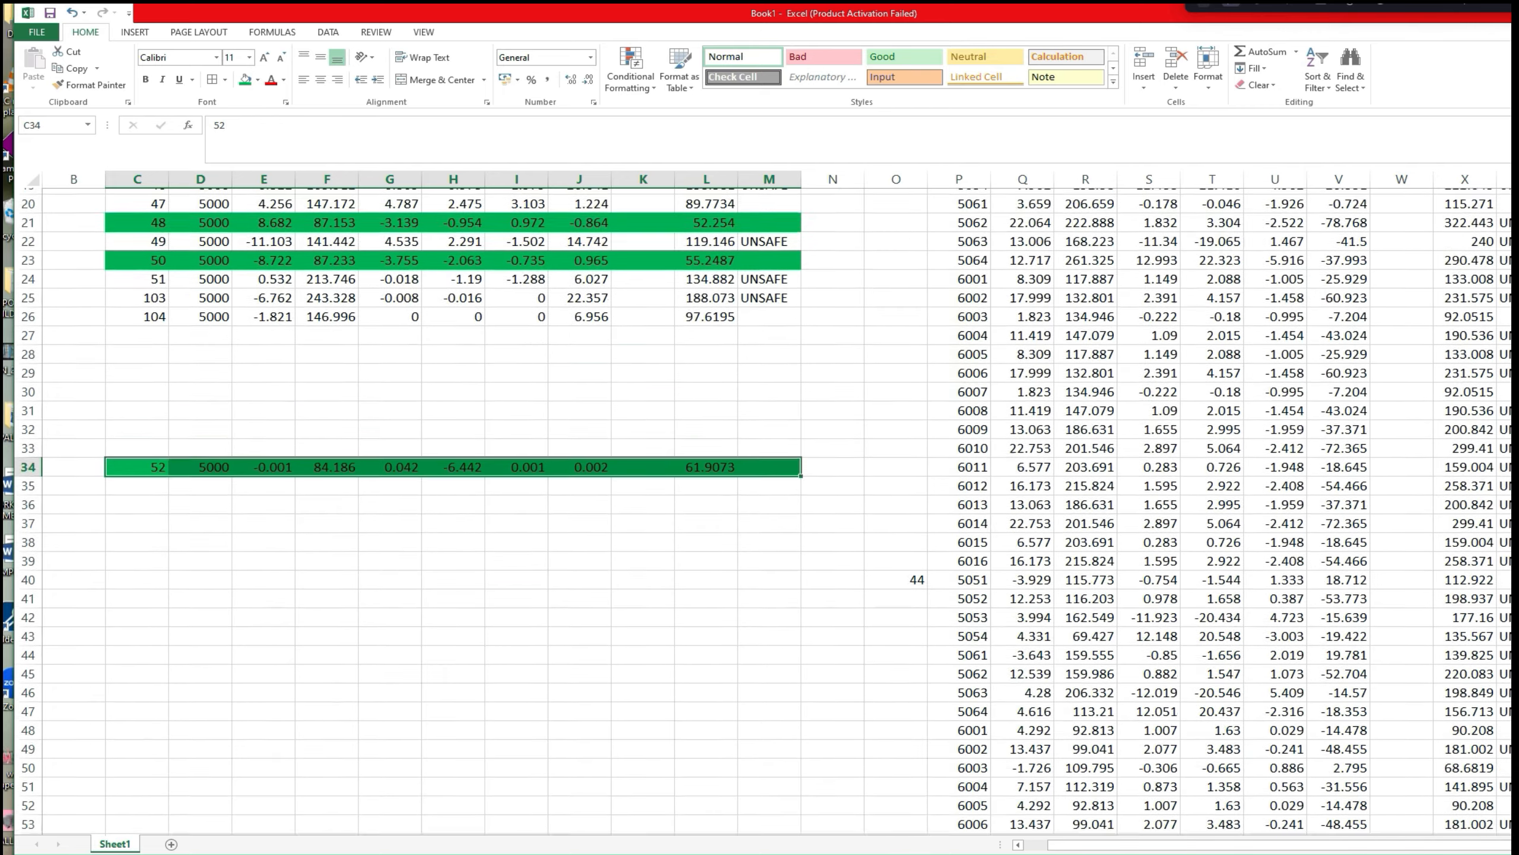
# Check node 52's load combination pressures, and remove the green fill from its service load row, C34 to M34.
pyautogui.scroll(-20, 760, 509)
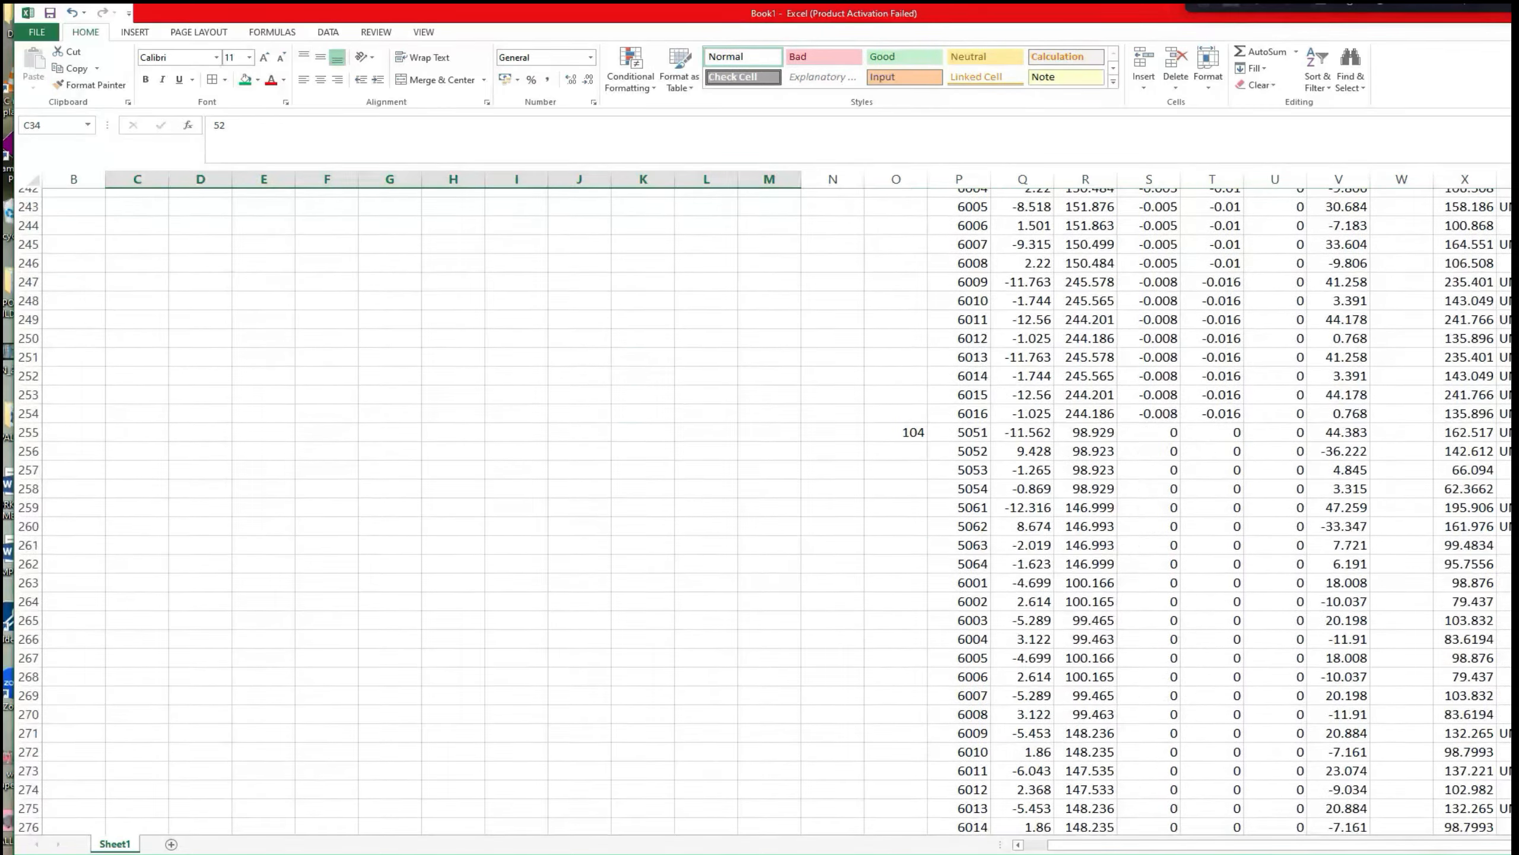
pyautogui.scroll(20, 759, 508)
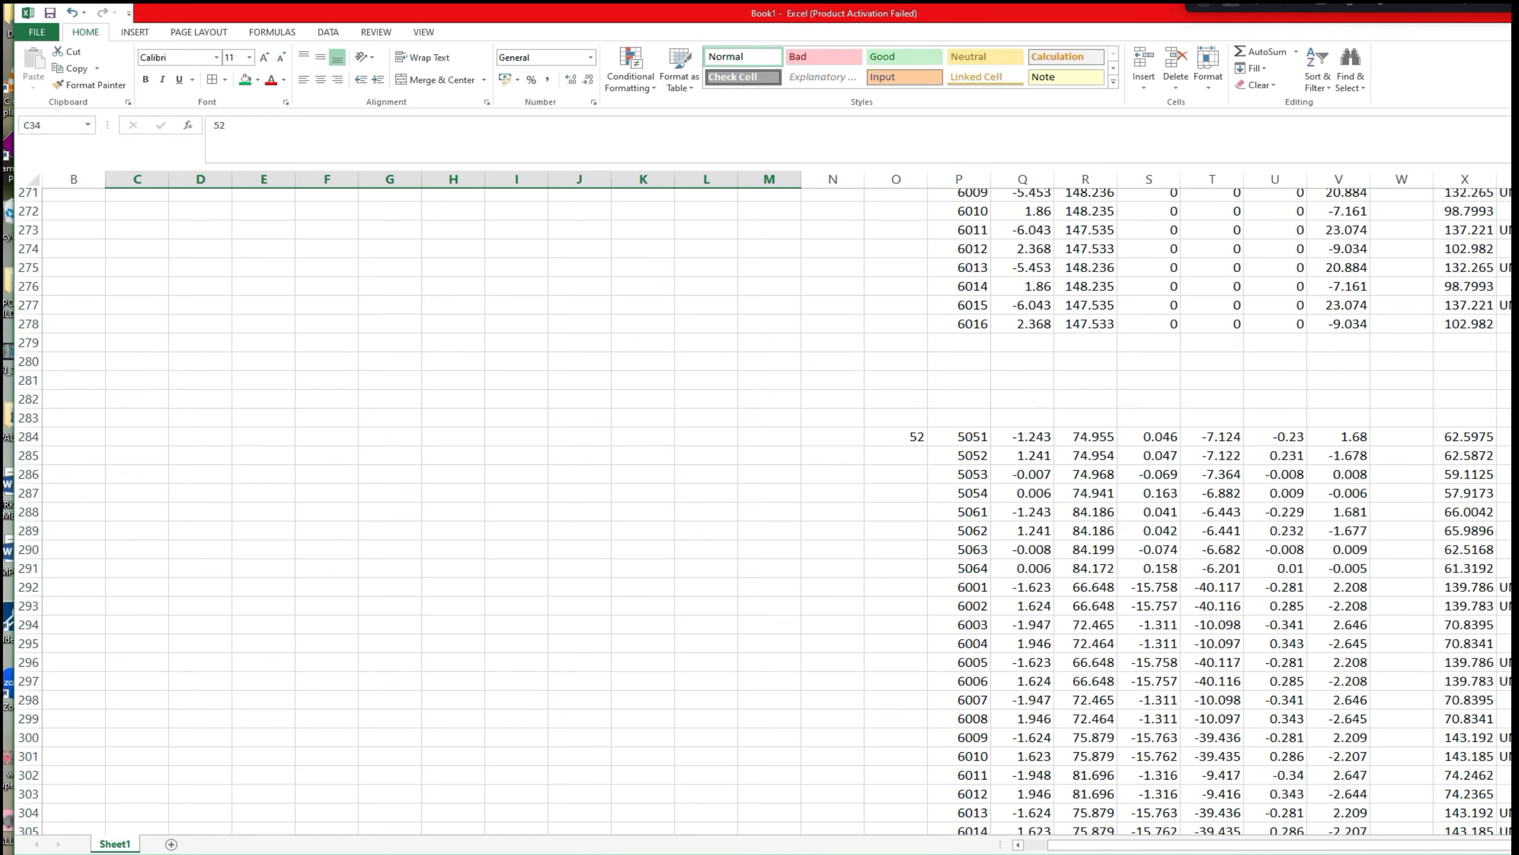
pyautogui.scroll(20, 760, 508)
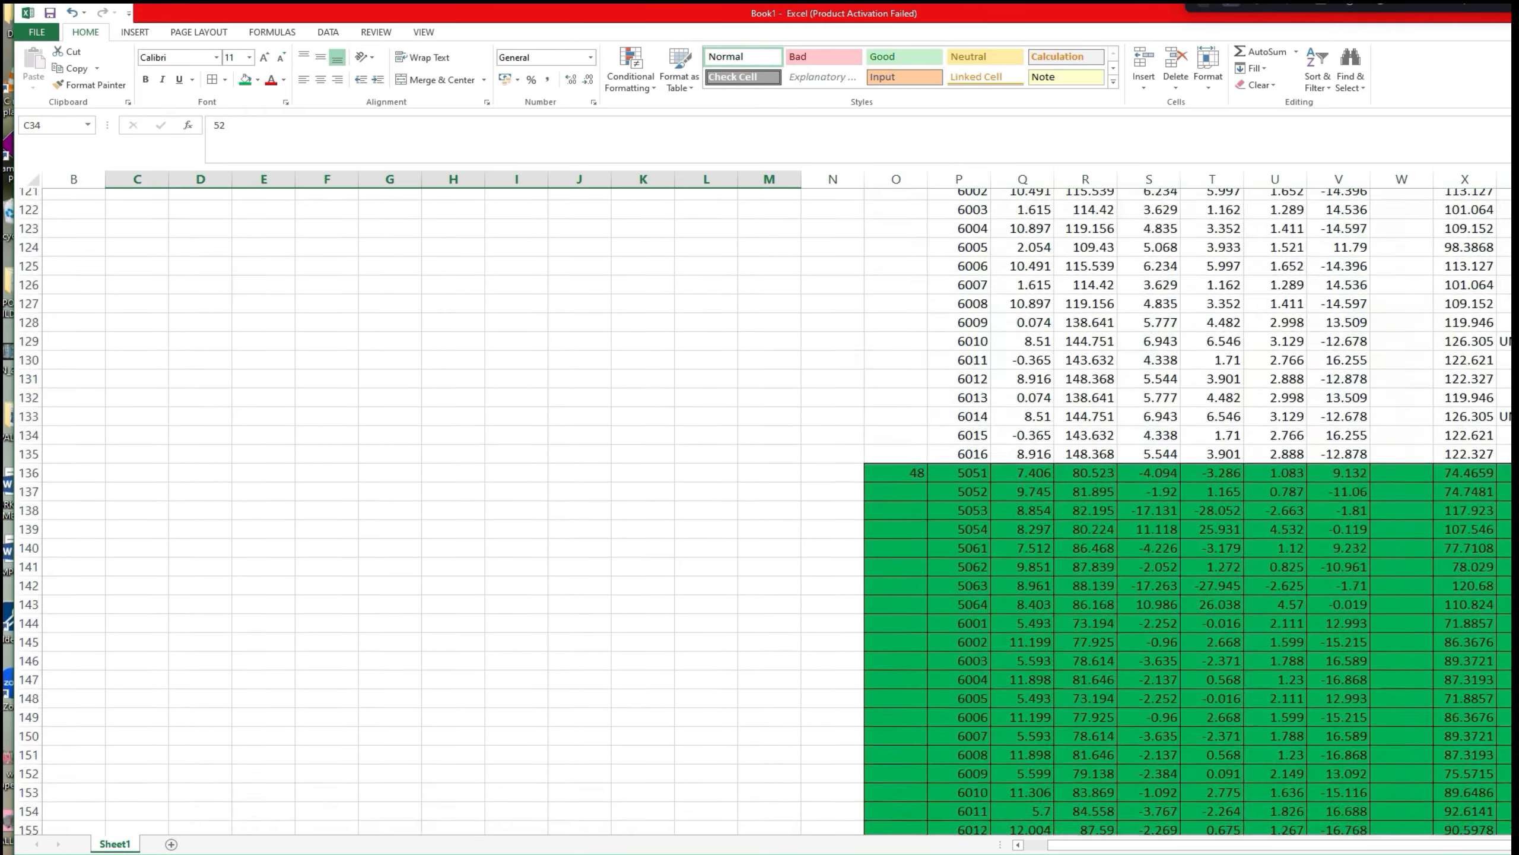
pyautogui.scroll(4, 760, 508)
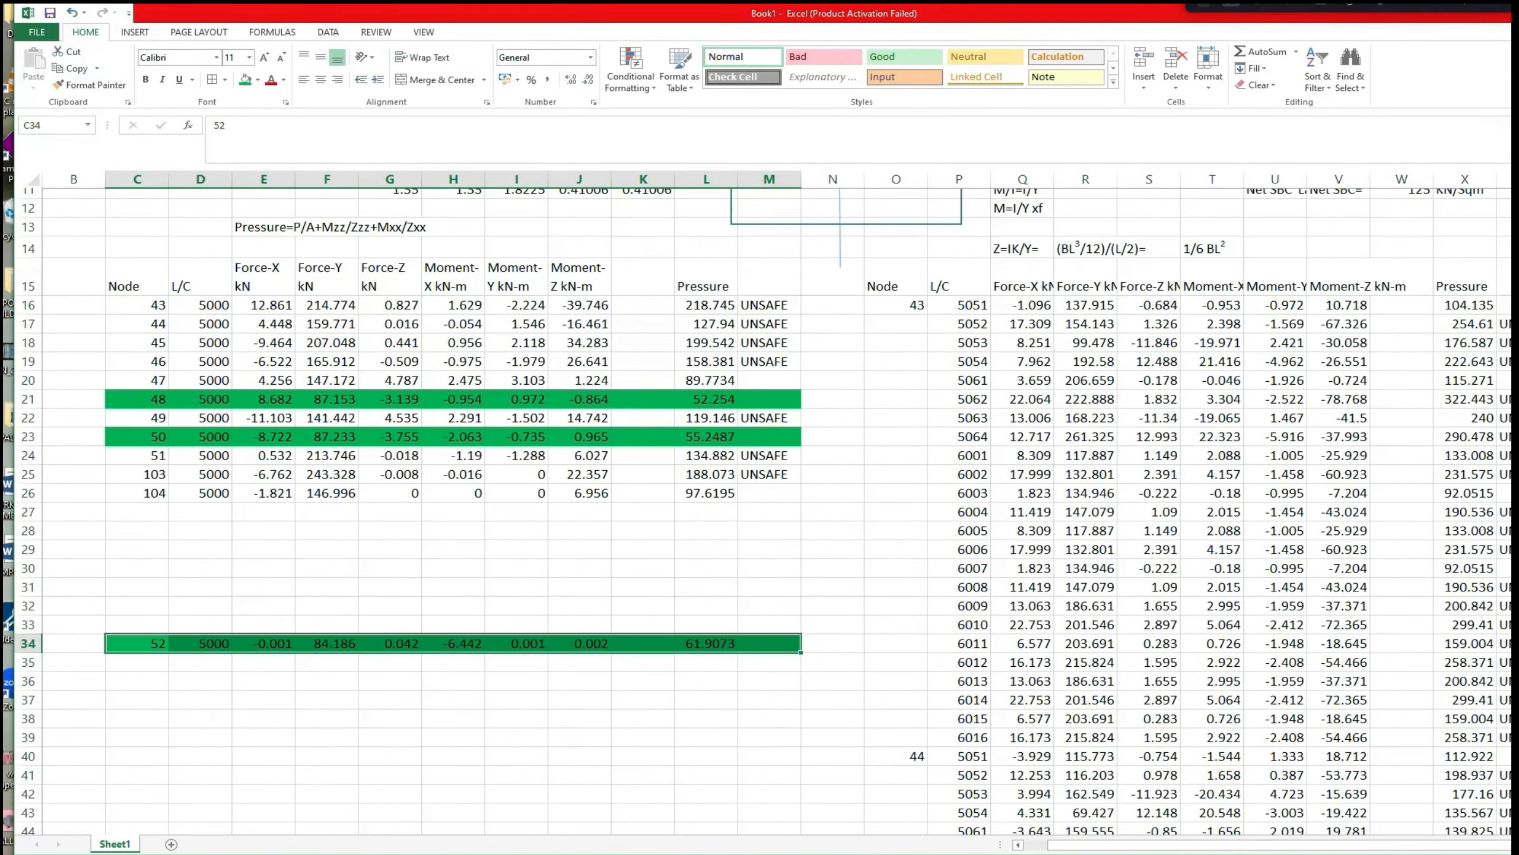
pyautogui.moveTo(127, 561); pyautogui.dragTo(200, 561)
pyautogui.moveTo(123, 768); pyautogui.dragTo(777, 770)
pyautogui.click(258, 79)
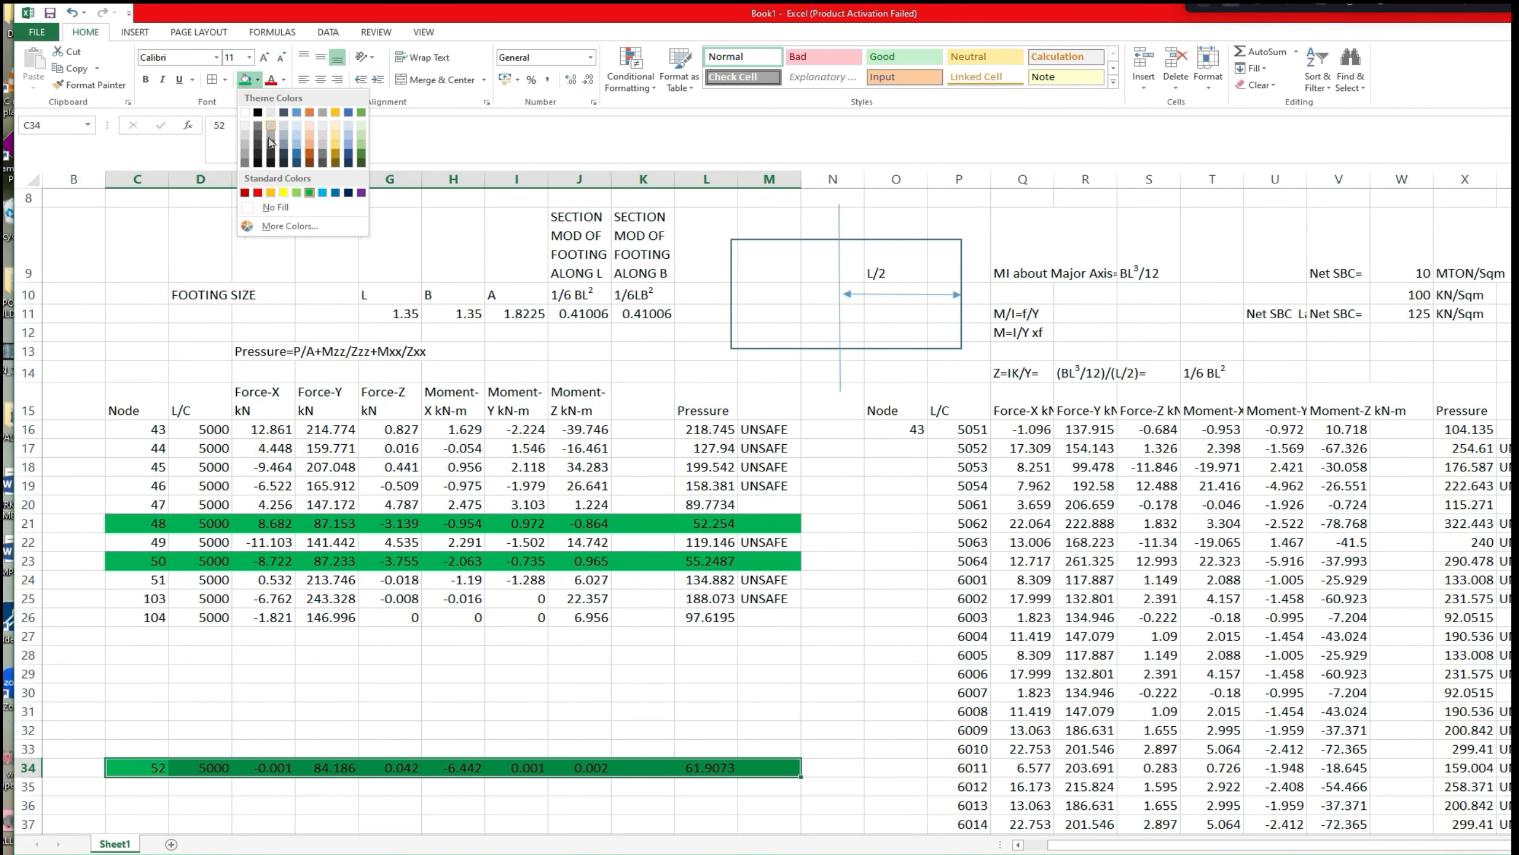
pyautogui.click(276, 207)
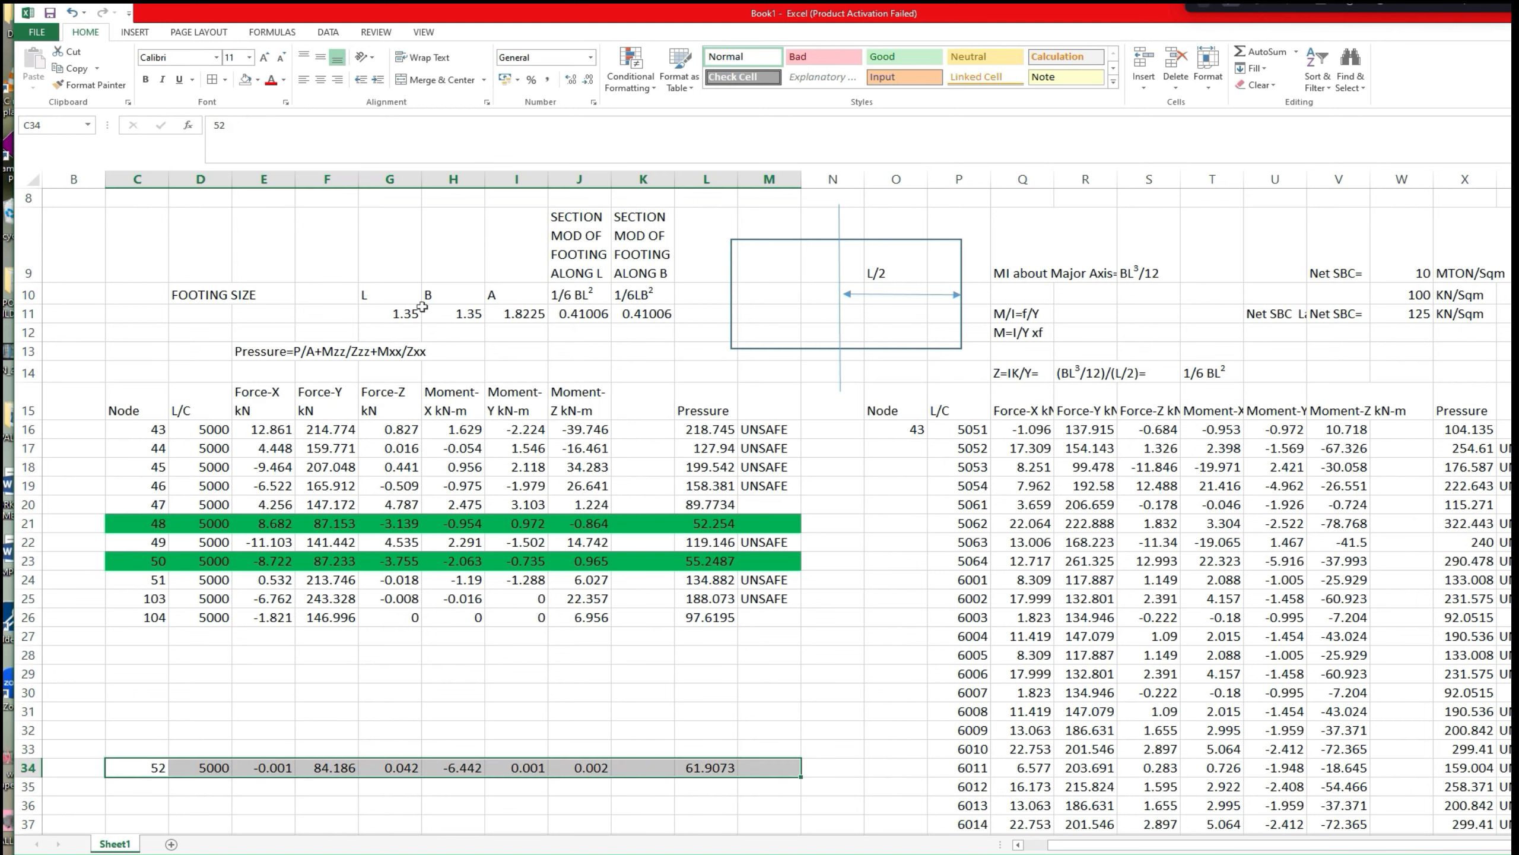
pyautogui.click(760, 486)
# Set the trial footing size to 1.5 for L in G11 and 1.5 for B in H11.
pyautogui.scroll(1, 631, 406)
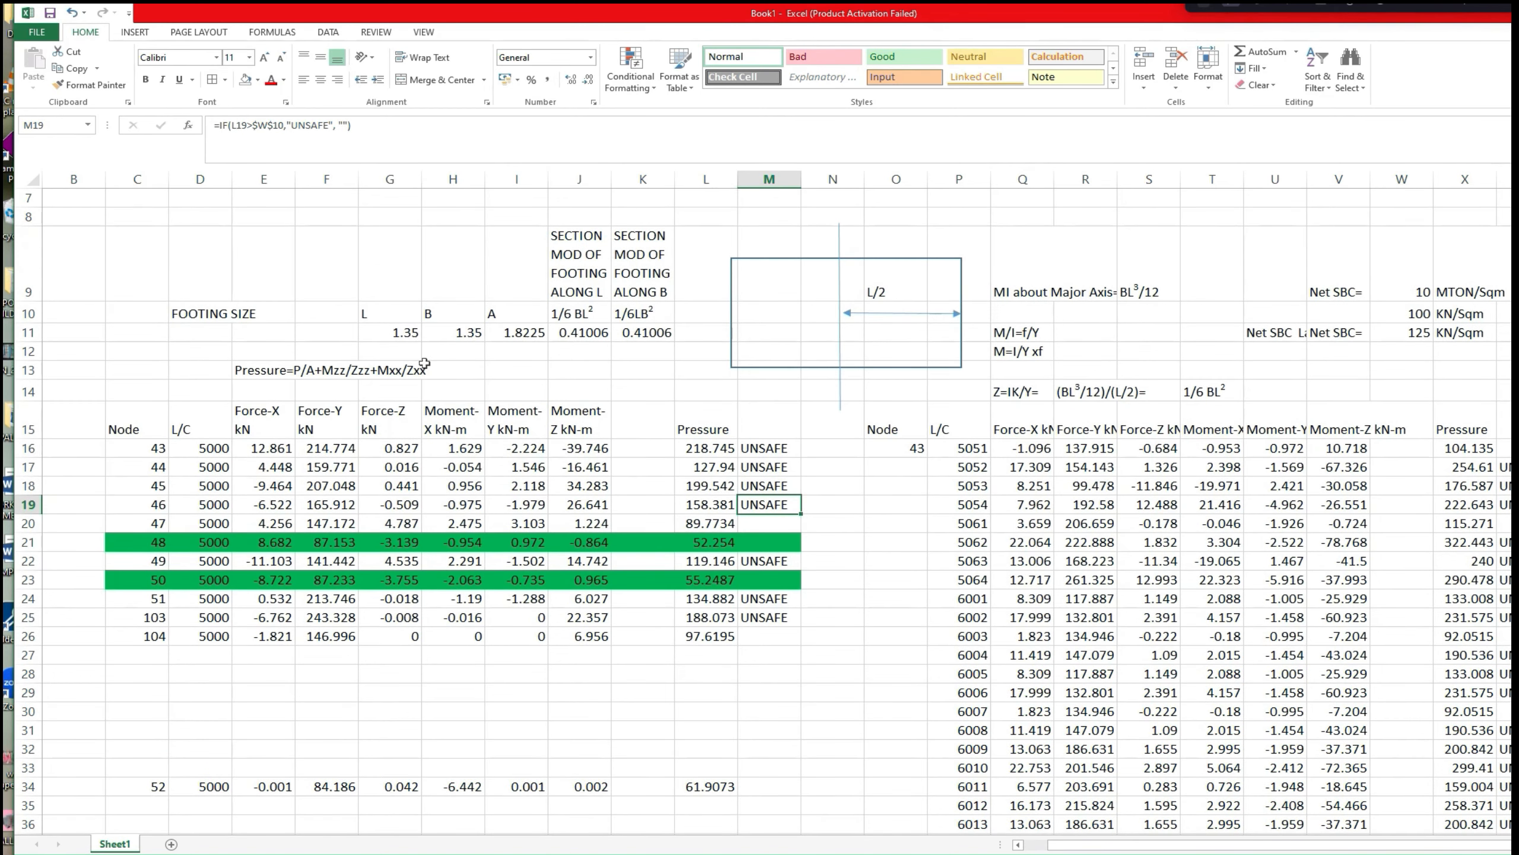
pyautogui.click(411, 334)
pyautogui.write('1.4')
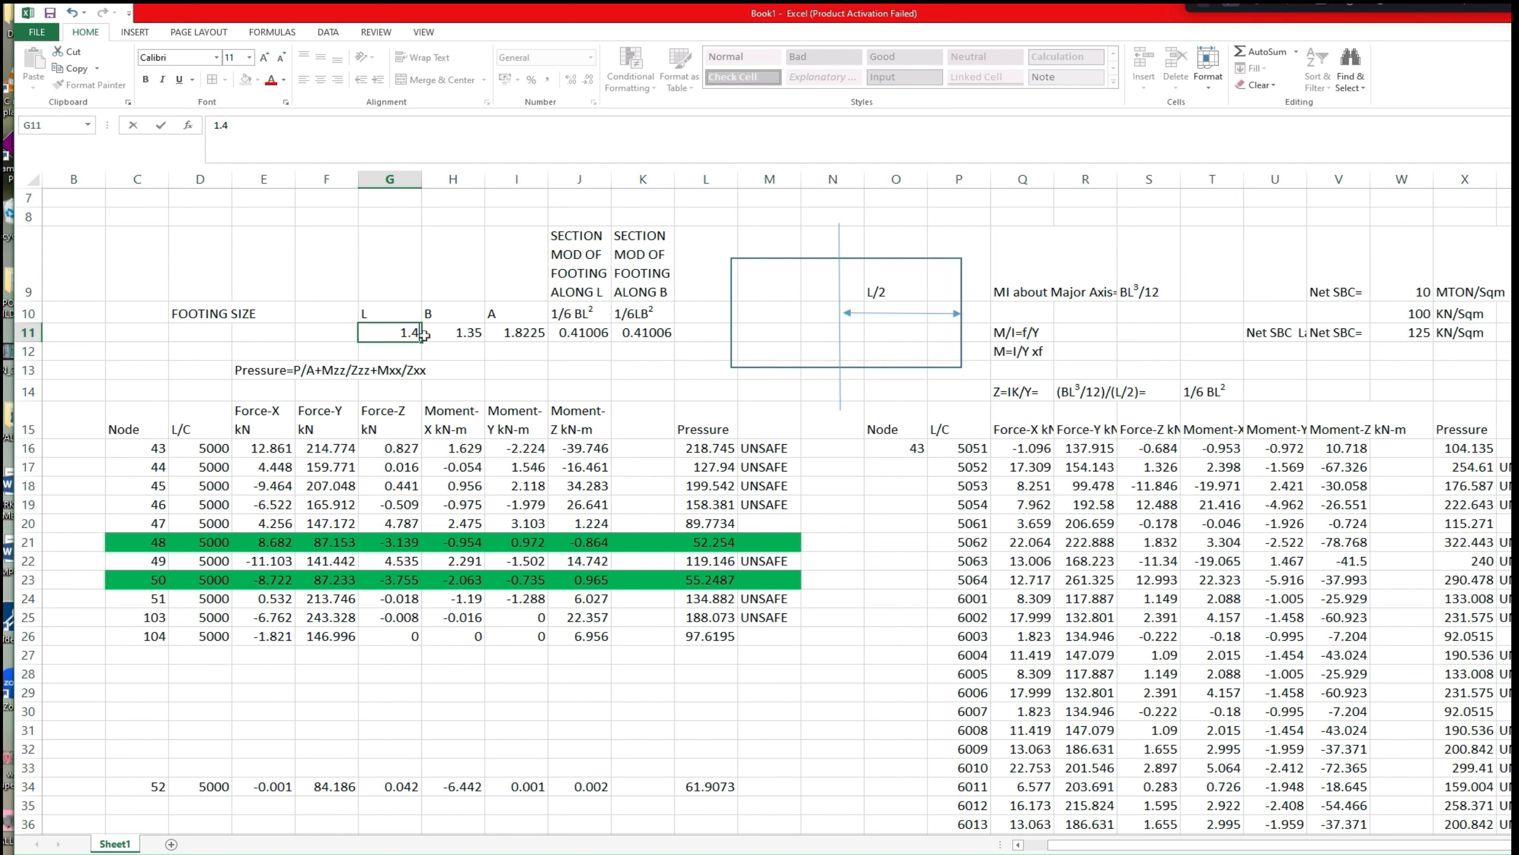
pyautogui.write('1')
pyautogui.press('BackSpace')
pyautogui.press('BackSpace')
pyautogui.press('BackSpace')
pyautogui.write('.5')
pyautogui.press('Tab')
pyautogui.write('1')
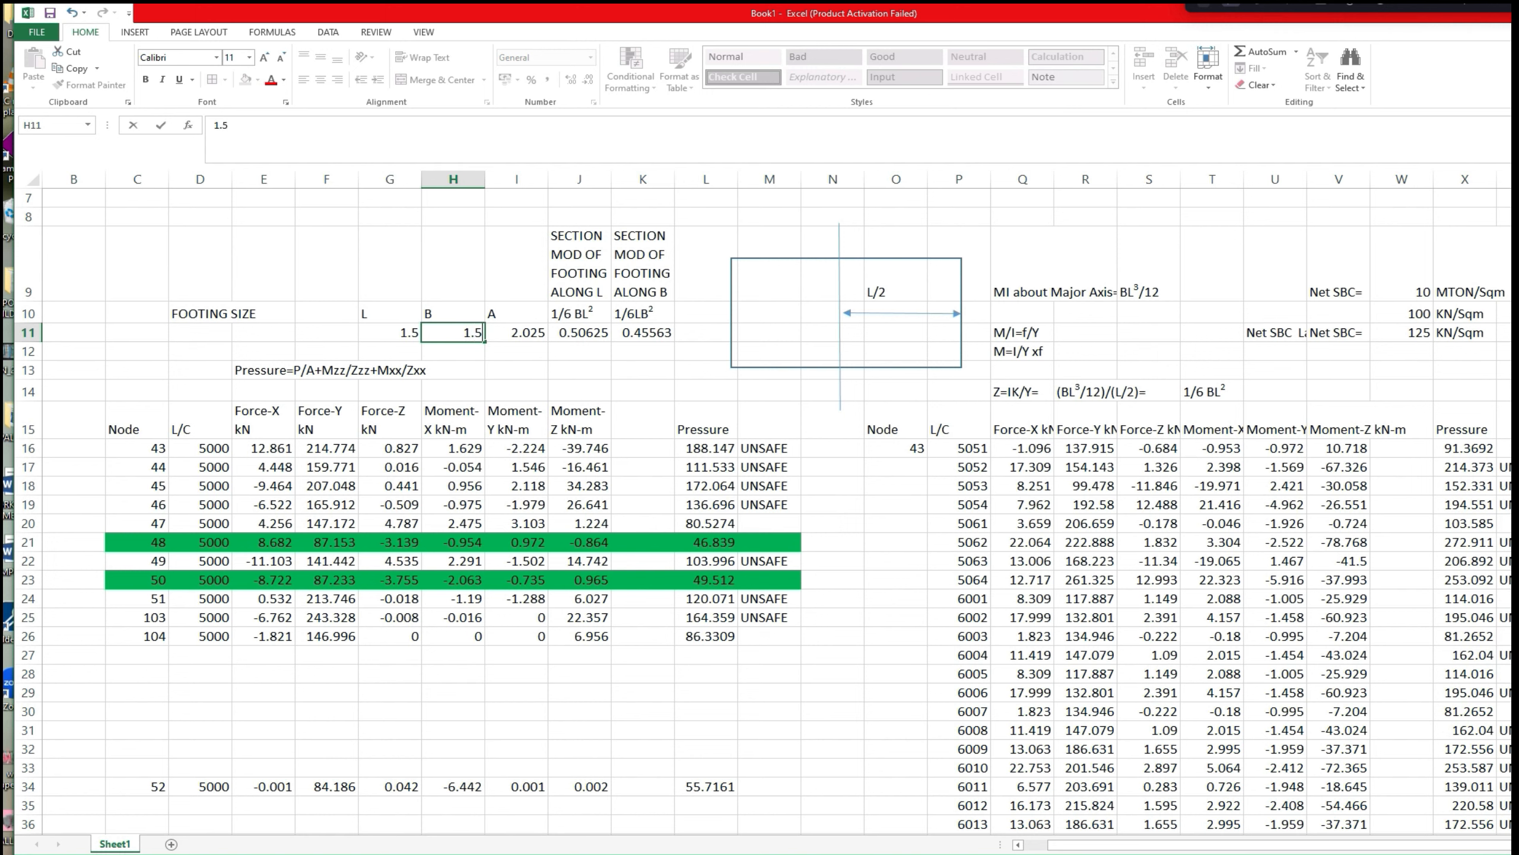
pyautogui.click(815, 449)
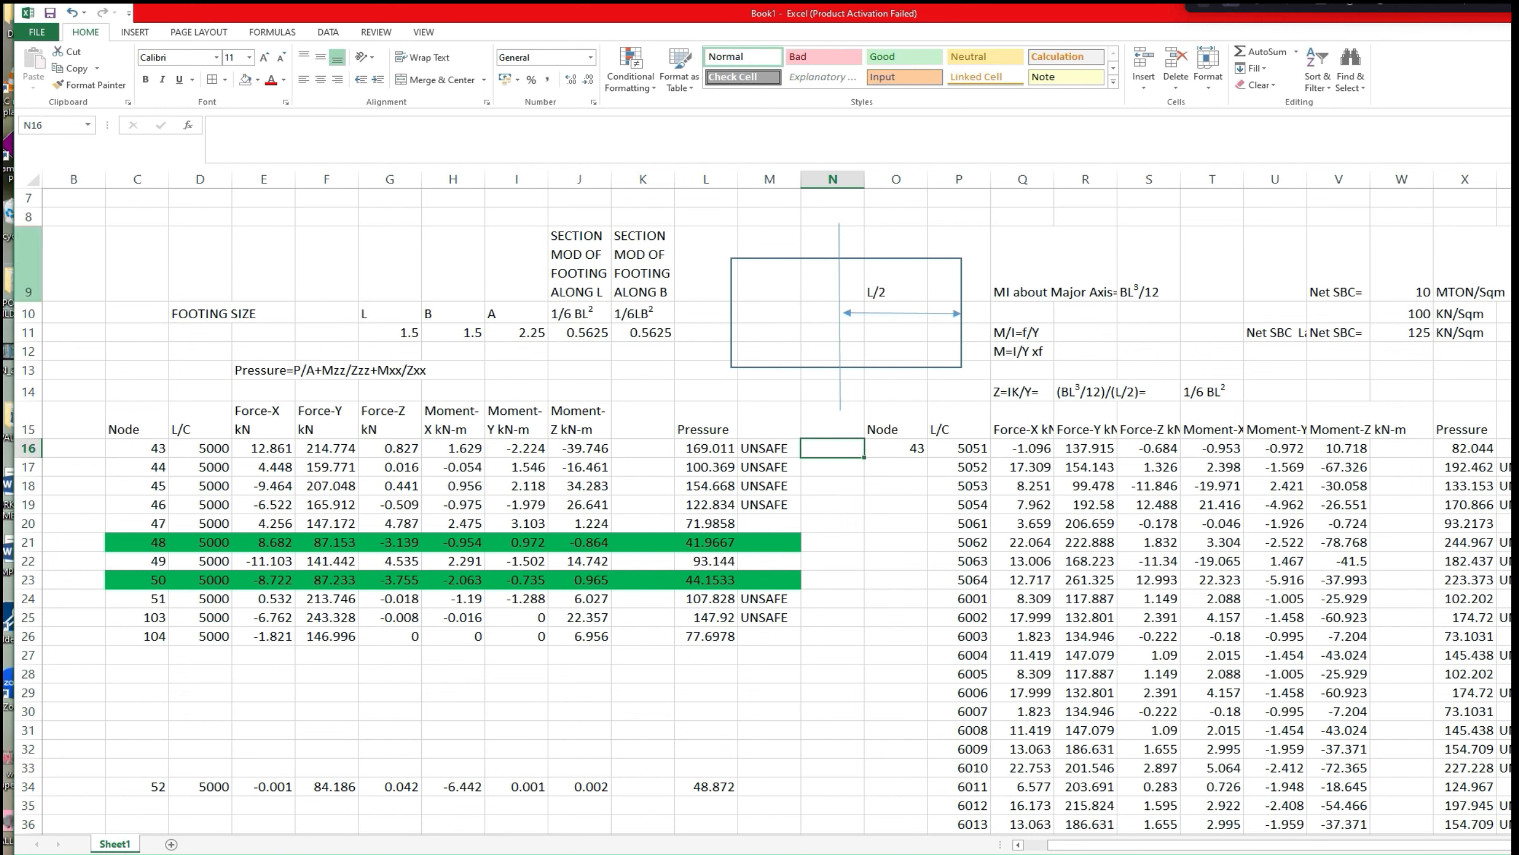
# Review the service load pressures and safety checks in the rows of nodes 47, 49, 104 and 52.
pyautogui.scroll(-2, 667, 503)
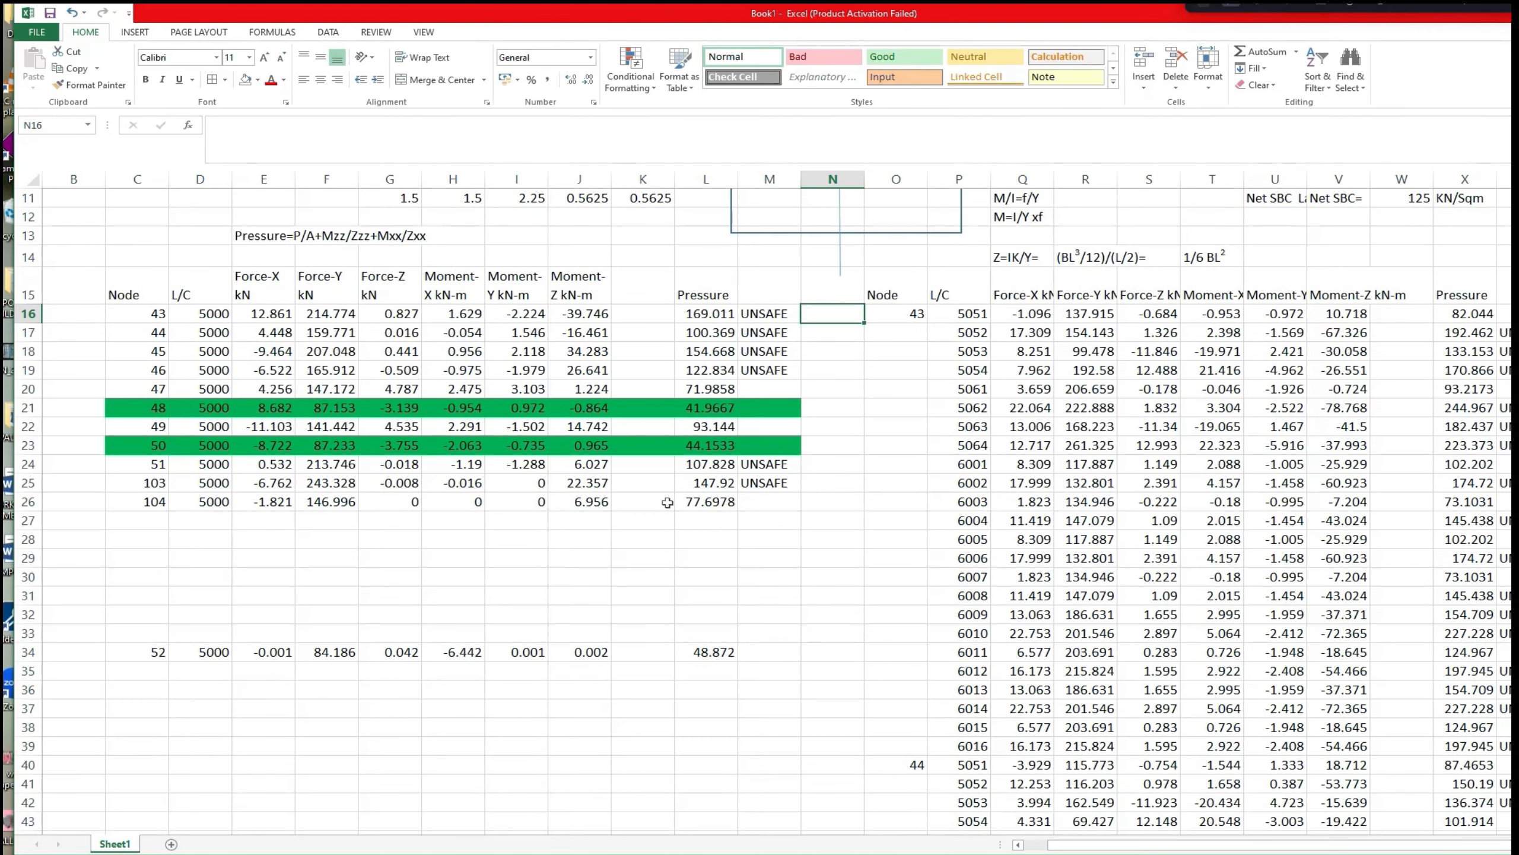
pyautogui.moveTo(149, 394); pyautogui.dragTo(720, 408)
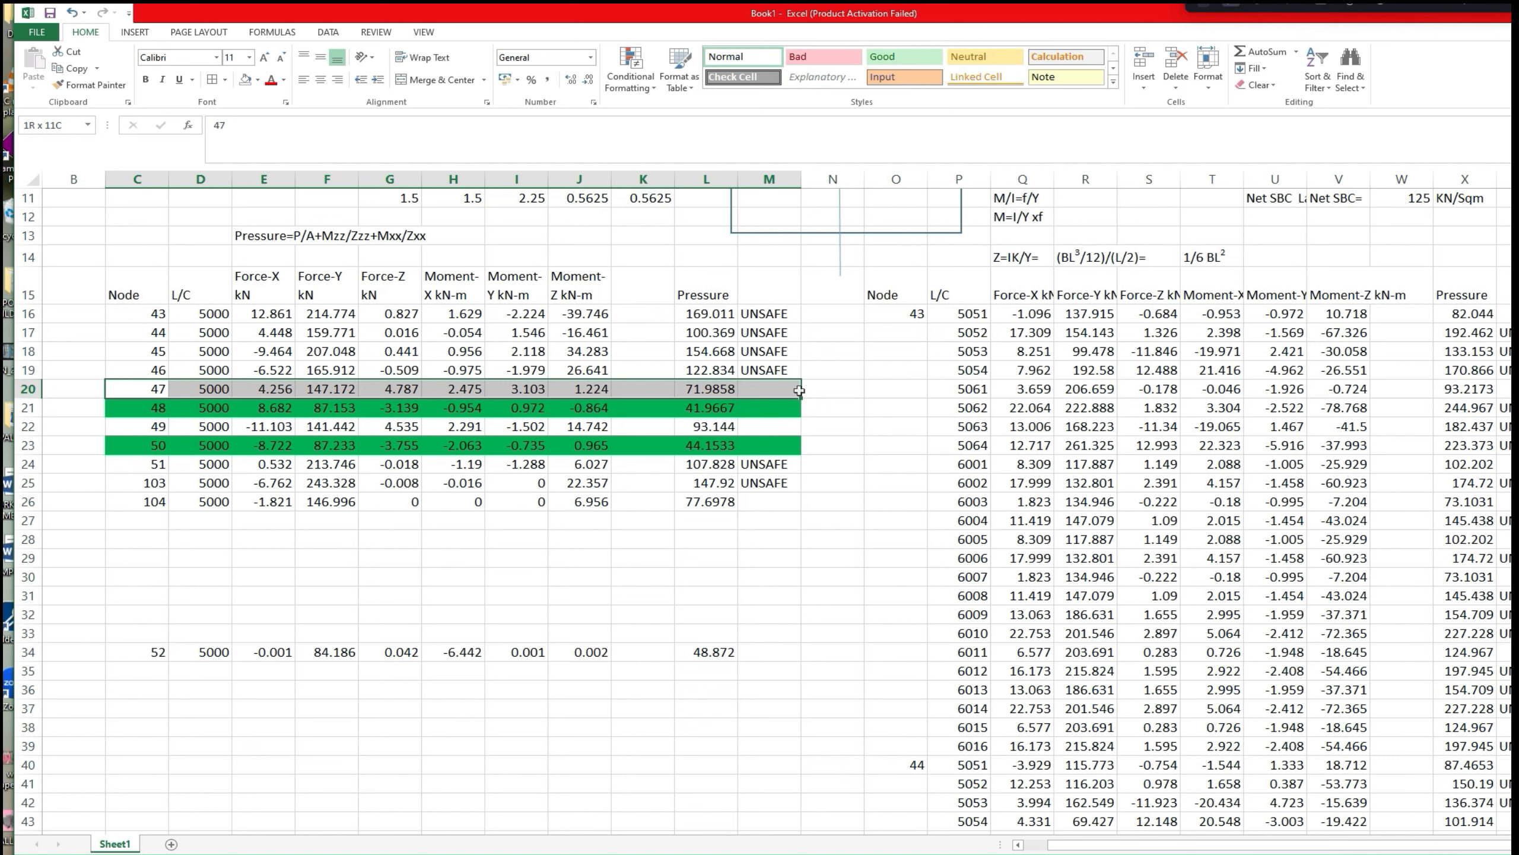
pyautogui.moveTo(799, 390); pyautogui.dragTo(799, 390)
pyautogui.moveTo(154, 428); pyautogui.dragTo(787, 428)
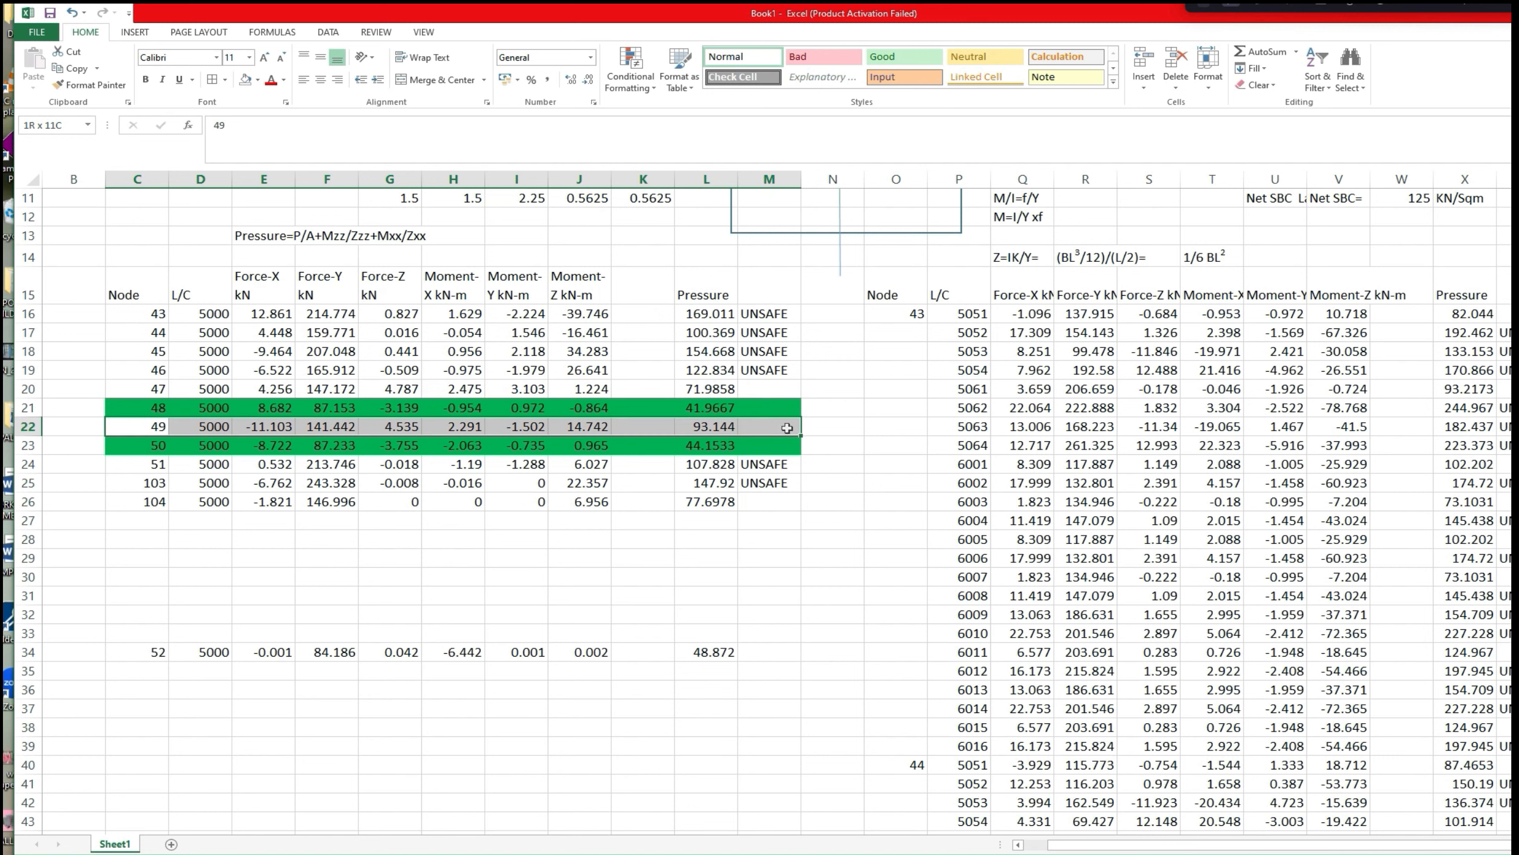
pyautogui.moveTo(162, 502); pyautogui.dragTo(771, 502)
pyautogui.click(157, 647)
pyautogui.moveTo(158, 652); pyautogui.dragTo(727, 653)
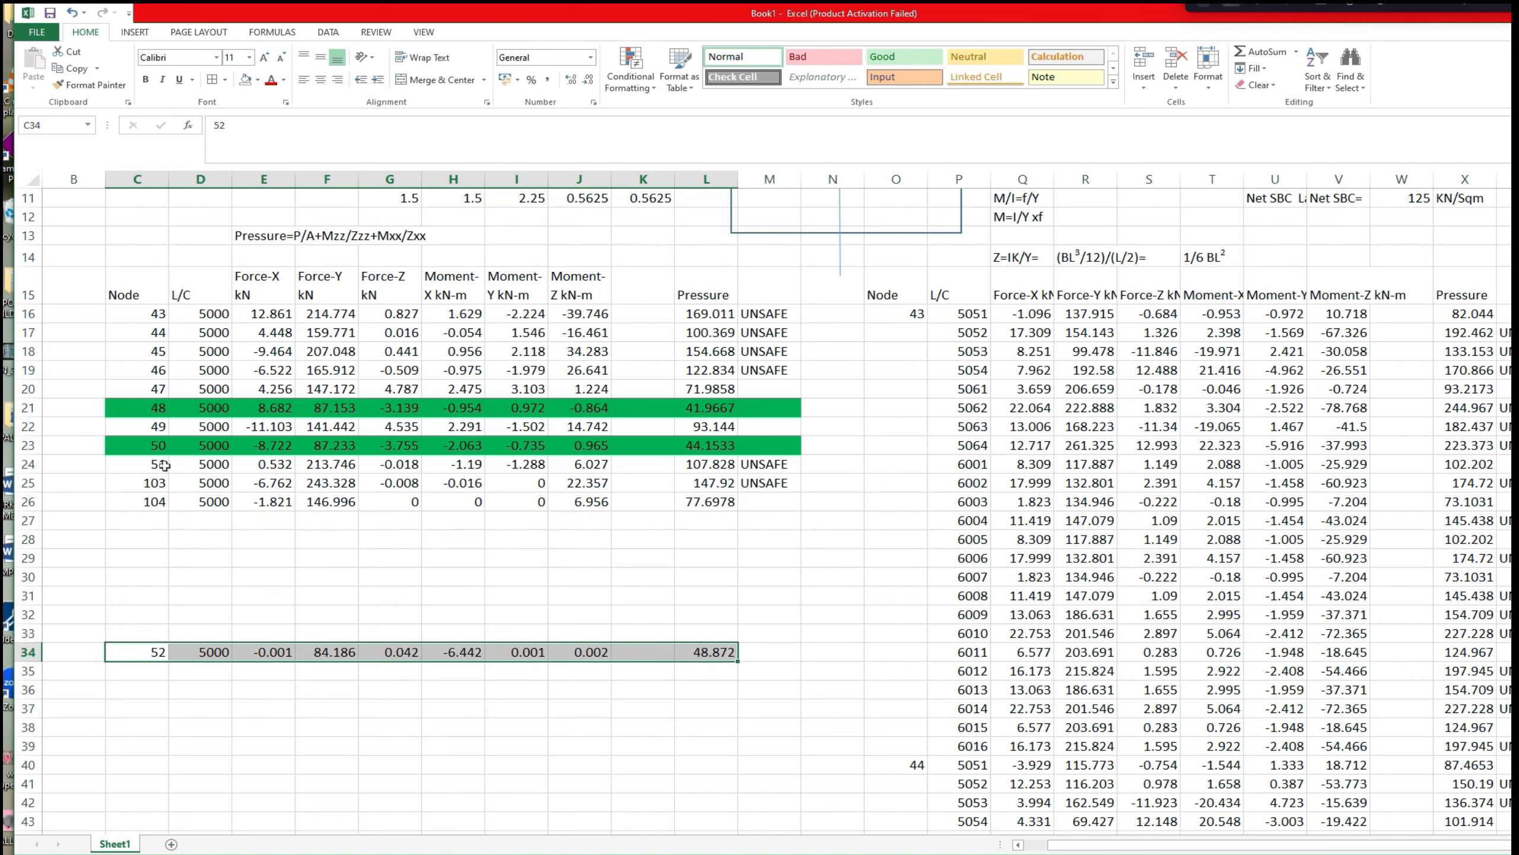
# Examine the load combination table for UNSAFE pressures at node 47 under the 1.5 by 1.5 footing.
pyautogui.scroll(-2, 204, 509)
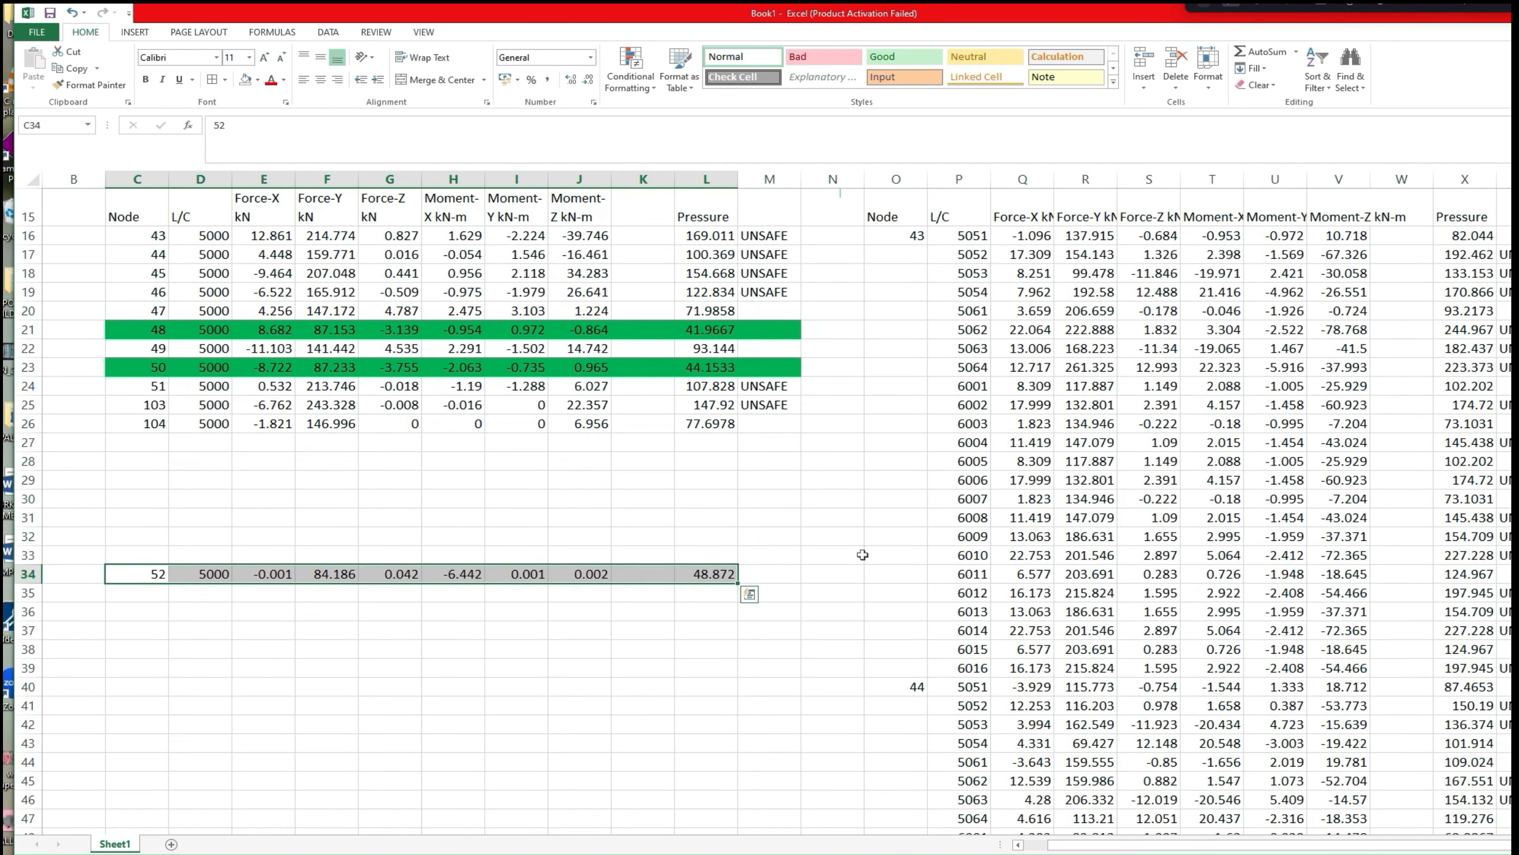
pyautogui.scroll(-8, 831, 543)
pyautogui.scroll(-15, 924, 558)
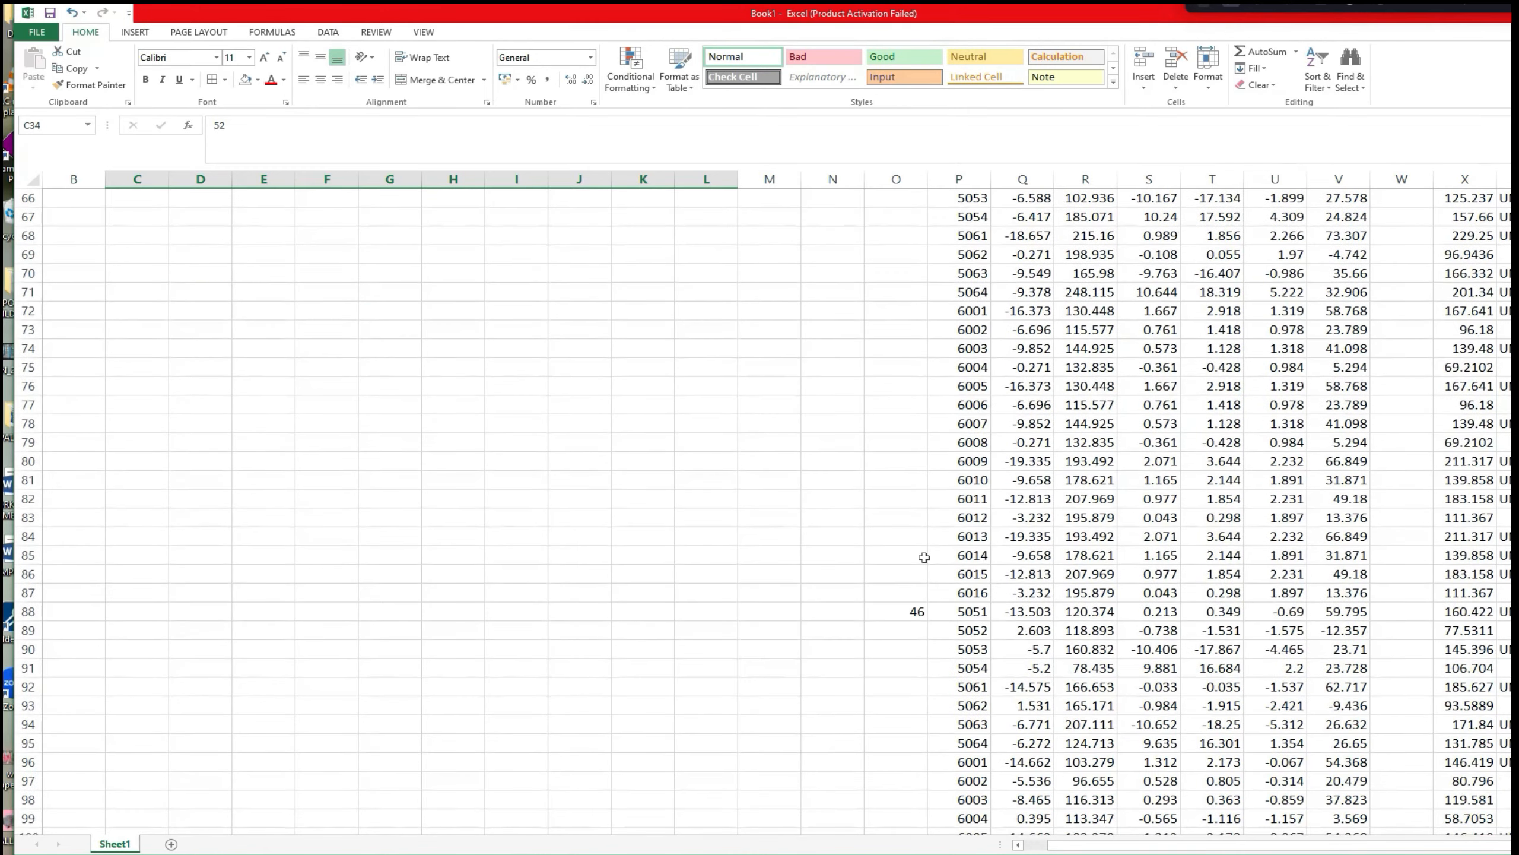
pyautogui.scroll(-3, 924, 557)
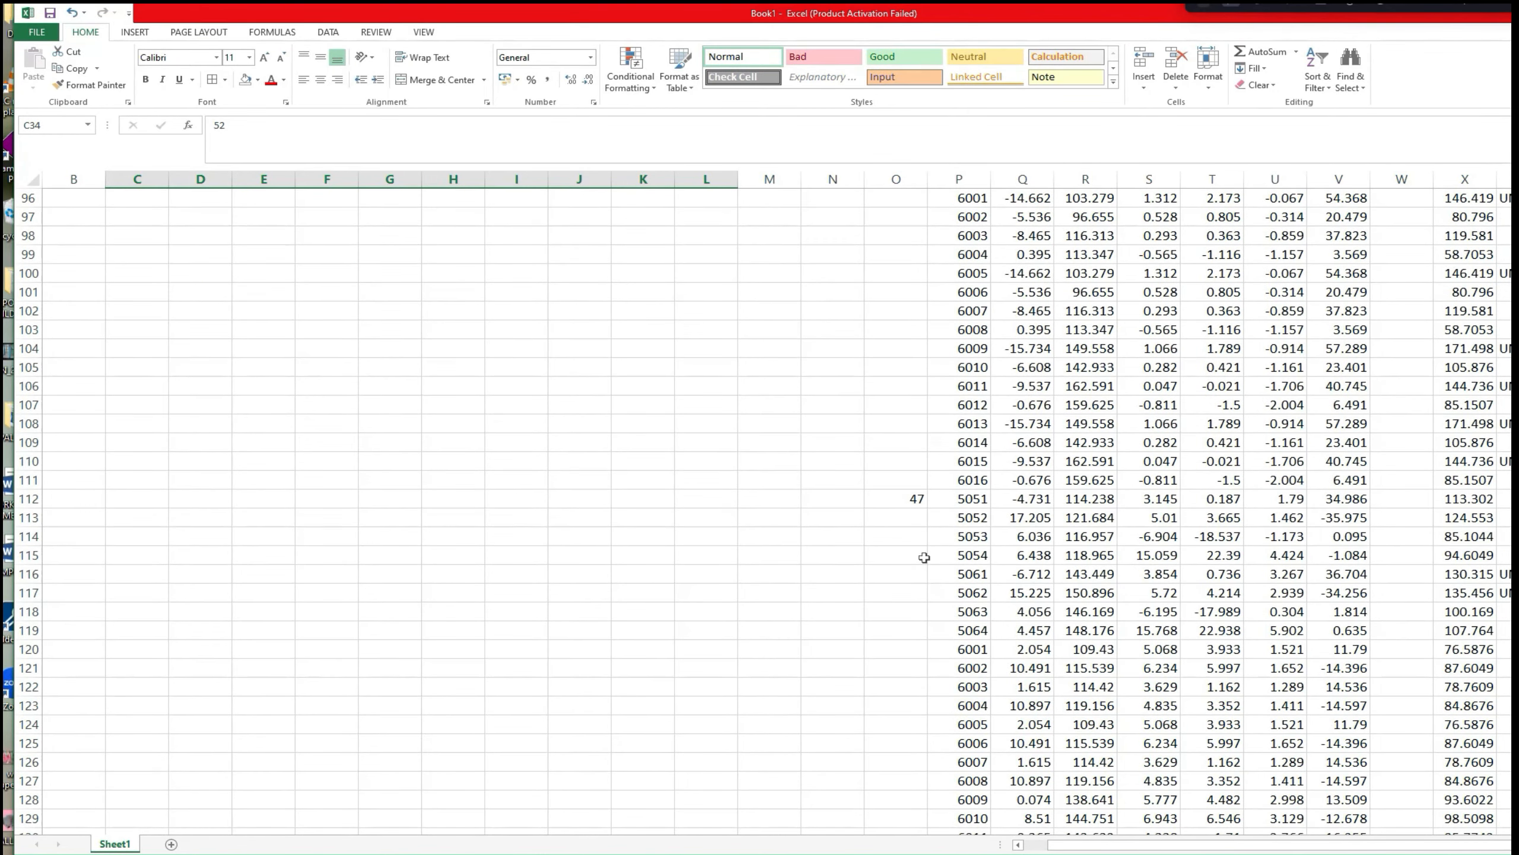
pyautogui.scroll(-4, 924, 558)
pyautogui.scroll(2, 924, 558)
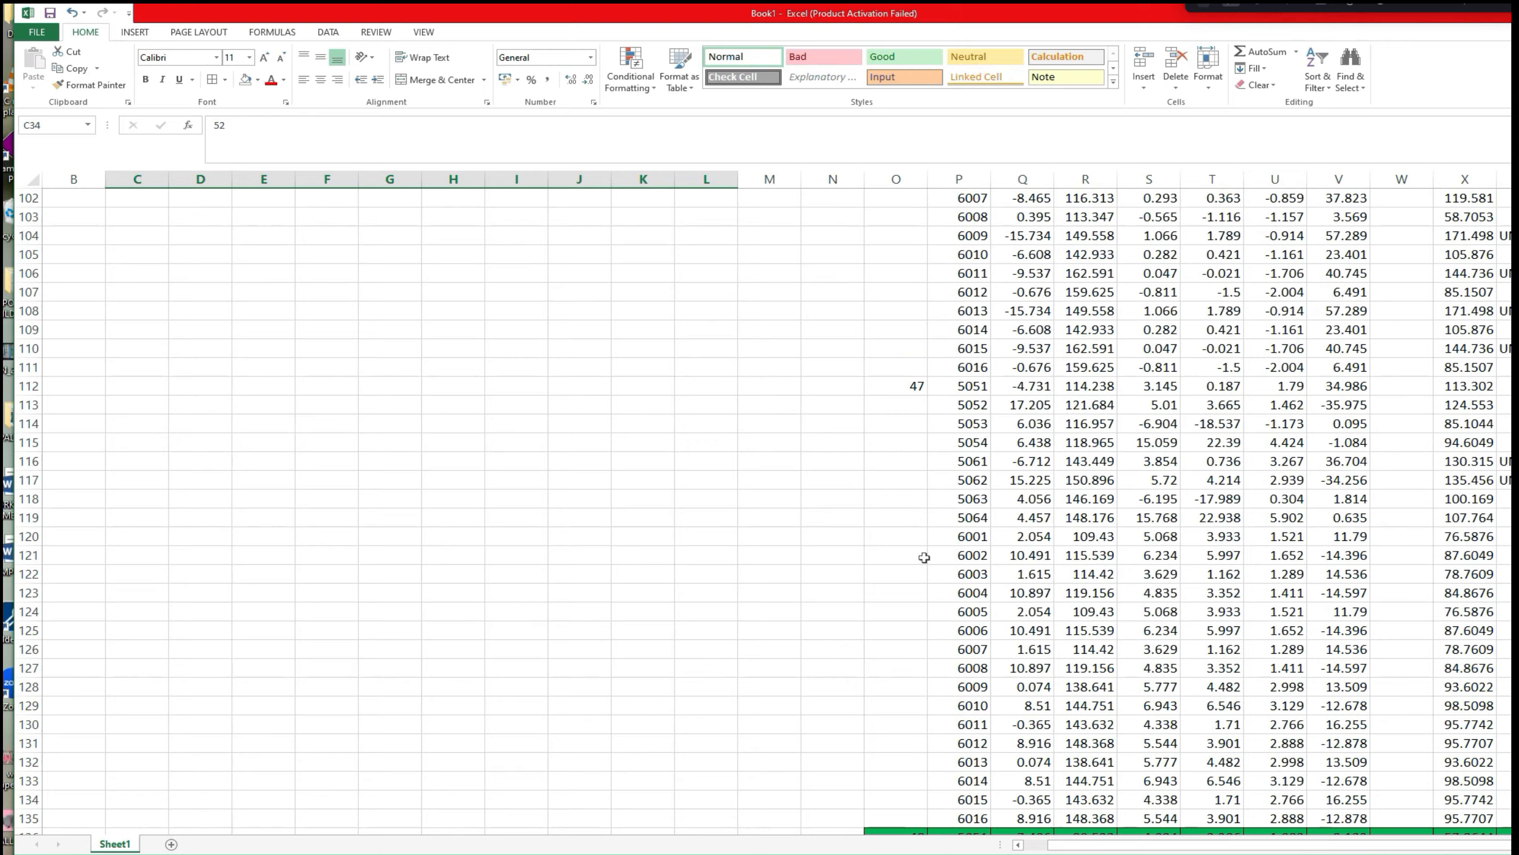
pyautogui.scroll(8, 924, 557)
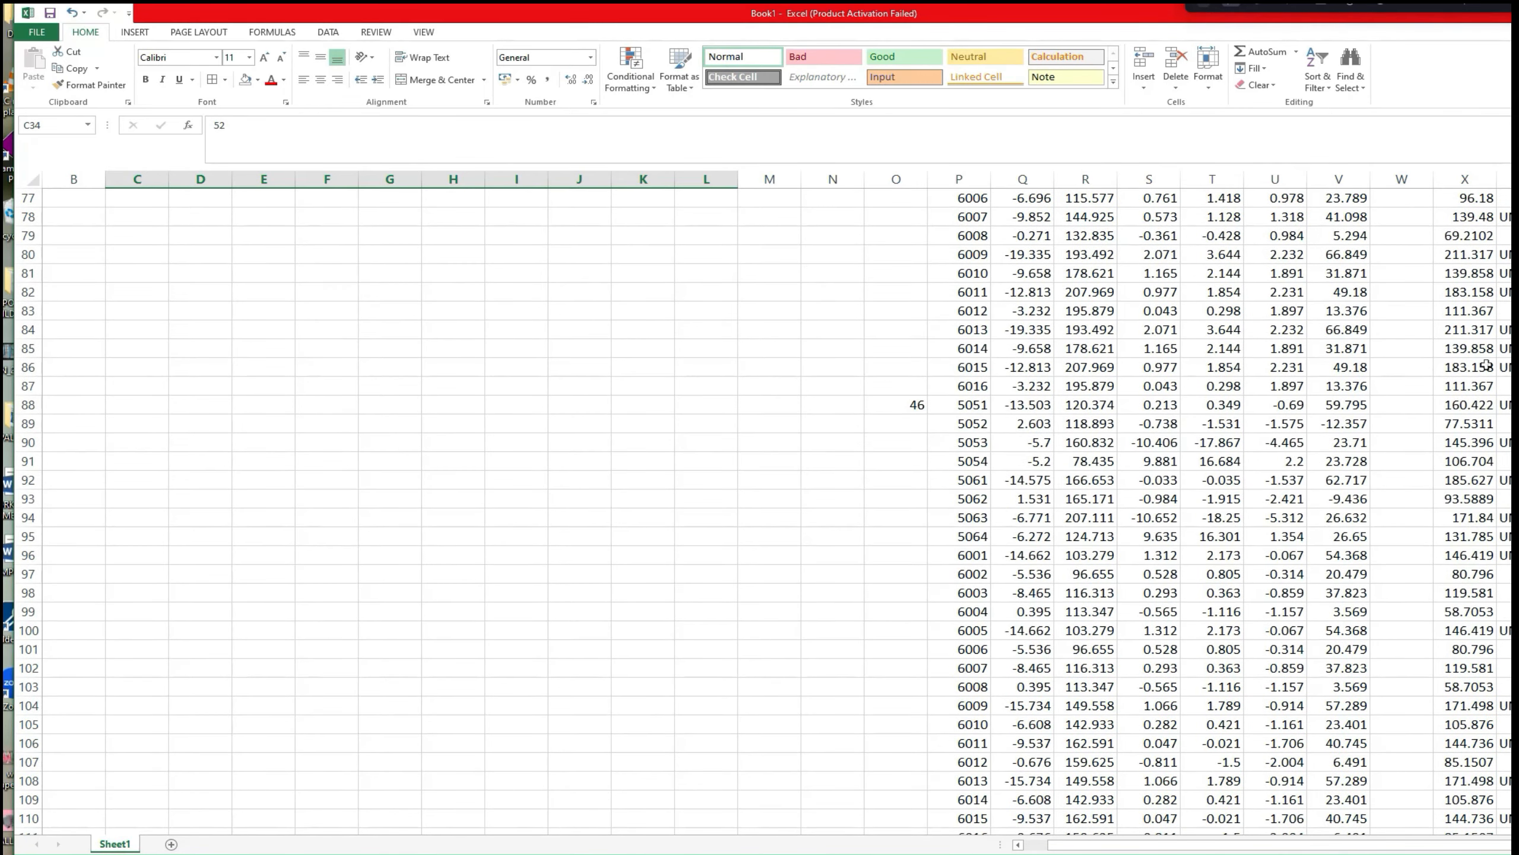
pyautogui.scroll(20, 924, 558)
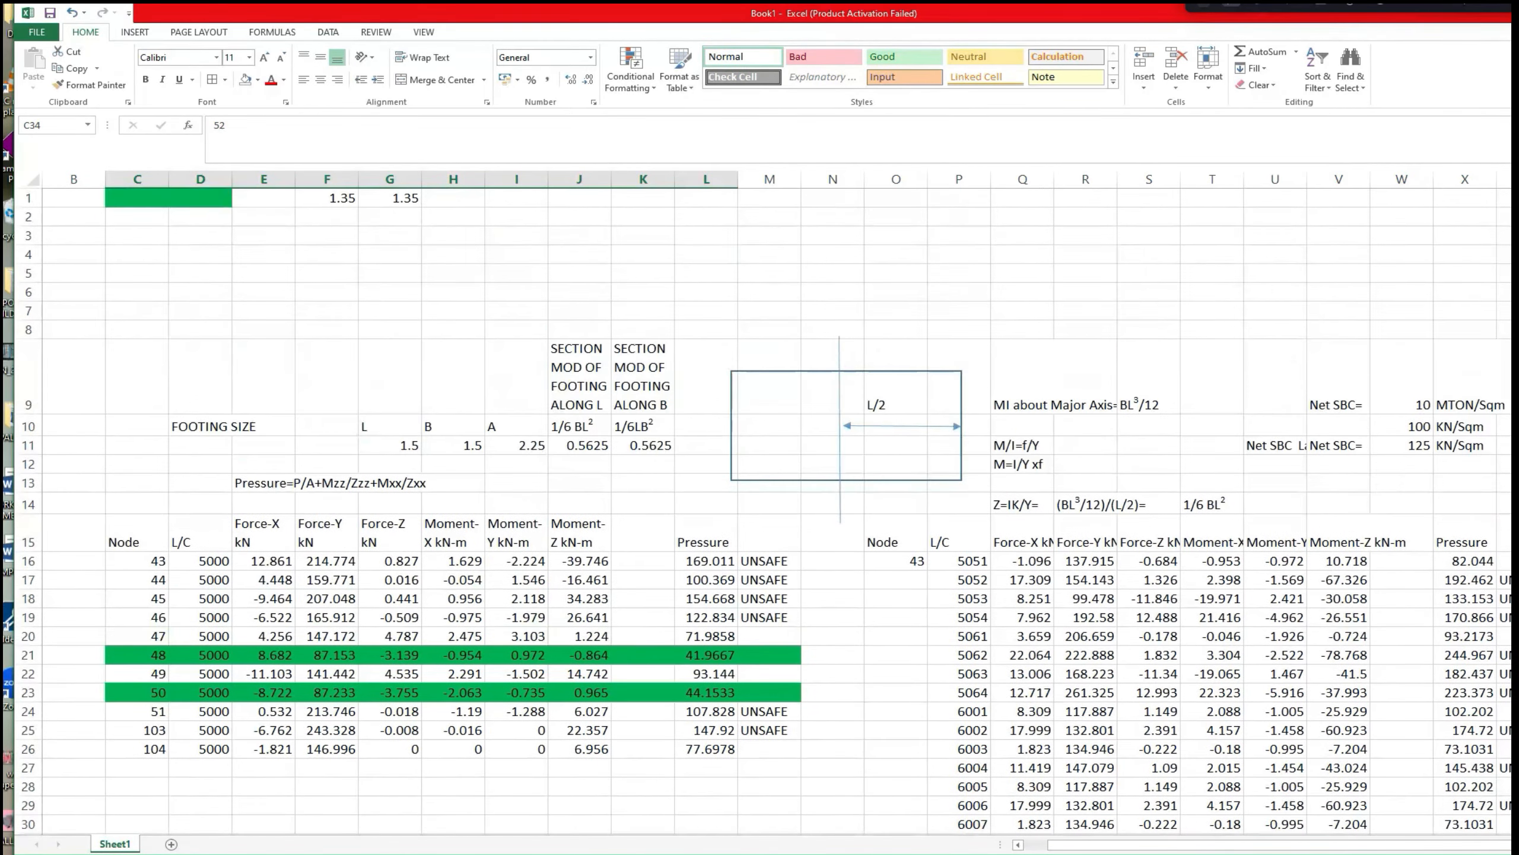
# Set the trial footing size to 1.6 for L in G11 and 1.6 for B in H11.
pyautogui.click(401, 446)
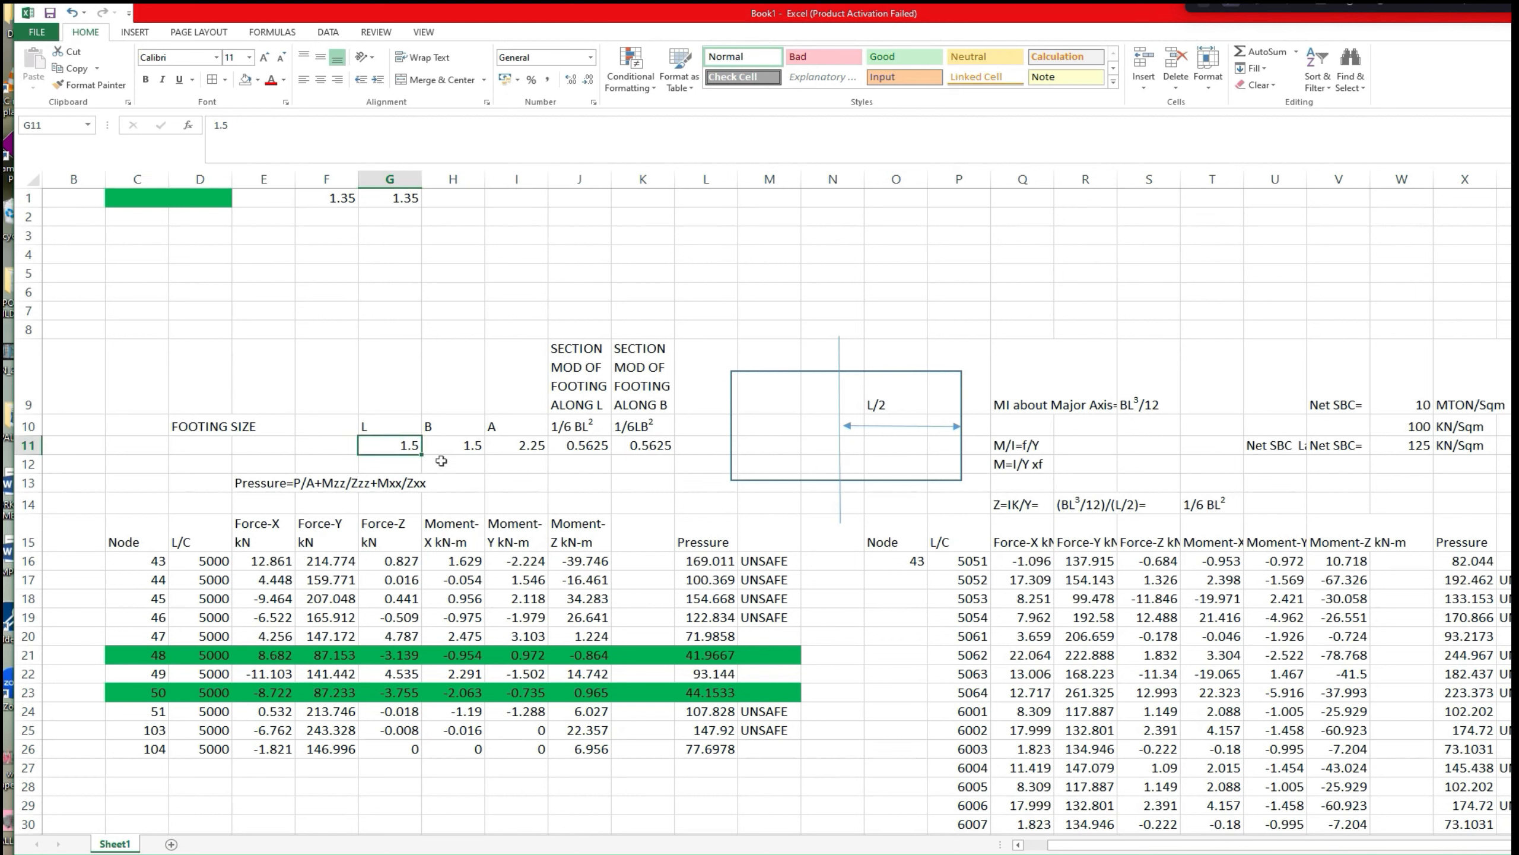
pyautogui.write('1.6')
pyautogui.click(461, 450)
pyautogui.write('1')
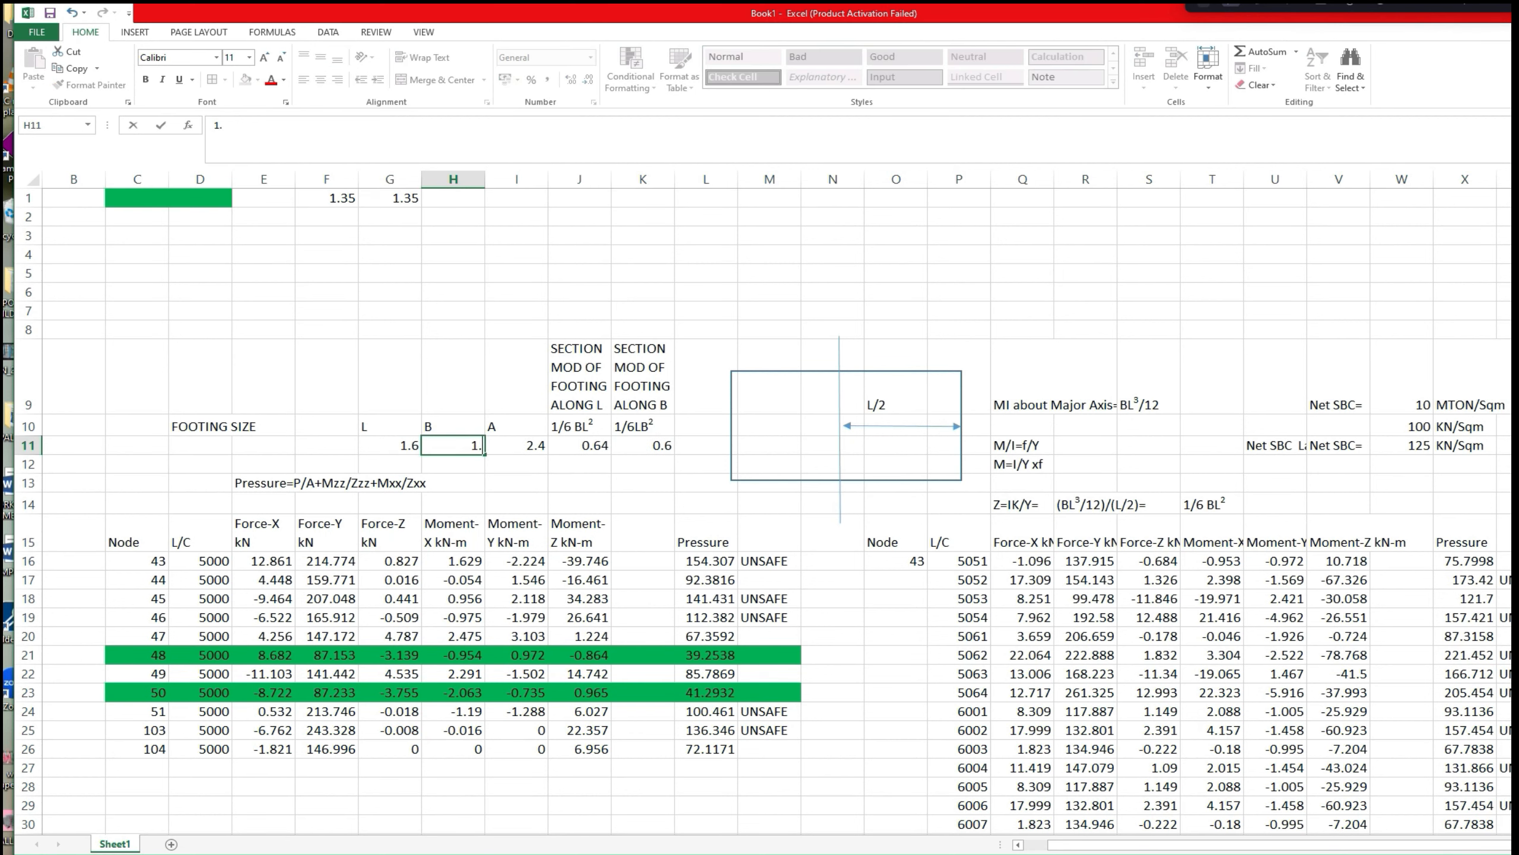
pyautogui.click(579, 503)
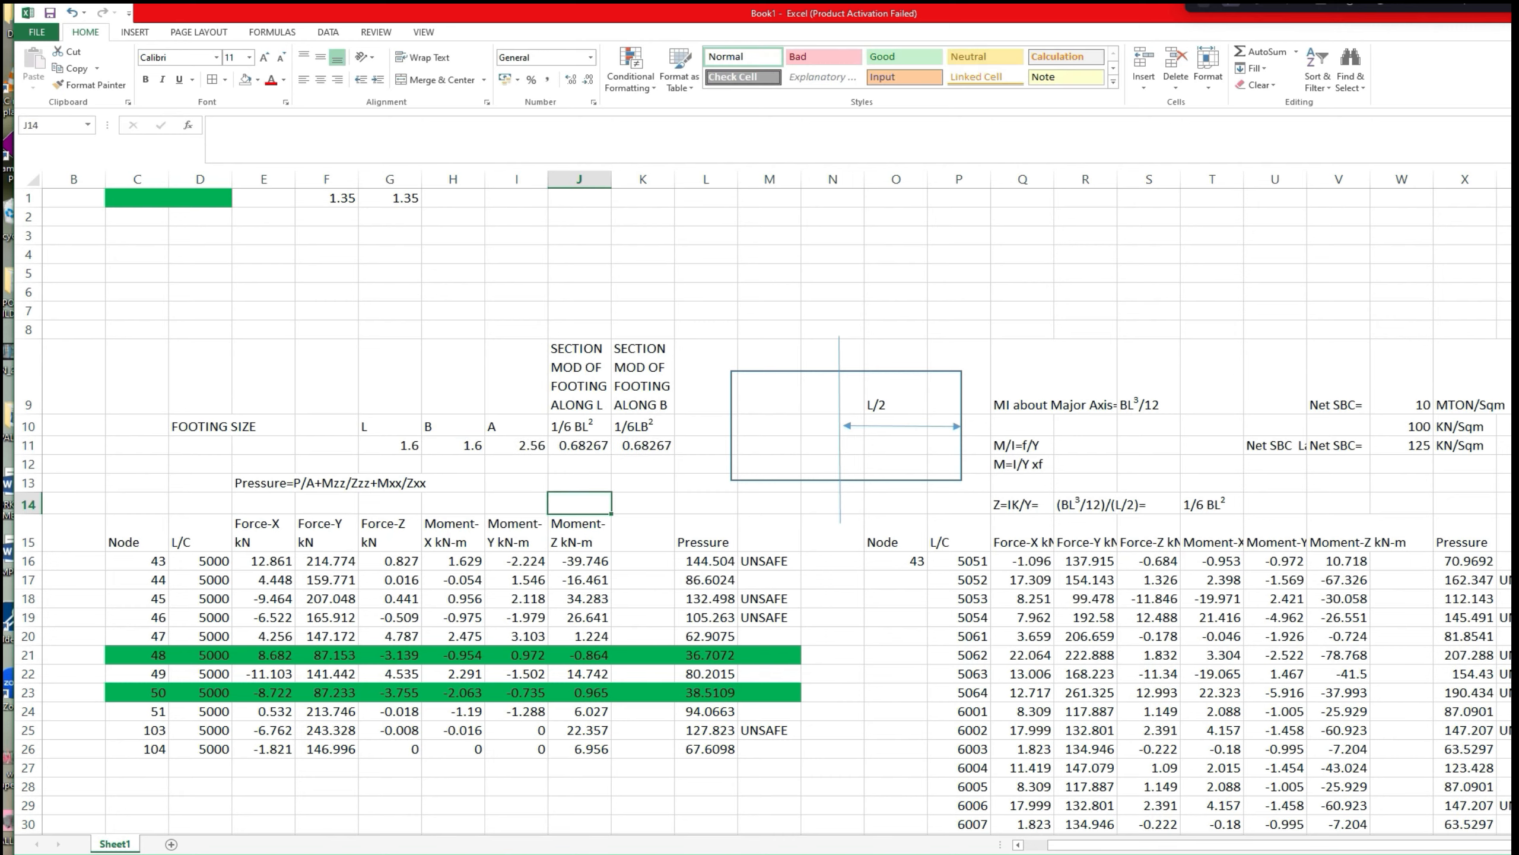
# Examine the load combination pressures of nodes 44 to 47 and the service load checks for the 1.6 by 1.6 footing.
pyautogui.scroll(-11, 760, 508)
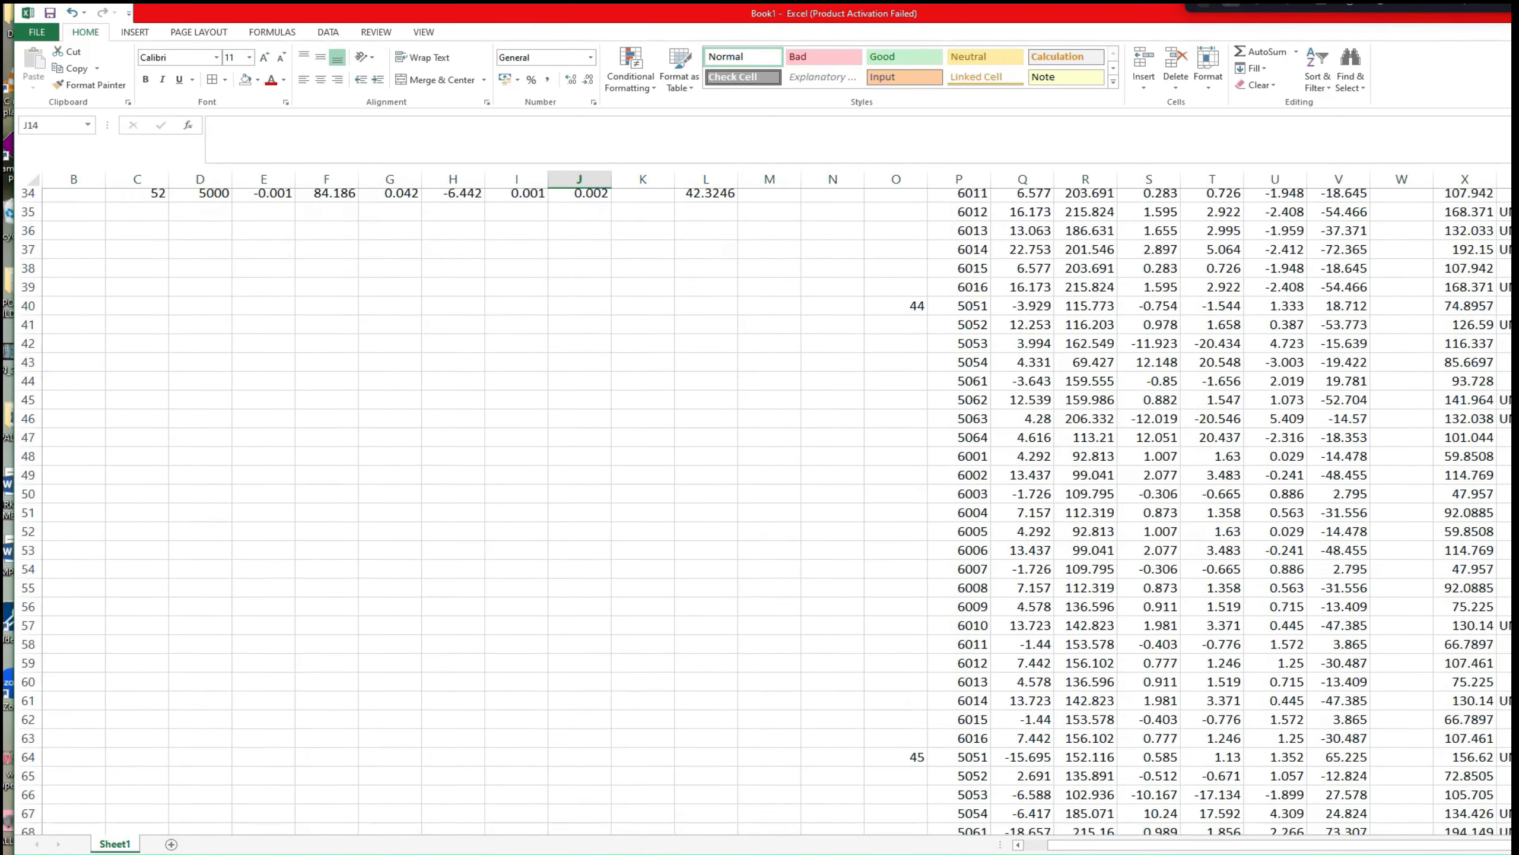
pyautogui.scroll(-1, 760, 509)
pyautogui.scroll(-3, 760, 509)
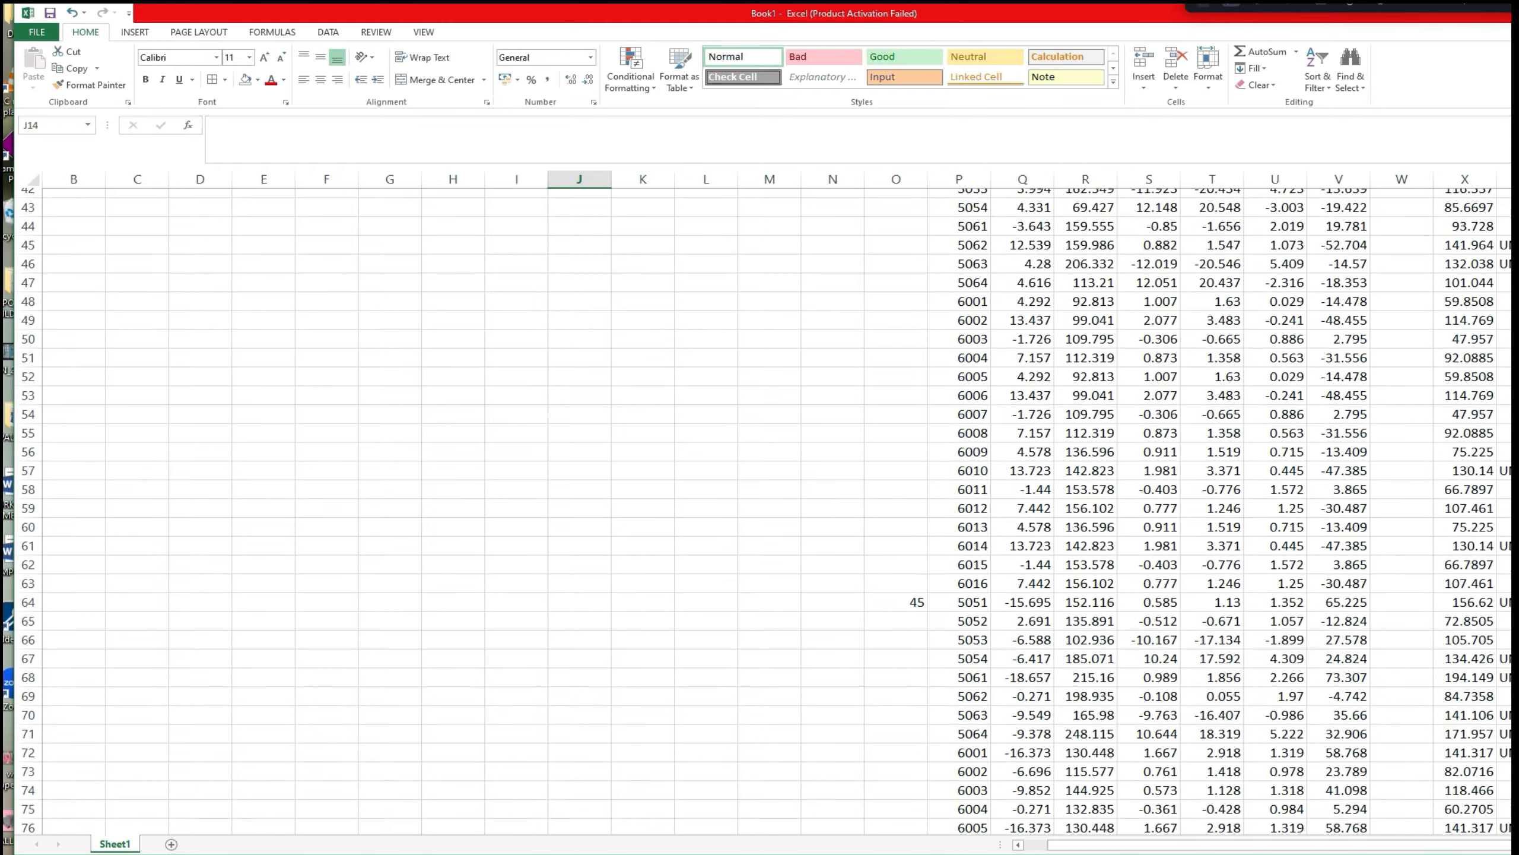
pyautogui.scroll(4, 760, 509)
pyautogui.scroll(11, 759, 508)
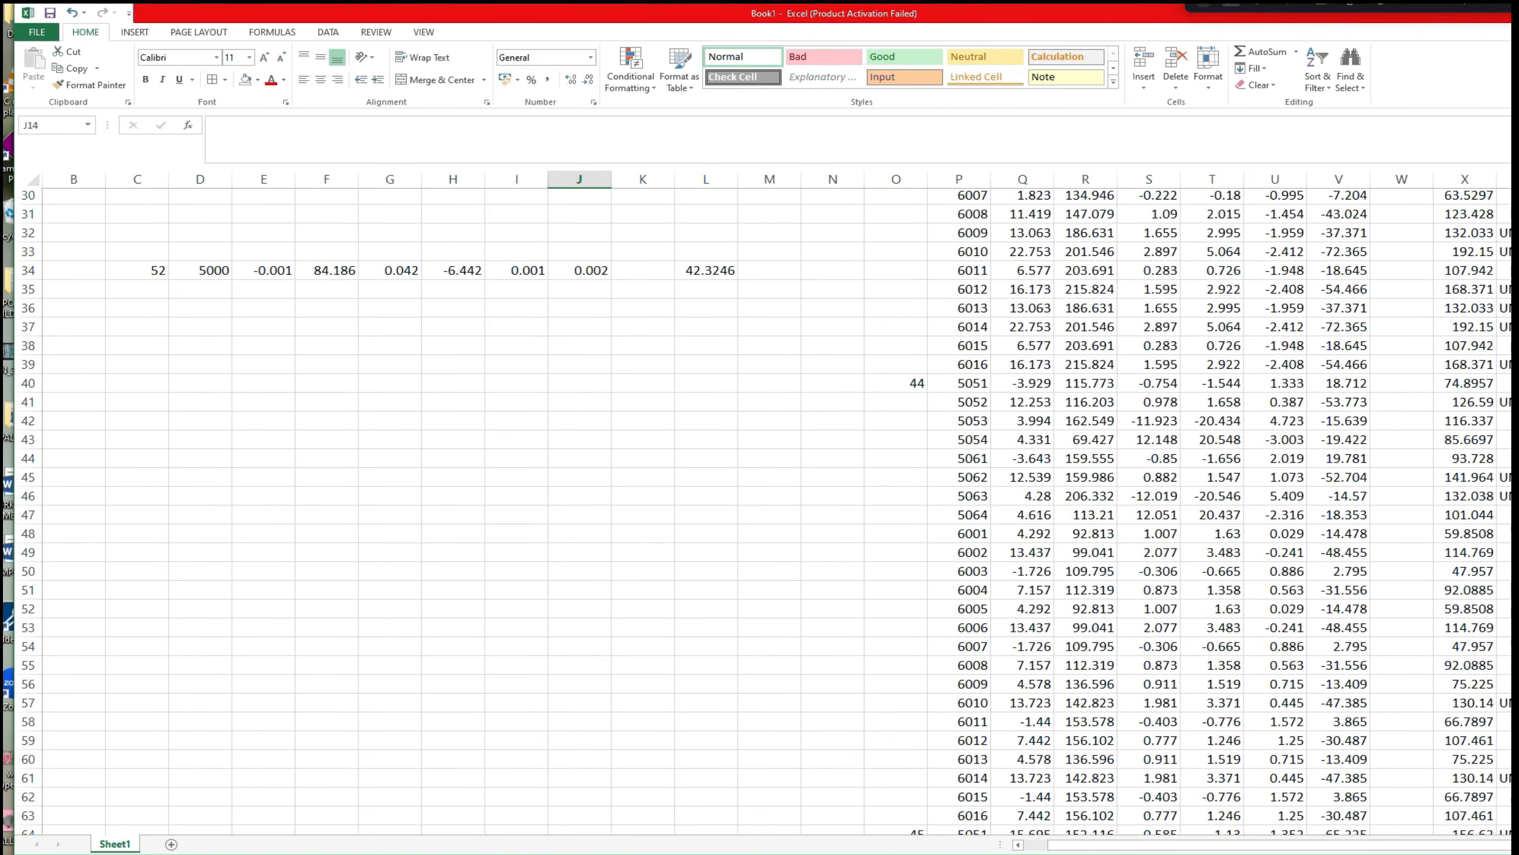
pyautogui.scroll(-20, 760, 508)
pyautogui.scroll(-12, 759, 509)
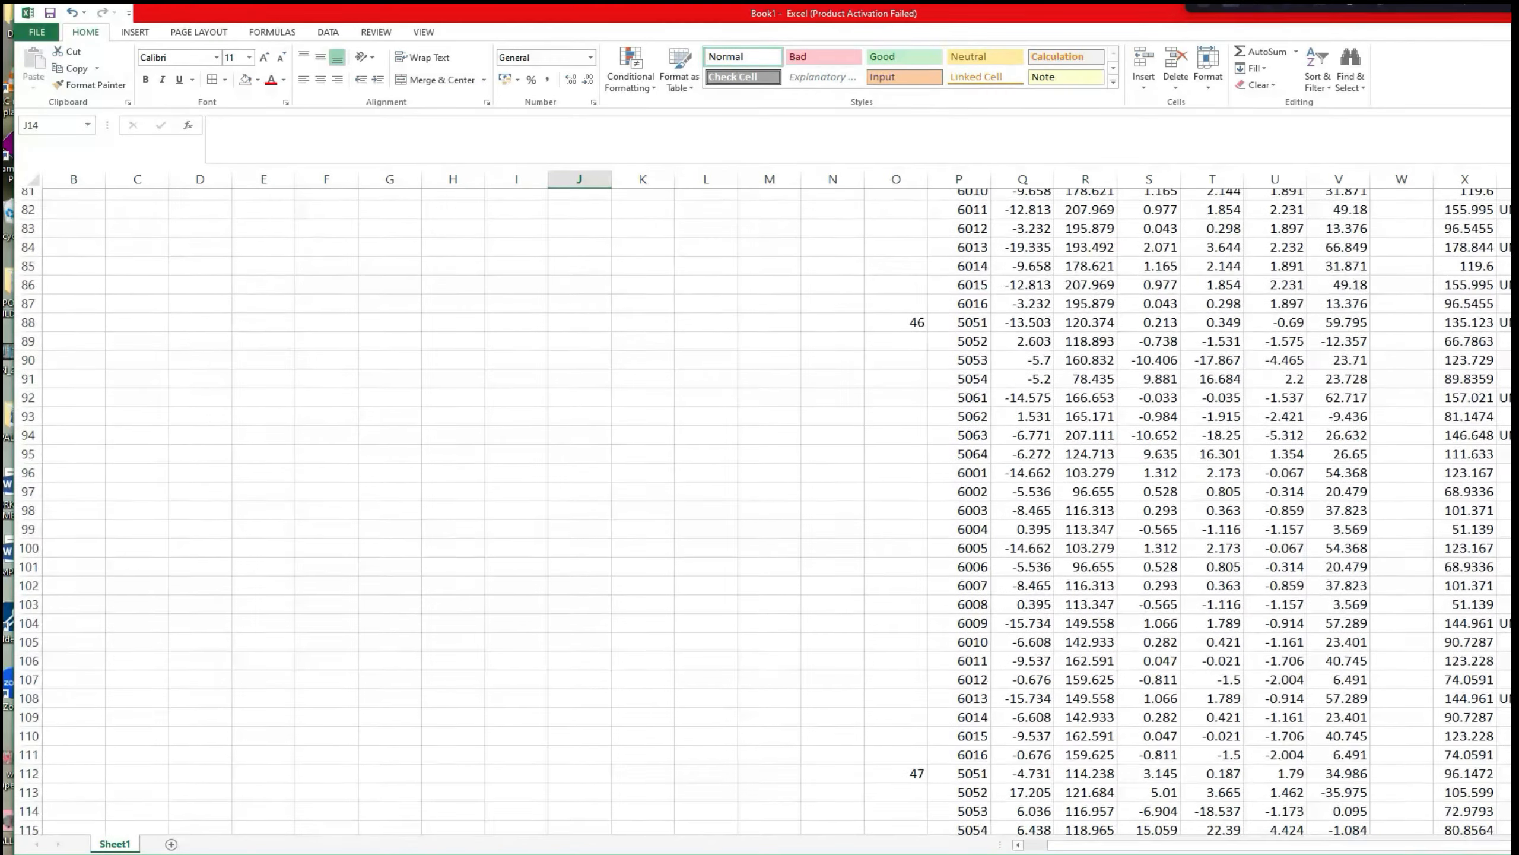
pyautogui.scroll(-5, 760, 509)
pyautogui.scroll(20, 760, 509)
pyautogui.scroll(11, 760, 509)
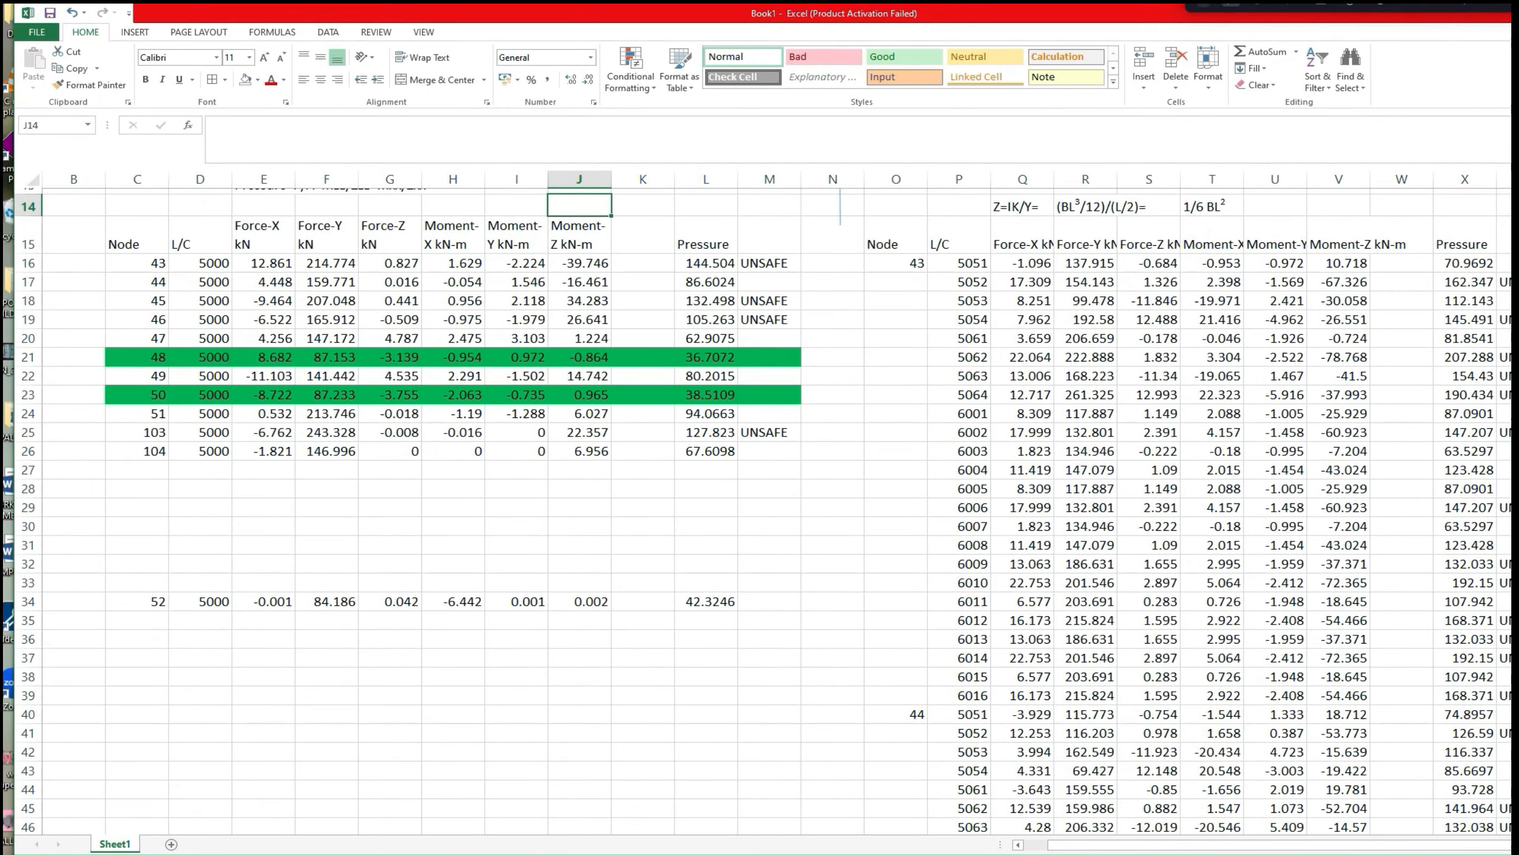
pyautogui.scroll(-20, 760, 509)
pyautogui.scroll(4, 760, 509)
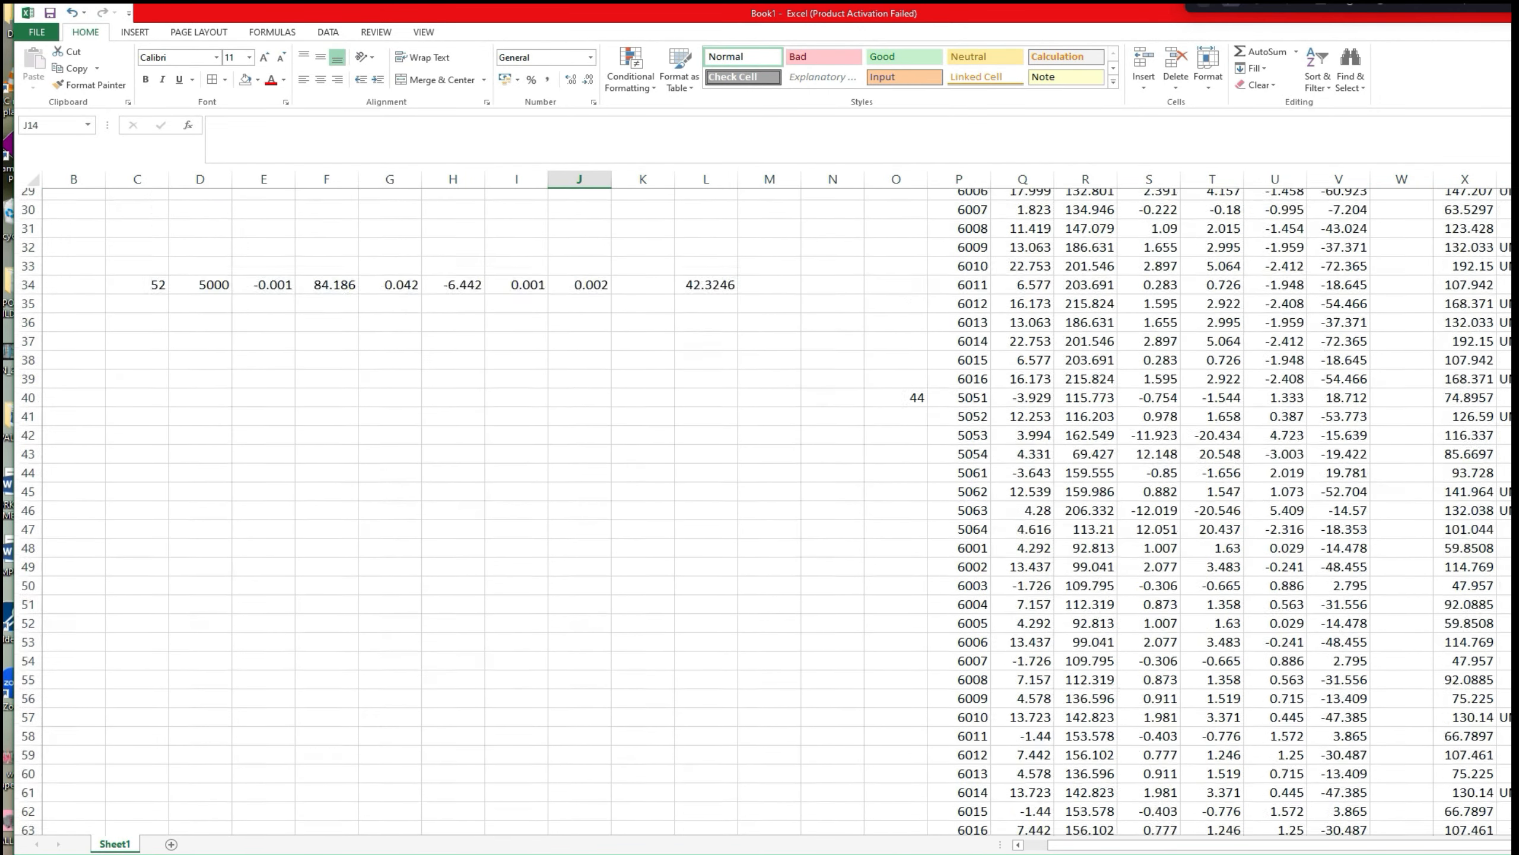
pyautogui.scroll(1, 759, 509)
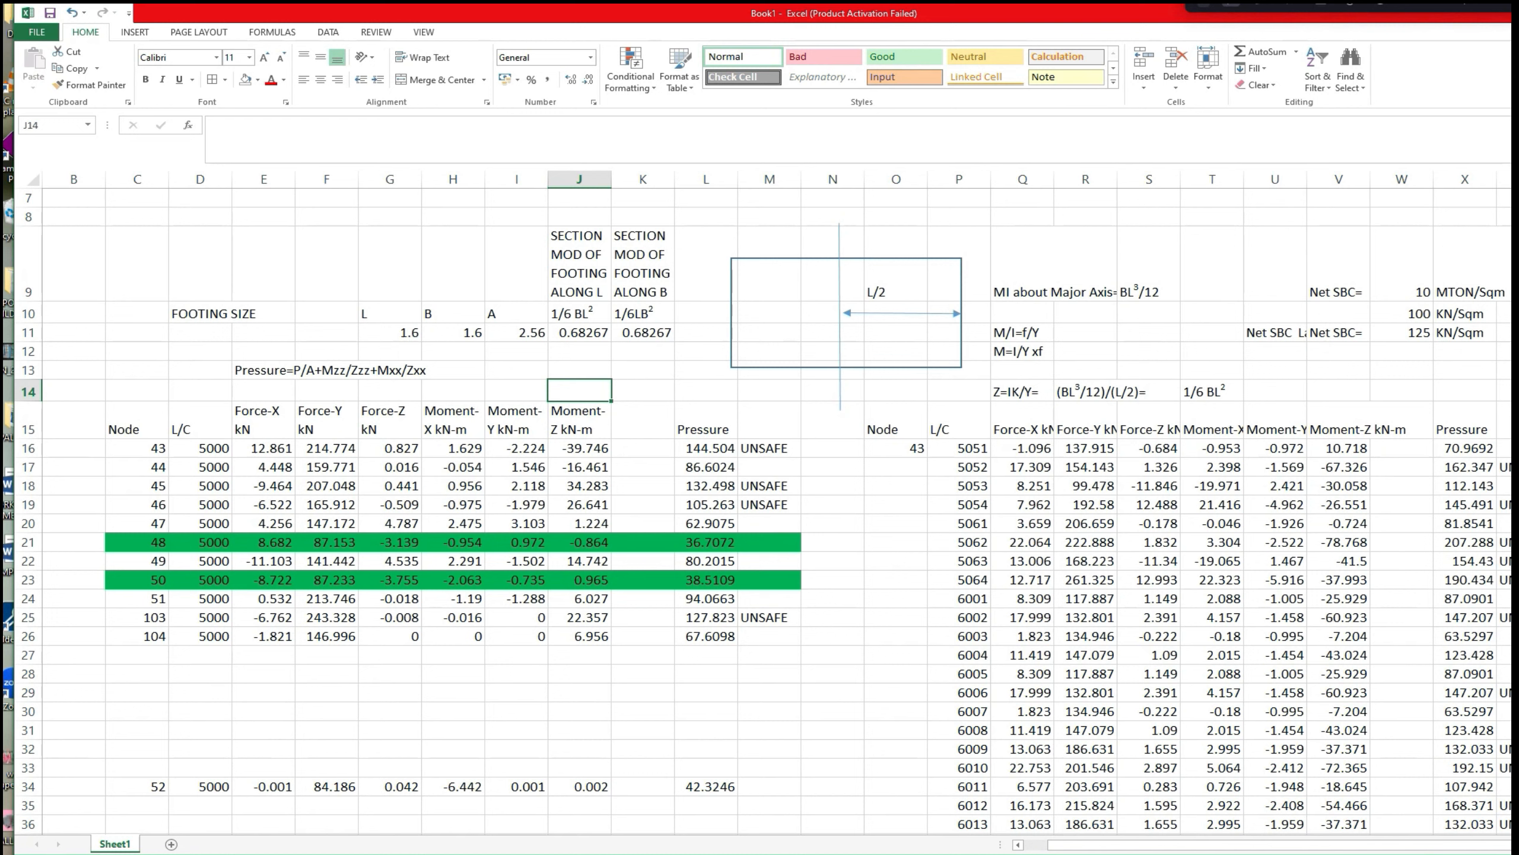
# Set the trial footing size to 1.65 for L in G11 and 1.65 for B in H11.
pyautogui.click(392, 332)
pyautogui.write('1.')
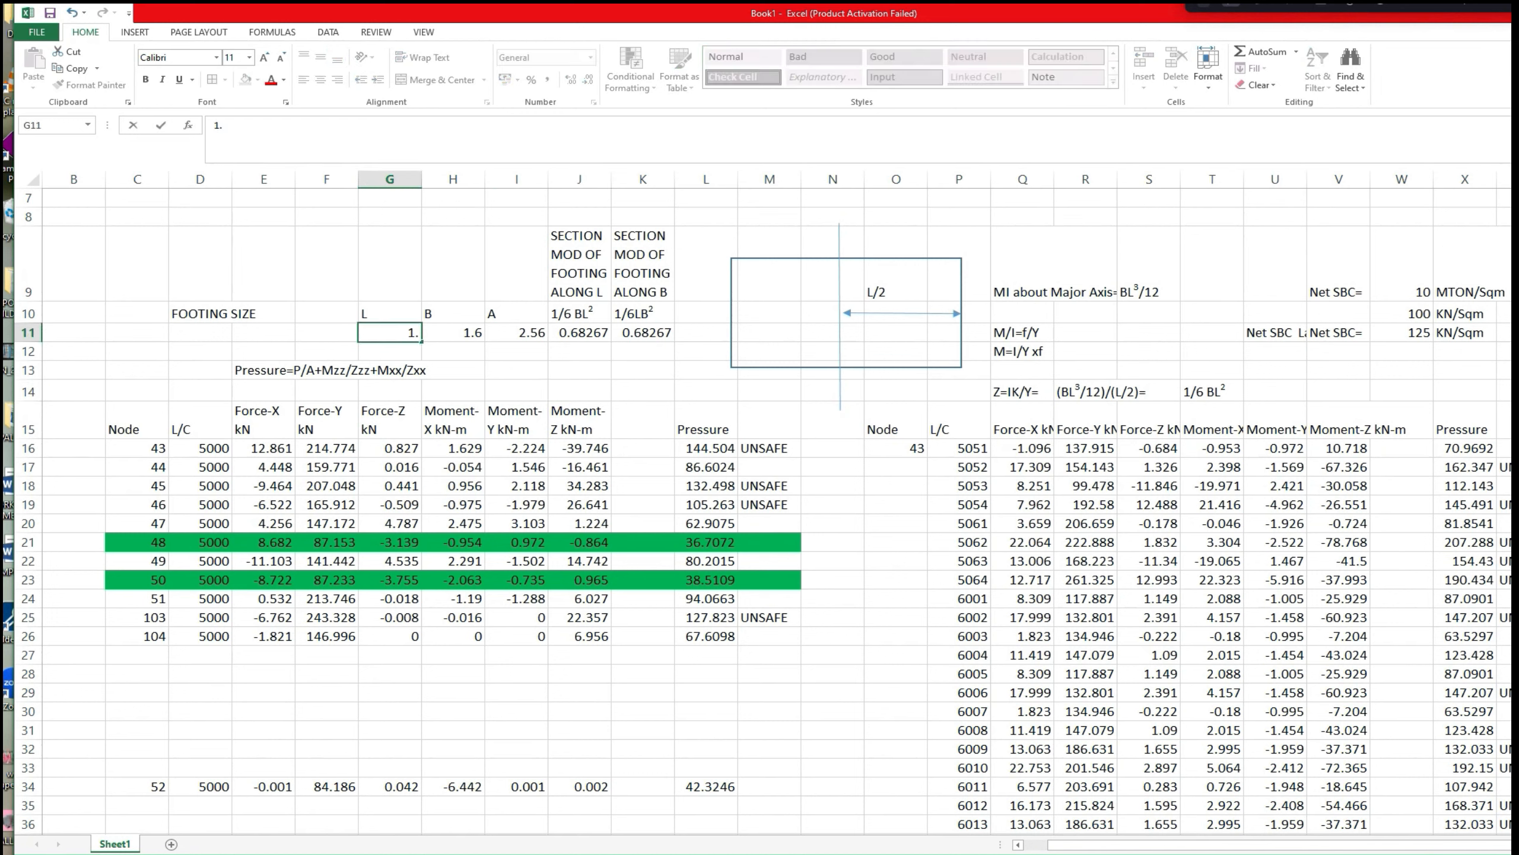
pyautogui.write('65')
pyautogui.press('Tab')
pyautogui.write('1')
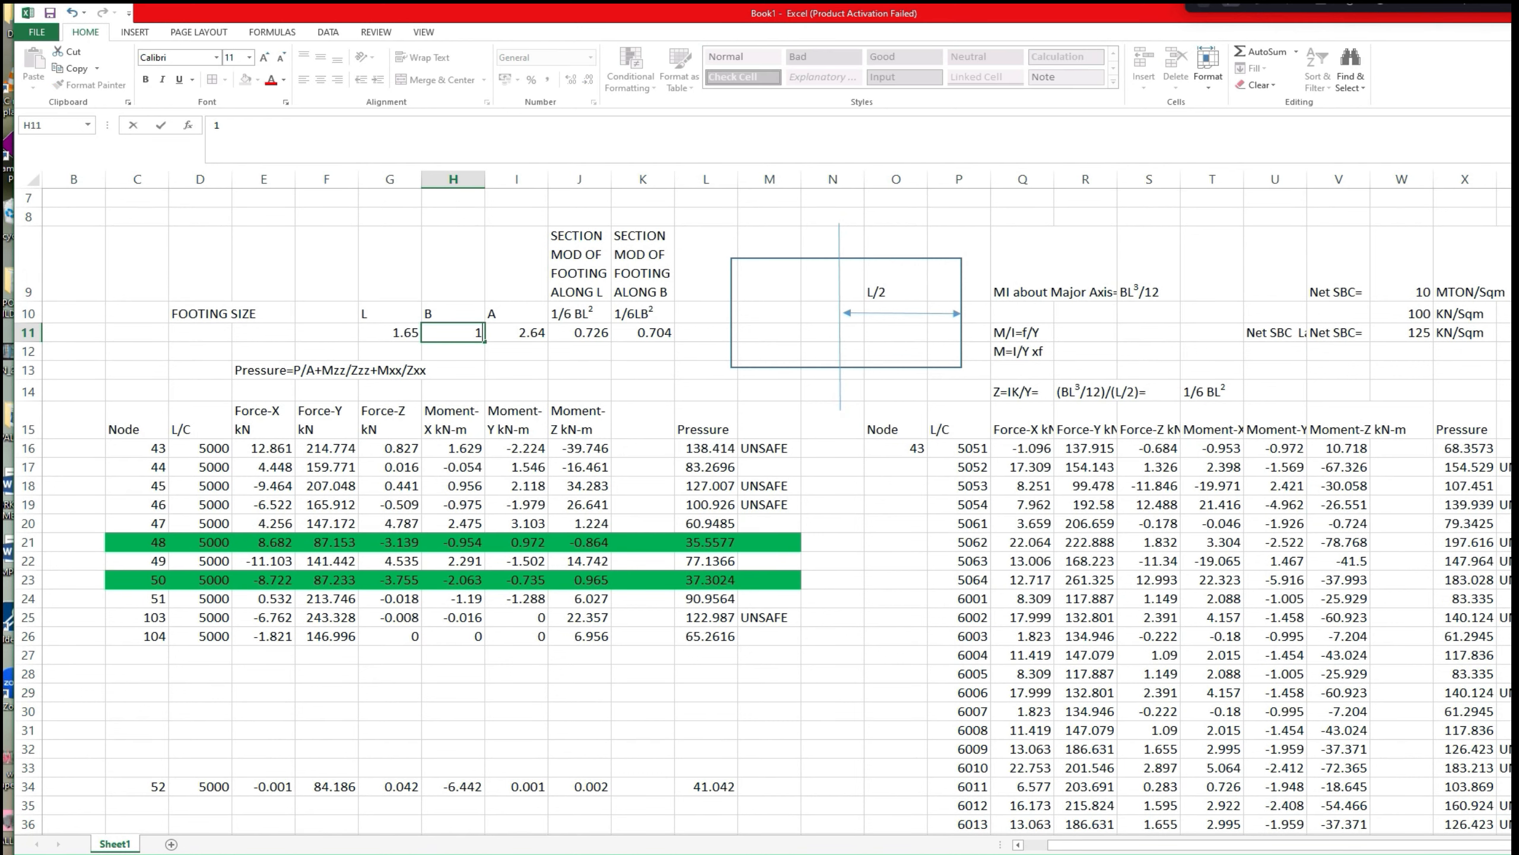
pyautogui.write('.65')
pyautogui.click(569, 383)
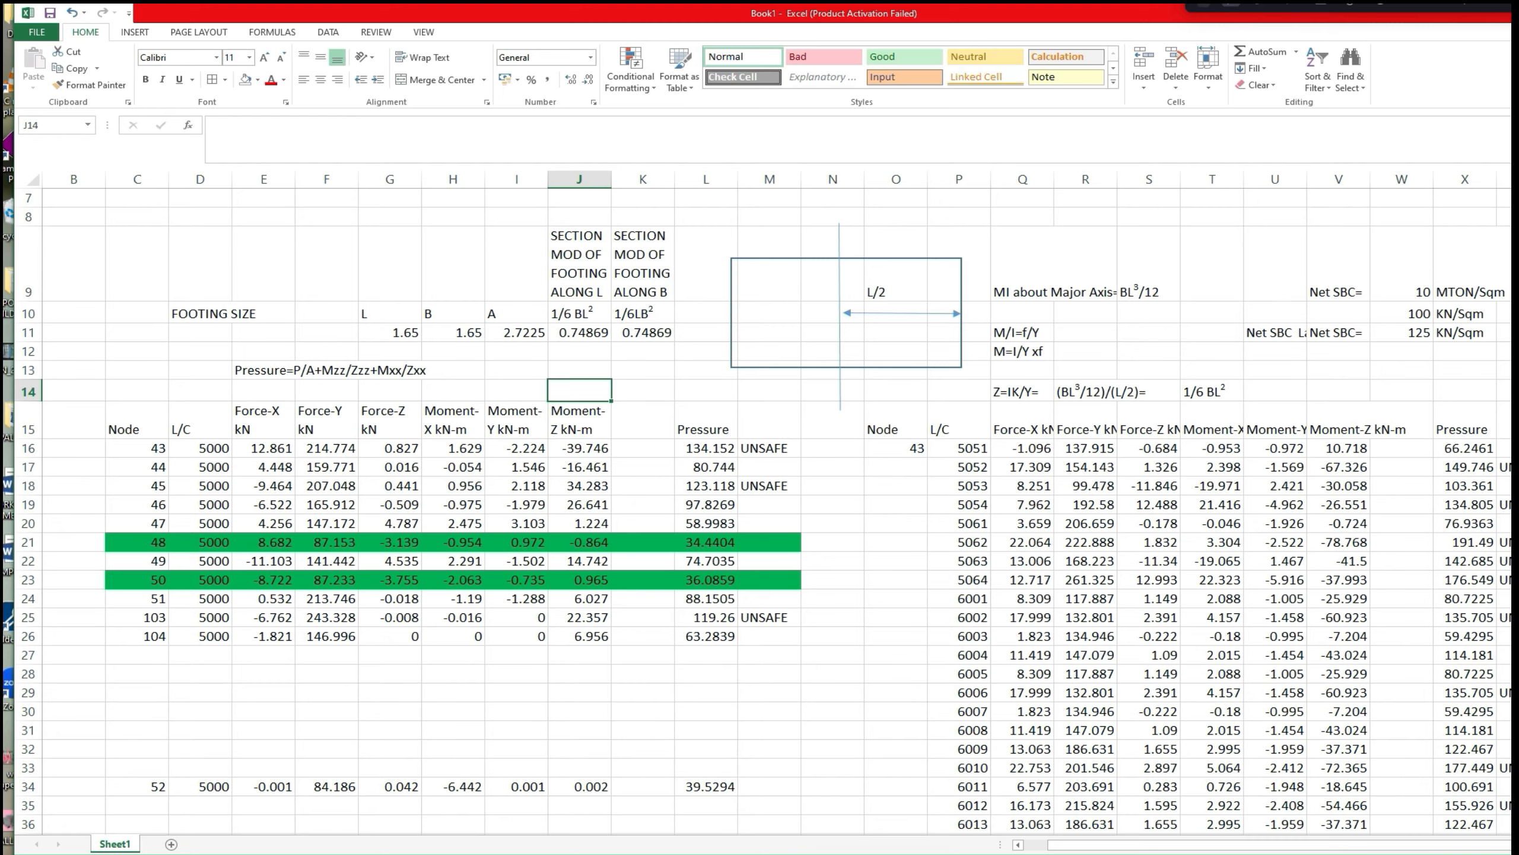
# Examine the load combination pressures of nodes 43 to 49 for UNSAFE cases under the 1.65 by 1.65 footing.
pyautogui.scroll(-20, 766, 512)
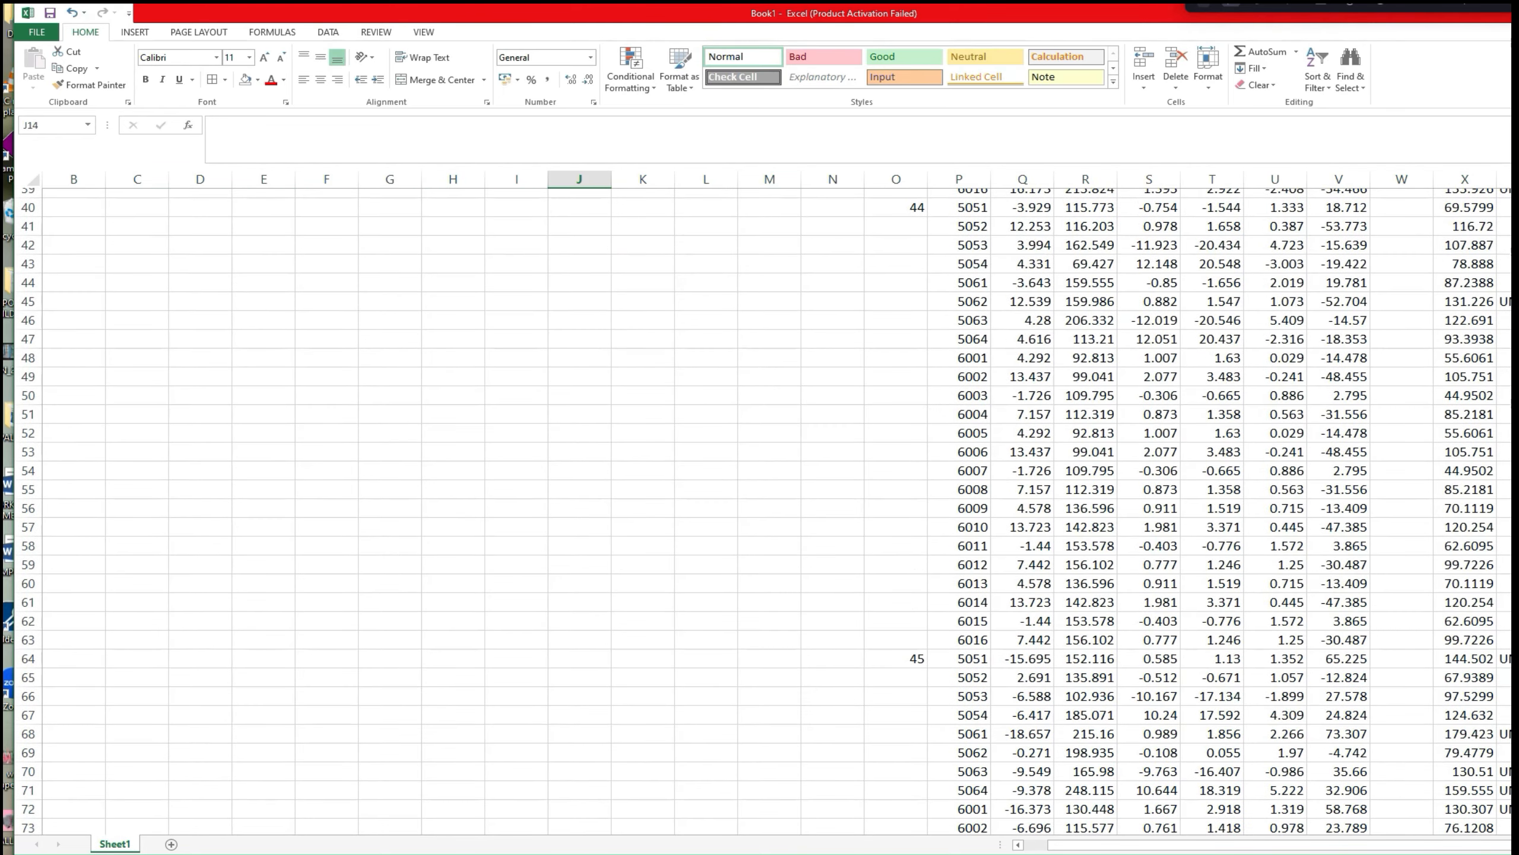
pyautogui.scroll(-12, 766, 512)
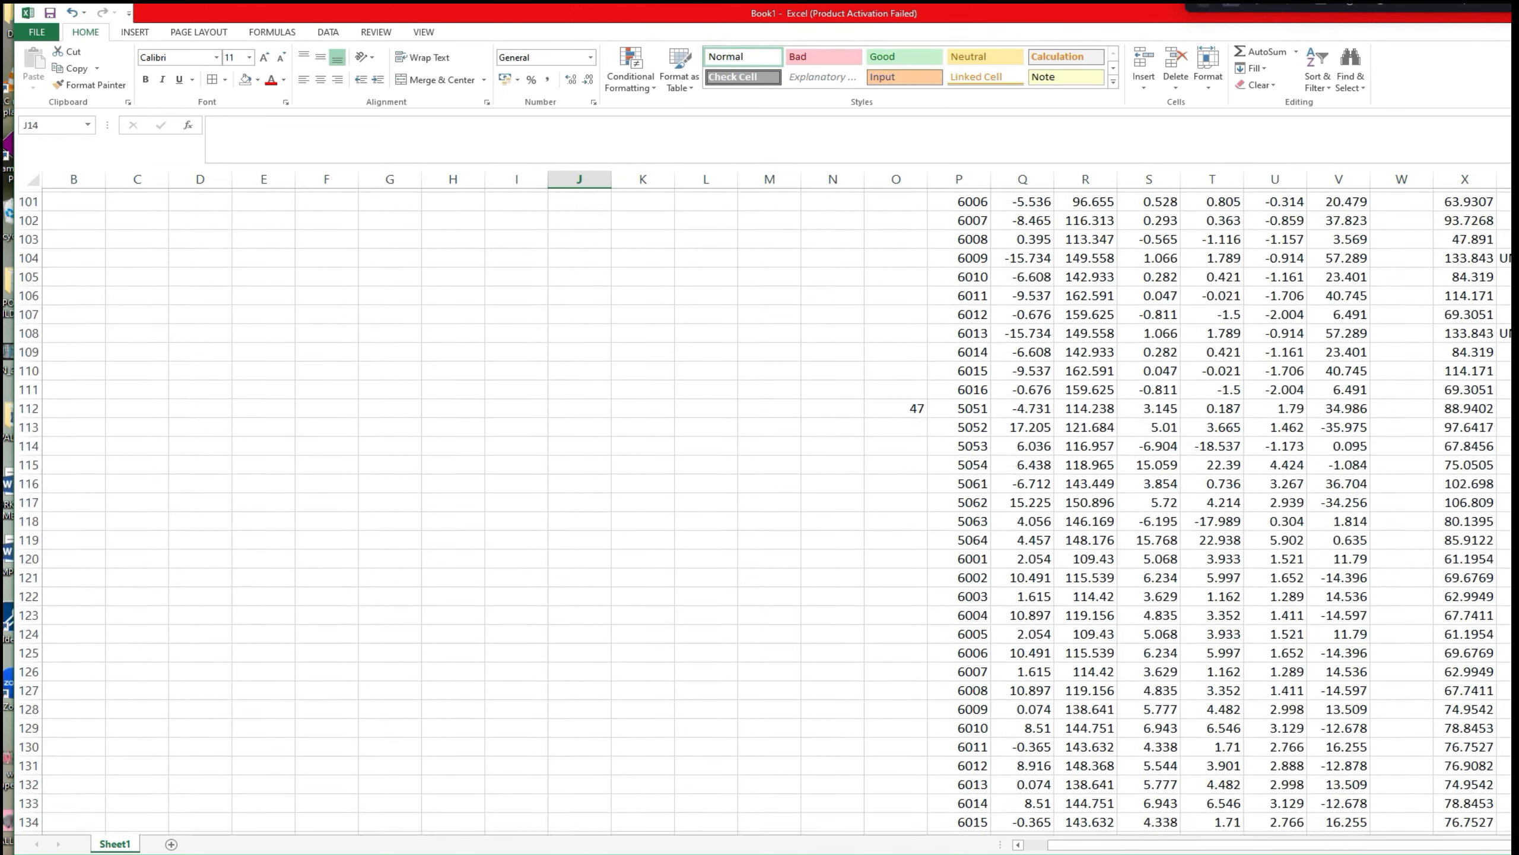
pyautogui.scroll(-5, 766, 512)
pyautogui.scroll(-10, 765, 511)
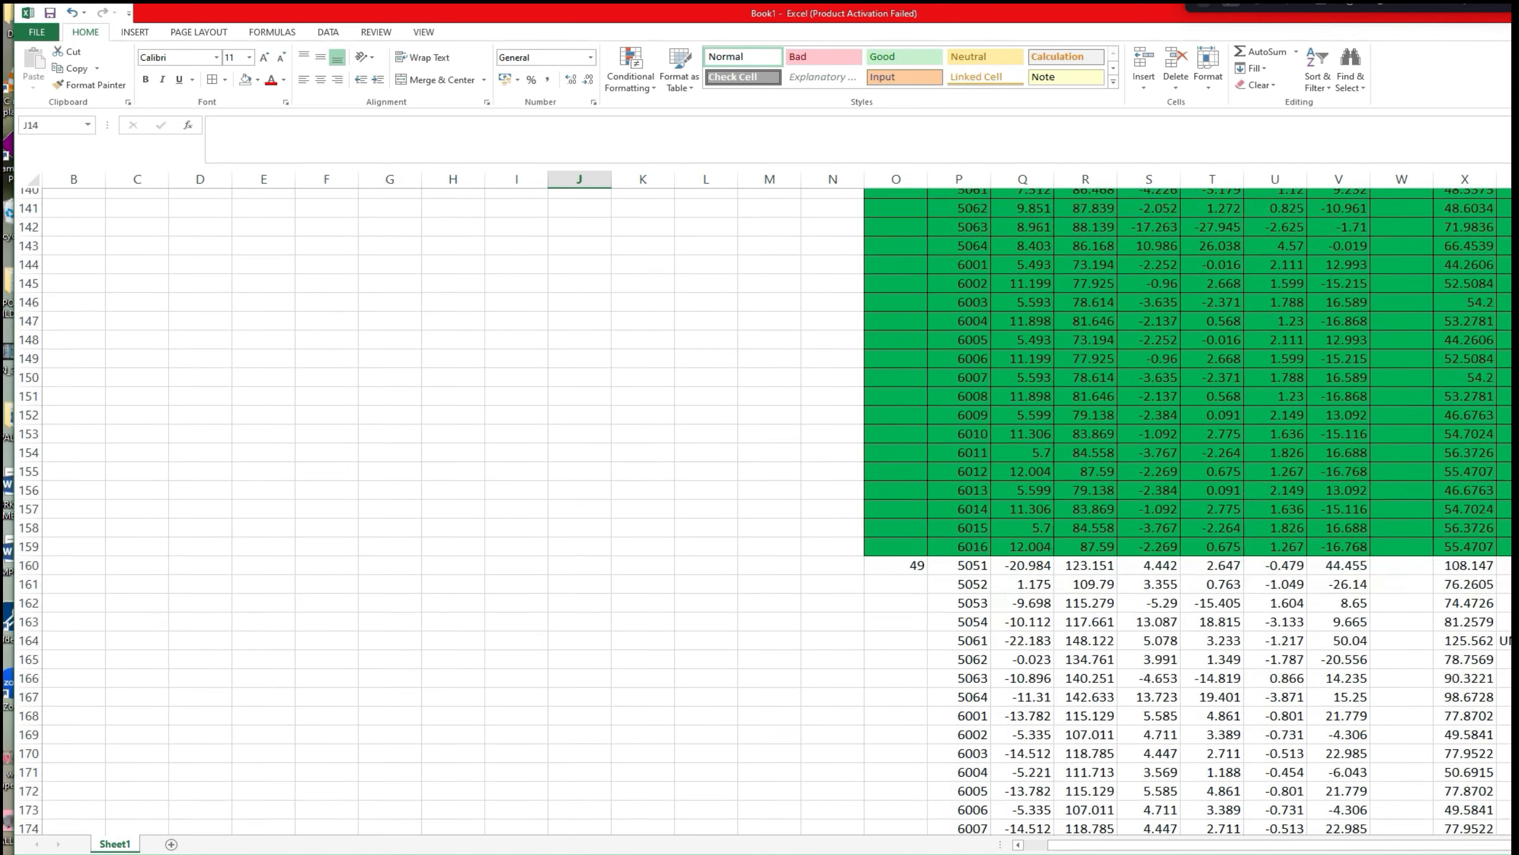
pyautogui.scroll(20, 765, 512)
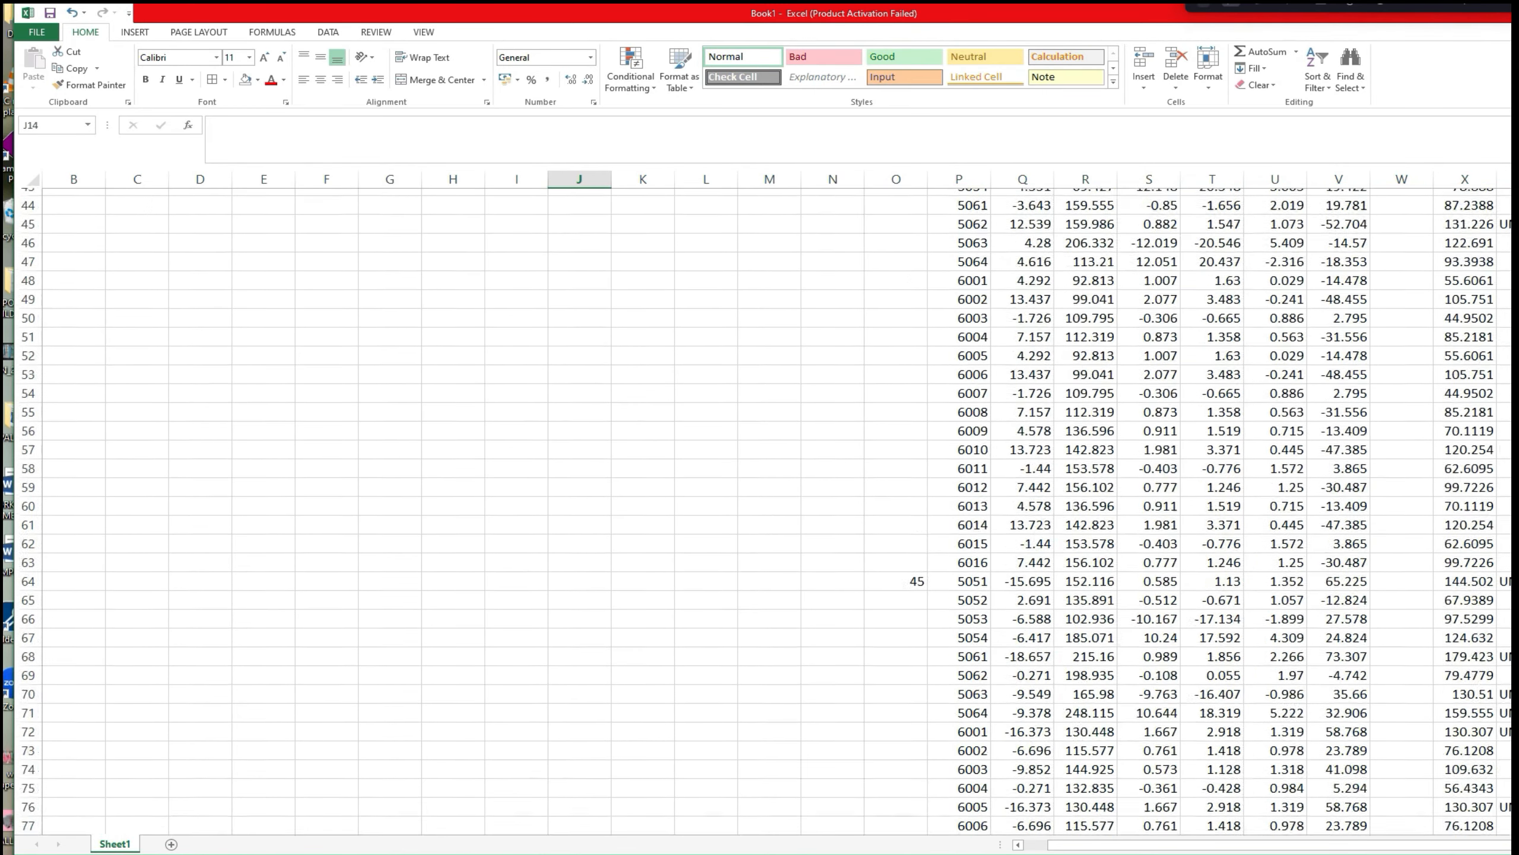
# Set the trial footing size to 1.75 for L in G11 and 1.75 for B in H11.
pyautogui.click(407, 447)
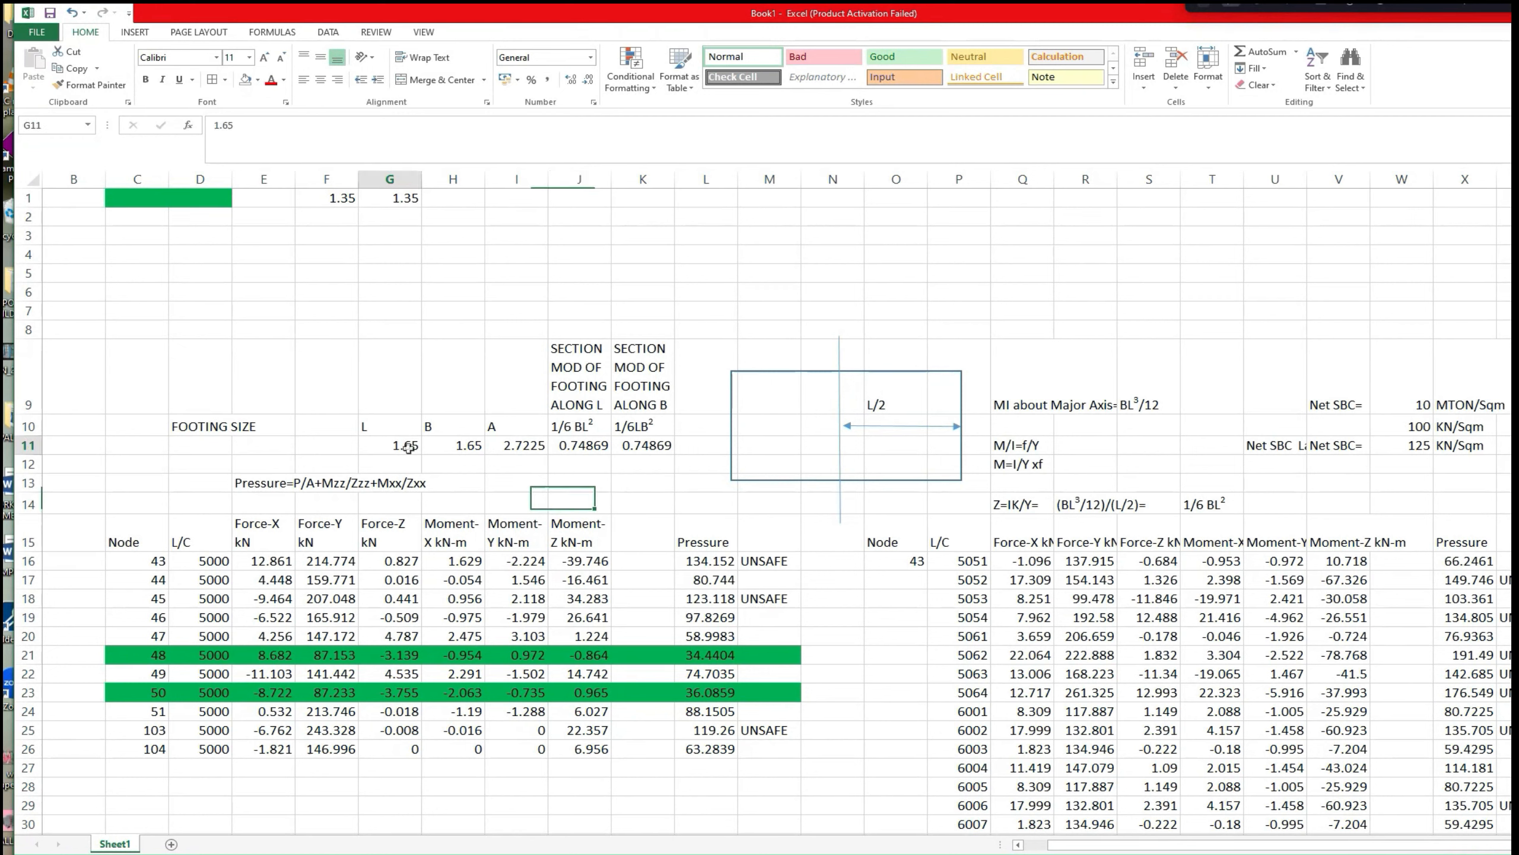
pyautogui.write('1')
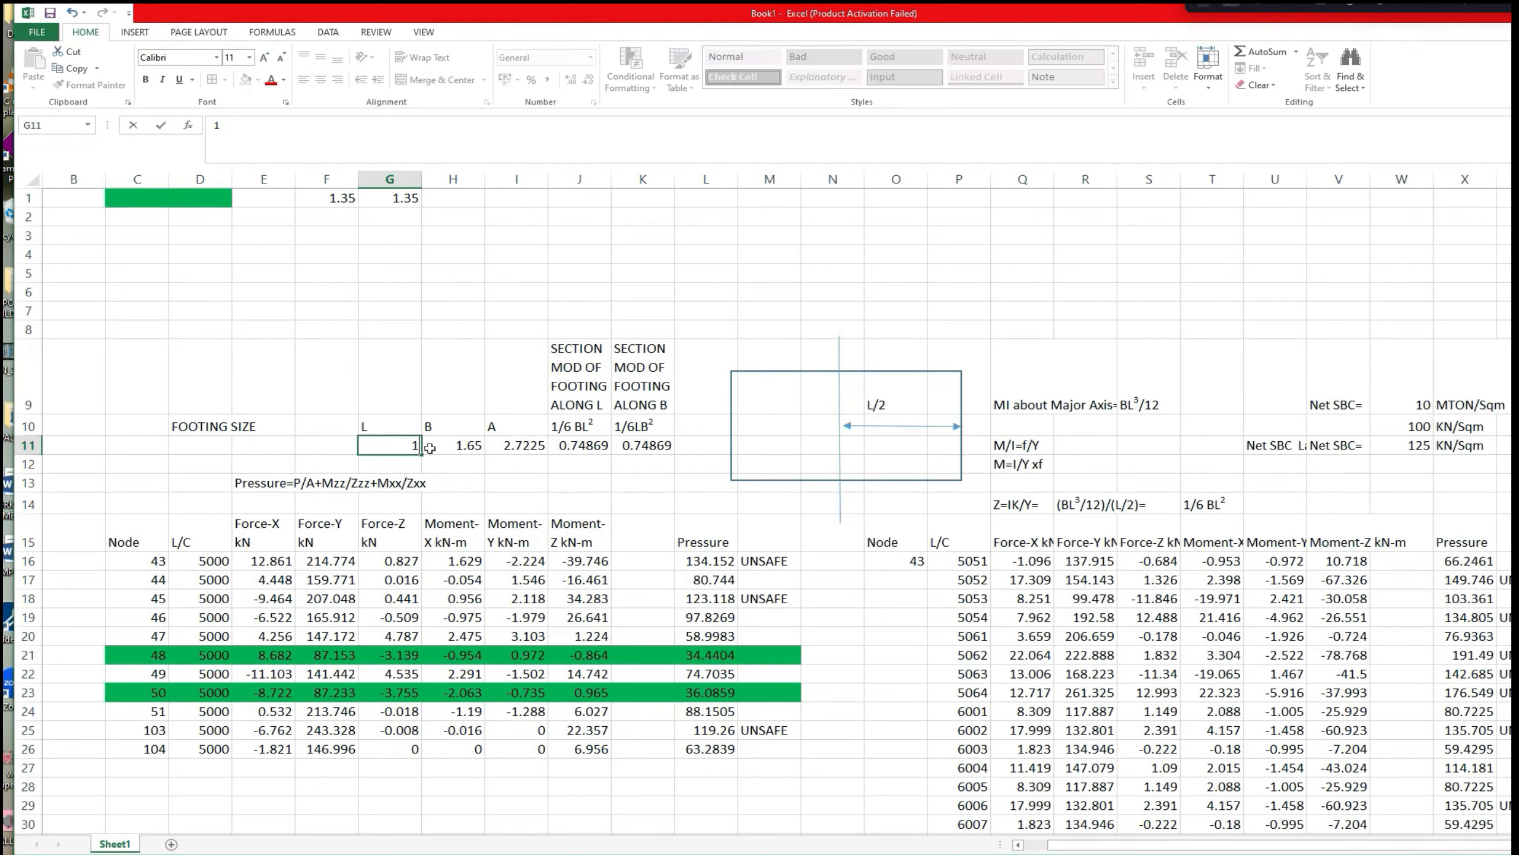
pyautogui.write('.75')
pyautogui.click(466, 447)
pyautogui.write('1.75')
pyautogui.click(566, 471)
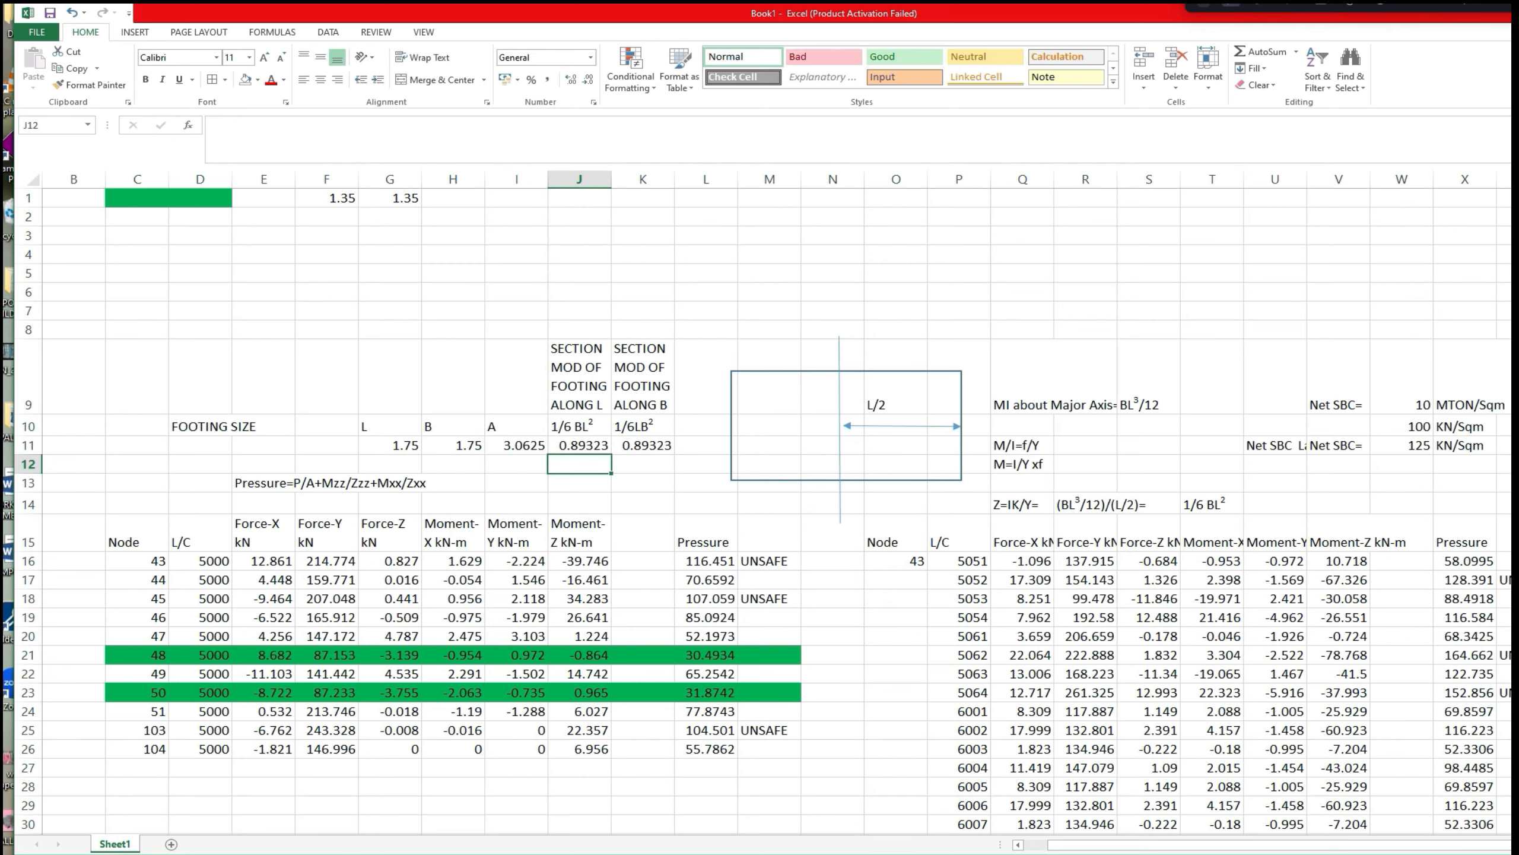
# Examine the load combination pressures of all nodes, from 43 to 104 and 52, for UNSAFE cases under the 1.75 by 1.75 footing.
pyautogui.scroll(-20, 765, 511)
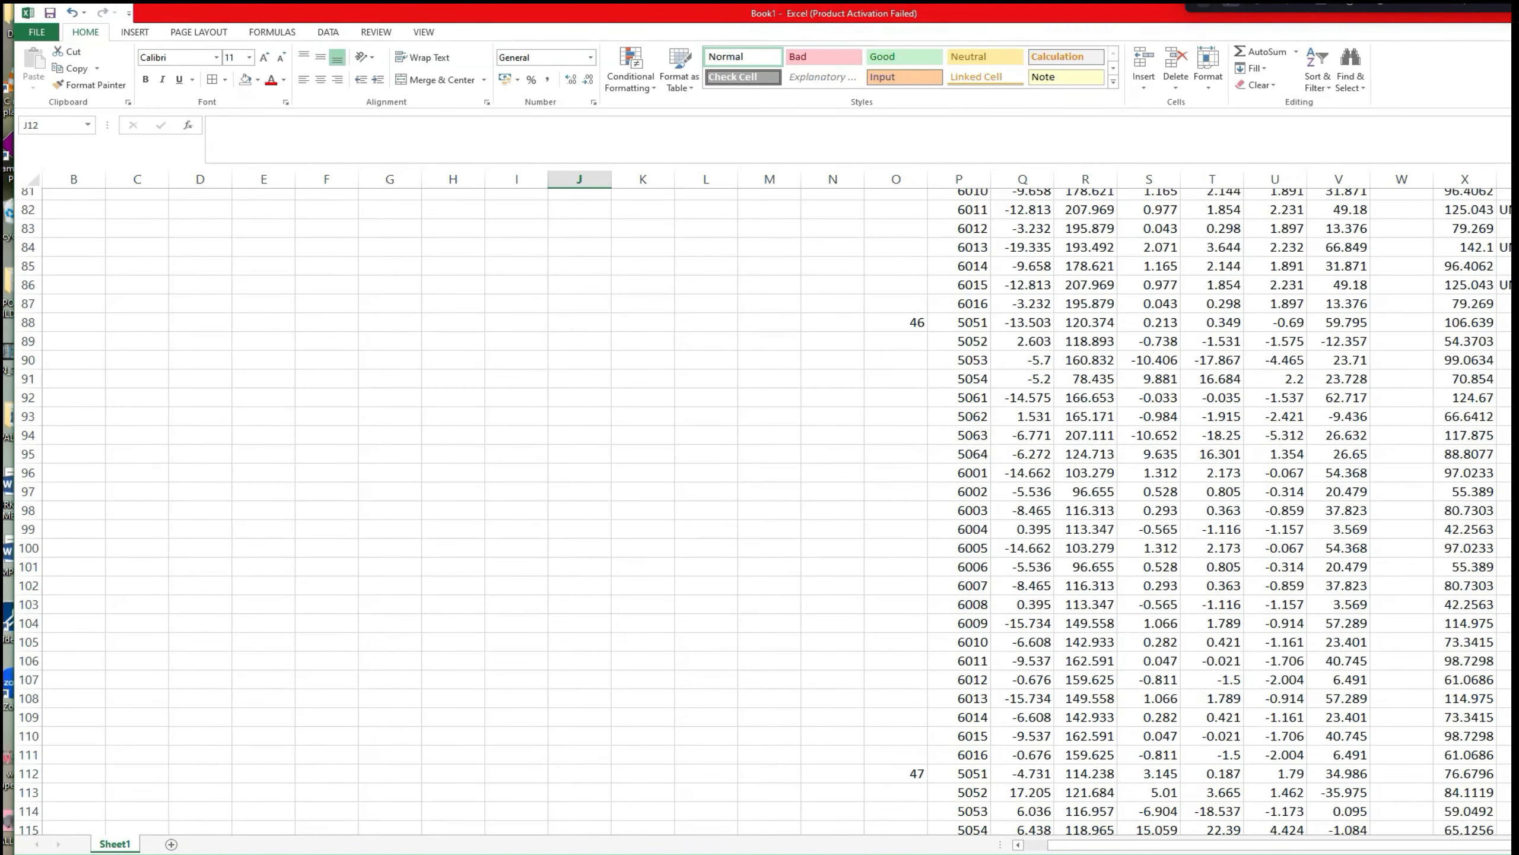
pyautogui.scroll(-13, 766, 512)
pyautogui.scroll(-17, 766, 511)
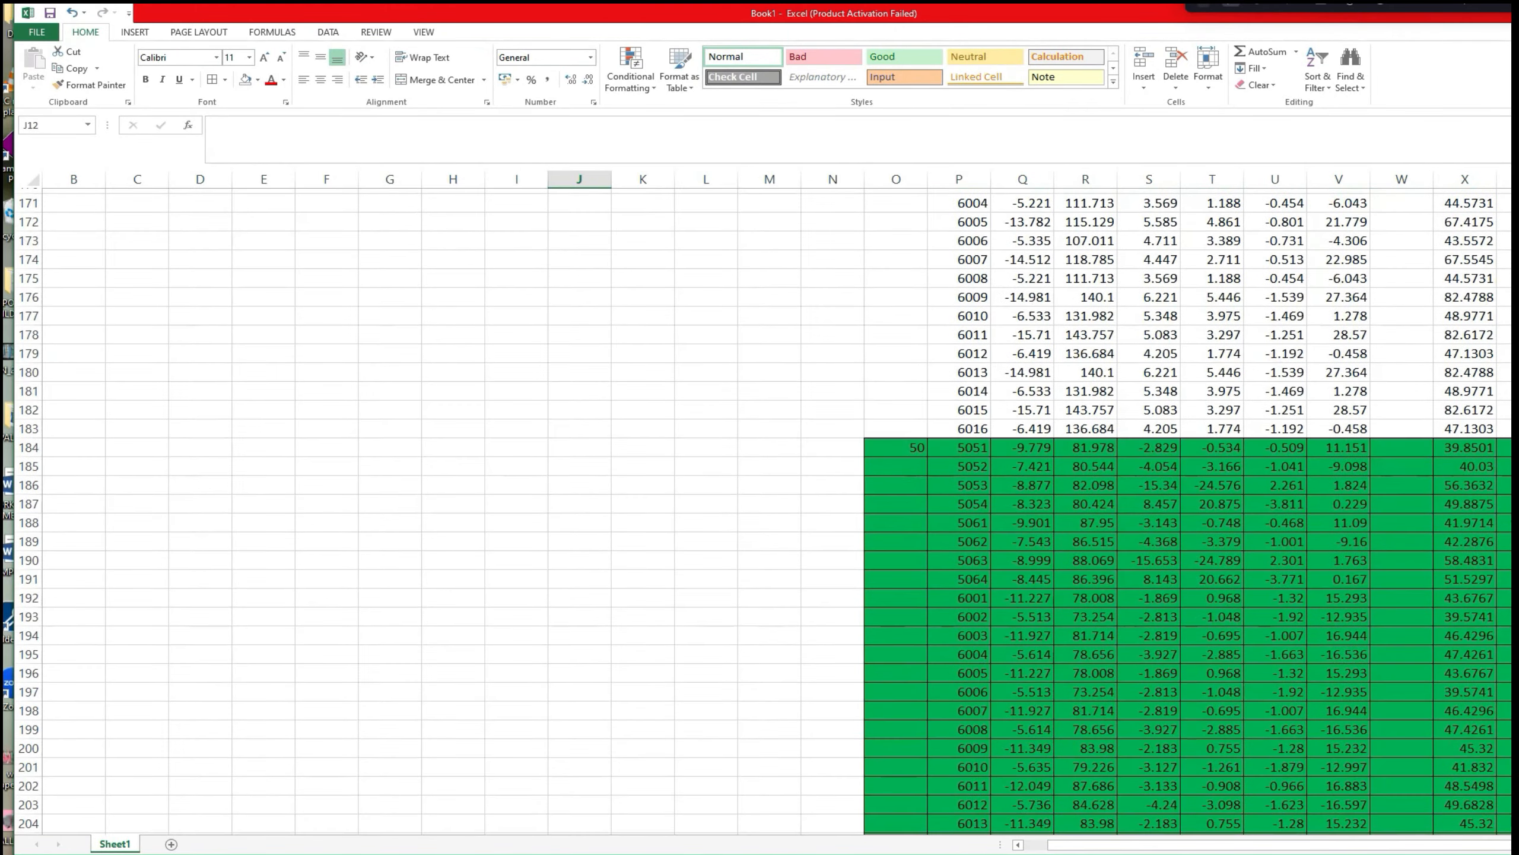
pyautogui.scroll(6, 766, 512)
pyautogui.scroll(20, 766, 511)
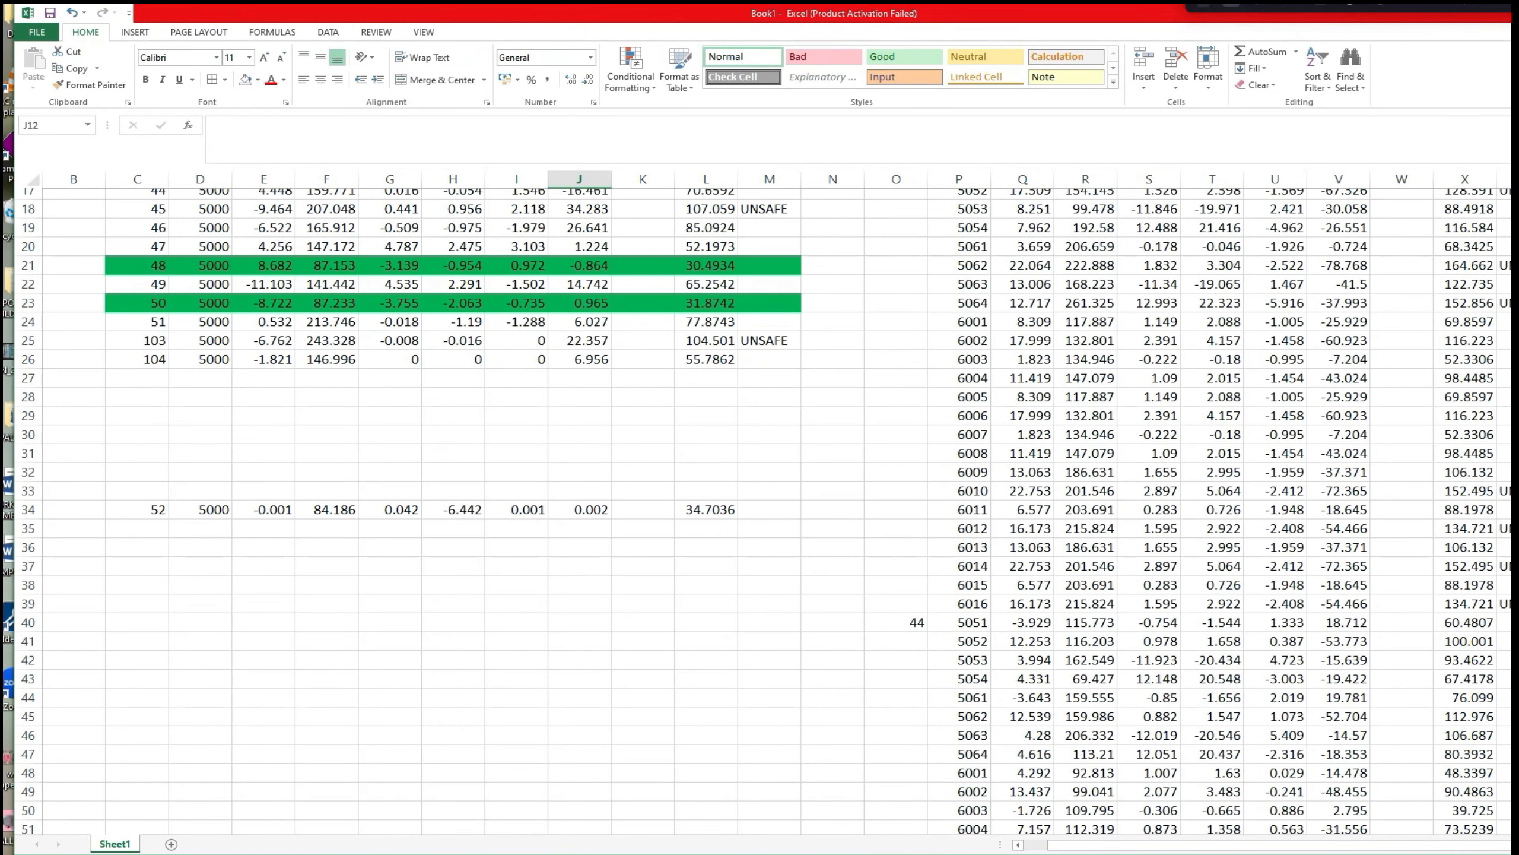
pyautogui.scroll(-2, 766, 511)
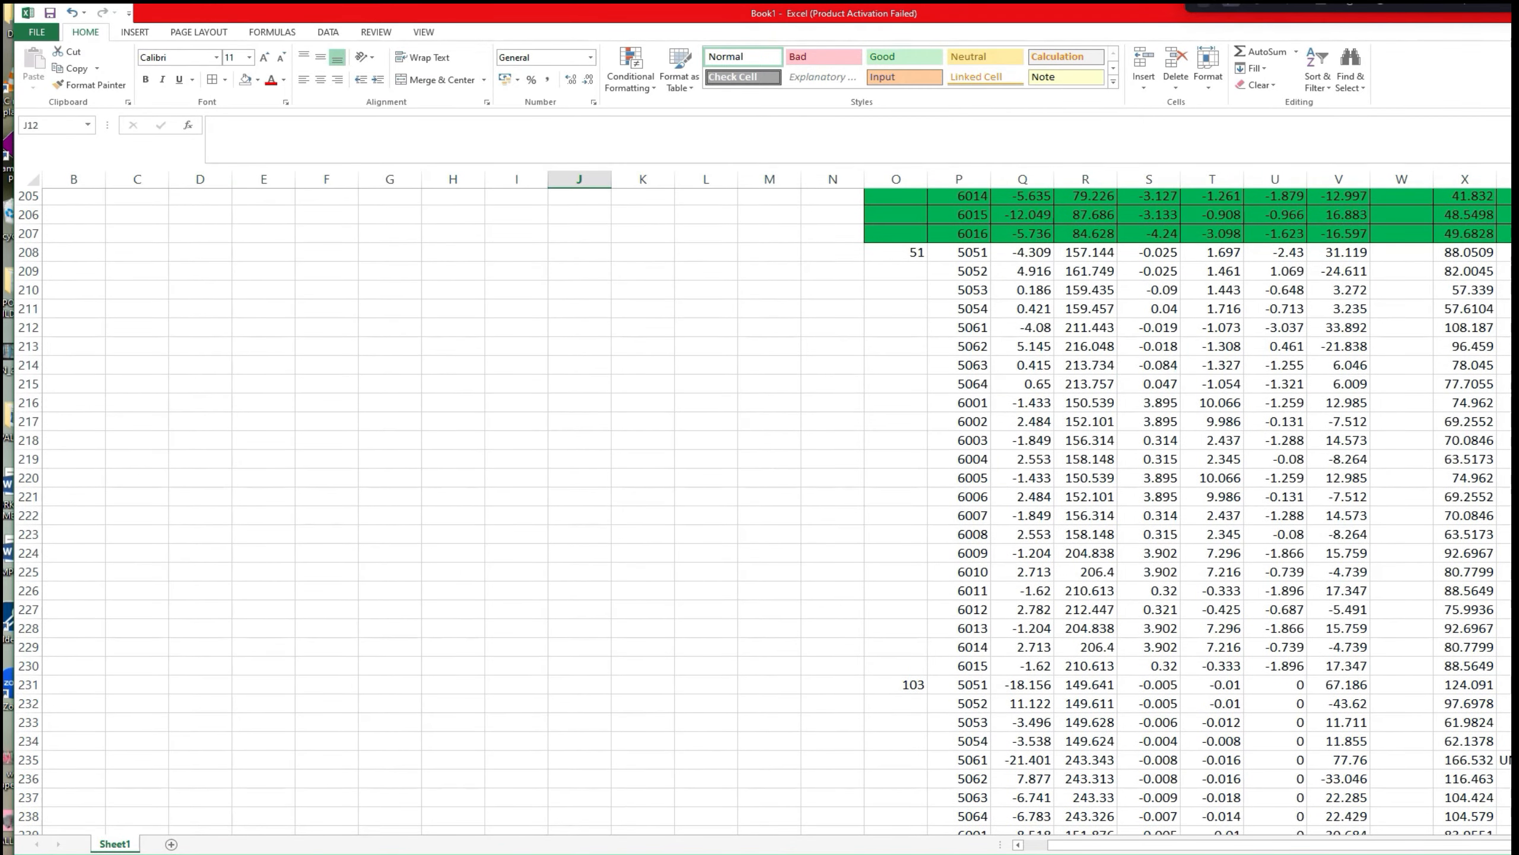
pyautogui.scroll(12, 765, 512)
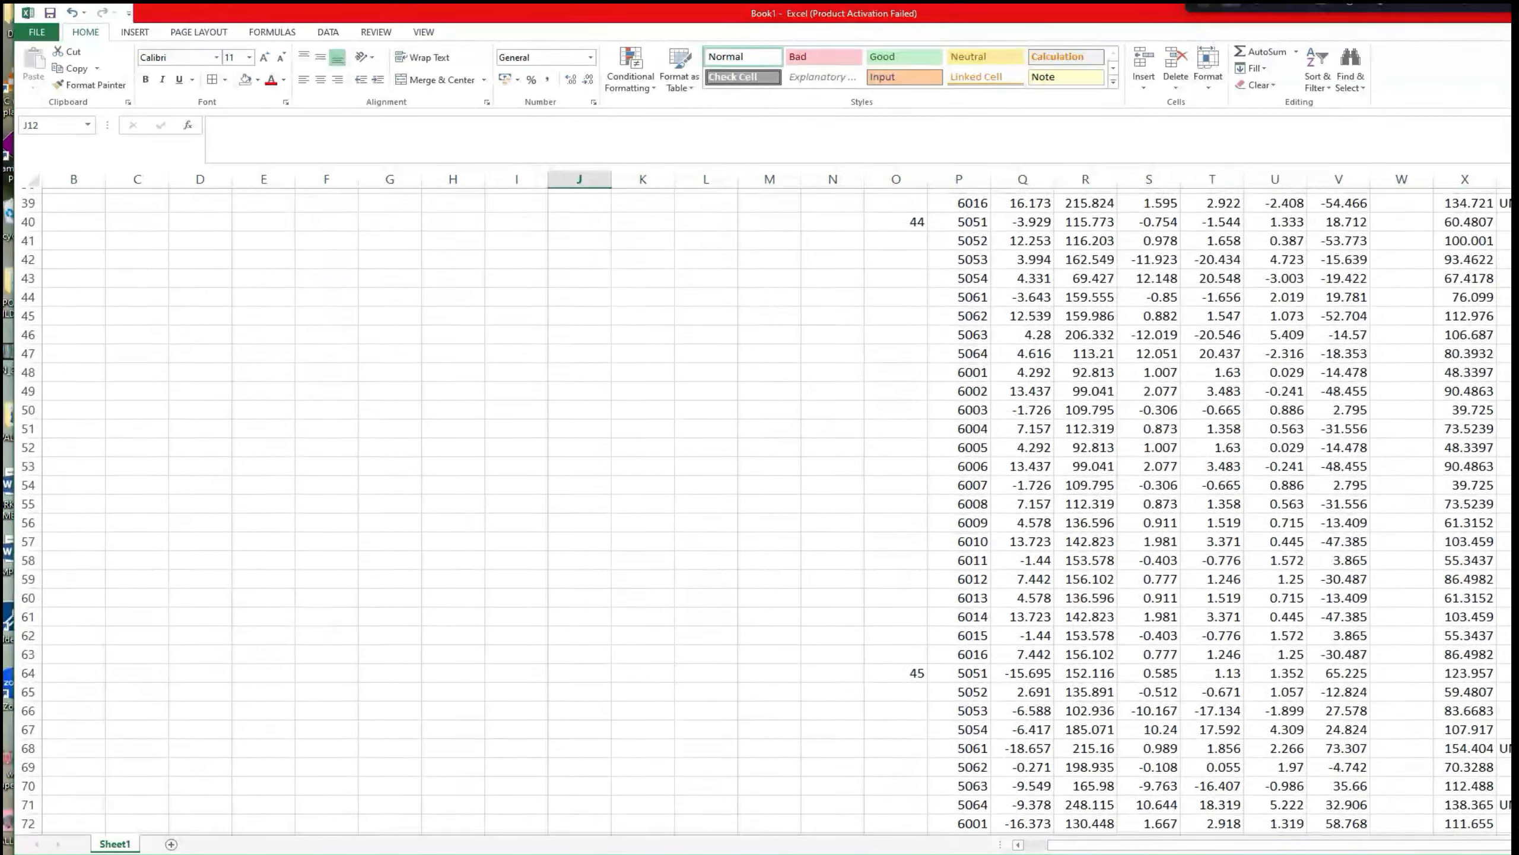
pyautogui.scroll(-20, 765, 511)
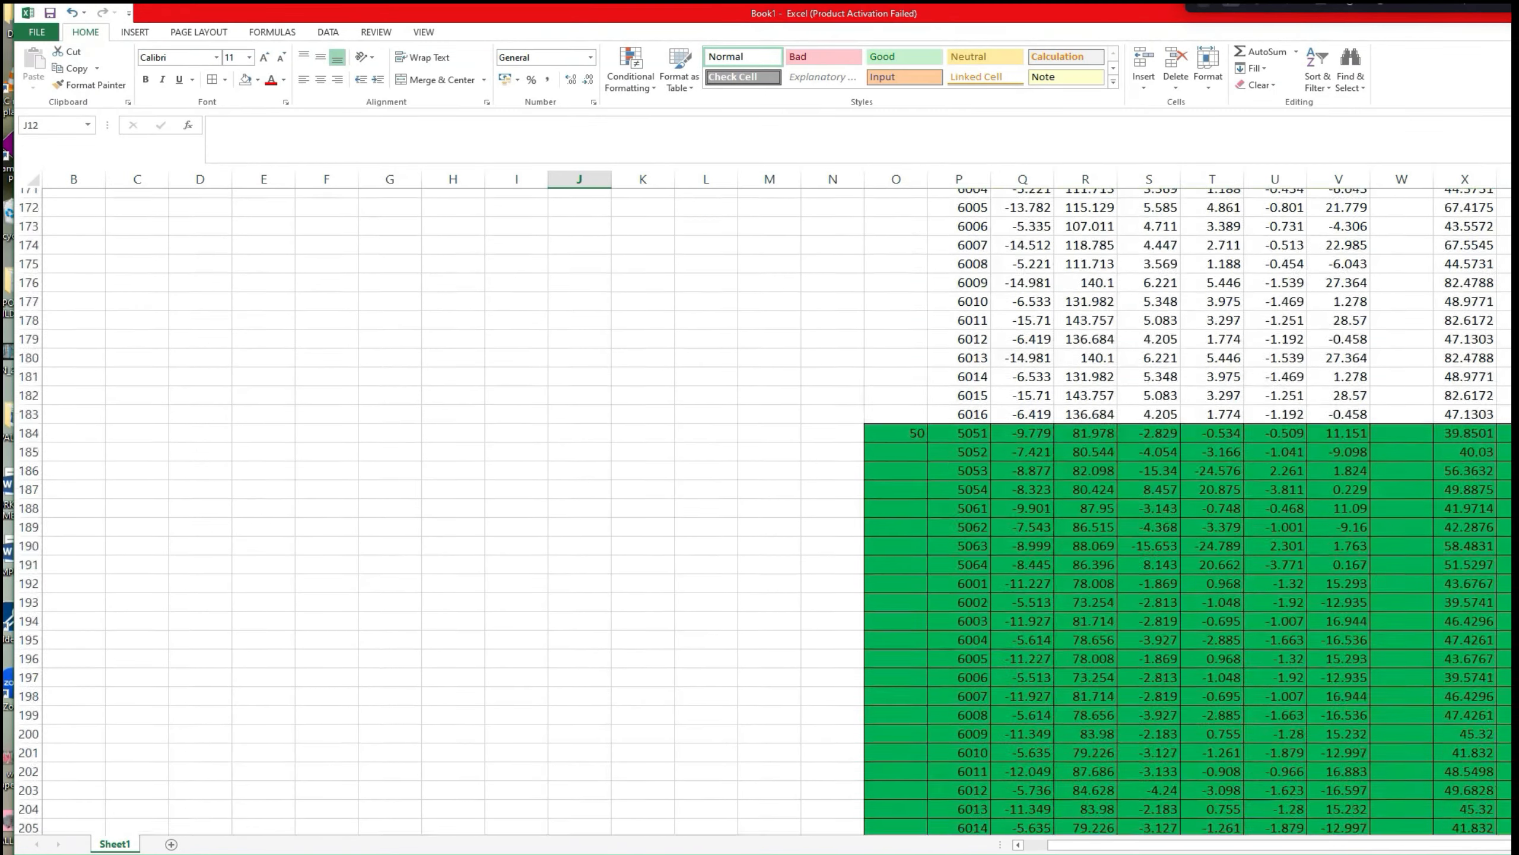
pyautogui.scroll(20, 766, 512)
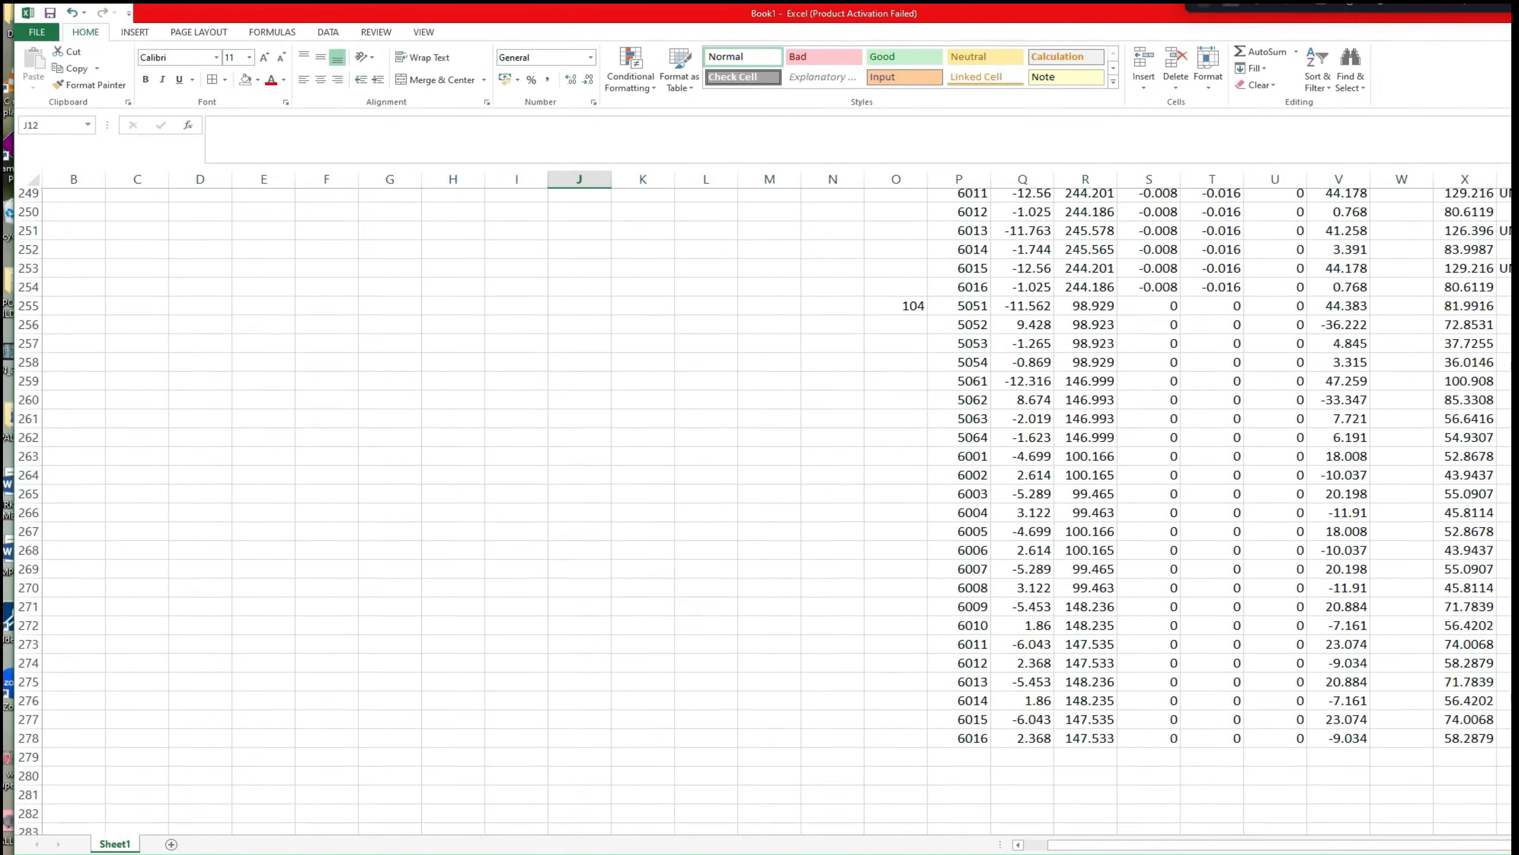
pyautogui.scroll(-20, 766, 512)
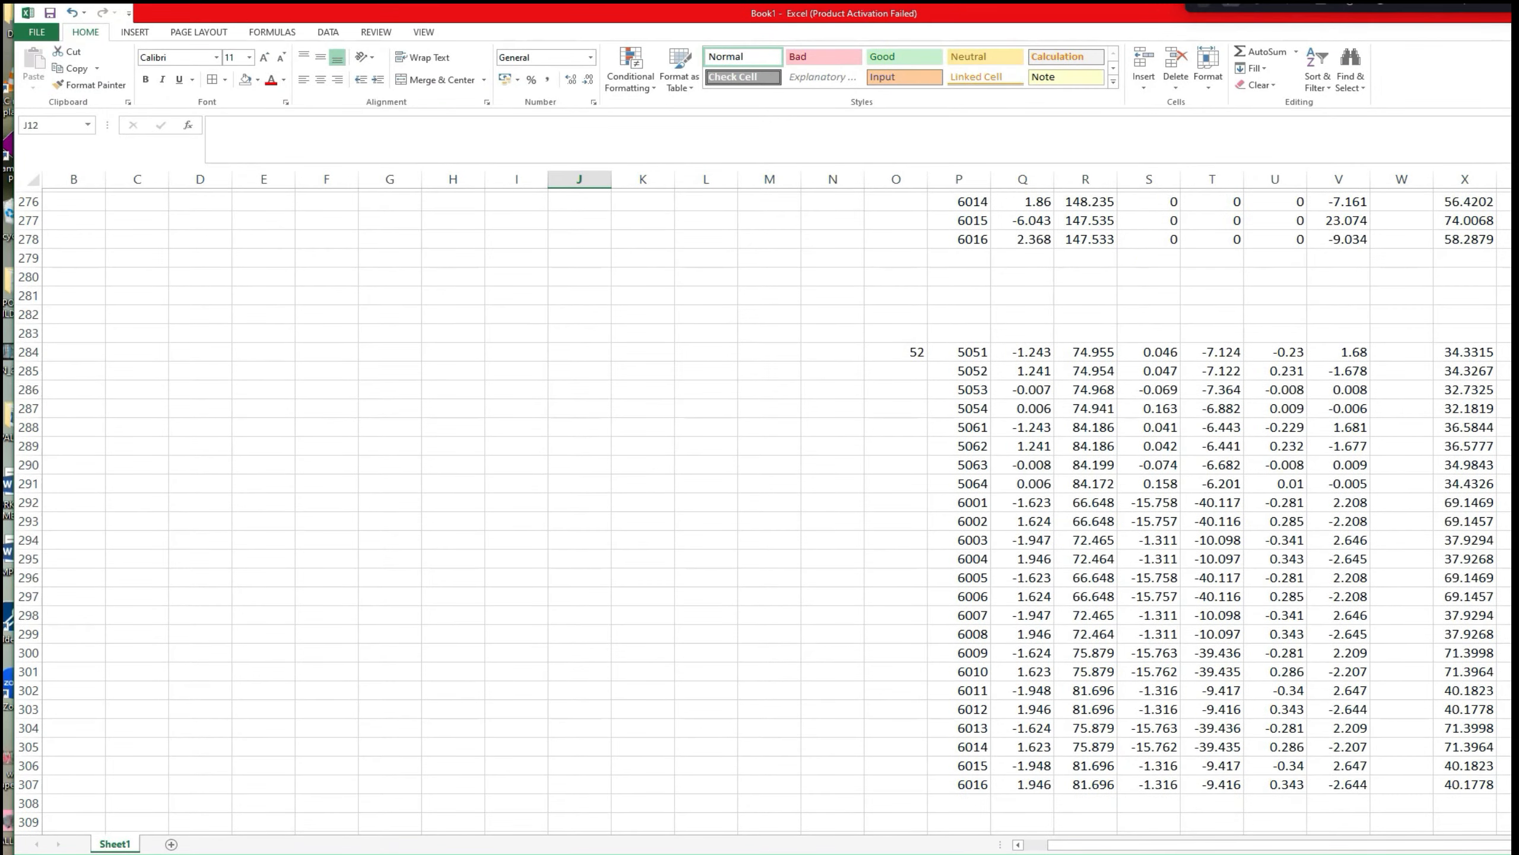
pyautogui.scroll(20, 766, 512)
pyautogui.scroll(20, 471, 557)
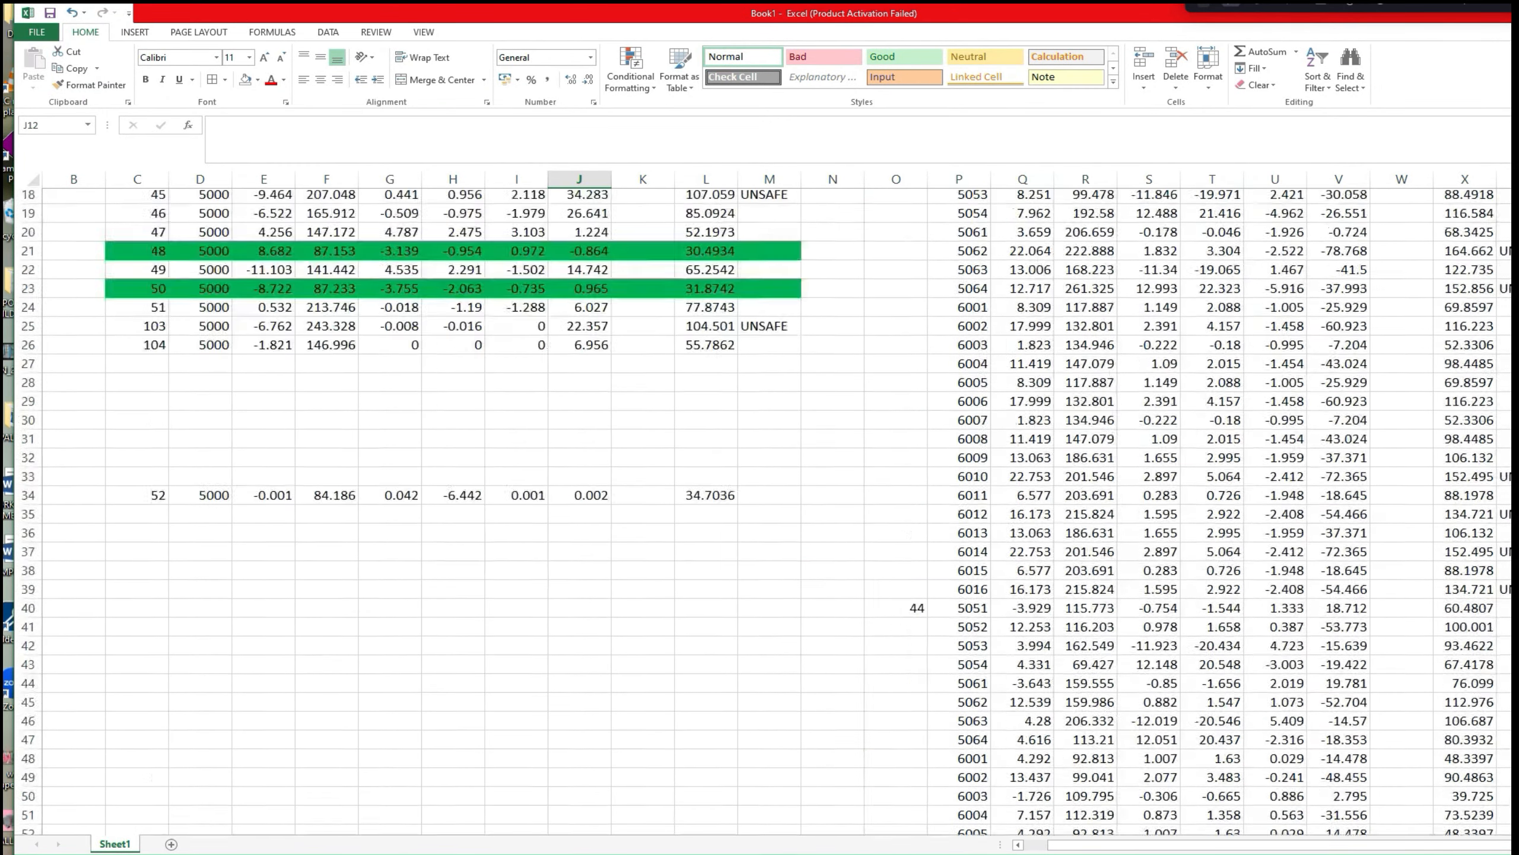
# Apply a fill colour to the service load rows of nodes 46 and 47 in C19:M20.
pyautogui.moveTo(133, 618); pyautogui.dragTo(778, 634)
pyautogui.click(284, 80)
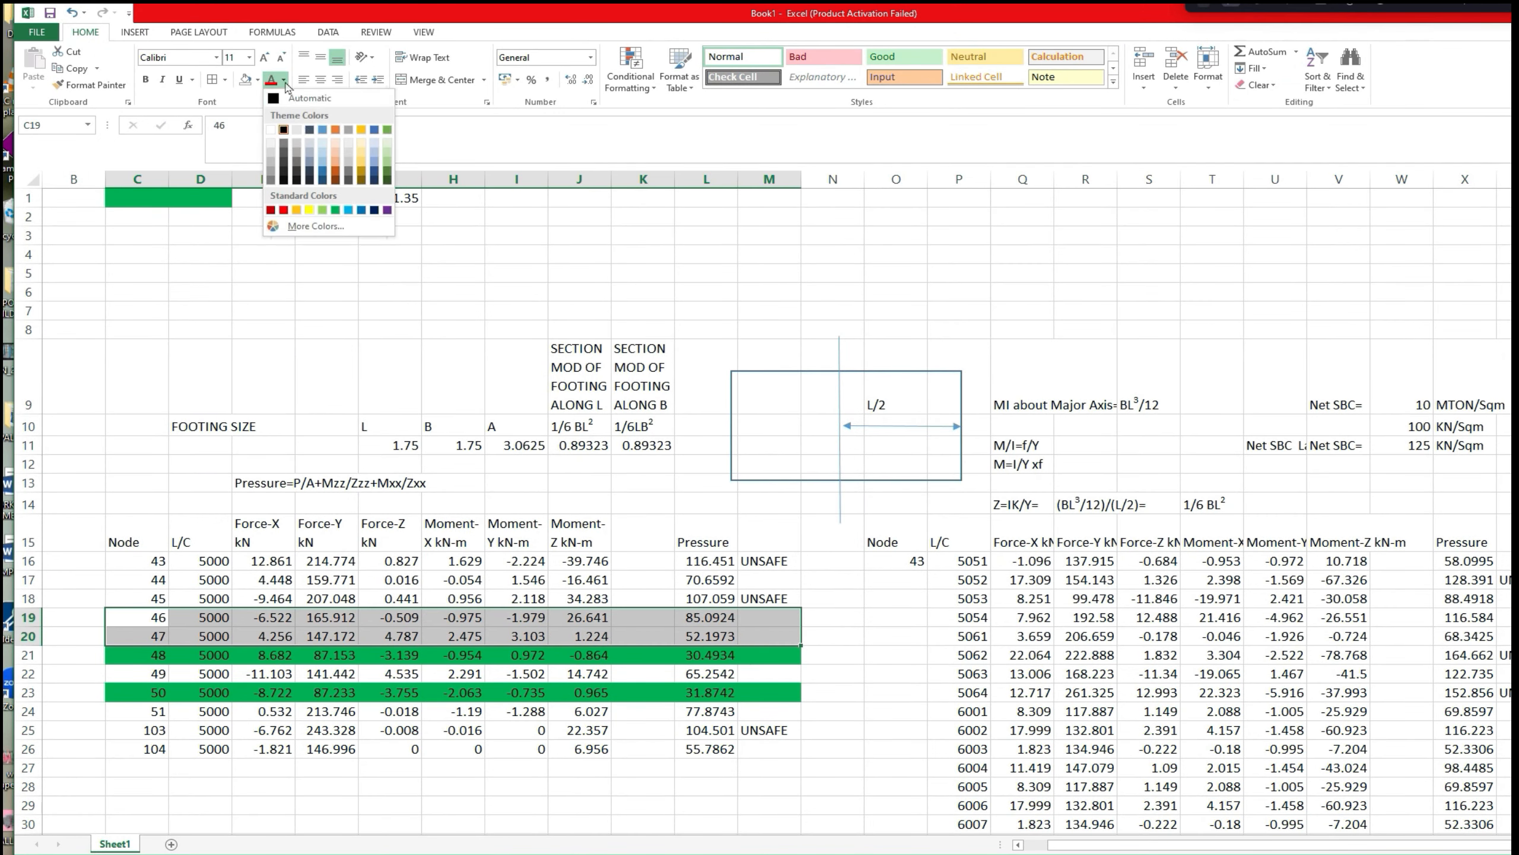
pyautogui.click(260, 80)
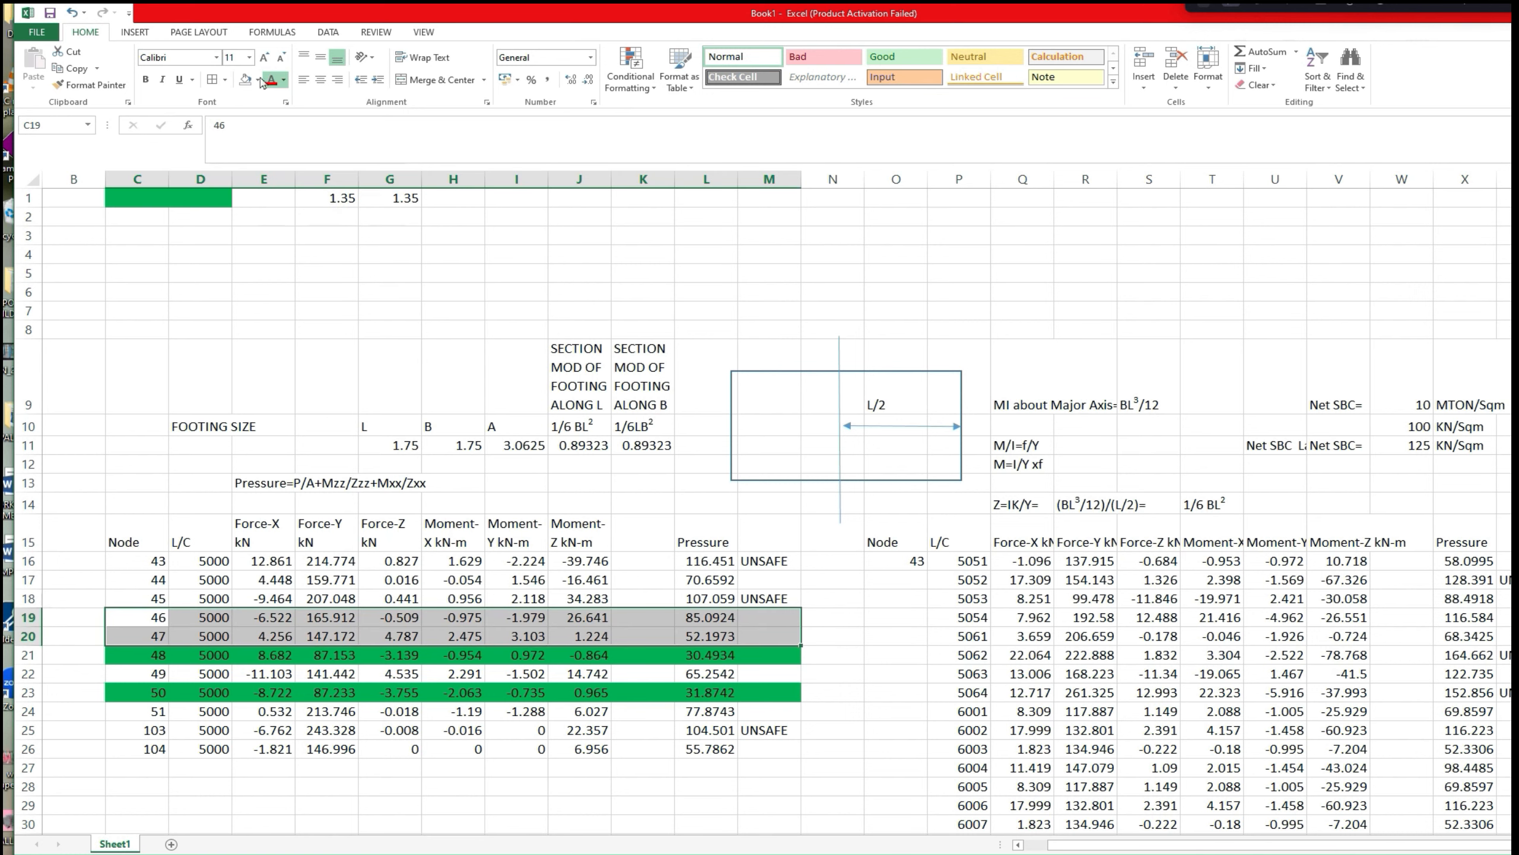
# Fill the summary table rows of nodes 46, 47 and 49 (columns C to M) with the Dark Red standard color.
pyautogui.click(260, 81)
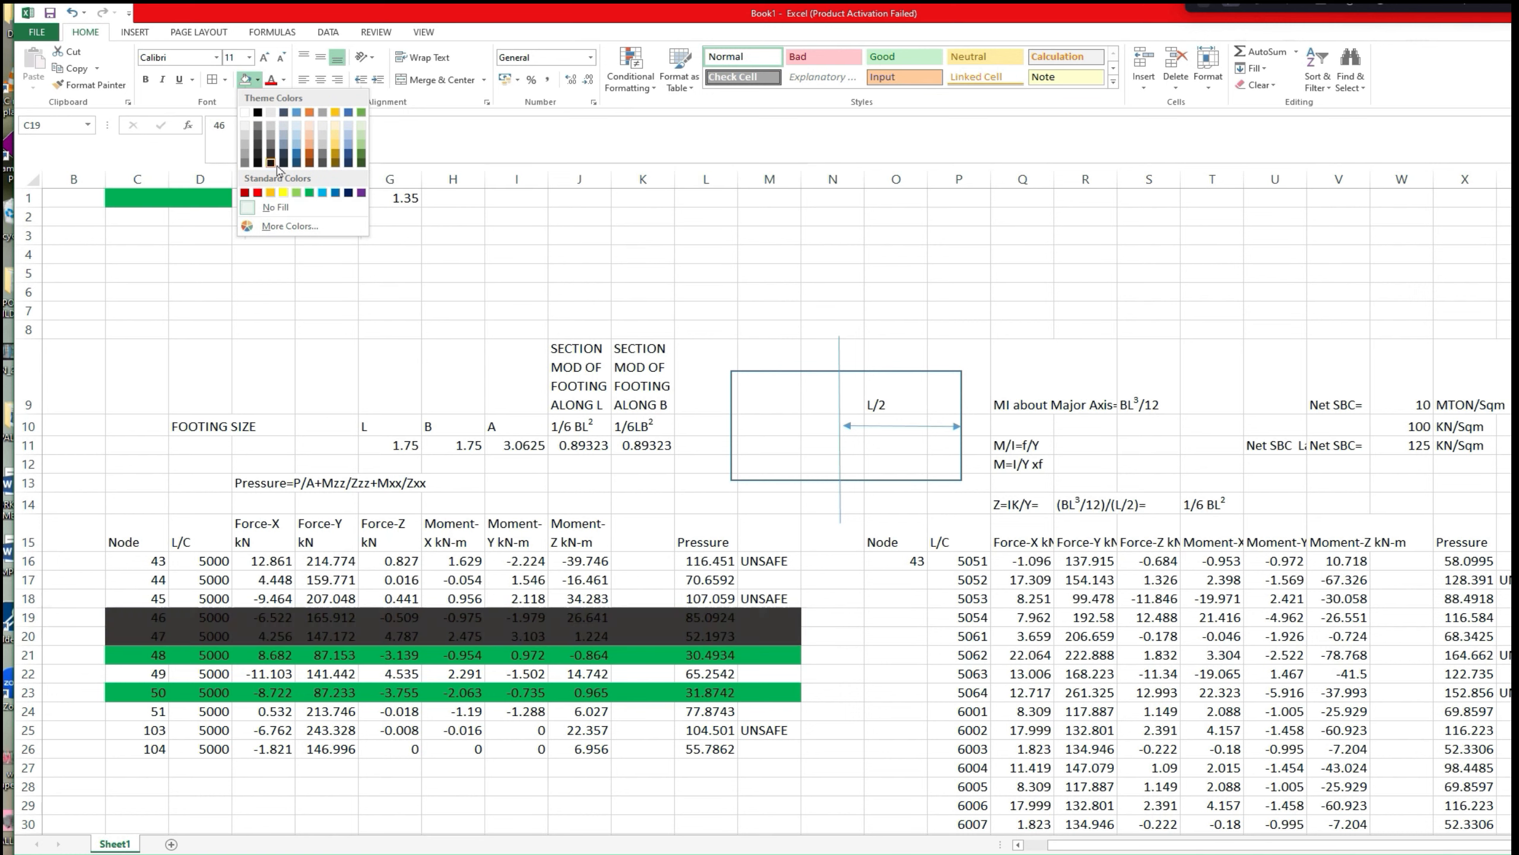
pyautogui.click(246, 193)
pyautogui.scroll(-1, 451, 299)
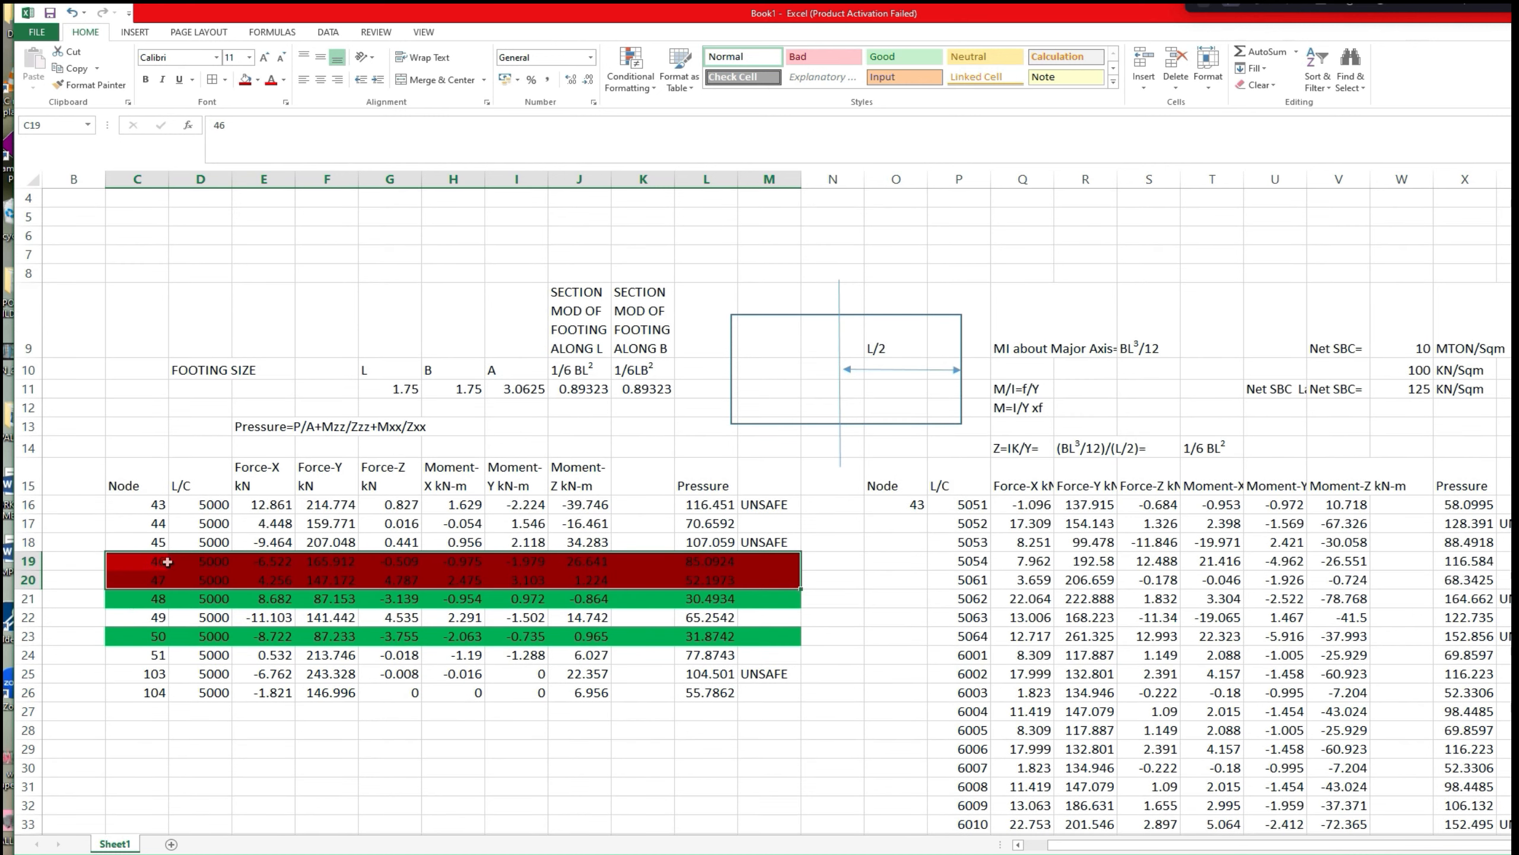
pyautogui.moveTo(138, 617); pyautogui.dragTo(777, 617)
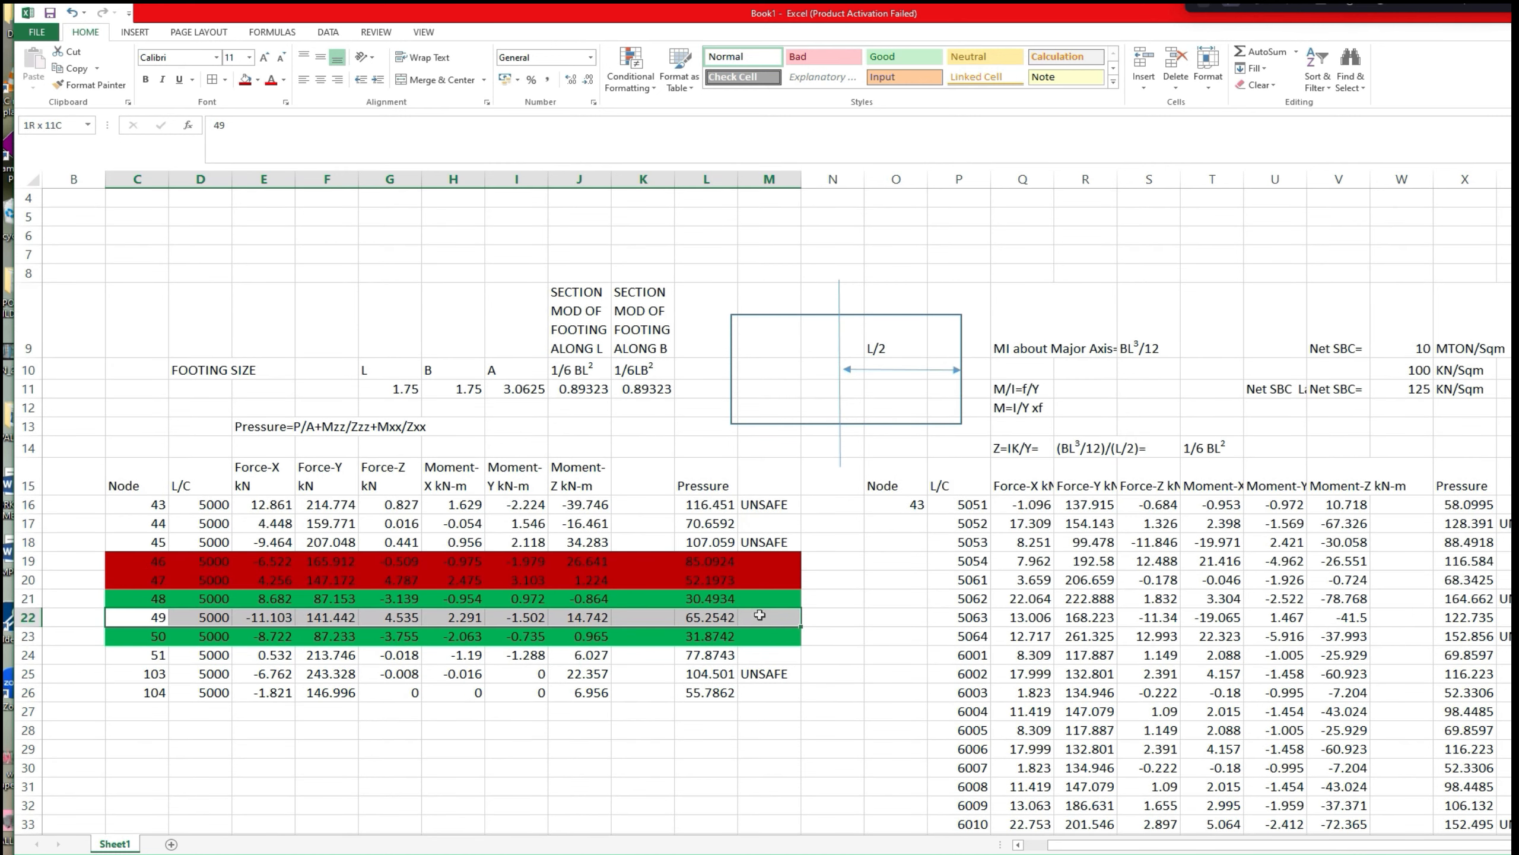
pyautogui.click(245, 79)
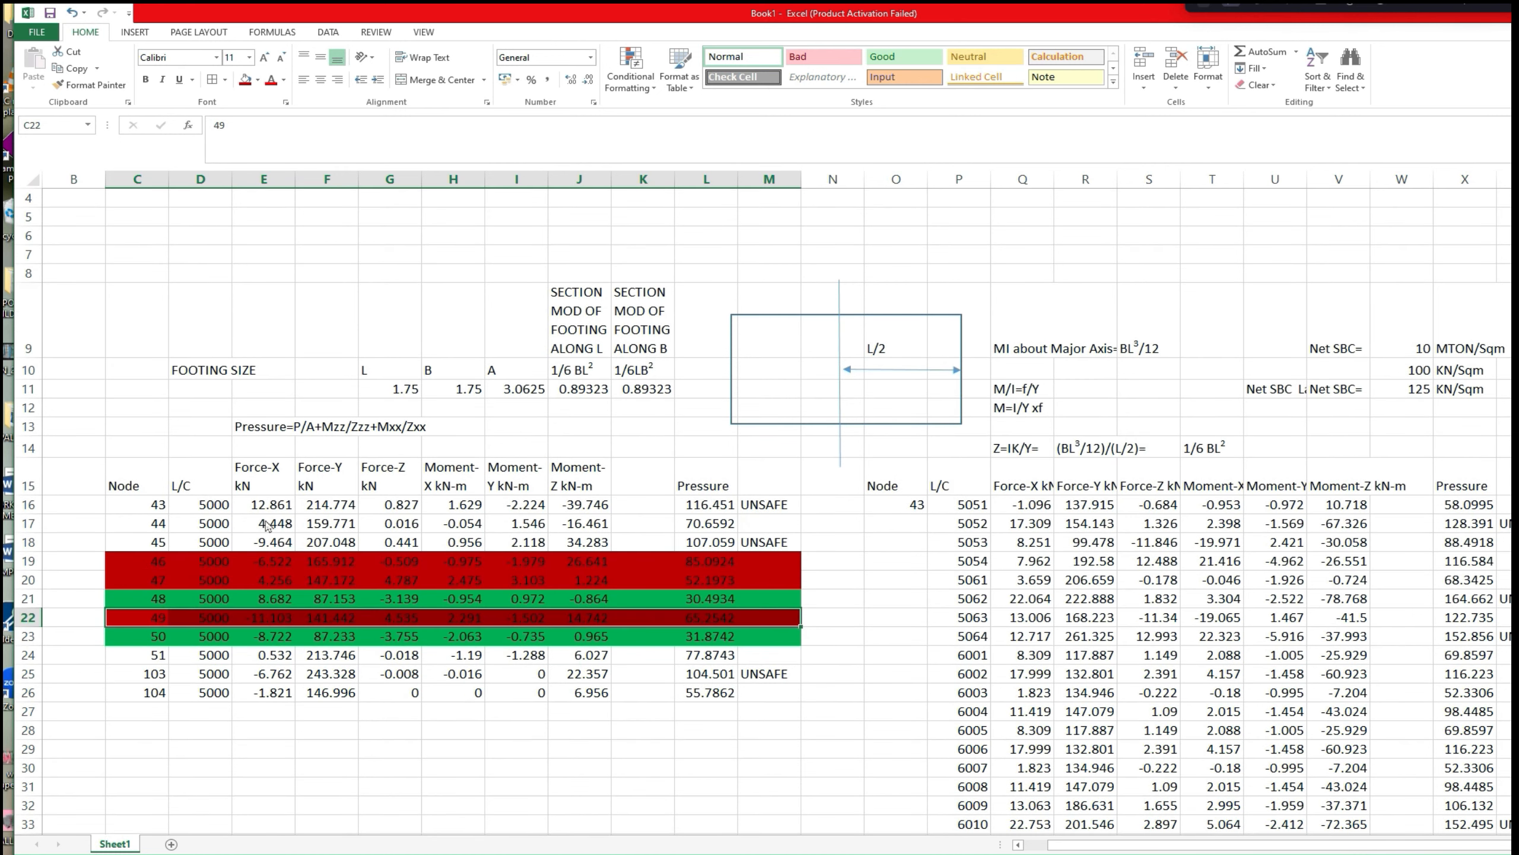
# Fill the summary table rows of nodes 104 and 51, from Node to Pressure, with dark red.
pyautogui.click(137, 656)
pyautogui.moveTo(137, 692); pyautogui.dragTo(712, 693)
pyautogui.click(244, 79)
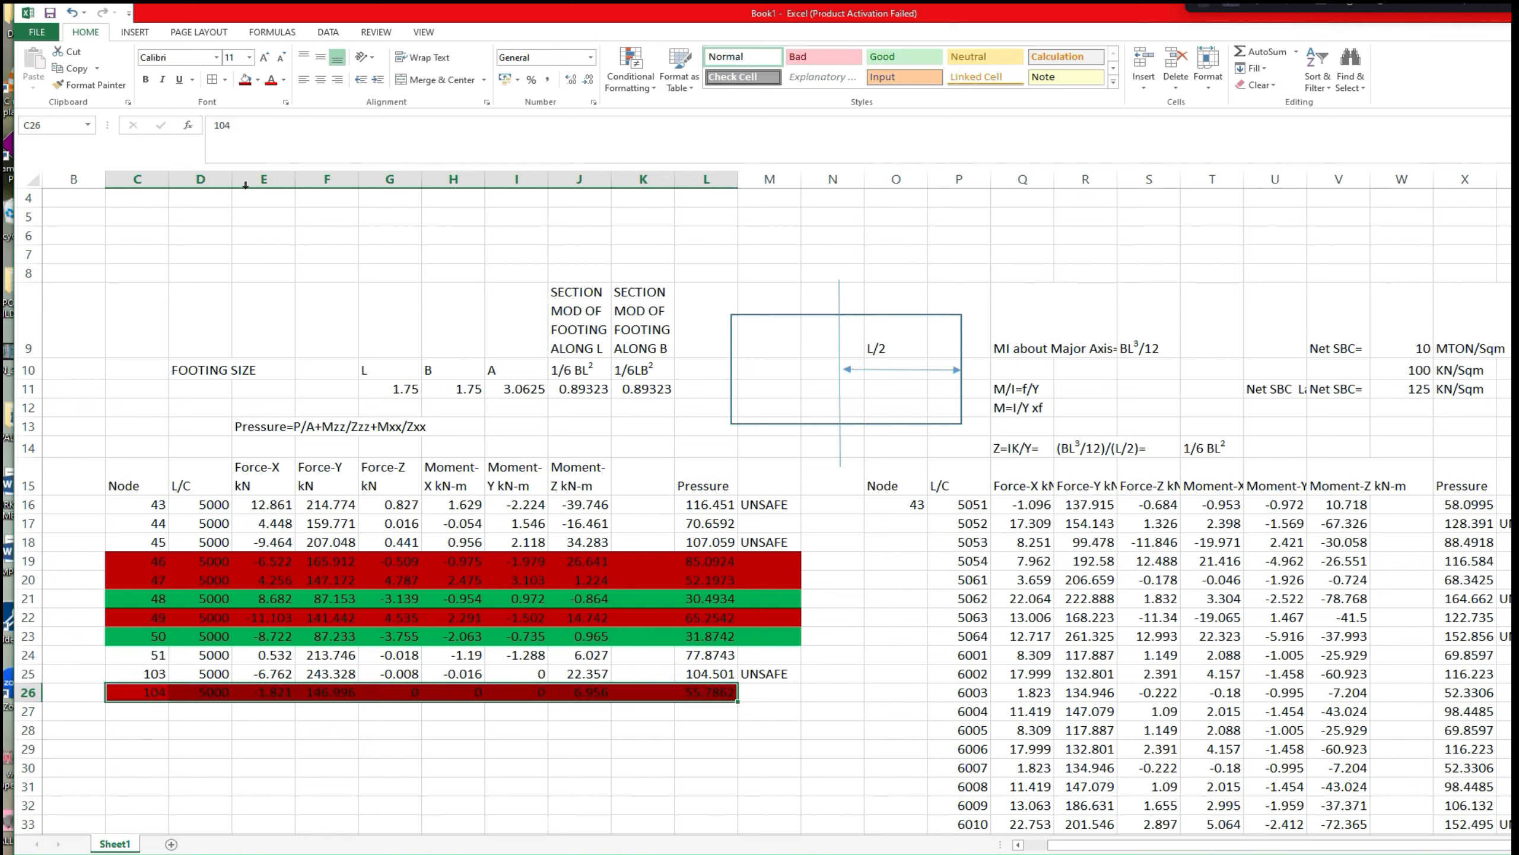
pyautogui.moveTo(130, 656); pyautogui.dragTo(709, 656)
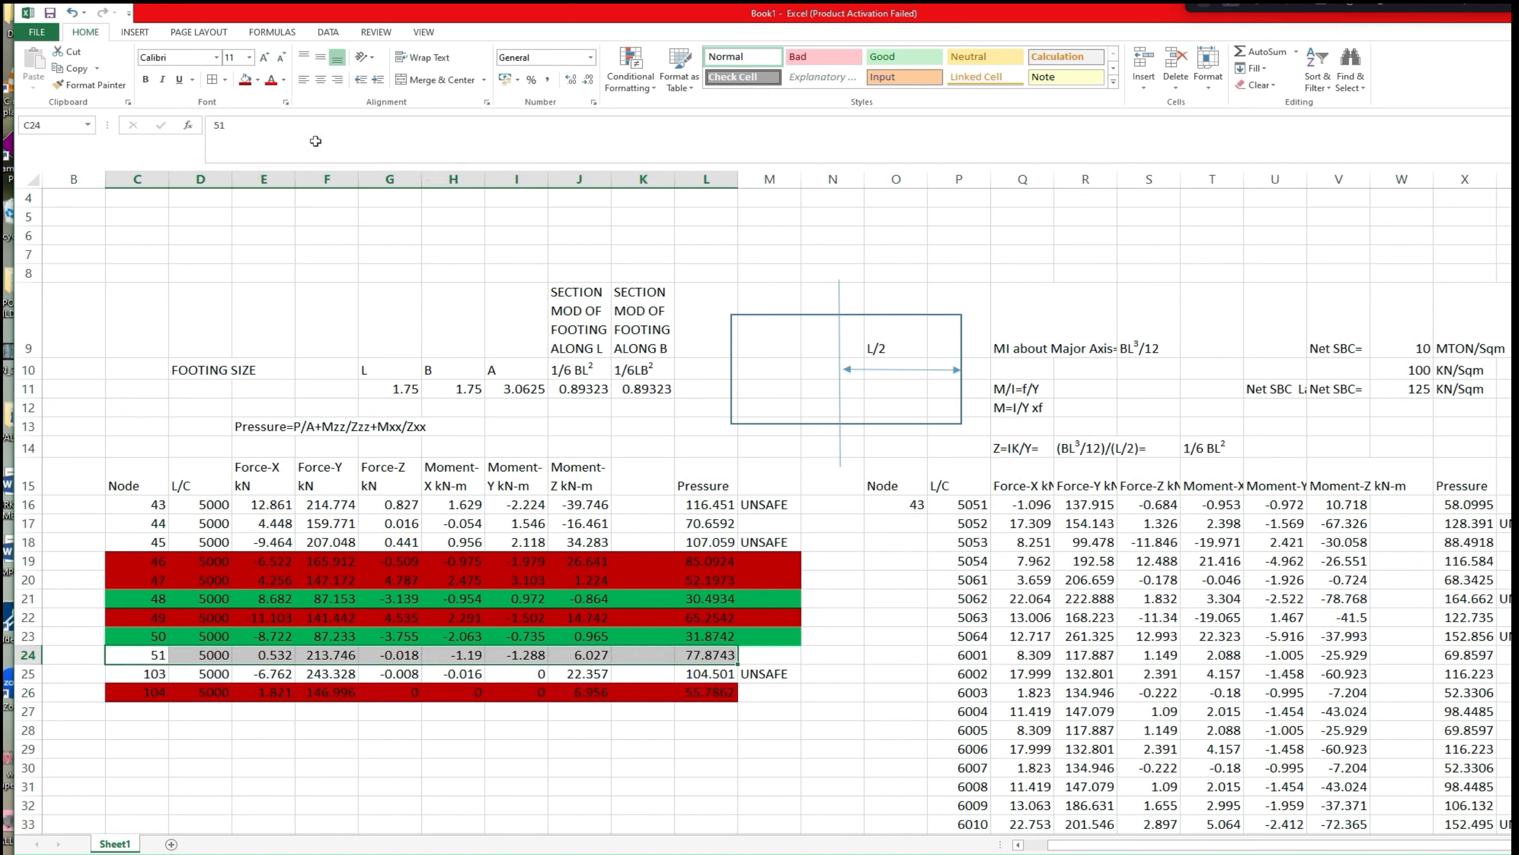
pyautogui.click(246, 82)
# Fill the separate node 52 row below the summary table, C34 to L34, with dark red.
pyautogui.scroll(-3, 162, 598)
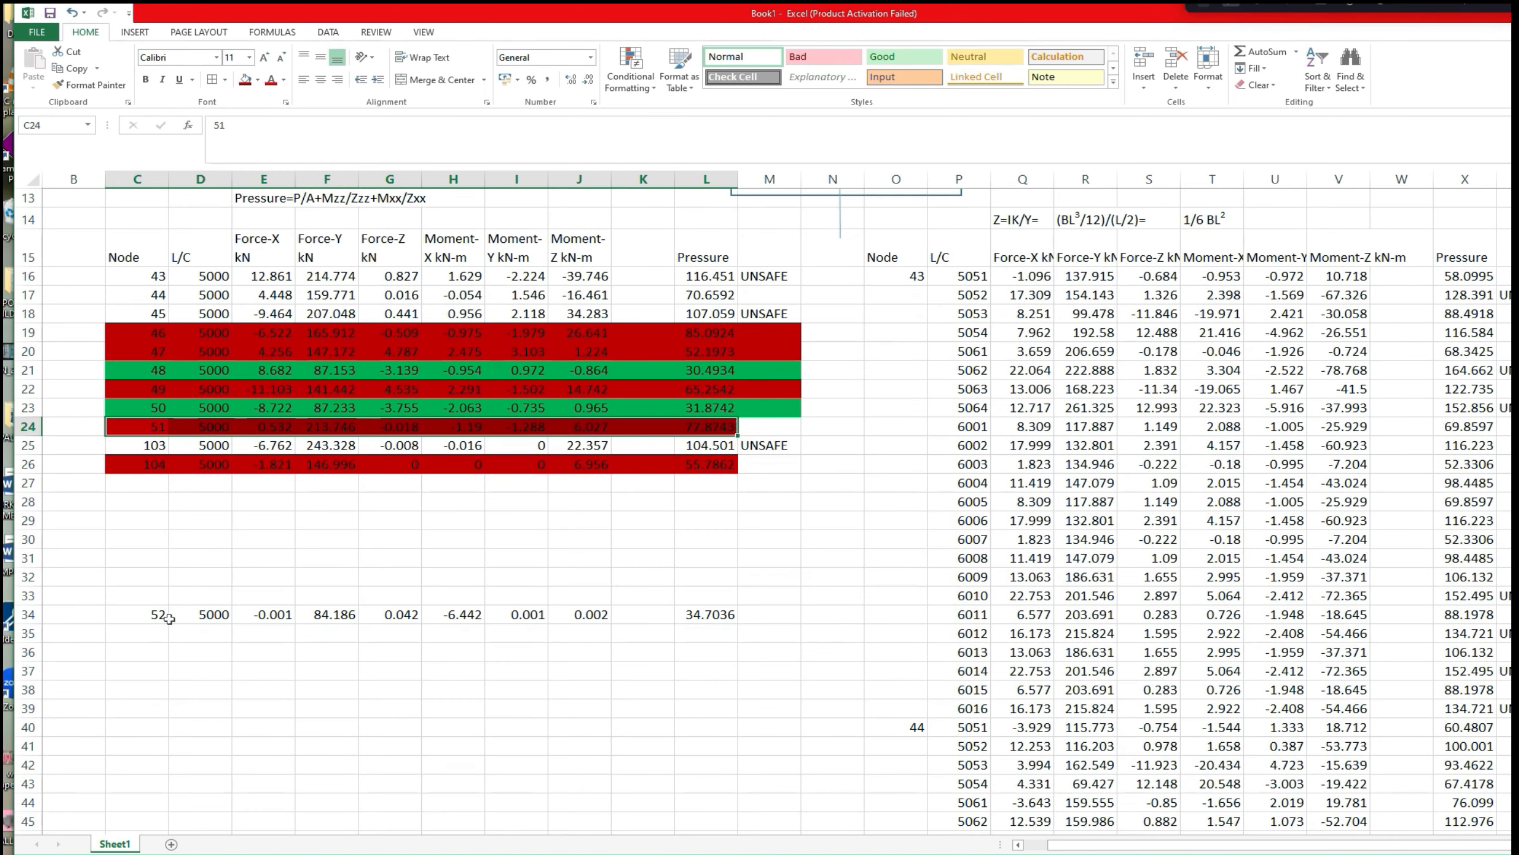
pyautogui.moveTo(163, 614); pyautogui.dragTo(699, 617)
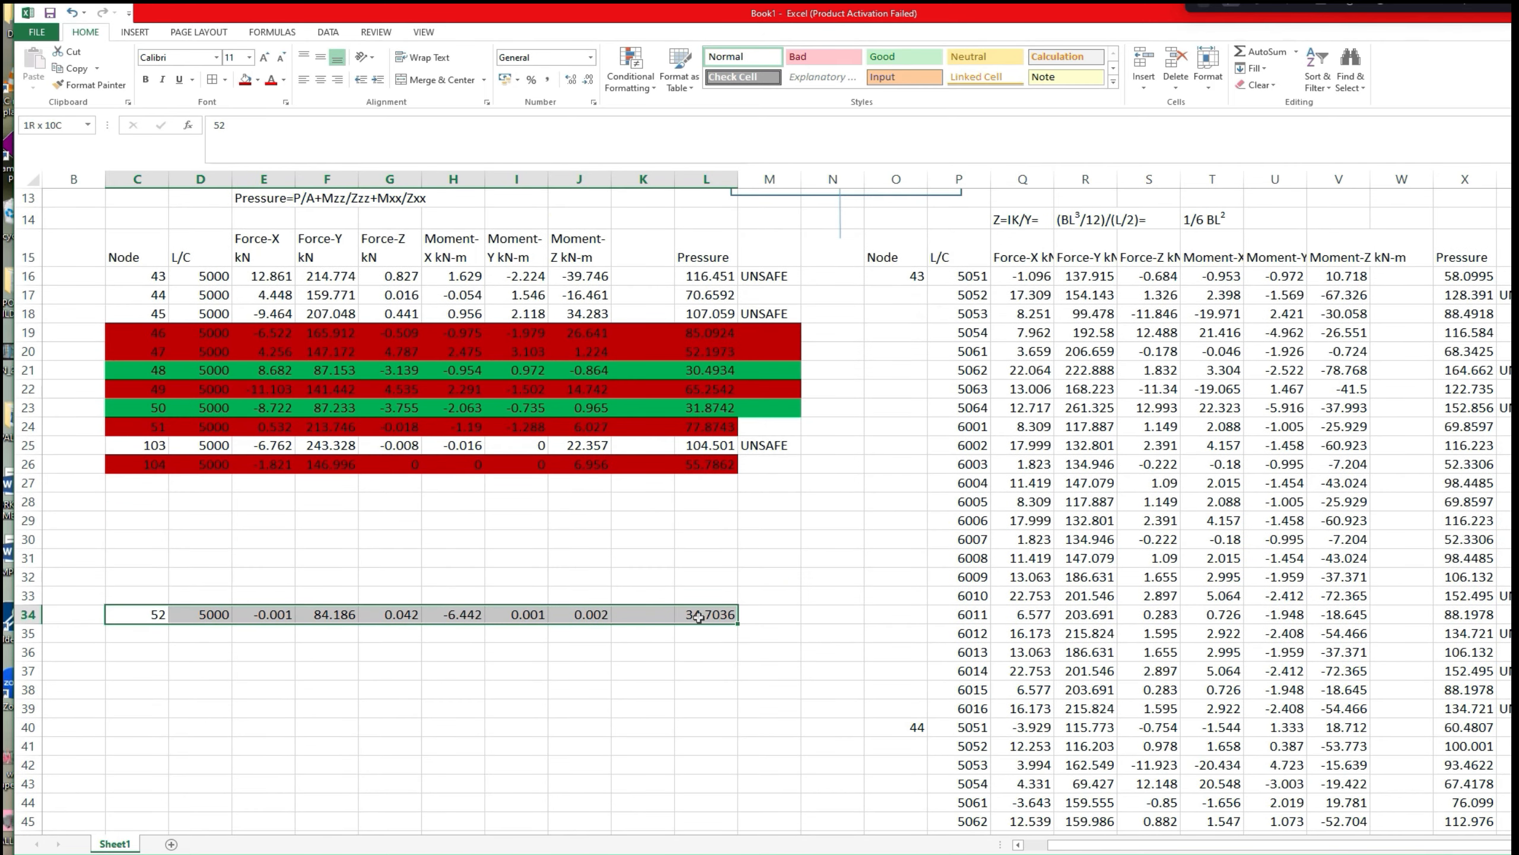
pyautogui.click(246, 82)
pyautogui.click(763, 522)
pyautogui.scroll(1, 760, 526)
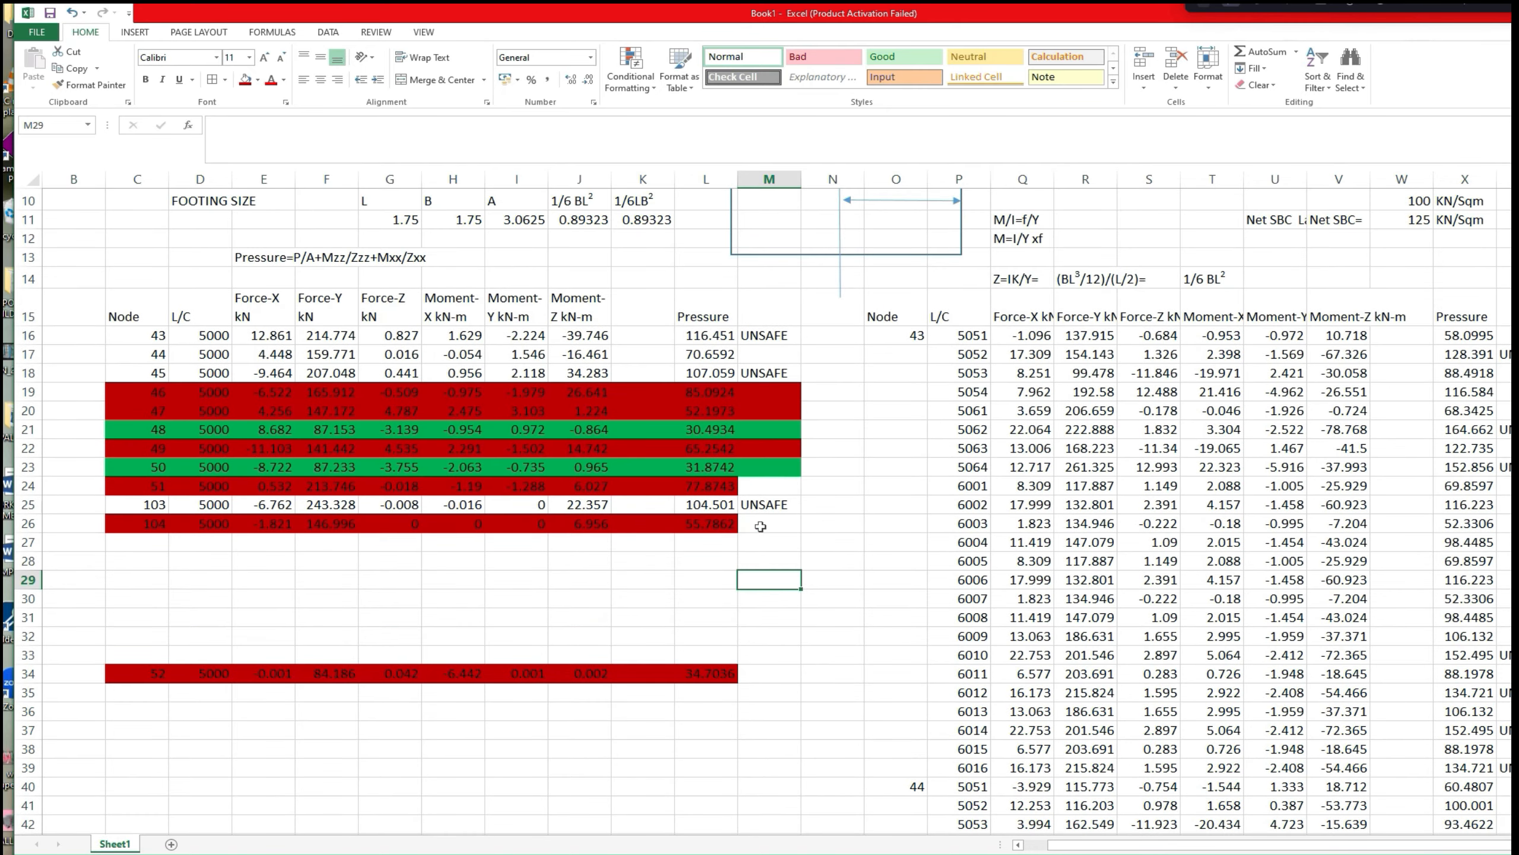
# Fill node 46's load-case block, O88 to Y111, with dark red and add cell borders to it.
pyautogui.scroll(-11, 1019, 482)
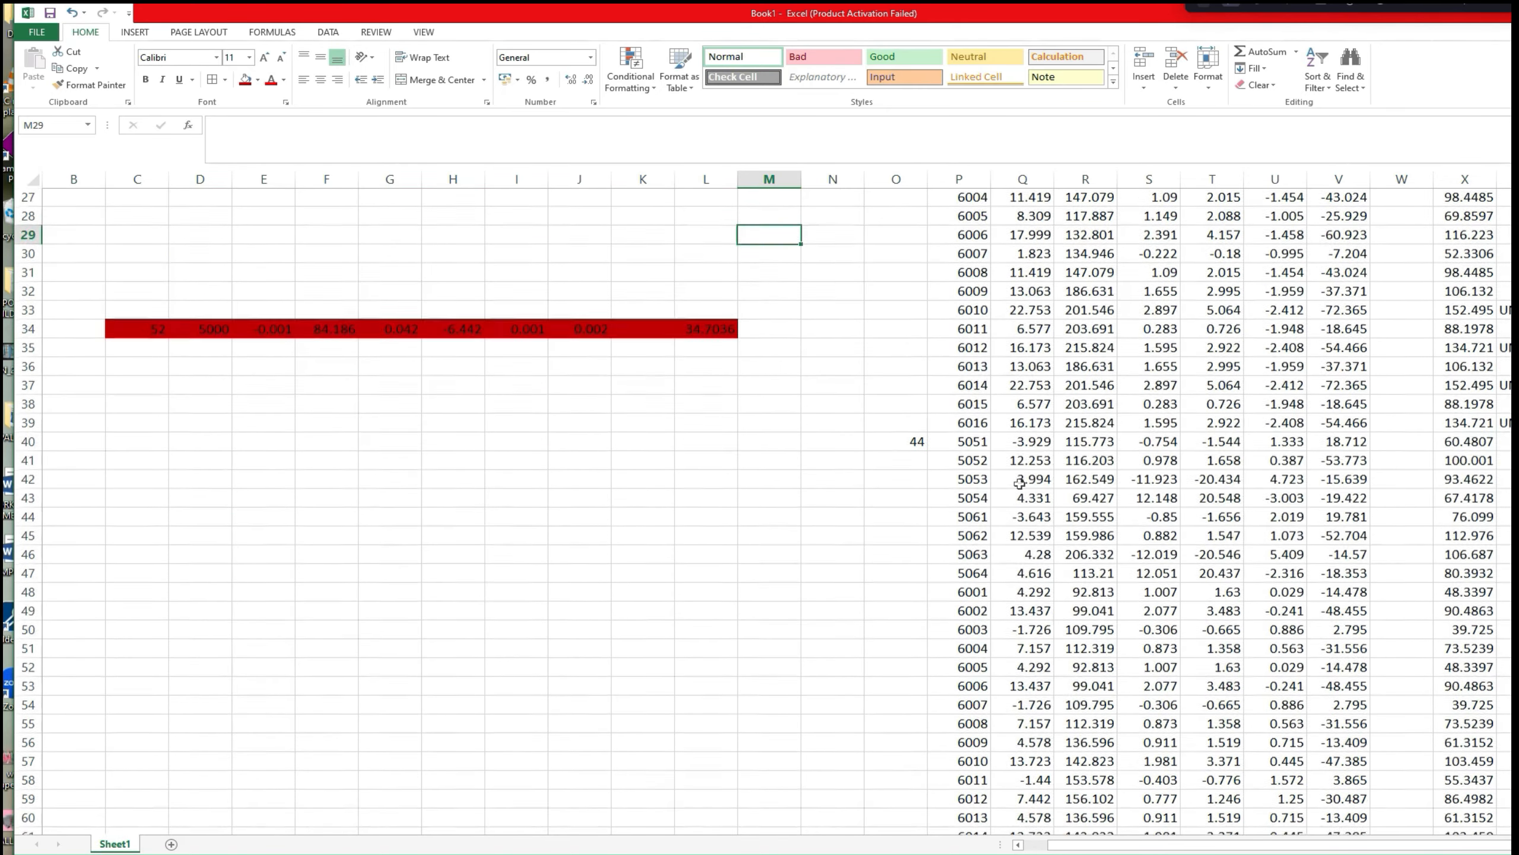
pyautogui.scroll(-13, 1019, 483)
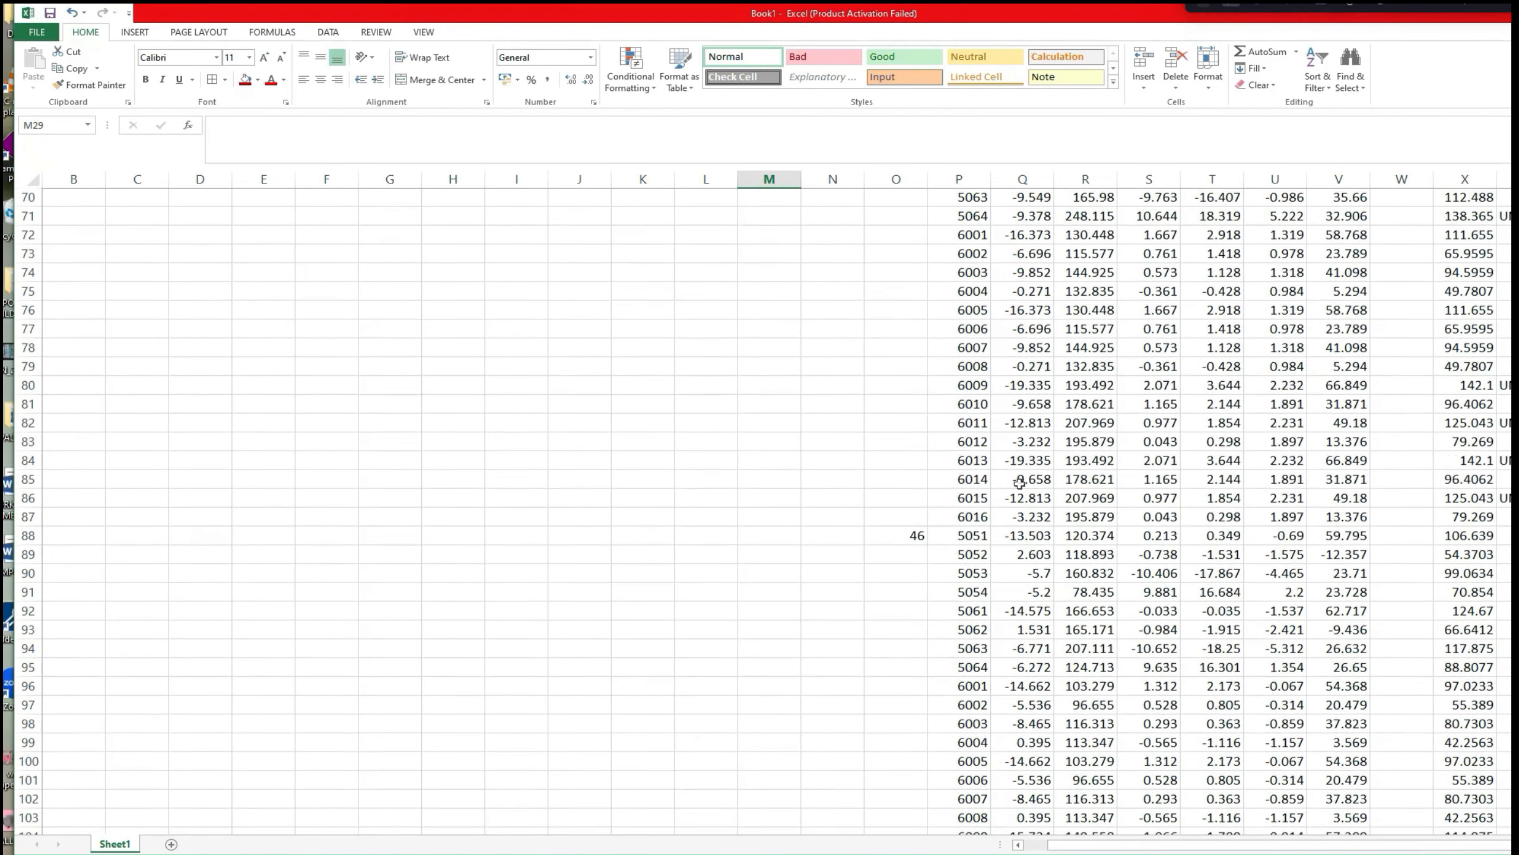
pyautogui.moveTo(912, 335); pyautogui.dragTo(1508, 762)
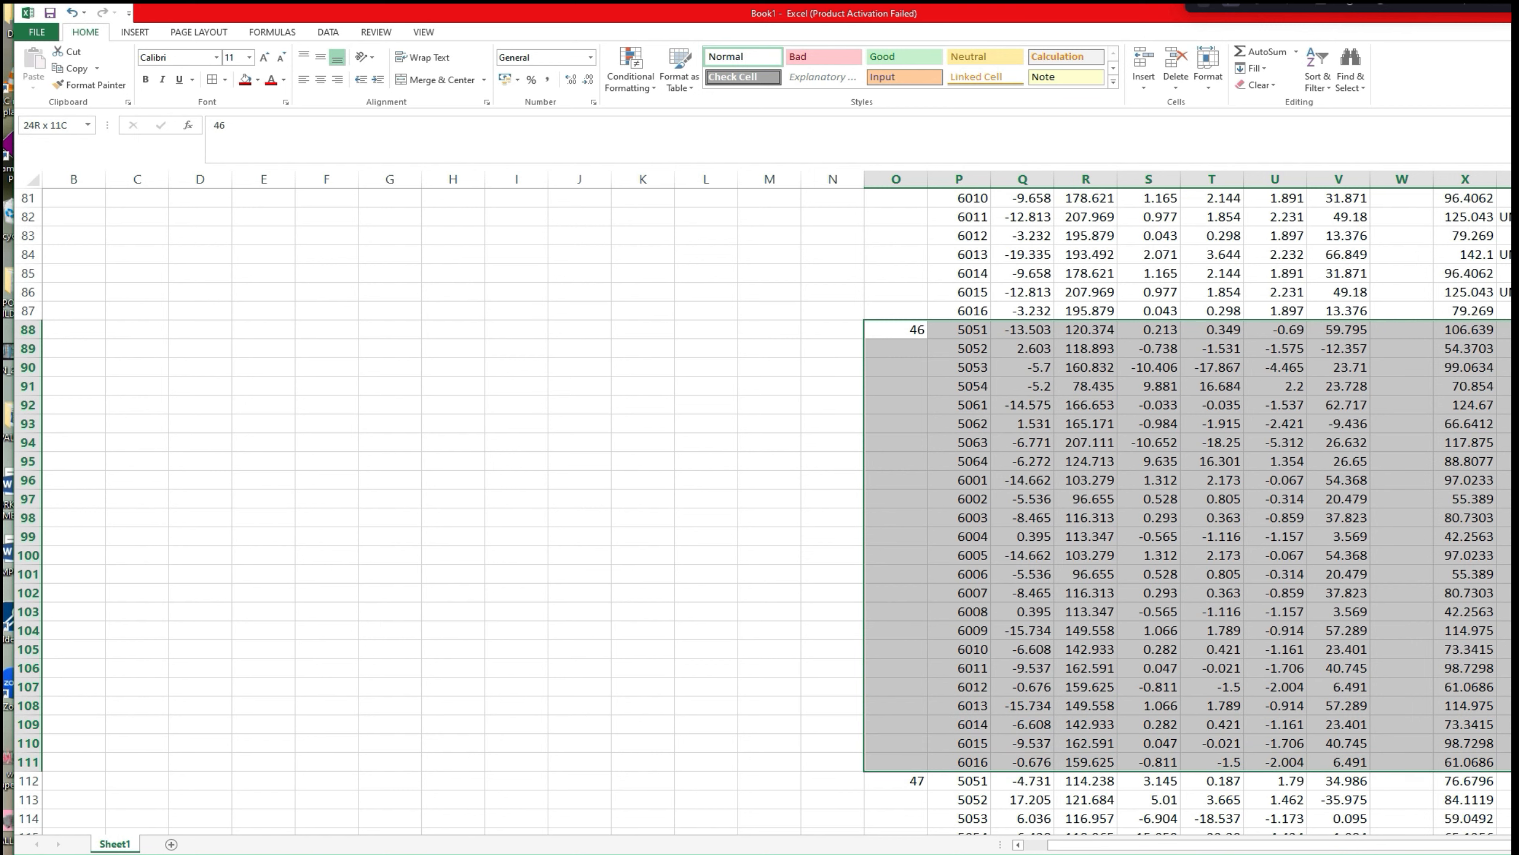
pyautogui.click(248, 82)
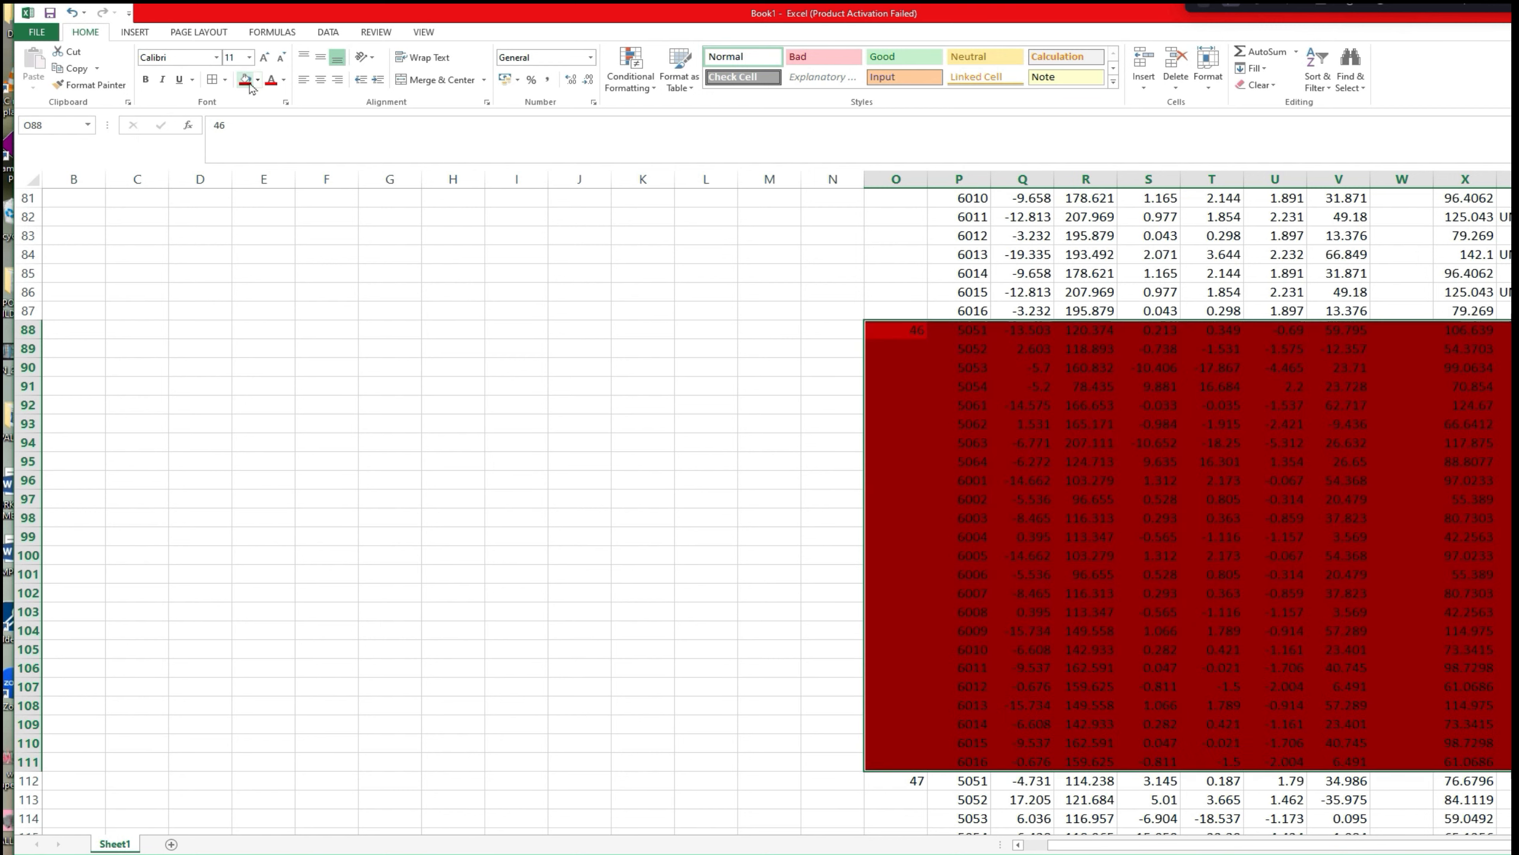
pyautogui.click(213, 79)
# Fill node 47's load-case block, O112 to Y135, with the Dark Red standard color.
pyautogui.scroll(7, 456, 320)
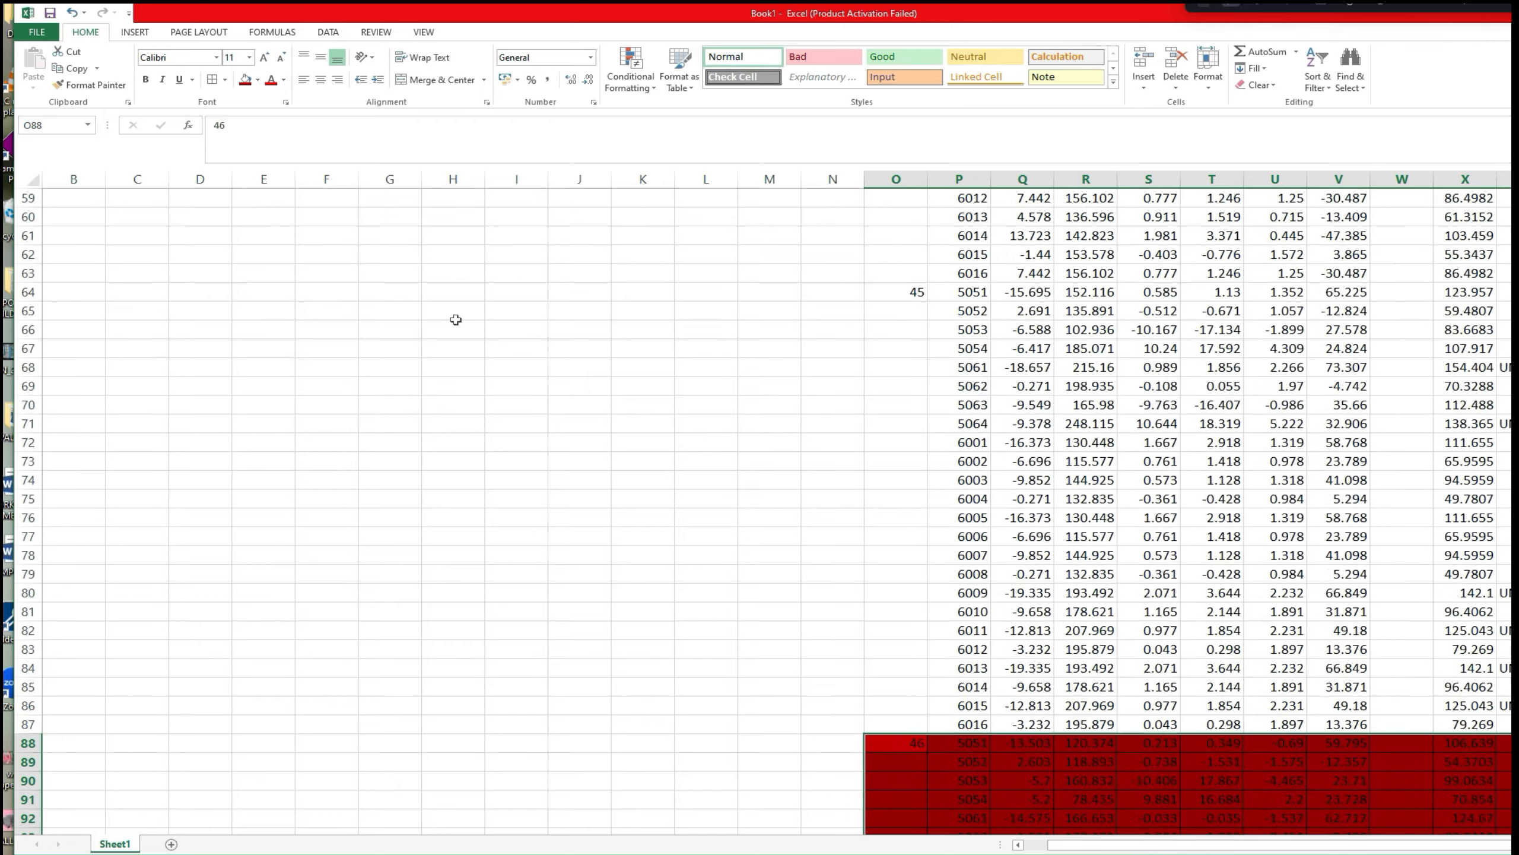
pyautogui.scroll(4, 456, 319)
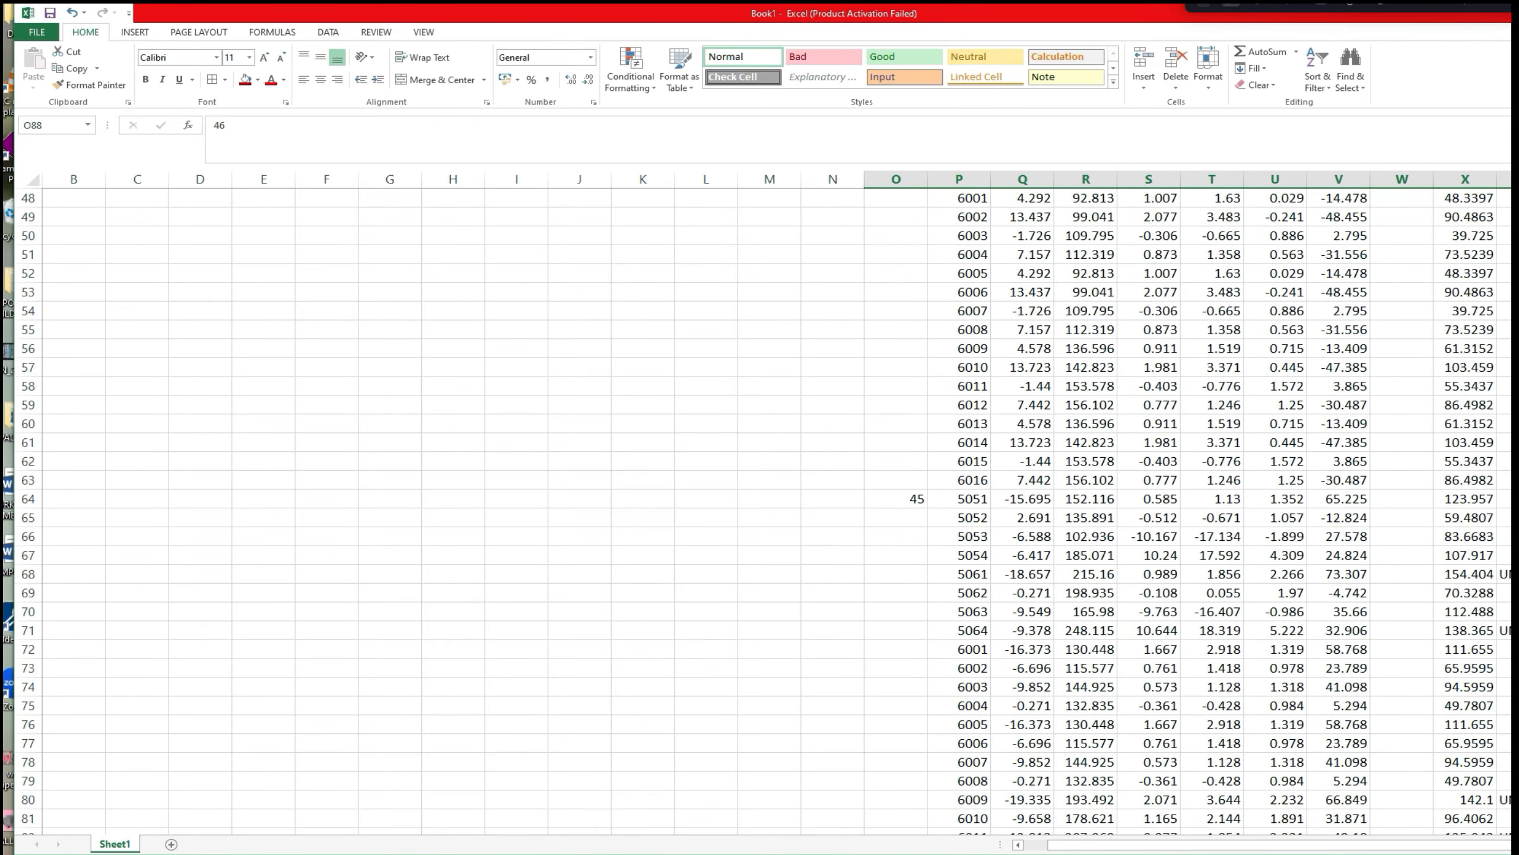
pyautogui.scroll(15, 456, 319)
pyautogui.scroll(-20, 455, 319)
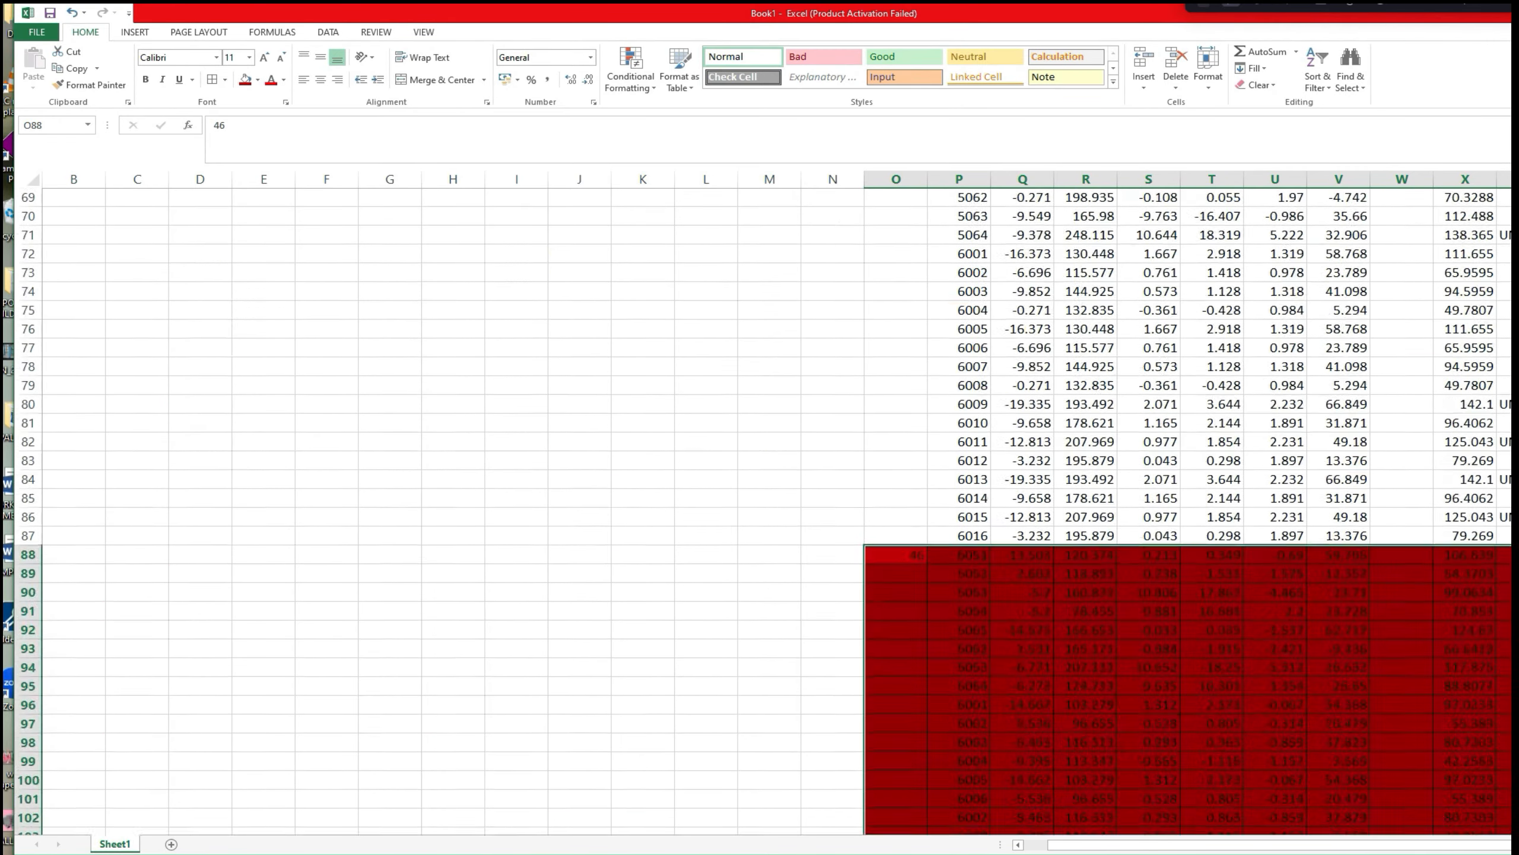
pyautogui.scroll(-12, 456, 319)
pyautogui.moveTo(896, 349); pyautogui.dragTo(1511, 781)
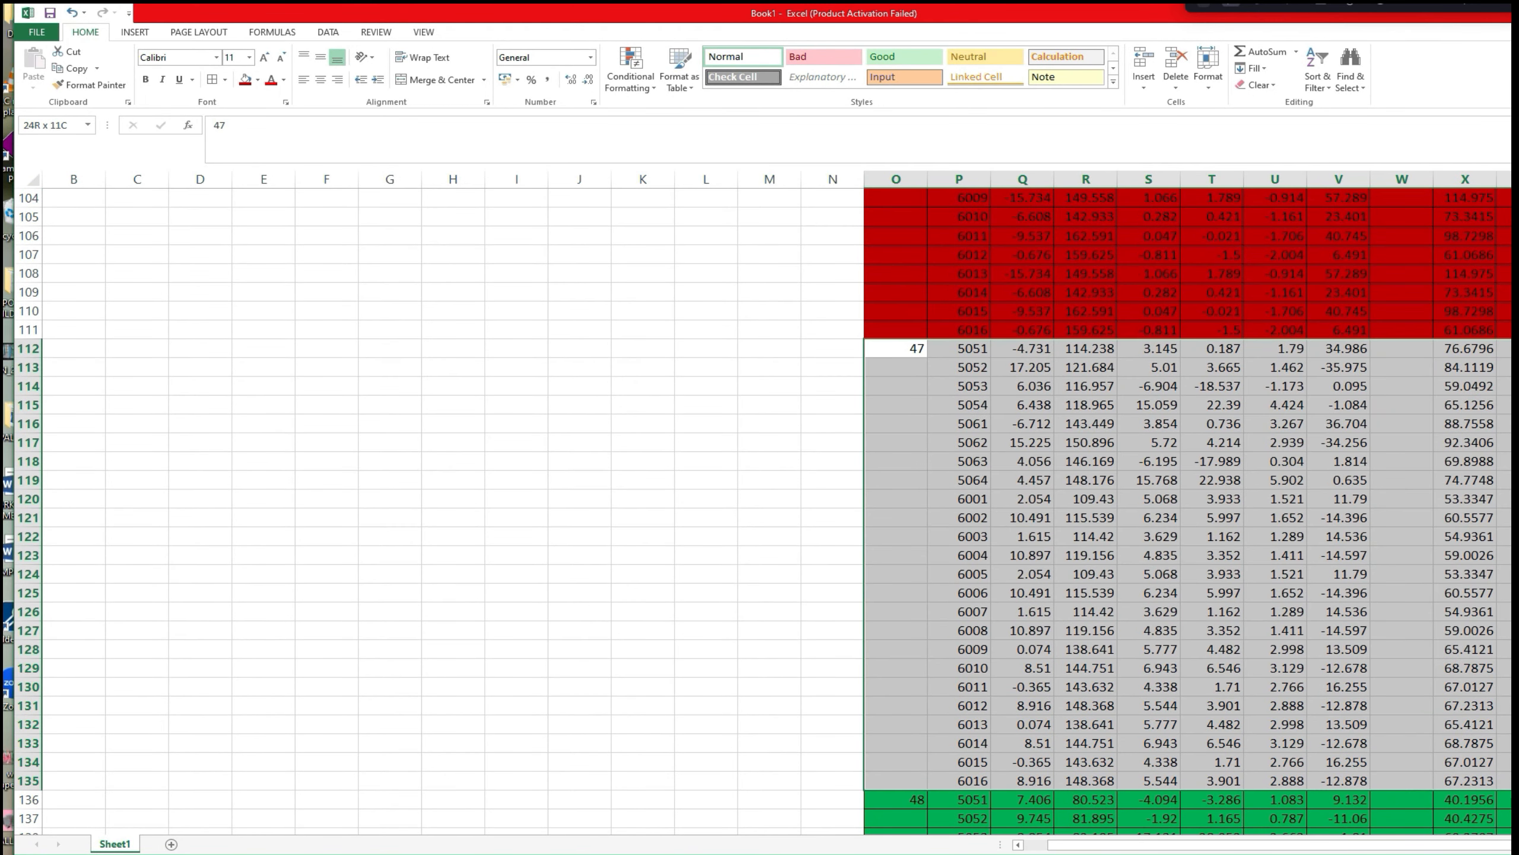
pyautogui.click(258, 80)
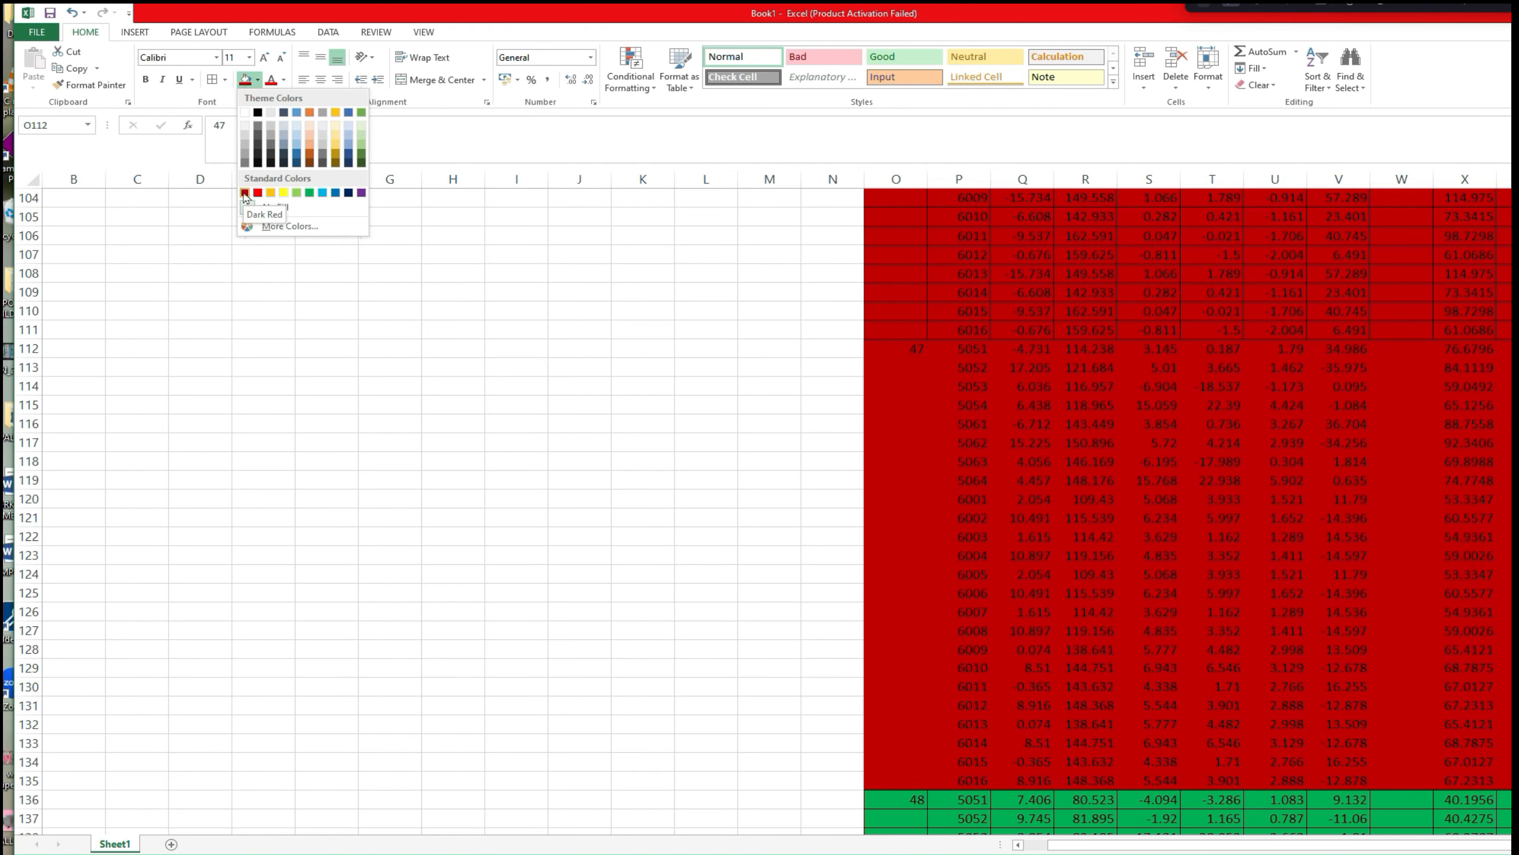
pyautogui.click(245, 193)
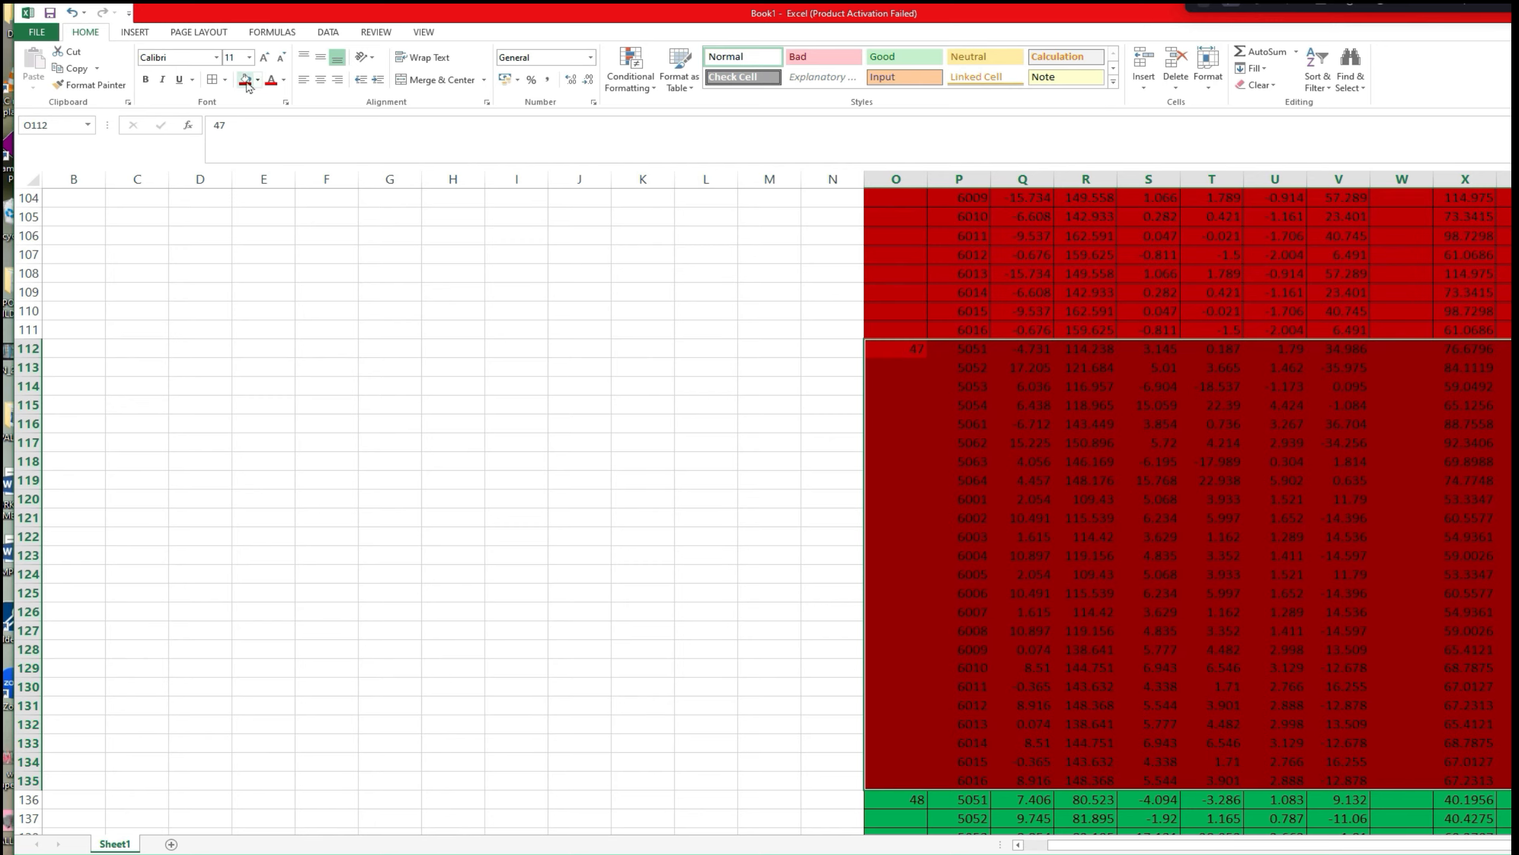
pyautogui.click(682, 273)
# Check the colored nodes in the summary table and fill node 49's load-case block, O160 to Y183, with dark red.
pyautogui.scroll(2, 682, 272)
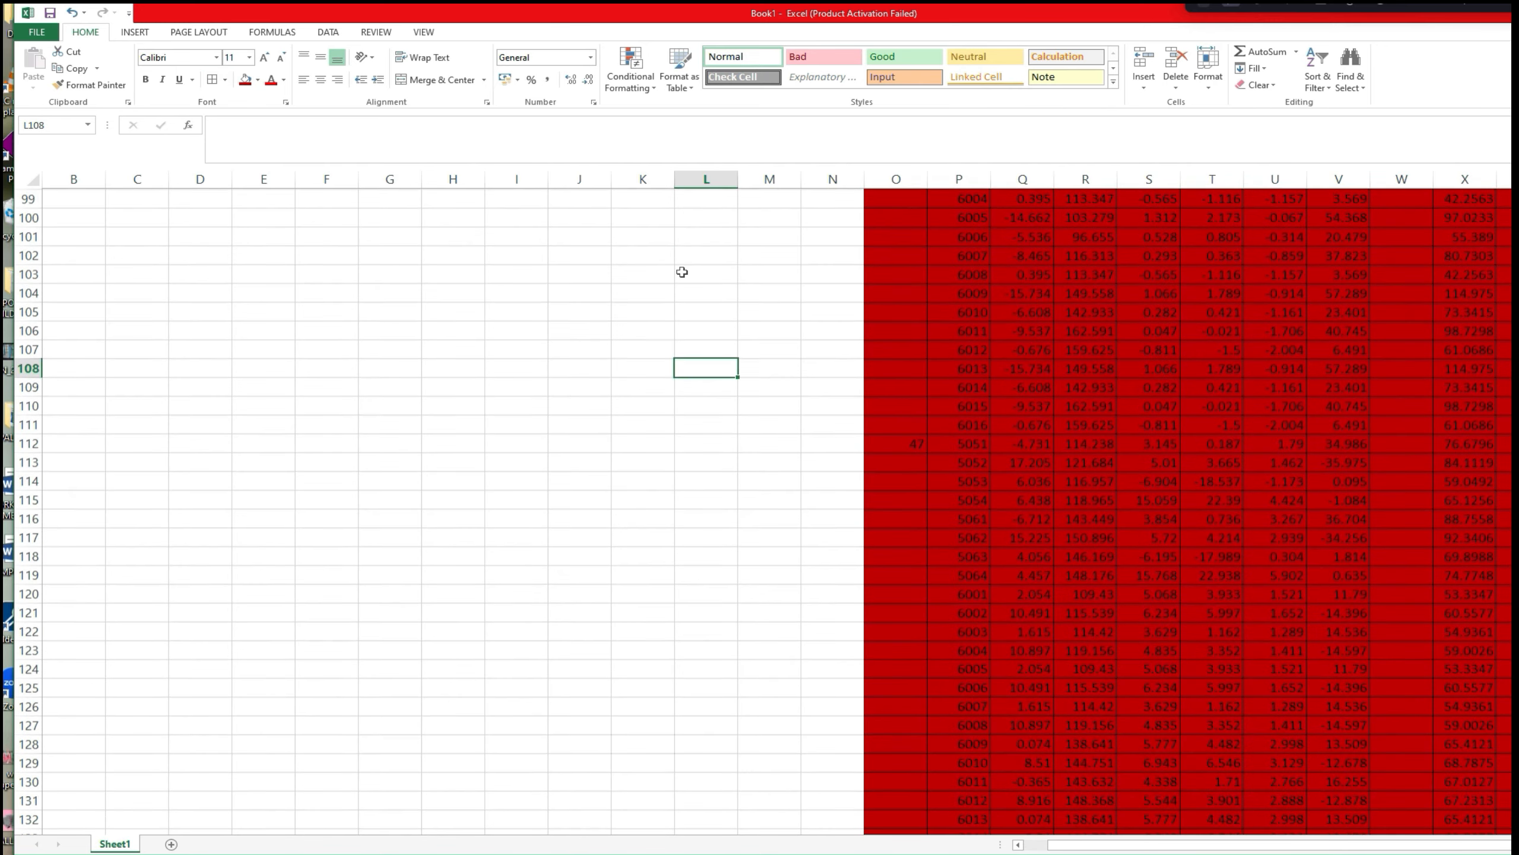
pyautogui.scroll(15, 682, 272)
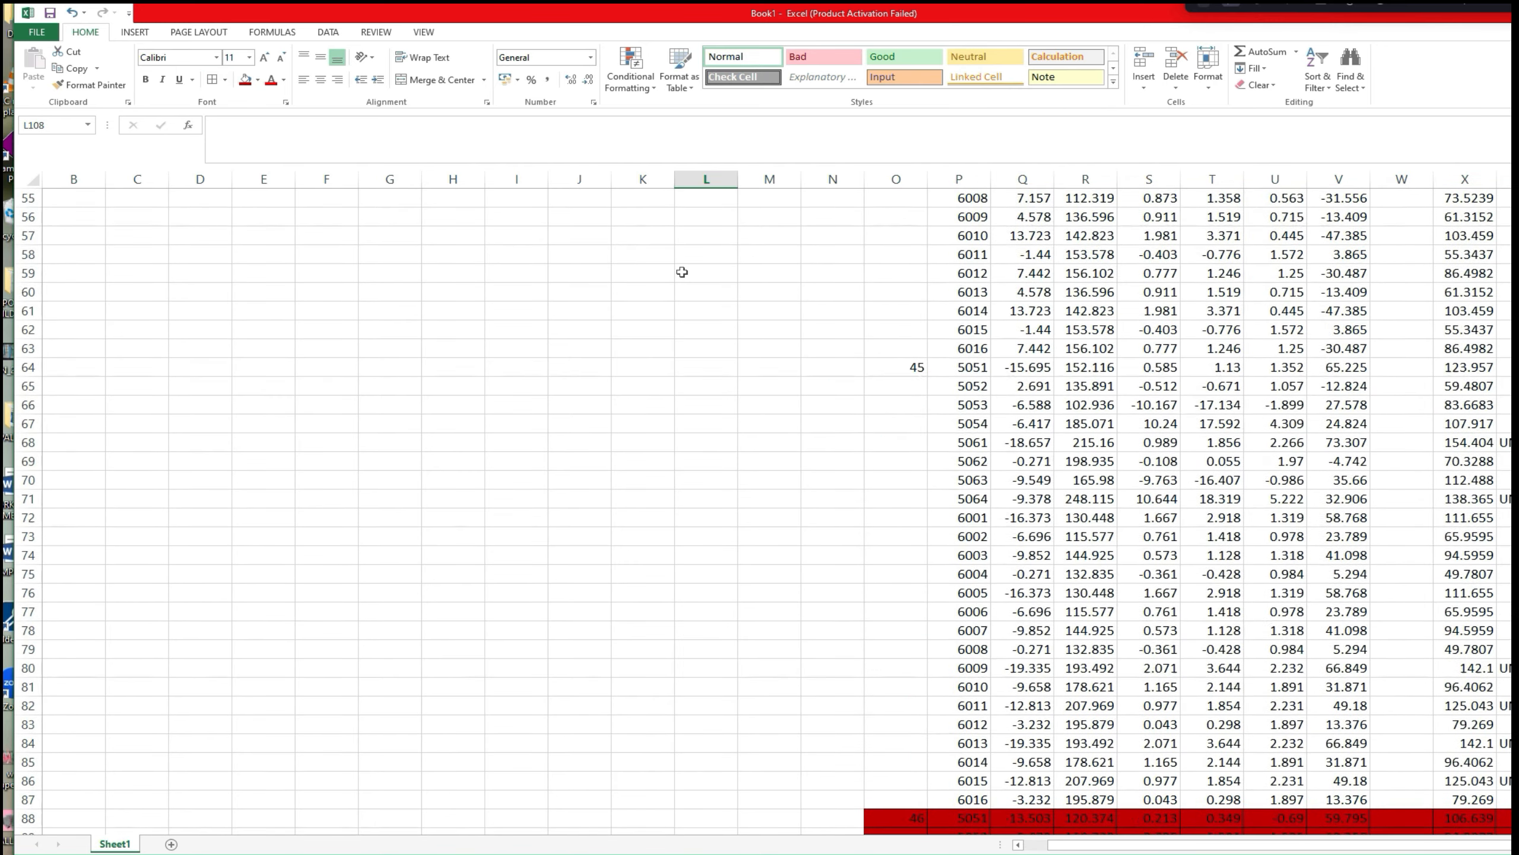
pyautogui.scroll(4, 682, 272)
pyautogui.moveTo(1058, 844); pyautogui.dragTo(1025, 845)
pyautogui.scroll(6, 685, 549)
pyautogui.scroll(3, 684, 549)
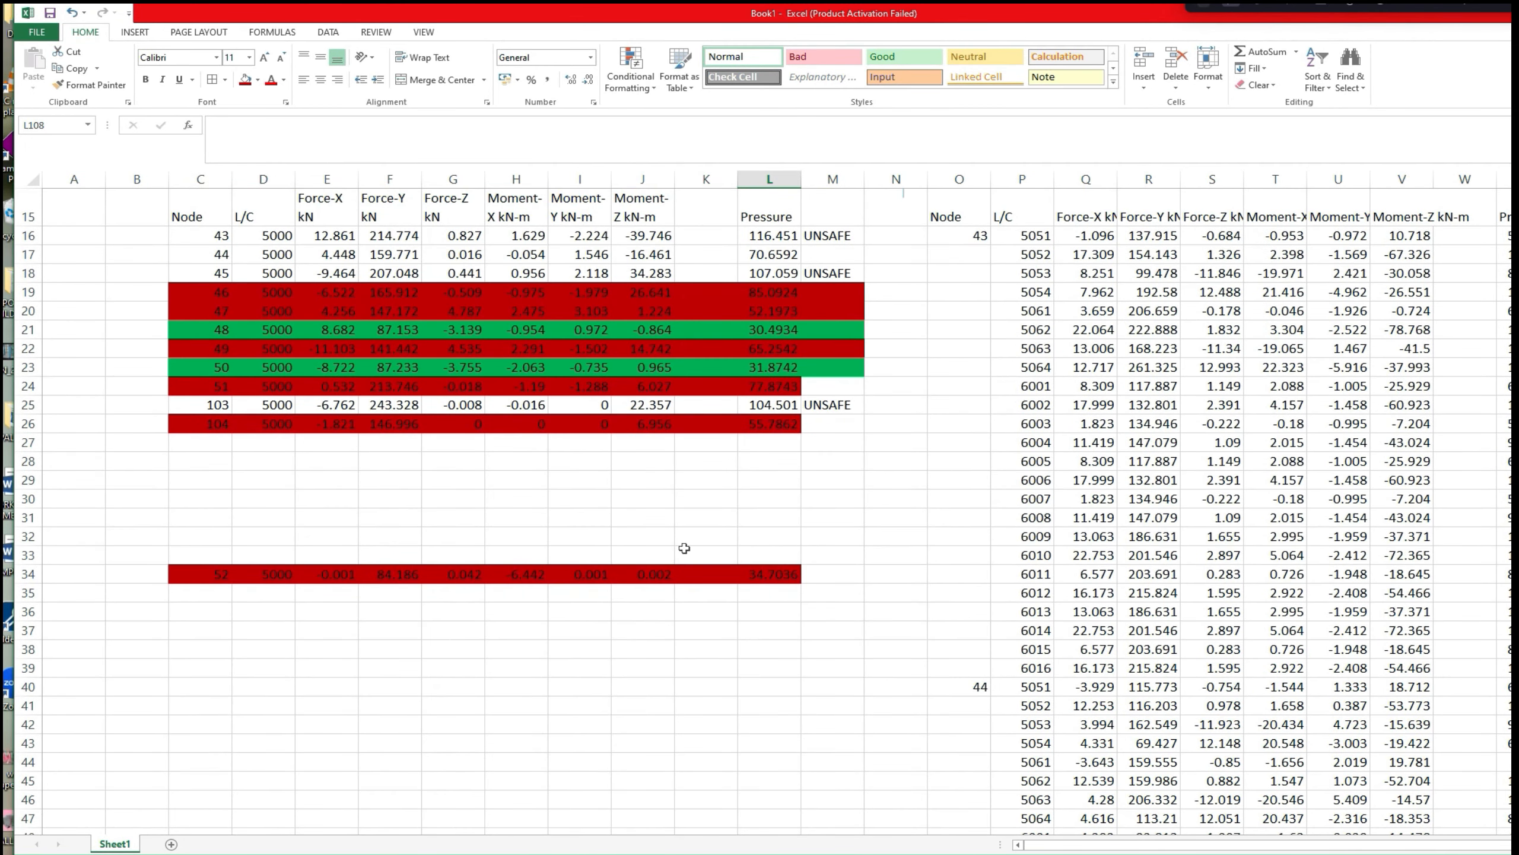
pyautogui.scroll(-8, 684, 549)
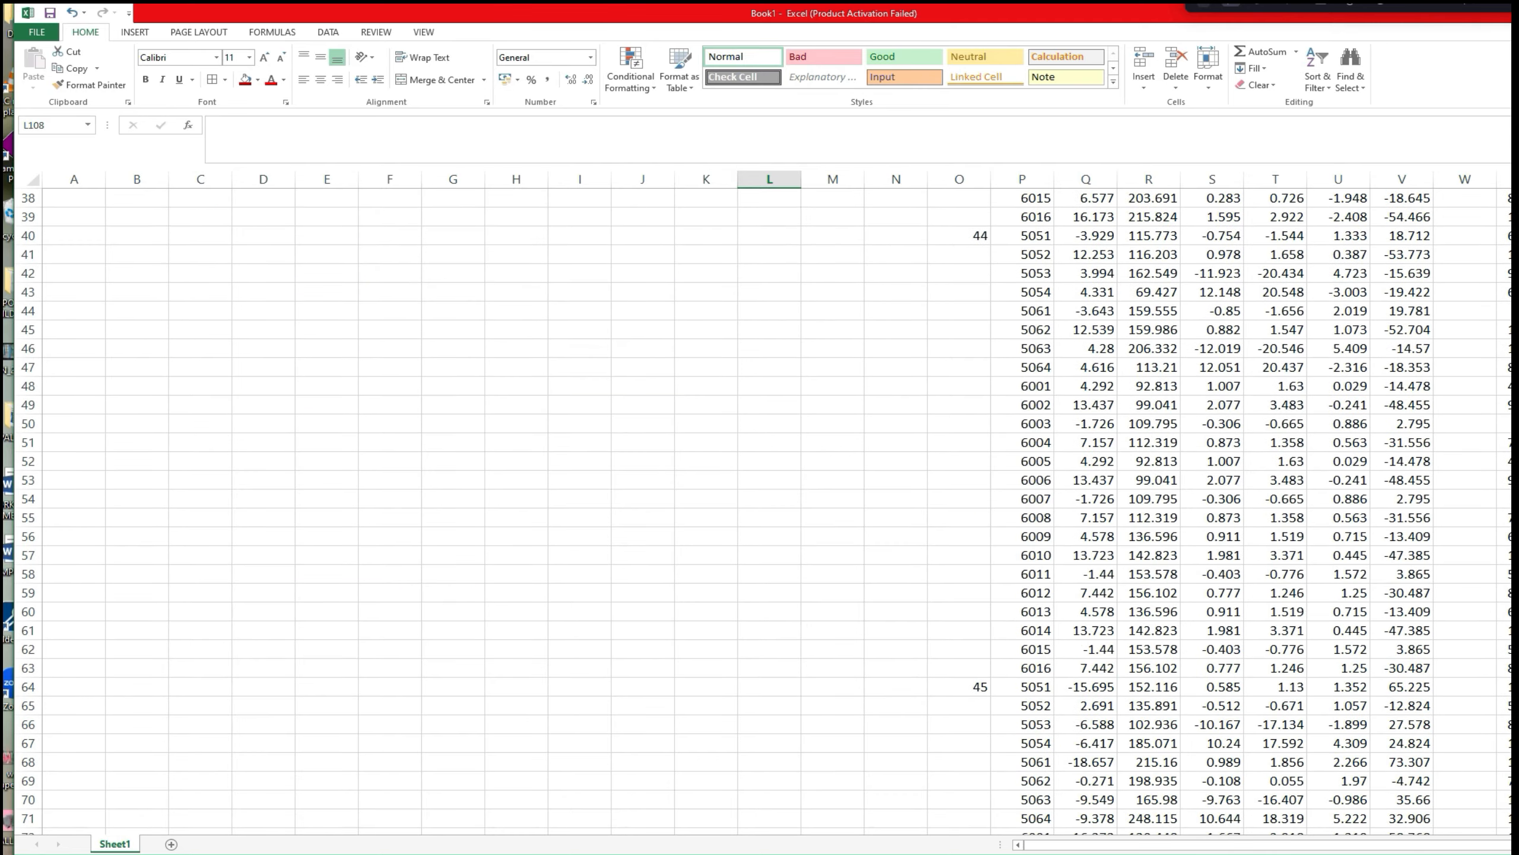
pyautogui.scroll(-20, 685, 549)
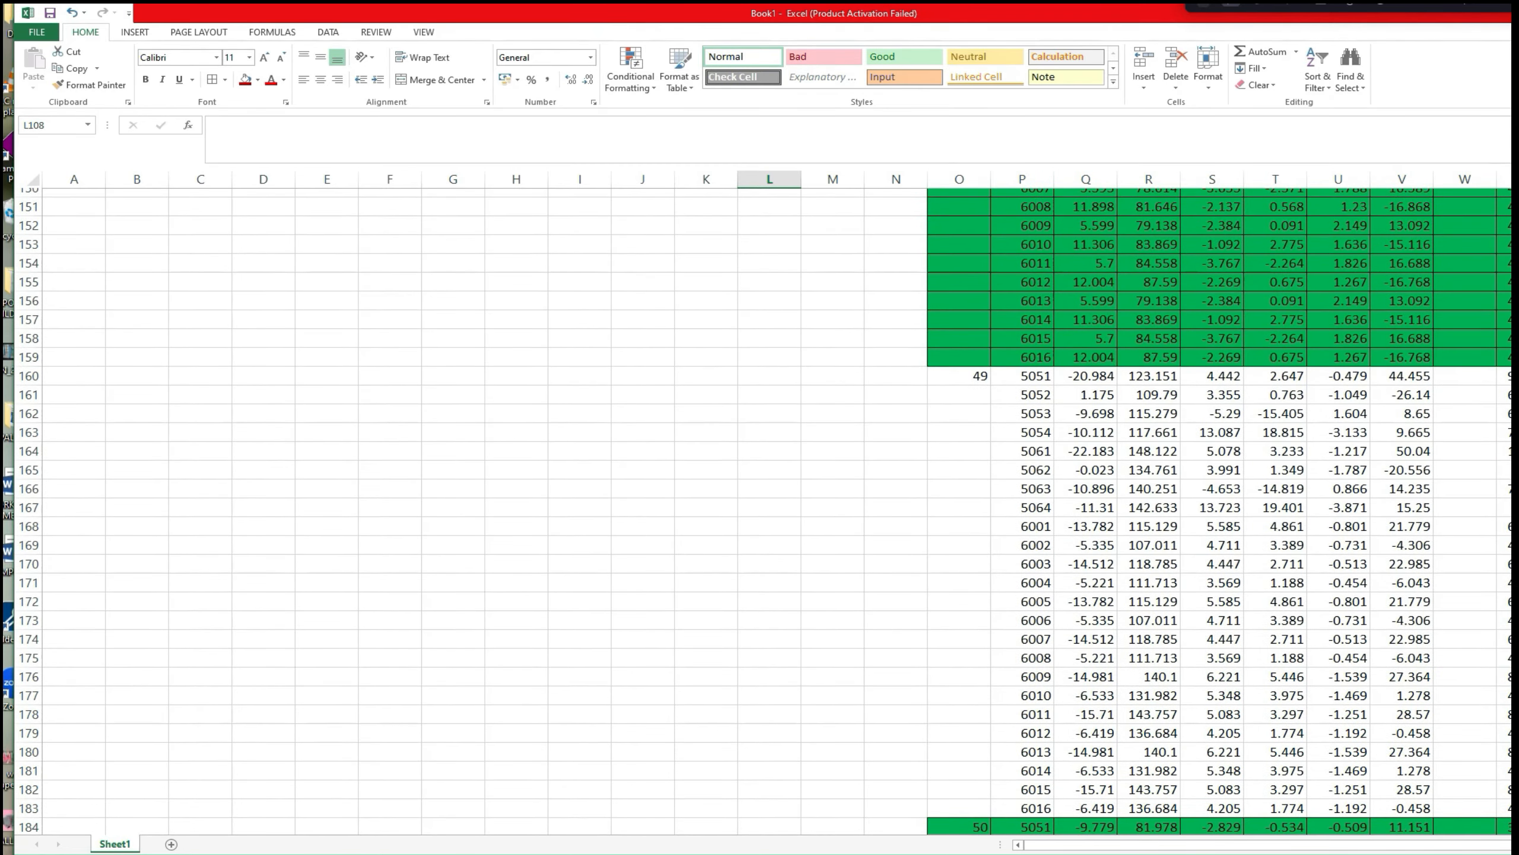
pyautogui.moveTo(952, 362); pyautogui.dragTo(1517, 799)
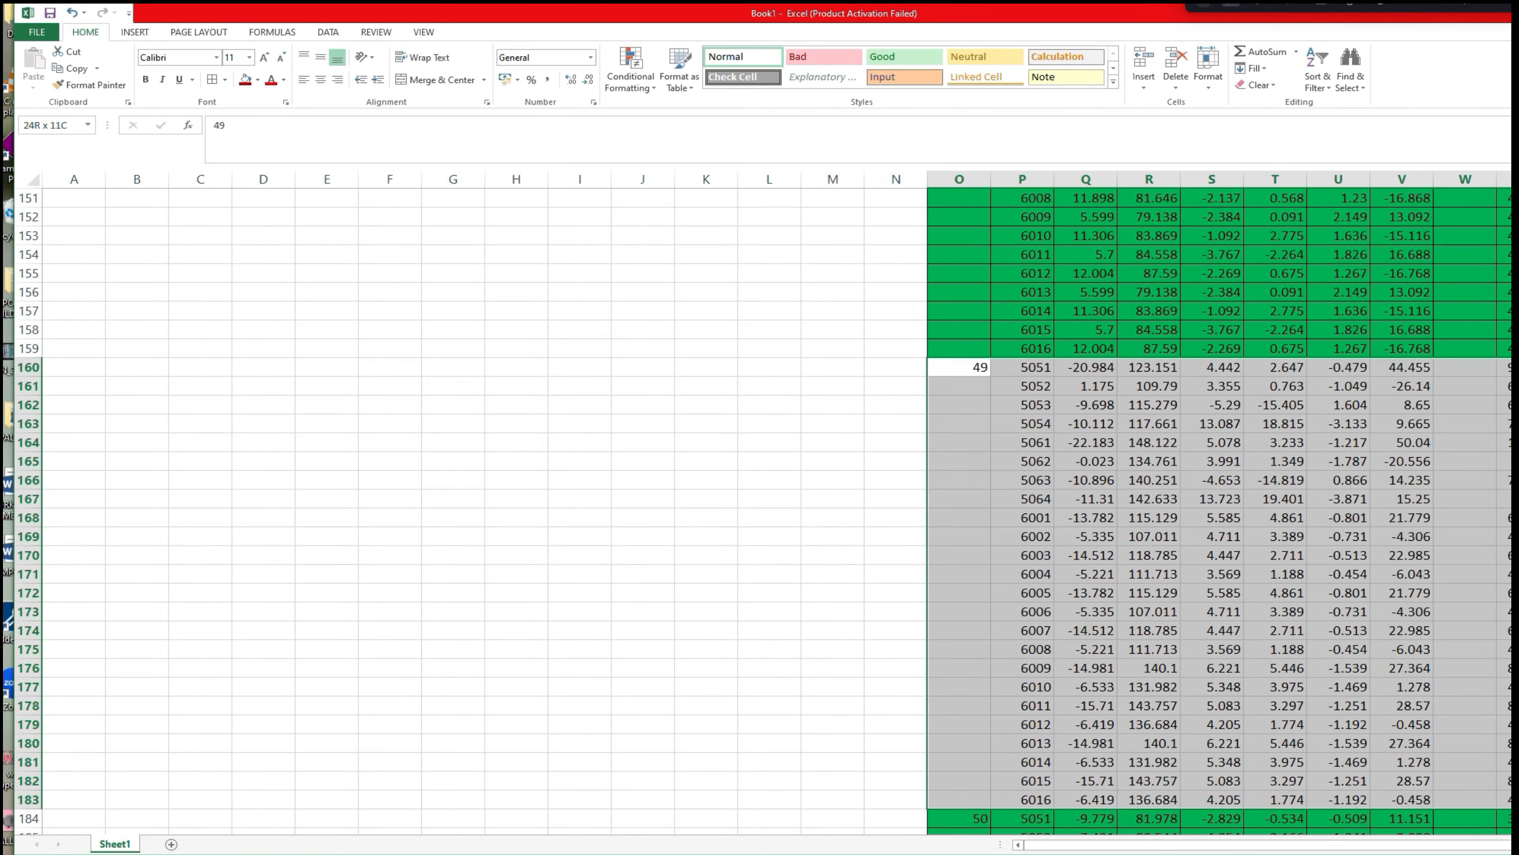
pyautogui.click(244, 81)
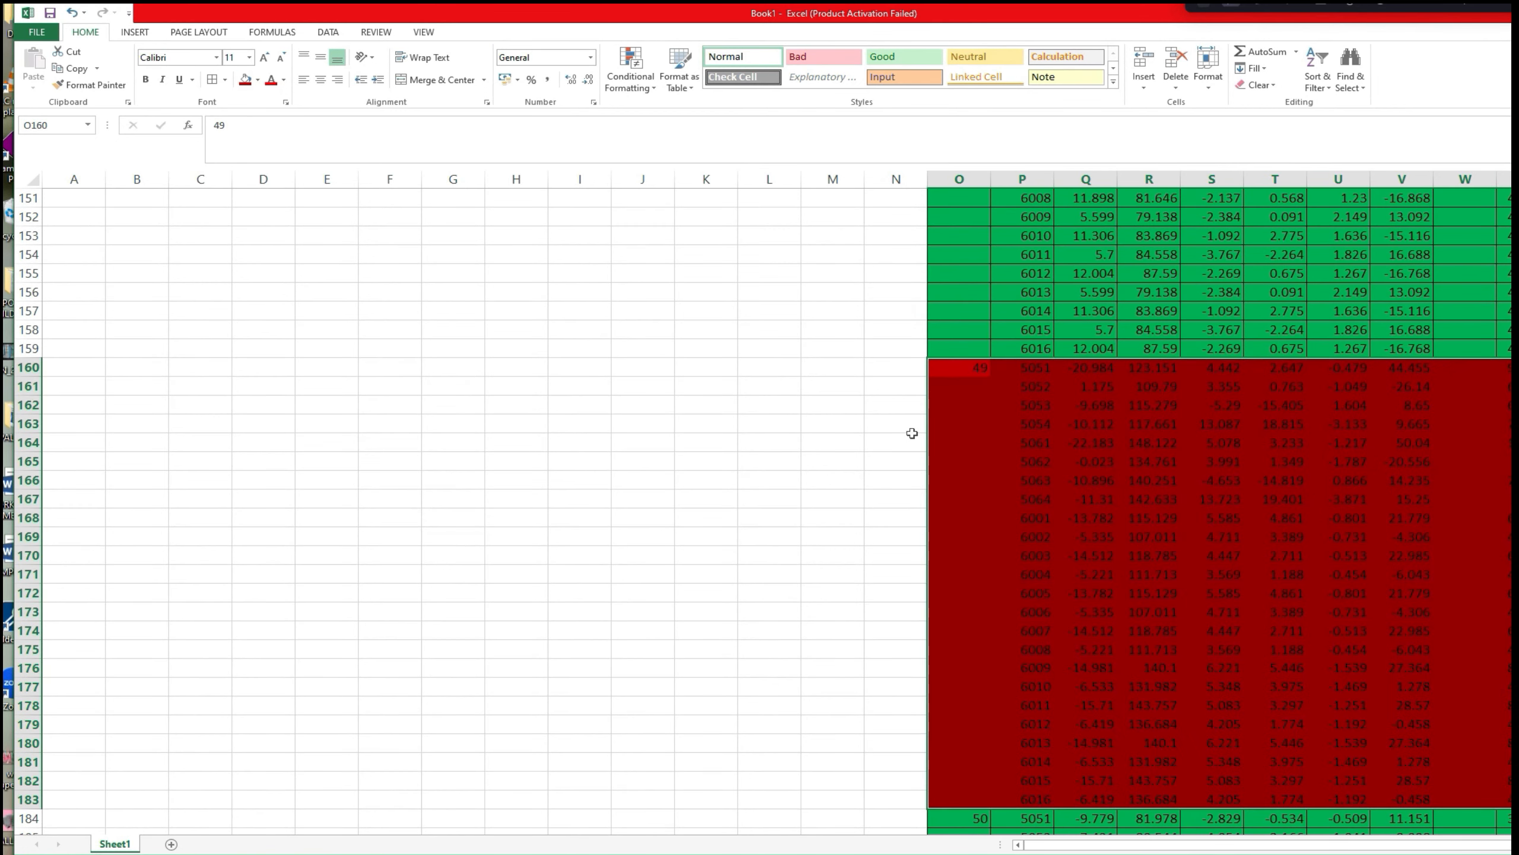
# Fill node 51's load-case block, rows 208 to 230 from column O onward, with dark red.
pyautogui.scroll(-6, 816, 355)
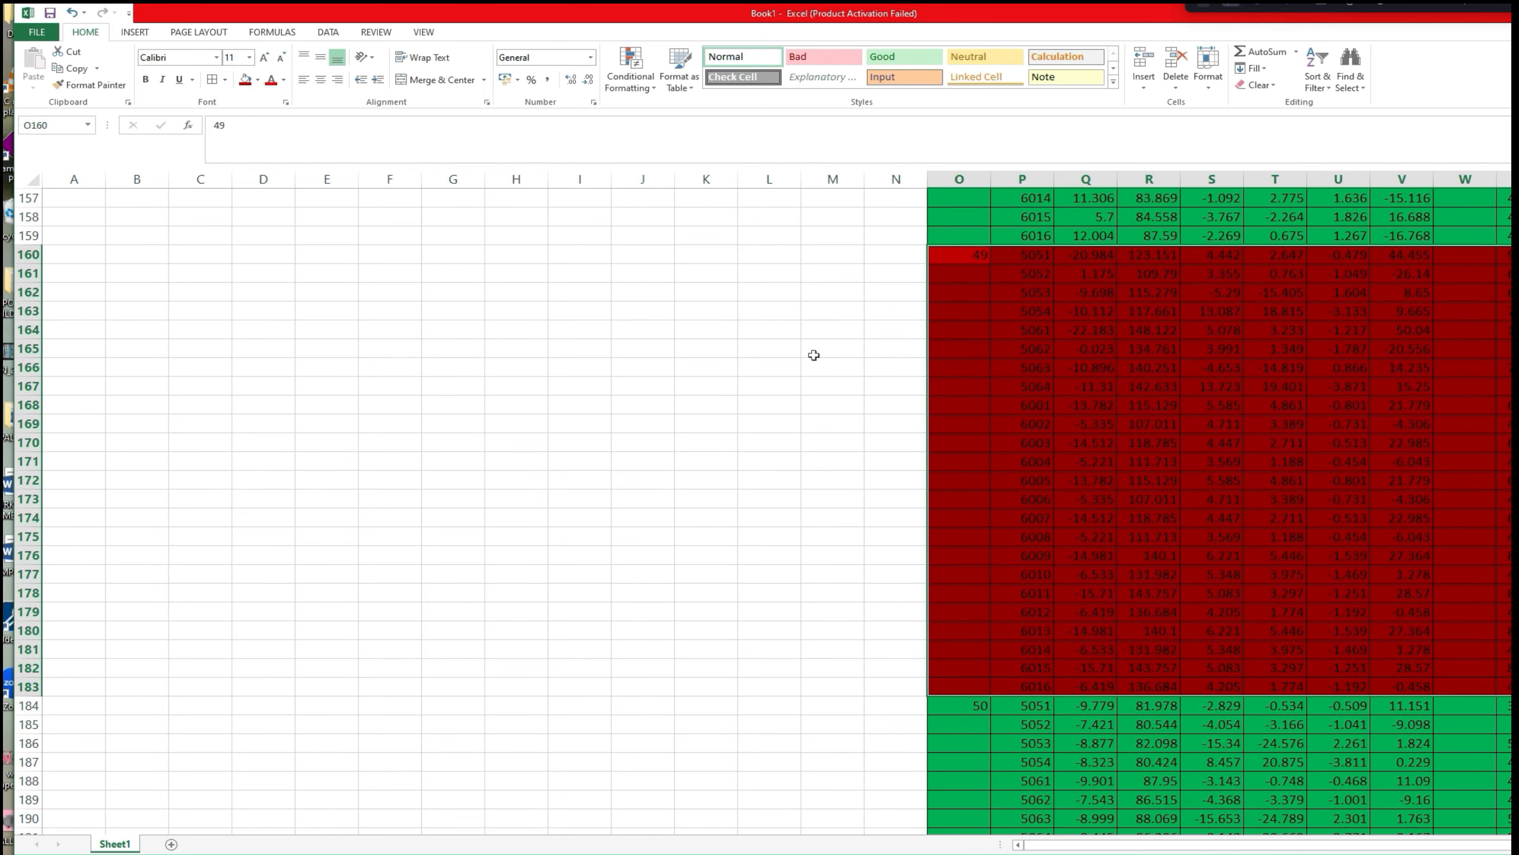
pyautogui.scroll(-13, 816, 355)
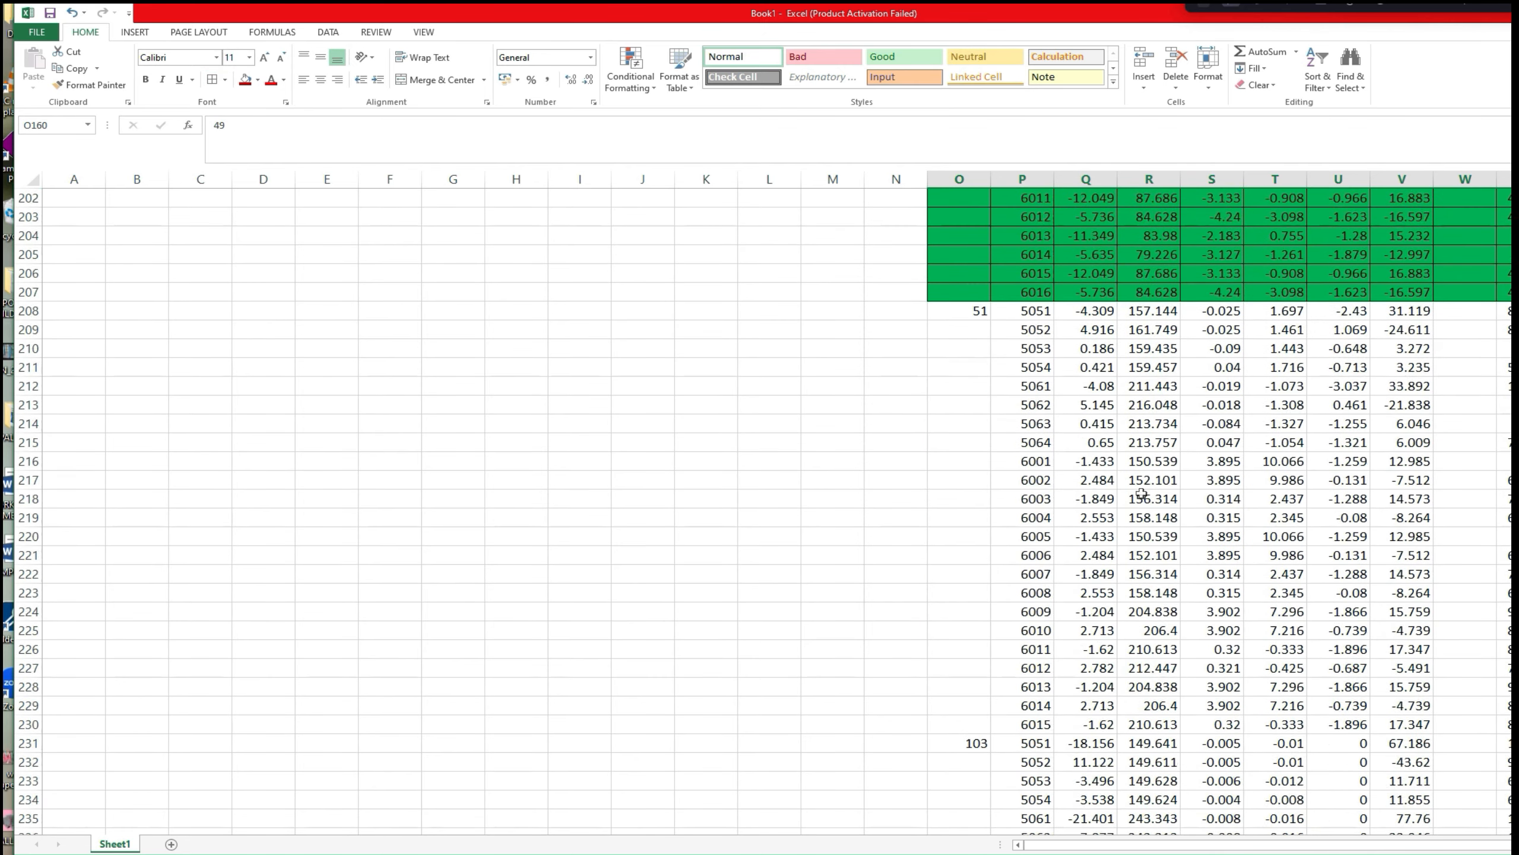
pyautogui.scroll(1, 972, 220)
pyautogui.moveTo(975, 273); pyautogui.dragTo(1507, 688)
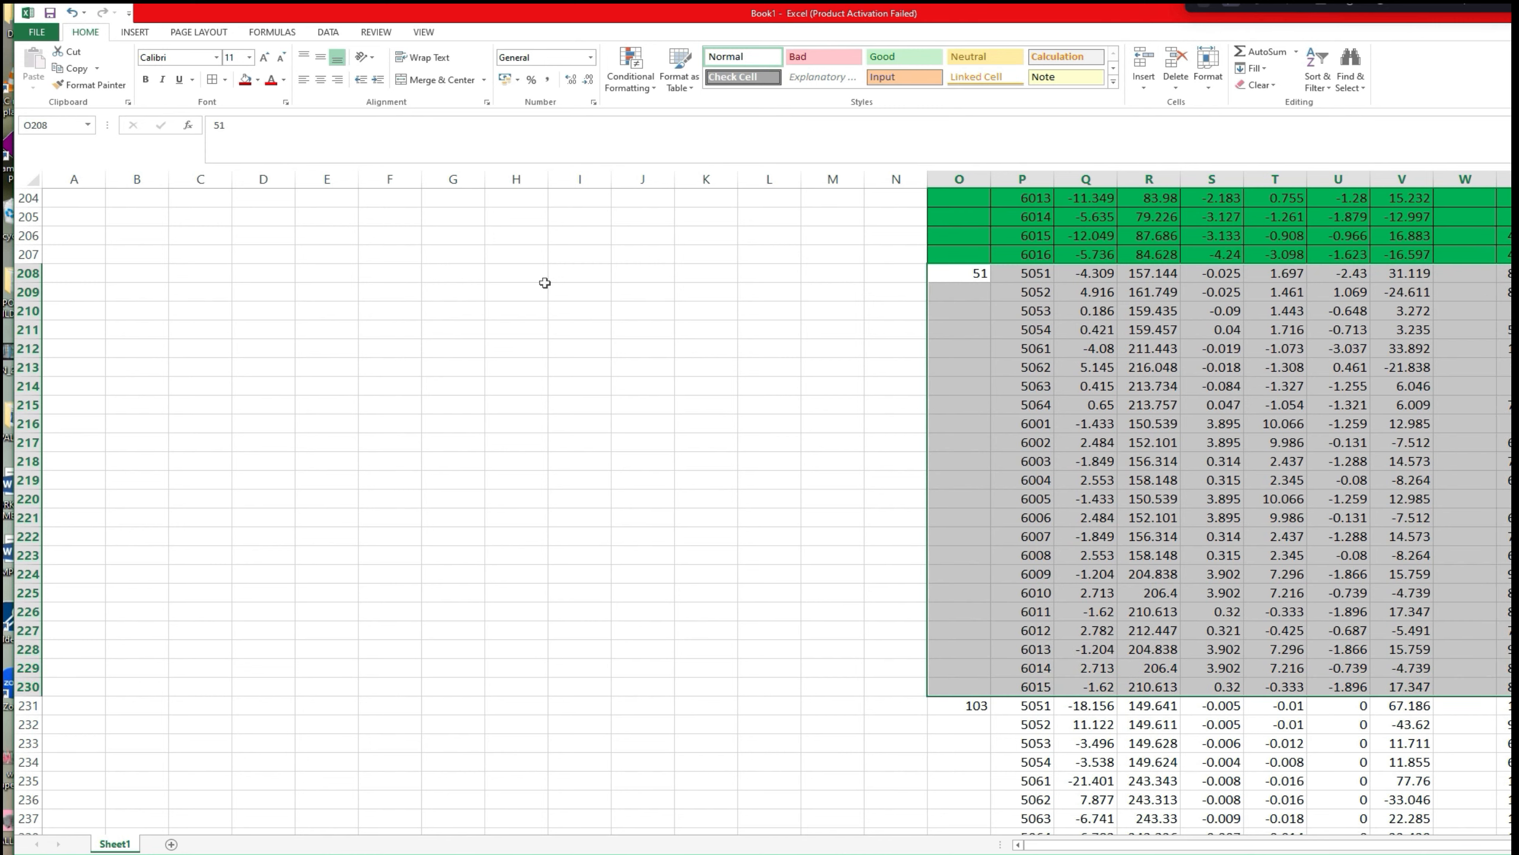
pyautogui.click(245, 79)
# Fill node 104's load-case block, rows 255 to 278 from column O onward, with dark red.
pyautogui.scroll(-6, 882, 396)
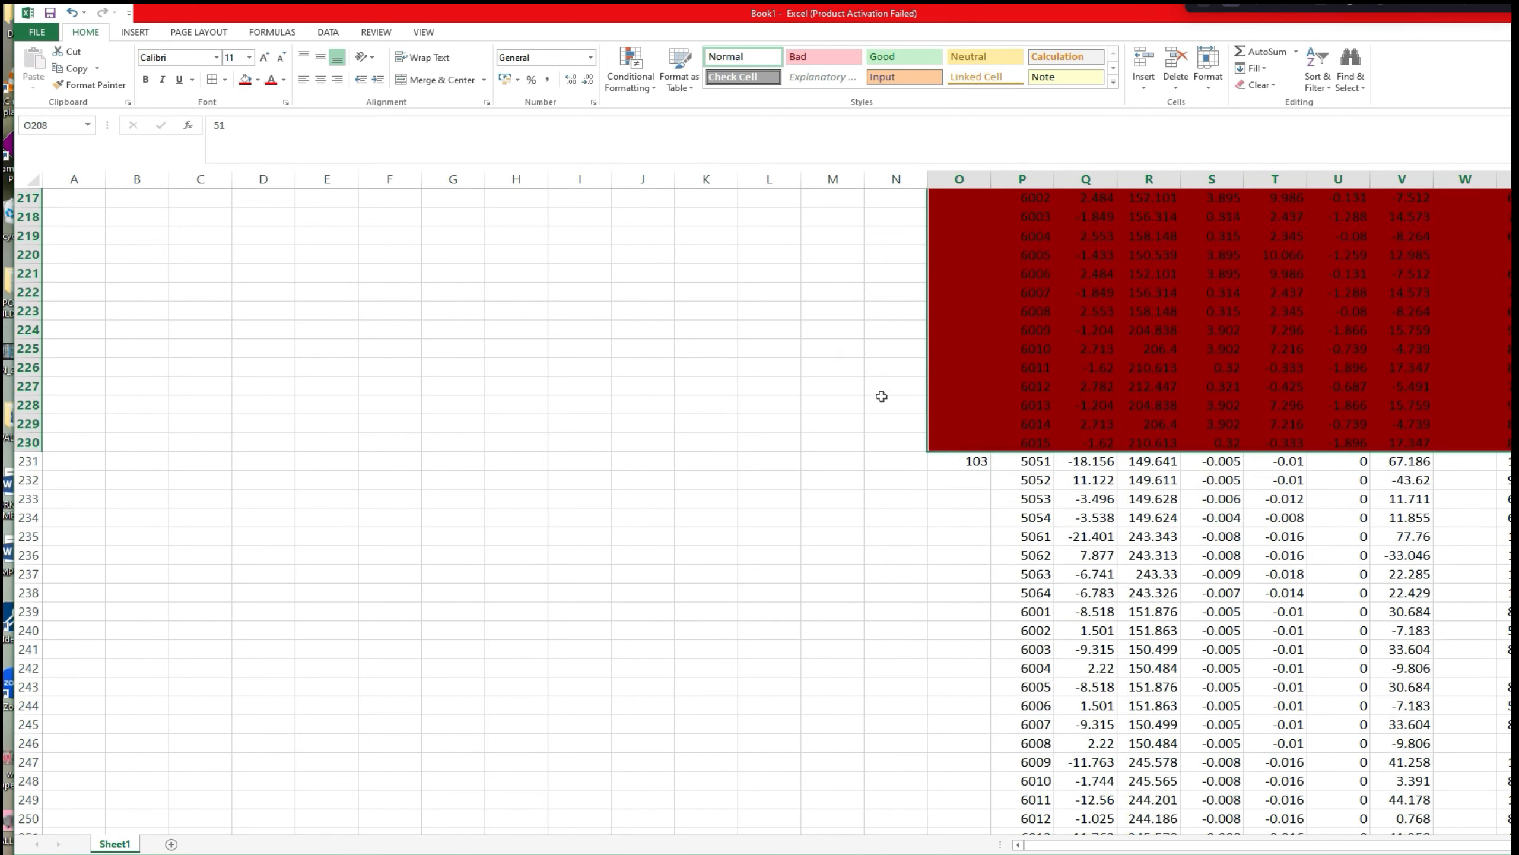
pyautogui.scroll(-8, 882, 396)
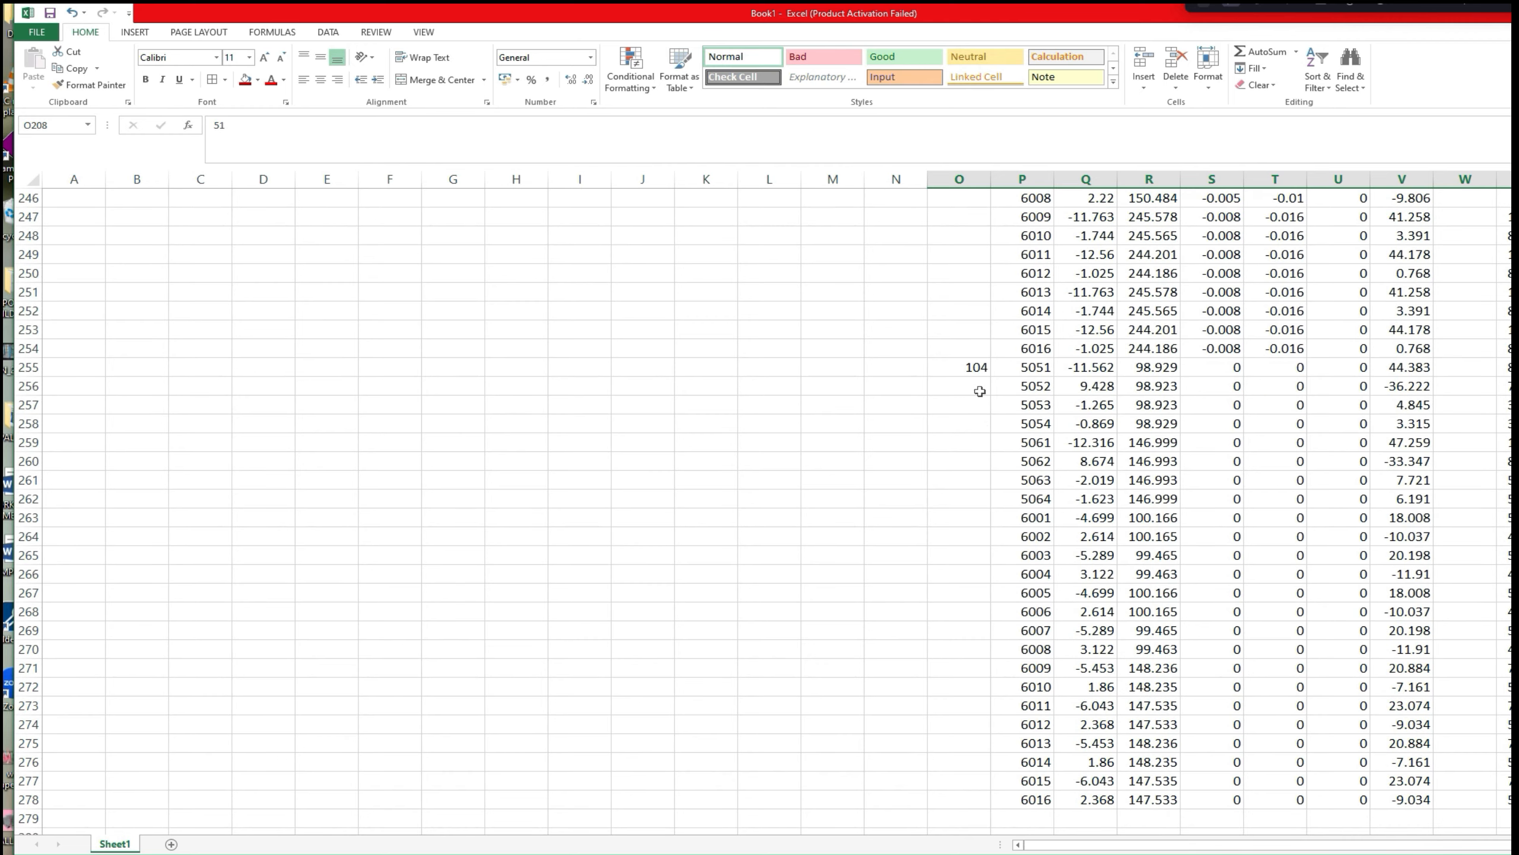
pyautogui.click(981, 376)
pyautogui.moveTo(981, 377); pyautogui.dragTo(1508, 783)
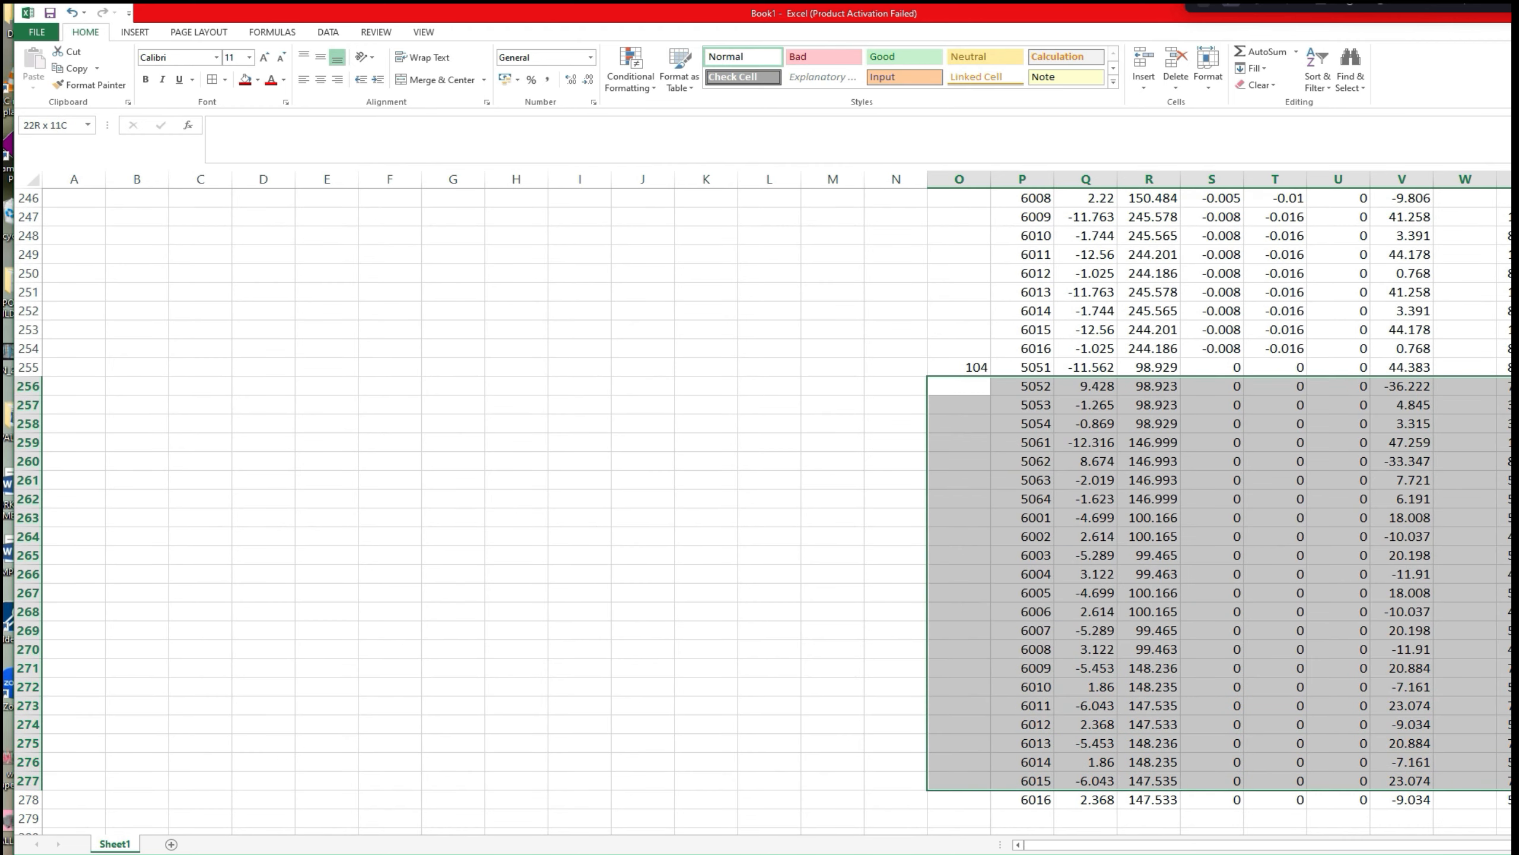
pyautogui.moveTo(963, 367); pyautogui.dragTo(1502, 800)
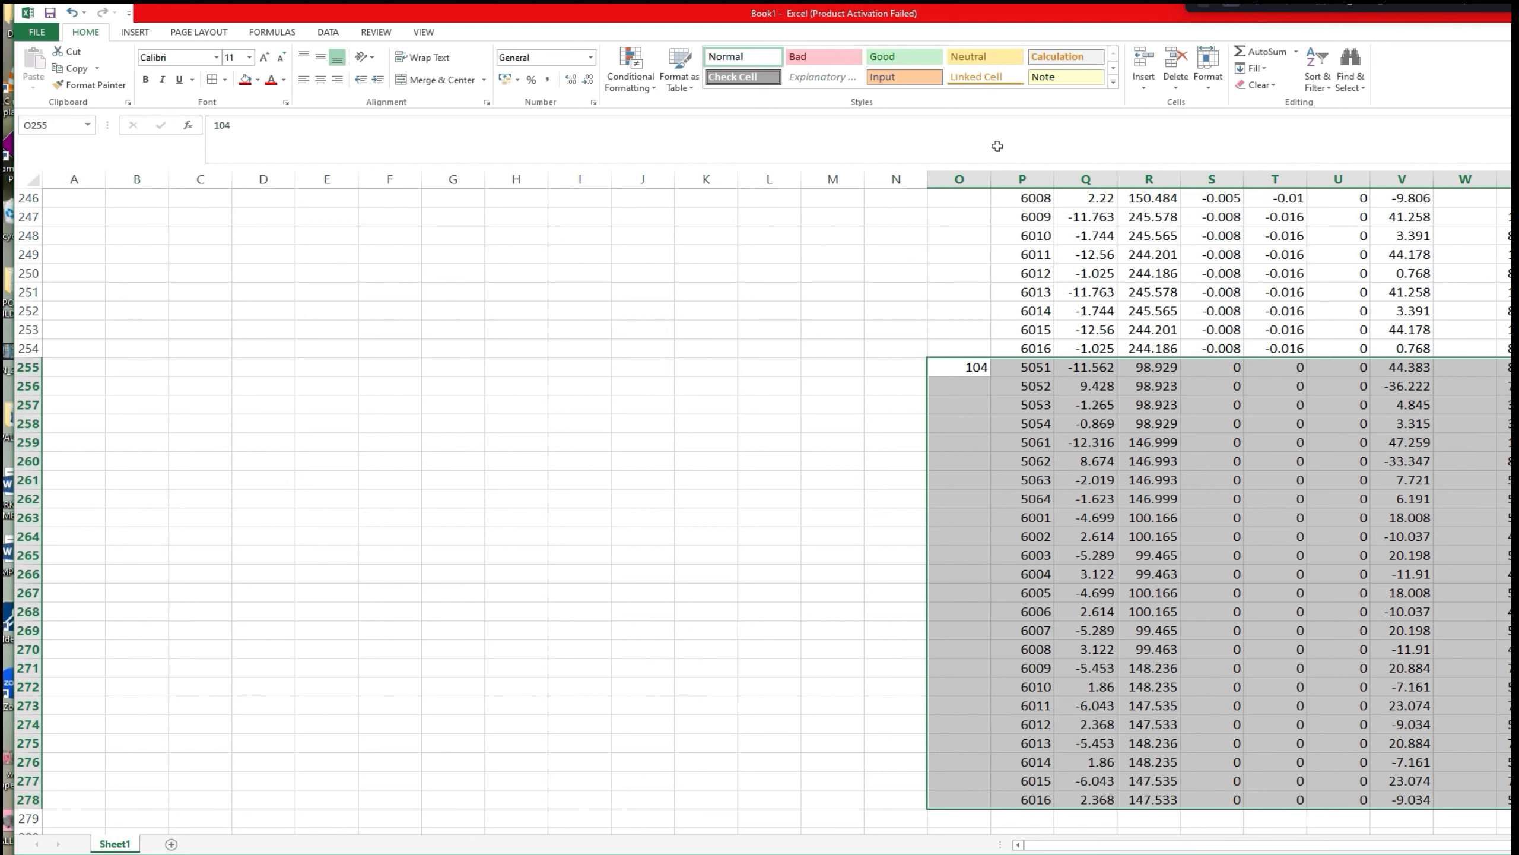
pyautogui.moveTo(1518, 176); pyautogui.dragTo(1490, 176)
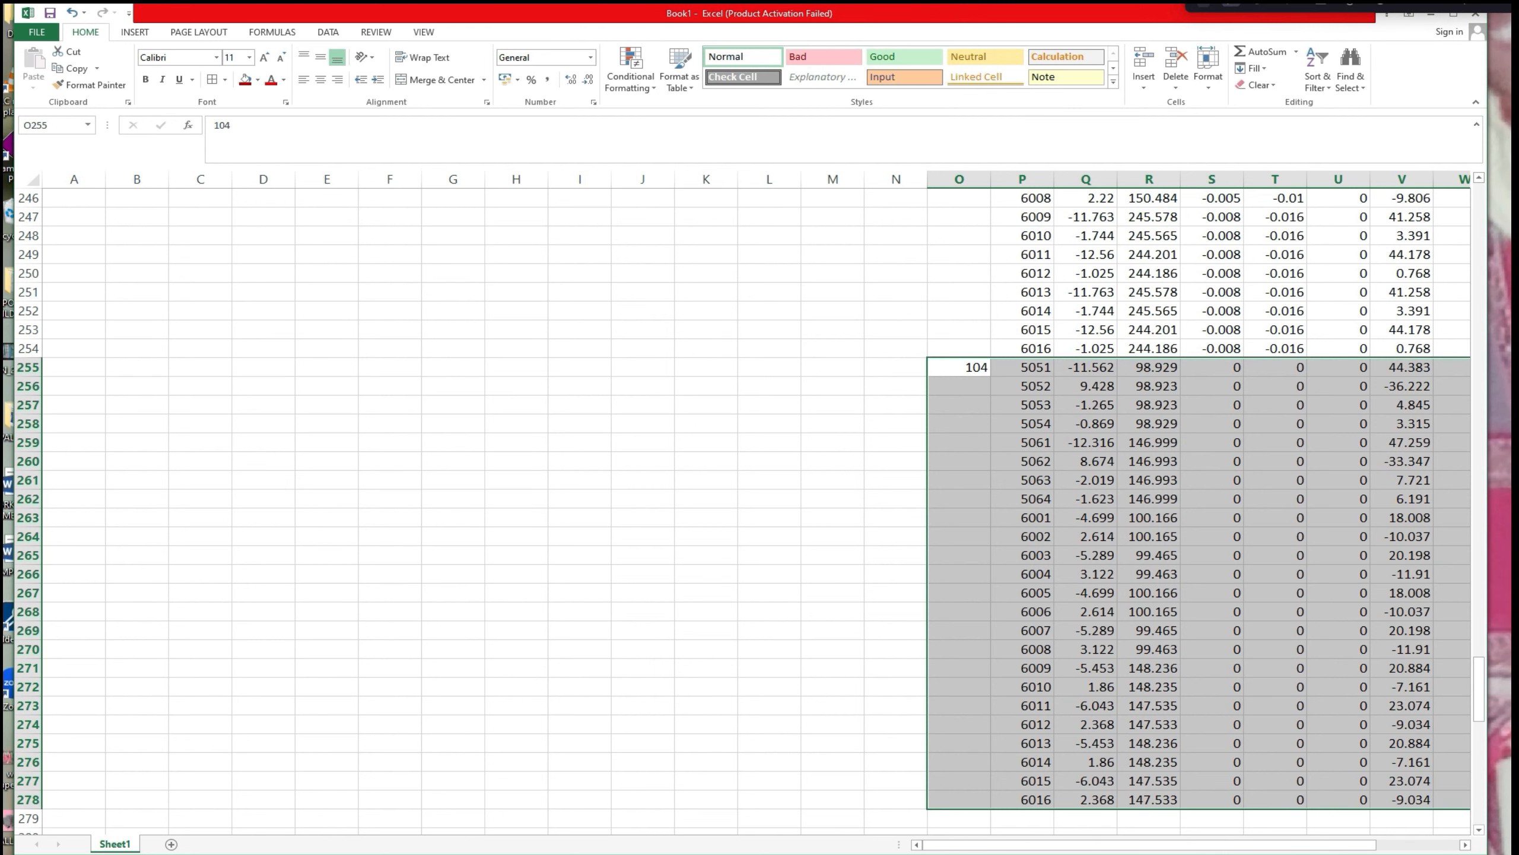
pyautogui.click(245, 80)
pyautogui.moveTo(765, 24); pyautogui.dragTo(751, 30)
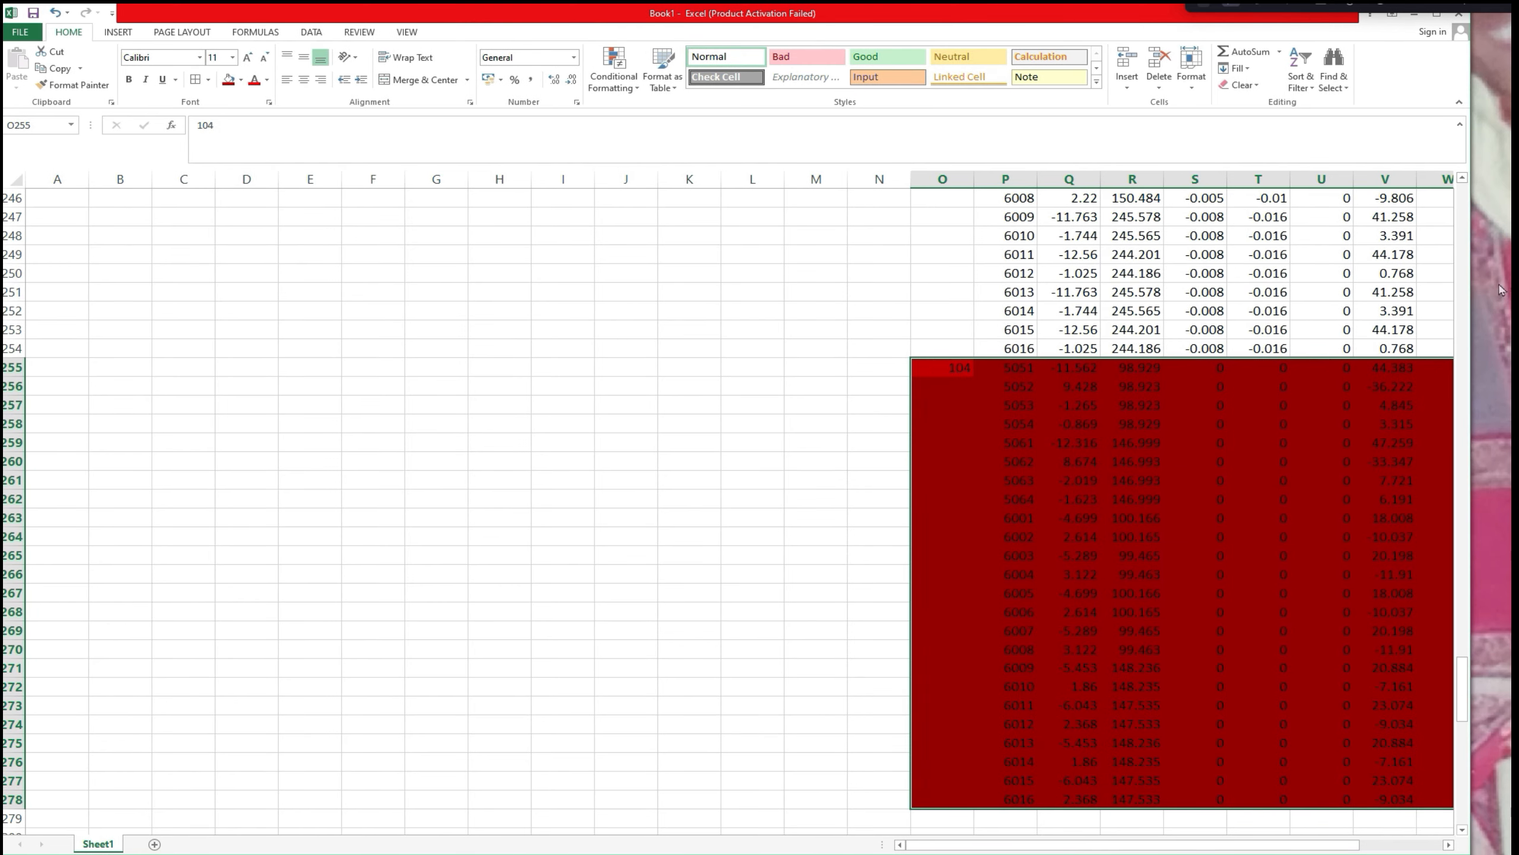
# Fill node 52's load-case block, O284 to X307, with dark red and apply cell borders to it.
pyautogui.scroll(-1, 1317, 290)
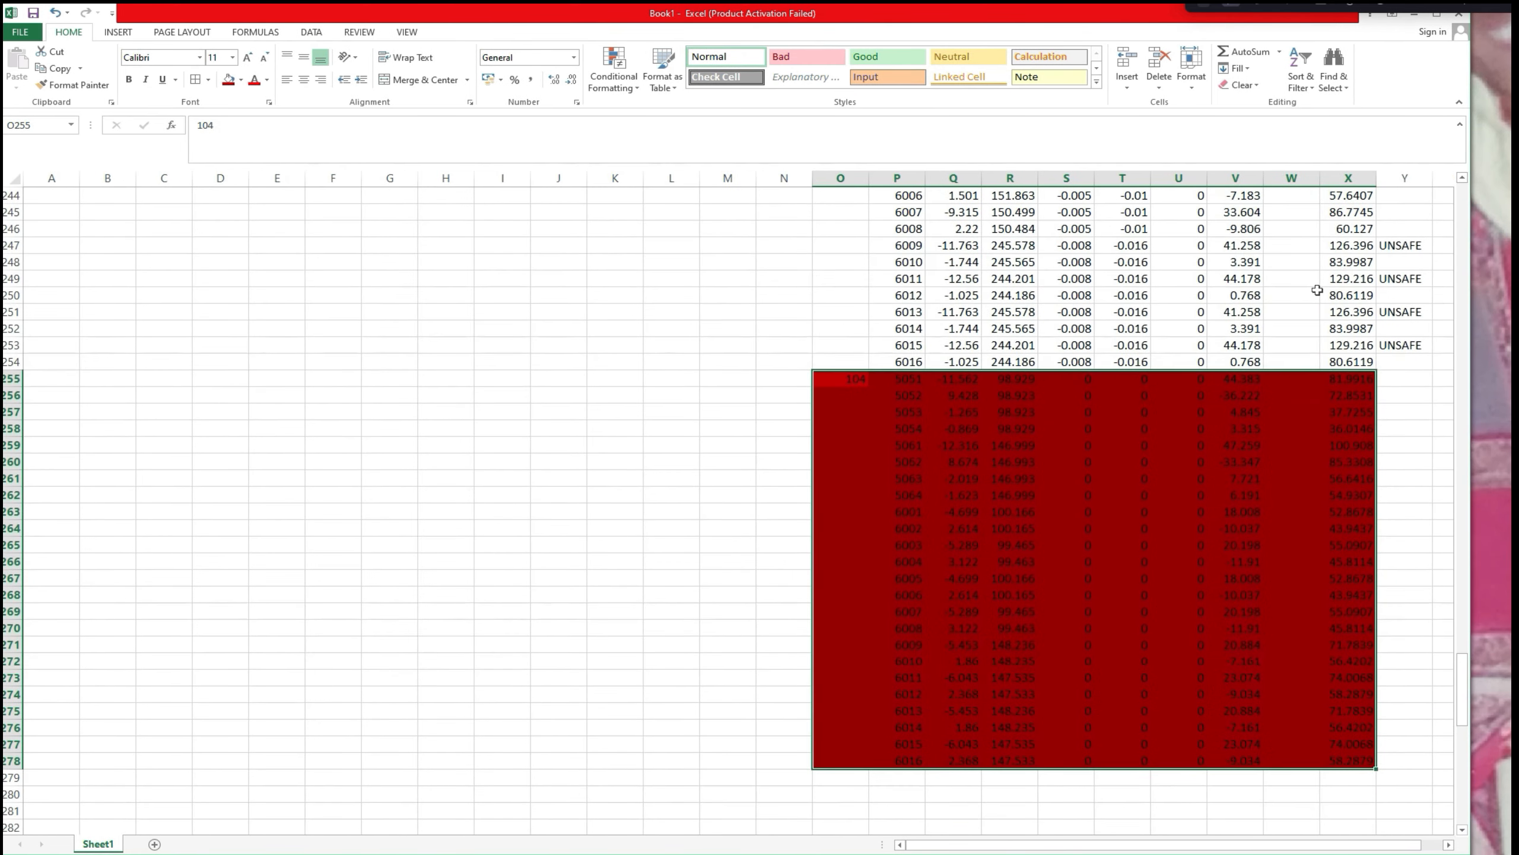
pyautogui.scroll(4, 1317, 290)
pyautogui.scroll(7, 1317, 290)
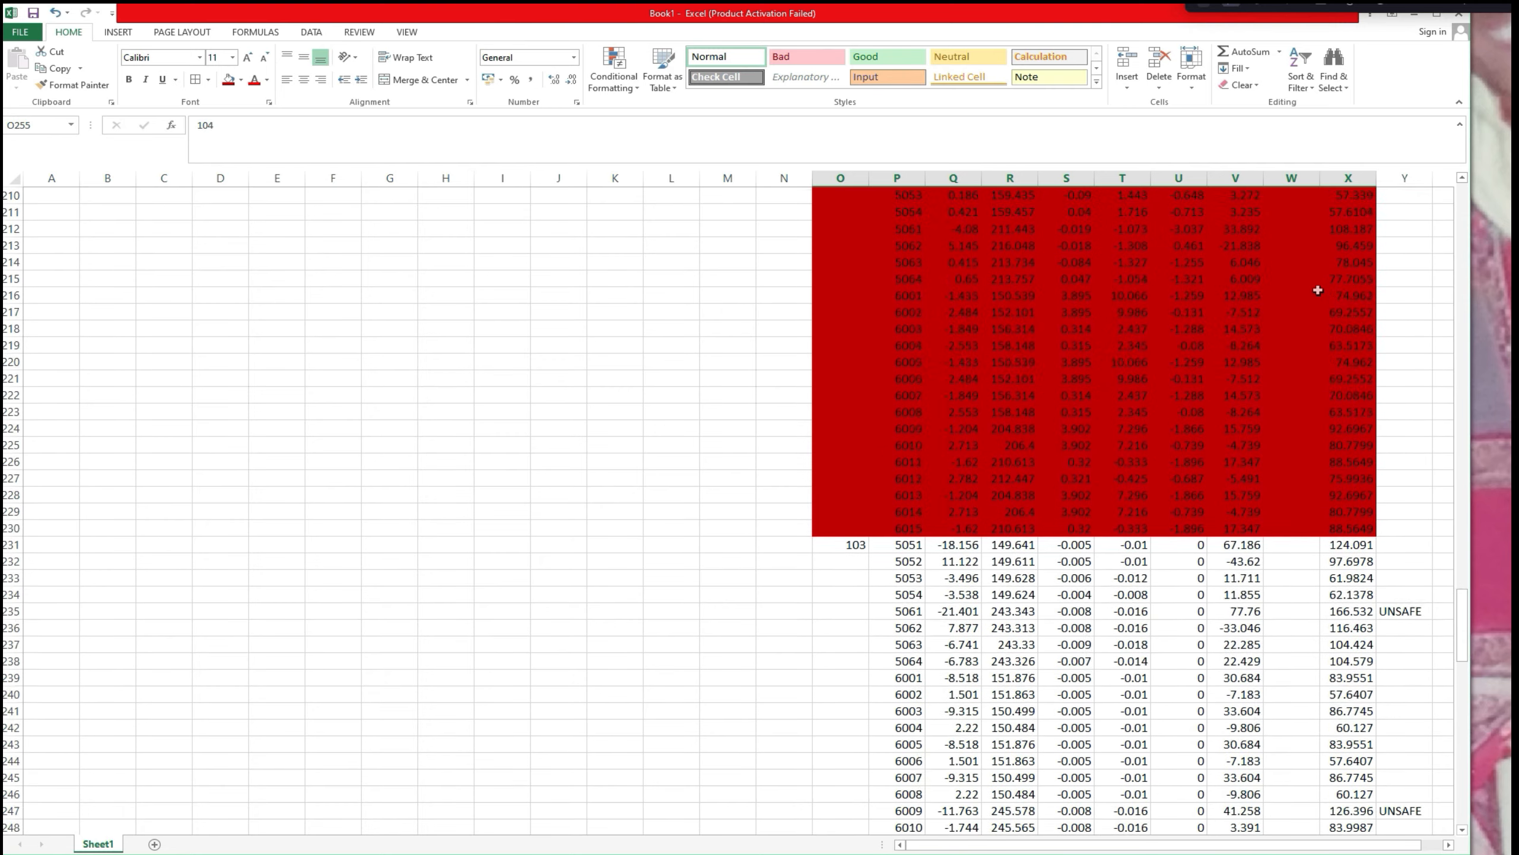
pyautogui.scroll(-5, 1333, 329)
pyautogui.scroll(-14, 1432, 542)
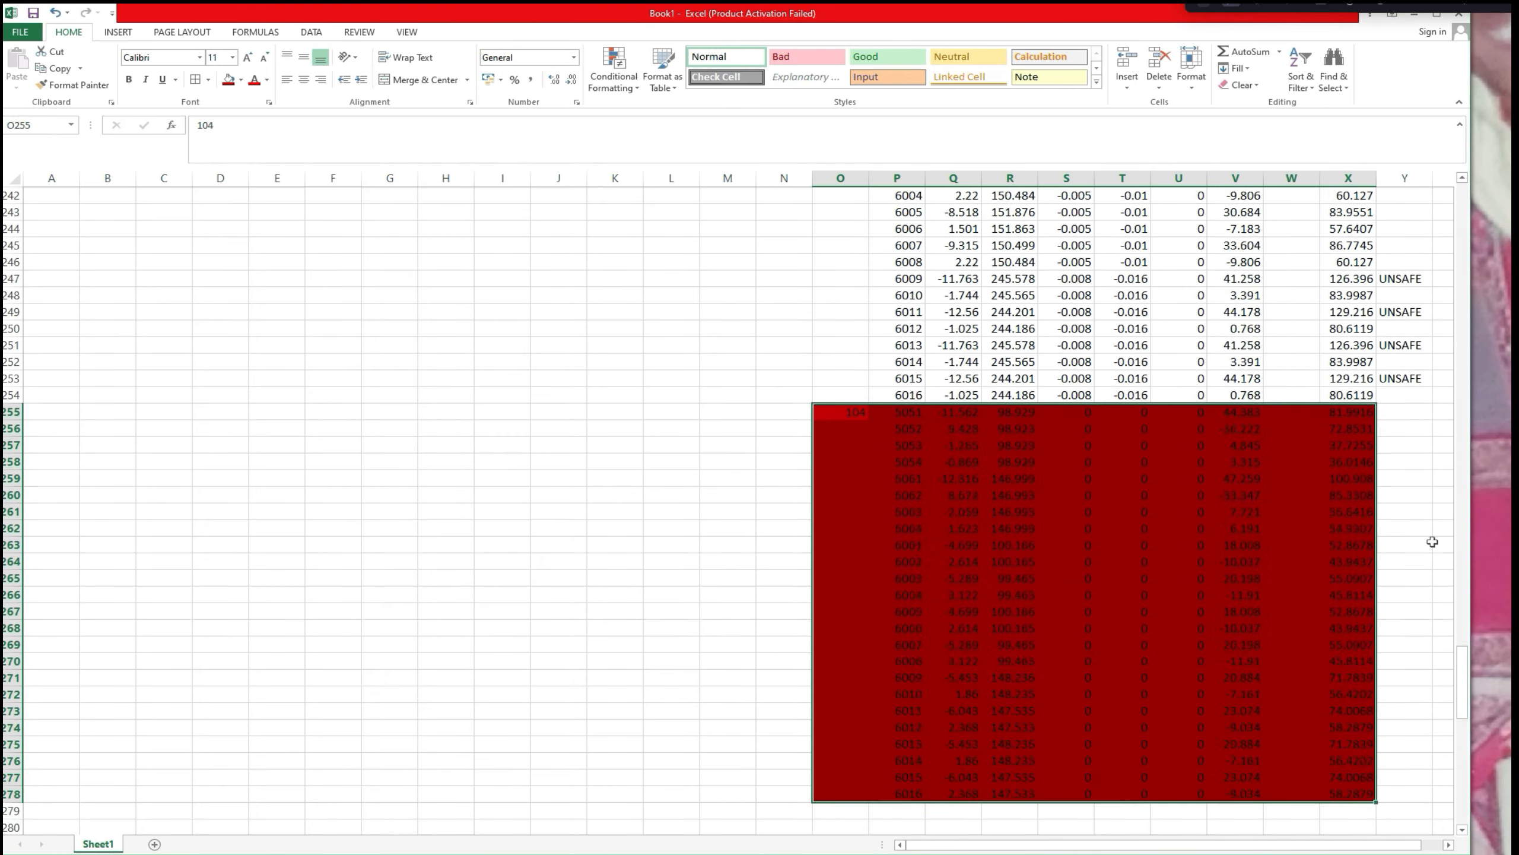
pyautogui.scroll(-2, 1432, 542)
pyautogui.moveTo(850, 361); pyautogui.dragTo(1376, 751)
pyautogui.click(229, 80)
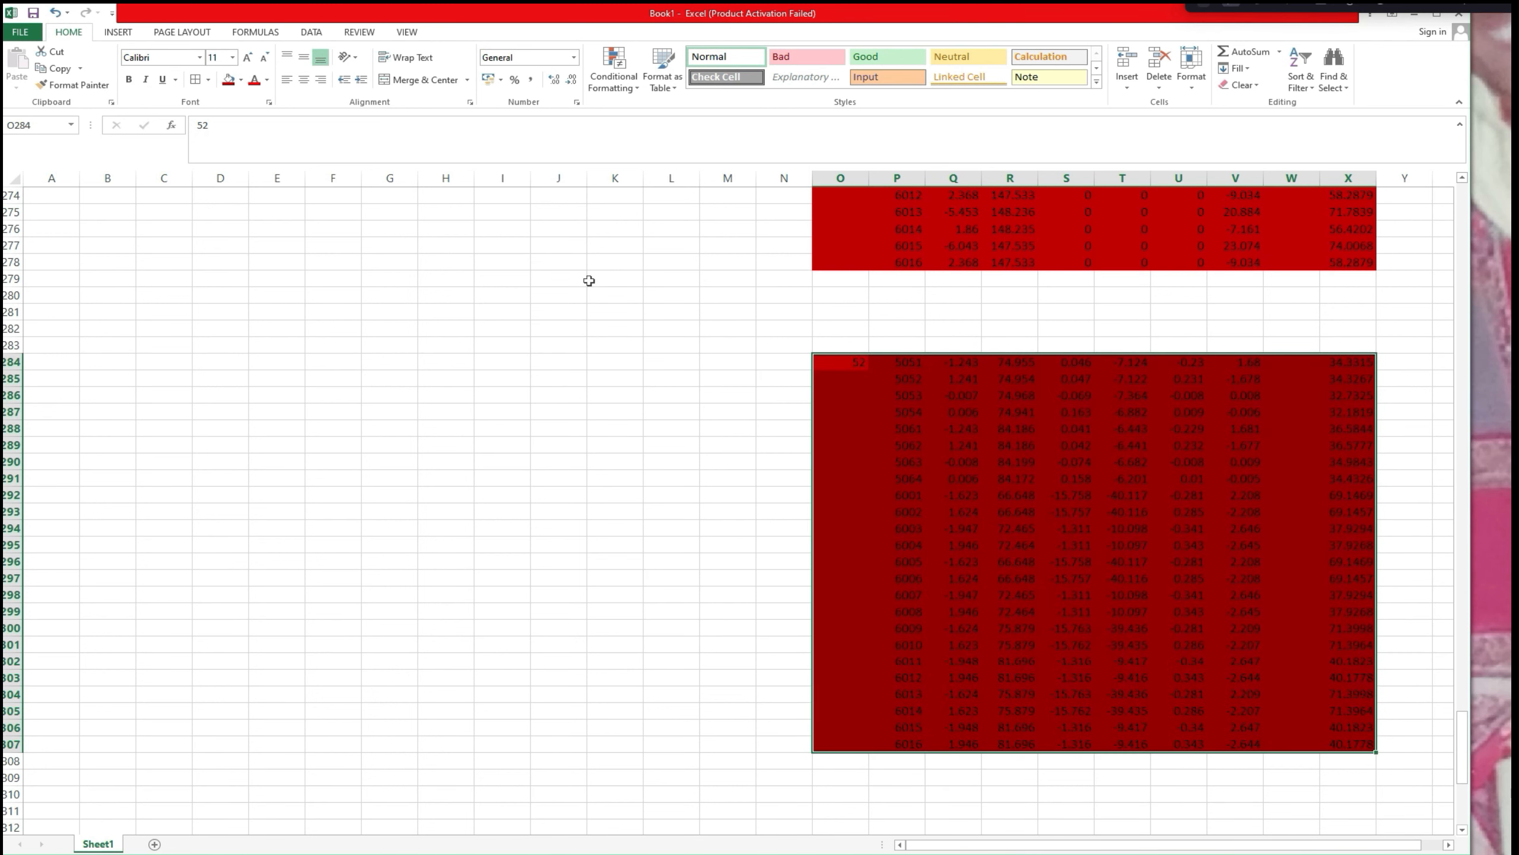
pyautogui.click(199, 79)
# Apply cell borders to node 104's load-case block, O255 to X278.
pyautogui.scroll(9, 843, 239)
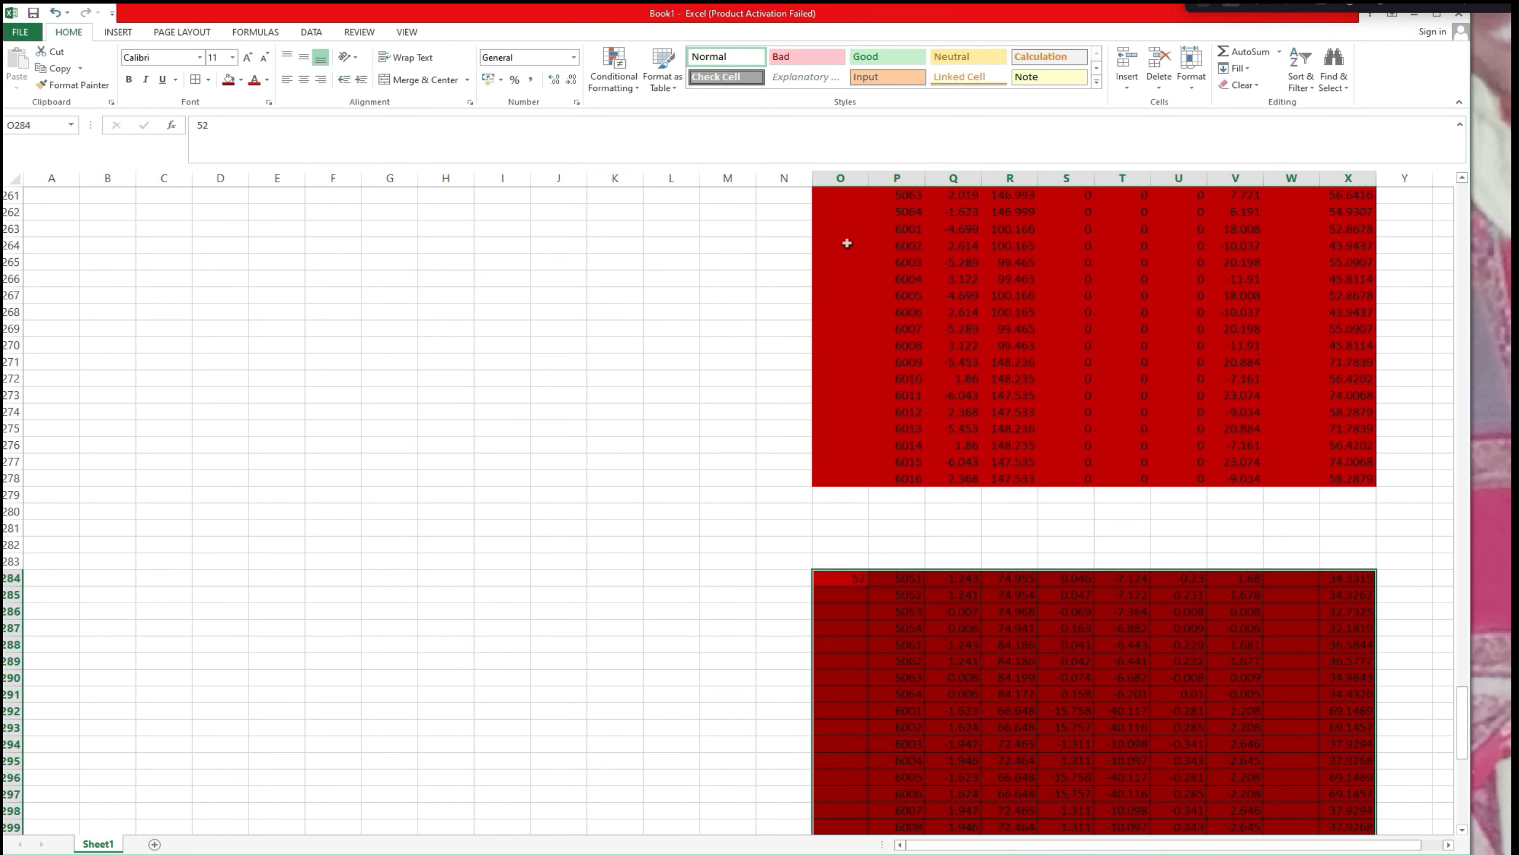
pyautogui.moveTo(839, 331); pyautogui.dragTo(1385, 608)
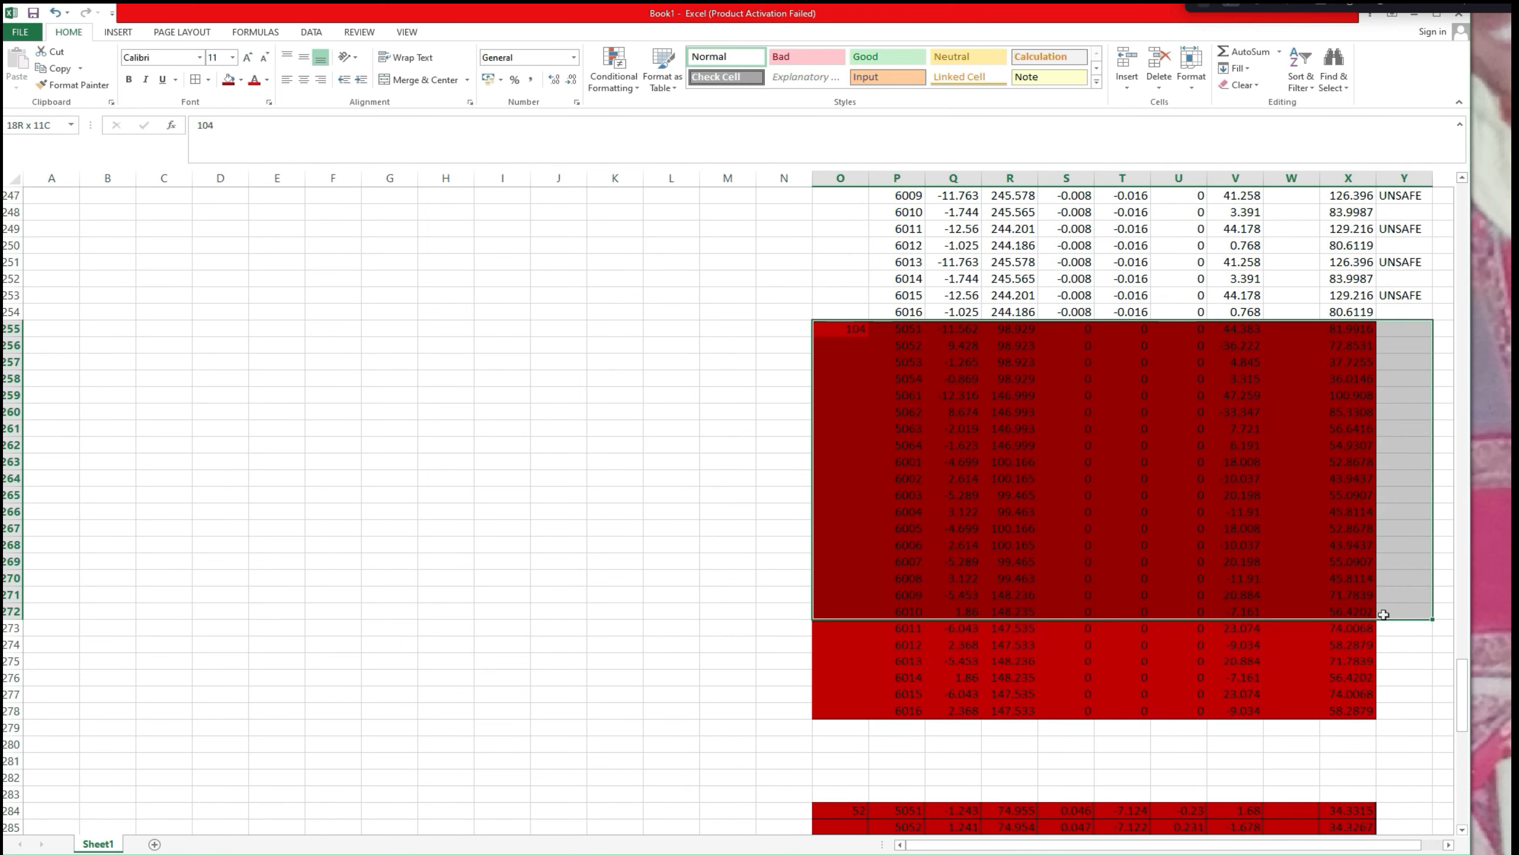
pyautogui.click(943, 611)
pyautogui.moveTo(833, 333); pyautogui.dragTo(1359, 718)
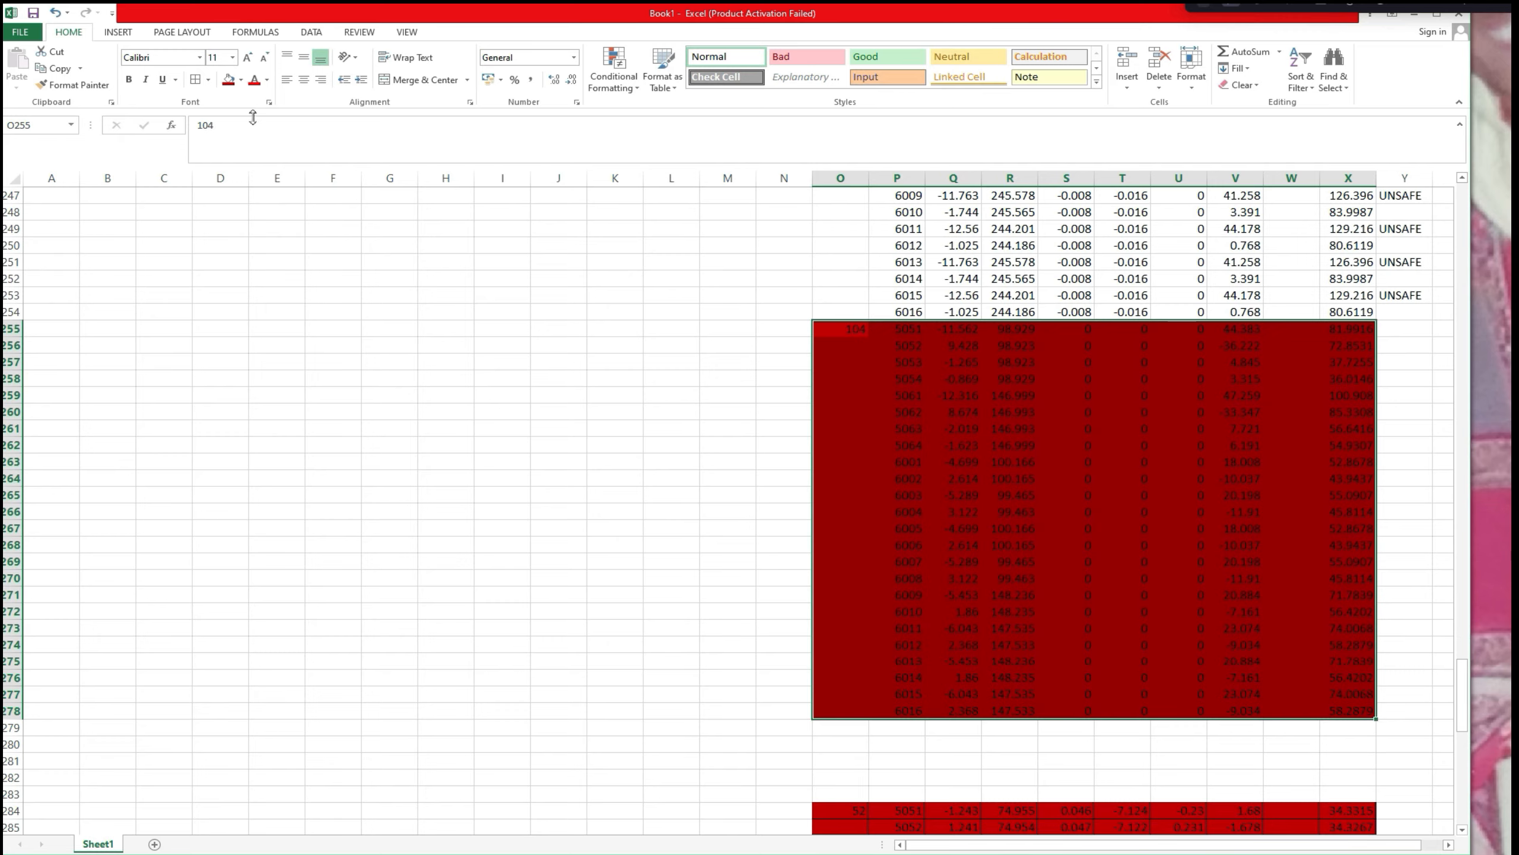
pyautogui.click(196, 80)
# Add a dark red legend entry in C2:D2 and enter the footing size 1.75 in both F2 and G2.
pyautogui.scroll(2, 518, 302)
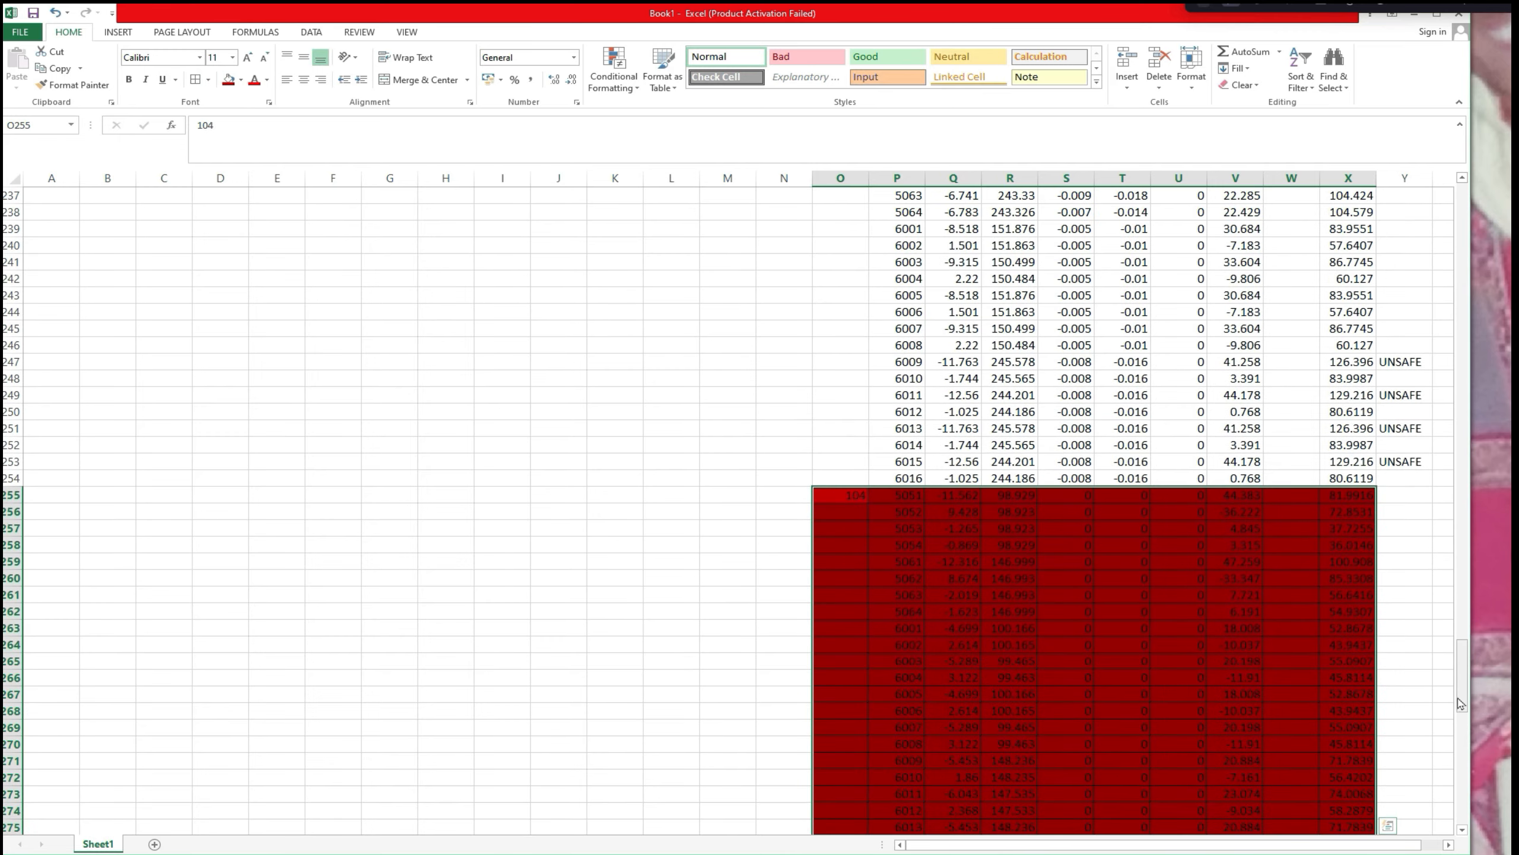
pyautogui.moveTo(1462, 683); pyautogui.dragTo(1454, 245)
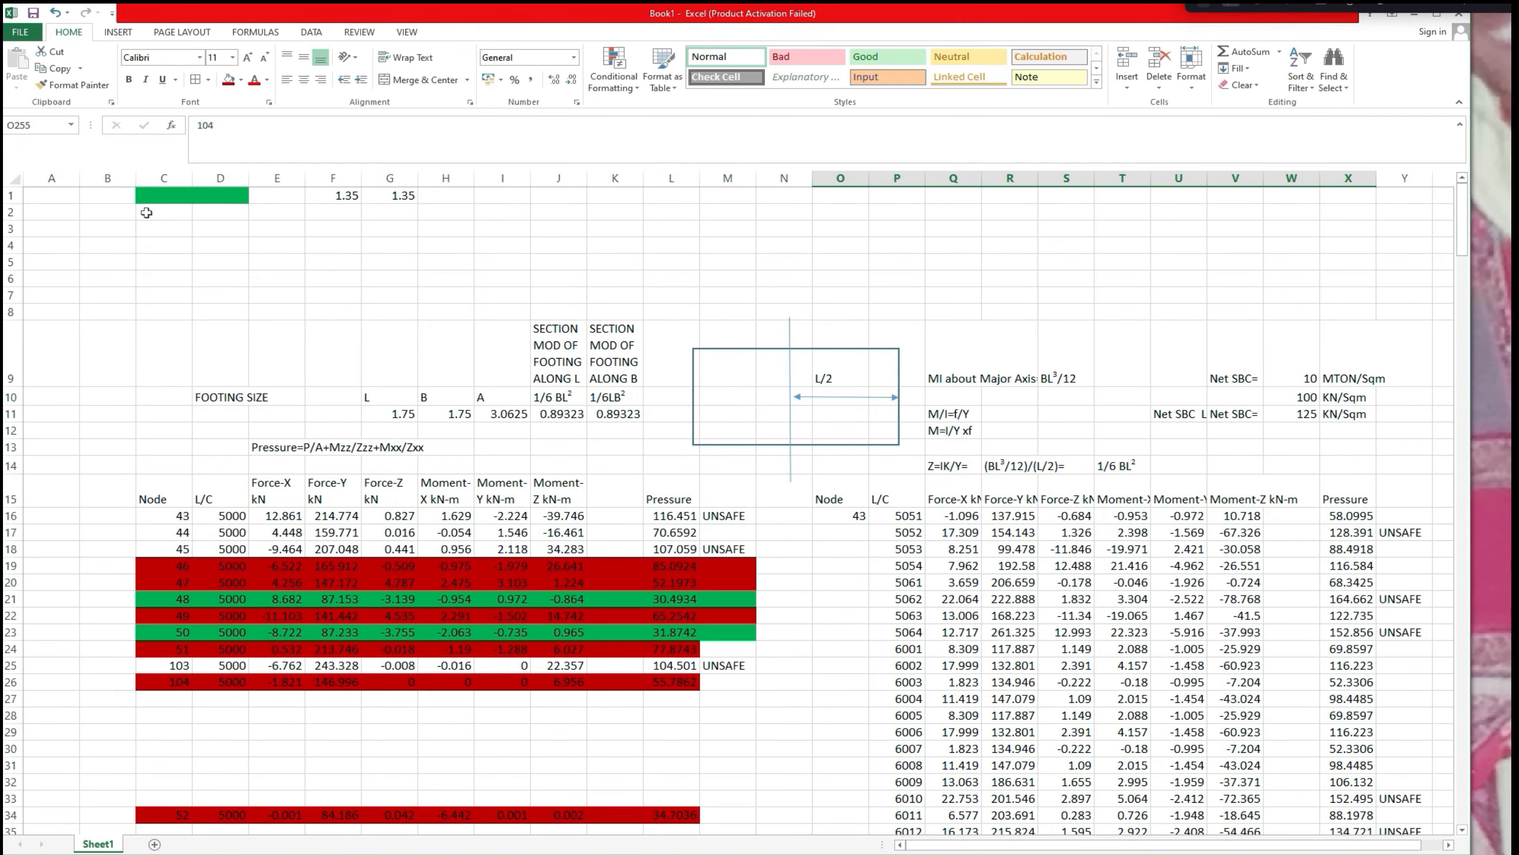
pyautogui.moveTo(162, 213); pyautogui.dragTo(237, 214)
pyautogui.click(228, 80)
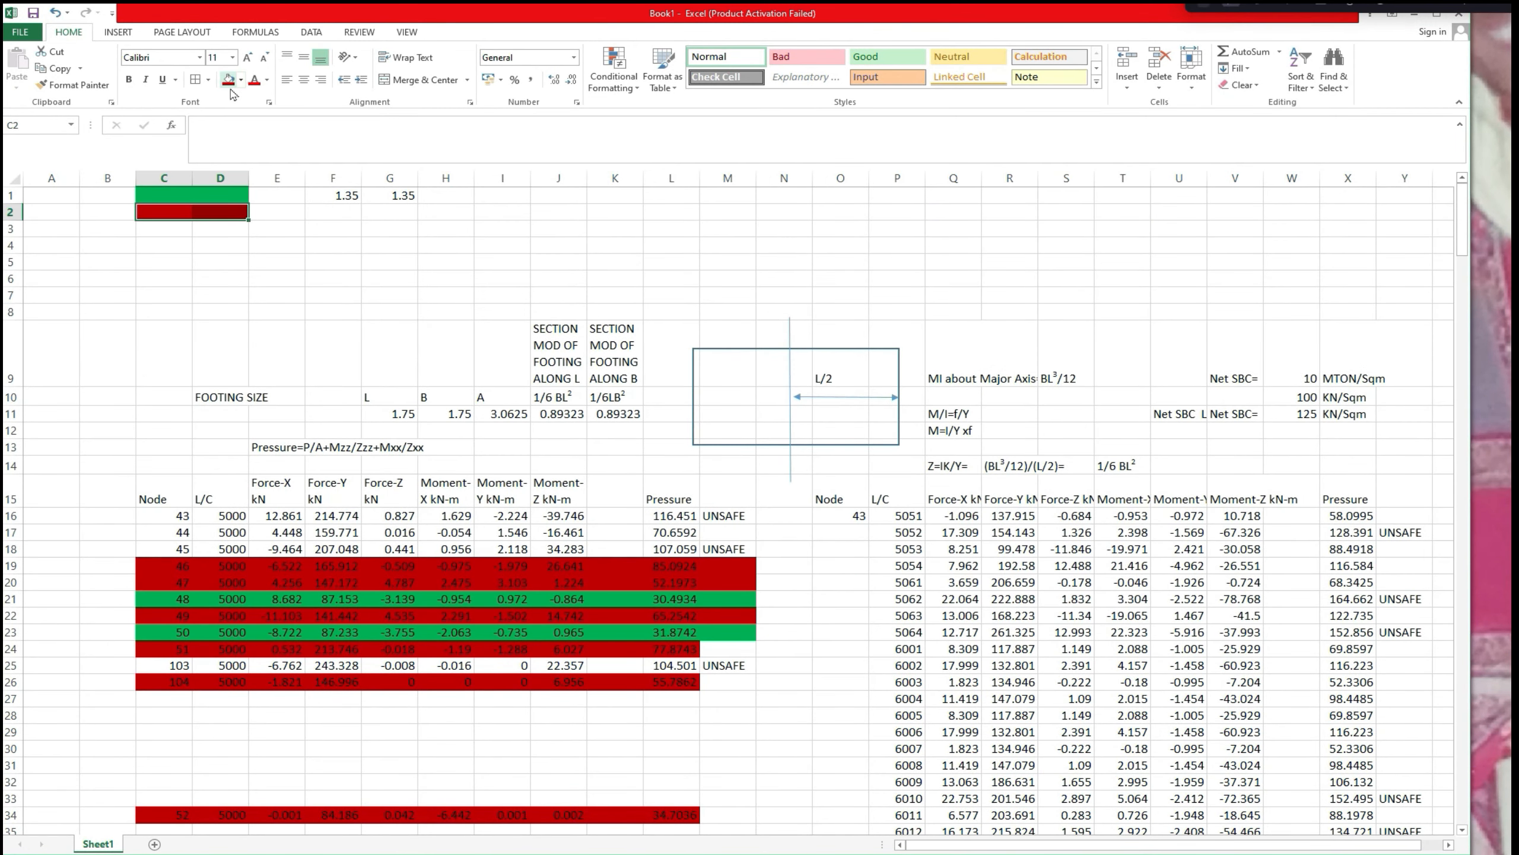
pyautogui.click(331, 214)
pyautogui.write('1.75')
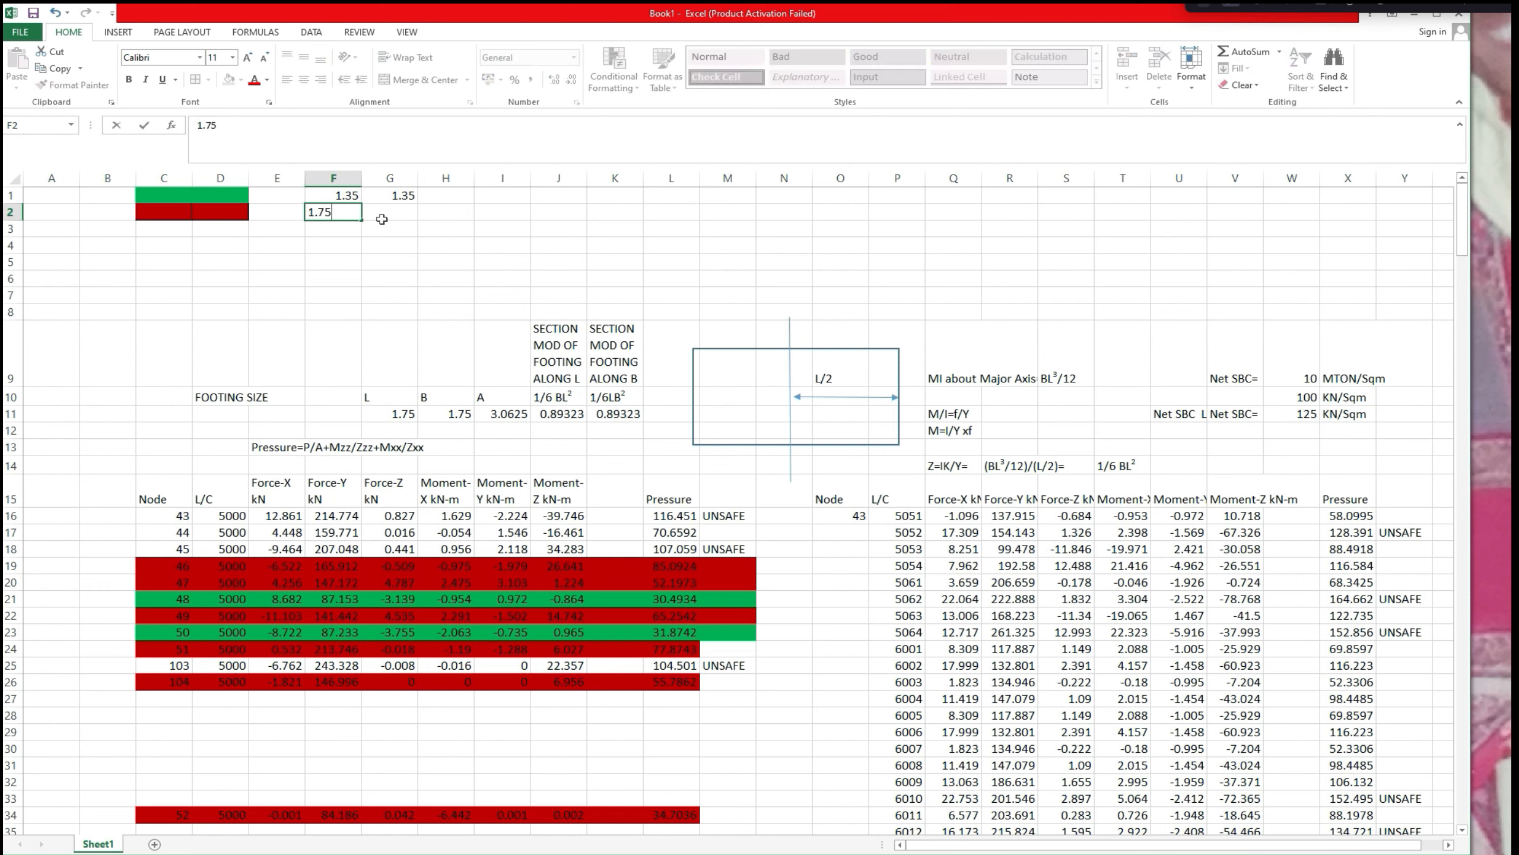
pyautogui.click(382, 220)
pyautogui.write('1.75')
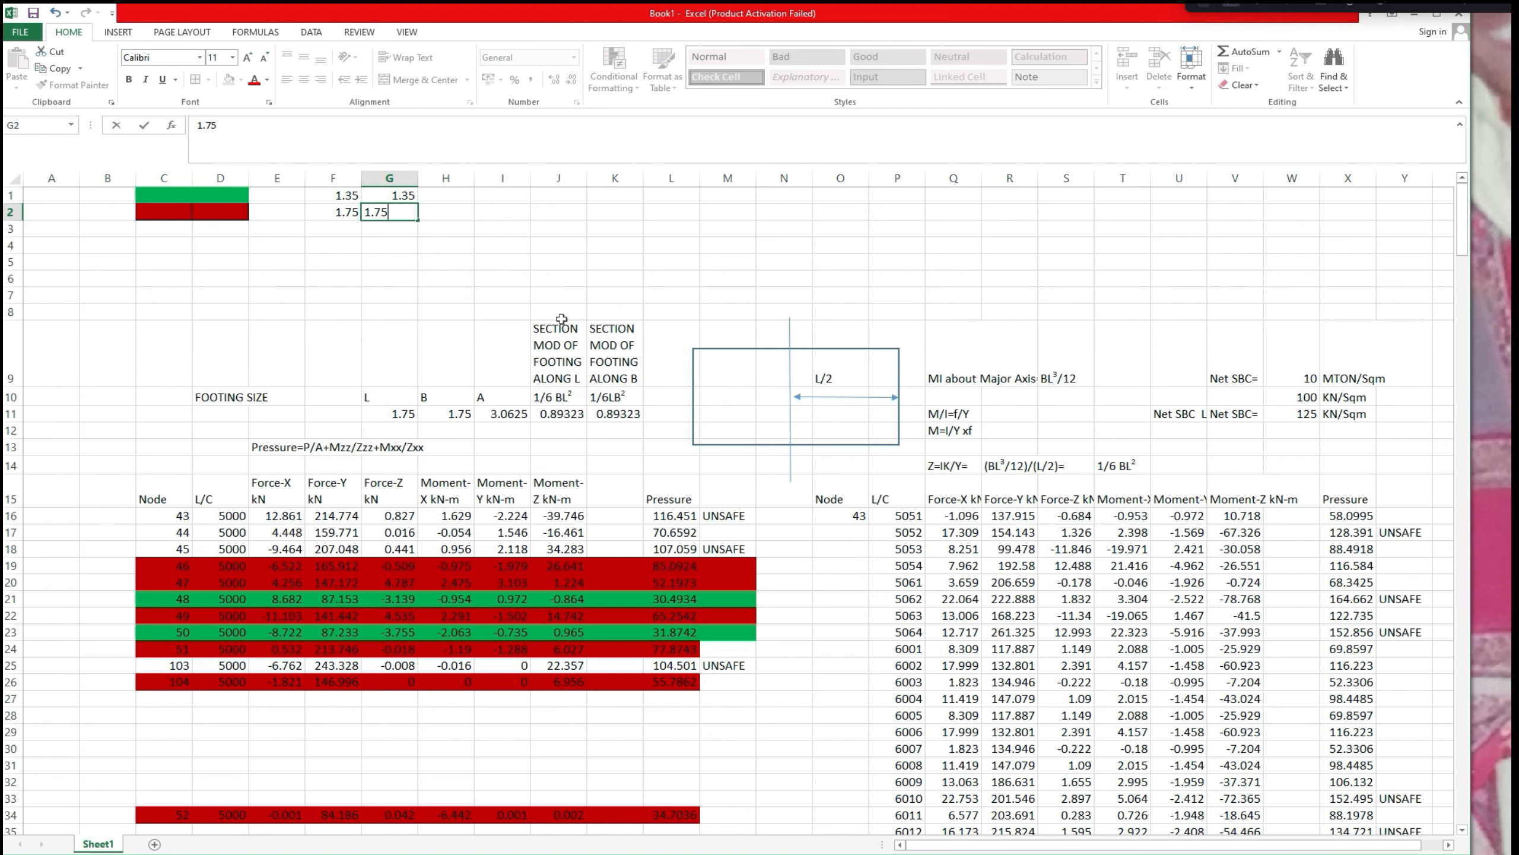
pyautogui.click(649, 298)
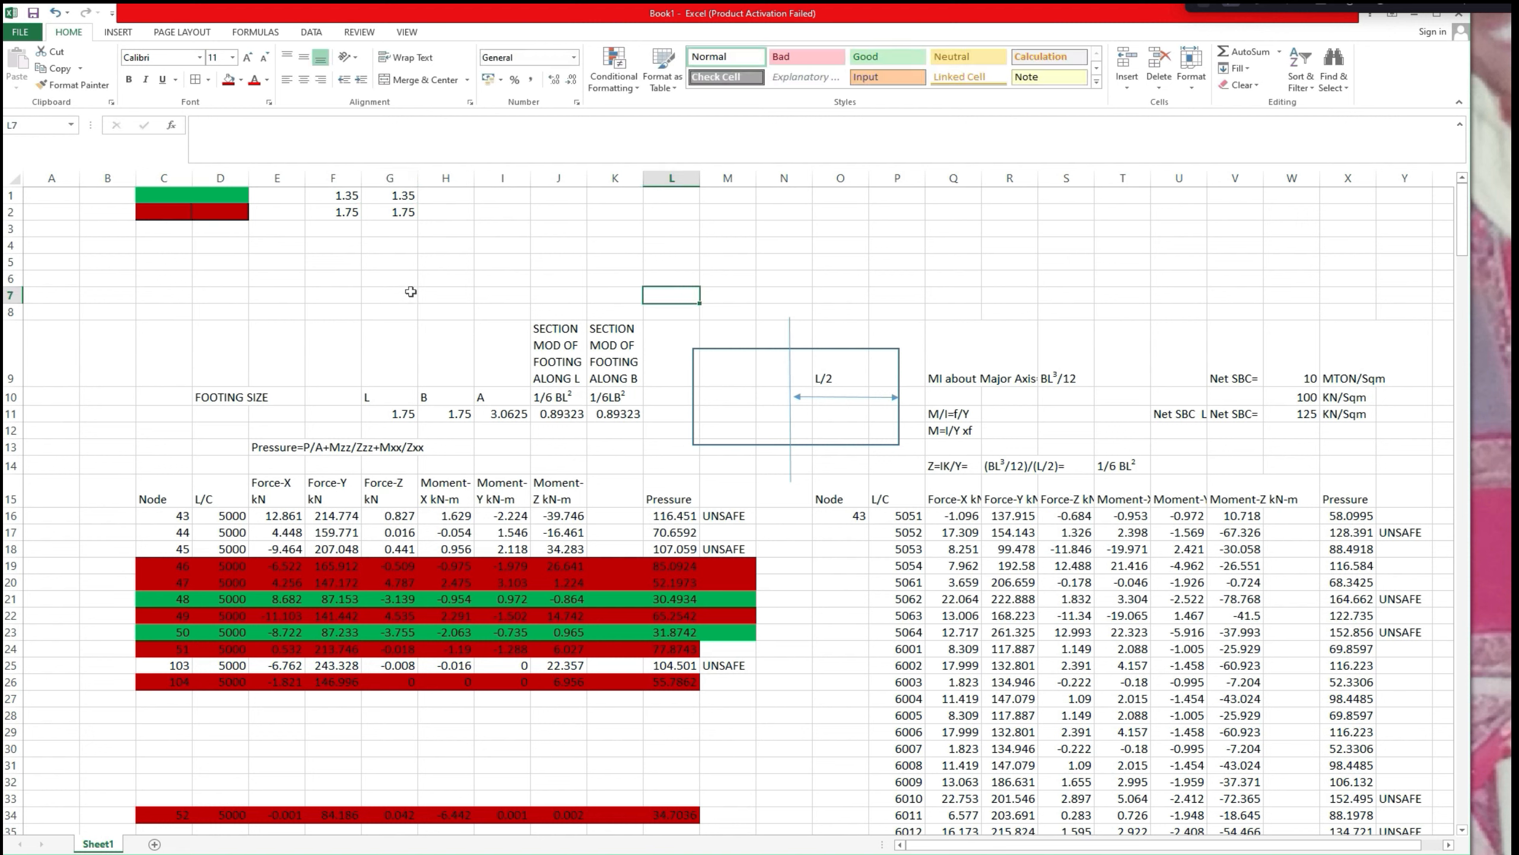
# Set the footing size L and B in G11 and H11 to 2, and check the recalculated pressures in both tables.
pyautogui.click(413, 419)
pyautogui.write('2')
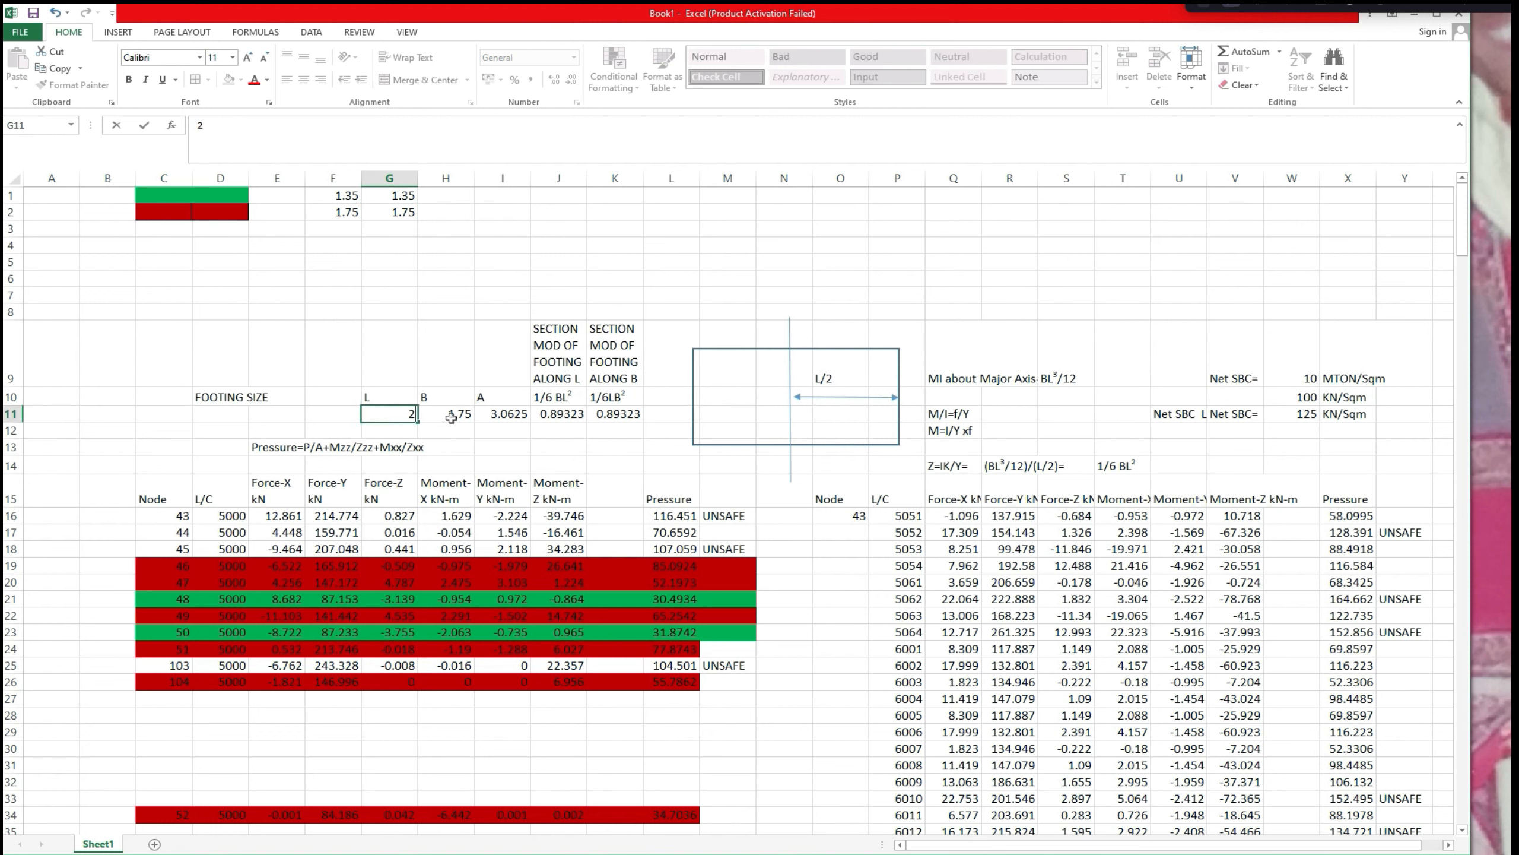
pyautogui.click(451, 415)
pyautogui.write('2')
pyautogui.click(767, 497)
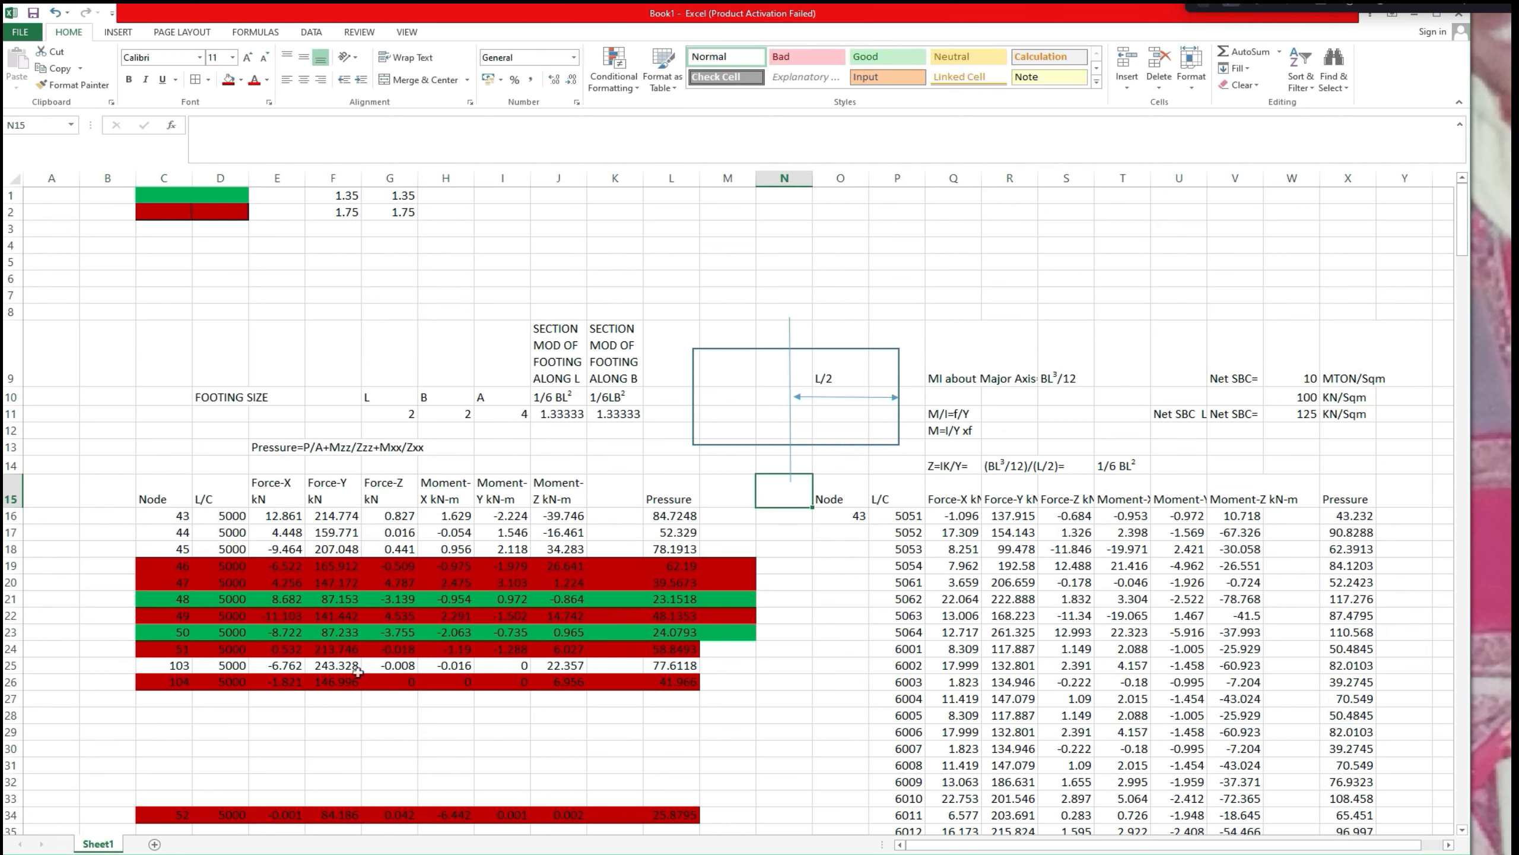
pyautogui.scroll(-1, 173, 666)
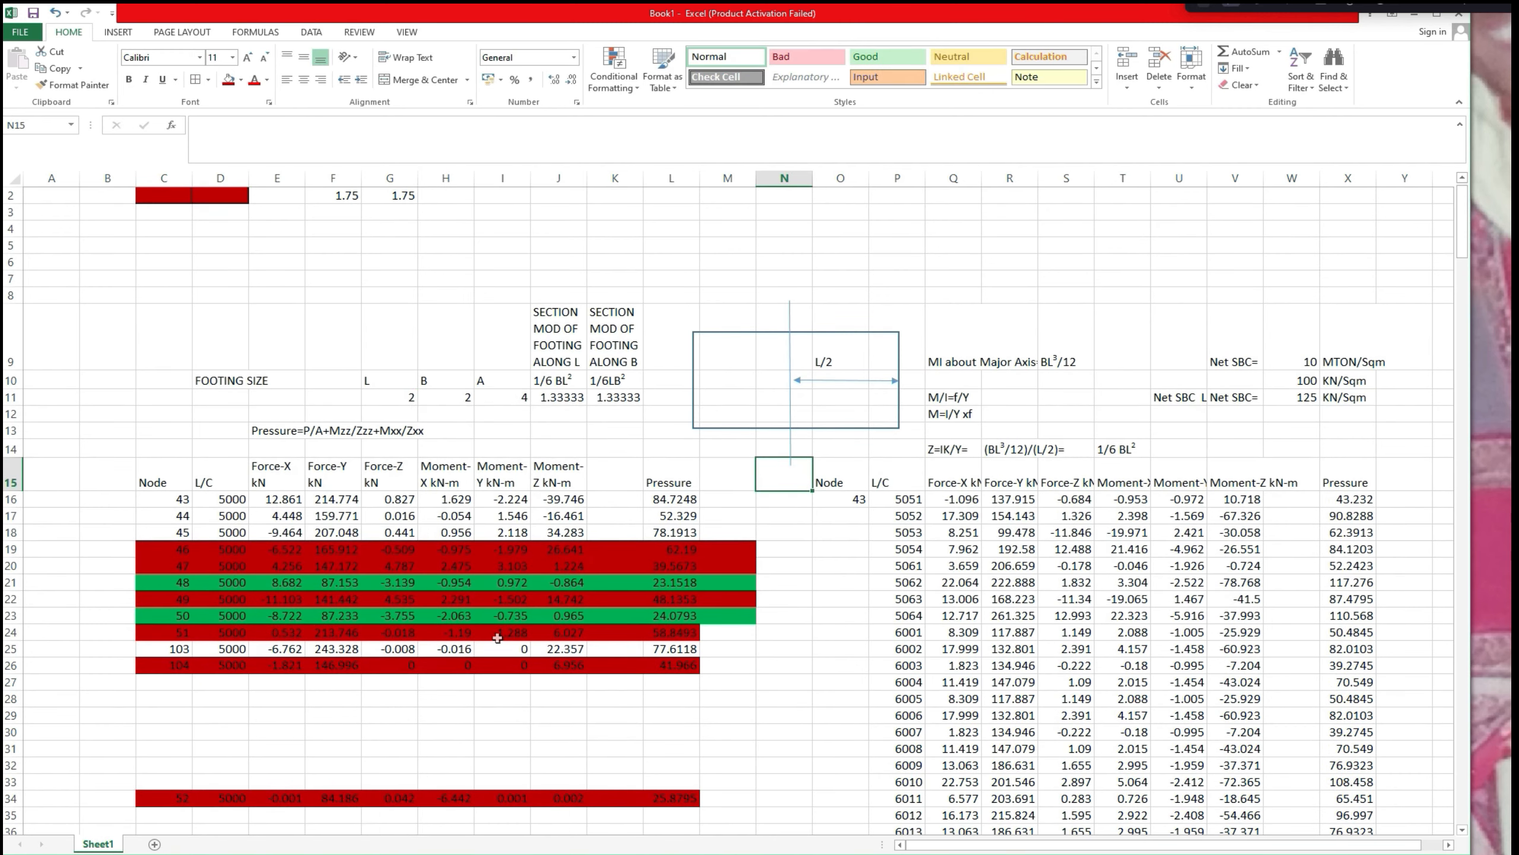
pyautogui.scroll(-2, 598, 635)
pyautogui.moveTo(1463, 252); pyautogui.dragTo(1464, 516)
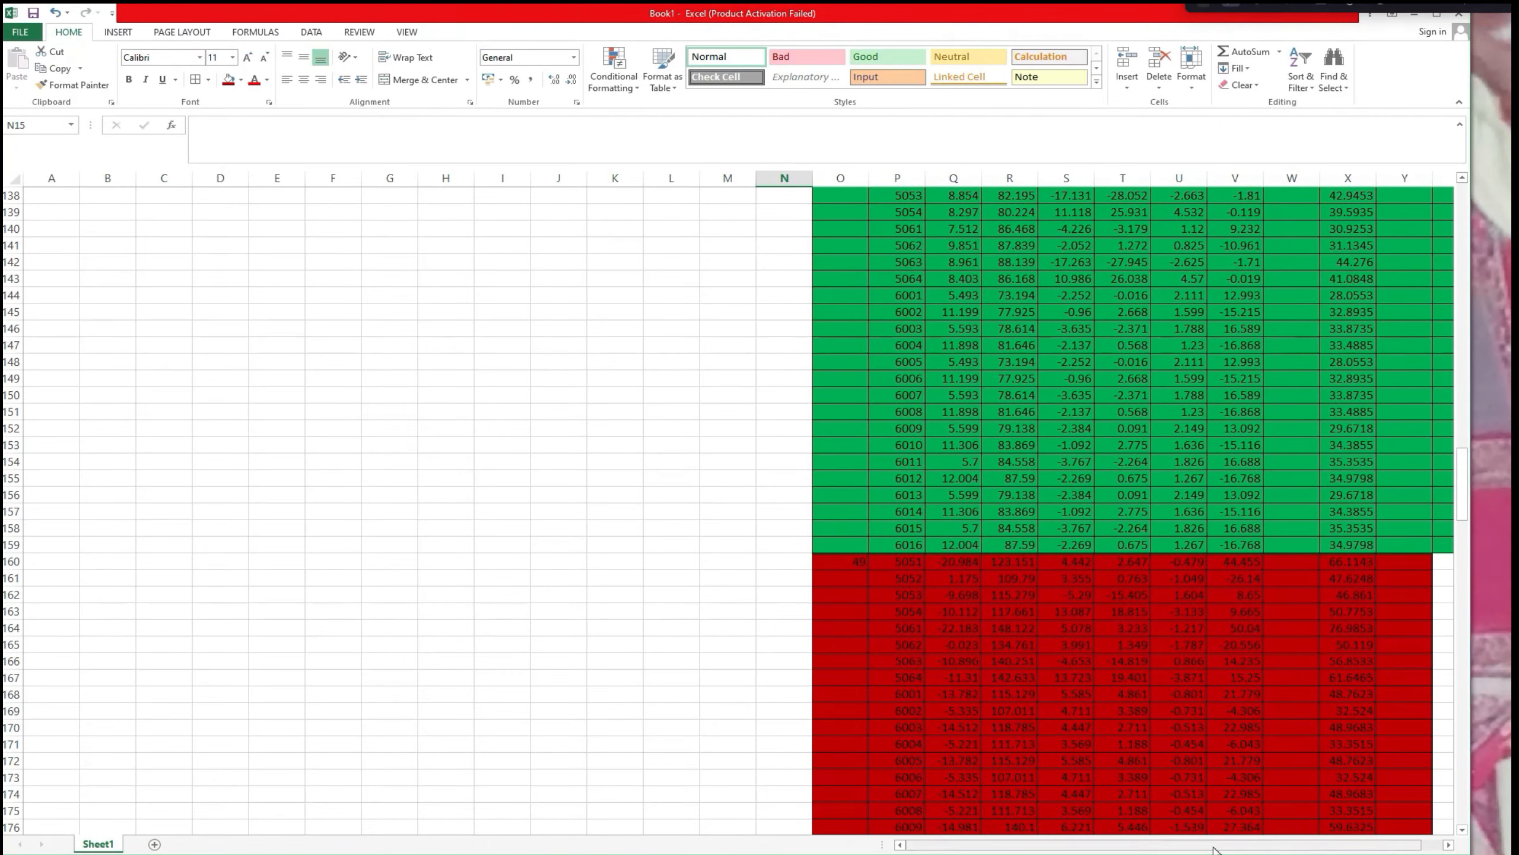
pyautogui.moveTo(1215, 848); pyautogui.dragTo(1239, 849)
pyautogui.moveTo(1463, 506); pyautogui.dragTo(1465, 164)
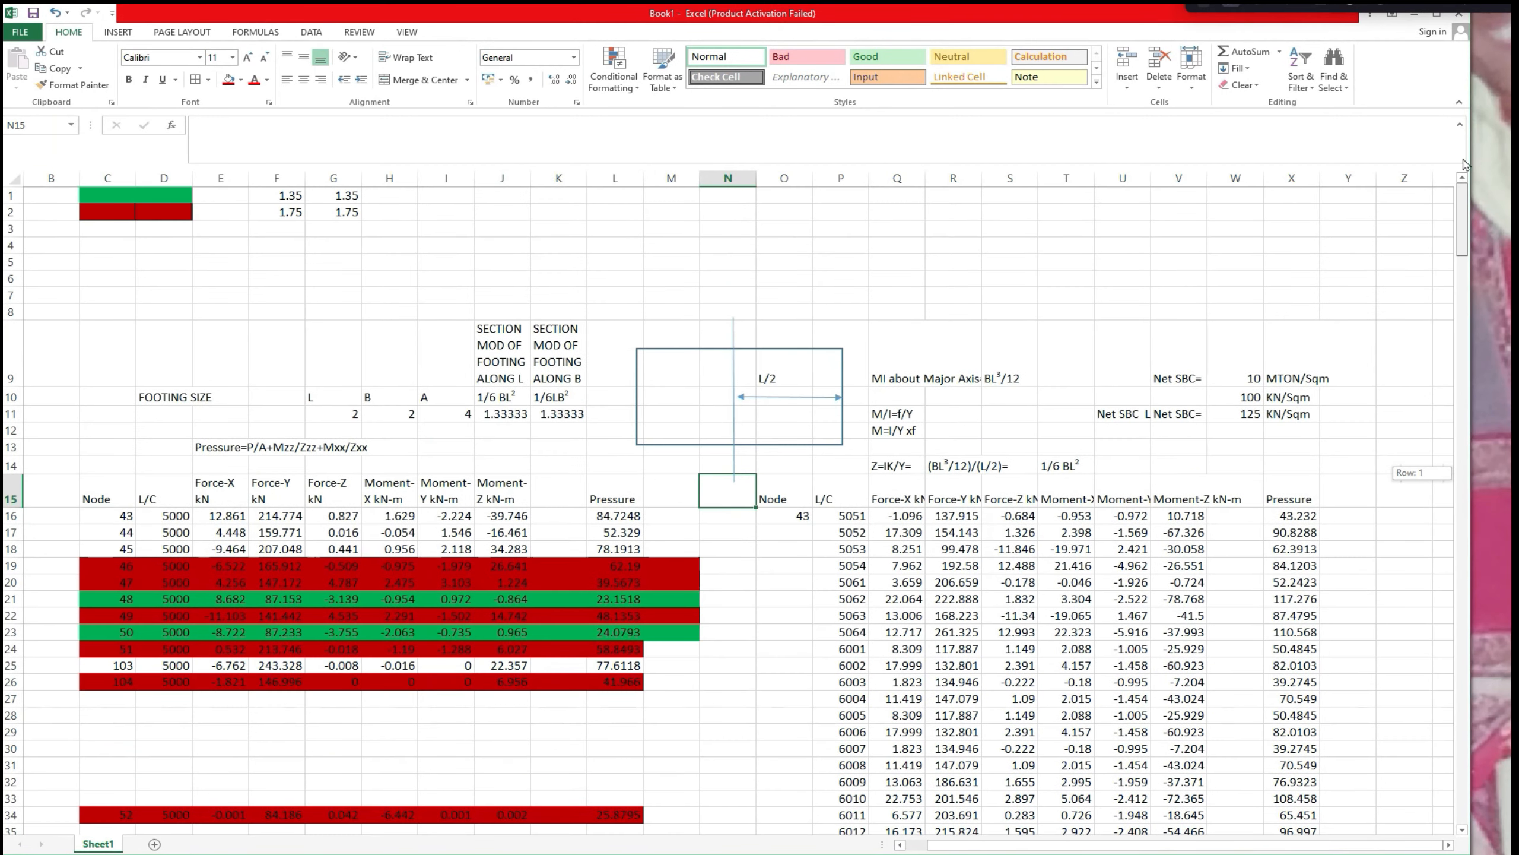
# Add a light blue legend entry in C3:D3 and enter the footing size 2 in both F3 and G3.
pyautogui.moveTo(99, 231); pyautogui.dragTo(155, 231)
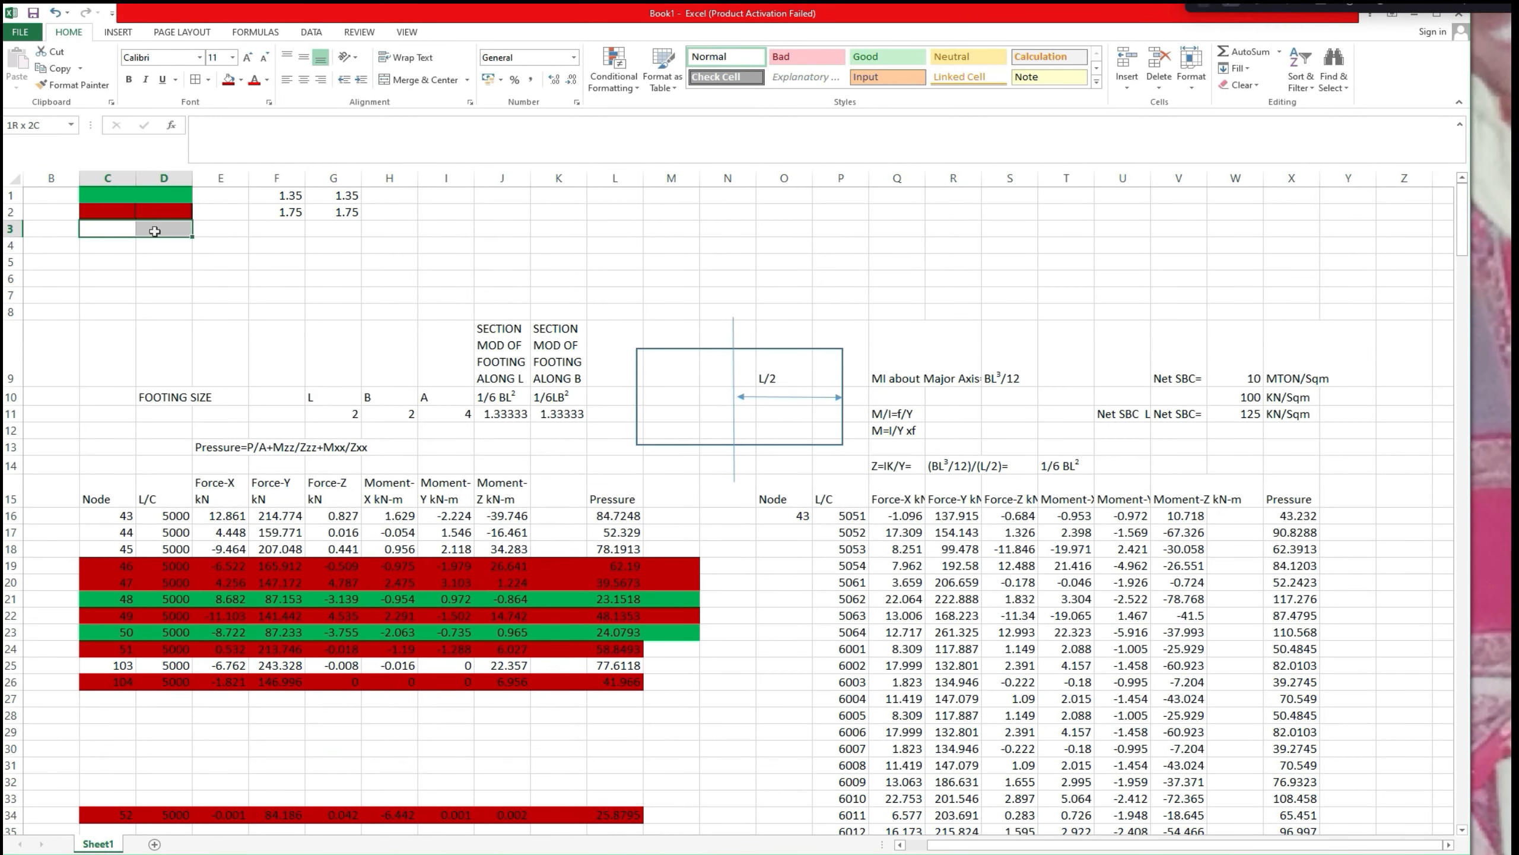
pyautogui.click(240, 79)
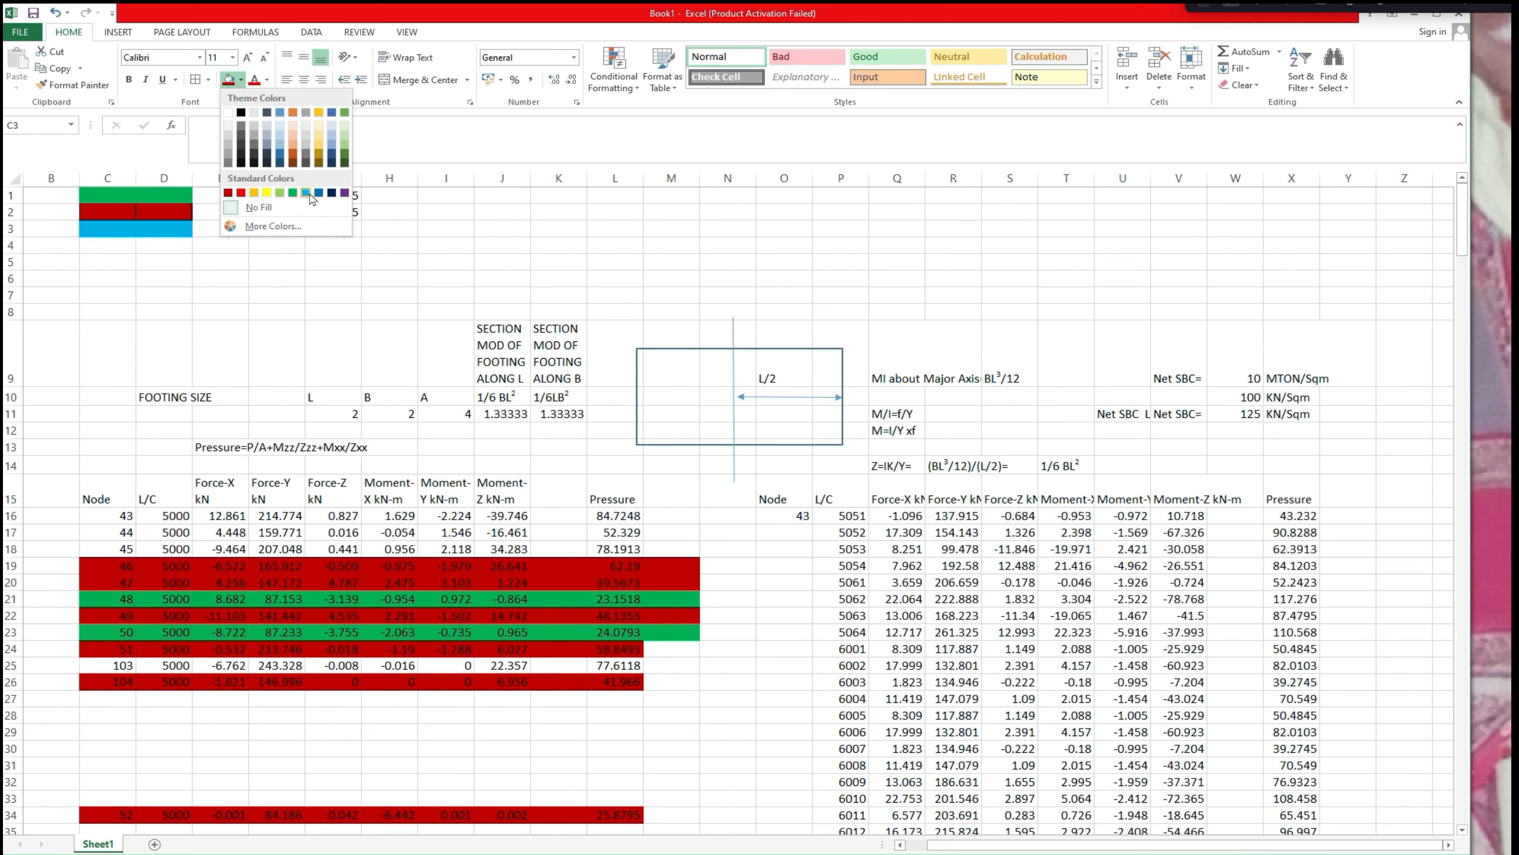
pyautogui.click(308, 196)
pyautogui.click(278, 232)
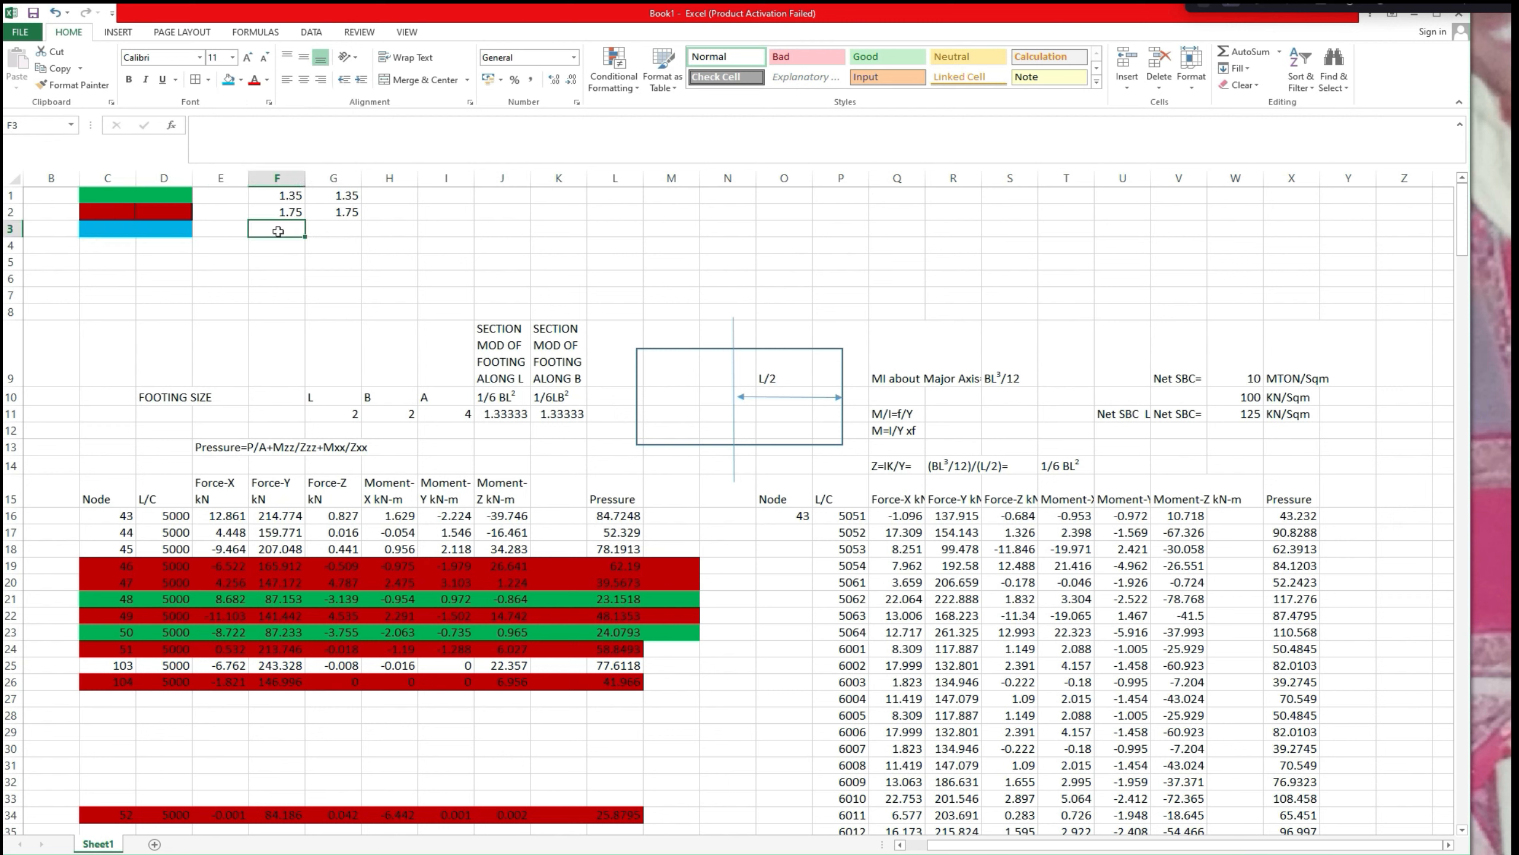
pyautogui.write('2')
pyautogui.click(330, 235)
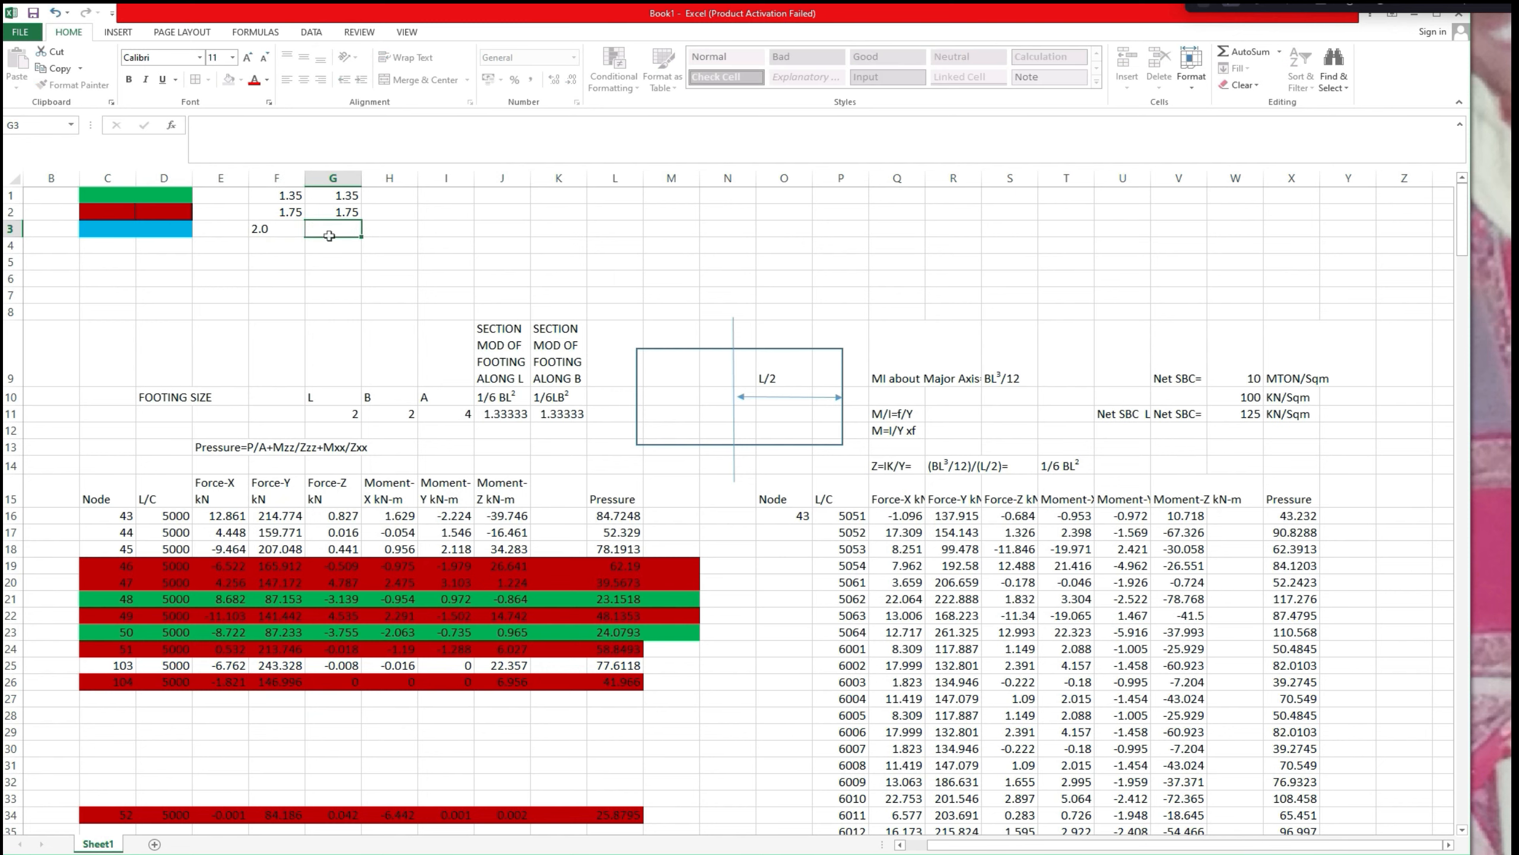
pyautogui.write('2')
pyautogui.click(396, 265)
# Fill the summary table rows of nodes 43, 44 and 45, C16 to M18, with light blue.
pyautogui.scroll(-1, 394, 353)
pyautogui.moveTo(108, 498); pyautogui.dragTo(688, 534)
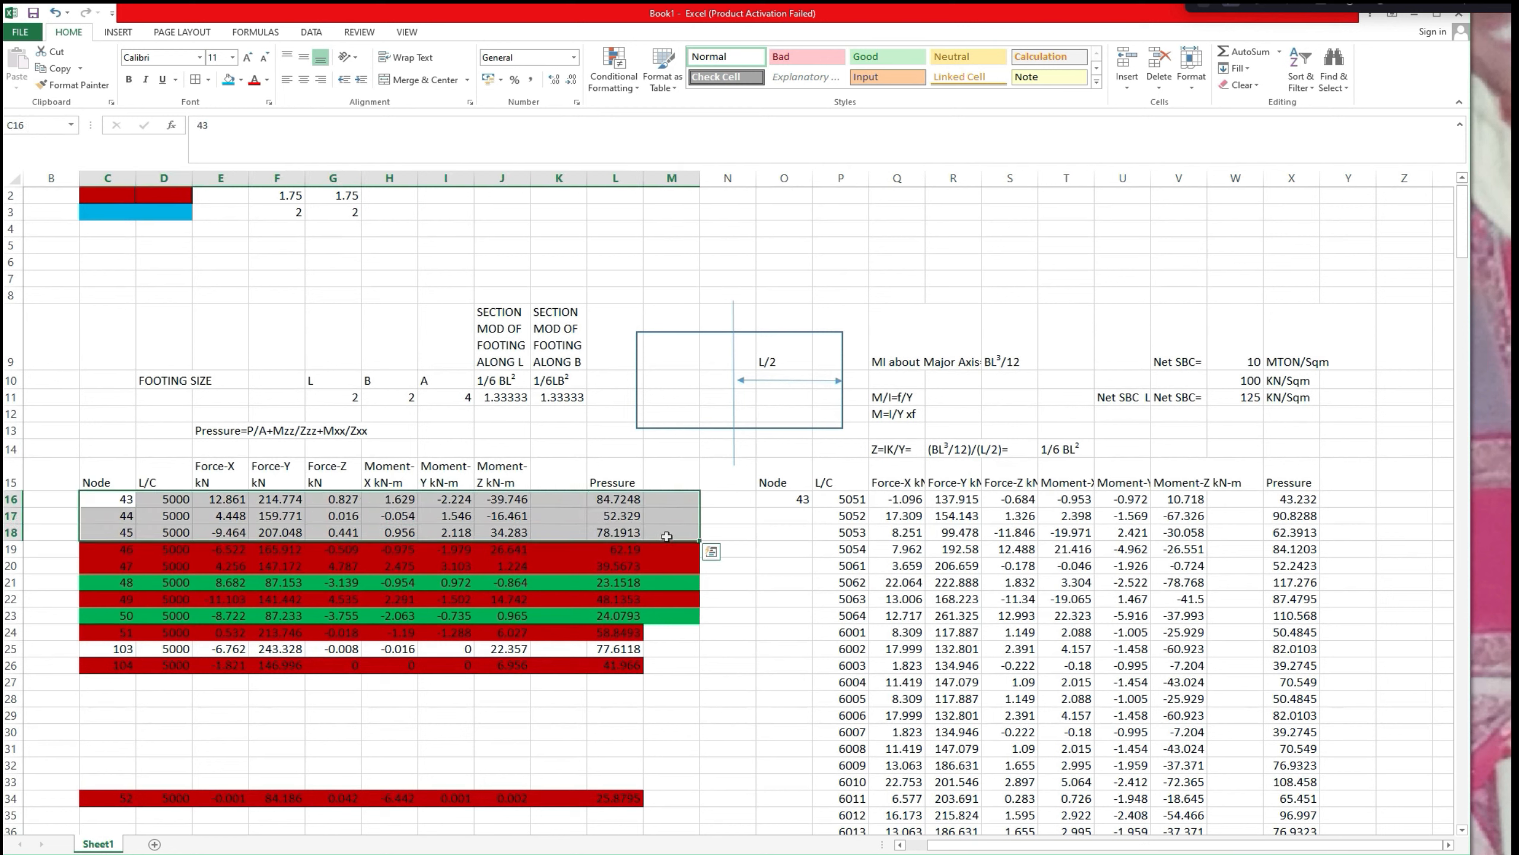
pyautogui.click(240, 81)
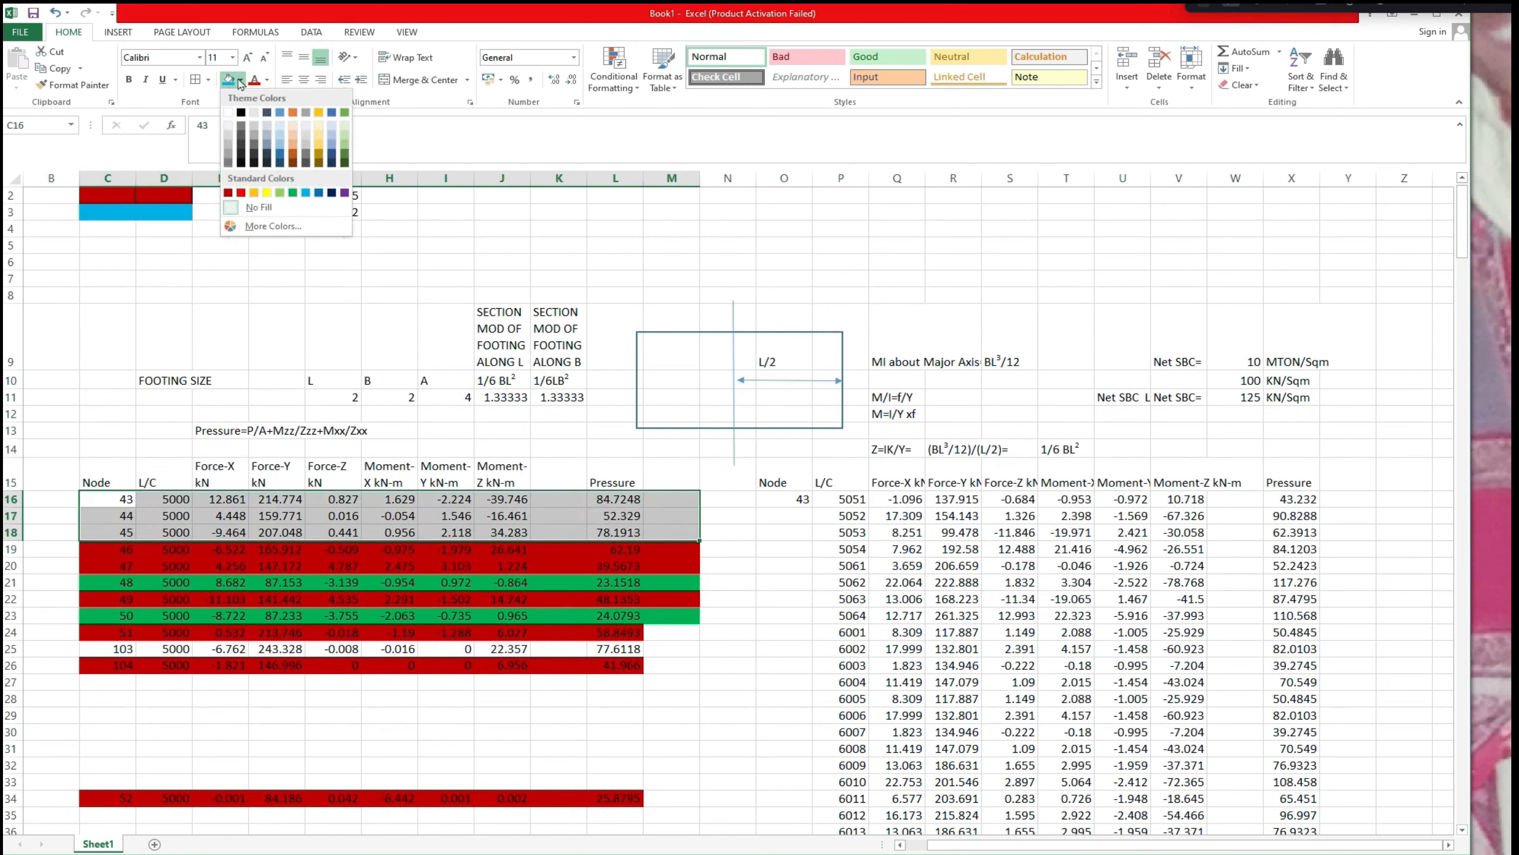
pyautogui.click(305, 193)
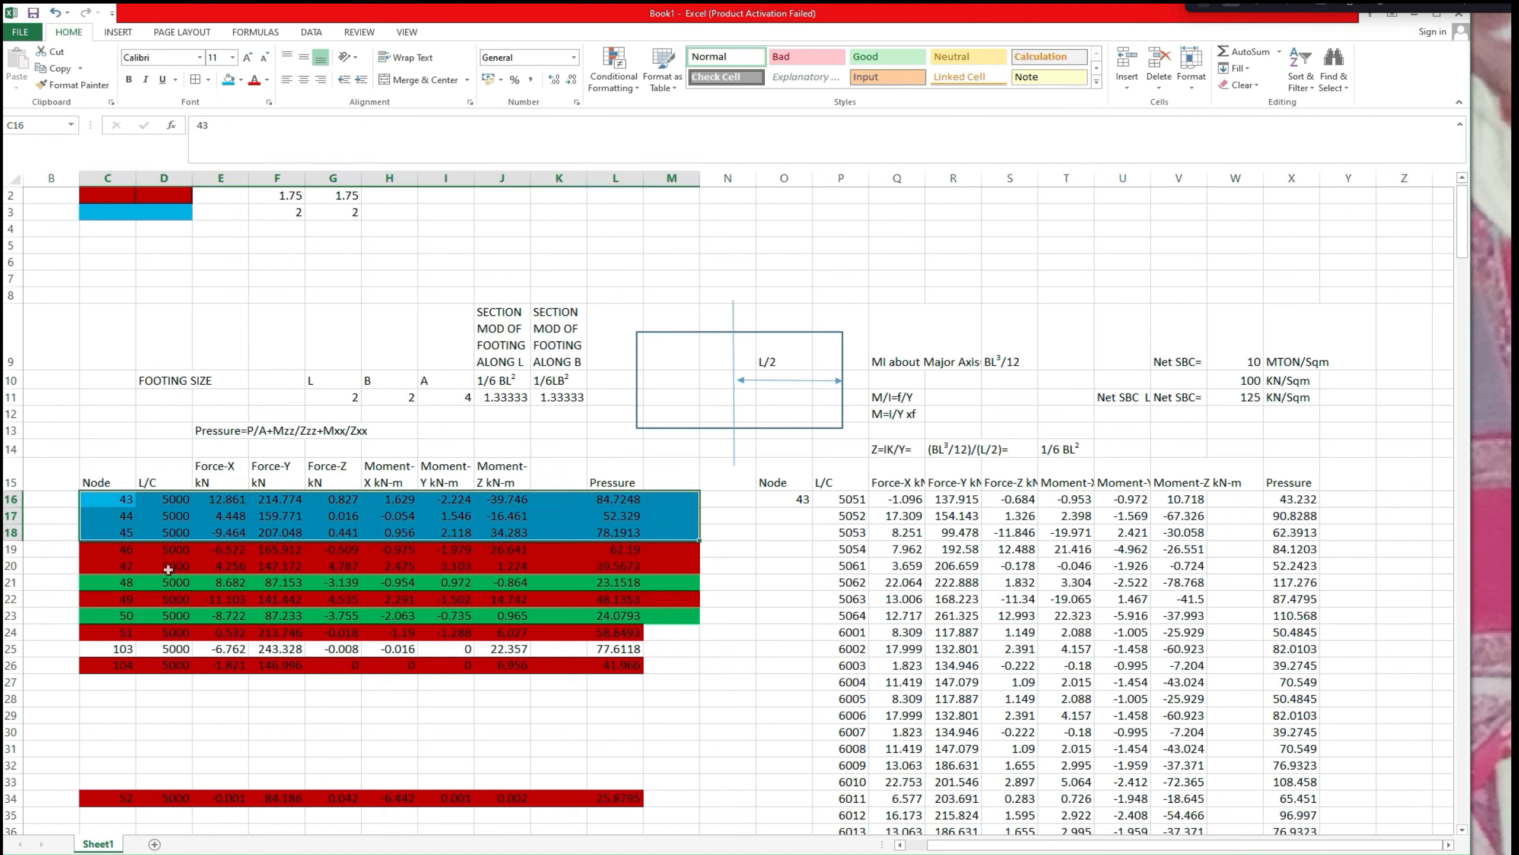
# Fill node 103's row in the summary table, C25 to M25, with light blue.
pyautogui.moveTo(94, 639); pyautogui.dragTo(610, 646)
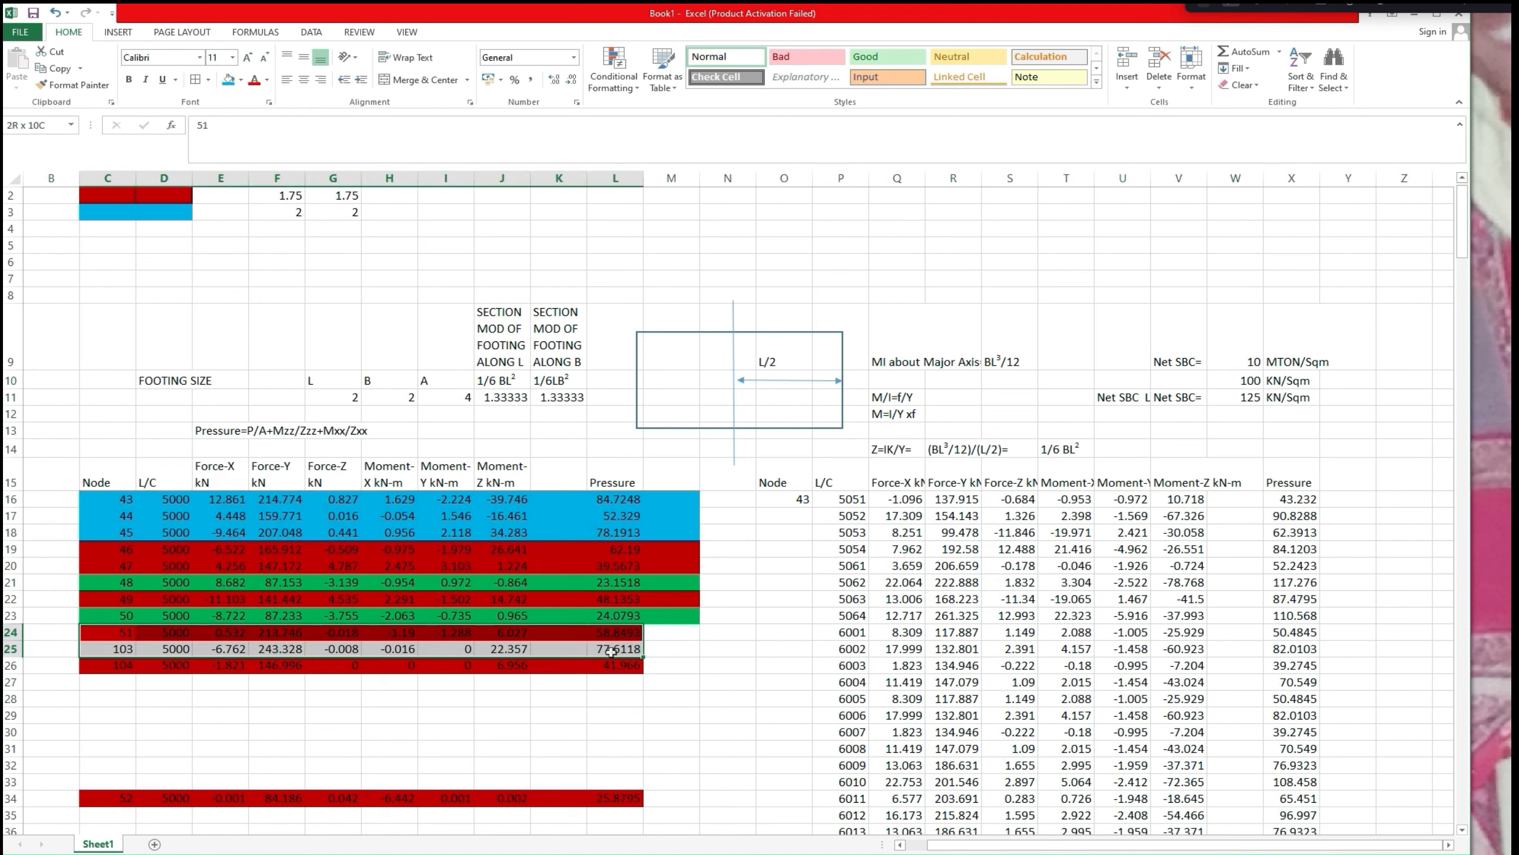
pyautogui.click(658, 667)
pyautogui.moveTo(112, 655); pyautogui.dragTo(697, 656)
pyautogui.click(228, 80)
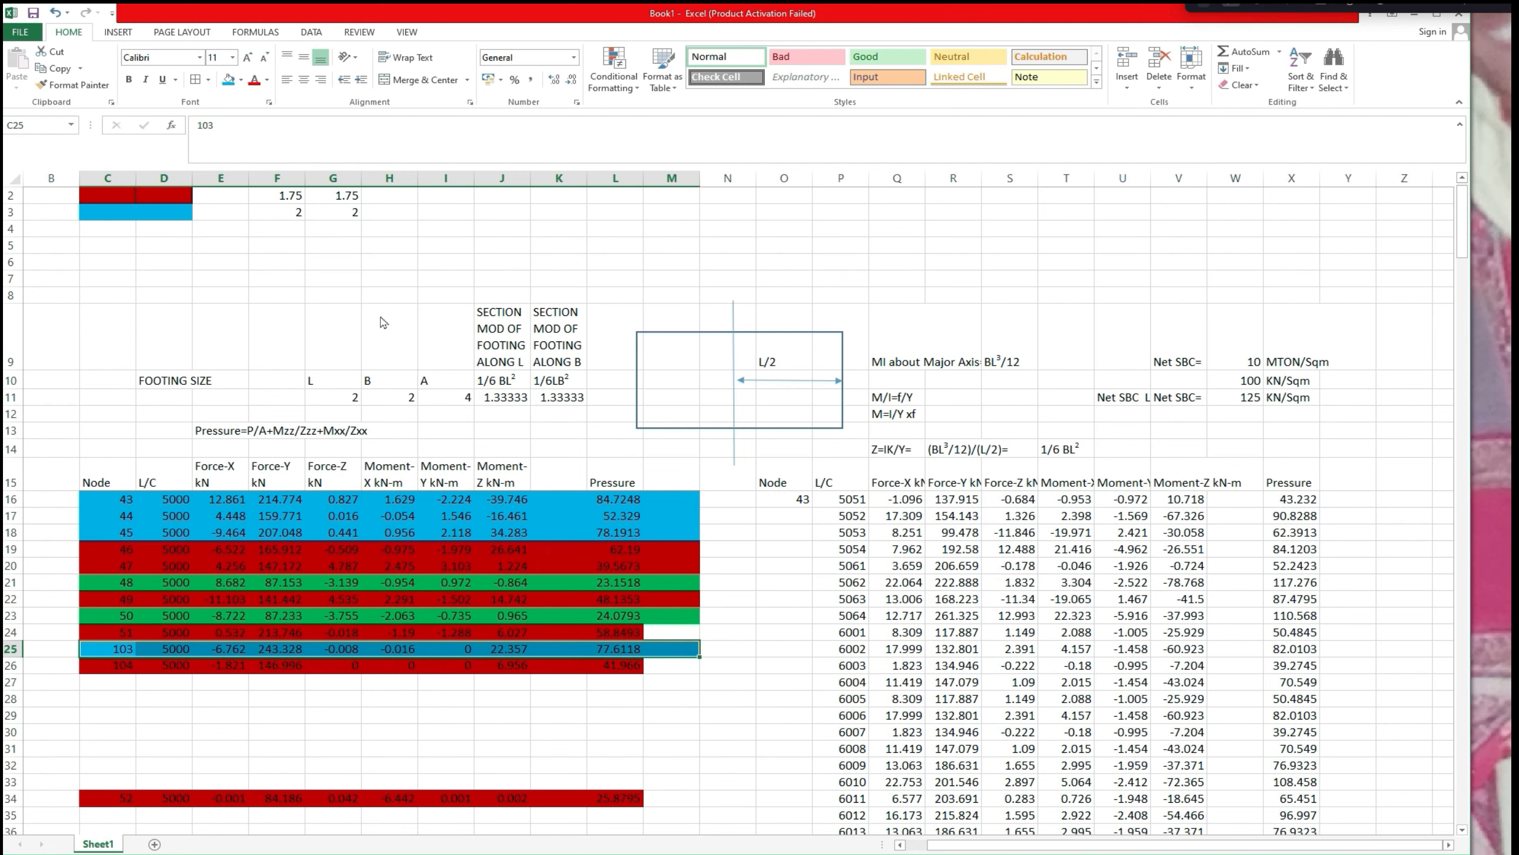
# Fill the load-case blocks of nodes 43 to 45, O16 to Y87, with light blue.
pyautogui.scroll(-3, 46, 406)
pyautogui.scroll(-2, 45, 406)
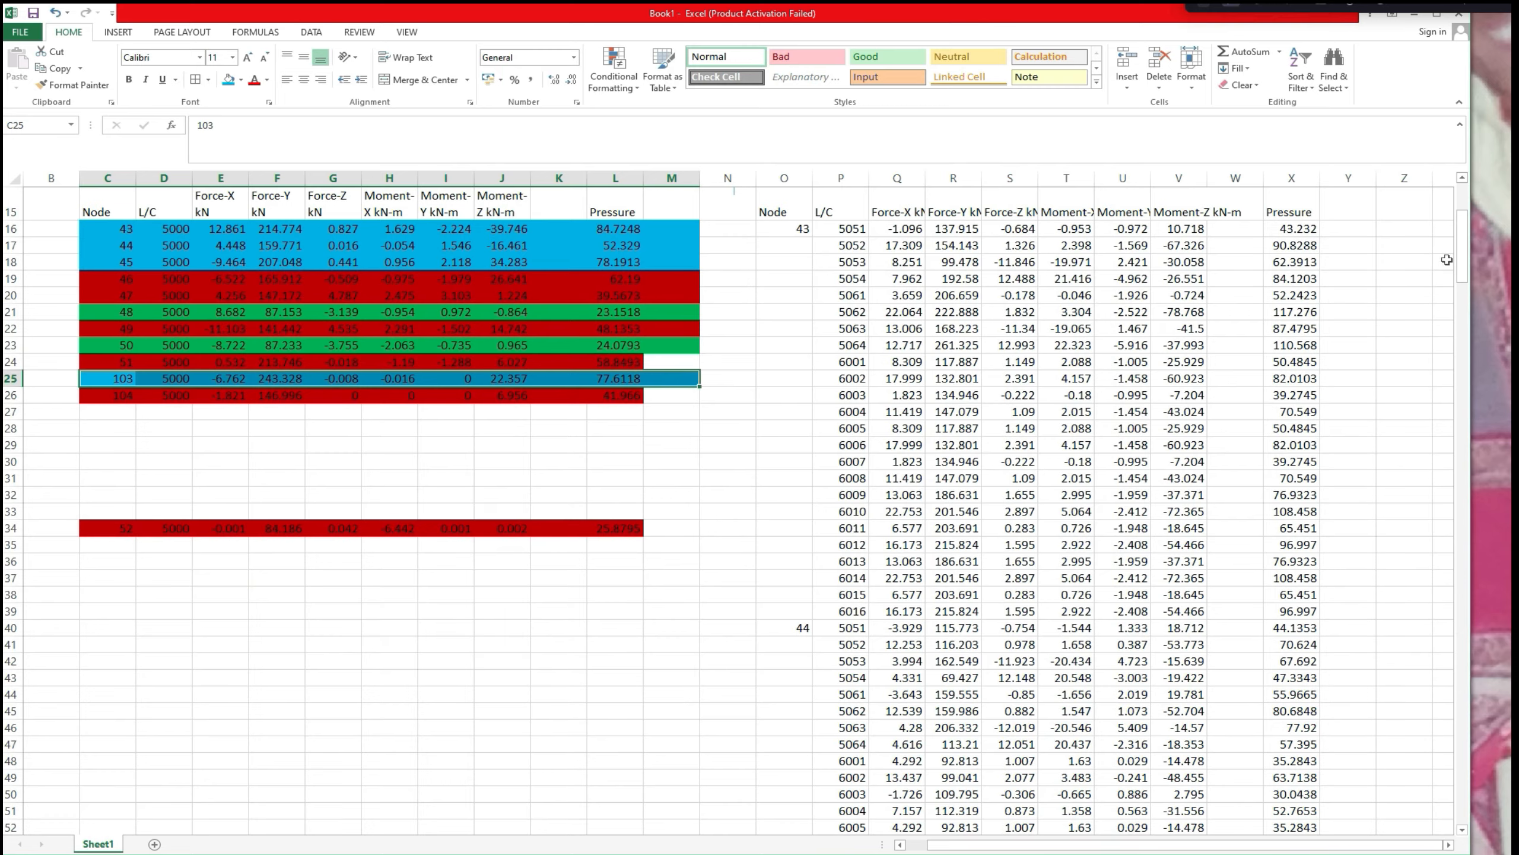
pyautogui.moveTo(1461, 259); pyautogui.dragTo(1460, 239)
pyautogui.scroll(-1, 786, 466)
pyautogui.moveTo(787, 466); pyautogui.dragTo(1329, 686)
pyautogui.moveTo(1462, 253); pyautogui.dragTo(1461, 385)
pyautogui.keyDown('shift'); pyautogui.click(1344, 495); pyautogui.keyUp('shift')
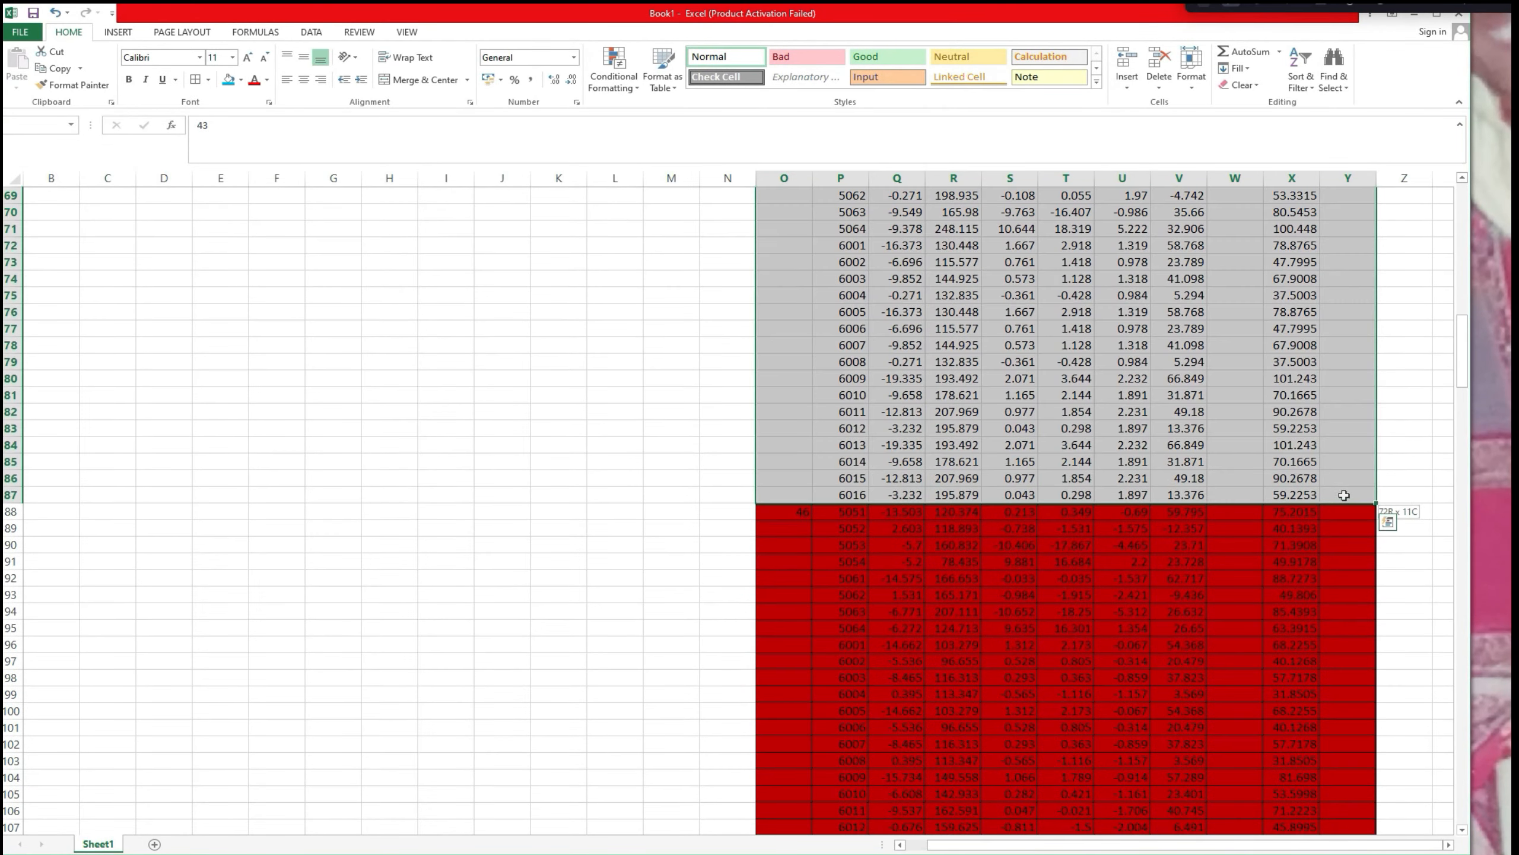
pyautogui.click(227, 79)
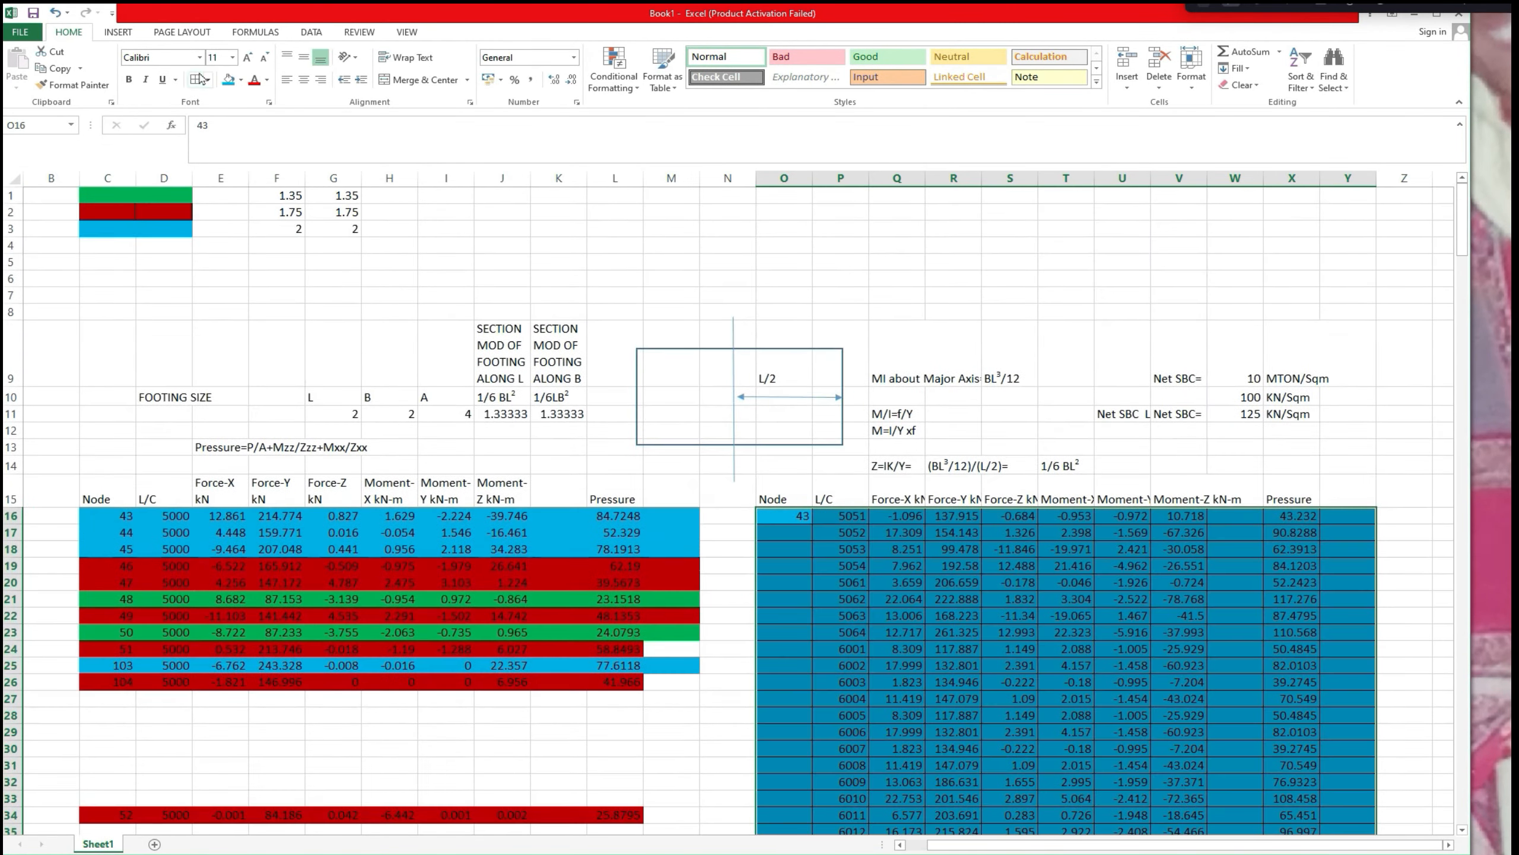
# Fill node 103's load-case block, O231 to X254, with light blue, and check the coloring of both tables.
pyautogui.moveTo(1461, 248); pyautogui.dragTo(1469, 676)
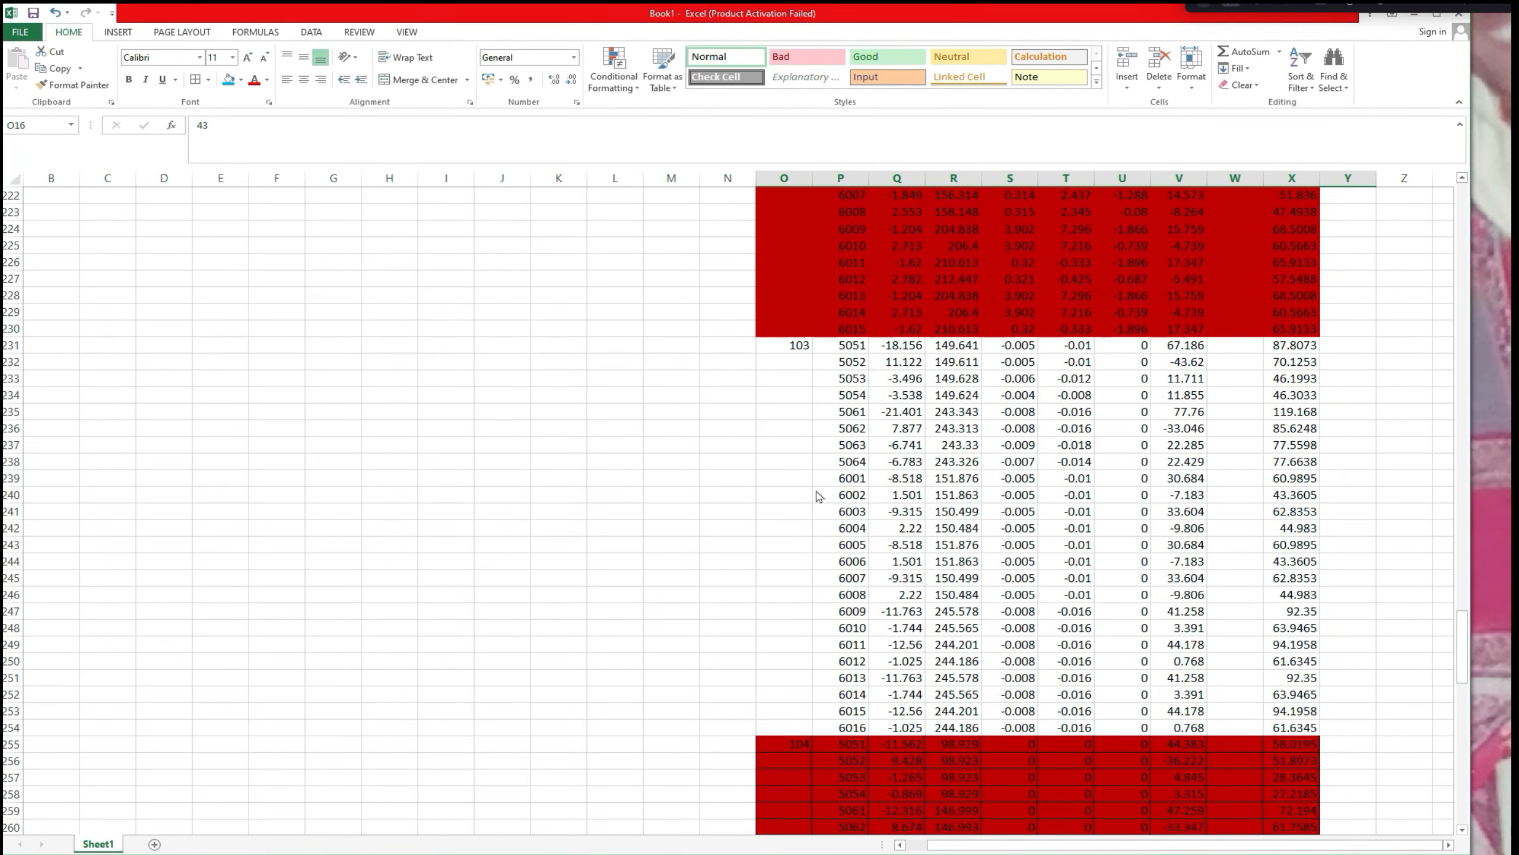
pyautogui.moveTo(795, 346); pyautogui.dragTo(1294, 725)
pyautogui.click(228, 79)
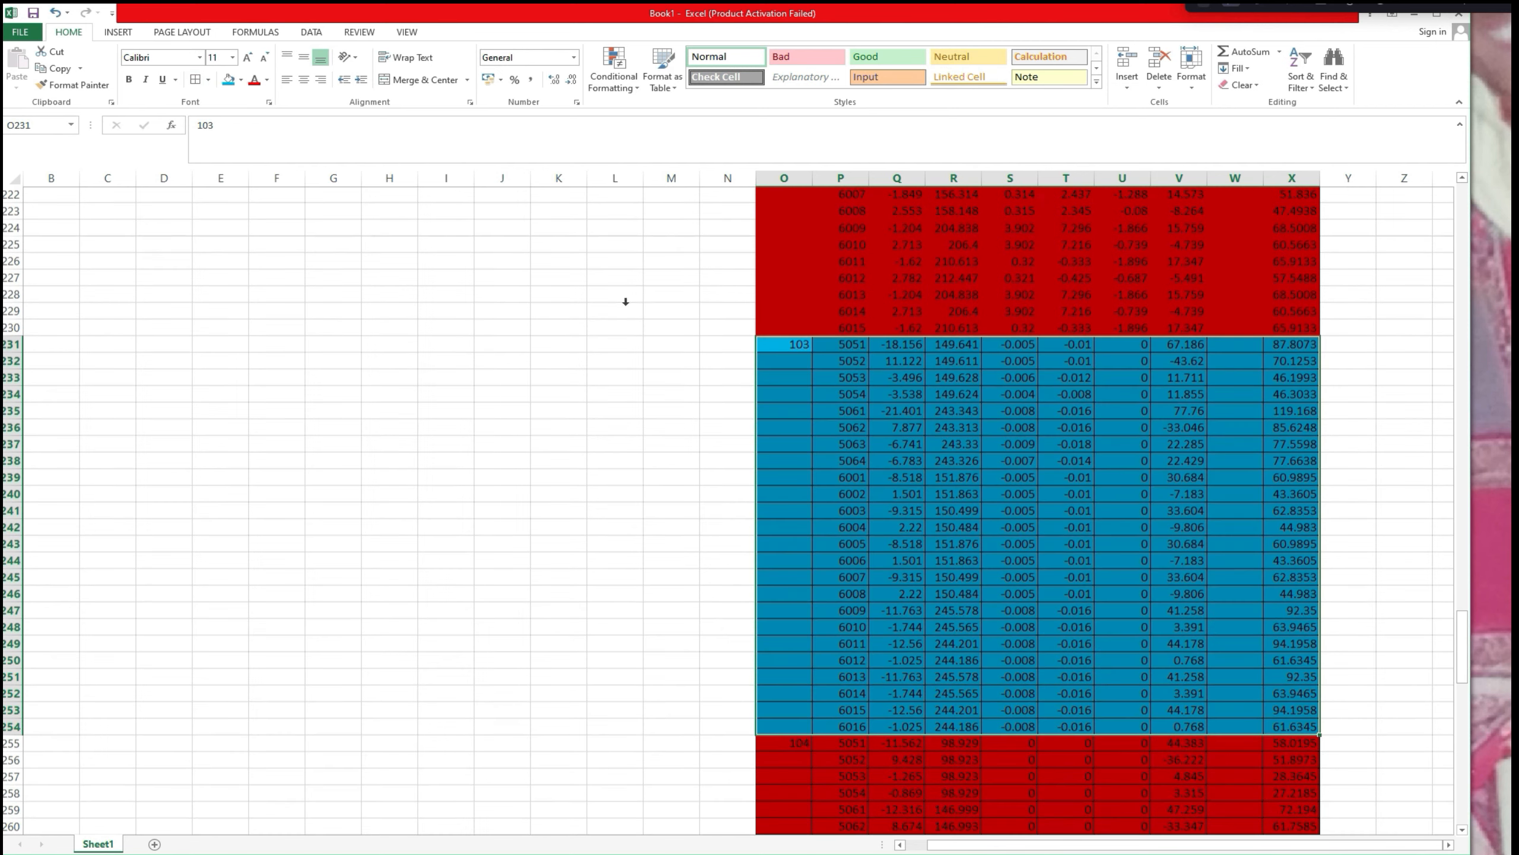
pyautogui.scroll(-15, 705, 368)
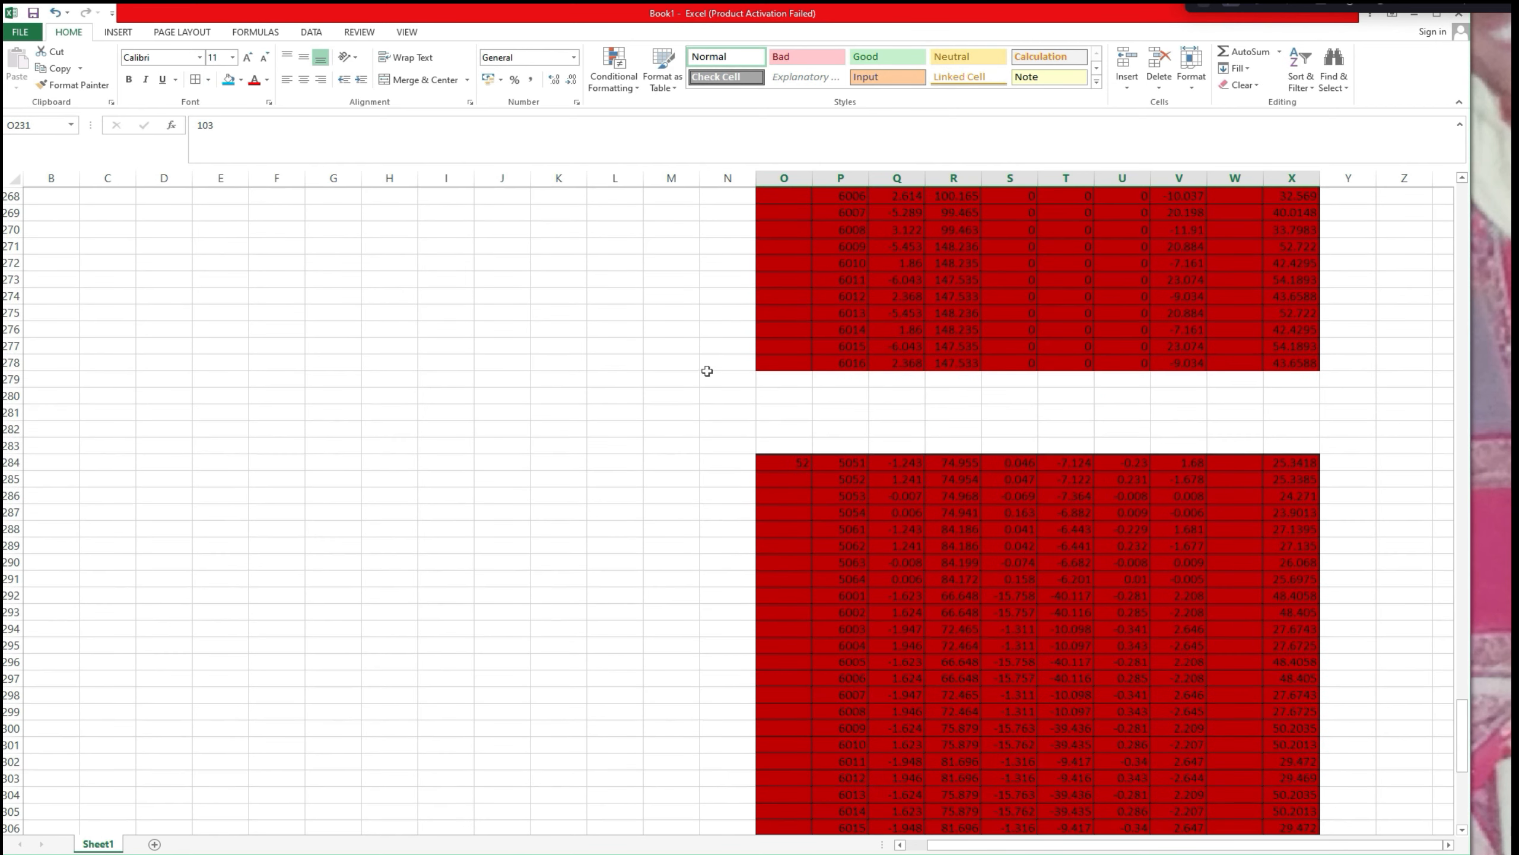
pyautogui.scroll(1, 707, 371)
pyautogui.moveTo(1462, 710); pyautogui.dragTo(1413, 216)
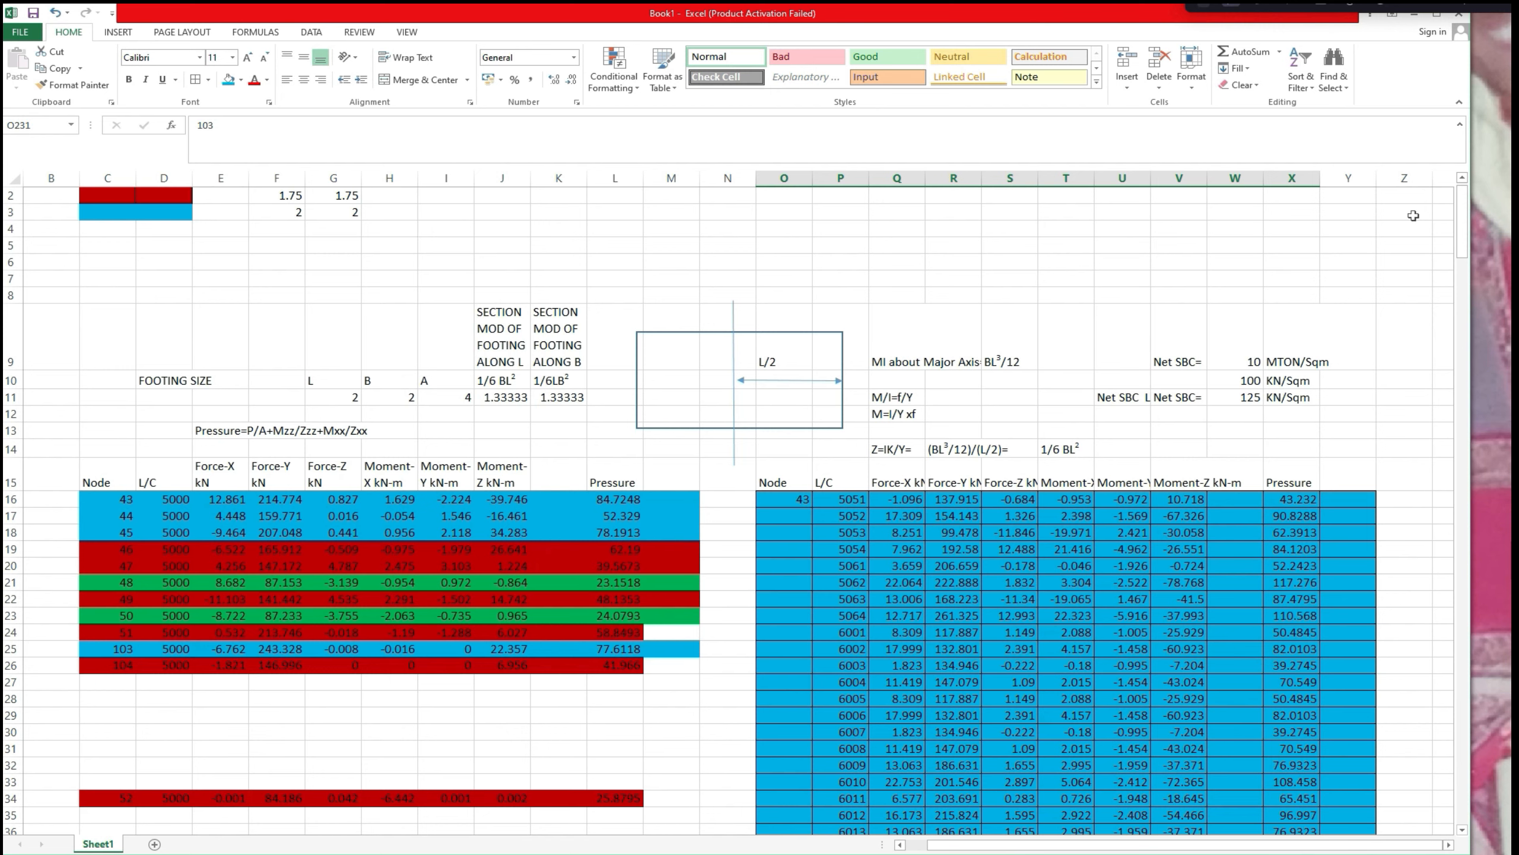
pyautogui.scroll(1, 1413, 215)
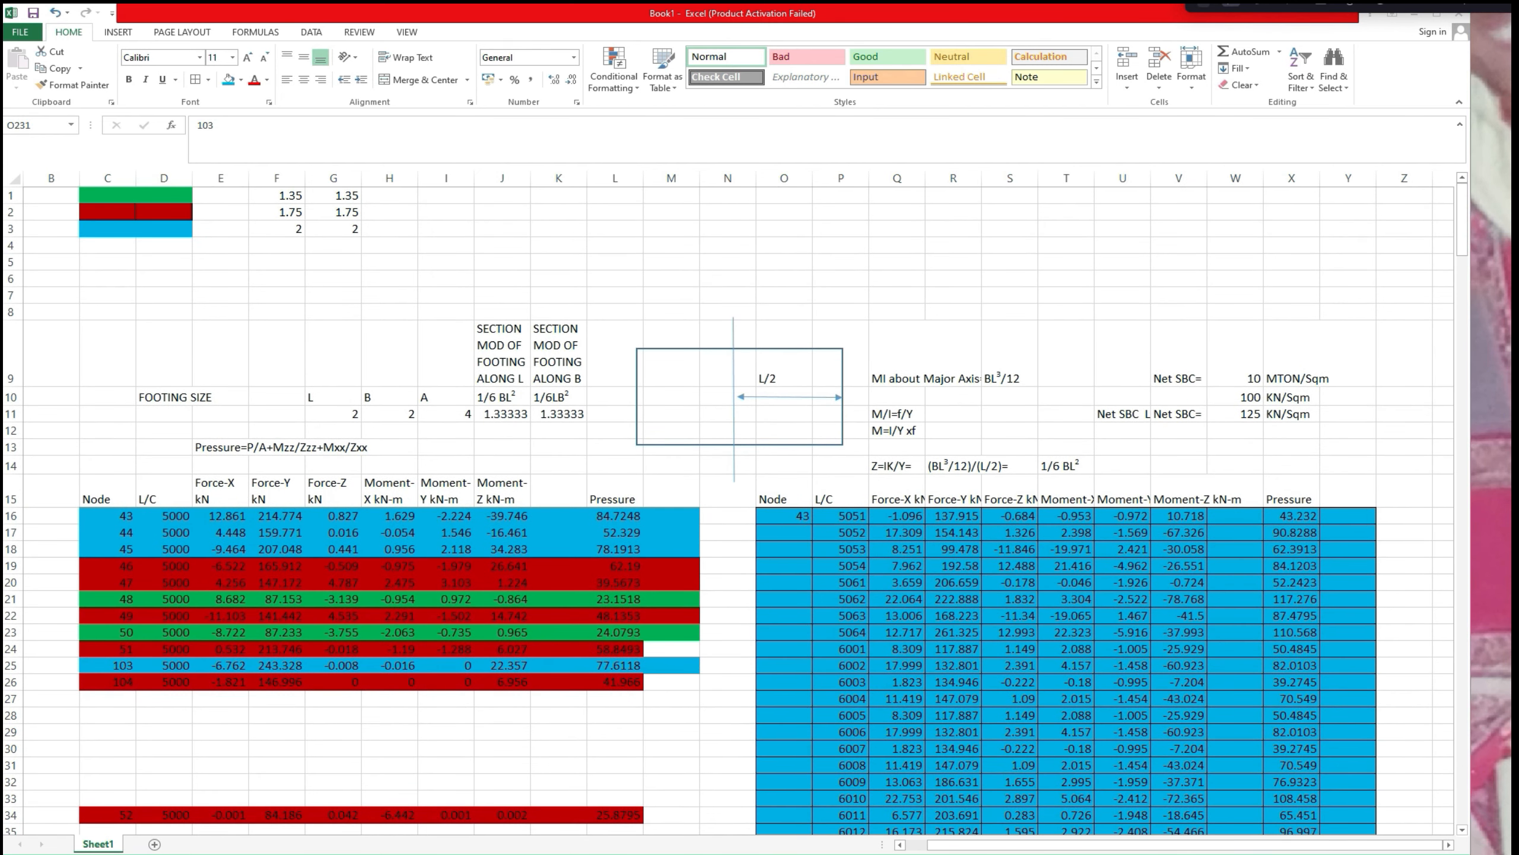
pyautogui.hotkey('alt', 'Tab')
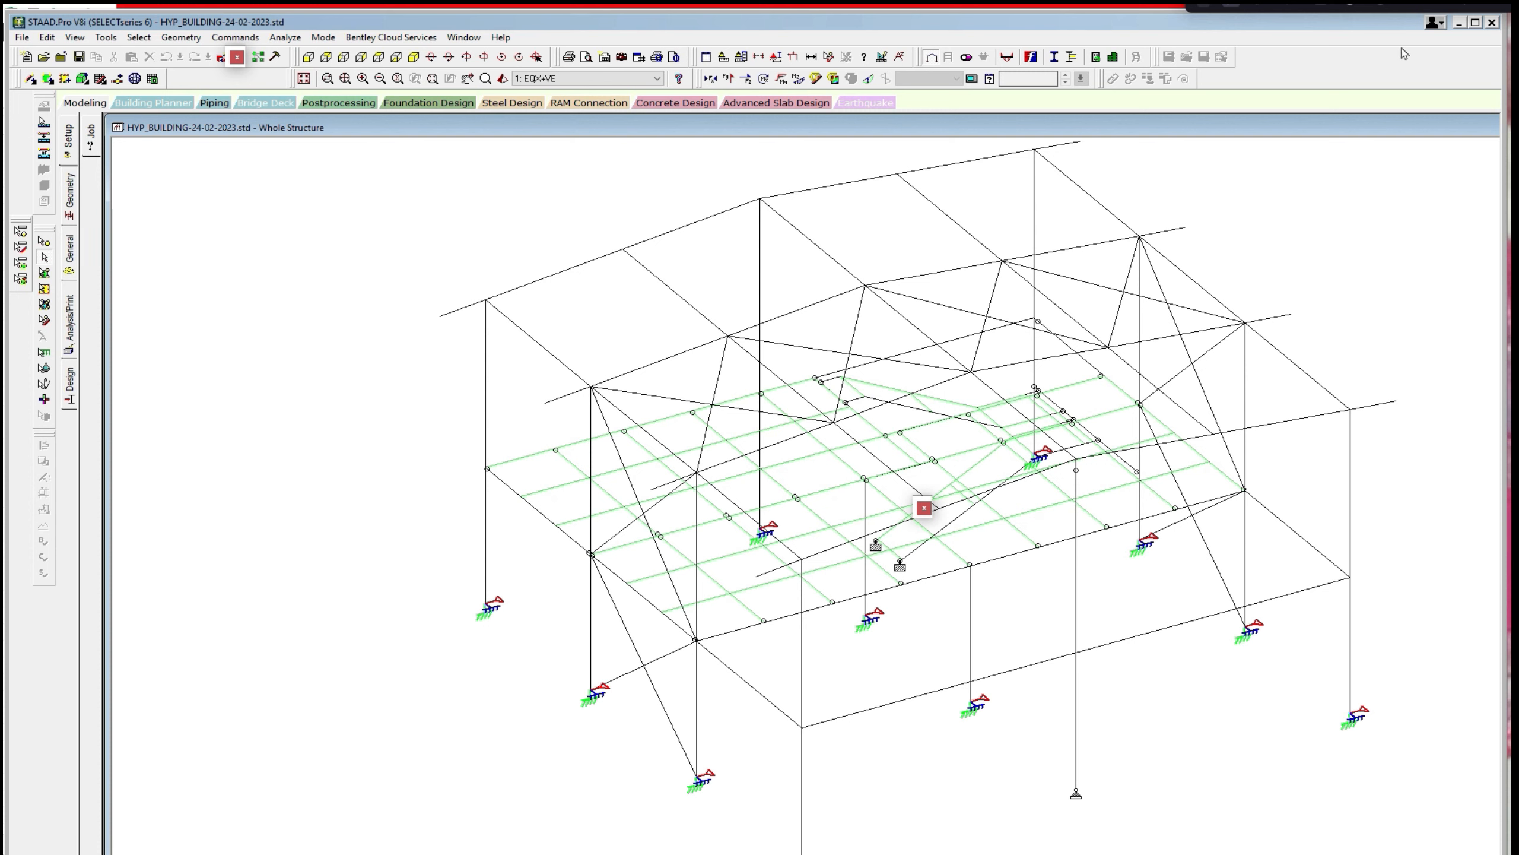
pyautogui.click(1463, 25)
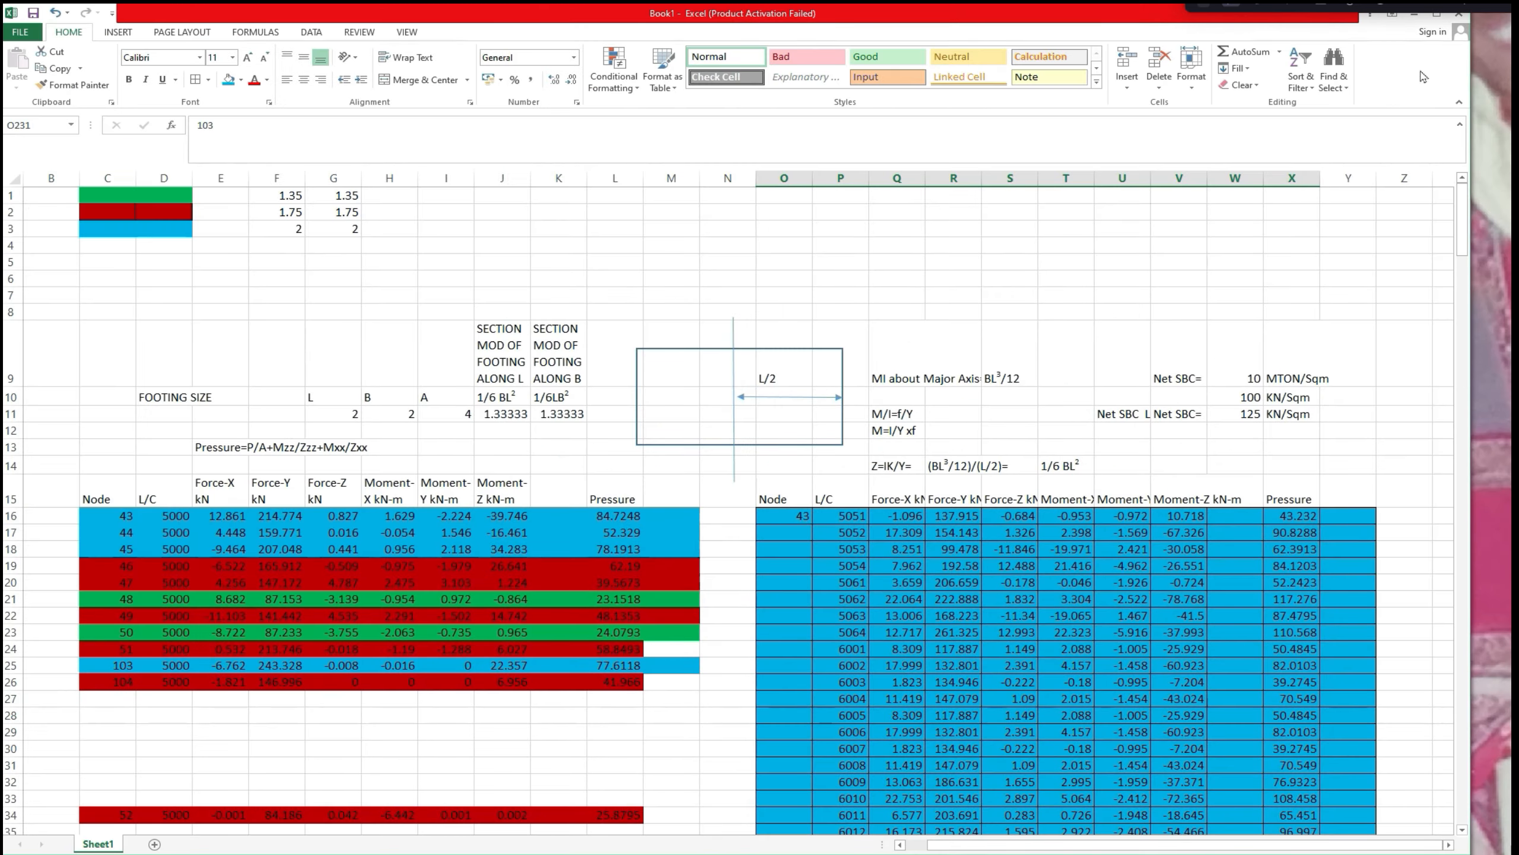
pyautogui.click(961, 322)
pyautogui.scroll(-2, 842, 332)
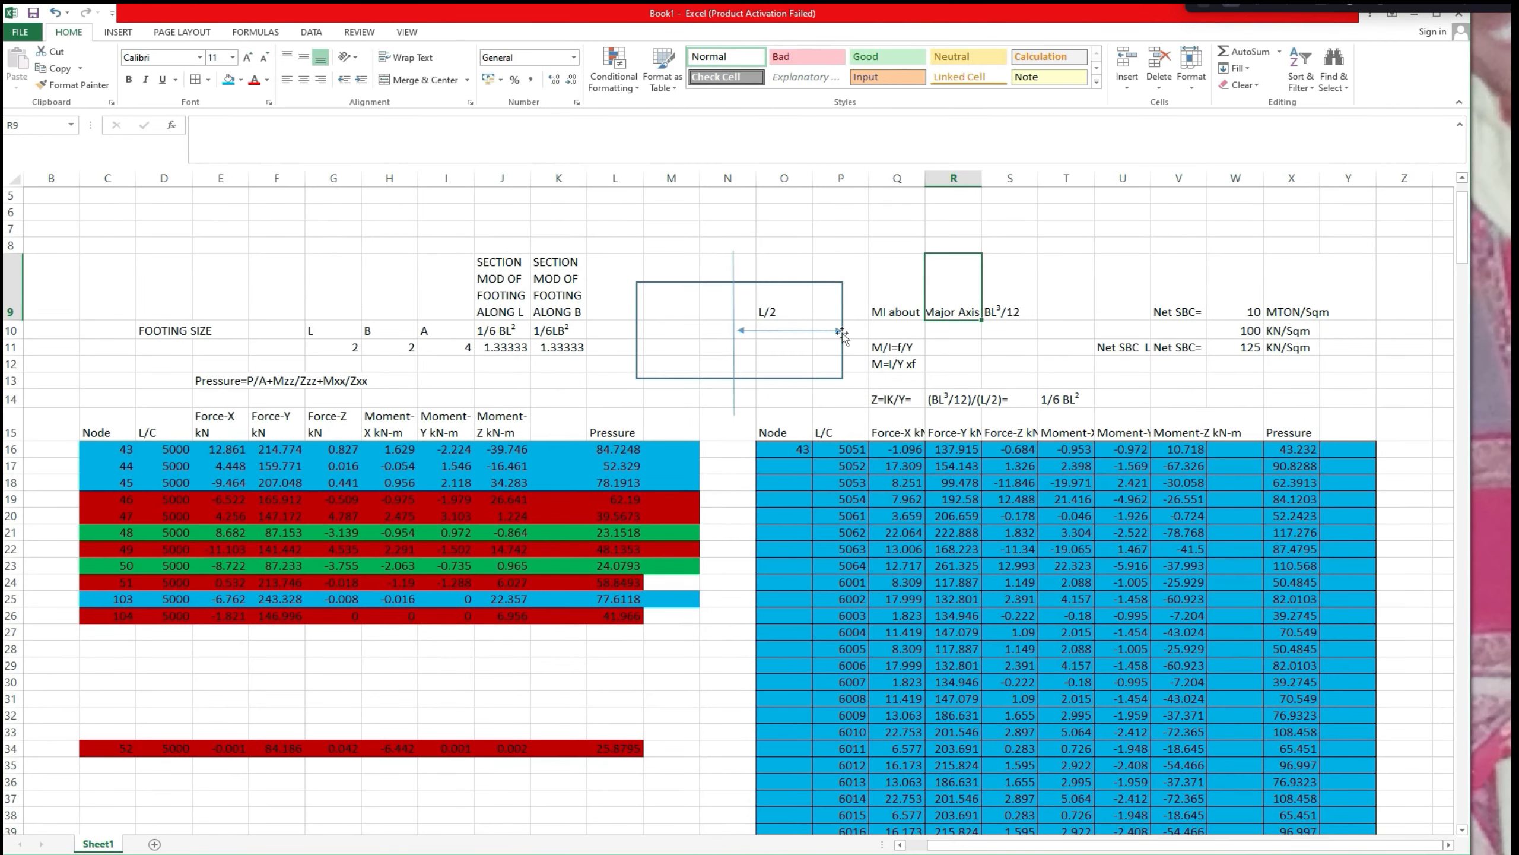
pyautogui.scroll(1, 842, 333)
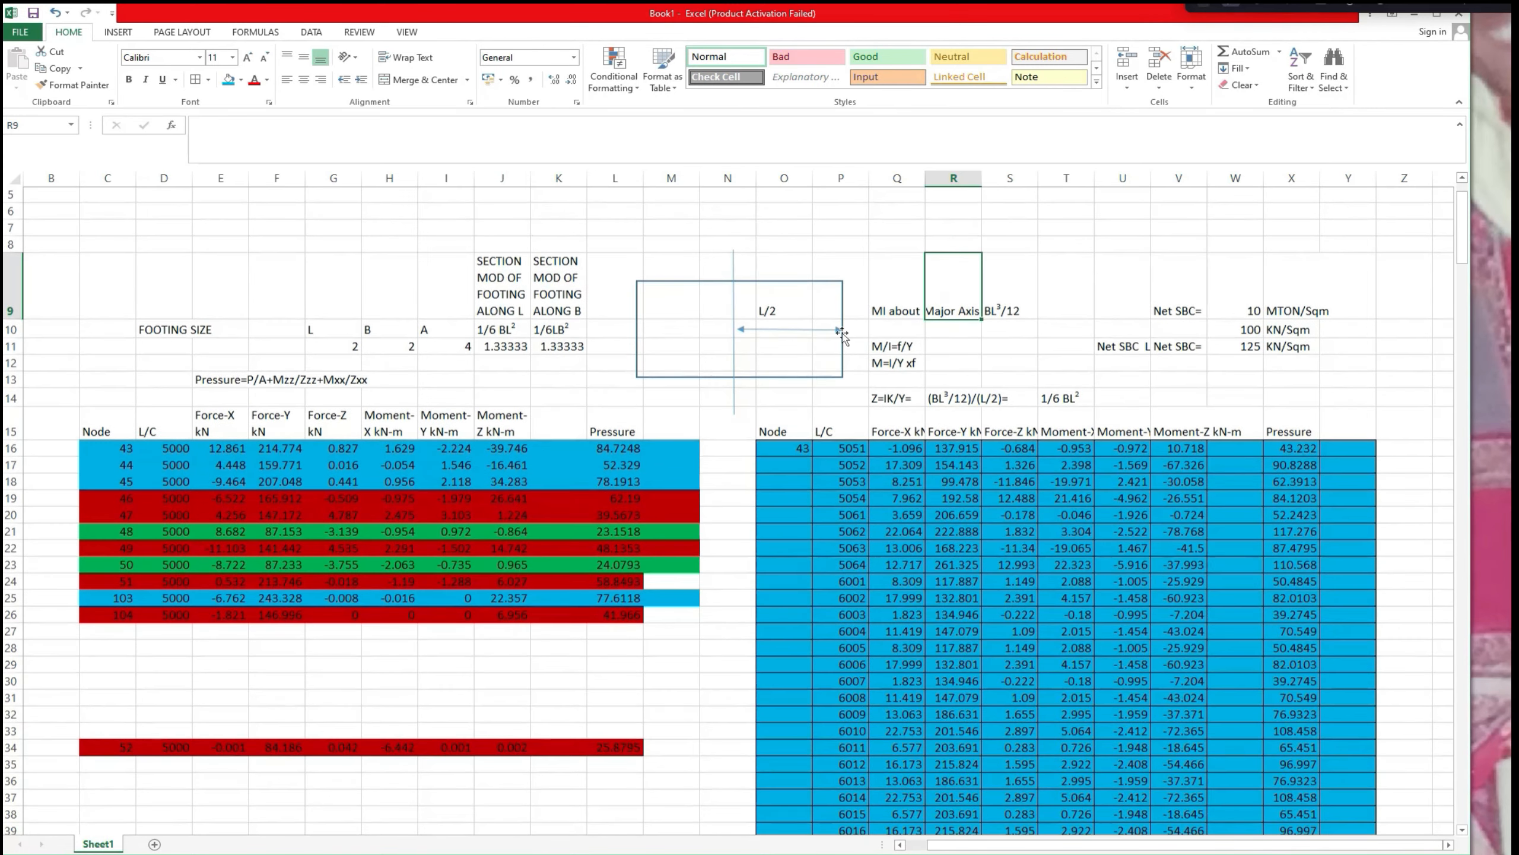
pyautogui.scroll(-2, 842, 333)
pyautogui.scroll(1, 158, 723)
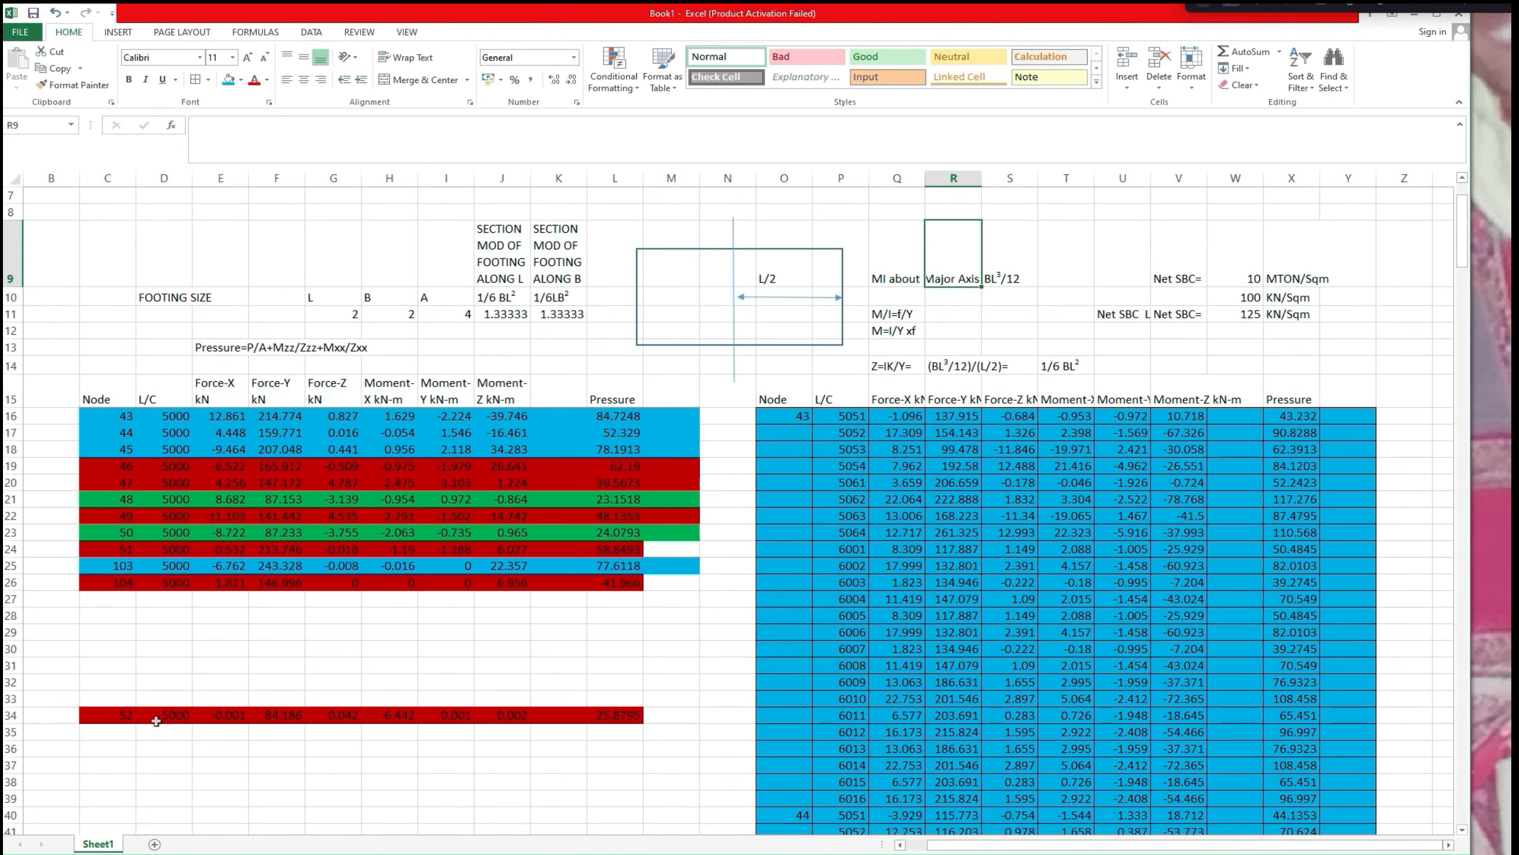
pyautogui.click(121, 801)
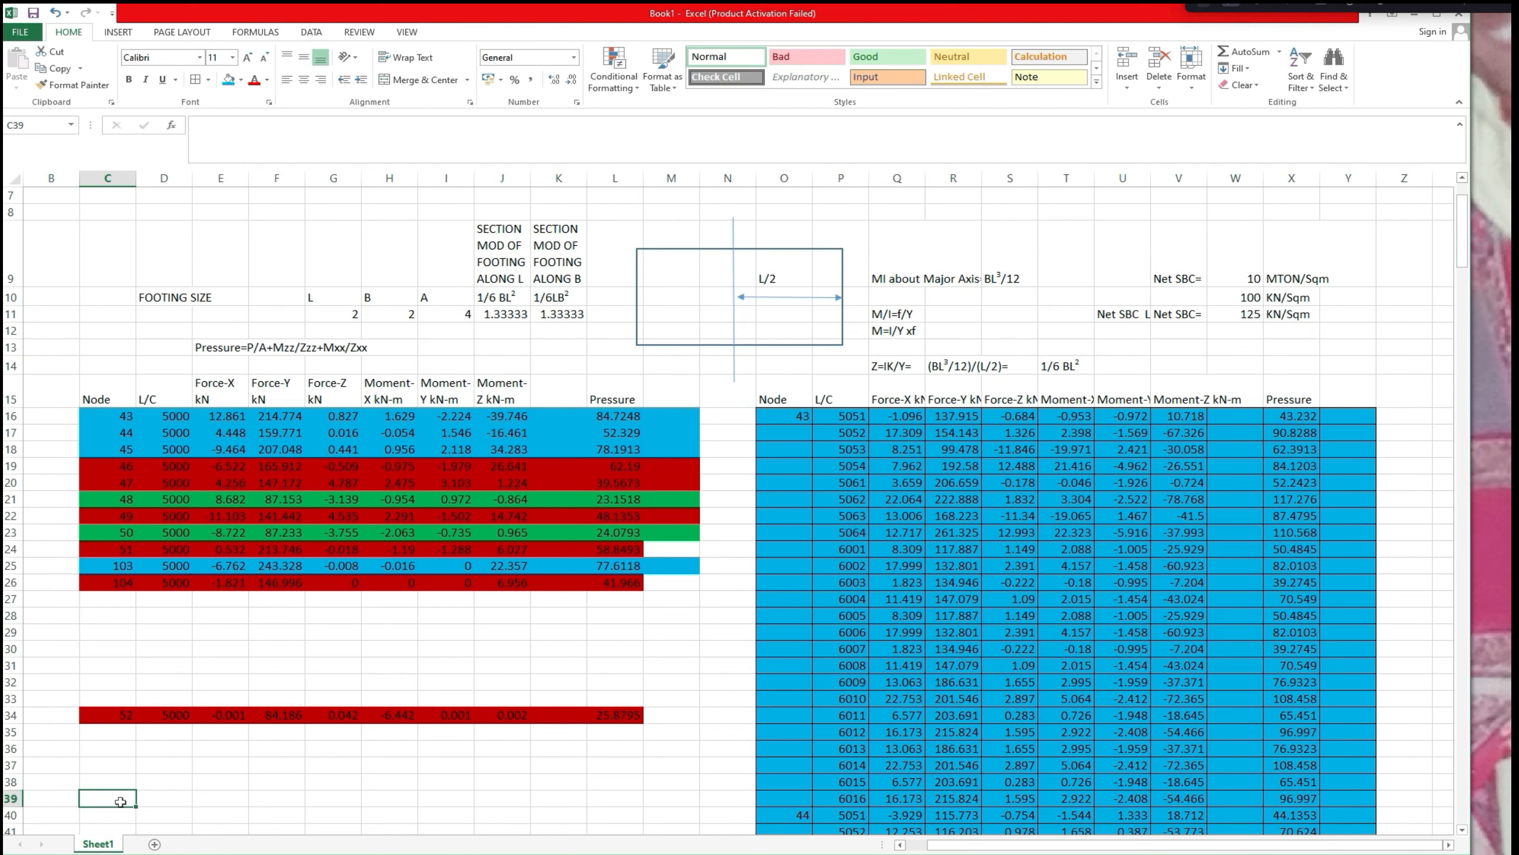
pyautogui.write('4')
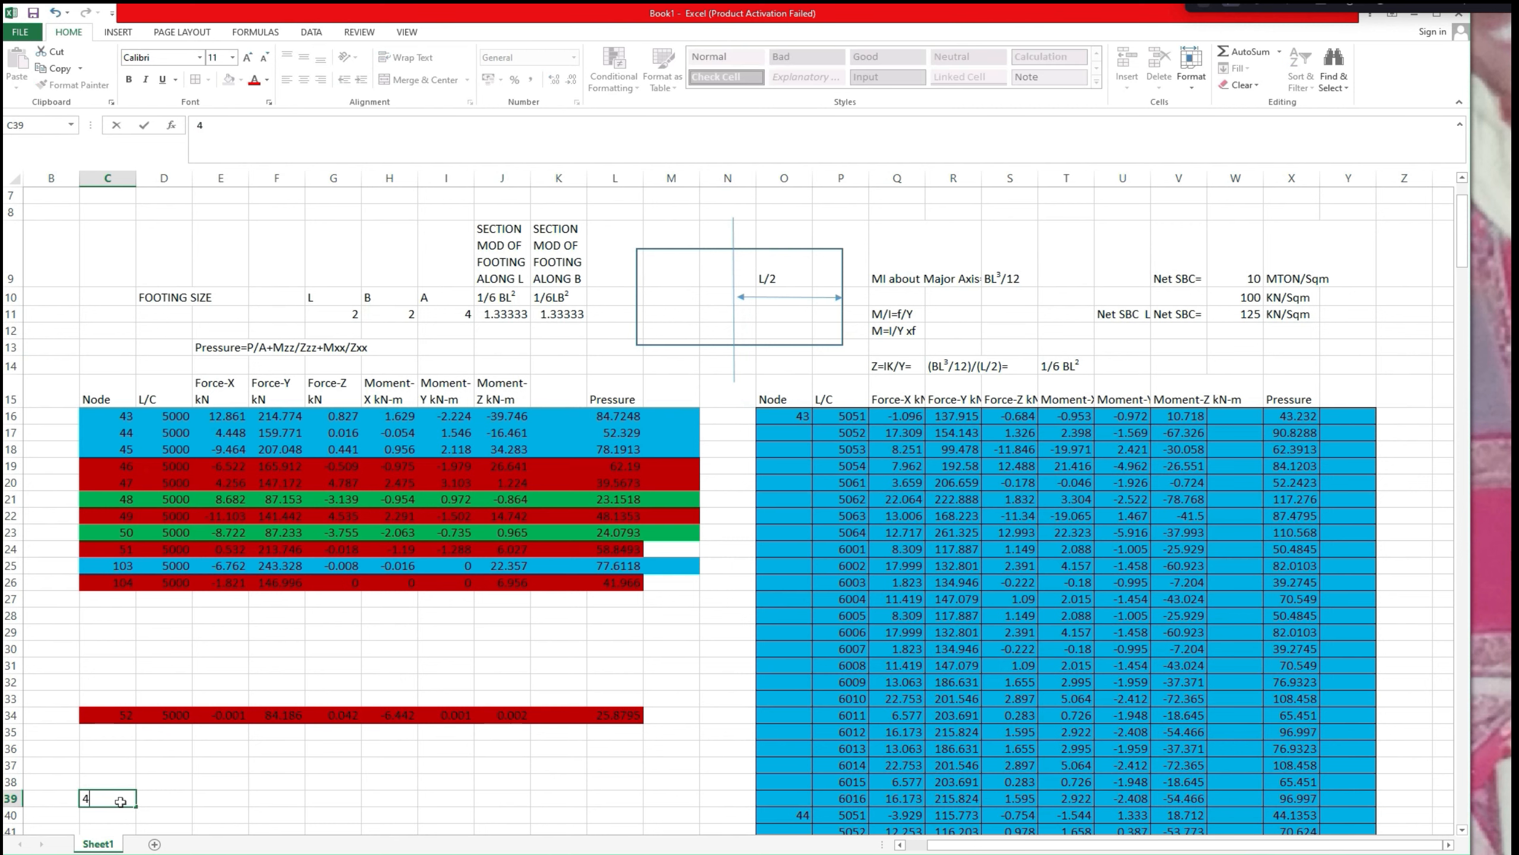
pyautogui.write('8')
pyautogui.press('Escape')
# Insert a blank row above the color legend and enter the heading SIZE in C1.
pyautogui.scroll(2, 325, 357)
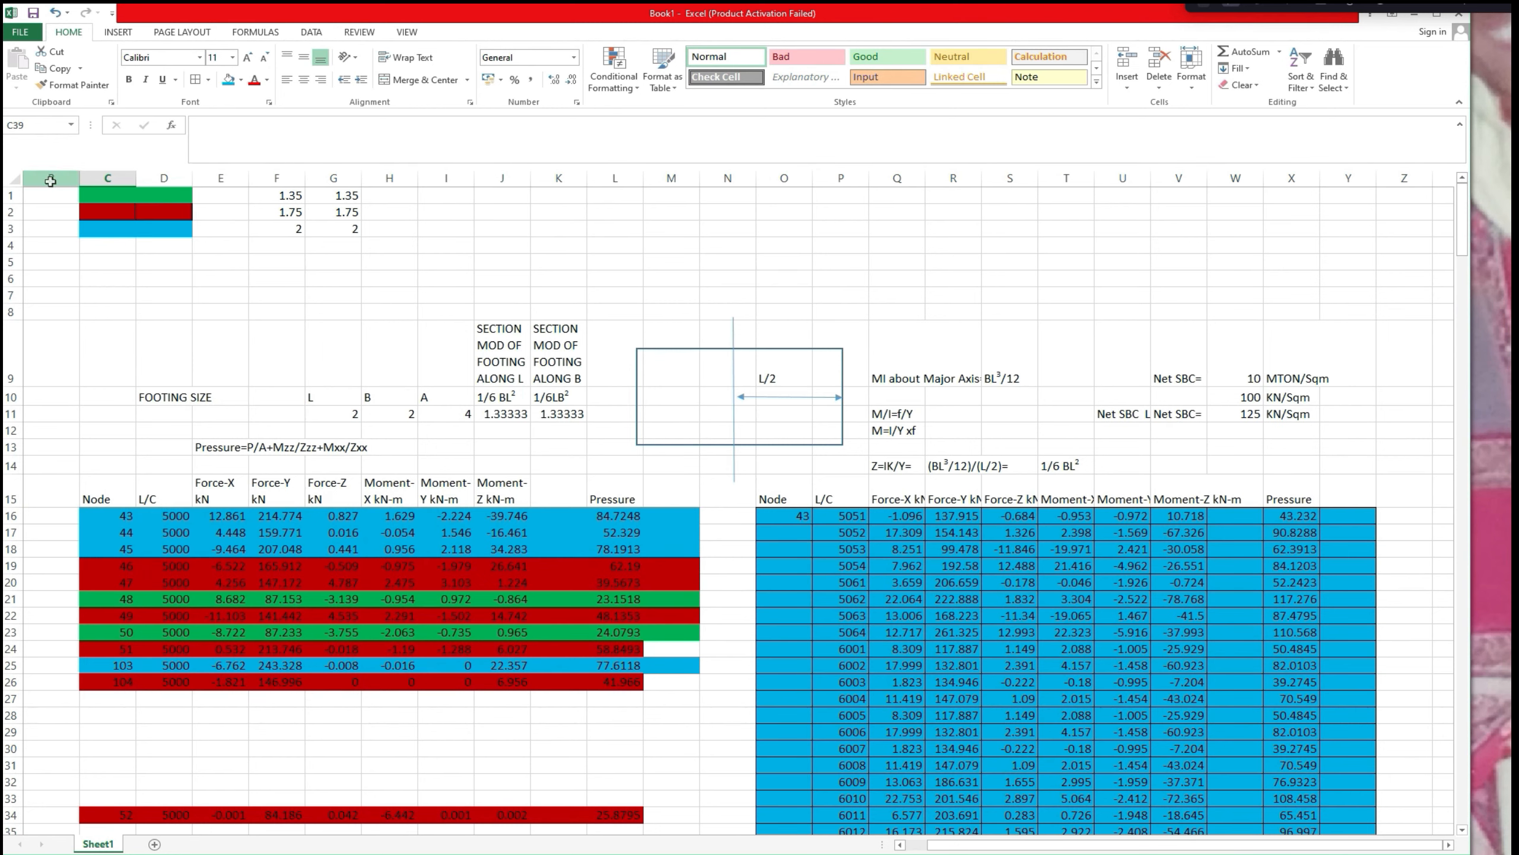
pyautogui.rightClick(17, 197)
pyautogui.click(54, 302)
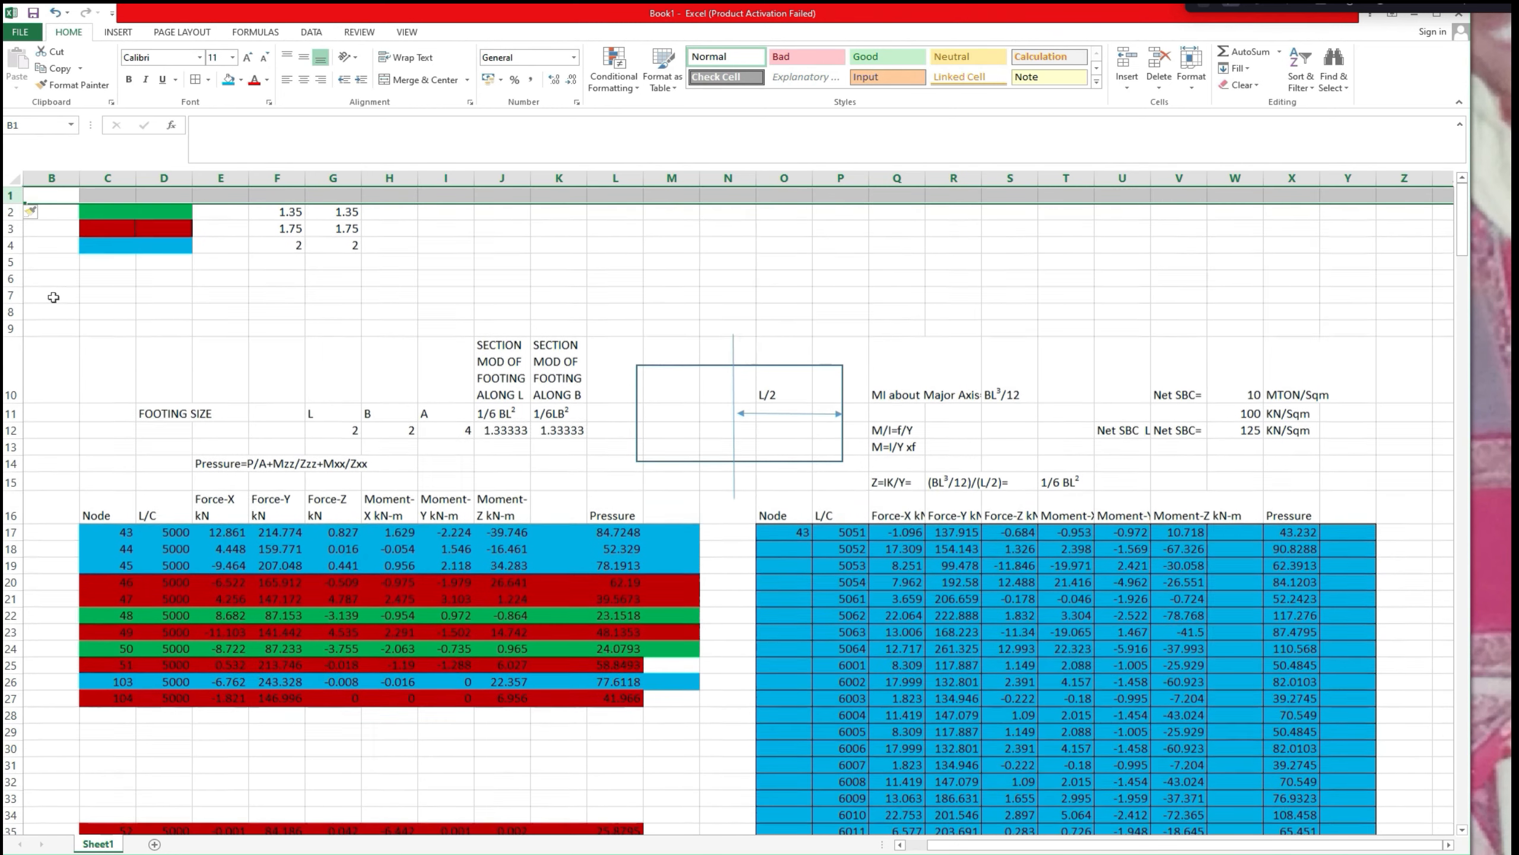
pyautogui.click(106, 196)
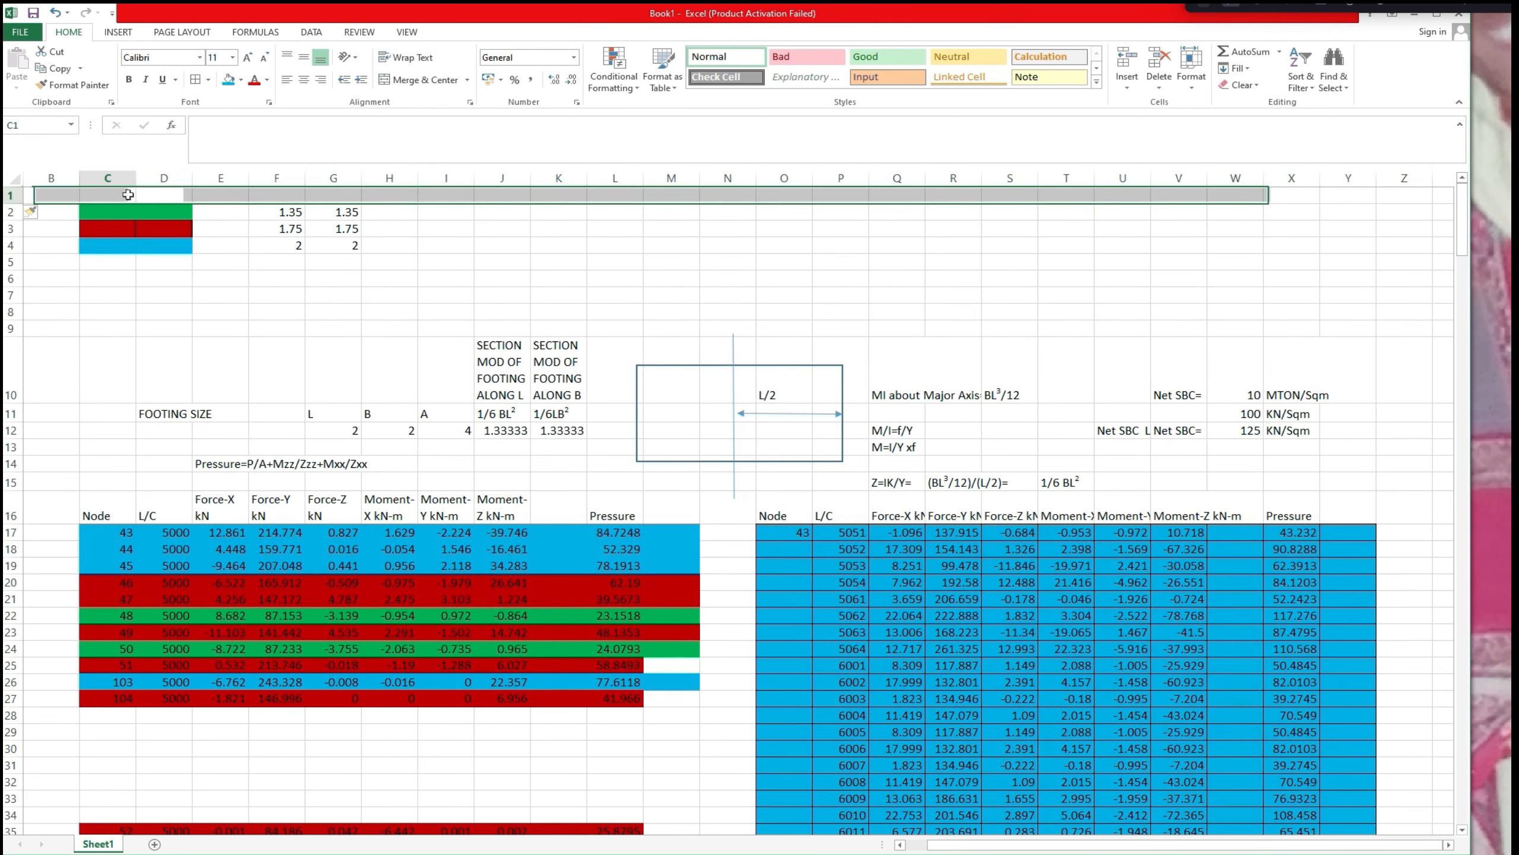
pyautogui.write('S')
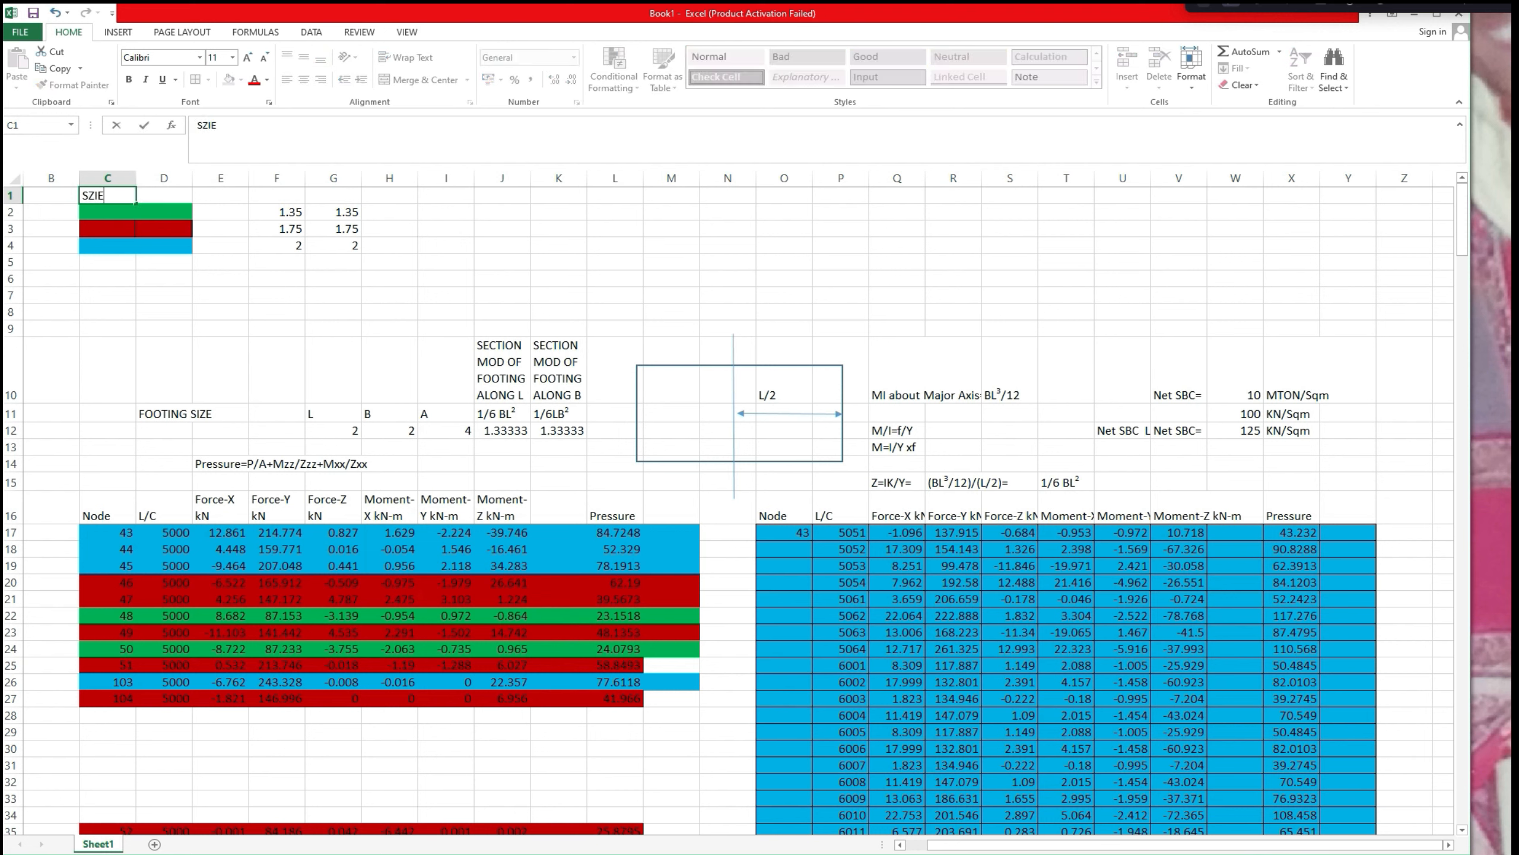
pyautogui.write('ZIE')
pyautogui.press('BackSpace')
pyautogui.press('BackSpace')
pyautogui.press('BackSpace')
# Label the legend's two dimension columns L in F1 and B in G1.
pyautogui.click(272, 195)
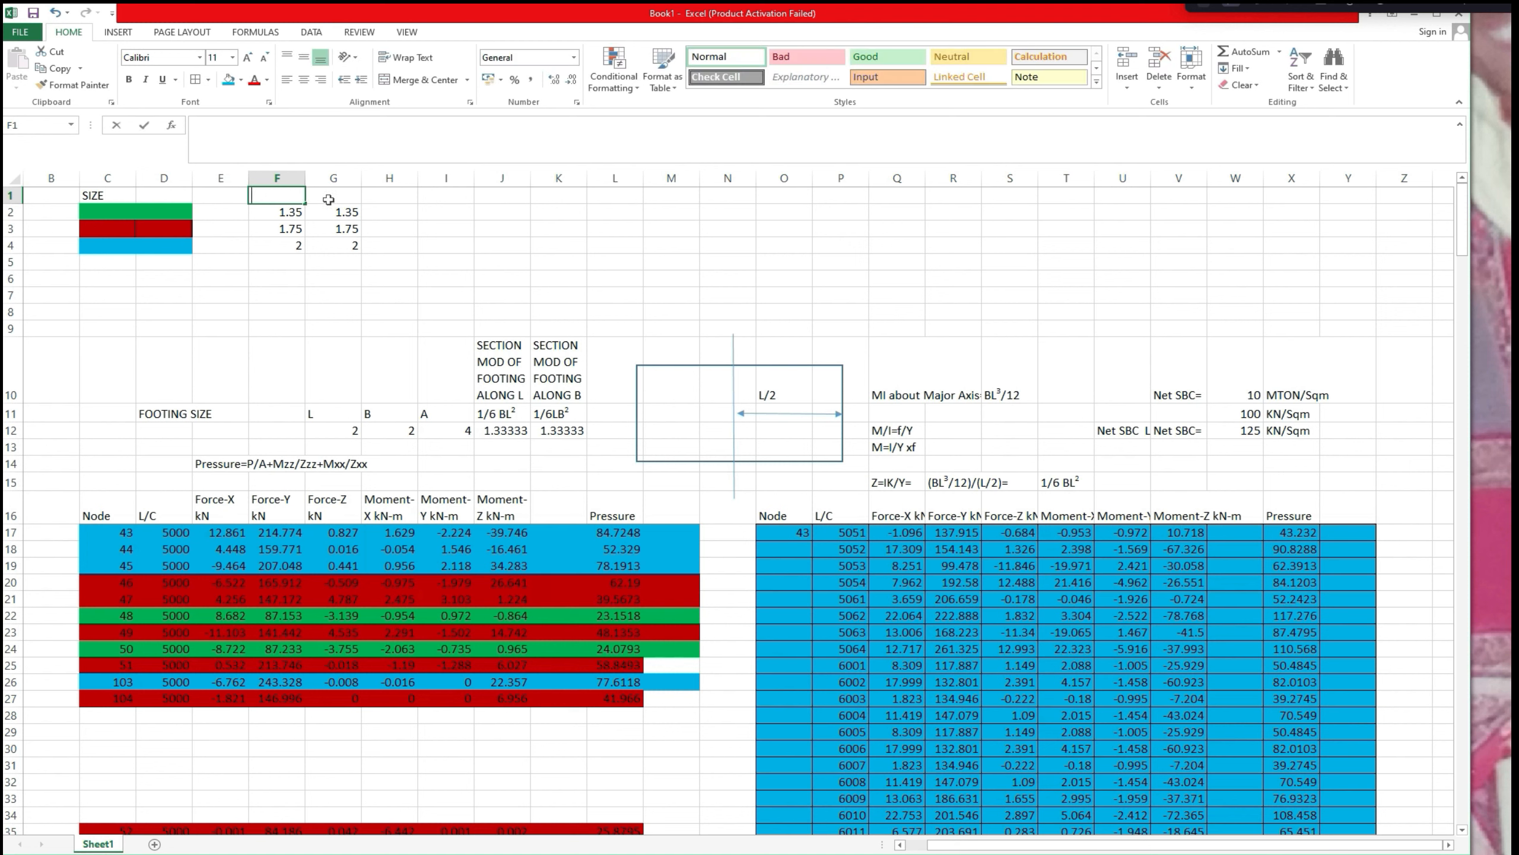
pyautogui.write('L')
pyautogui.click(353, 210)
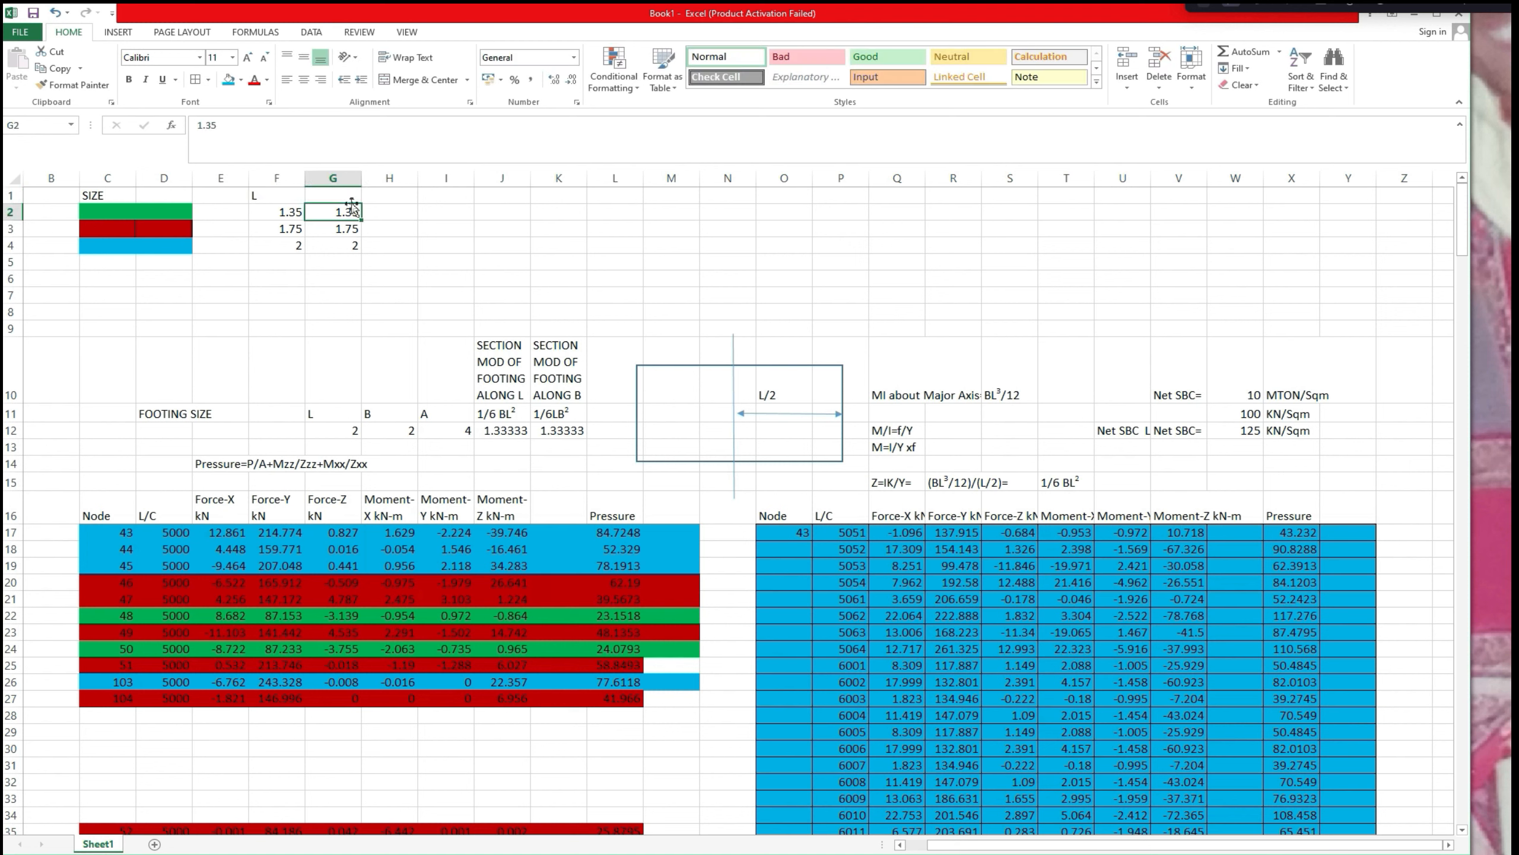
pyautogui.click(346, 195)
pyautogui.write('B')
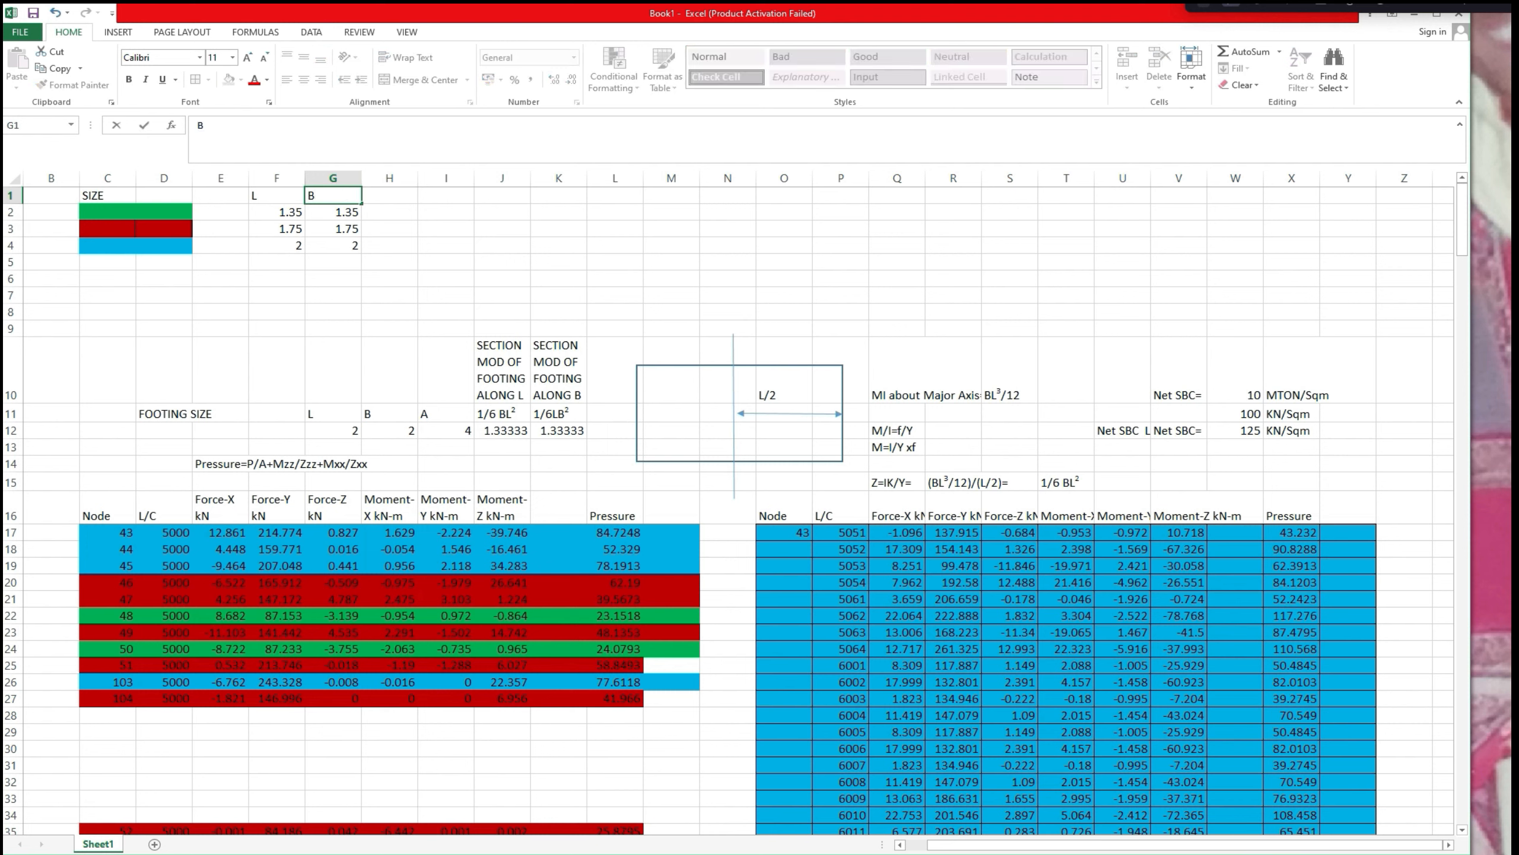
pyautogui.click(444, 211)
# Enter the heading Node in H1 beside the legend's B column.
pyautogui.click(407, 198)
pyautogui.write('Nod')
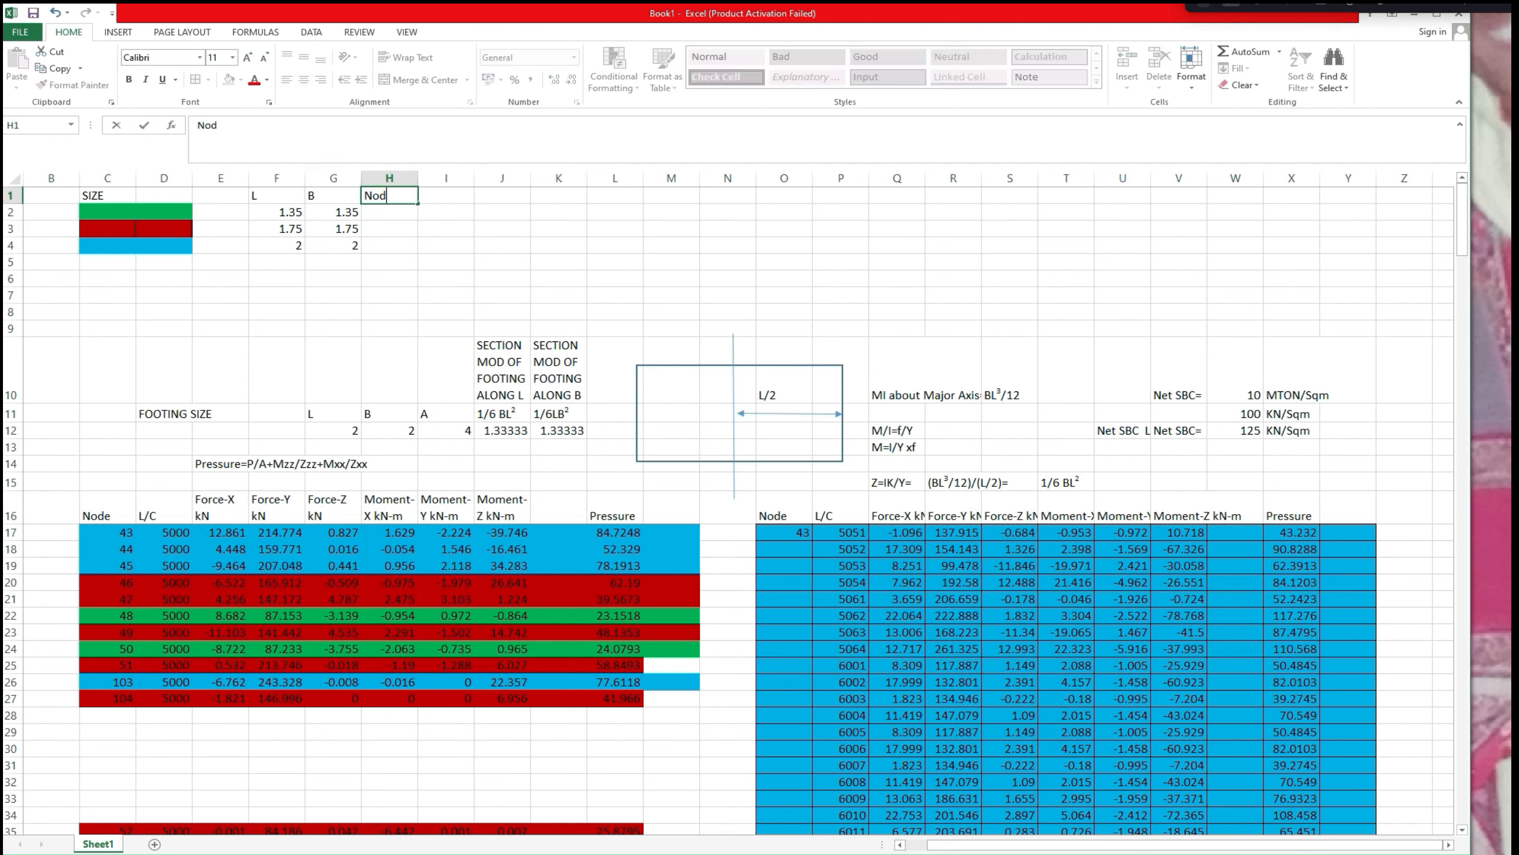
pyautogui.write('e')
pyautogui.hotkey('ctrl', 'Return')
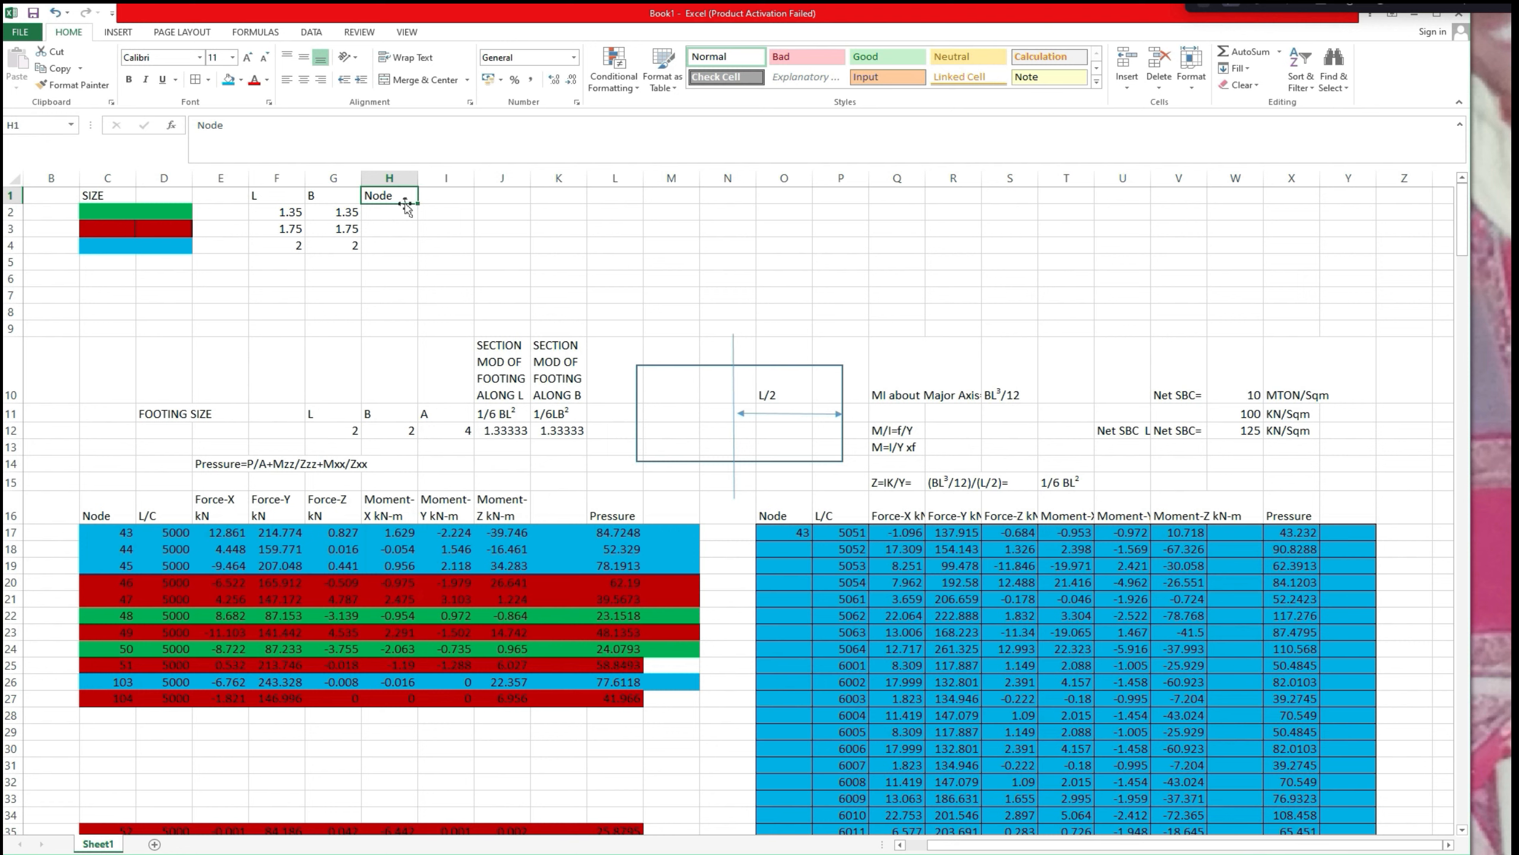
# Enter the node list 48,50 in H1 and move it to H2, beside the green 1.35 size.
pyautogui.write('48')
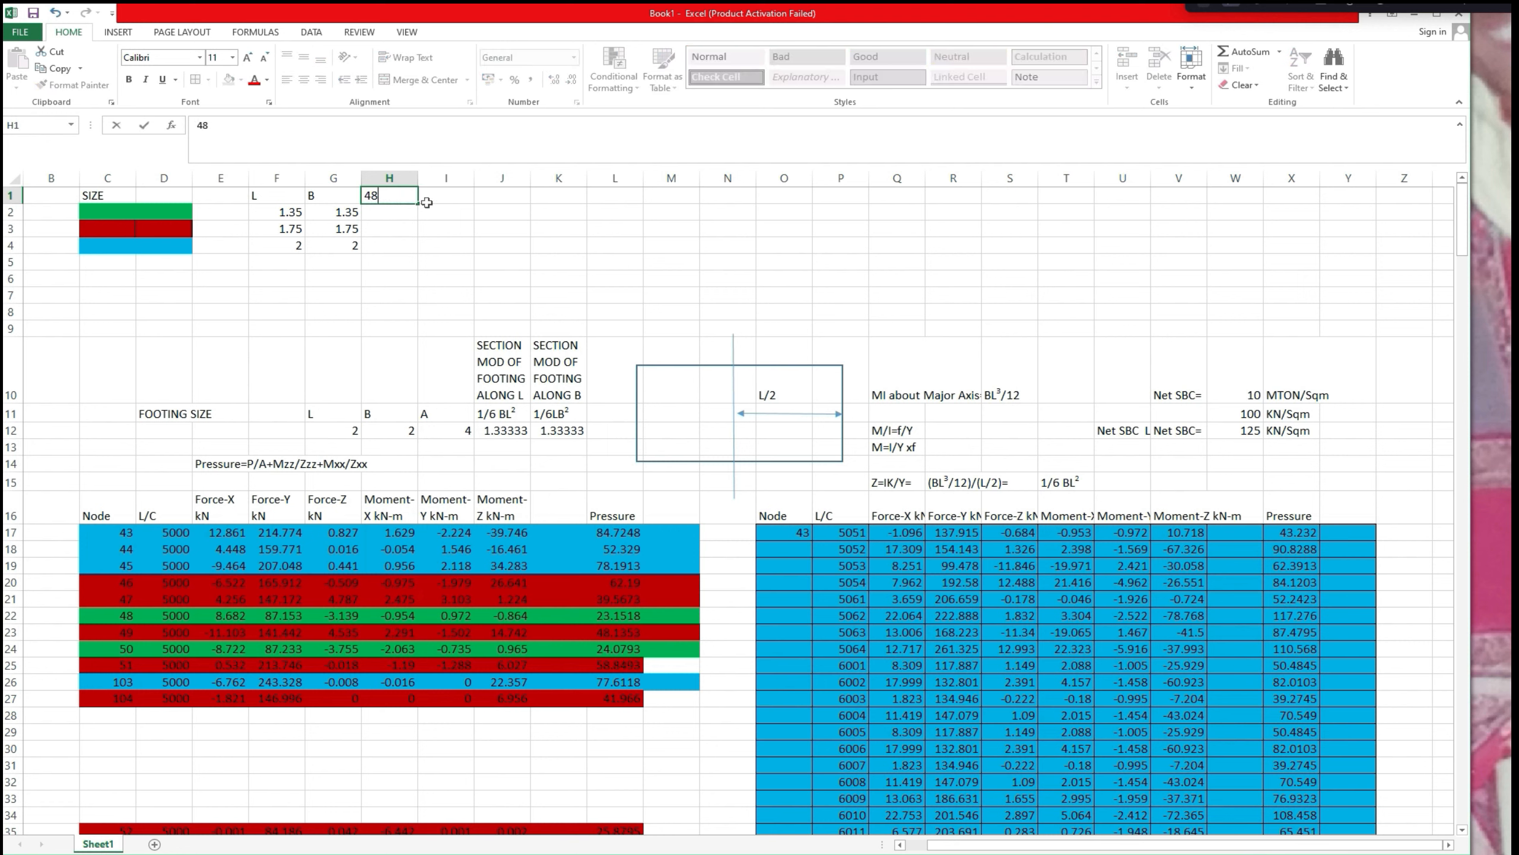
pyautogui.write(',50')
pyautogui.click(464, 233)
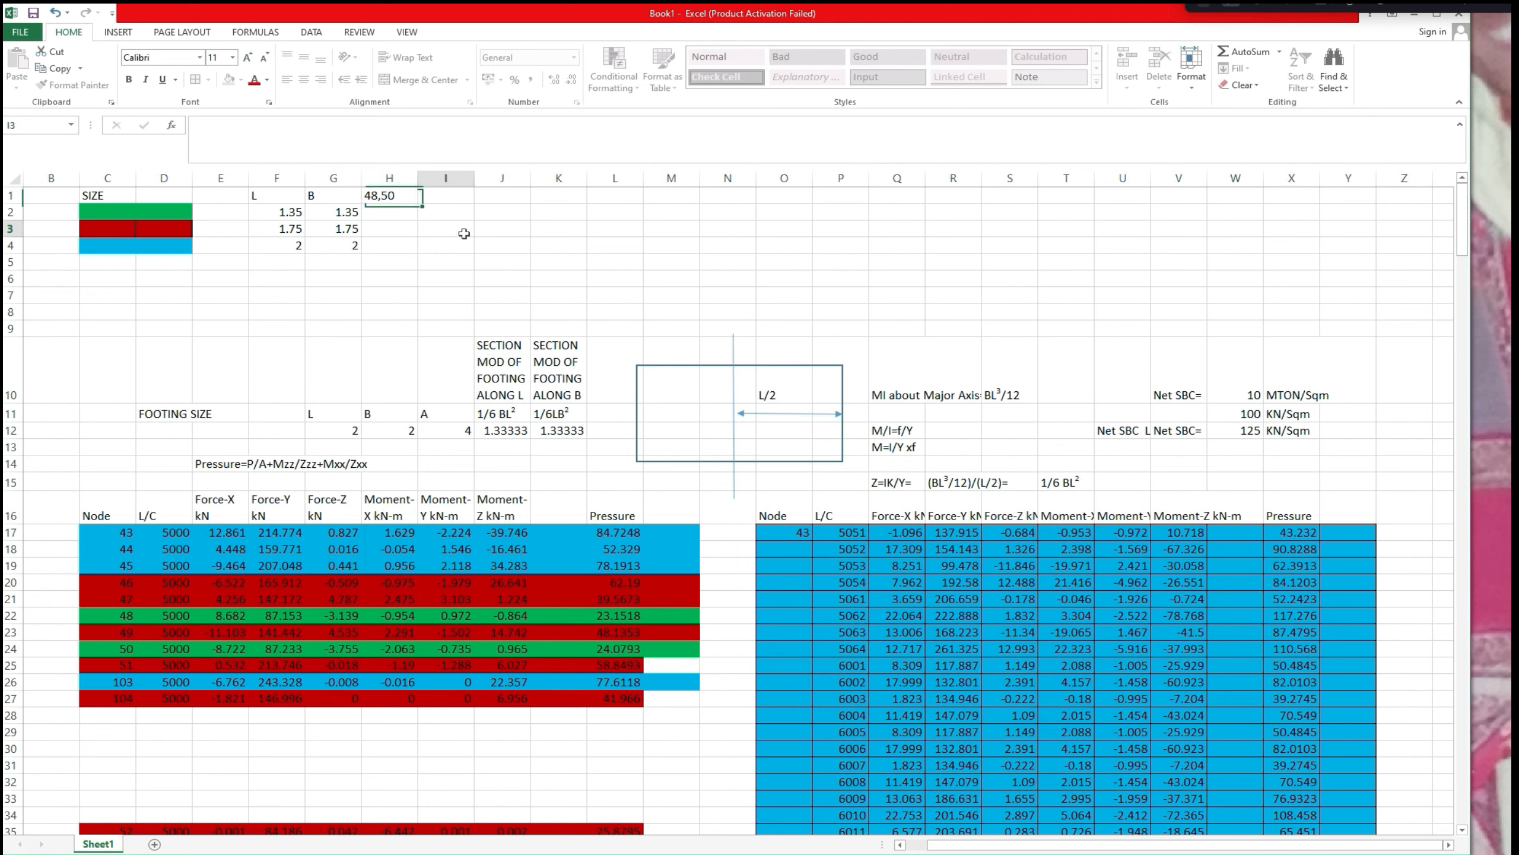
pyautogui.click(387, 225)
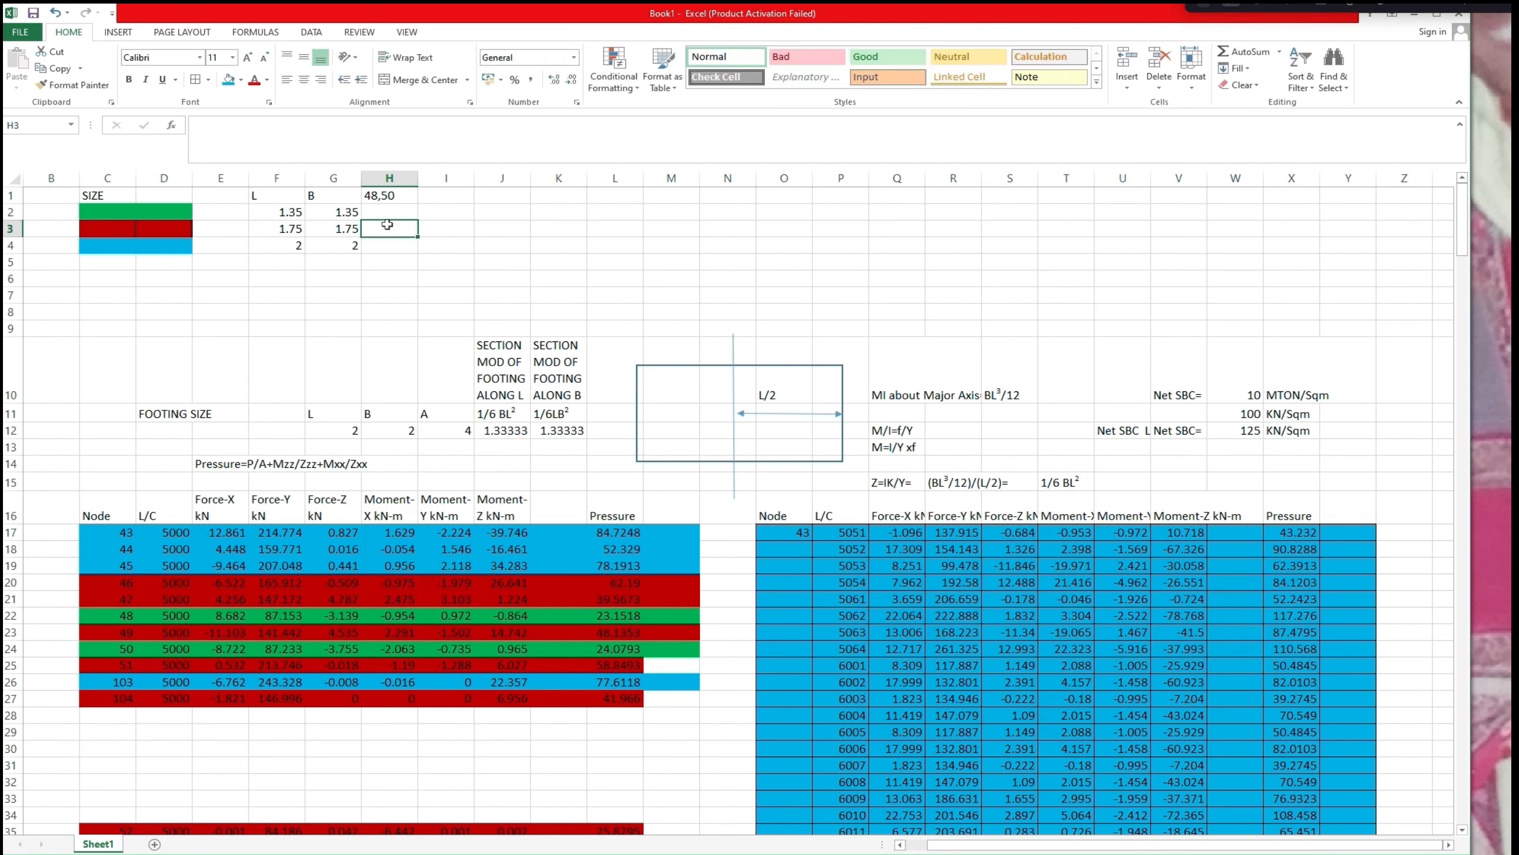
pyautogui.rightClick(388, 199)
pyautogui.click(426, 209)
pyautogui.click(393, 213)
pyautogui.rightClick(394, 213)
pyautogui.click(427, 269)
pyautogui.scroll(2, 425, 273)
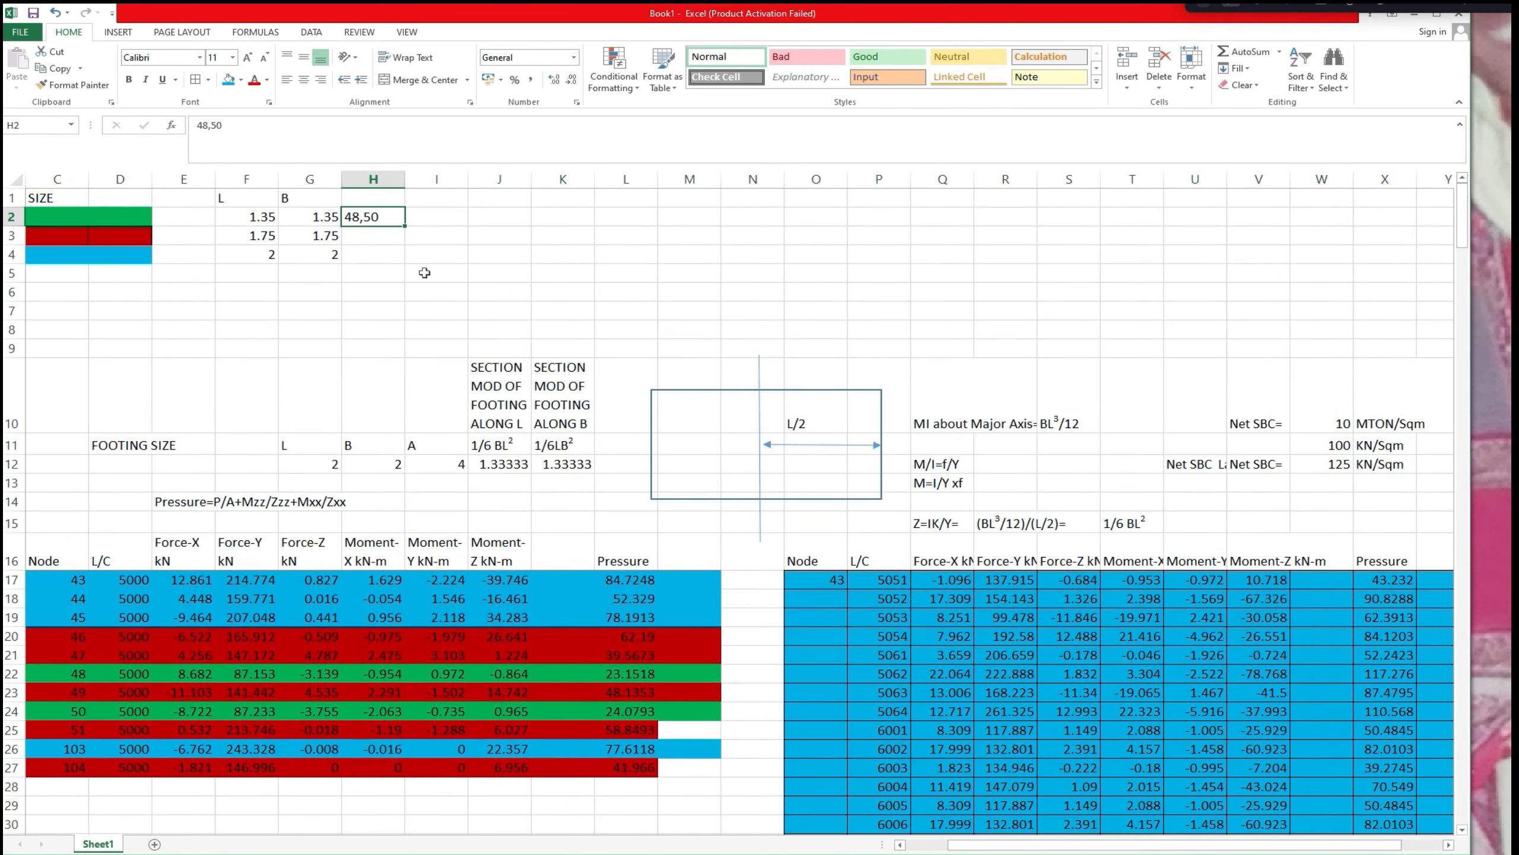
# Enter the node list 46,47,49,51,104 in H3 for the red 1.75 size.
pyautogui.click(375, 239)
pyautogui.write('46,47')
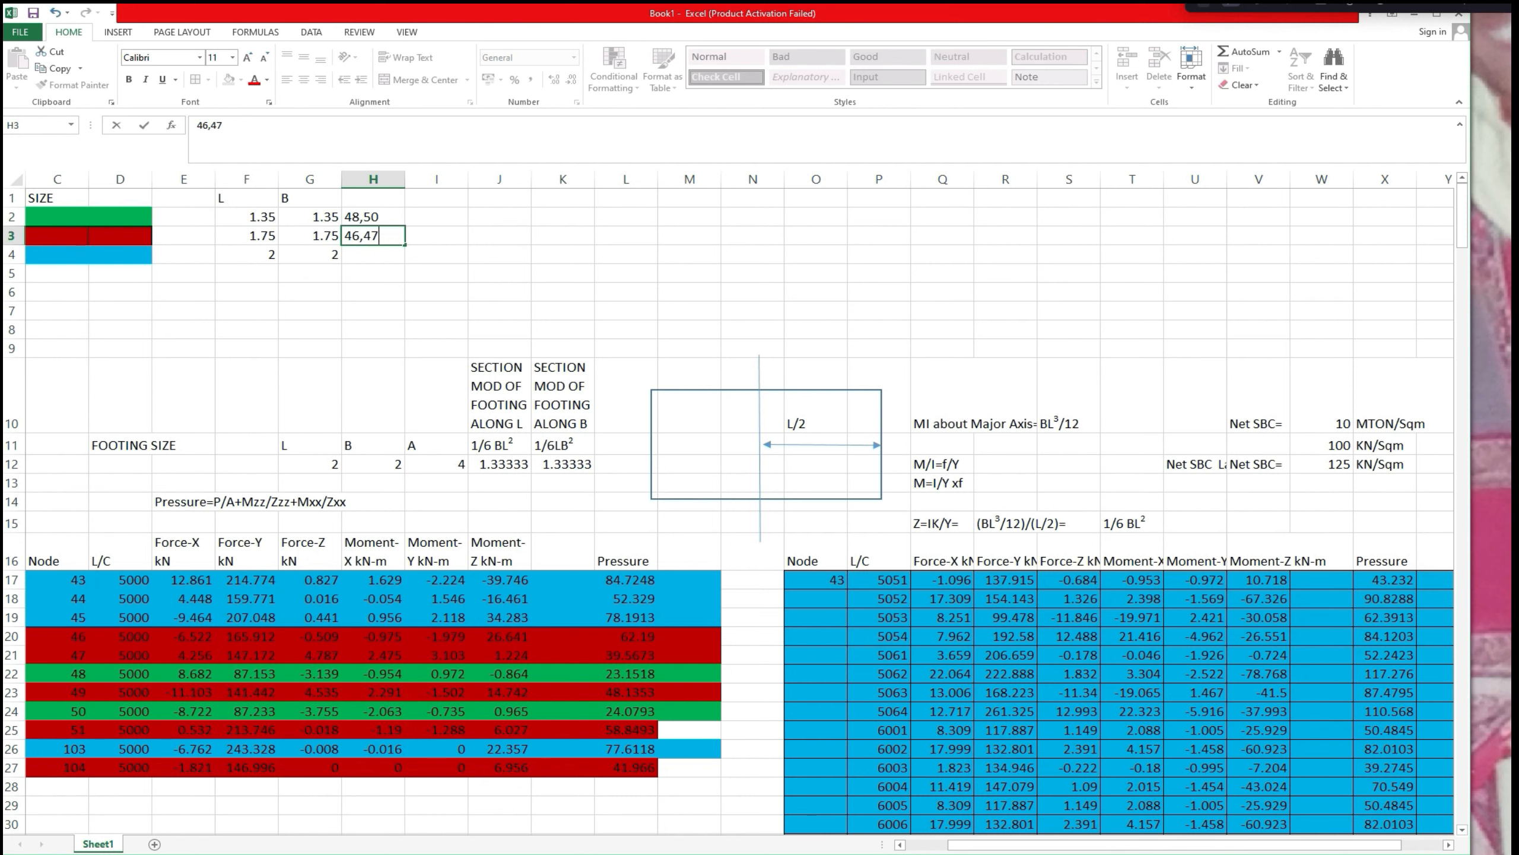
pyautogui.write(',49,51,104')
pyautogui.click(455, 275)
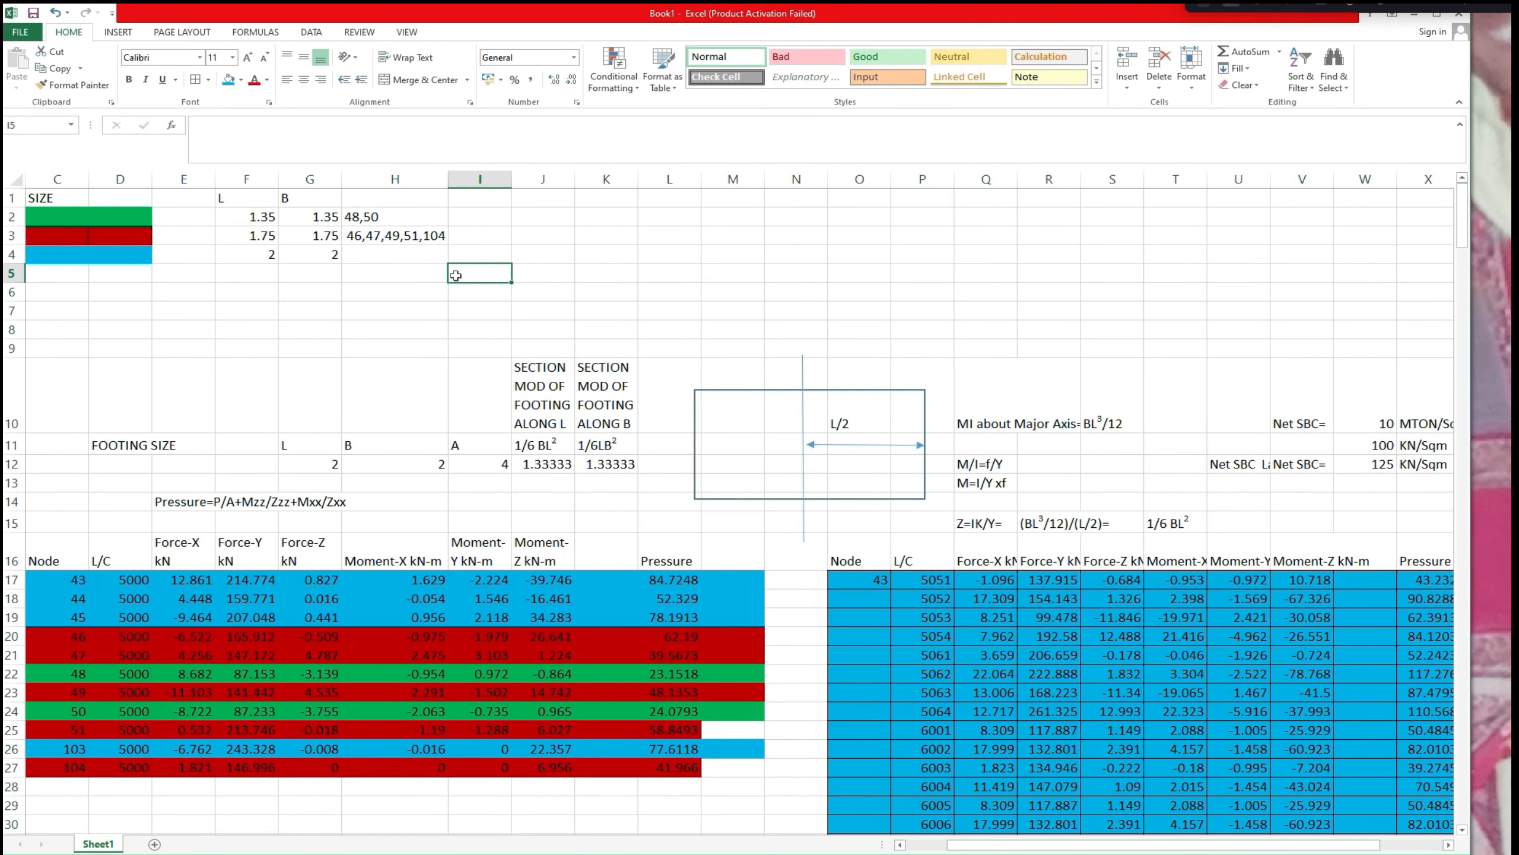
pyautogui.click(358, 255)
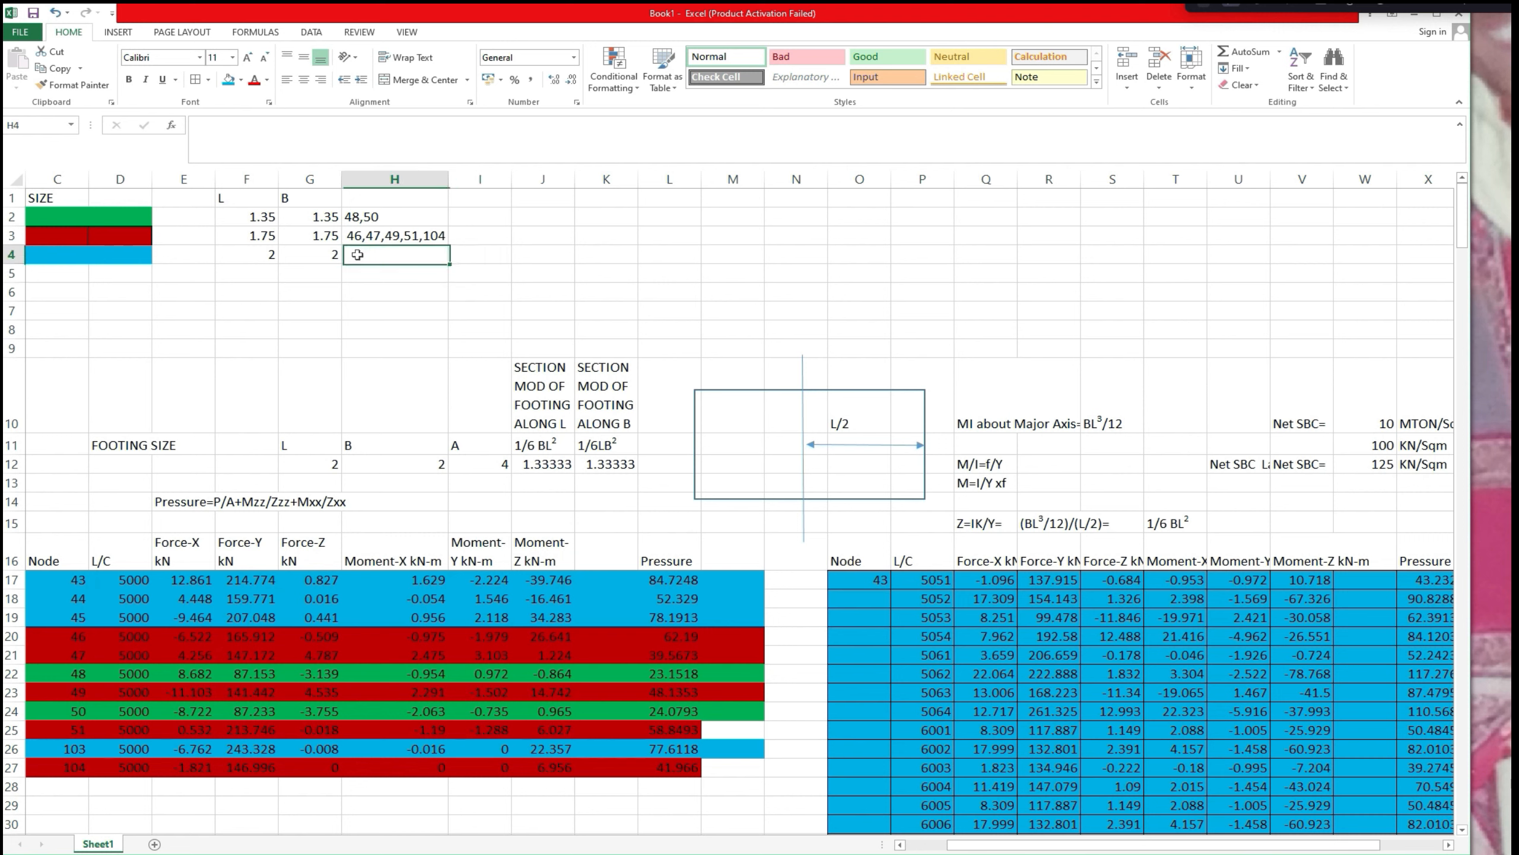
pyautogui.write('46')
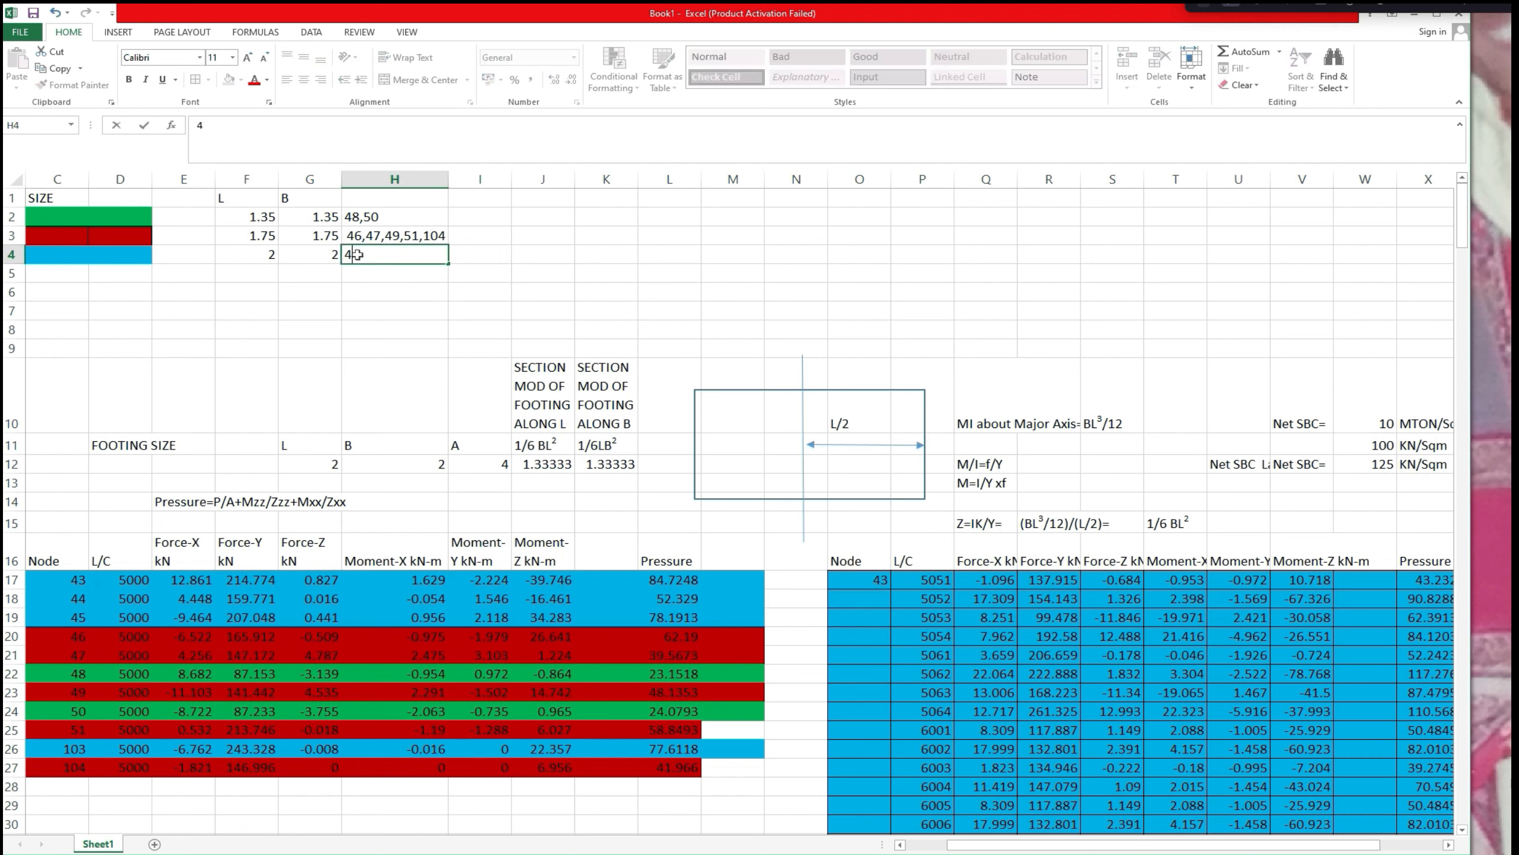
pyautogui.press('Escape')
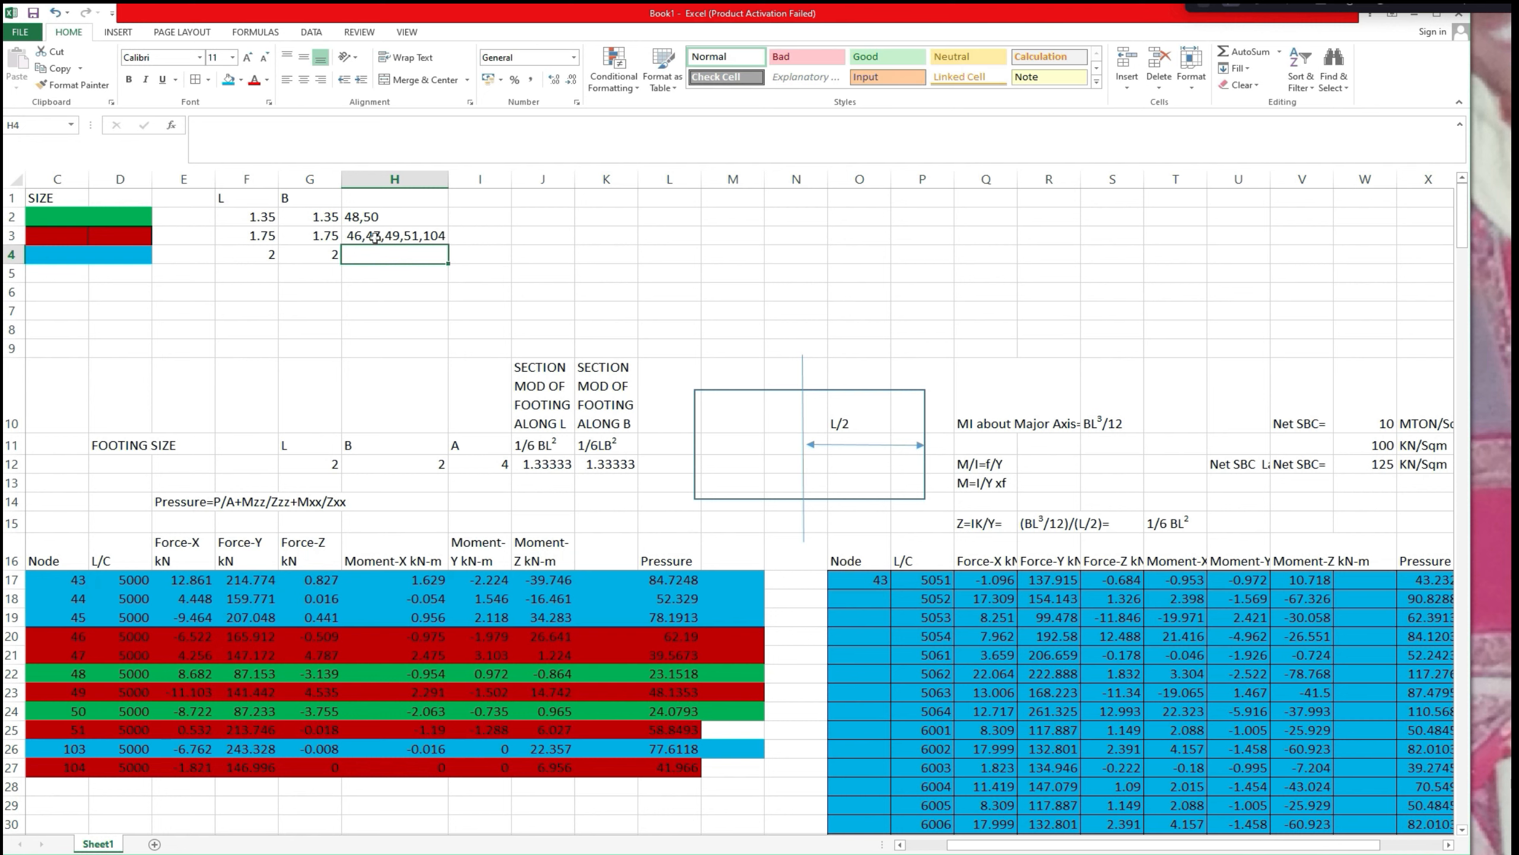
pyautogui.click(375, 236)
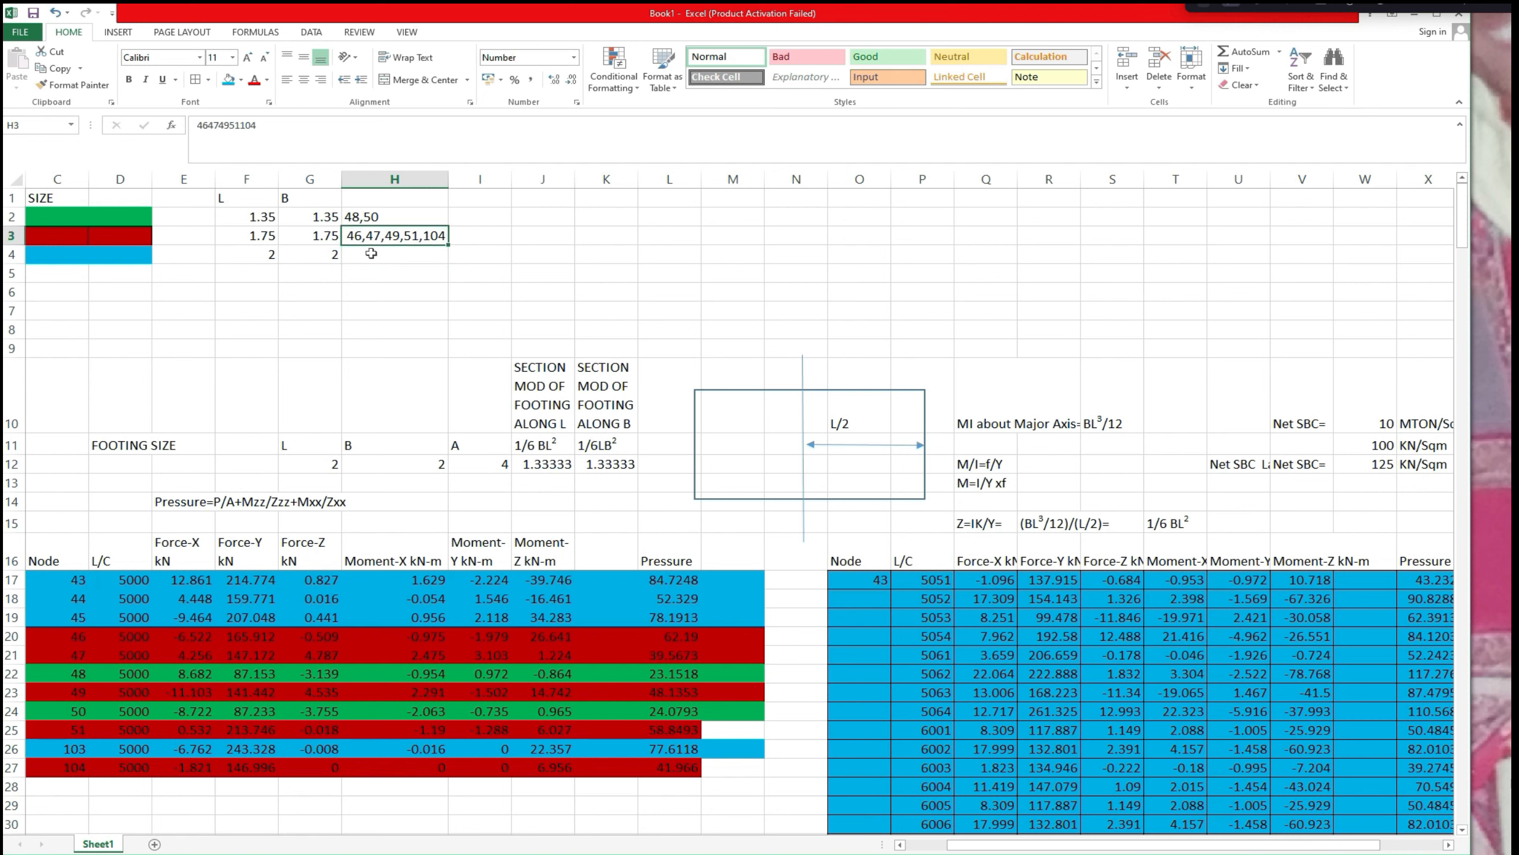
# Enter the node list 43,44,45,103 in H4 for the blue 2 by 2 size.
pyautogui.click(366, 253)
pyautogui.write('43')
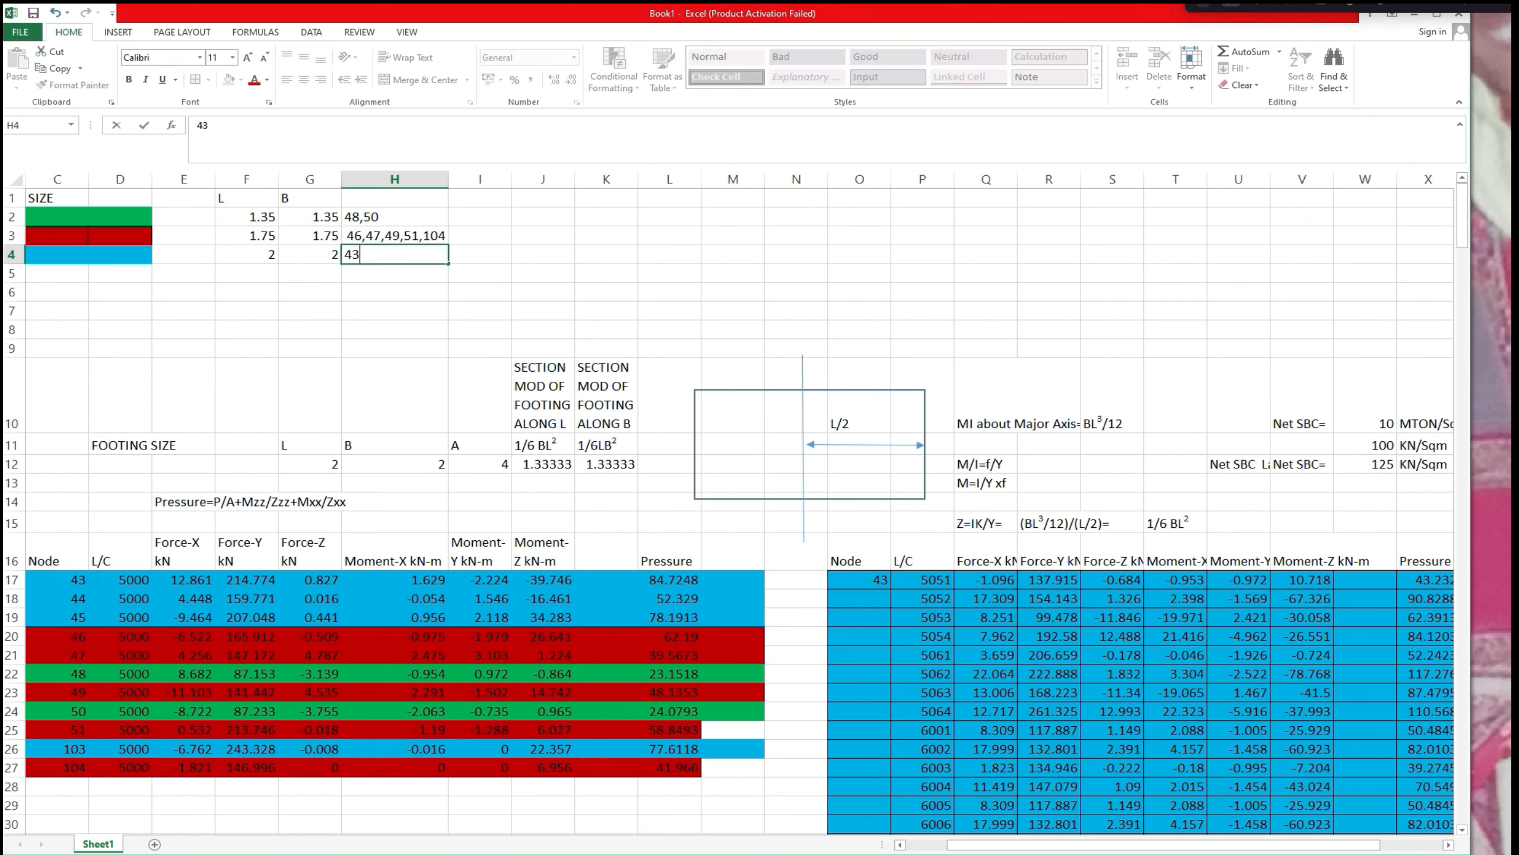
pyautogui.write(',44,45,103')
pyautogui.click(534, 298)
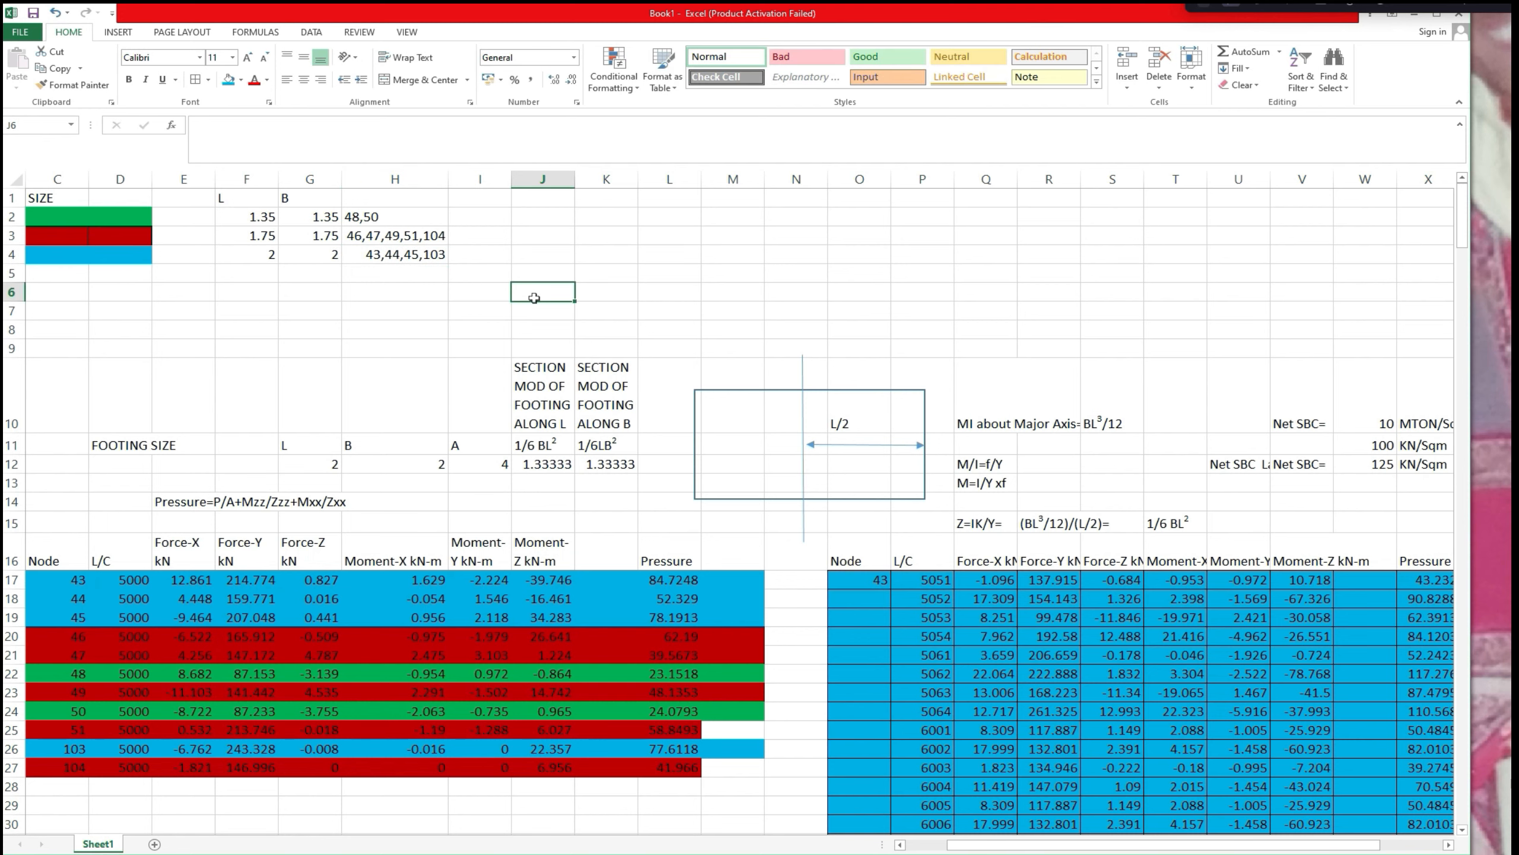
pyautogui.scroll(-1, 534, 298)
pyautogui.scroll(1, 534, 298)
pyautogui.scroll(-1, 535, 298)
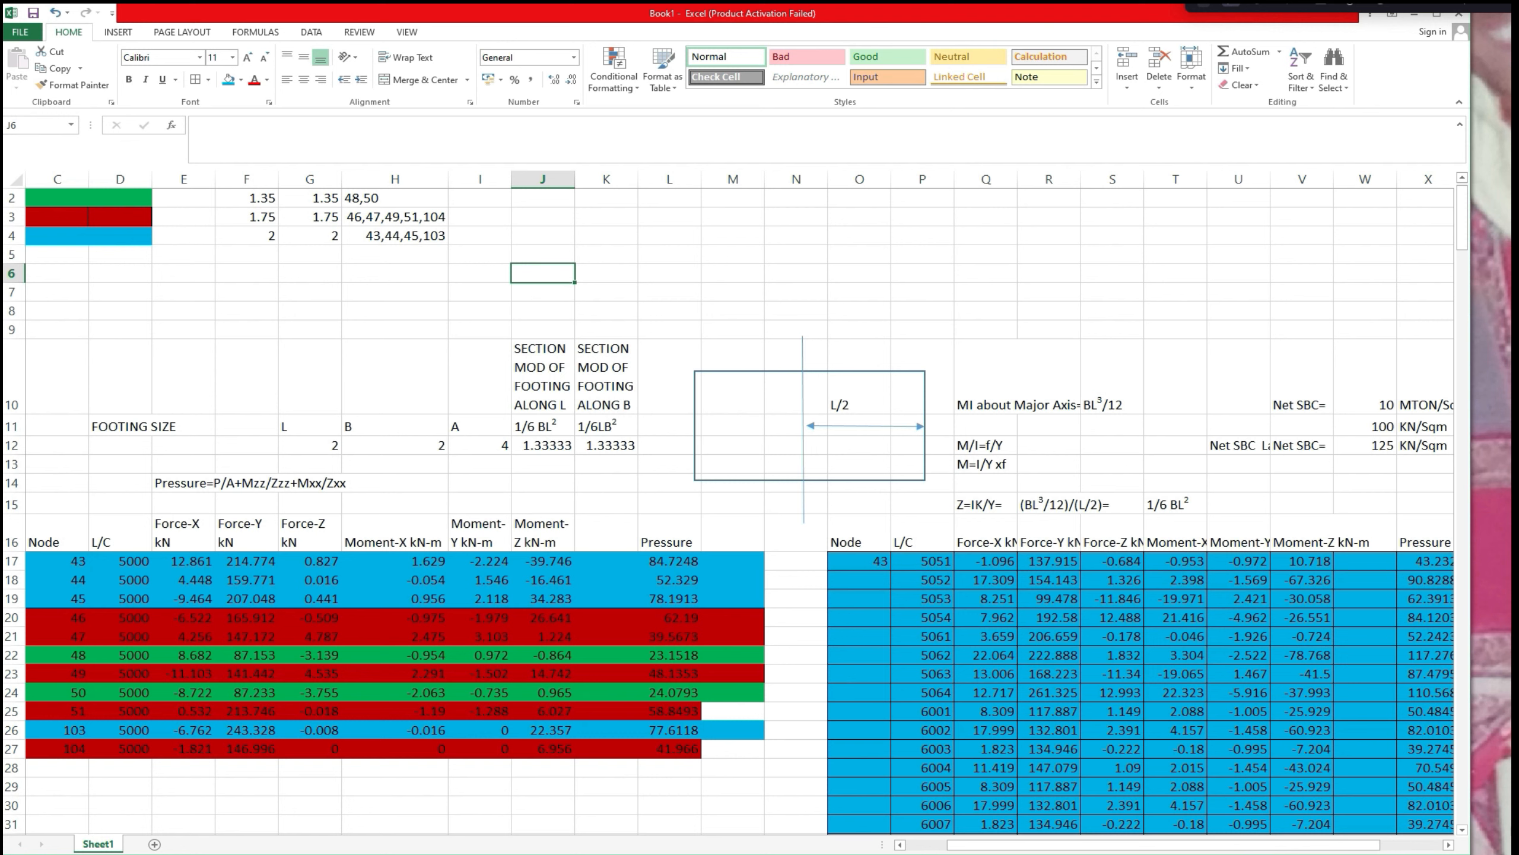
# Switch to the STAAD foundation model and locate nodes 48 and 50 in the whole-structure view.
pyautogui.hotkey('alt', 'Tab')
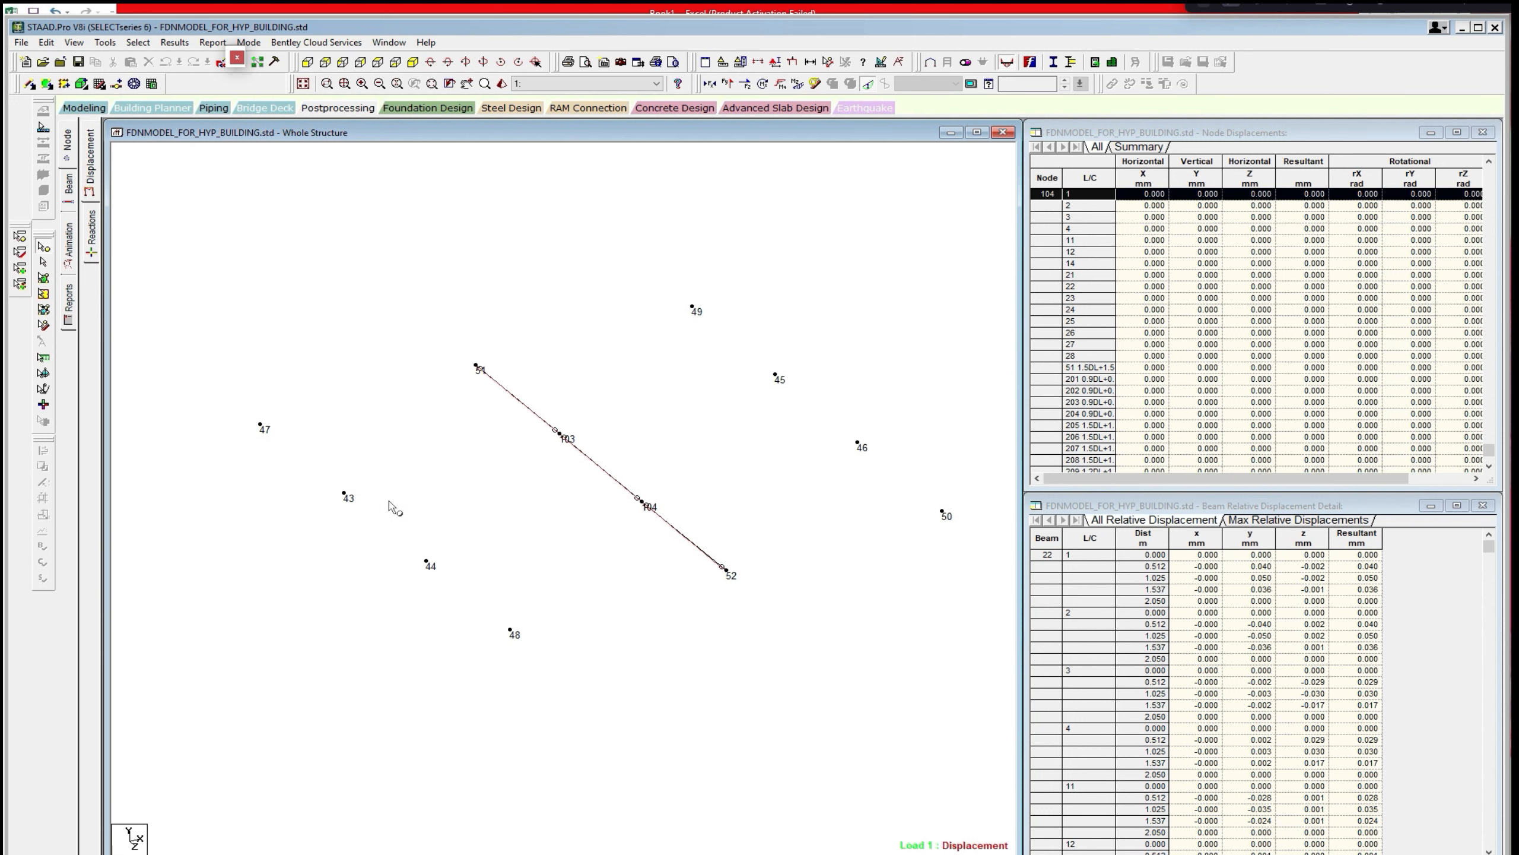
pyautogui.moveTo(481, 612); pyautogui.dragTo(544, 701)
pyautogui.moveTo(929, 494); pyautogui.dragTo(958, 542)
pyautogui.moveTo(492, 587); pyautogui.dragTo(551, 655)
# Switch to the SLOPED FOOTING F1-P1-R1 workbook and examine footing F1's input data, section sketch and plan.
pyautogui.hotkey('alt', 'Tab')
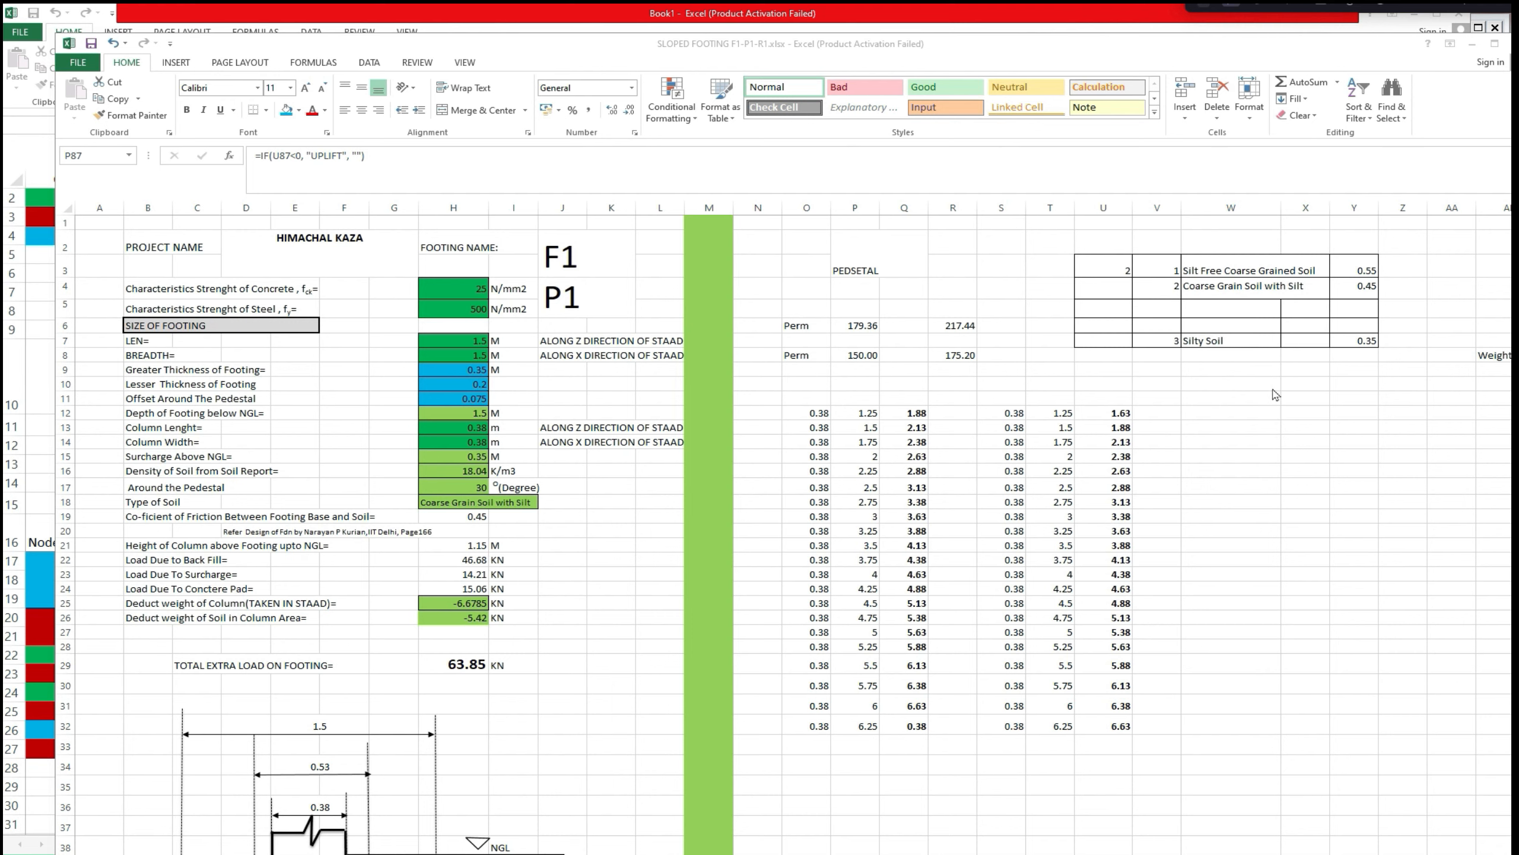
pyautogui.scroll(-6, 1272, 392)
pyautogui.scroll(-10, 1272, 396)
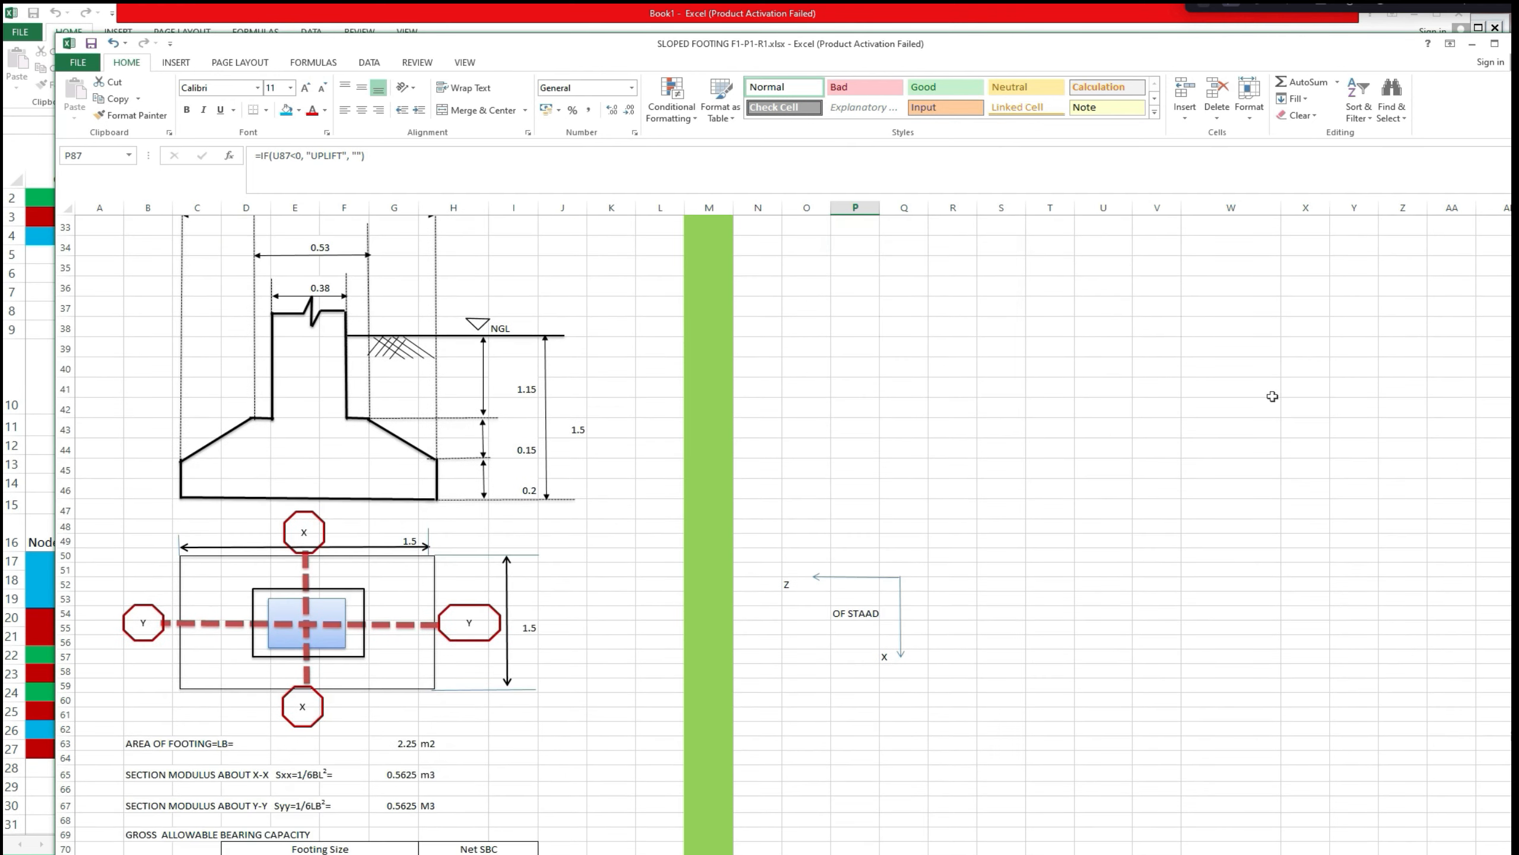
pyautogui.scroll(5, 1272, 396)
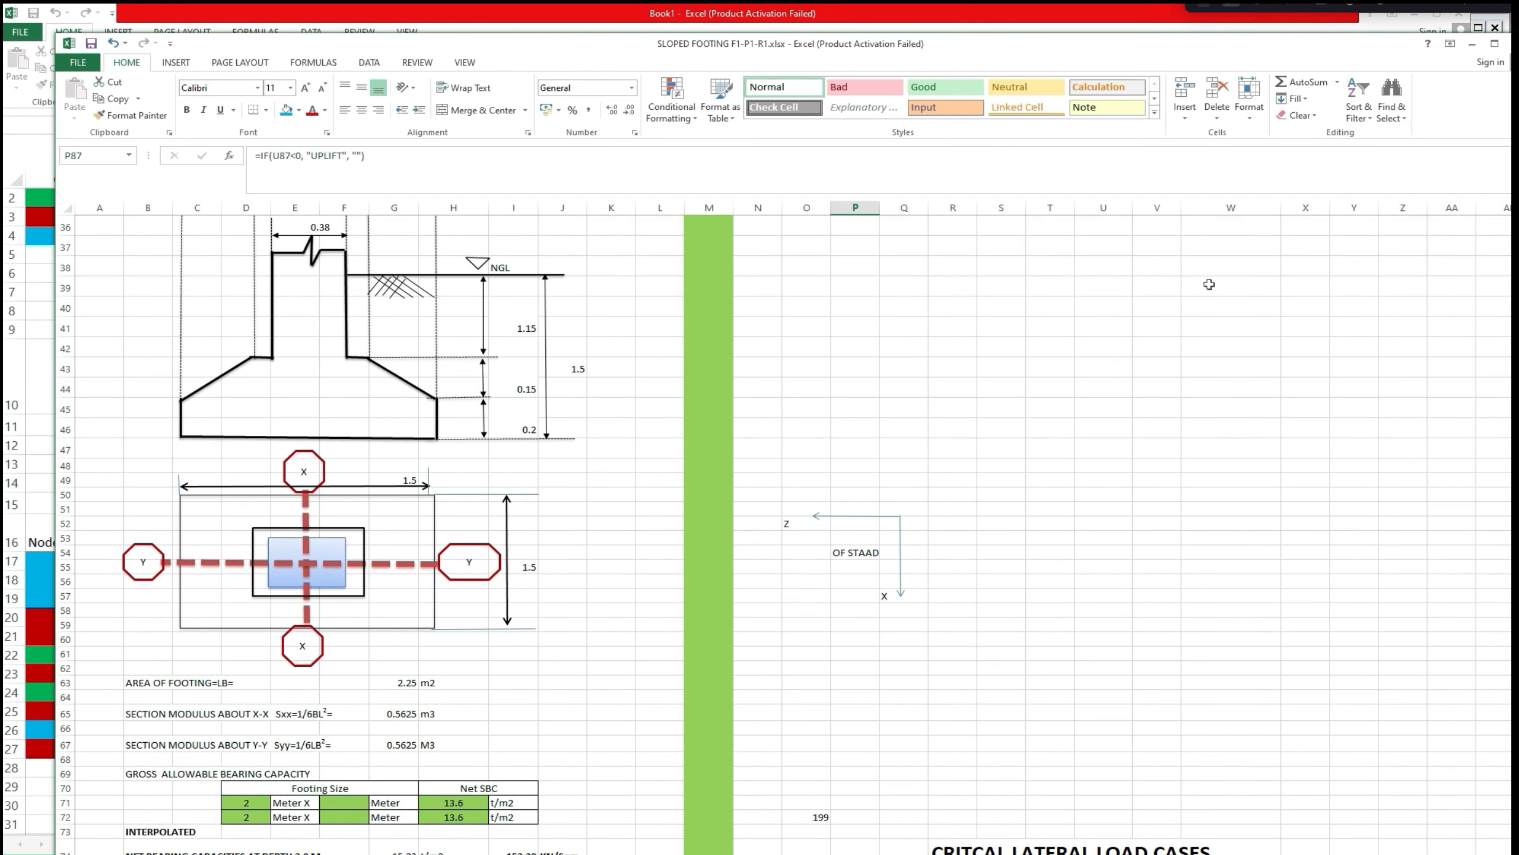
pyautogui.click(1005, 27)
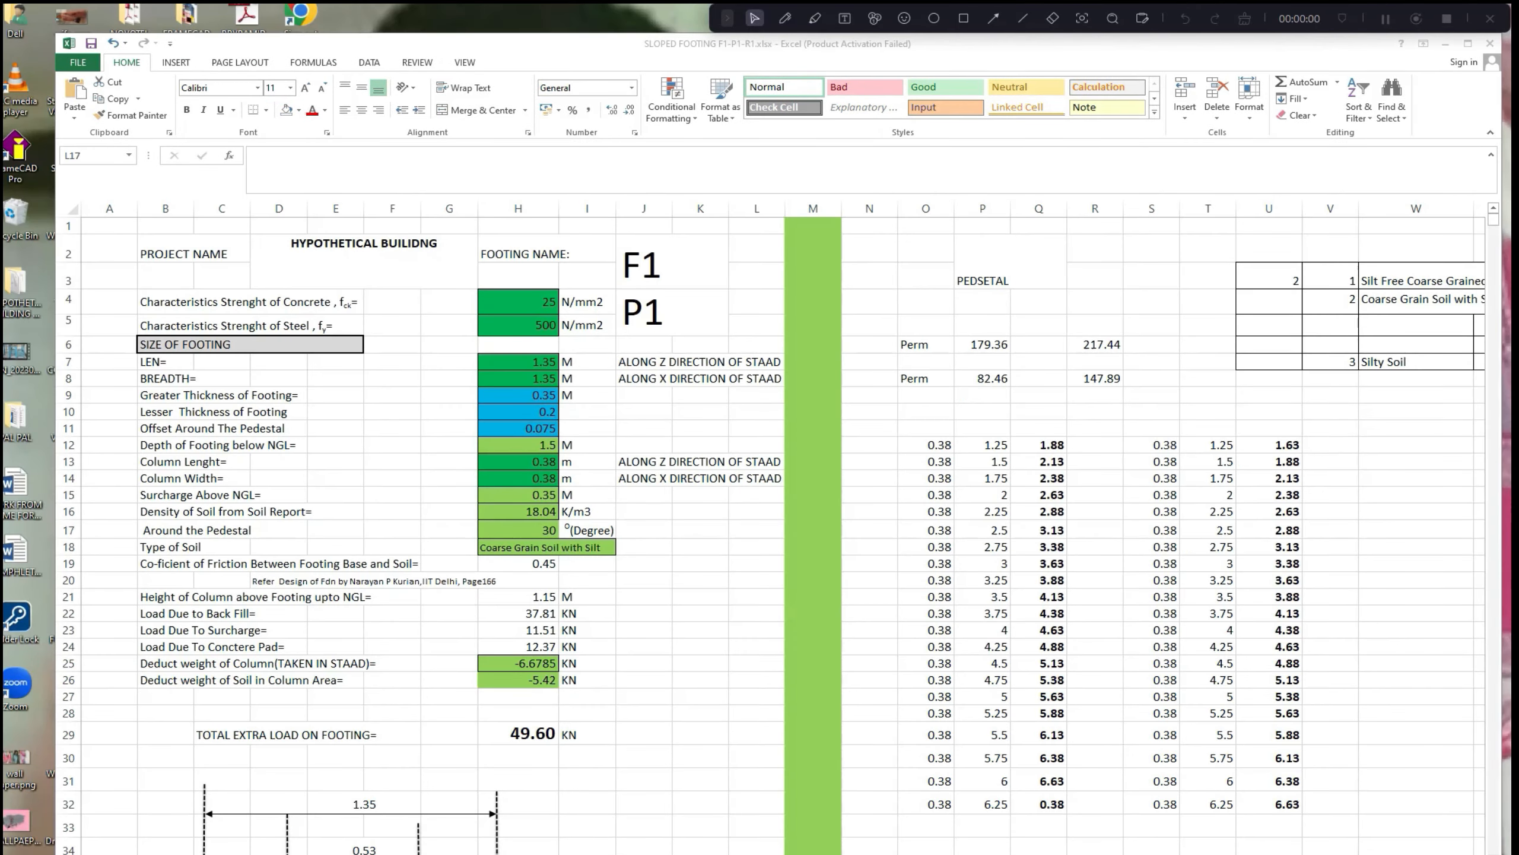
pyautogui.click(1076, 322)
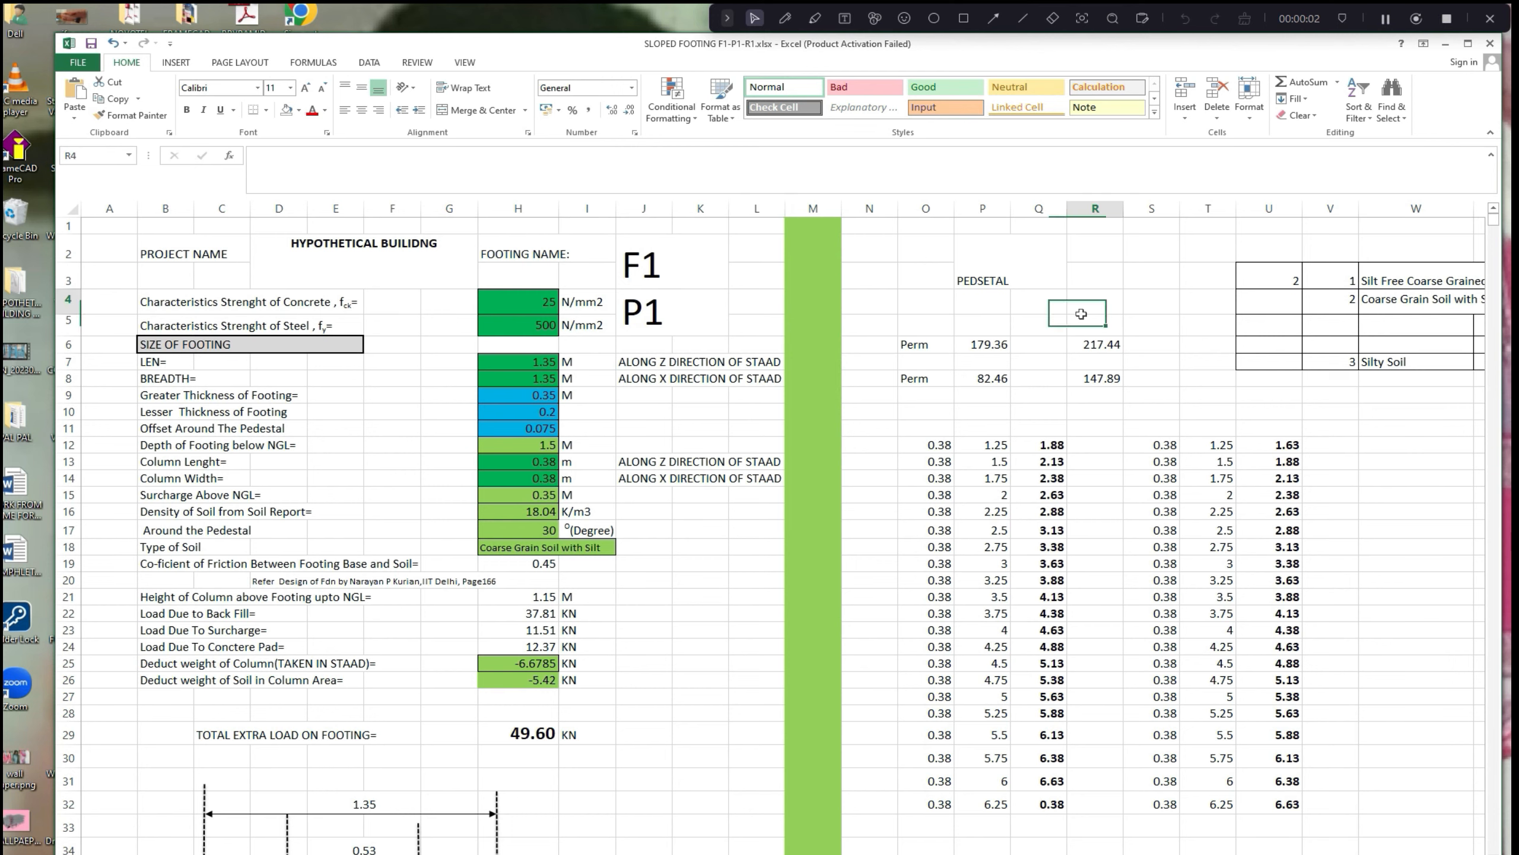
# Examine footing F1's input data, bearing capacities, and the critical gravity and lateral load case sections.
pyautogui.click(943, 431)
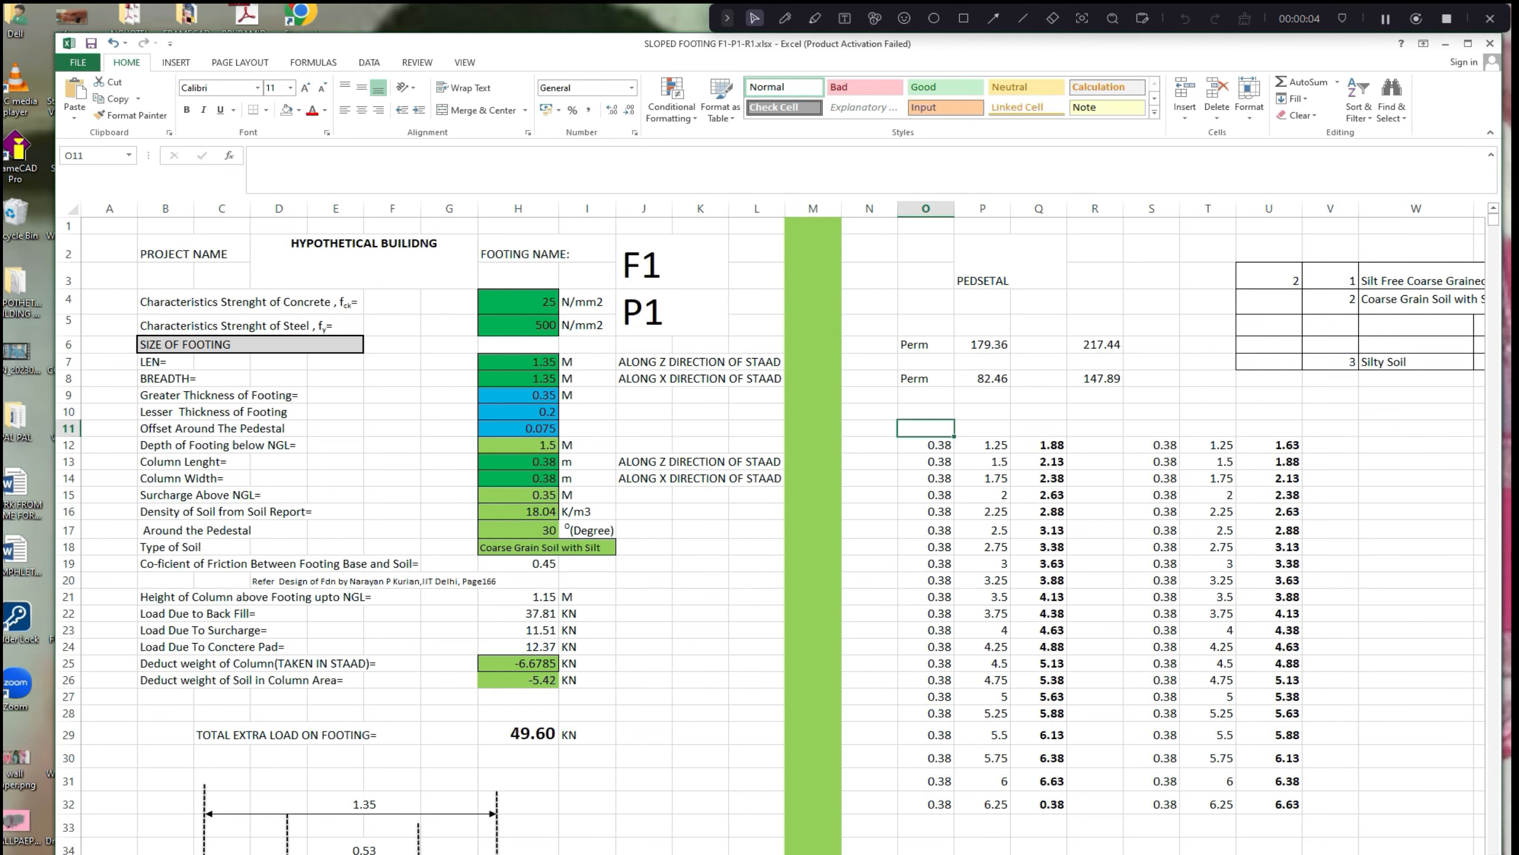
pyautogui.moveTo(1497, 226); pyautogui.dragTo(1497, 228)
pyautogui.moveTo(1260, 23); pyautogui.dragTo(1299, 2)
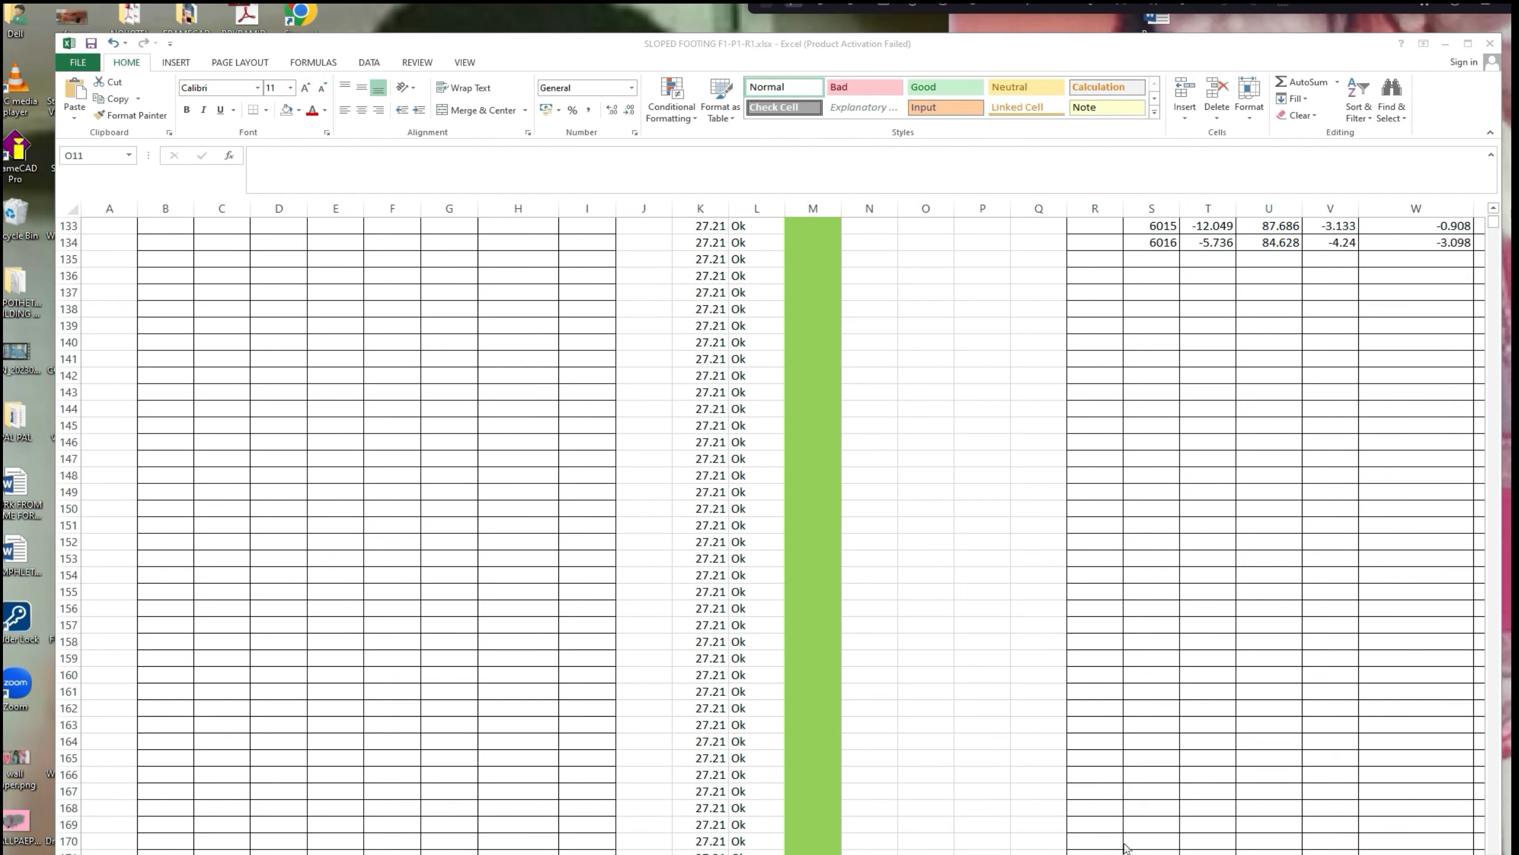
pyautogui.click(1494, 219)
pyautogui.moveTo(1494, 219); pyautogui.dragTo(1494, 215)
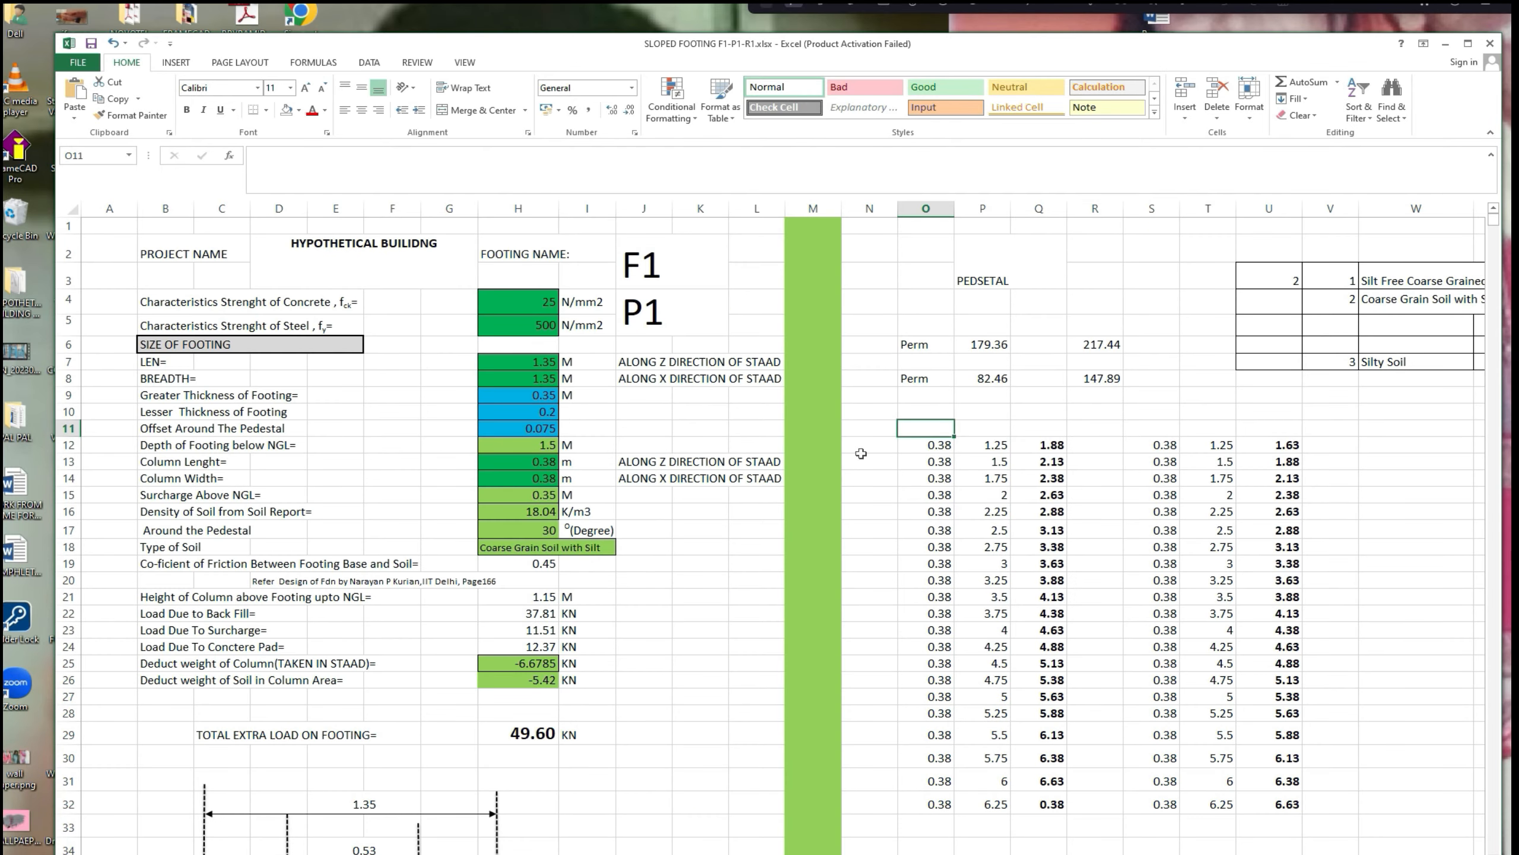
pyautogui.click(695, 561)
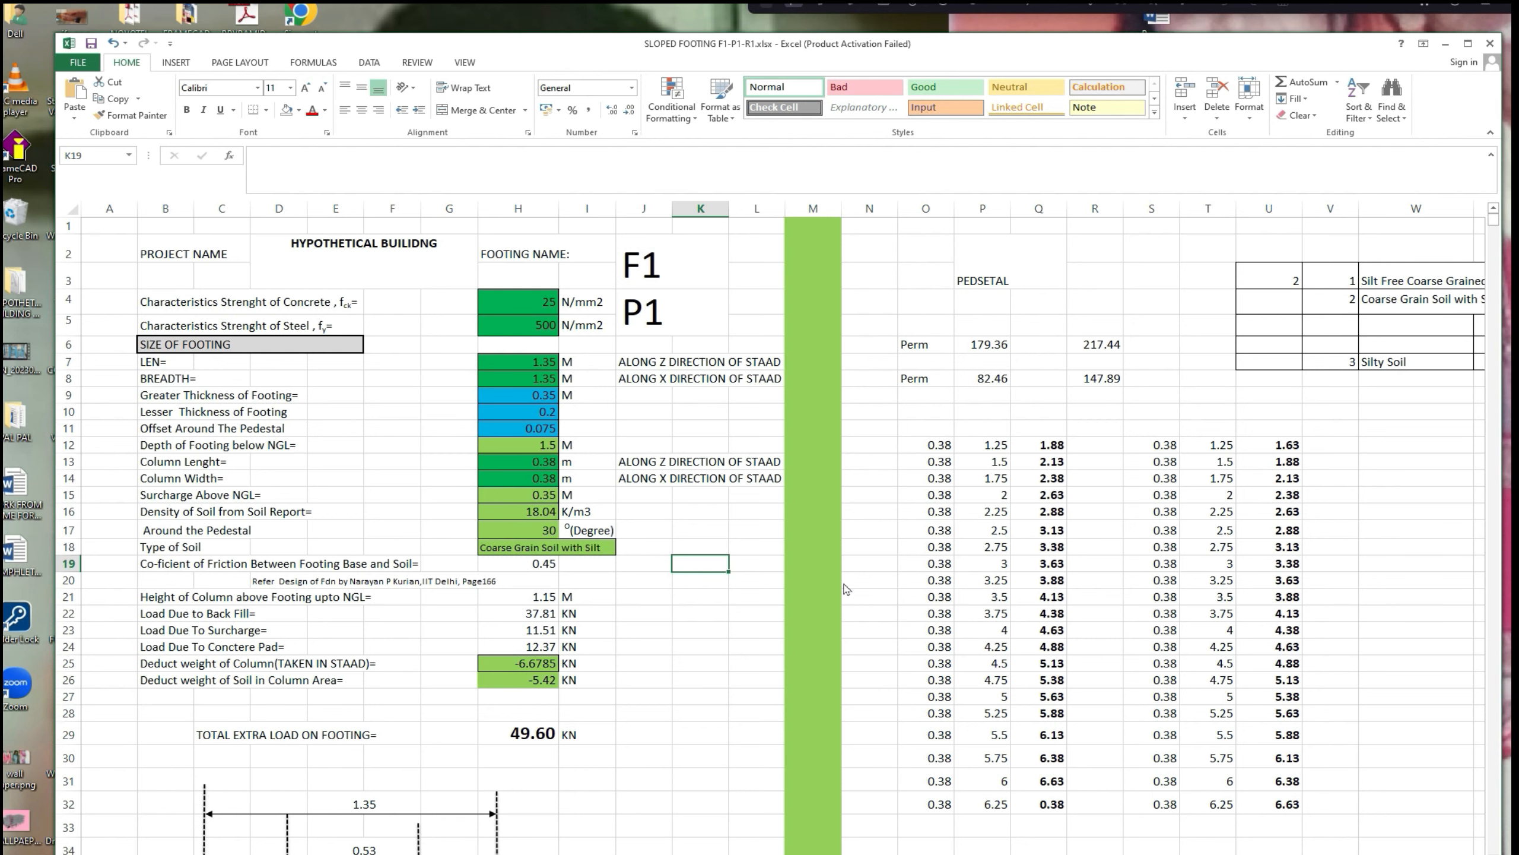
pyautogui.click(689, 663)
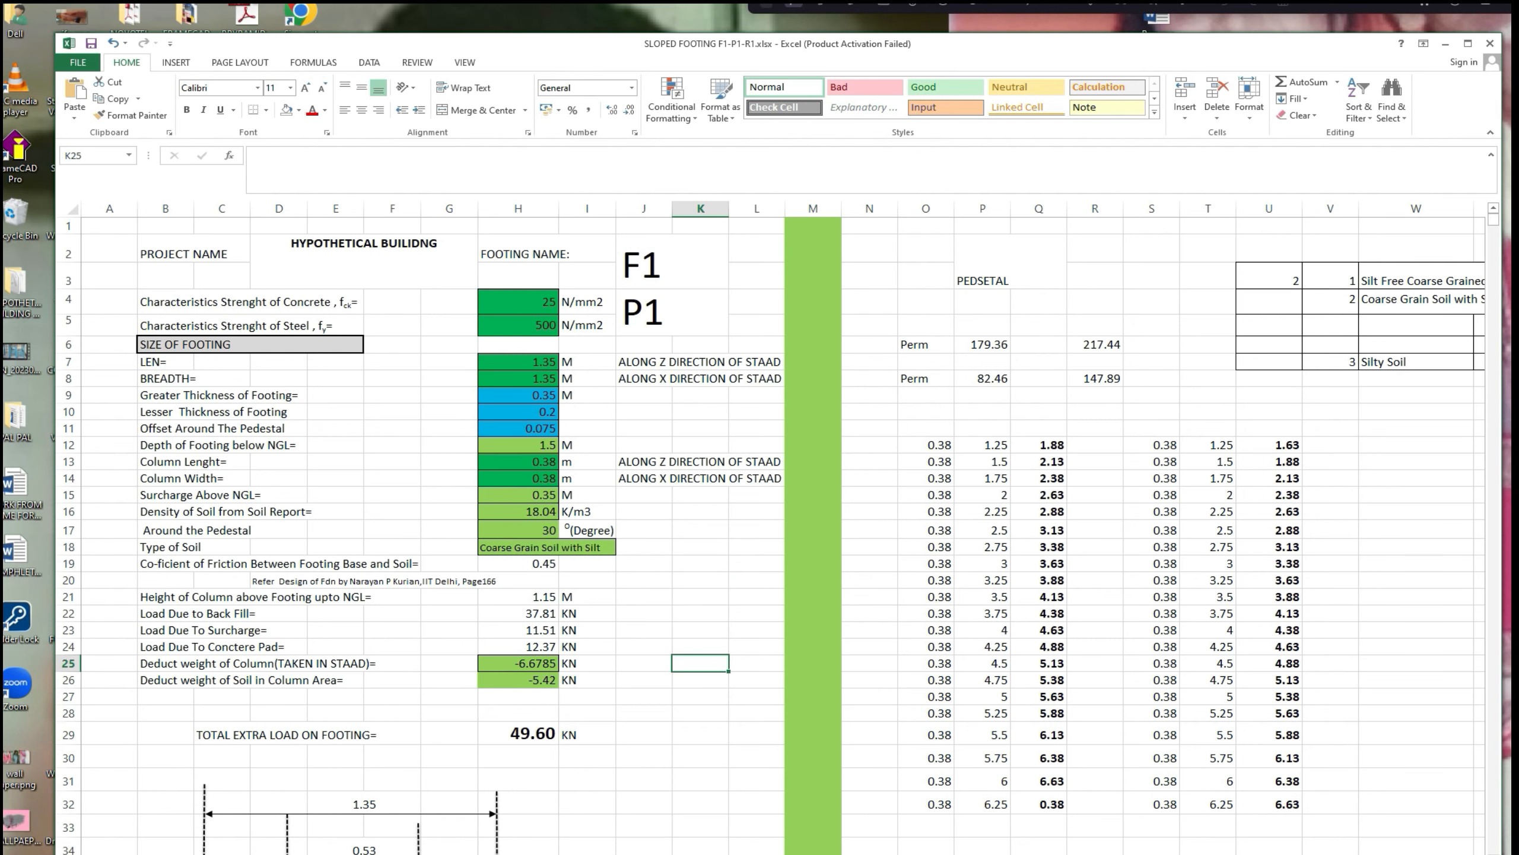
pyautogui.scroll(-8, 770, 537)
pyautogui.scroll(-9, 770, 538)
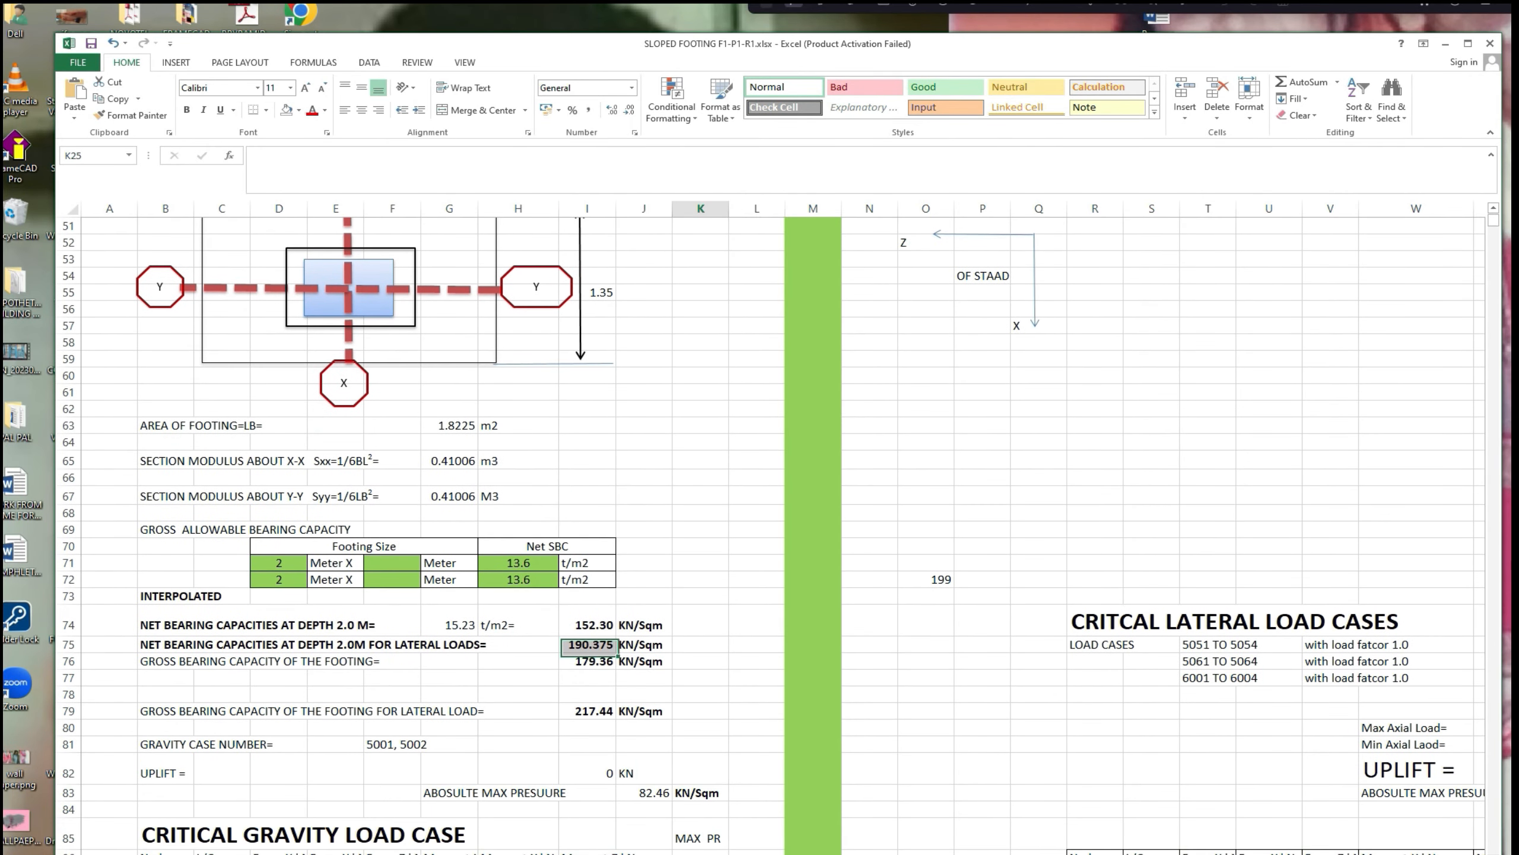
pyautogui.hscroll(4, 770, 537)
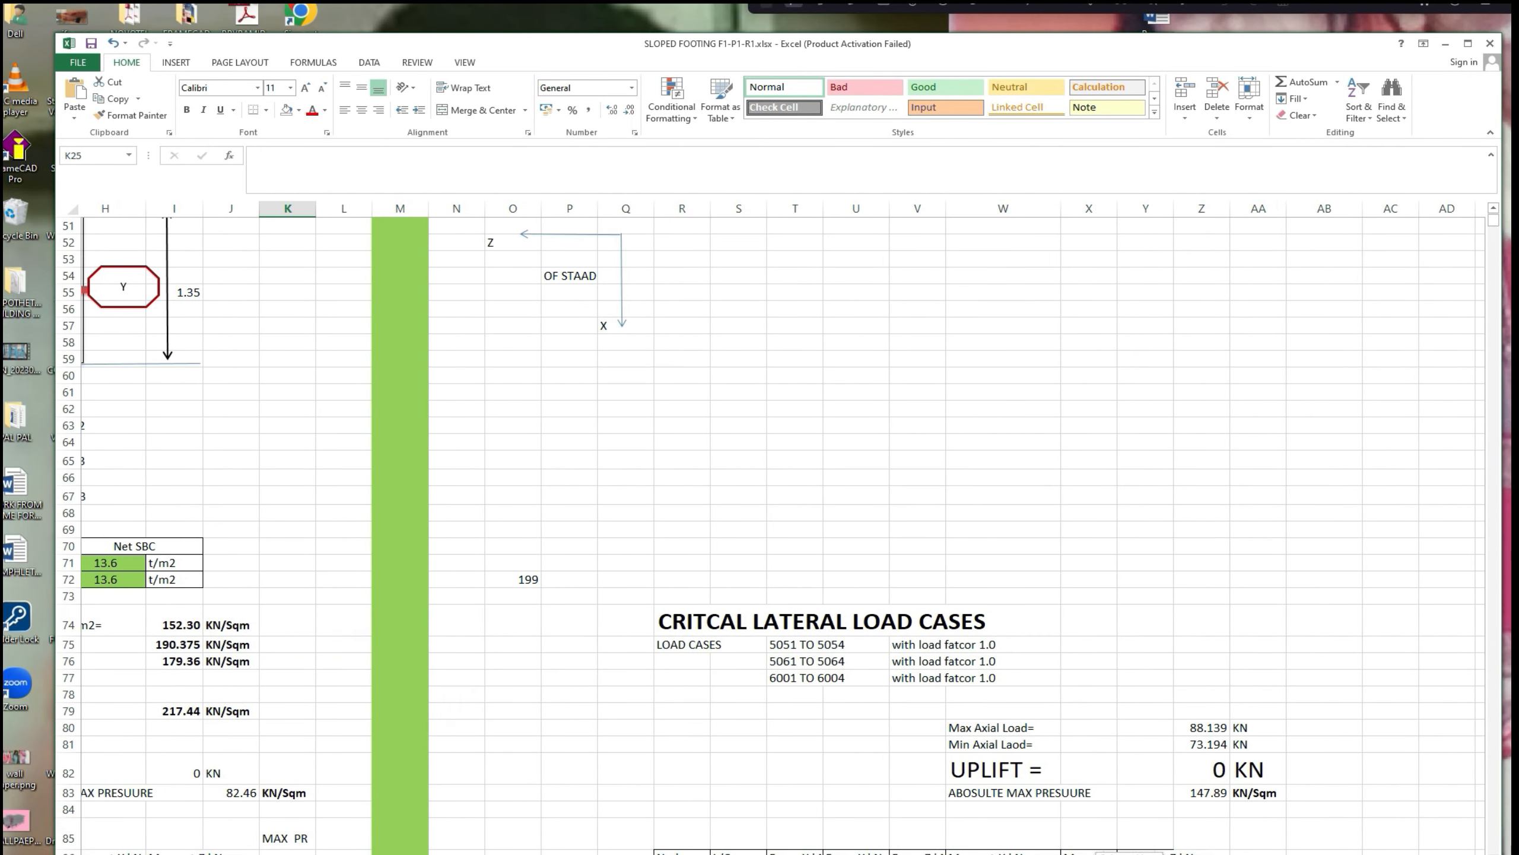
pyautogui.hscroll(-4, 635, 626)
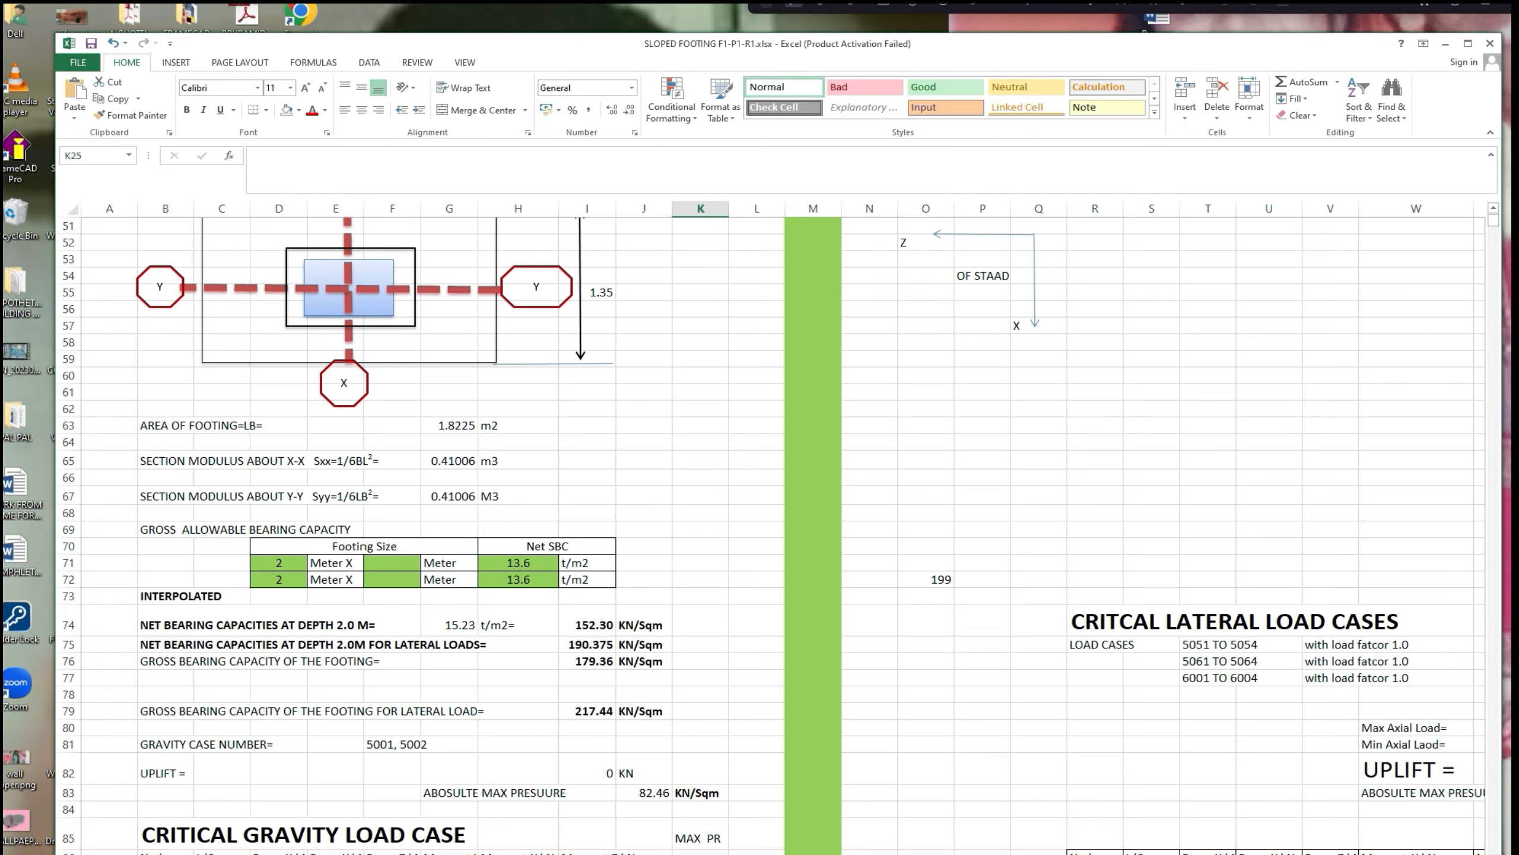
# Switch to the sloped pad footing design sheet and check its load case type, load factor formula and force table.
pyautogui.hotkey('ctrl', 'pageup')
pyautogui.scroll(1, 608, 450)
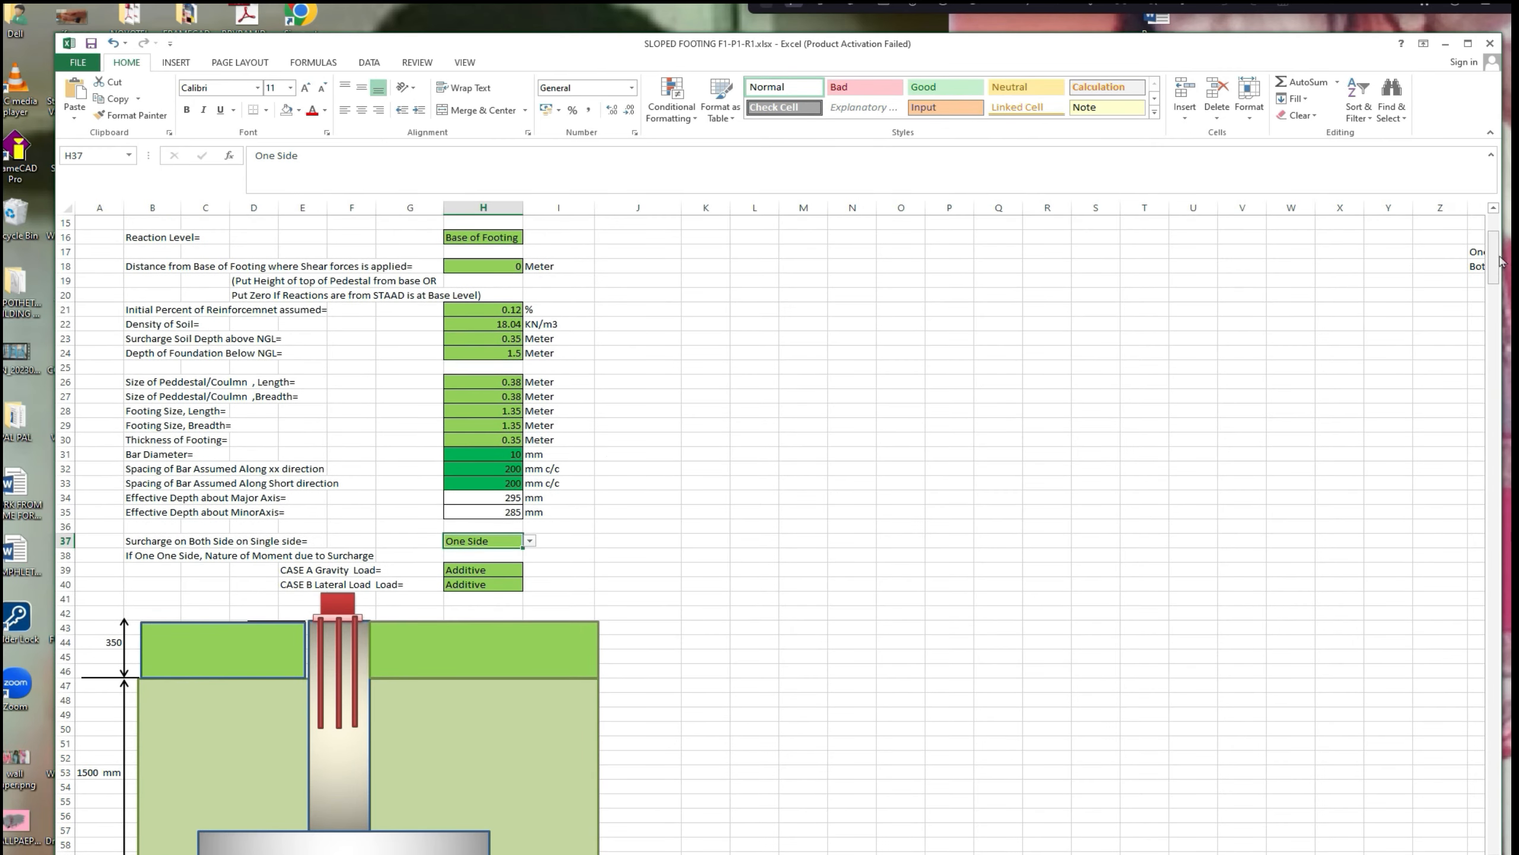
pyautogui.moveTo(1500, 262); pyautogui.dragTo(1497, 248)
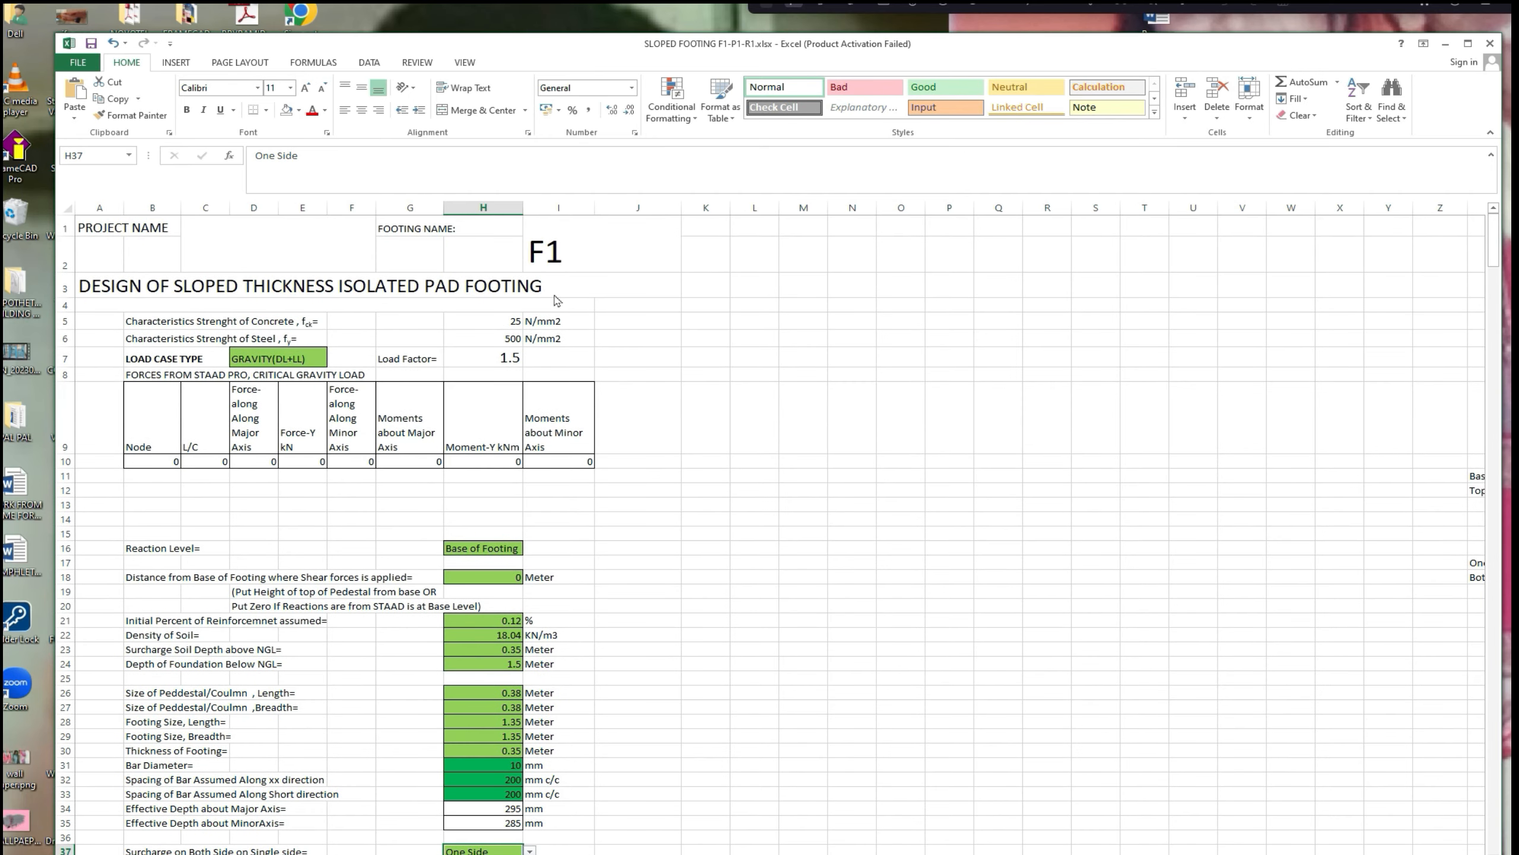
pyautogui.click(483, 443)
pyautogui.click(509, 358)
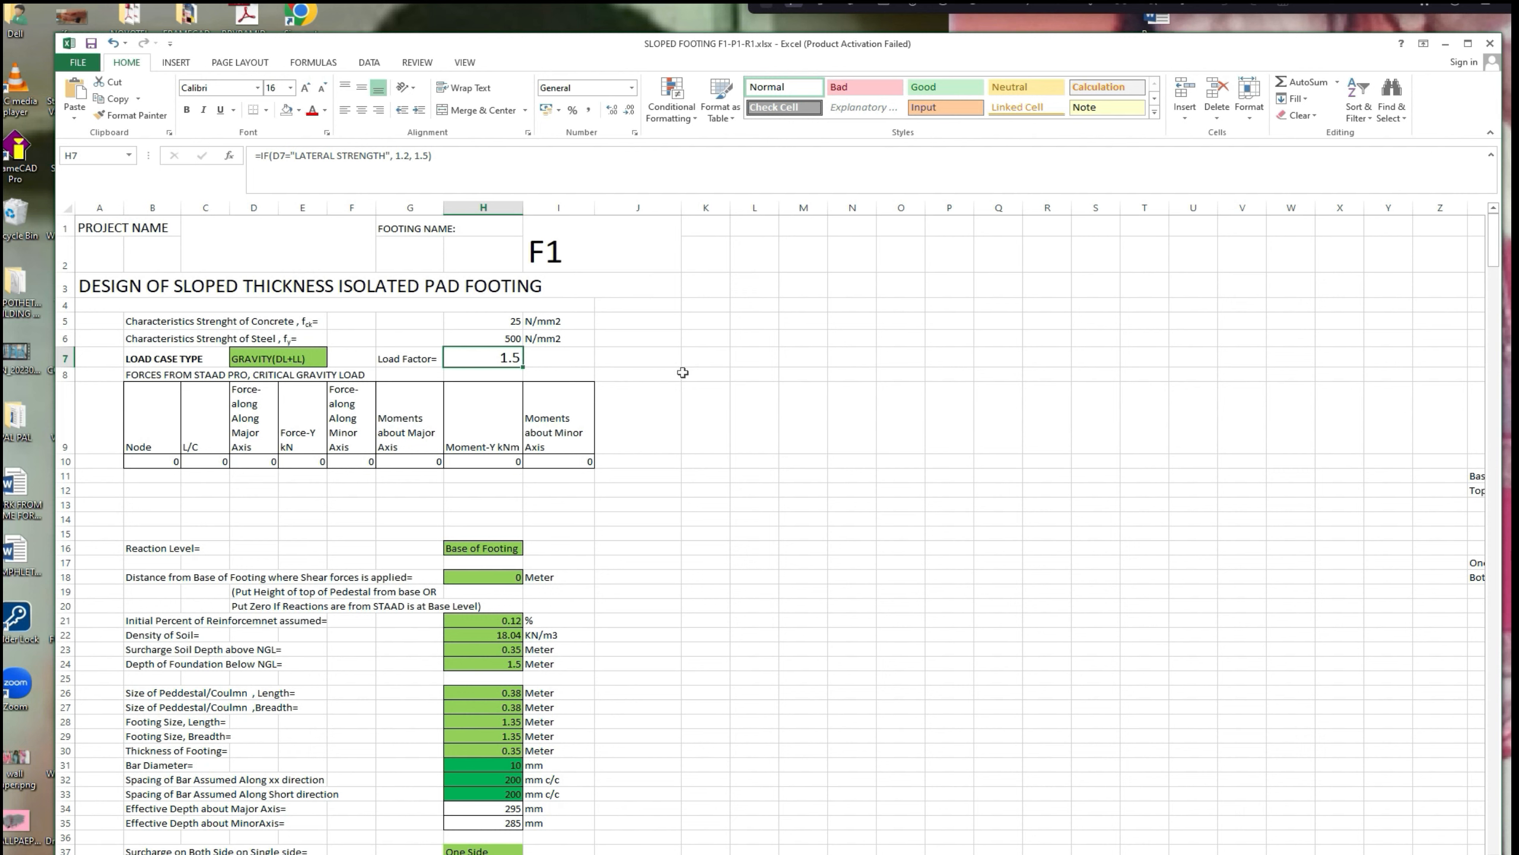
pyautogui.click(673, 419)
pyautogui.scroll(-3, 671, 446)
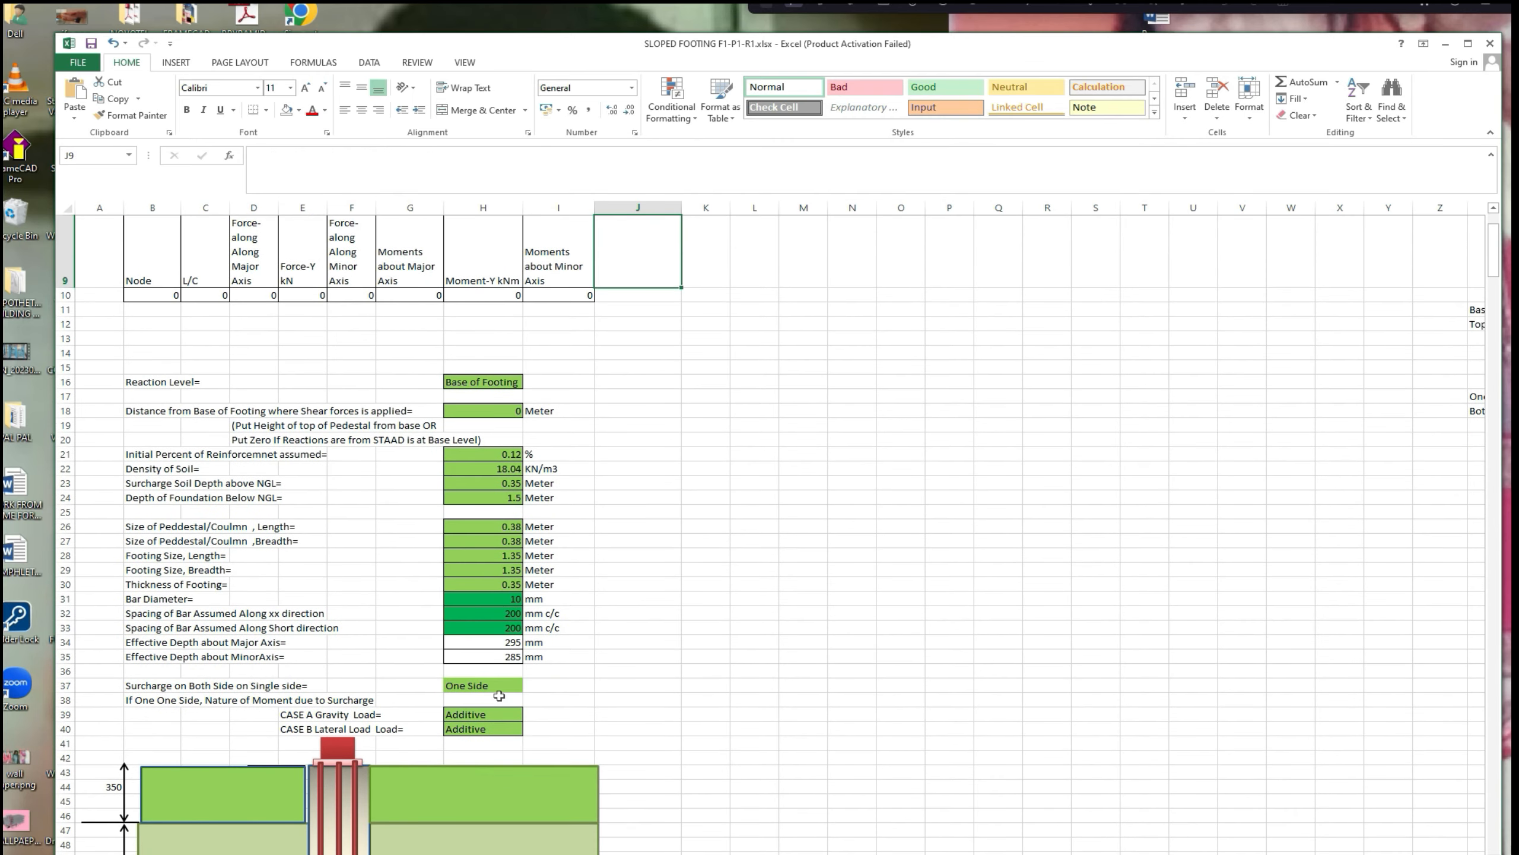
# Review the surcharge side setting and the footing parameters on the design sheet, returning to the load factor.
pyautogui.click(500, 689)
pyautogui.click(556, 683)
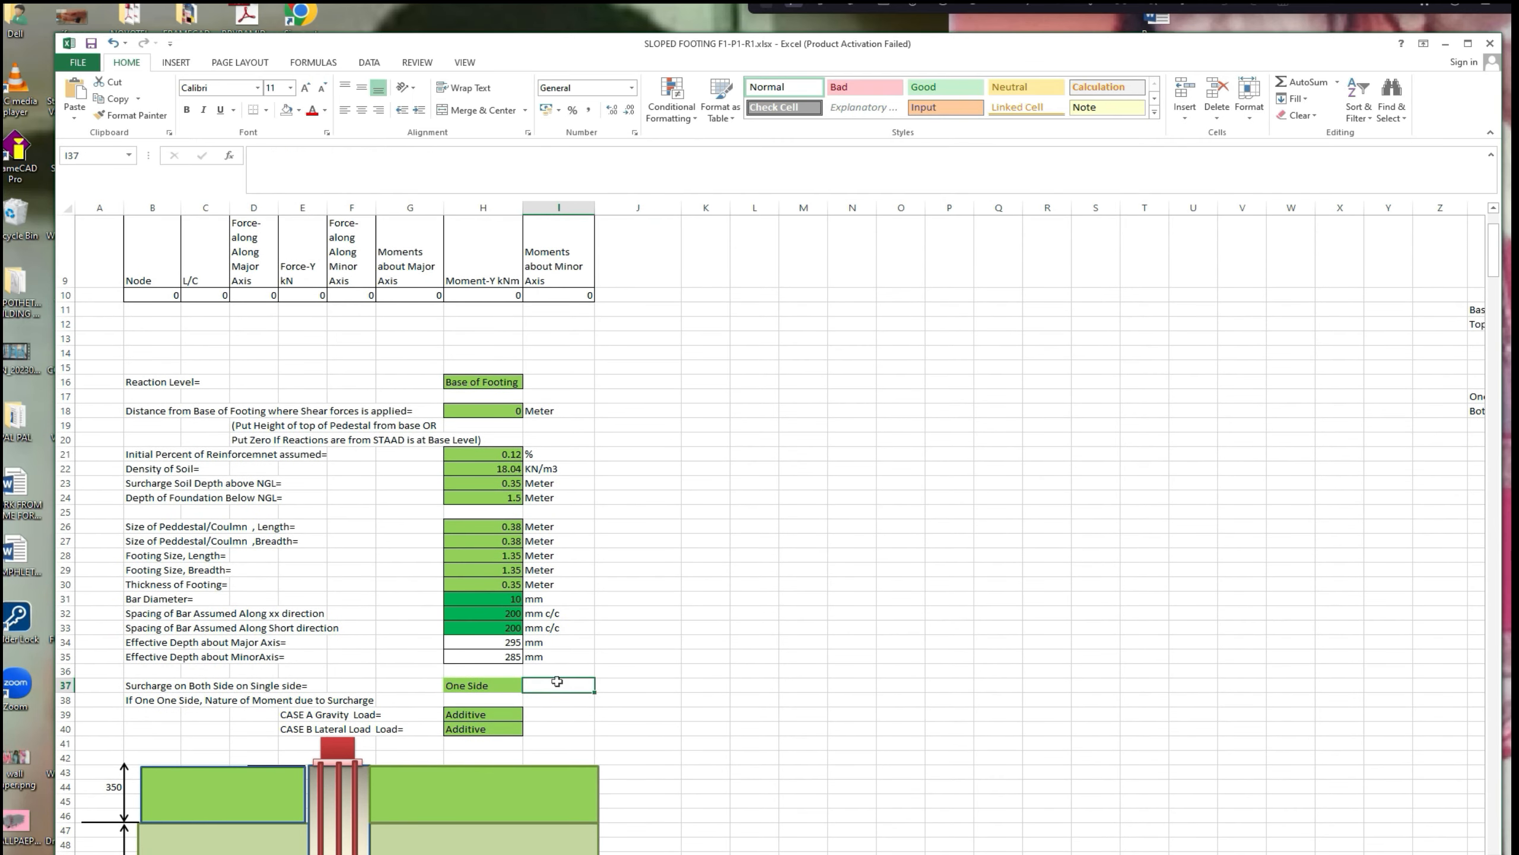
pyautogui.click(646, 652)
pyautogui.click(509, 687)
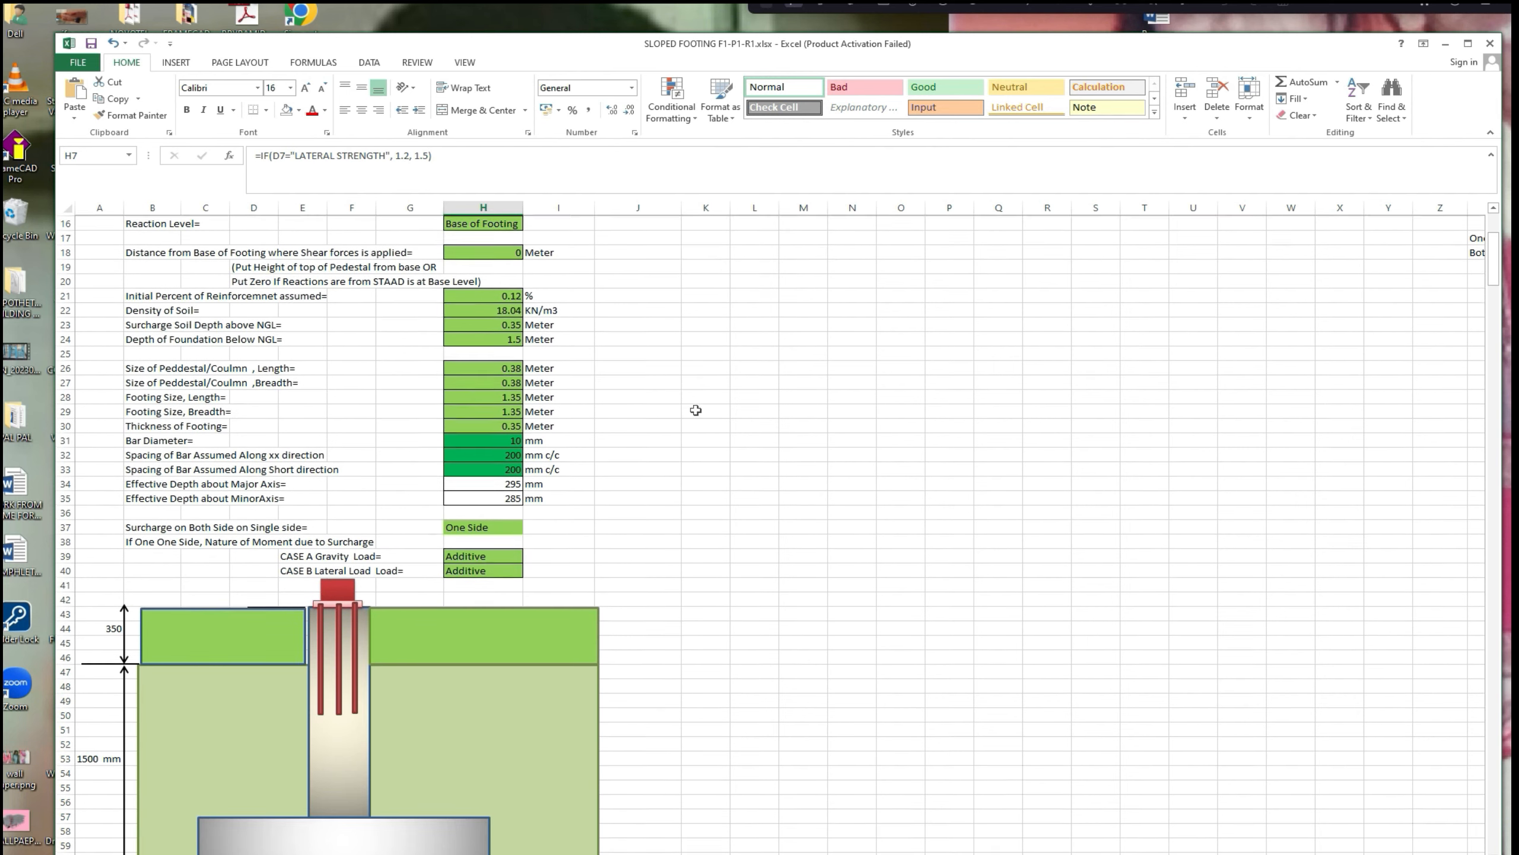
pyautogui.scroll(4, 701, 416)
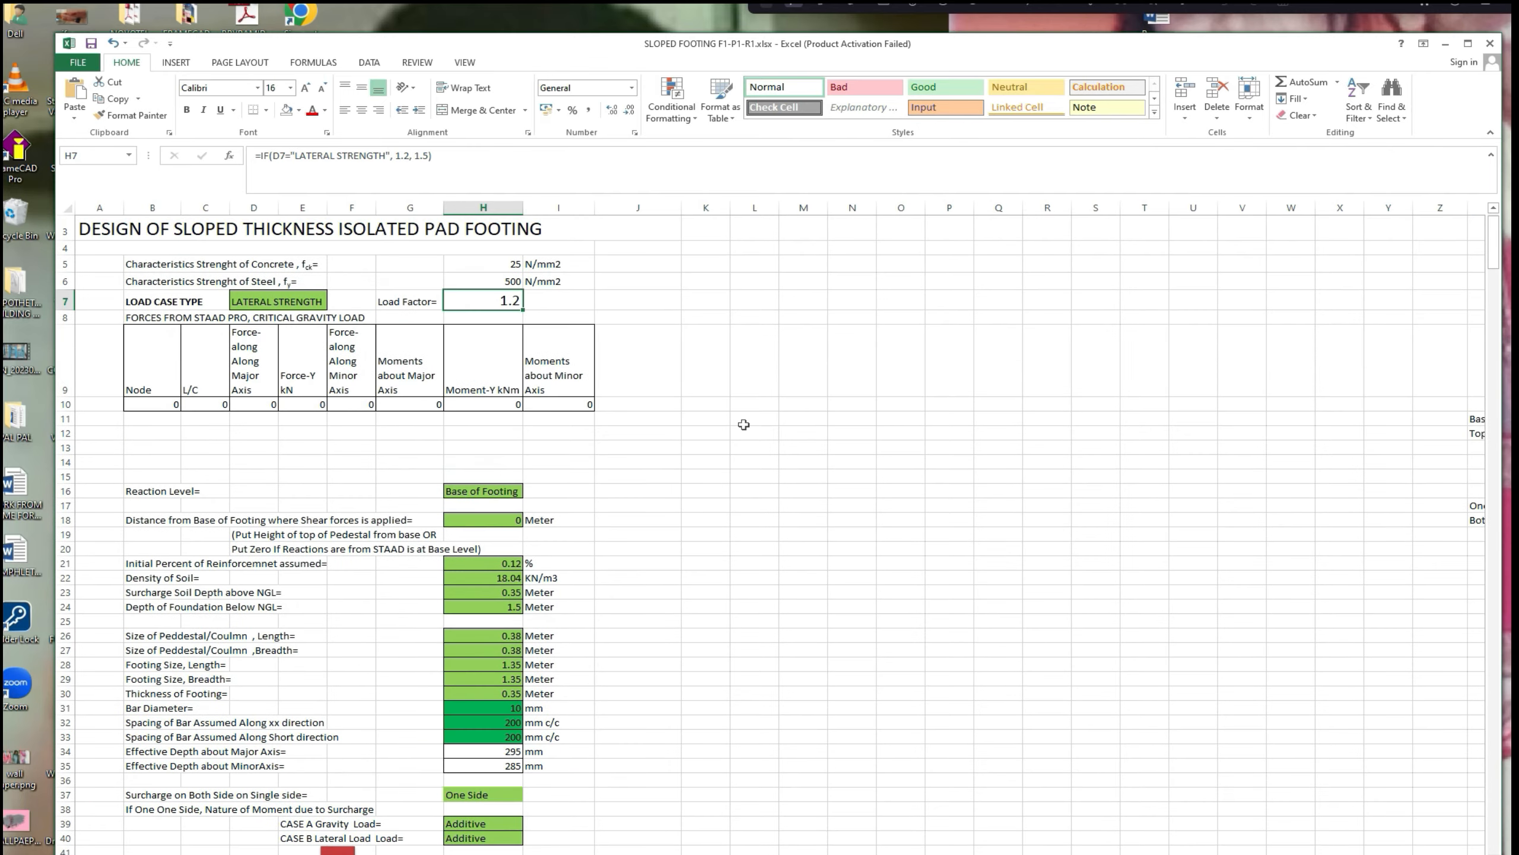
pyautogui.scroll(1, 743, 424)
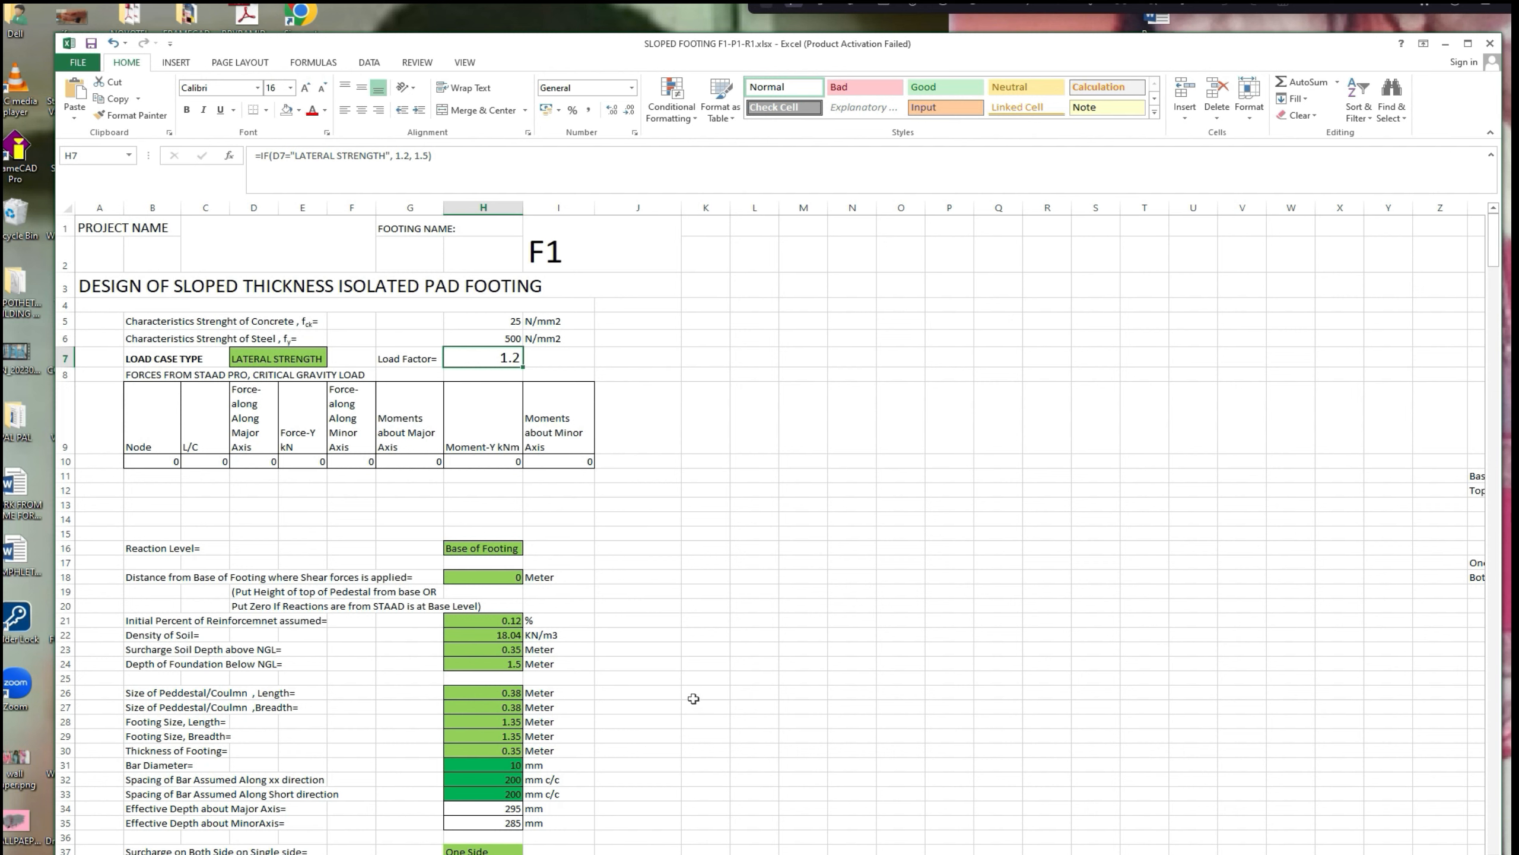
# Return to the footing sizing sheet and check the critical gravity load case table below the bearing capacities.
pyautogui.click(272, 854)
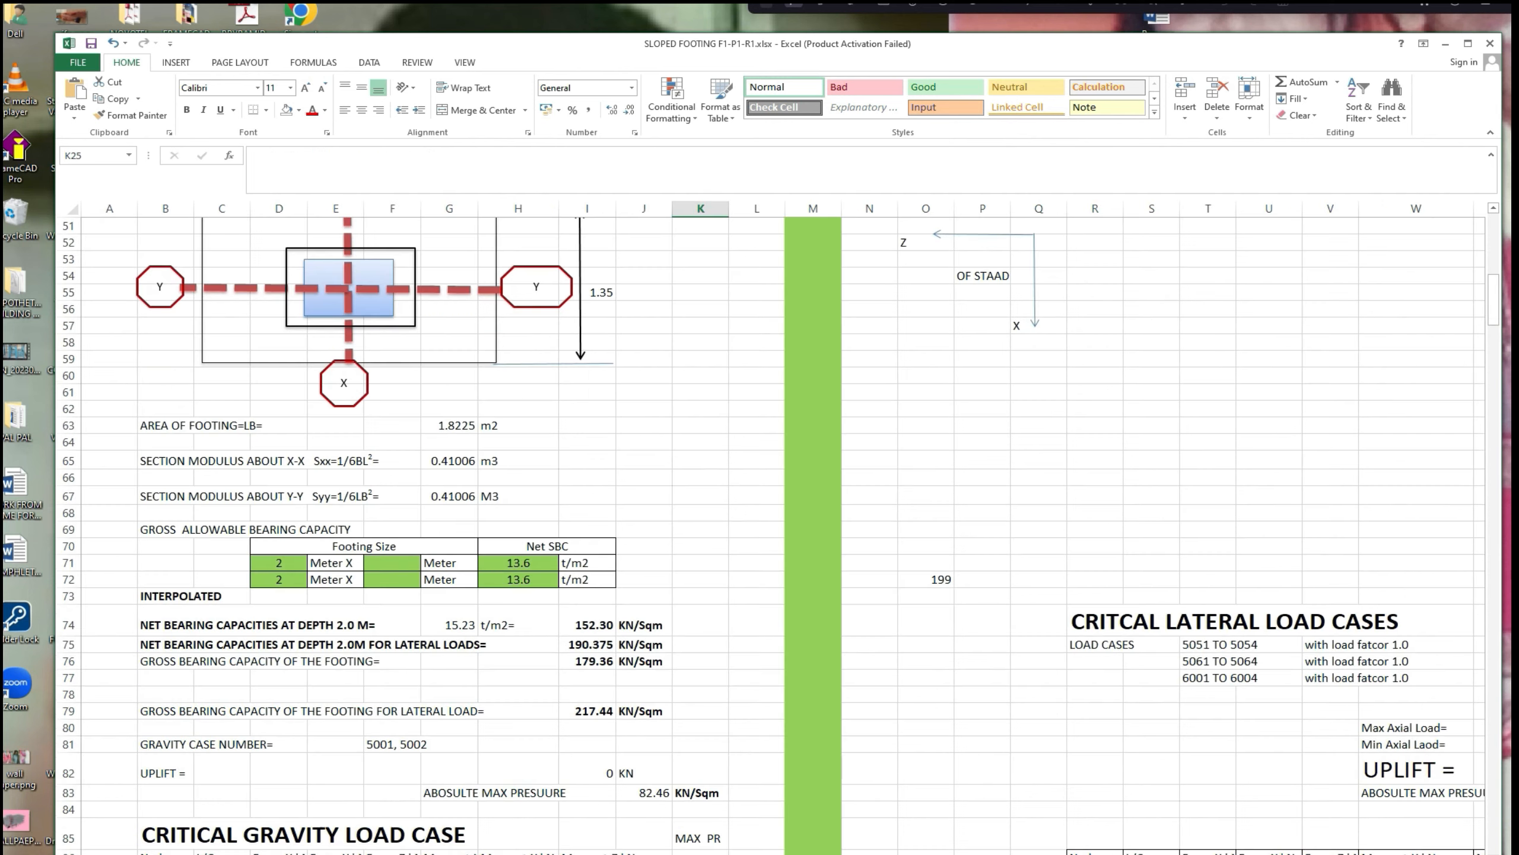
pyautogui.click(676, 466)
pyautogui.scroll(-2, 676, 470)
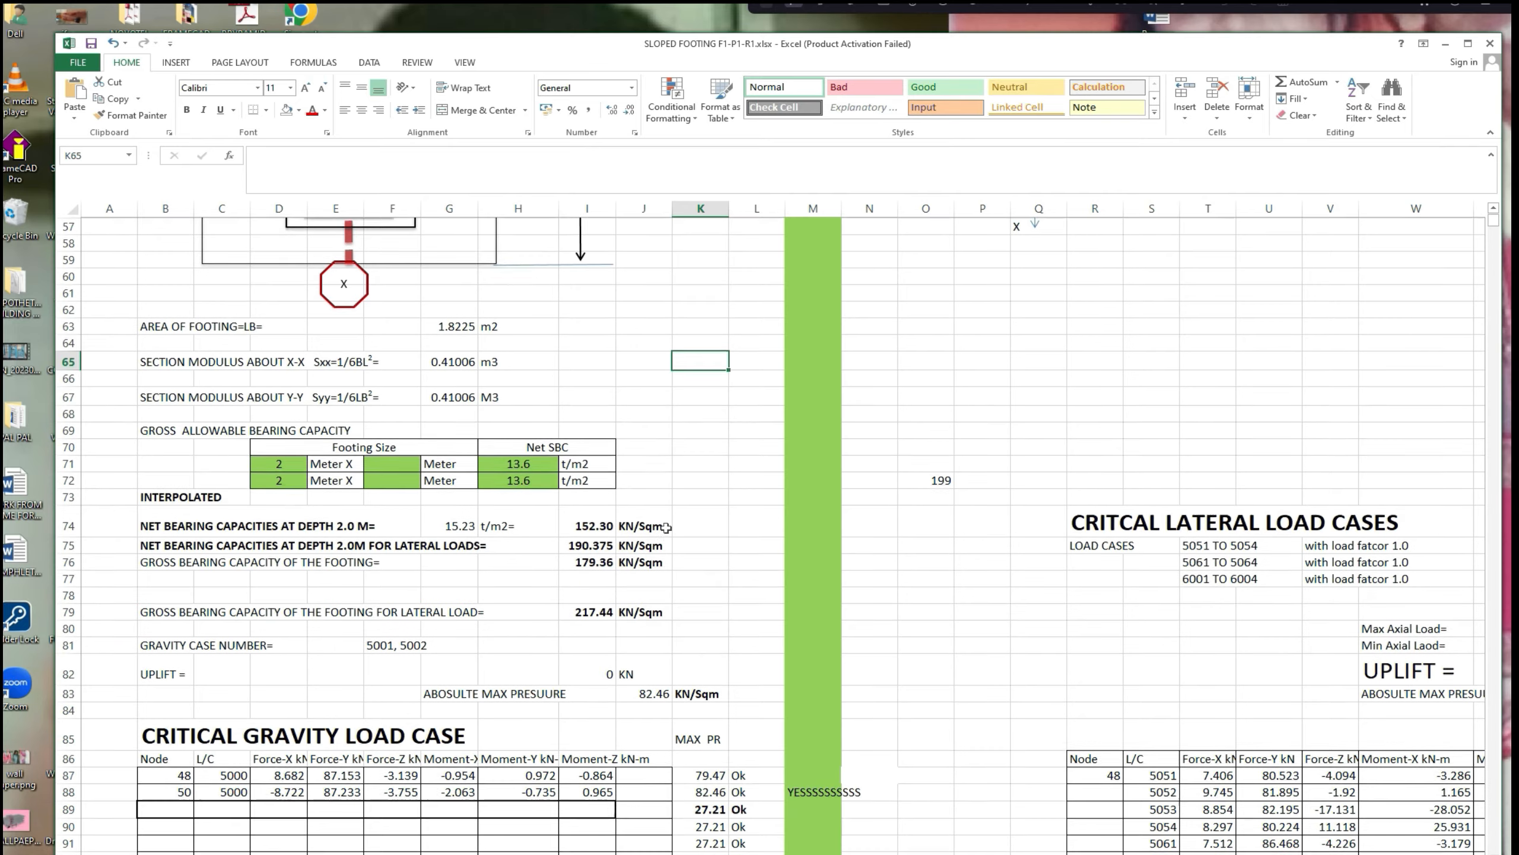
pyautogui.scroll(3, 676, 472)
# Switch to the STAAD foundation model and select support nodes 48 and 50.
pyautogui.click(712, 853)
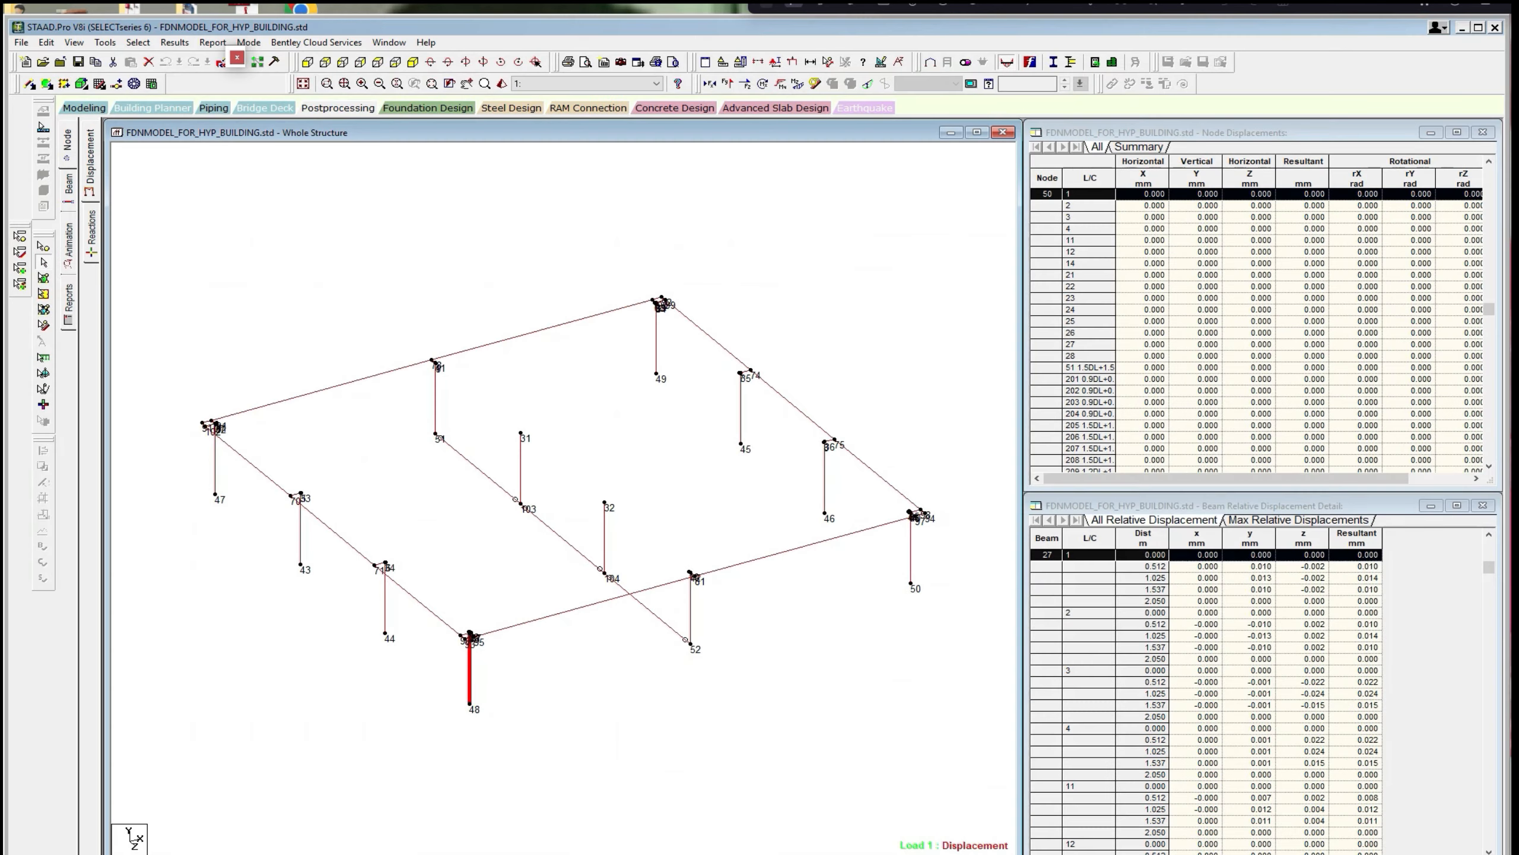
pyautogui.click(545, 701)
pyautogui.click(43, 246)
pyautogui.click(470, 704)
pyautogui.moveTo(882, 561); pyautogui.dragTo(934, 647)
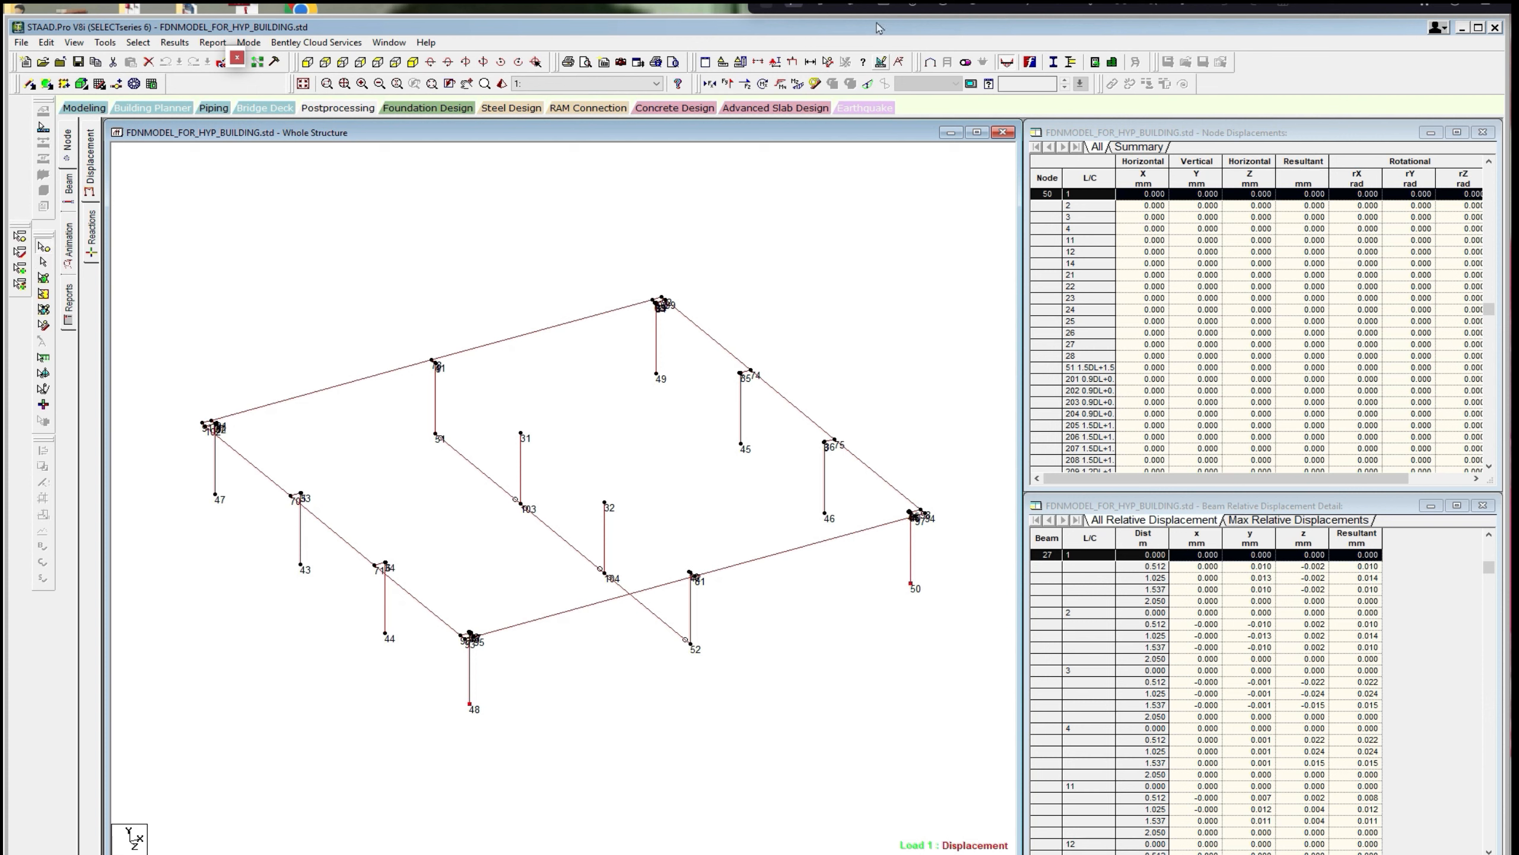
# Generate a support reaction report for the selected nodes using only load case 5000 1.0DL+1.0WALL+1.0LL.
pyautogui.click(212, 43)
pyautogui.click(251, 94)
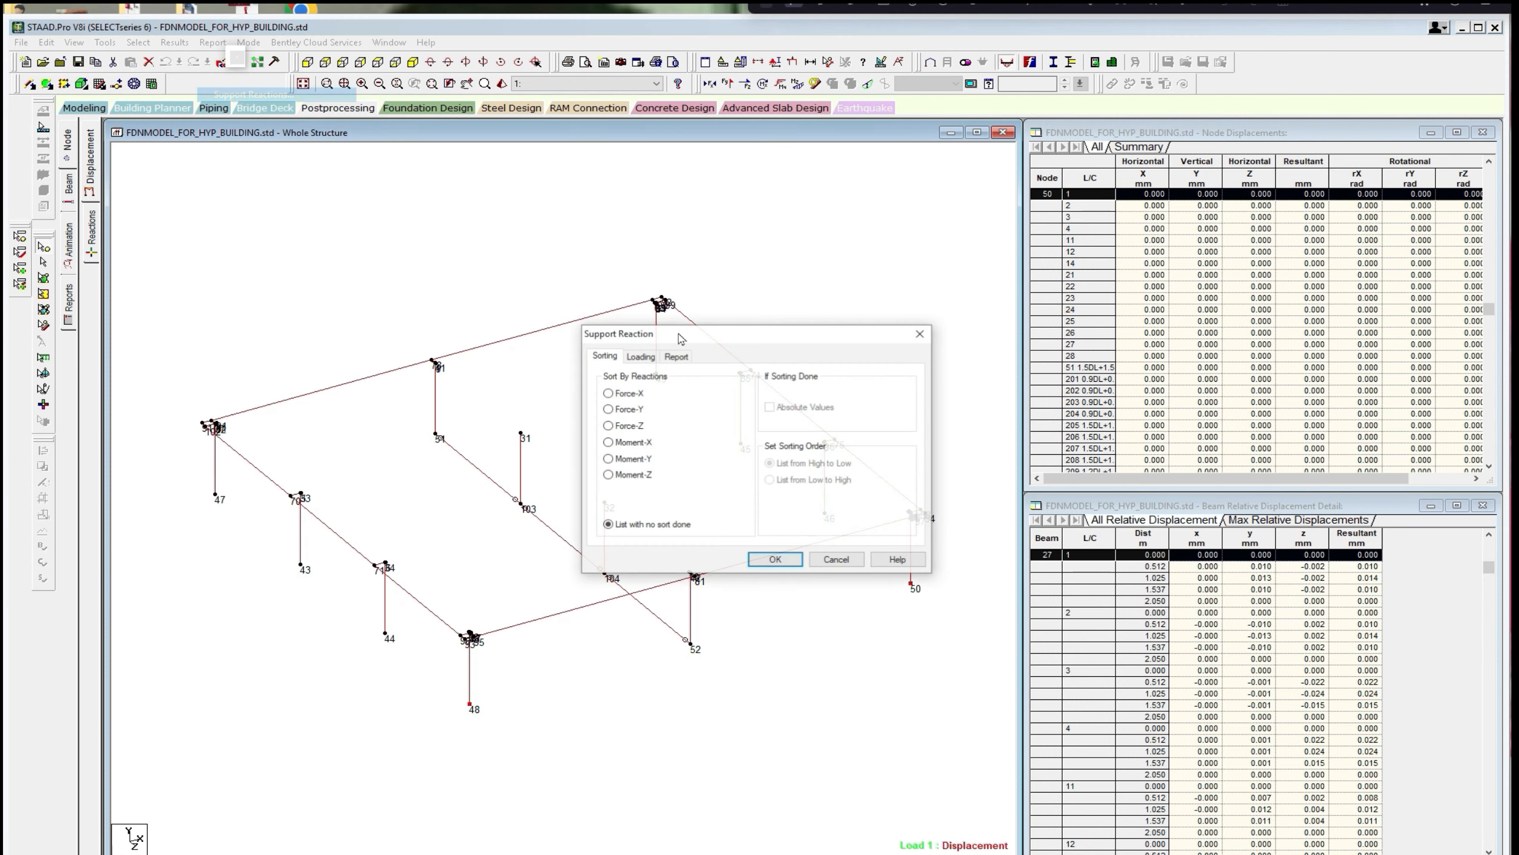
pyautogui.click(640, 356)
pyautogui.click(758, 516)
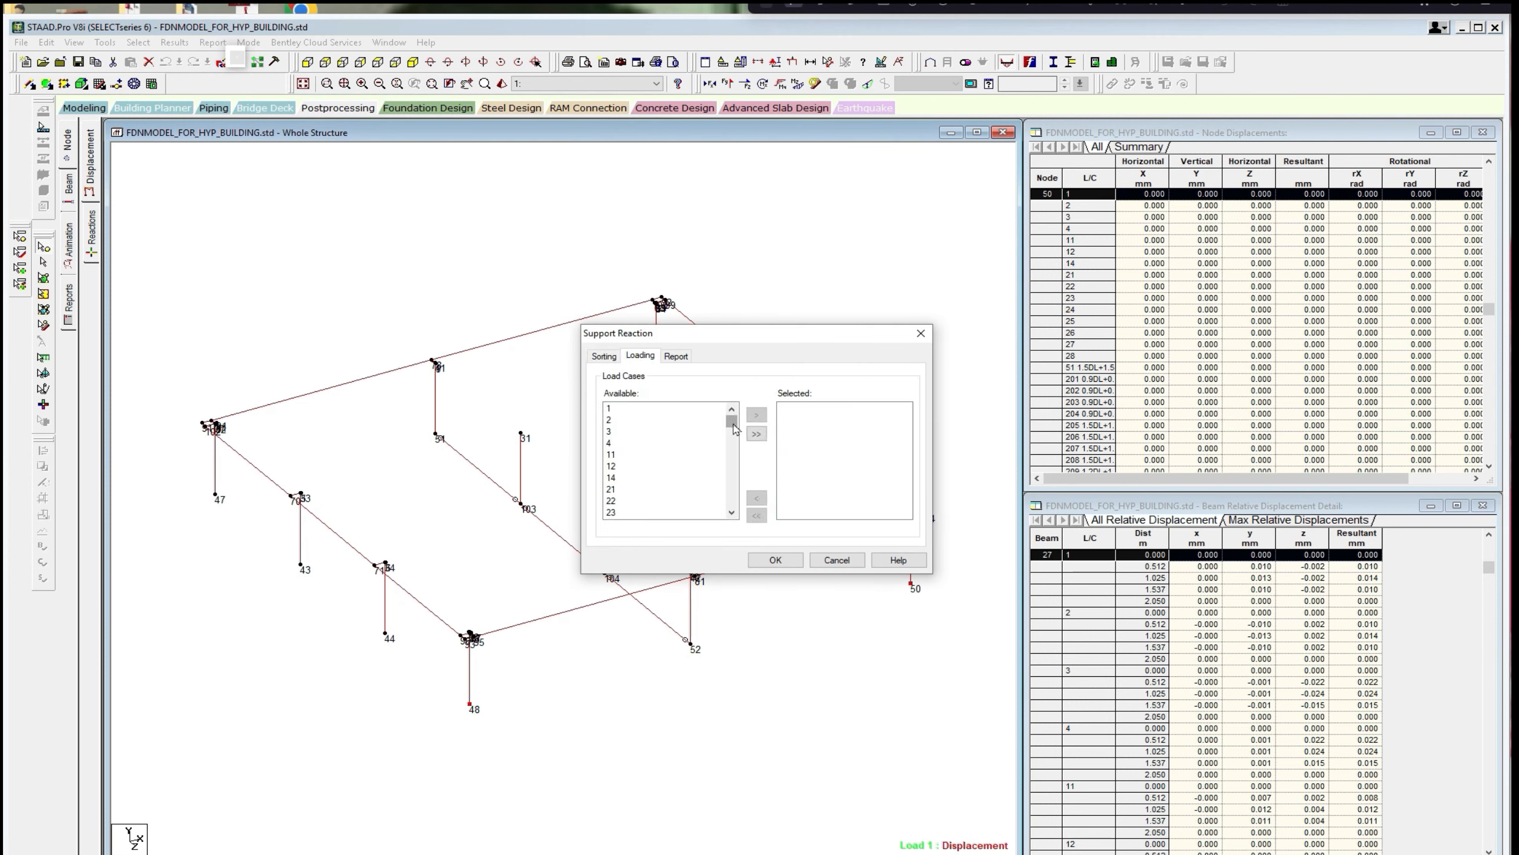
pyautogui.moveTo(732, 420); pyautogui.dragTo(733, 482)
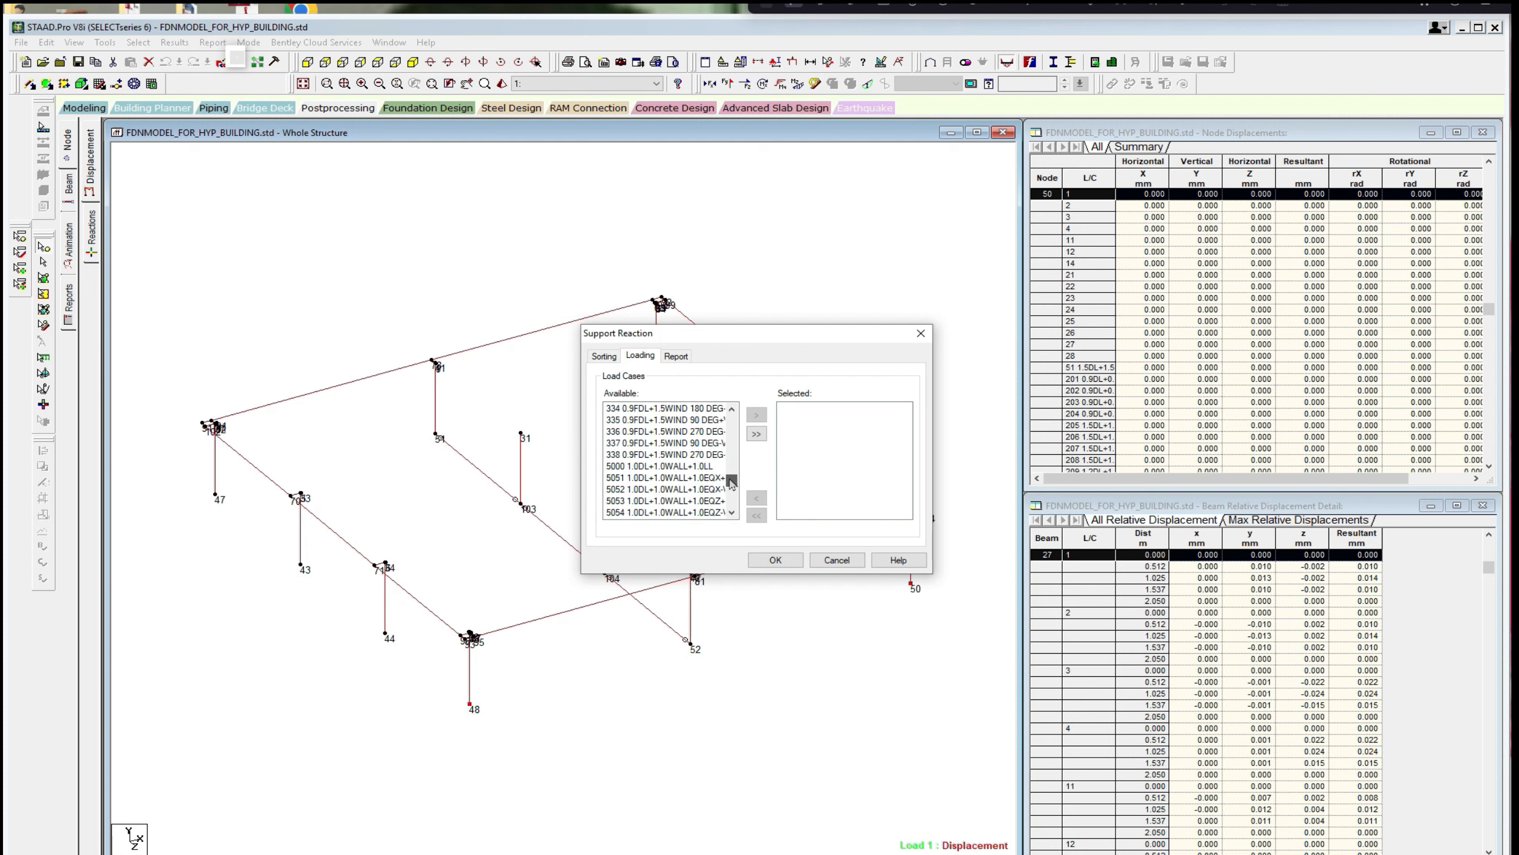
pyautogui.click(664, 466)
pyautogui.click(757, 415)
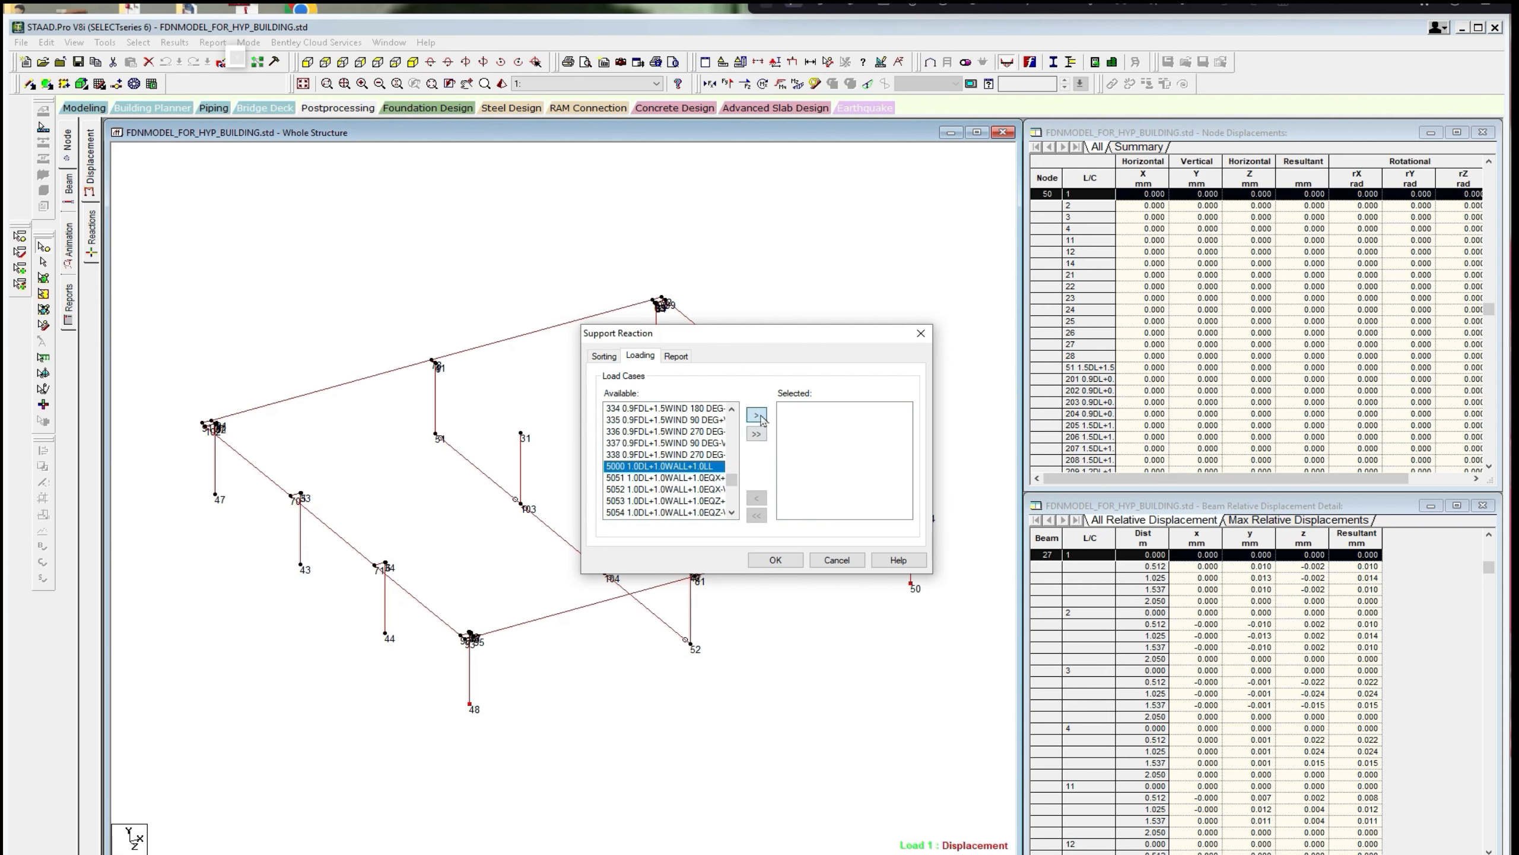
pyautogui.click(775, 559)
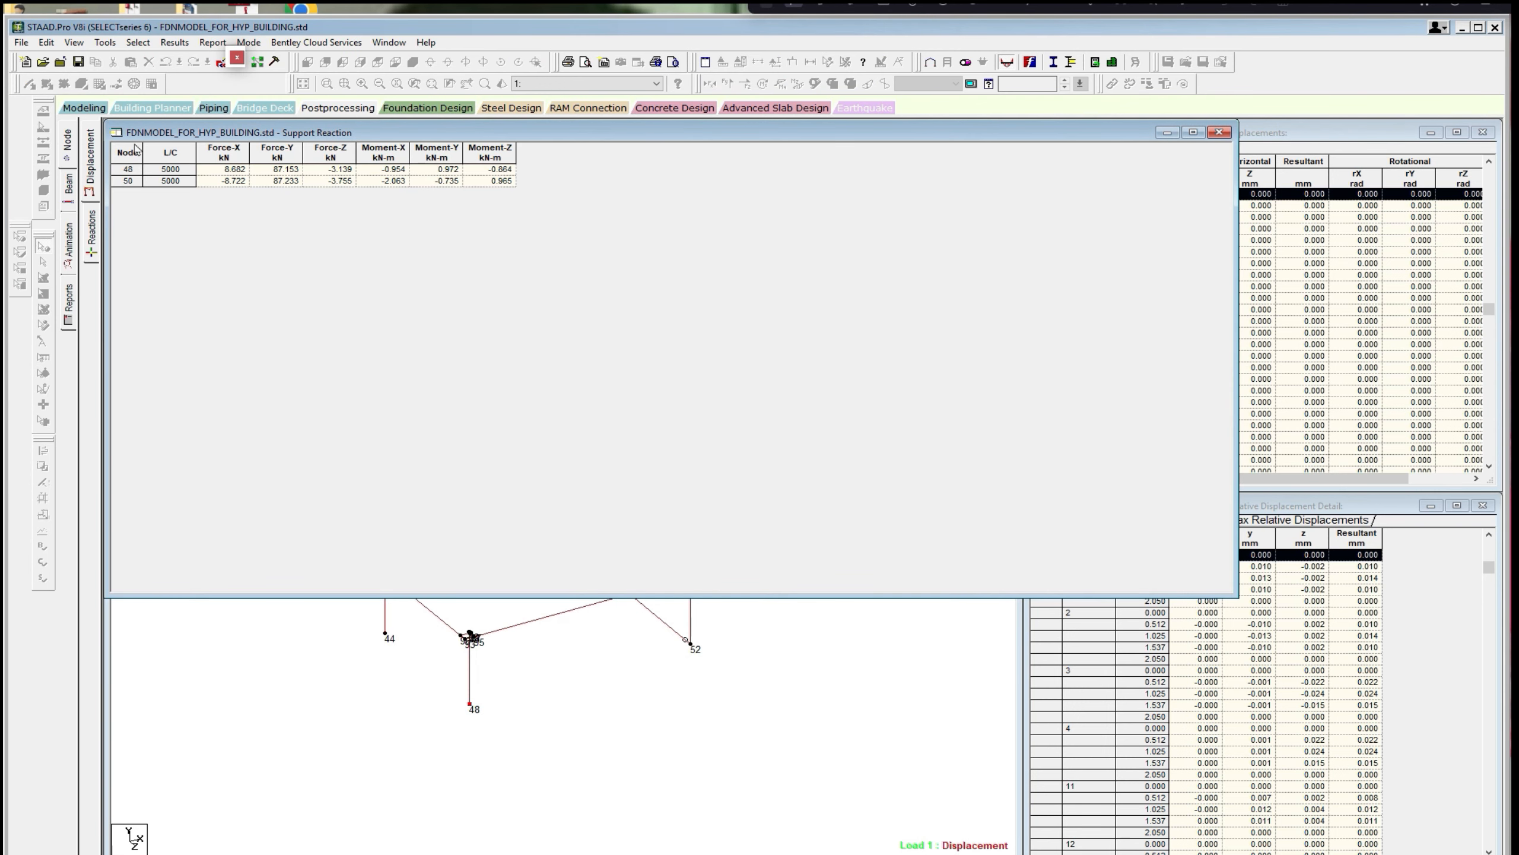
# Copy the whole support reaction table and paste it at B86 under CRITICAL GRAVITY LOAD CASE in the SLOPED FOOTING F1-P1-R1 workbook.
pyautogui.click(131, 154)
pyautogui.rightClick(132, 154)
pyautogui.click(148, 171)
pyautogui.hotkey('alt', 'Tab')
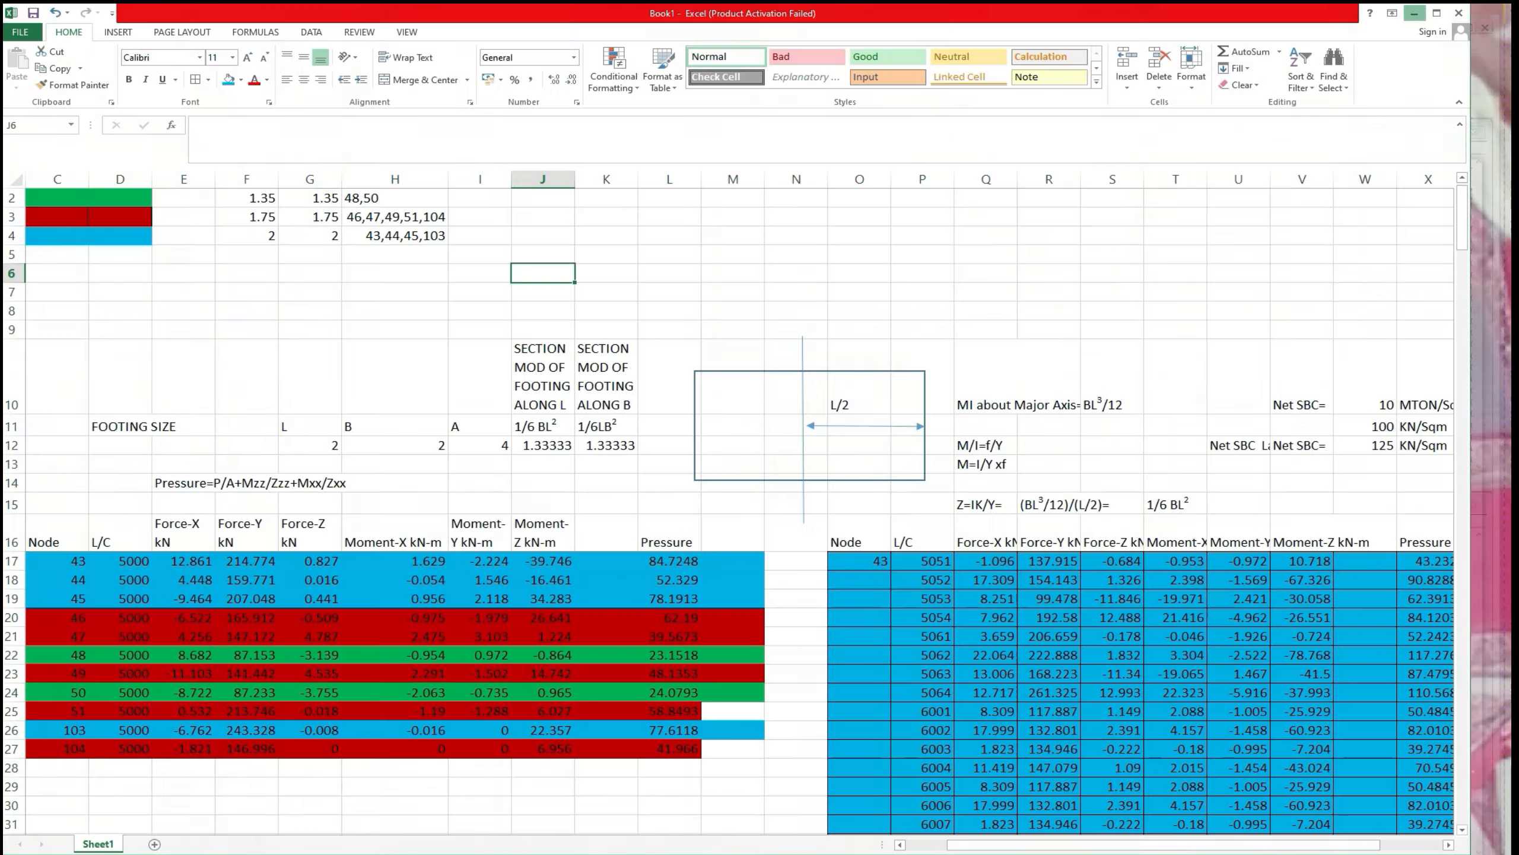
pyautogui.hotkey('alt', 'Tab')
pyautogui.scroll(-6, 173, 629)
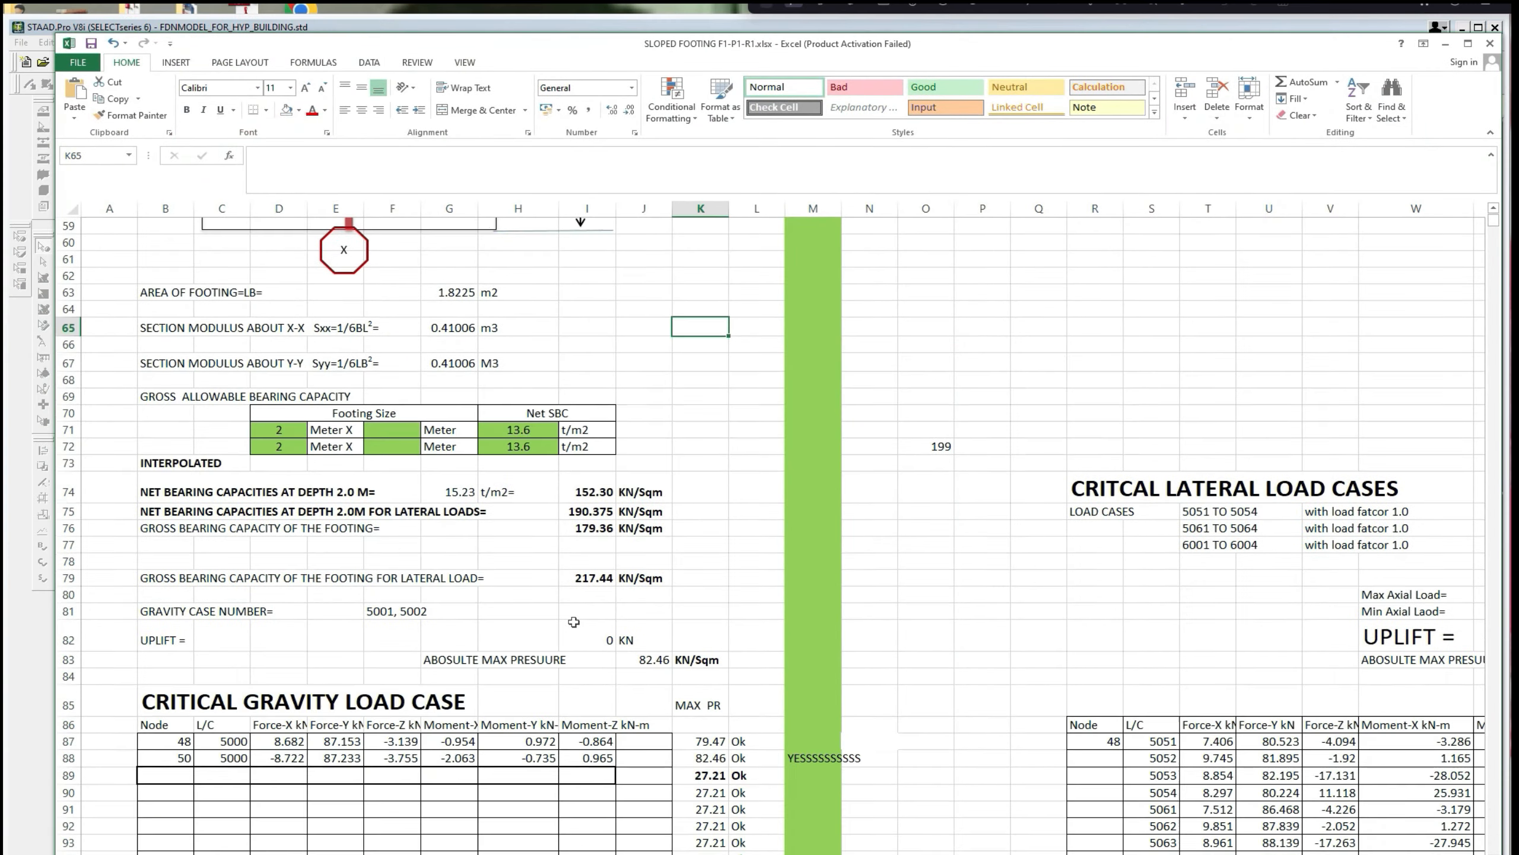
pyautogui.click(173, 629)
pyautogui.rightClick(174, 629)
pyautogui.click(205, 688)
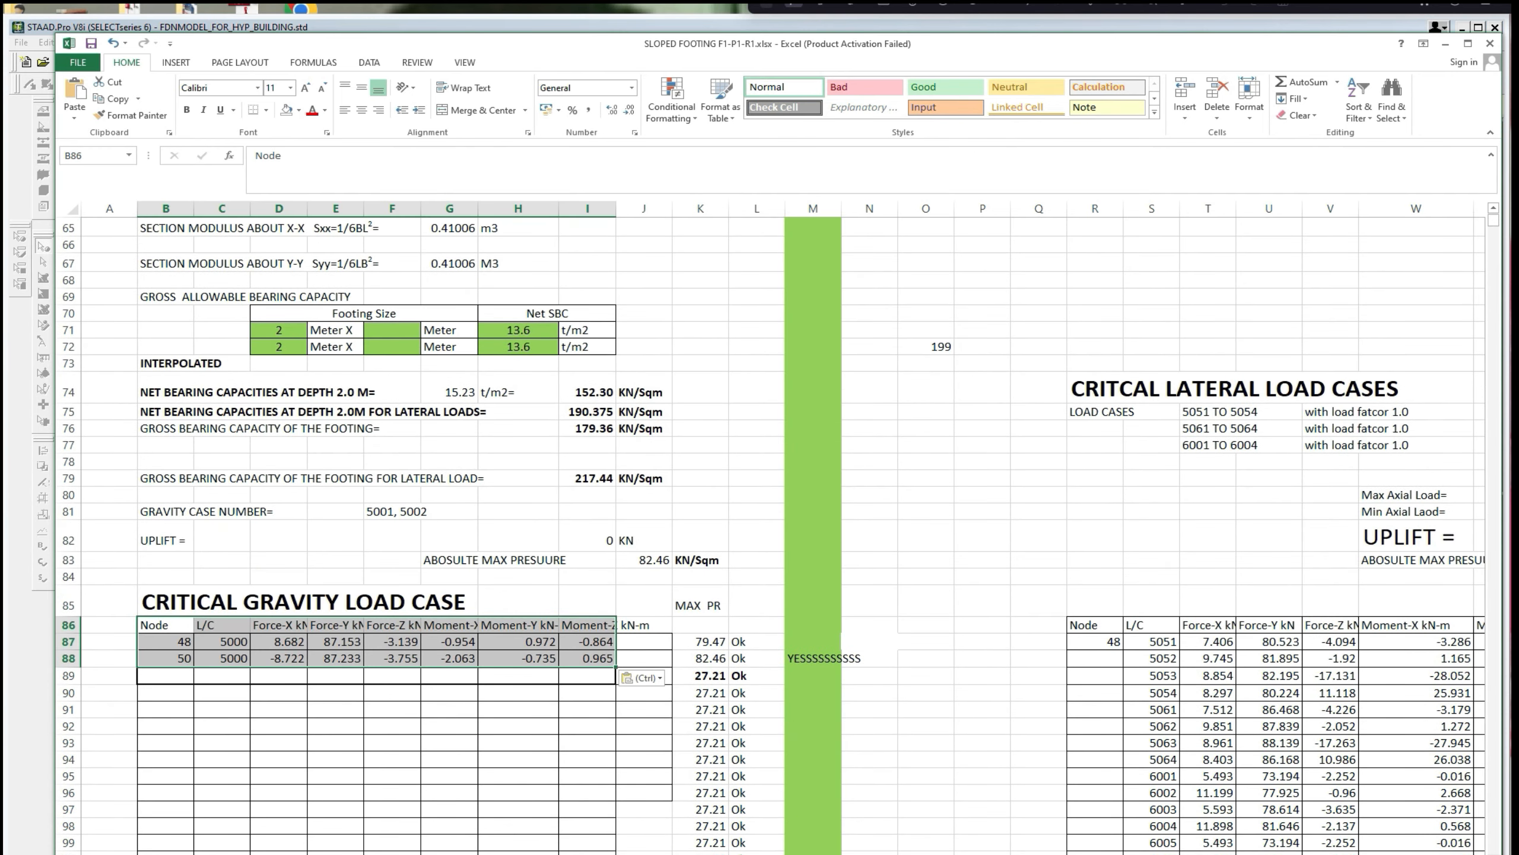
# Return to STAAD and generate a support reaction report for nodes 48 and 50 using only load cases 5051 to 6016.
pyautogui.hotkey('alt', 'Tab')
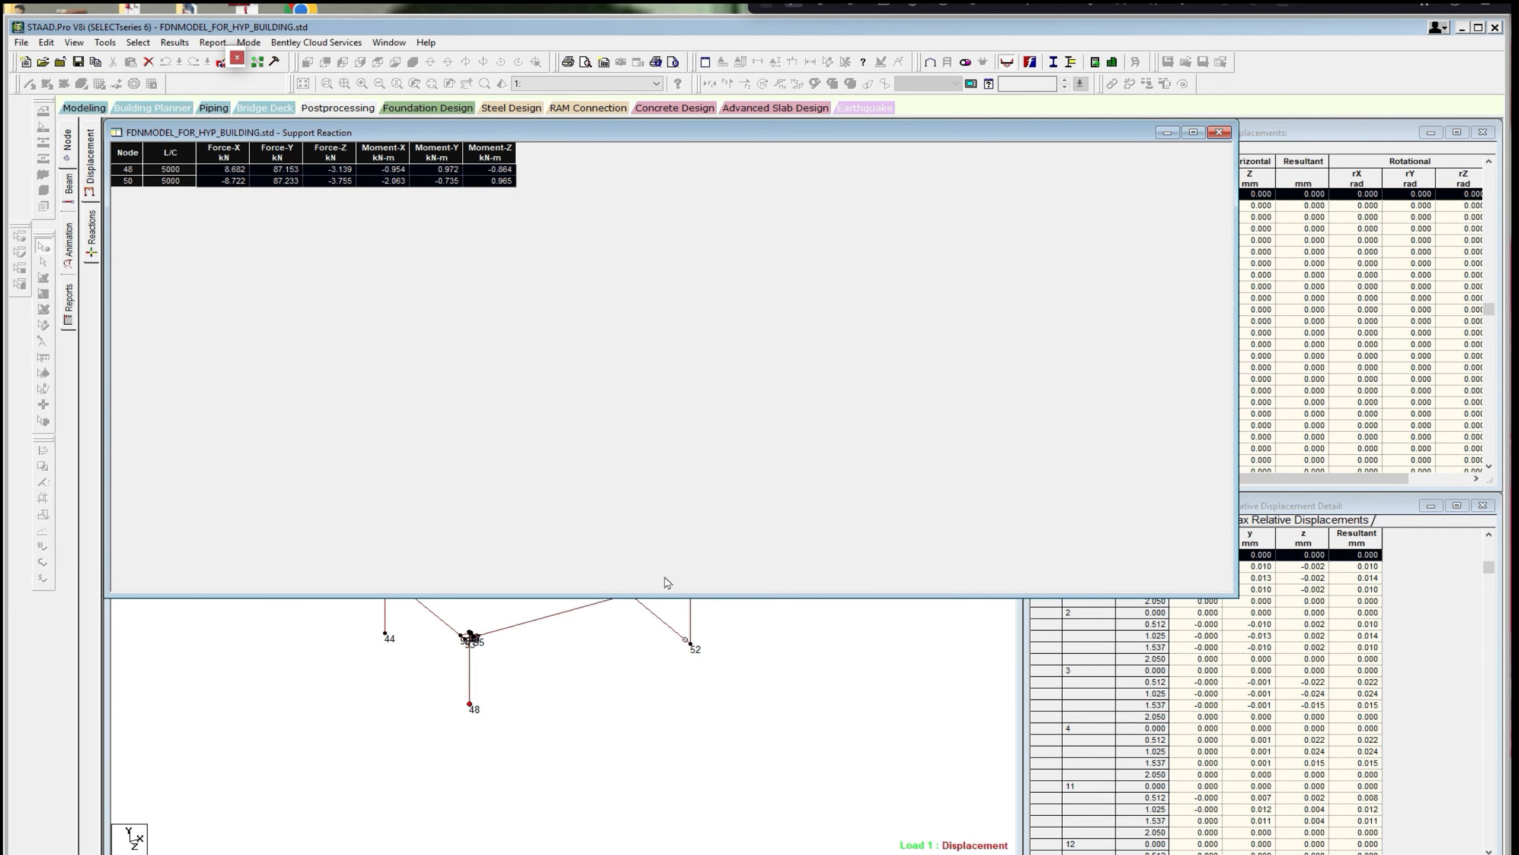
pyautogui.click(1220, 132)
pyautogui.click(213, 42)
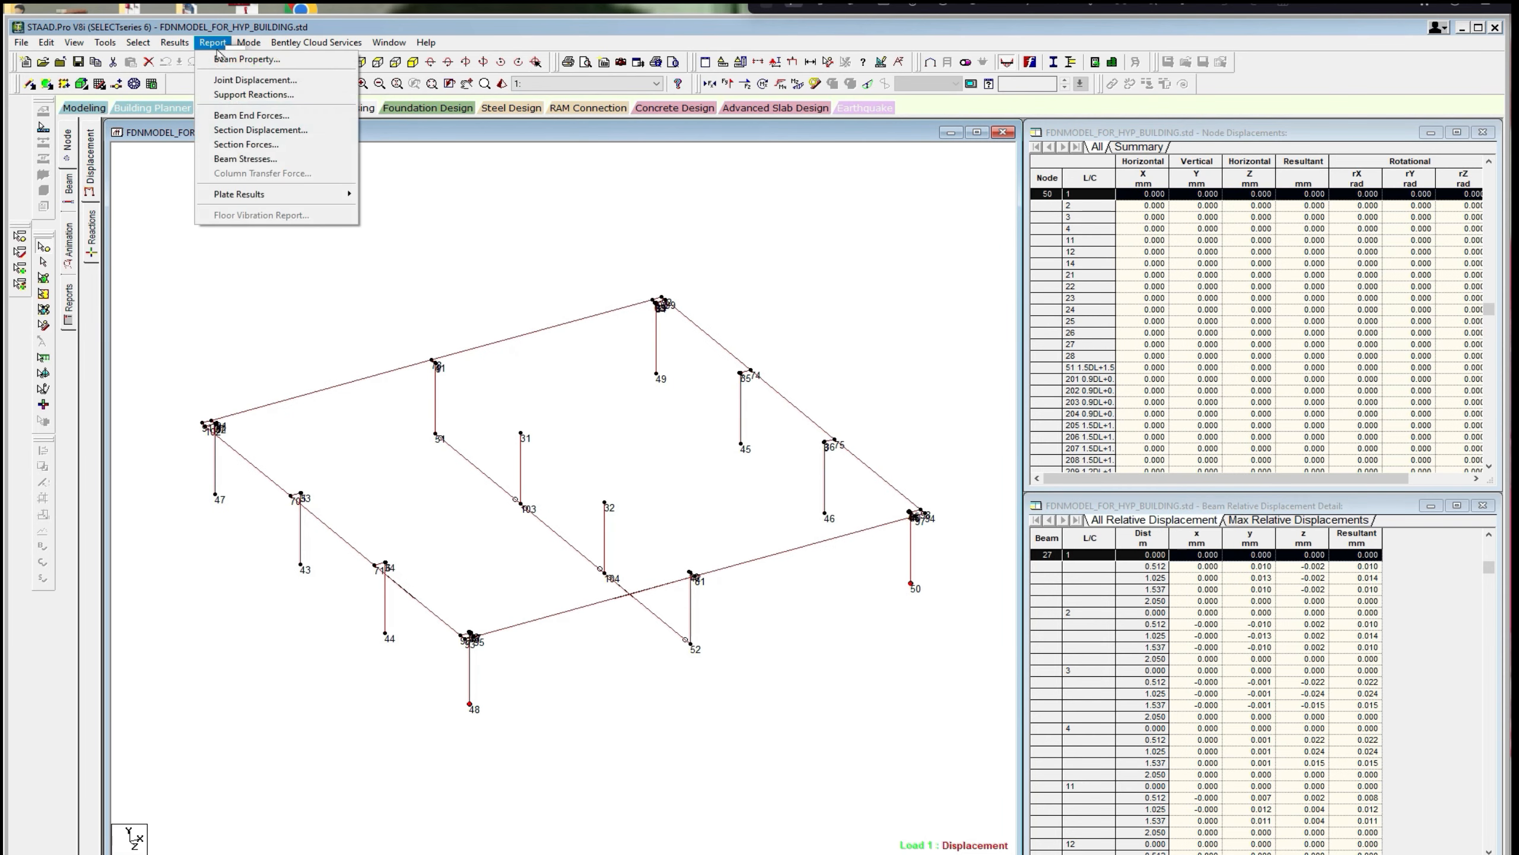
pyautogui.click(237, 98)
pyautogui.click(640, 356)
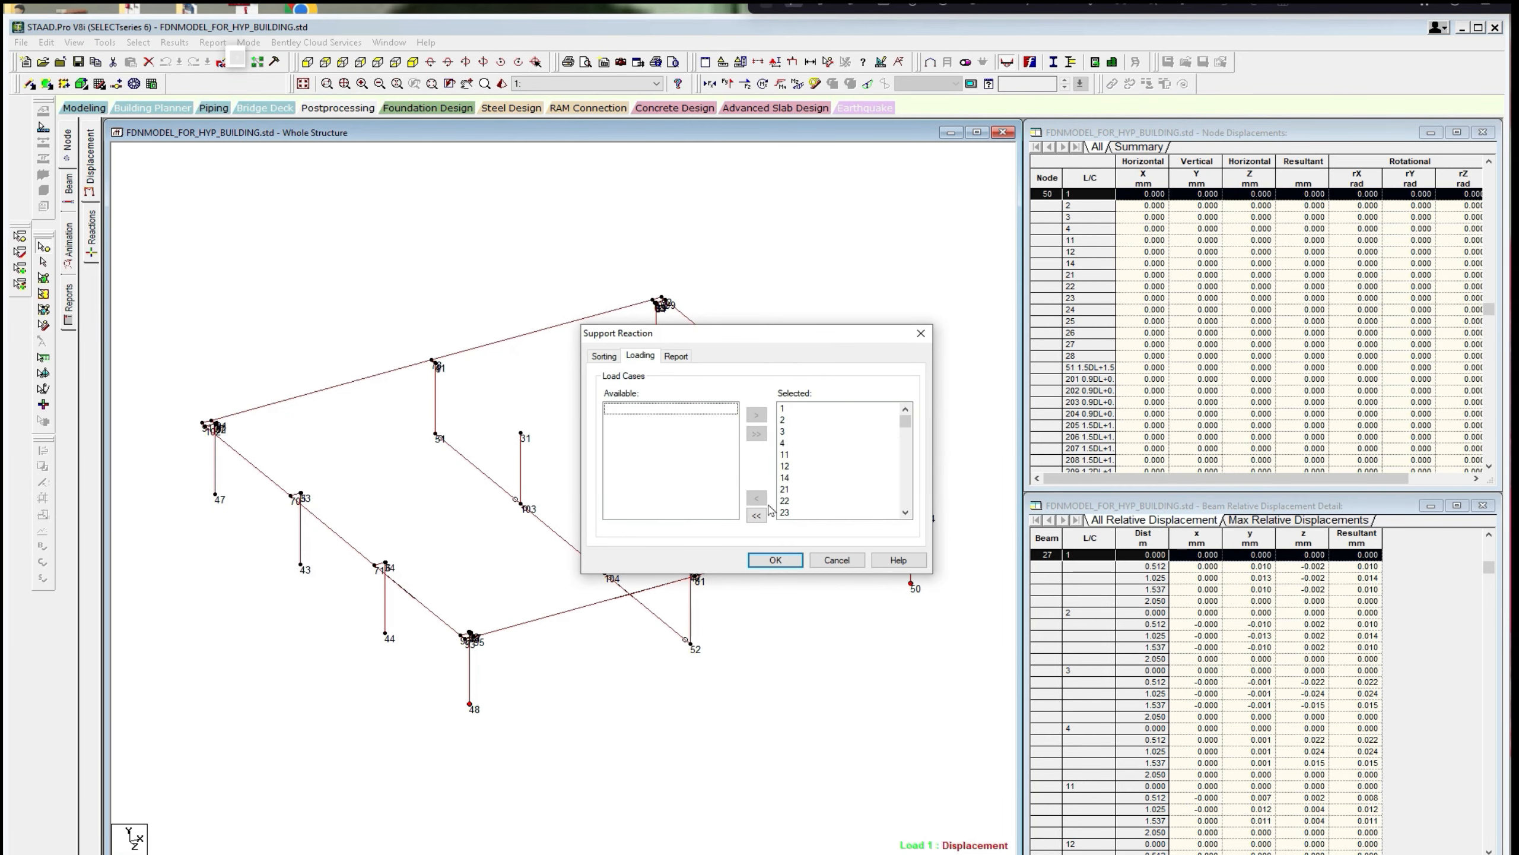
pyautogui.moveTo(733, 427); pyautogui.dragTo(728, 488)
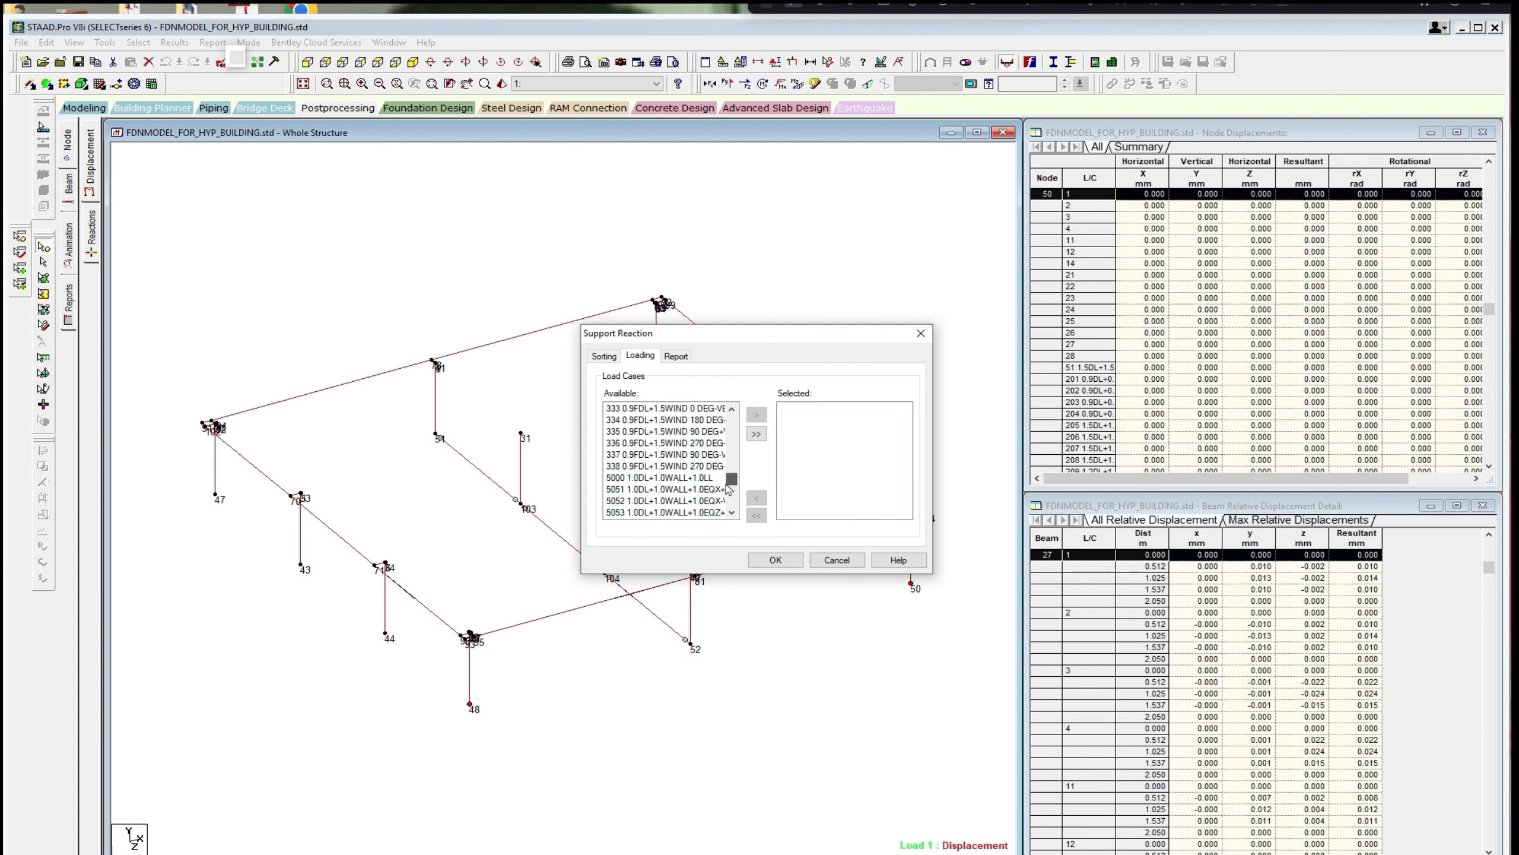
pyautogui.click(688, 490)
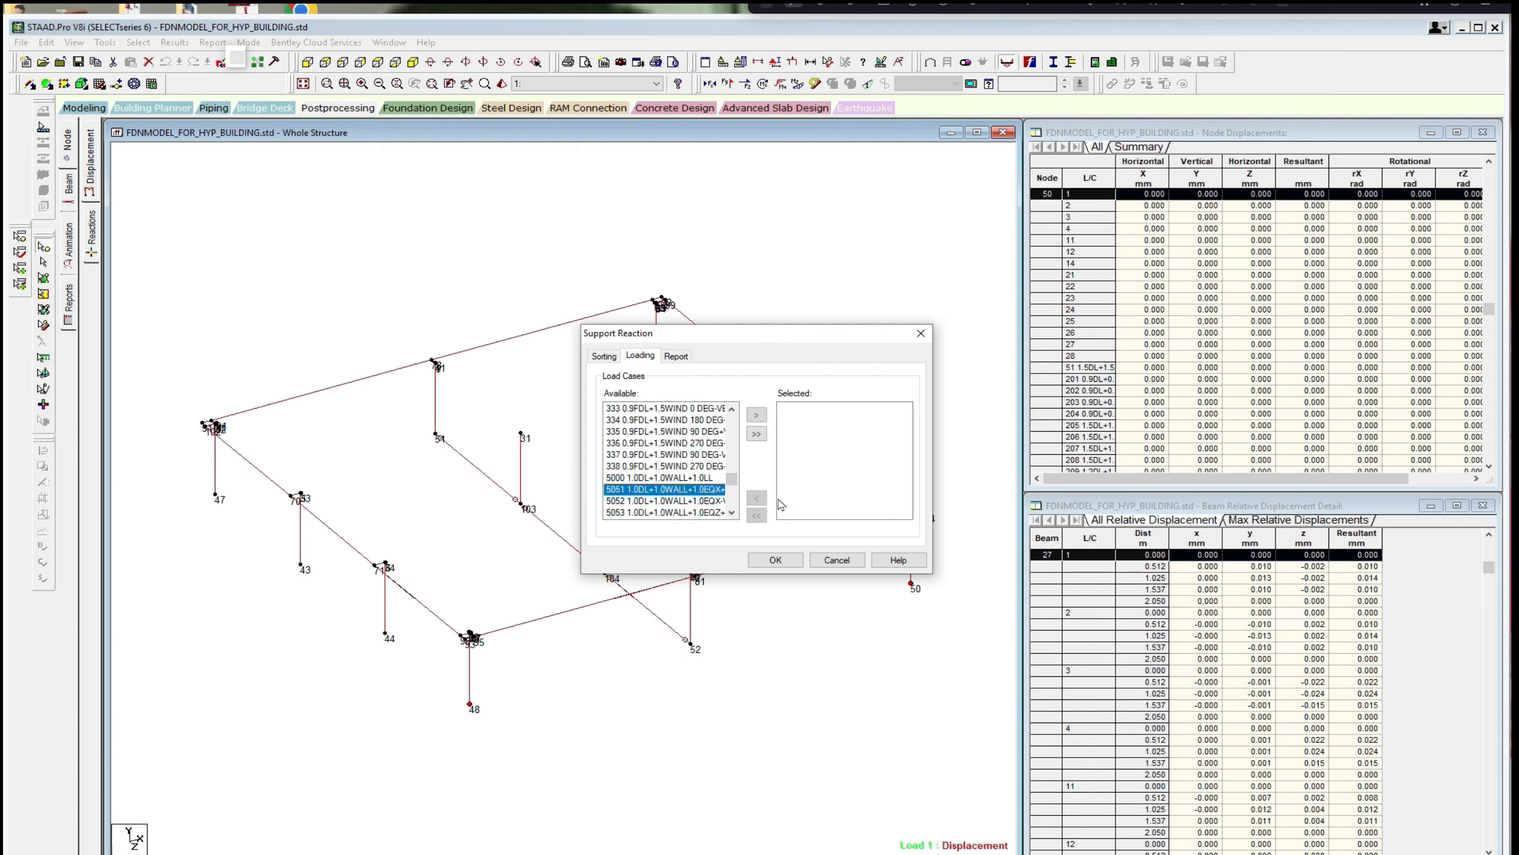
pyautogui.moveTo(733, 482); pyautogui.dragTo(735, 508)
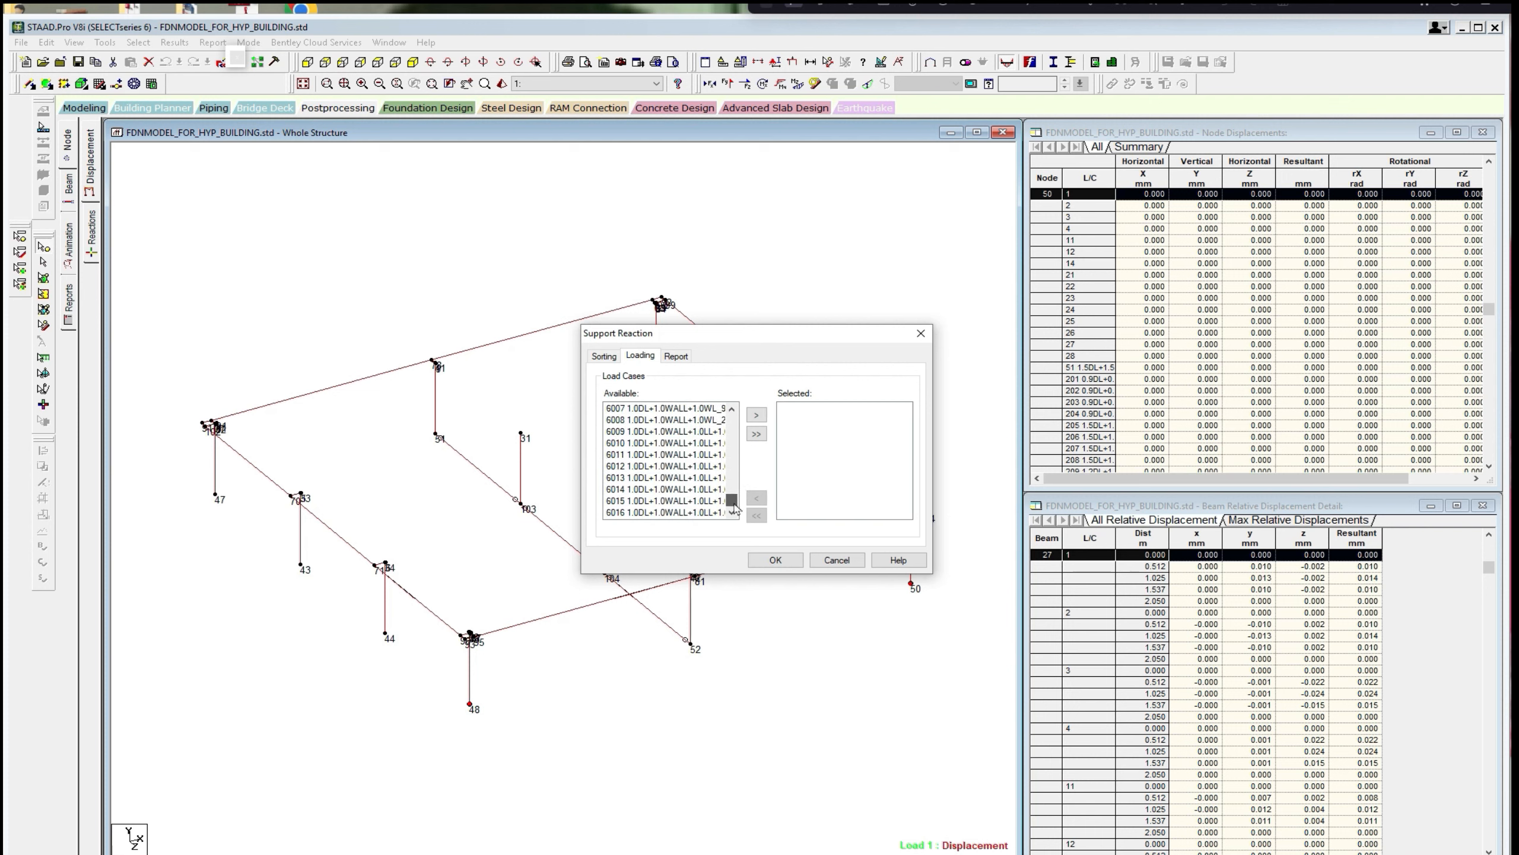
pyautogui.keyDown('shift'); pyautogui.click(693, 513); pyautogui.keyUp('shift')
pyautogui.click(756, 414)
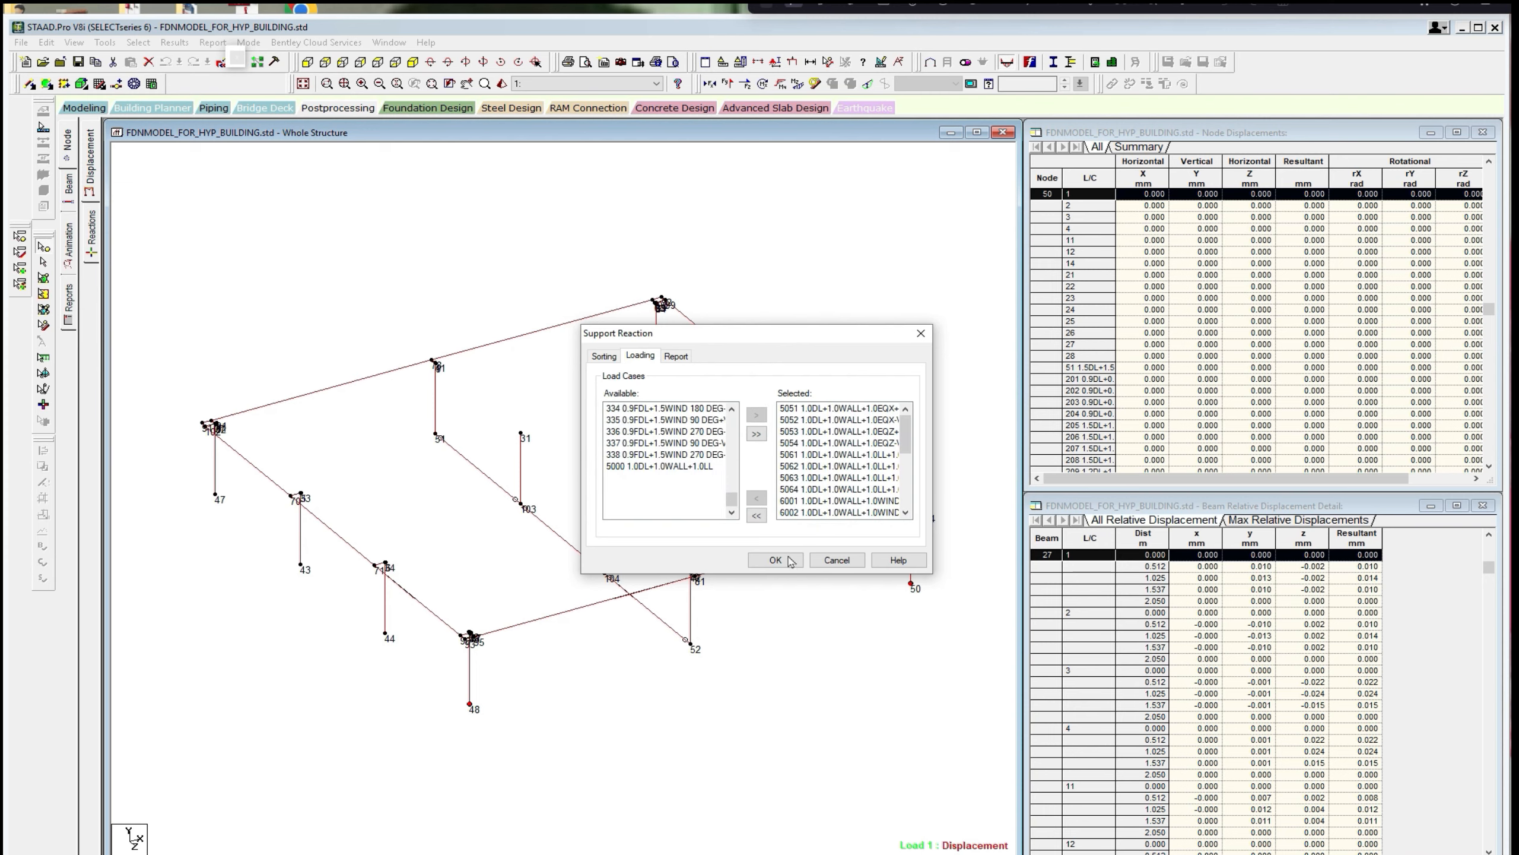
pyautogui.click(775, 560)
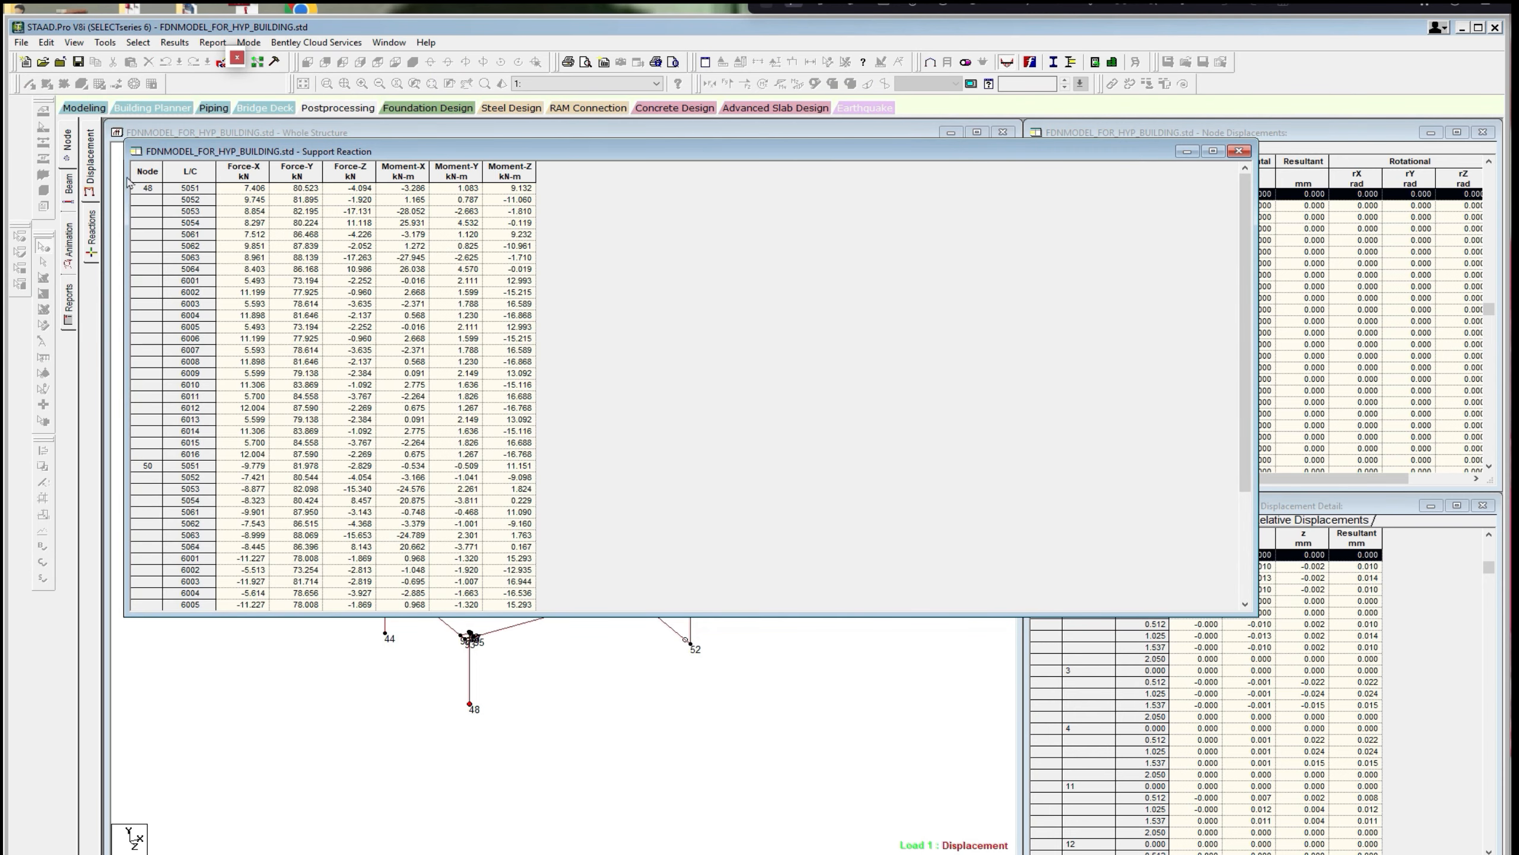
# Copy the whole support reaction table and paste it at R86 under CRITCAL LATERAL LOAD CASES in the footing workbook.
pyautogui.rightClick(144, 172)
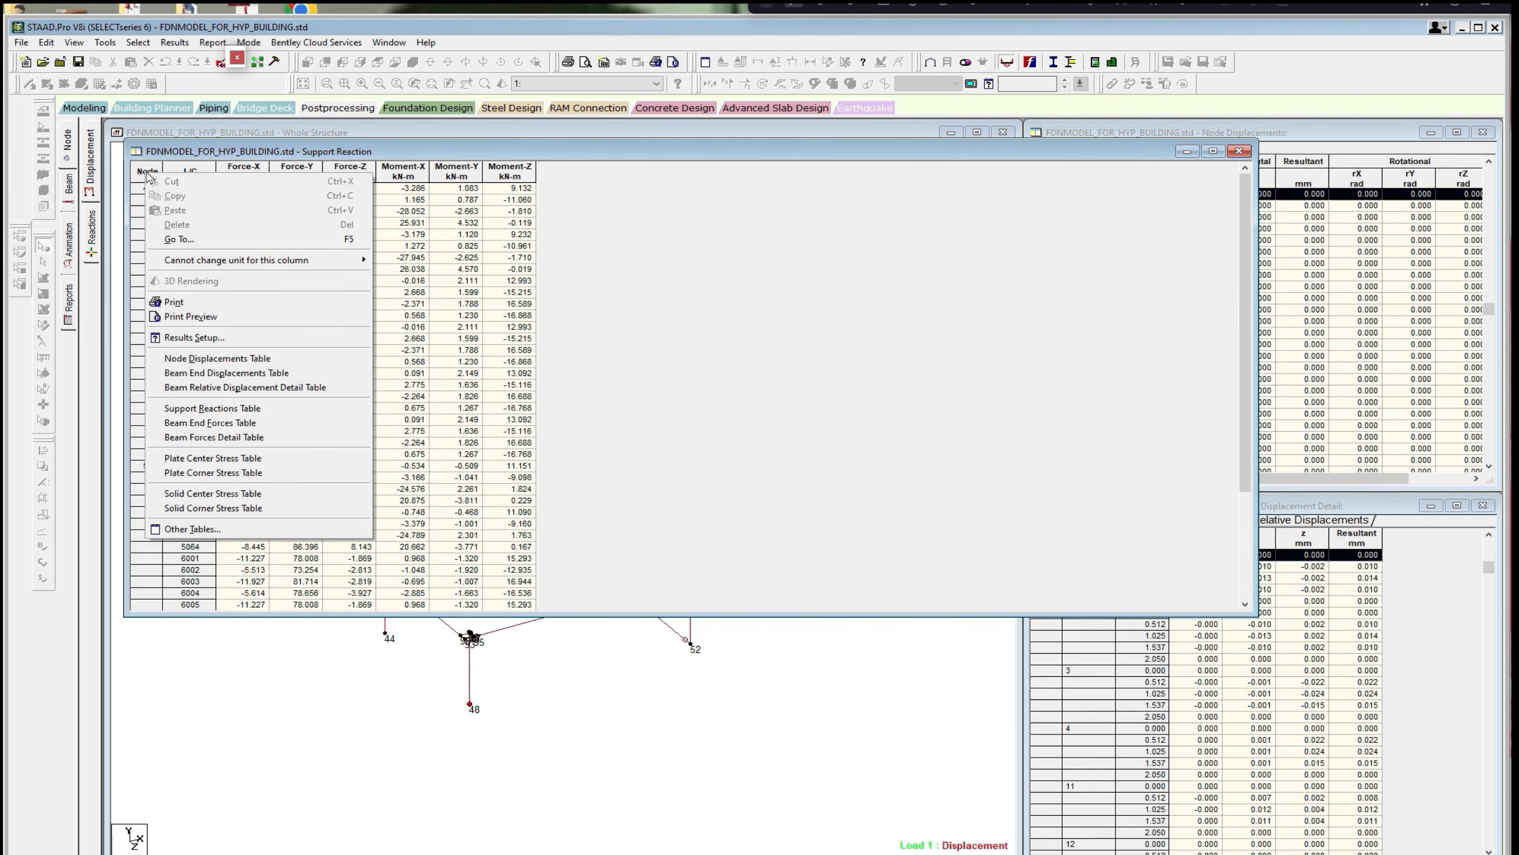
pyautogui.click(144, 168)
pyautogui.rightClick(141, 167)
pyautogui.click(166, 190)
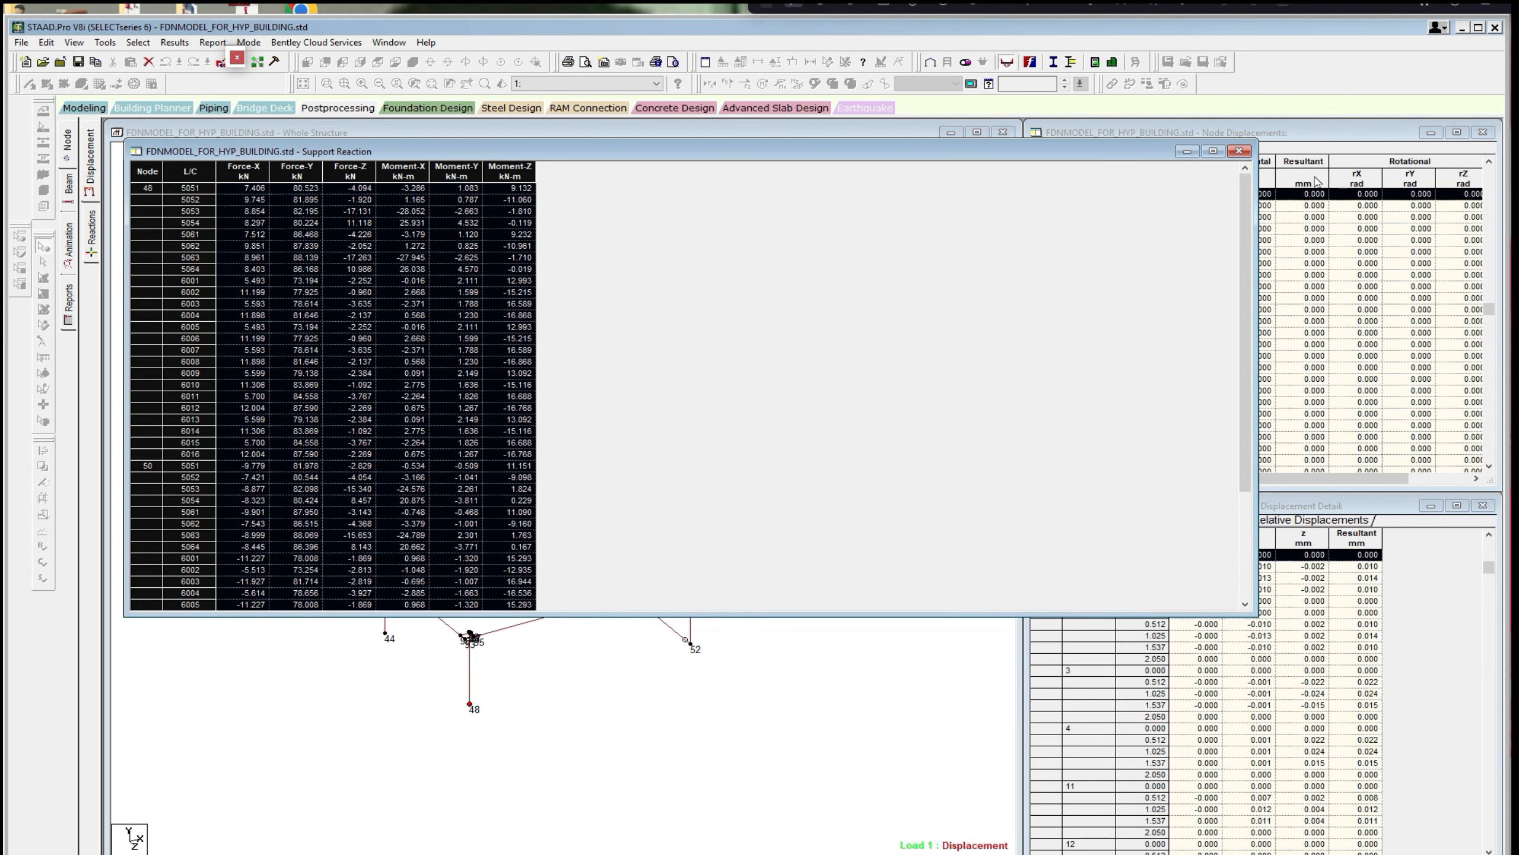
pyautogui.click(1239, 151)
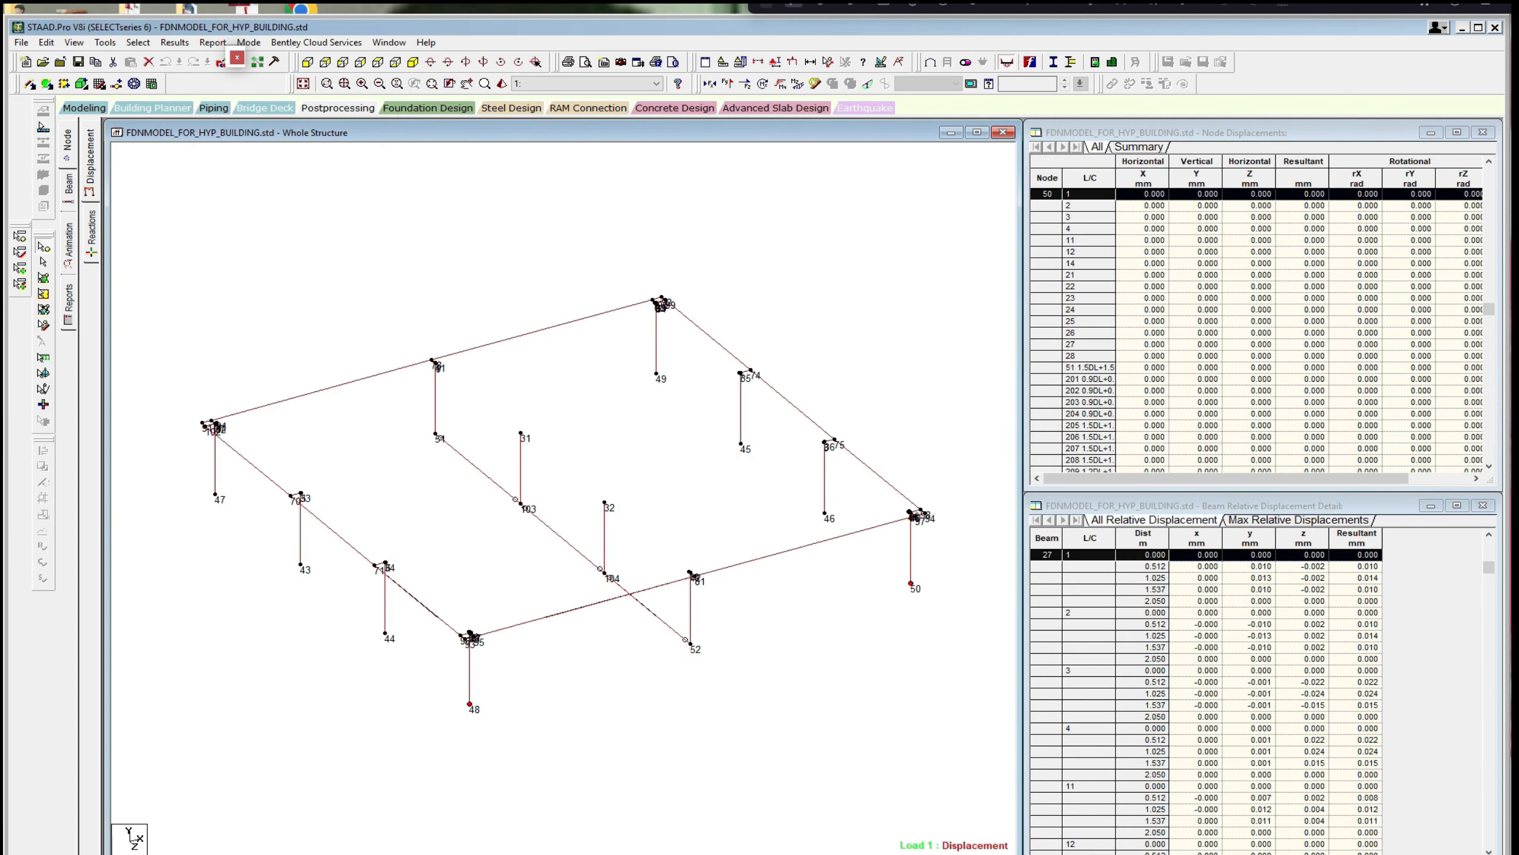
pyautogui.hotkey('alt', 'Tab')
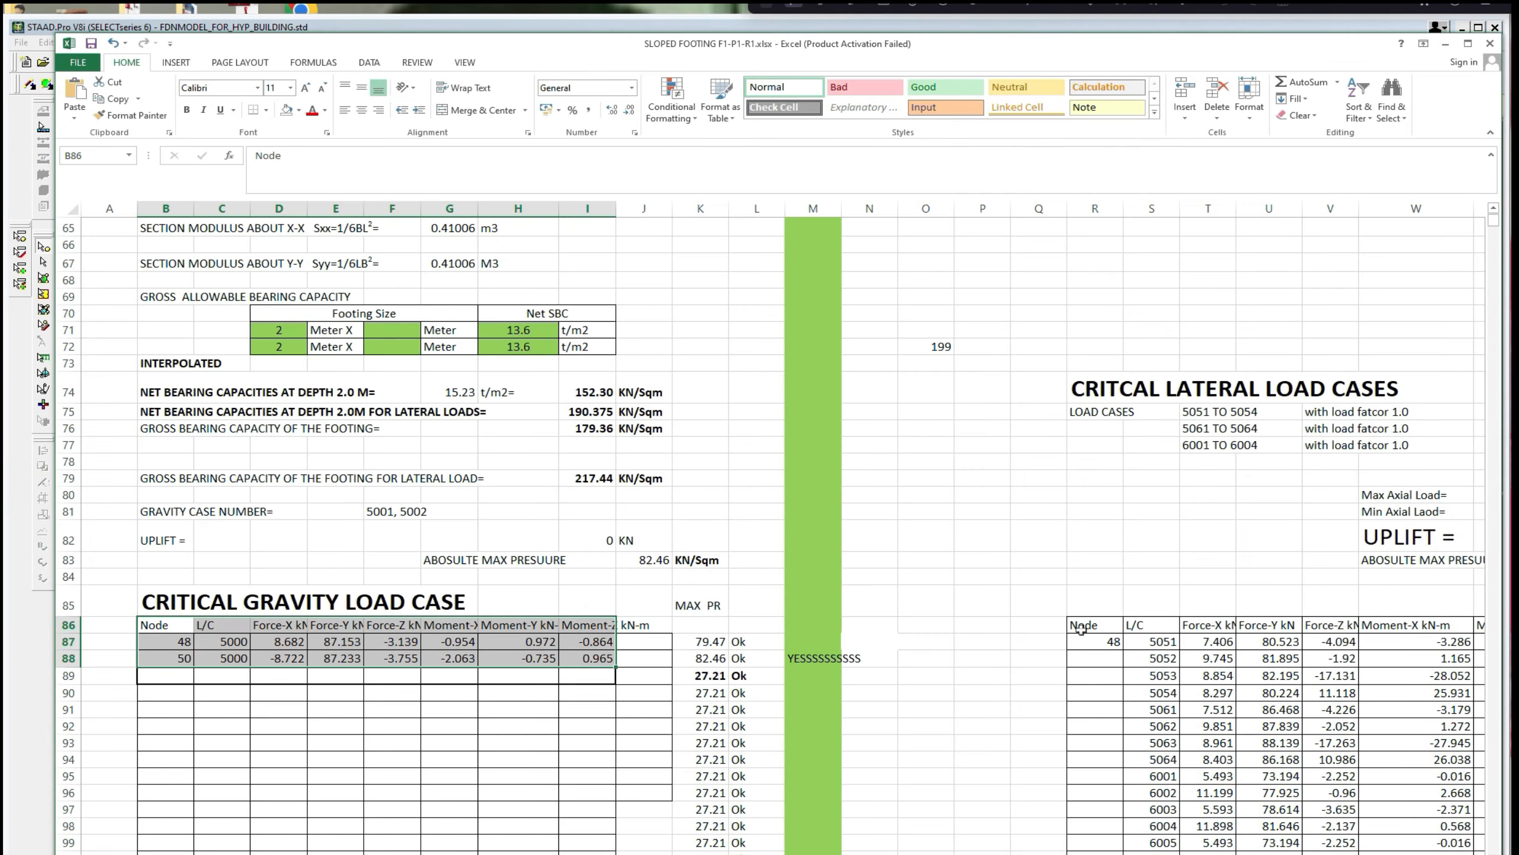
pyautogui.click(1087, 625)
pyautogui.rightClick(1087, 626)
pyautogui.click(1117, 680)
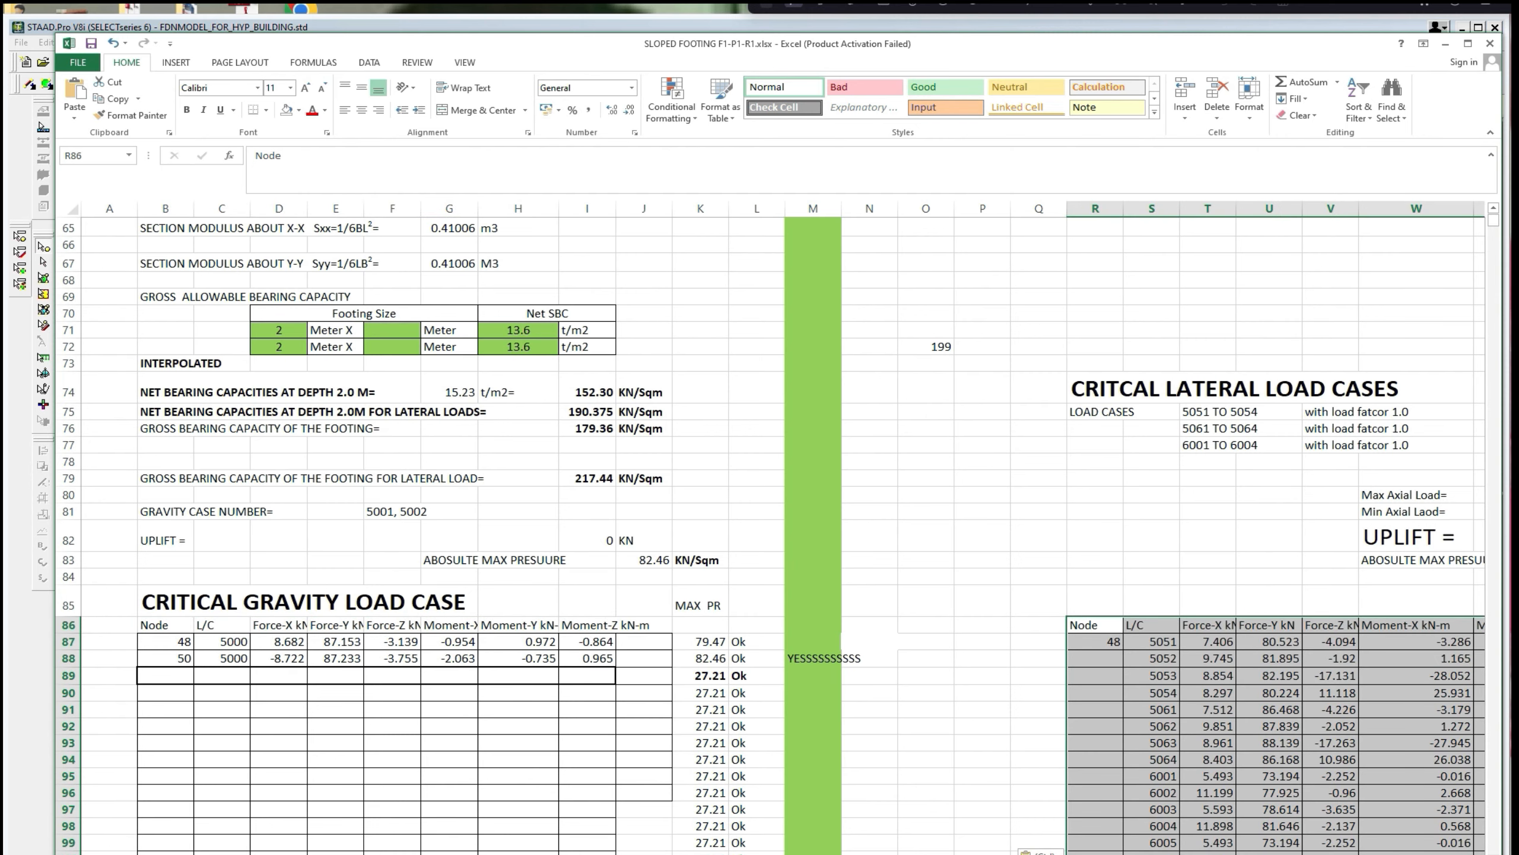
# Review the pressure checks beside the lateral load table, the footing sketches and the footing size inputs at the start of the sheet.
pyautogui.hscroll(5, 782, 527)
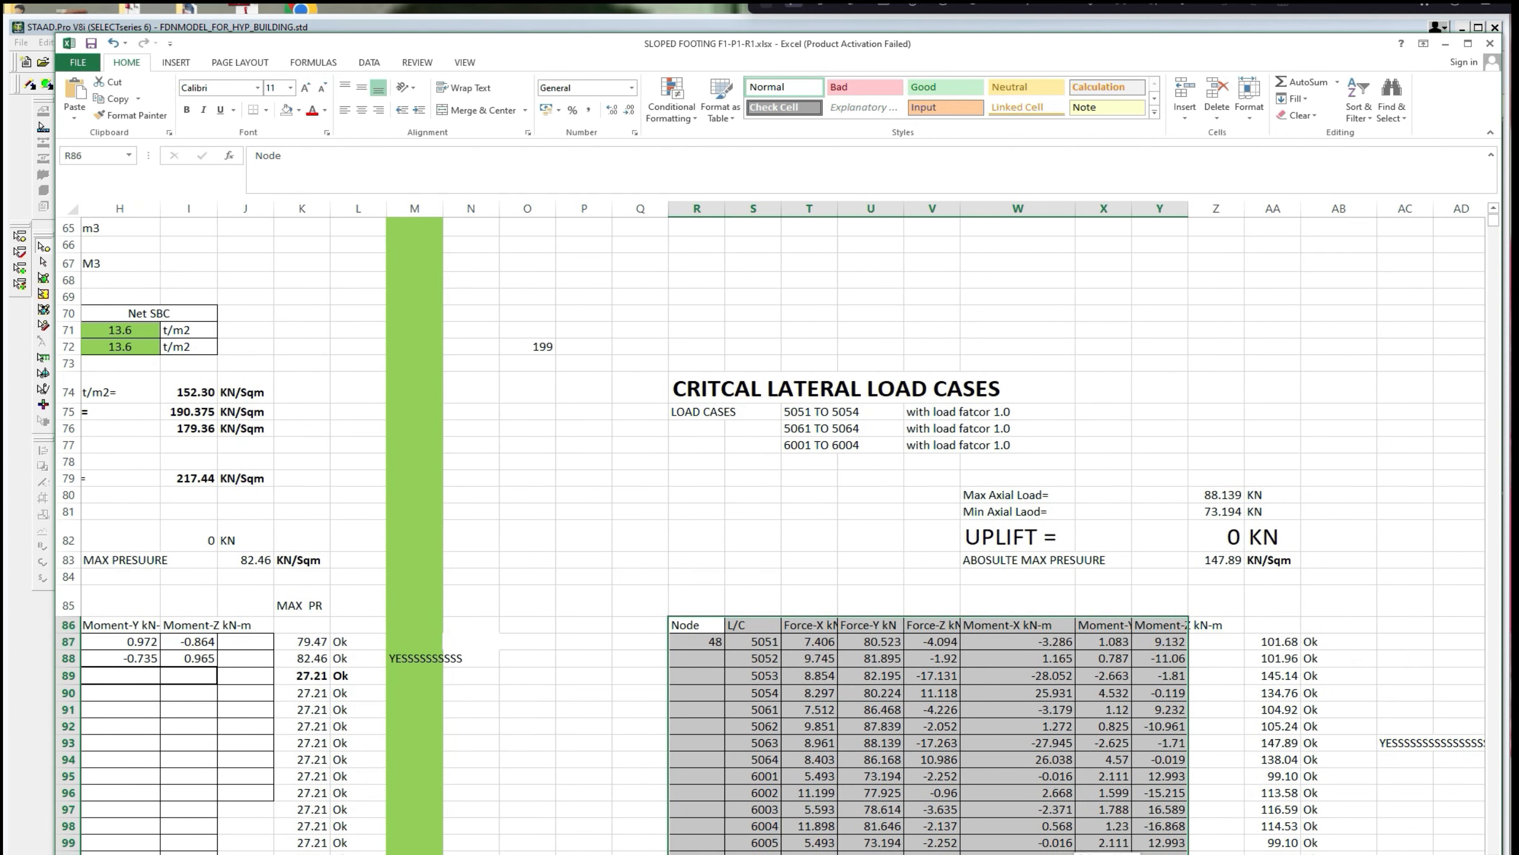
pyautogui.hscroll(-7, 964, 576)
pyautogui.scroll(3, 964, 576)
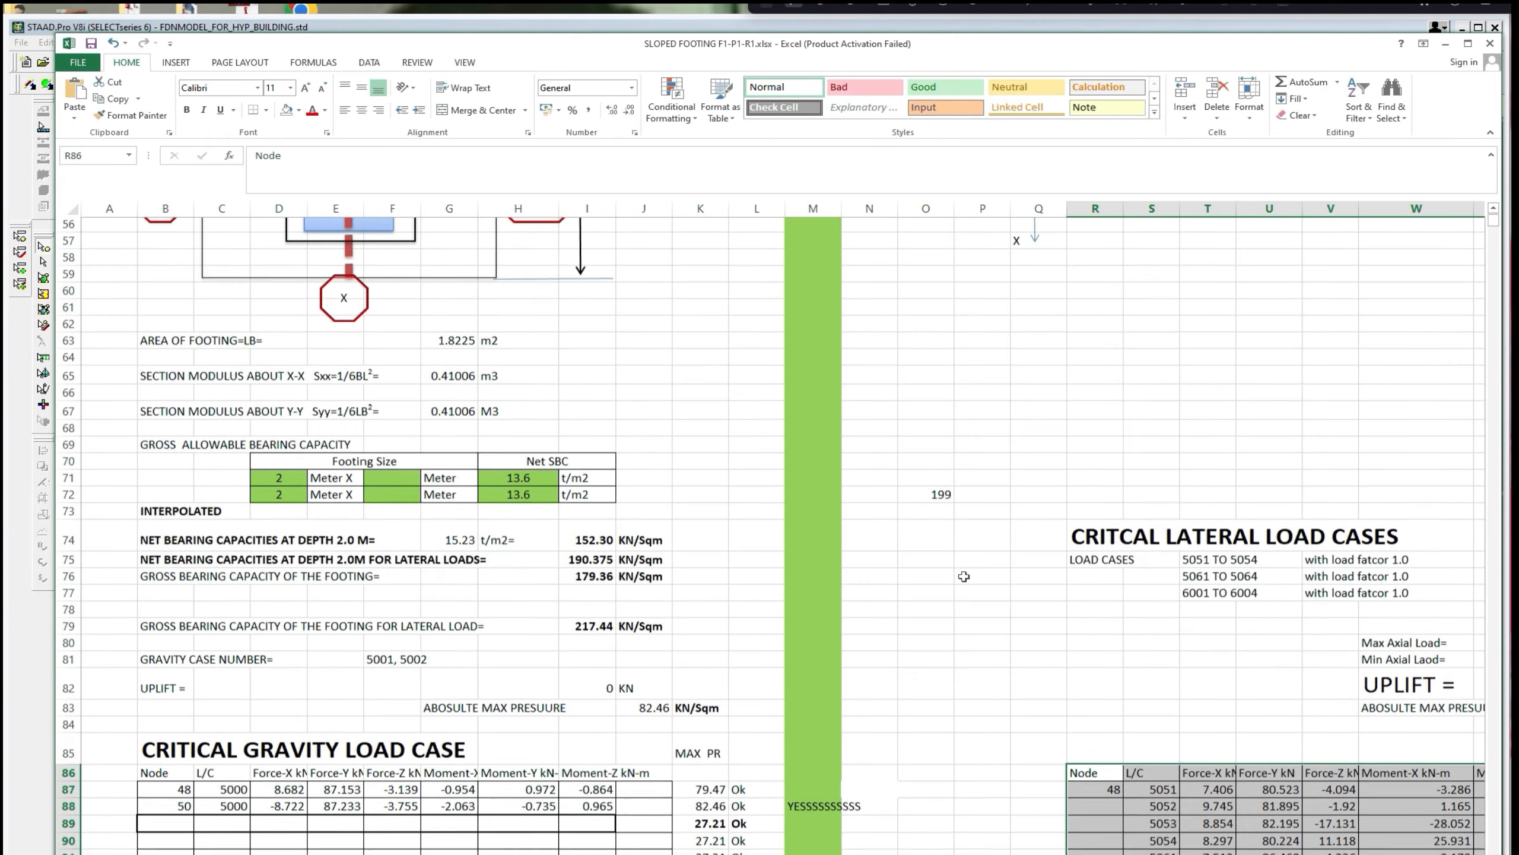
pyautogui.scroll(7, 964, 576)
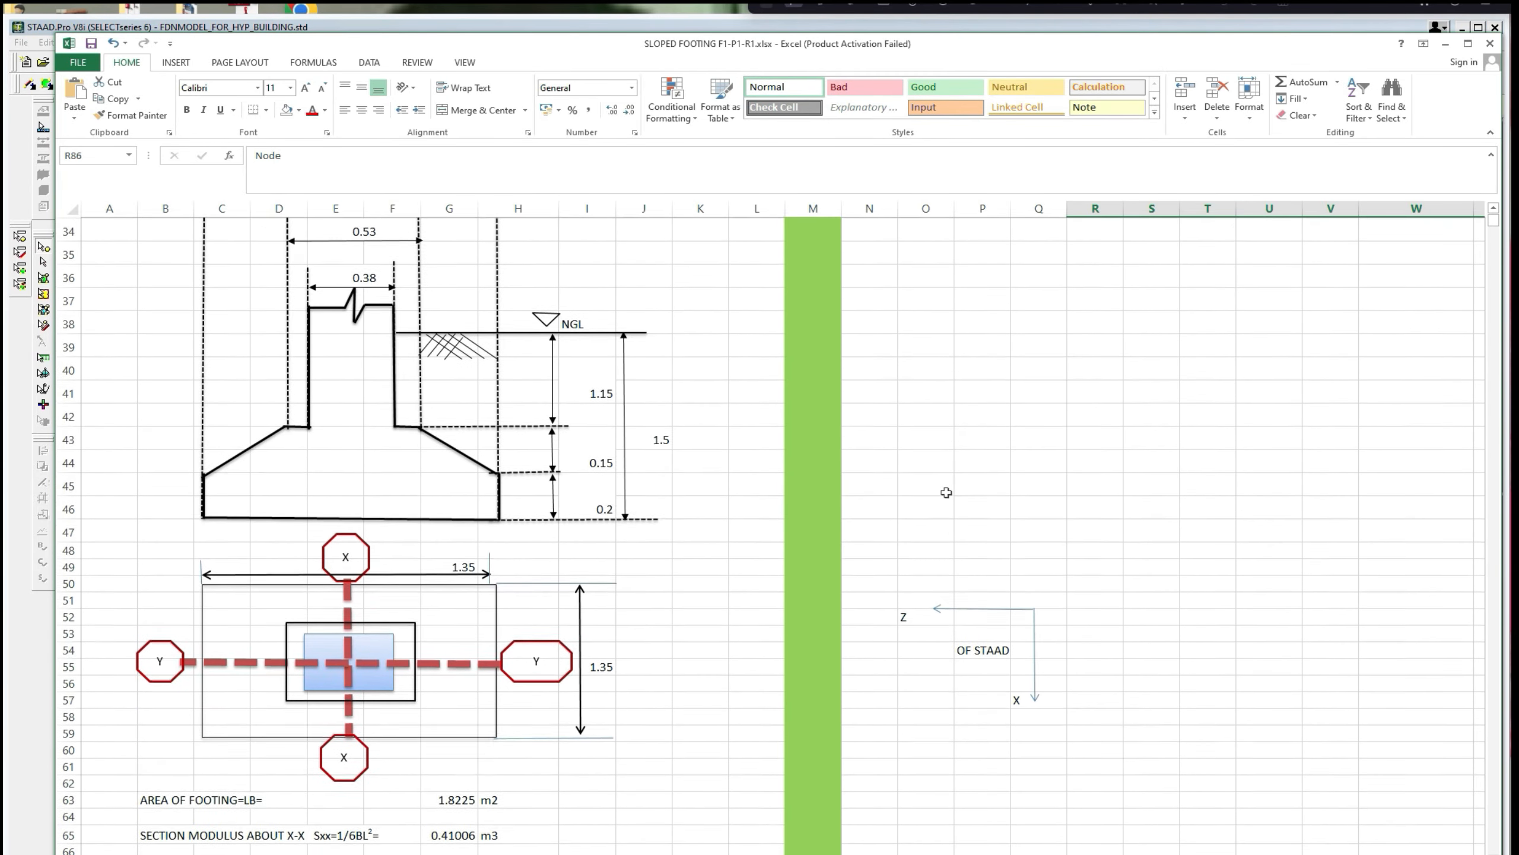
pyautogui.scroll(10, 946, 492)
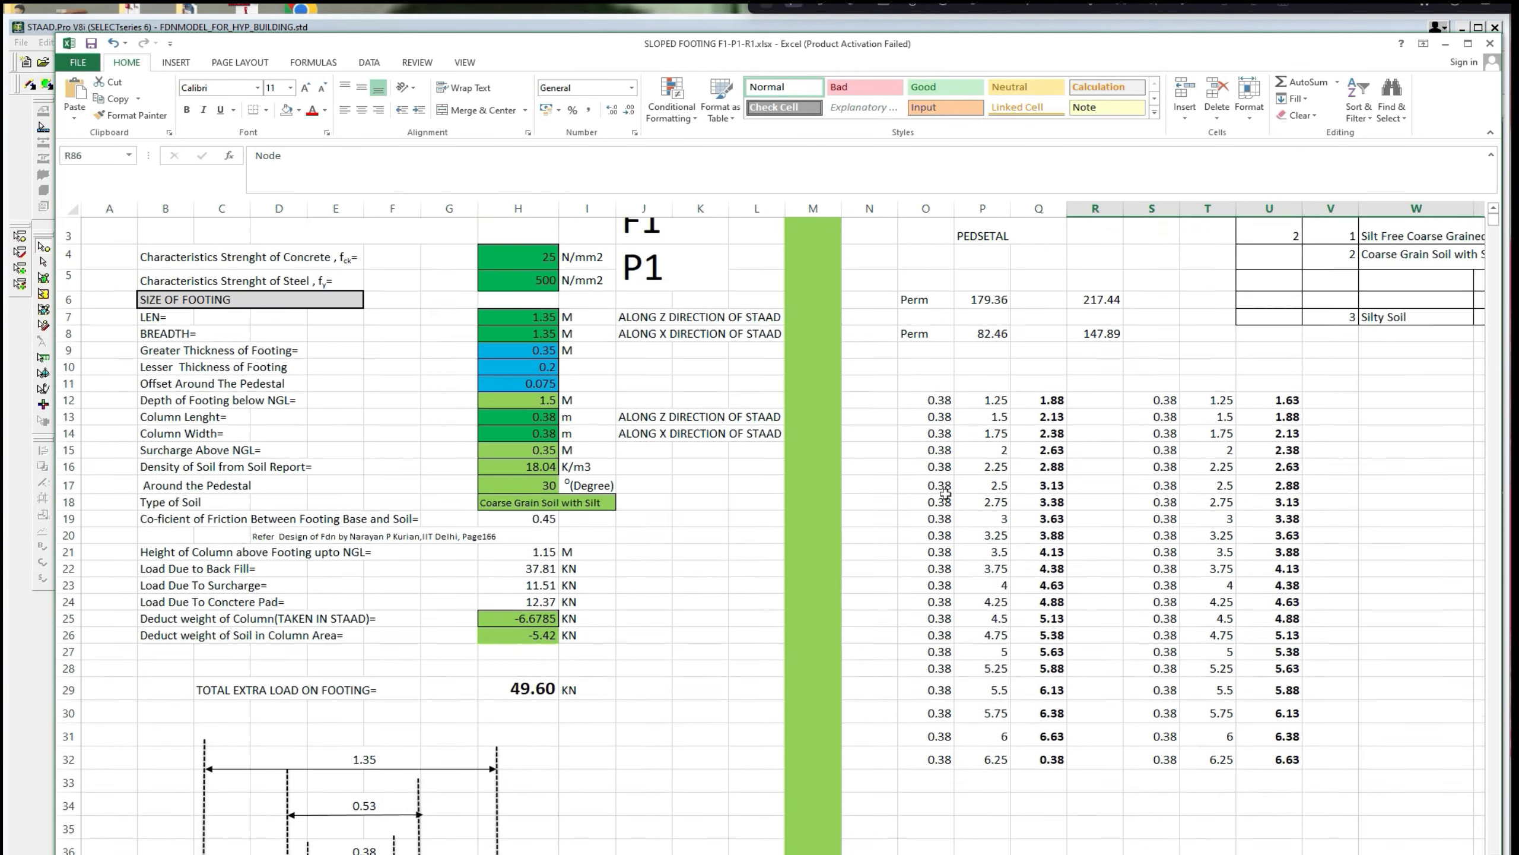
pyautogui.scroll(1, 945, 492)
pyautogui.scroll(-2, 945, 494)
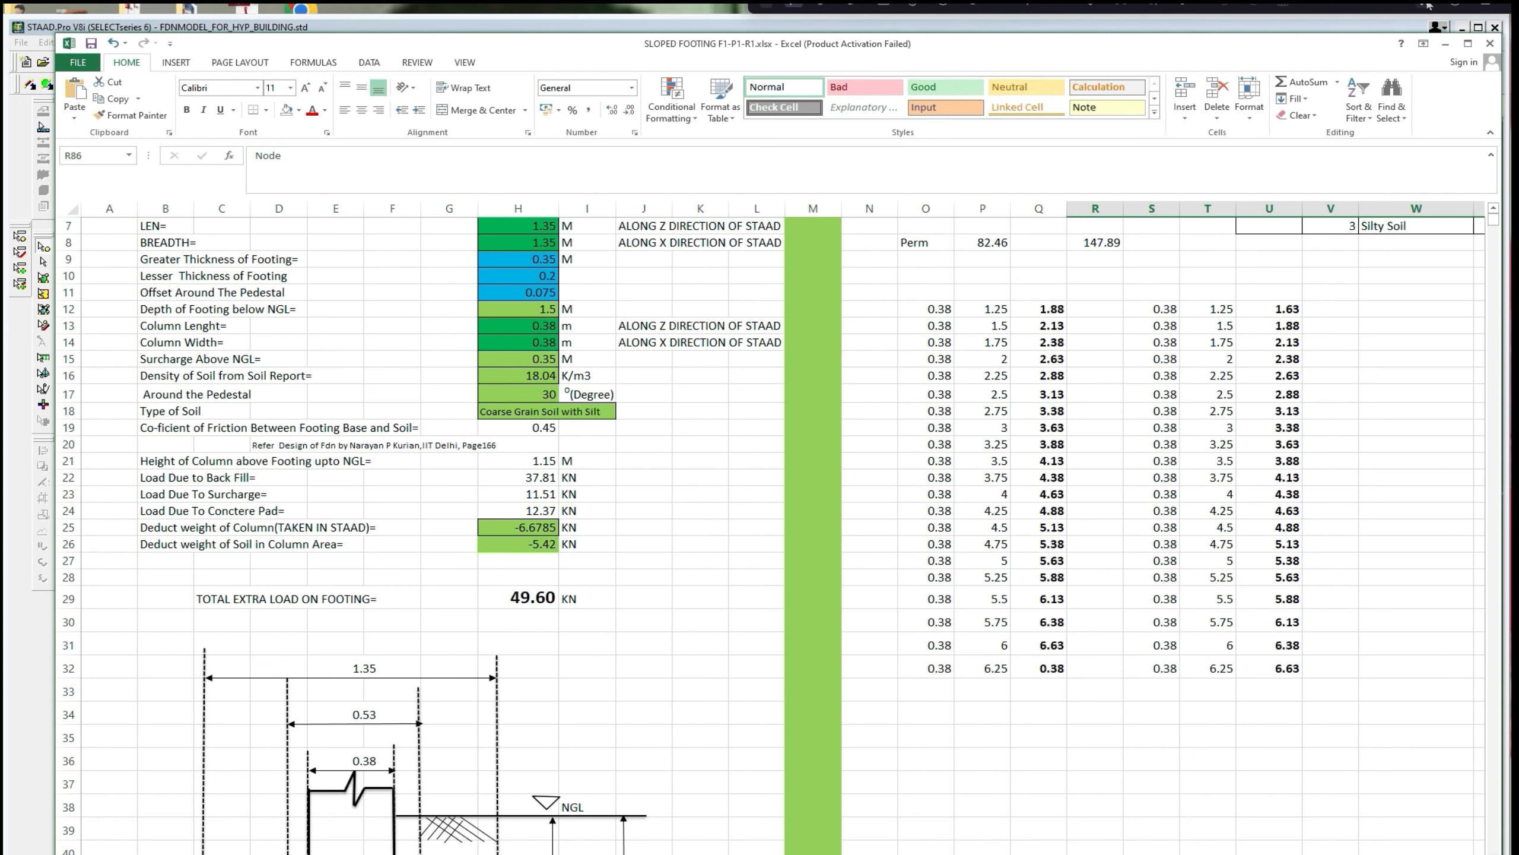
pyautogui.click(1427, 6)
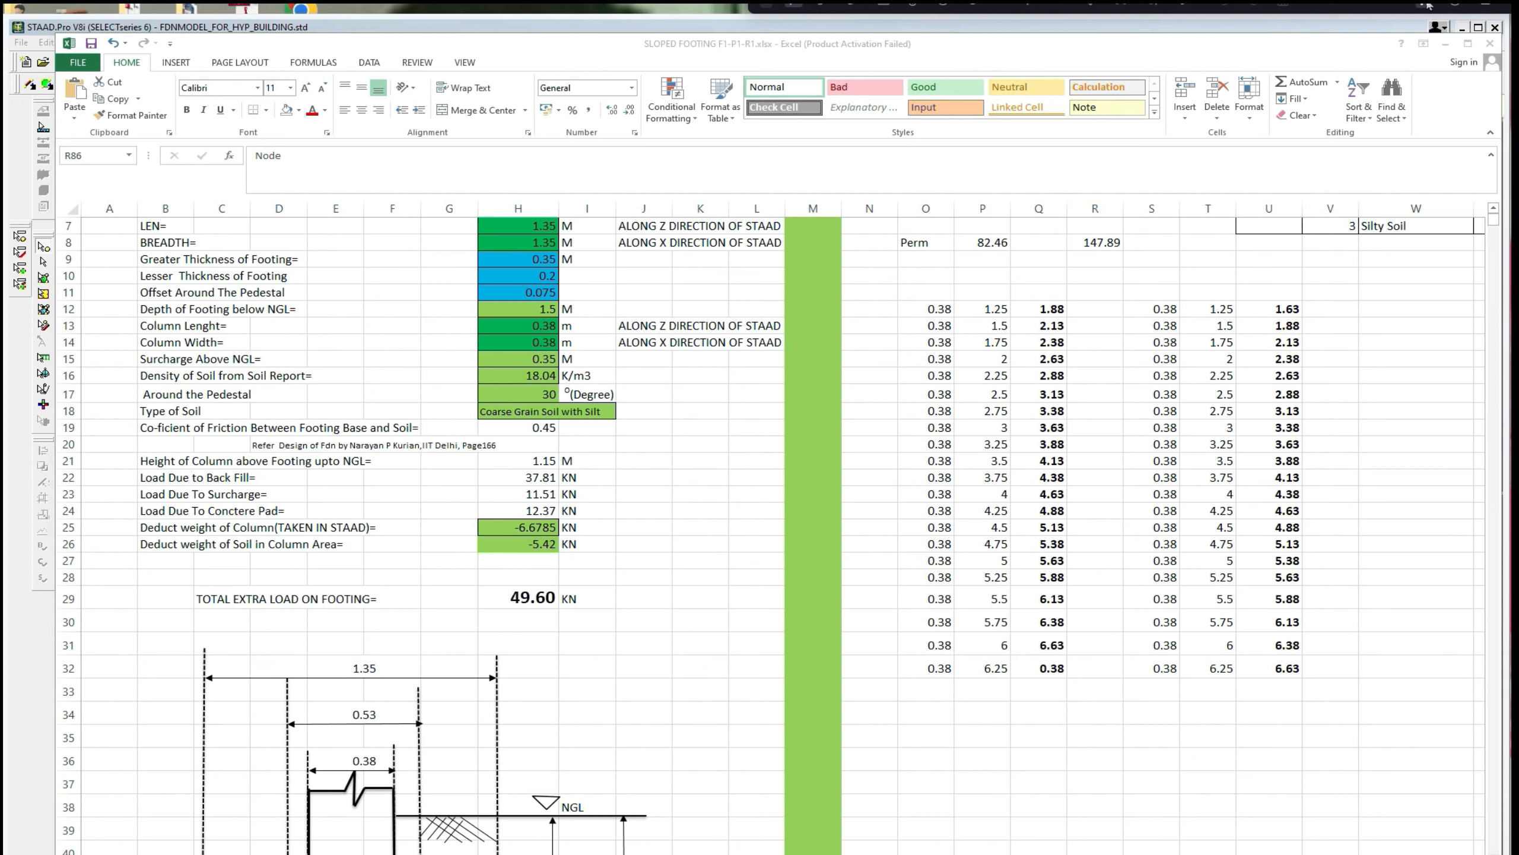
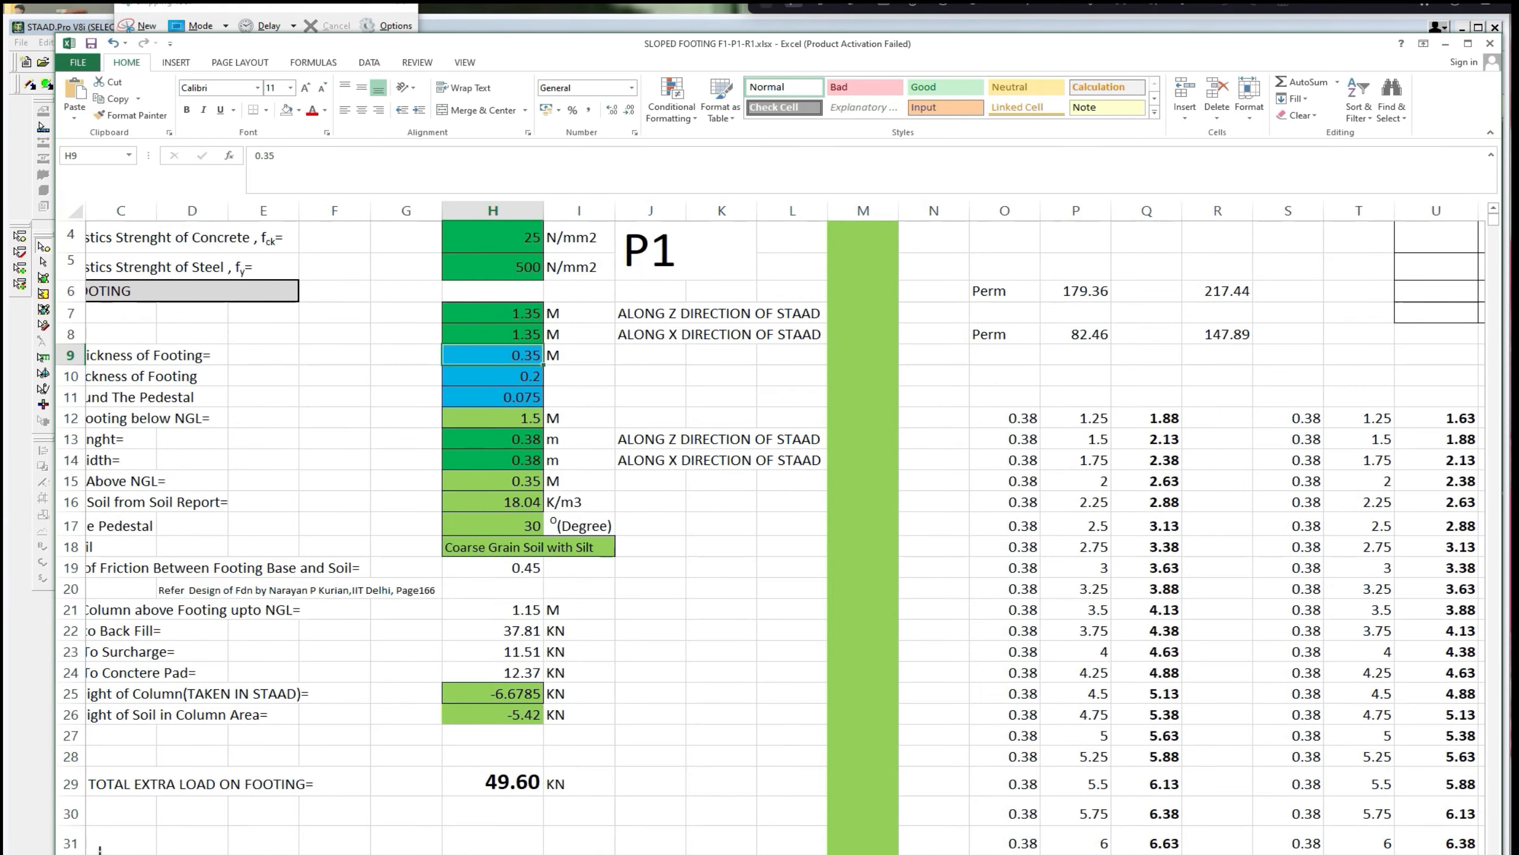
pyautogui.hscroll(-2, 984, 783)
pyautogui.click(670, 377)
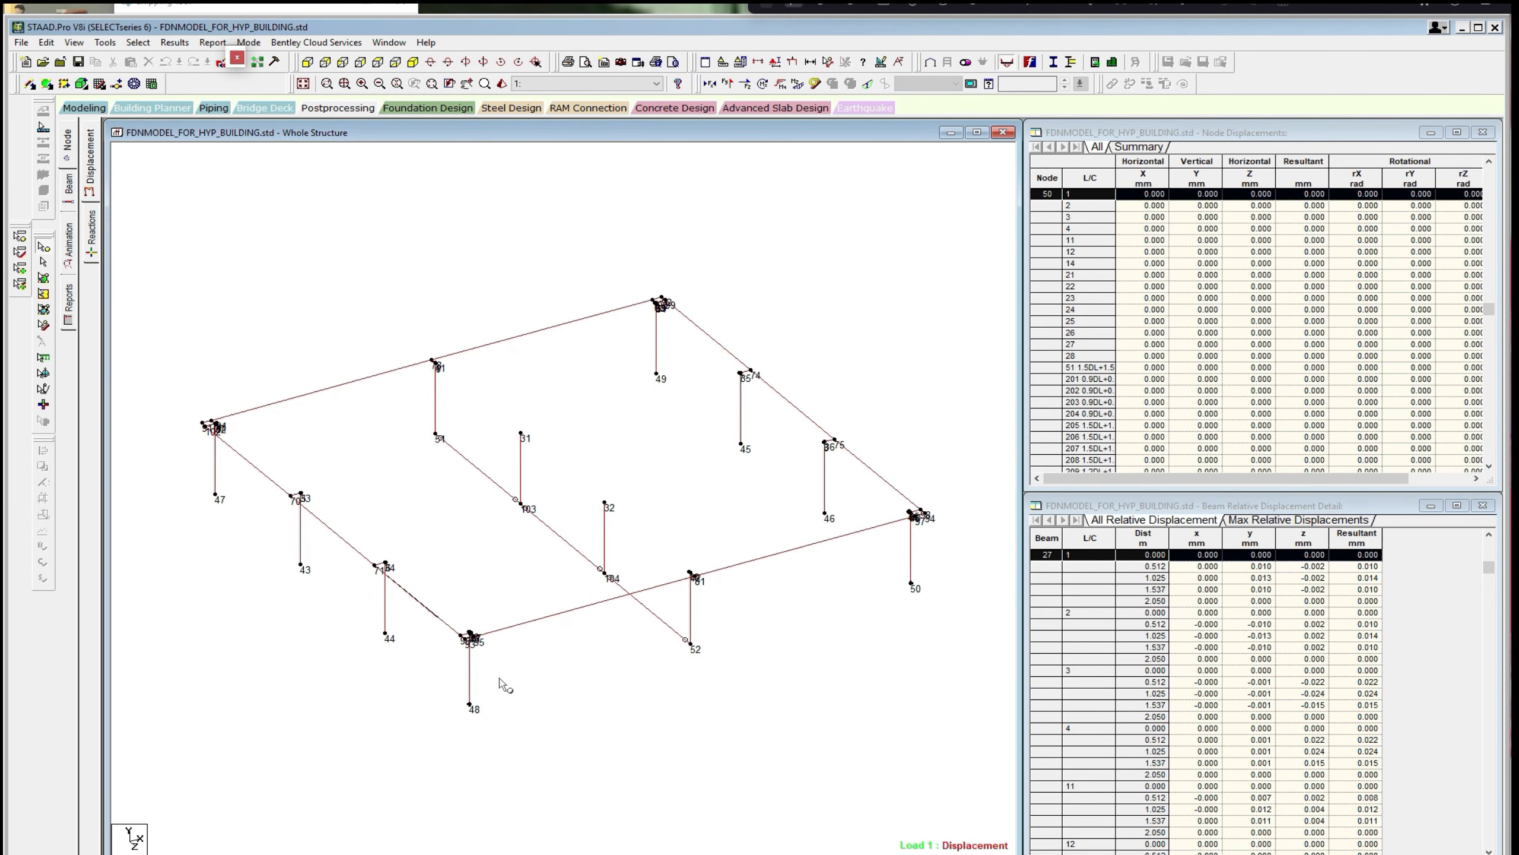
# In the STAAD model, examine the concrete design section of the column above support node 48.
pyautogui.doubleClick(470, 676)
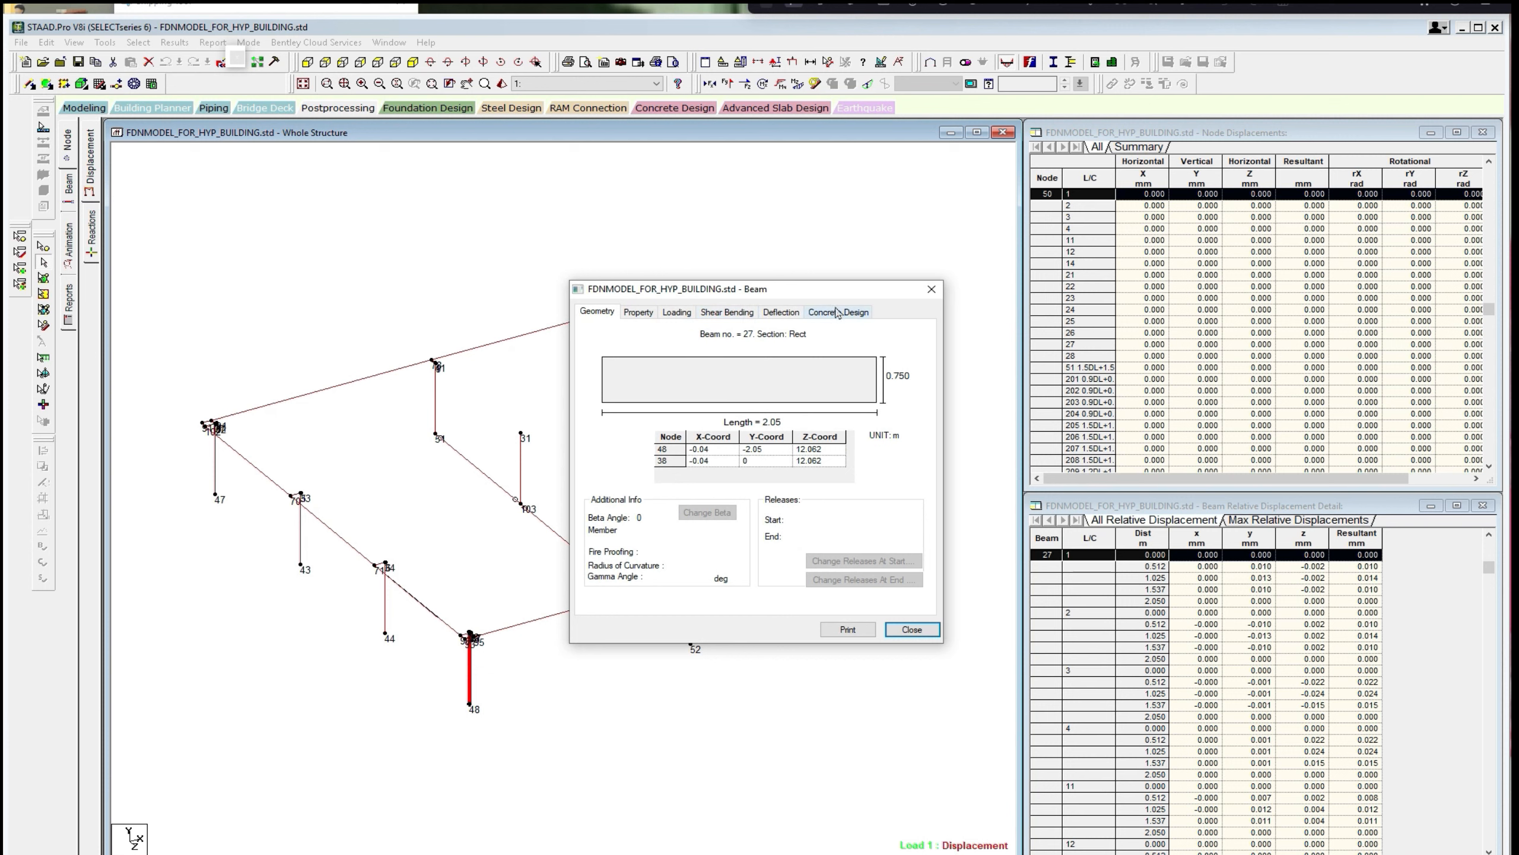
pyautogui.click(814, 314)
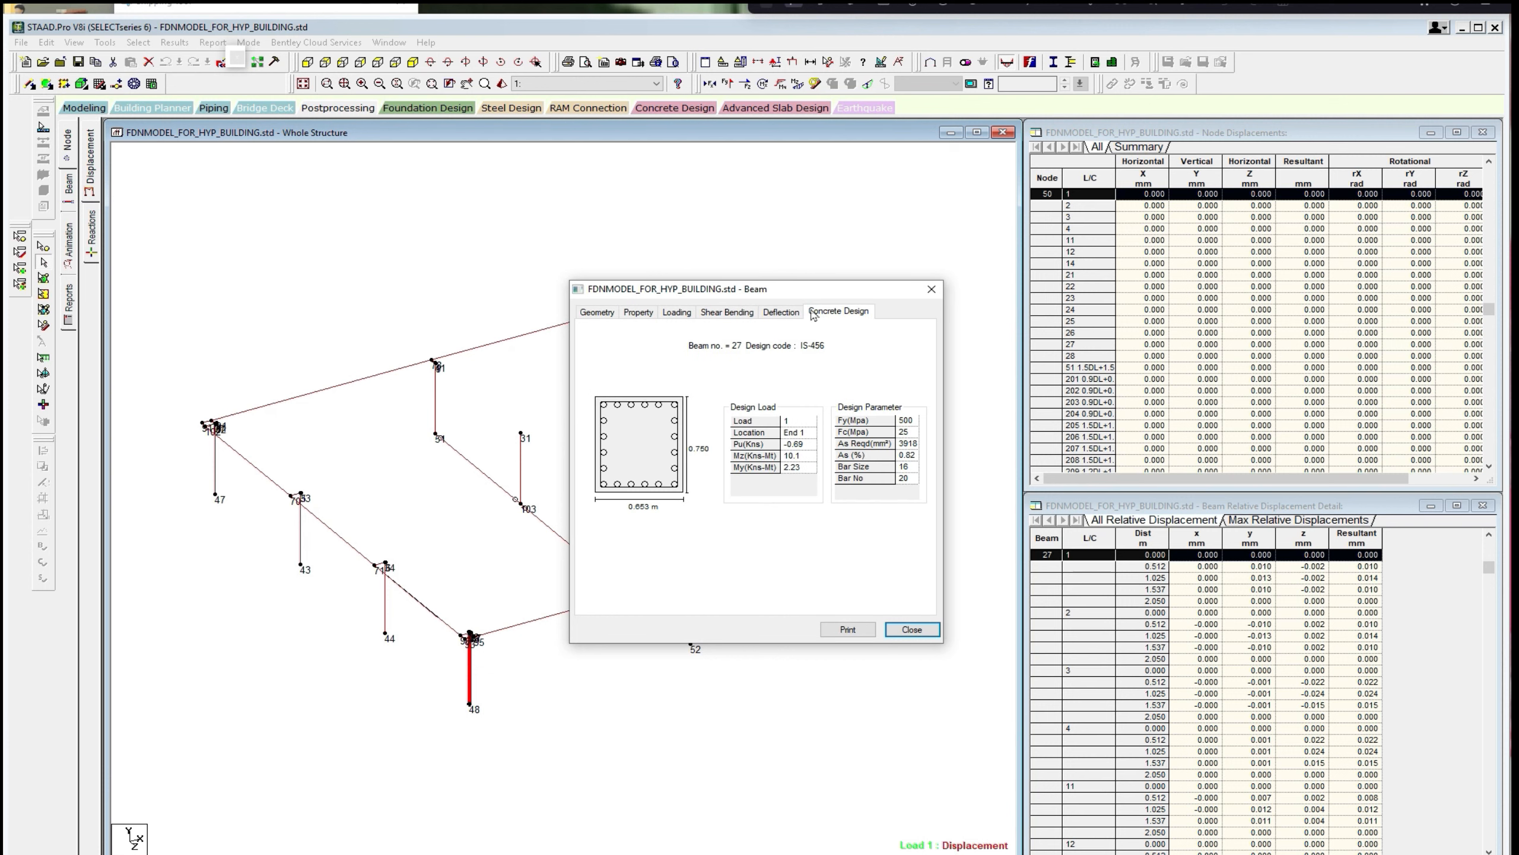
pyautogui.click(931, 289)
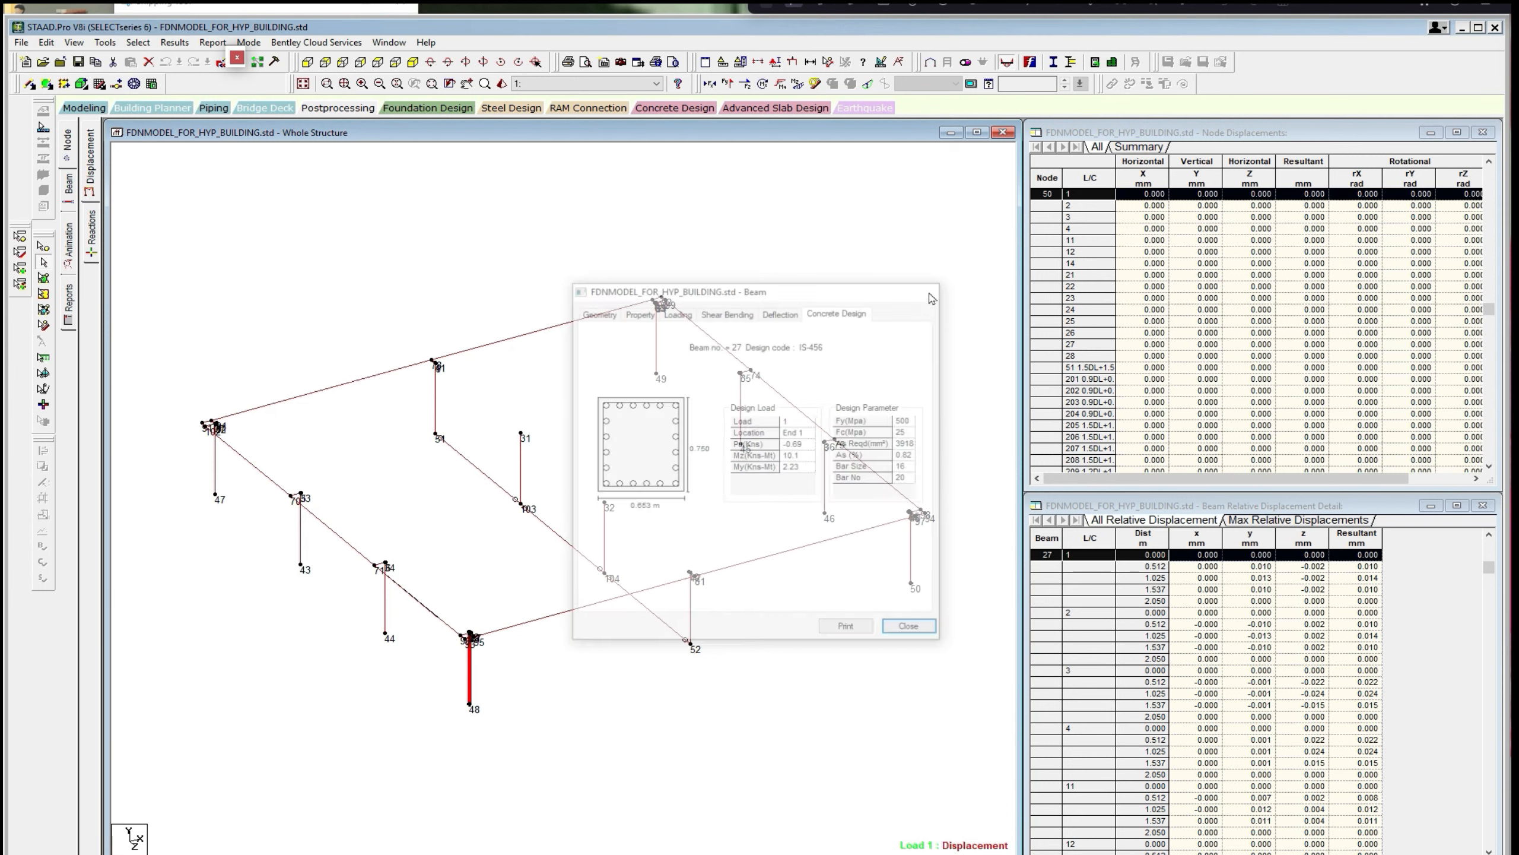
# Back in the footing workbook, set the column length to 0.75 m and the column width to 0.653 m.
pyautogui.hotkey('alt', 'Tab')
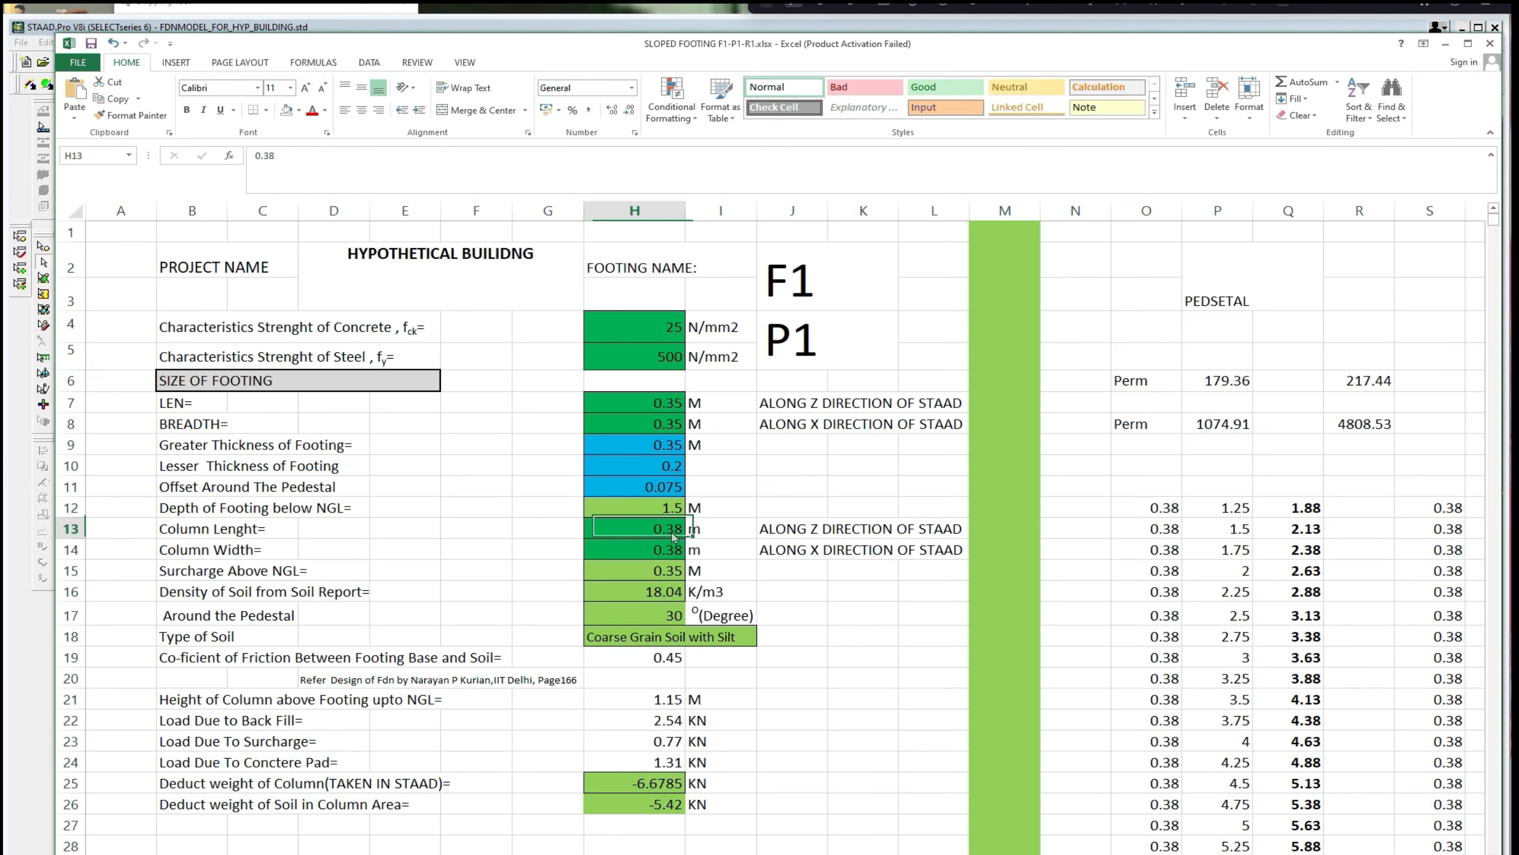
pyautogui.click(671, 529)
pyautogui.write('0.75')
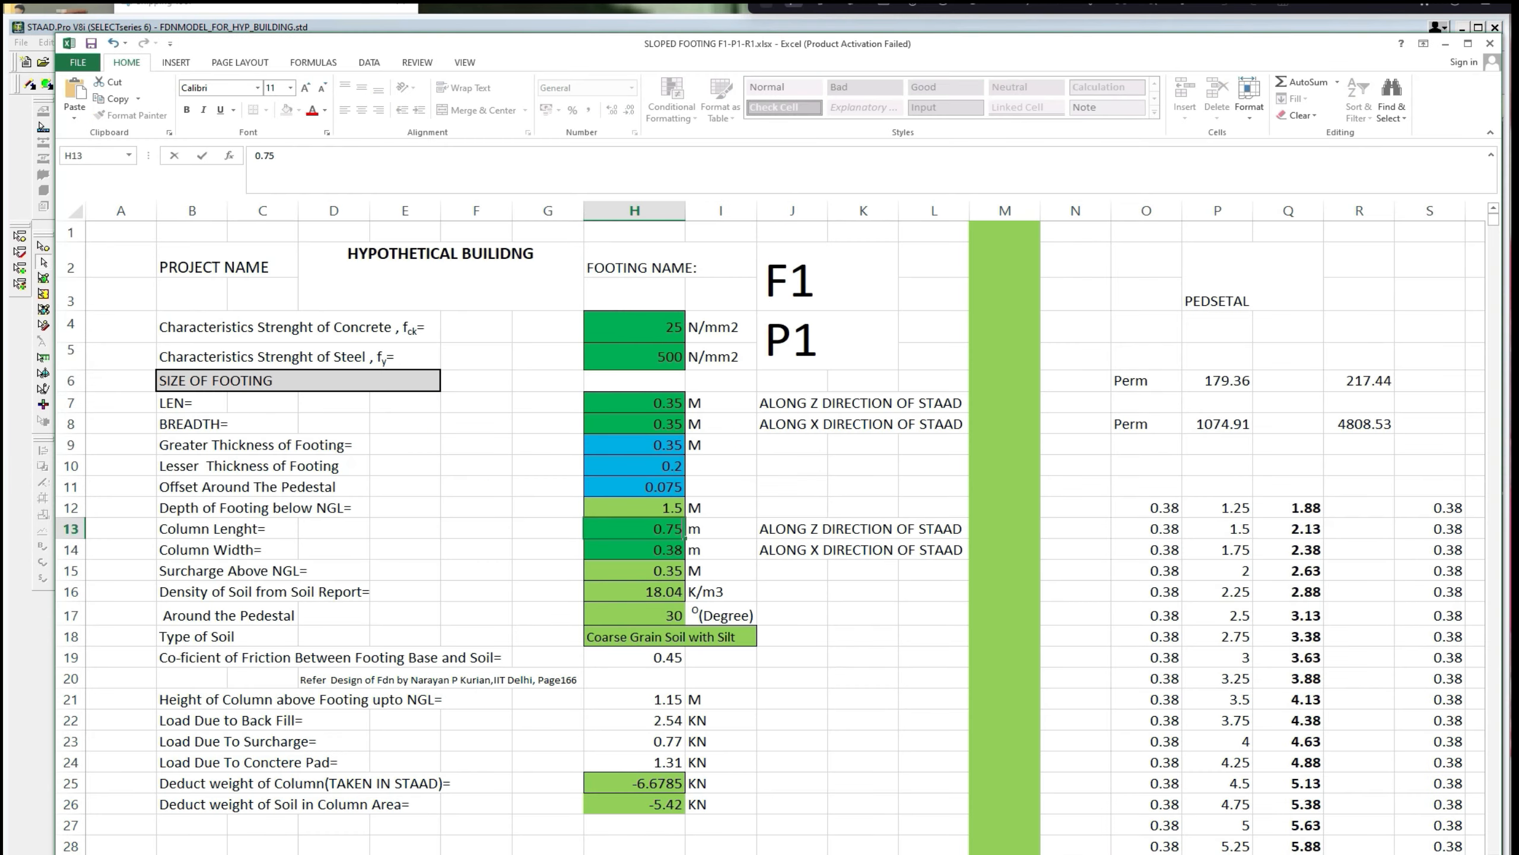
pyautogui.press('Return')
pyautogui.write('0.')
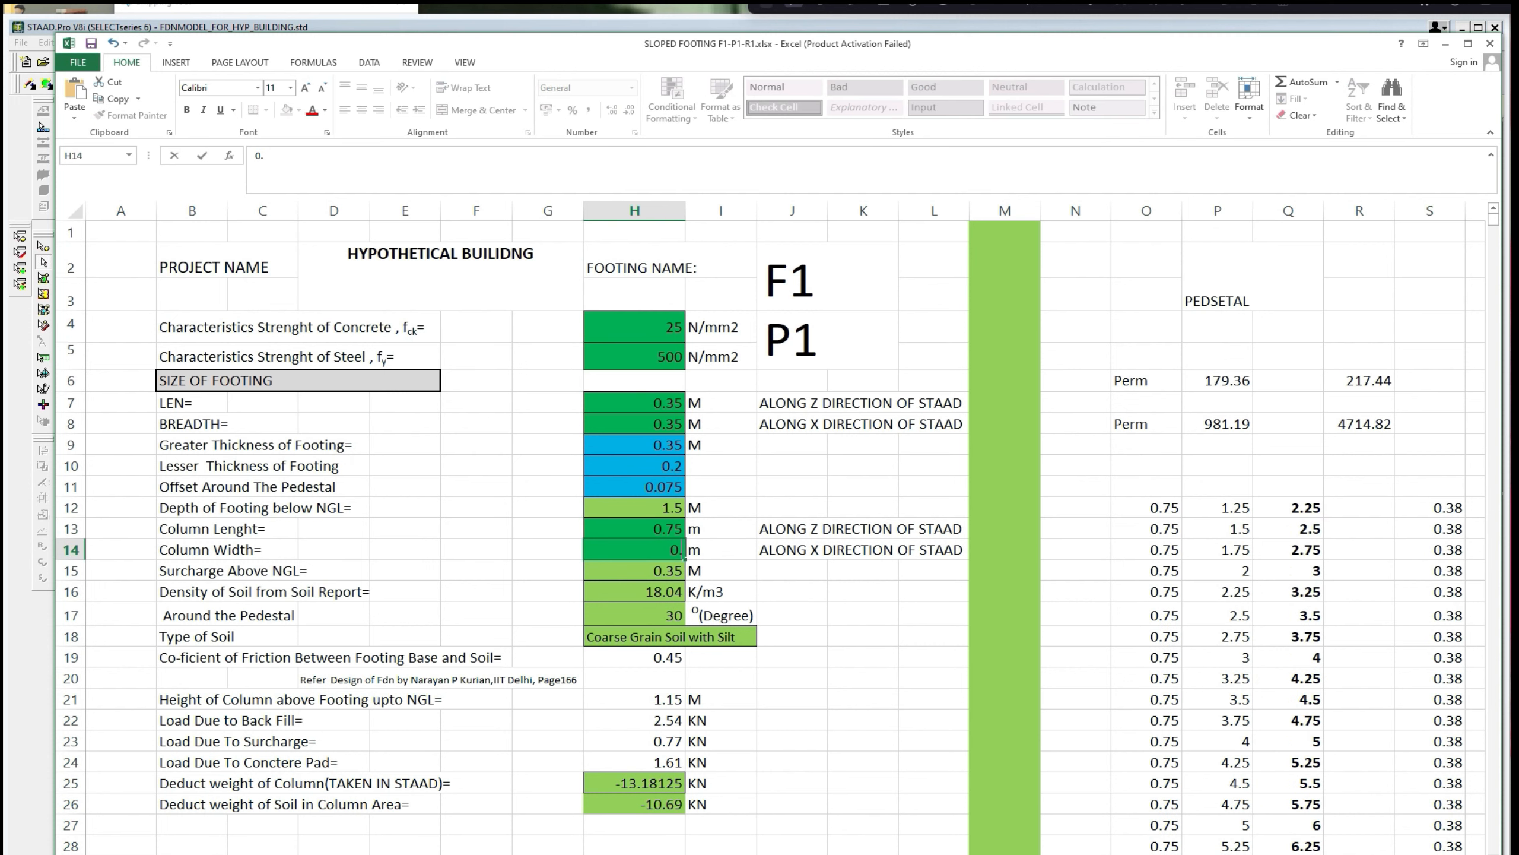
pyautogui.write('653')
pyautogui.press('Return')
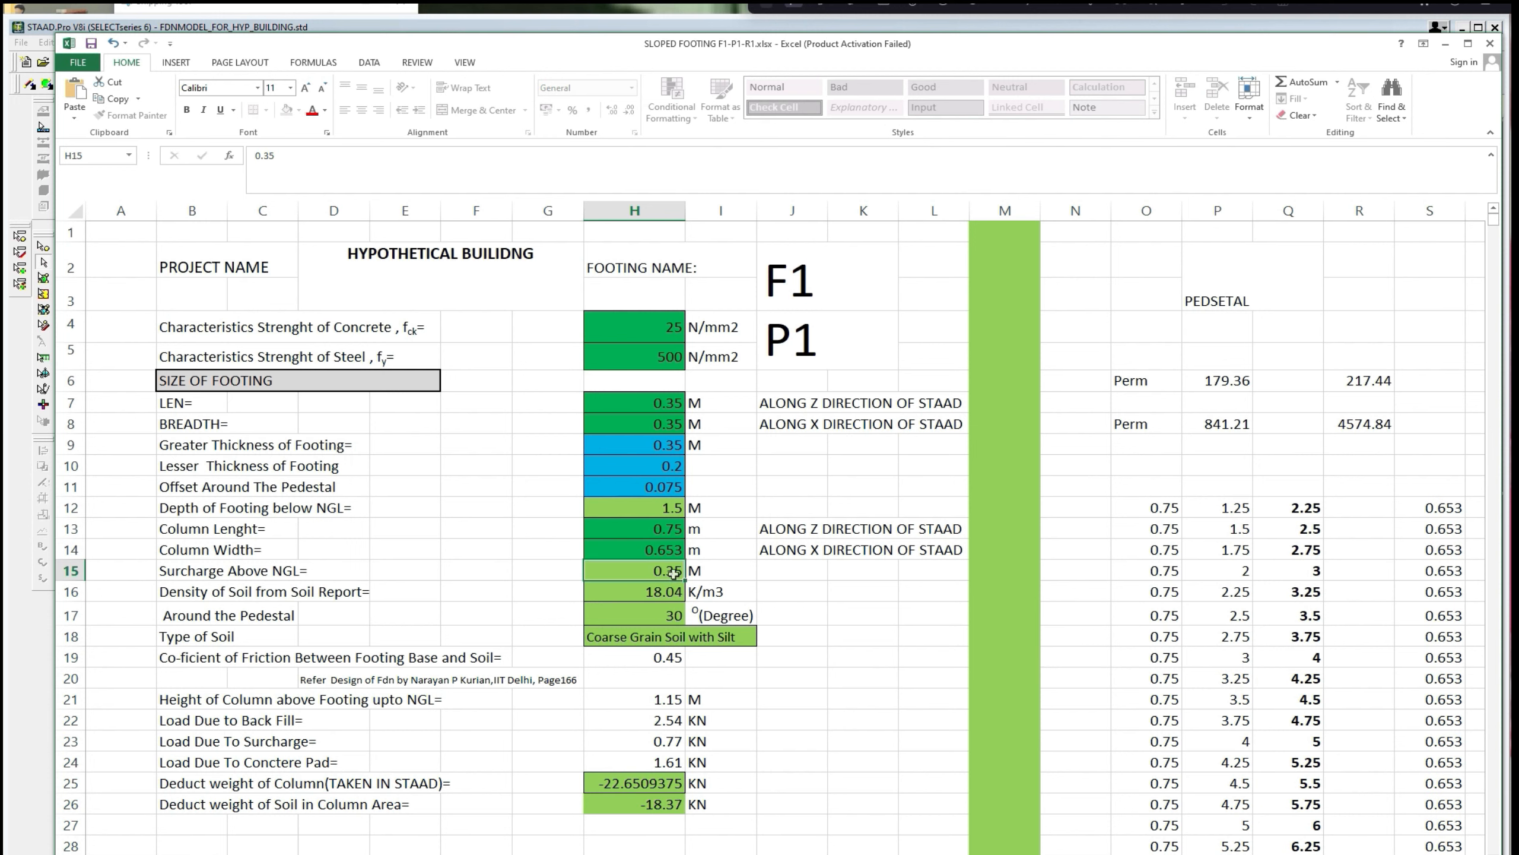
# Set the surcharge above NGL to 0.45 m and the density of soil from the soil report to 18.
pyautogui.write('0.45')
pyautogui.click(806, 619)
pyautogui.press('Left')
pyautogui.press('Left')
pyautogui.press('Up')
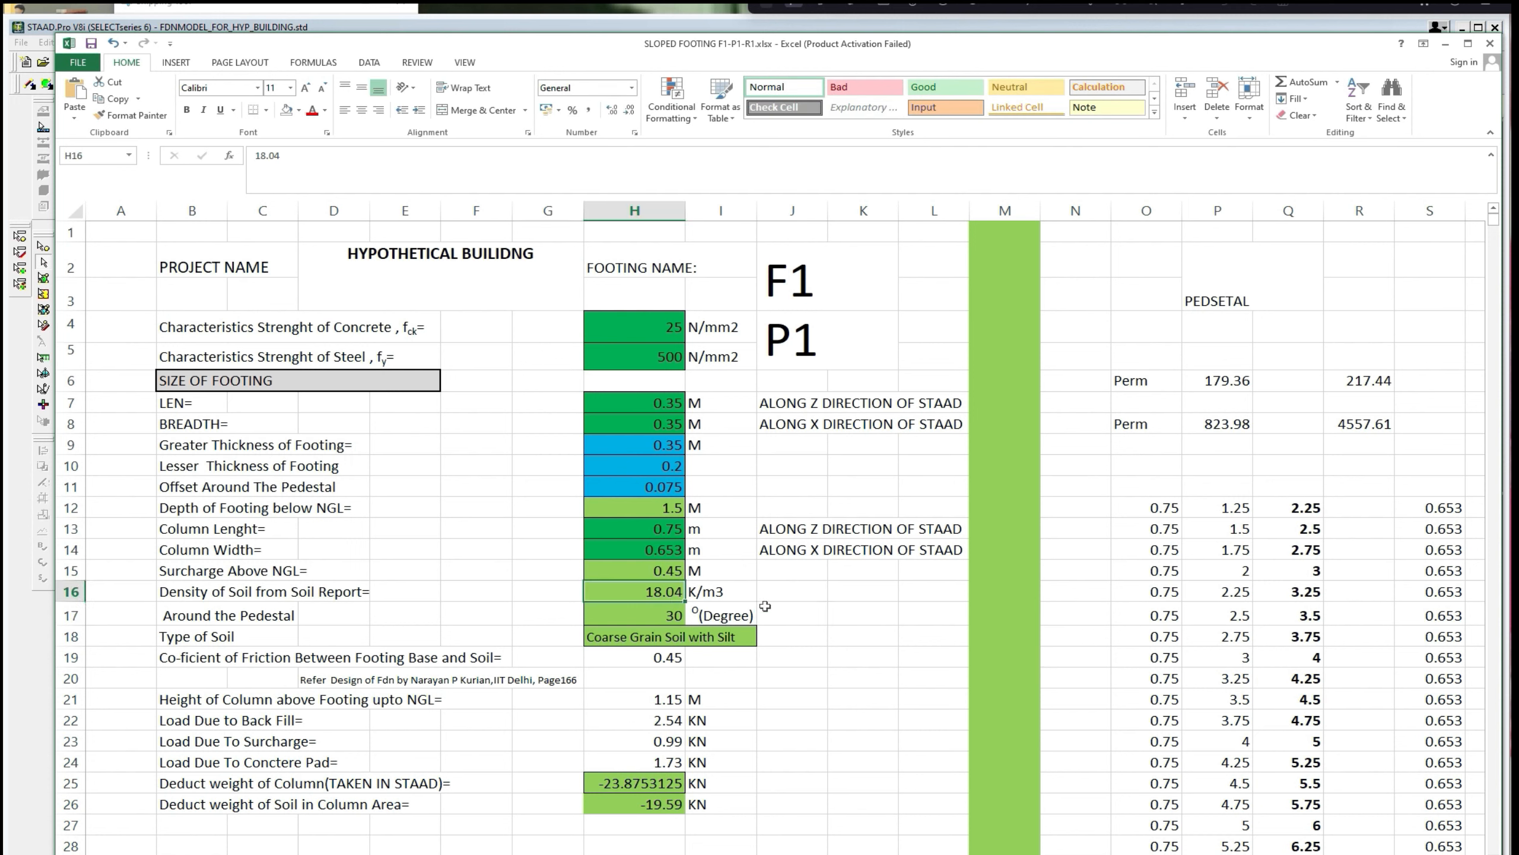
pyautogui.write('1')
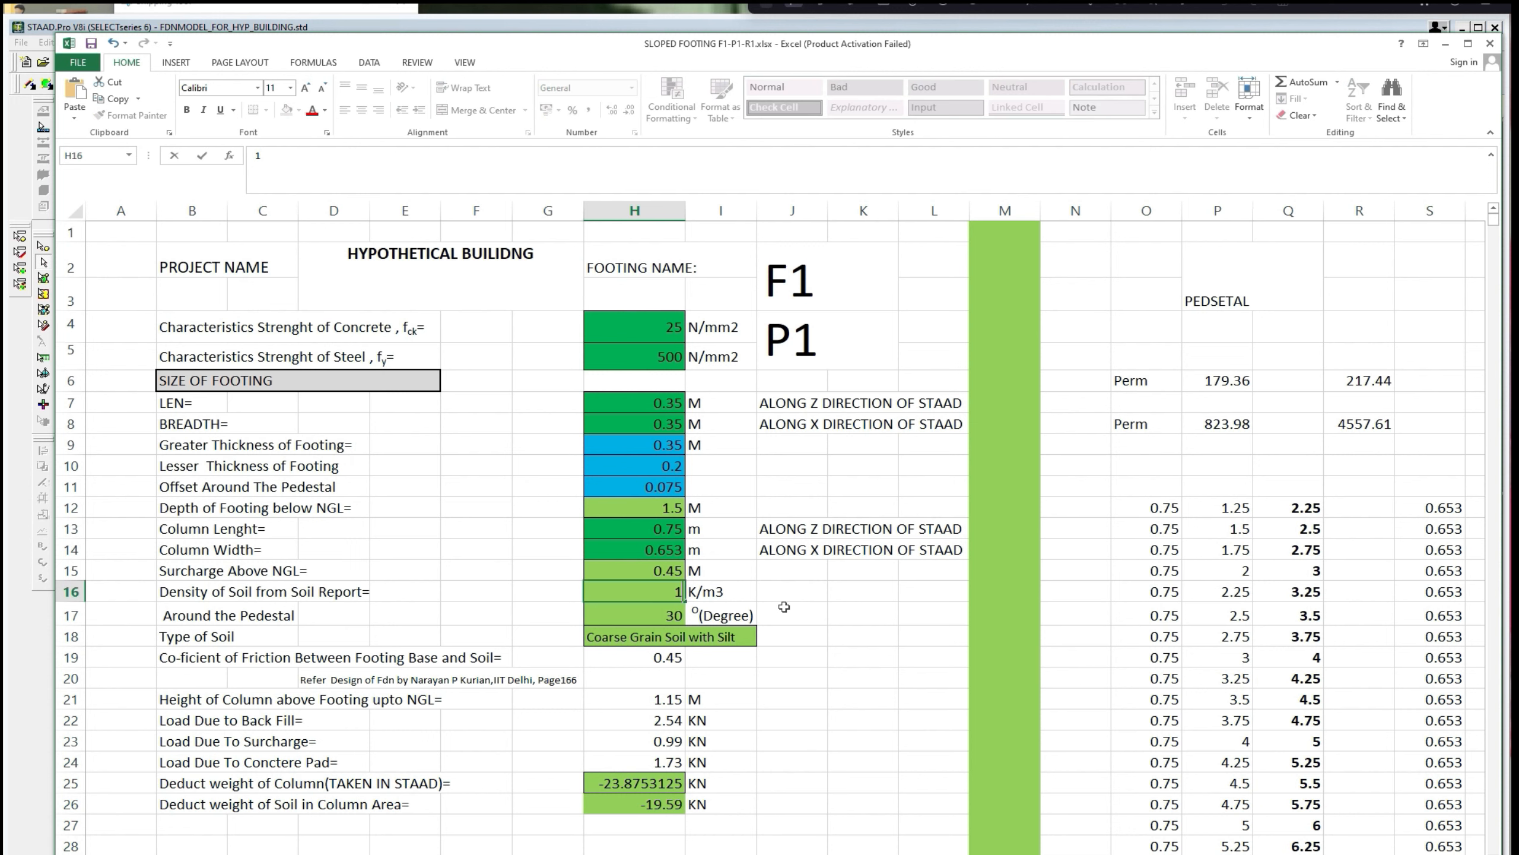
pyautogui.write('8')
# Correct the soil density unit in I16 to KN/m3.
pyautogui.click(698, 591)
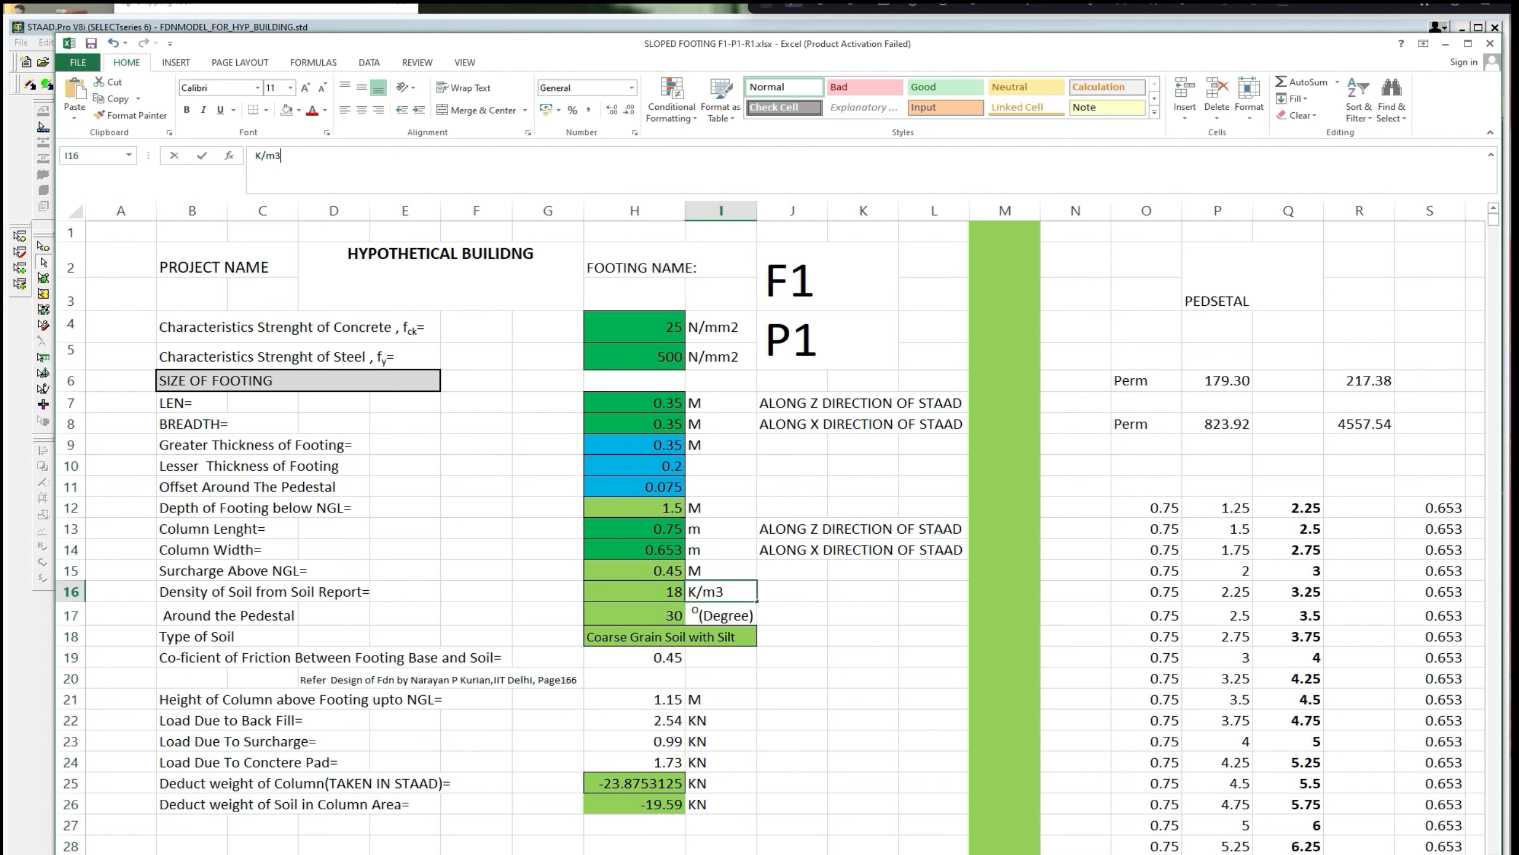
pyautogui.click(265, 155)
pyautogui.write('N')
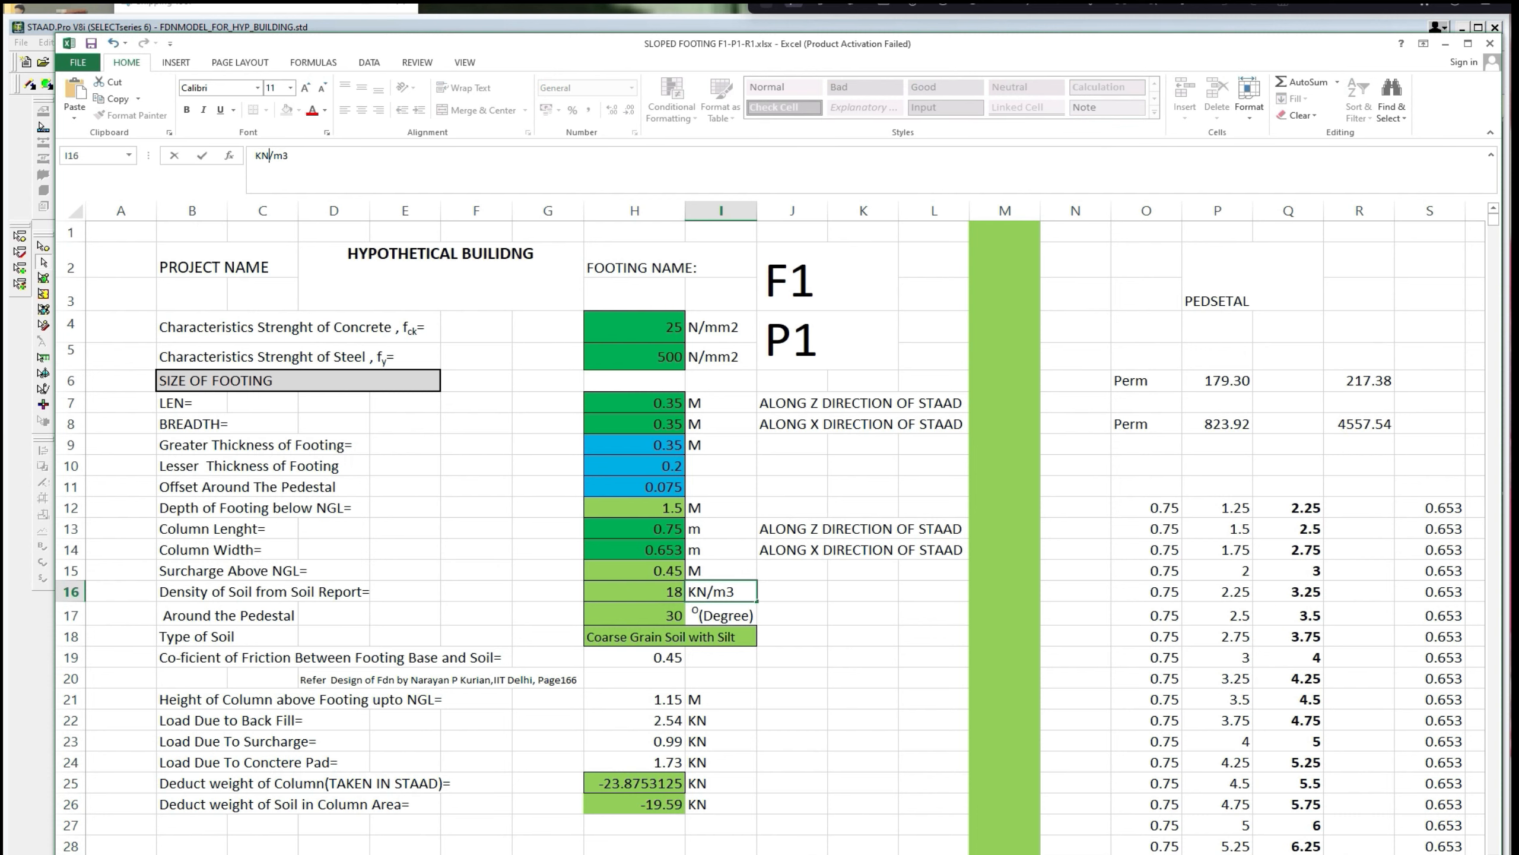
pyautogui.click(835, 644)
# Check the Around the Pedestal angle in H17 and its label in B17.
pyautogui.click(673, 616)
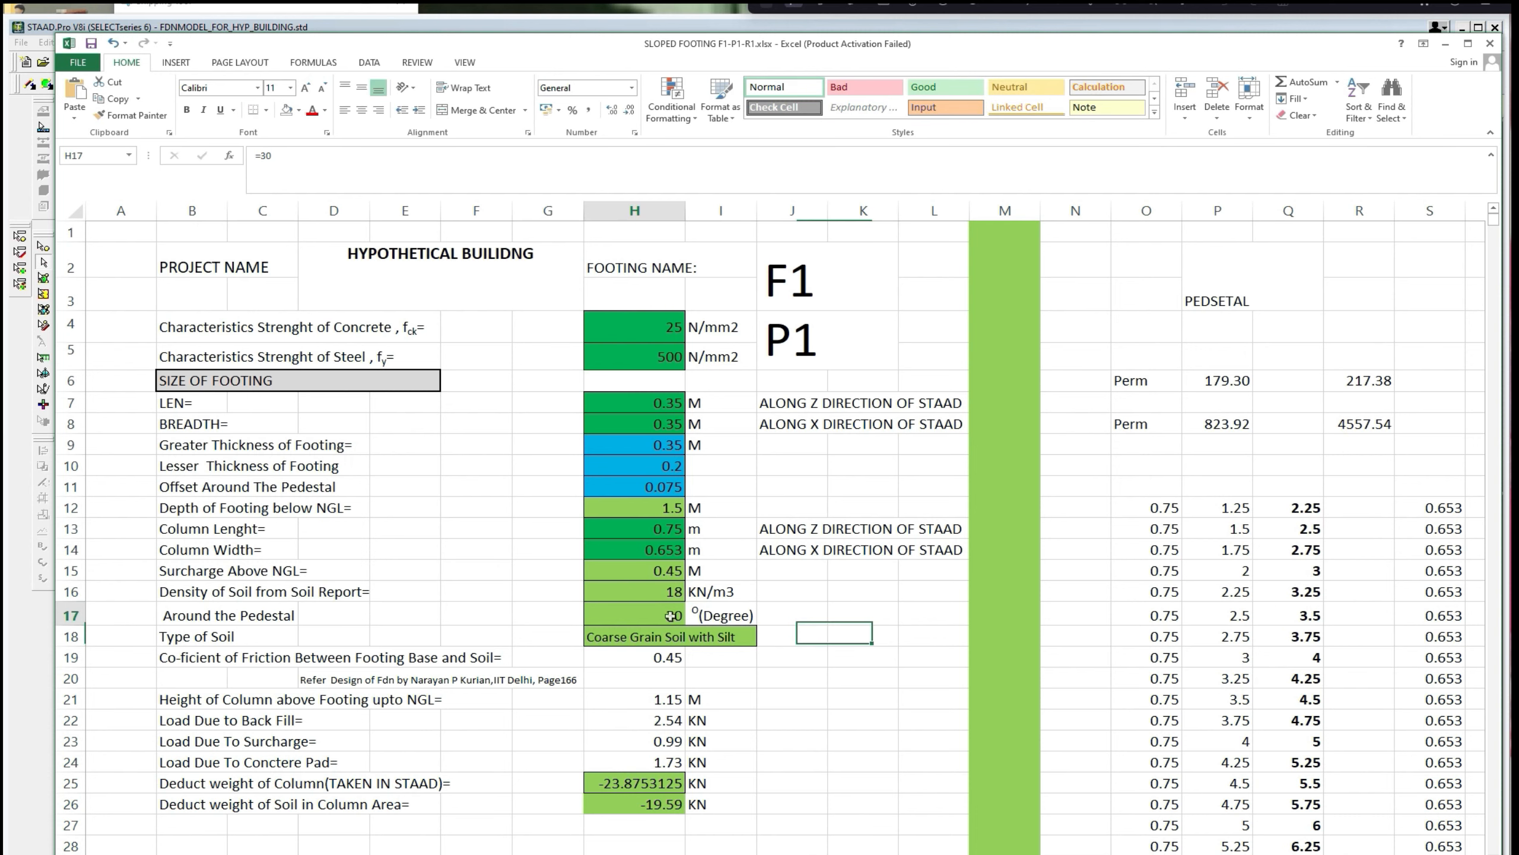
pyautogui.scroll(-1, 718, 613)
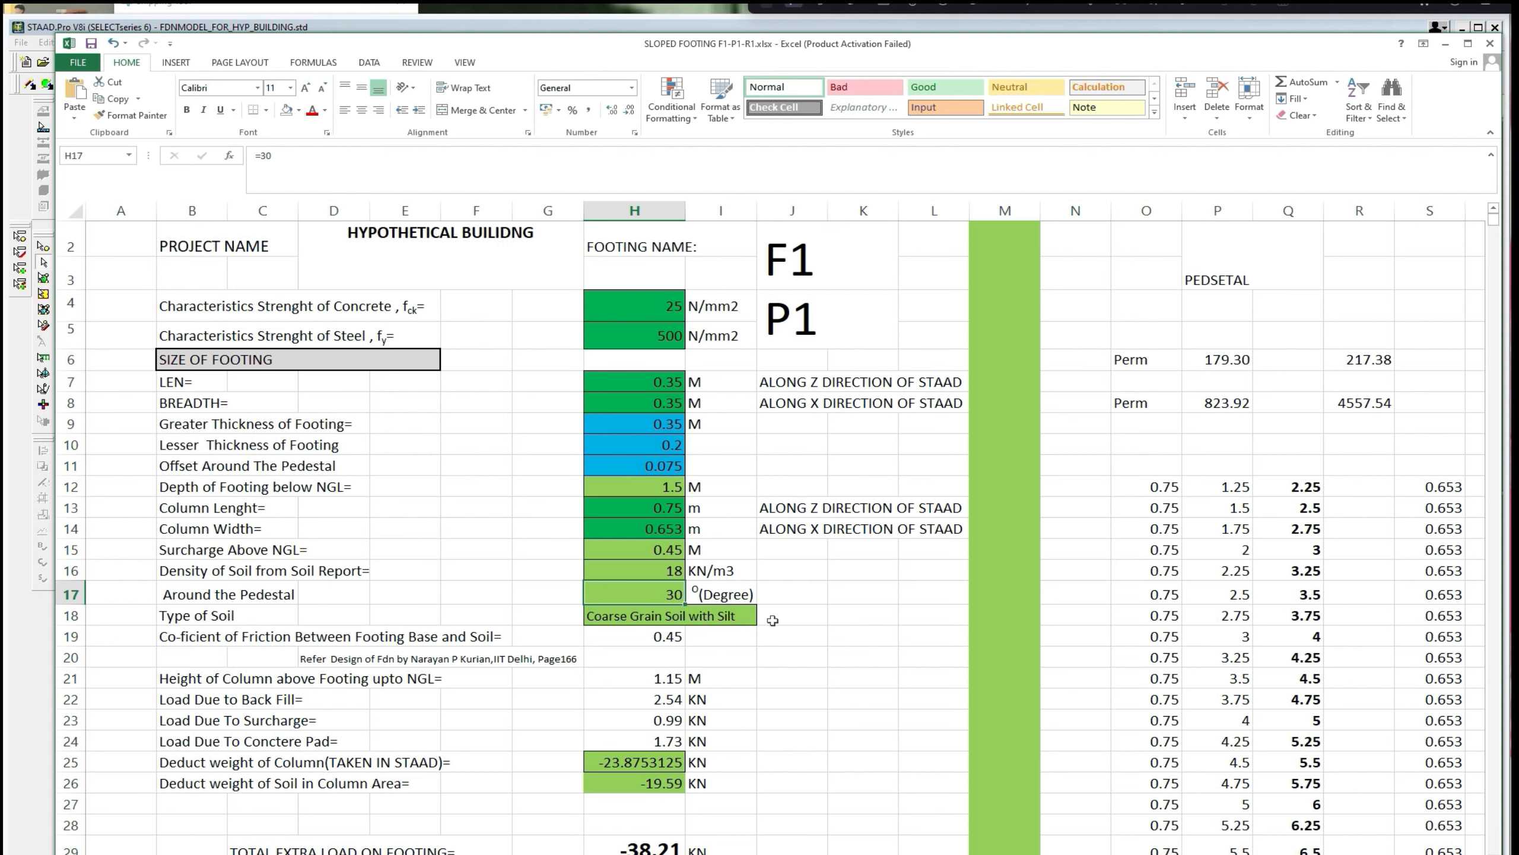
pyautogui.click(201, 594)
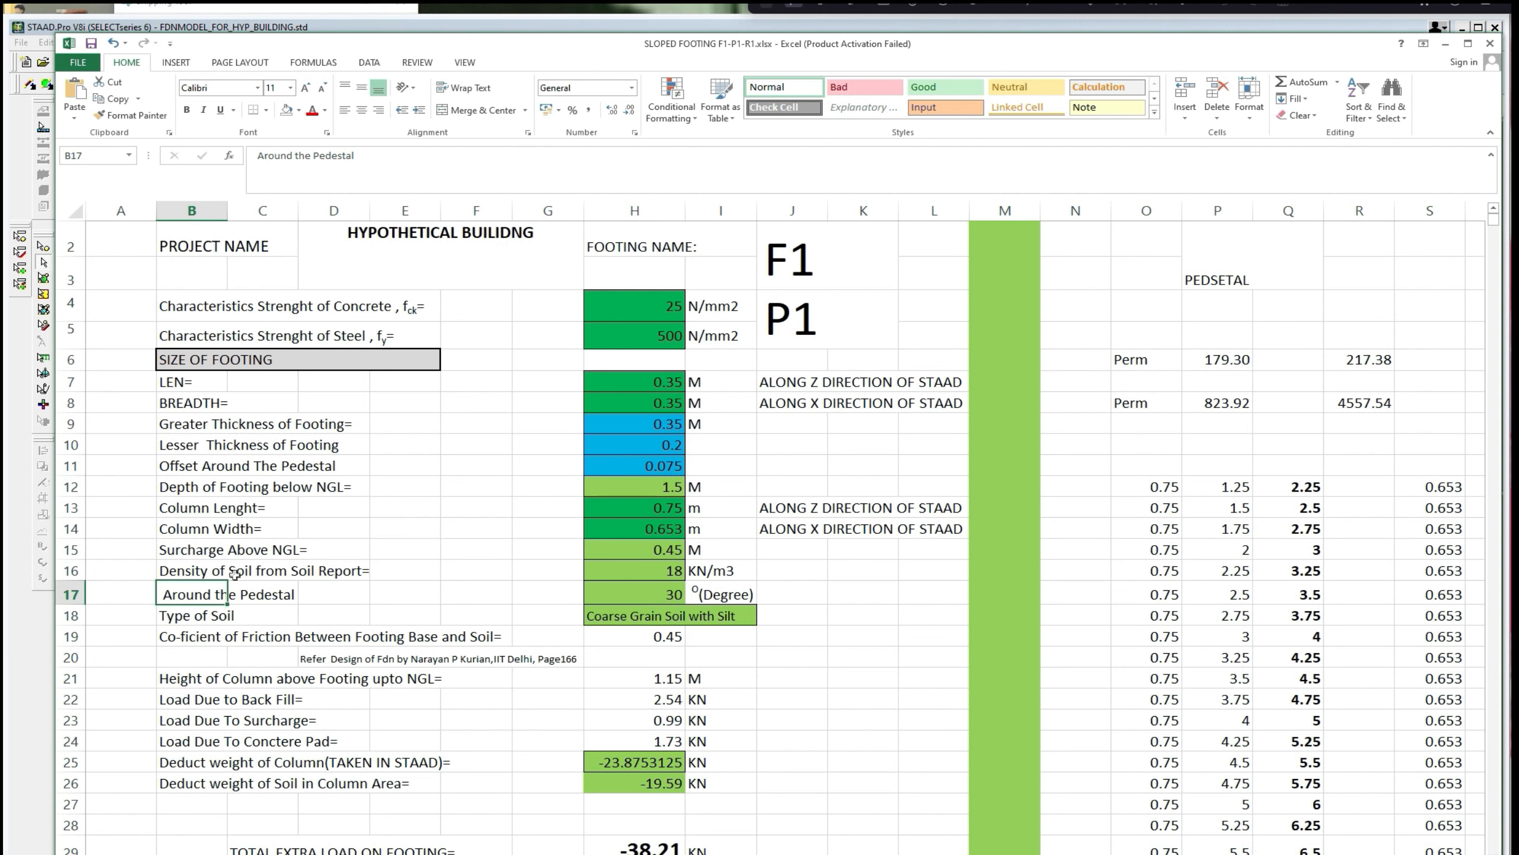
# Relabel the 30-degree angle row in B17 as "Soil Angle of Frcition".
pyautogui.moveTo(184, 592); pyautogui.dragTo(278, 592)
pyautogui.write('So')
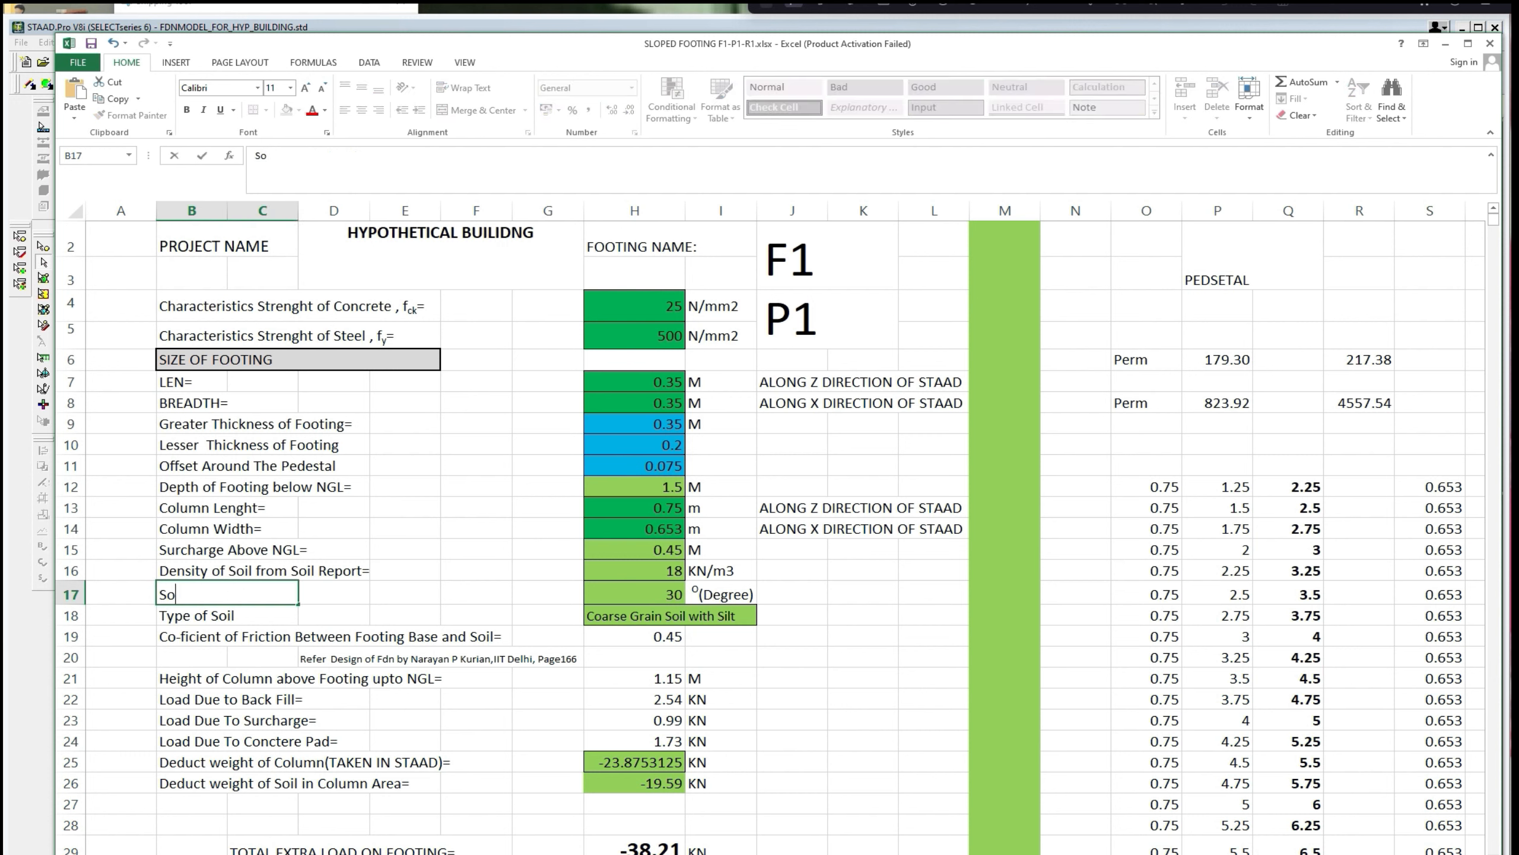
pyautogui.write('il Angle of Frcition')
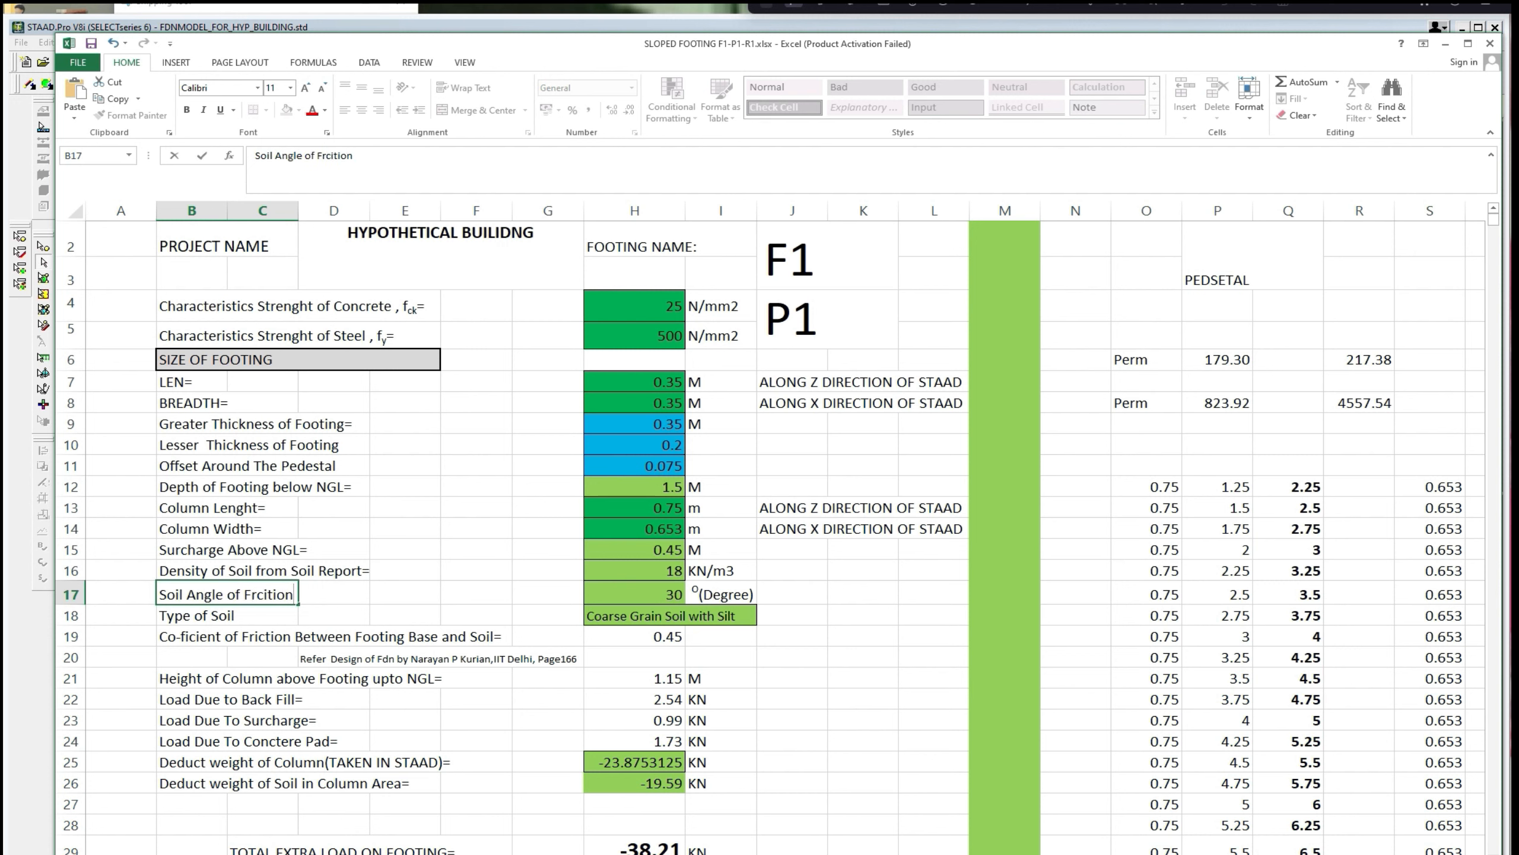
pyautogui.click(479, 655)
# Check the available soil type options for H18, keeping Coarse Grain Soil with Silt.
pyautogui.click(640, 622)
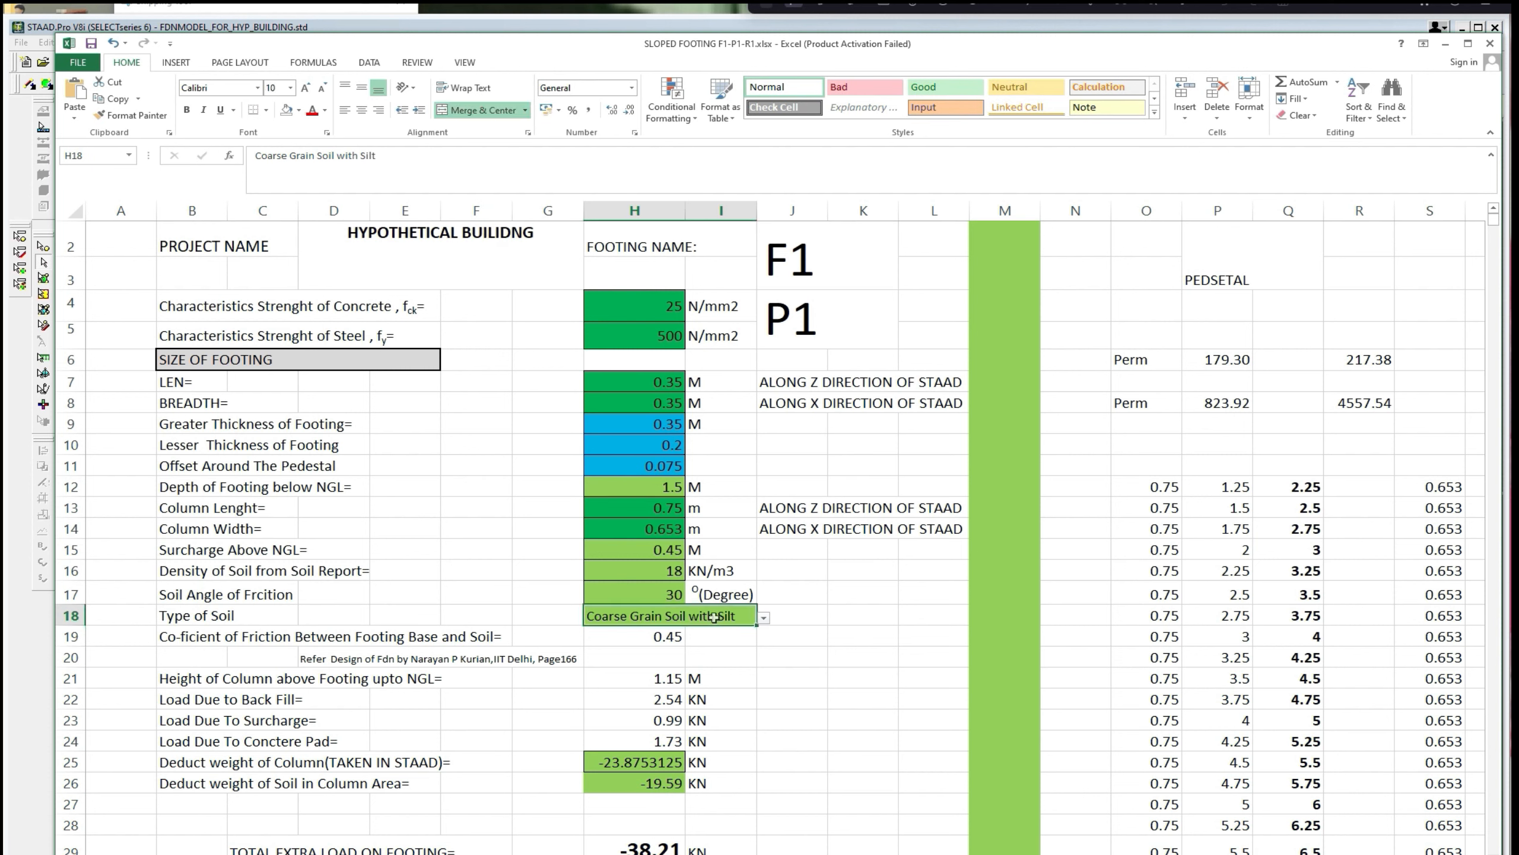
pyautogui.click(764, 619)
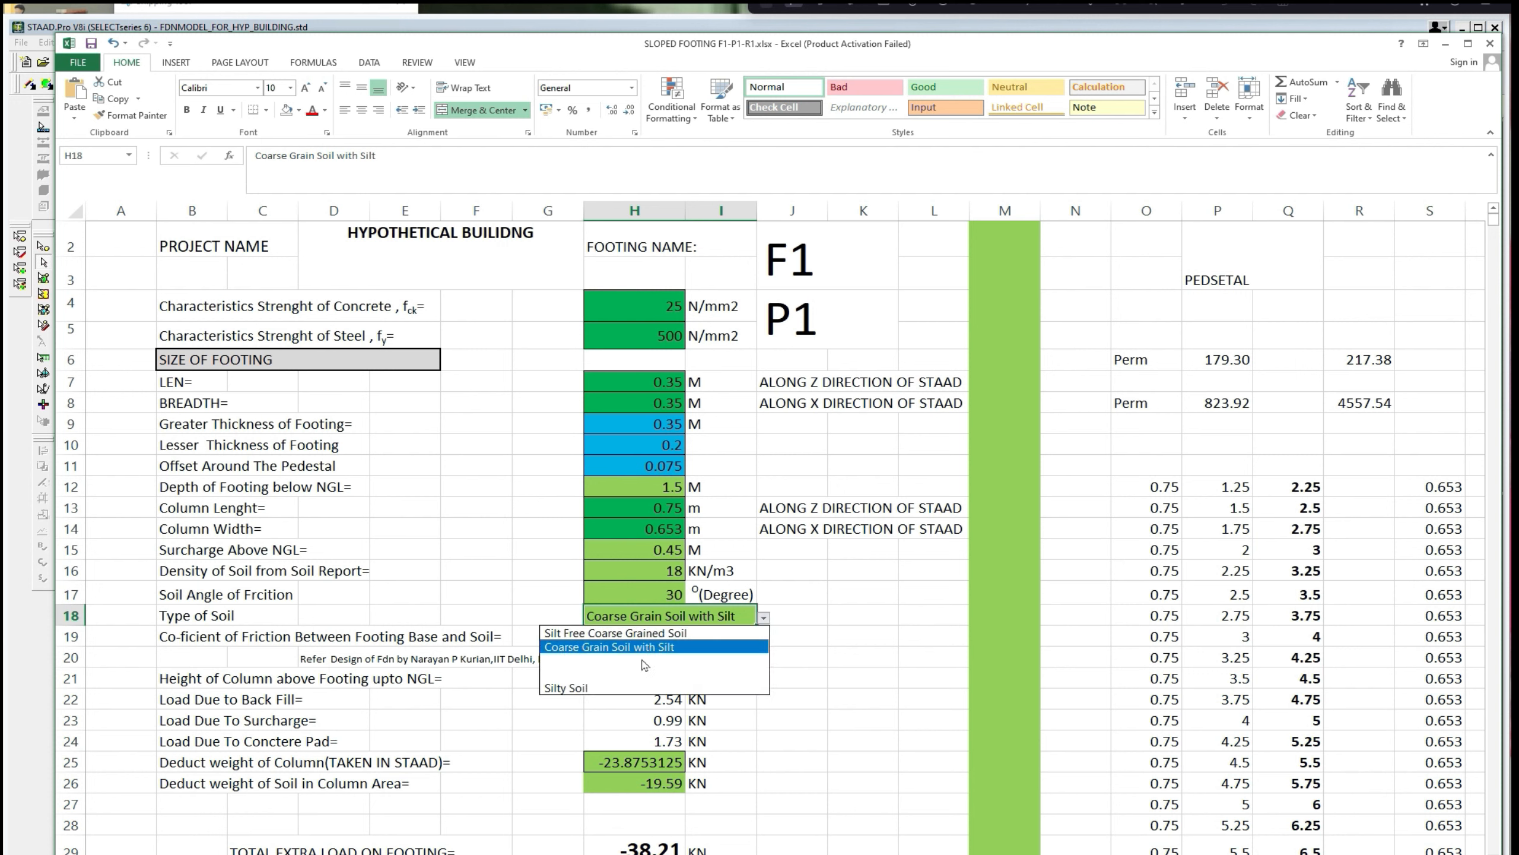
pyautogui.click(819, 663)
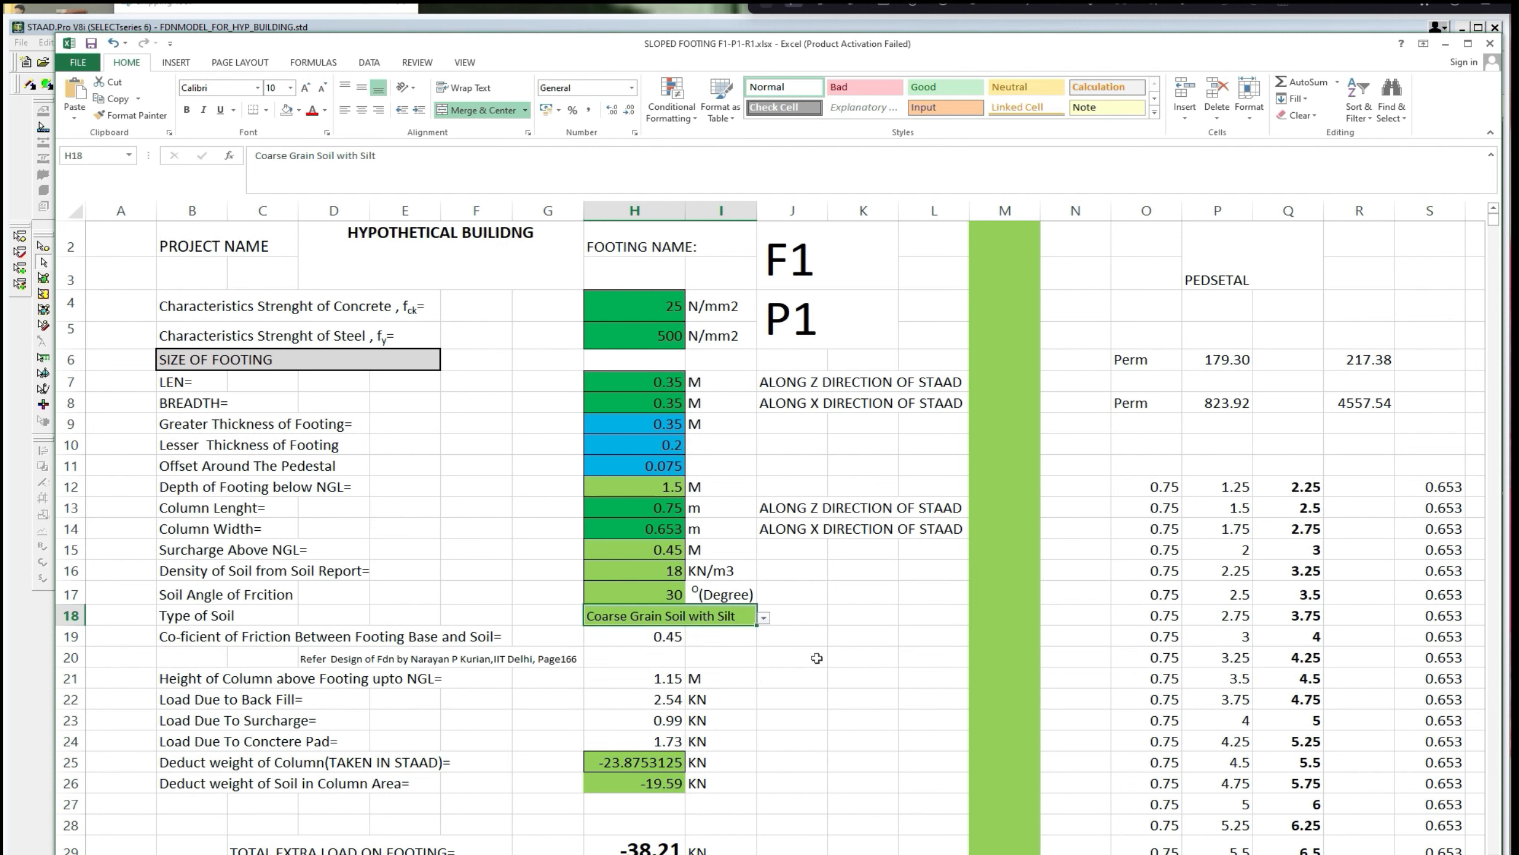
pyautogui.click(817, 658)
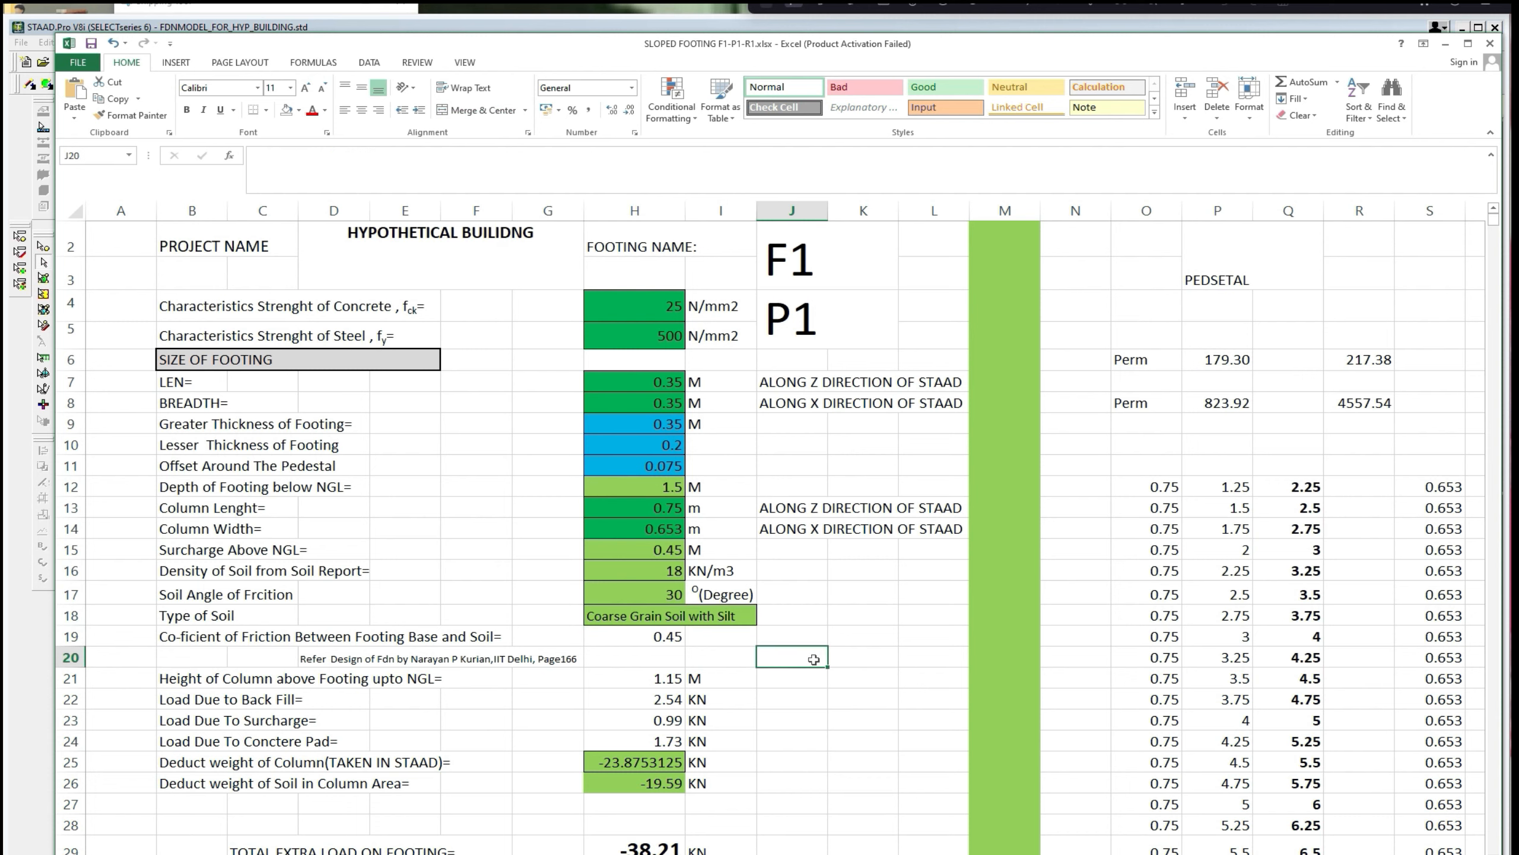
# Set both the footing length and the footing breadth to 1.35 m.
pyautogui.scroll(-1, 814, 659)
pyautogui.scroll(-1, 814, 659)
pyautogui.scroll(2, 813, 659)
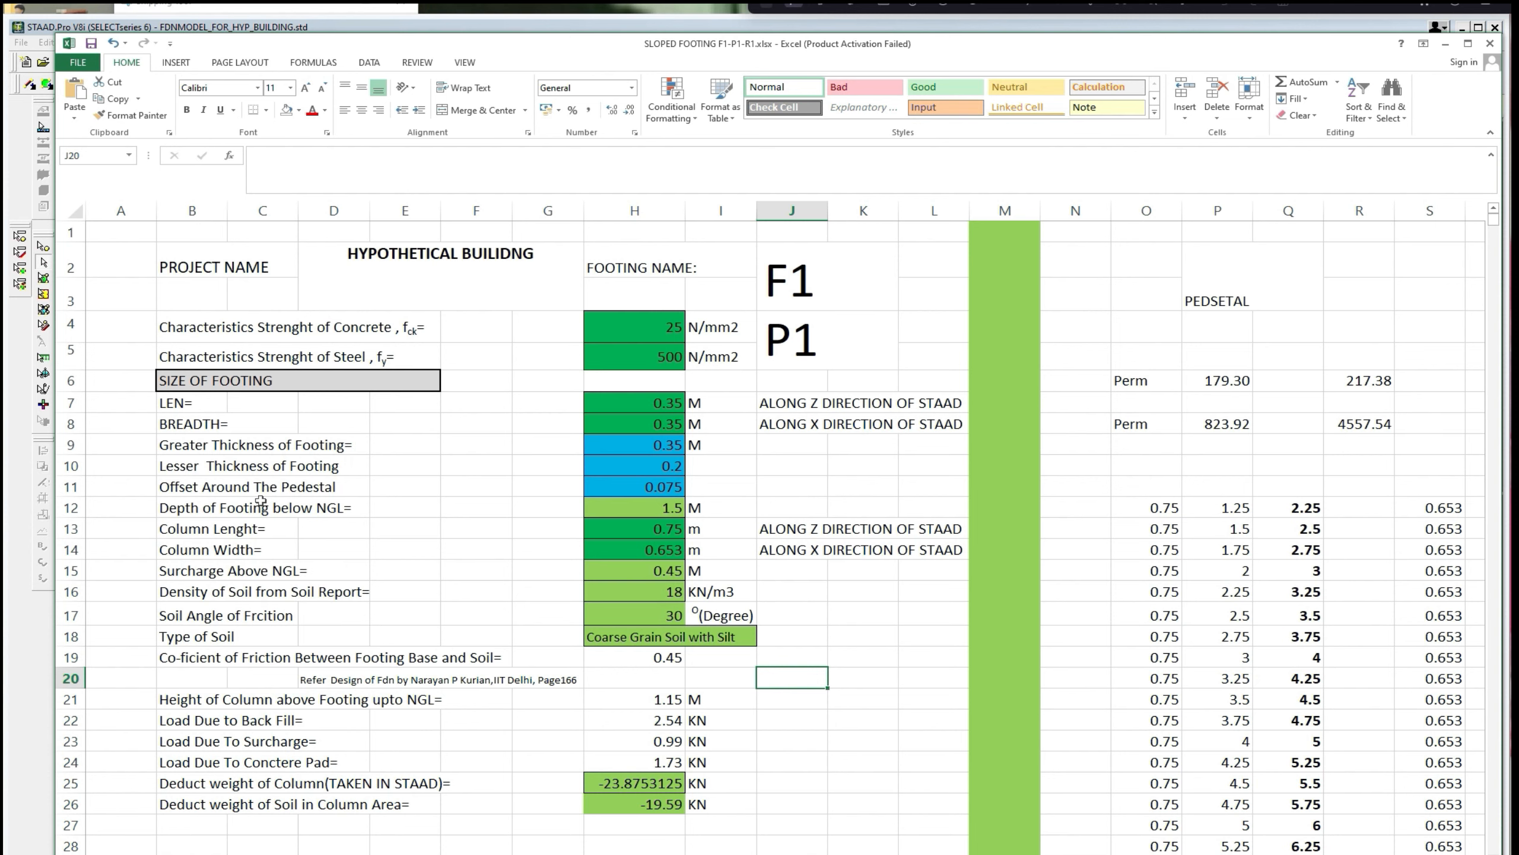
pyautogui.scroll(-1, 620, 591)
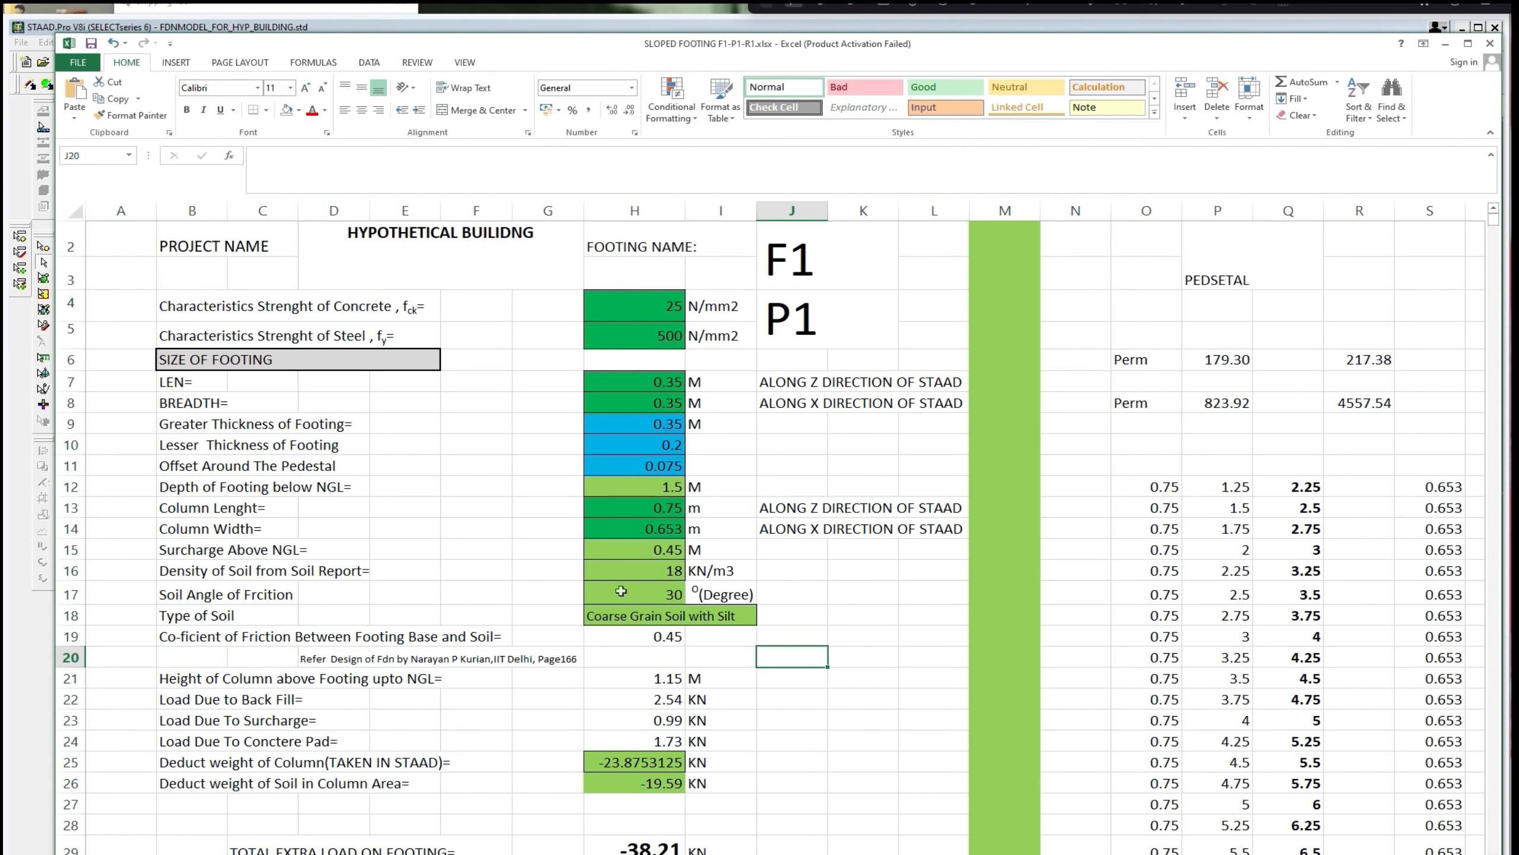
pyautogui.scroll(-5, 621, 590)
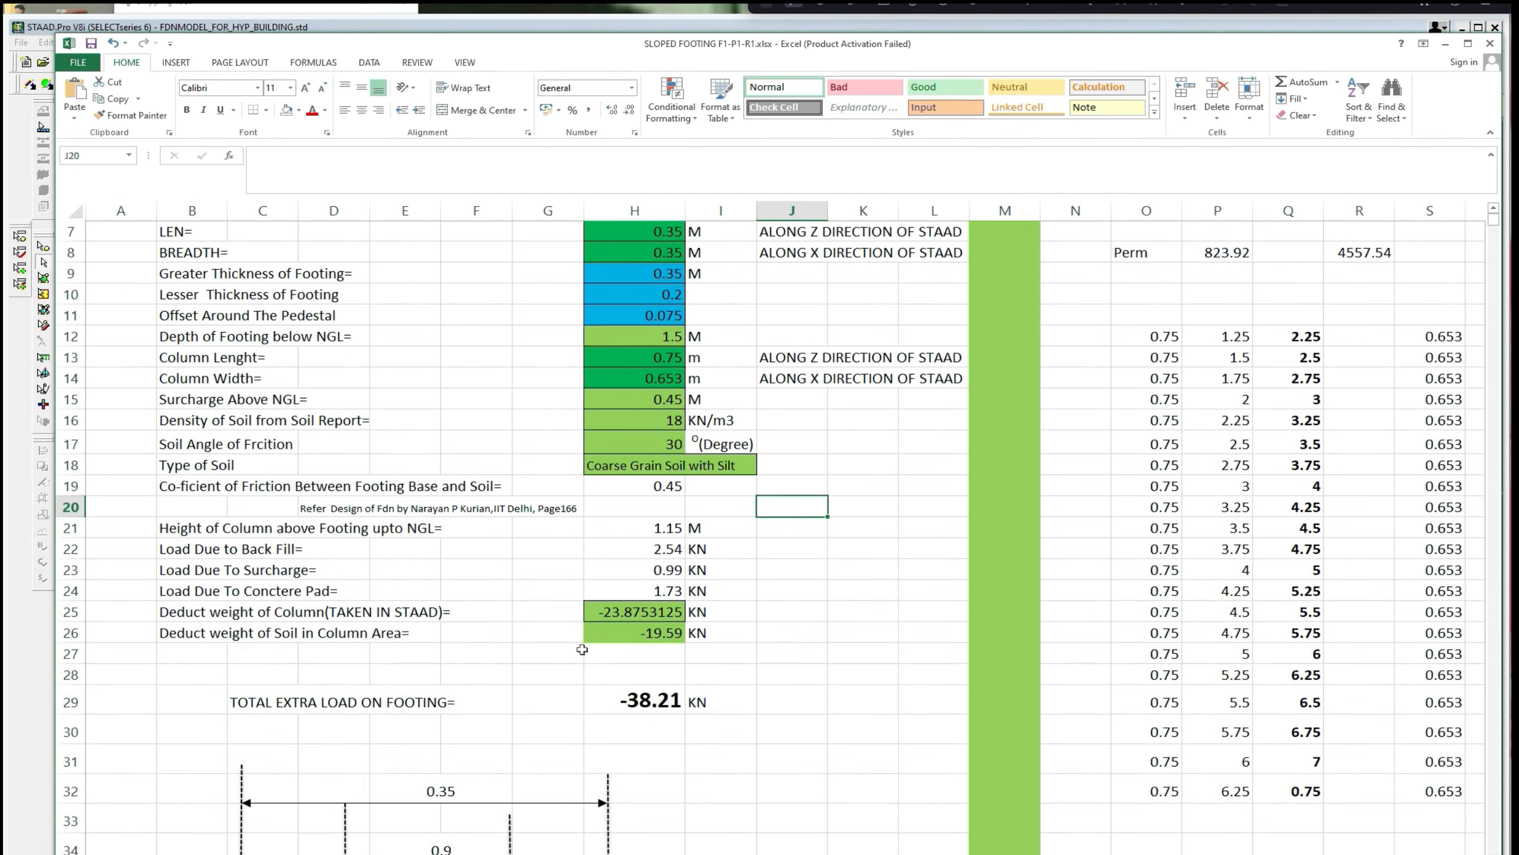
pyautogui.scroll(-2, 583, 649)
pyautogui.scroll(8, 598, 634)
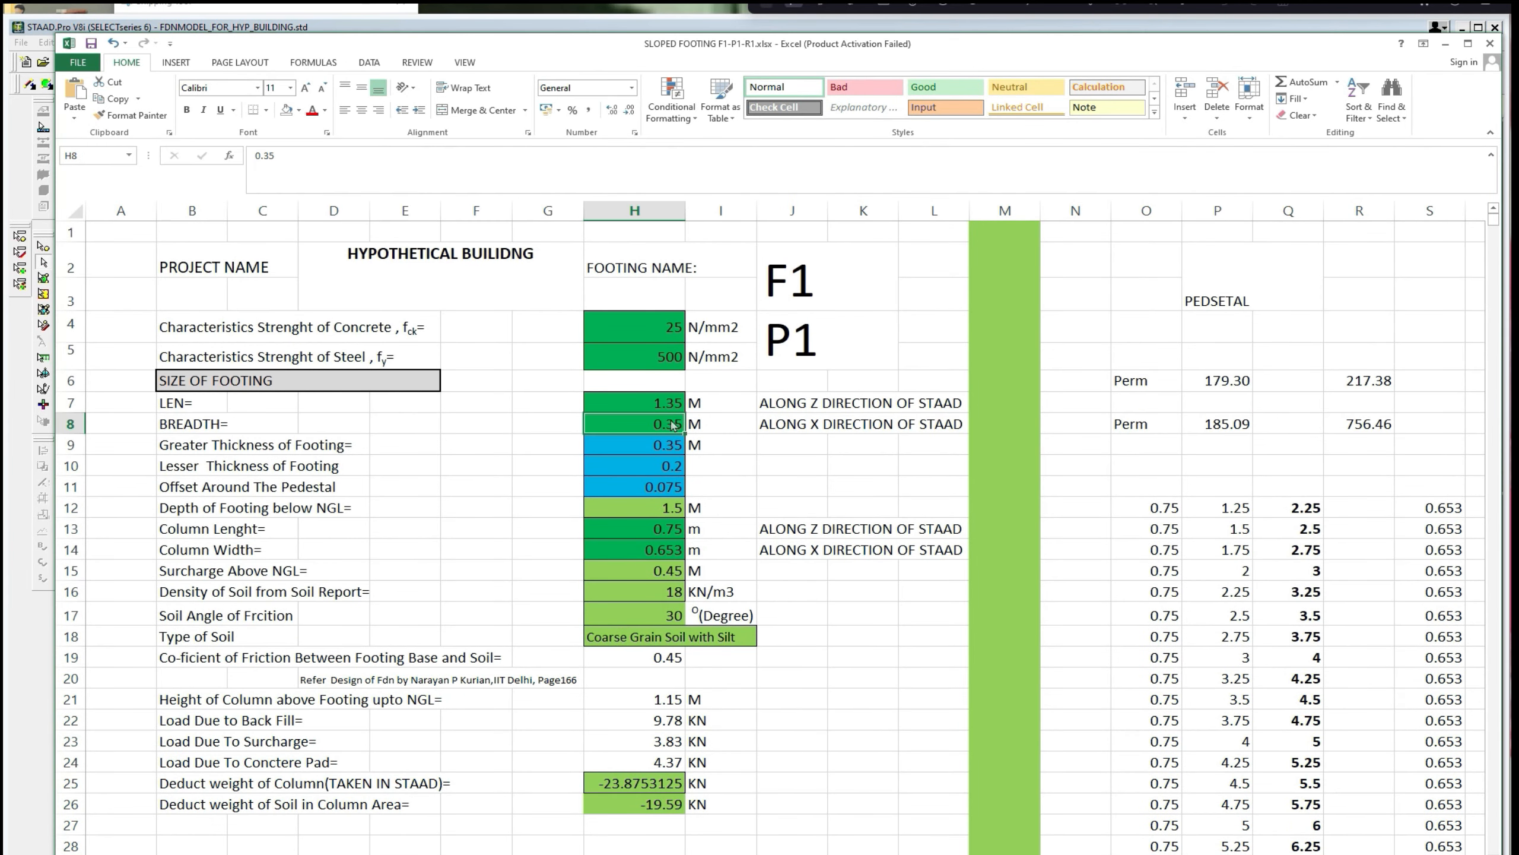
pyautogui.write('1.35')
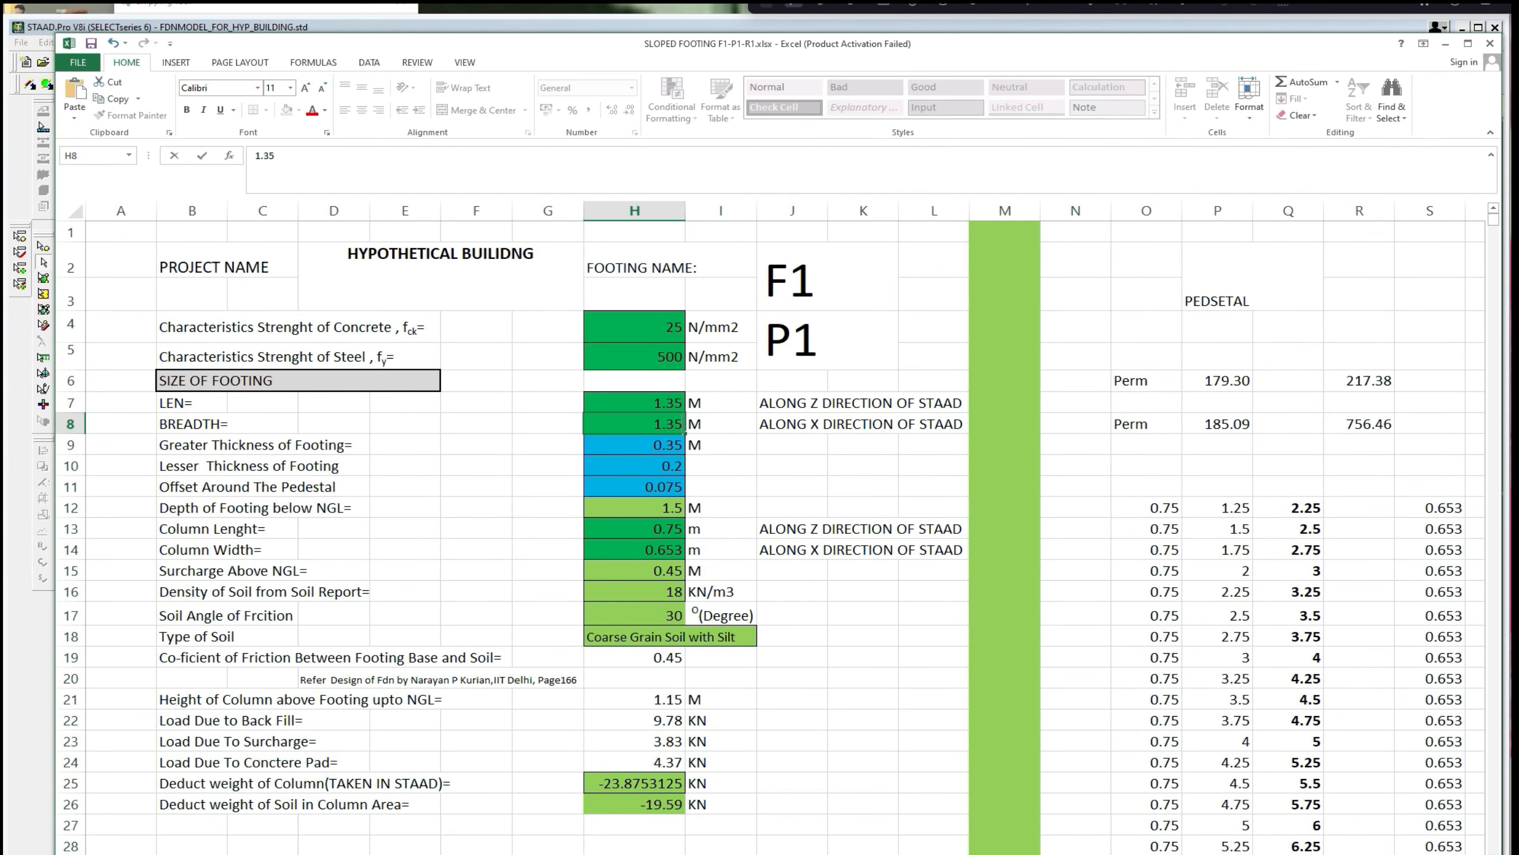
pyautogui.click(755, 470)
# Review the total extra load, the footing section and plan sketches, and the bearing capacities for the new footing size.
pyautogui.scroll(-1, 757, 473)
pyautogui.scroll(-6, 757, 473)
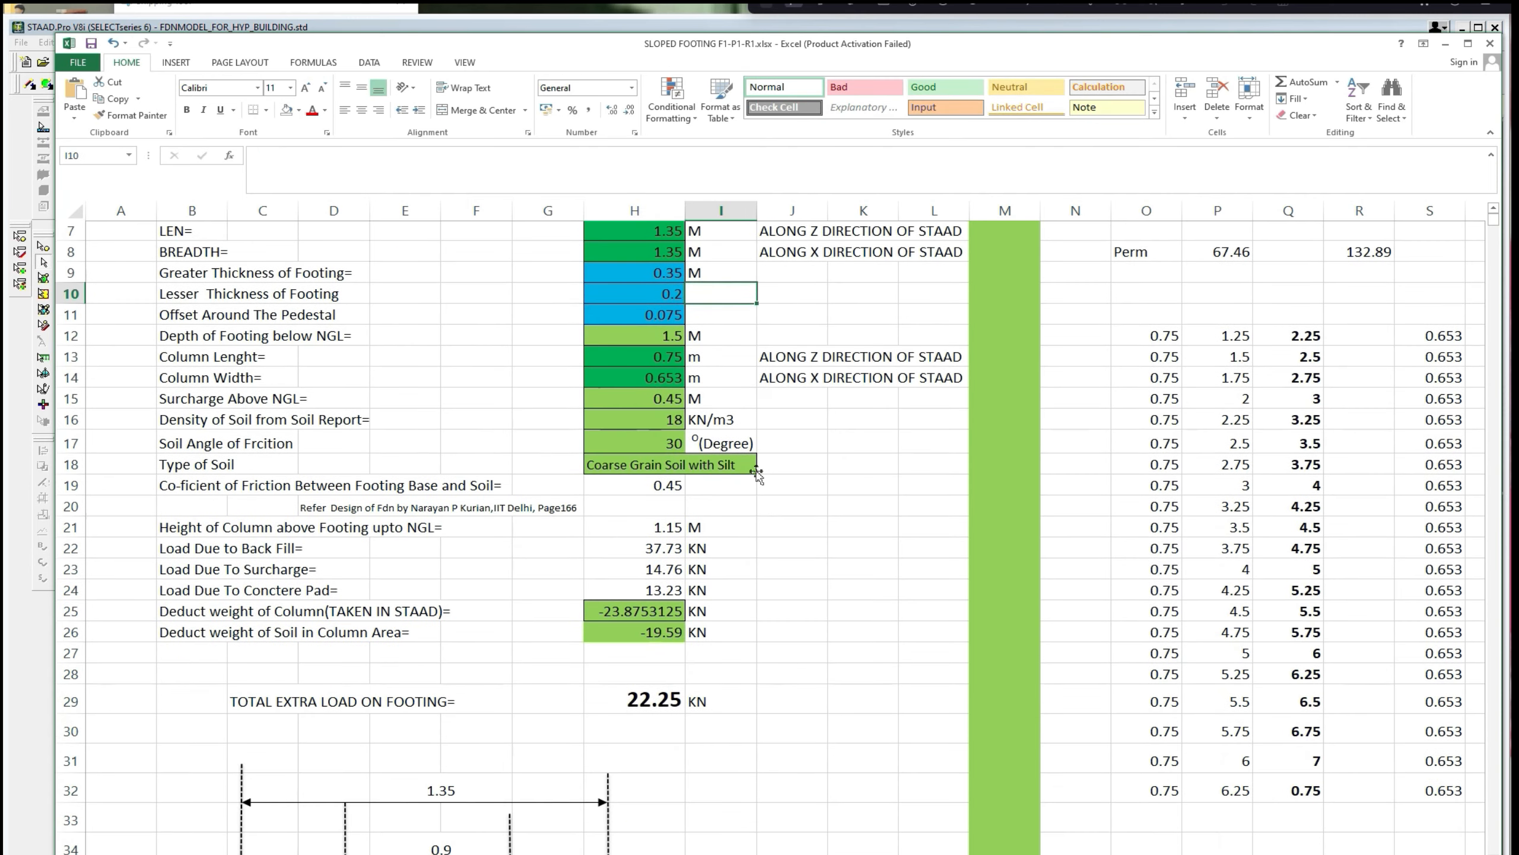
pyautogui.scroll(-4, 757, 473)
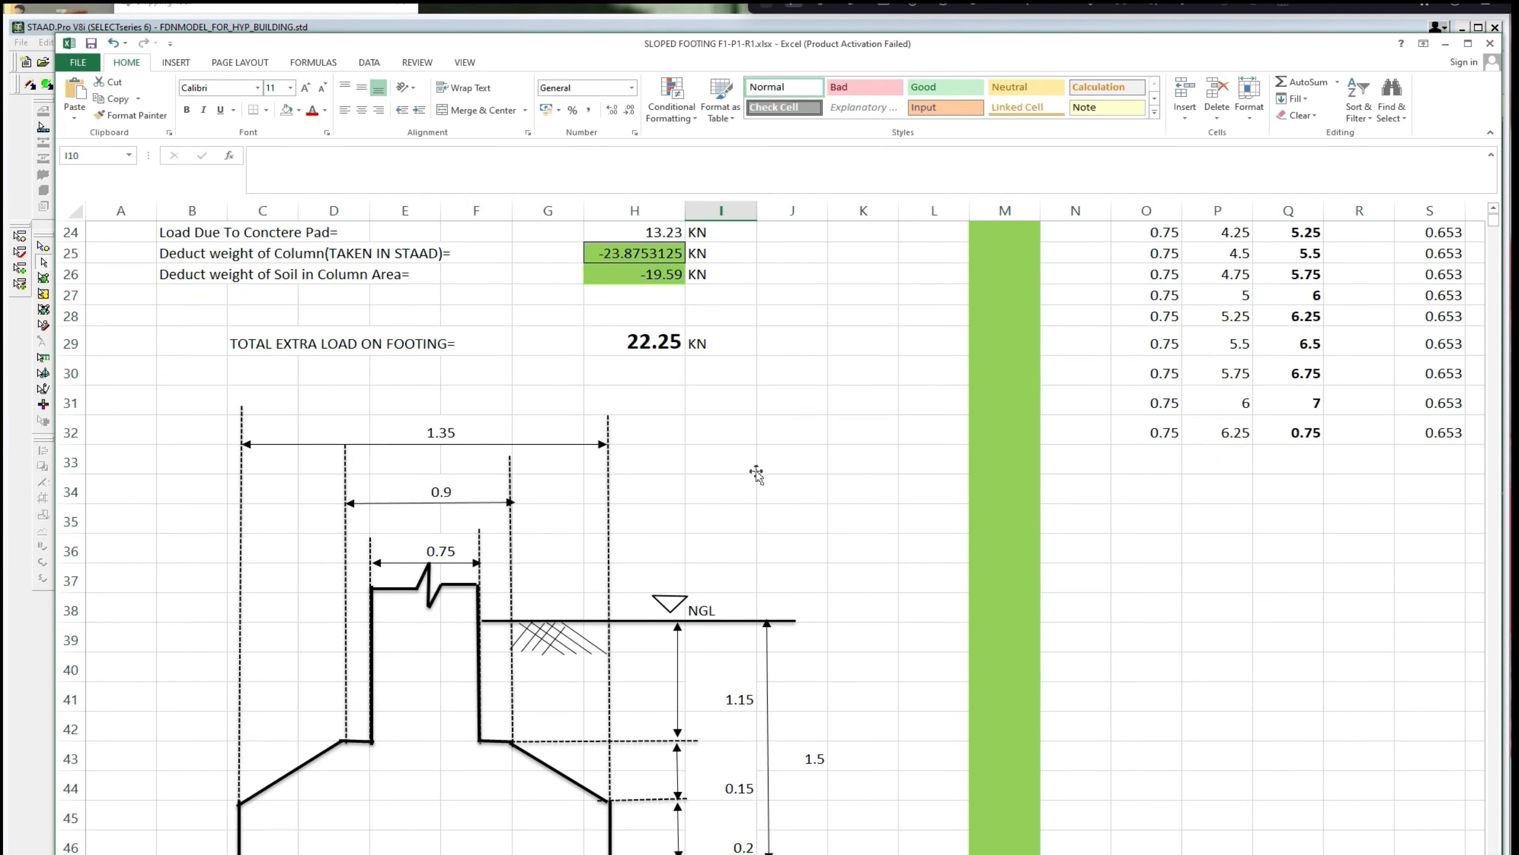
pyautogui.scroll(2, 757, 473)
pyautogui.scroll(6, 757, 473)
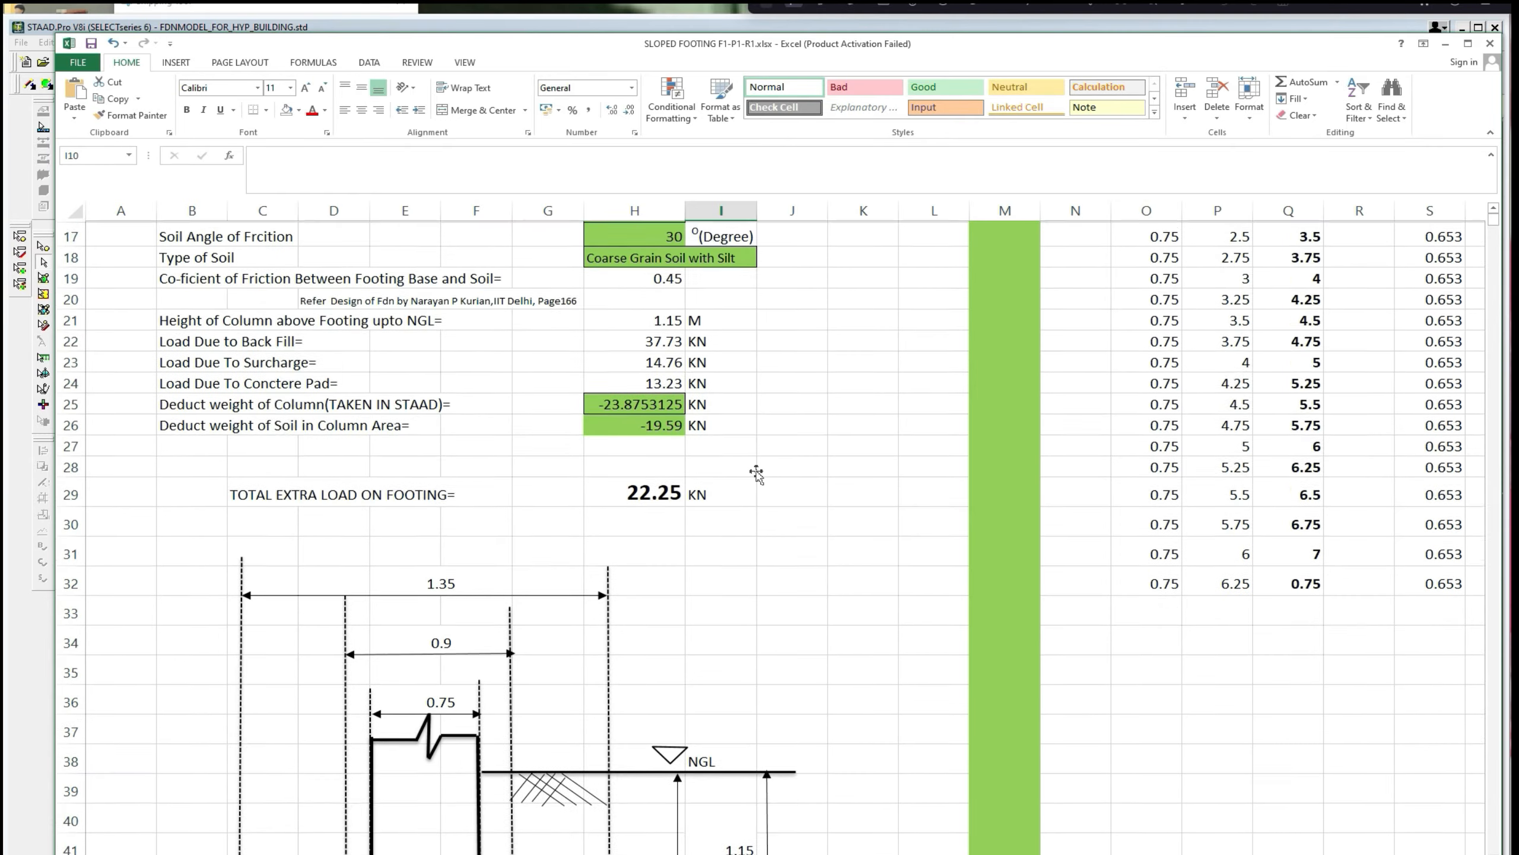
pyautogui.scroll(-5, 757, 473)
pyautogui.scroll(-10, 756, 473)
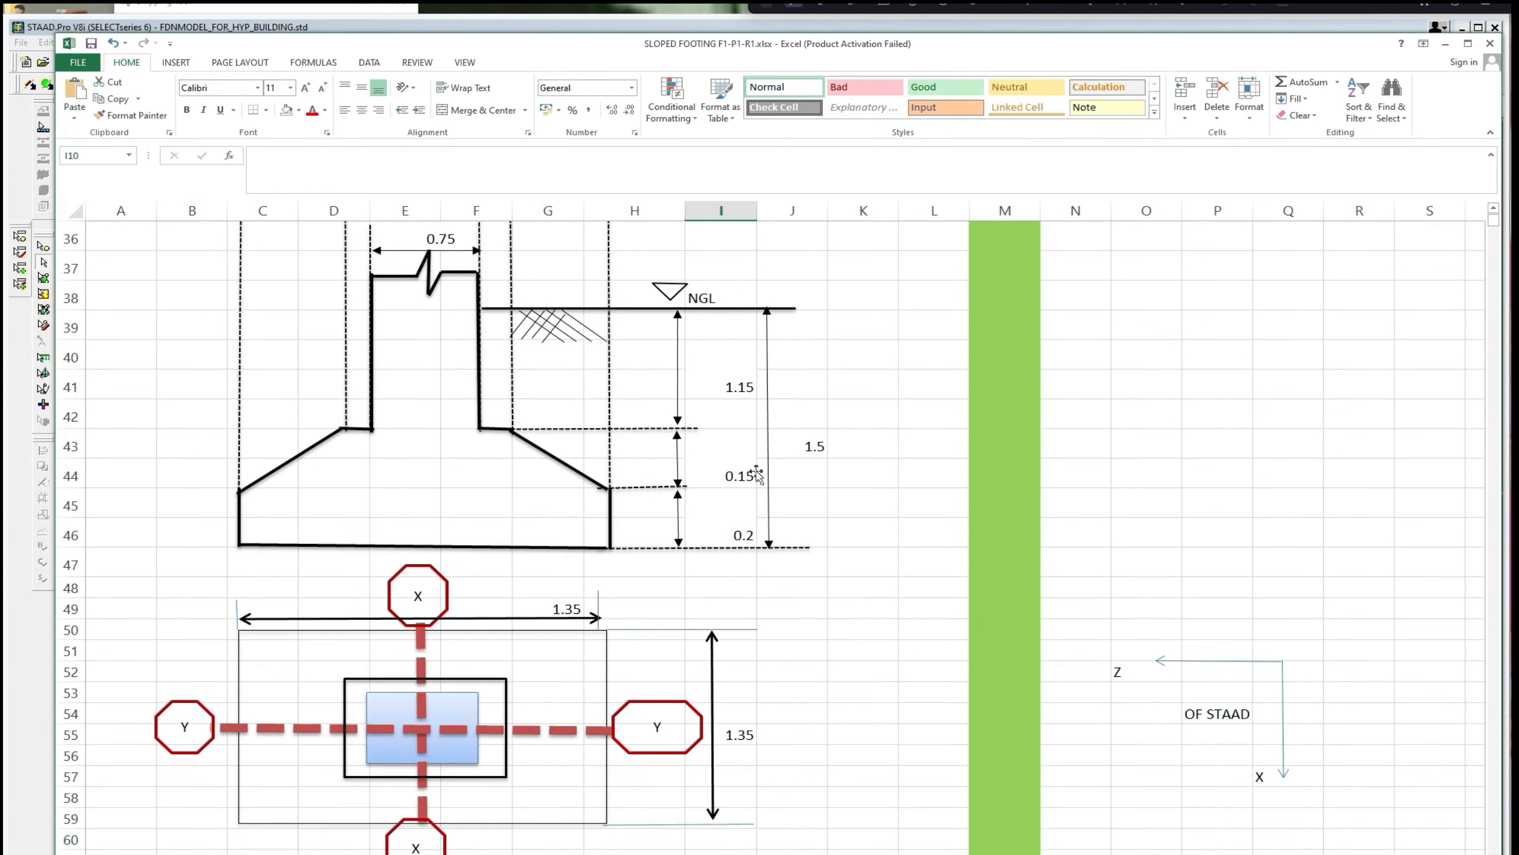
pyautogui.scroll(-5, 757, 473)
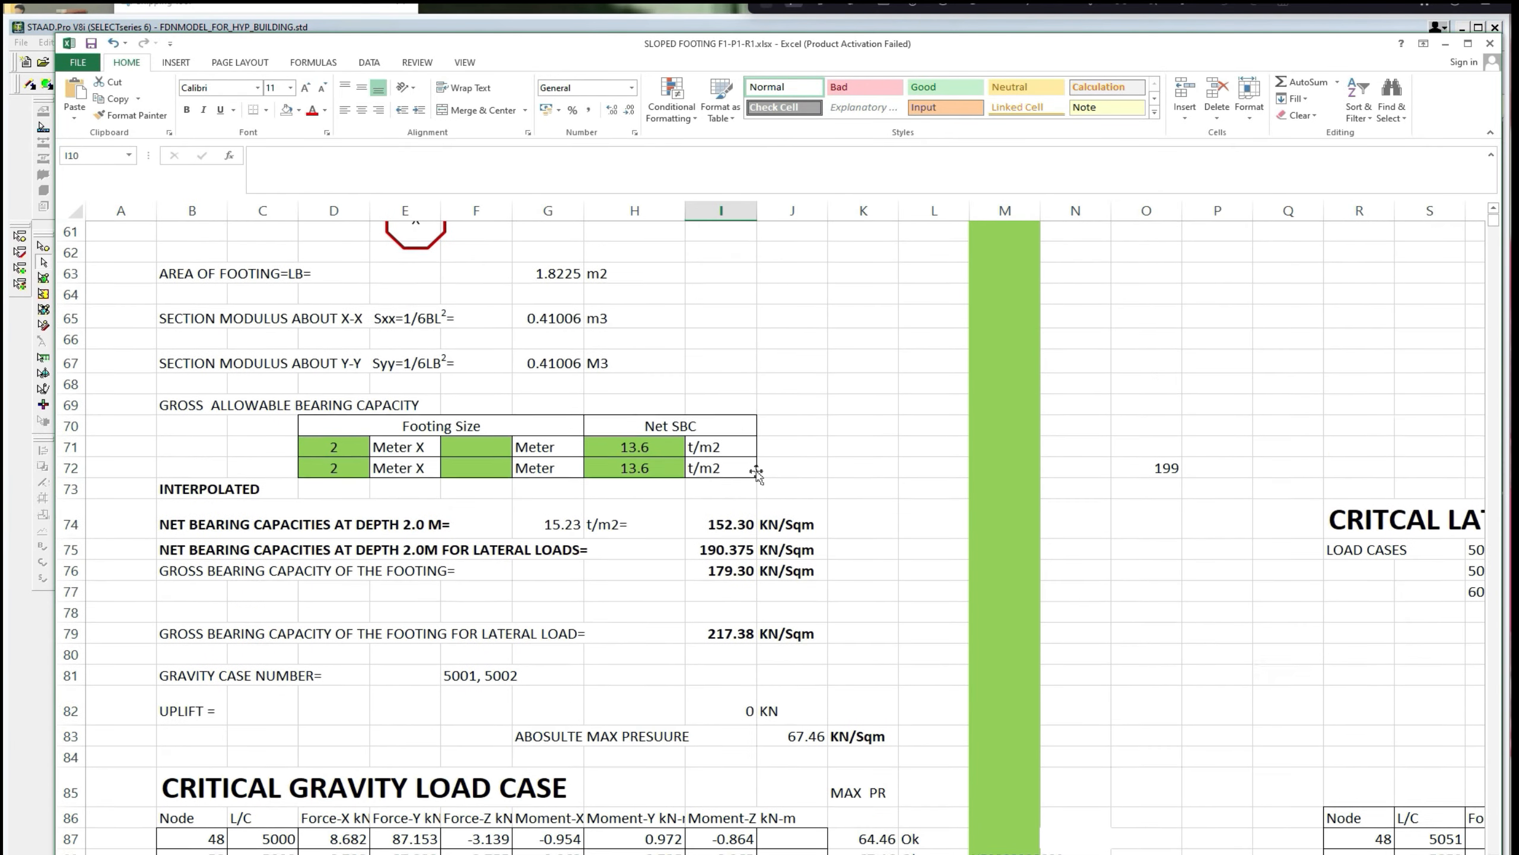
pyautogui.scroll(-1, 757, 473)
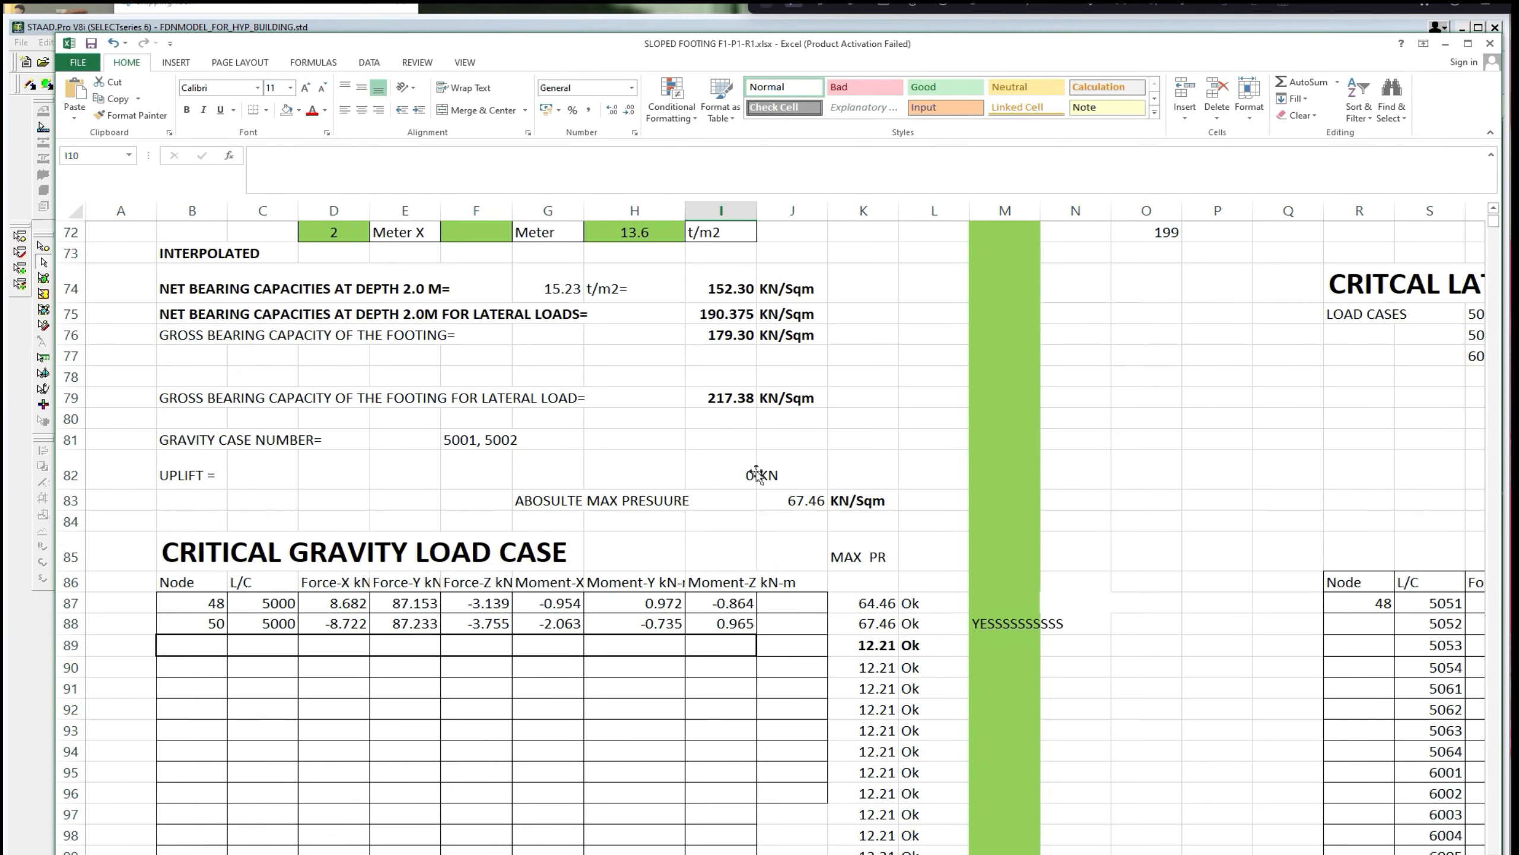
# Check the maximum pressures and governing rows in the critical gravity and critical lateral load case tables.
pyautogui.click(882, 624)
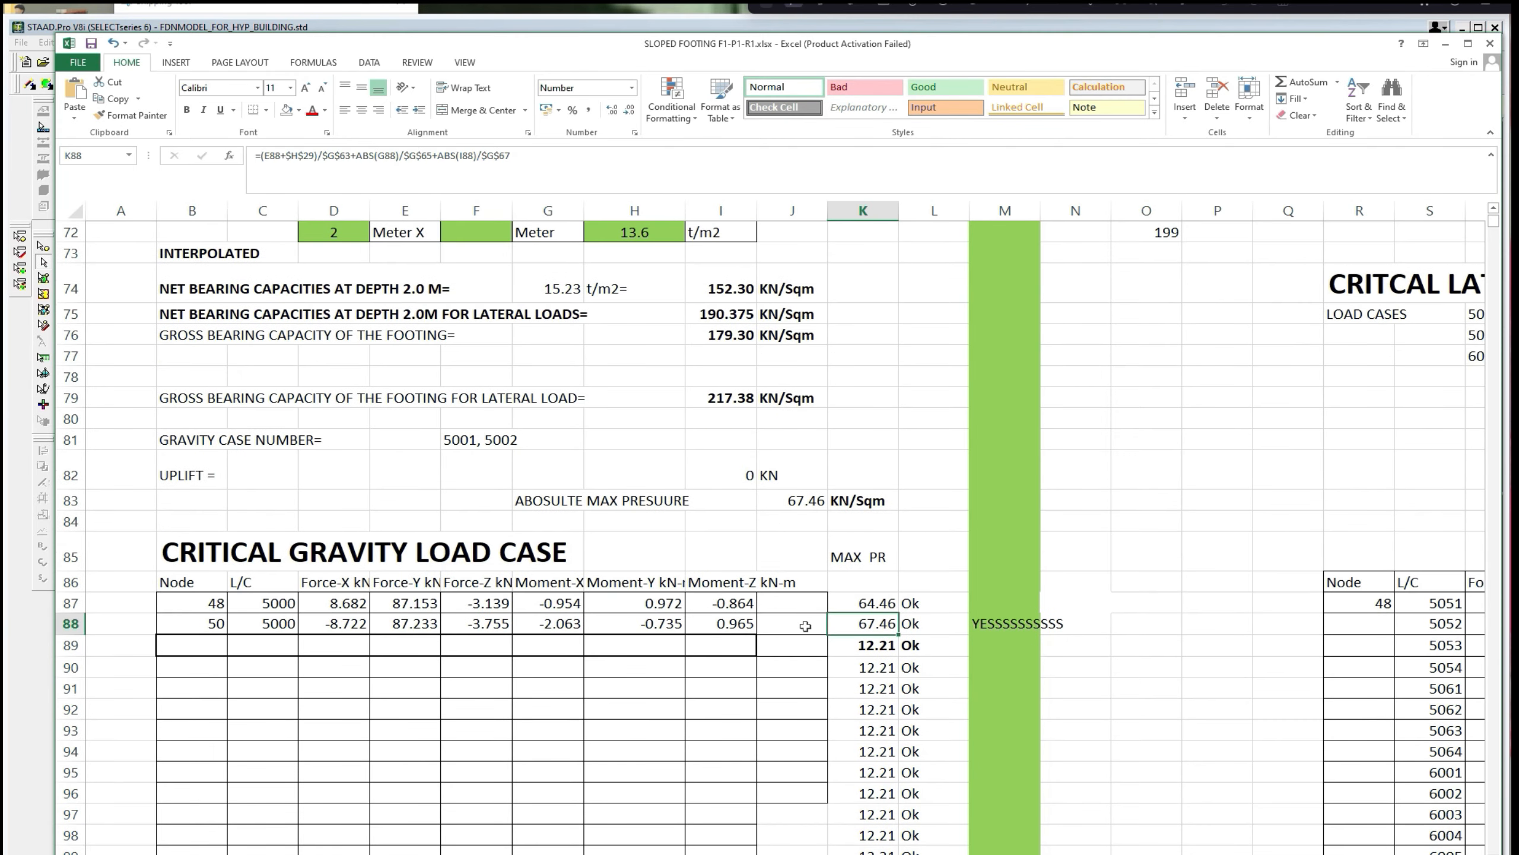
pyautogui.hscroll(6, 778, 527)
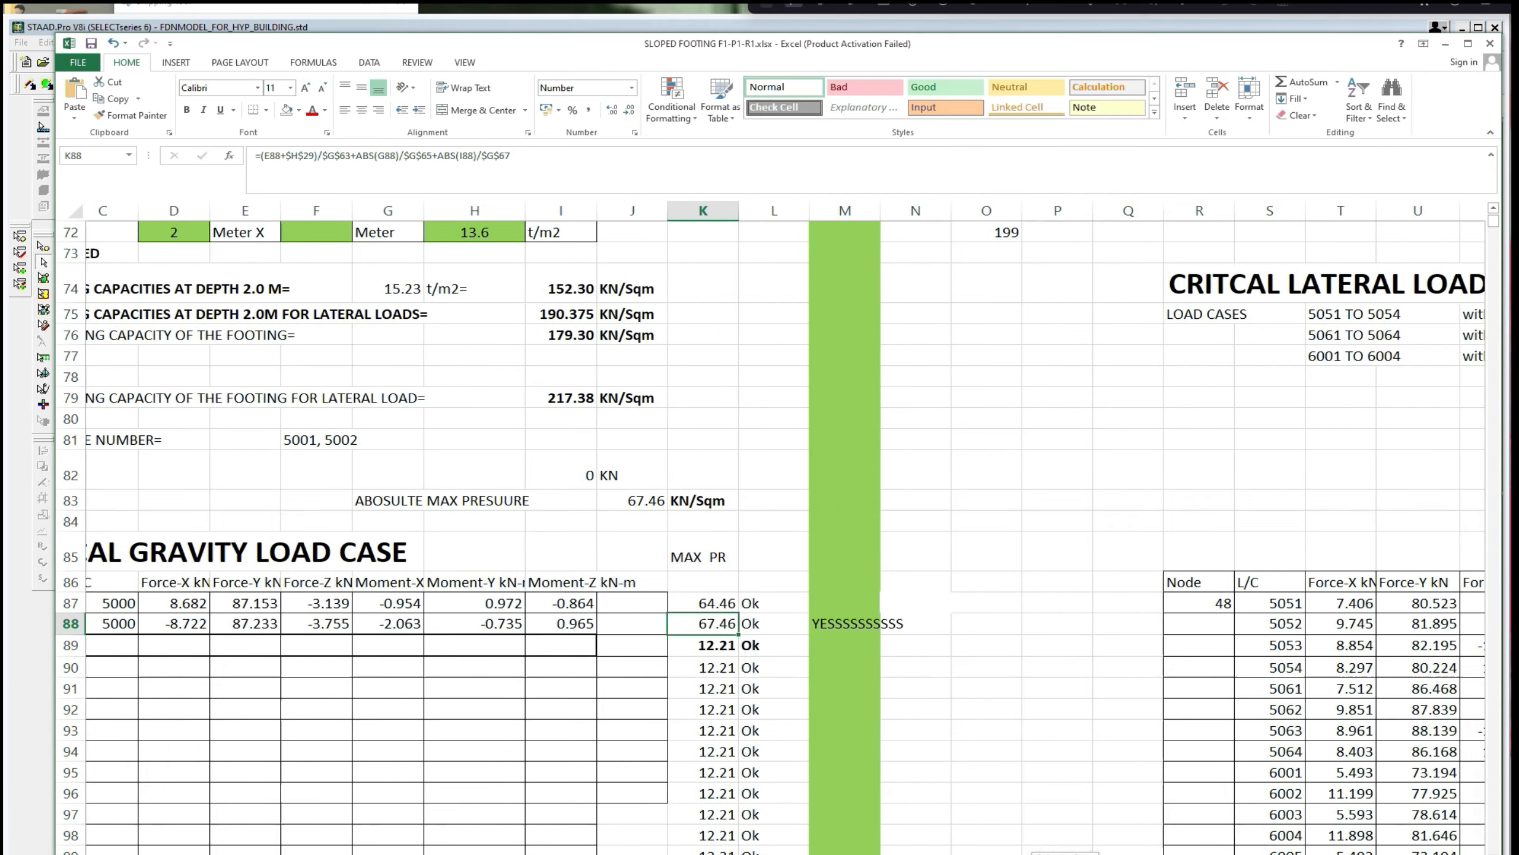
pyautogui.scroll(-5, 937, 529)
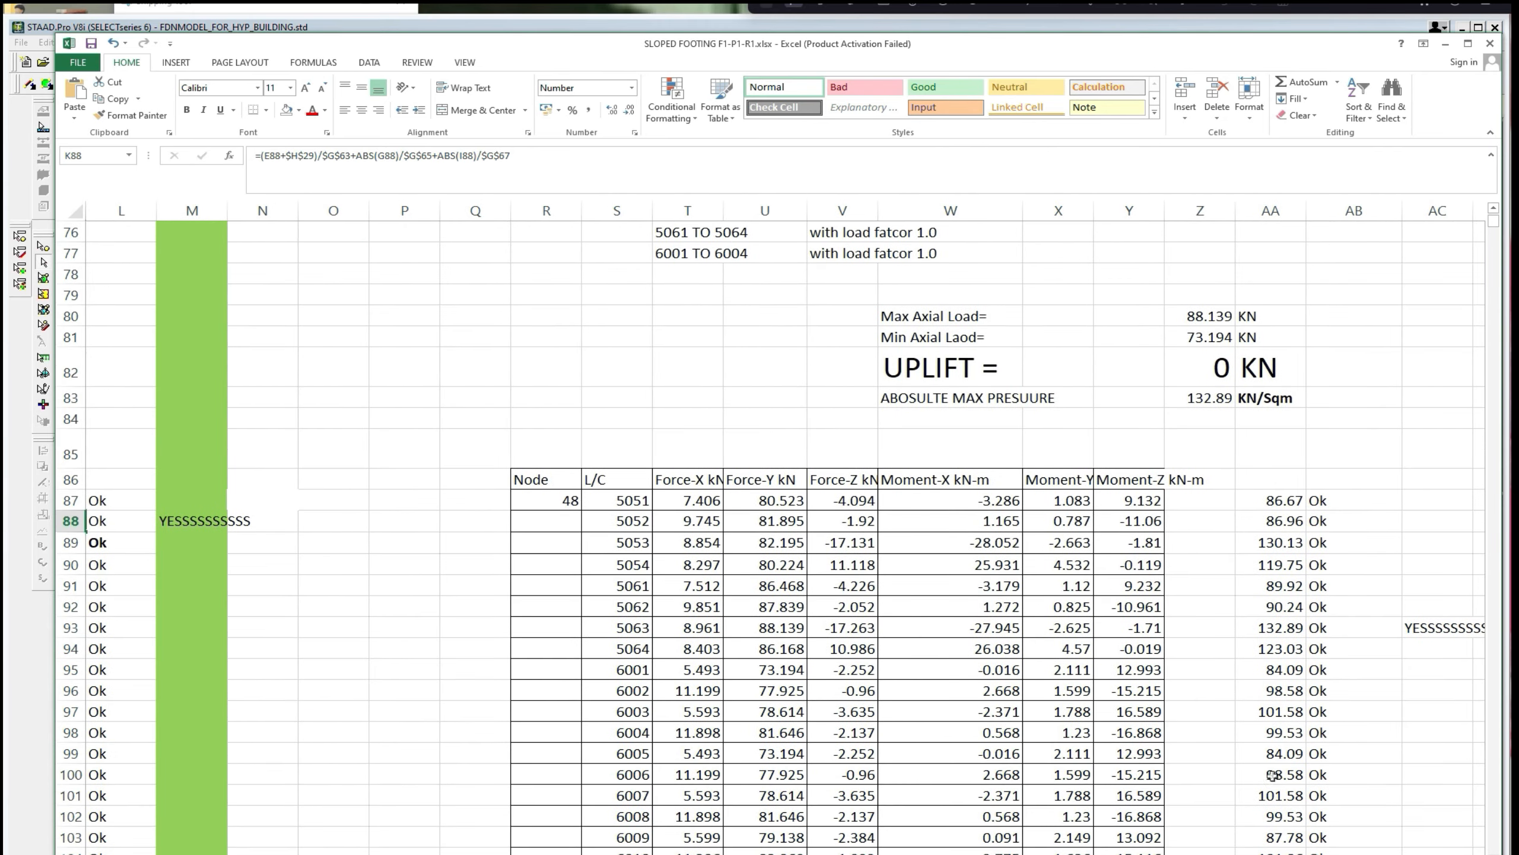
pyautogui.scroll(1, 937, 530)
pyautogui.scroll(1, 937, 529)
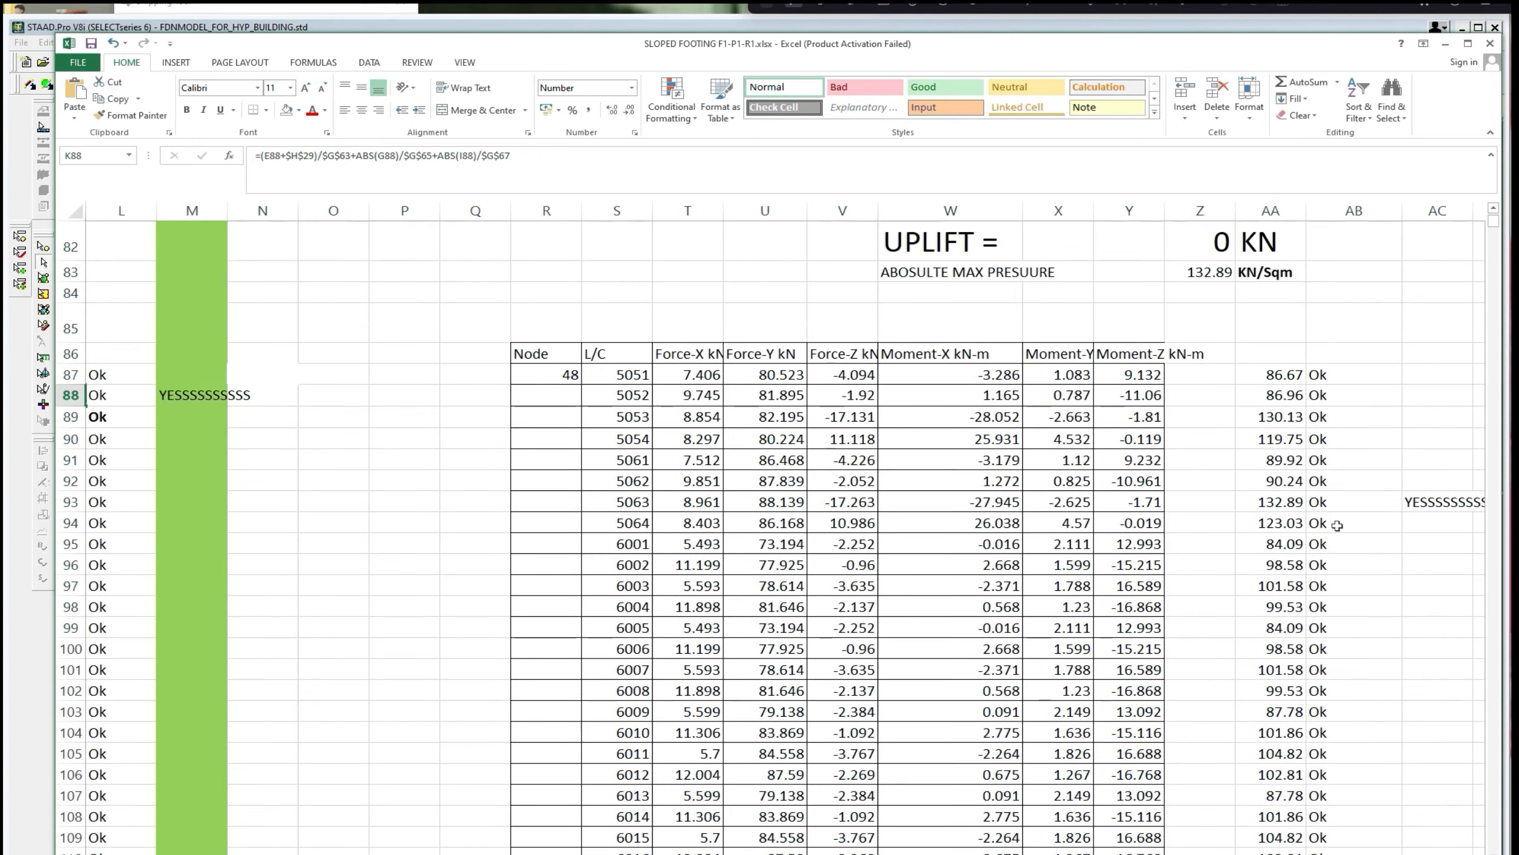
pyautogui.hscroll(3, 1298, 563)
pyautogui.click(1256, 501)
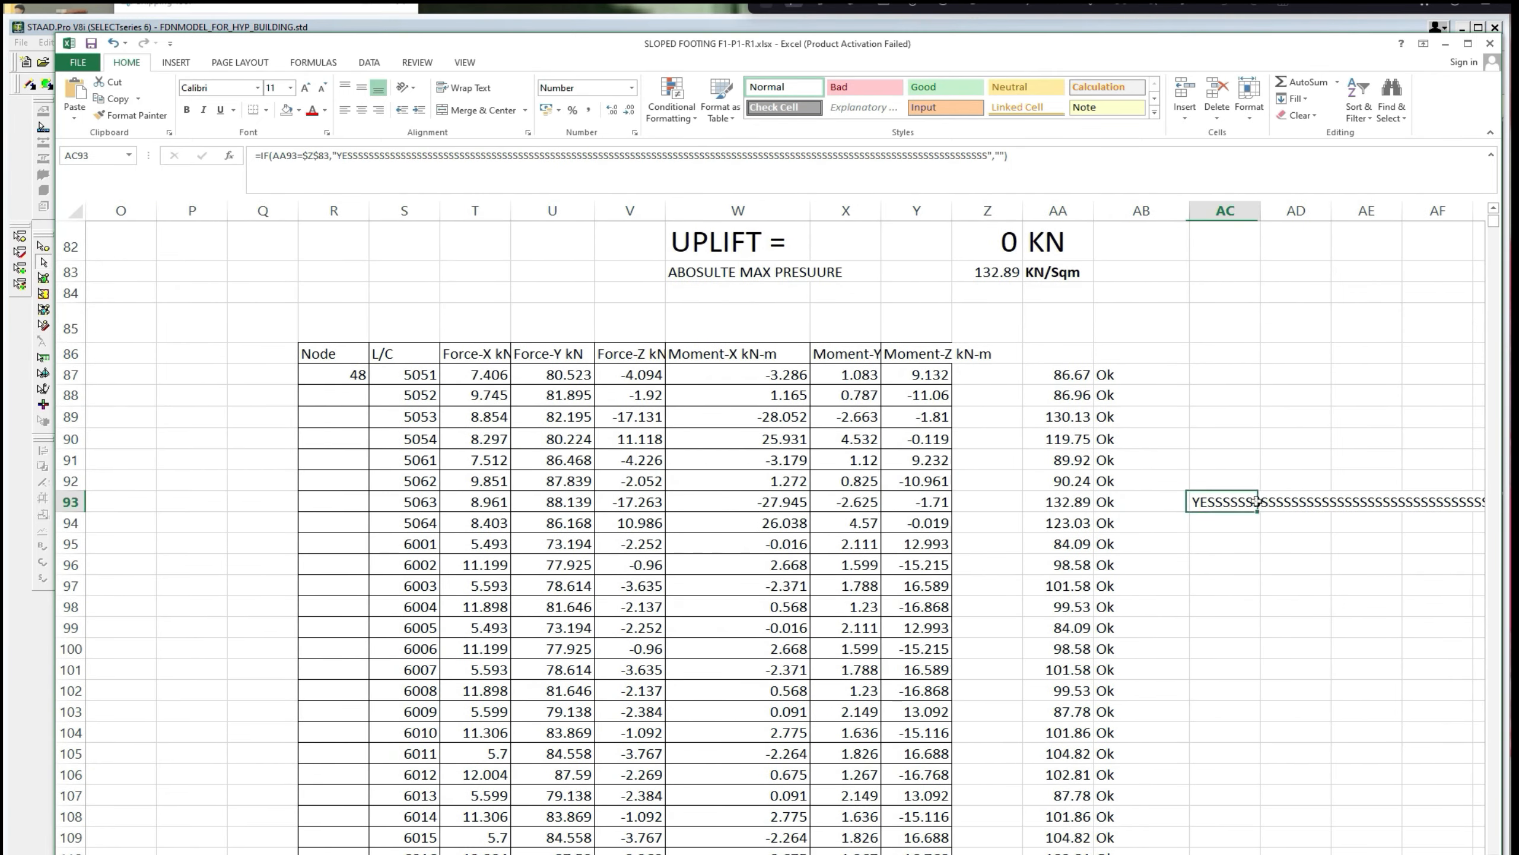
pyautogui.hscroll(-5, 785, 529)
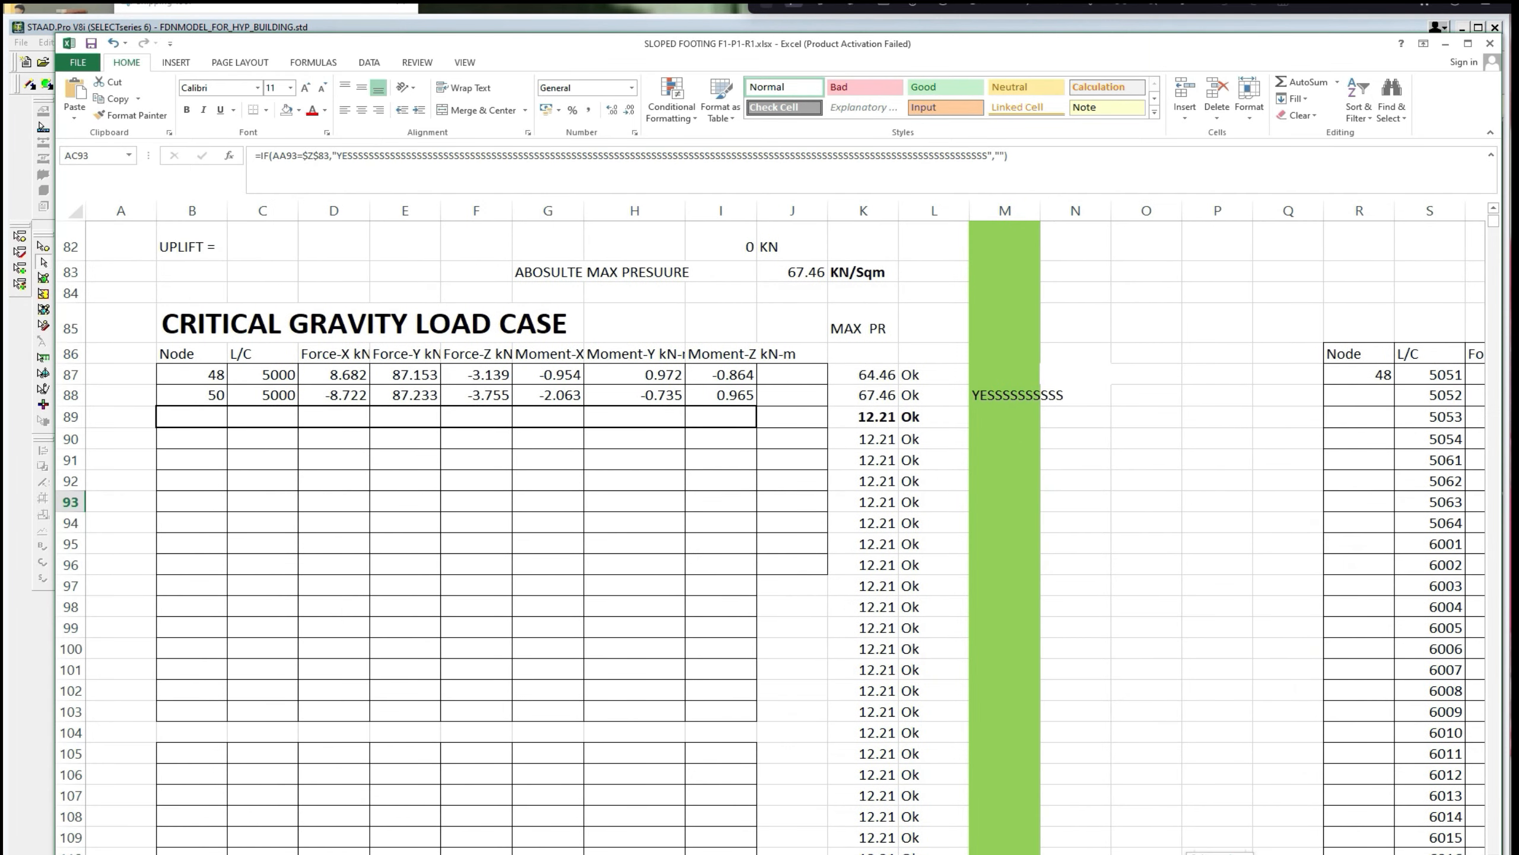
pyautogui.scroll(7, 740, 616)
pyautogui.scroll(5, 740, 615)
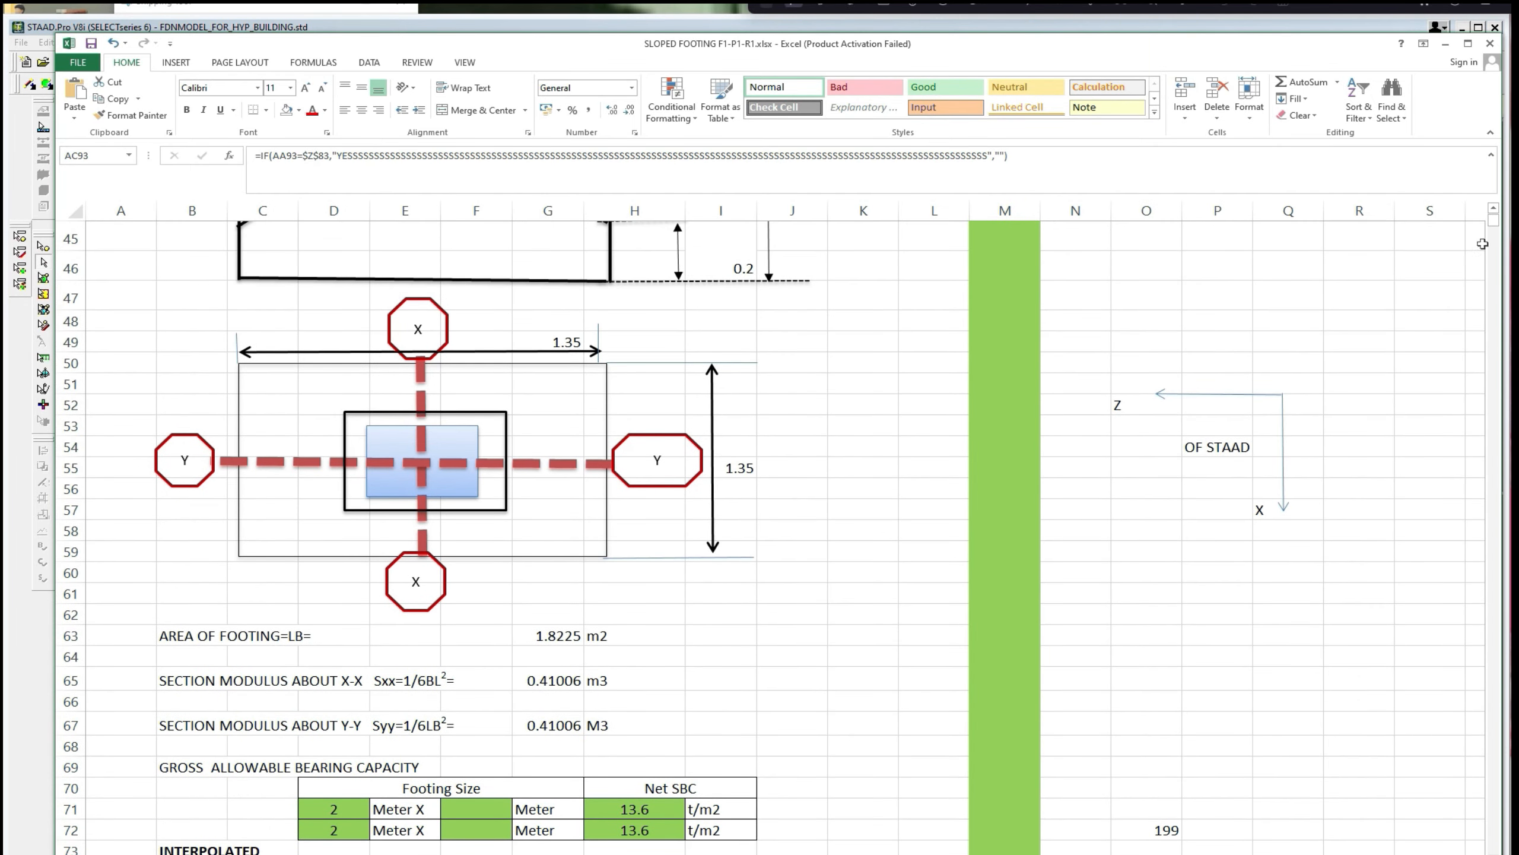
pyautogui.scroll(13, 1479, 265)
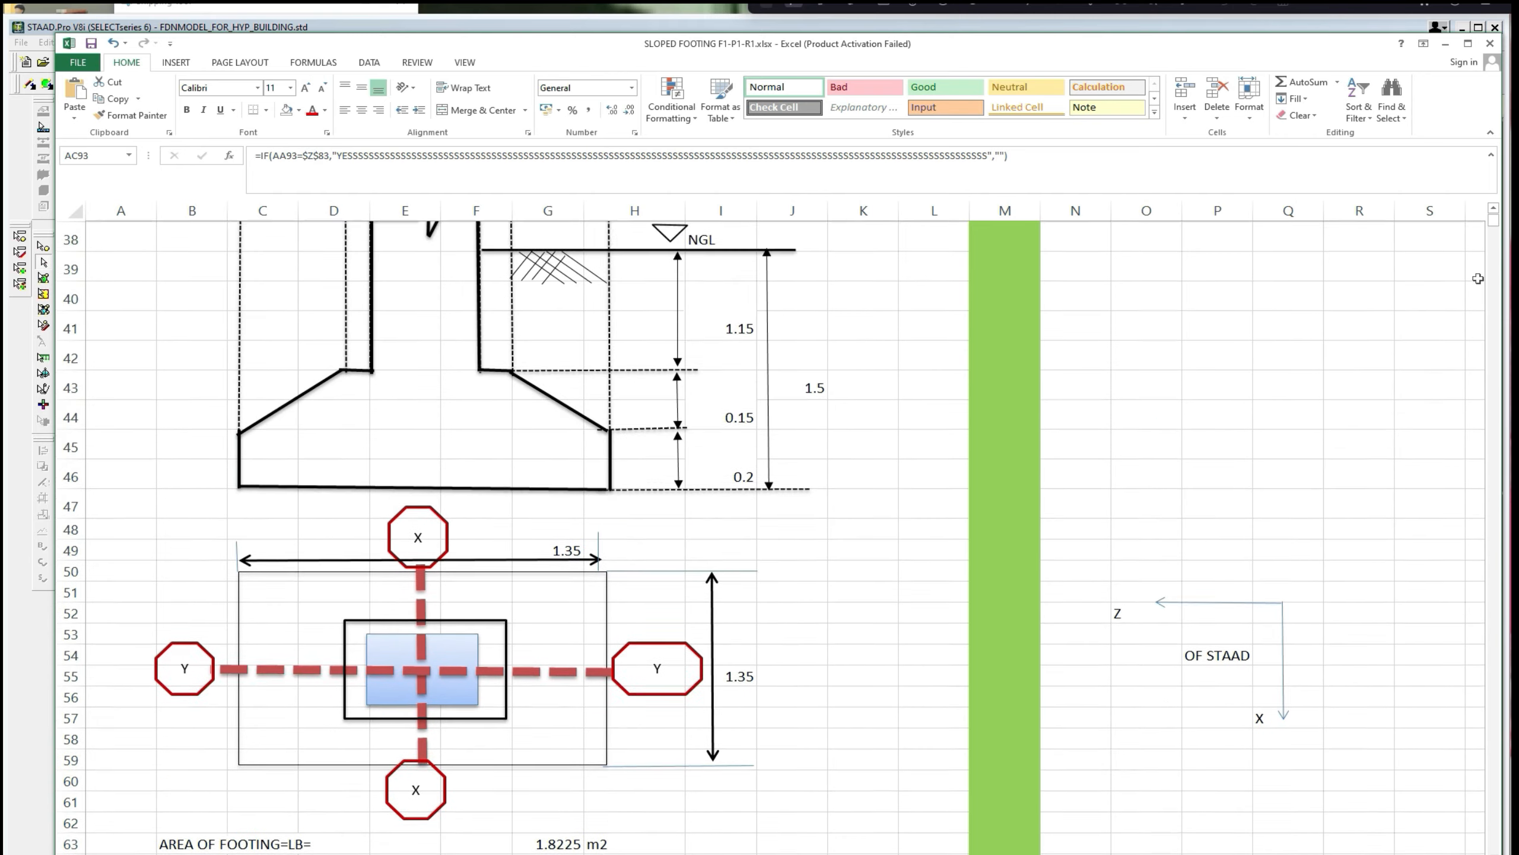
pyautogui.scroll(2, 1478, 278)
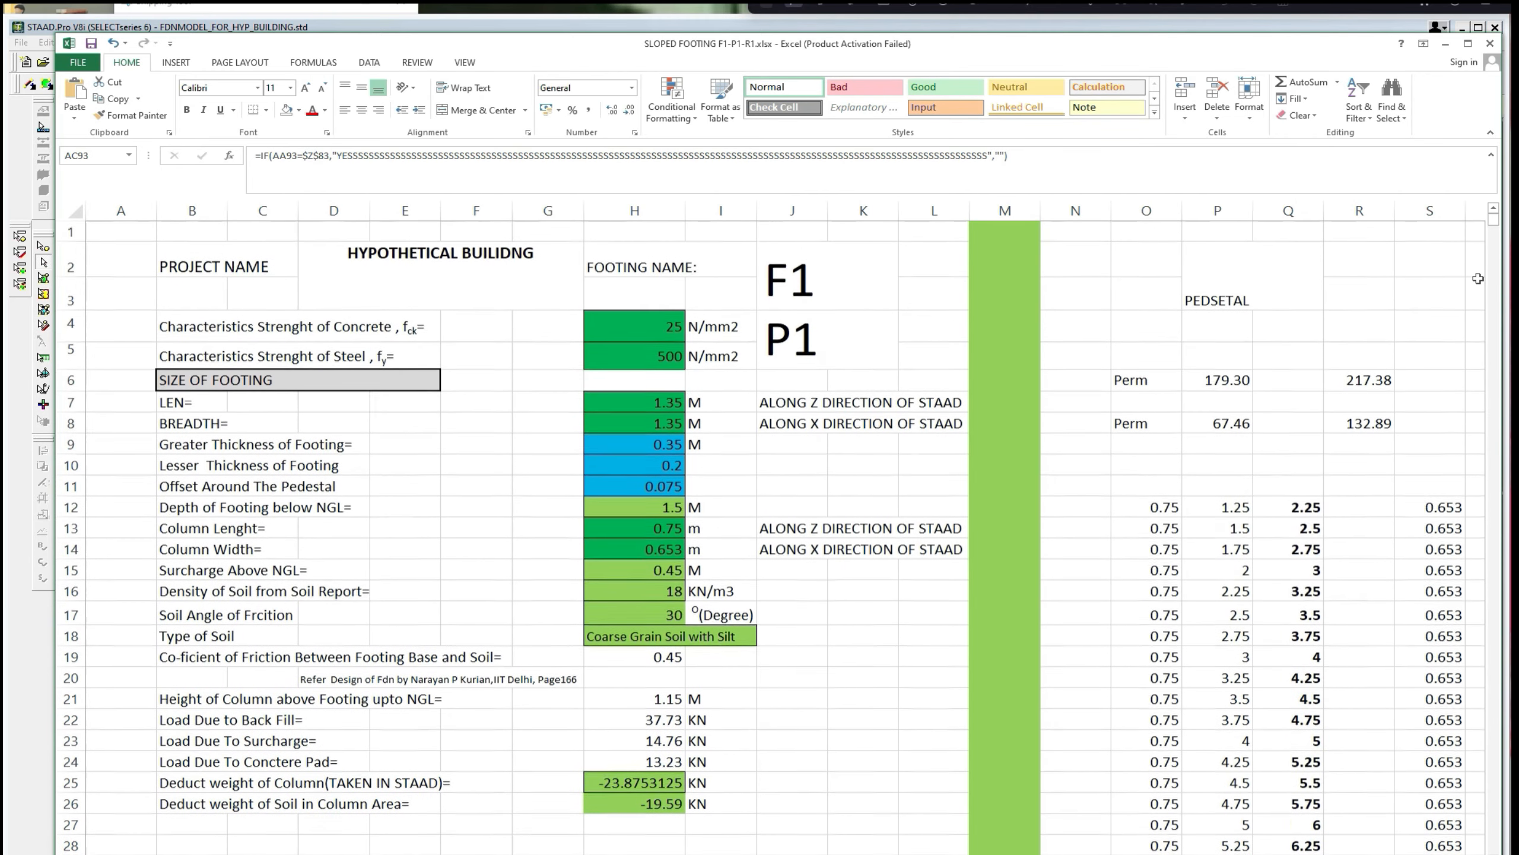
pyautogui.click(669, 406)
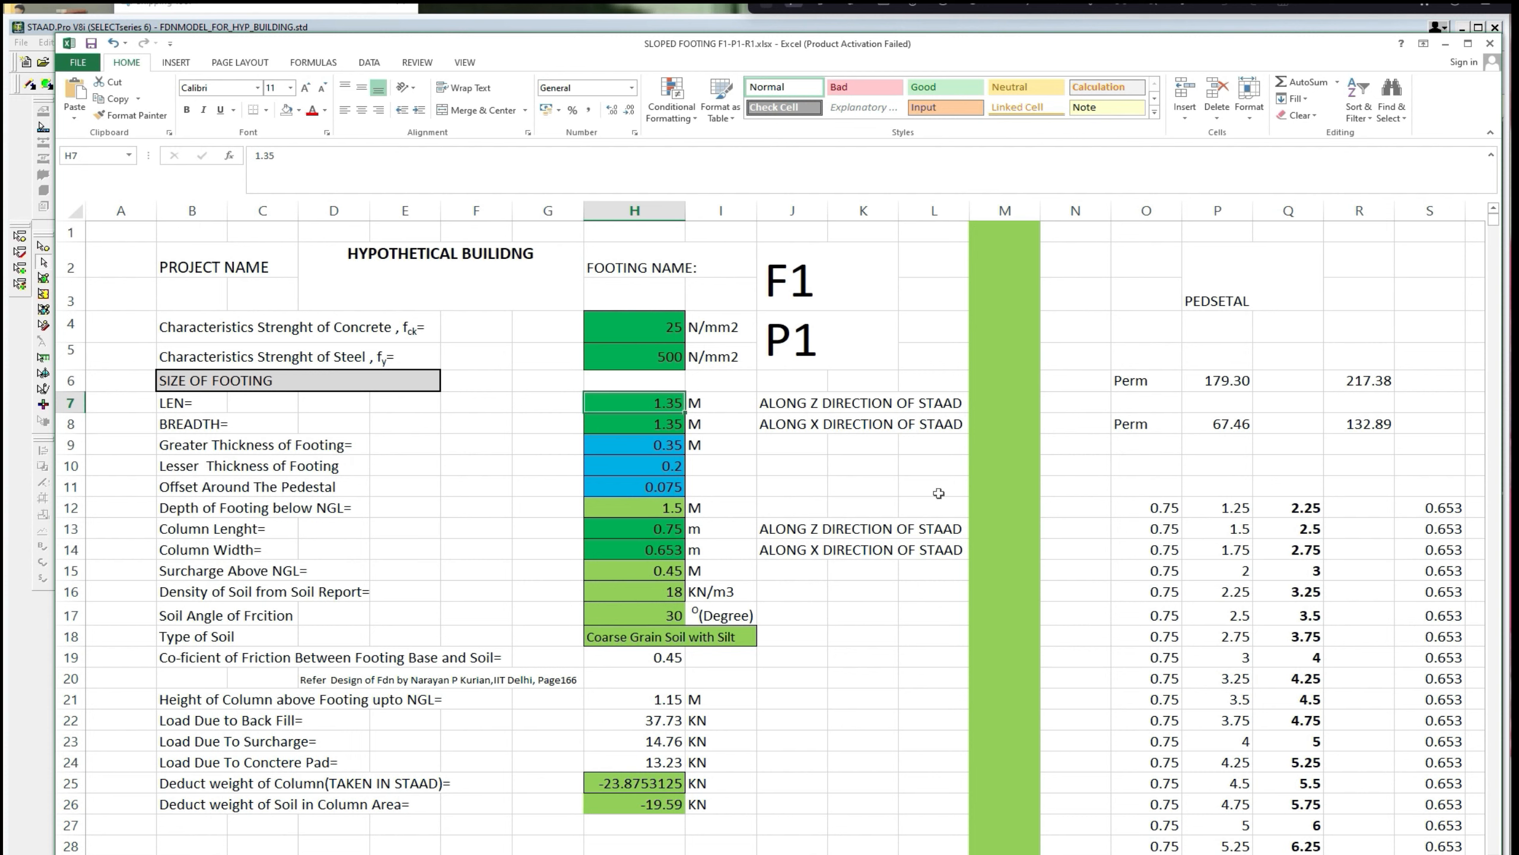
pyautogui.click(1059, 306)
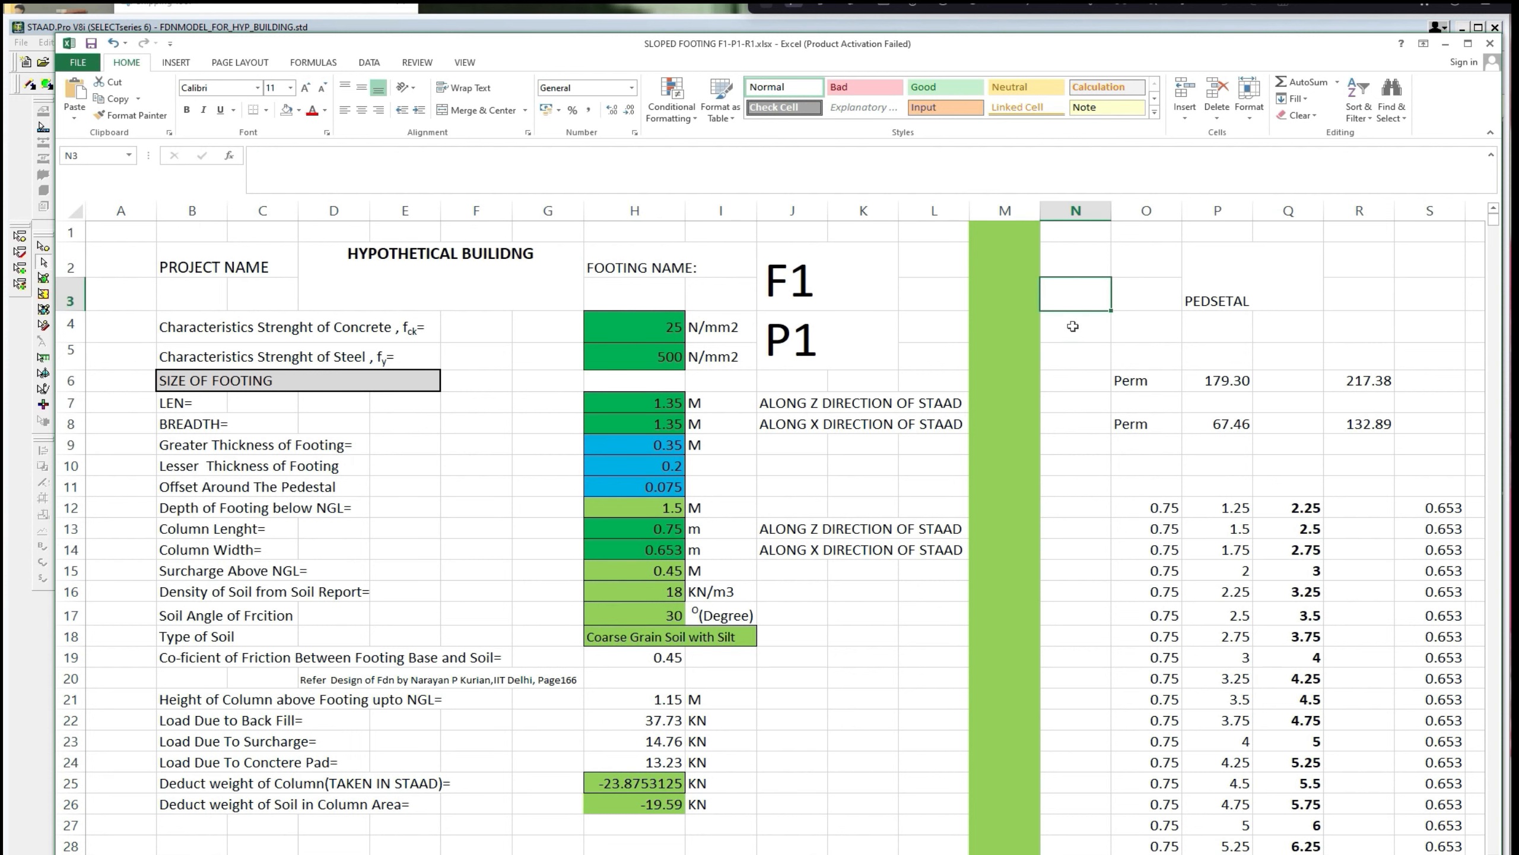
pyautogui.click(1073, 326)
pyautogui.write('=')
pyautogui.click(669, 407)
pyautogui.write('*')
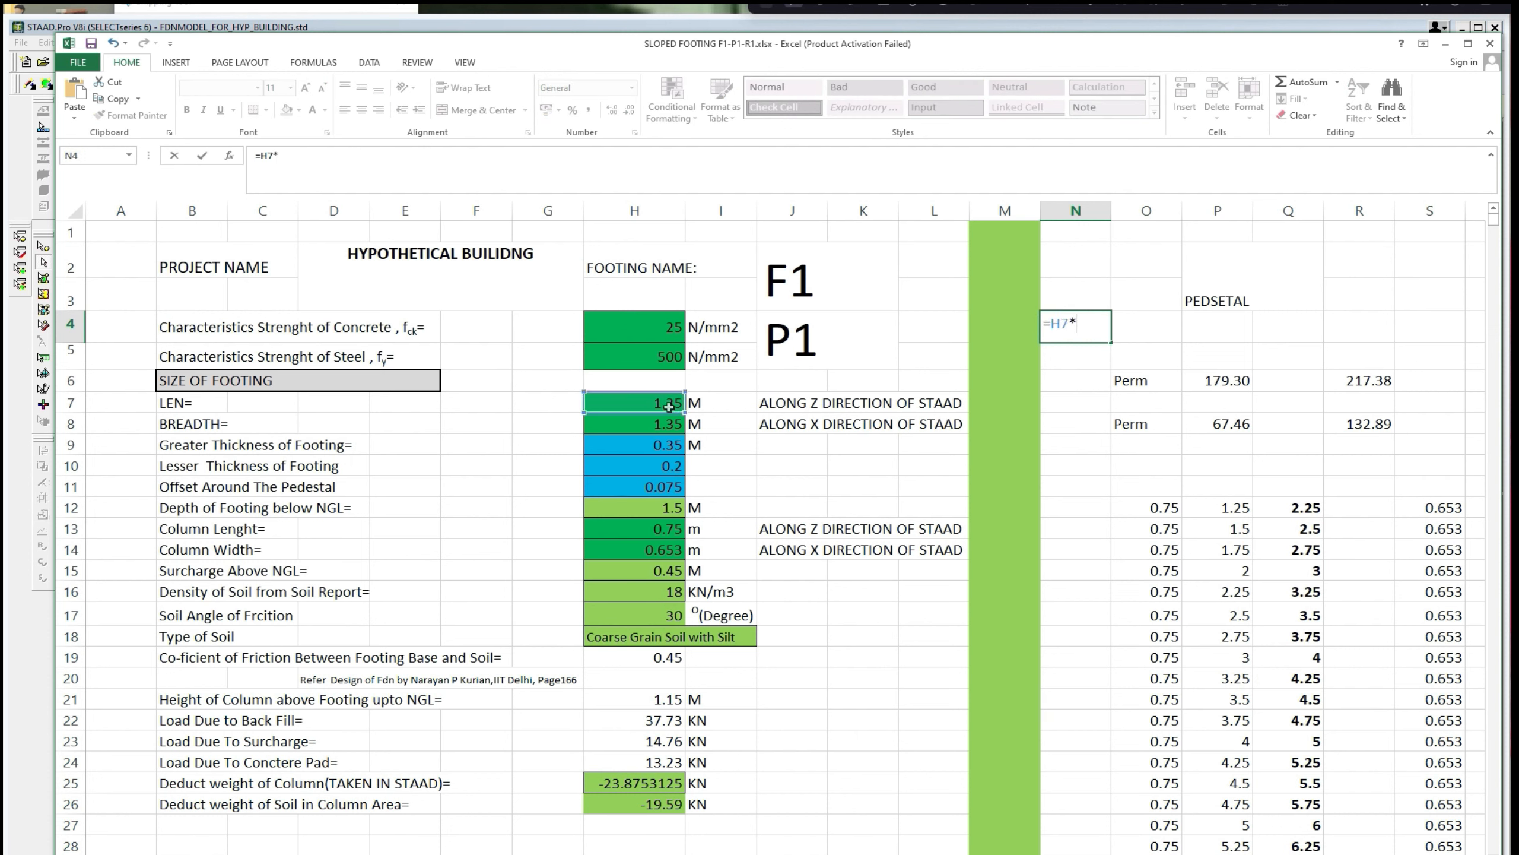
pyautogui.write('1.35')
pyautogui.press('Return')
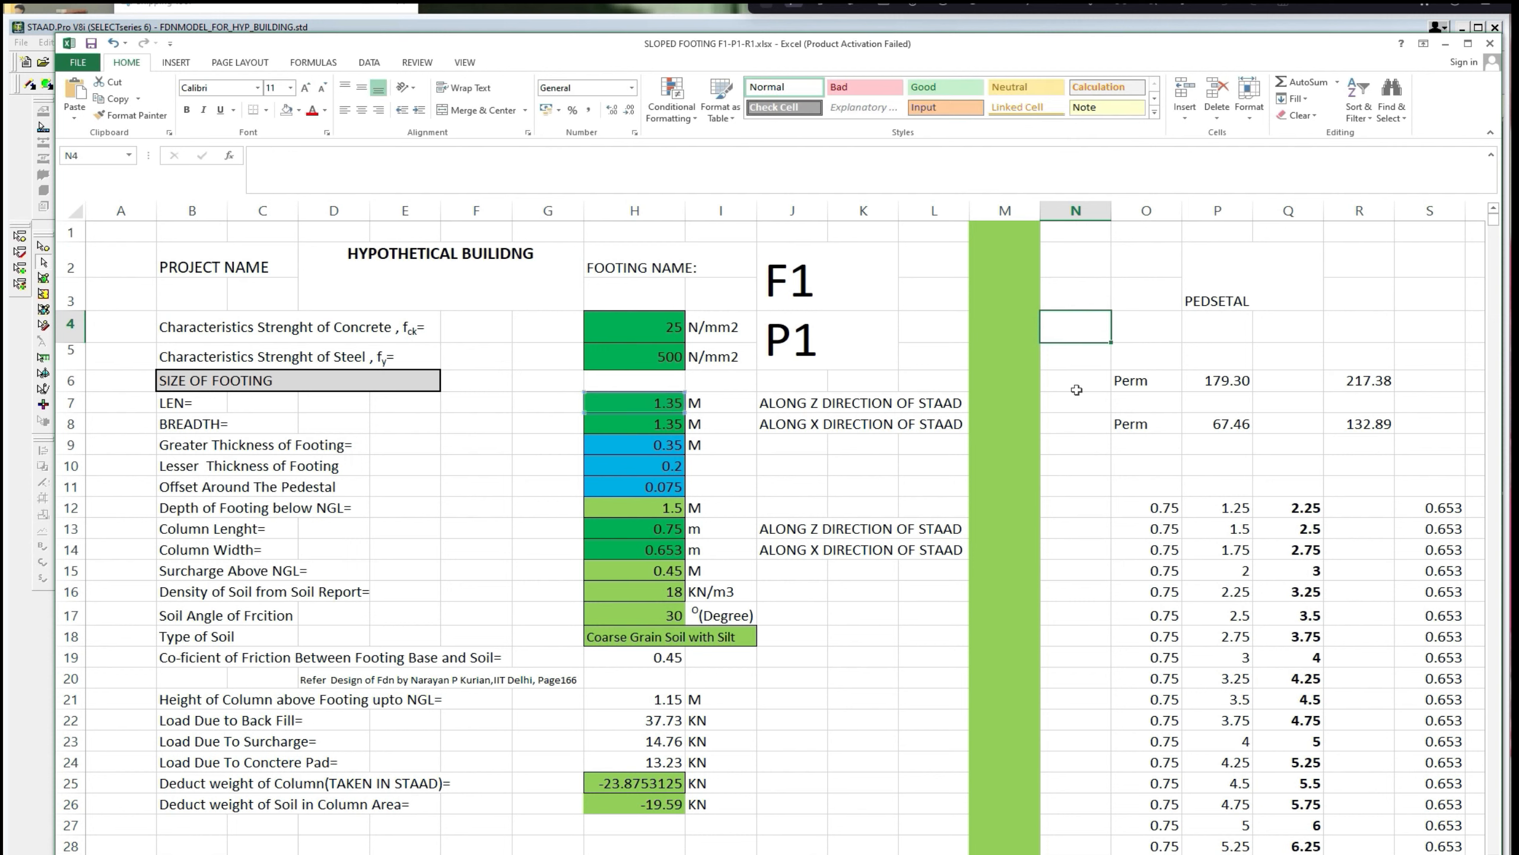
# Calculate the footing area in N5 as 1.35*1.35, and divide N5 by 1.5 in N7.
pyautogui.write('=1')
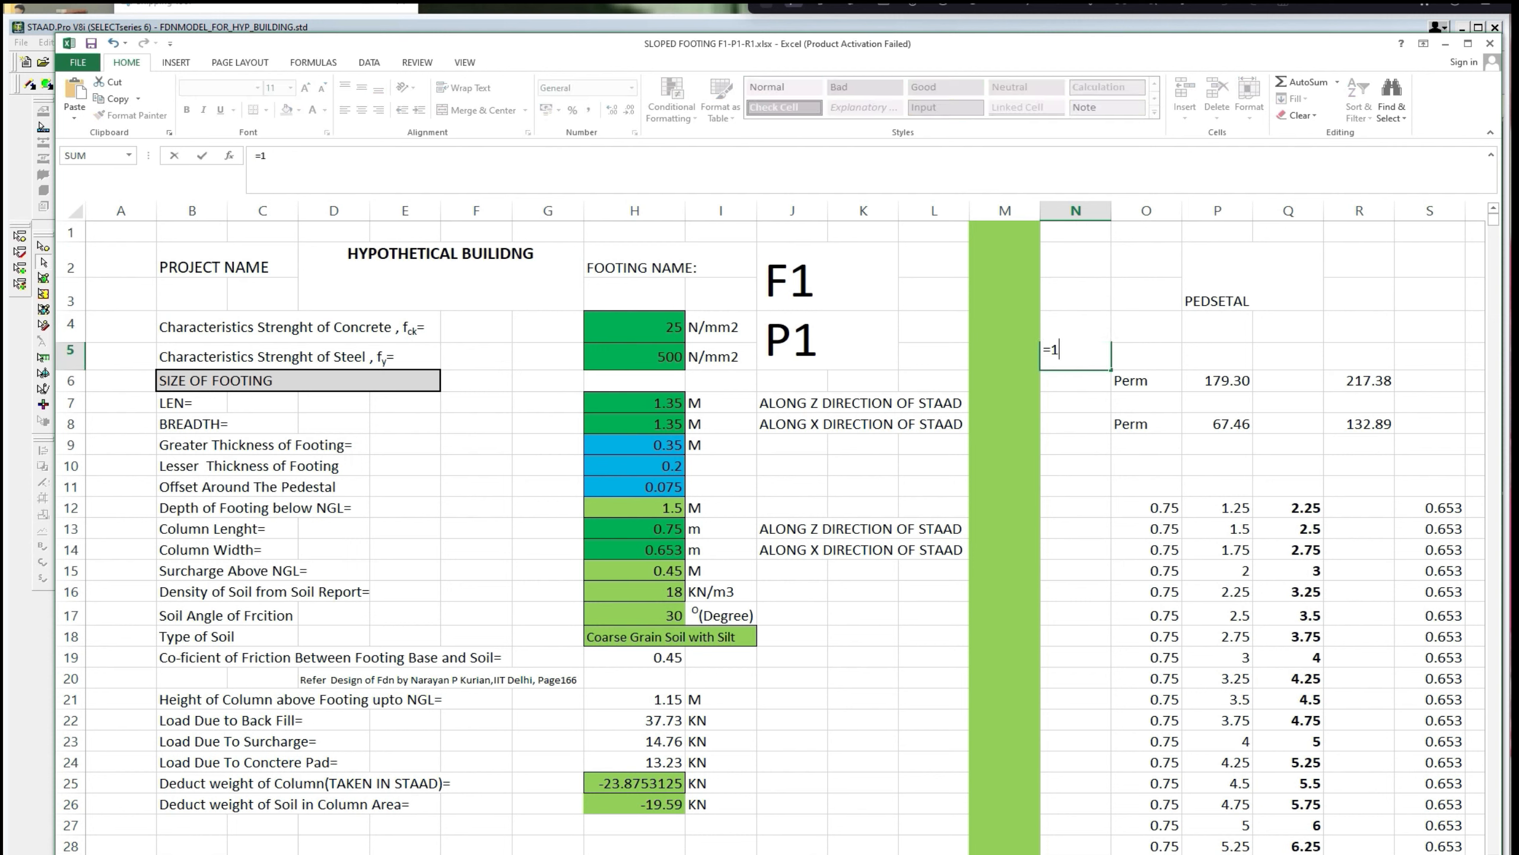
pyautogui.write('.35*1.35')
pyautogui.press('Return')
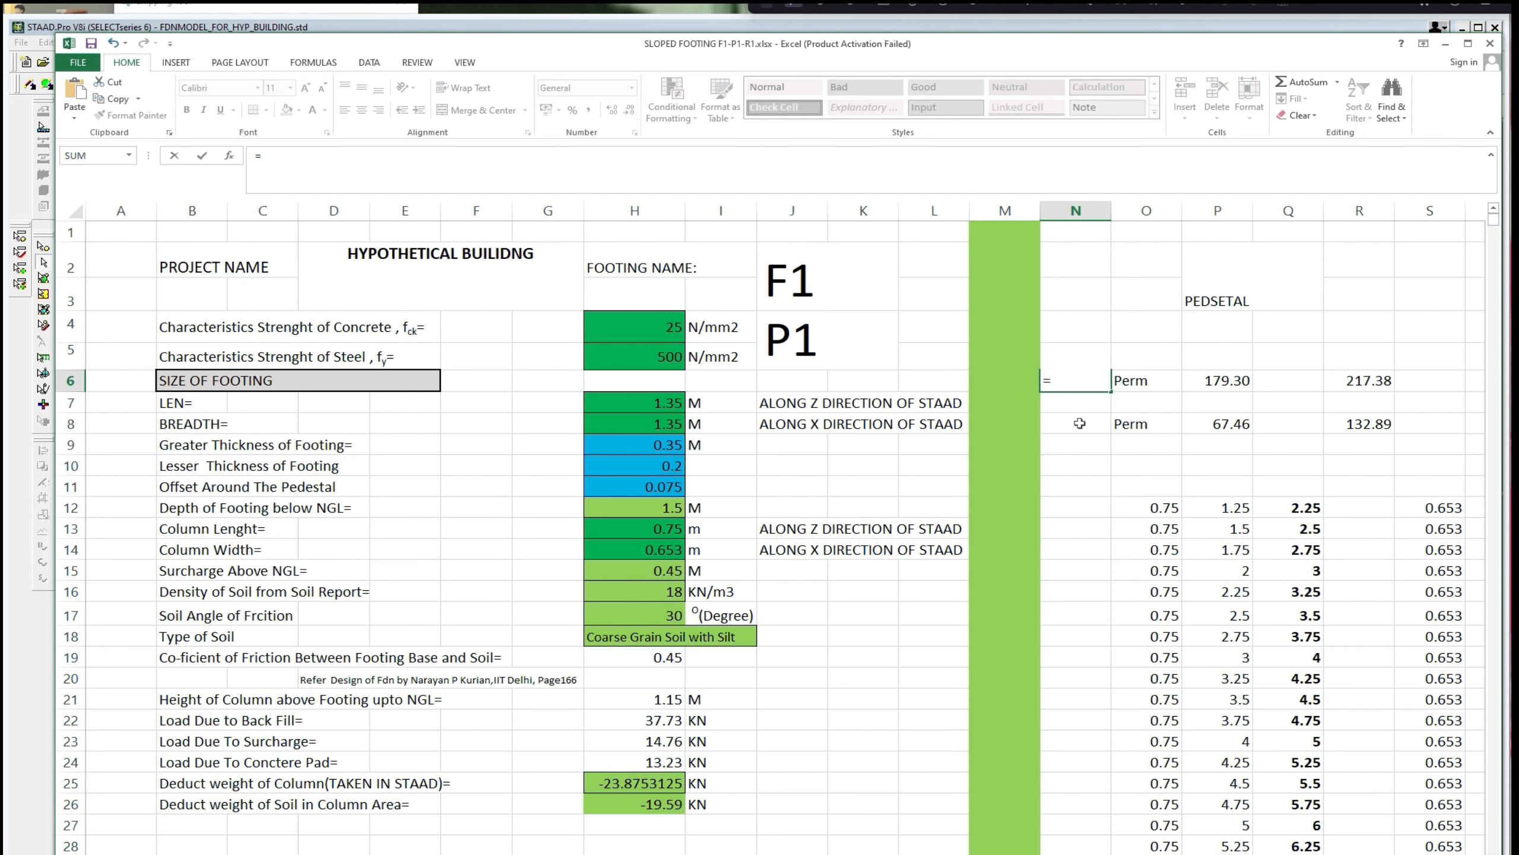
pyautogui.click(1078, 404)
pyautogui.write('=')
pyautogui.click(1079, 350)
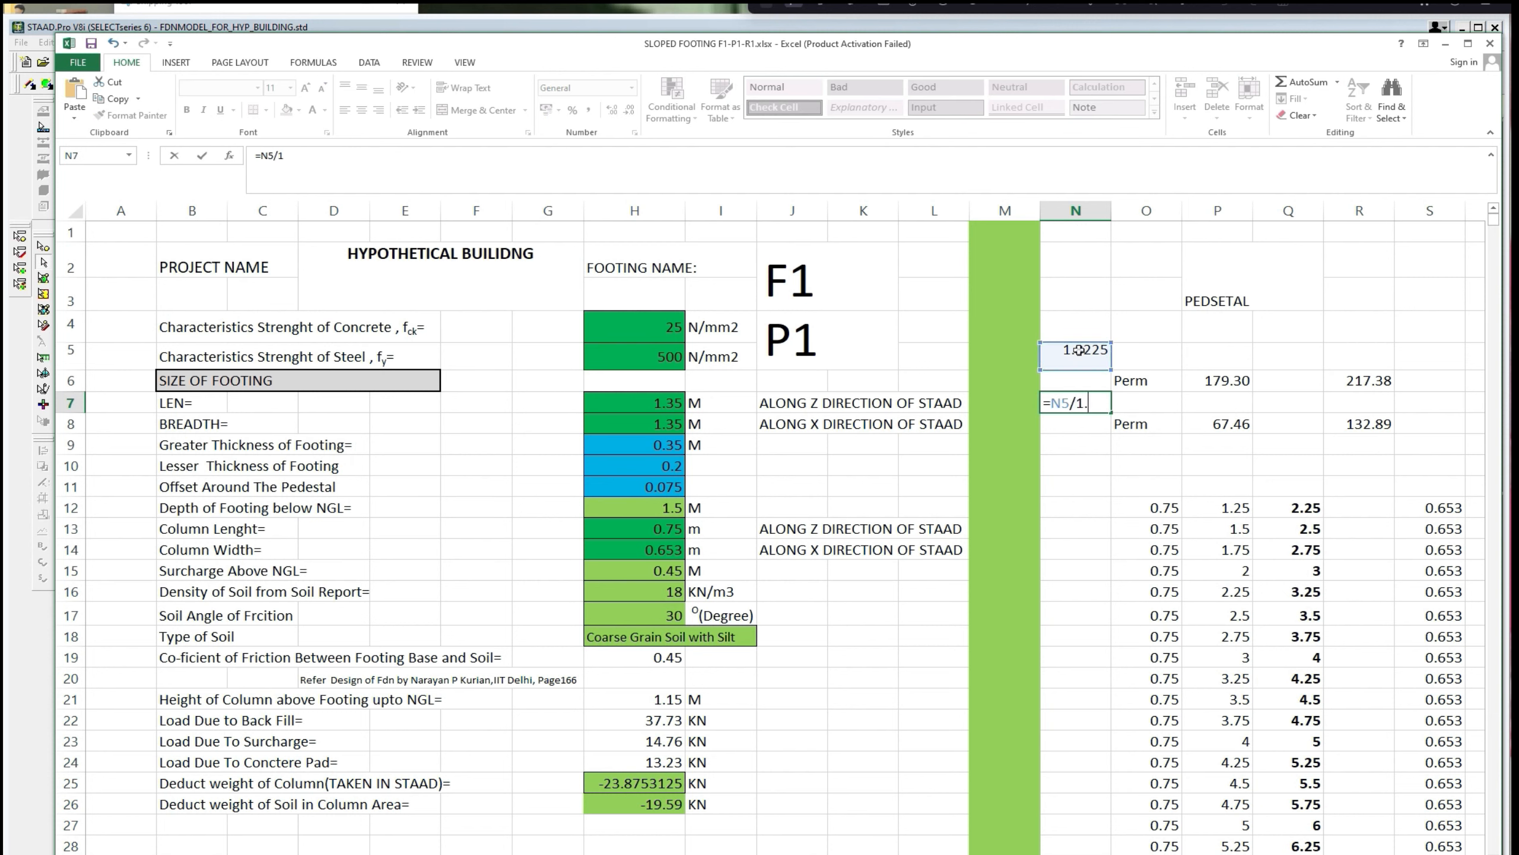
pyautogui.press('Return')
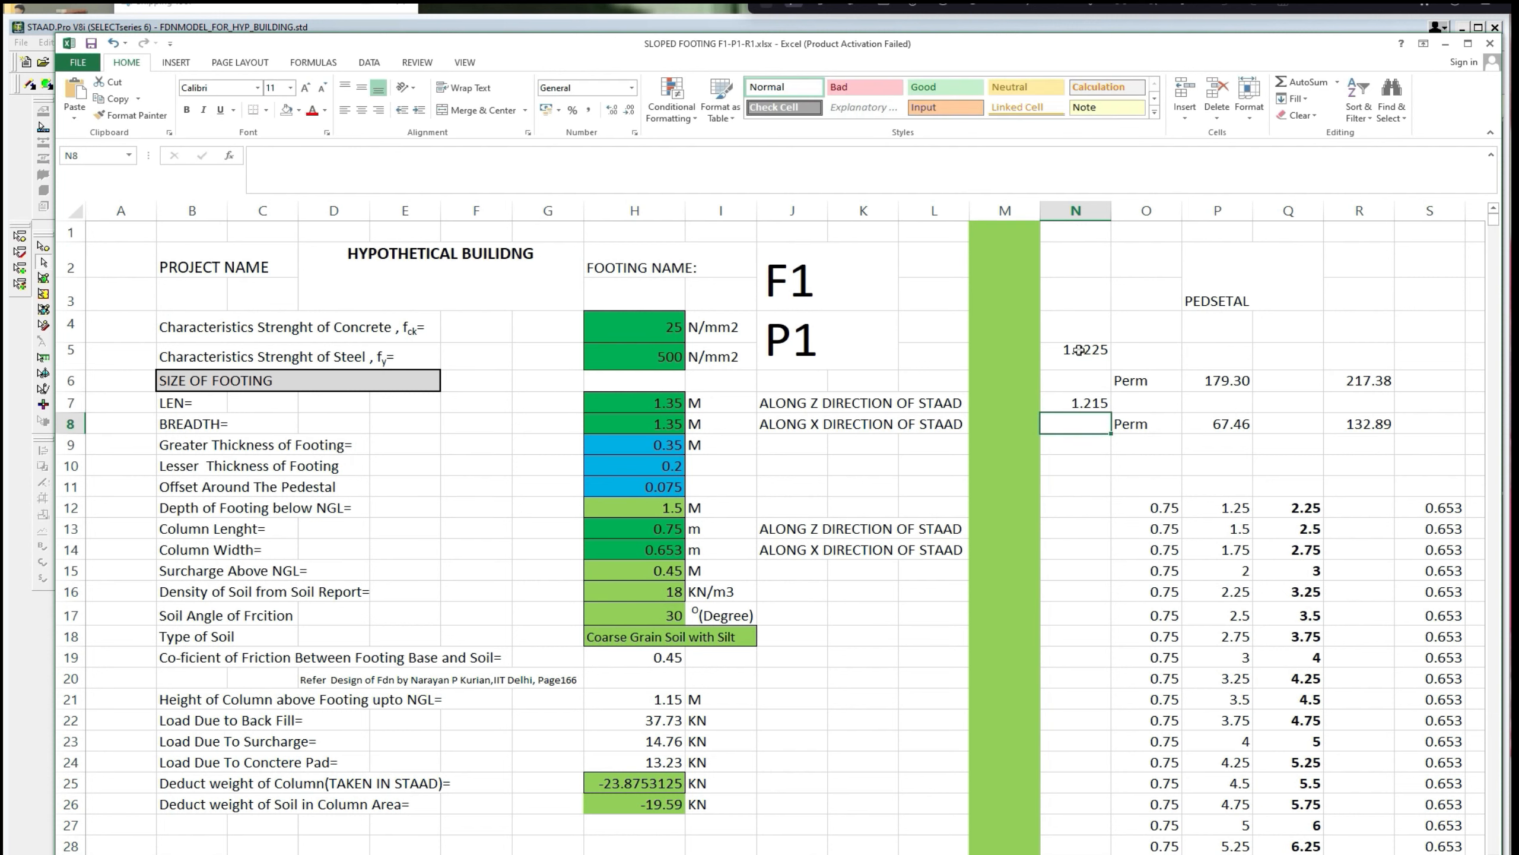
pyautogui.click(1097, 465)
# Set the footing length to 1.5 m and the footing breadth to 1.2 m.
pyautogui.click(657, 402)
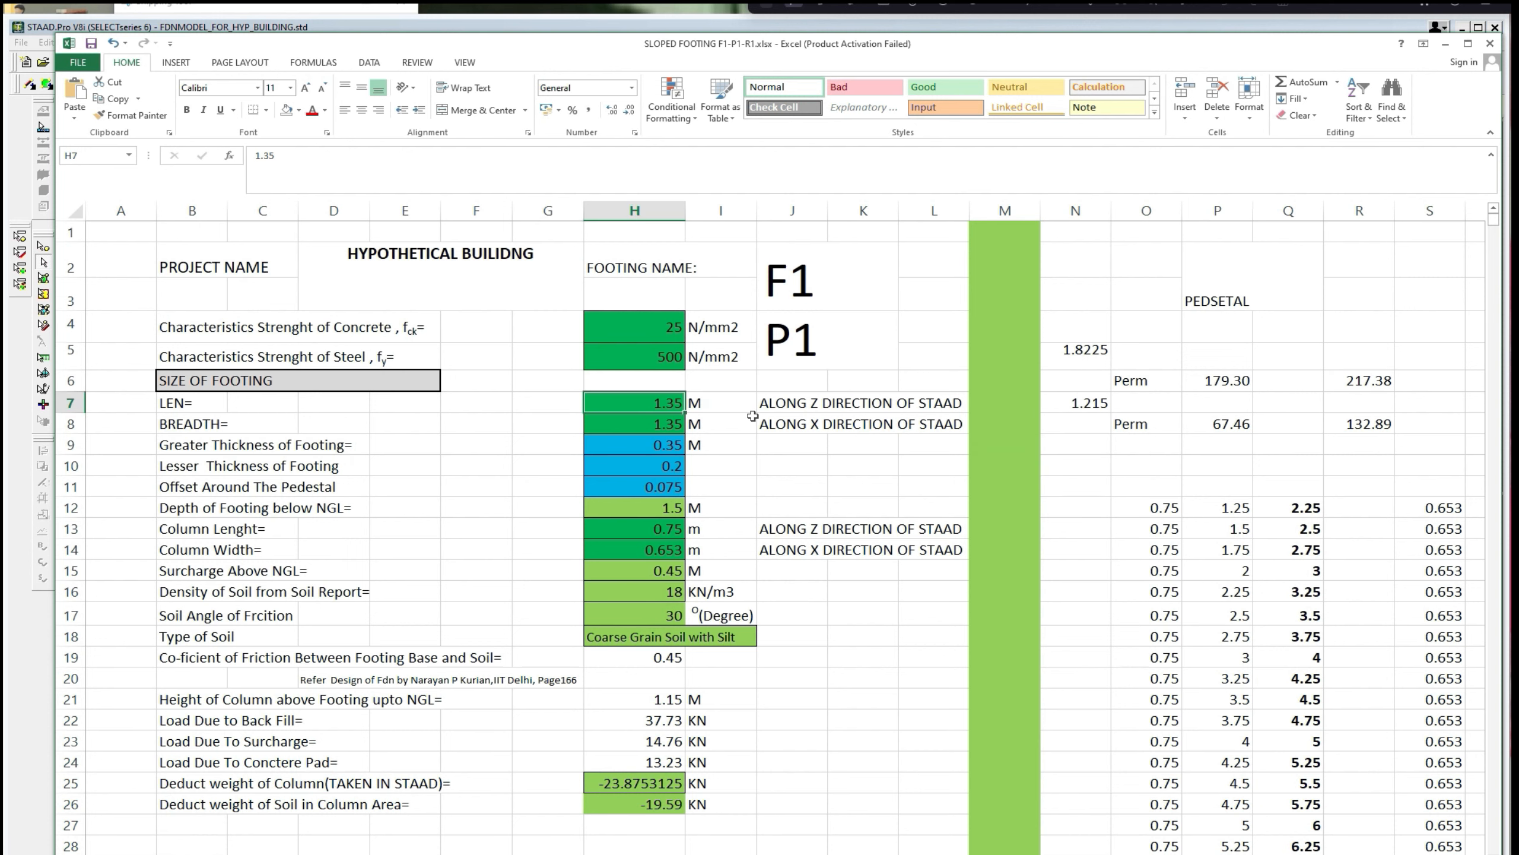
pyautogui.write('1.')
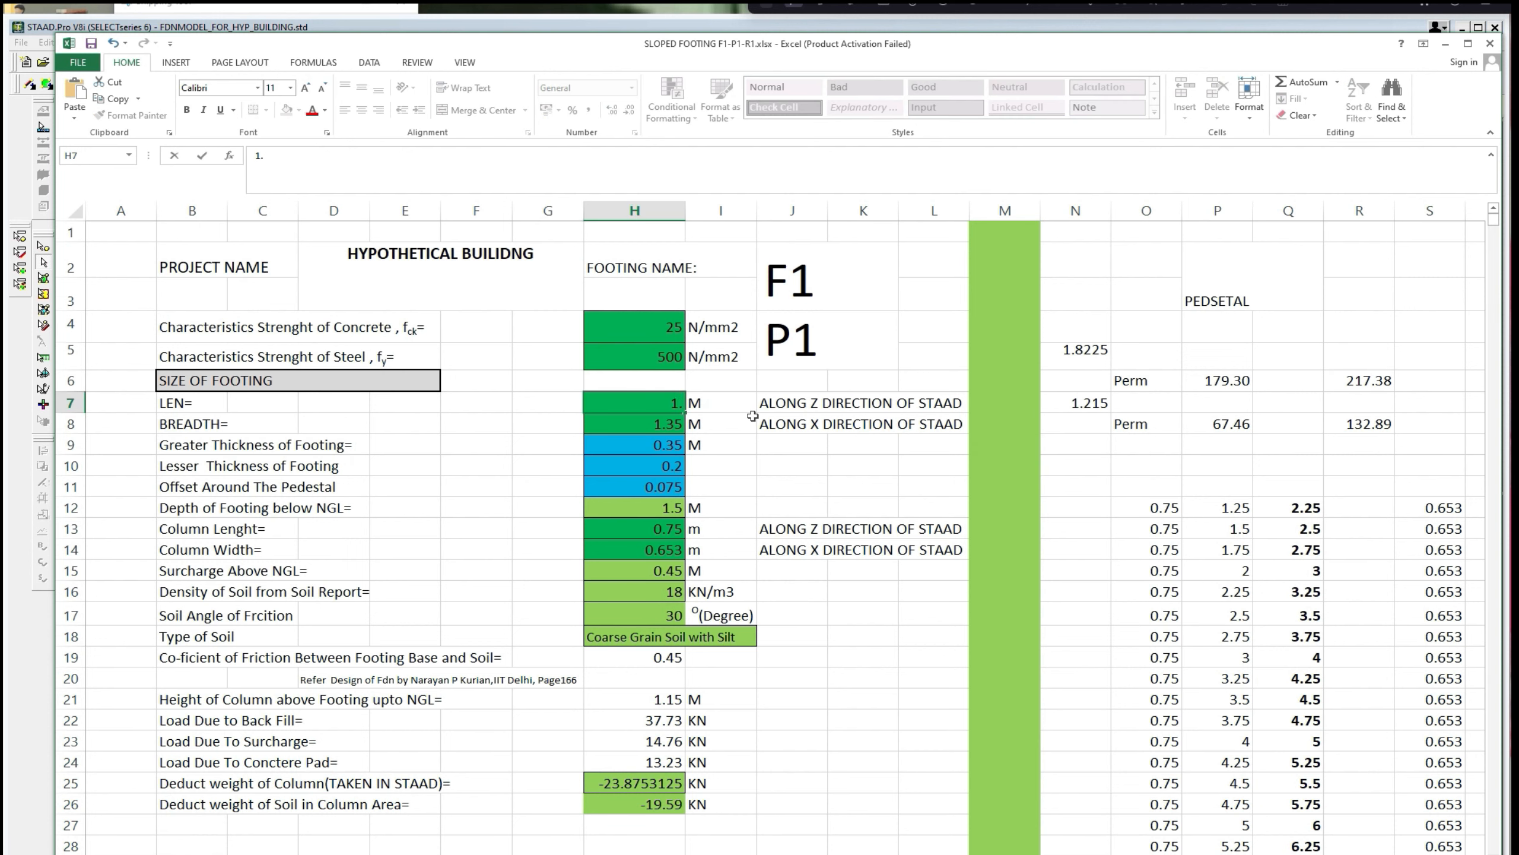
pyautogui.write('5')
pyautogui.press('Return')
pyautogui.write('1')
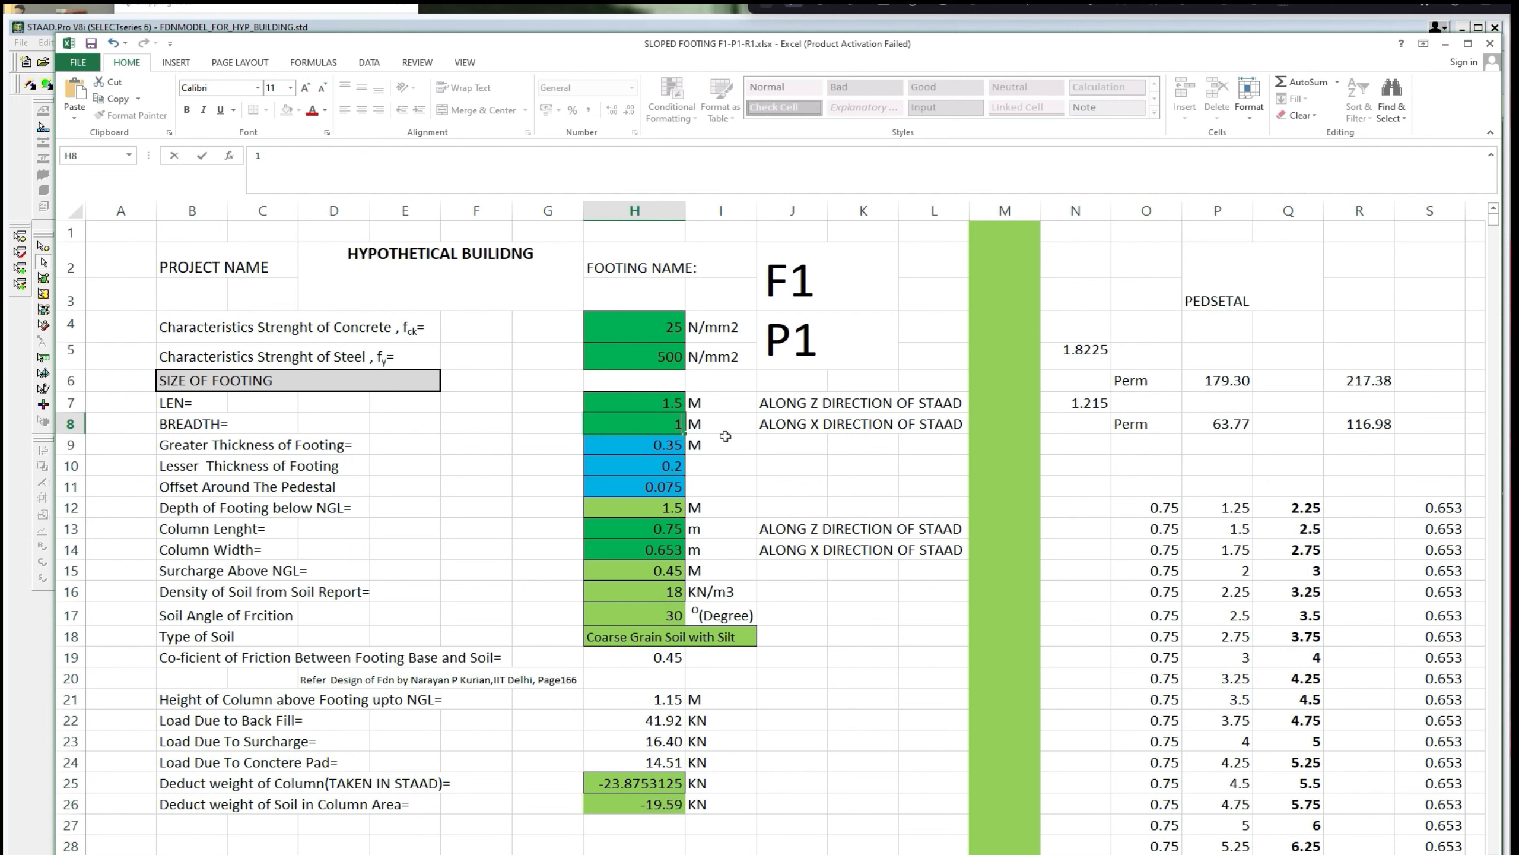
pyautogui.write('.2')
pyautogui.click(734, 462)
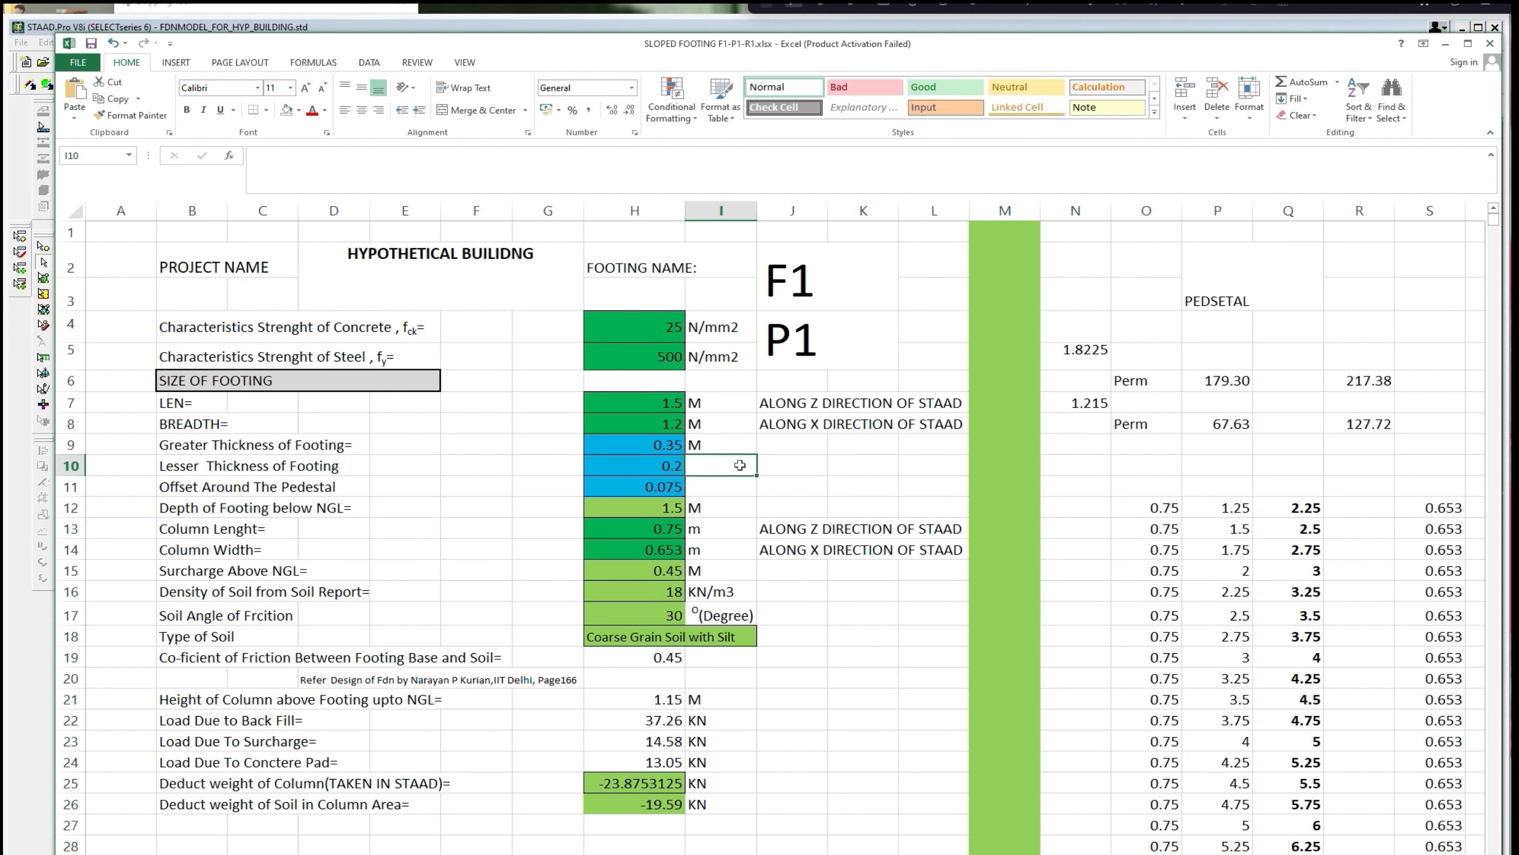
pyautogui.click(1294, 432)
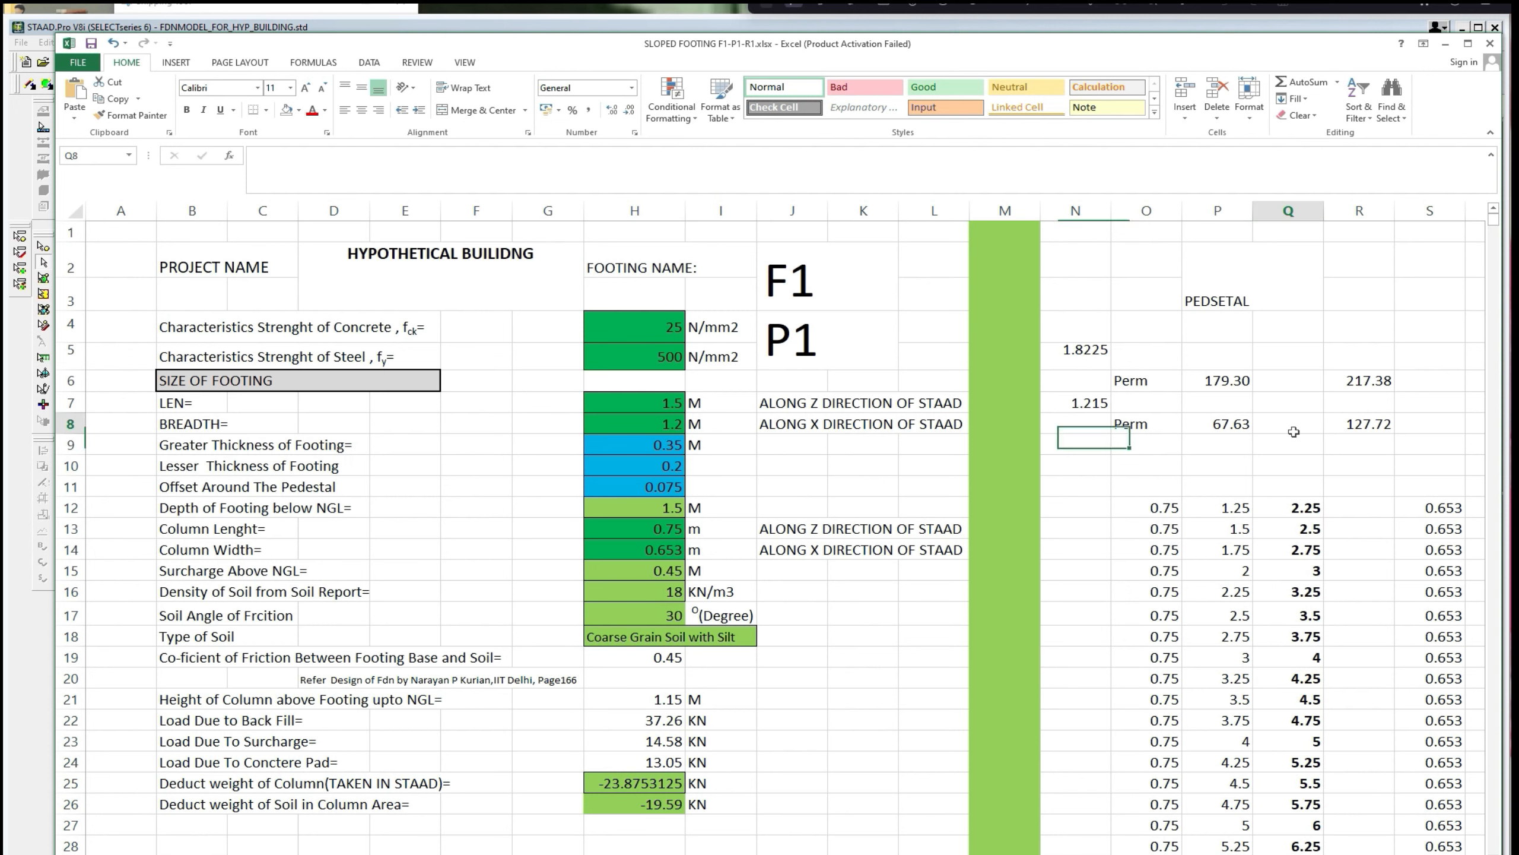
pyautogui.click(1120, 492)
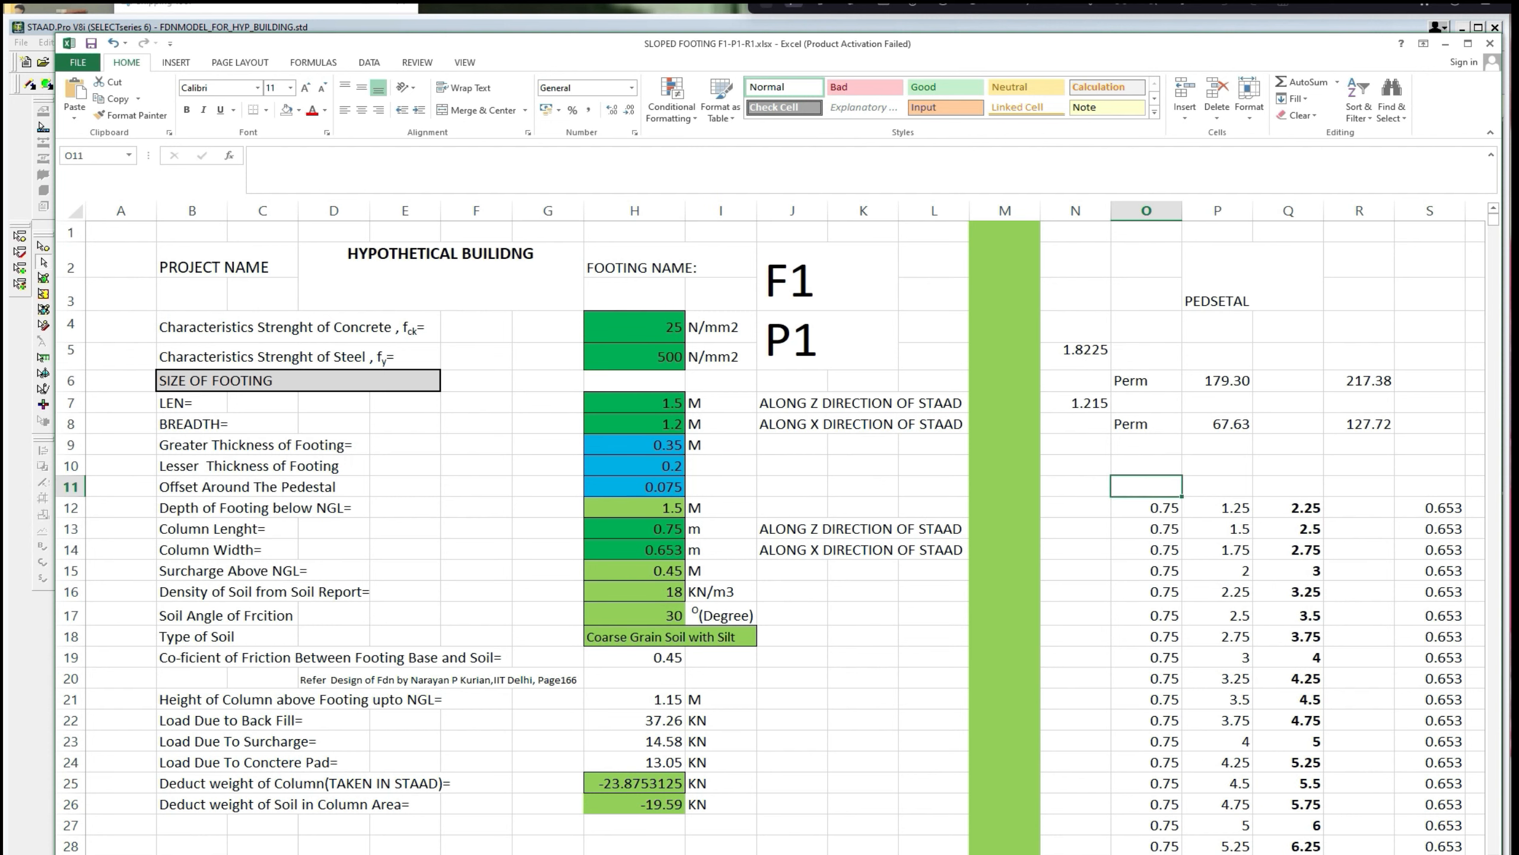
# Review the total extra load, footing sketches, bearing capacities and critical gravity pressures for the 1.5 m by 1.2 m footing.
pyautogui.click(1507, 549)
pyautogui.scroll(-1, 1428, 405)
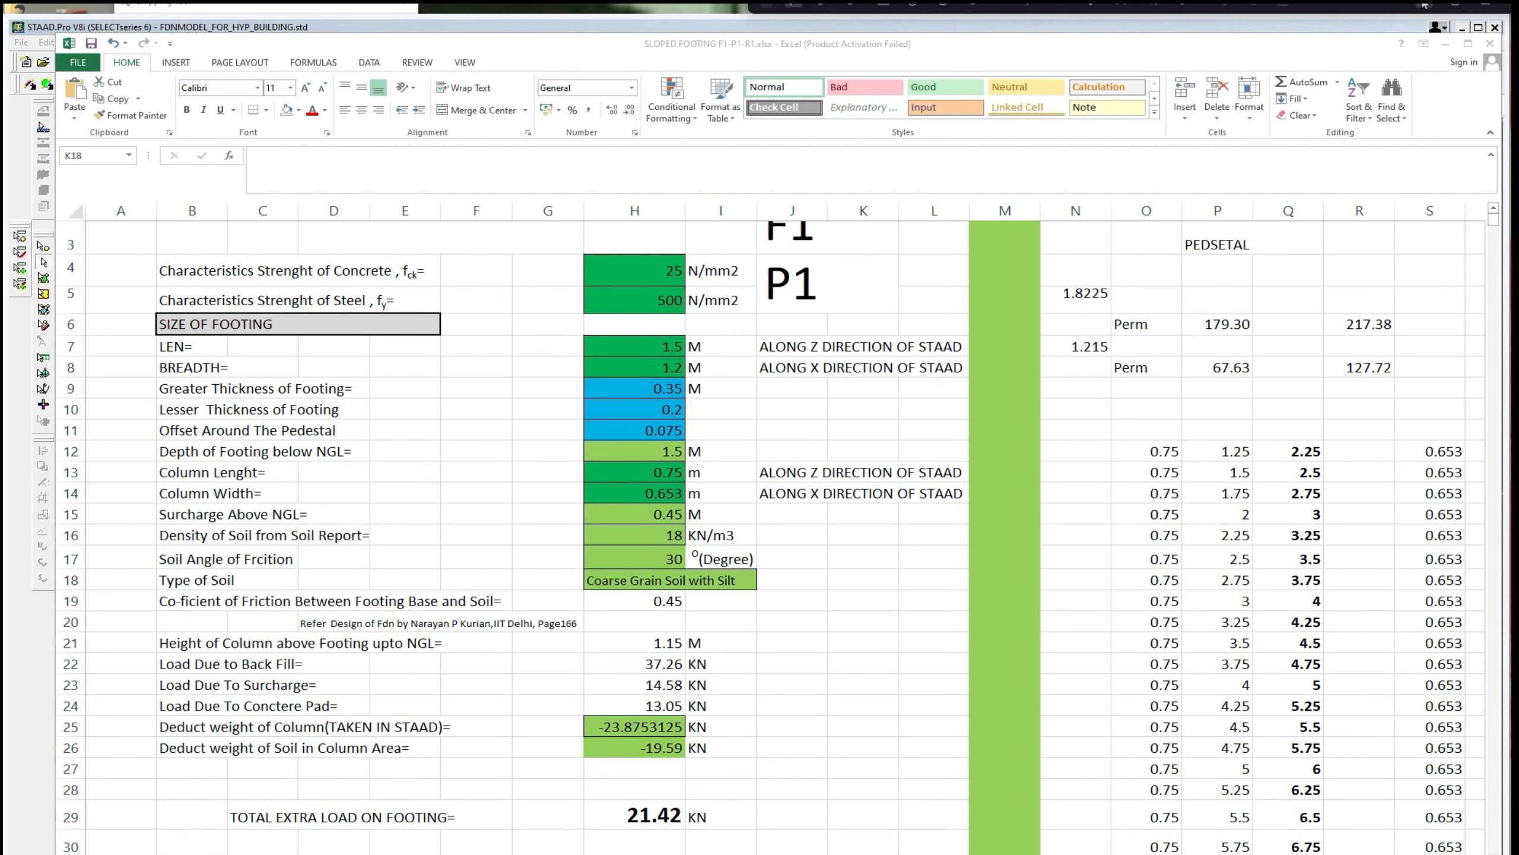
pyautogui.click(1497, 258)
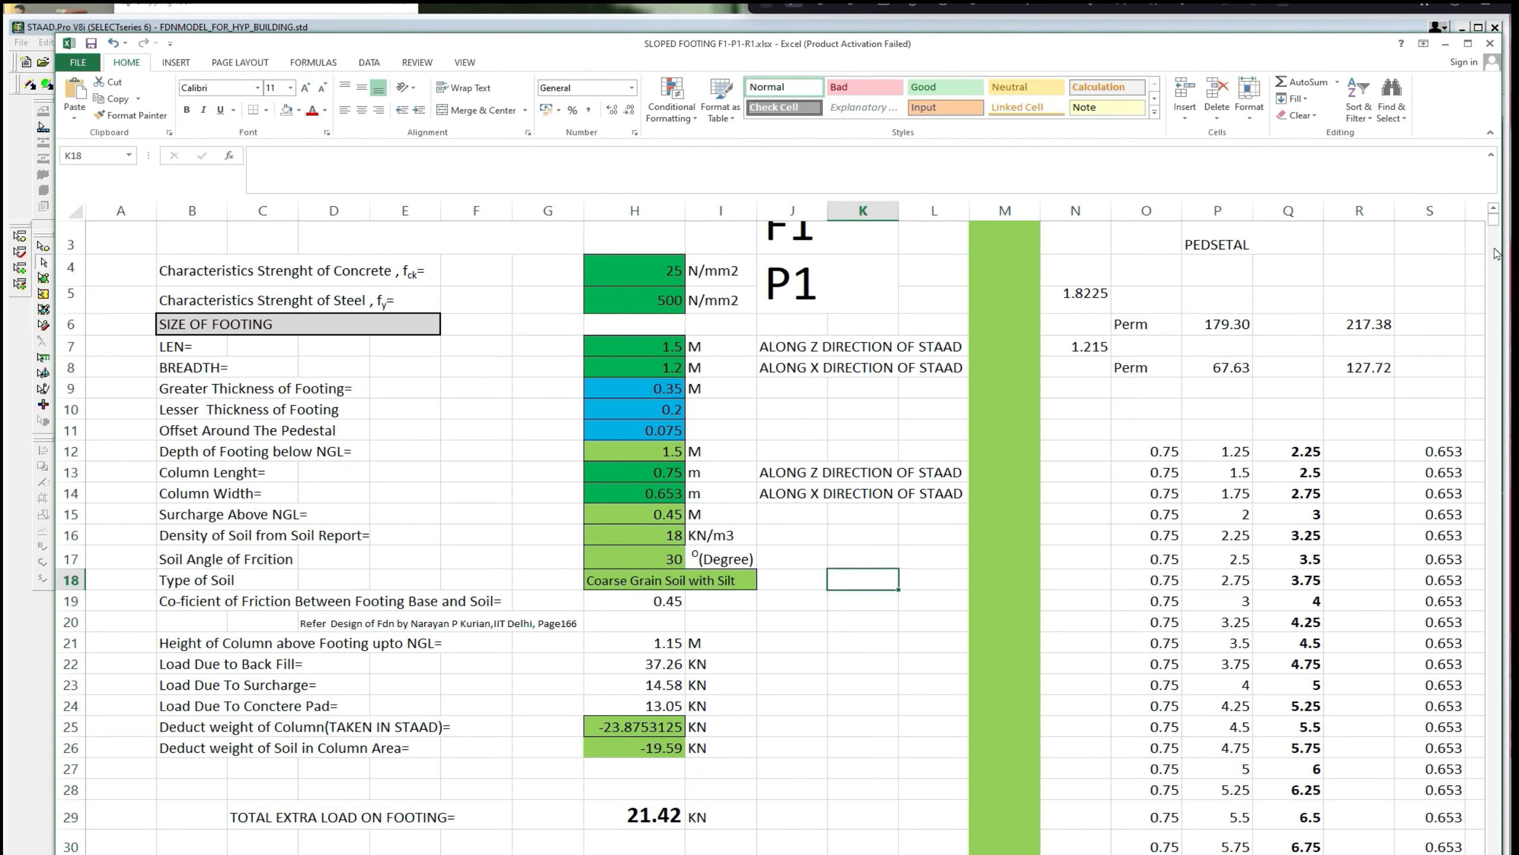
pyautogui.scroll(-8, 768, 537)
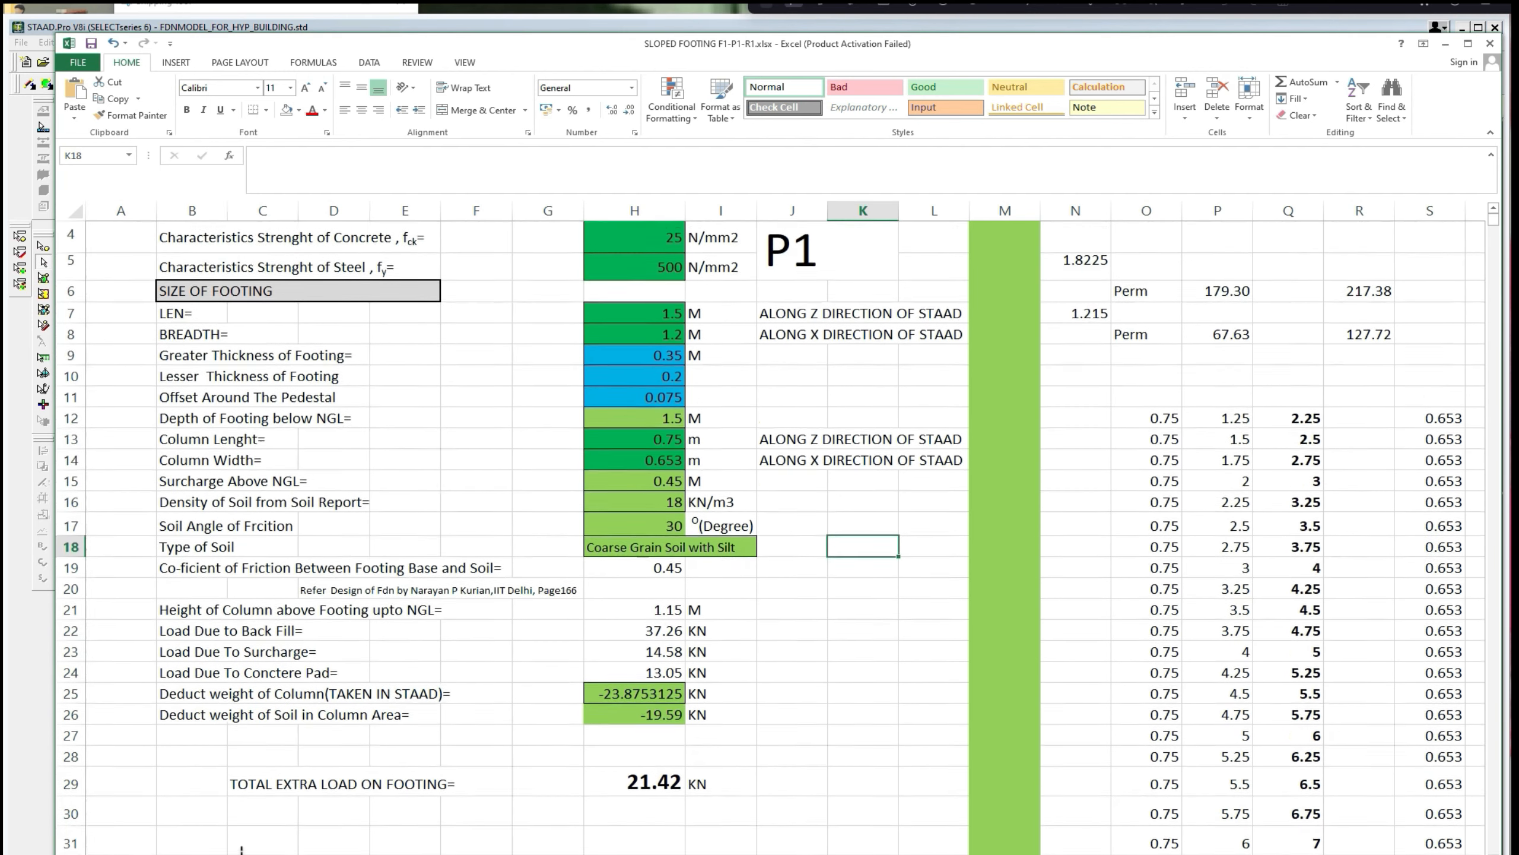
pyautogui.scroll(-9, 515, 539)
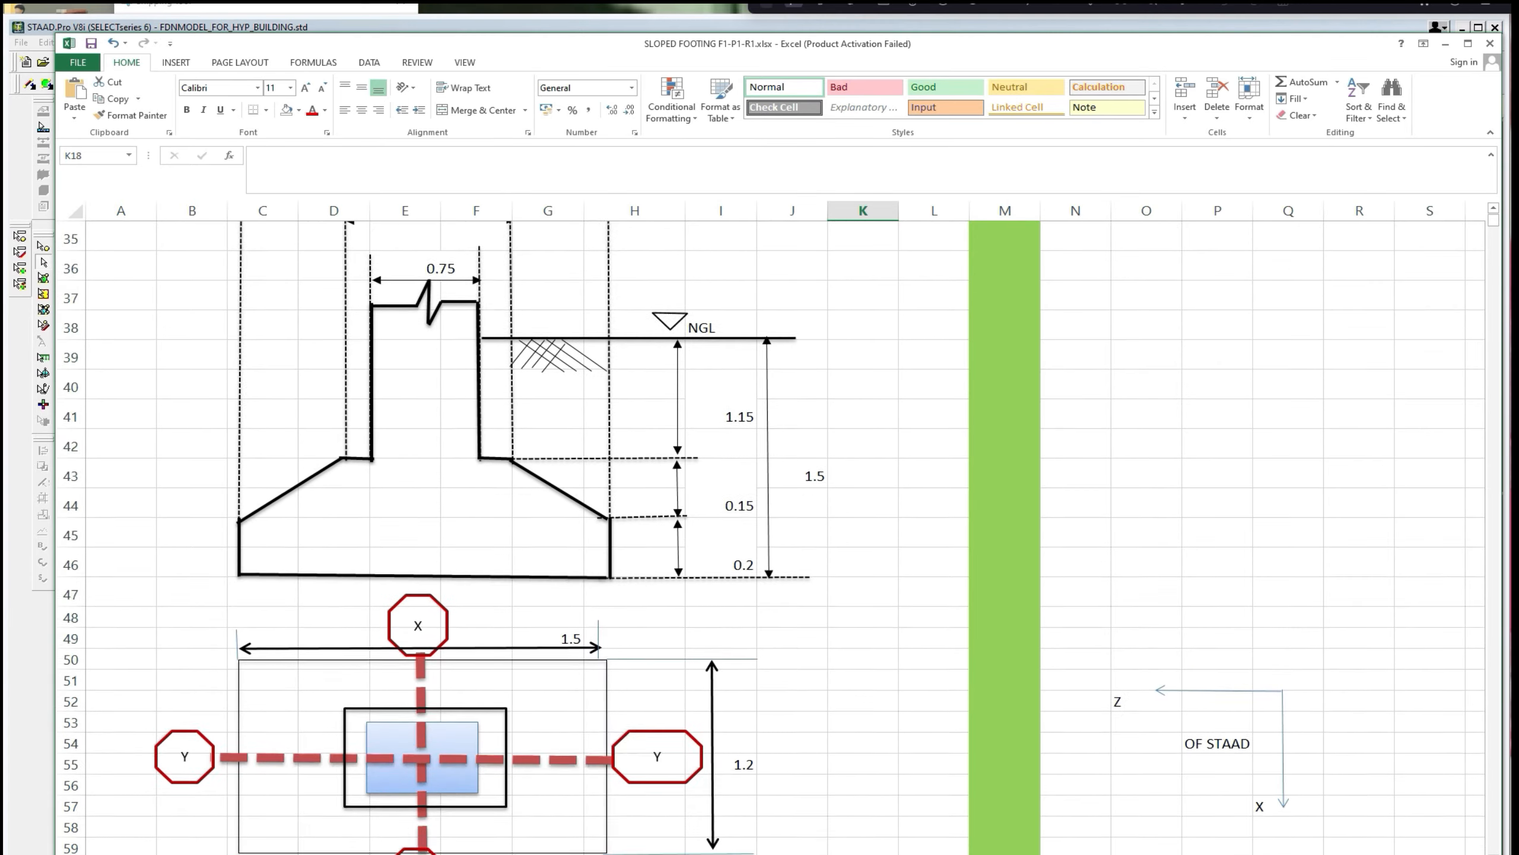
pyautogui.scroll(-3, 773, 537)
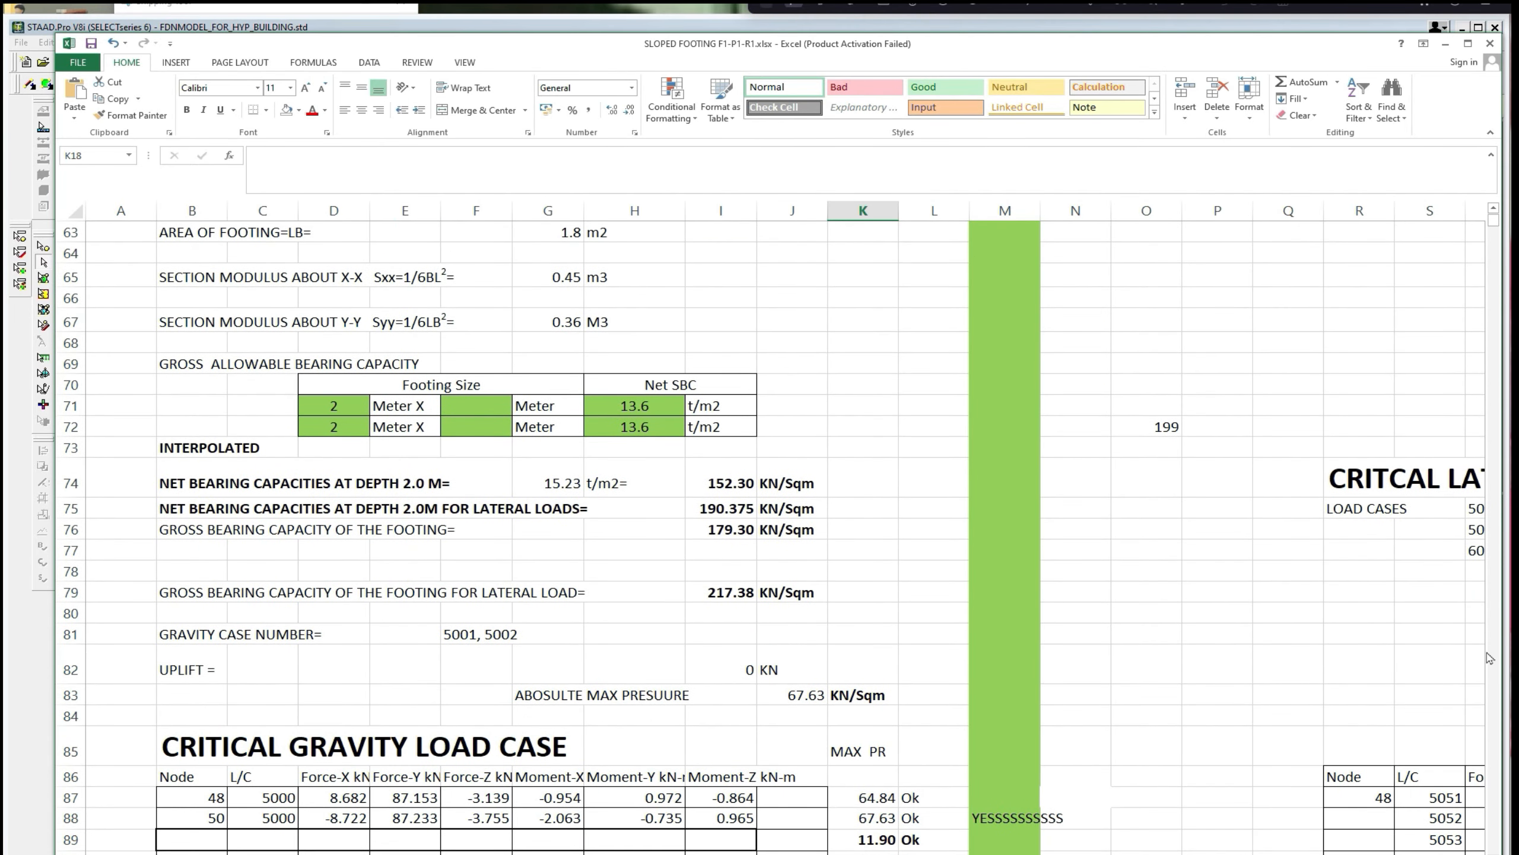
pyautogui.moveTo(1490, 230); pyautogui.dragTo(1494, 231)
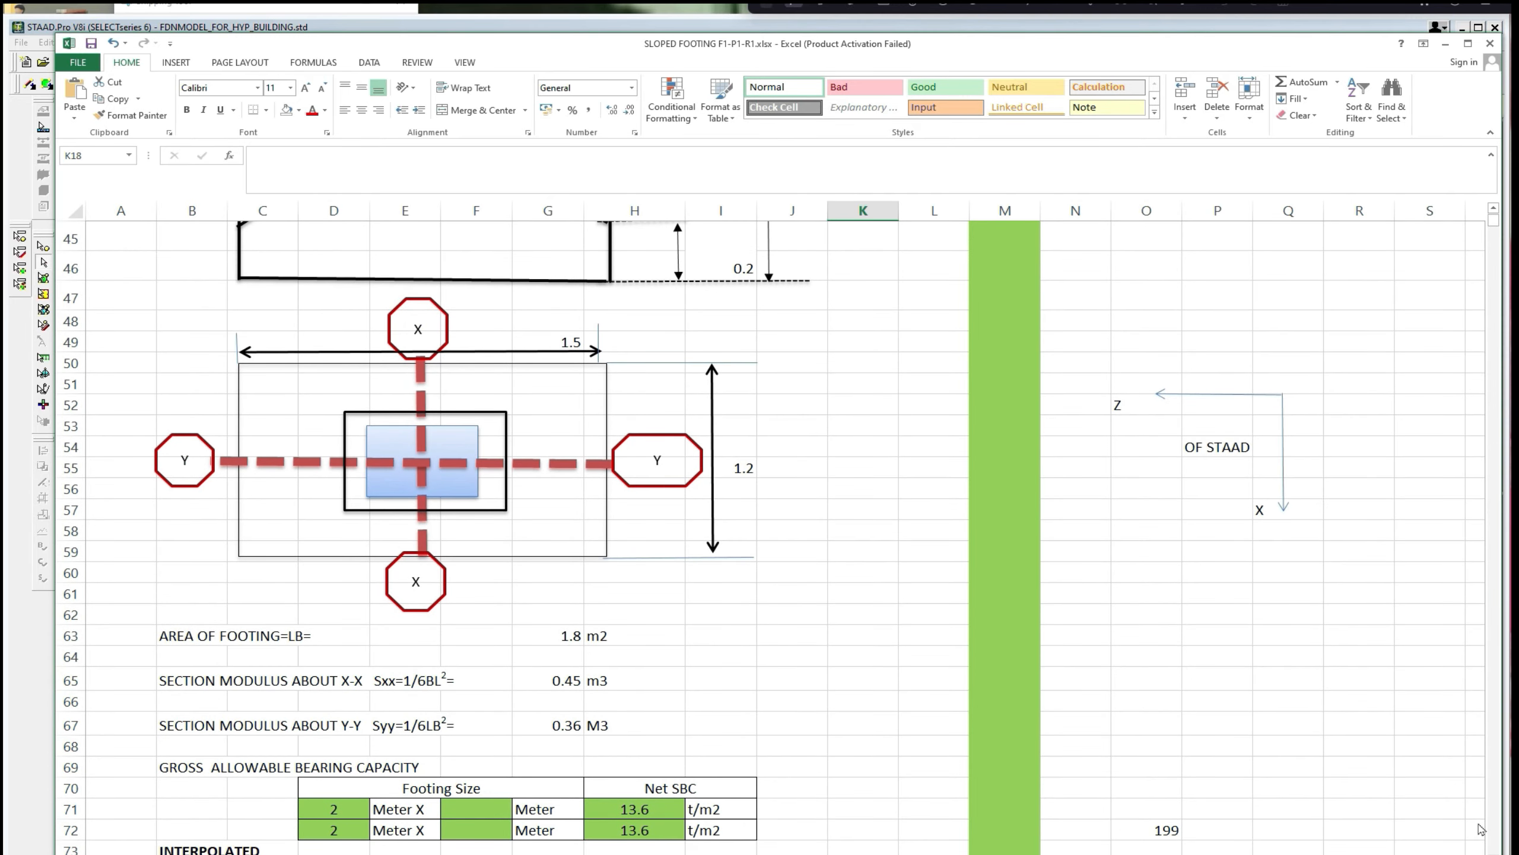
pyautogui.scroll(13, 1434, 641)
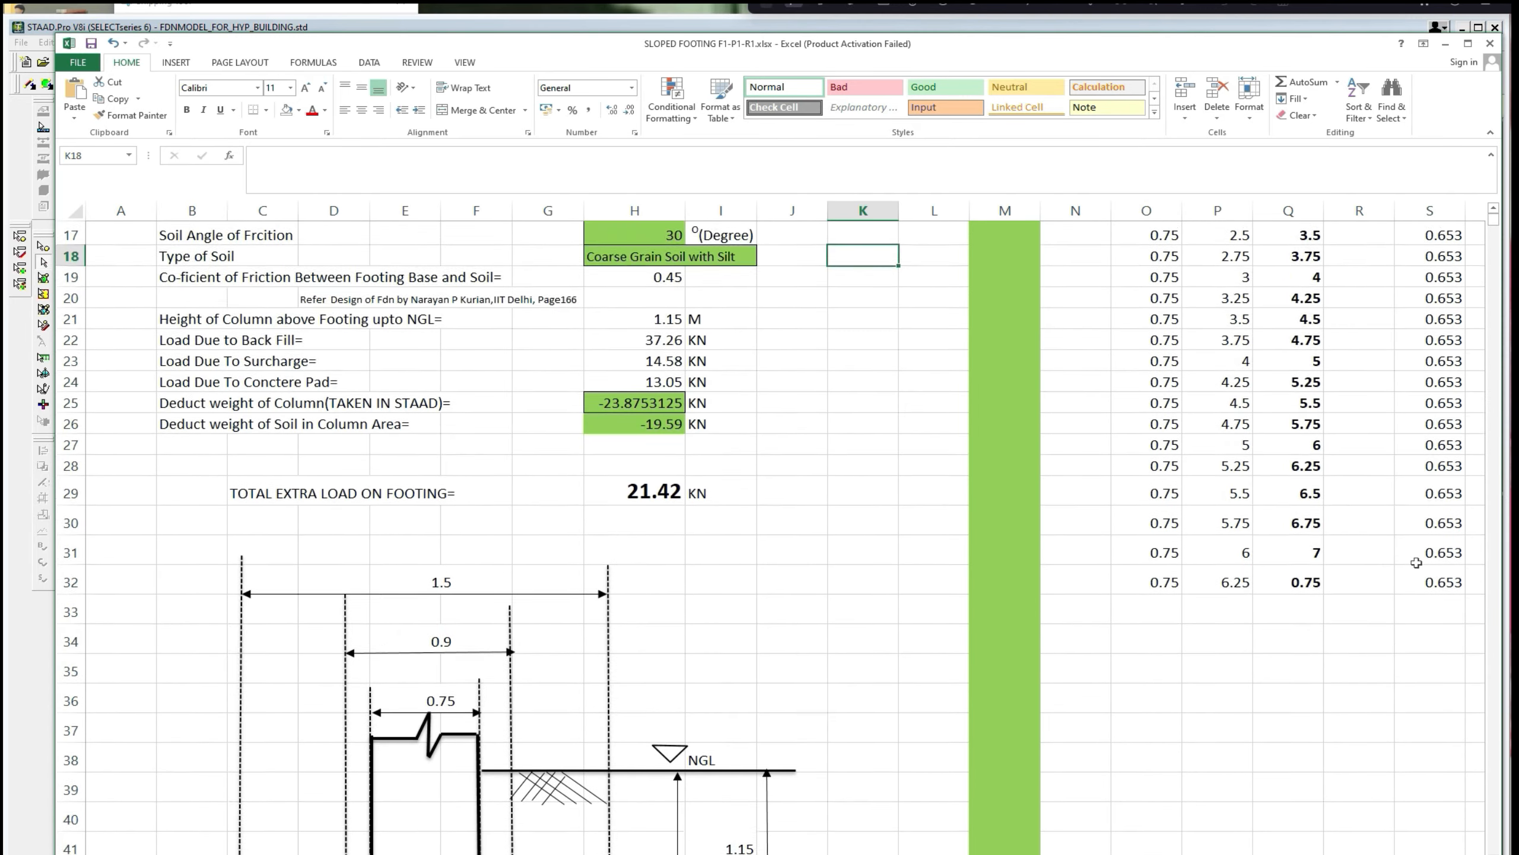
pyautogui.scroll(2, 1417, 563)
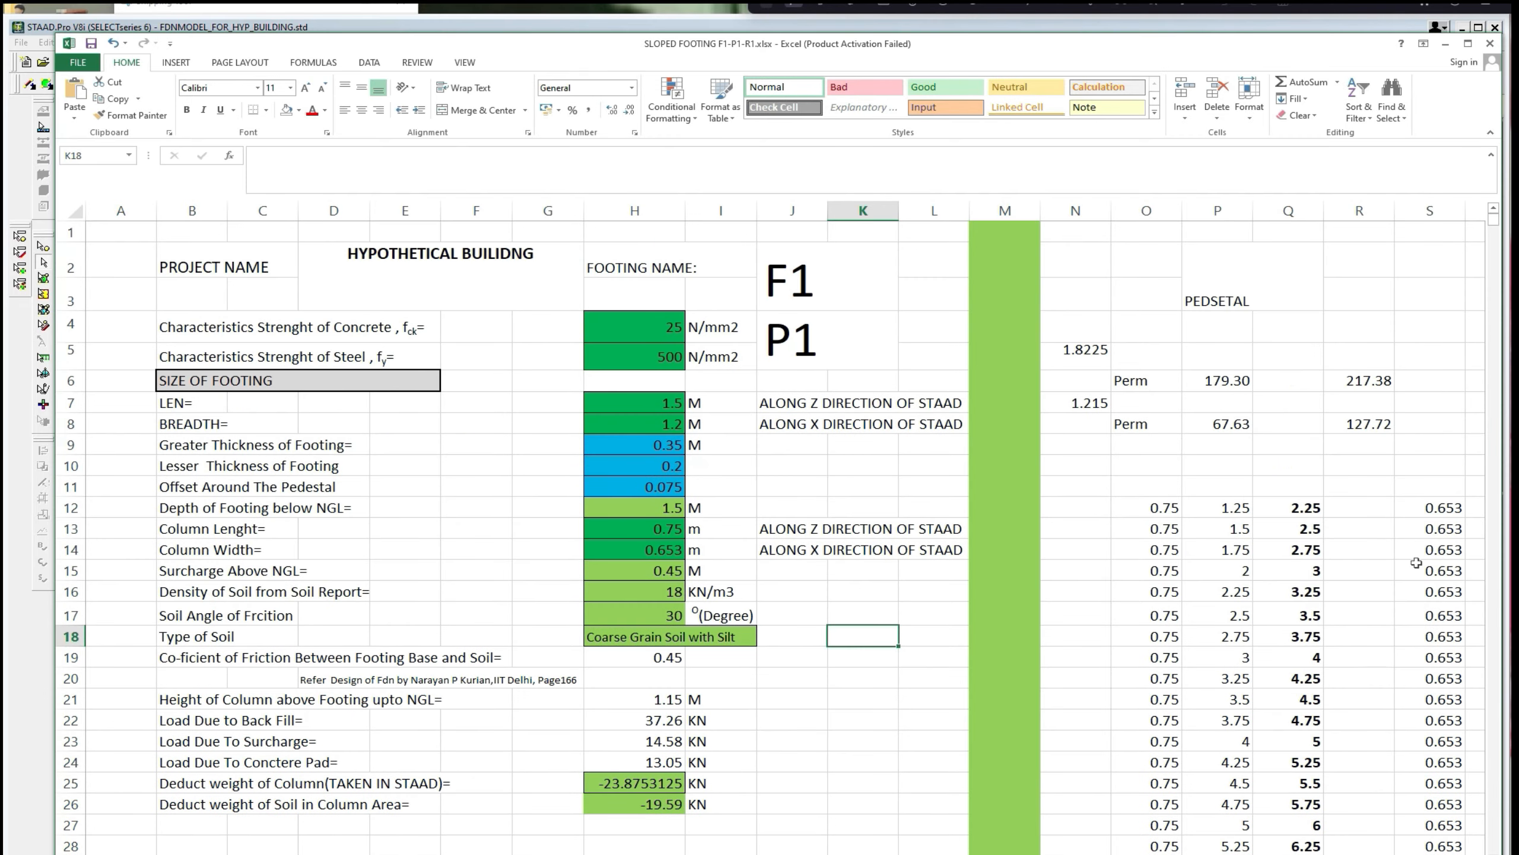
# Recheck the plan sketch, footing area, section moduli and gross allowable bearing capacity table against the footing inputs.
pyautogui.click(677, 408)
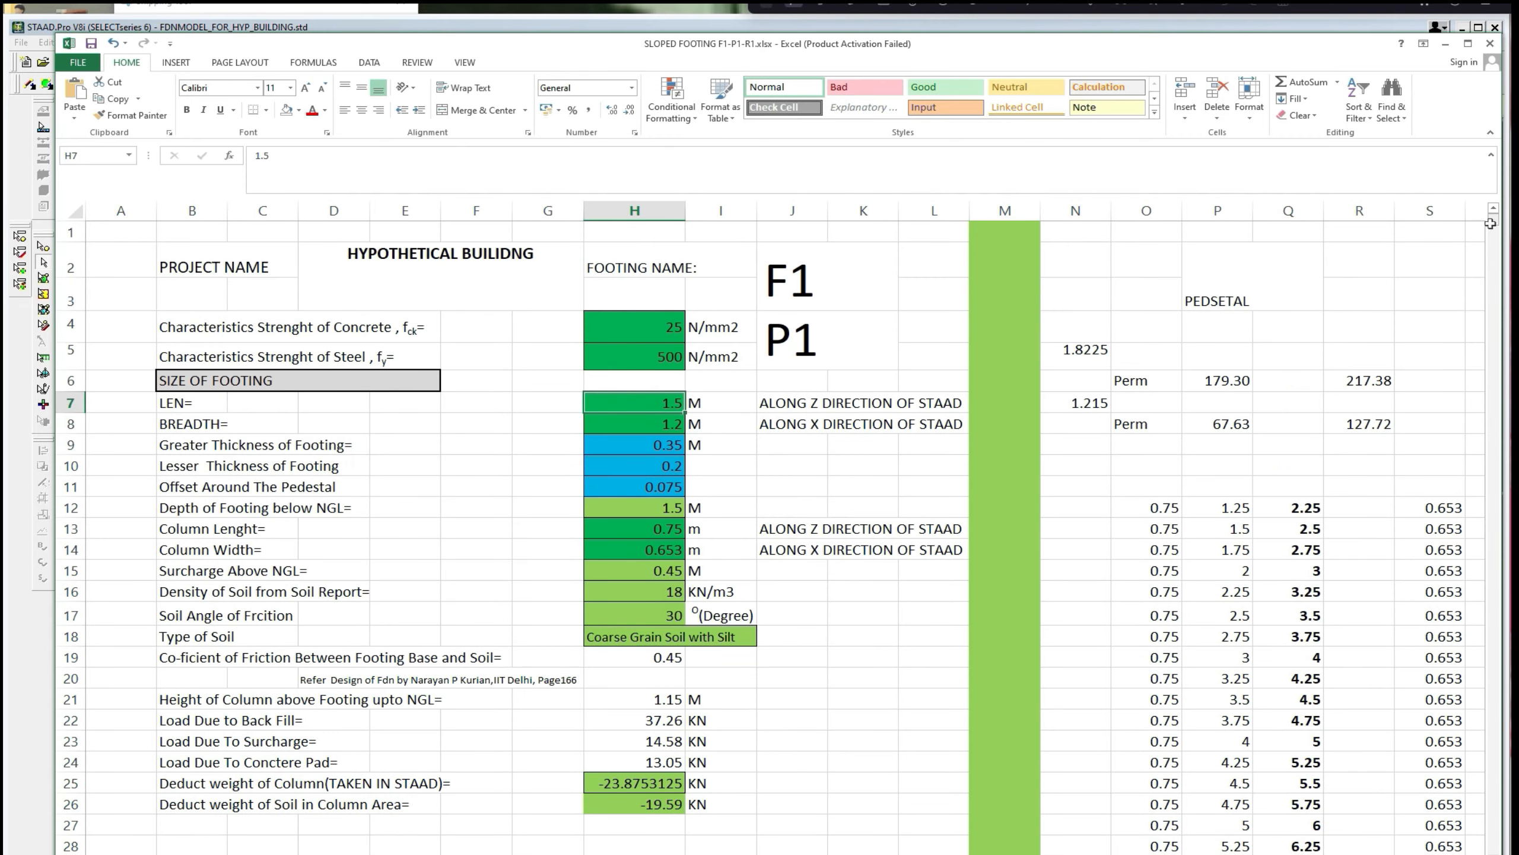
pyautogui.moveTo(1491, 224)
pyautogui.mouseDown()
pyautogui.moveTo(1496, 244)
pyautogui.moveTo(1496, 230)
pyautogui.mouseUp()
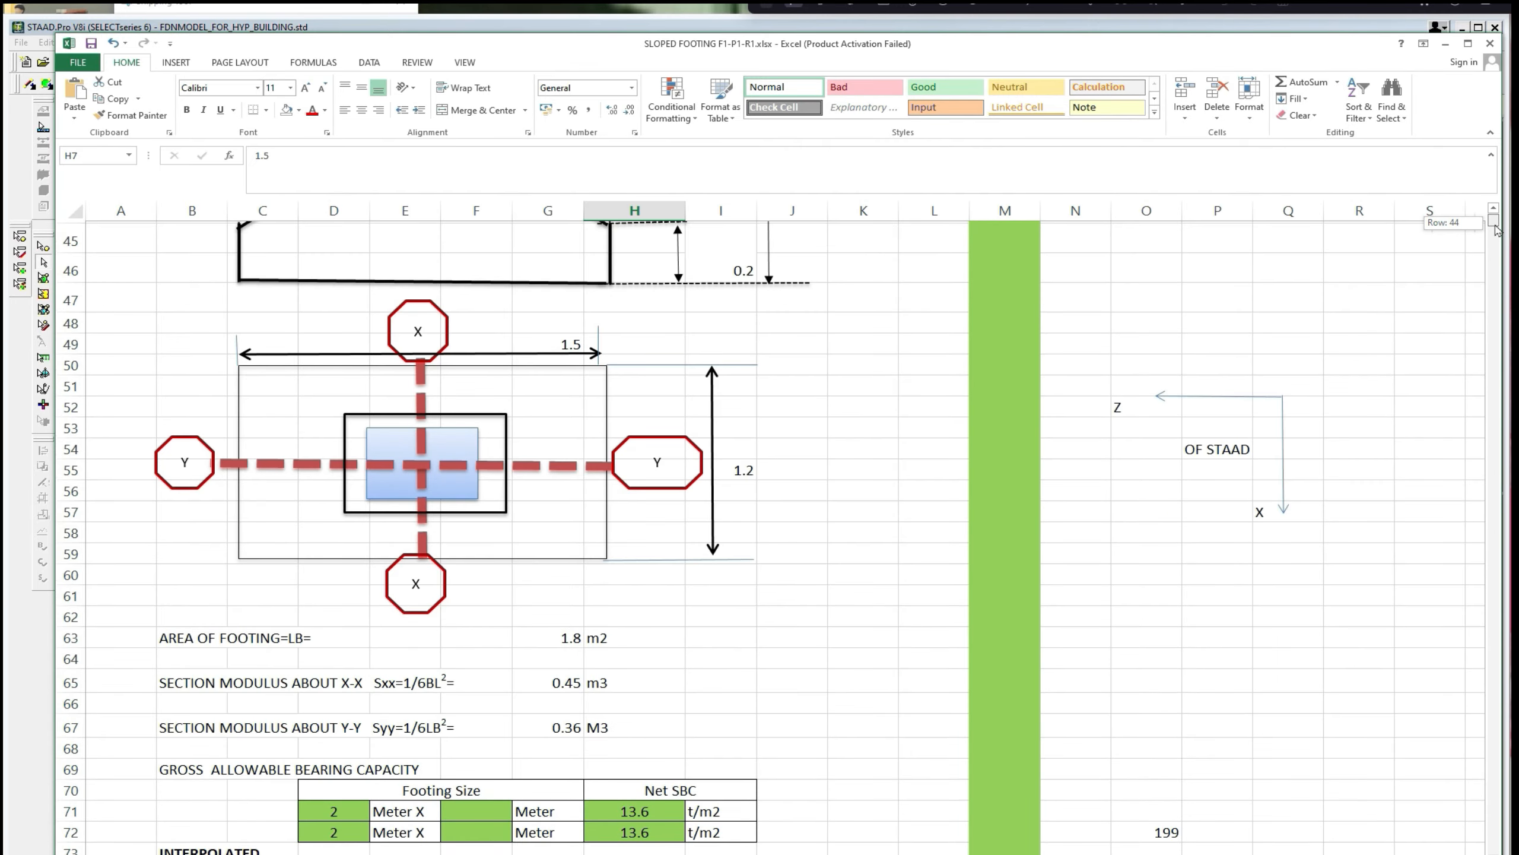
pyautogui.scroll(-6, 1225, 400)
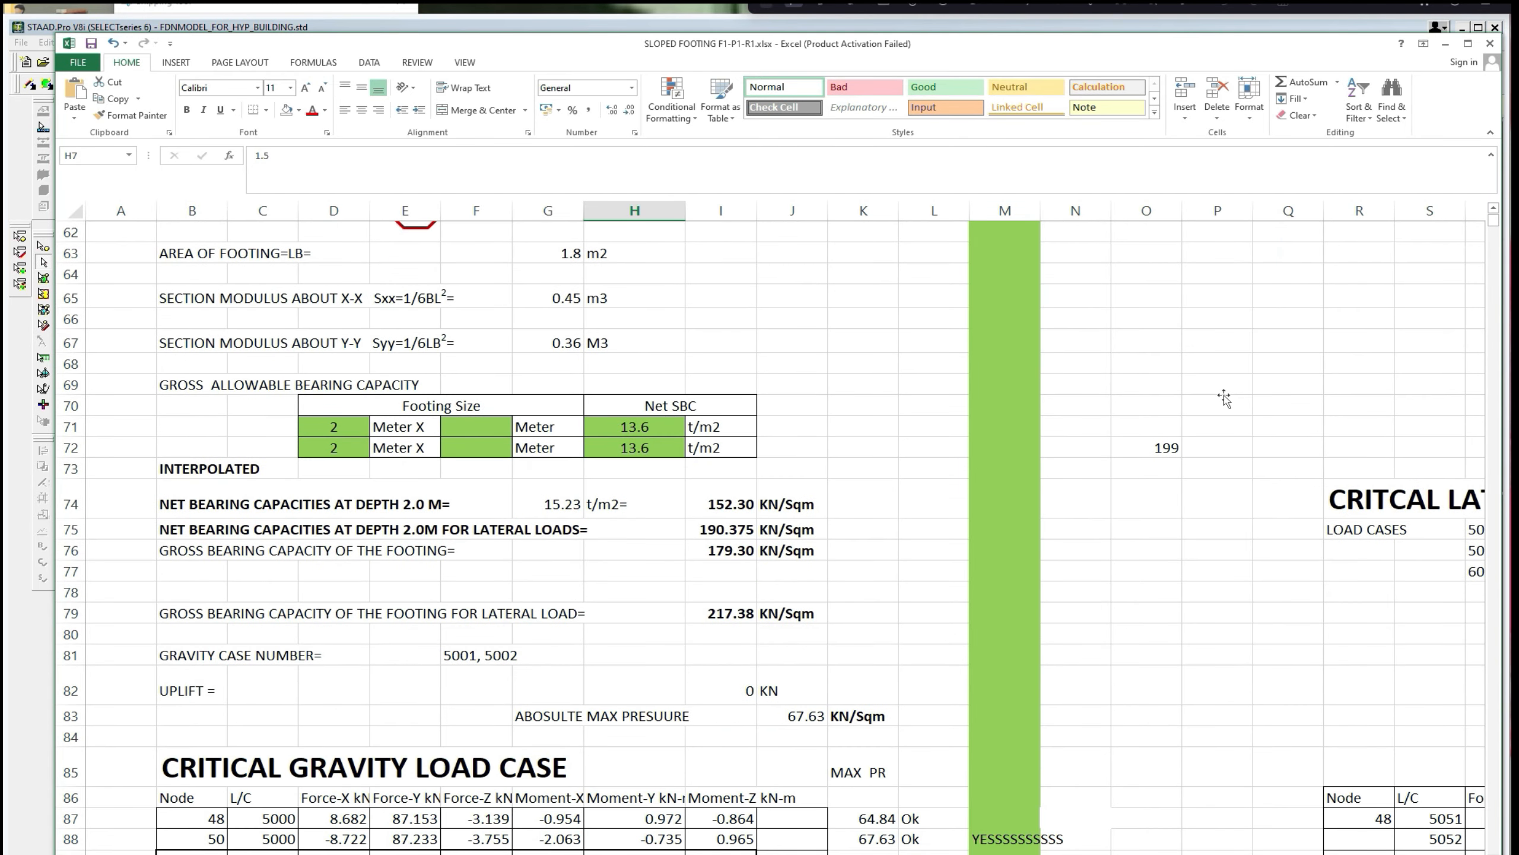
pyautogui.scroll(3, 1225, 400)
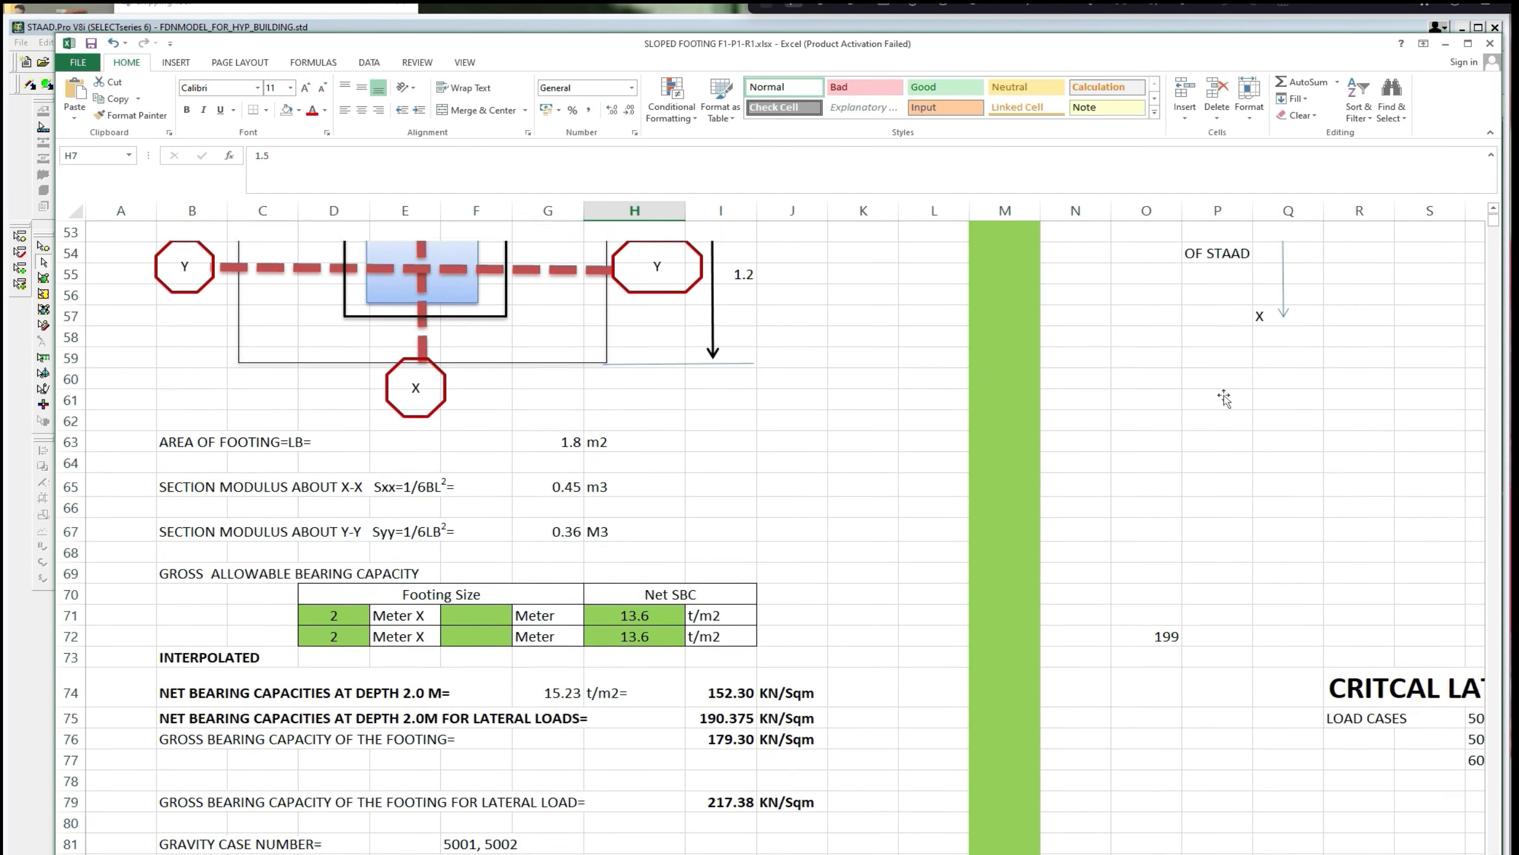
pyautogui.scroll(9, 1225, 400)
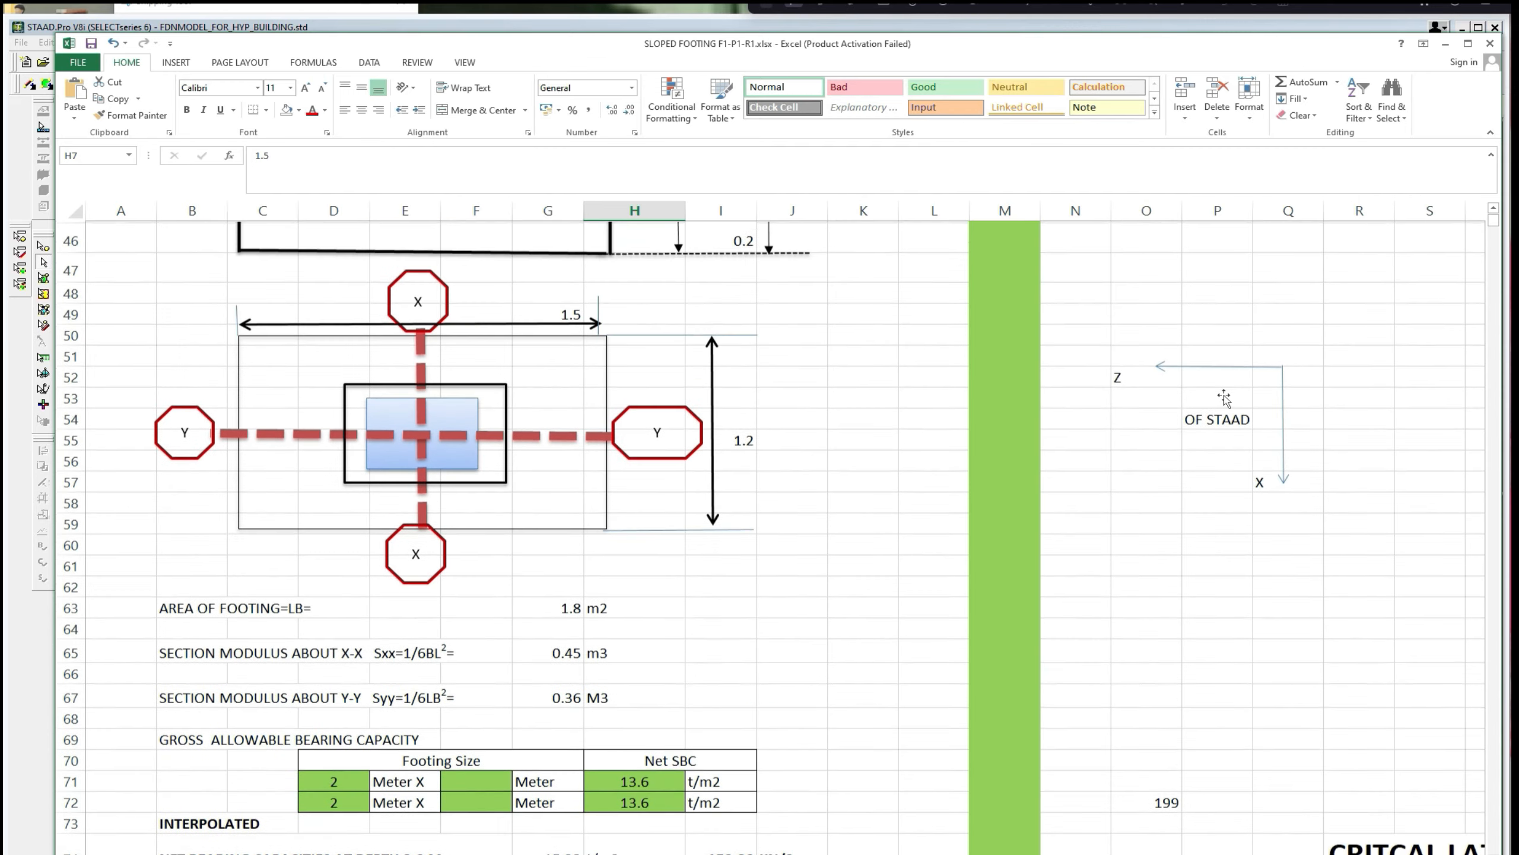
pyautogui.scroll(7, 1225, 400)
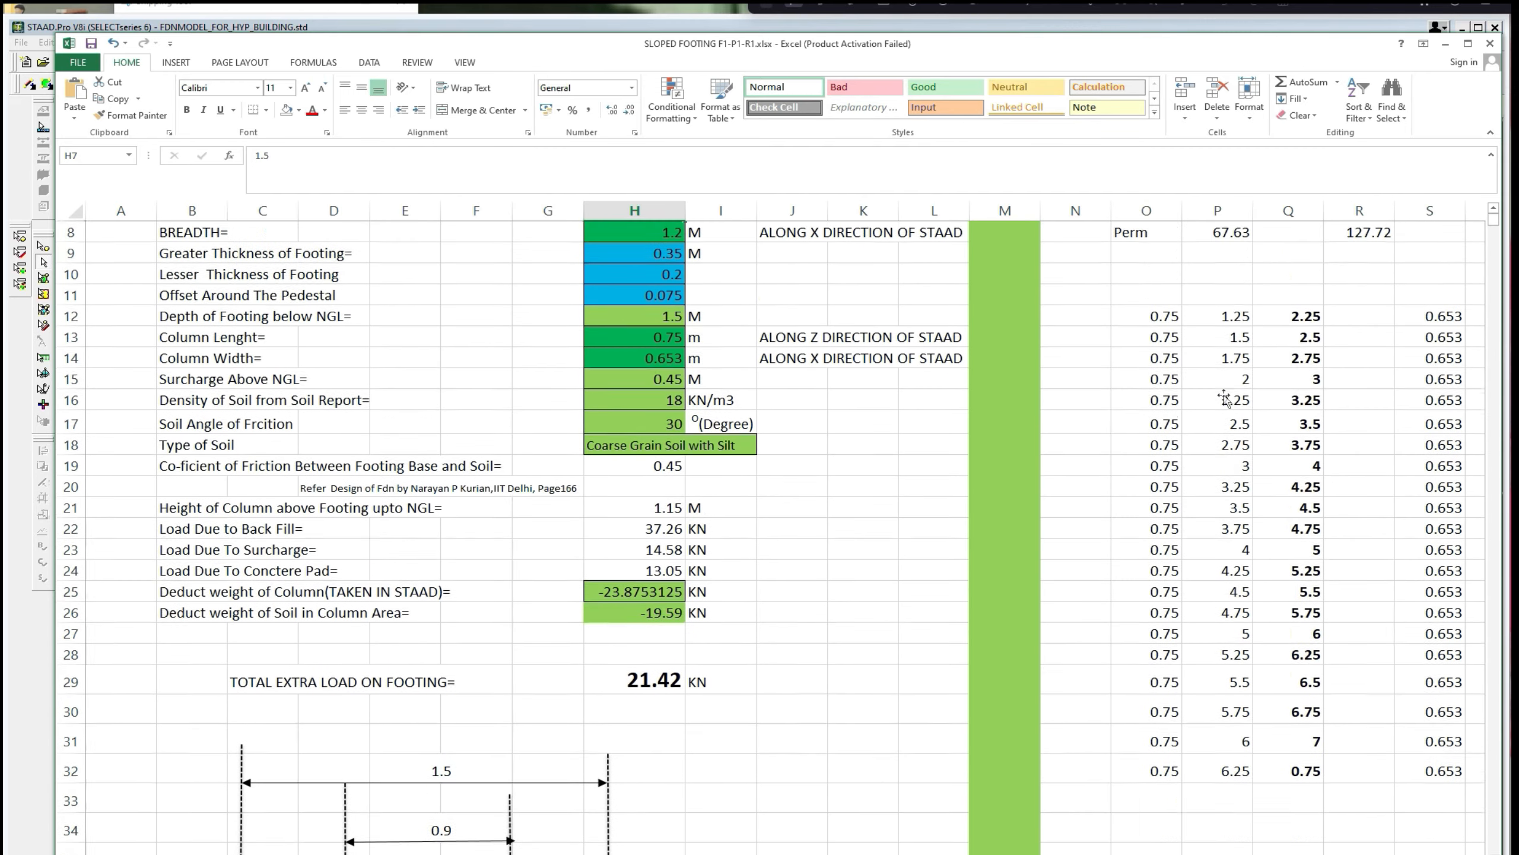
# Set the first footing size value to 1.5 m in both rows of the gross allowable bearing capacity table.
pyautogui.scroll(-2, 1225, 401)
pyautogui.scroll(-7, 1224, 400)
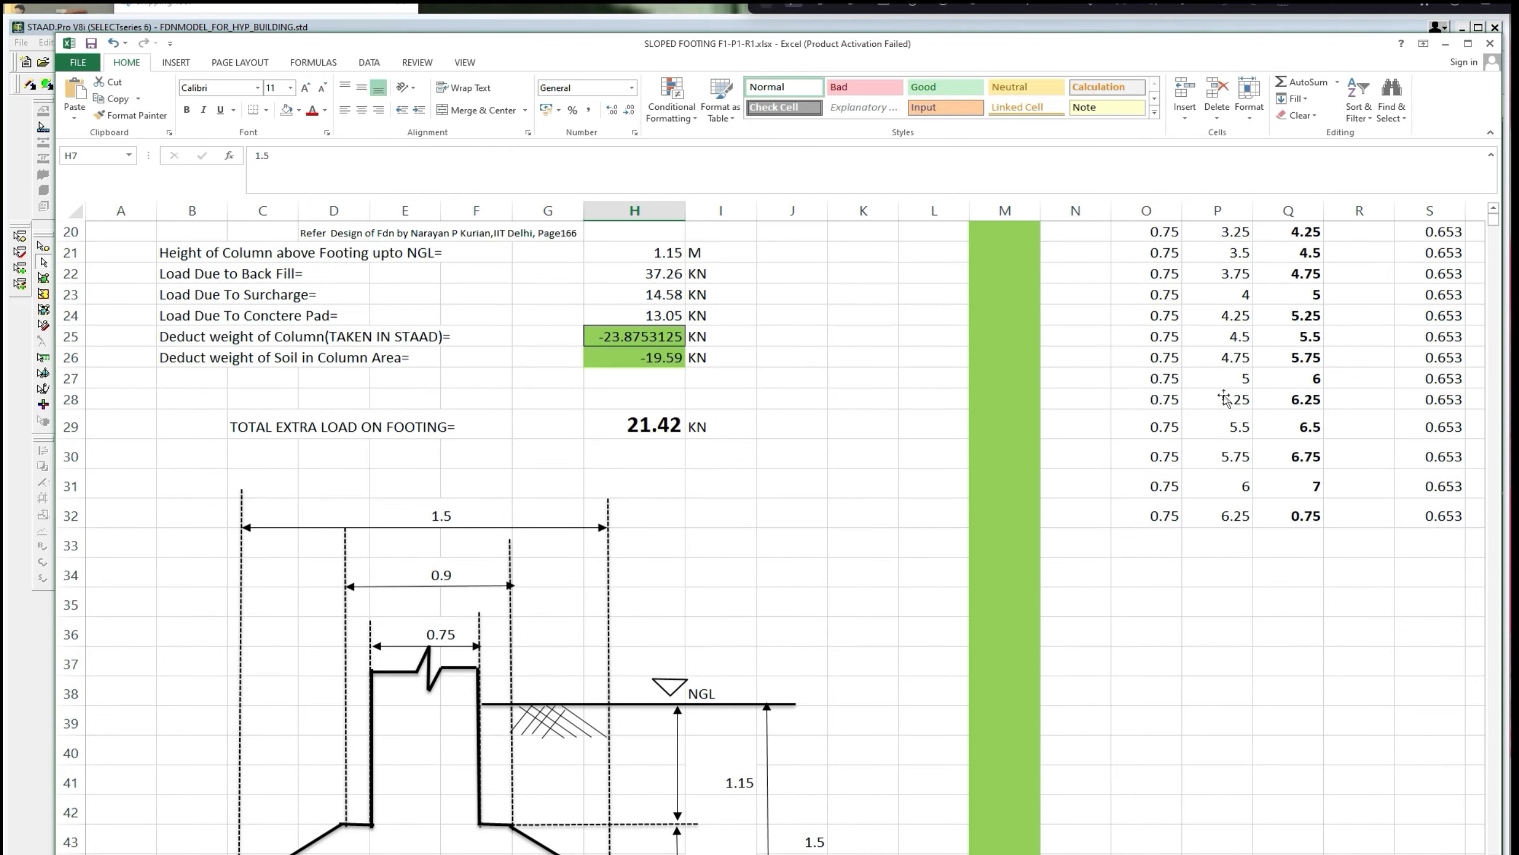
pyautogui.scroll(-6, 1224, 400)
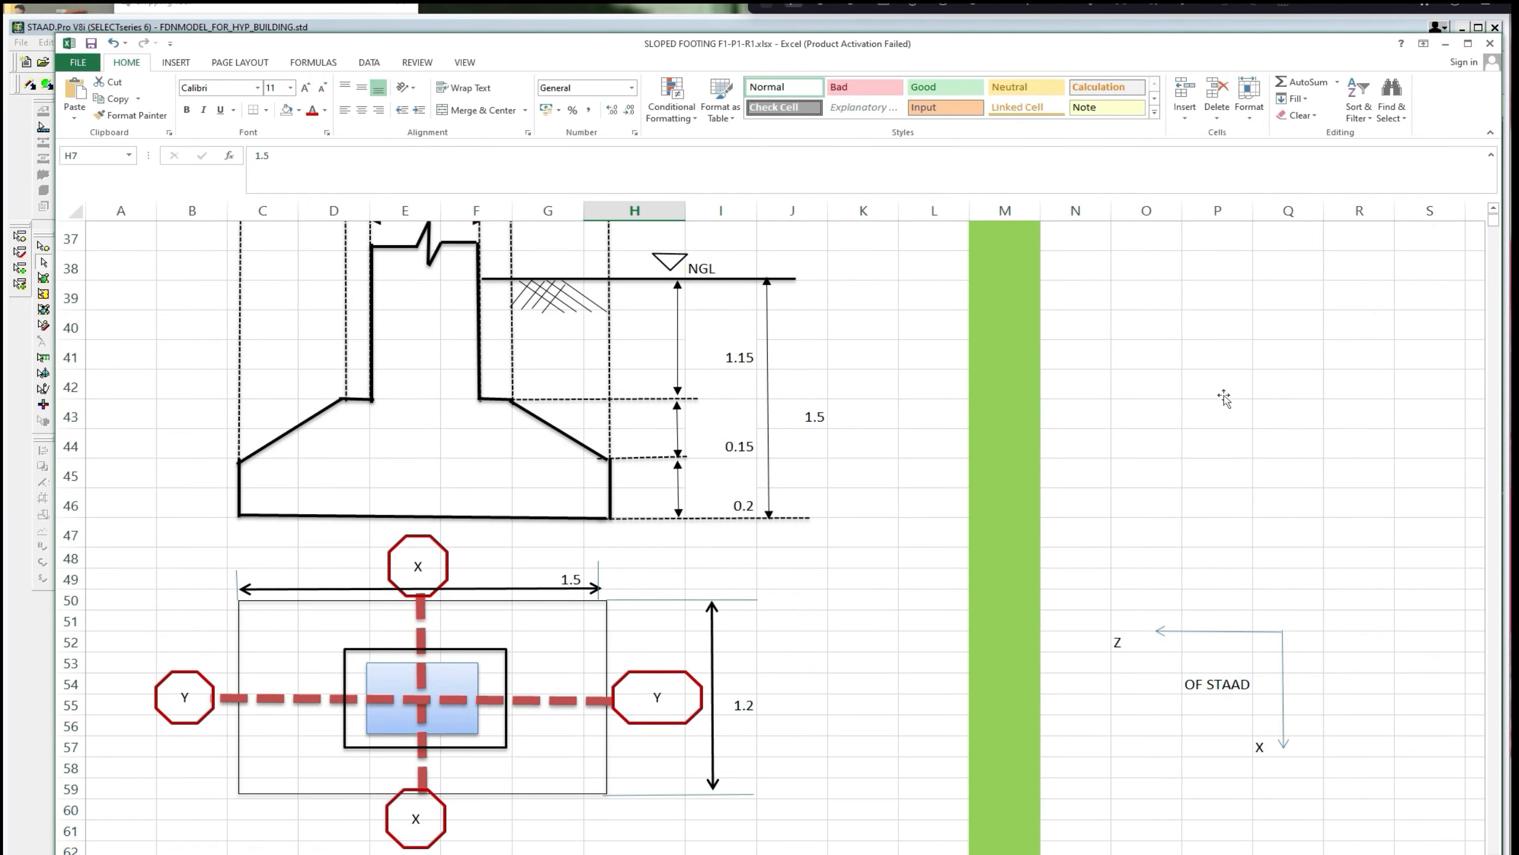
pyautogui.click(352, 677)
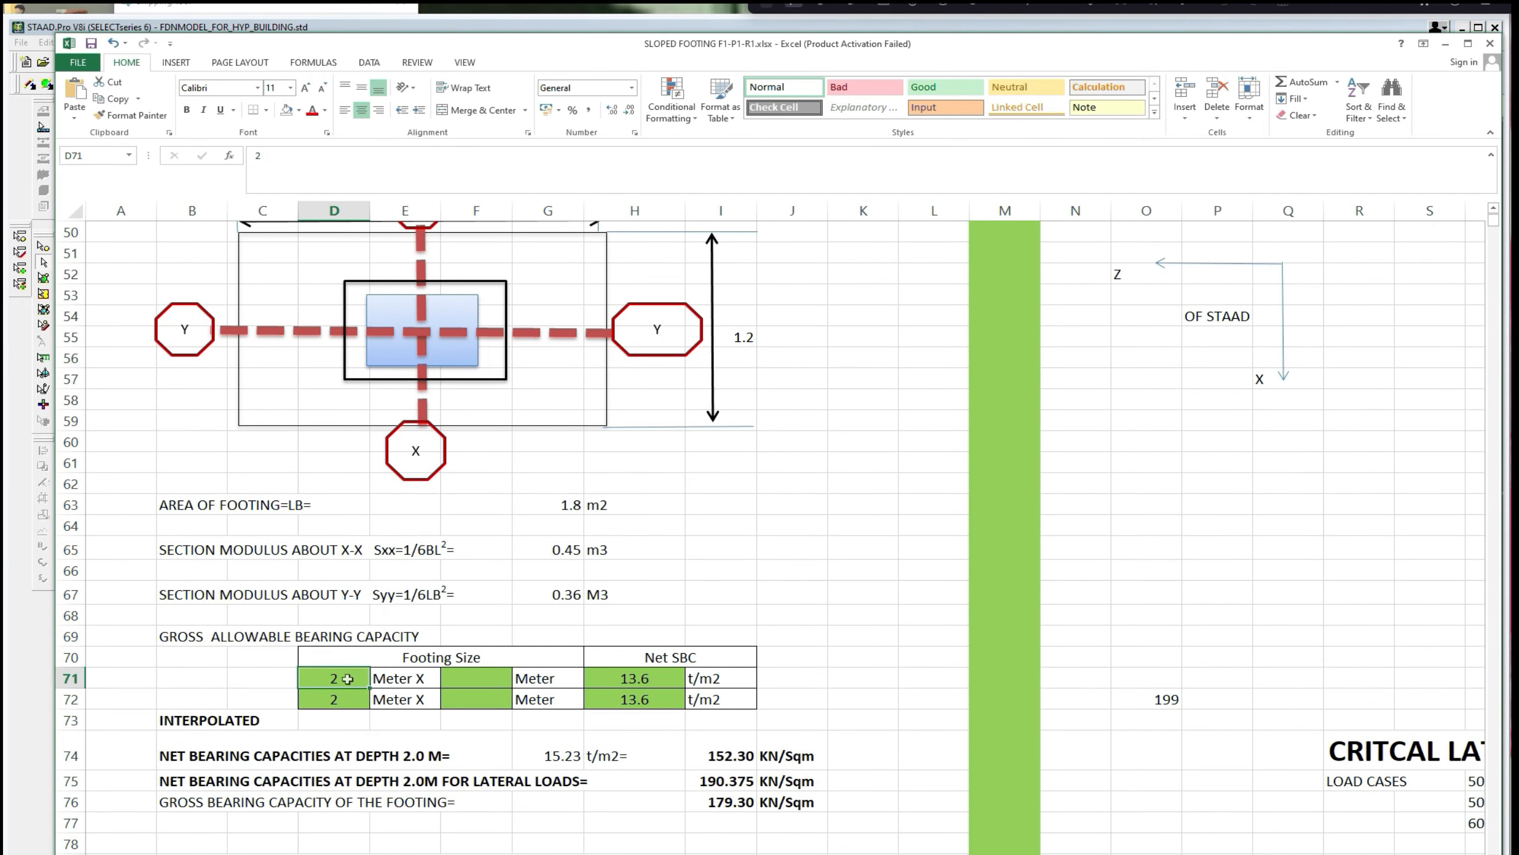
pyautogui.write('1.5')
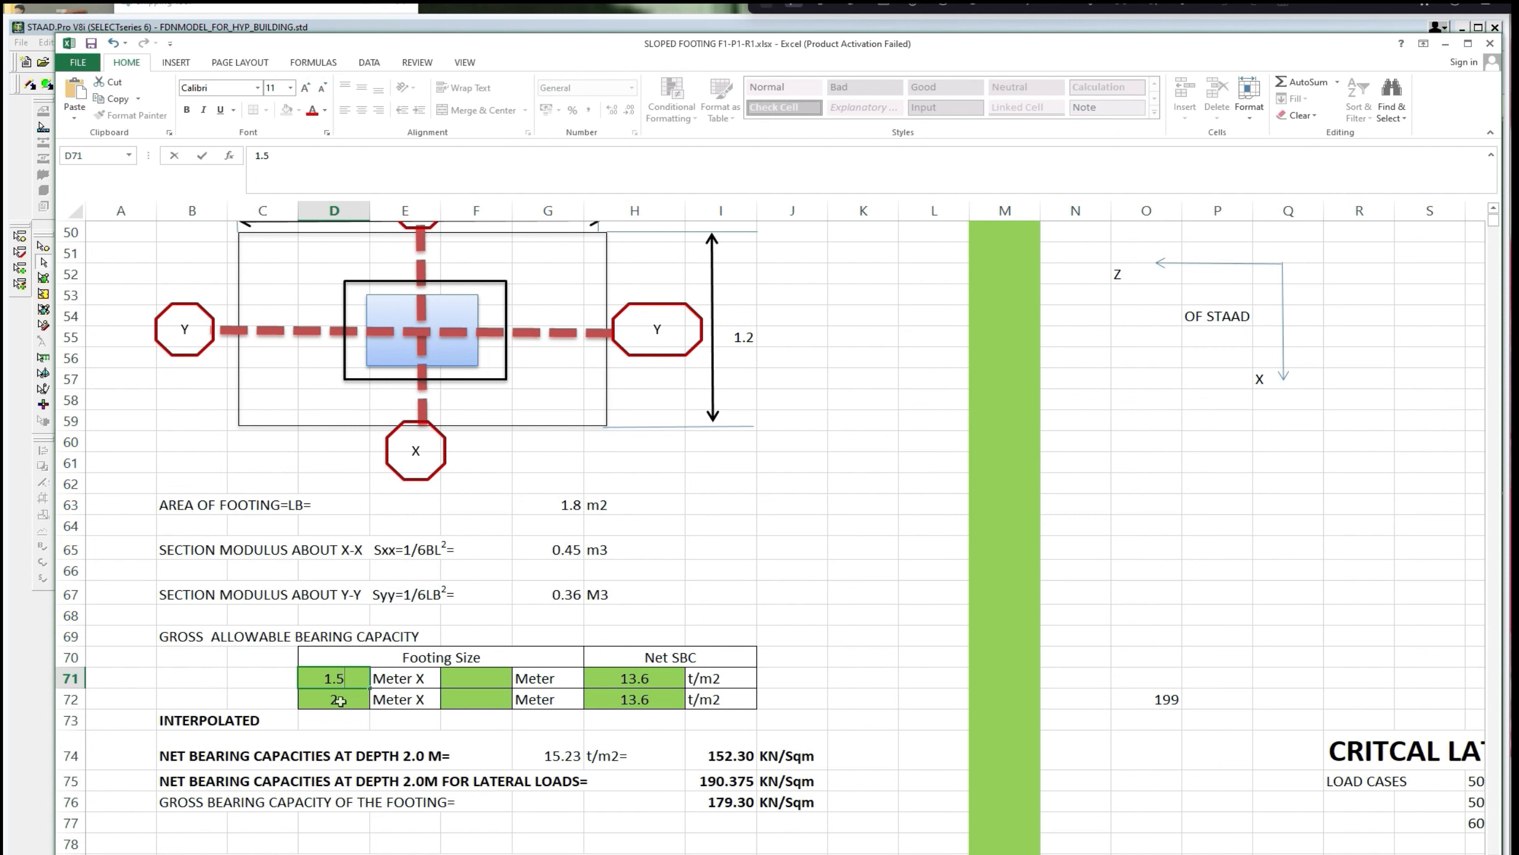
pyautogui.press('Return')
pyautogui.write('1.5')
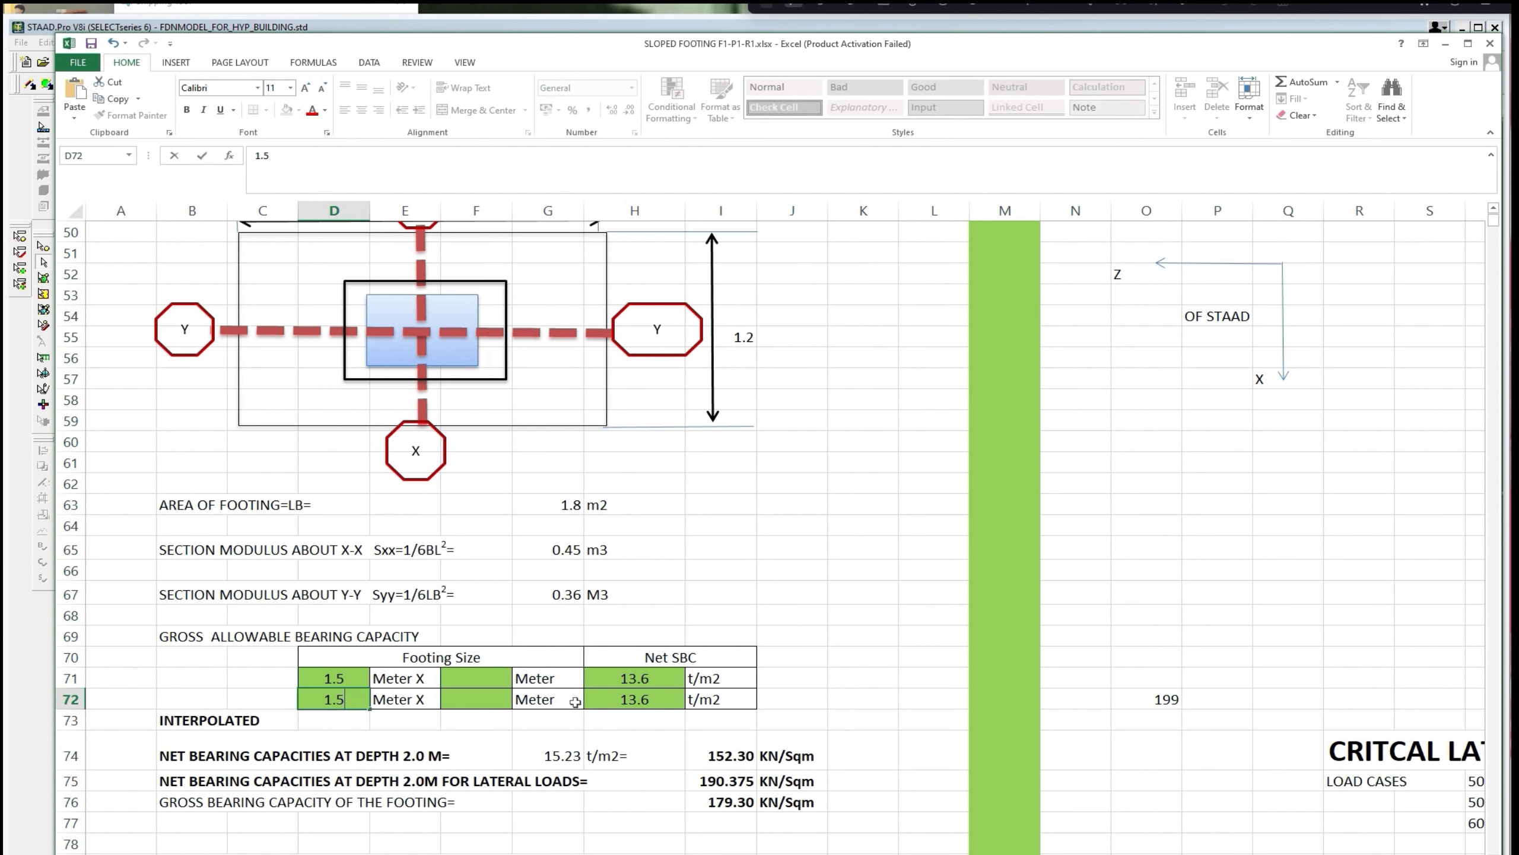
# Set the net SBC to 10 t/m2 in both rows of the gross allowable bearing capacity table.
pyautogui.click(616, 682)
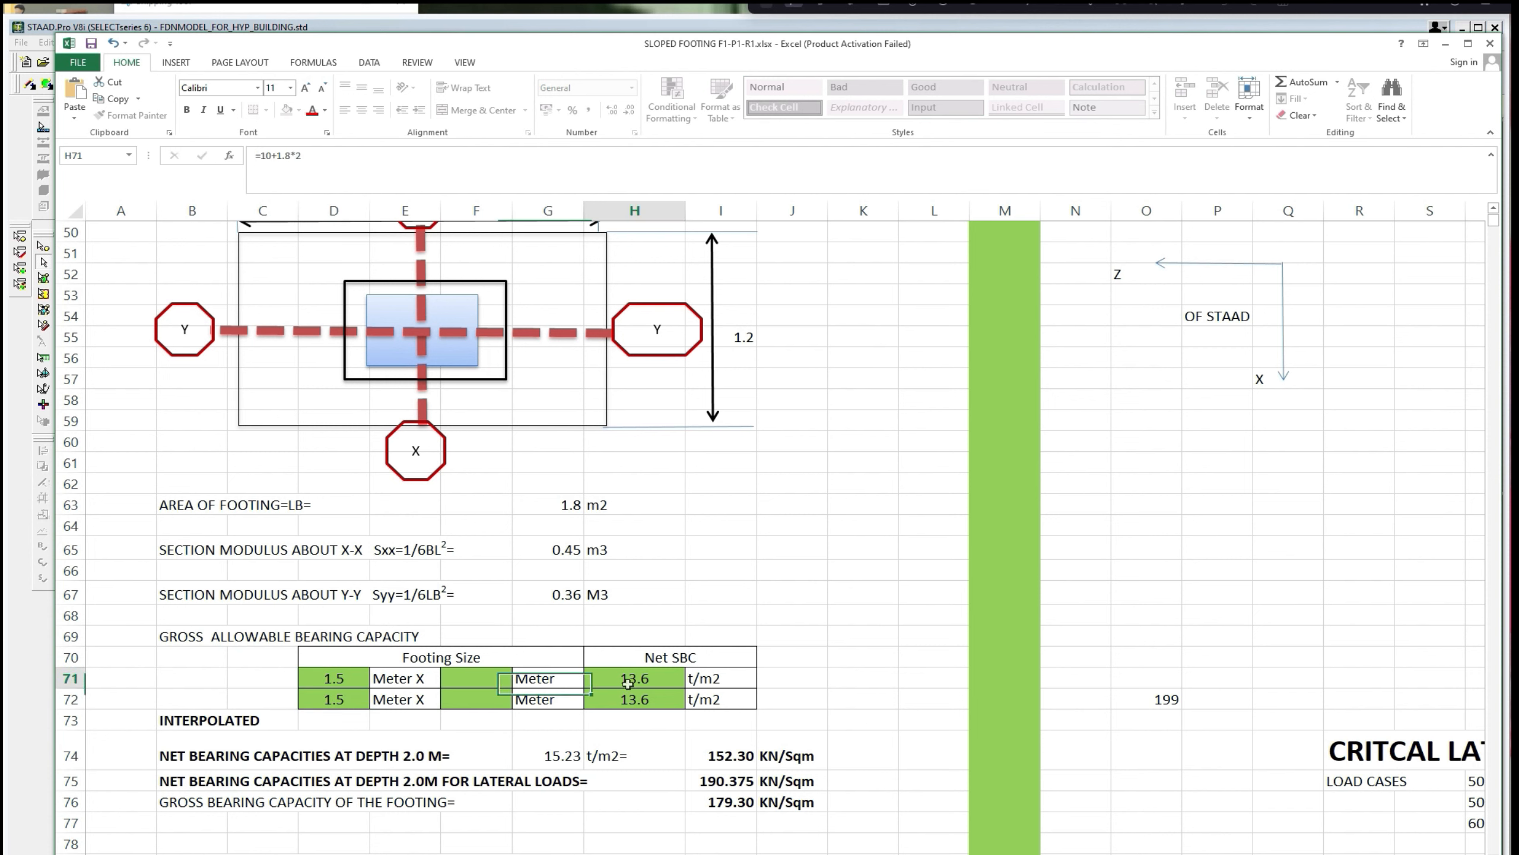
pyautogui.write('10')
pyautogui.press('Return')
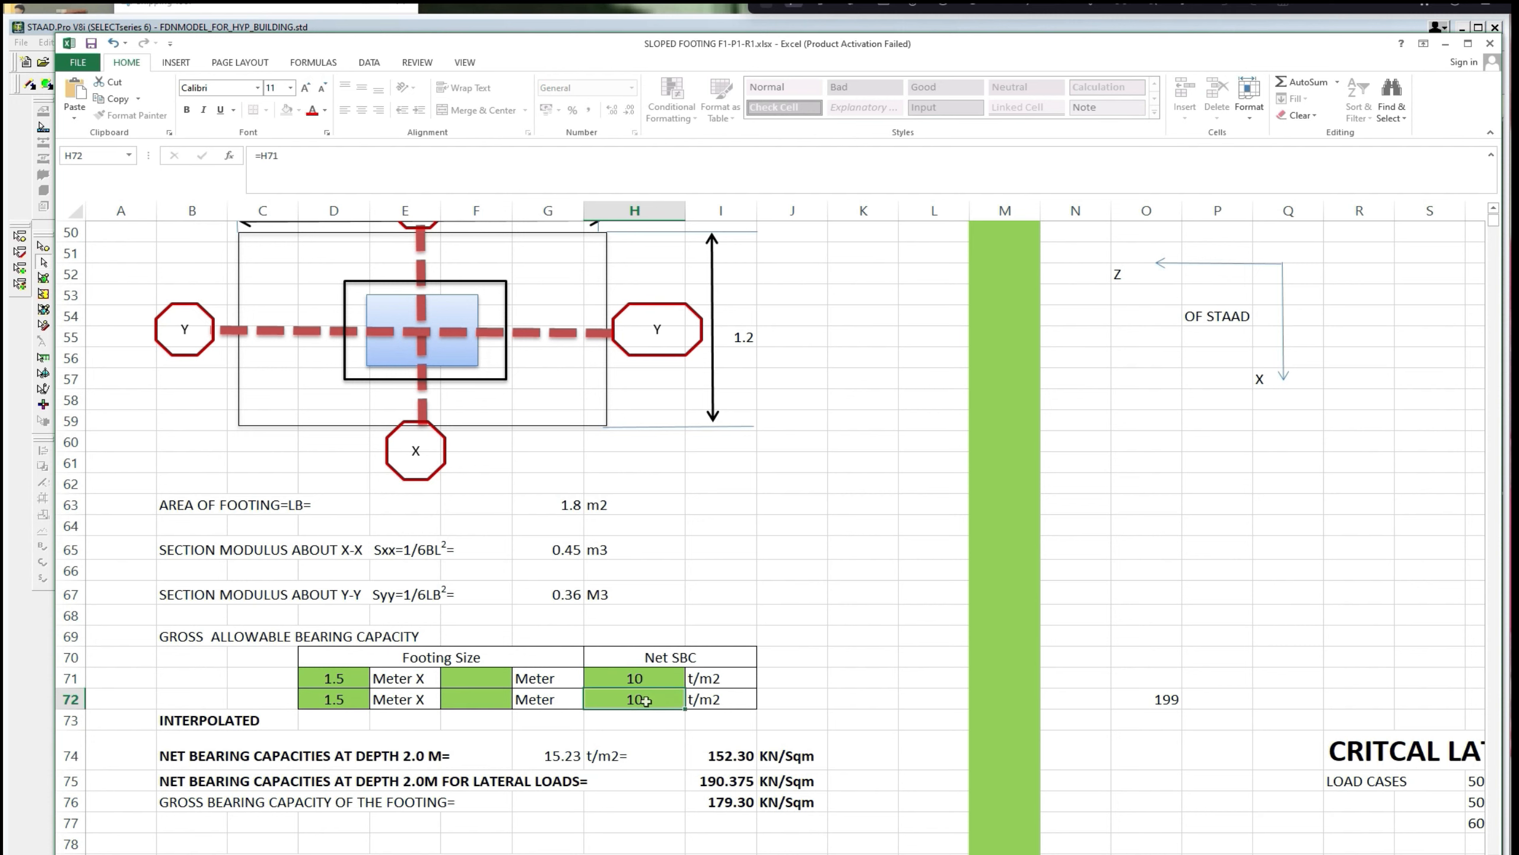
pyautogui.write('10')
pyautogui.click(808, 725)
# Change the depth in the two net bearing capacity labels in B74 and B75 to 1.5 M.
pyautogui.click(573, 755)
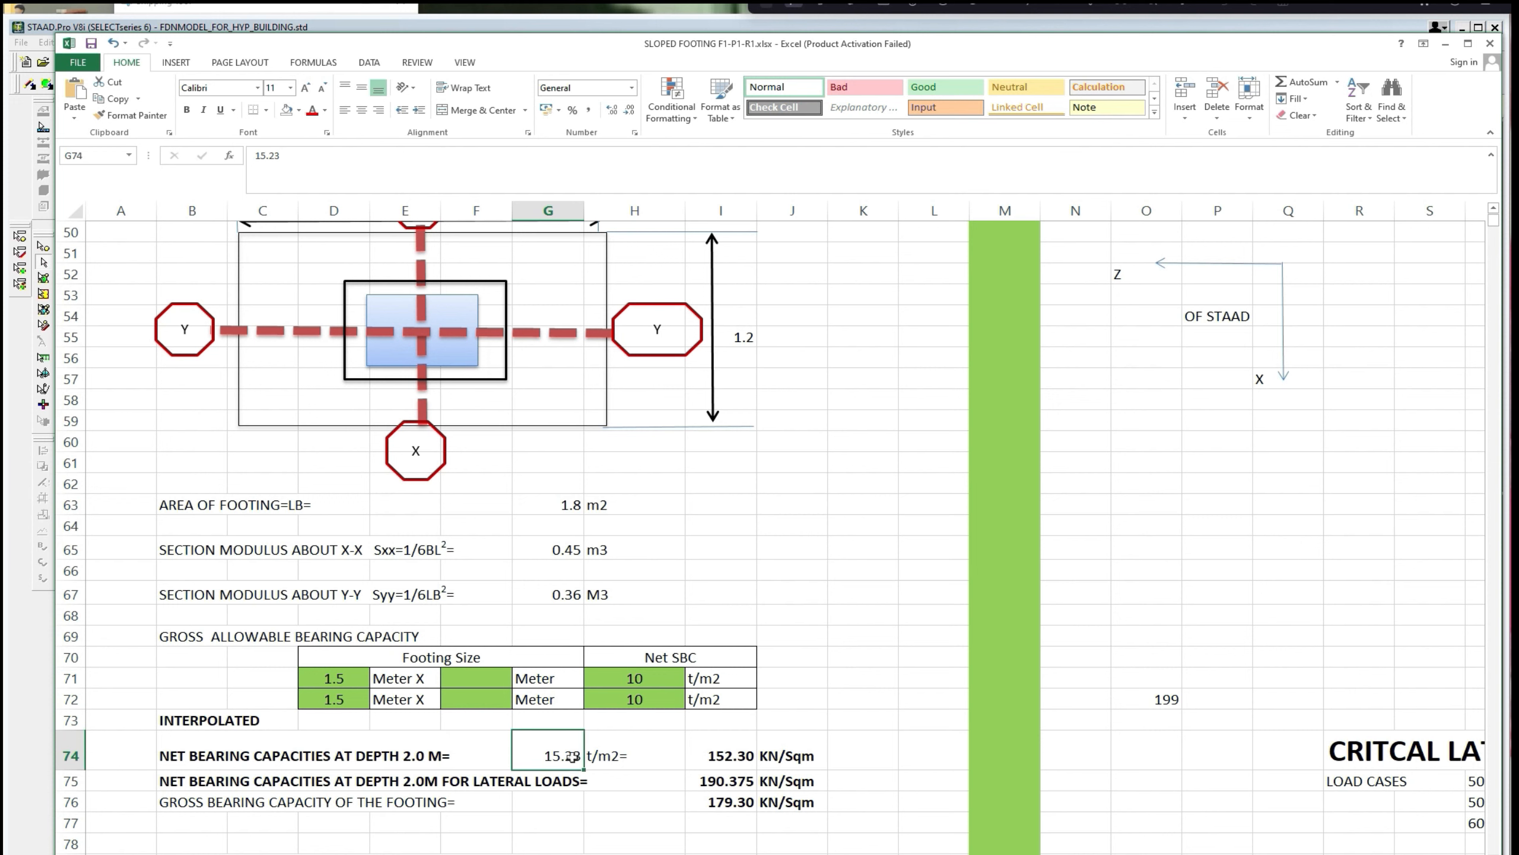
pyautogui.click(385, 758)
pyautogui.click(170, 755)
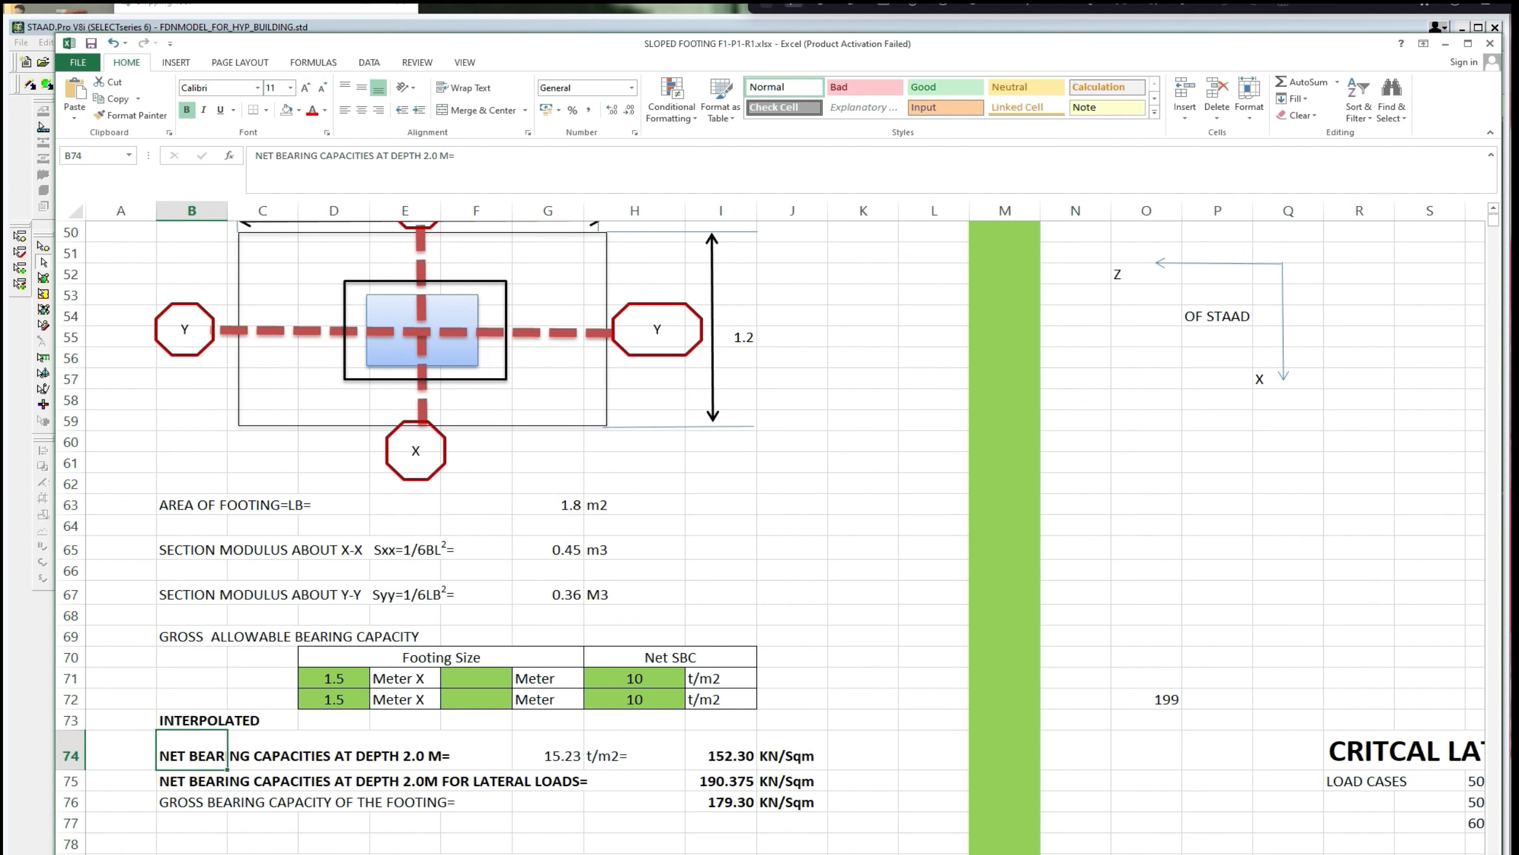
pyautogui.click(427, 156)
pyautogui.write('1.5')
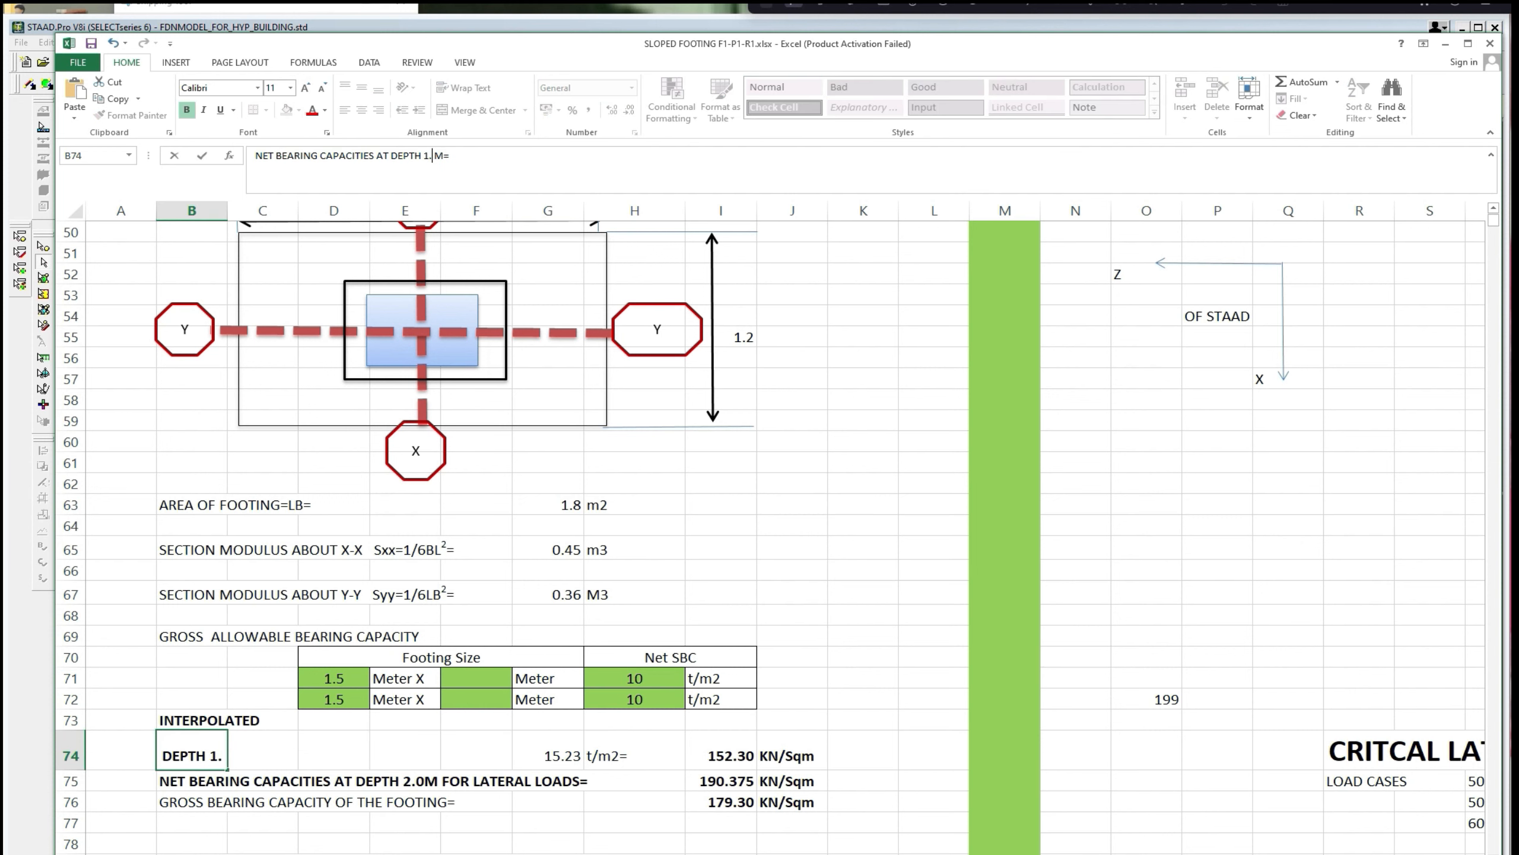
pyautogui.click(677, 706)
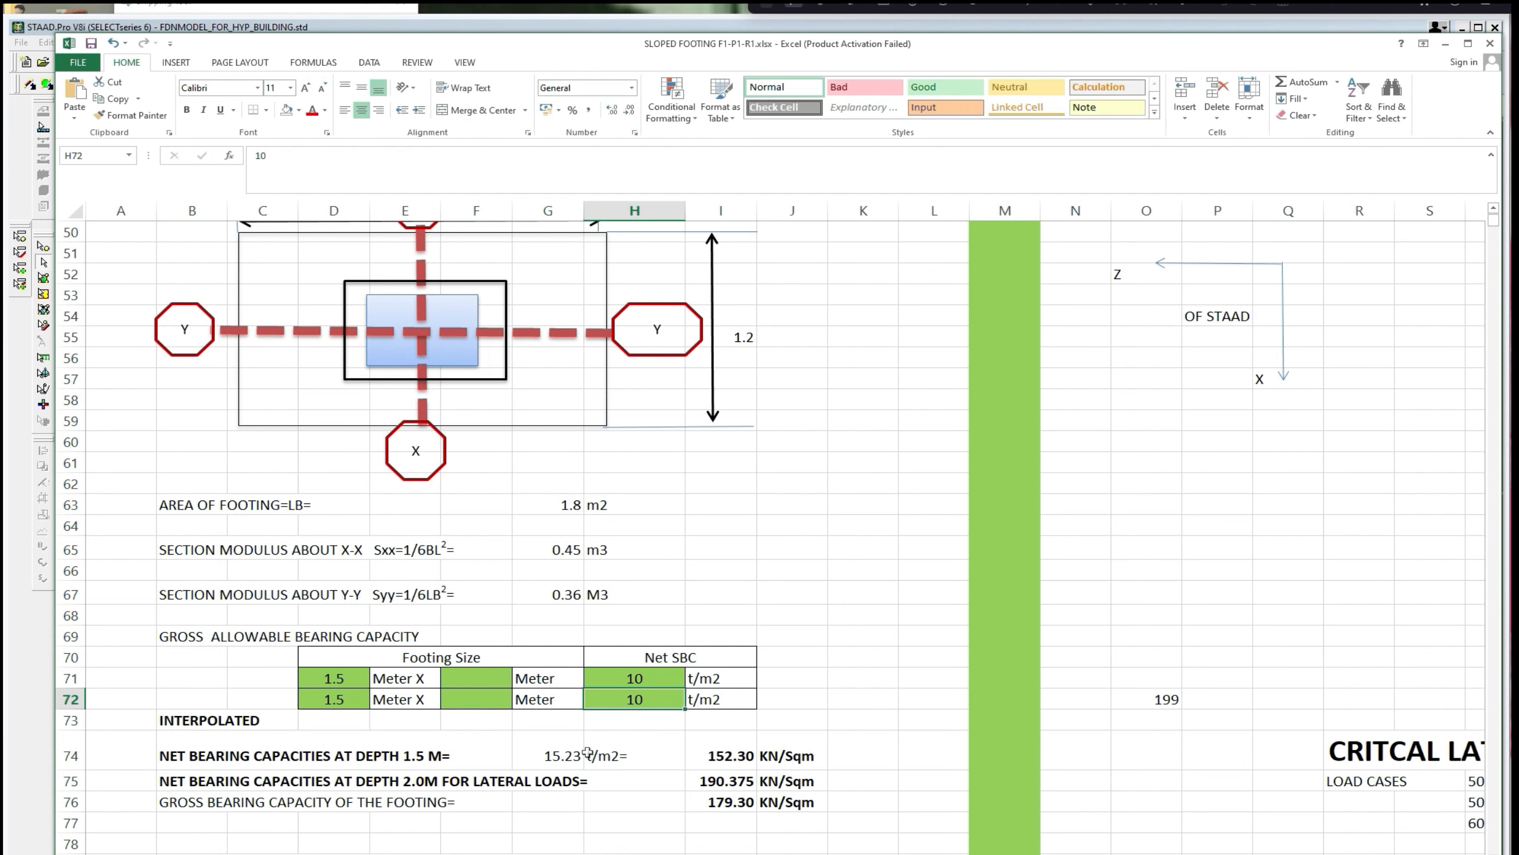
pyautogui.click(223, 776)
pyautogui.moveTo(424, 156); pyautogui.dragTo(437, 156)
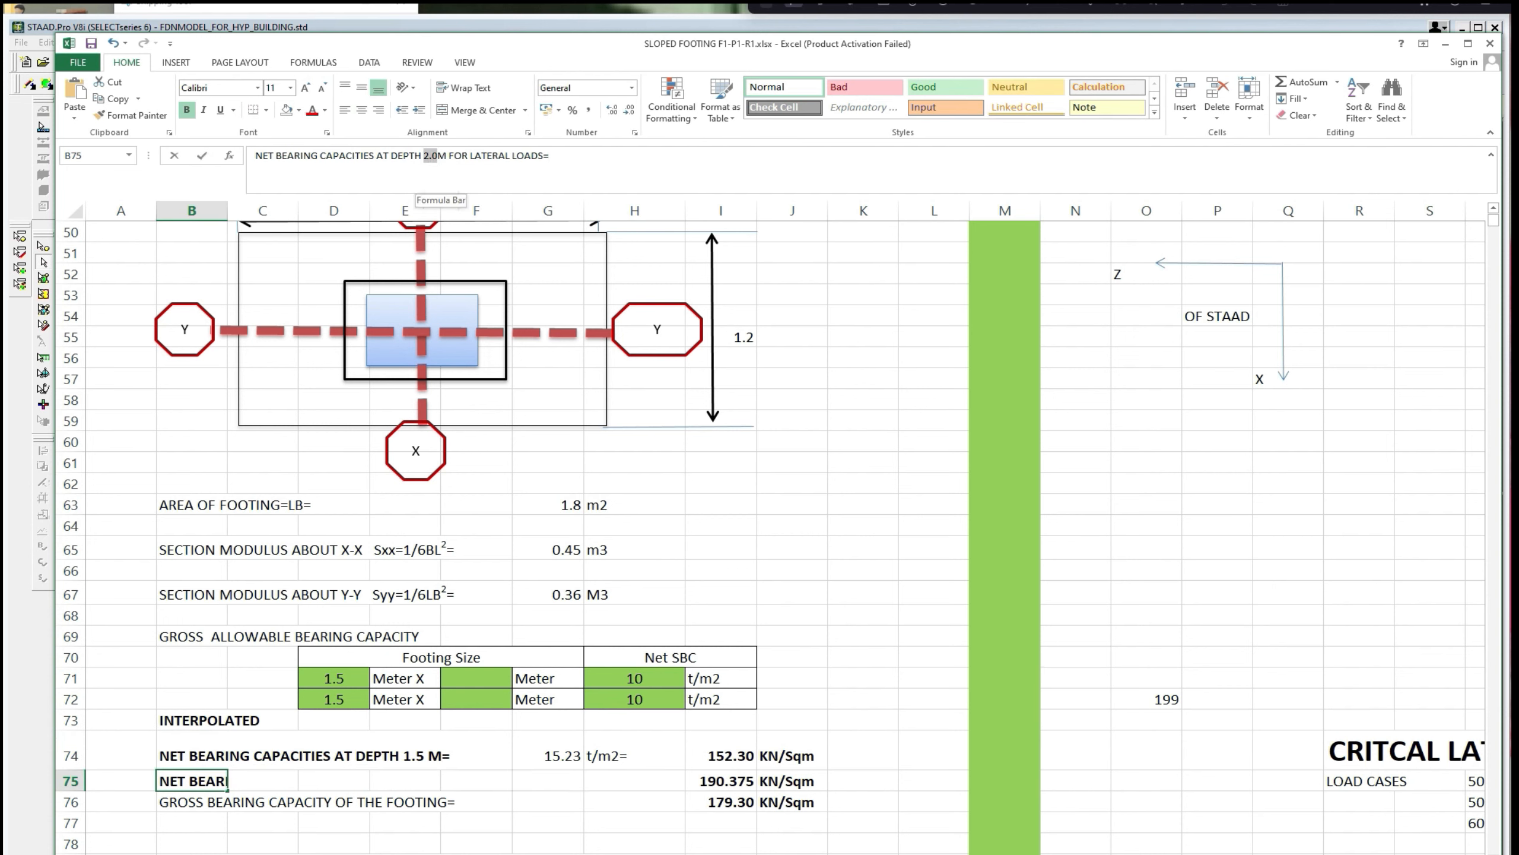
pyautogui.write('1.5')
pyautogui.click(926, 550)
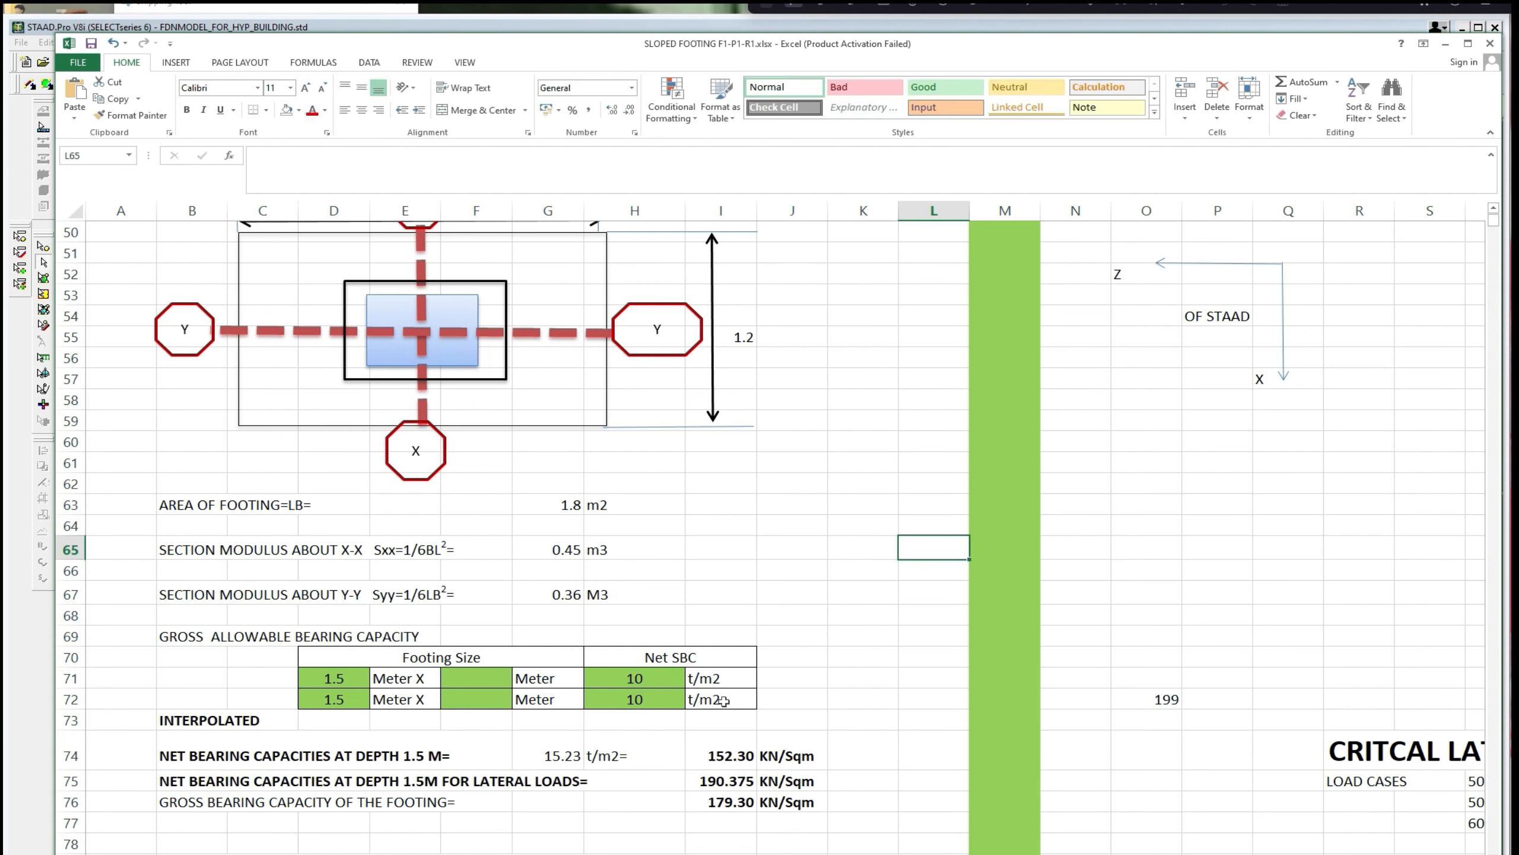
# Link the interpolated net bearing capacity in G74 to the net SBC in H72.
pyautogui.click(564, 754)
pyautogui.write('=')
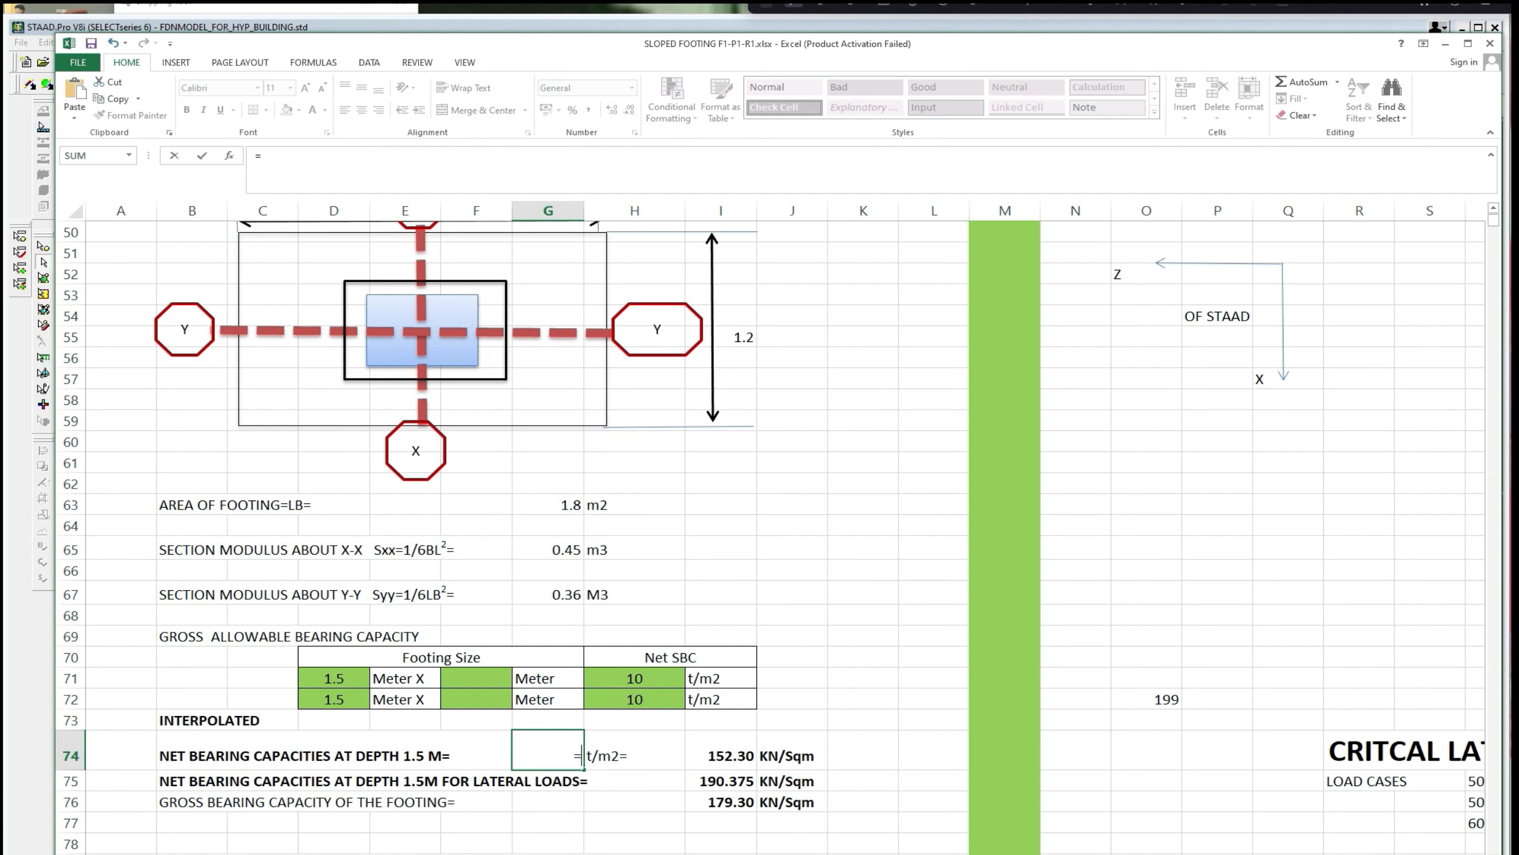
pyautogui.click(625, 696)
pyautogui.press('Return')
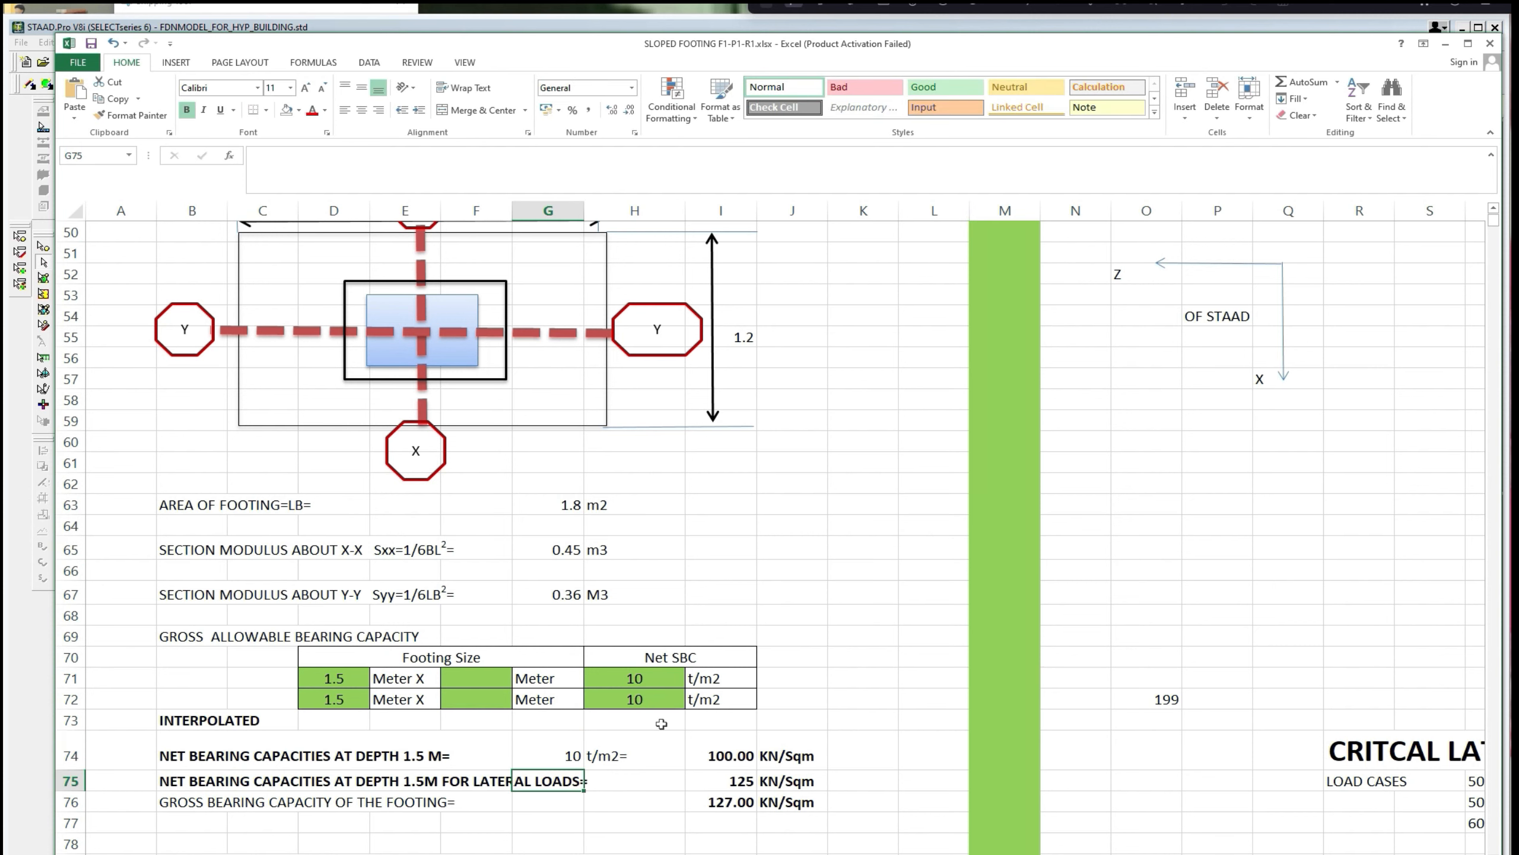
# Review the gross bearing capacities of the footing for gravity and lateral load, including the lateral capacity formula in I79.
pyautogui.click(789, 715)
pyautogui.scroll(-1, 790, 712)
pyautogui.scroll(-1, 789, 712)
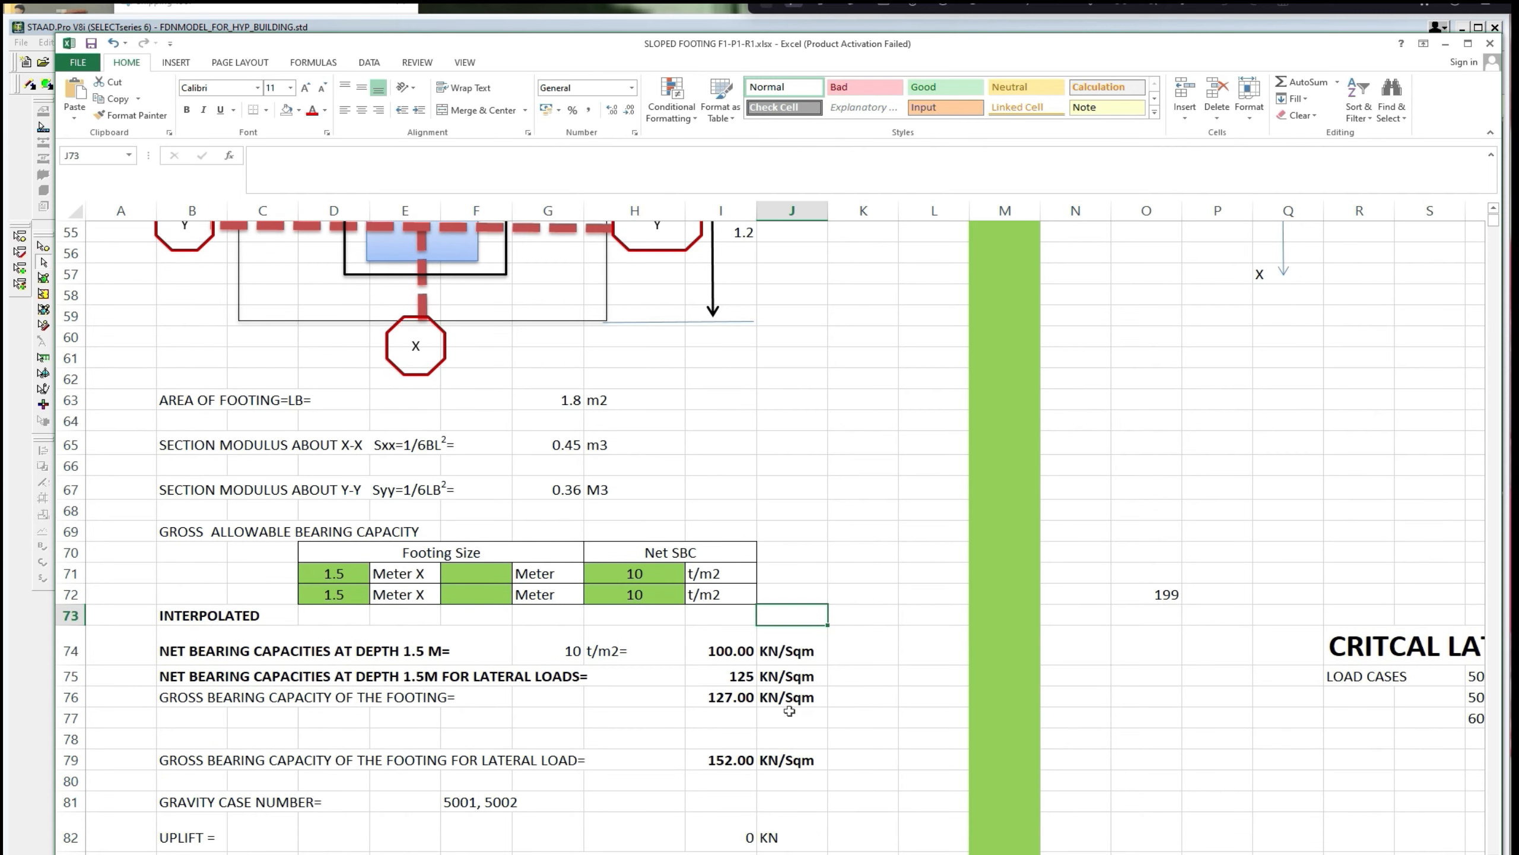
pyautogui.moveTo(226, 694); pyautogui.dragTo(803, 698)
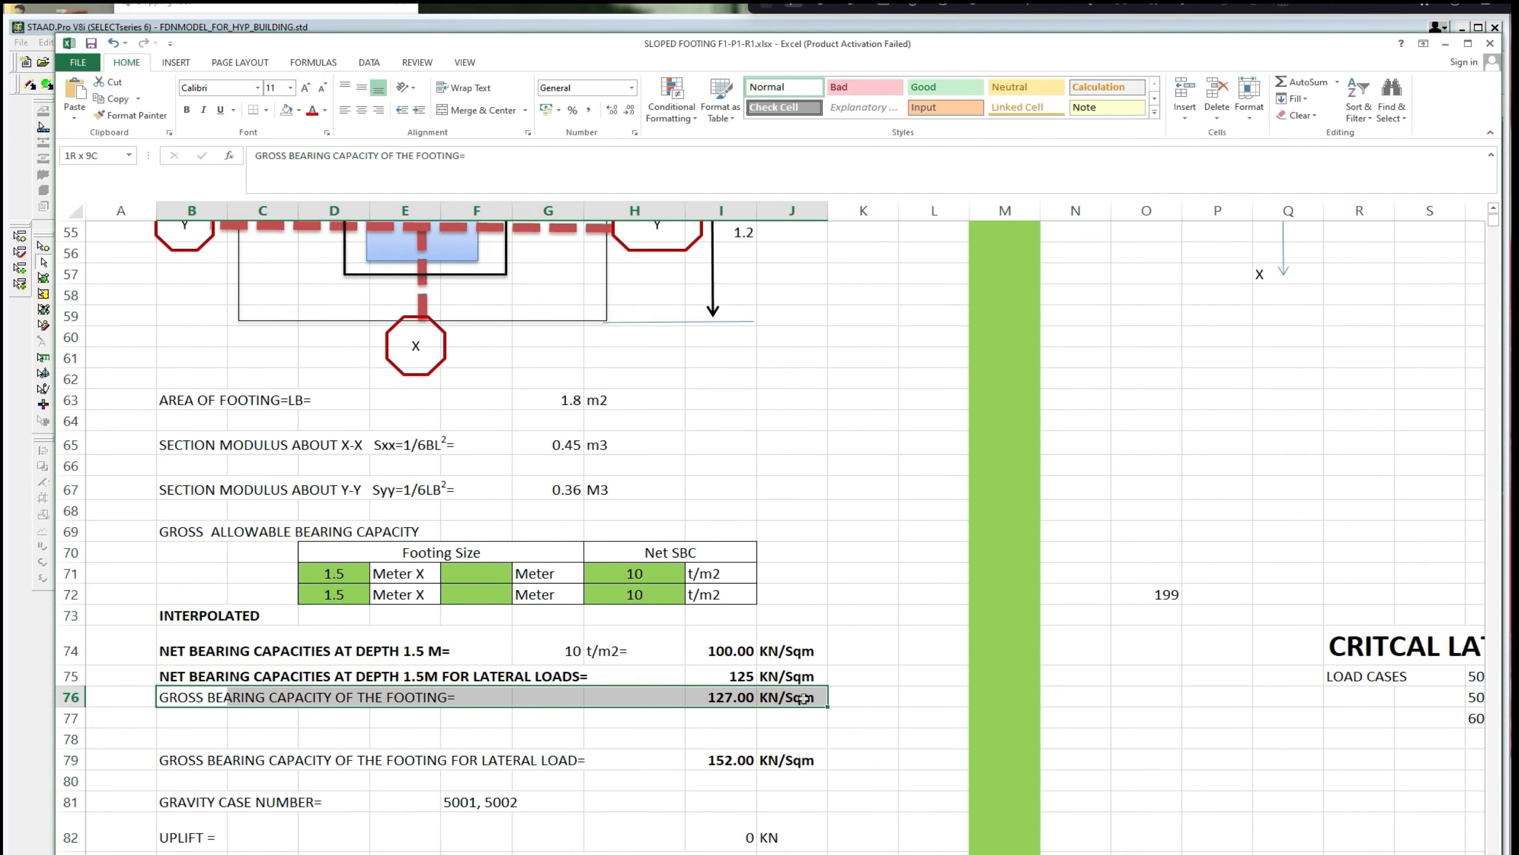
pyautogui.moveTo(203, 765); pyautogui.dragTo(670, 761)
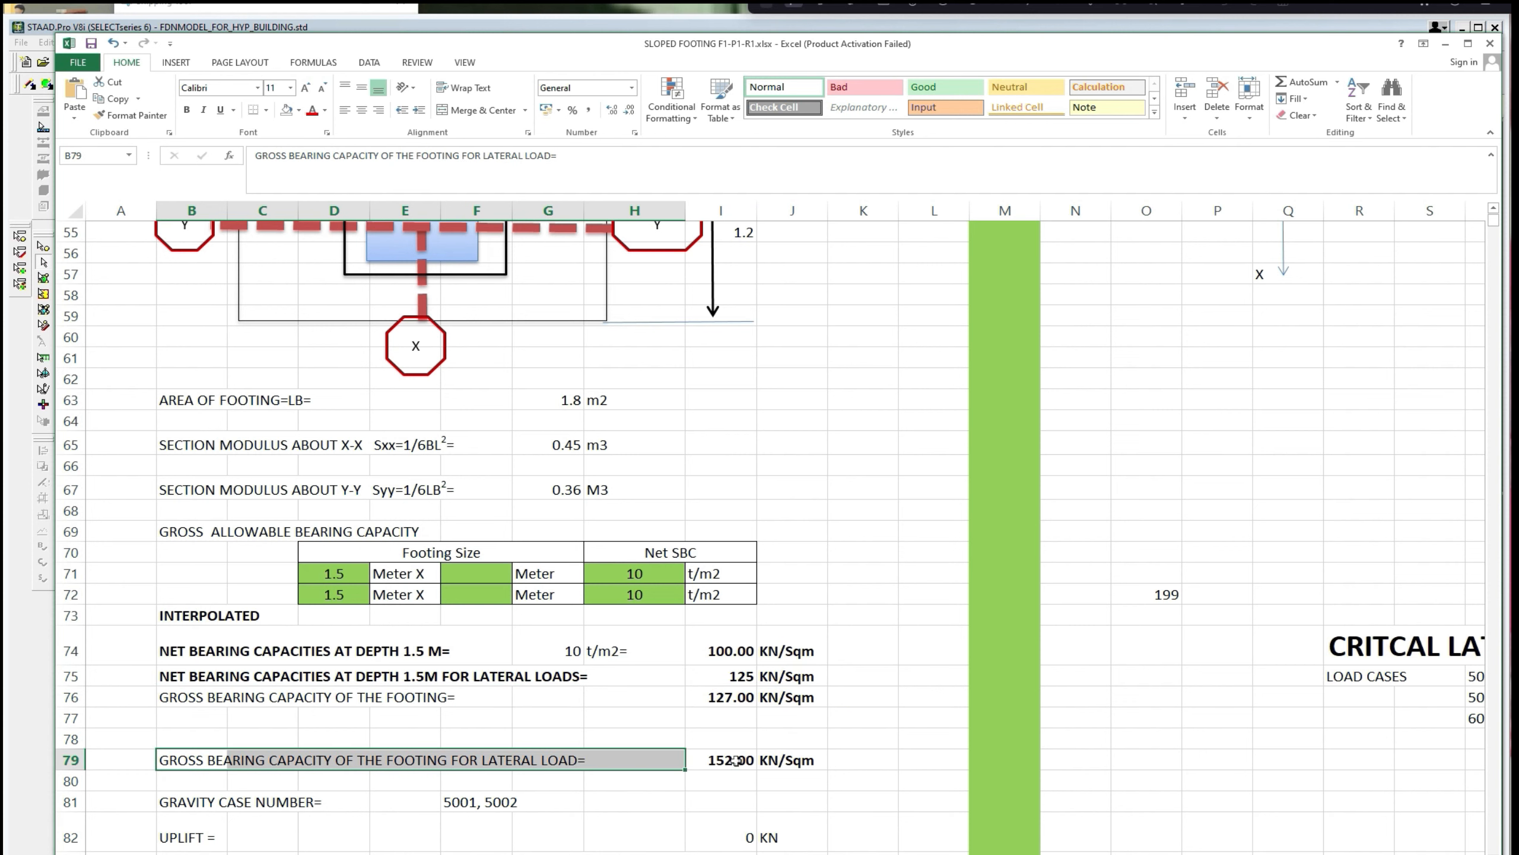
pyautogui.click(735, 761)
pyautogui.press('F2')
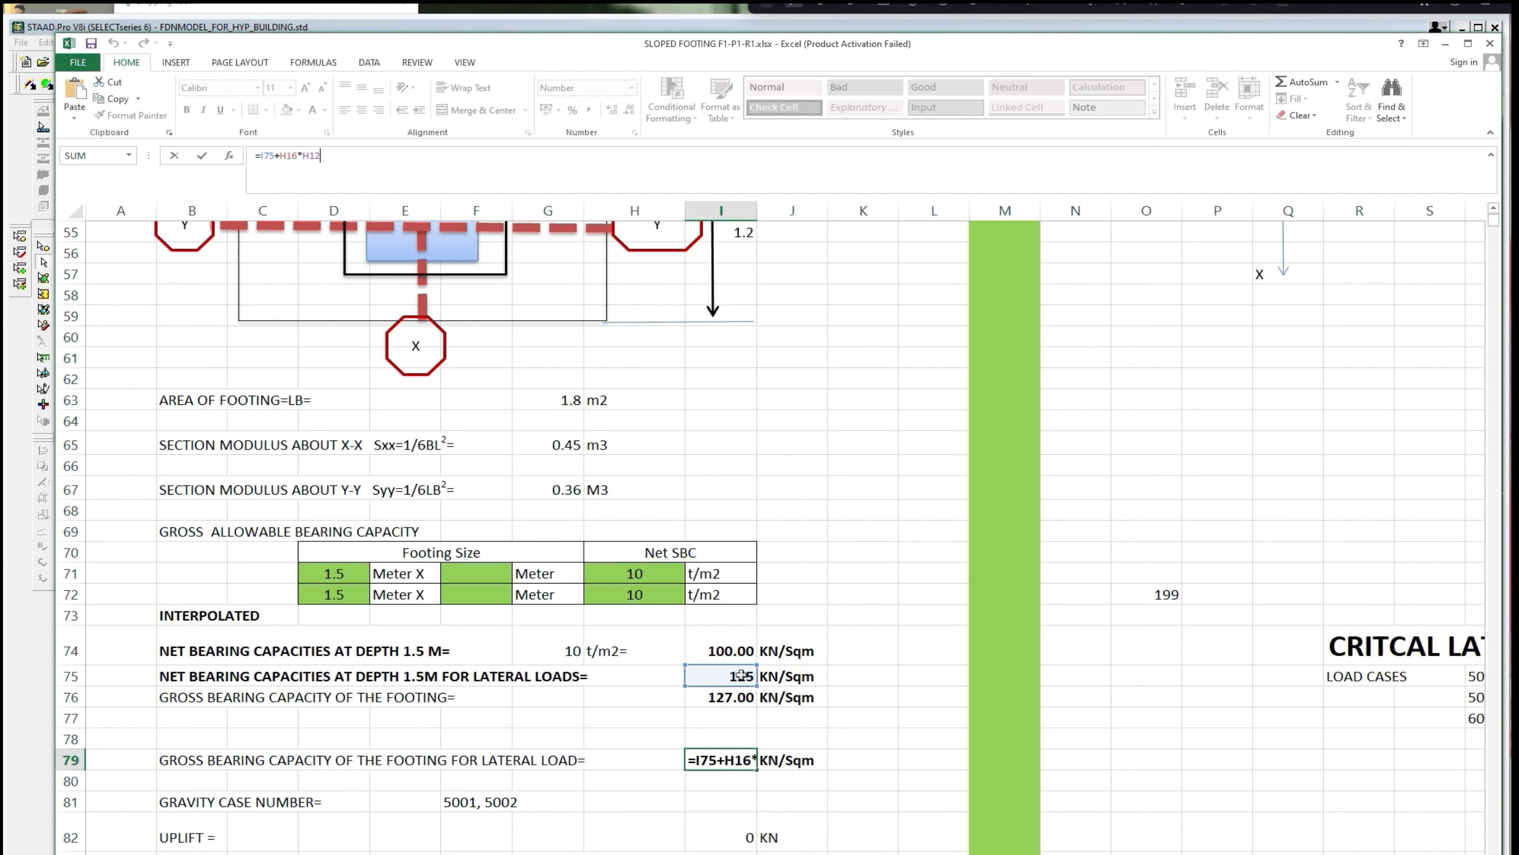
pyautogui.click(851, 759)
pyautogui.scroll(-3, 837, 742)
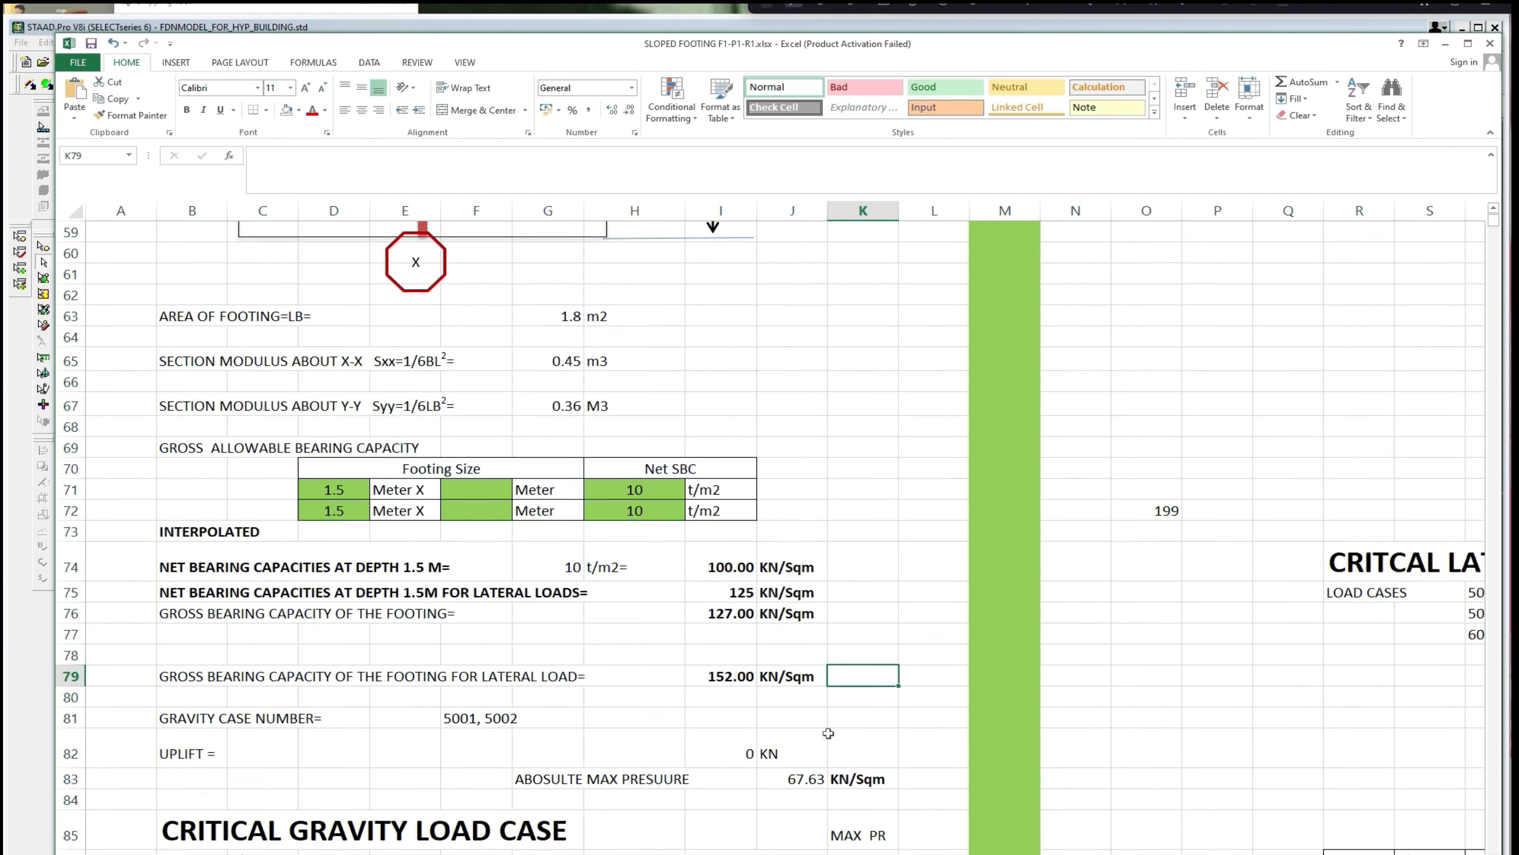
# Try a trial footing size with both length and breadth set to 1.35 m.
pyautogui.scroll(2, 825, 727)
pyautogui.scroll(7, 824, 728)
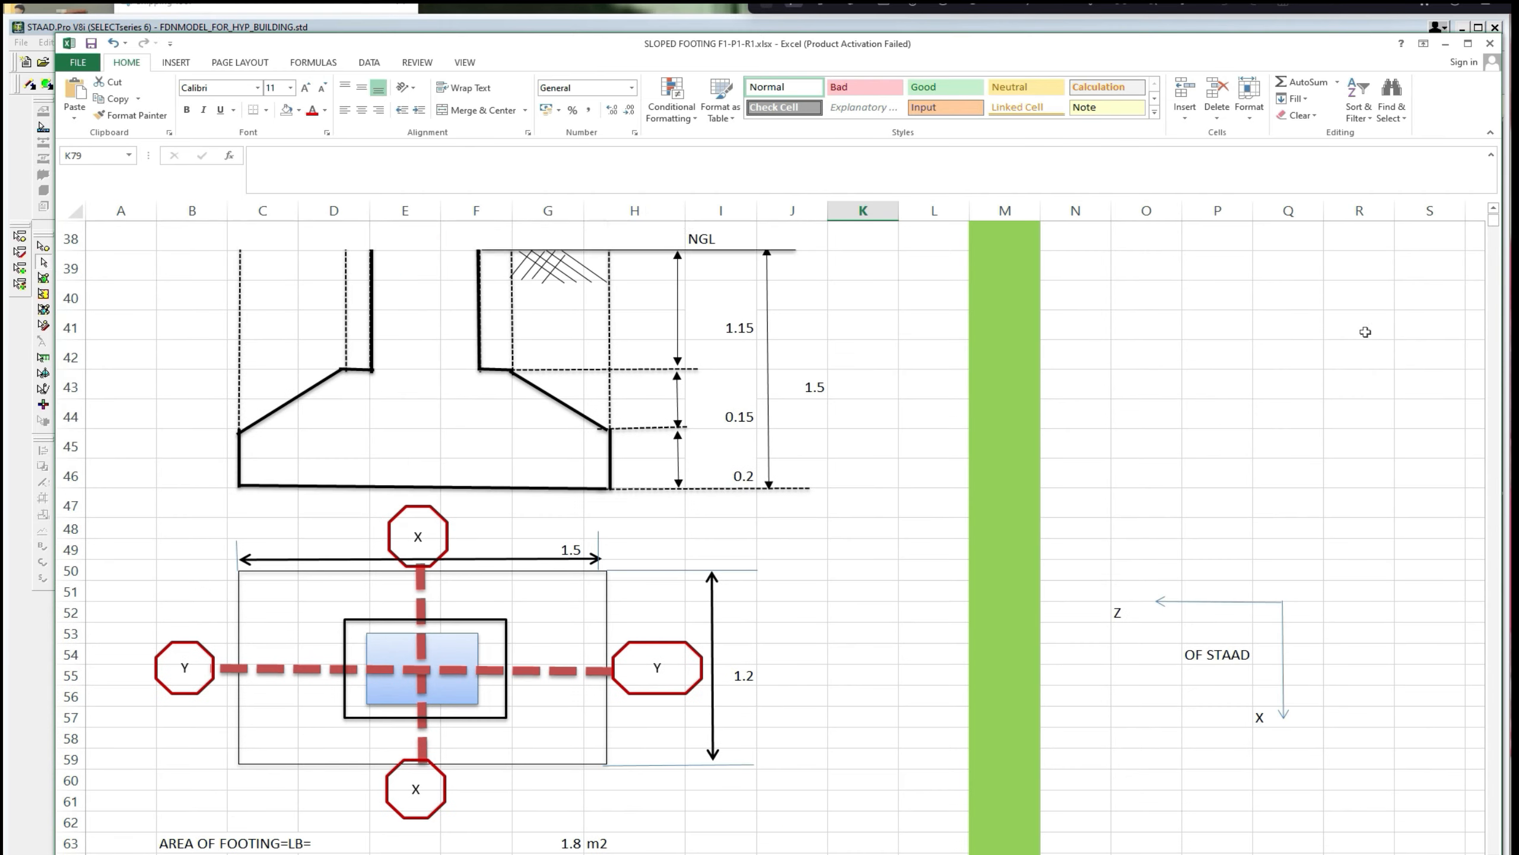
pyautogui.moveTo(1494, 221); pyautogui.dragTo(1494, 215)
pyautogui.click(682, 412)
pyautogui.write('1')
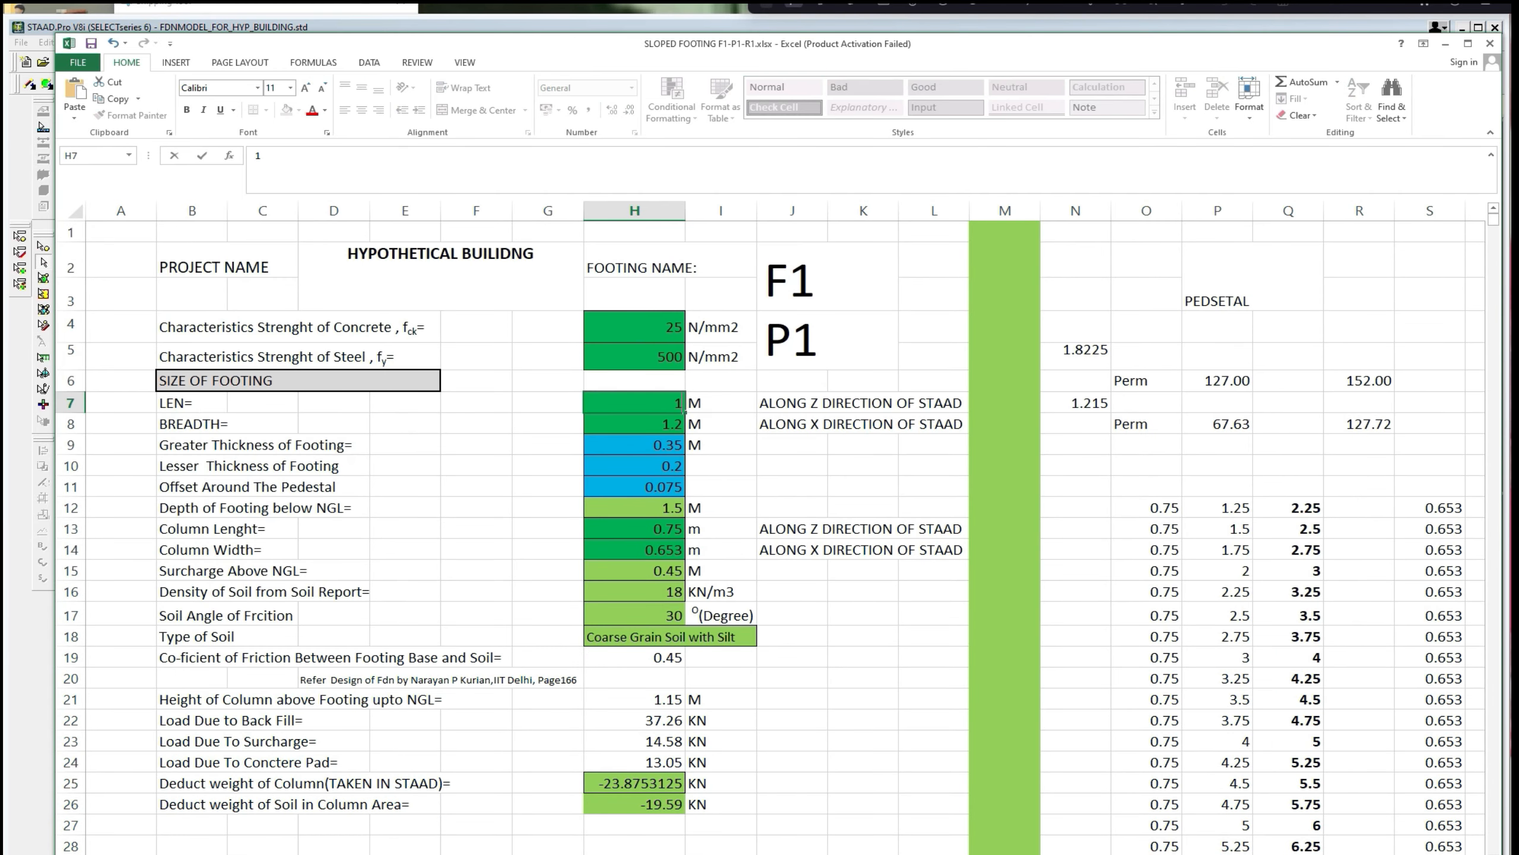
pyautogui.write('.35')
pyautogui.press('Return')
pyautogui.write('1')
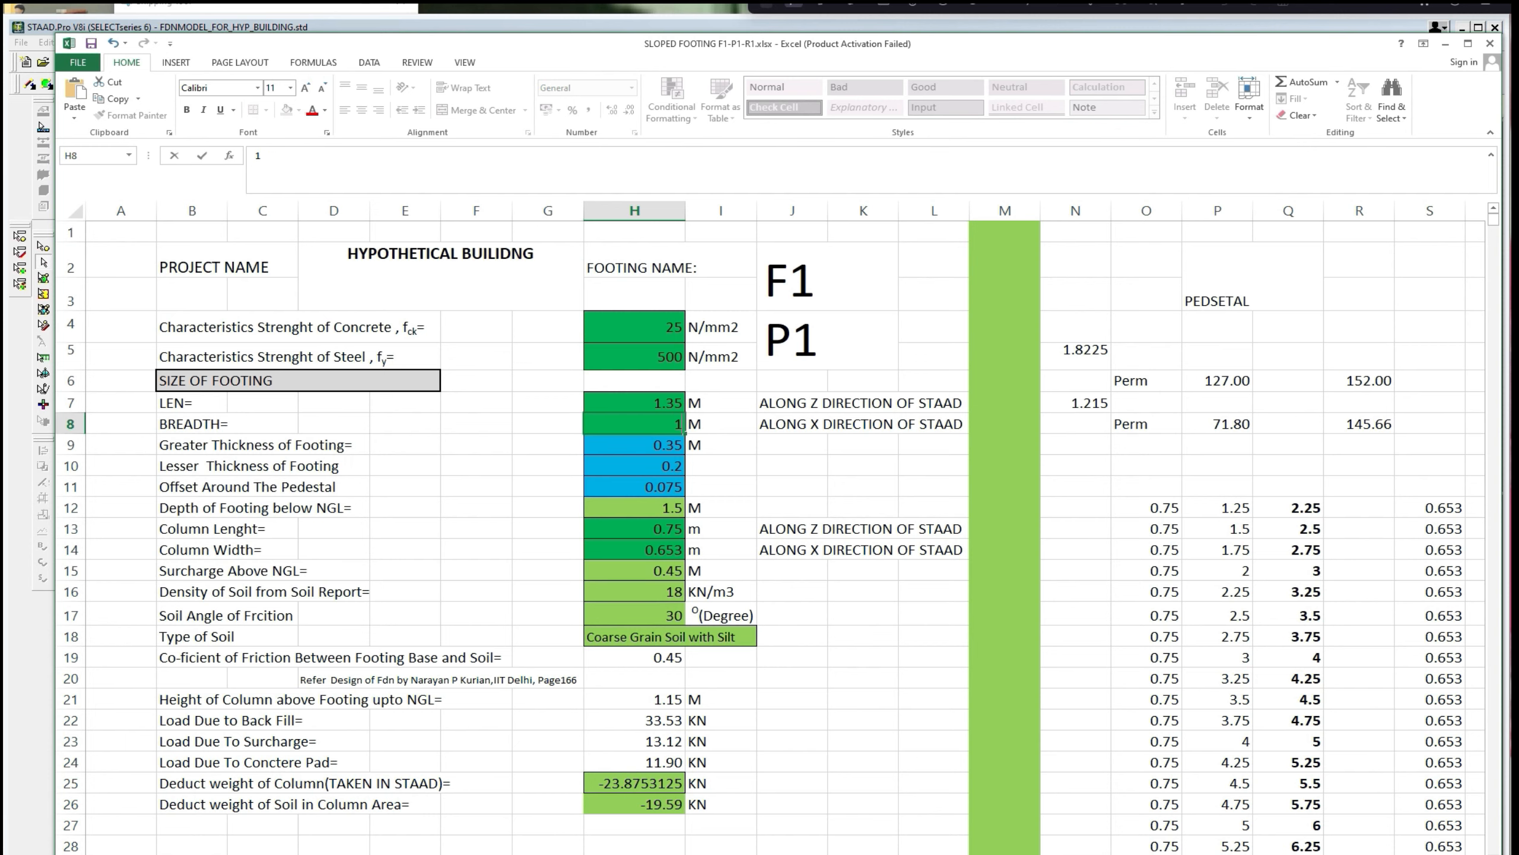
pyautogui.click(720, 444)
# Check the trial footing's maximum gravity and lateral pressures against the permissible values, along with its area and section moduli.
pyautogui.moveTo(1493, 222)
pyautogui.mouseDown()
pyautogui.moveTo(1492, 298)
pyautogui.moveTo(1494, 230)
pyautogui.mouseUp()
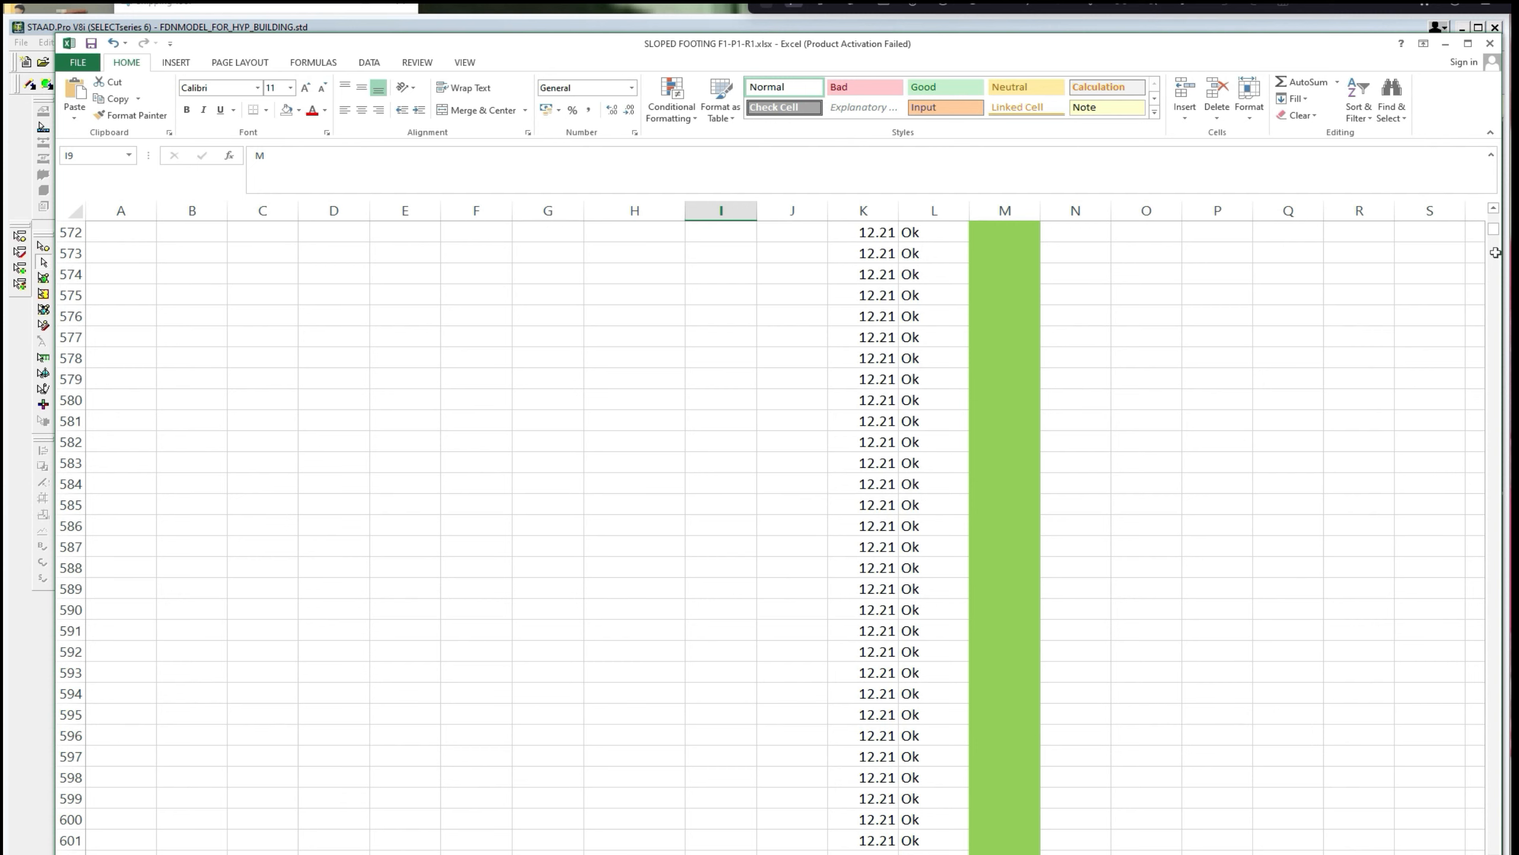
pyautogui.moveTo(1494, 231); pyautogui.dragTo(1494, 214)
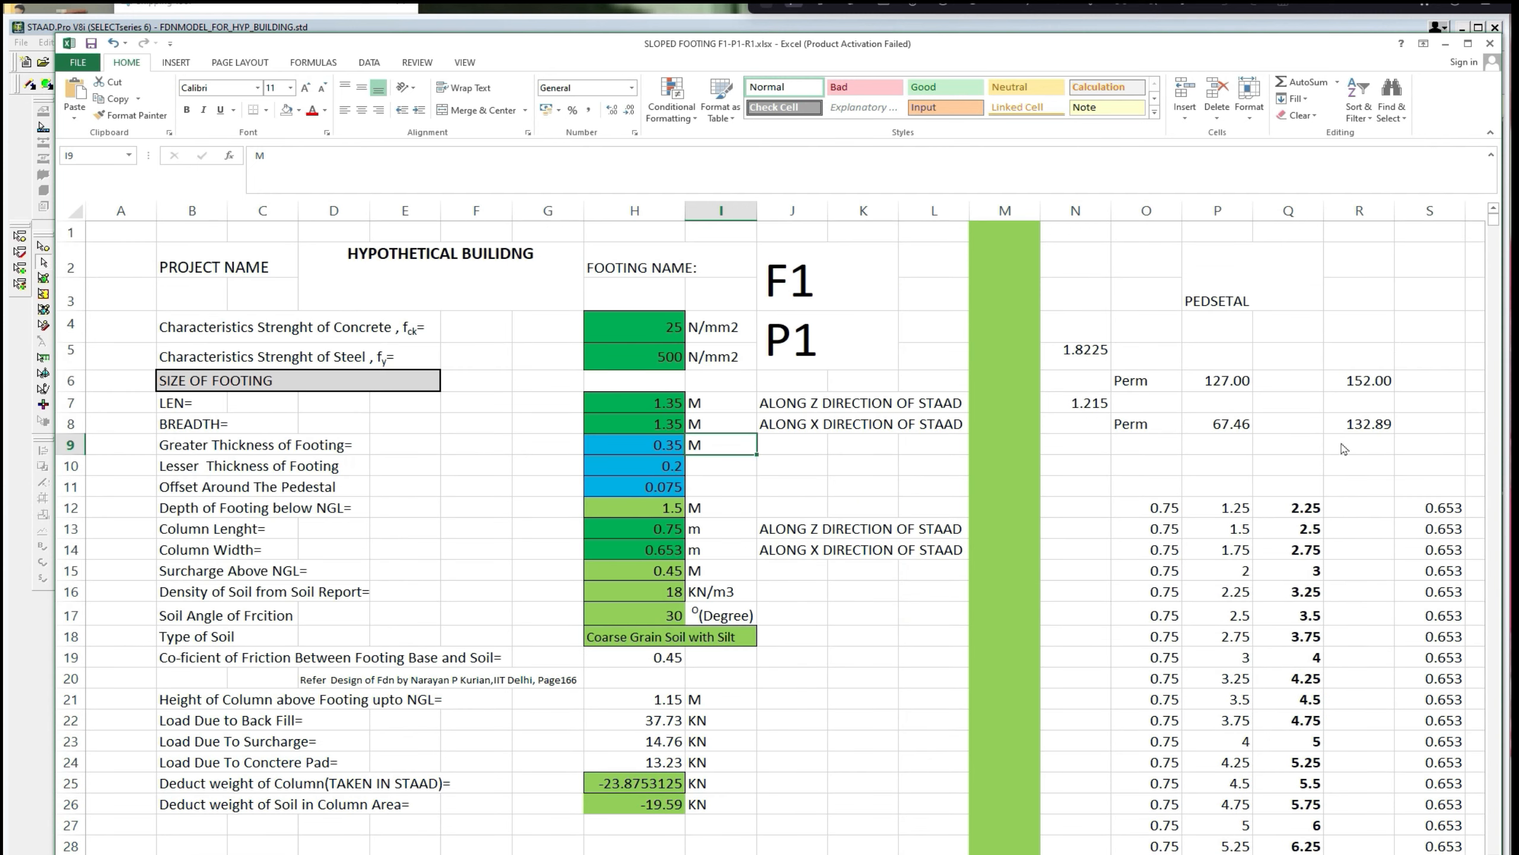
pyautogui.scroll(-6, 1463, 831)
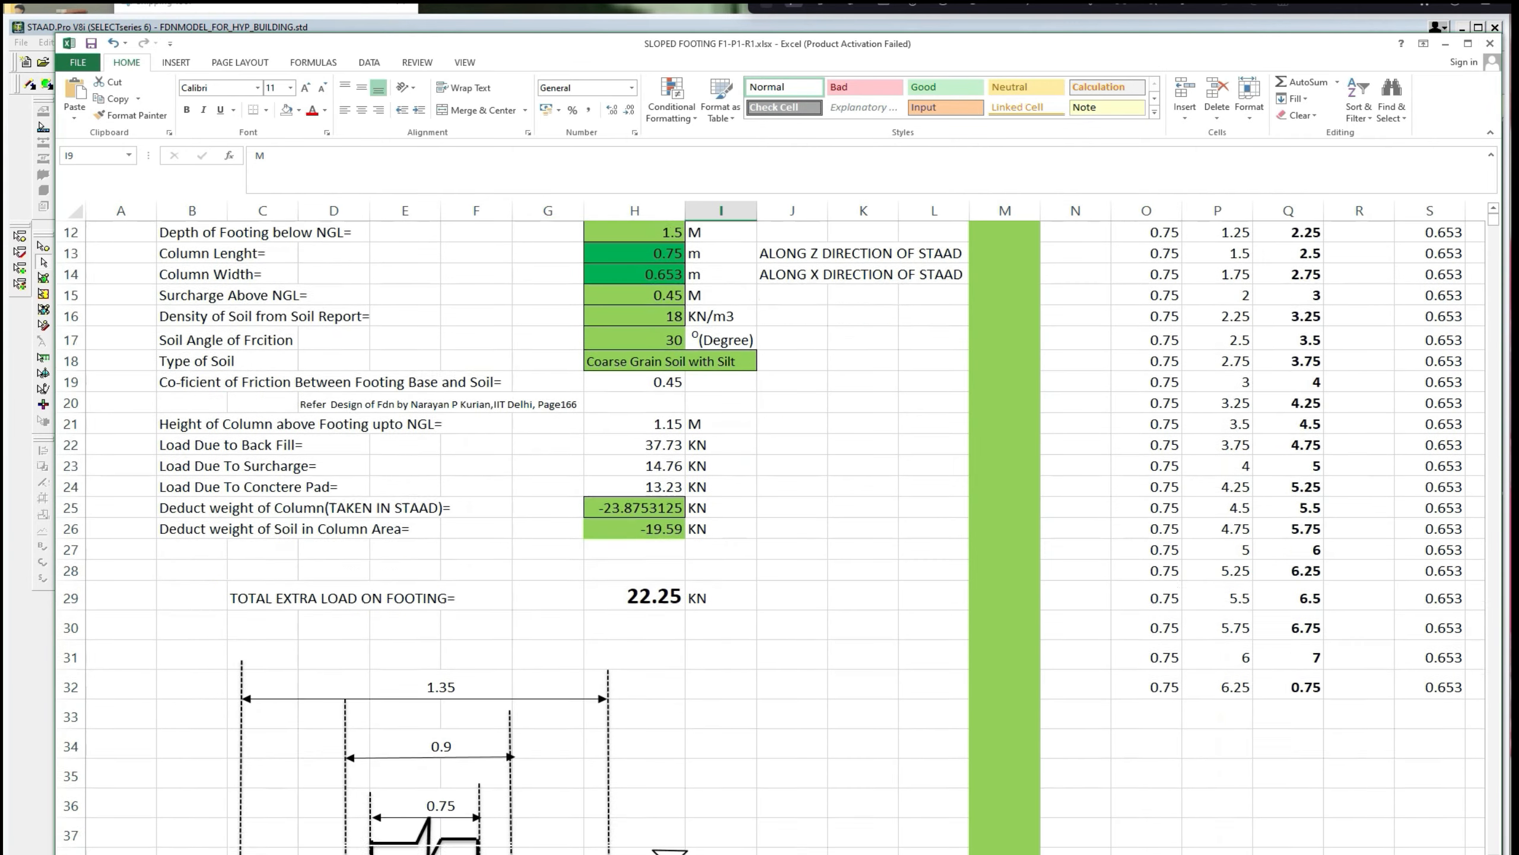
pyautogui.scroll(-11, 1464, 831)
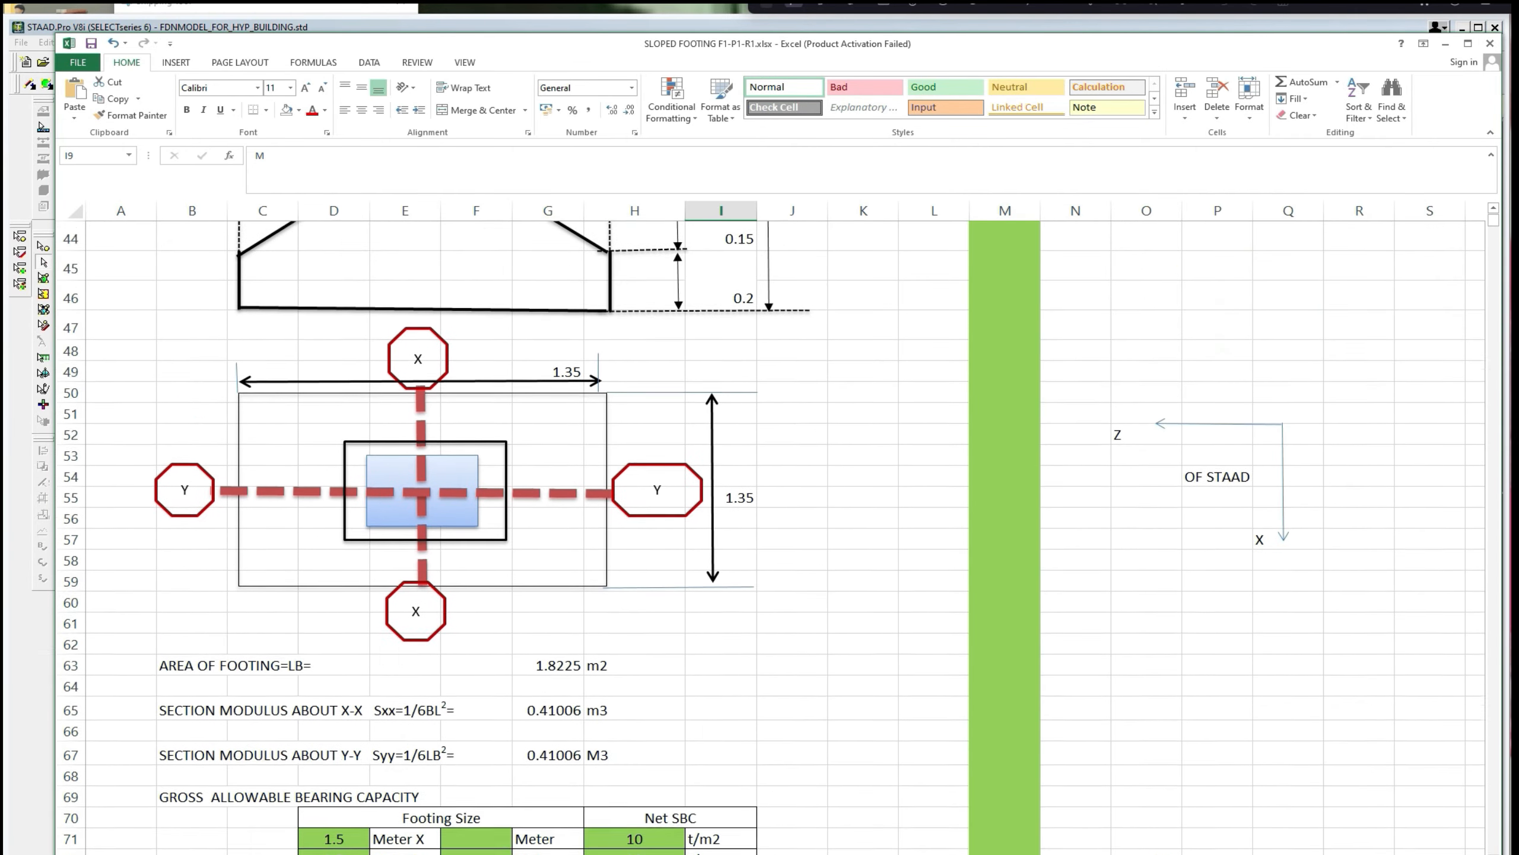
pyautogui.scroll(-4, 773, 536)
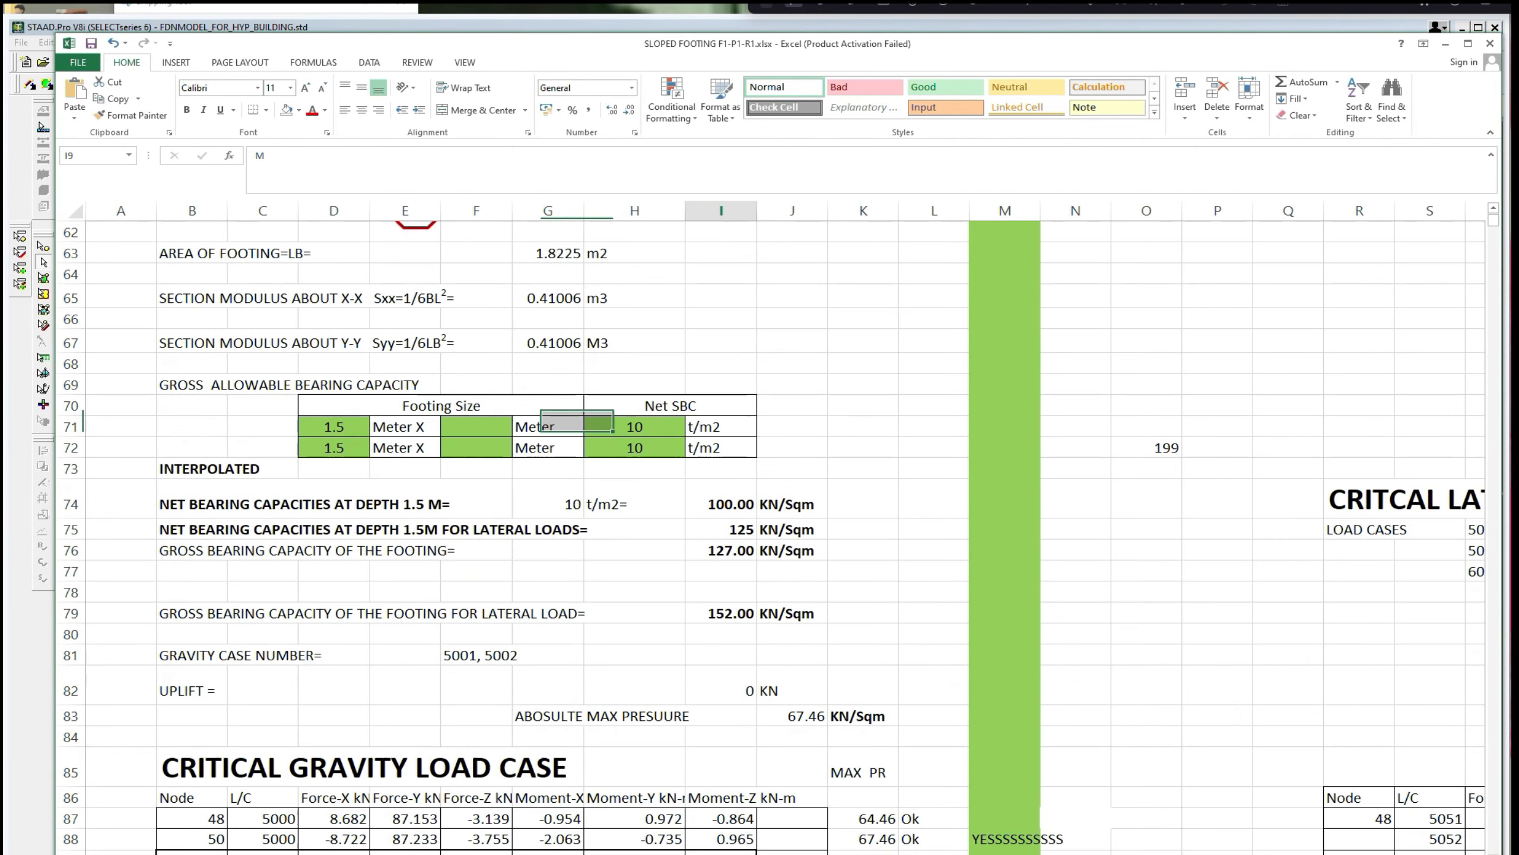
pyautogui.click(478, 571)
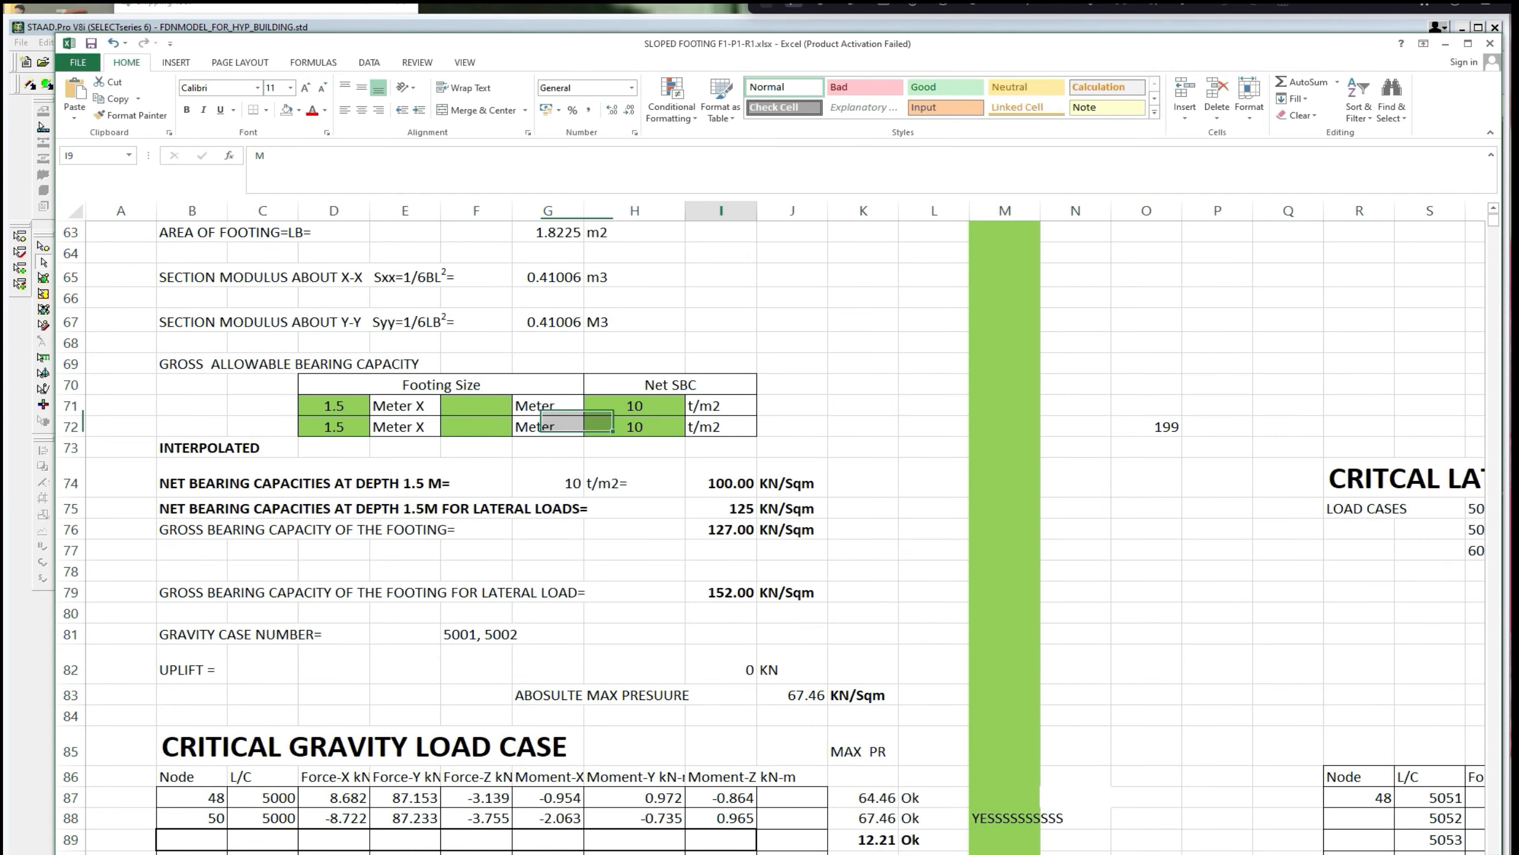
pyautogui.moveTo(1493, 223); pyautogui.dragTo(1493, 215)
pyautogui.click(666, 410)
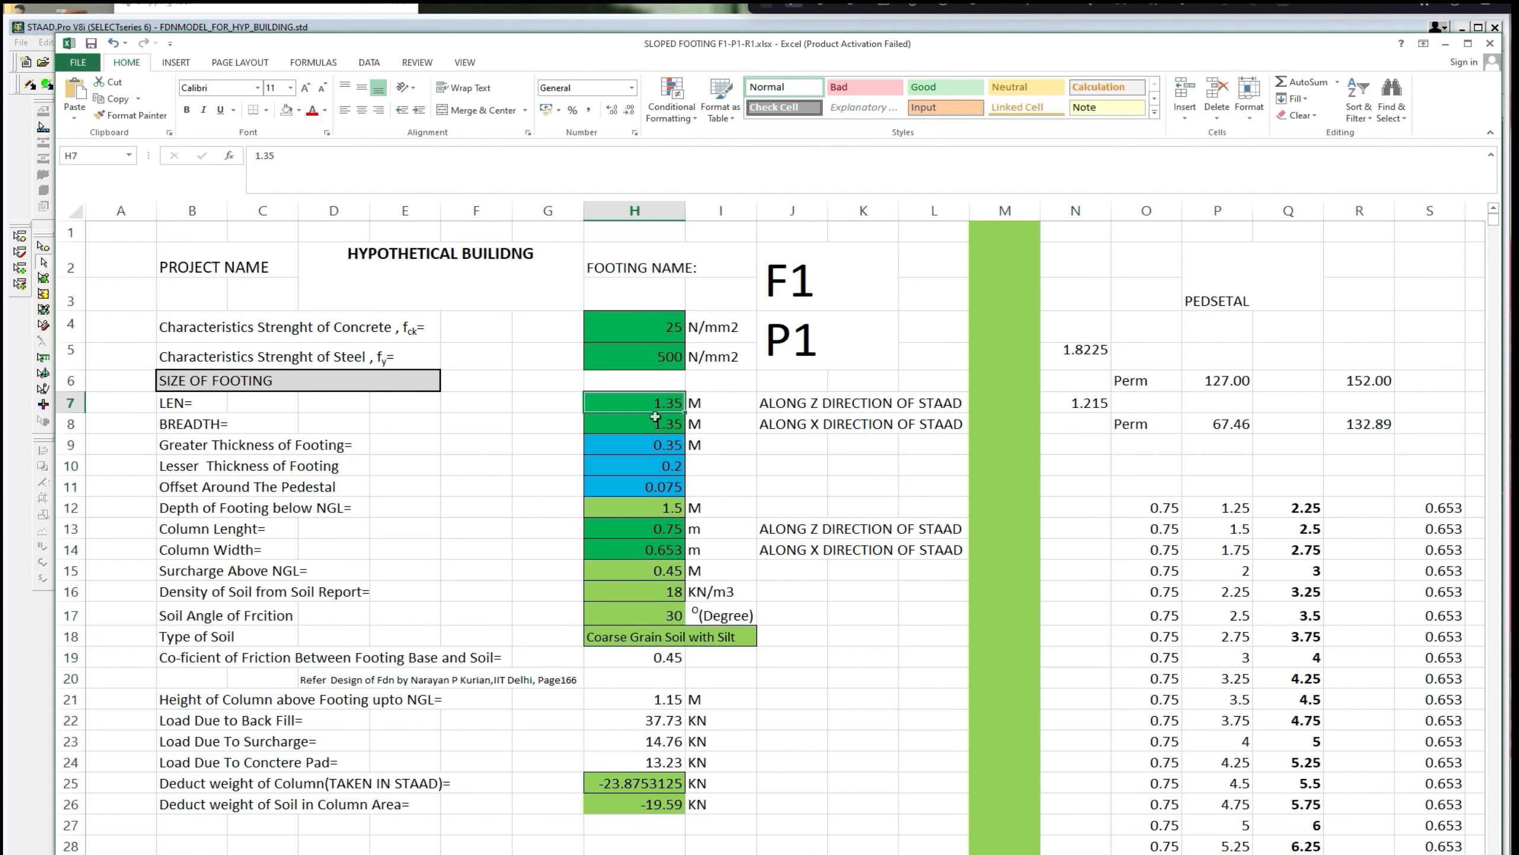
pyautogui.click(729, 439)
pyautogui.click(681, 408)
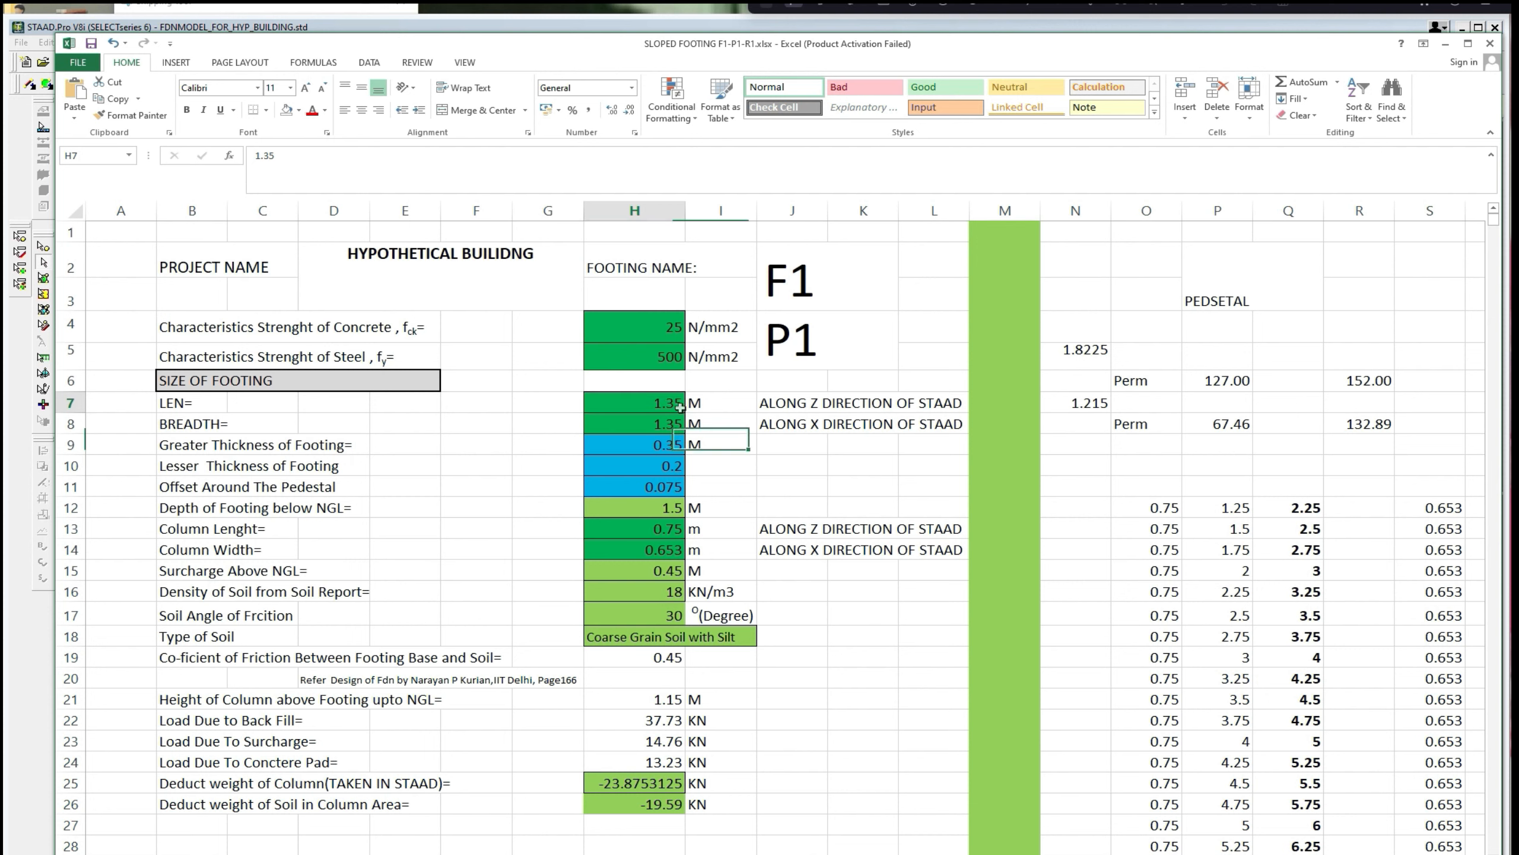
pyautogui.click(721, 425)
pyautogui.click(849, 457)
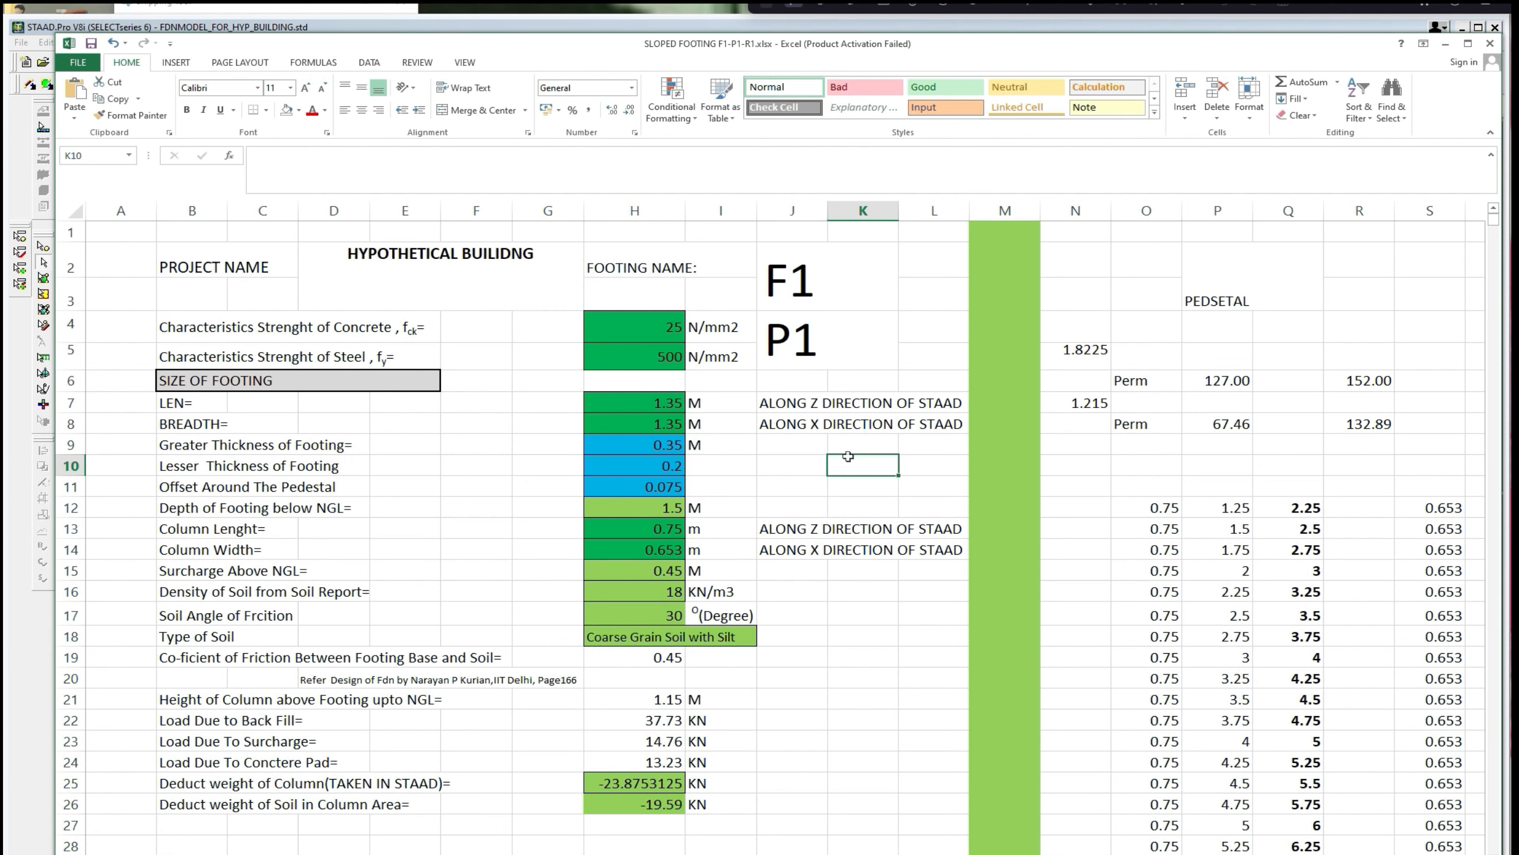
pyautogui.click(677, 403)
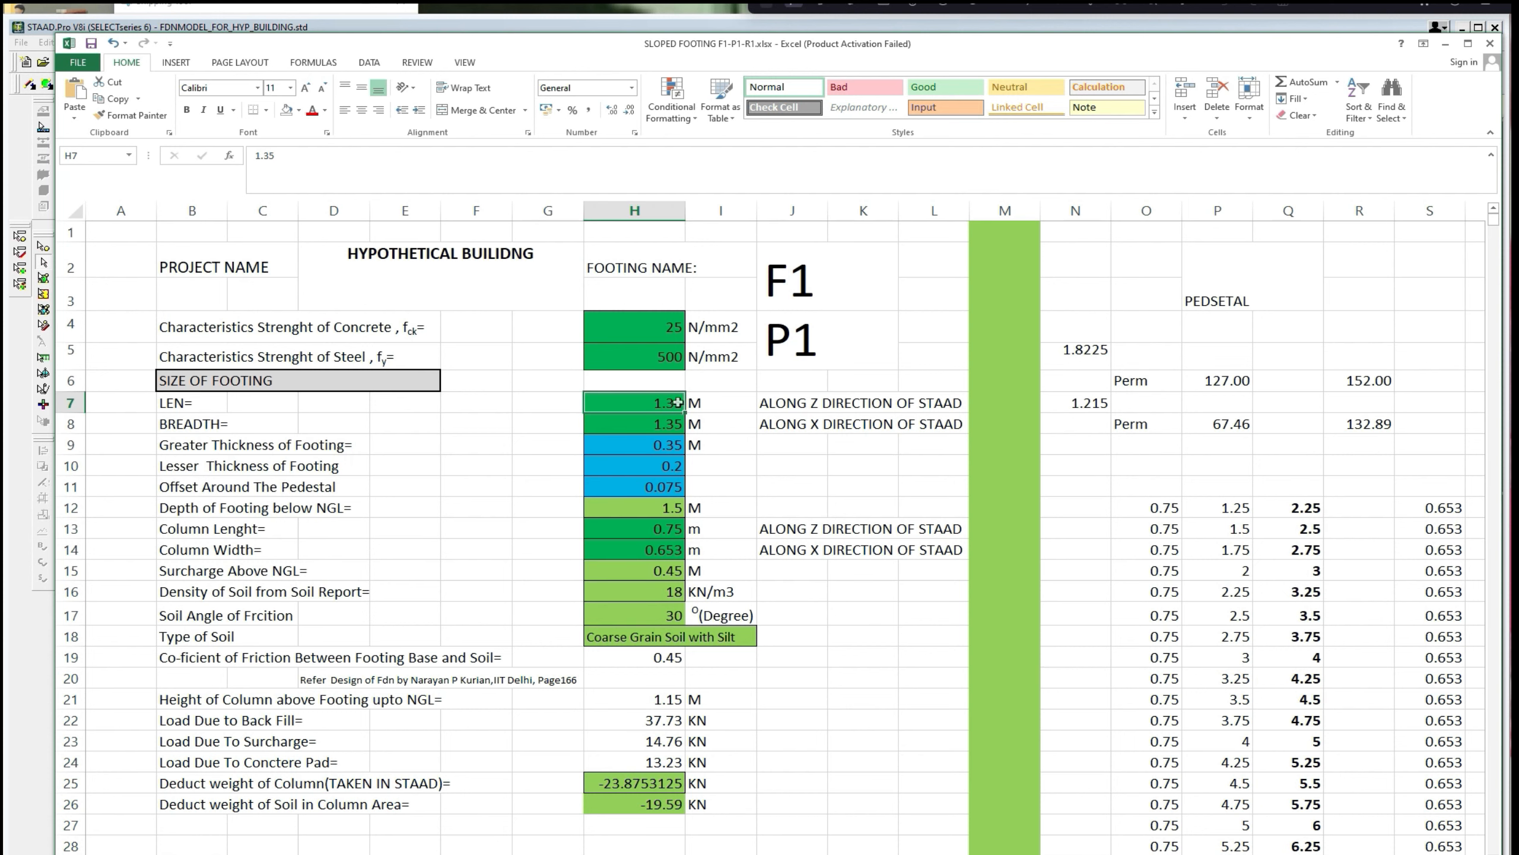
pyautogui.click(748, 437)
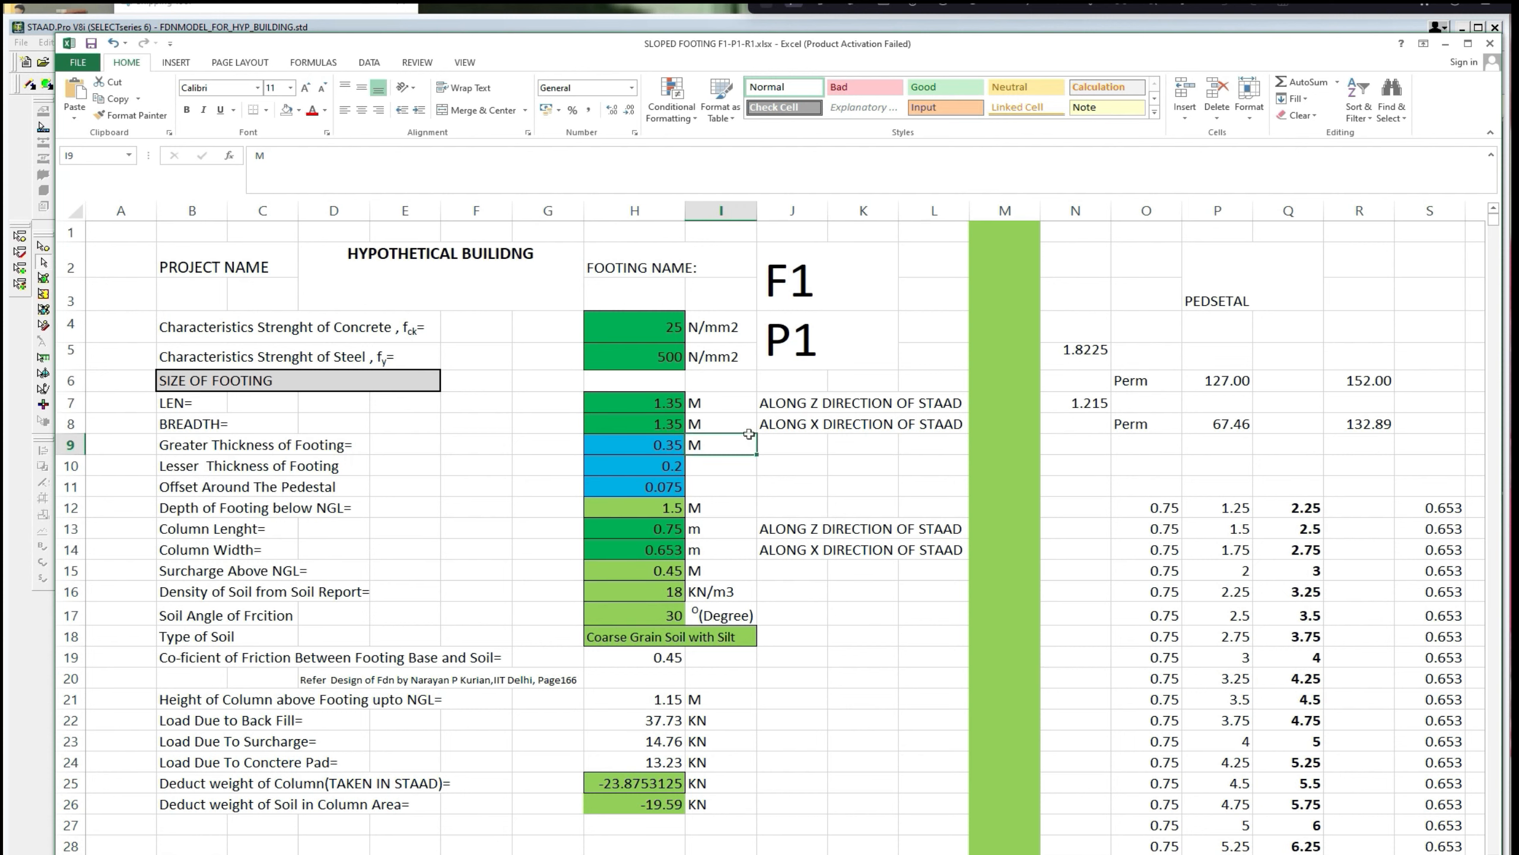
pyautogui.moveTo(1364, 42); pyautogui.dragTo(1366, 31)
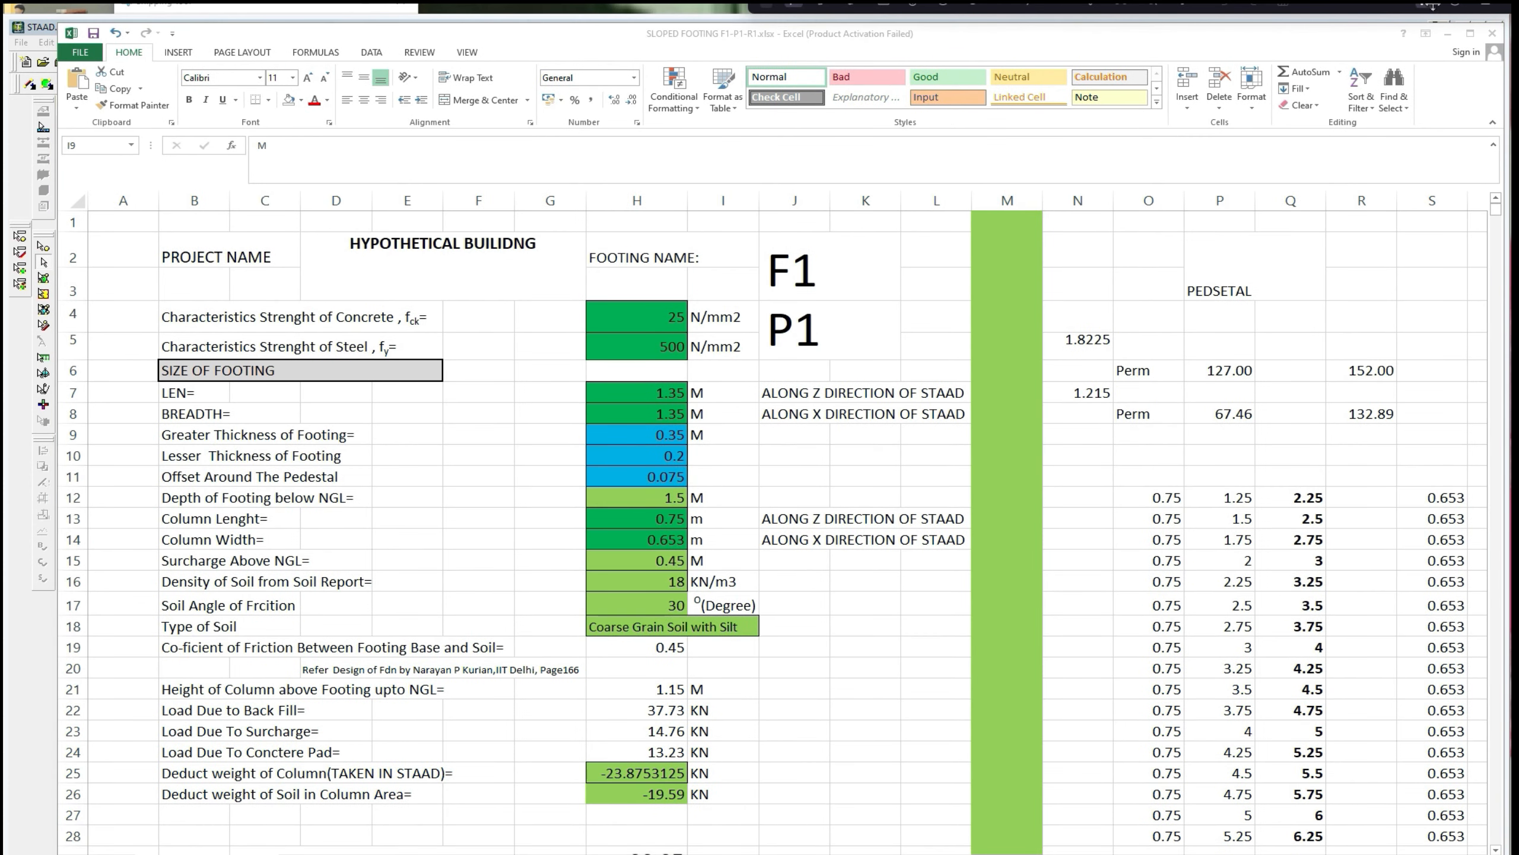
# Set the footing's length to 1.5 m and its breadth to 1.2 m.
pyautogui.click(682, 403)
pyautogui.write('1')
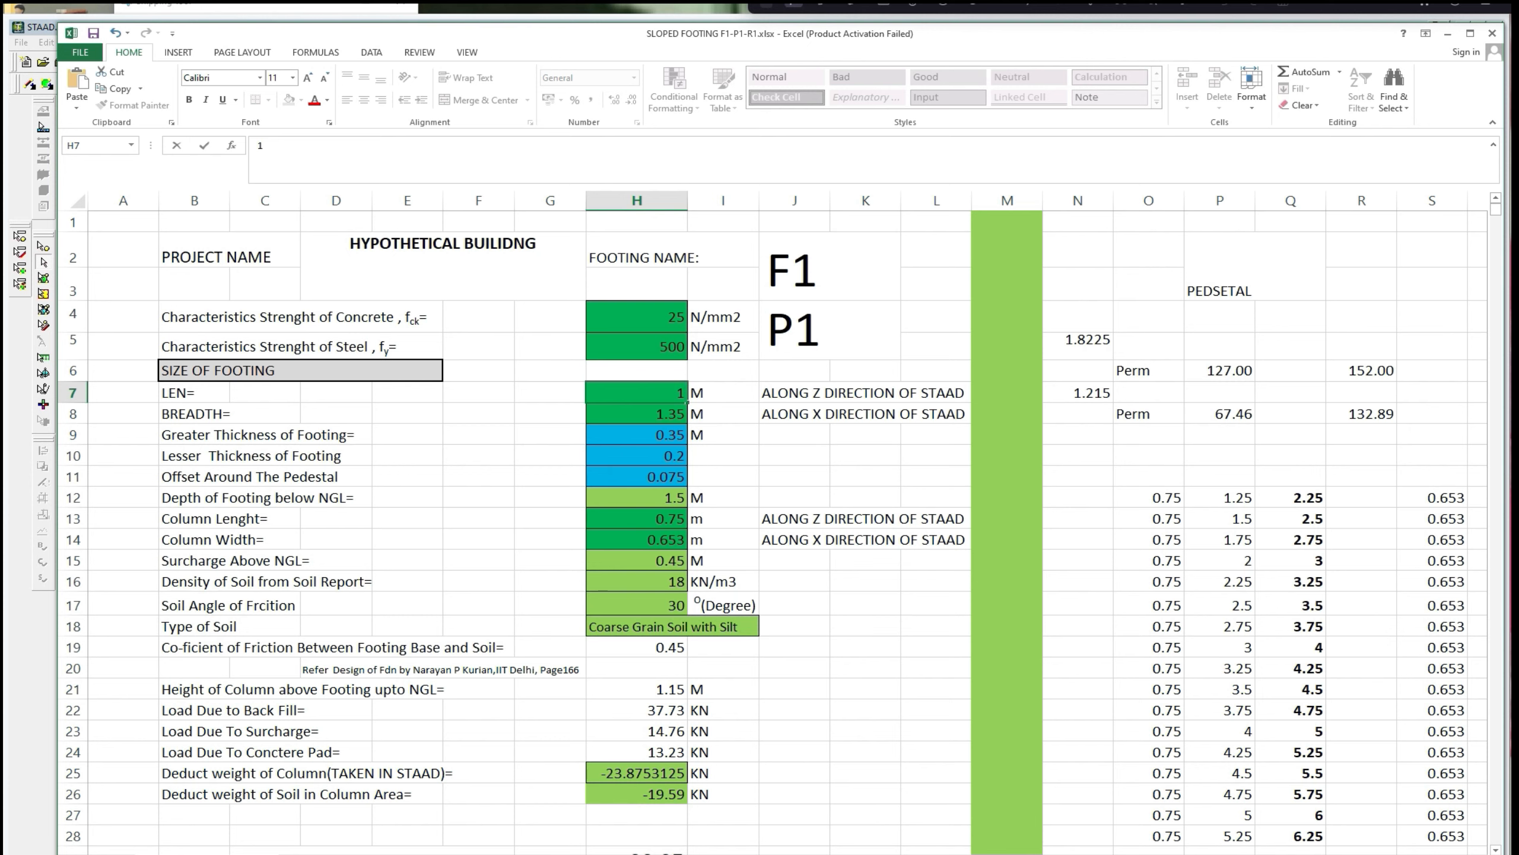
pyautogui.write('.5')
pyautogui.press('Return')
pyautogui.write('1')
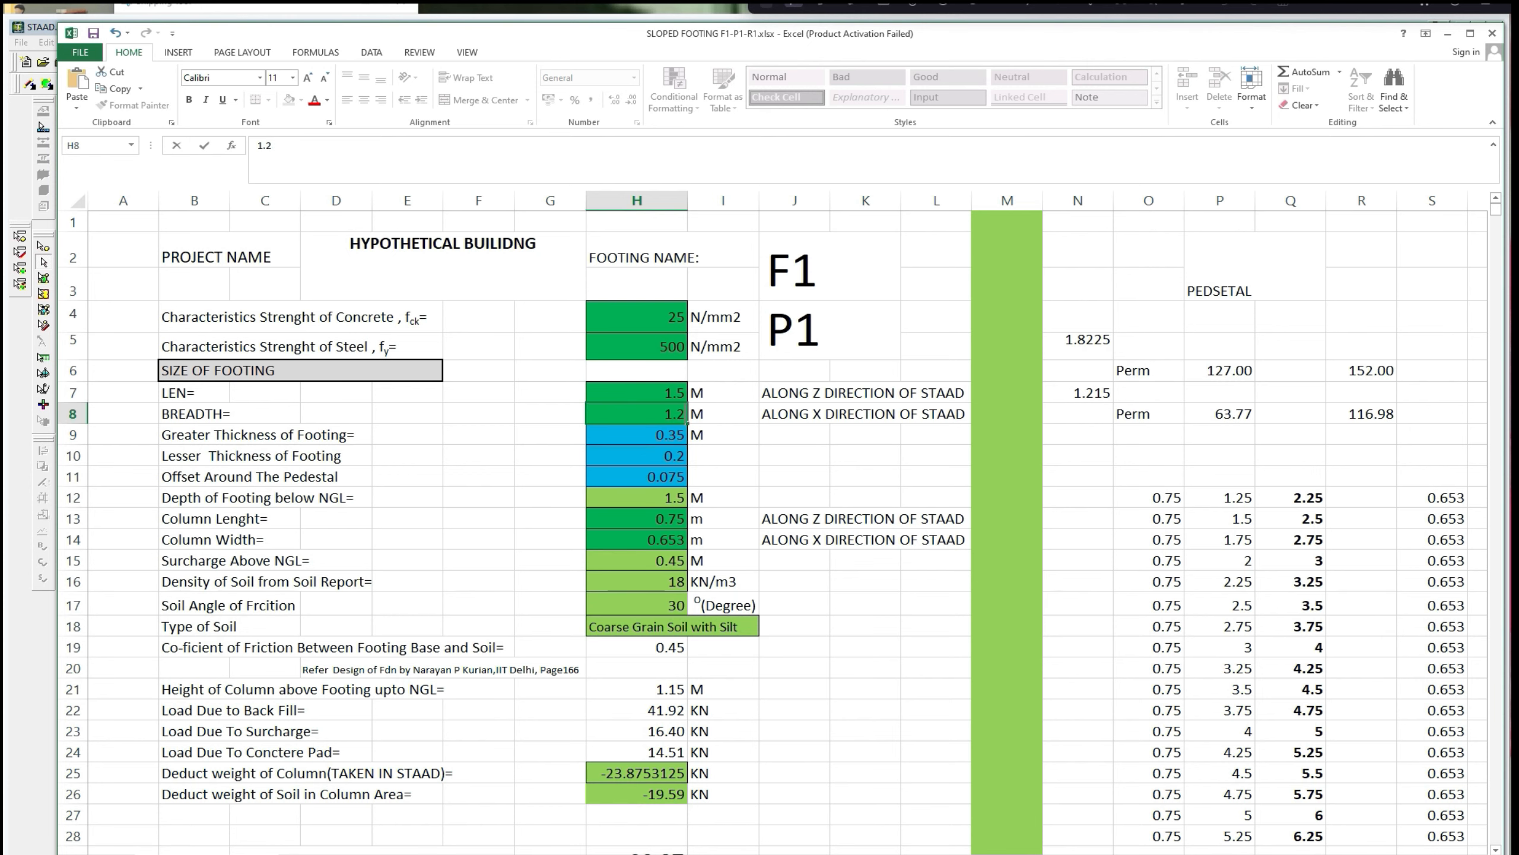
pyautogui.write('.2')
pyautogui.click(772, 453)
# Examine the bearing capacities, uplift and absolute maximum pressures for the critical gravity and lateral load cases.
pyautogui.scroll(-11, 772, 473)
pyautogui.scroll(-10, 772, 486)
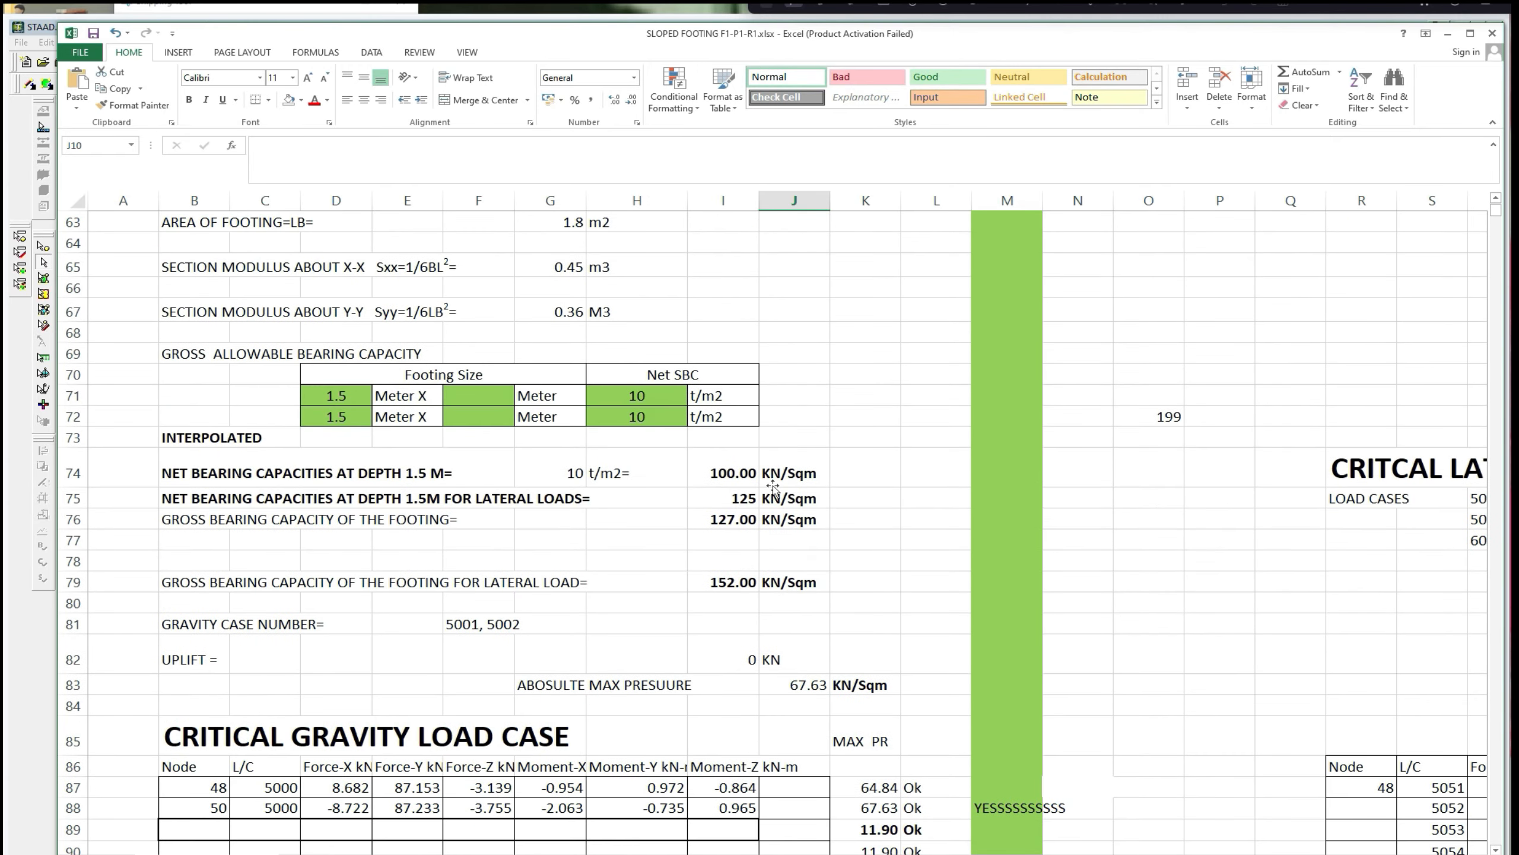
pyautogui.scroll(-1, 772, 486)
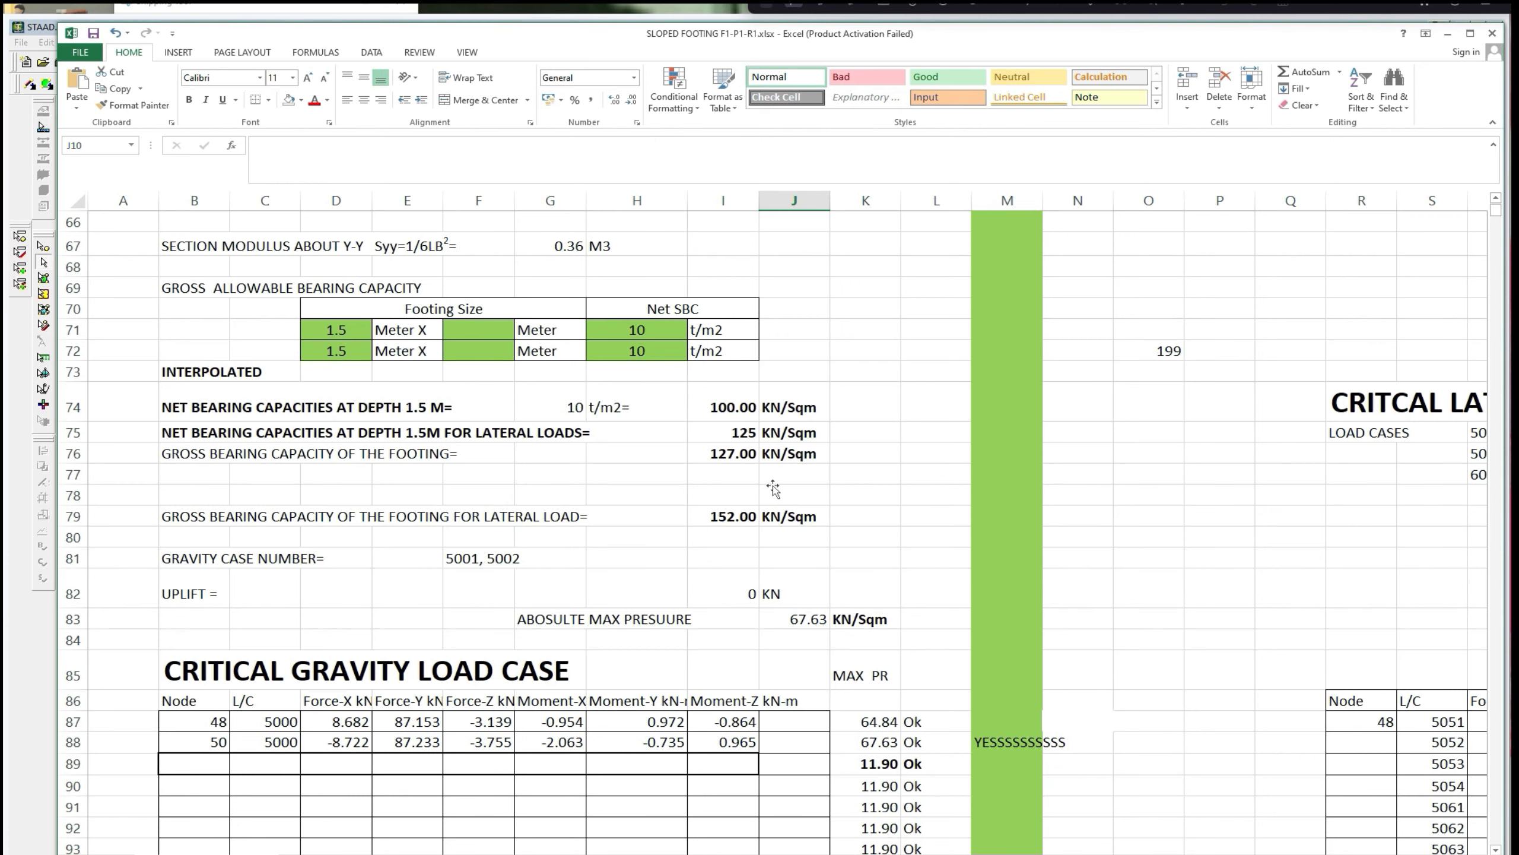
pyautogui.scroll(1, 773, 488)
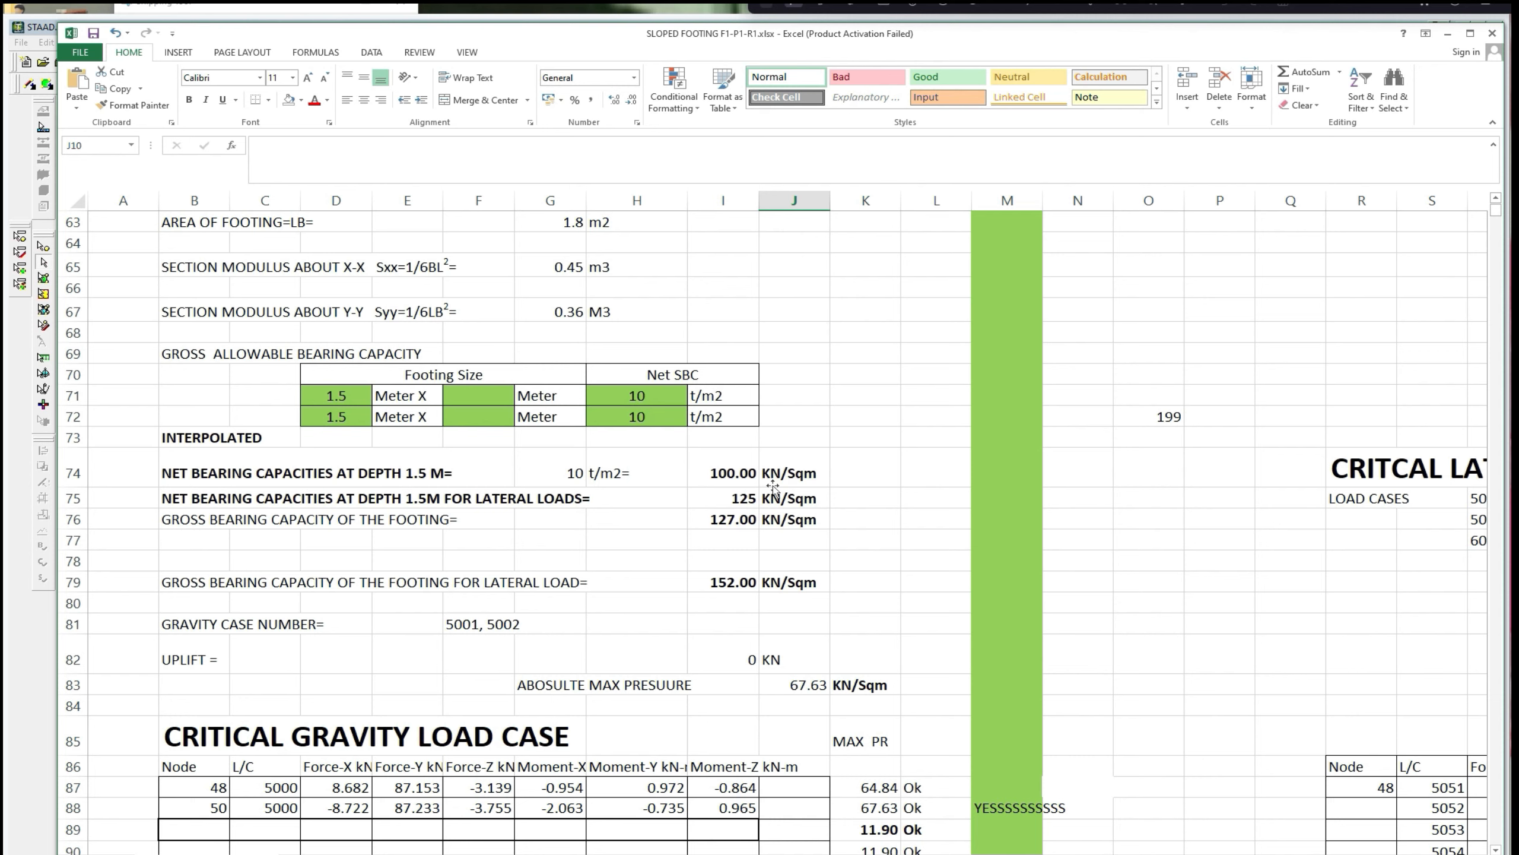
pyautogui.scroll(1, 773, 488)
pyautogui.scroll(-2, 773, 488)
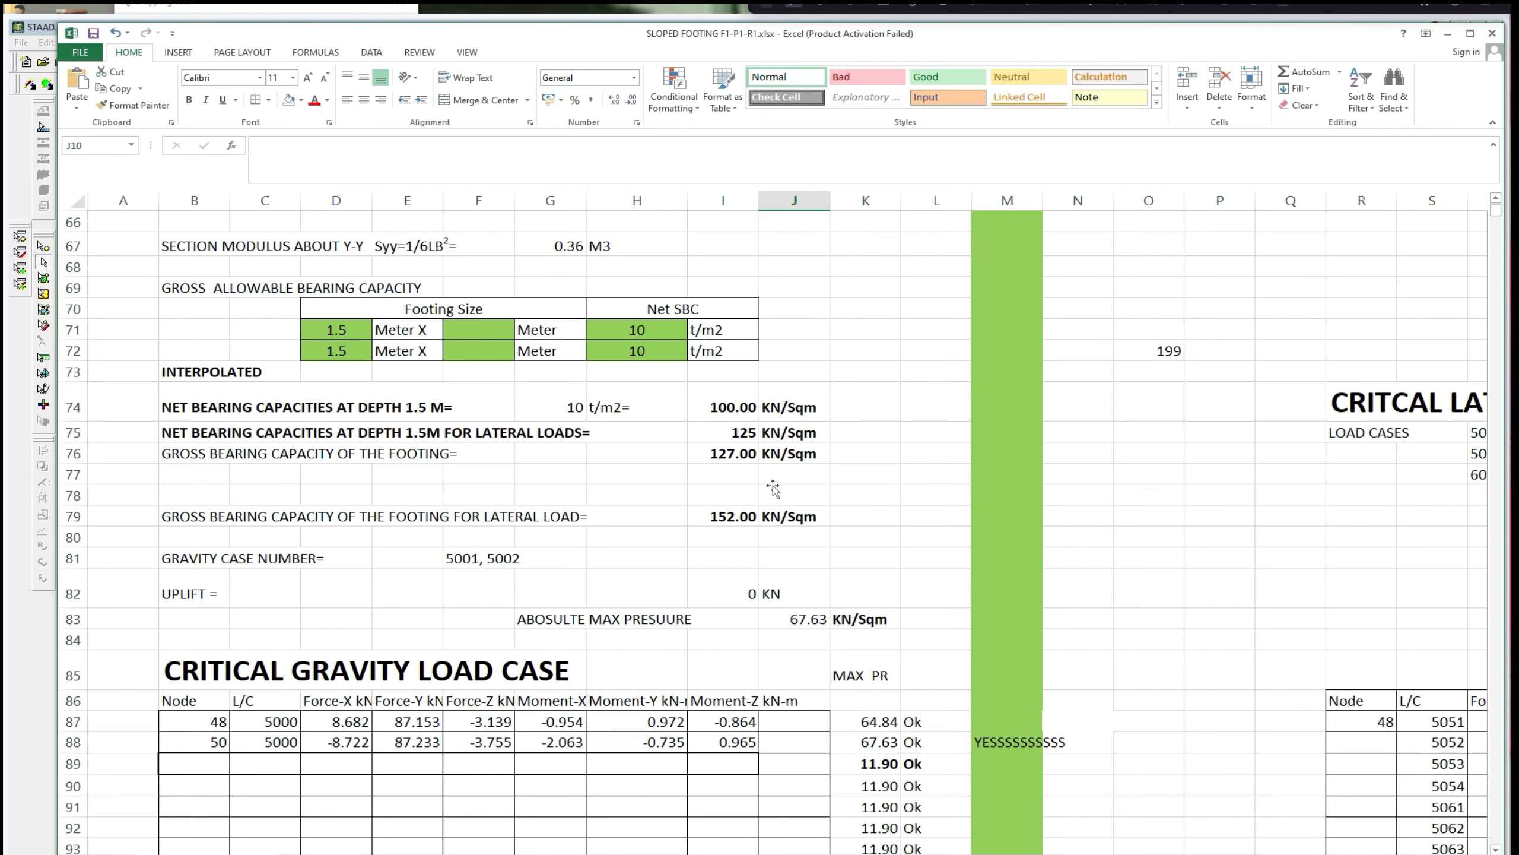
pyautogui.moveTo(1077, 854); pyautogui.dragTo(1139, 854)
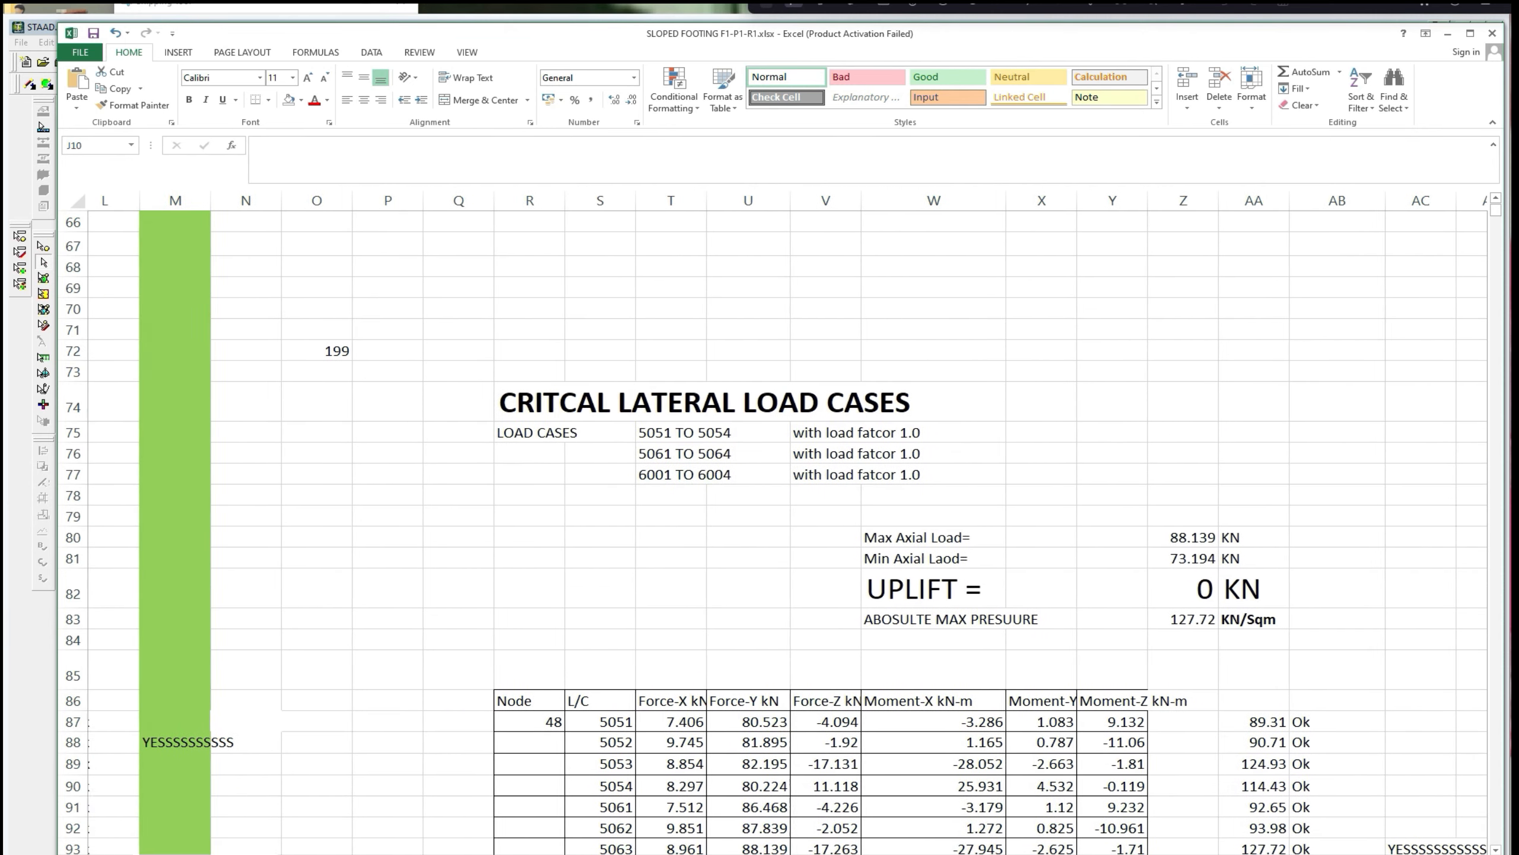
pyautogui.scroll(-2, 1328, 778)
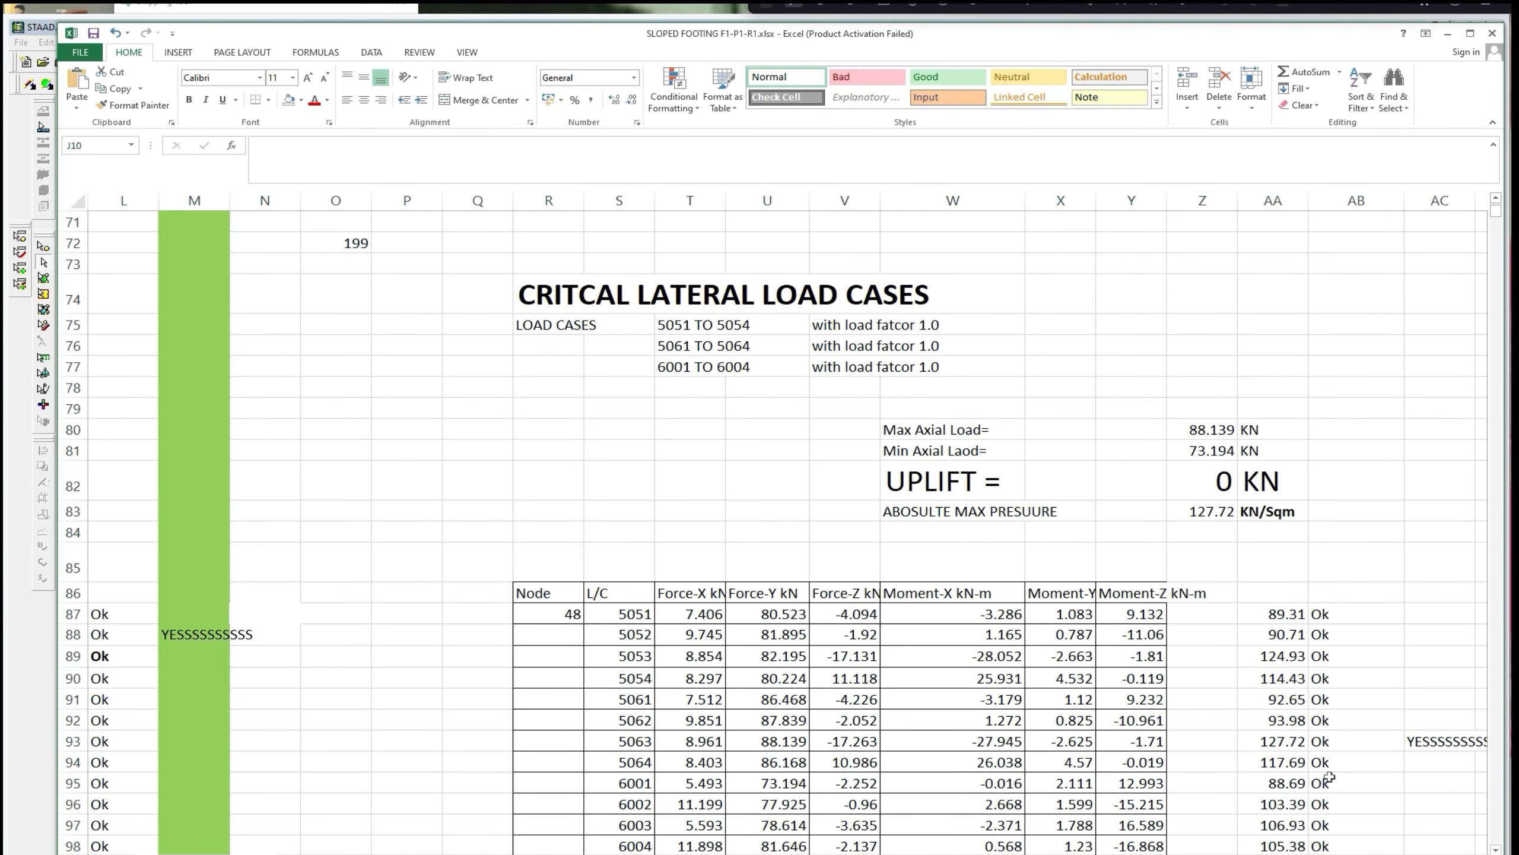
pyautogui.moveTo(1199, 854); pyautogui.dragTo(1160, 854)
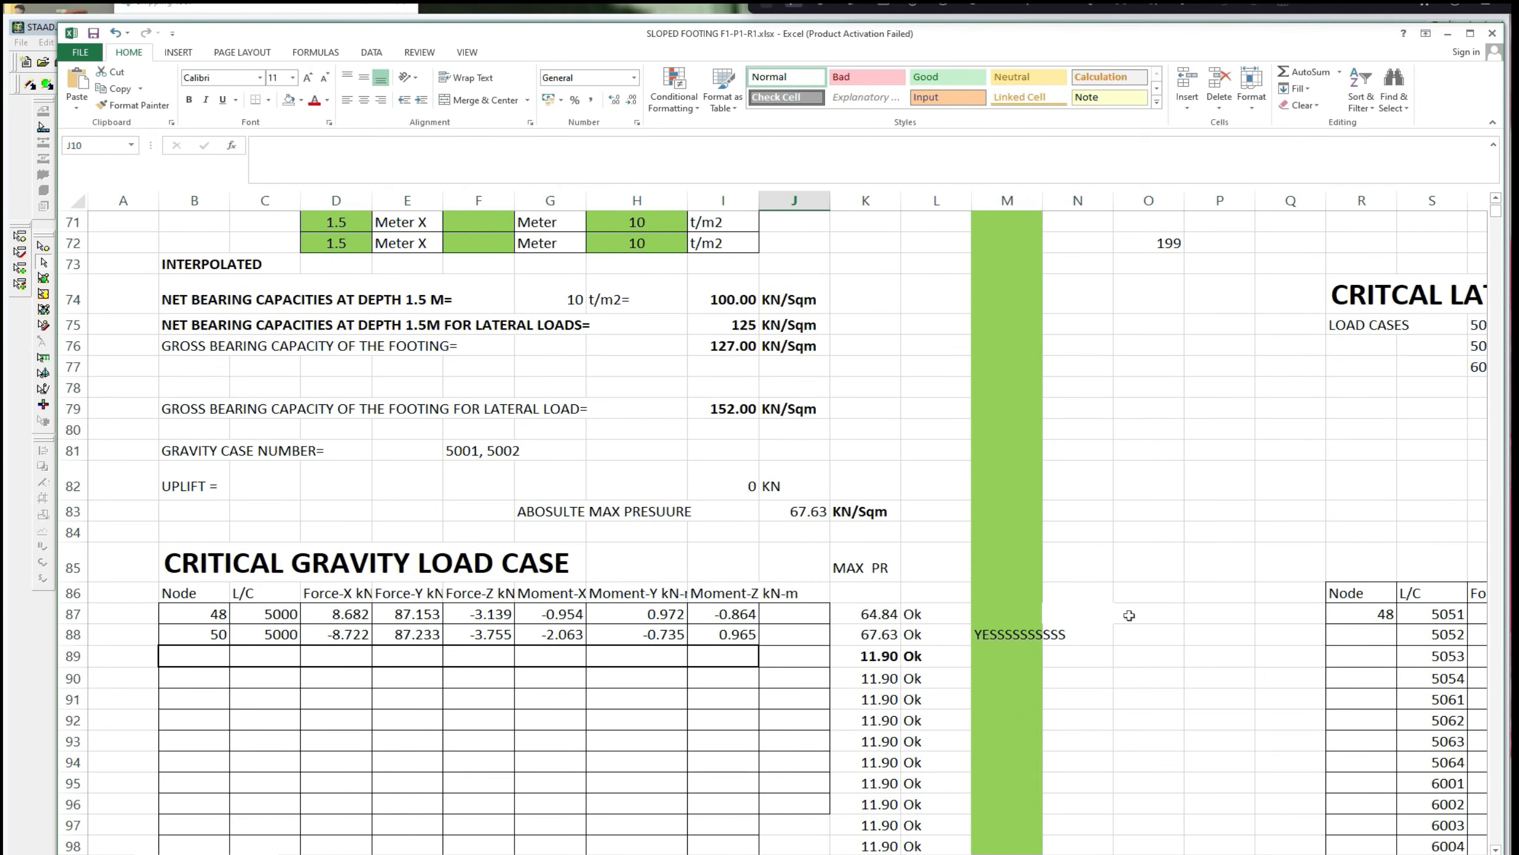
pyautogui.click(1138, 617)
# Try a smaller trial footing size with length 1.4 m and breadth 1 m.
pyautogui.scroll(6, 1138, 617)
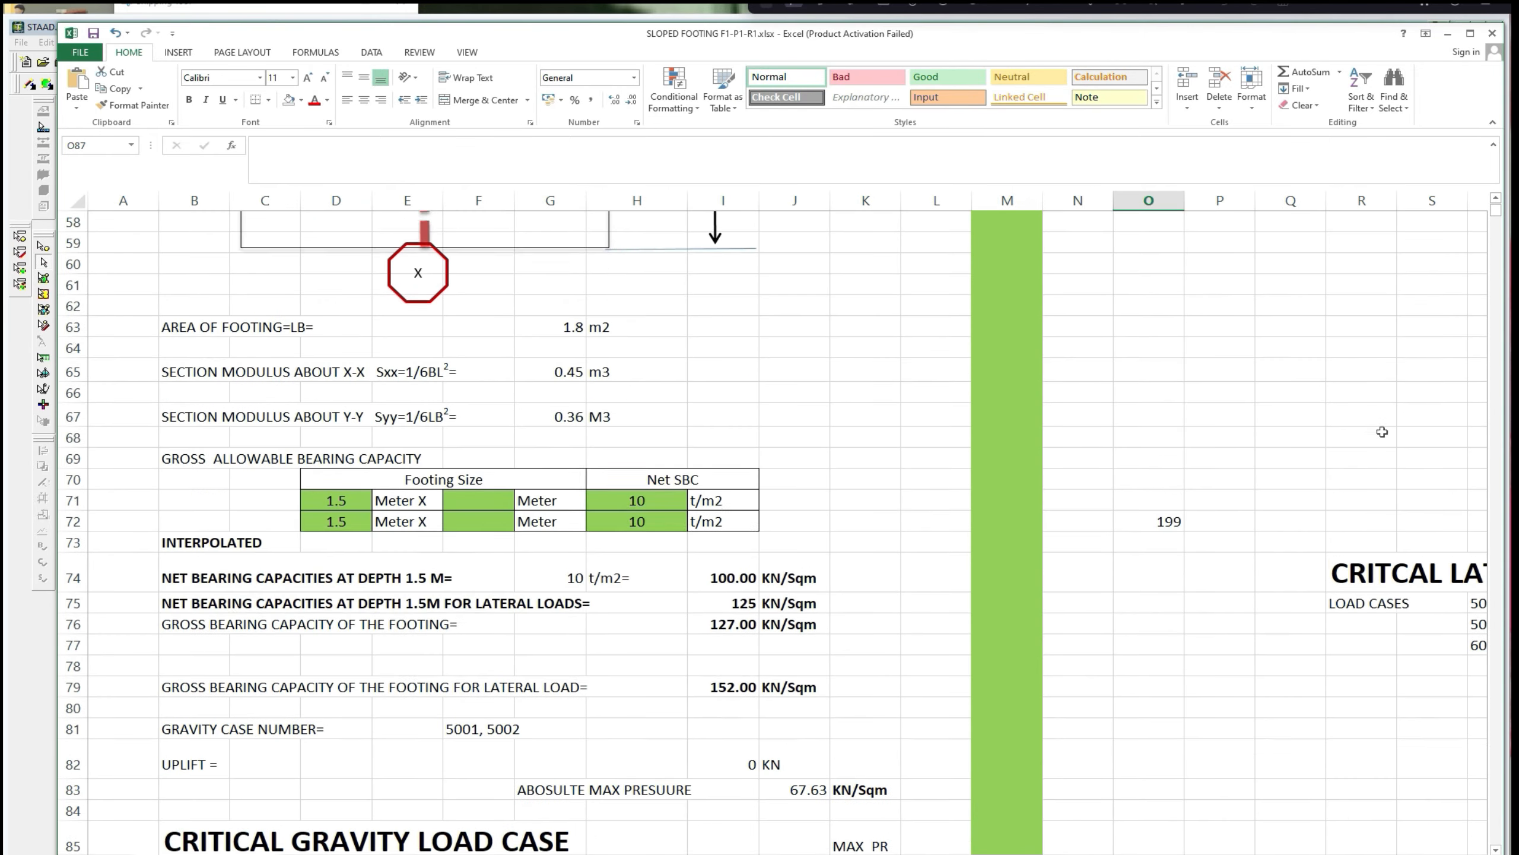
pyautogui.scroll(6, 1455, 615)
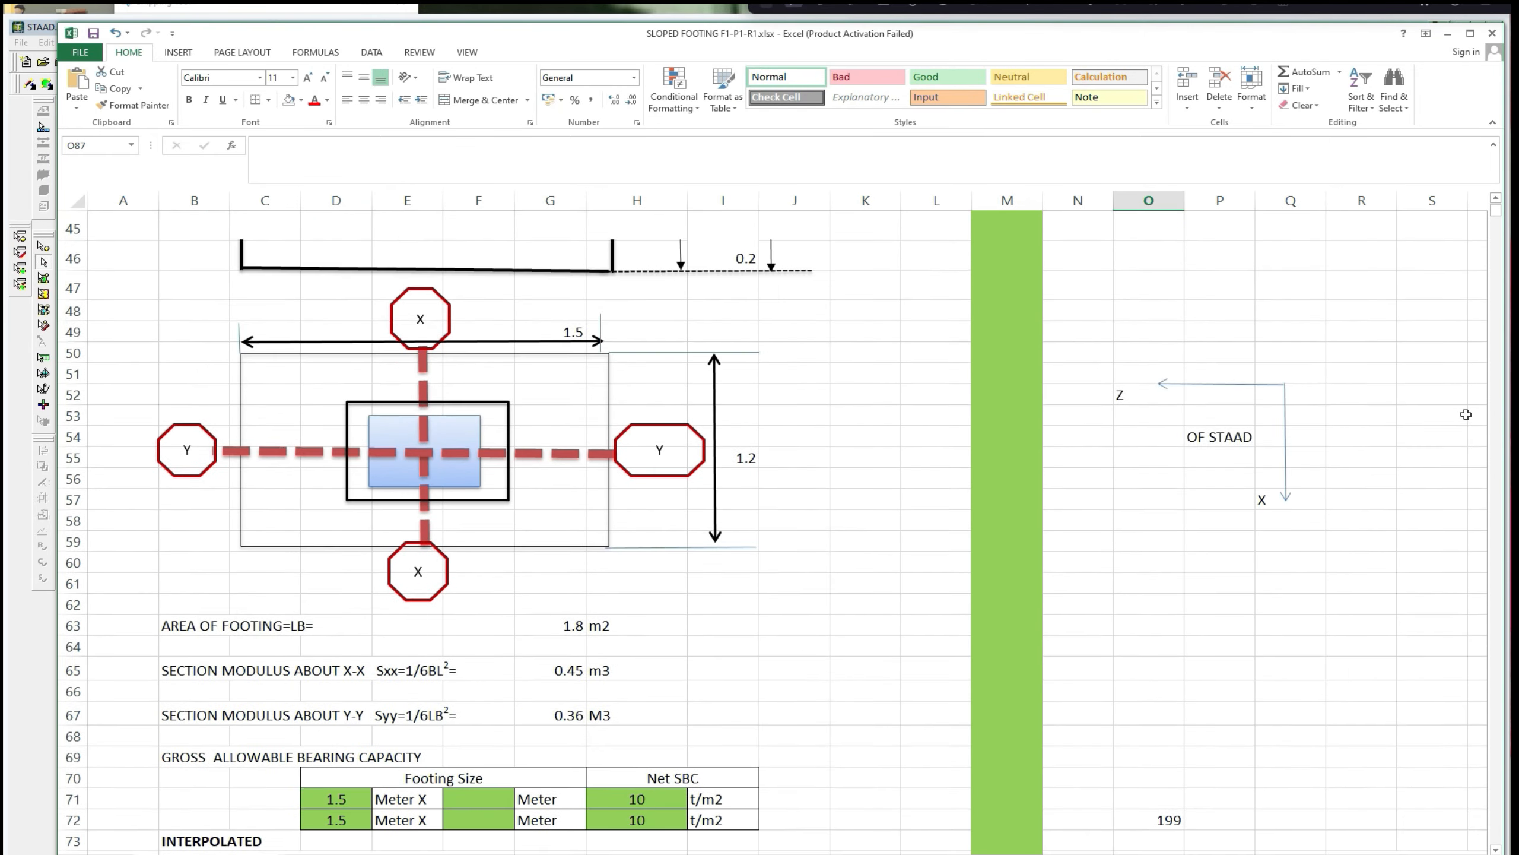
pyautogui.scroll(12, 1465, 415)
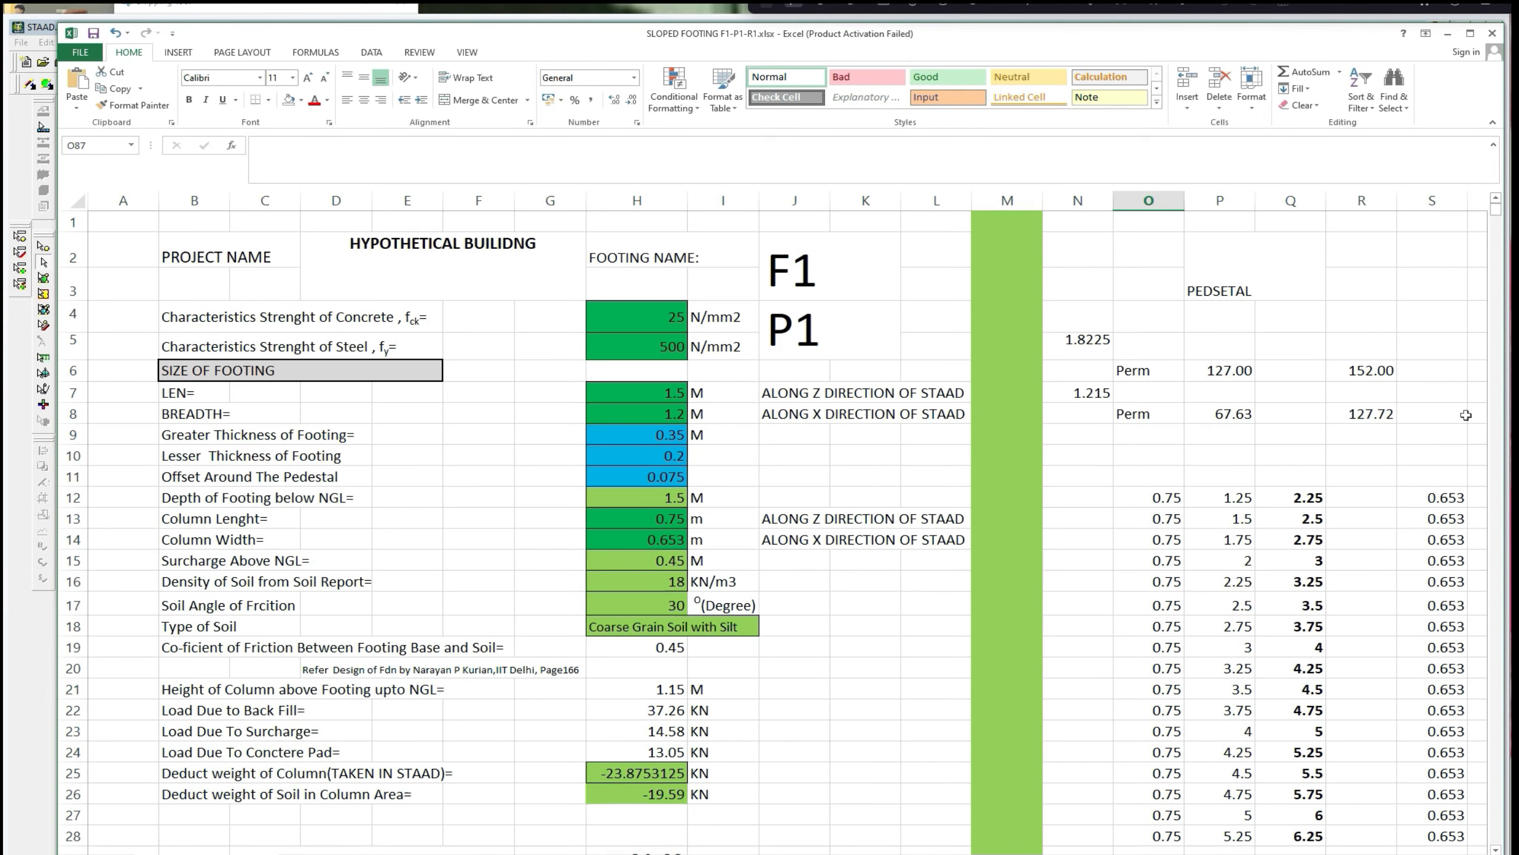
pyautogui.click(652, 647)
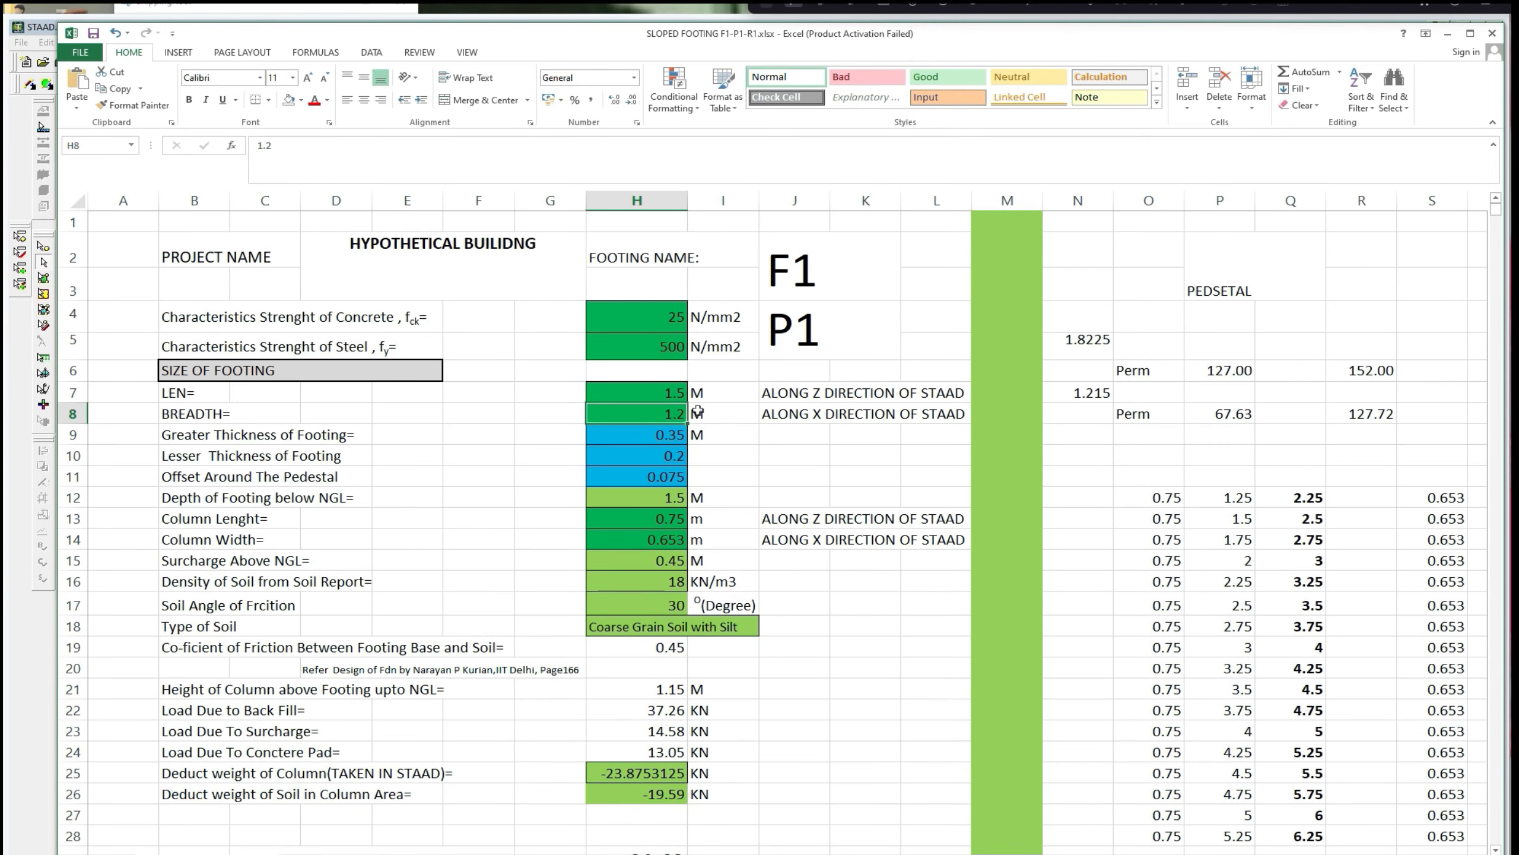
pyautogui.click(665, 392)
pyautogui.write('1')
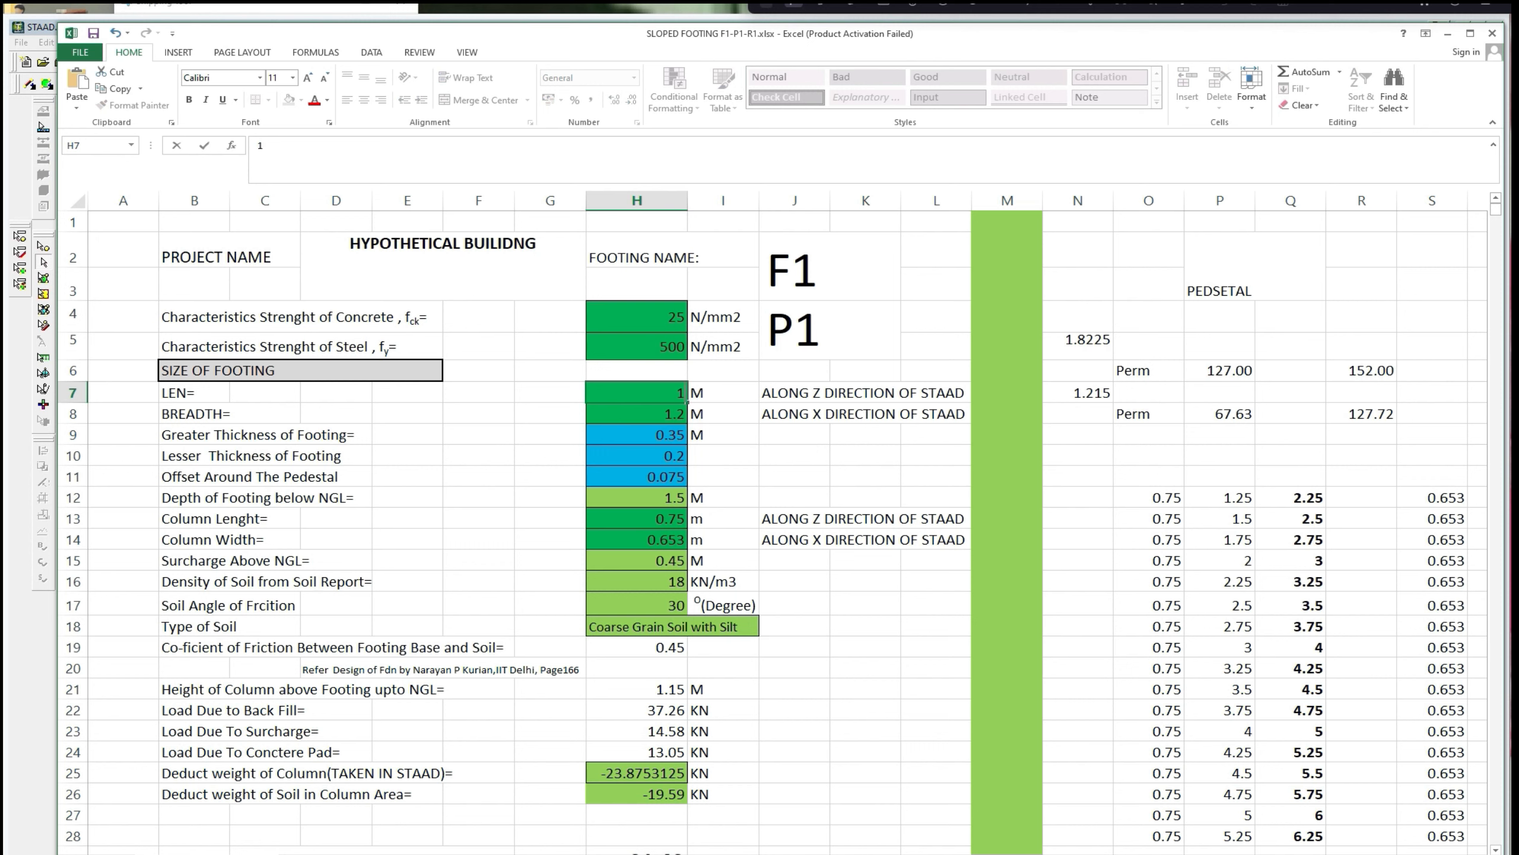
pyautogui.click(730, 426)
pyautogui.click(682, 415)
pyautogui.write('1')
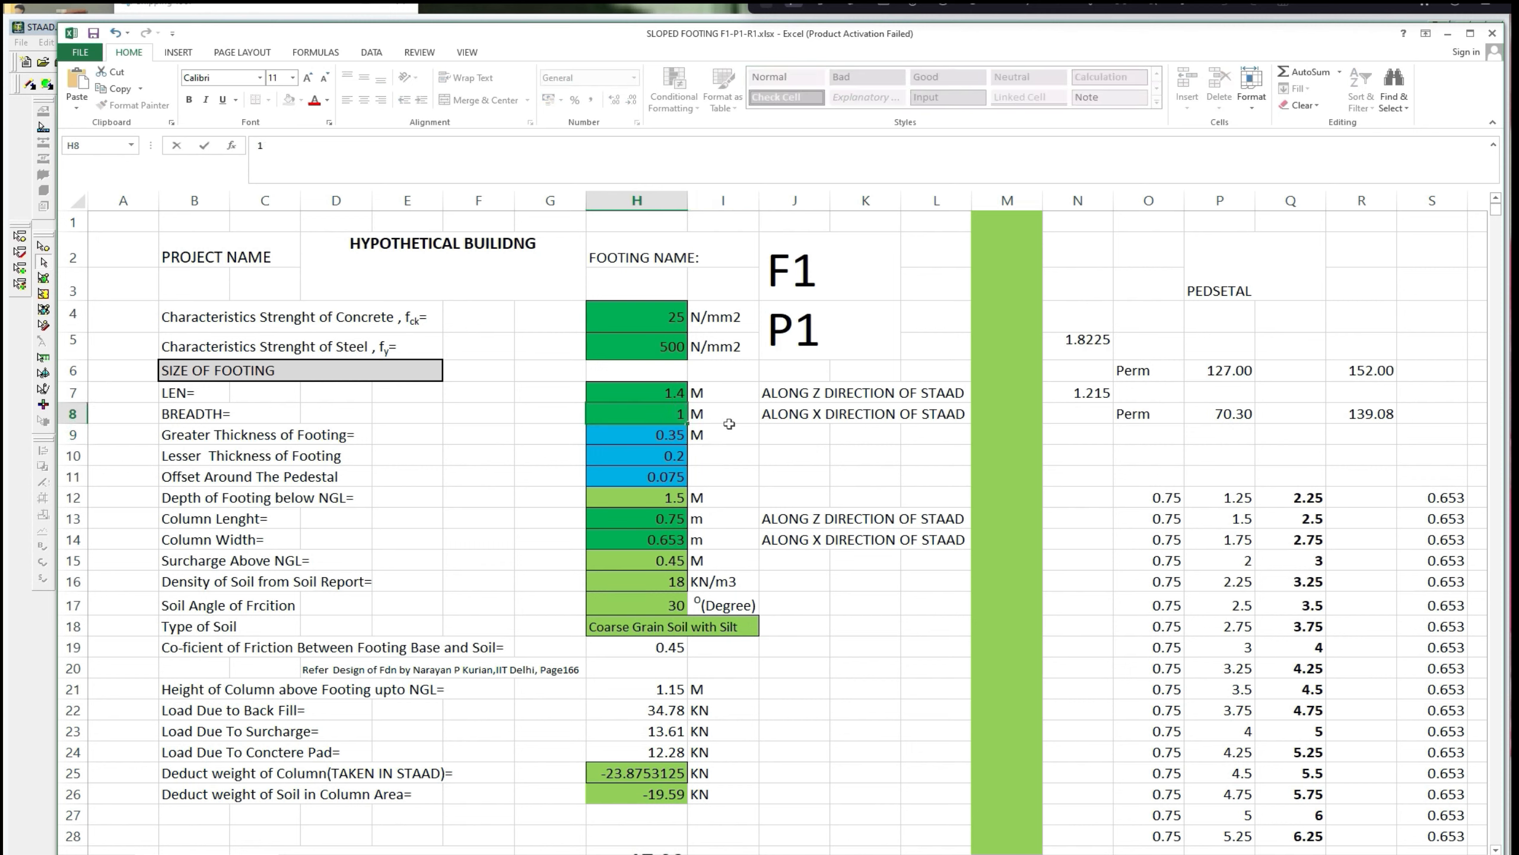
pyautogui.click(730, 425)
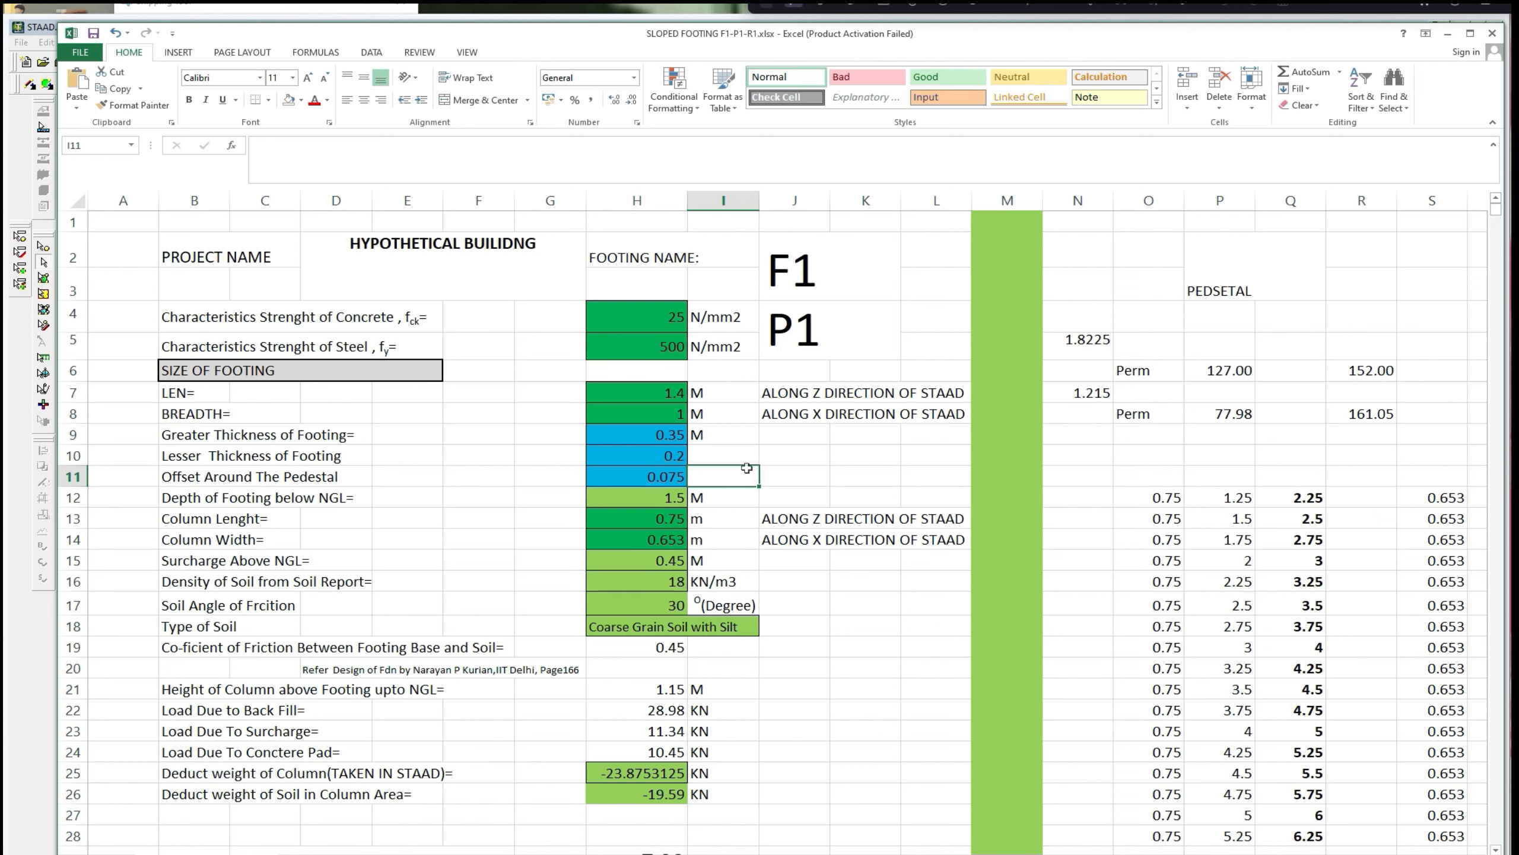
# Set the footing's breadth to 1.1 m.
pyautogui.click(667, 413)
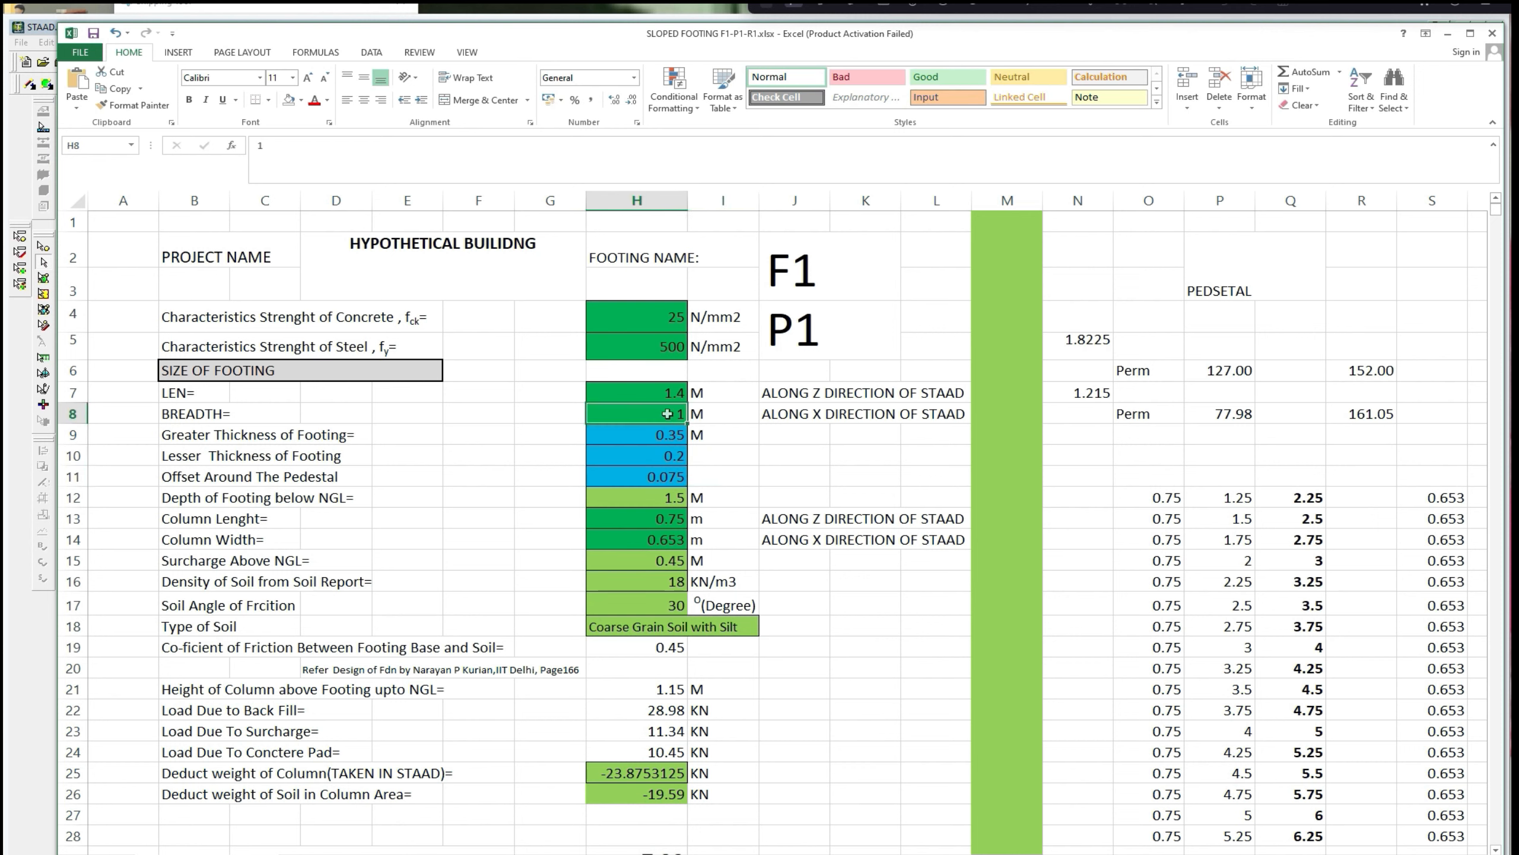
pyautogui.click(731, 433)
pyautogui.click(677, 417)
pyautogui.click(805, 479)
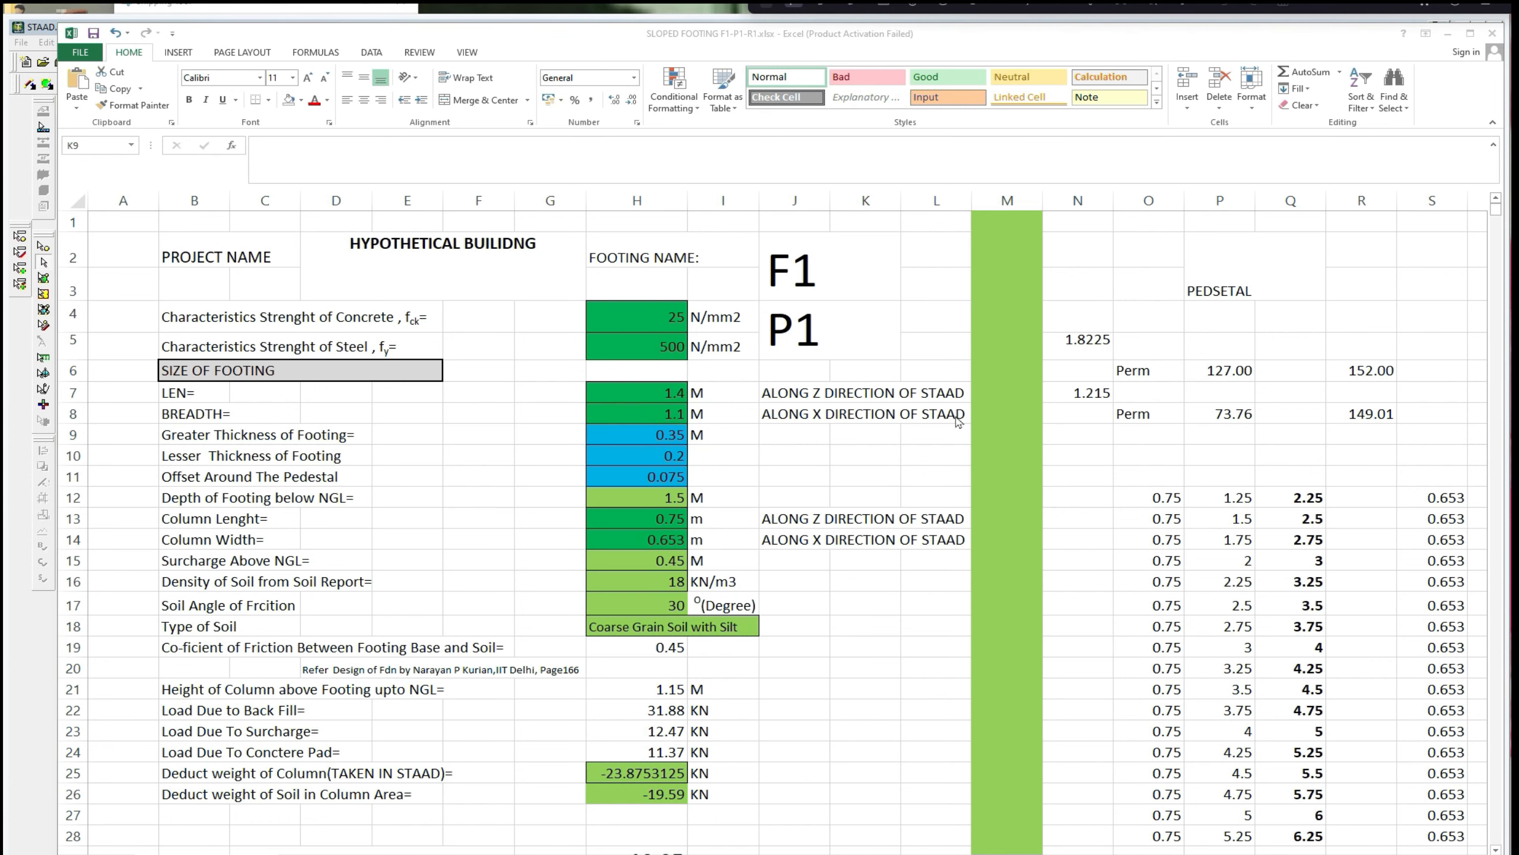
pyautogui.click(883, 436)
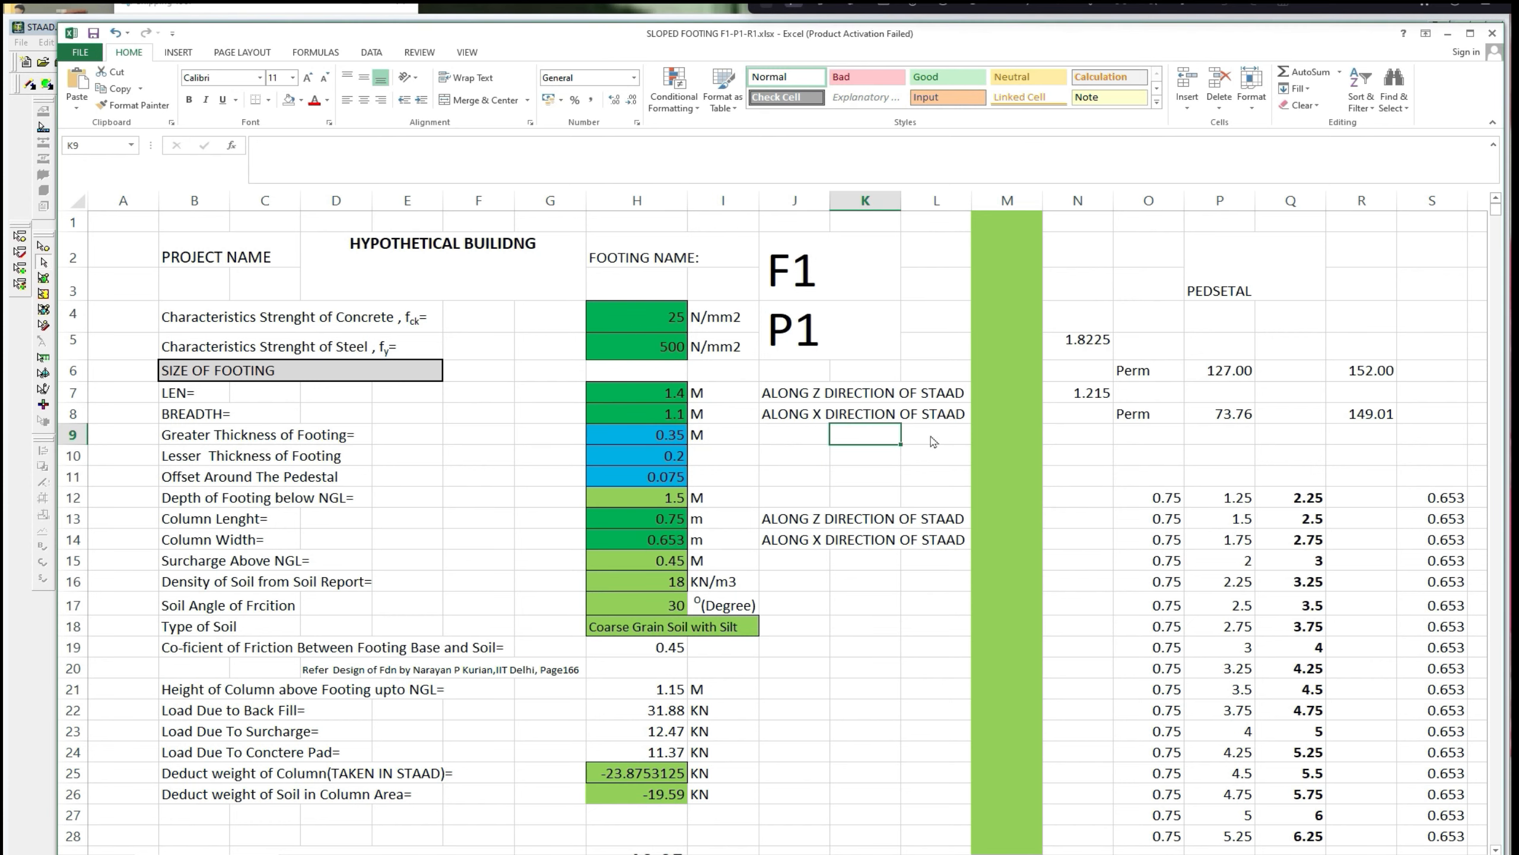
# Mark the critical gravity load row for node 50, load case 5000, with a red fill through its pressure and check result.
pyautogui.scroll(-1, 931, 437)
pyautogui.moveTo(1499, 212)
pyautogui.mouseDown()
pyautogui.moveTo(1500, 230)
pyautogui.moveTo(1499, 213)
pyautogui.mouseUp()
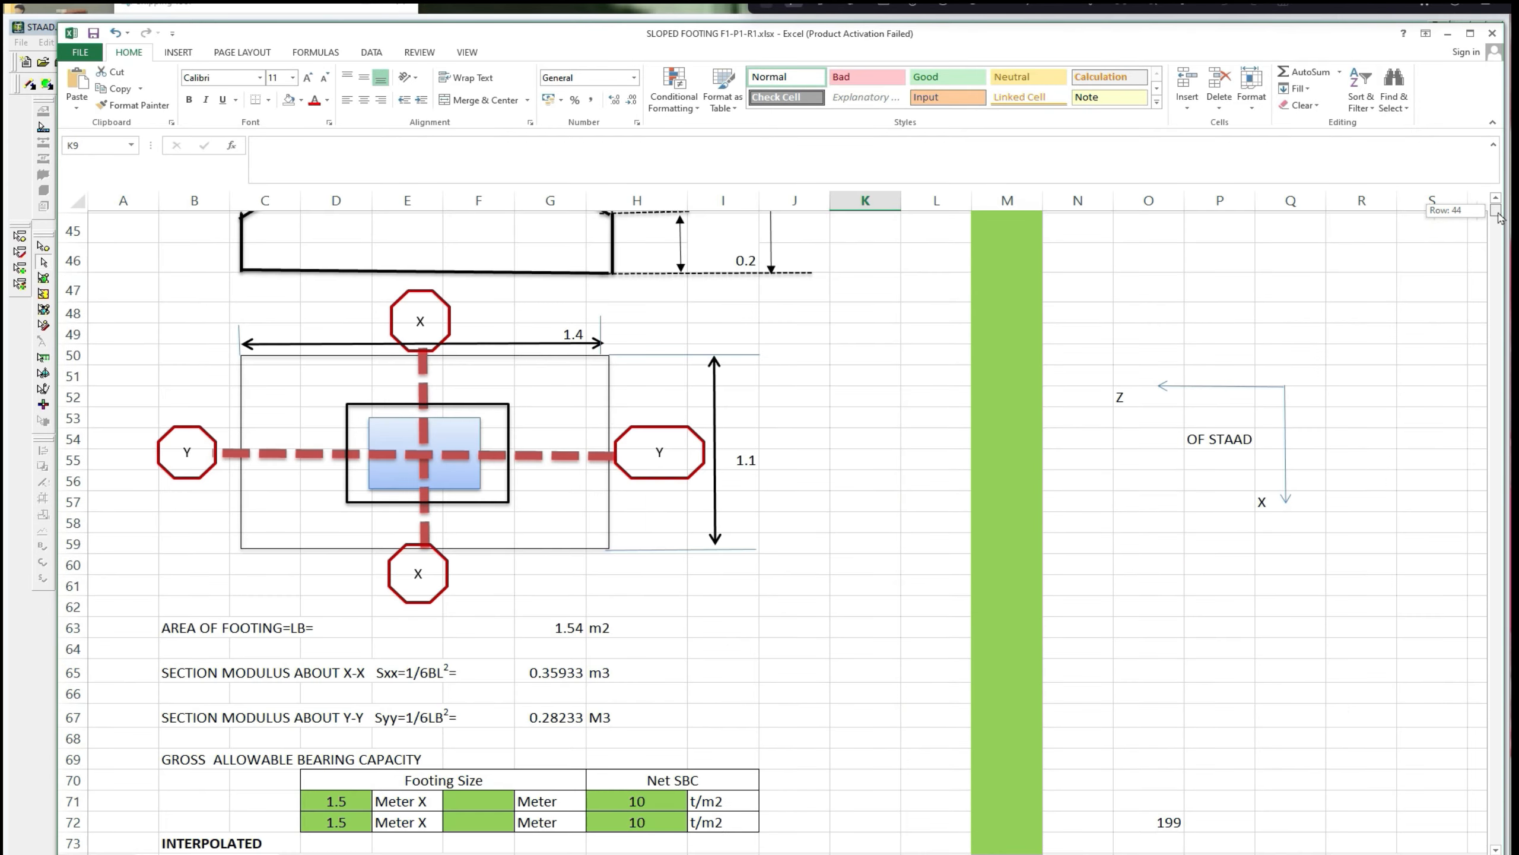
pyautogui.scroll(-3, 1000, 529)
pyautogui.scroll(-4, 1000, 528)
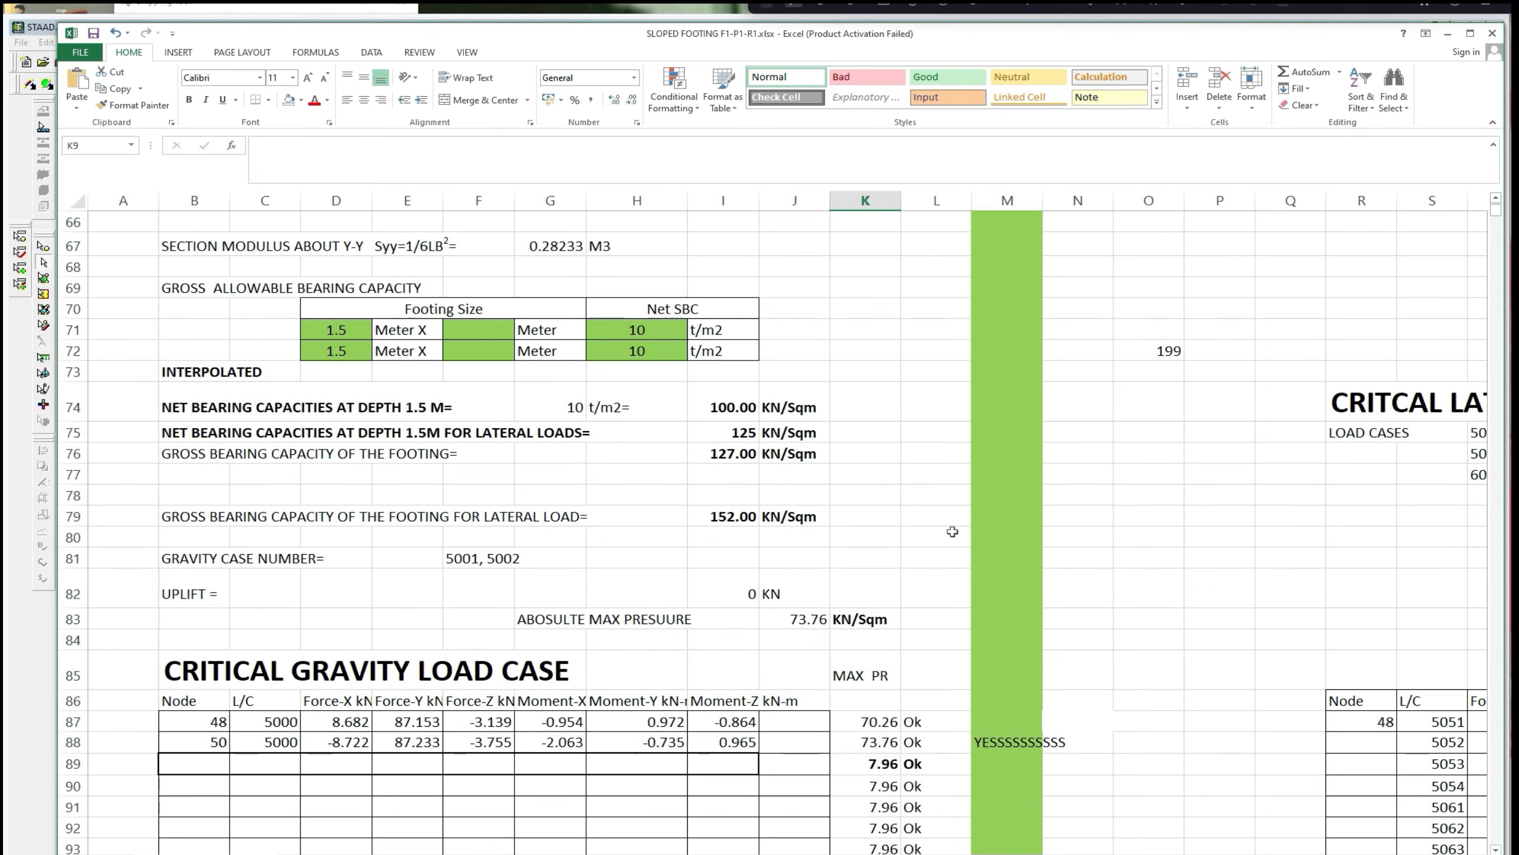
pyautogui.moveTo(1105, 854)
pyautogui.mouseDown()
pyautogui.moveTo(1132, 854)
pyautogui.moveTo(1105, 853)
pyautogui.mouseUp()
pyautogui.scroll(-2, 928, 545)
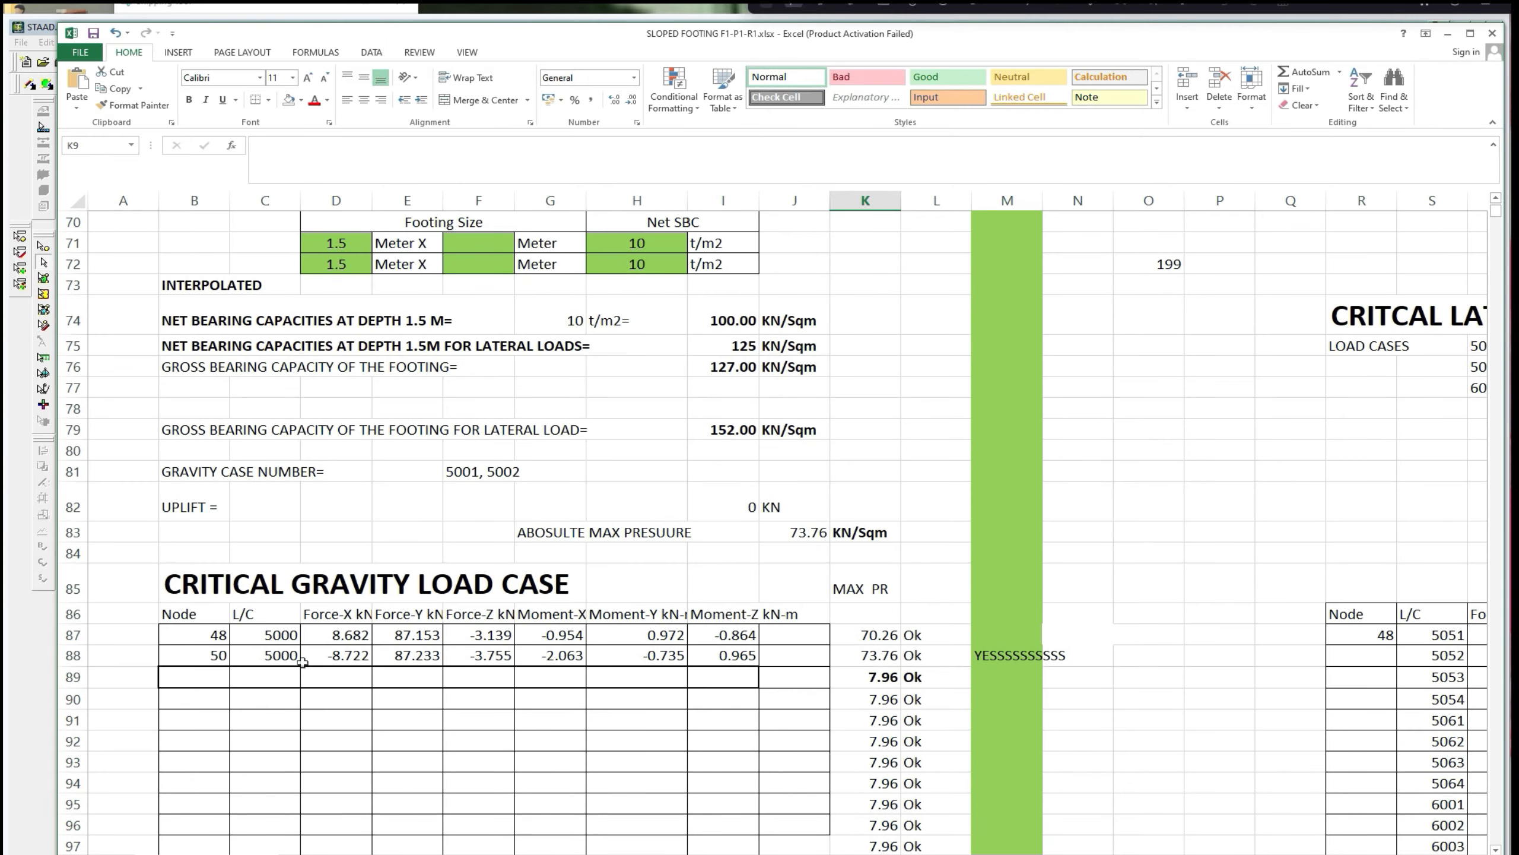
pyautogui.moveTo(227, 655); pyautogui.dragTo(936, 656)
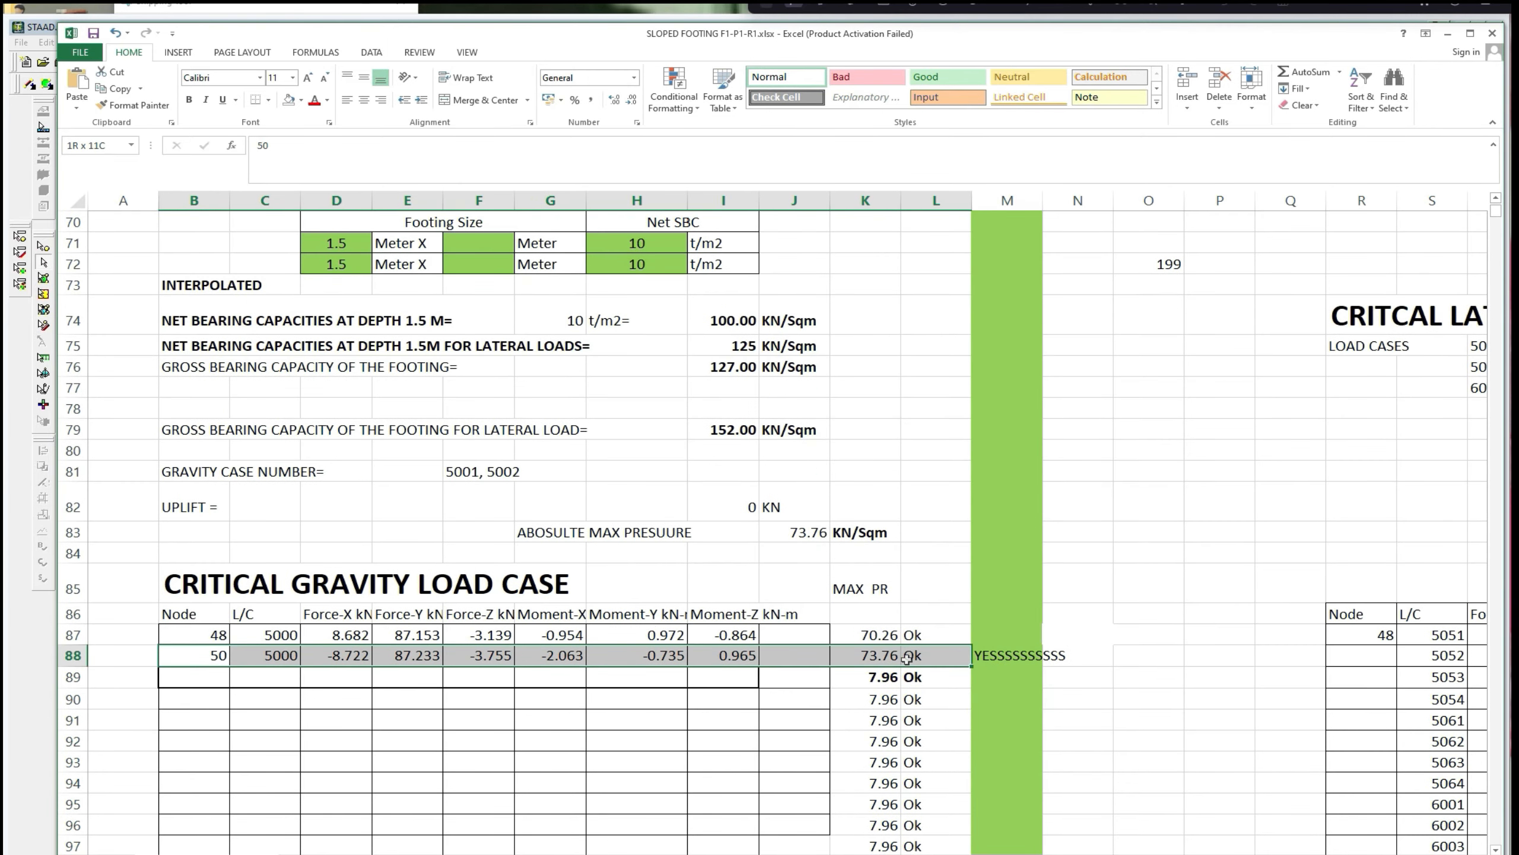
pyautogui.click(301, 100)
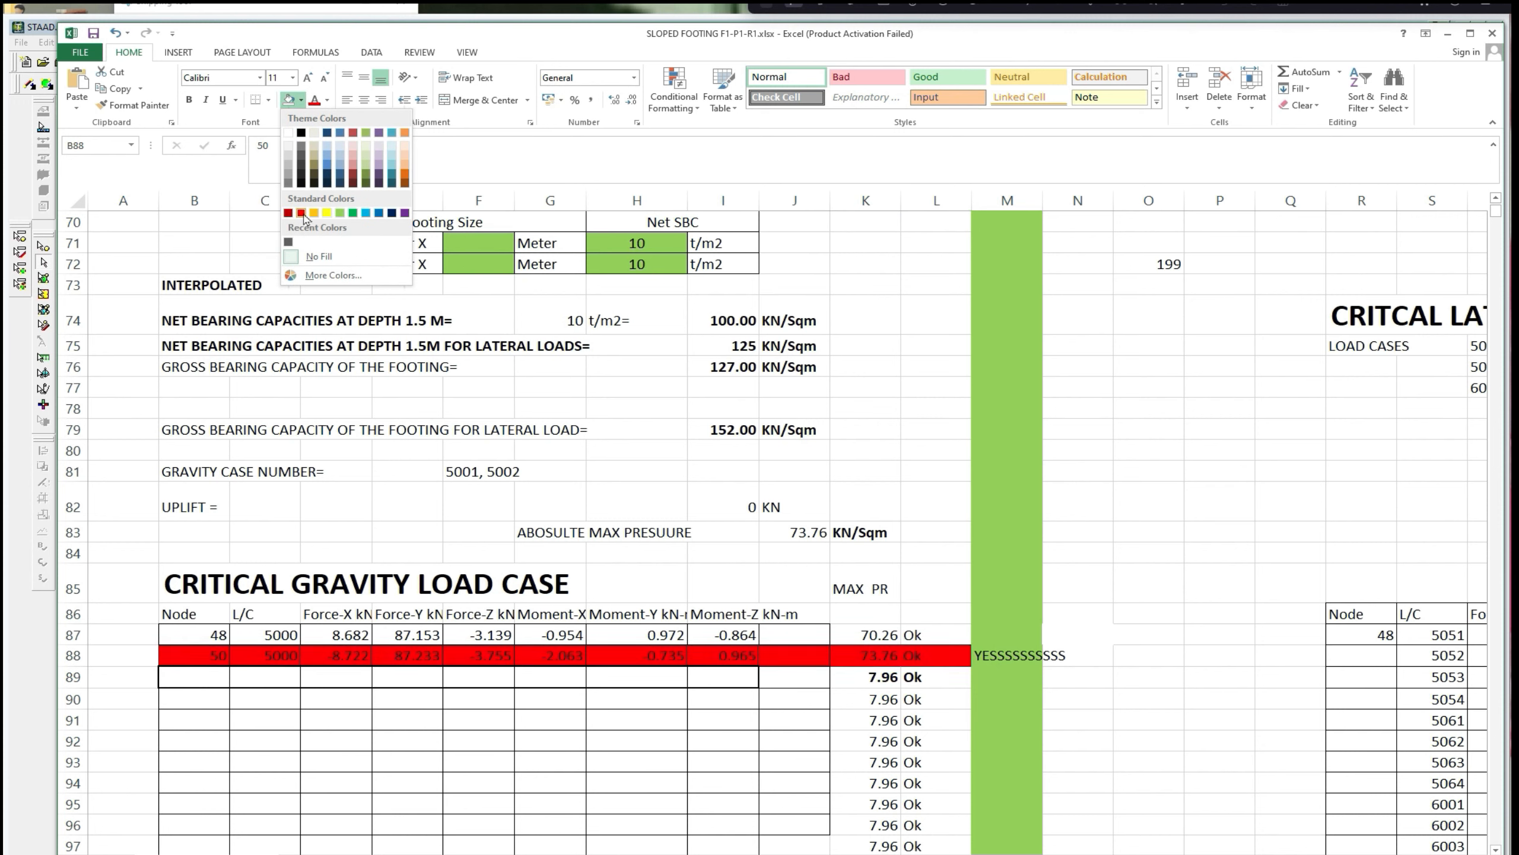
pyautogui.click(302, 214)
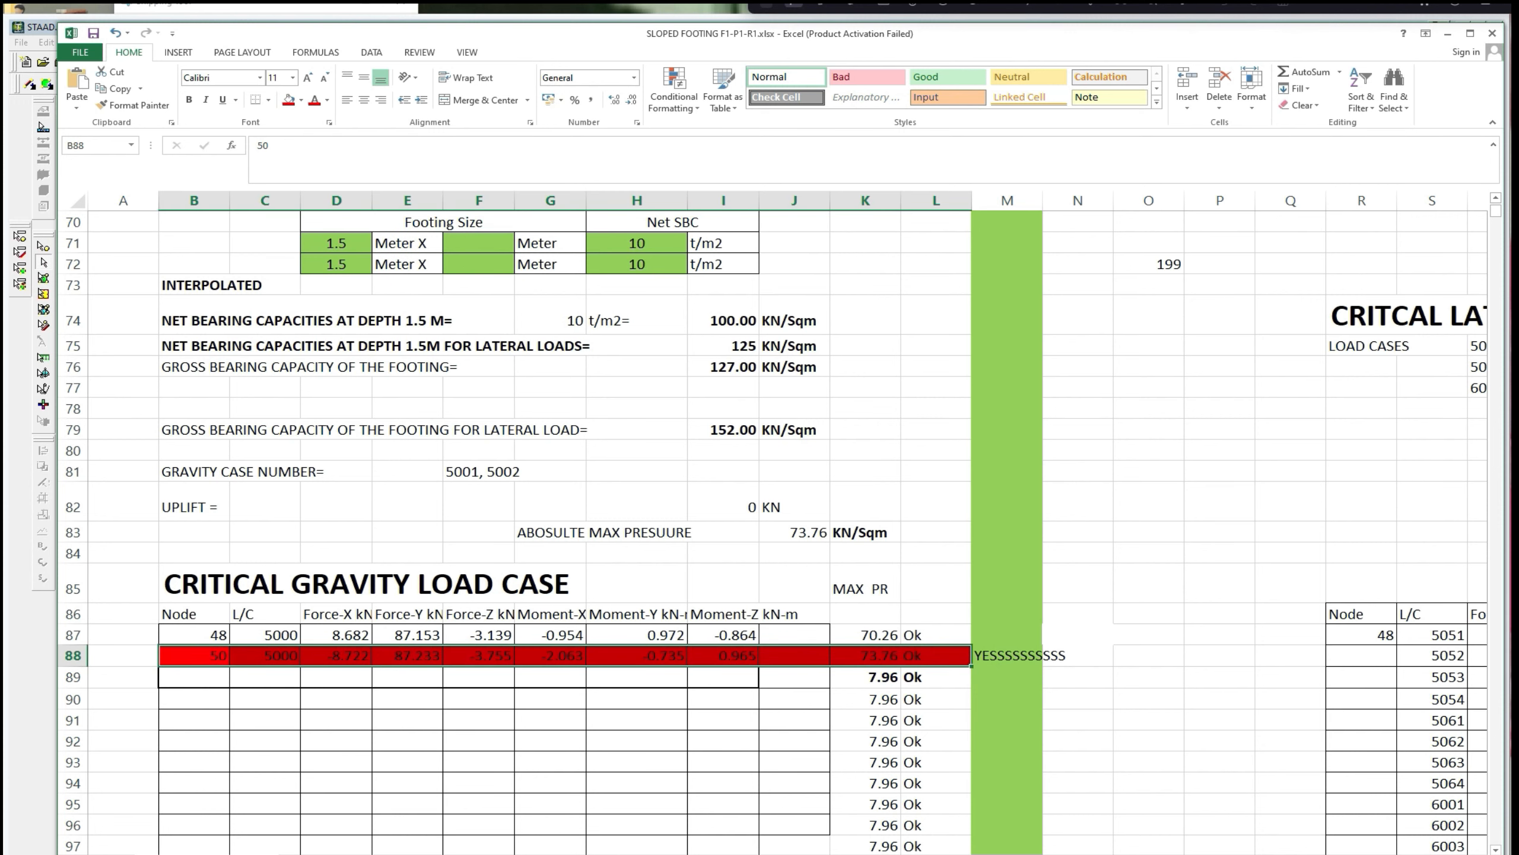
# Fill the critical lateral load row for load case 5063 red, from its node cell through its maximum pressure.
pyautogui.hscroll(5, 1288, 814)
pyautogui.scroll(-4, 1288, 814)
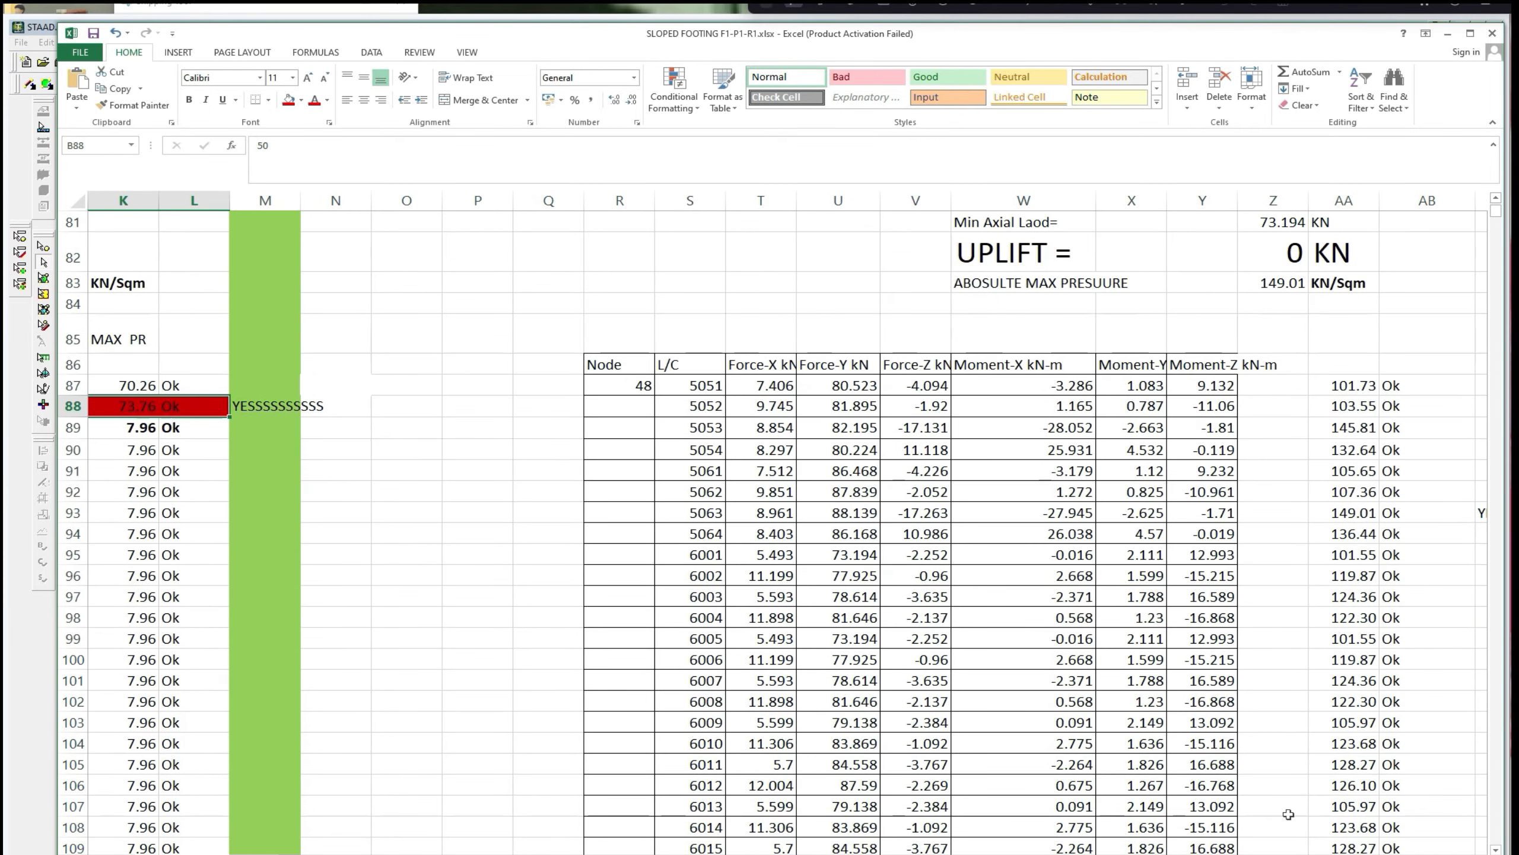
pyautogui.hscroll(2, 1288, 813)
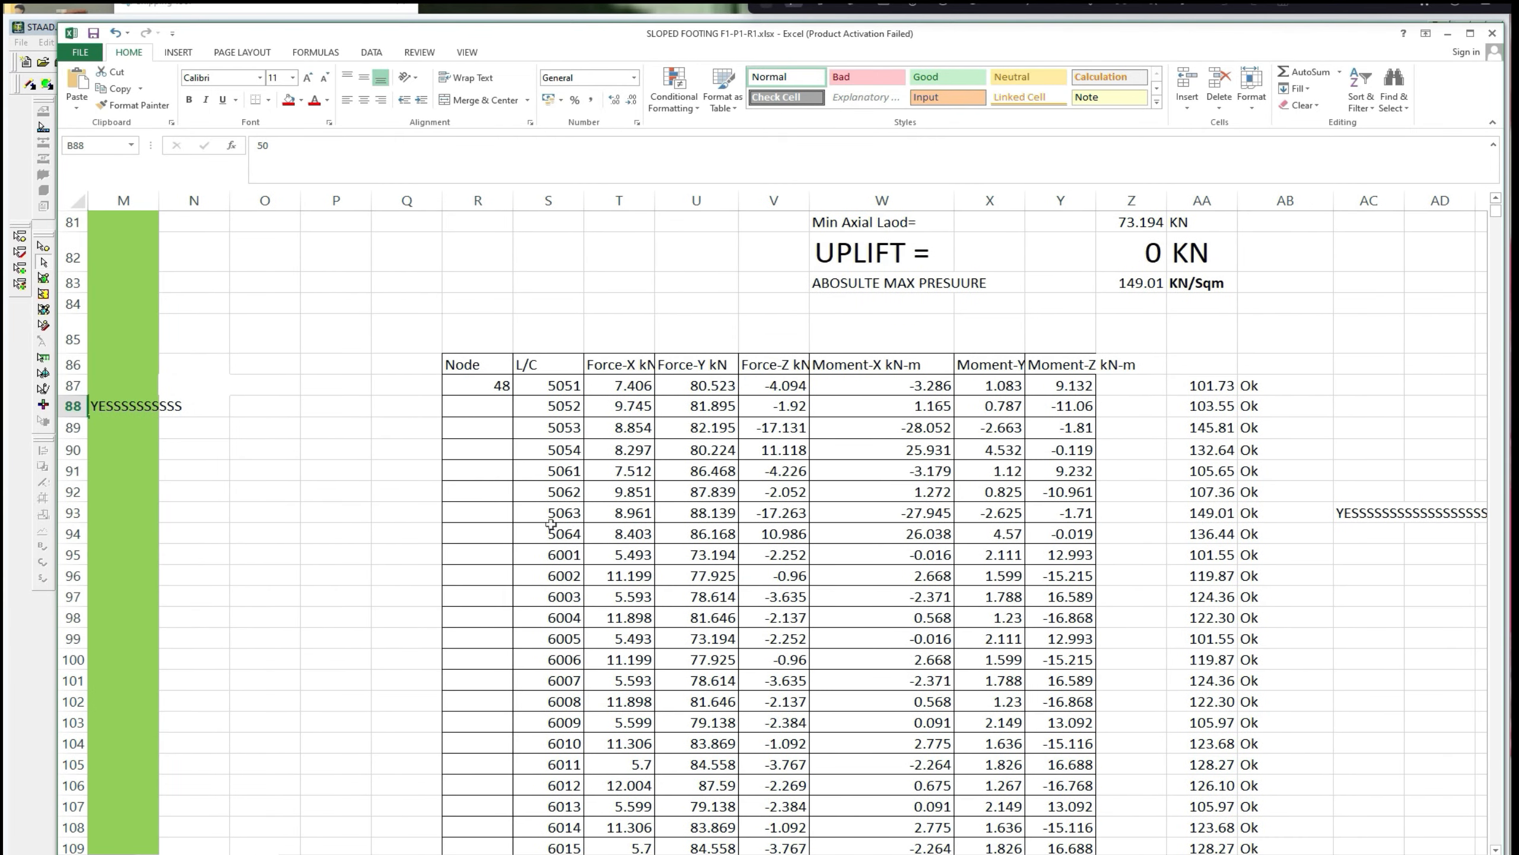
pyautogui.moveTo(479, 512); pyautogui.dragTo(1229, 513)
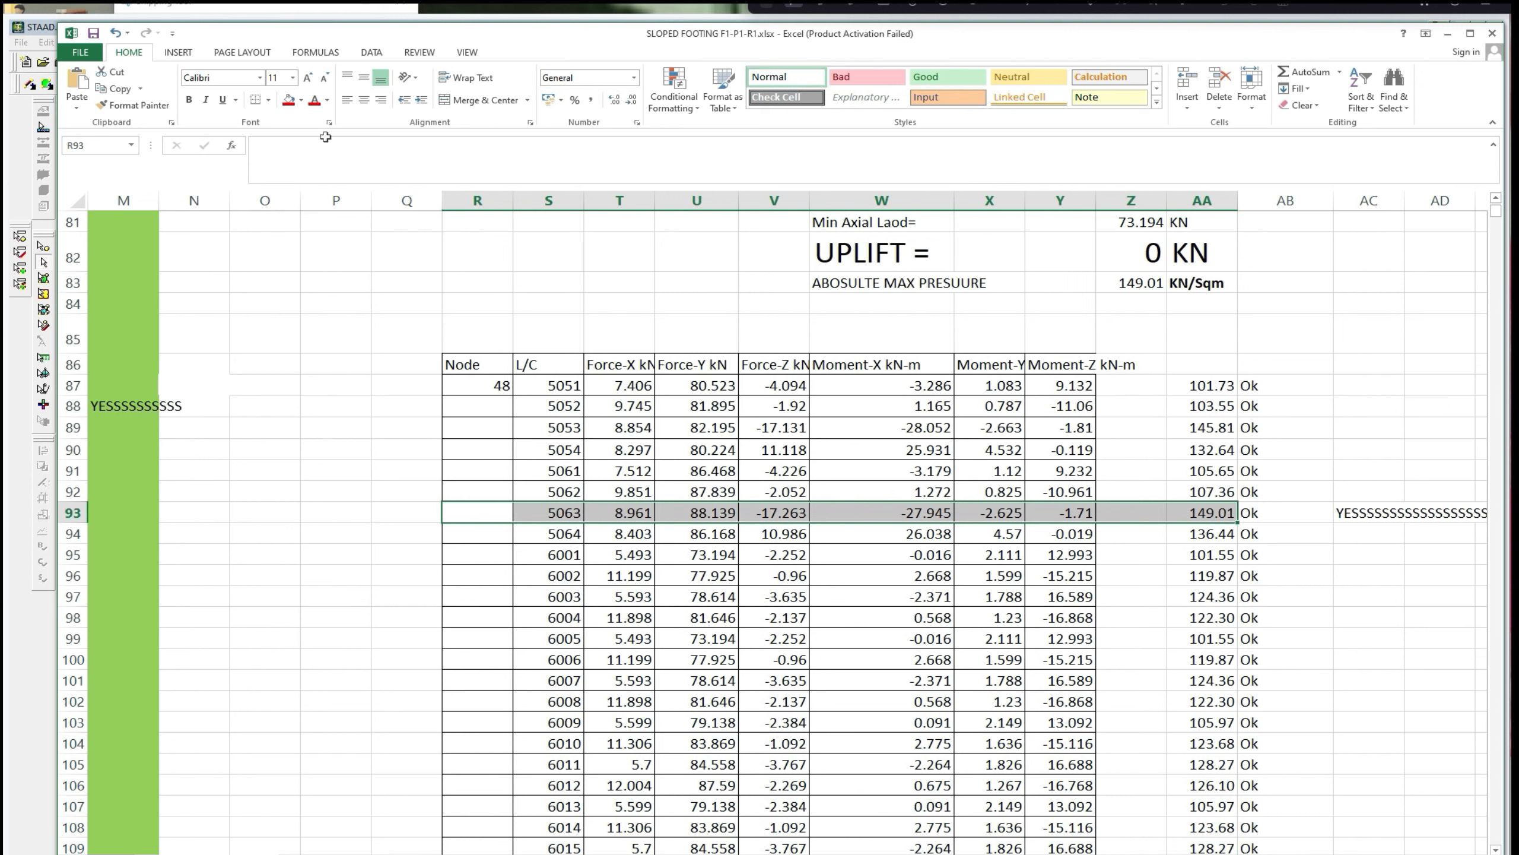
pyautogui.click(290, 100)
# Link the empty node cell of the load case 5063 row to the node number in the lateral table's first row.
pyautogui.click(499, 509)
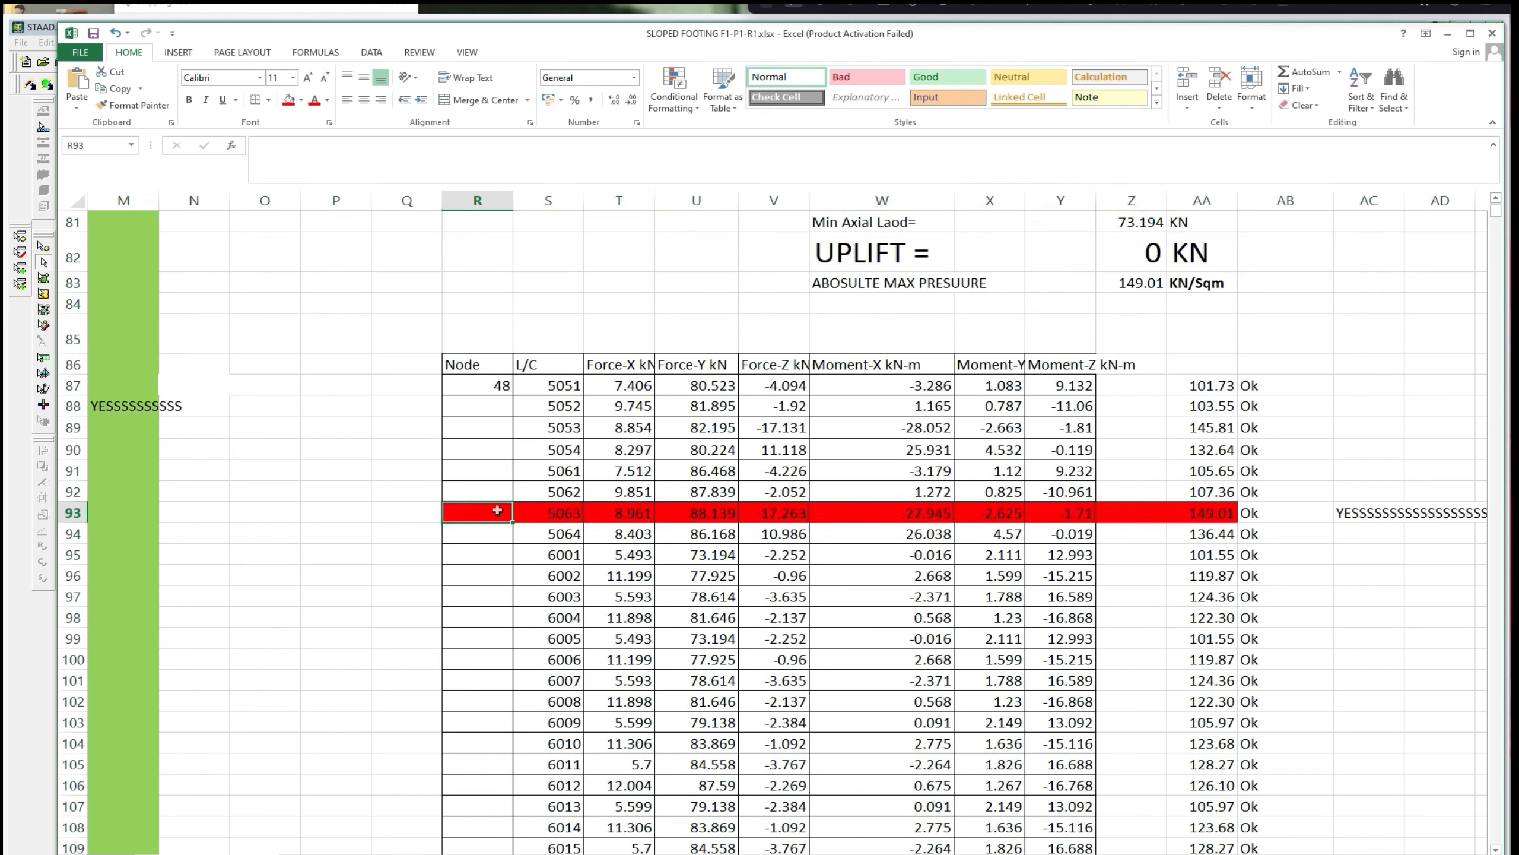
pyautogui.write('=48')
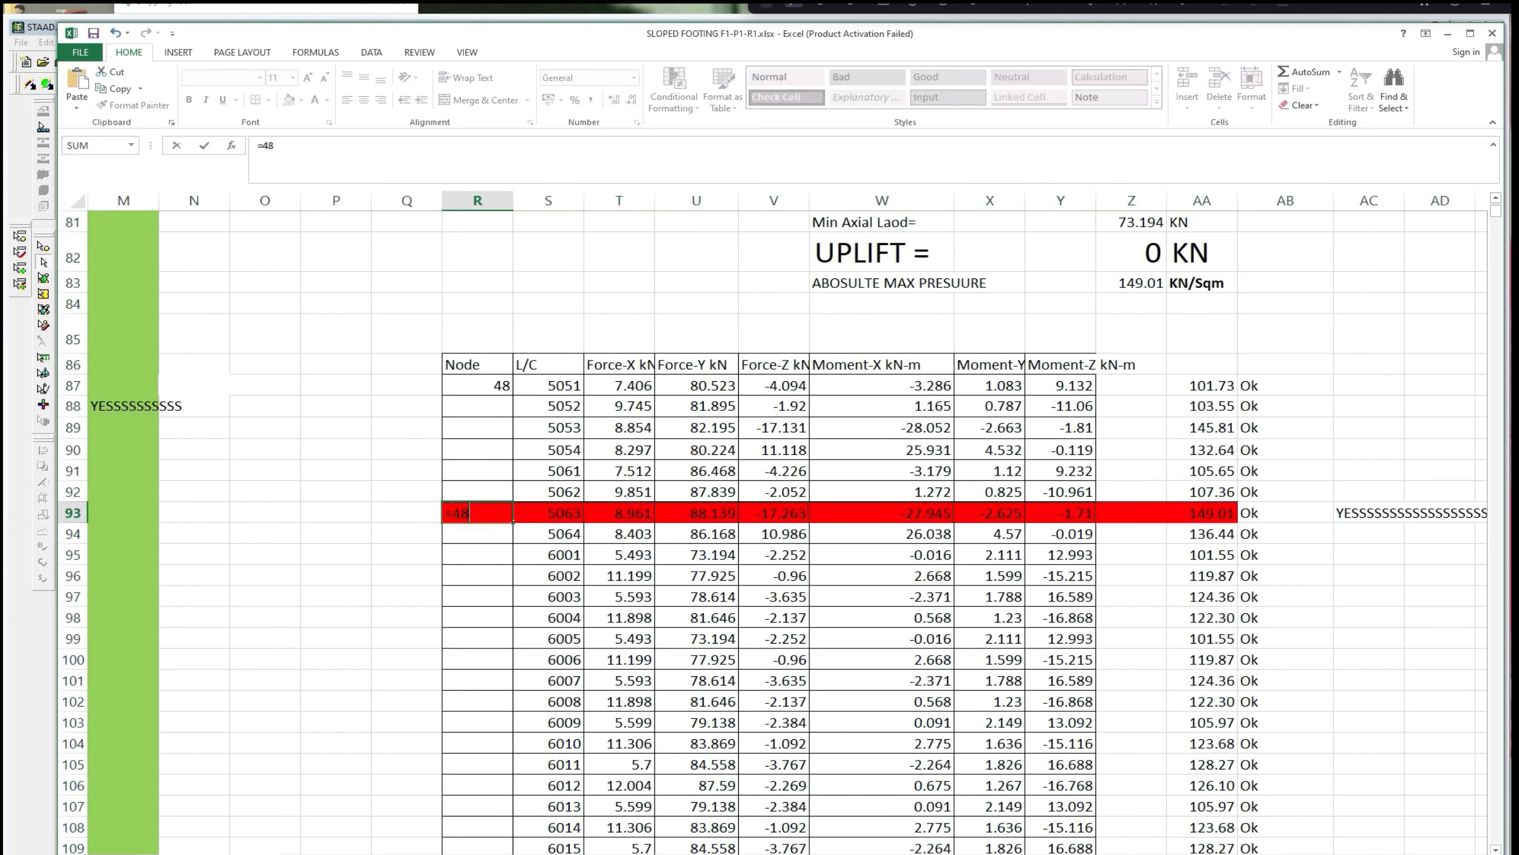
pyautogui.press('Escape')
pyautogui.write('=')
pyautogui.click(501, 389)
pyautogui.press('Return')
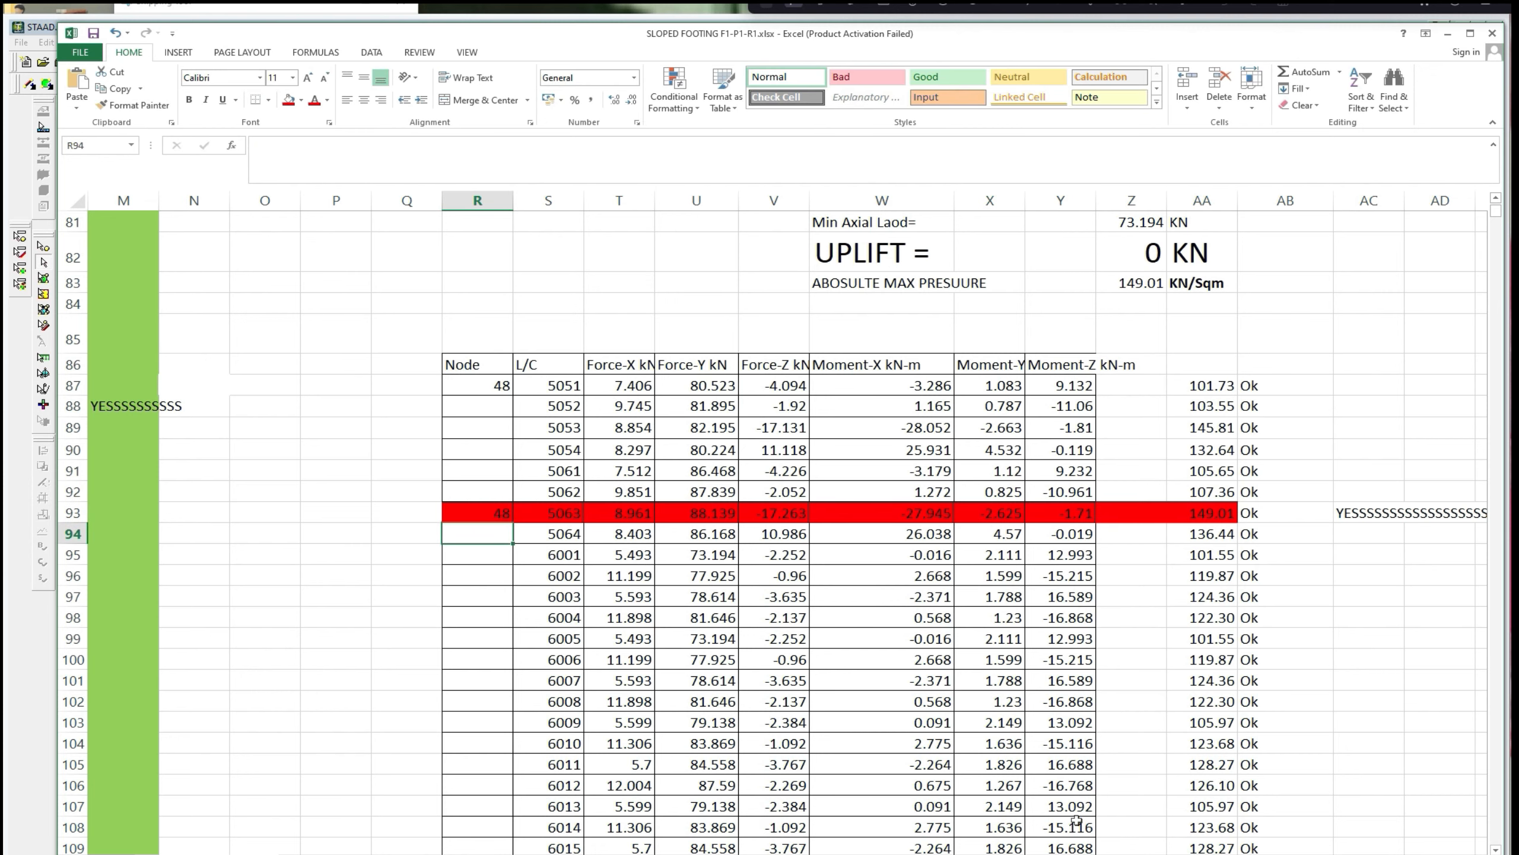
# In the GRAVITY LOAD DESIGN sheet, link the force table's node cell to 'CHECK CRITICAL PRESSURE'!B88 and fill the formula across to the minor-axis moment.
pyautogui.hscroll(-6, 777, 521)
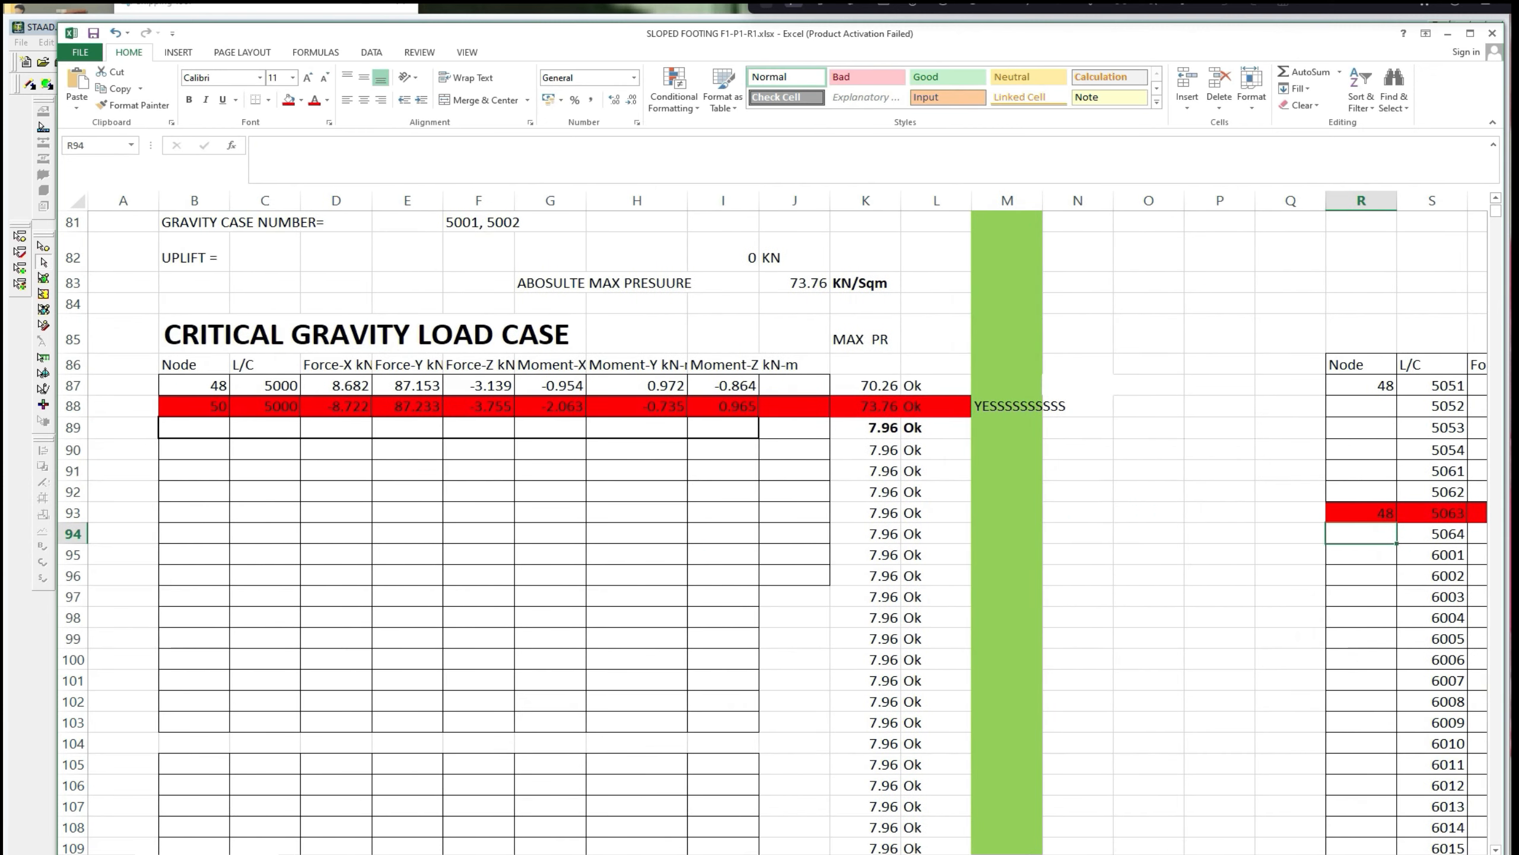
pyautogui.click(311, 853)
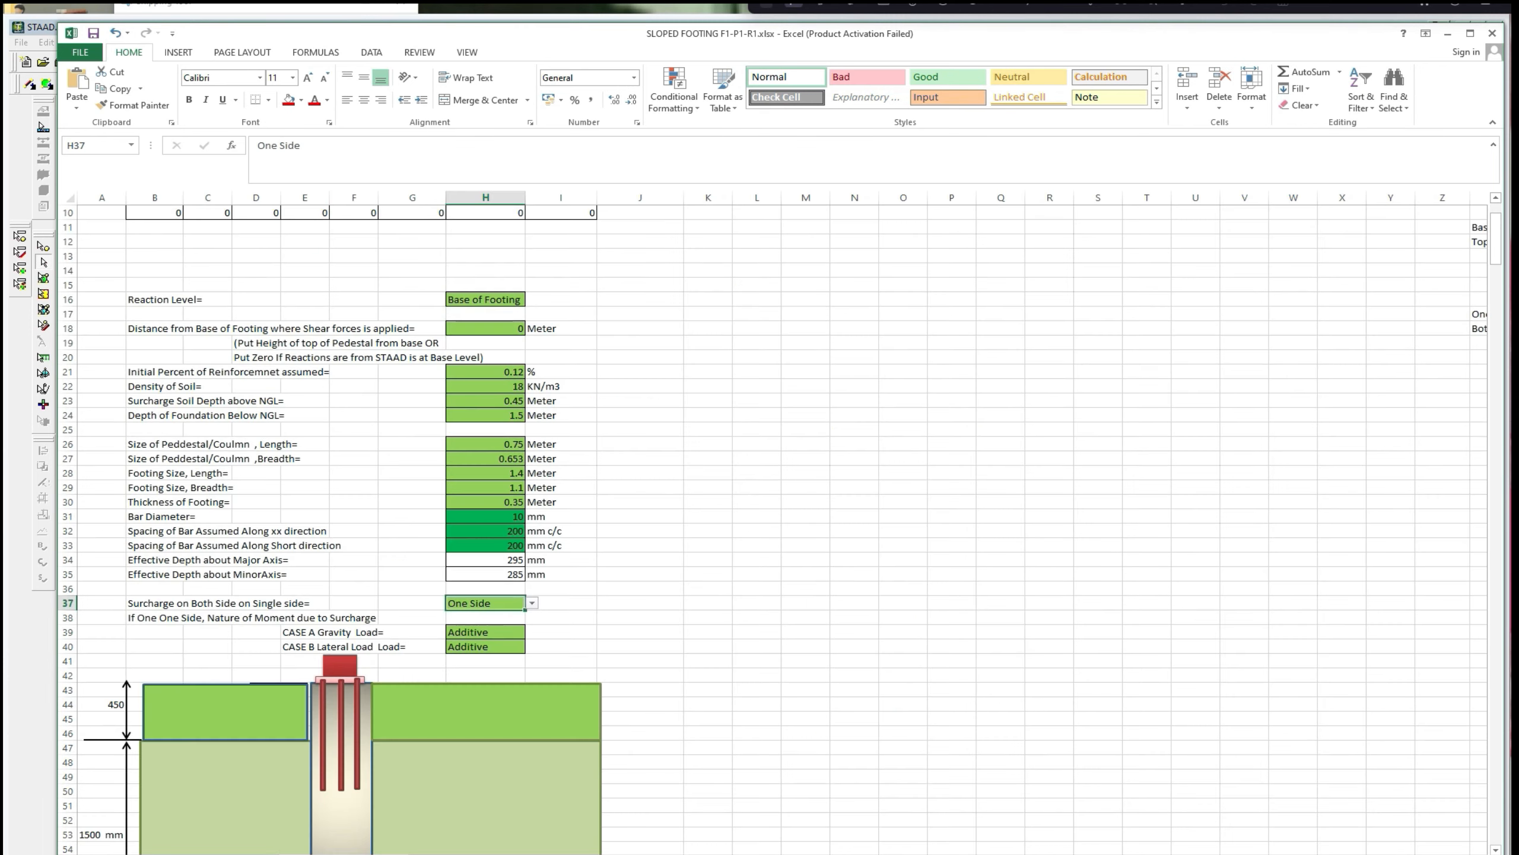
pyautogui.moveTo(1492, 257); pyautogui.dragTo(1492, 243)
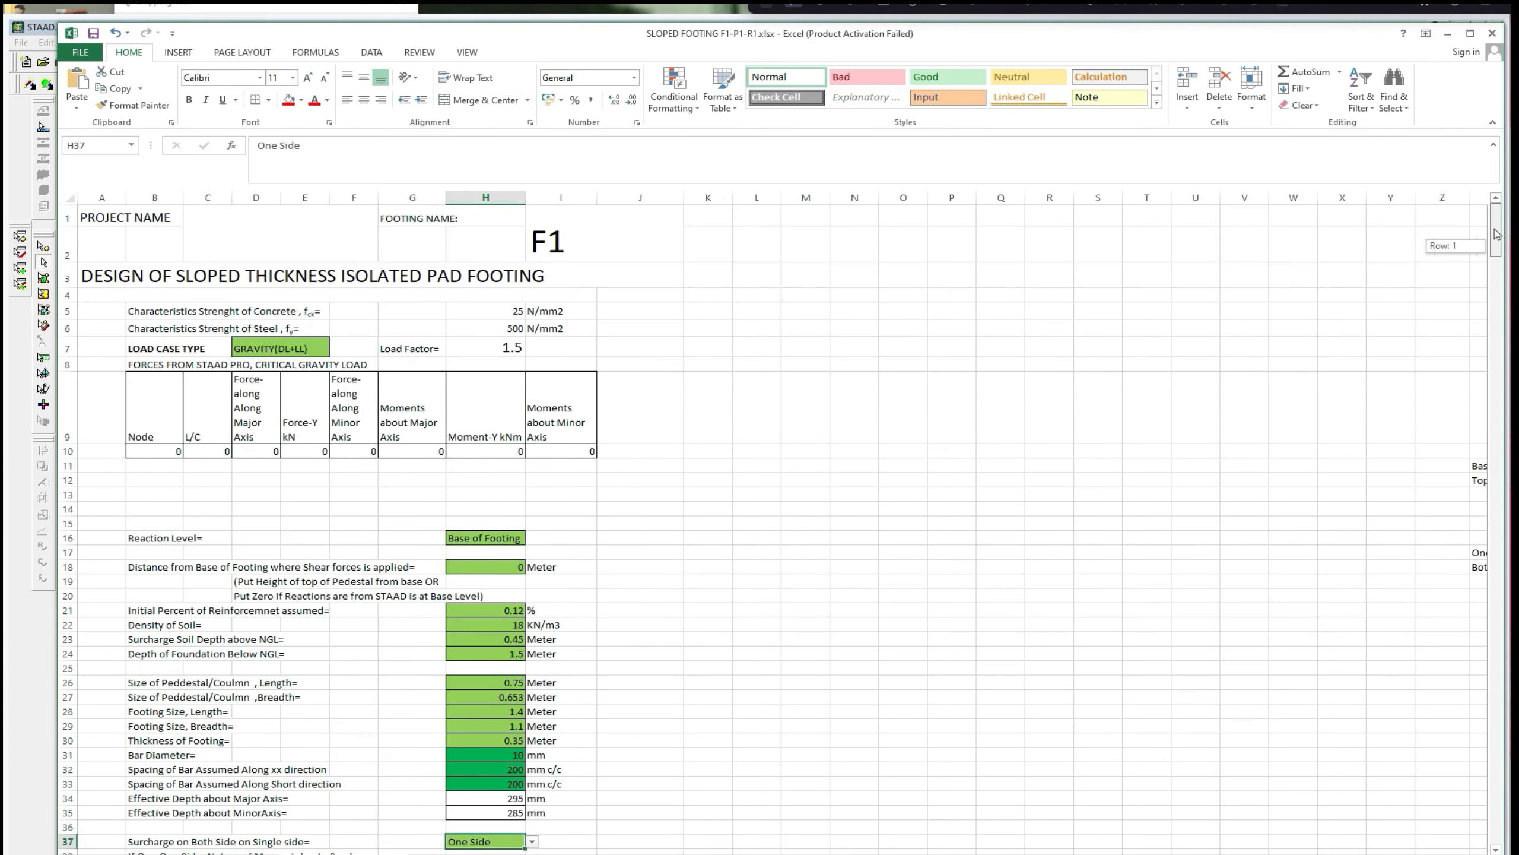
pyautogui.click(154, 448)
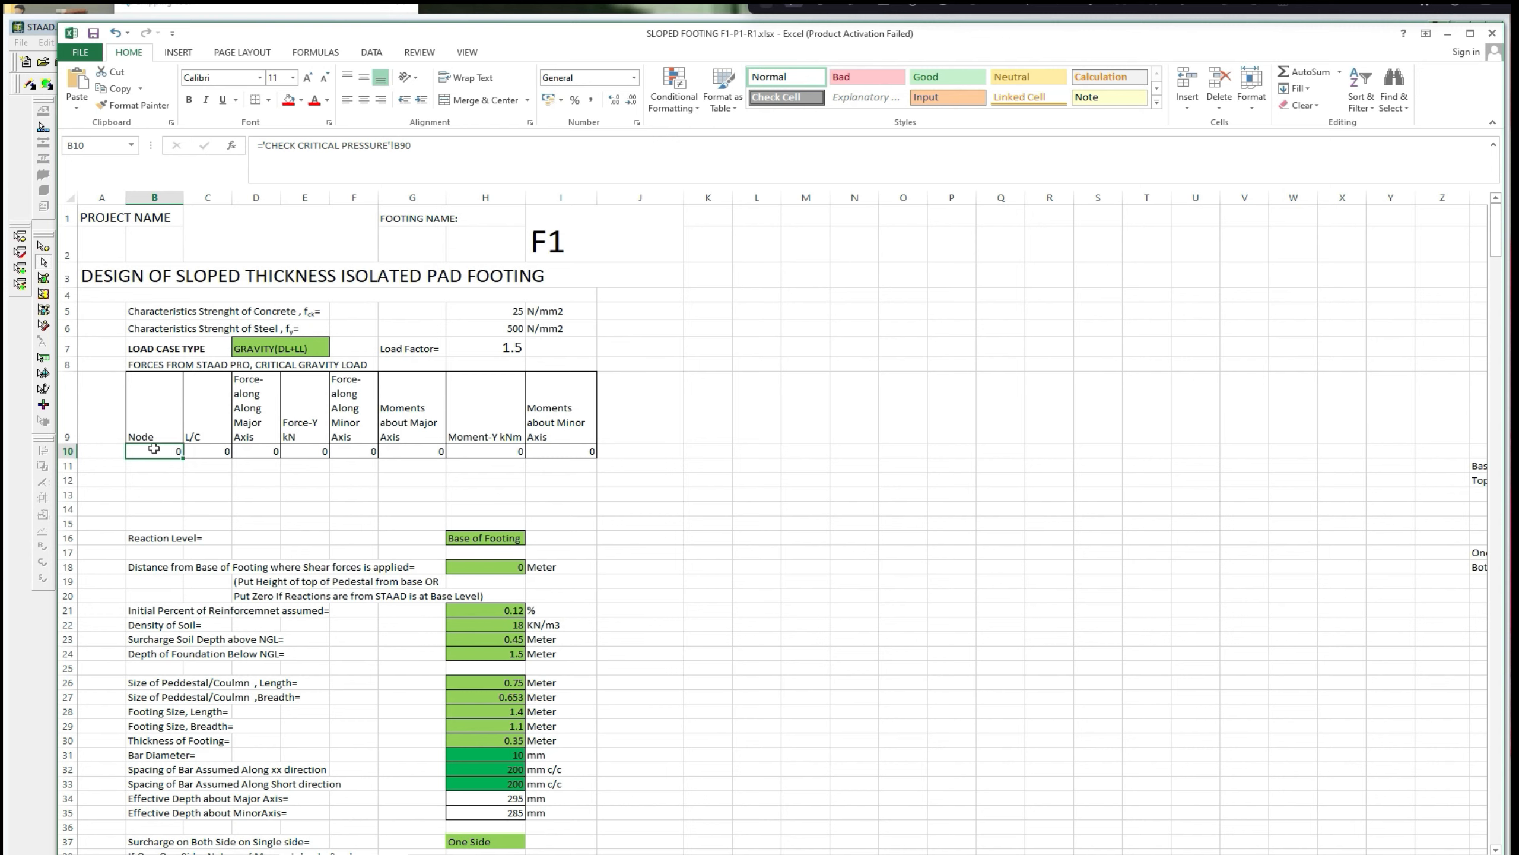
pyautogui.write('=')
pyautogui.click(207, 854)
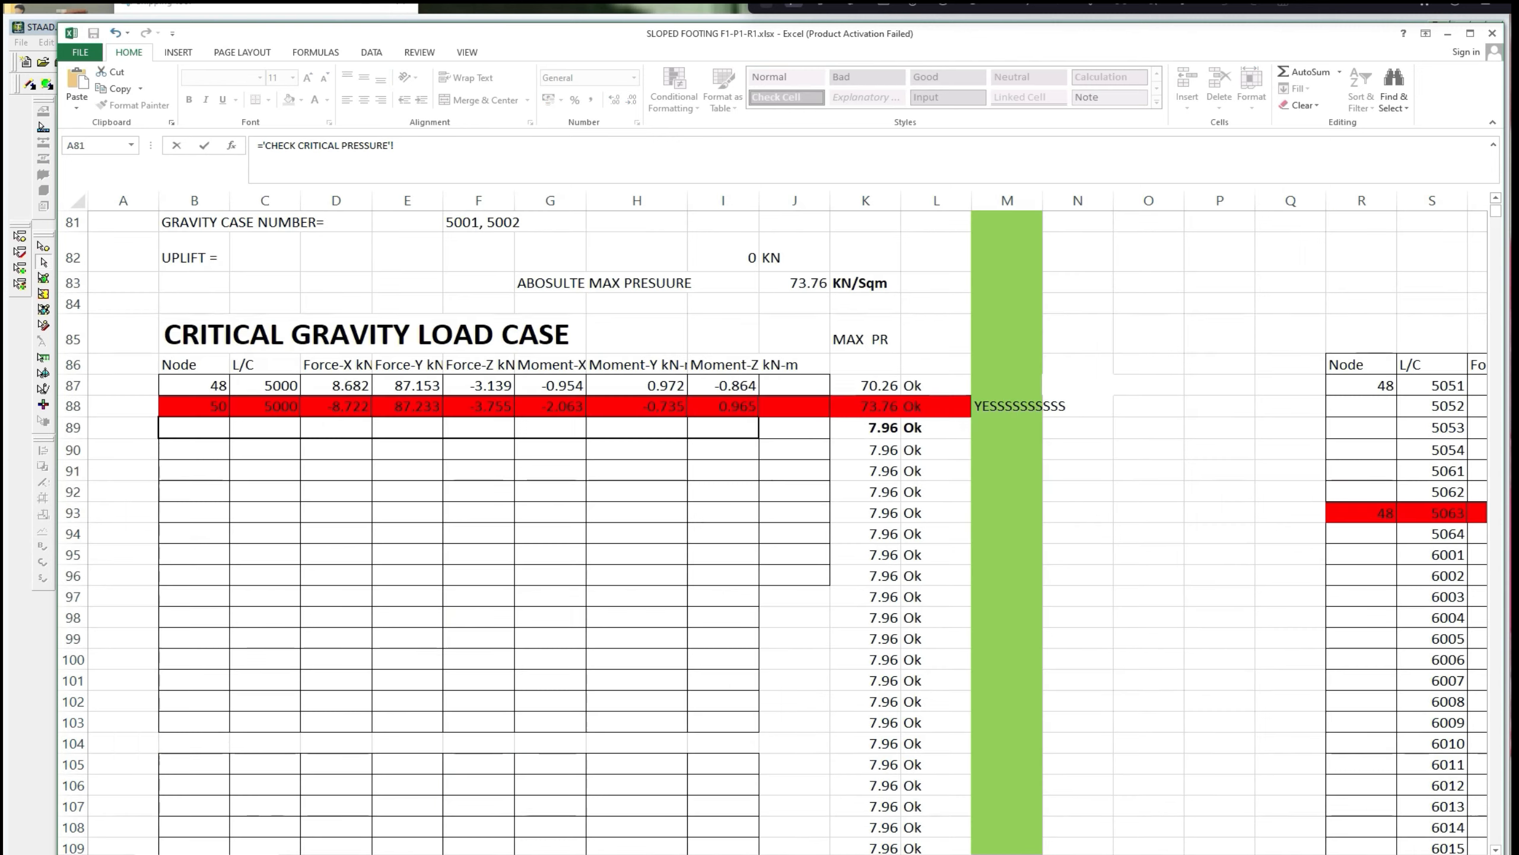
pyautogui.click(211, 408)
pyautogui.press('Return')
pyautogui.click(177, 452)
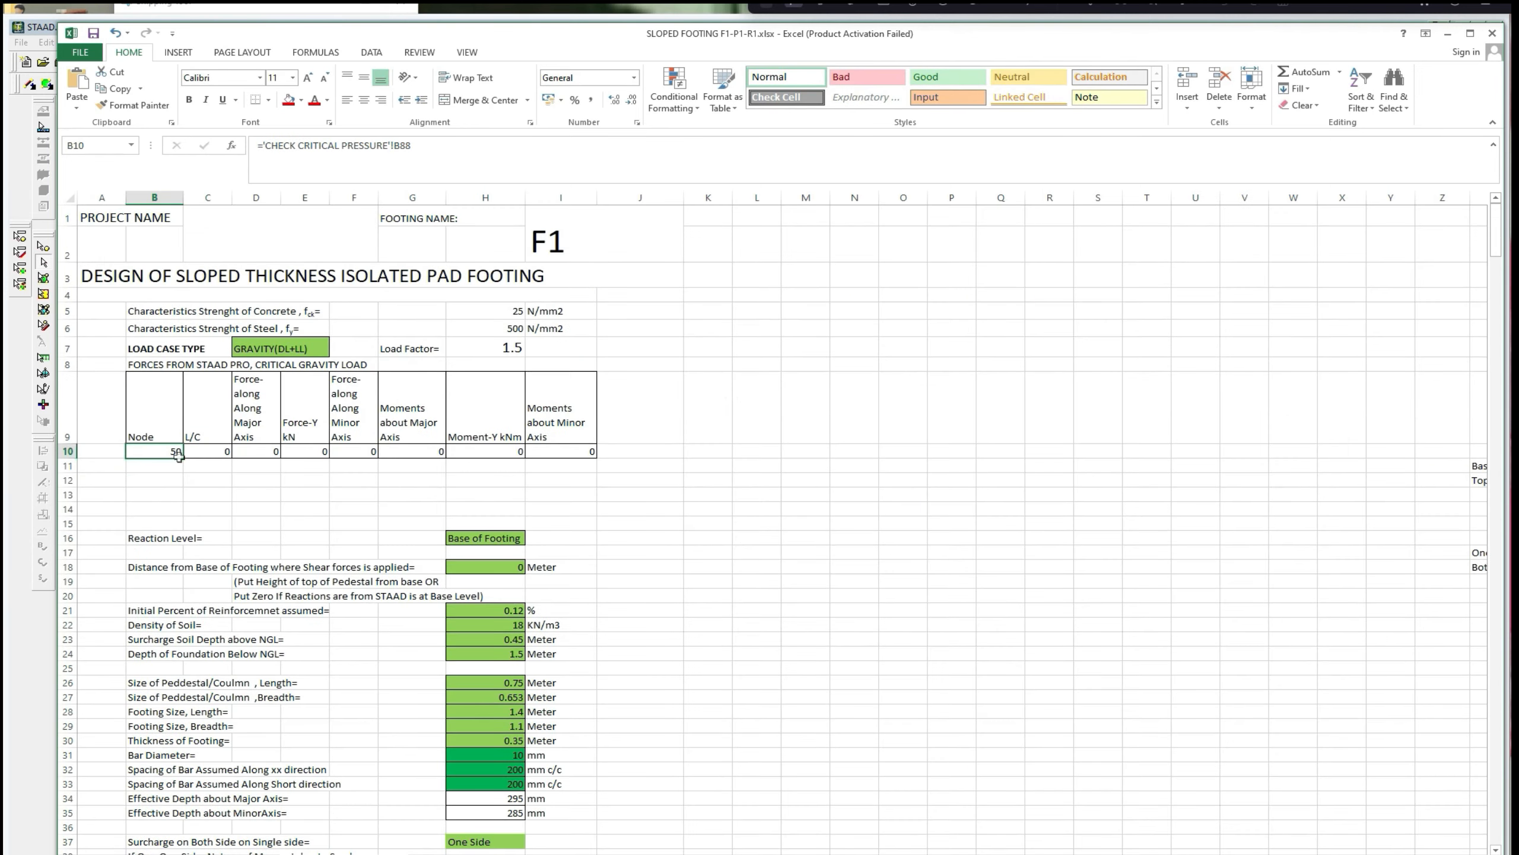
pyautogui.moveTo(183, 457); pyautogui.dragTo(596, 456)
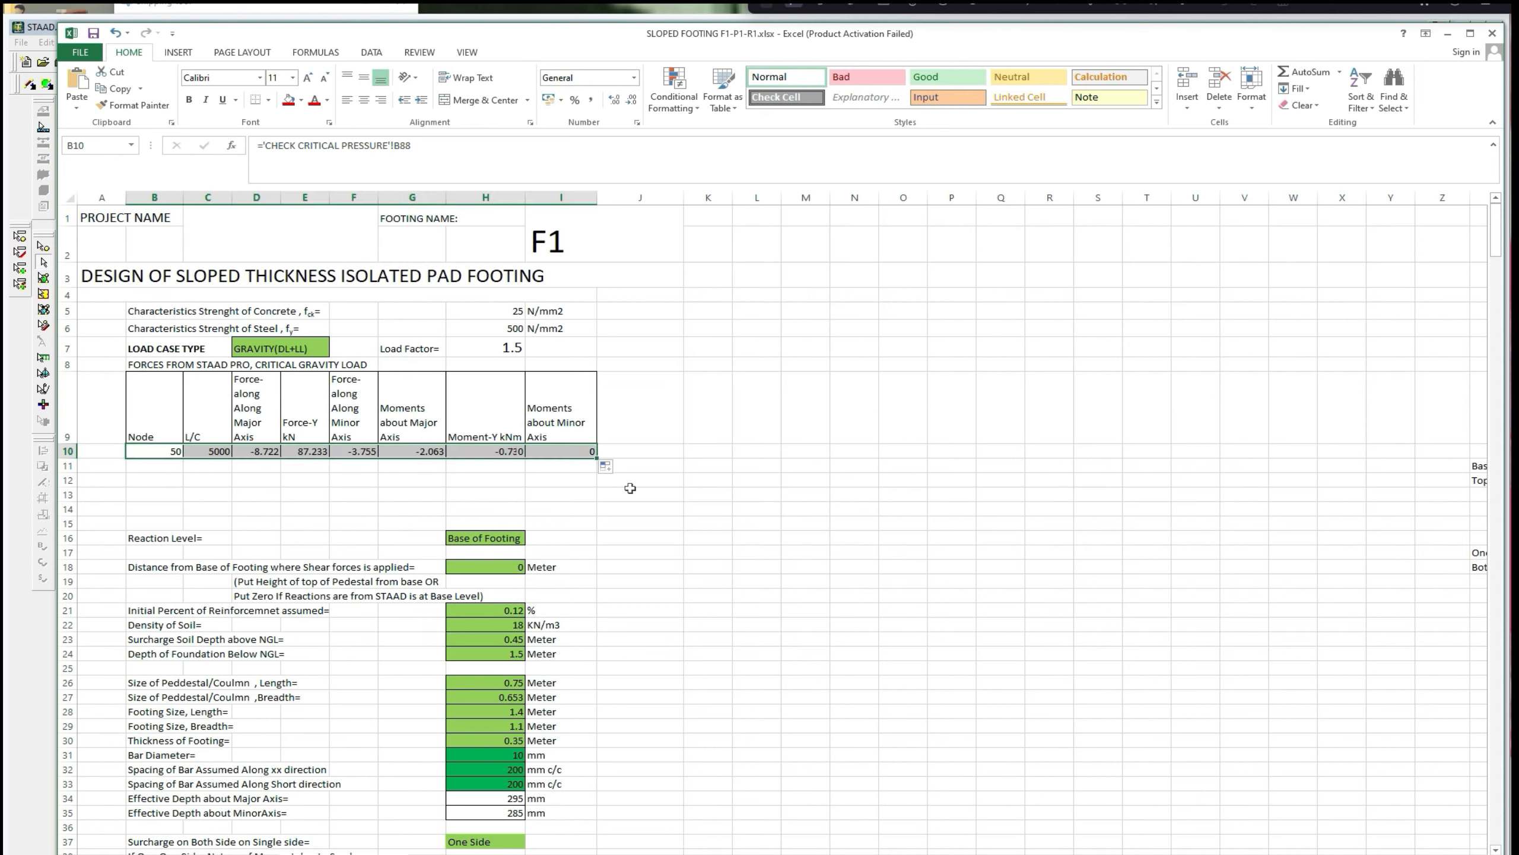
# In the lateral strength design sheet, link the force table's node cell to the highlighted load case 5063 row and fill the formula across.
pyautogui.click(425, 854)
pyautogui.doubleClick(166, 455)
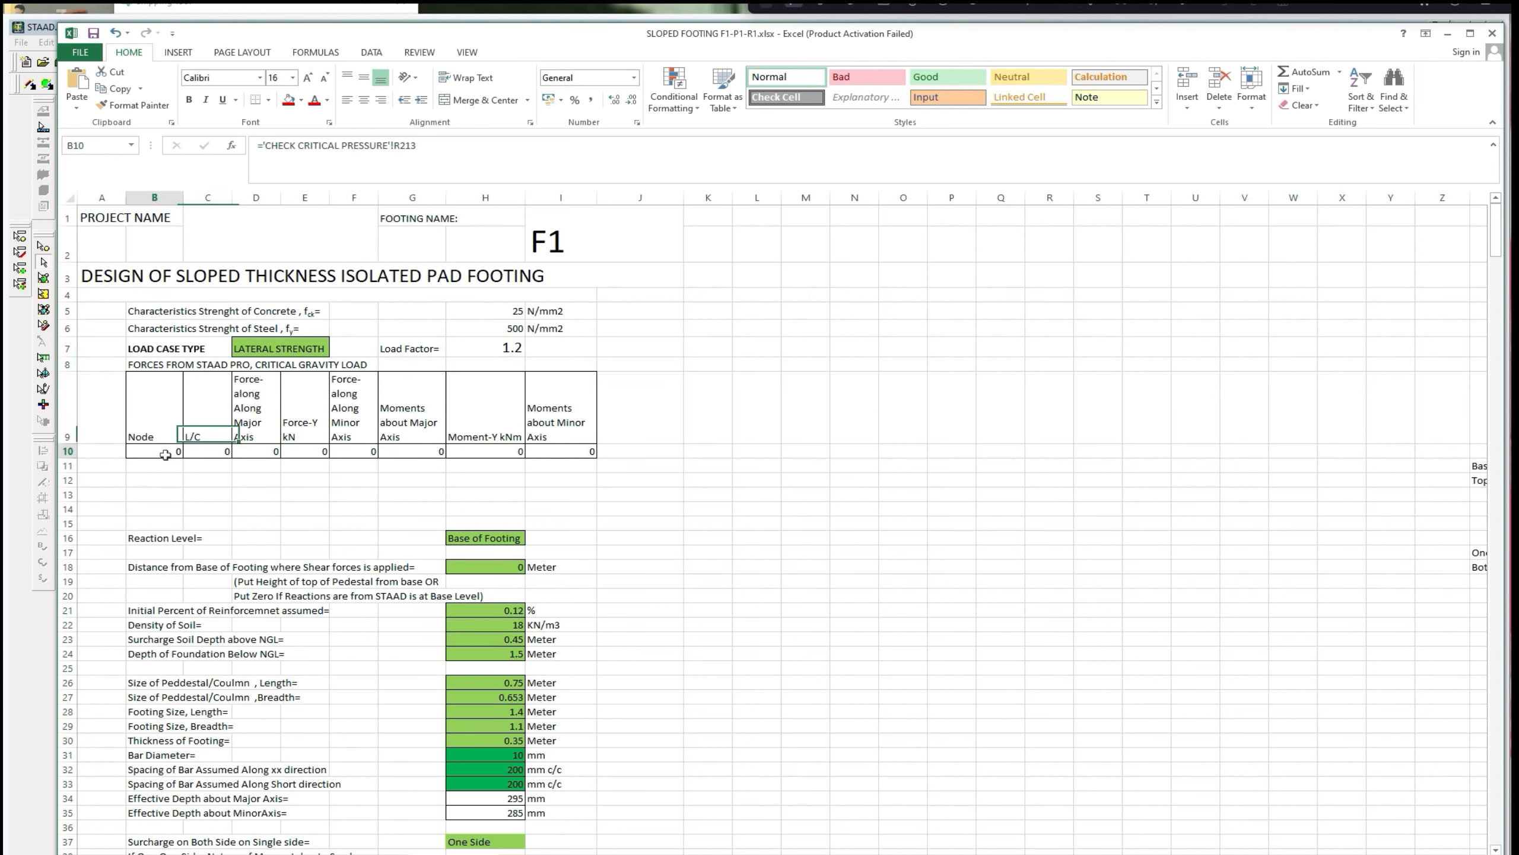
pyautogui.write('=')
pyautogui.click(323, 853)
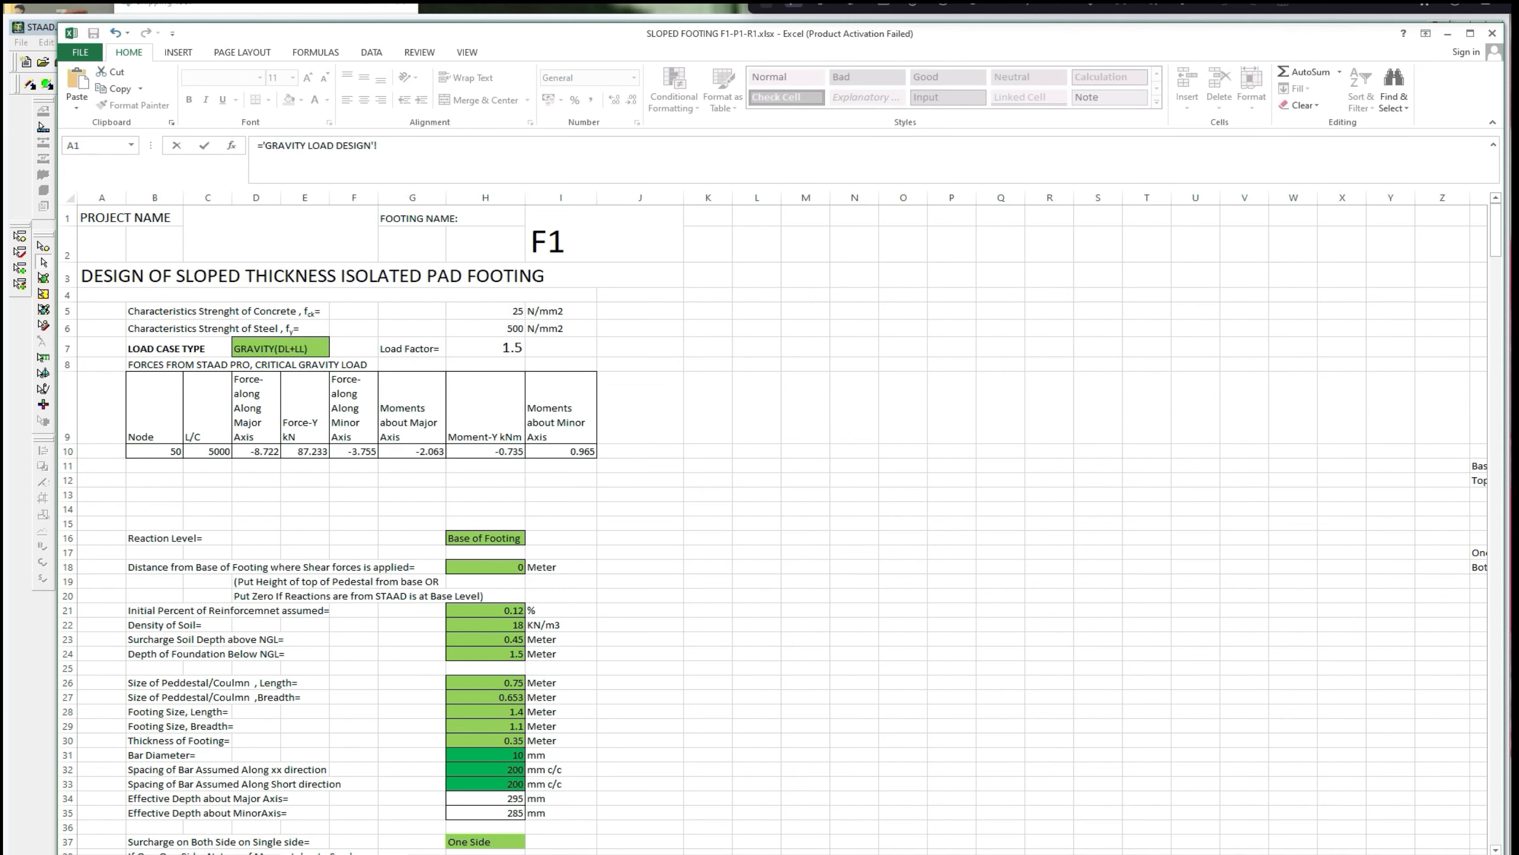
pyautogui.click(263, 853)
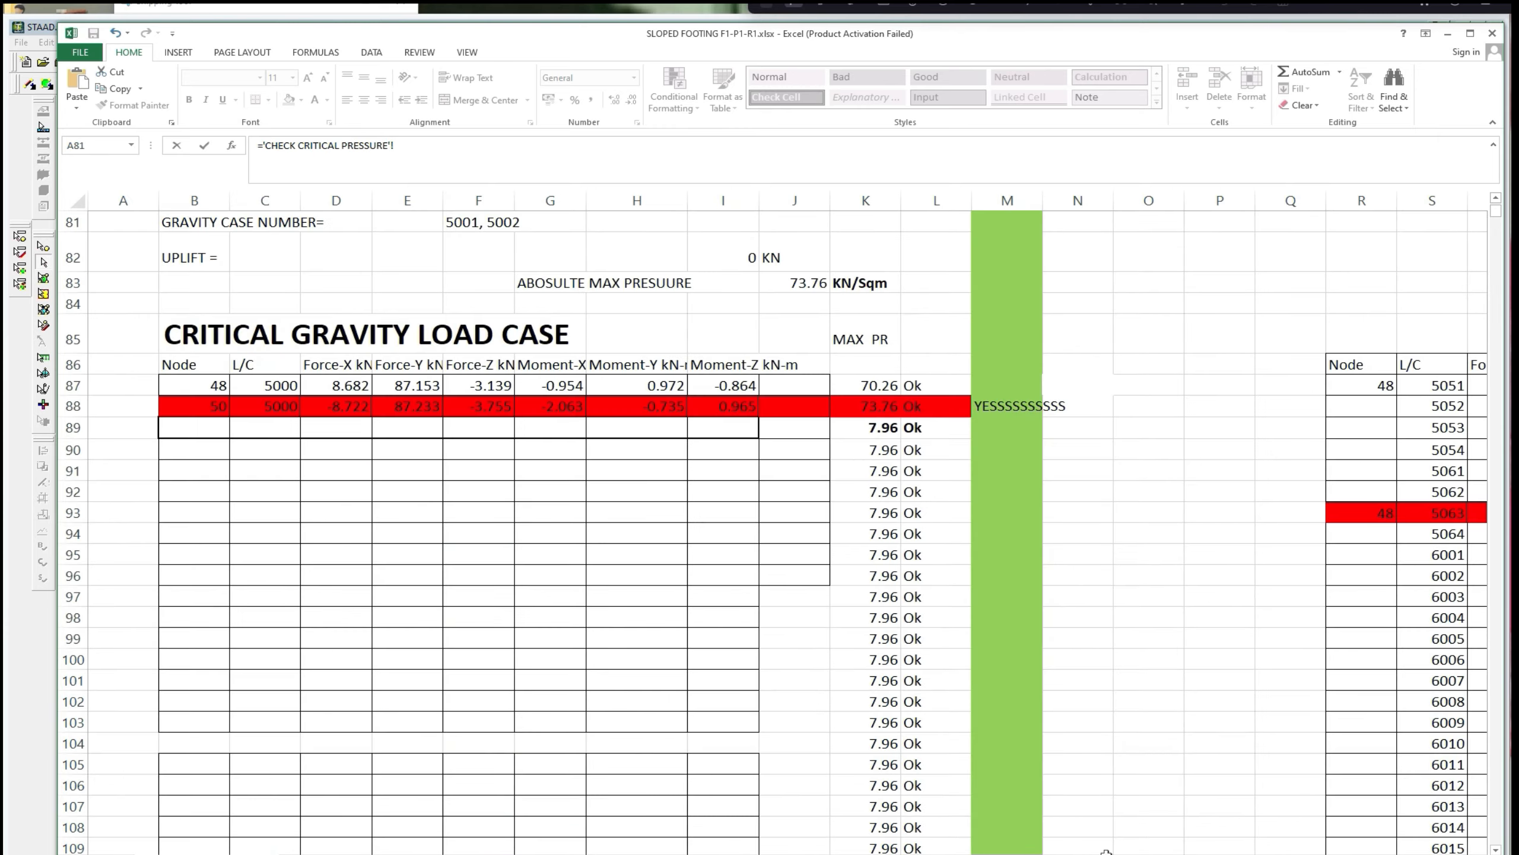
pyautogui.moveTo(1106, 853); pyautogui.dragTo(1149, 853)
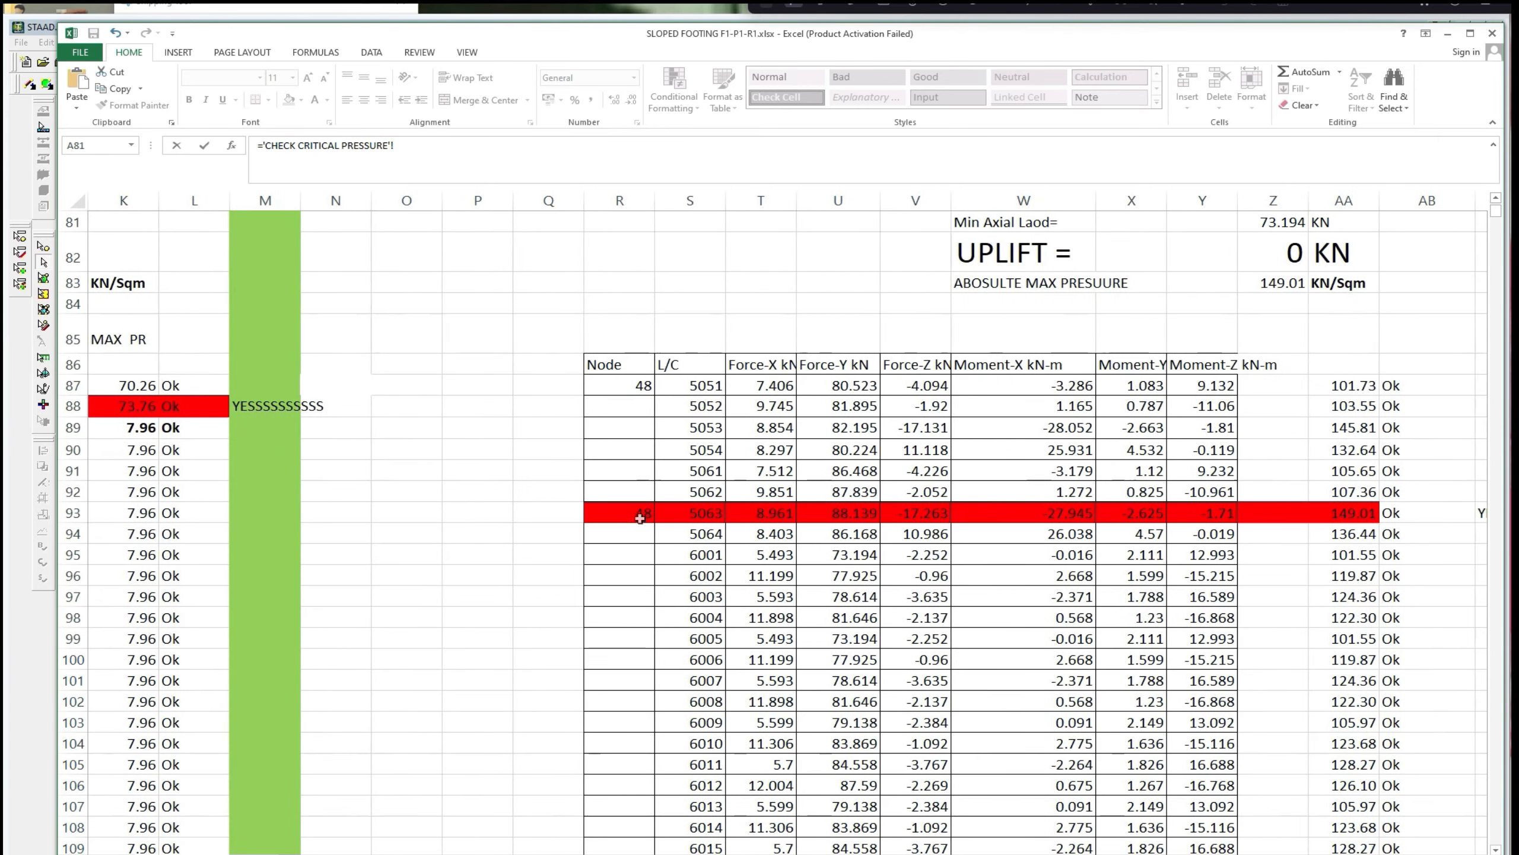
pyautogui.click(640, 516)
pyautogui.press('Return')
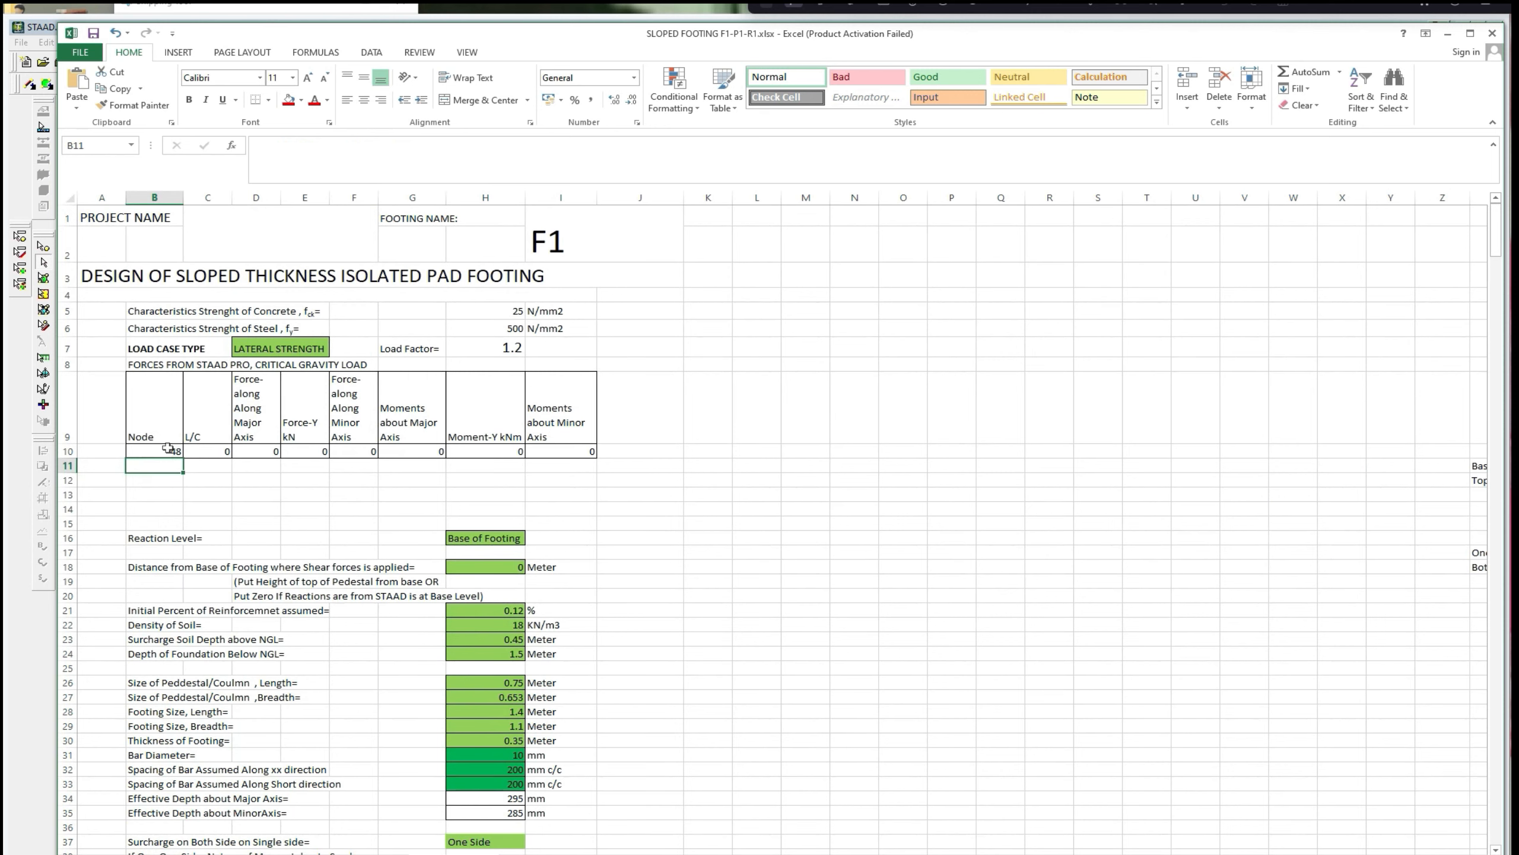
pyautogui.press('Up')
pyautogui.moveTo(319, 457); pyautogui.dragTo(593, 459)
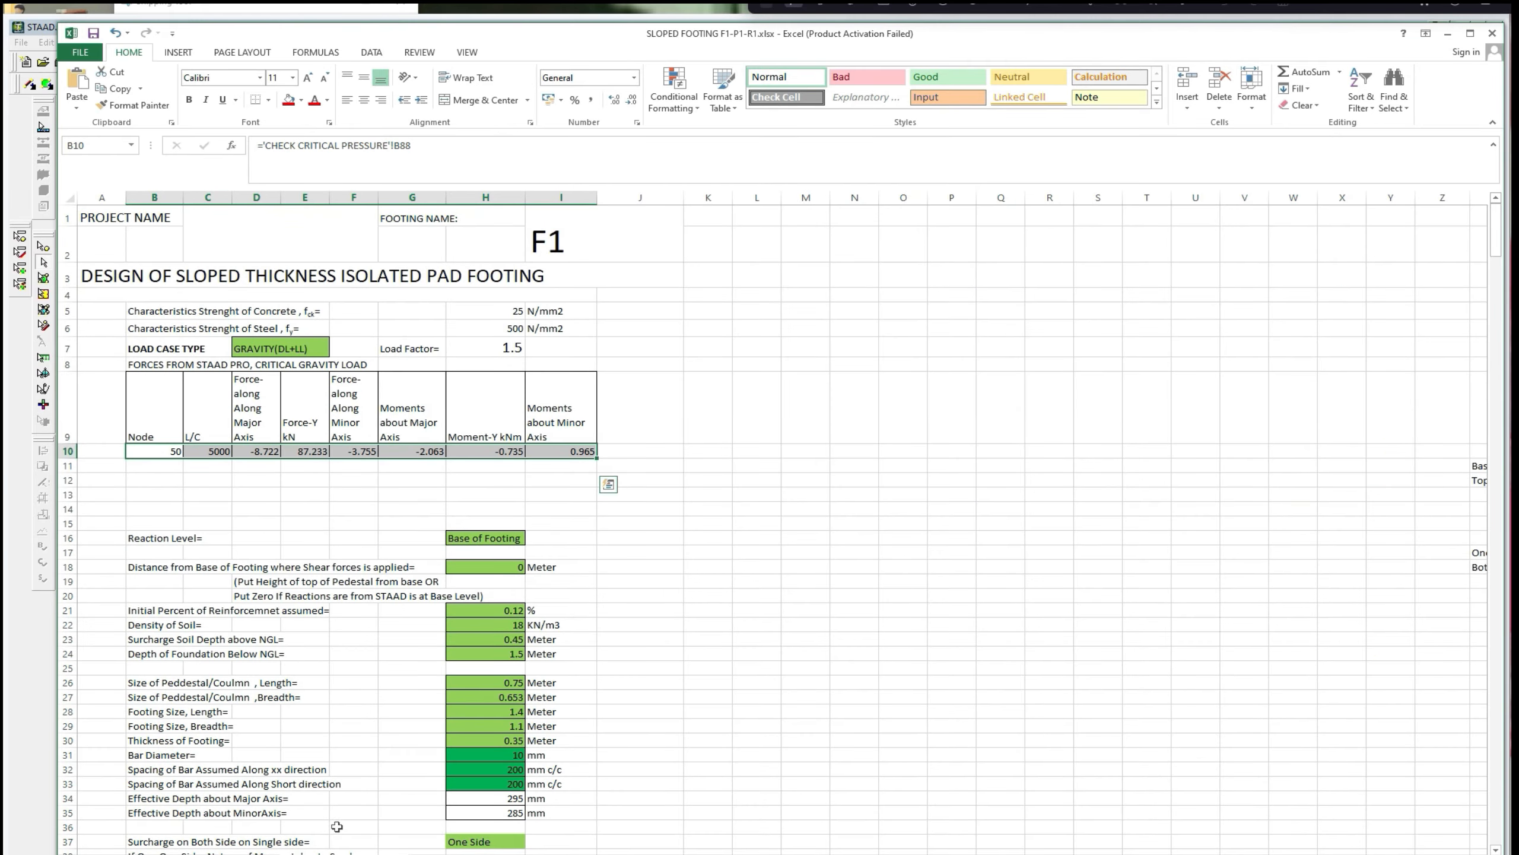
# Review the reinforcement inputs in the GRAVITY LOAD DESIGN sheet, including bar diameter and bar spacing in both directions.
pyautogui.scroll(-3, 337, 827)
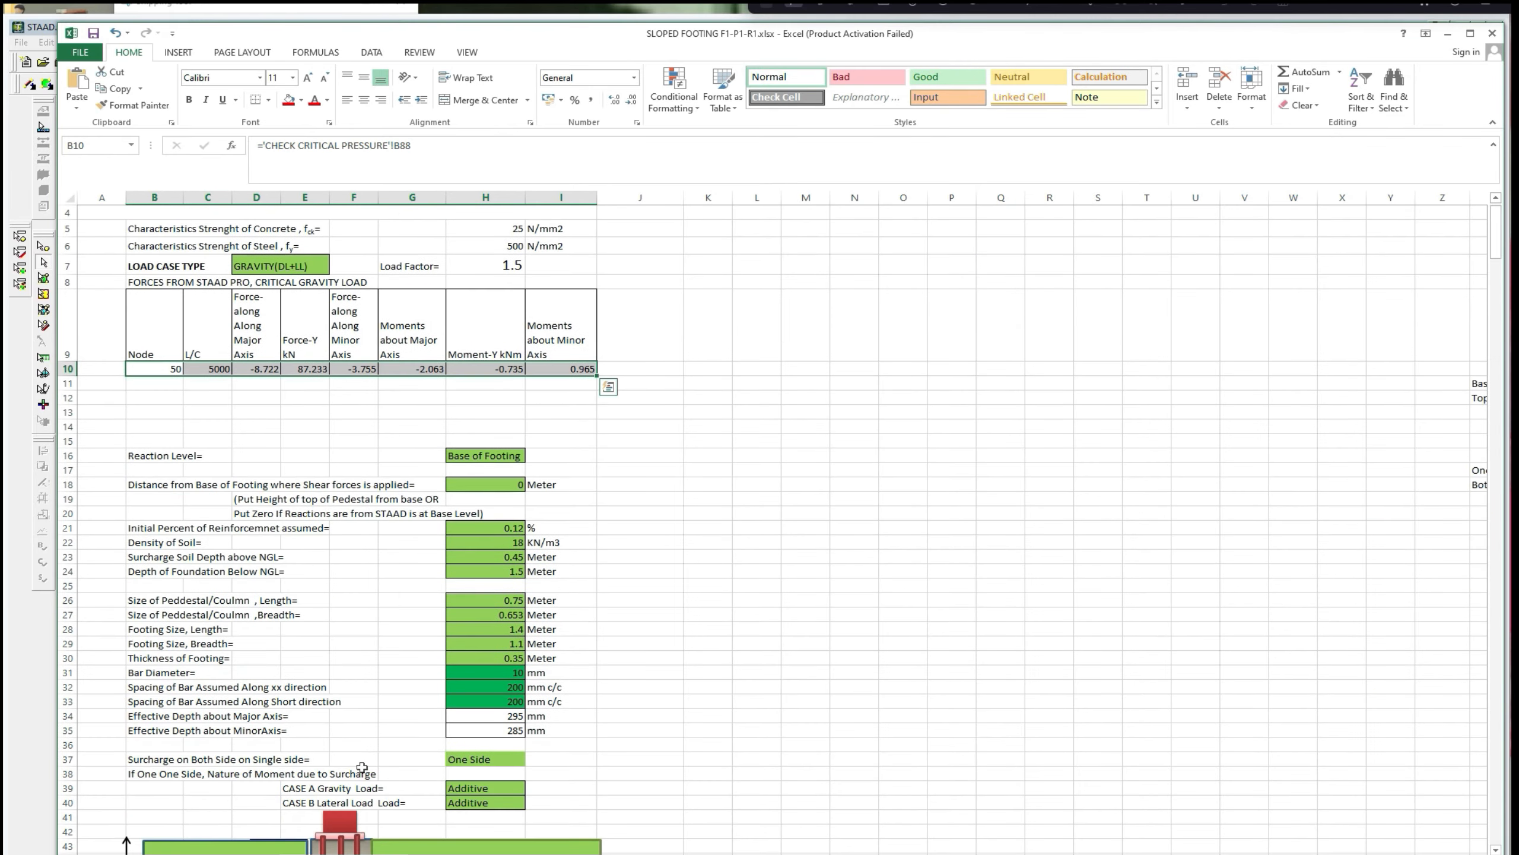
pyautogui.scroll(-1, 509, 602)
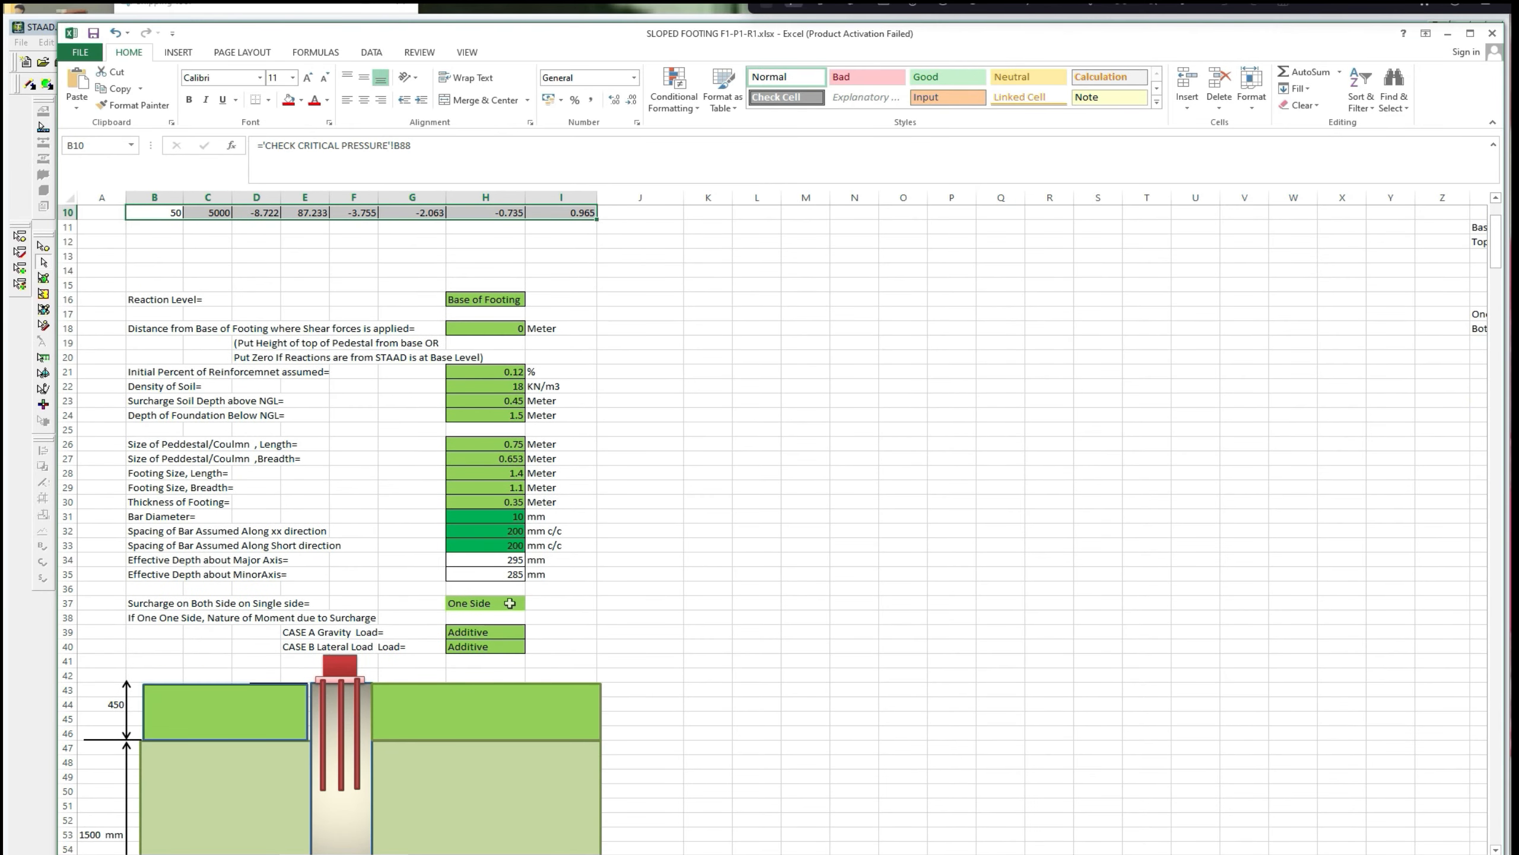
pyautogui.scroll(-1, 510, 602)
pyautogui.click(518, 491)
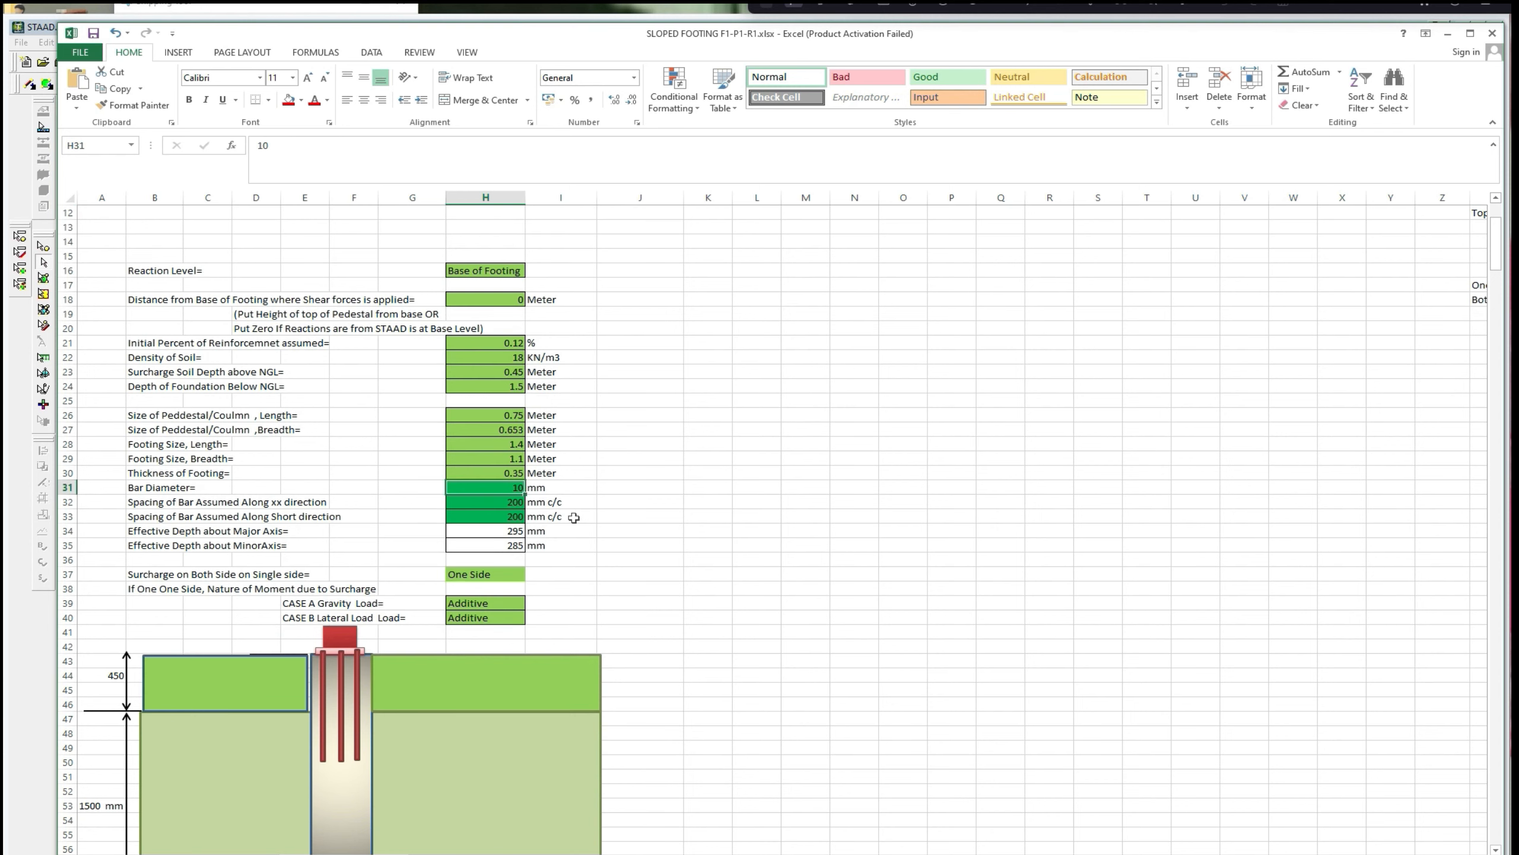
pyautogui.scroll(-1, 574, 517)
pyautogui.scroll(-1, 573, 524)
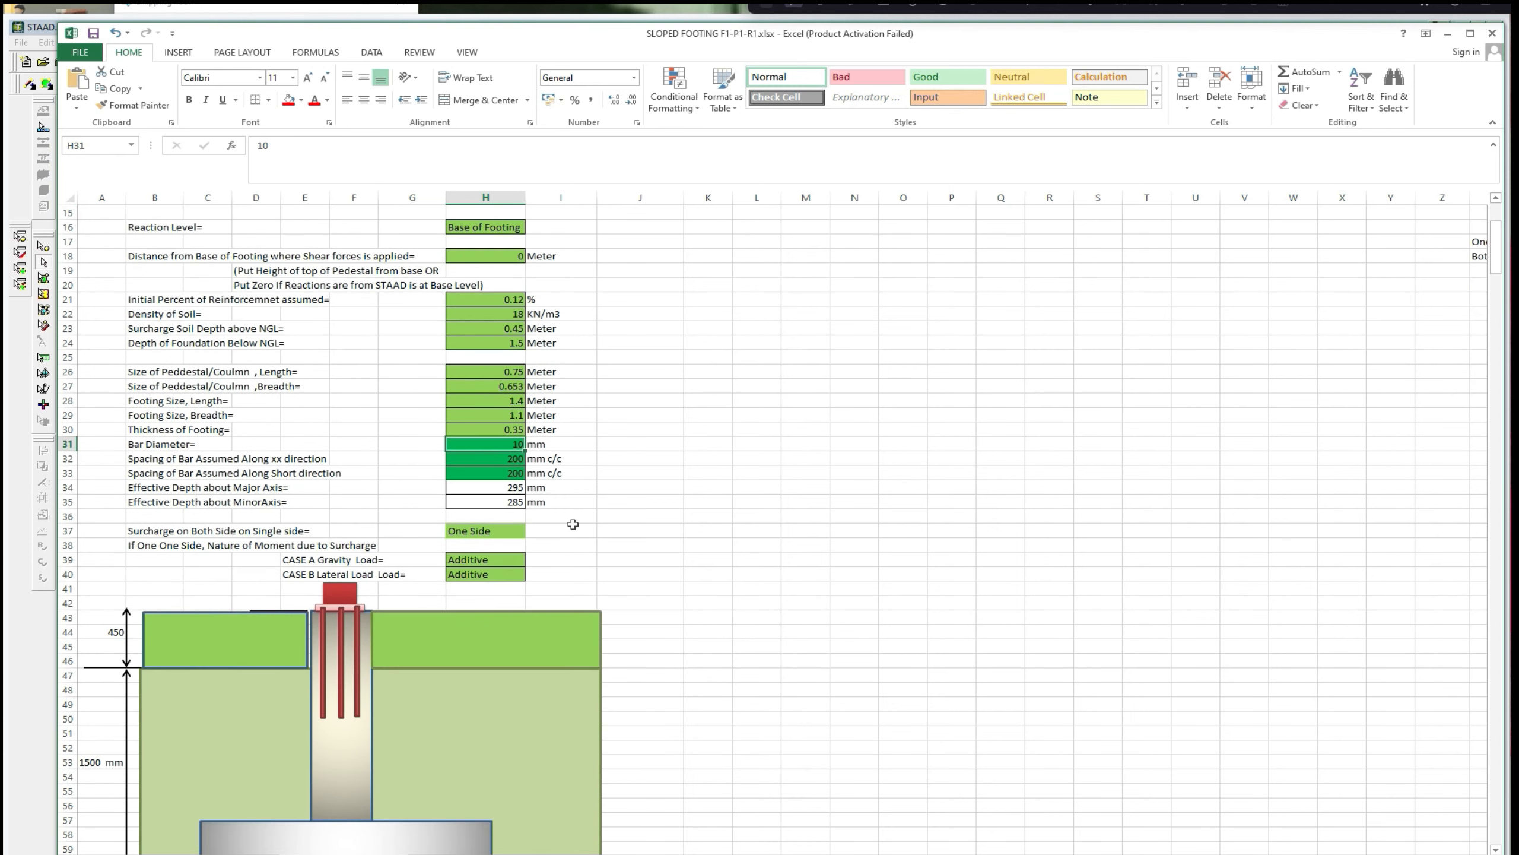
pyautogui.scroll(-2, 573, 524)
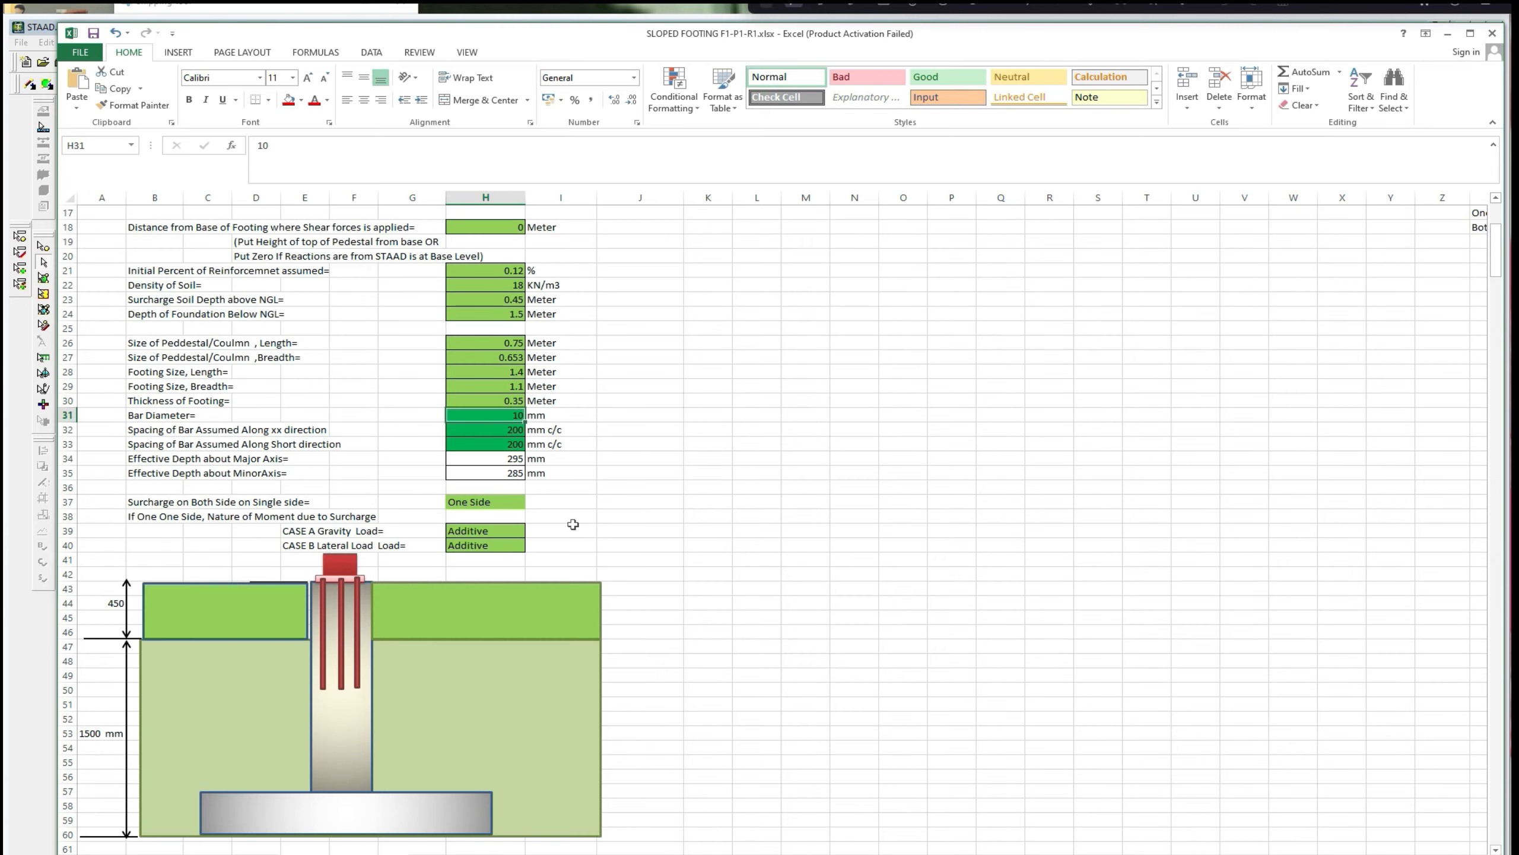
pyautogui.press('Down')
pyautogui.press('Down')
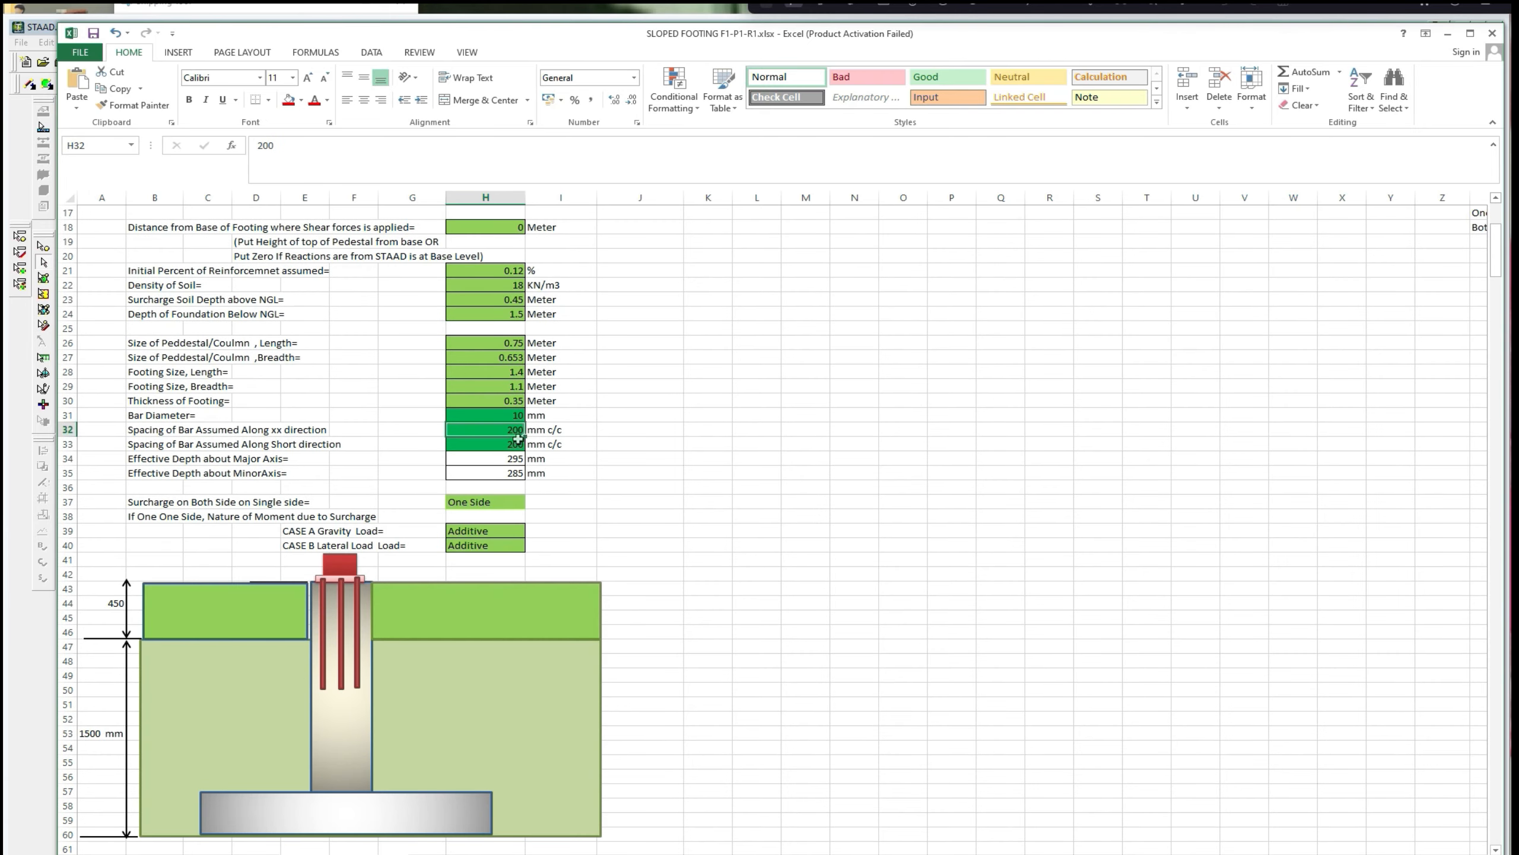
pyautogui.scroll(-1, 579, 499)
pyautogui.scroll(3, 579, 500)
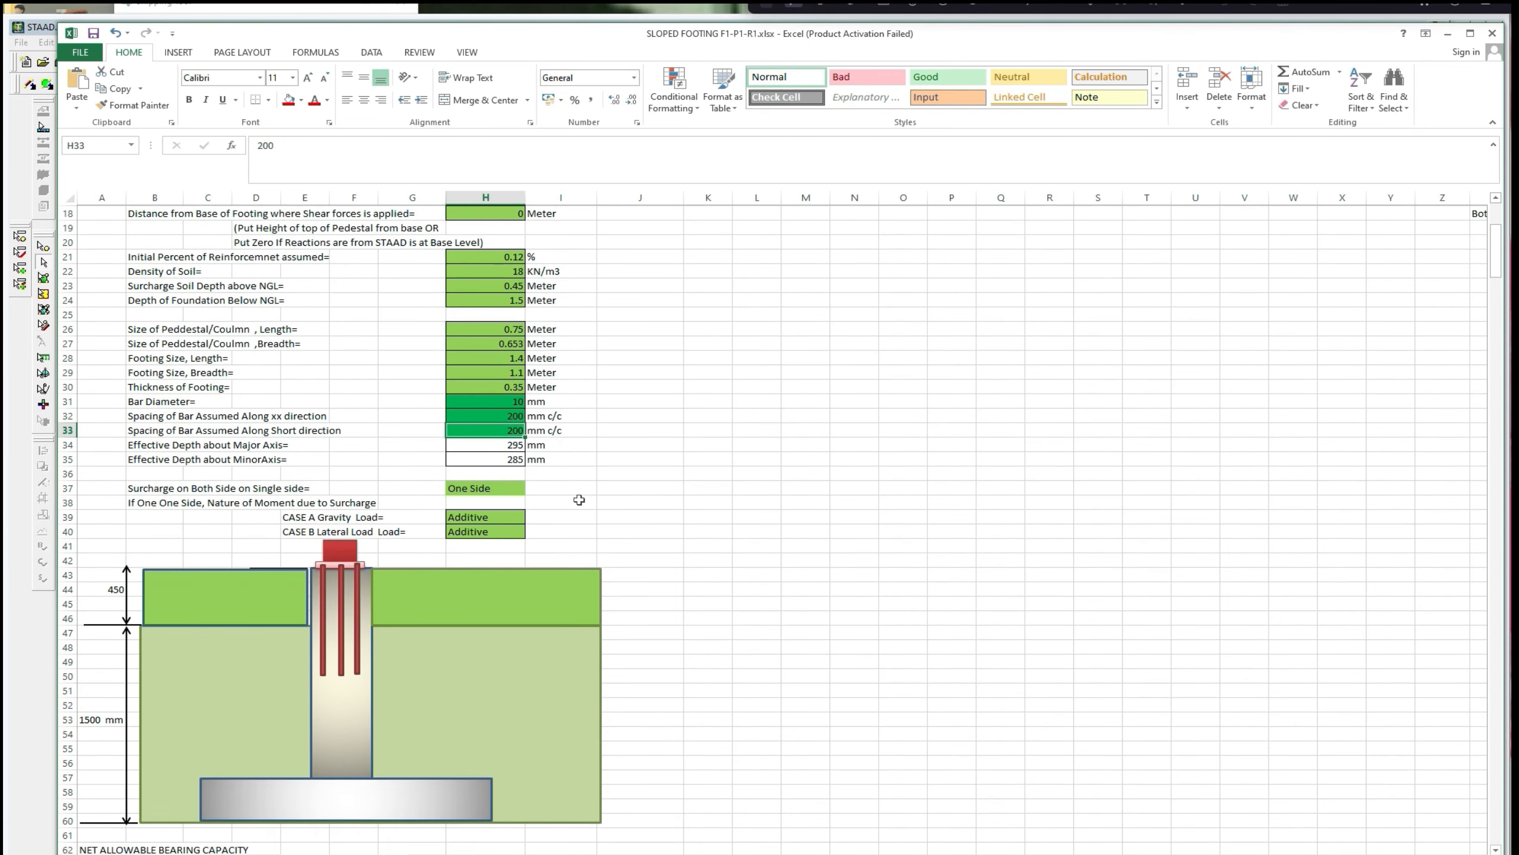
# Review the gravity sheet's soil and footing inputs, bearing capacity, load and moment sums, and the flexure and shear checks.
pyautogui.moveTo(510, 317); pyautogui.dragTo(508, 441)
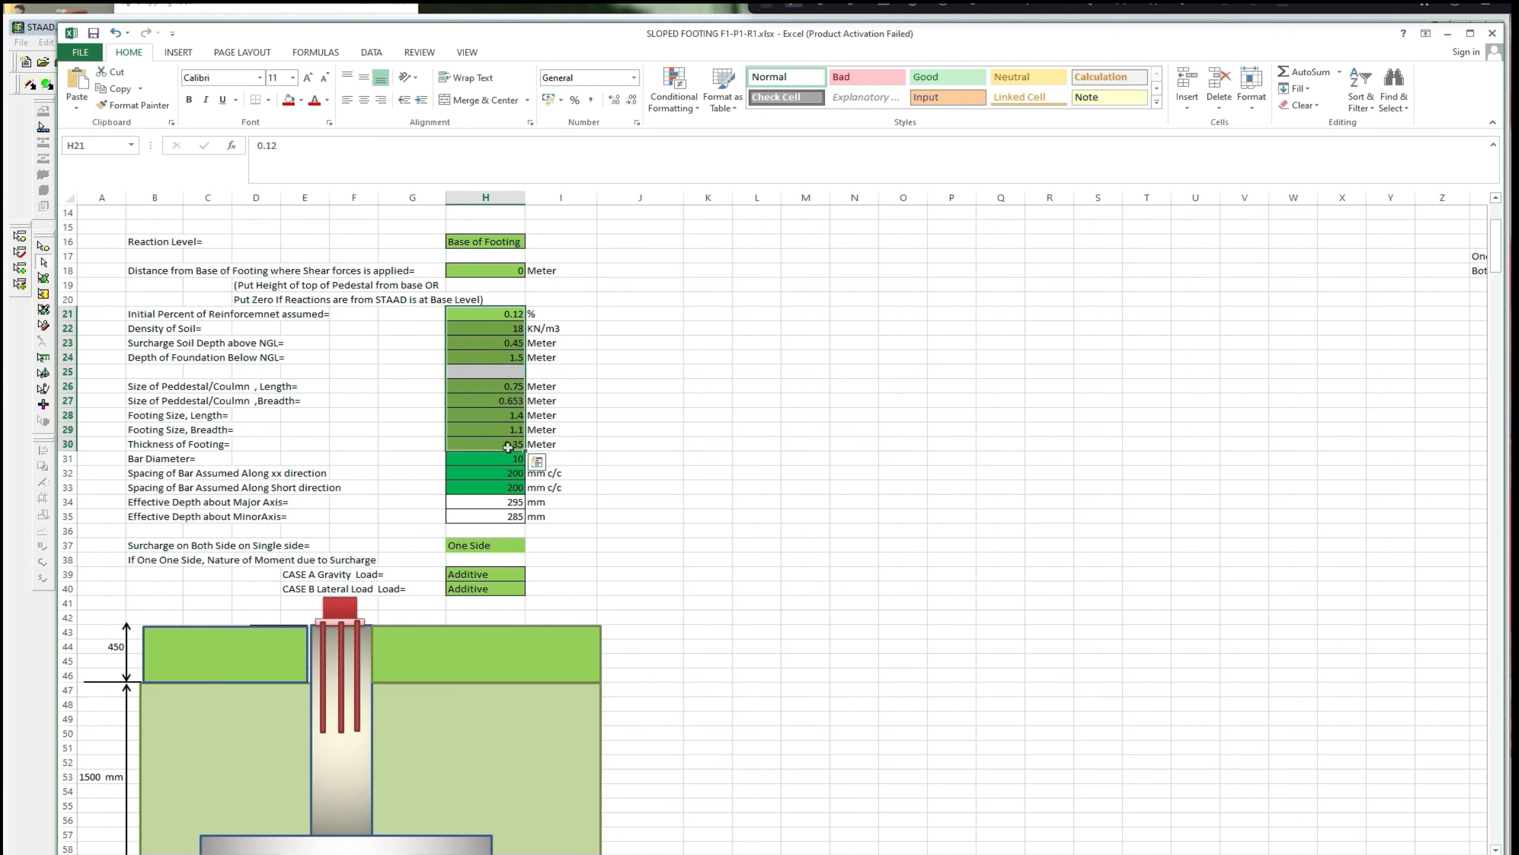
pyautogui.scroll(-3, 568, 512)
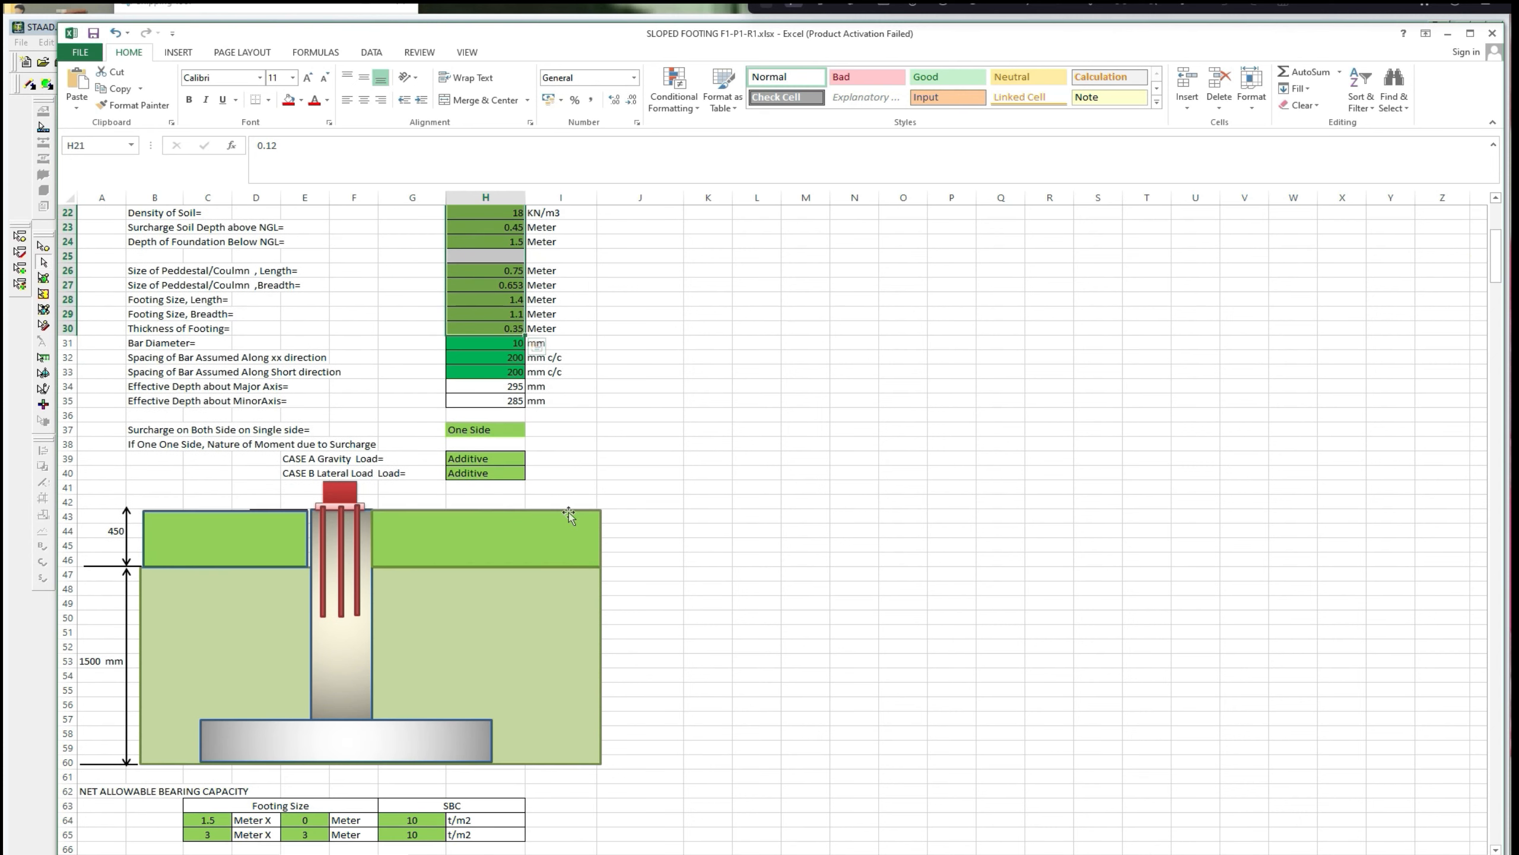
pyautogui.scroll(1, 568, 513)
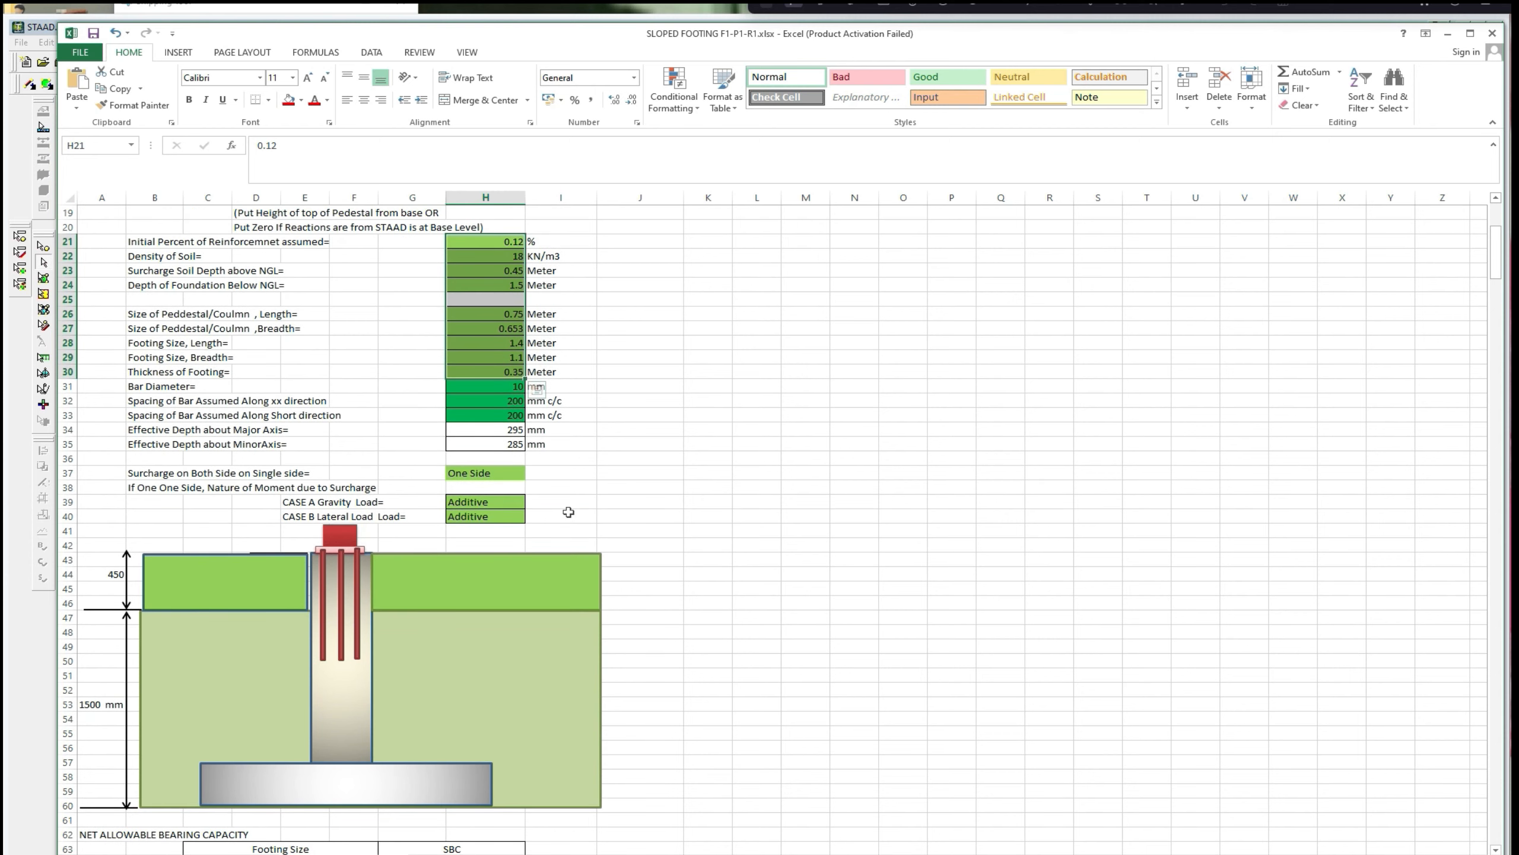
pyautogui.scroll(-1, 568, 512)
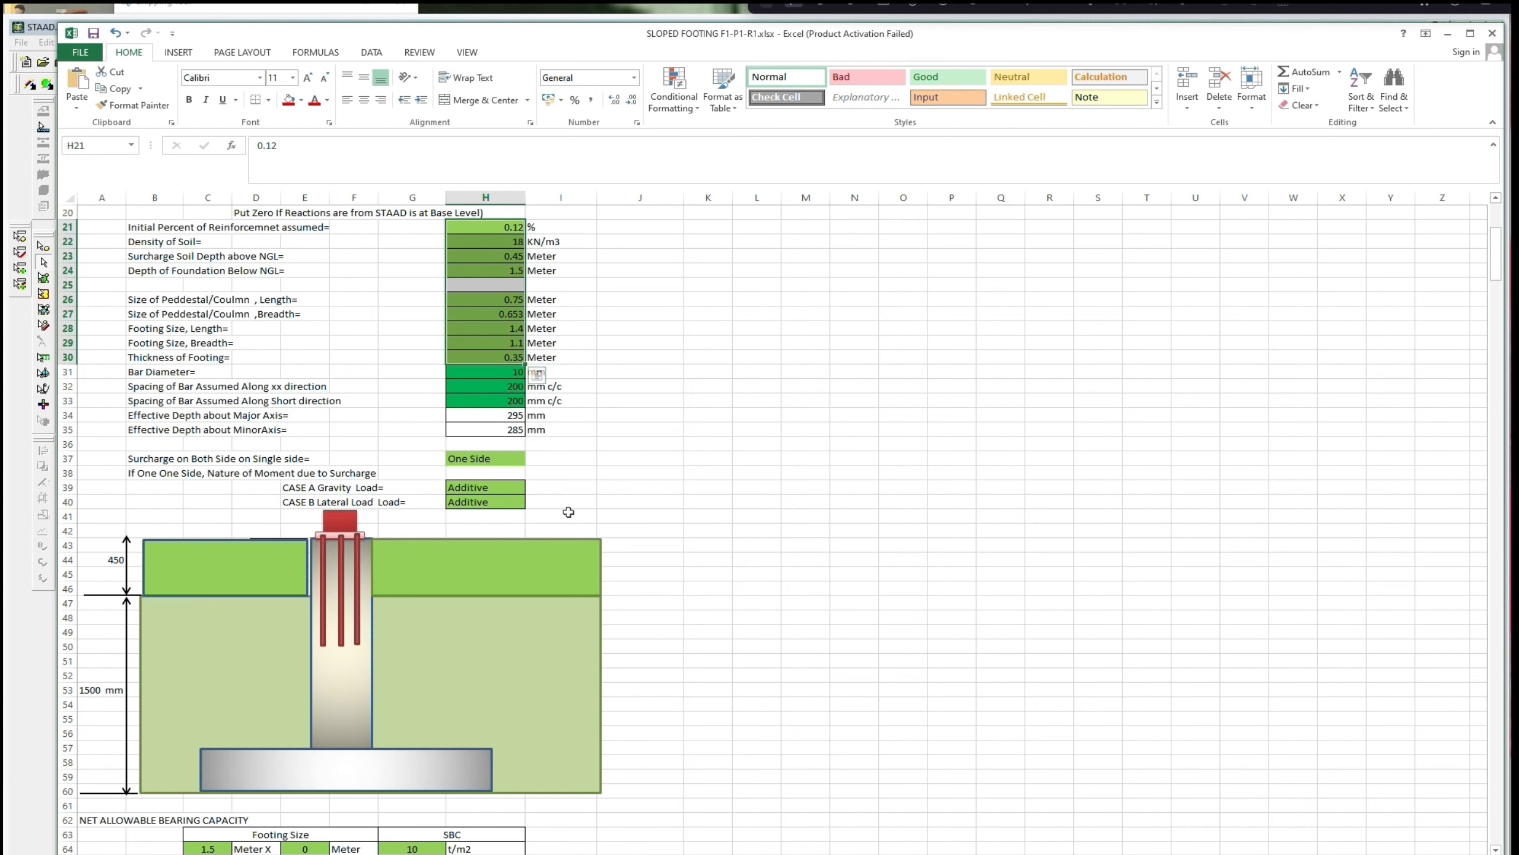
pyautogui.scroll(-9, 568, 512)
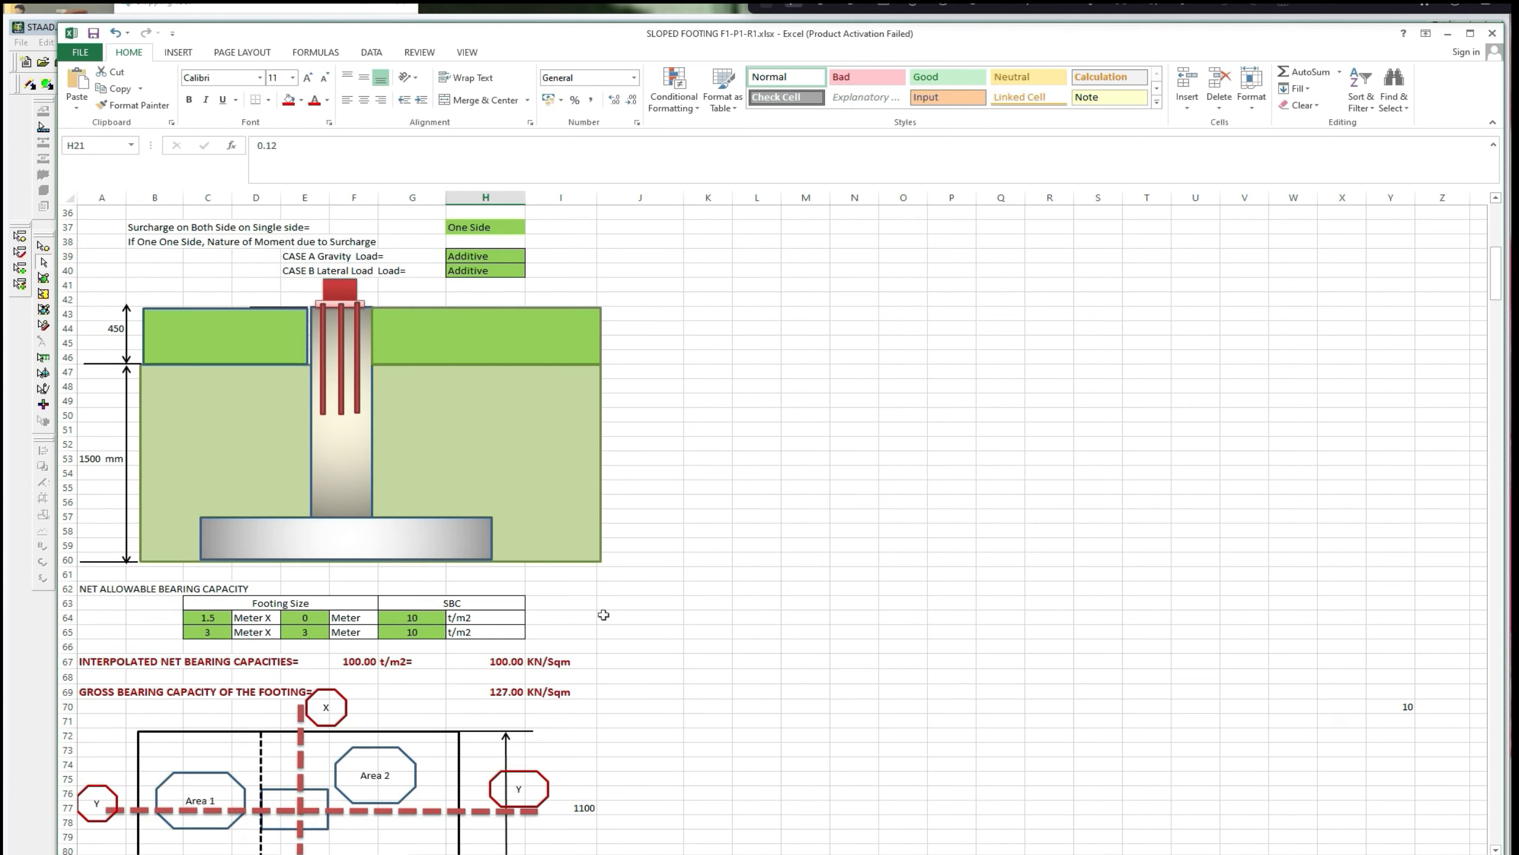
pyautogui.scroll(-7, 603, 615)
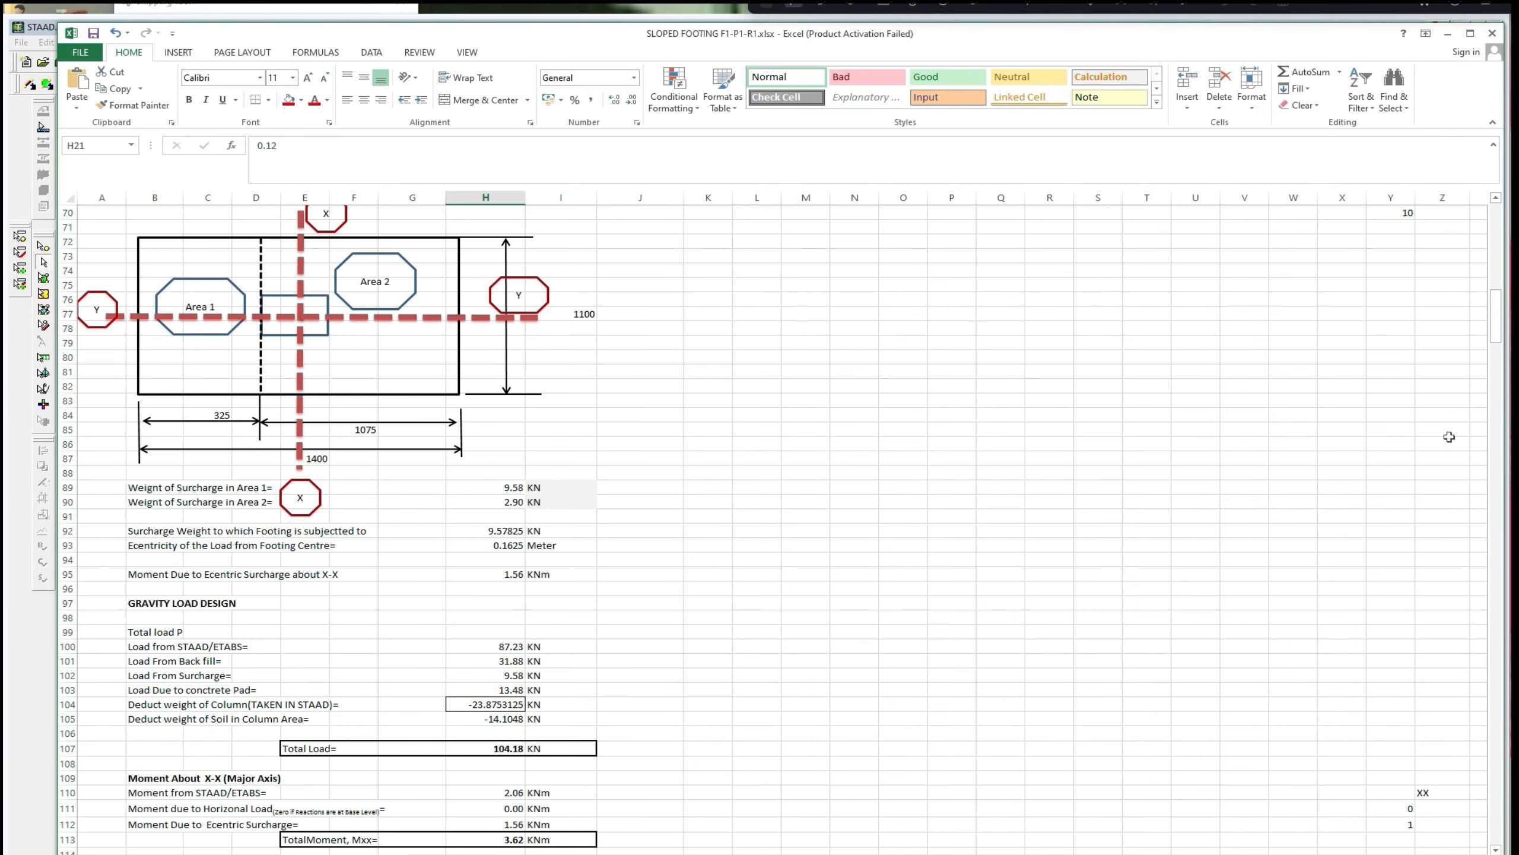
pyautogui.moveTo(1504, 323); pyautogui.dragTo(1490, 550)
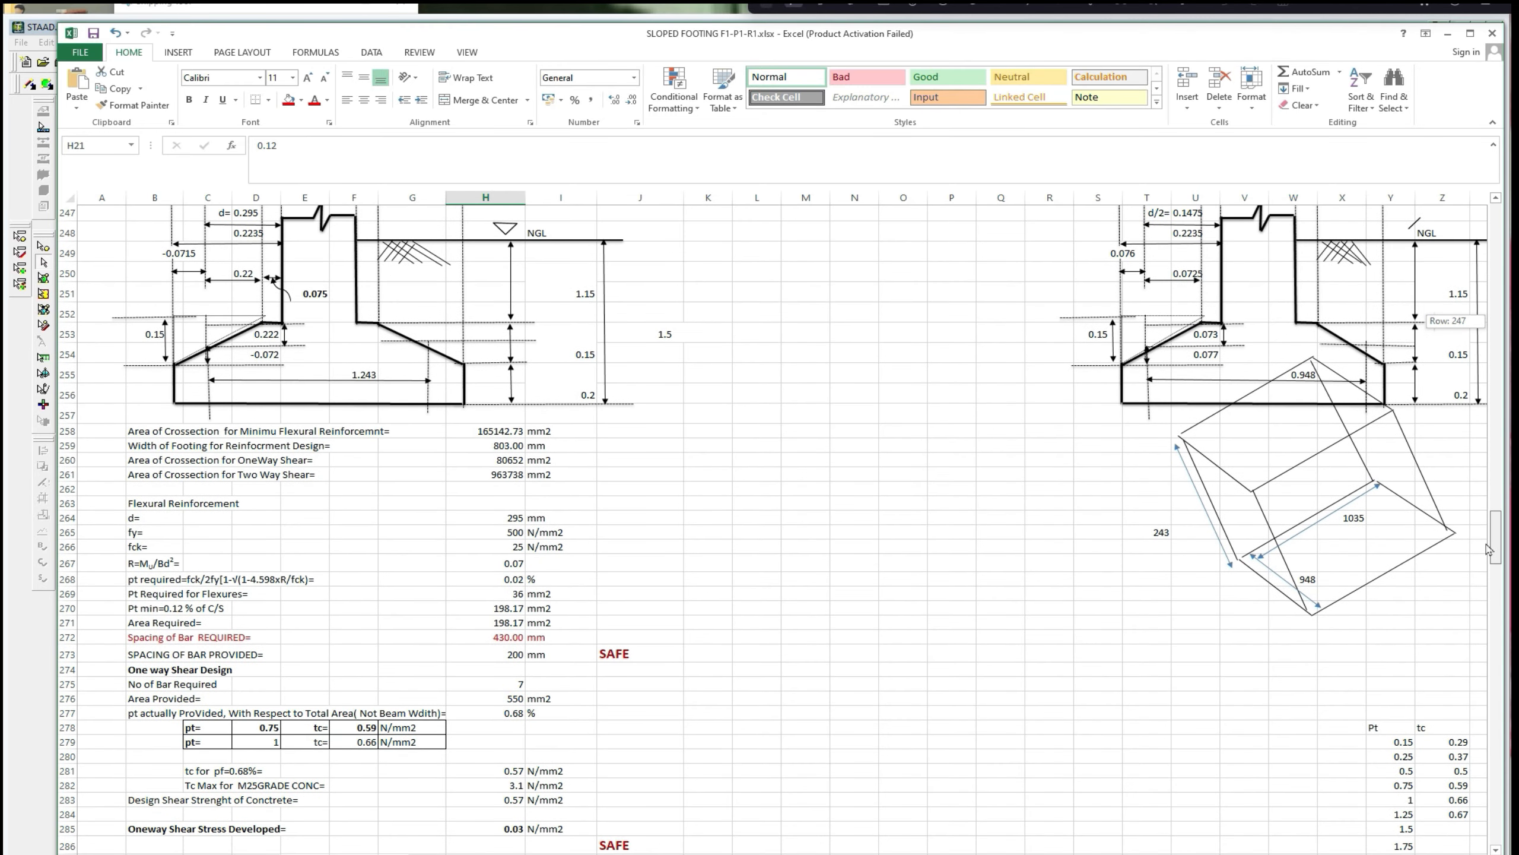
pyautogui.moveTo(1489, 549); pyautogui.dragTo(1423, 839)
# Examine the lateral strength design sheet's linked force table, footing inputs and design checks.
pyautogui.hotkey('ctrl', 'pagedown')
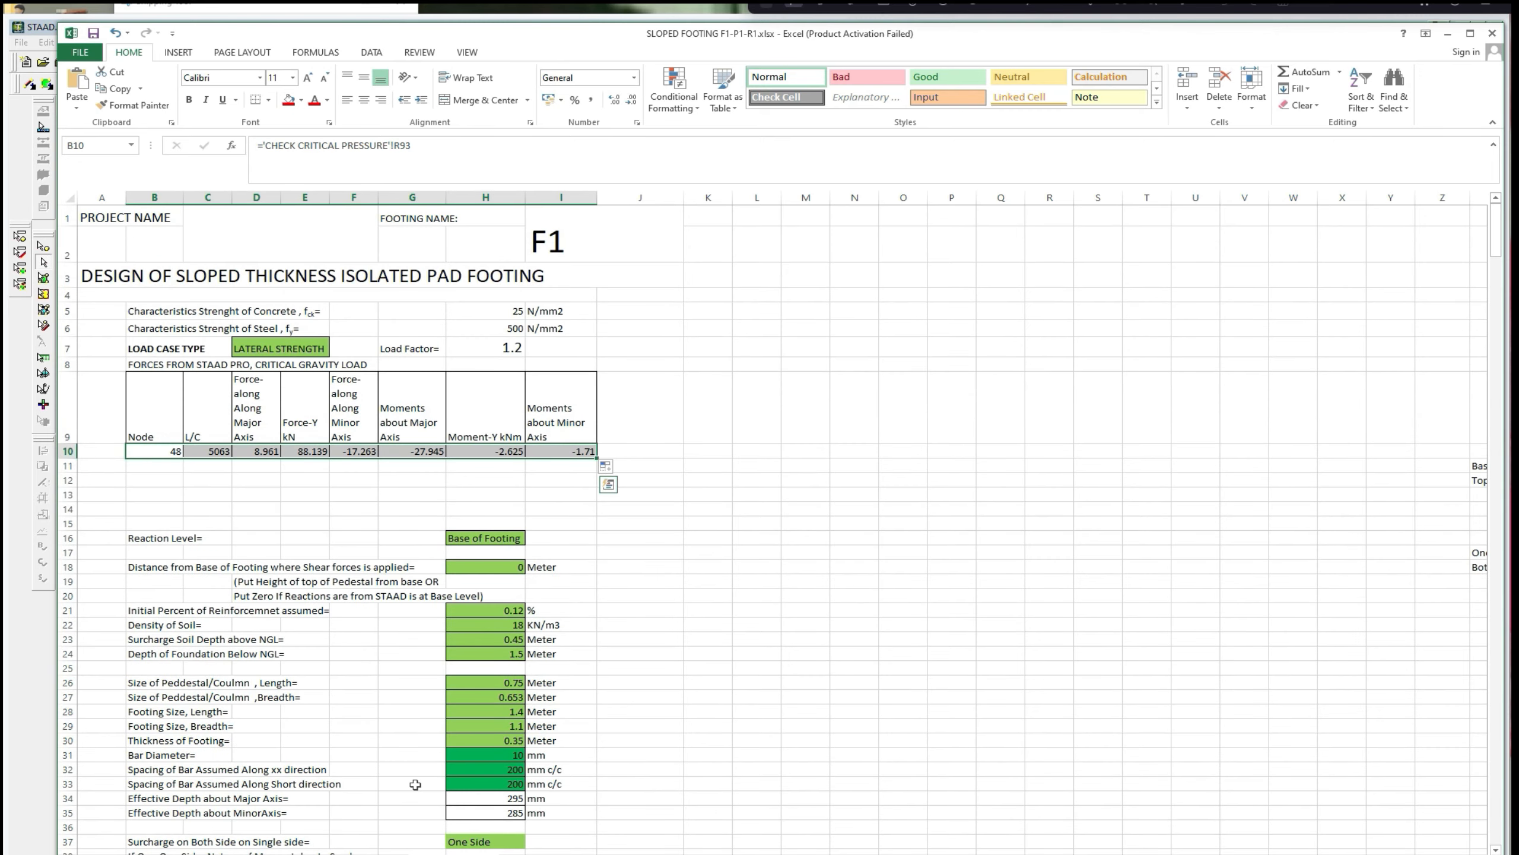
pyautogui.scroll(-6, 1273, 256)
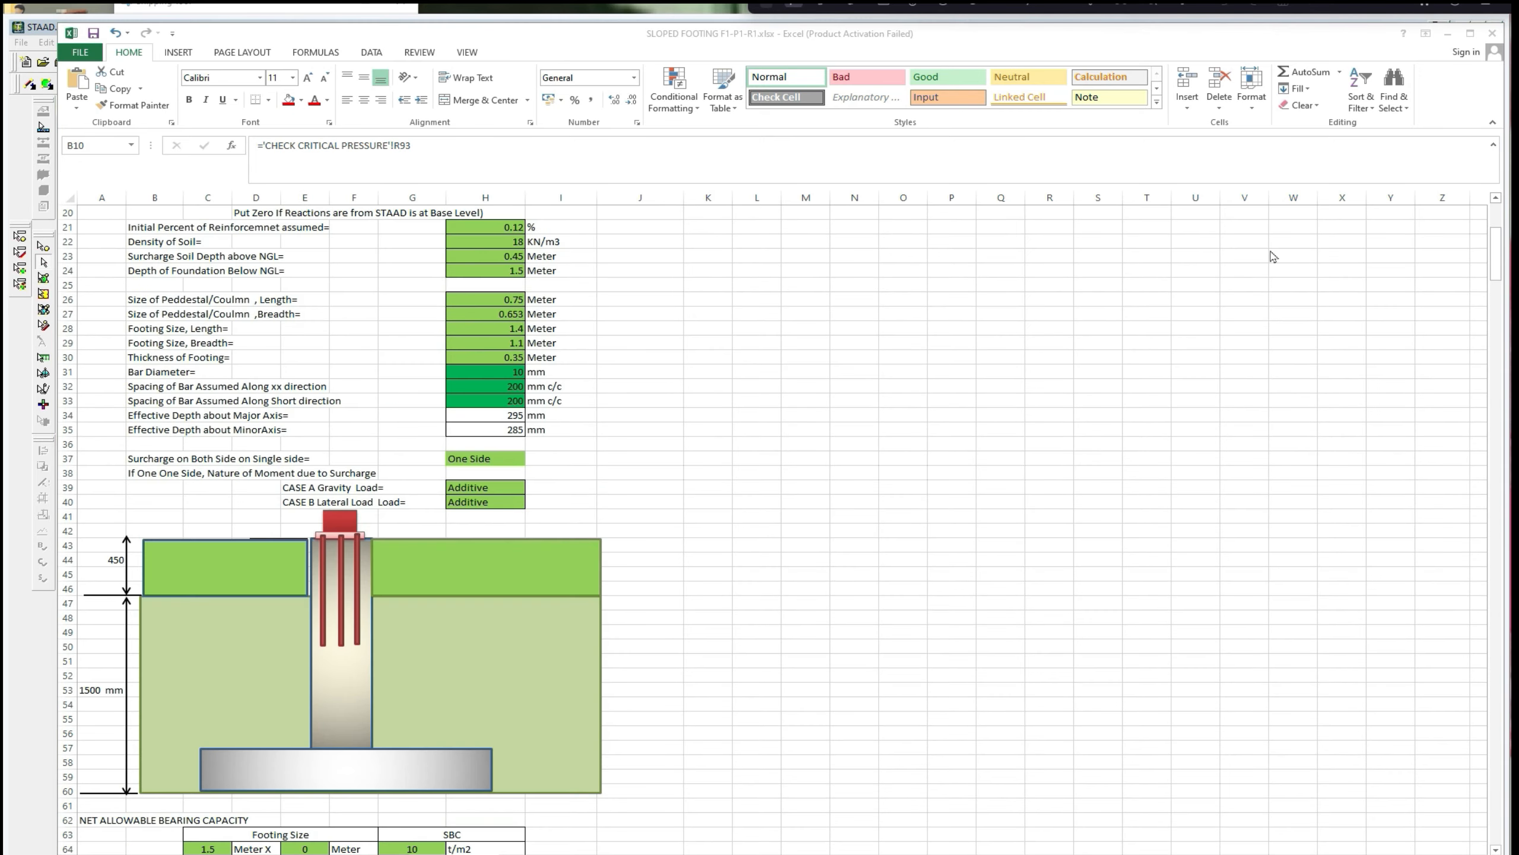
pyautogui.moveTo(1499, 271); pyautogui.dragTo(1498, 329)
pyautogui.moveTo(1499, 270); pyautogui.dragTo(1419, 241)
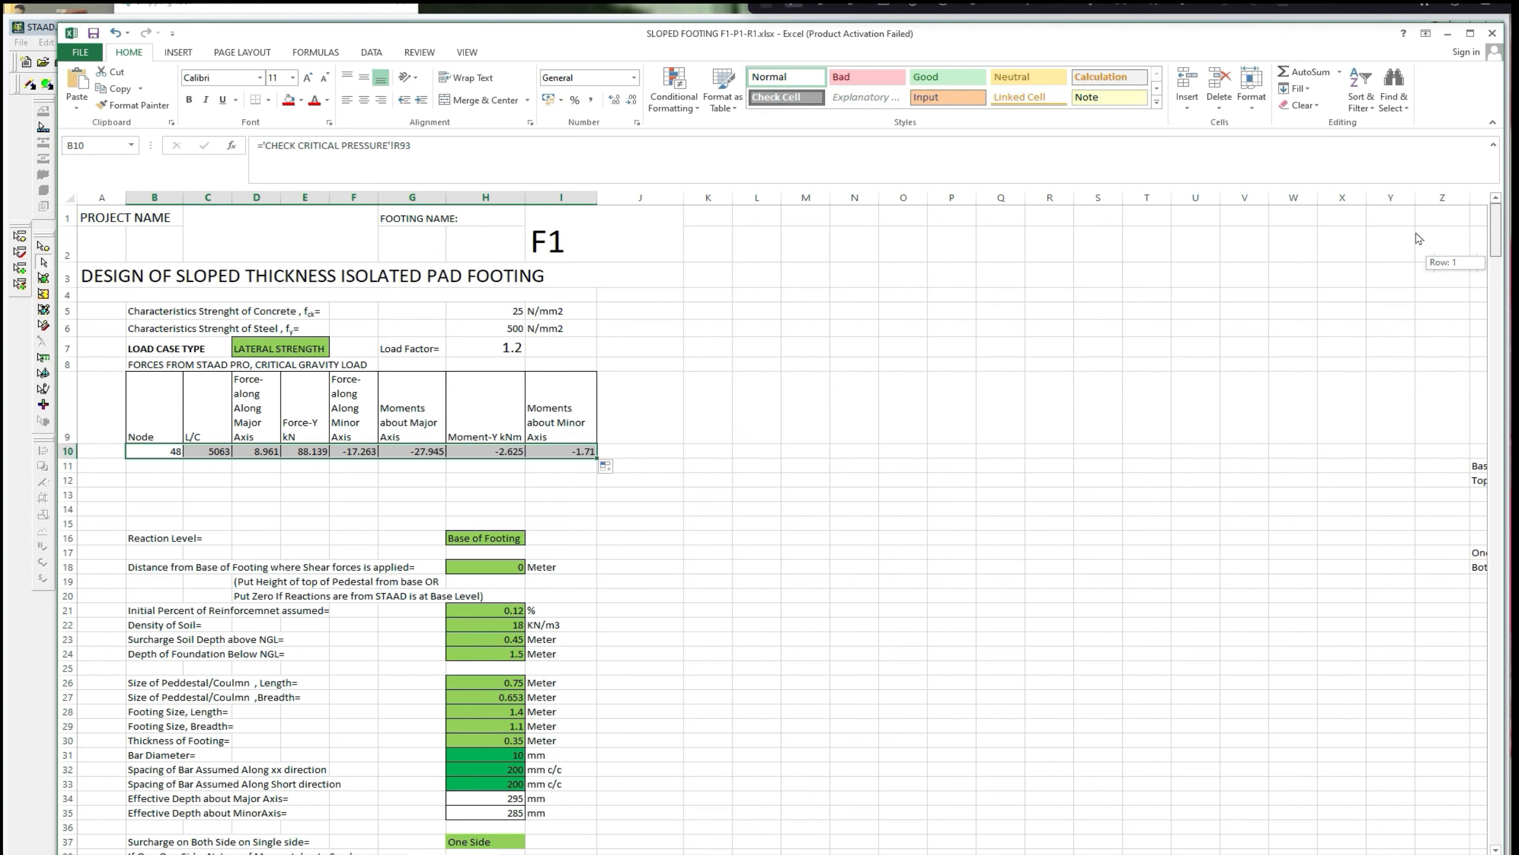
pyautogui.moveTo(1419, 240); pyautogui.dragTo(1419, 238)
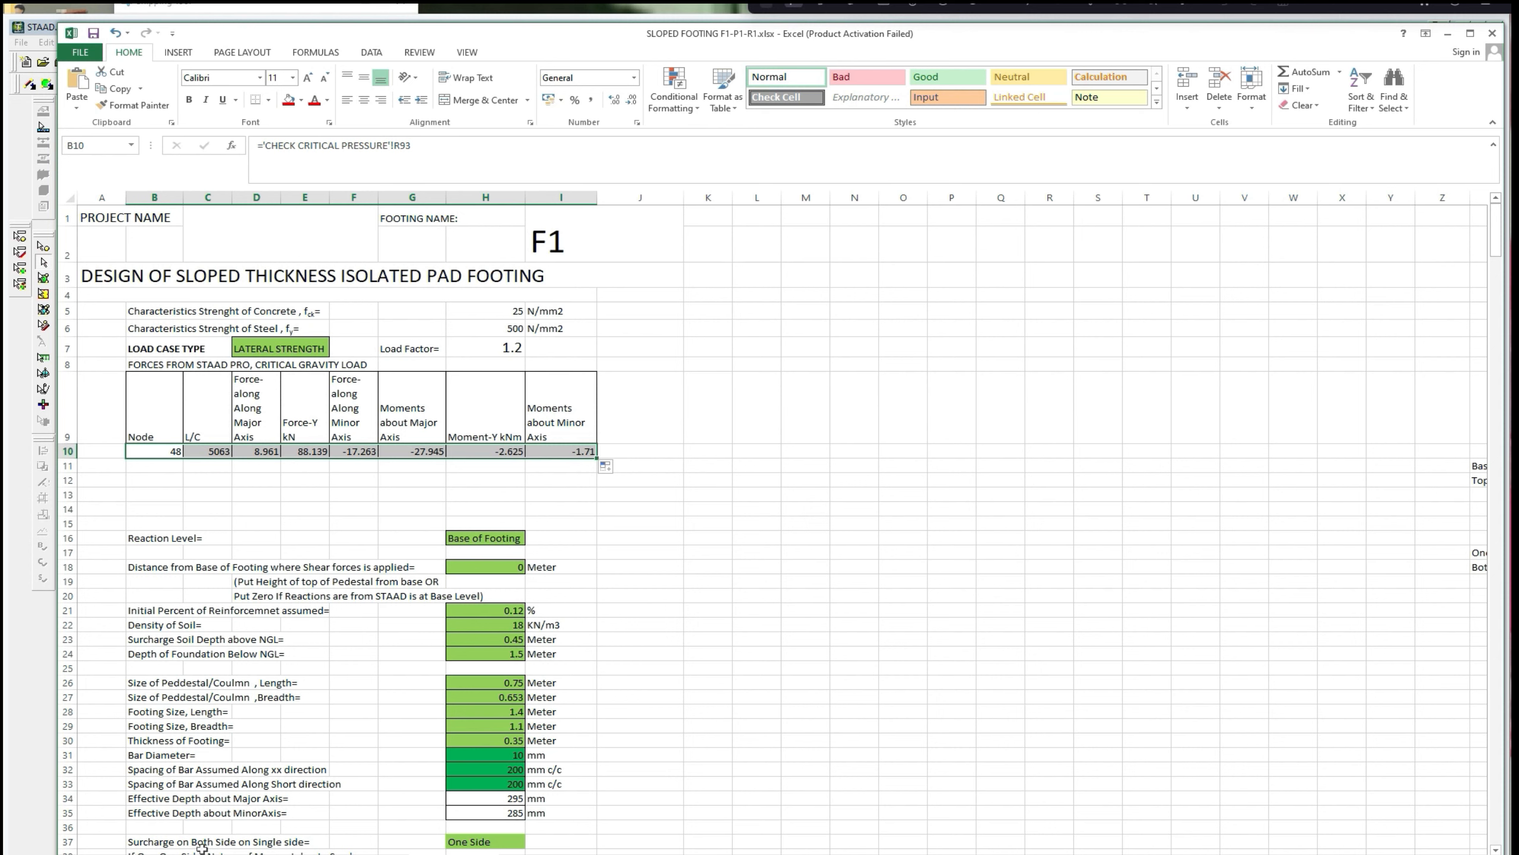
pyautogui.click(784, 624)
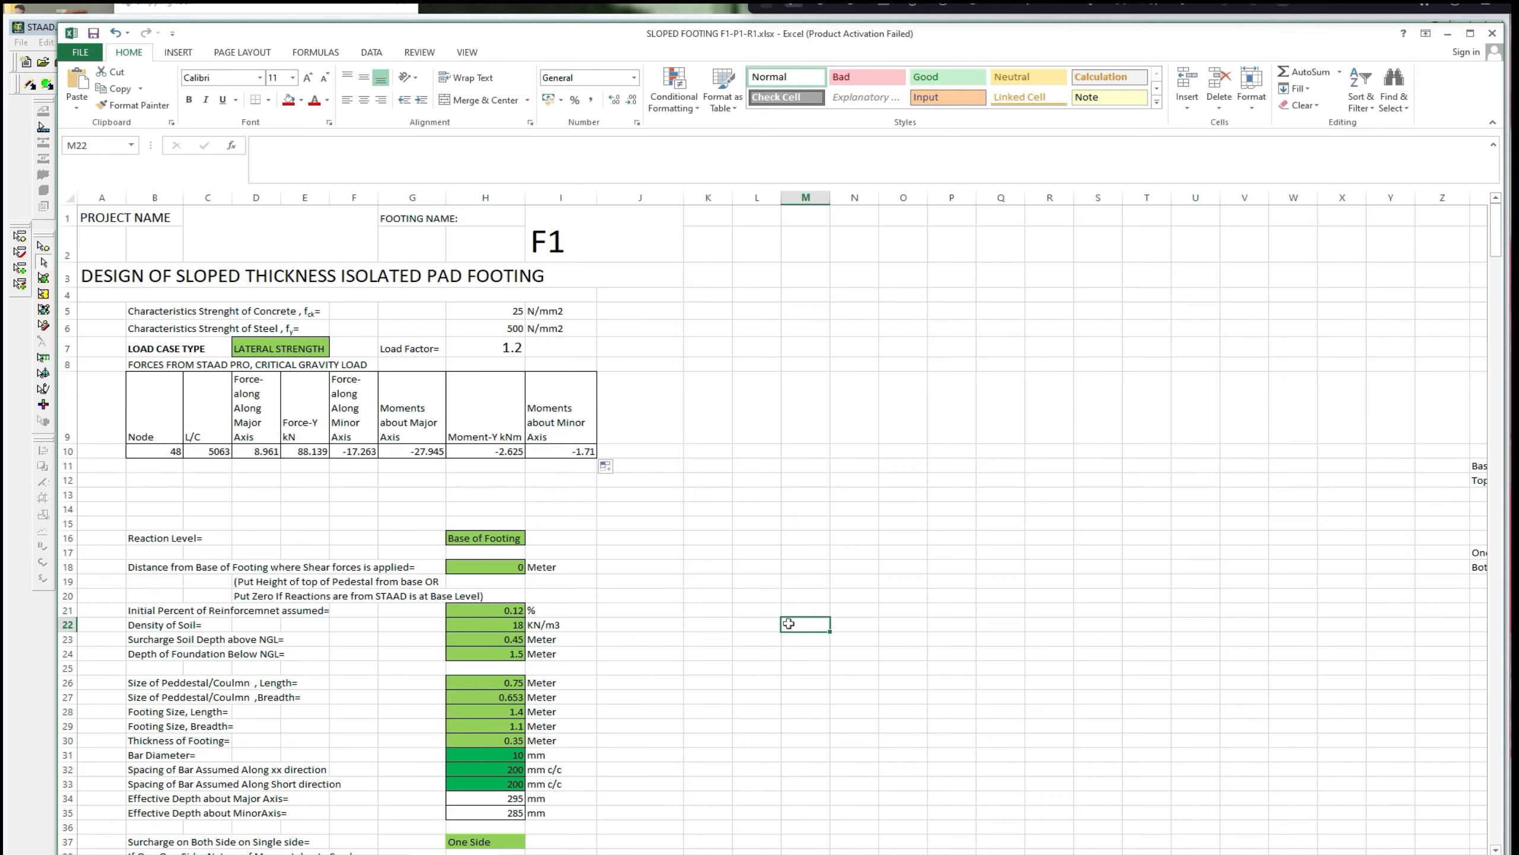
# Return to the size inputs in the CHECK CRITICAL PRESSURE sheet and set the lesser thickness of the footing to 0.15.
pyautogui.scroll(-1, 784, 625)
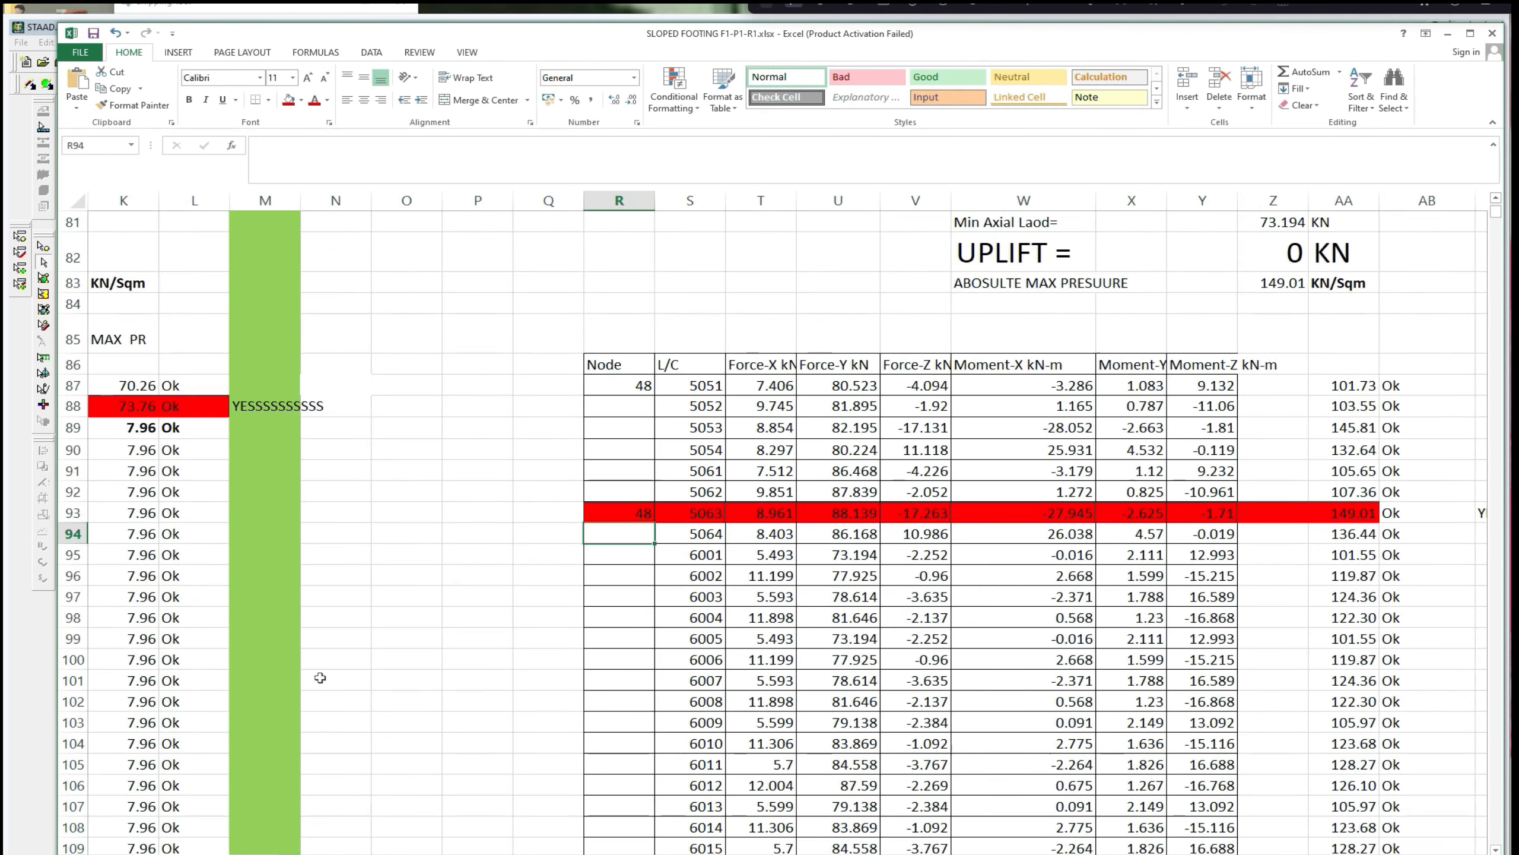
pyautogui.hscroll(-5, 809, 522)
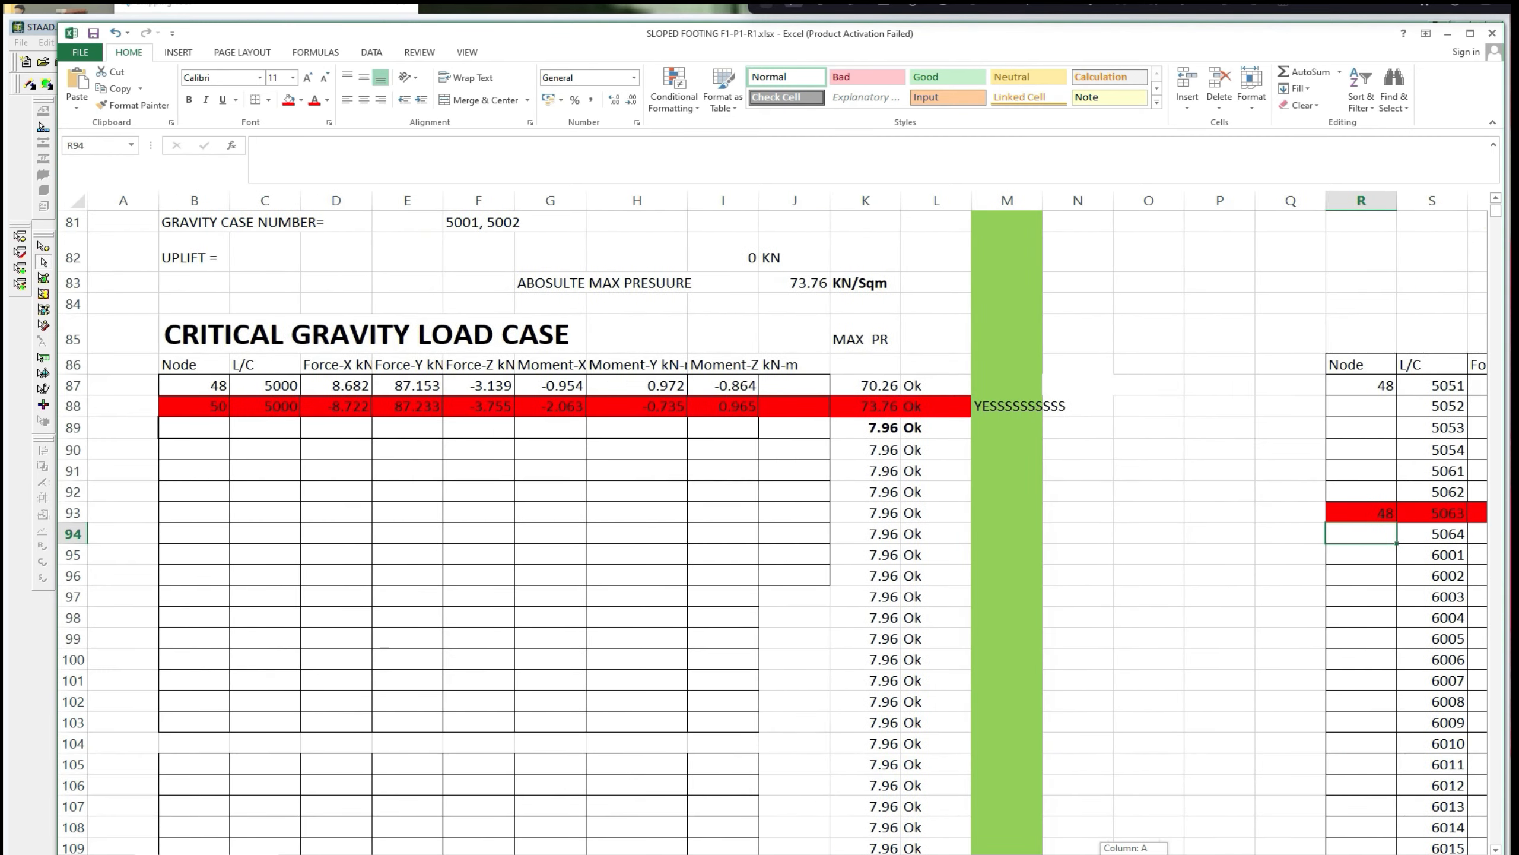
pyautogui.scroll(3, 809, 522)
pyautogui.scroll(6, 809, 522)
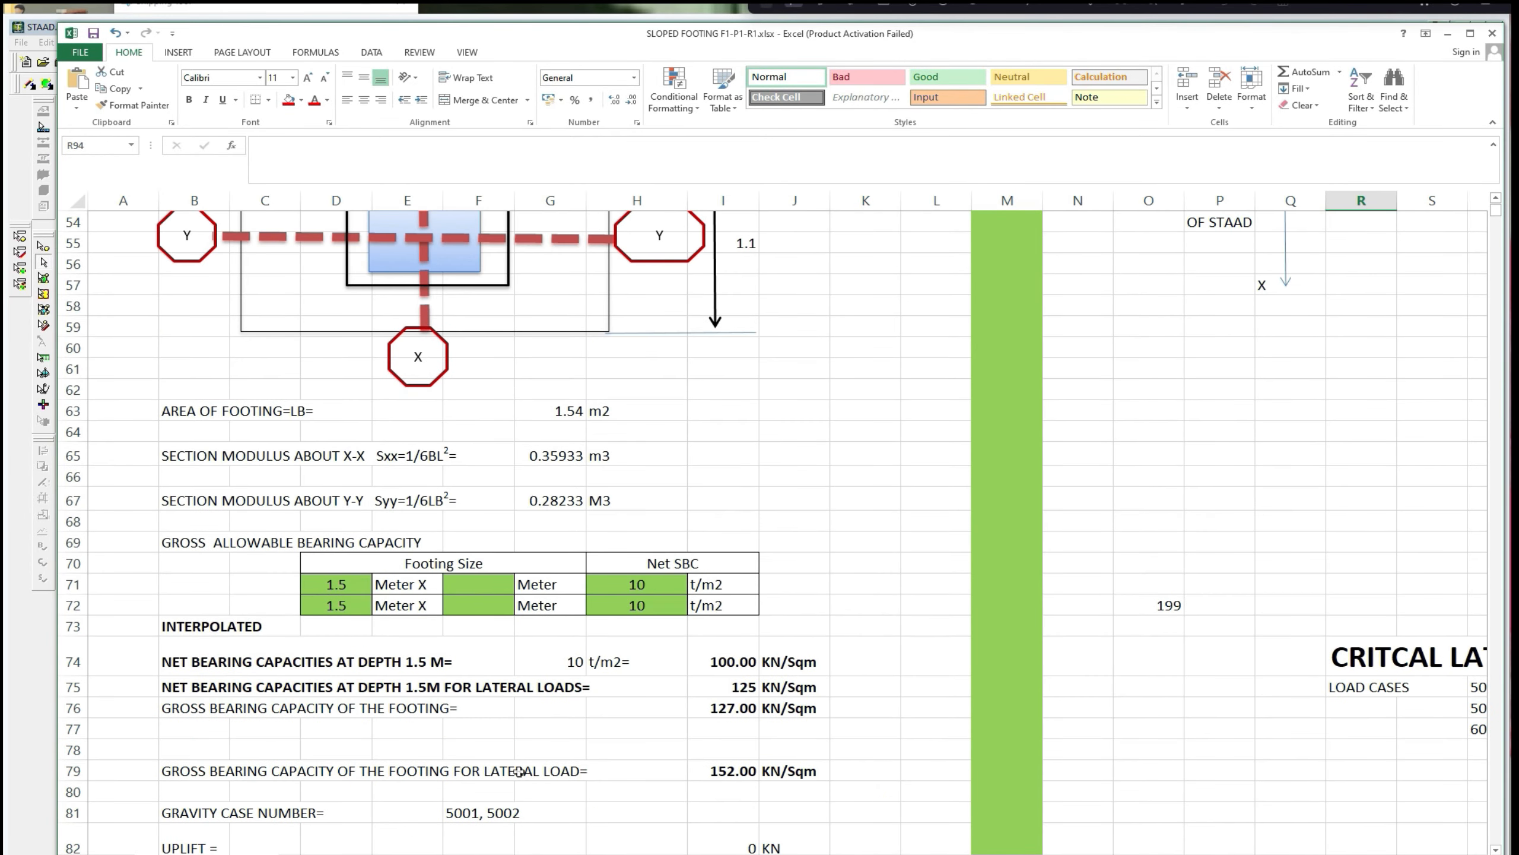
pyautogui.scroll(11, 519, 771)
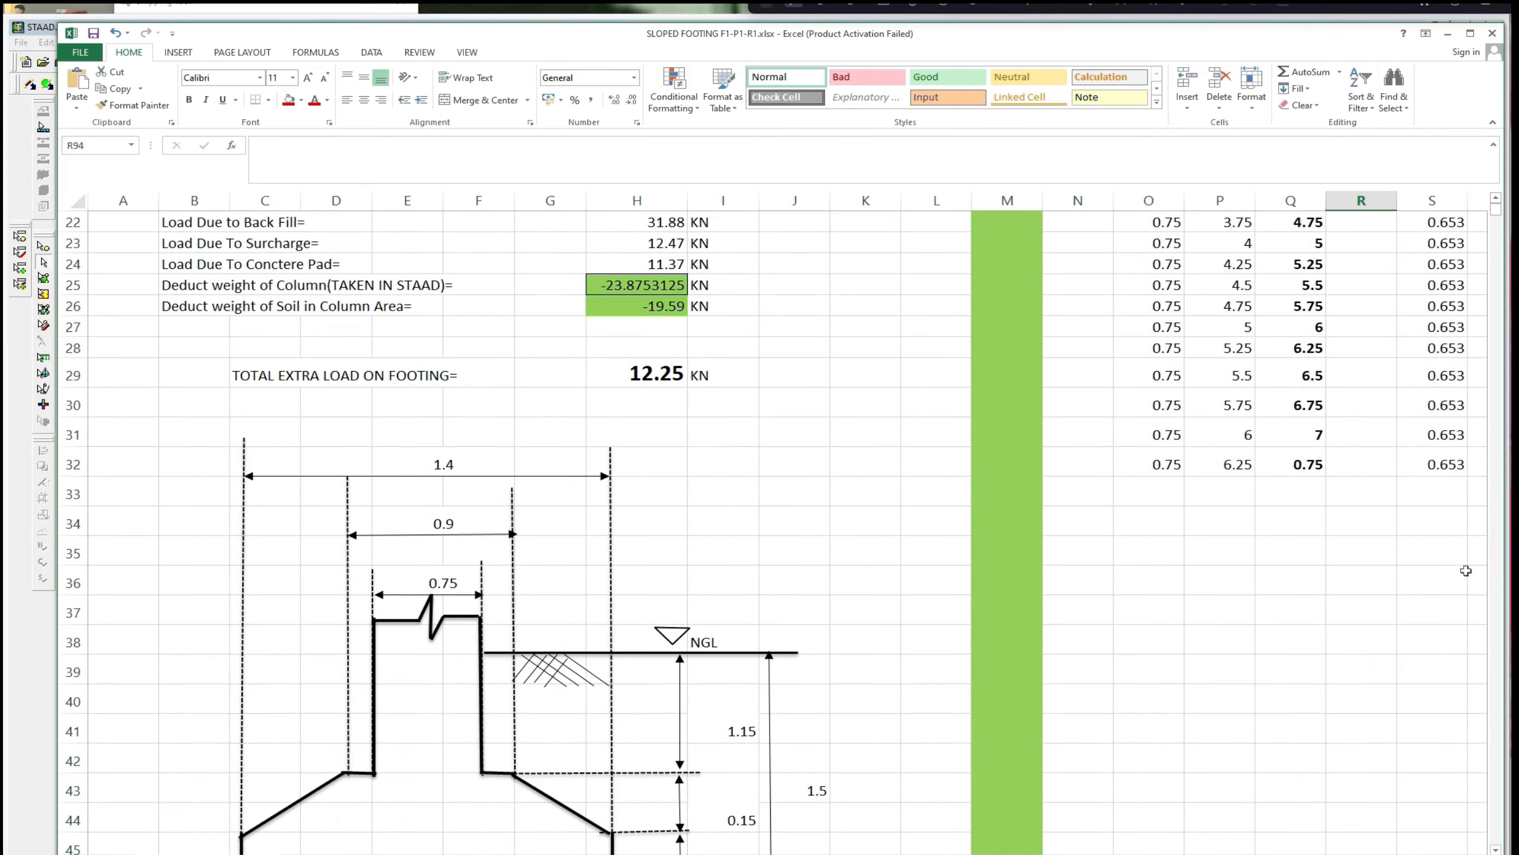
pyautogui.scroll(7, 1466, 571)
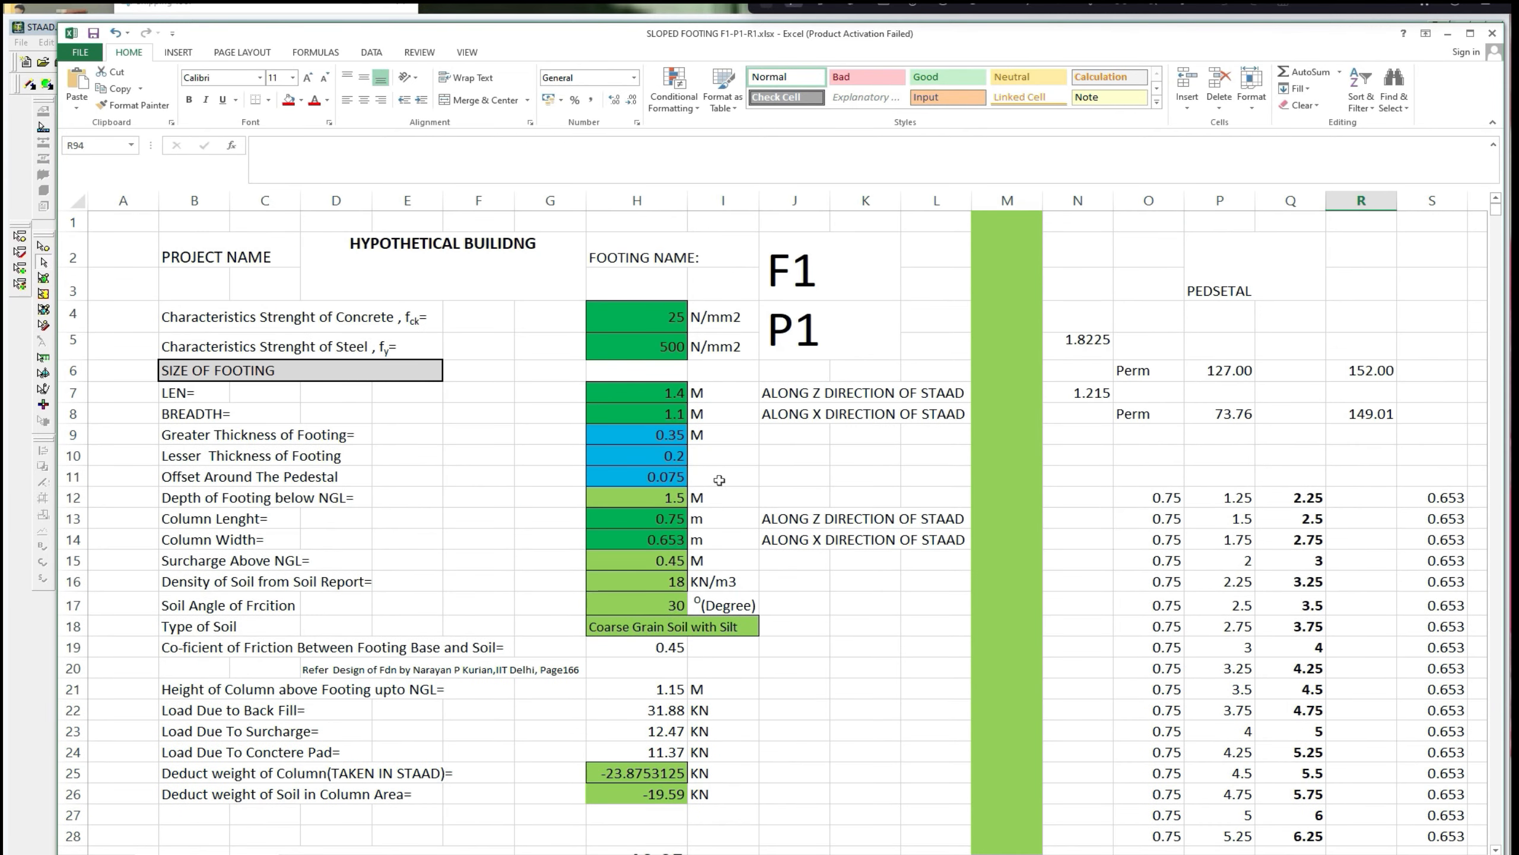
pyautogui.click(684, 434)
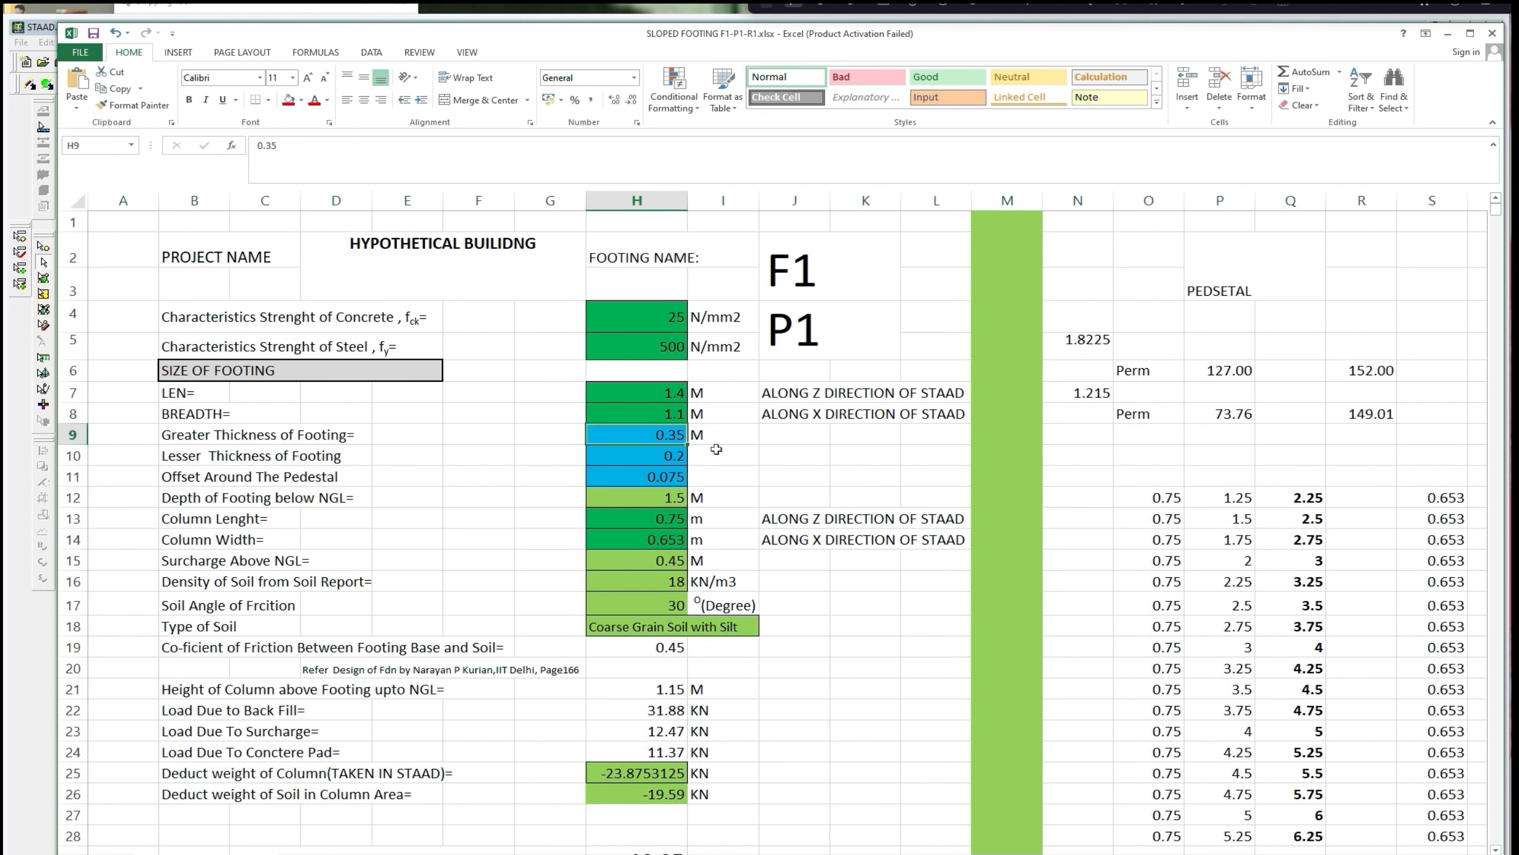
pyautogui.click(677, 455)
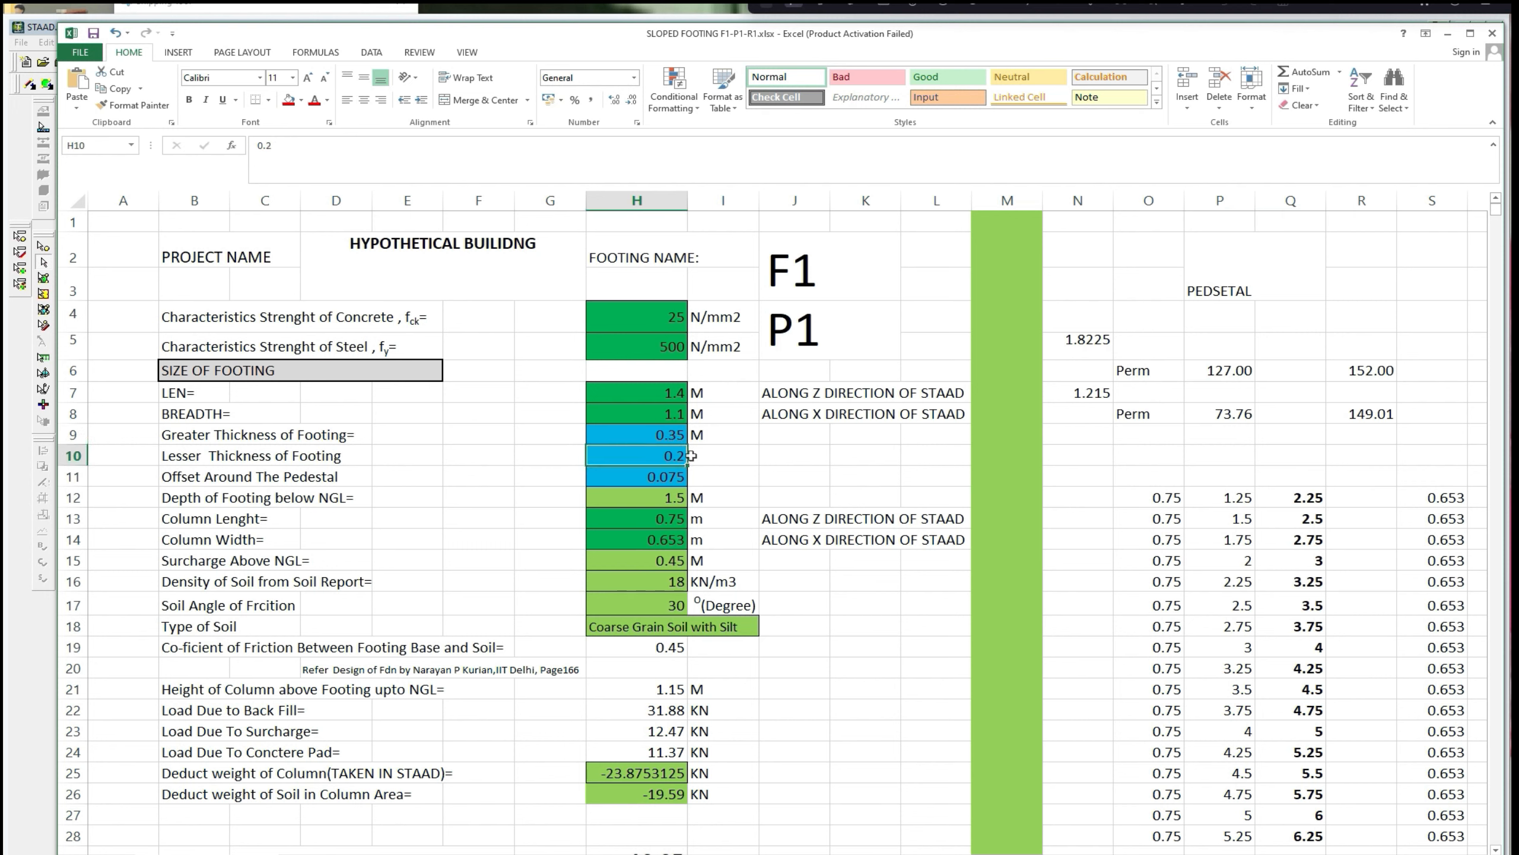
pyautogui.click(672, 440)
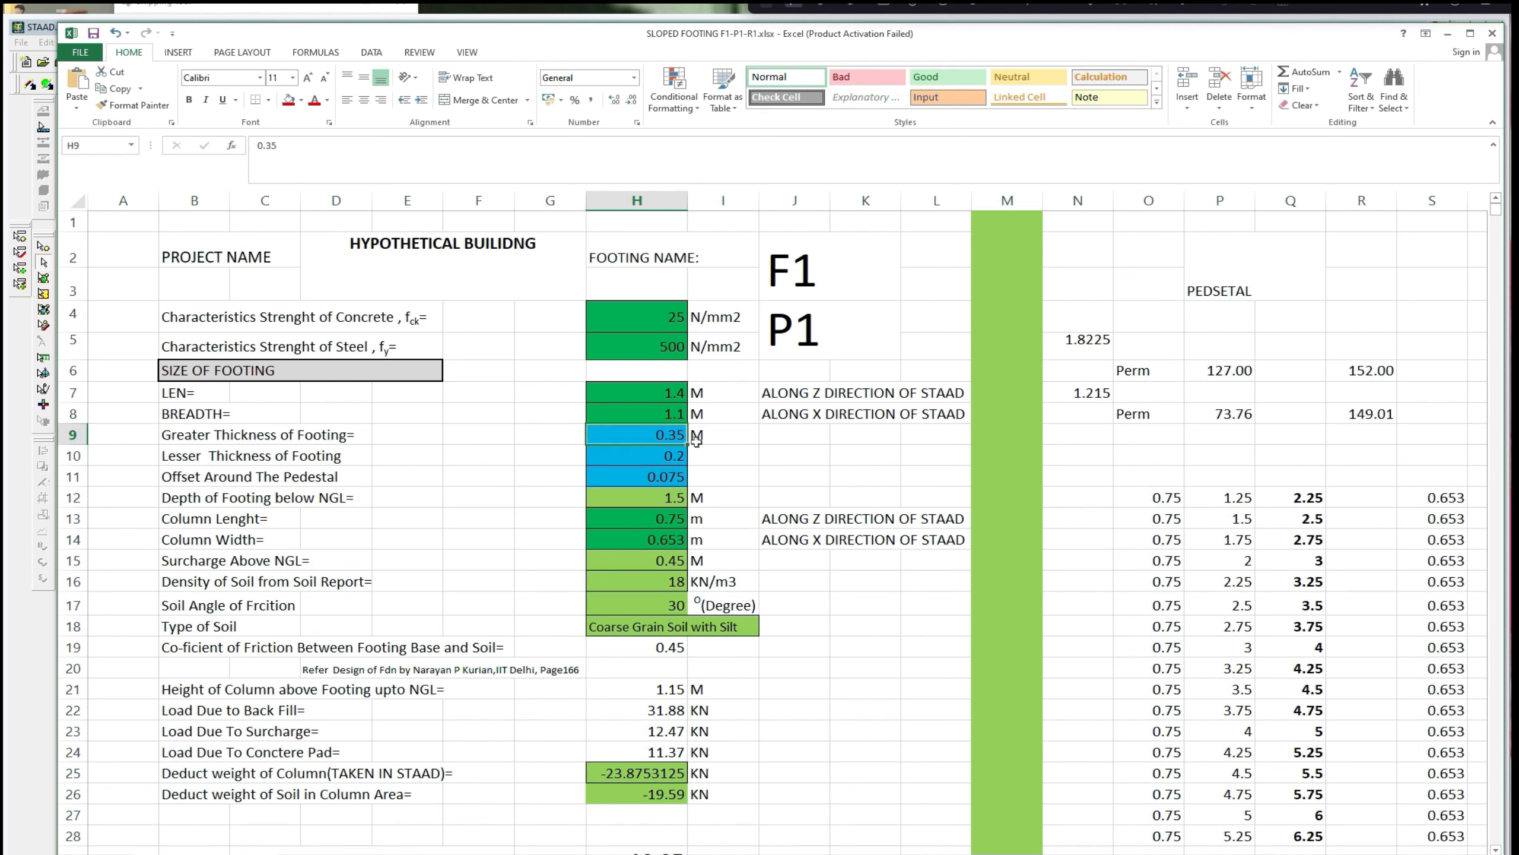
pyautogui.write('0')
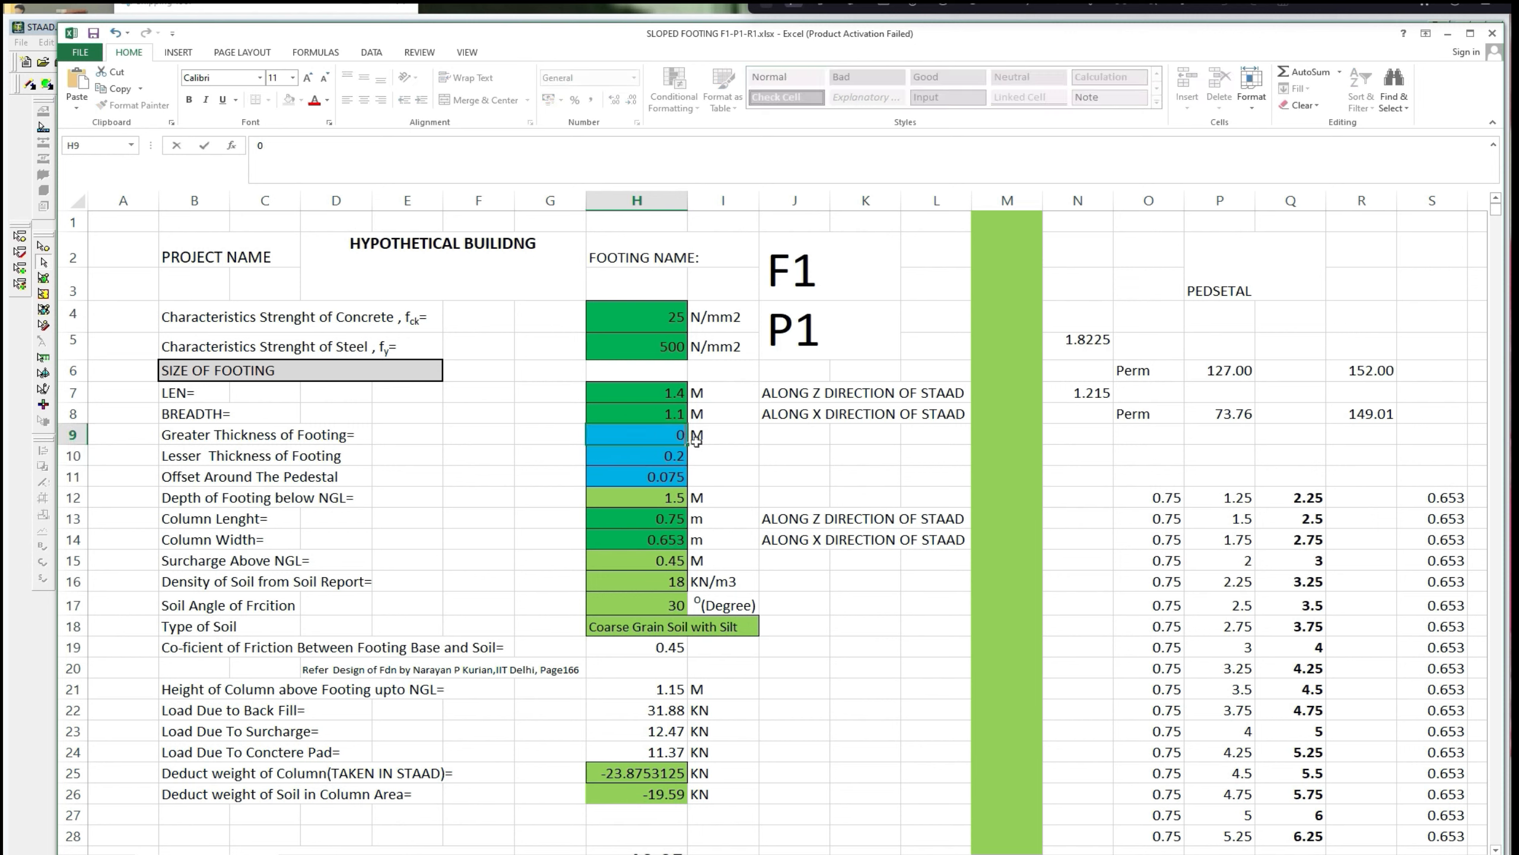
pyautogui.press('Escape')
pyautogui.click(677, 453)
pyautogui.write('0.')
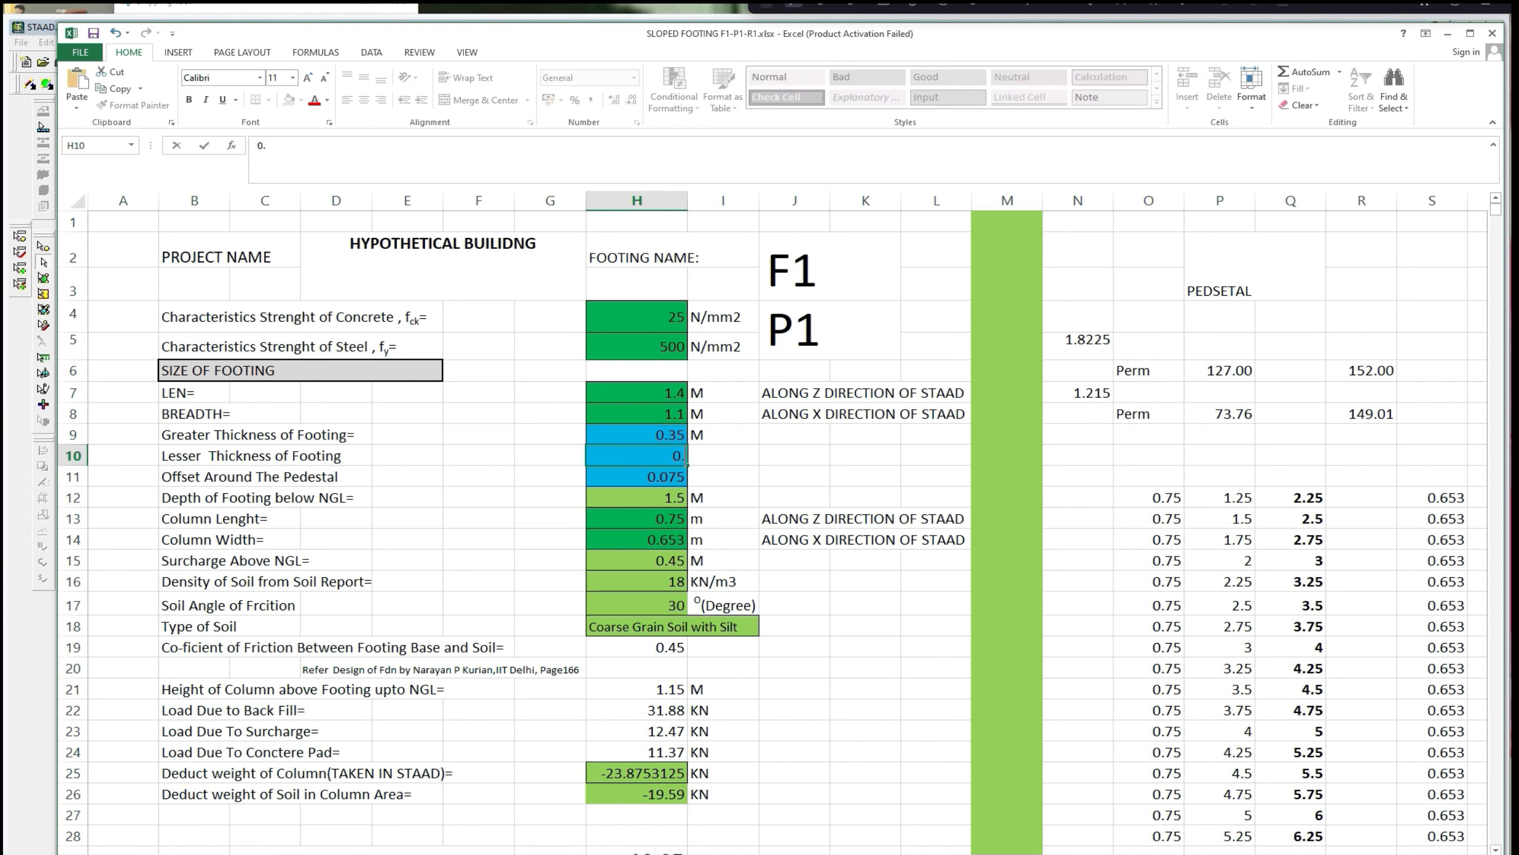
pyautogui.click(718, 470)
pyautogui.click(668, 436)
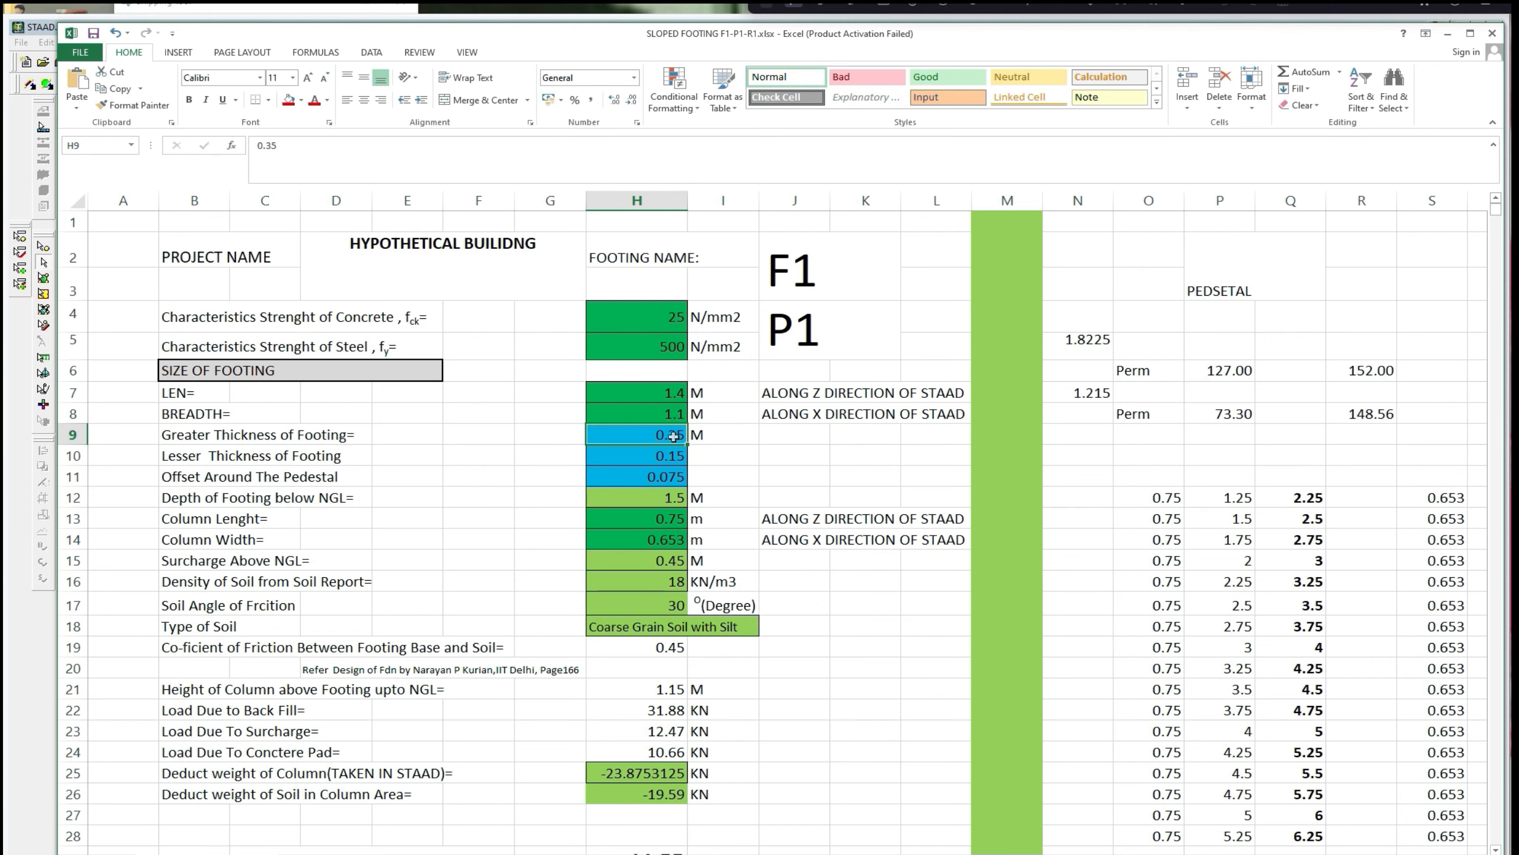
# Set the greater thickness of the footing to 0.2 m.
pyautogui.click(745, 452)
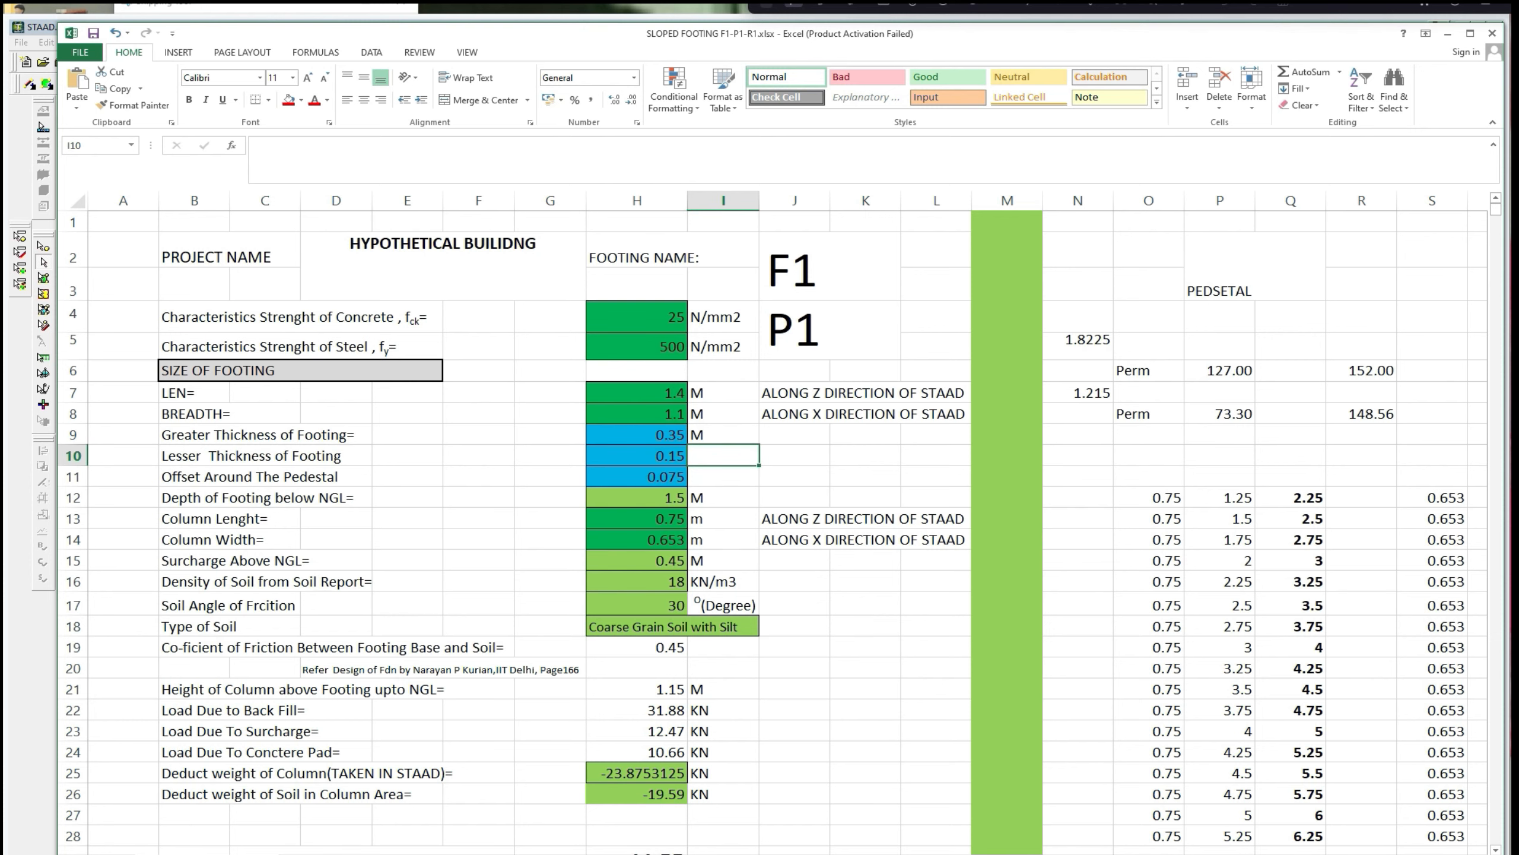
pyautogui.click(299, 854)
pyautogui.click(461, 799)
pyautogui.click(210, 854)
pyautogui.click(667, 437)
pyautogui.write('0')
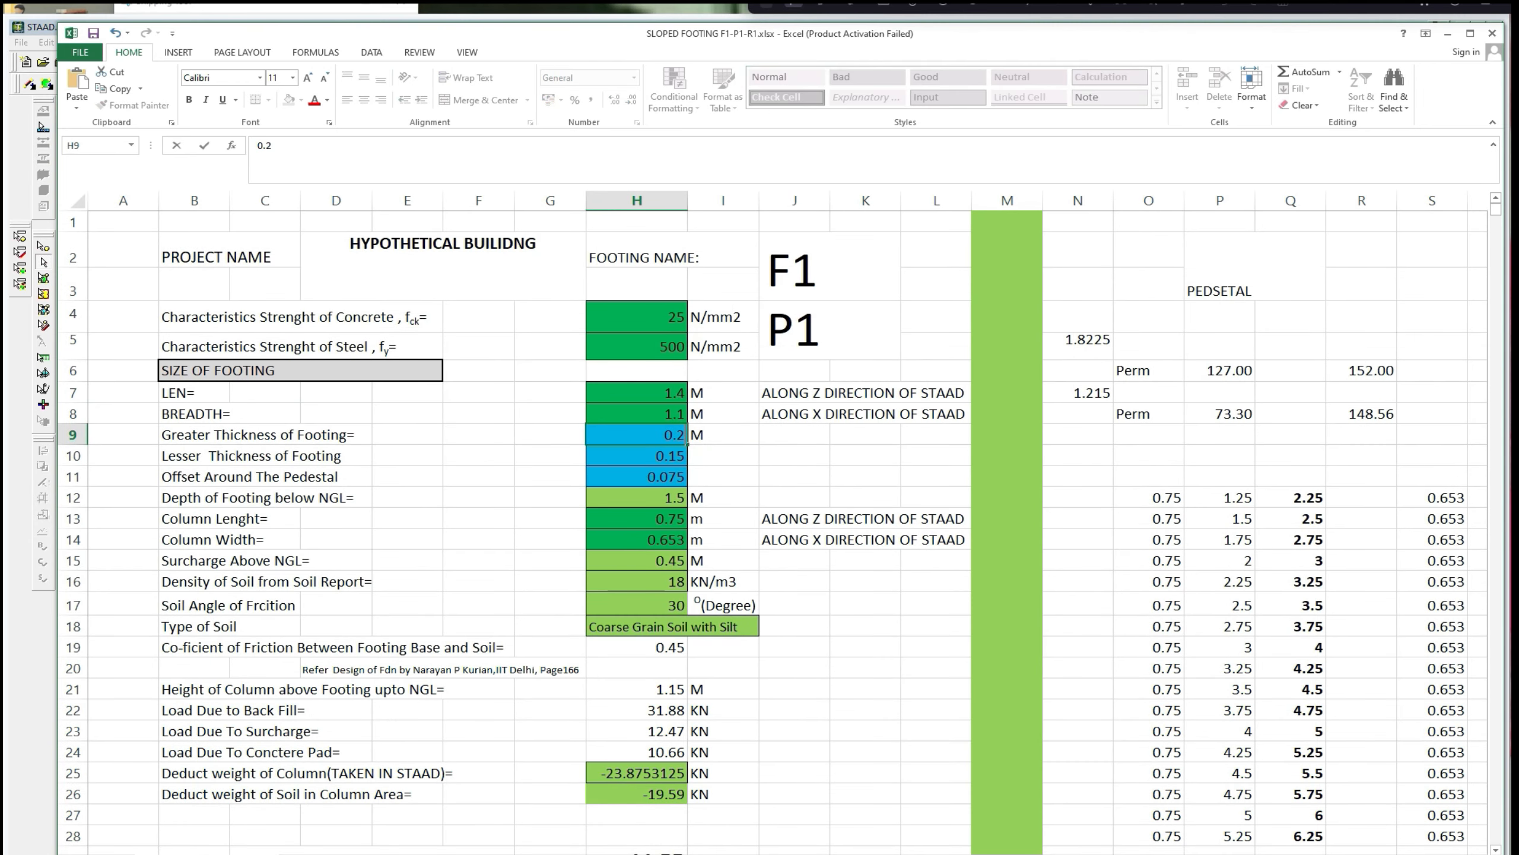
pyautogui.click(765, 459)
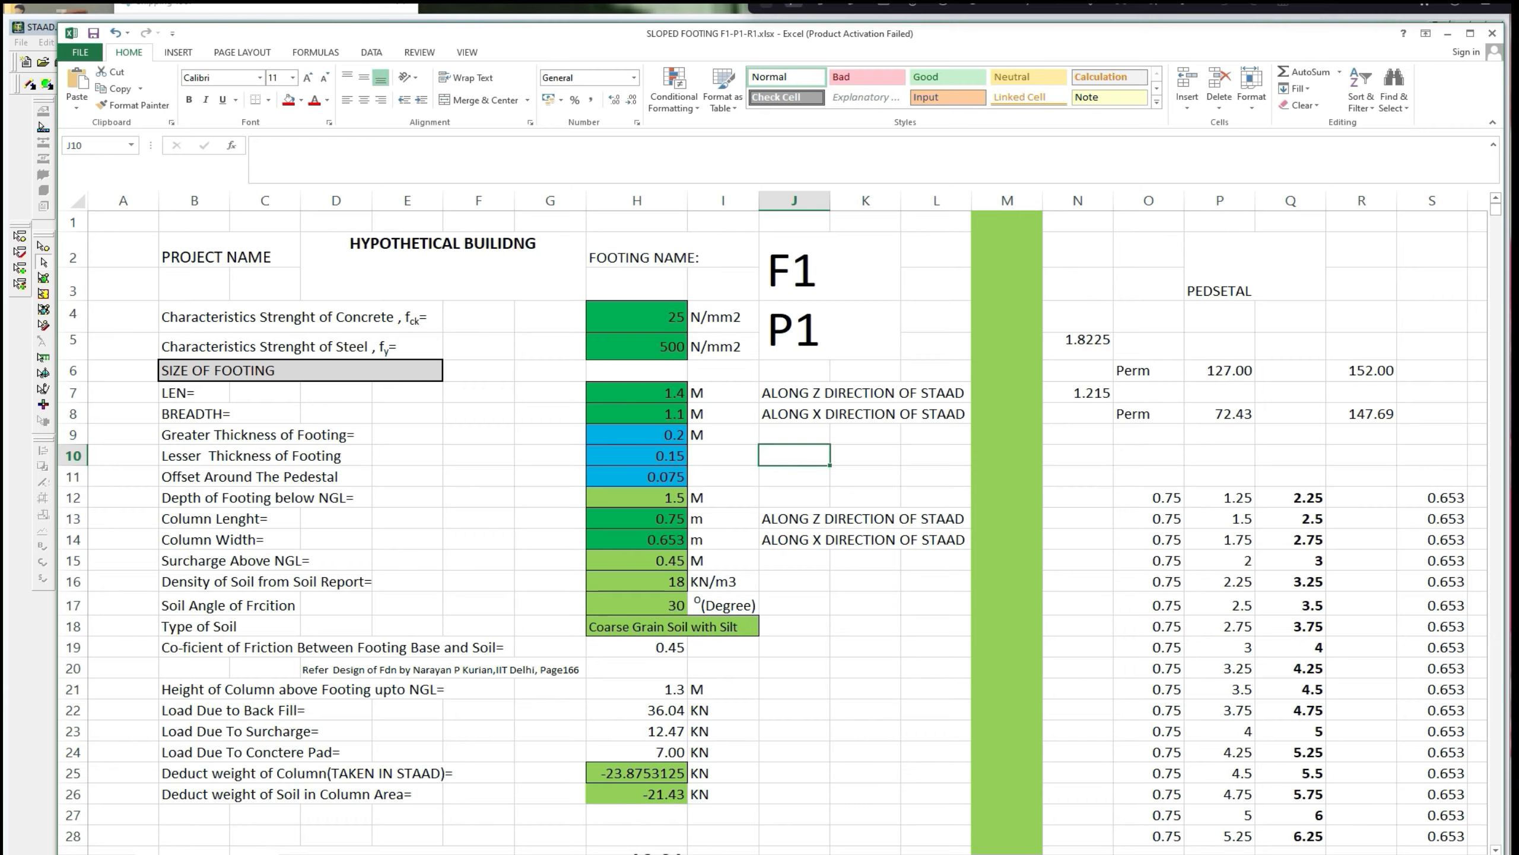
# Review the lateral strength design sheet from its uplift, overturning and sliding checks back to its force and footing inputs.
pyautogui.click(299, 854)
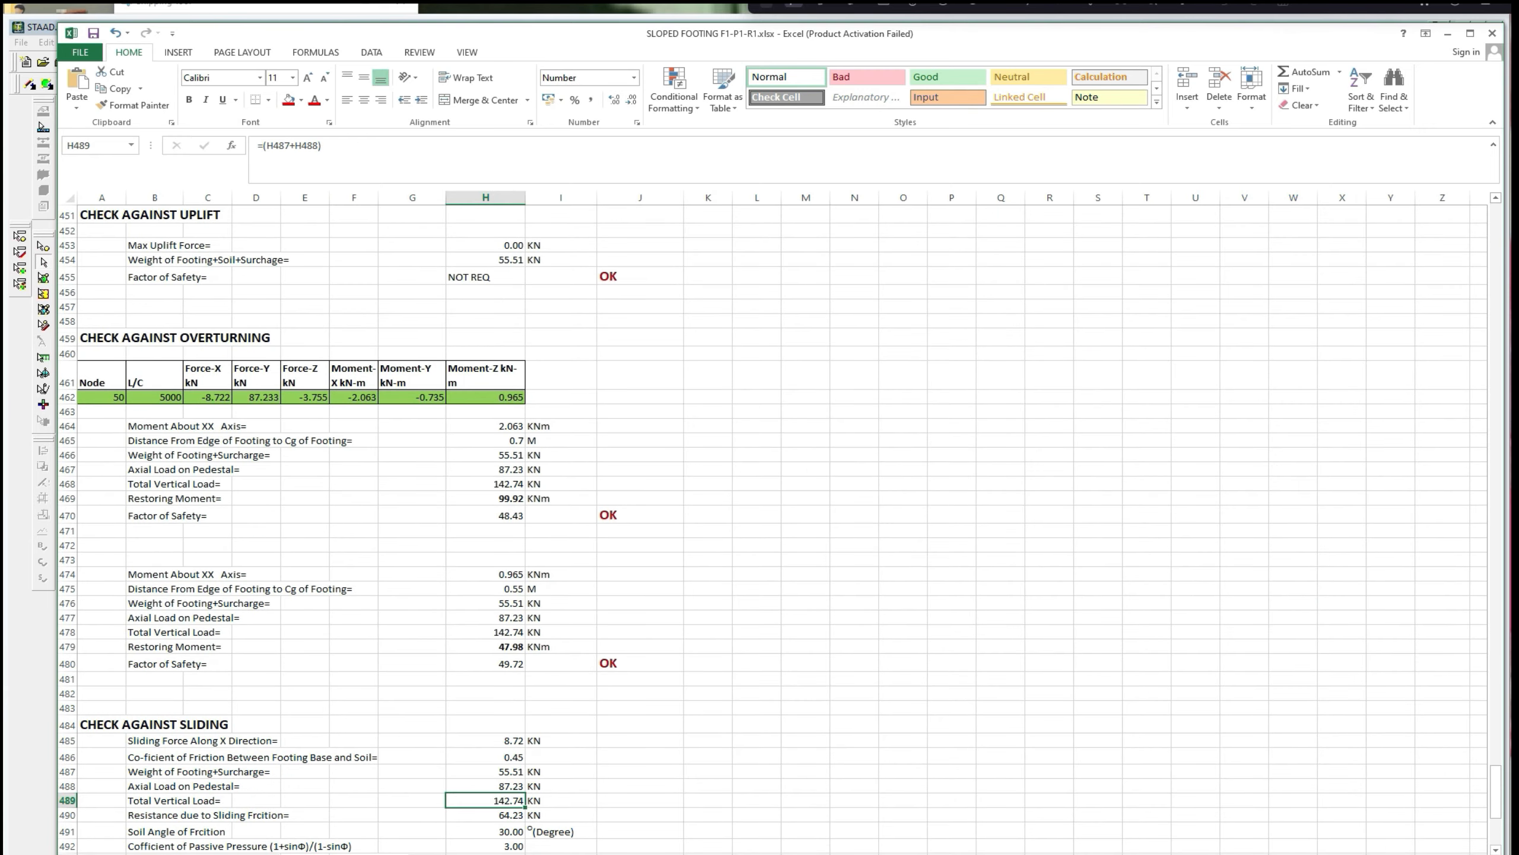
pyautogui.scroll(2, 1238, 804)
pyautogui.moveTo(1498, 790); pyautogui.dragTo(1433, 812)
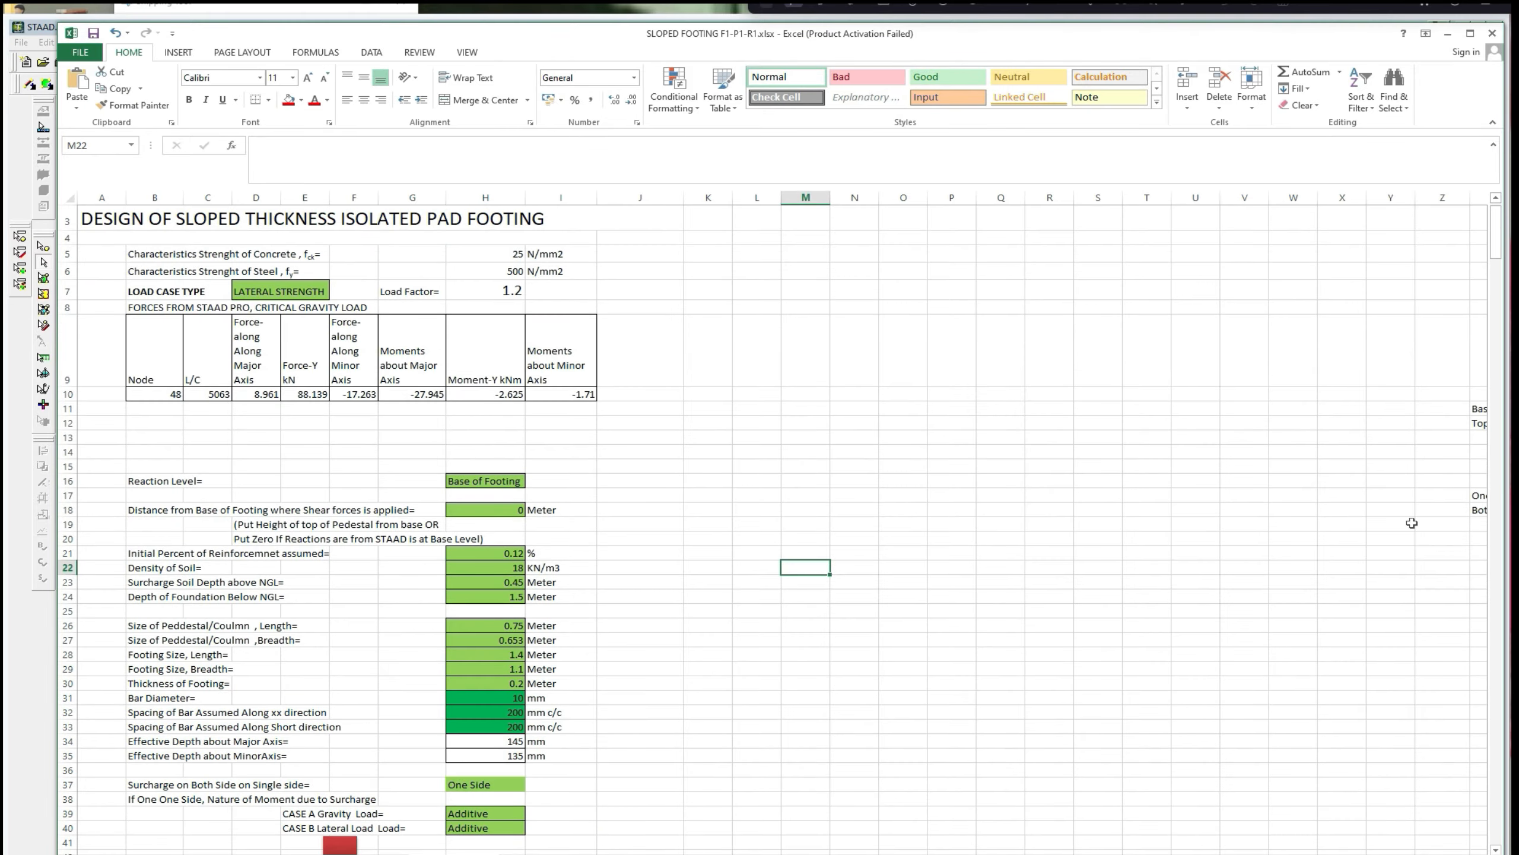
pyautogui.moveTo(1498, 282); pyautogui.dragTo(1389, 253)
# In the critical pressure sheet, set the footing's lesser thickness to 0.2 and greater thickness to 0.35 m.
pyautogui.click(383, 853)
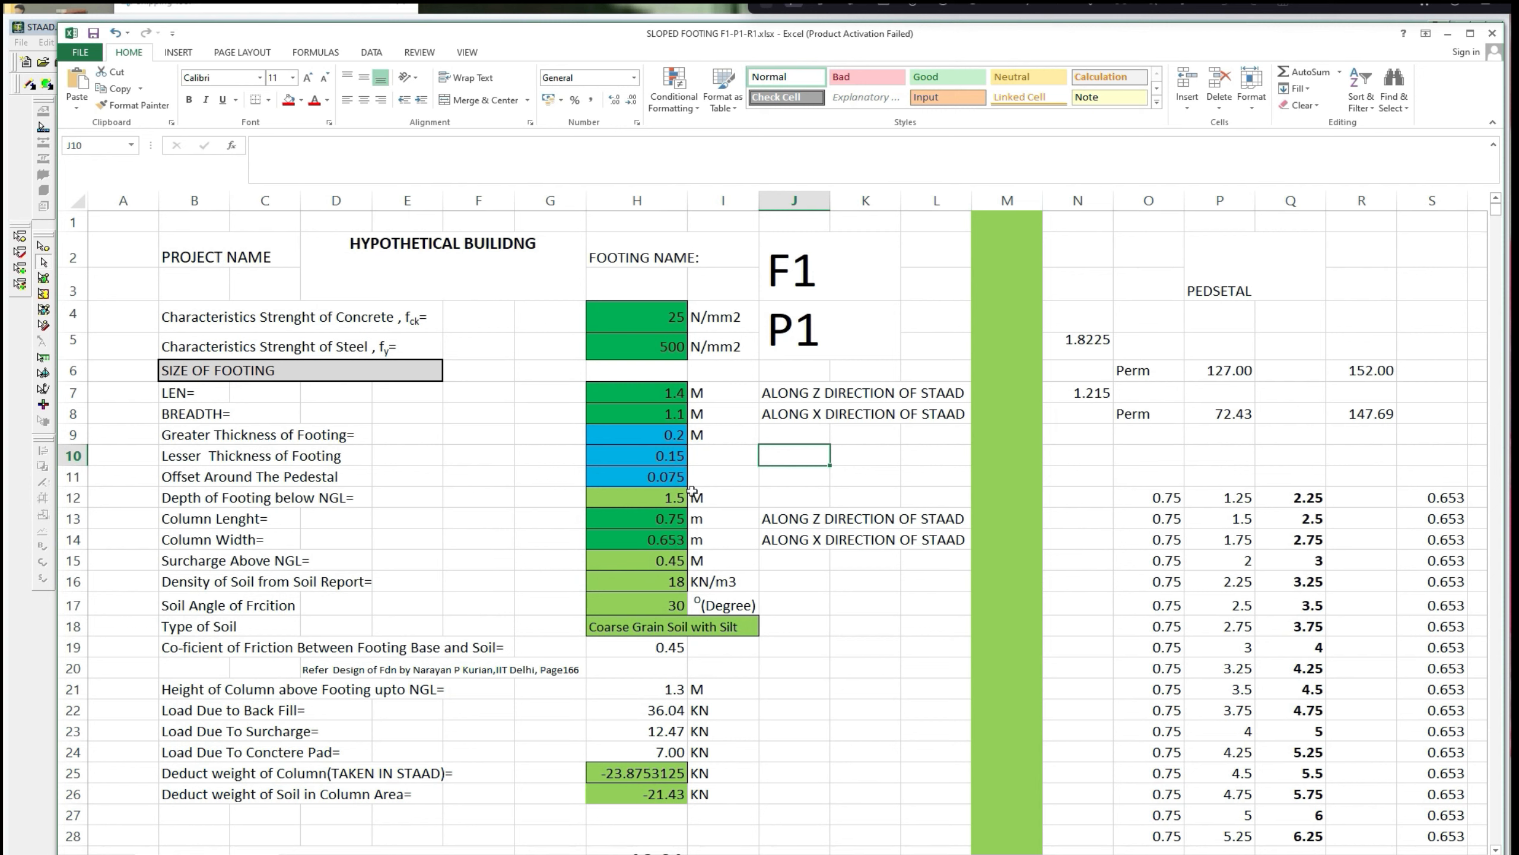
pyautogui.click(678, 457)
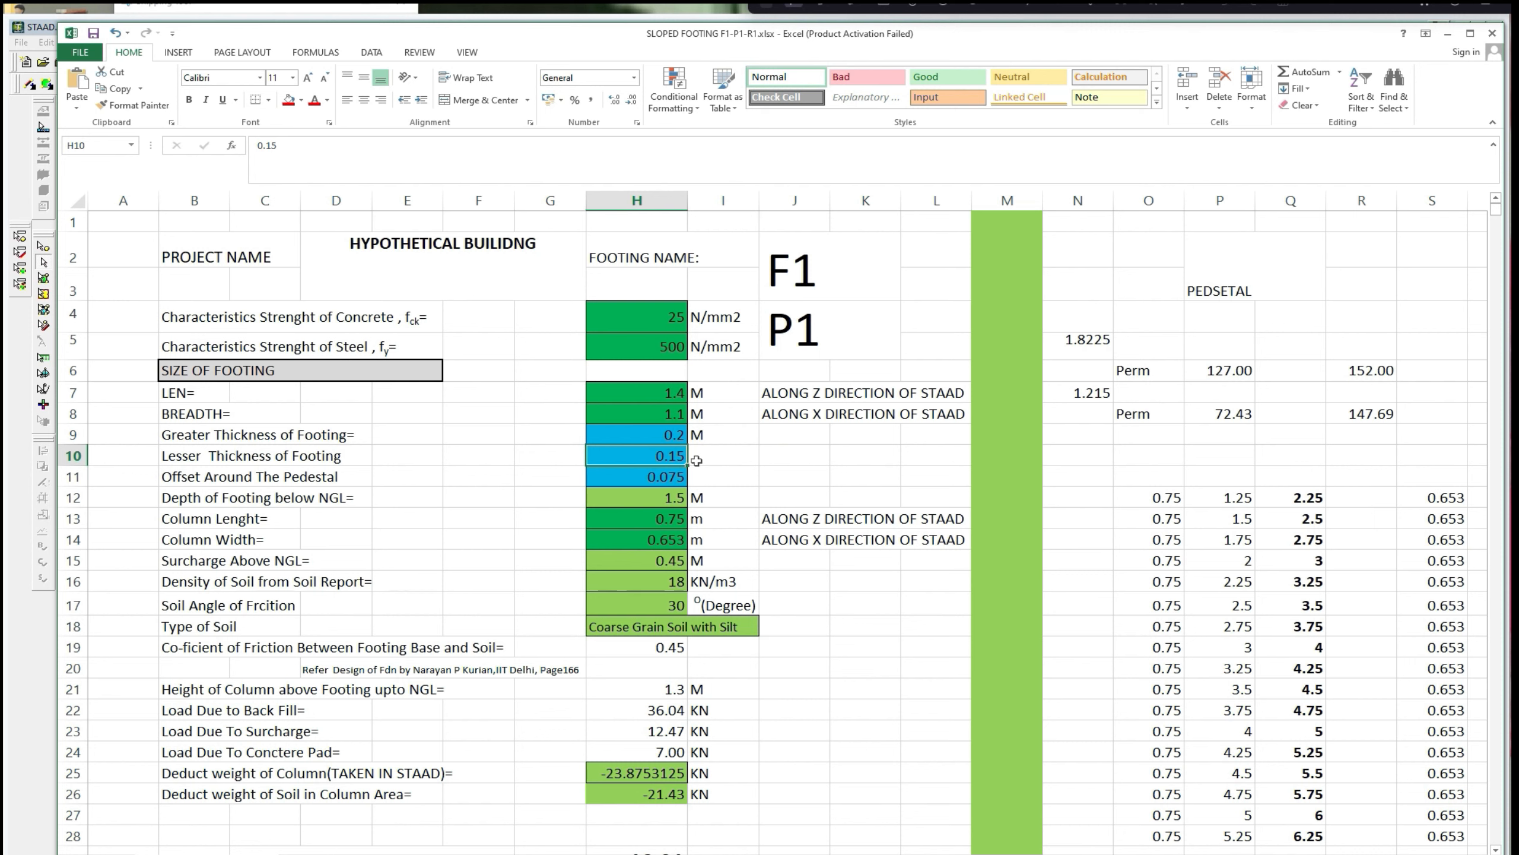
pyautogui.write('0')
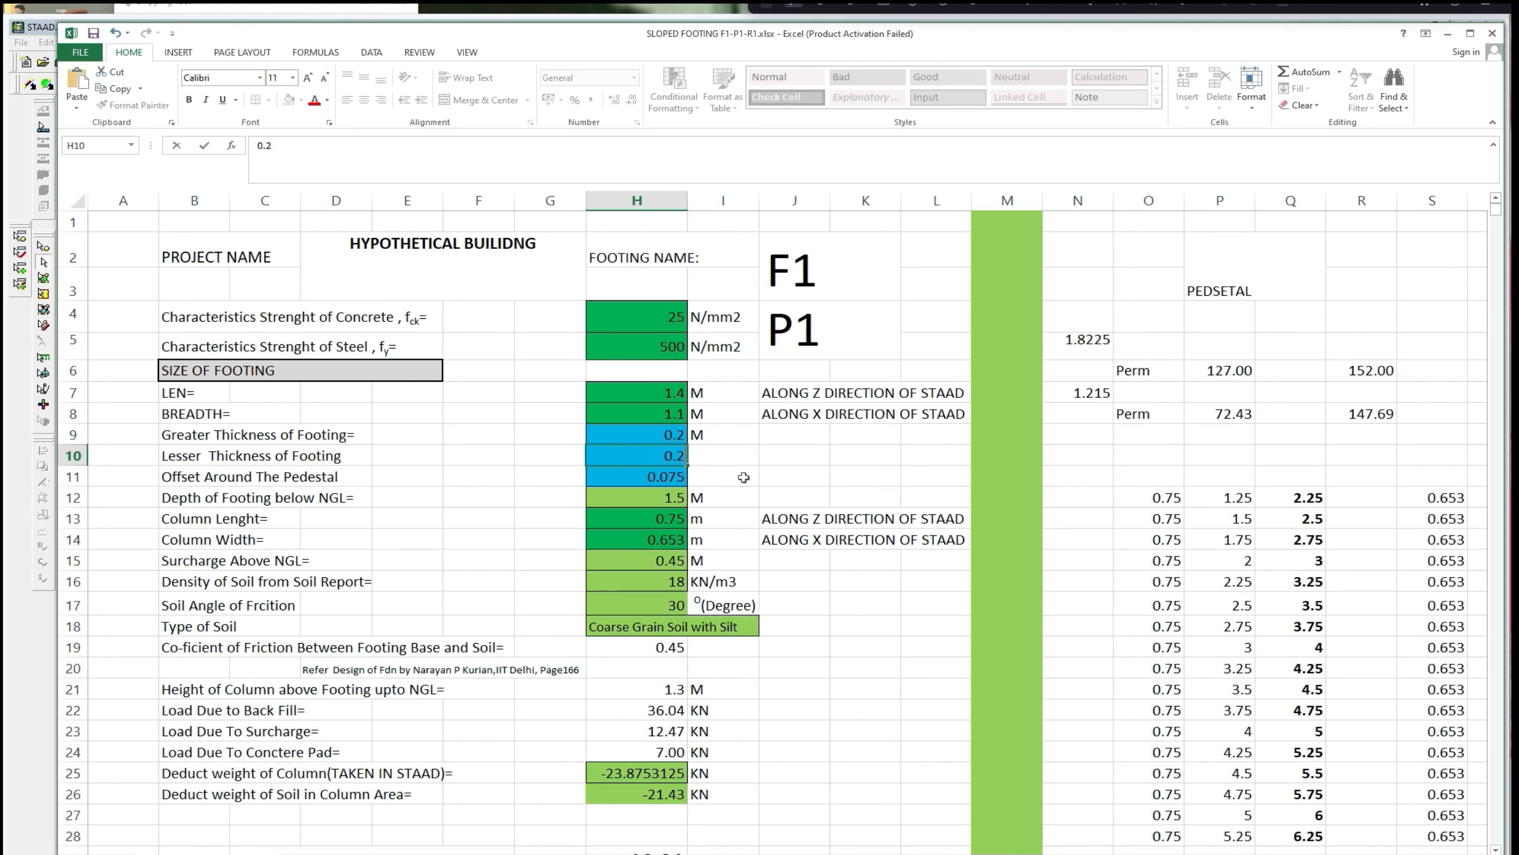
pyautogui.click(730, 470)
pyautogui.click(683, 443)
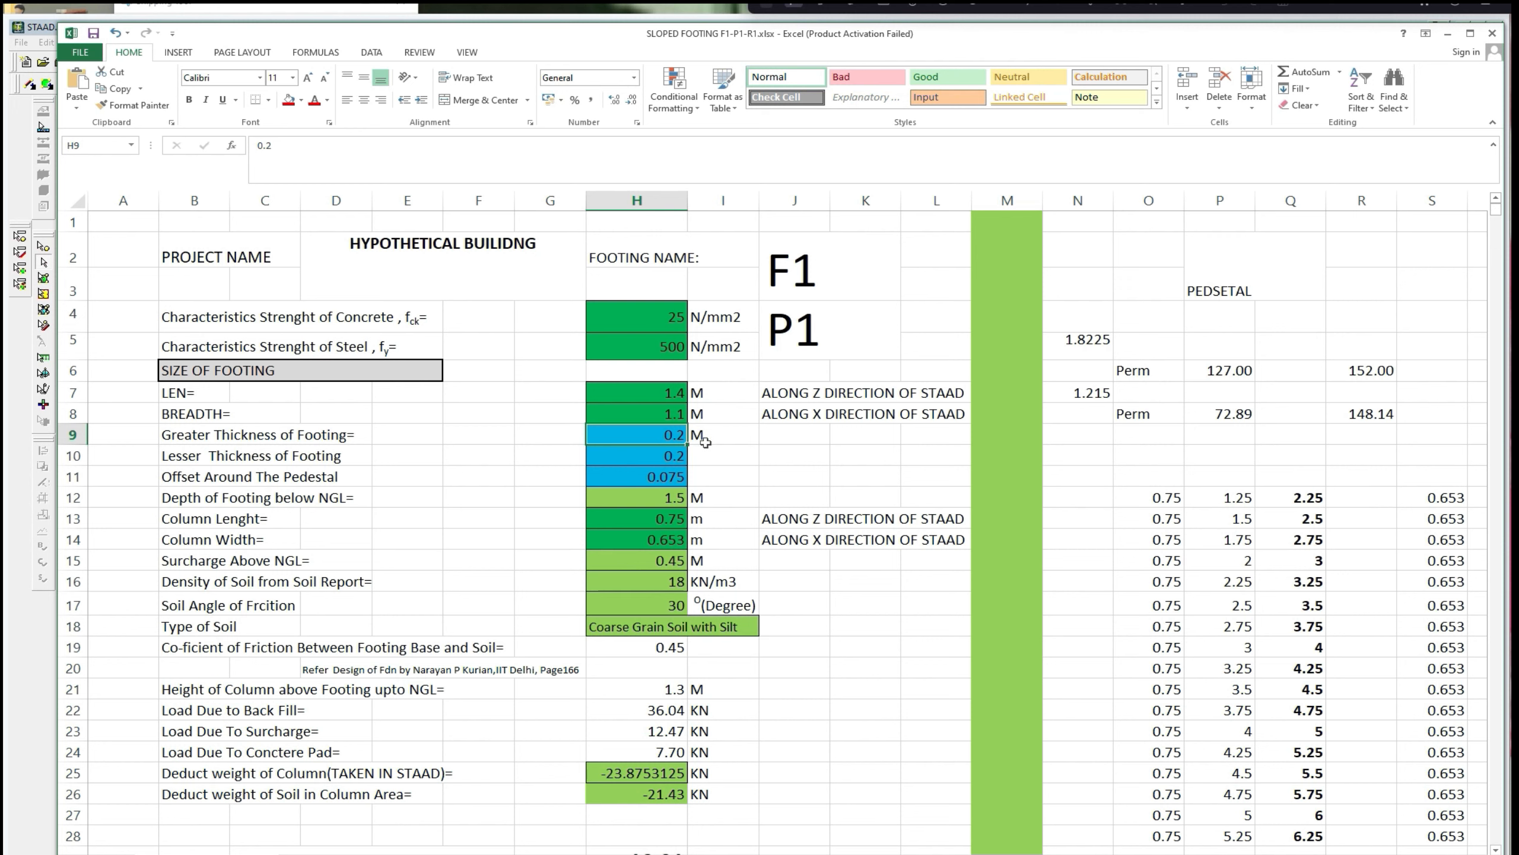
pyautogui.click(708, 450)
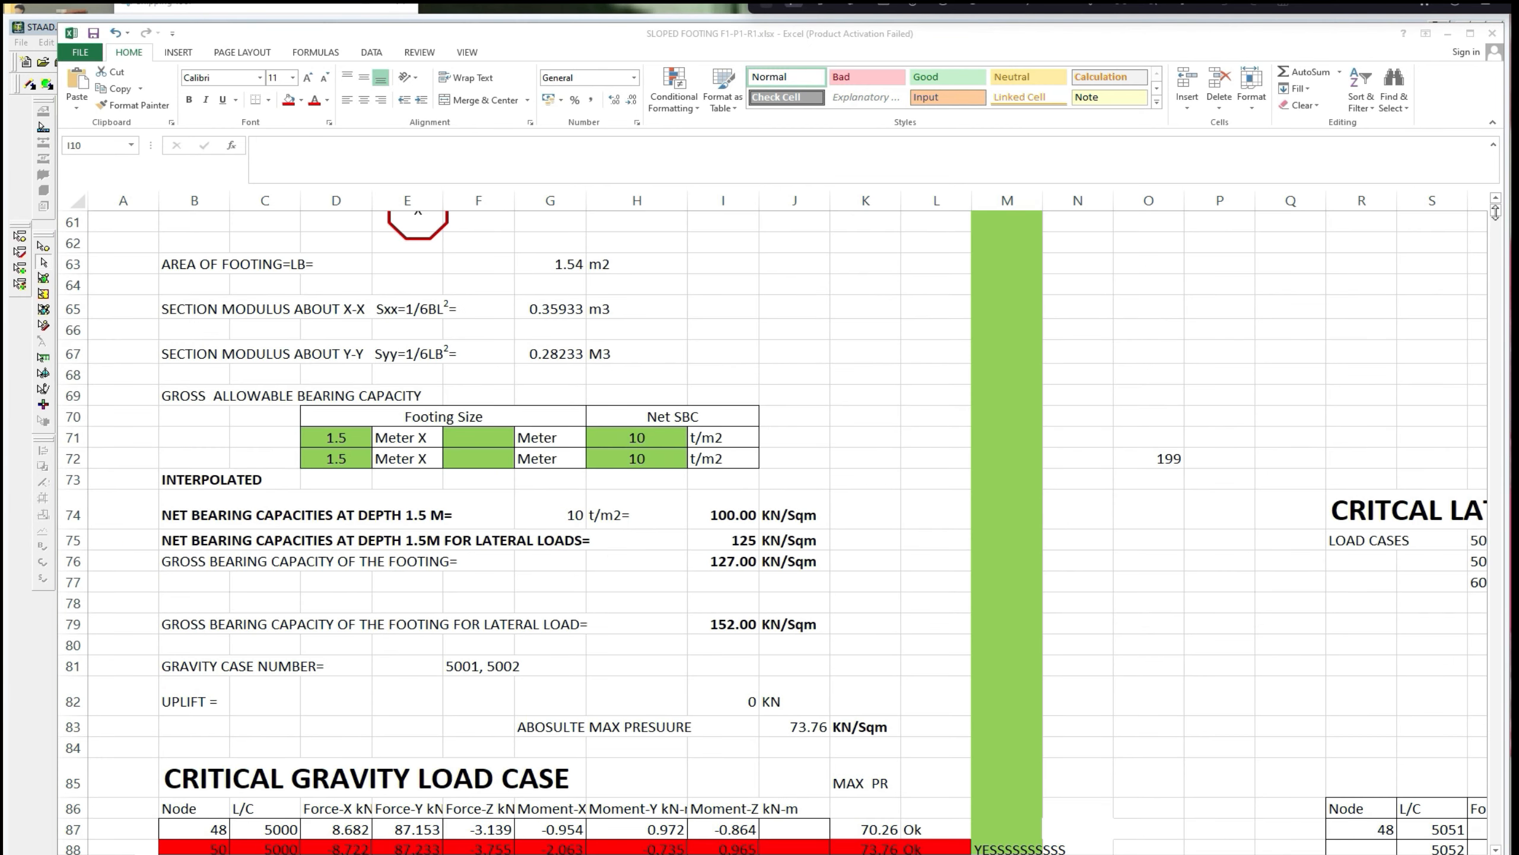
# Try a footing length of 1.1 m and a breadth of 1.4 m in the size inputs.
pyautogui.moveTo(1496, 213); pyautogui.dragTo(1496, 210)
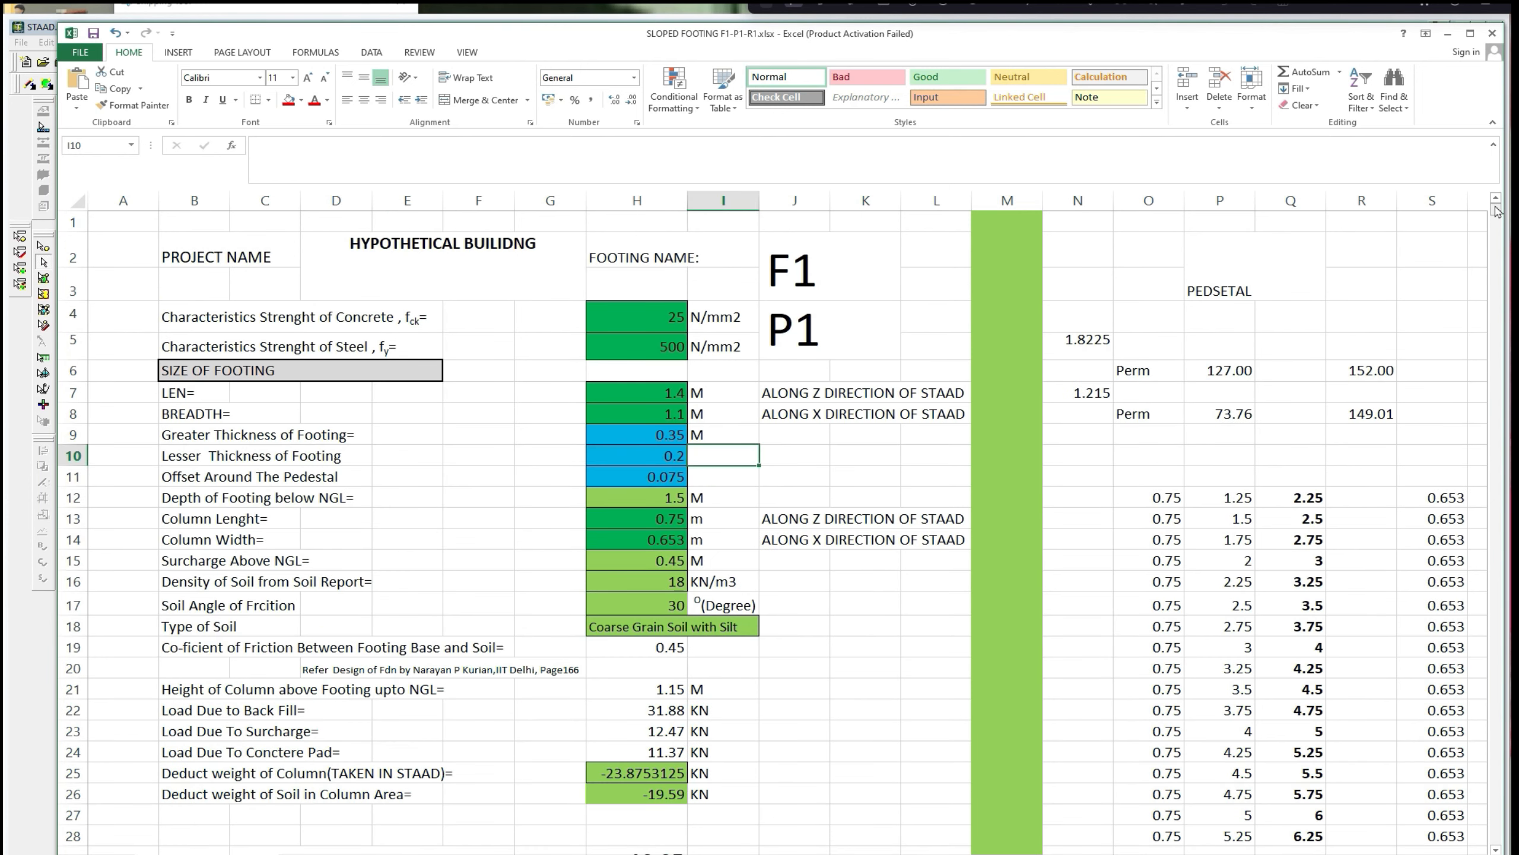
pyautogui.click(681, 394)
pyautogui.write('1.')
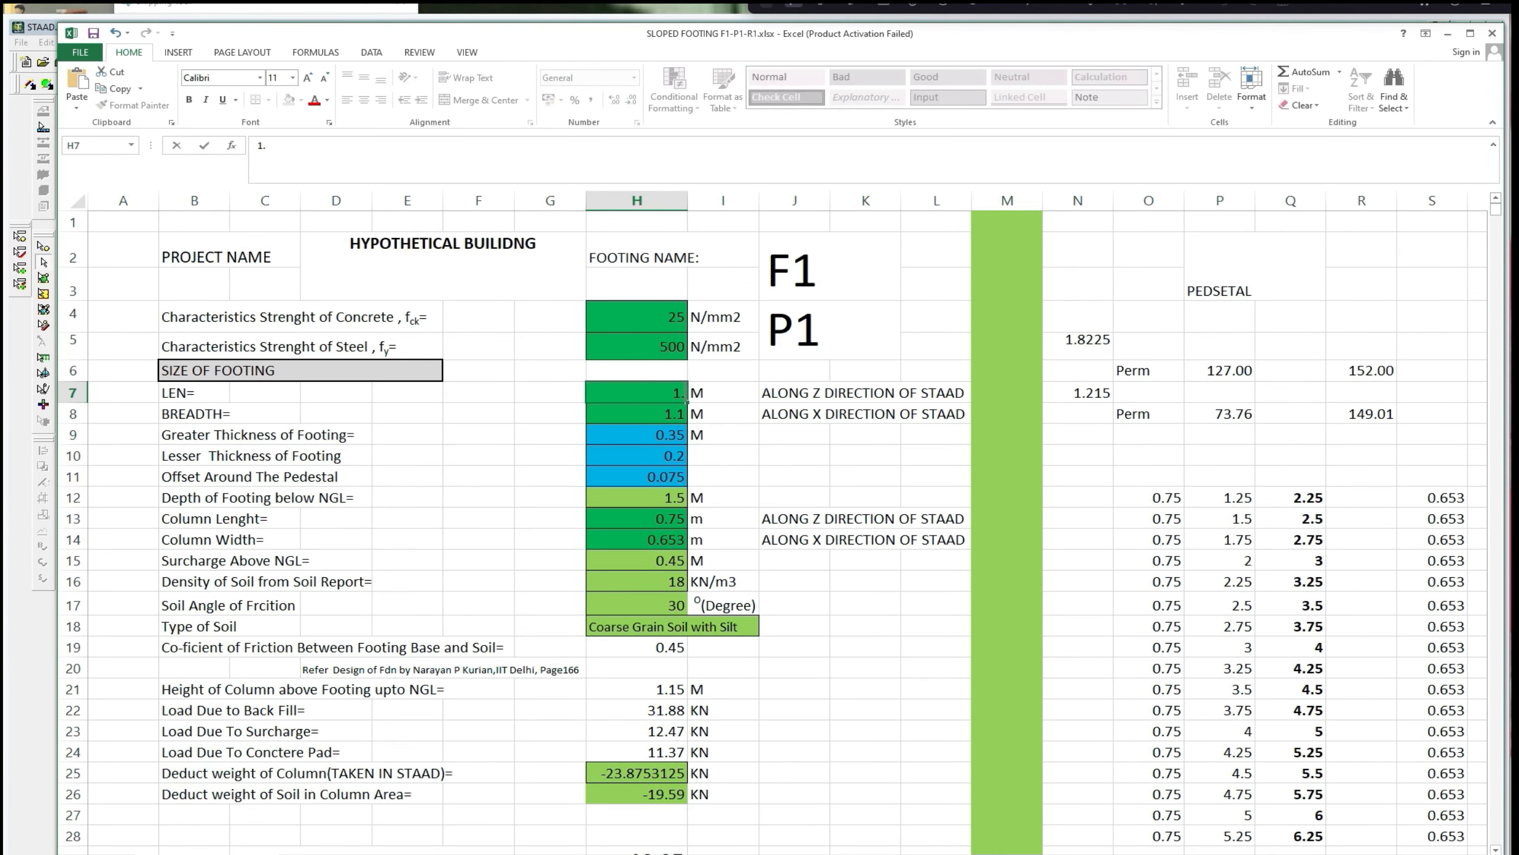
pyautogui.write('1')
pyautogui.press('Return')
pyautogui.write('1')
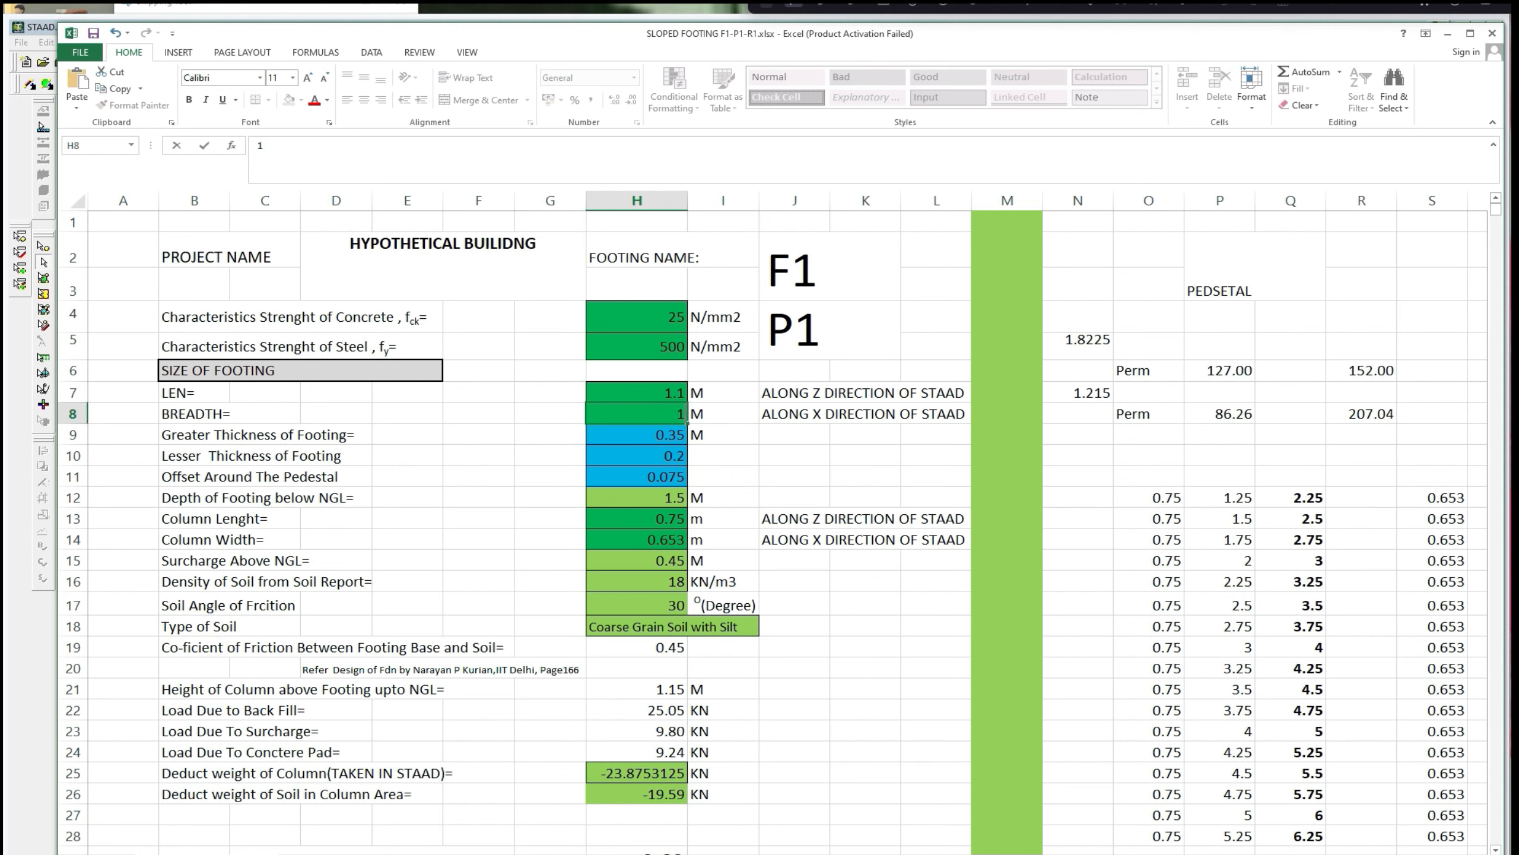
pyautogui.click(800, 477)
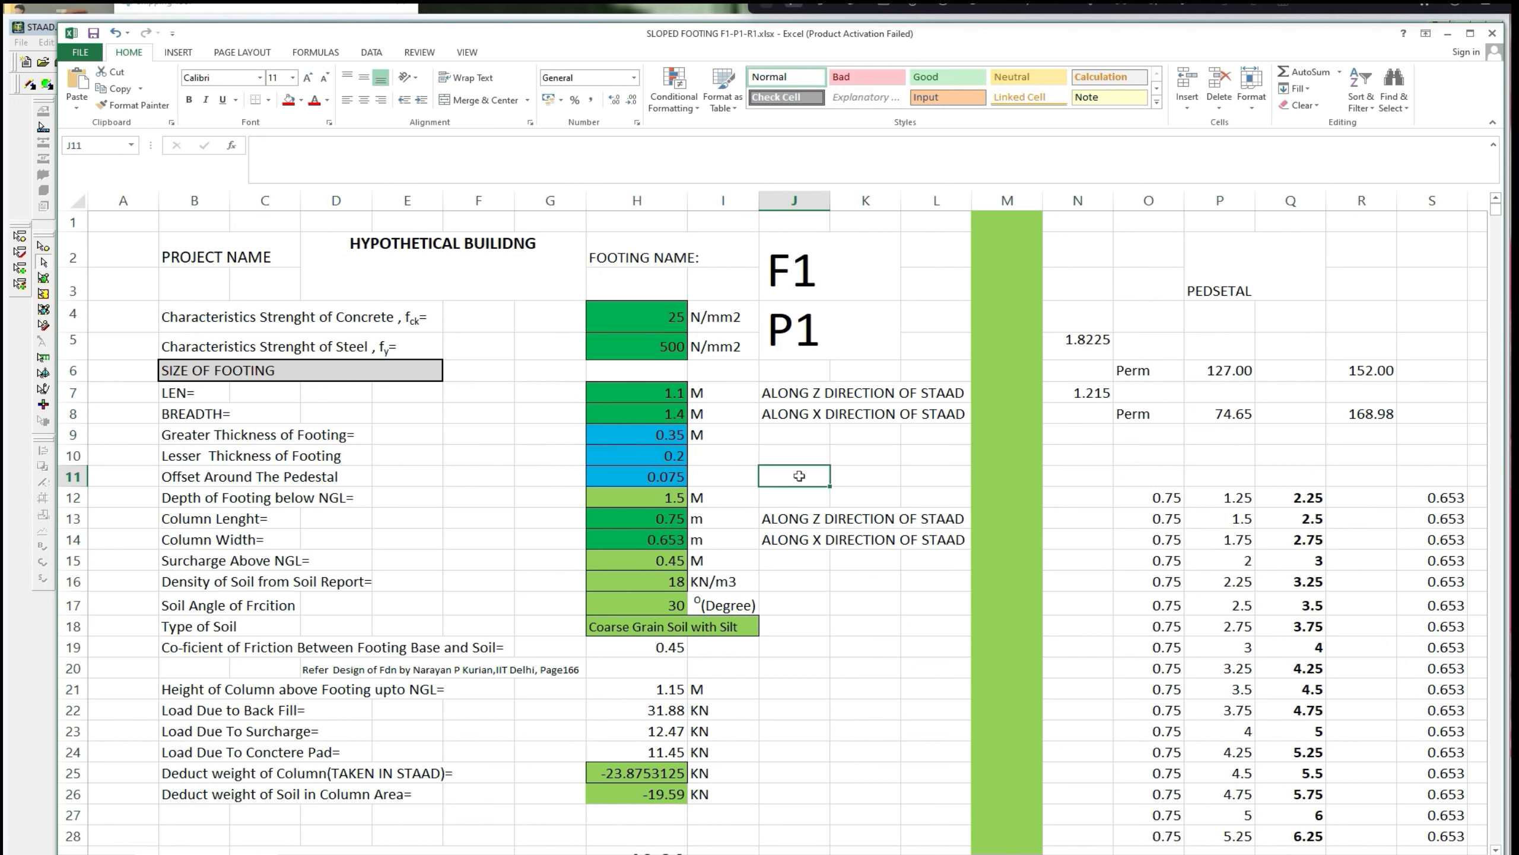
# Examine the lateral and gravity load case pressures and the footing section for the 1.4 m by 1.2 m size.
pyautogui.moveTo(1496, 211); pyautogui.dragTo(1497, 219)
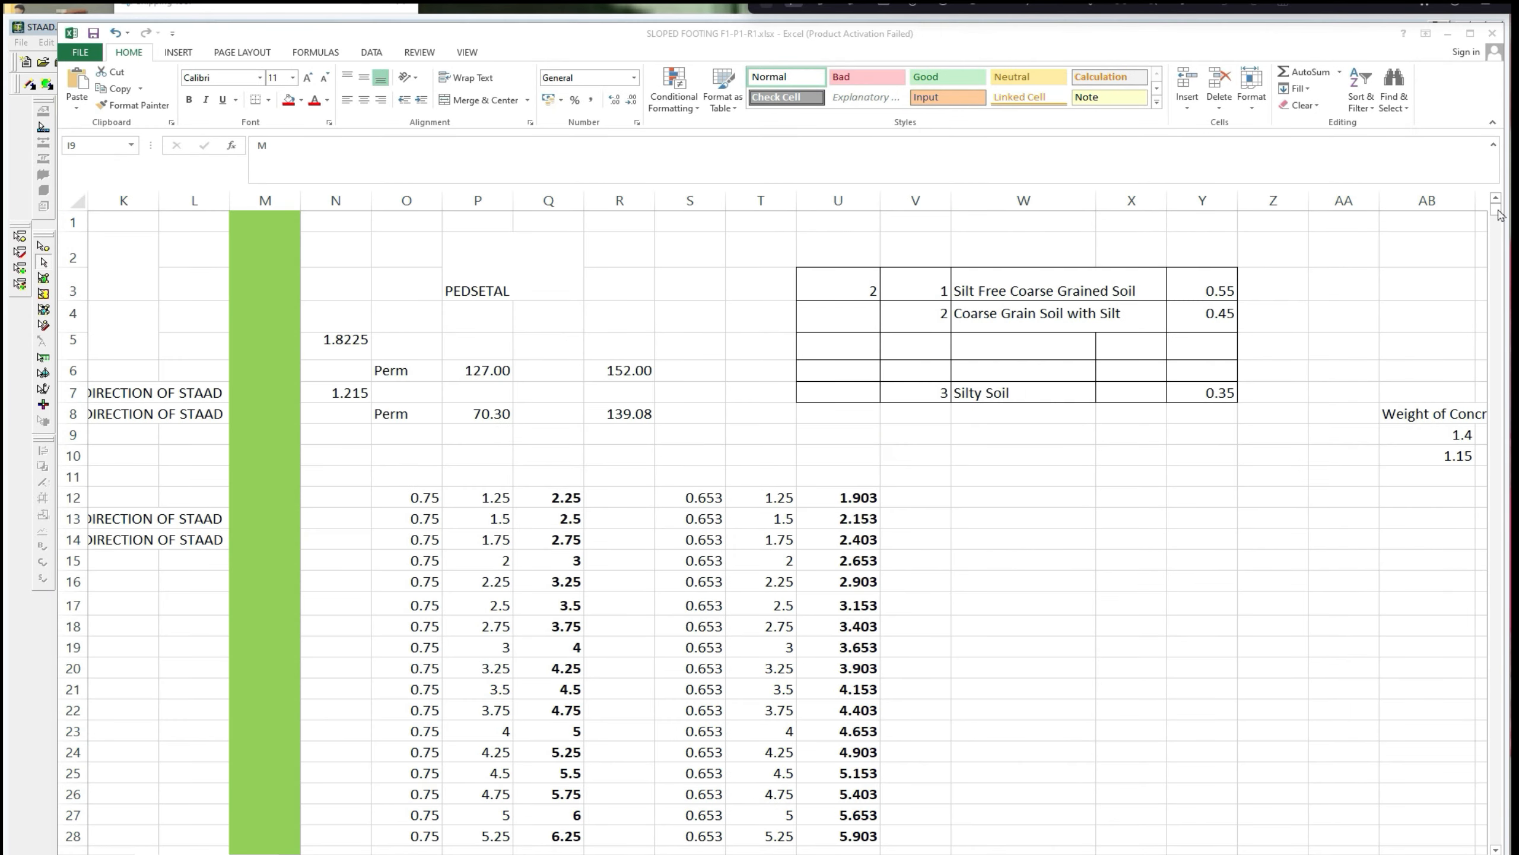
pyautogui.click(1498, 211)
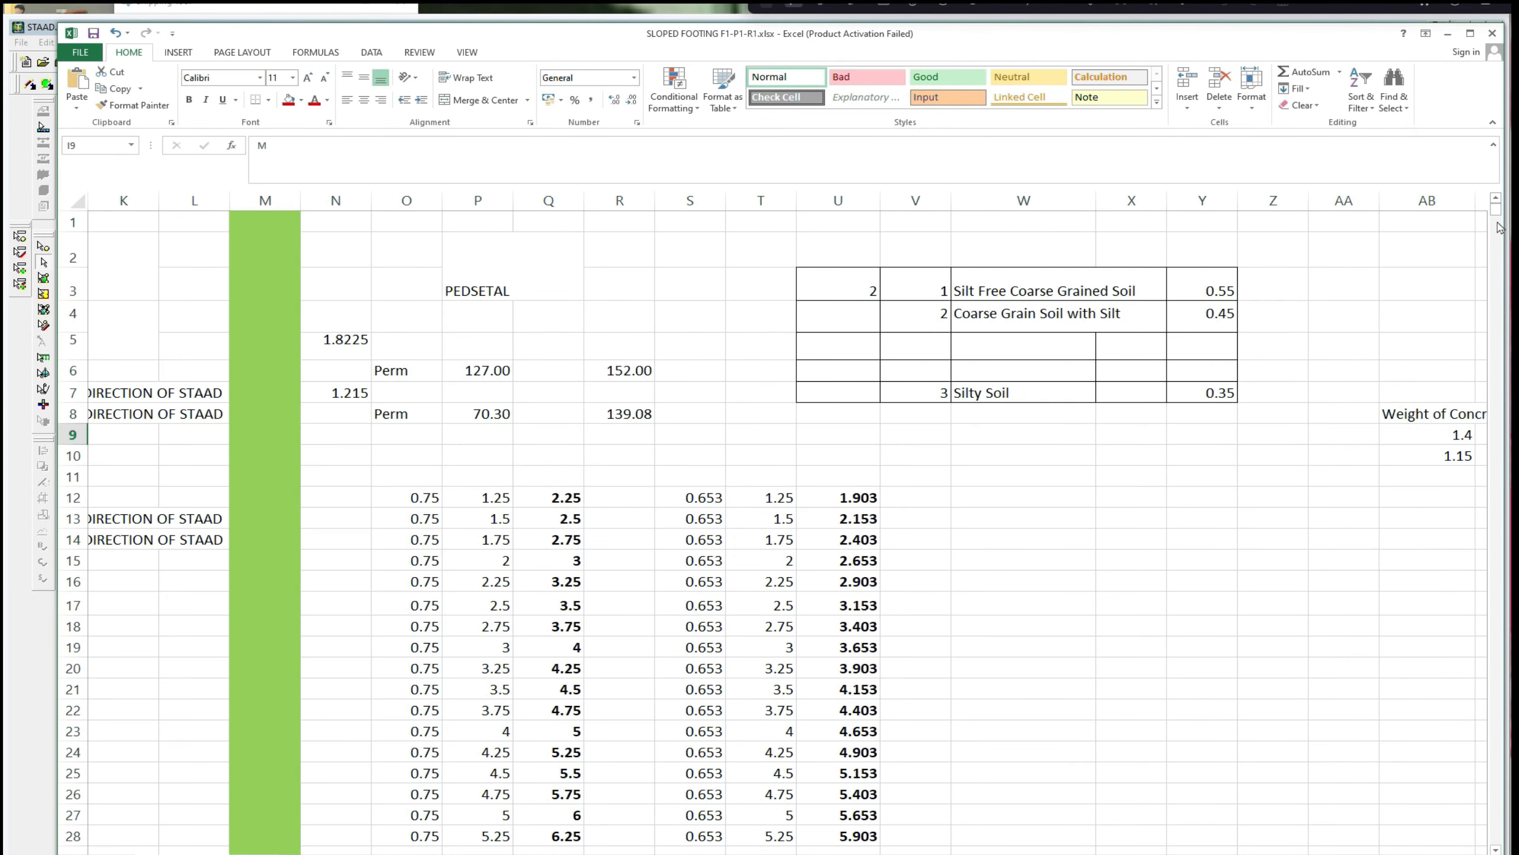
pyautogui.moveTo(1499, 227)
pyautogui.mouseDown()
pyautogui.moveTo(1497, 240)
pyautogui.moveTo(1497, 207)
pyautogui.mouseUp()
pyautogui.moveTo(1176, 854)
pyautogui.mouseDown()
pyautogui.moveTo(1098, 838)
pyautogui.moveTo(1077, 854)
pyautogui.moveTo(1152, 854)
pyautogui.mouseUp()
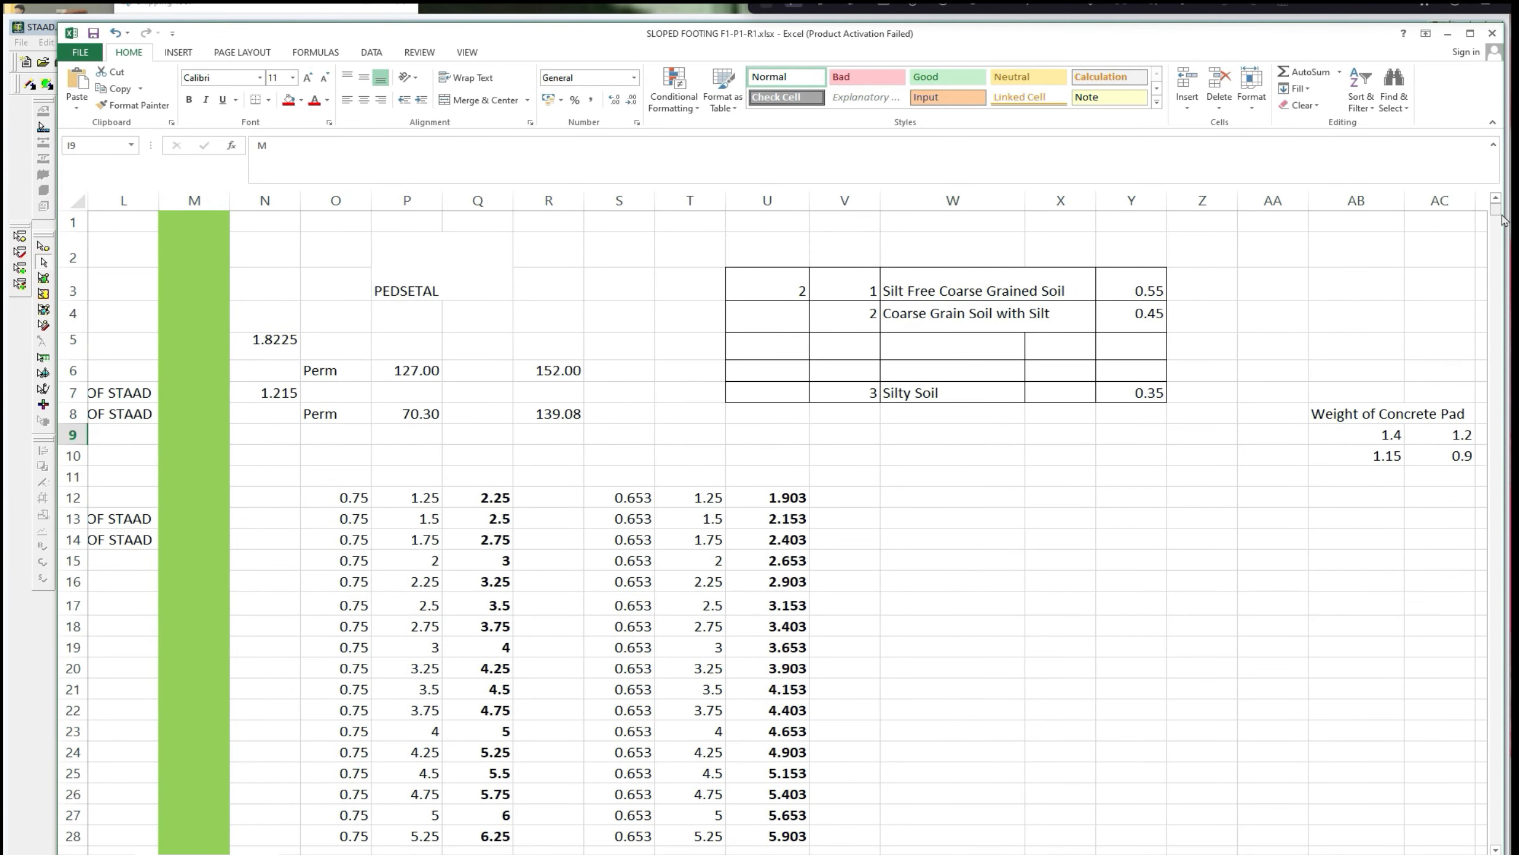
pyautogui.moveTo(1499, 217)
pyautogui.mouseDown()
pyautogui.moveTo(1498, 232)
pyautogui.moveTo(1499, 219)
pyautogui.mouseUp()
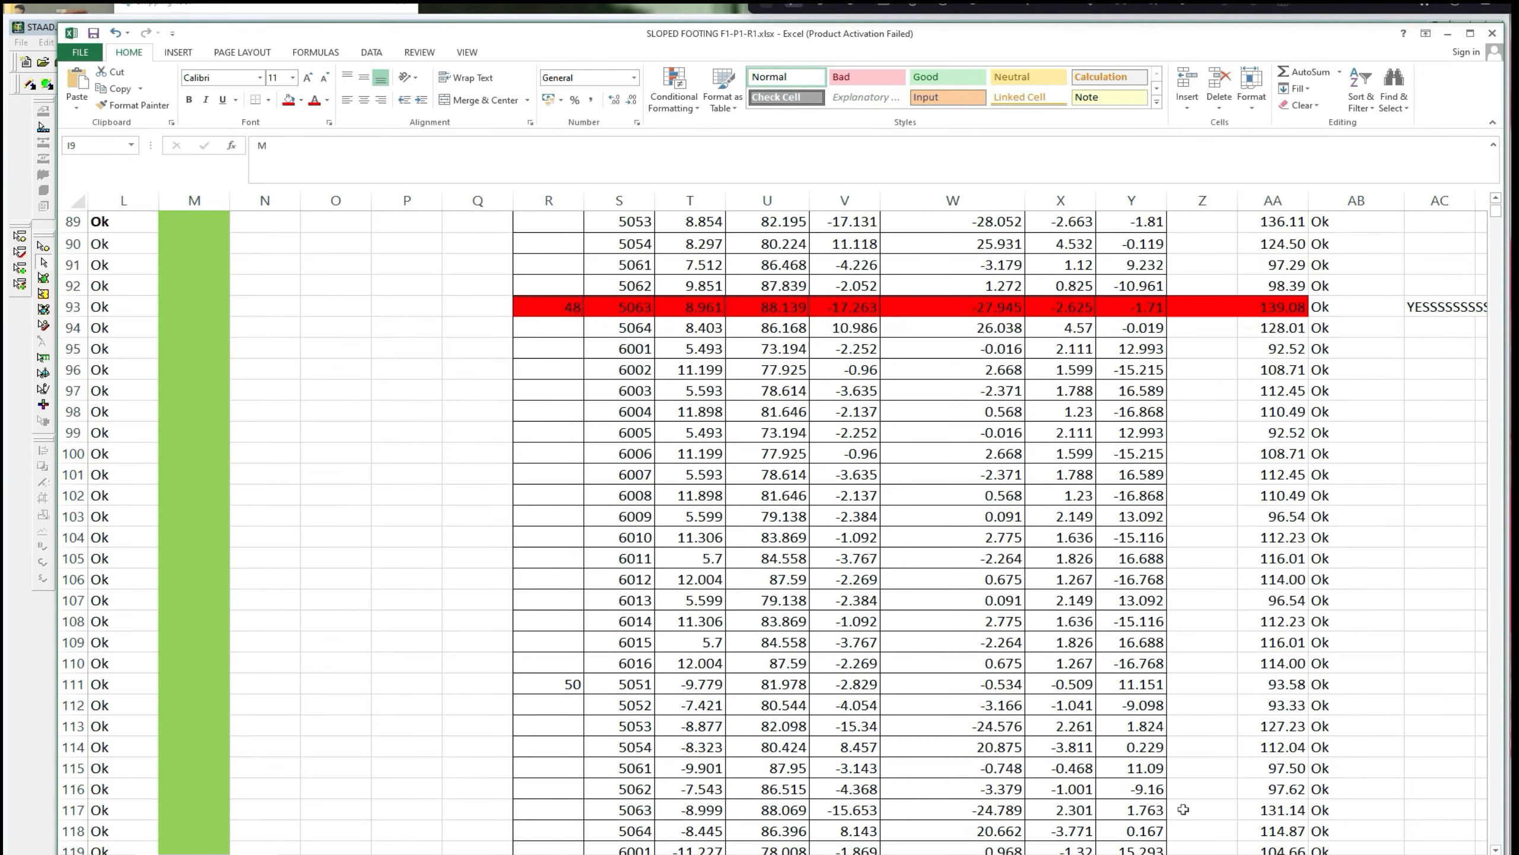
pyautogui.moveTo(1150, 854); pyautogui.dragTo(1093, 853)
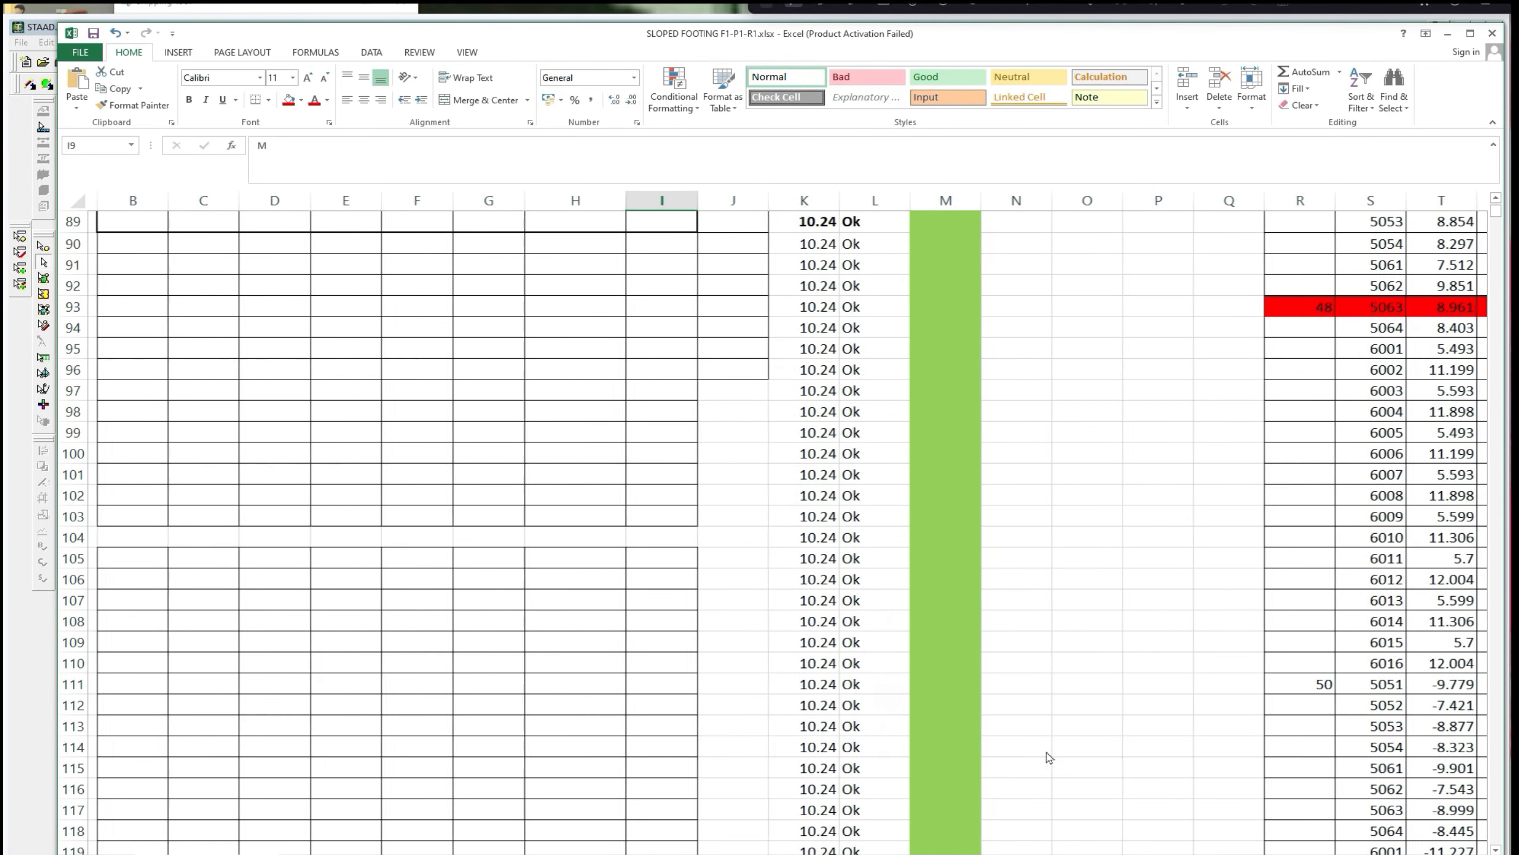
pyautogui.scroll(10, 1420, 247)
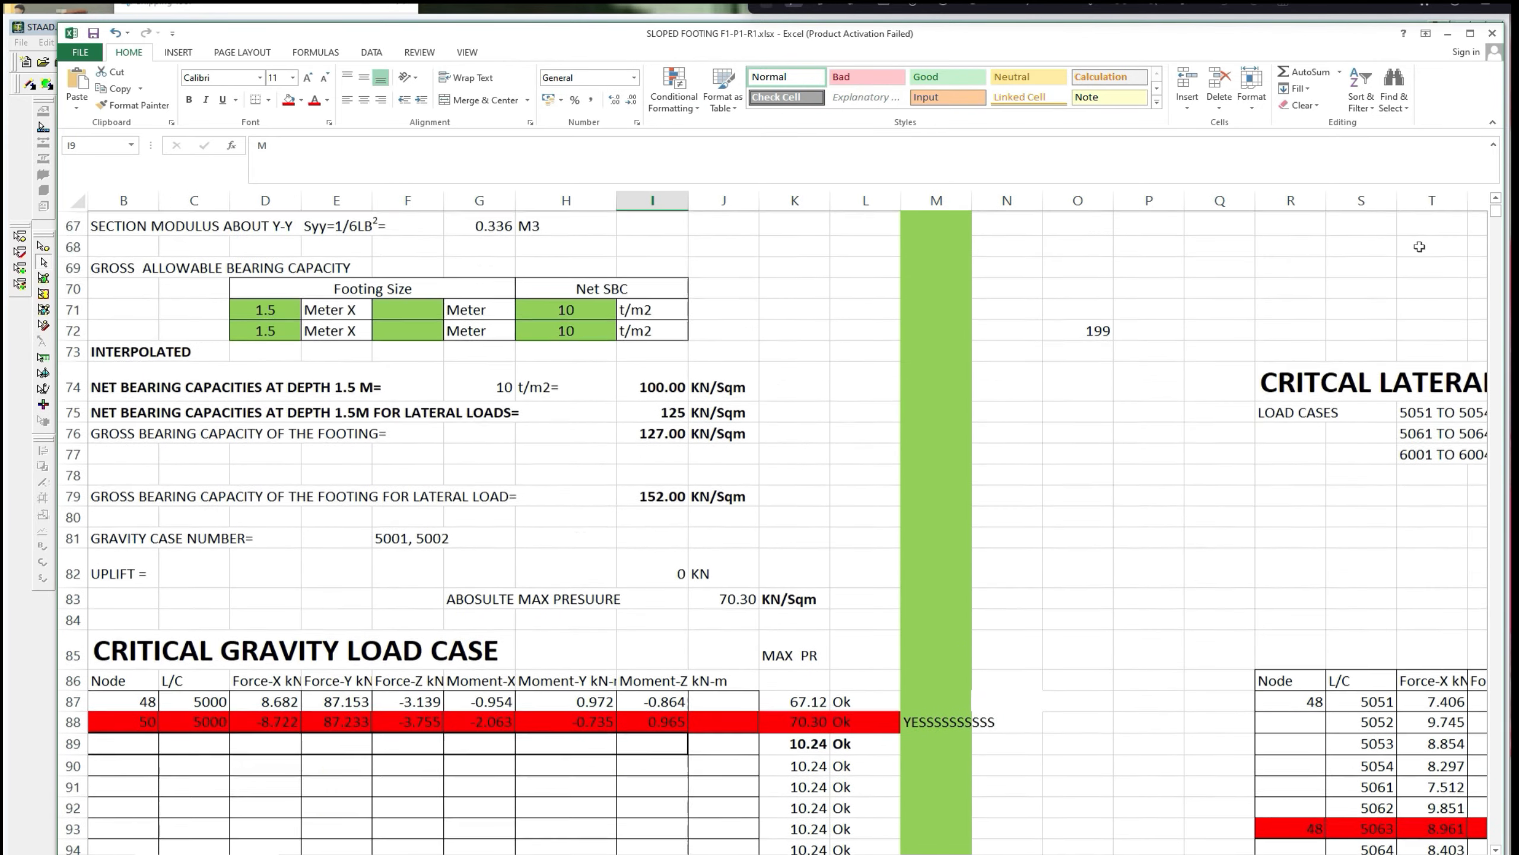
pyautogui.scroll(15, 1419, 246)
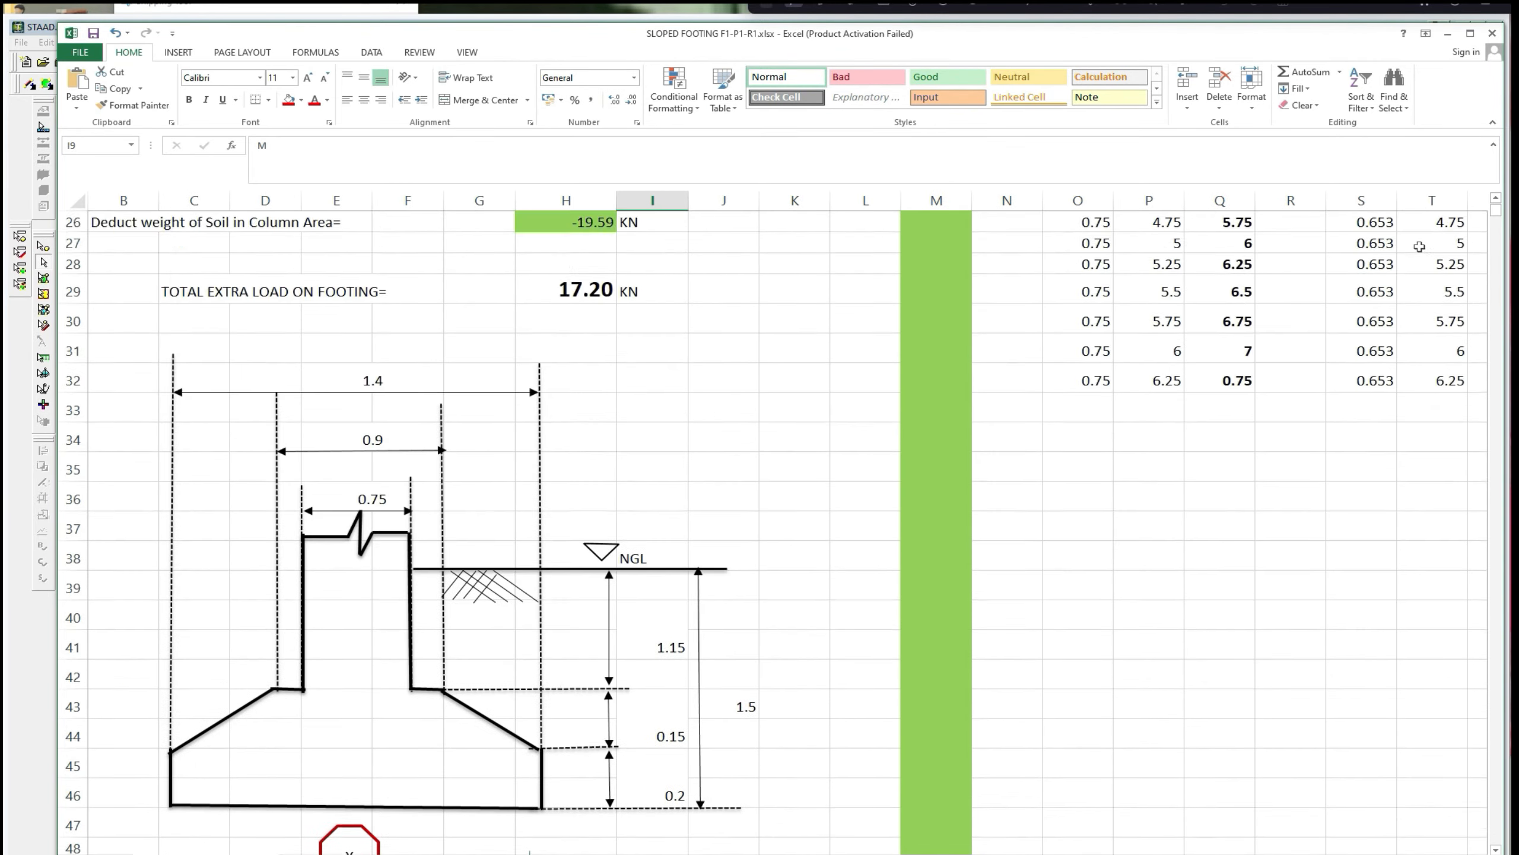
pyautogui.scroll(5, 1419, 247)
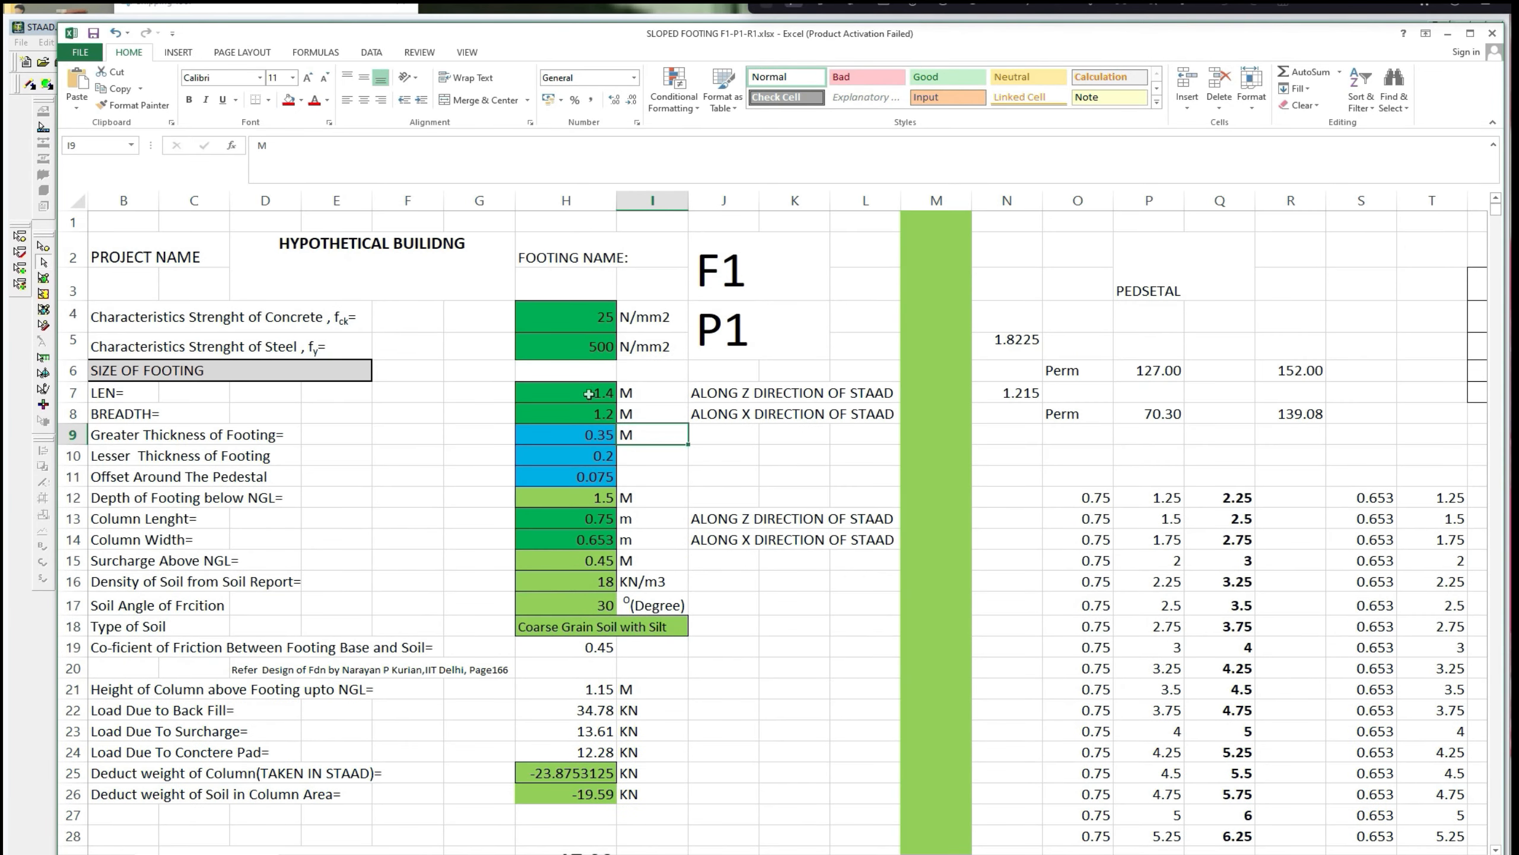
# Try a footing breadth of 1.0 m and check the pressure status of the critical lateral load cases.
pyautogui.click(591, 393)
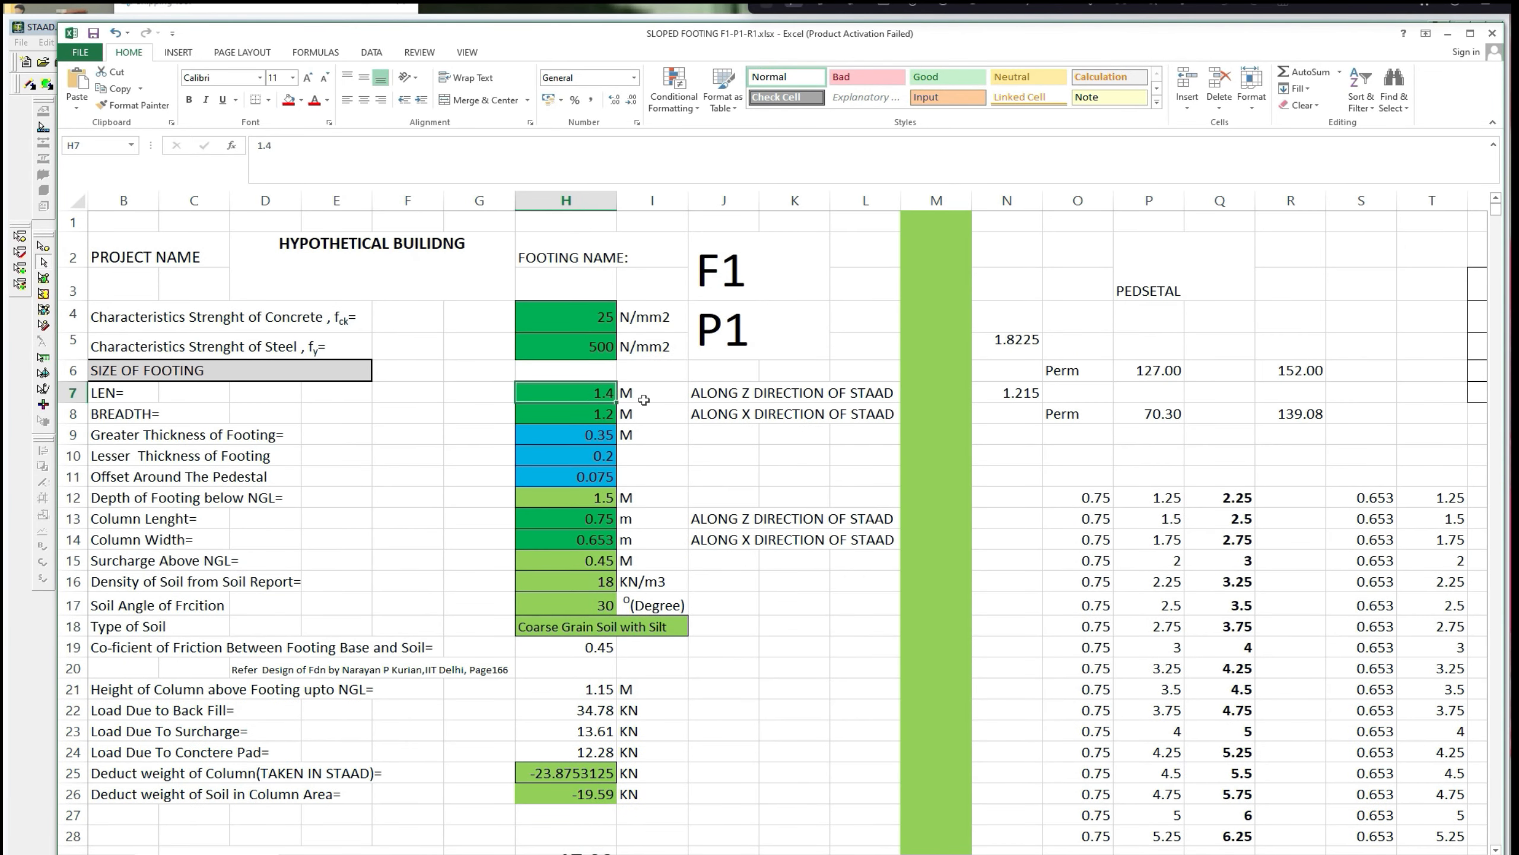
pyautogui.click(610, 413)
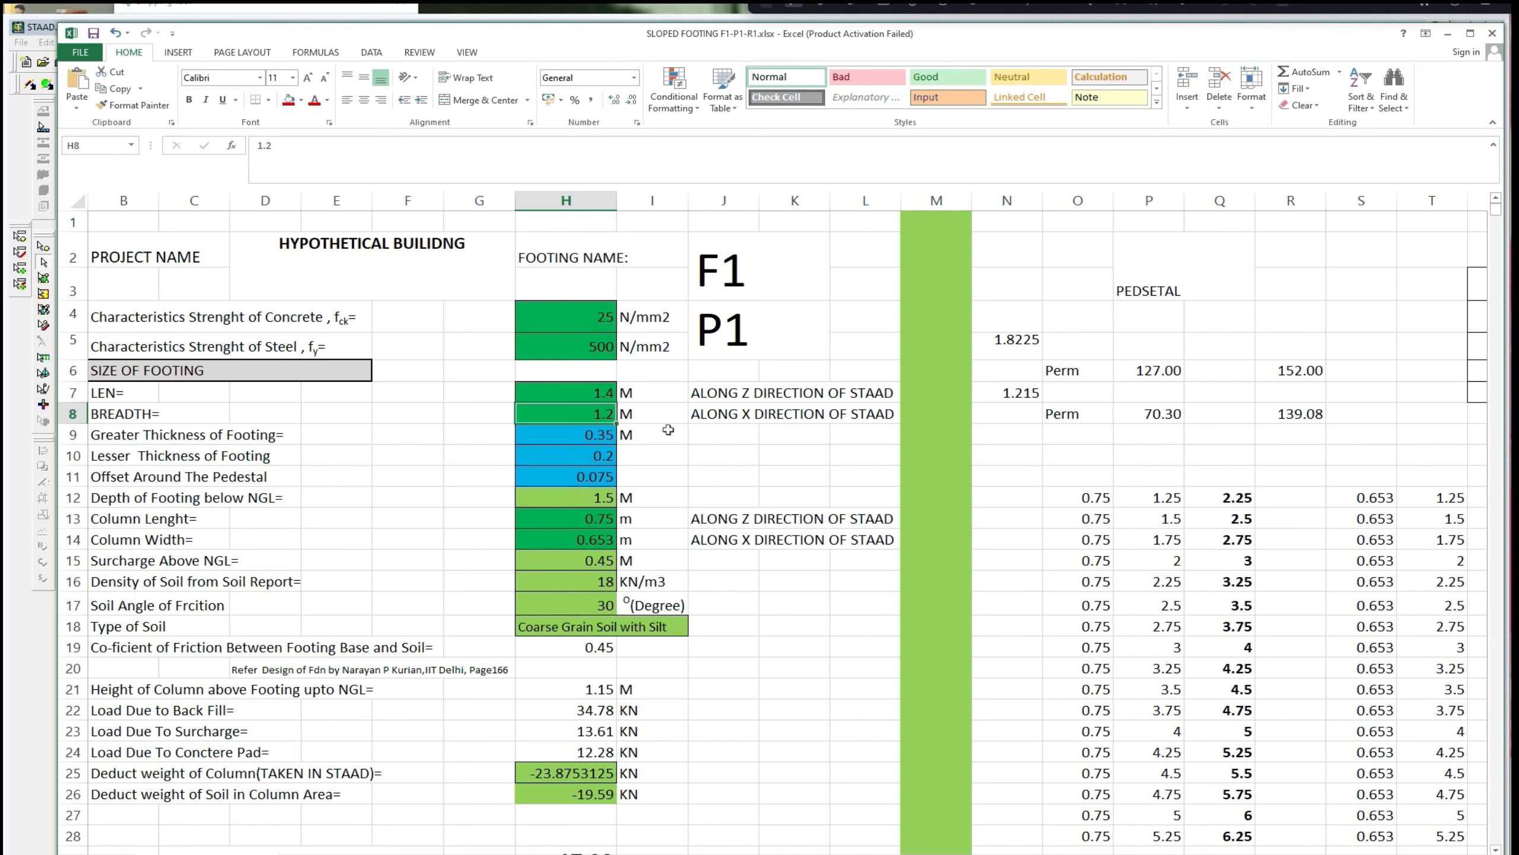
pyautogui.write('1')
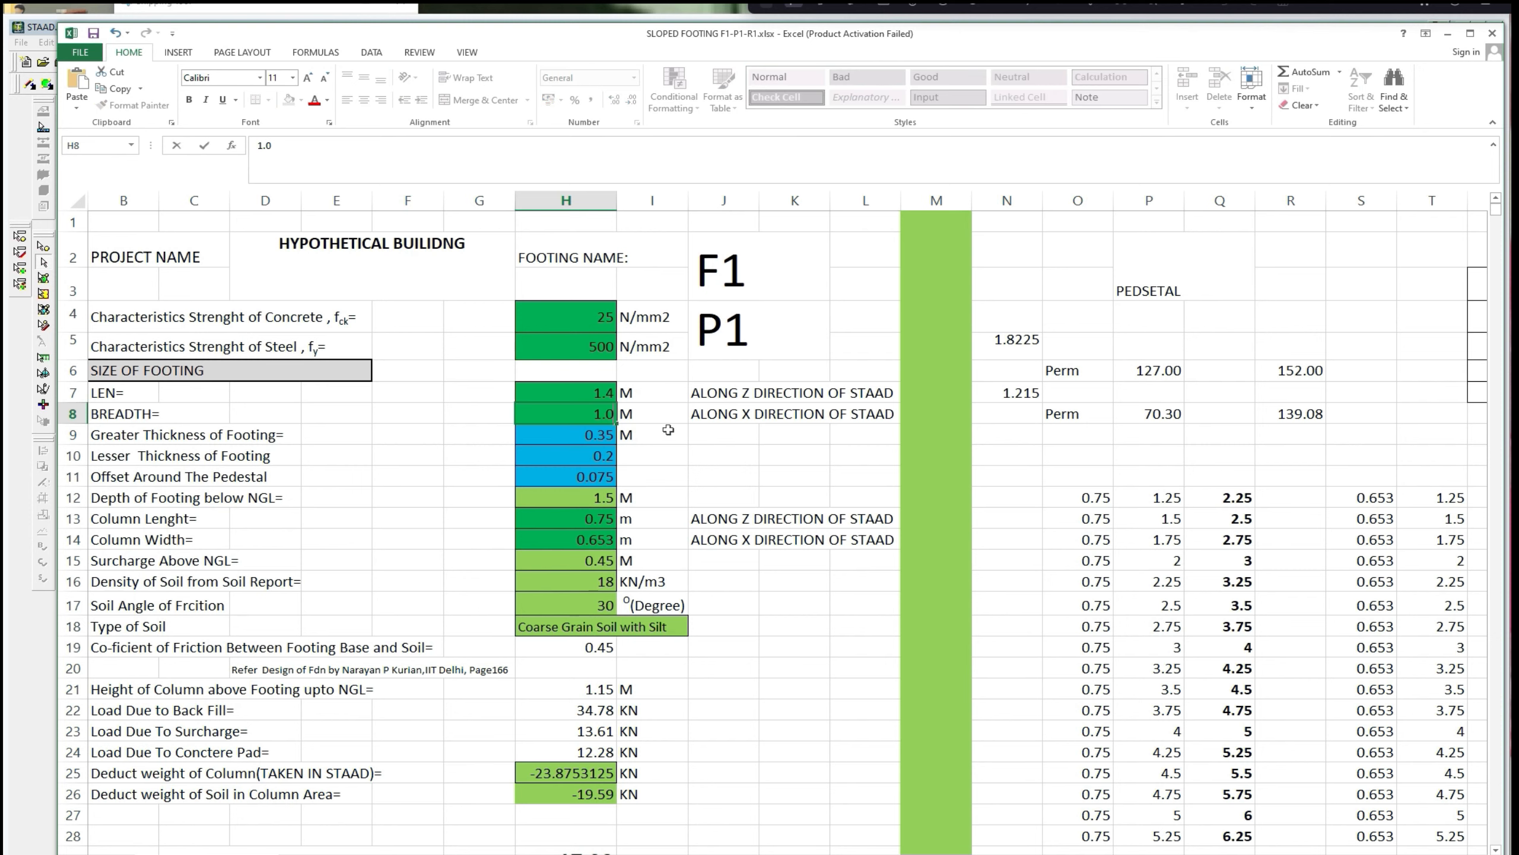
pyautogui.write('.0')
pyautogui.click(668, 430)
pyautogui.hscroll(5, 1228, 835)
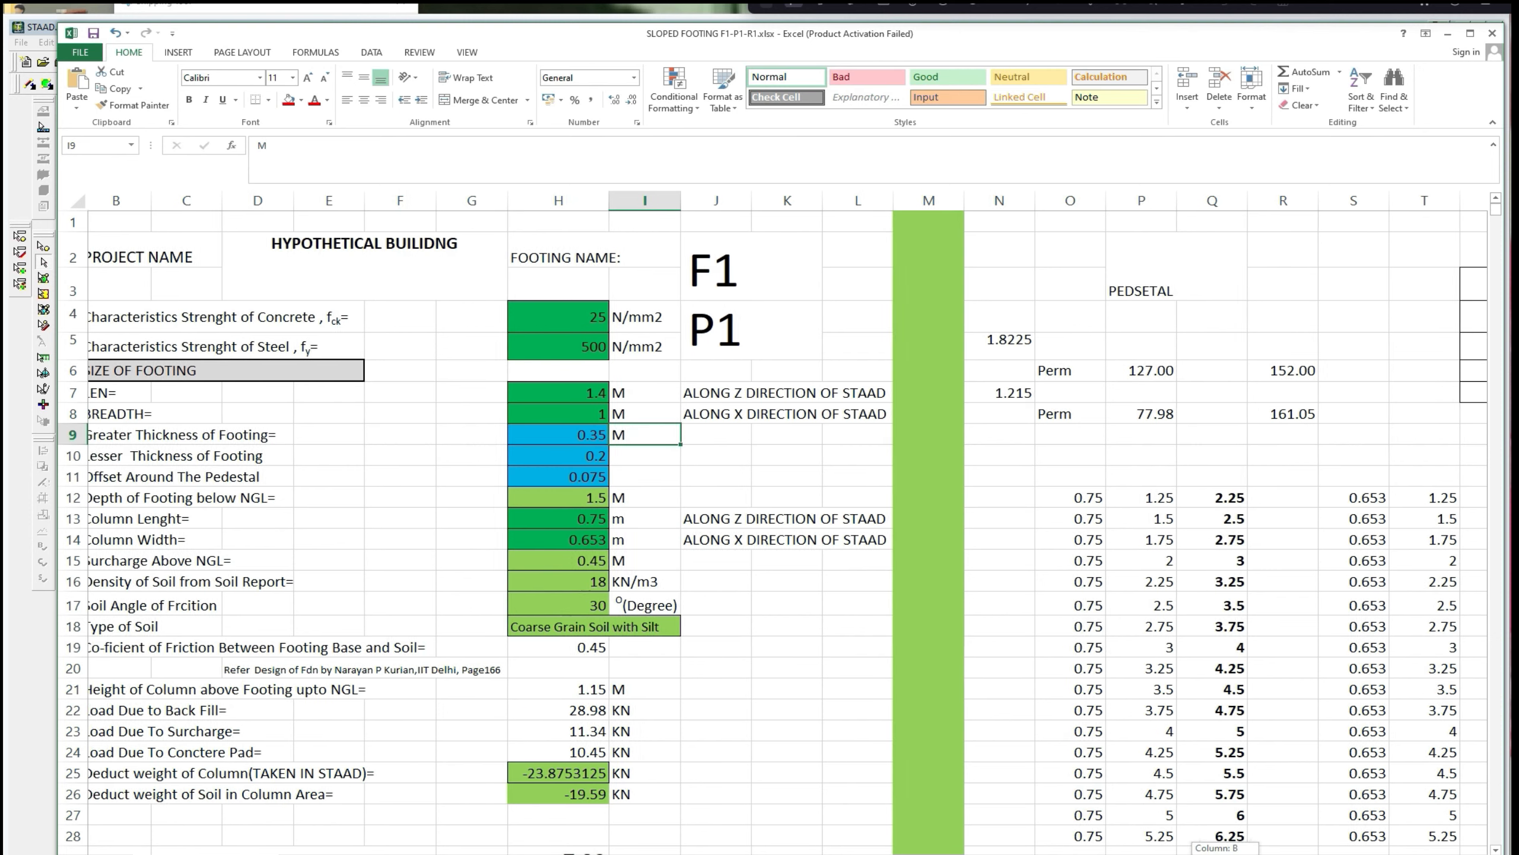
pyautogui.moveTo(1502, 213); pyautogui.dragTo(1501, 216)
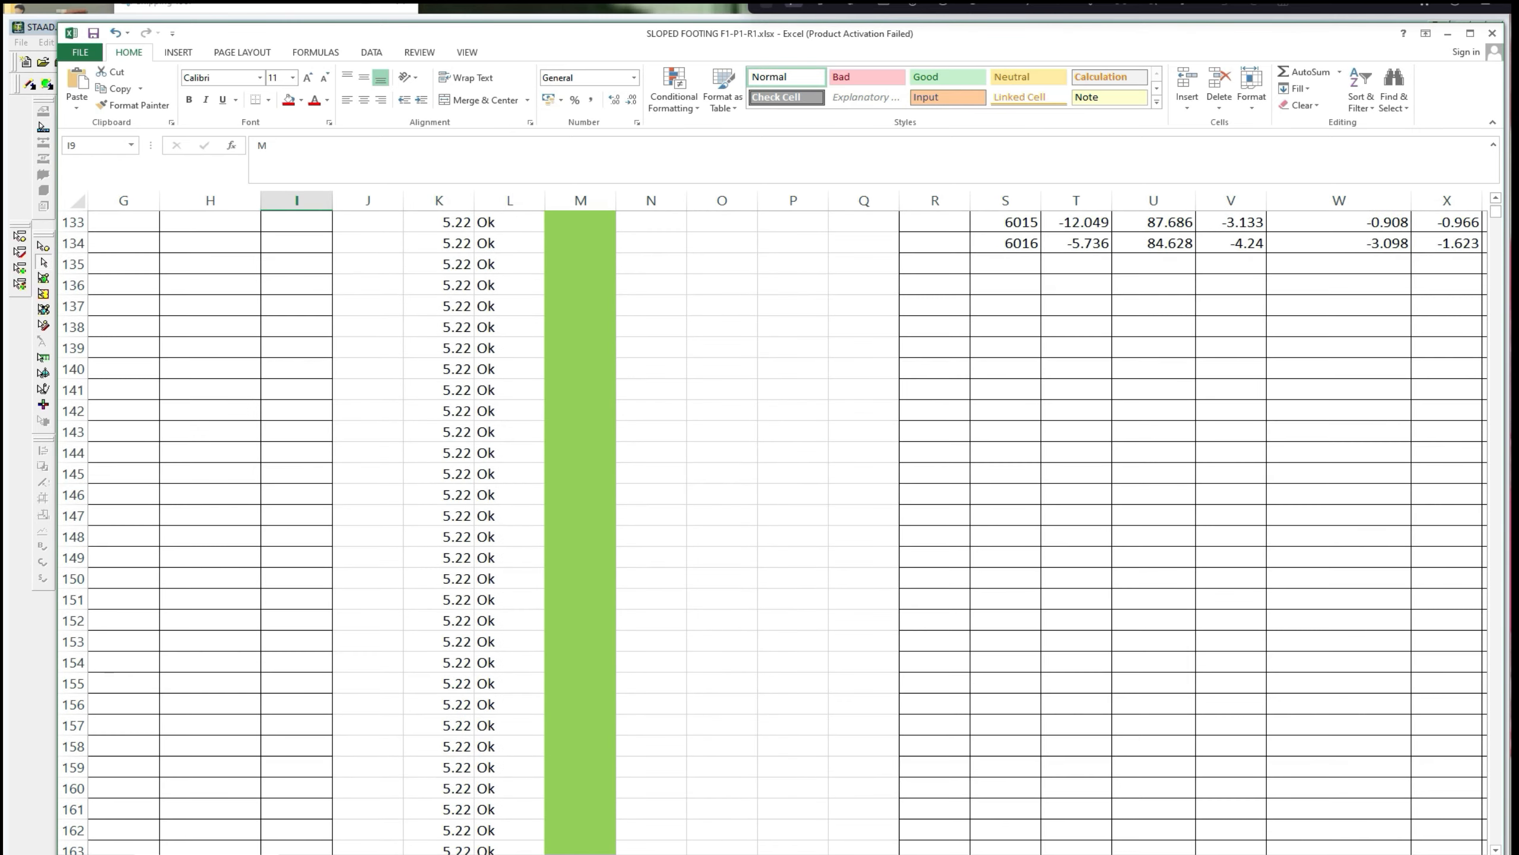
pyautogui.hscroll(5, 1437, 344)
pyautogui.scroll(1, 1437, 344)
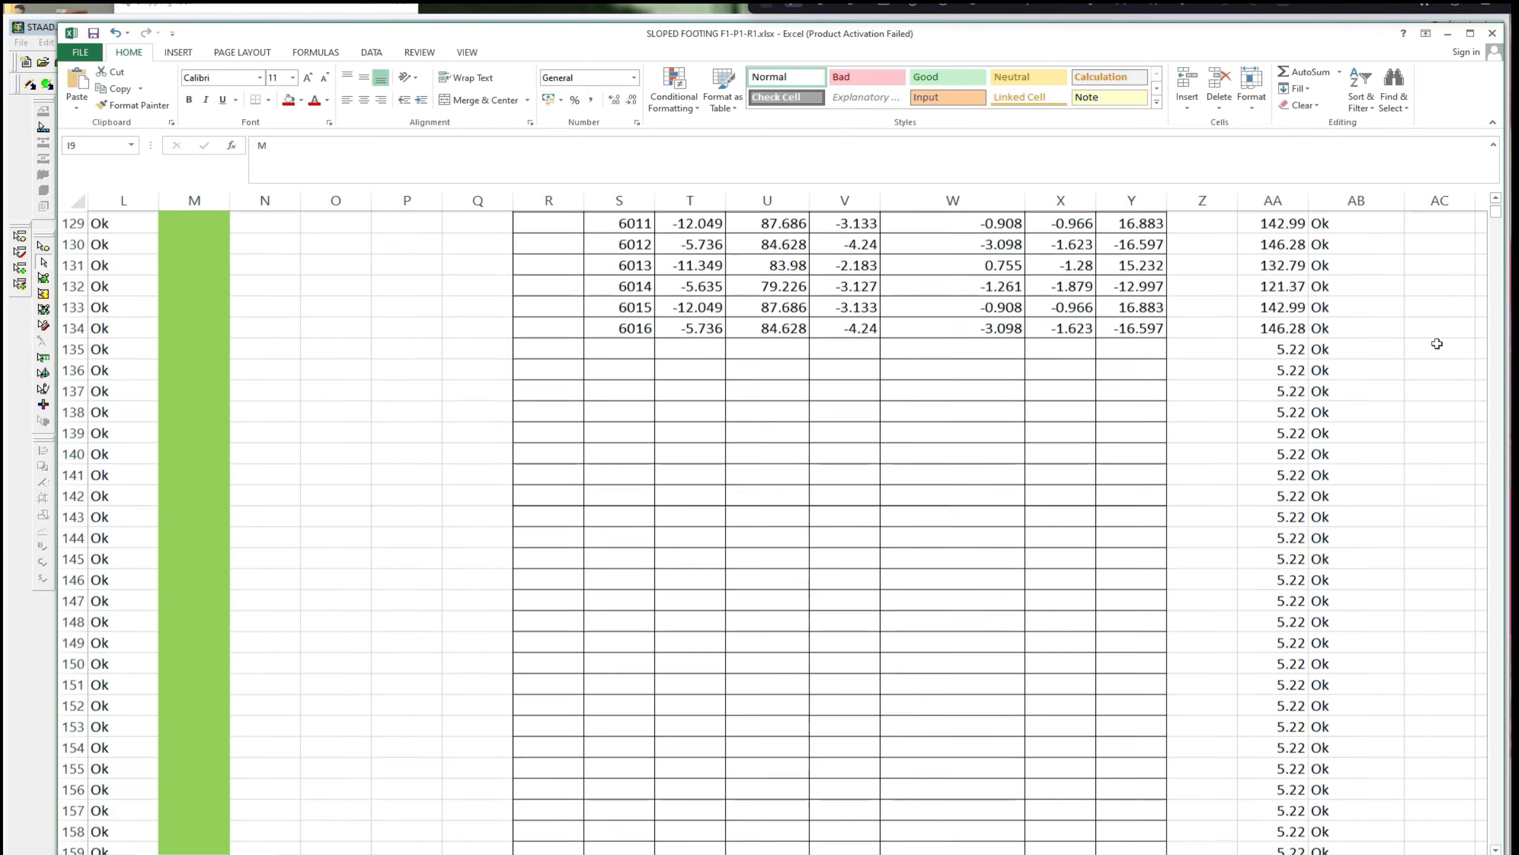
pyautogui.scroll(17, 1437, 343)
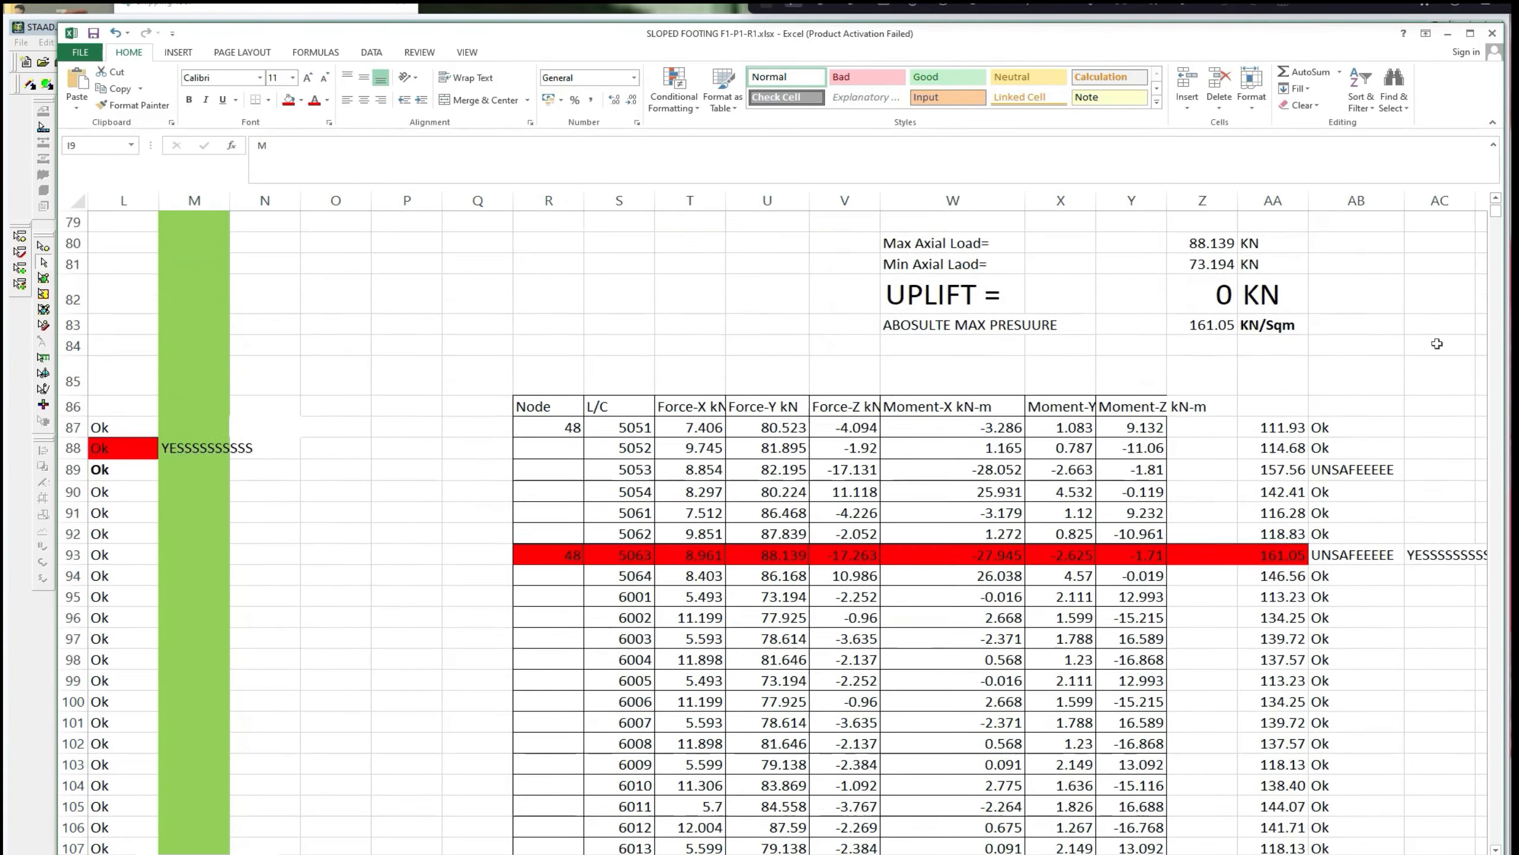
pyautogui.scroll(1, 1437, 343)
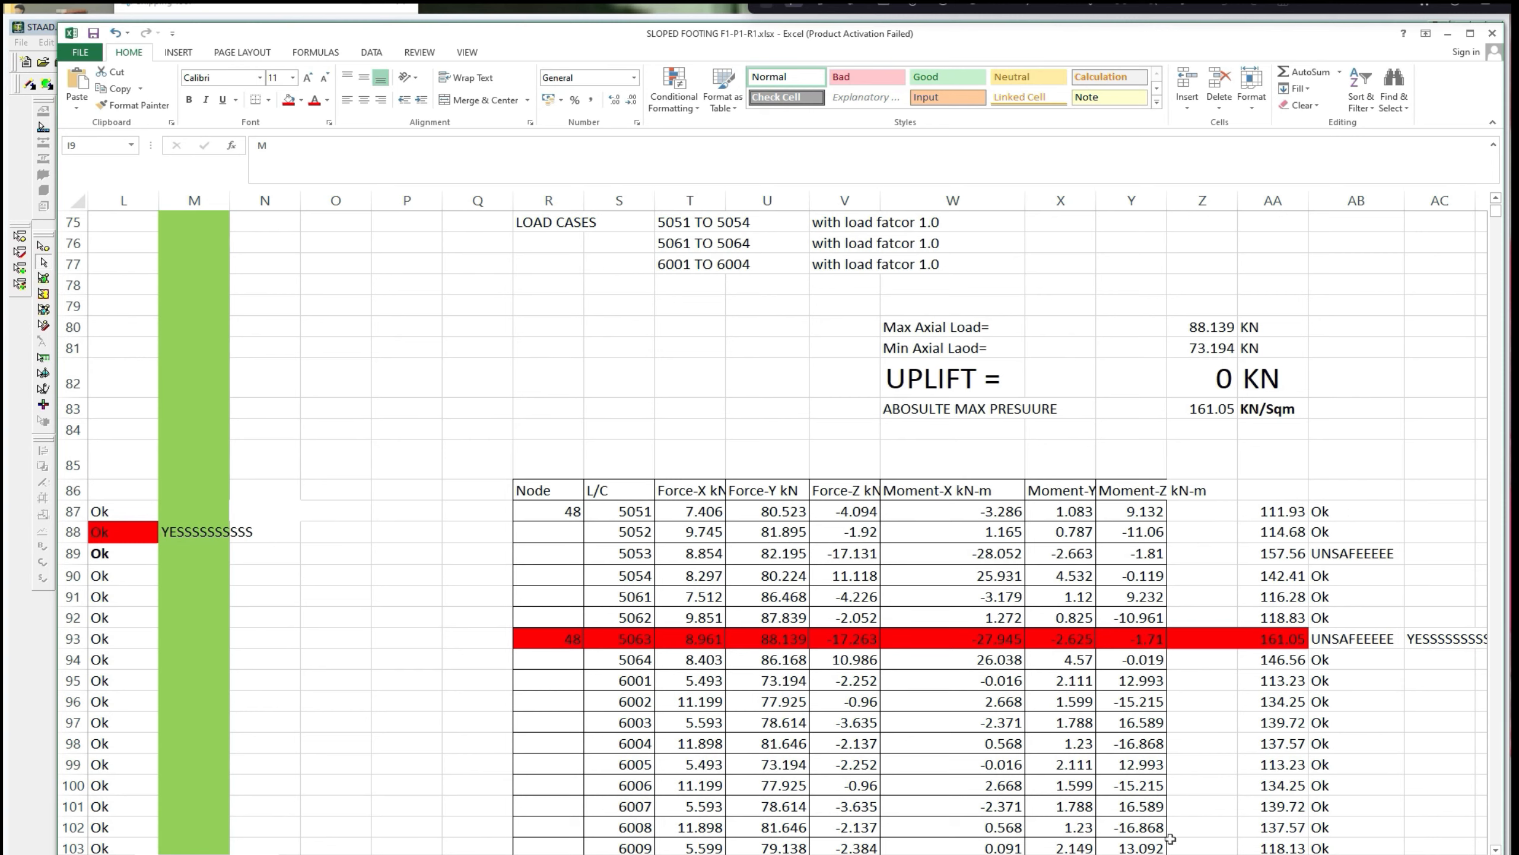
# Return to the size inputs and set the footing breadth to 1.2 m.
pyautogui.moveTo(1170, 854); pyautogui.dragTo(960, 854)
pyautogui.scroll(2, 1010, 587)
pyautogui.scroll(14, 1011, 587)
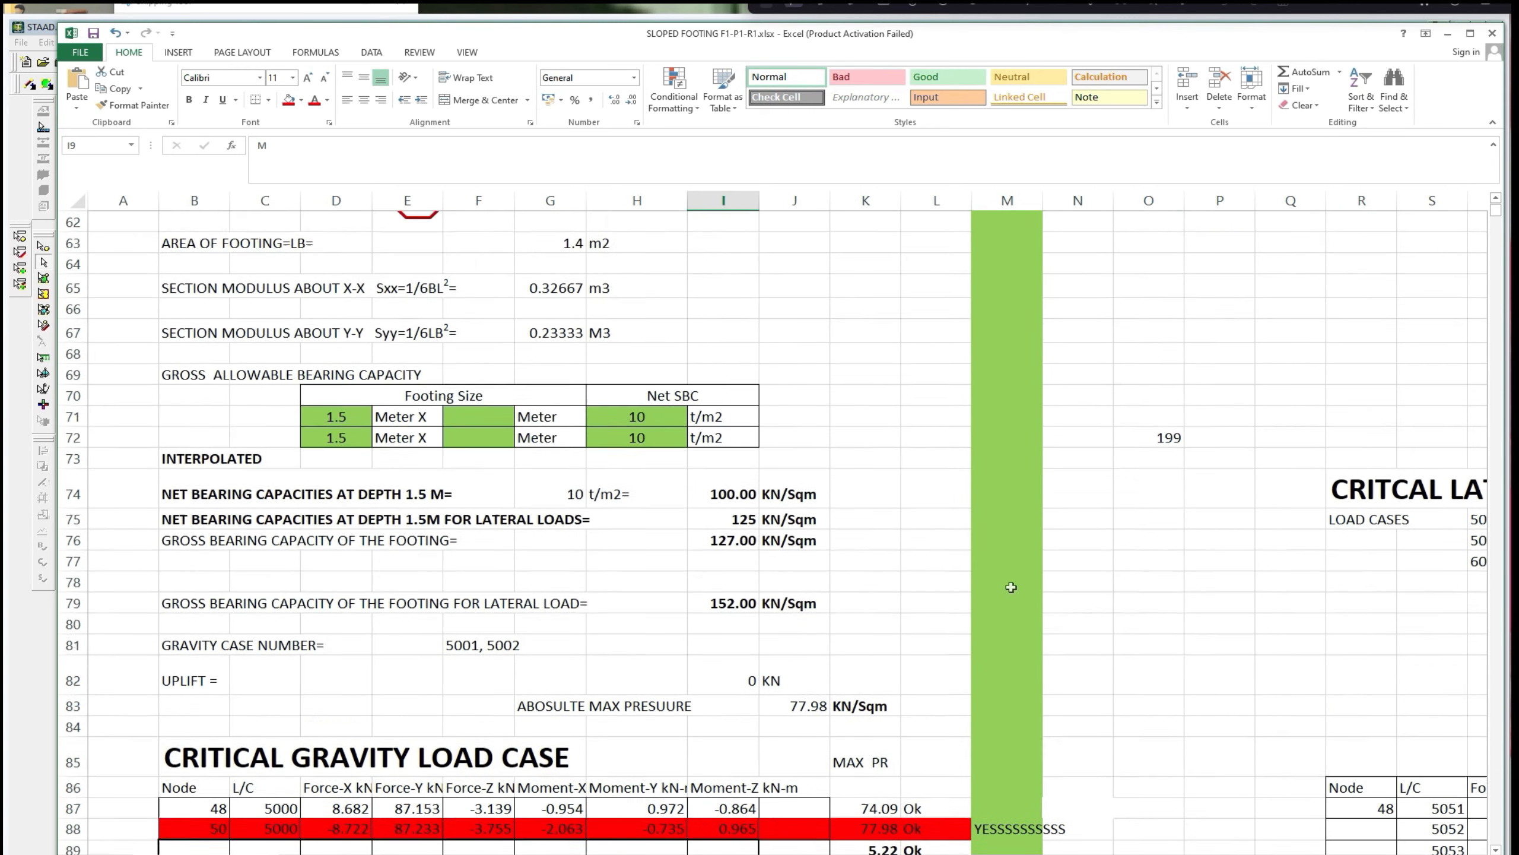
pyautogui.scroll(9, 729, 386)
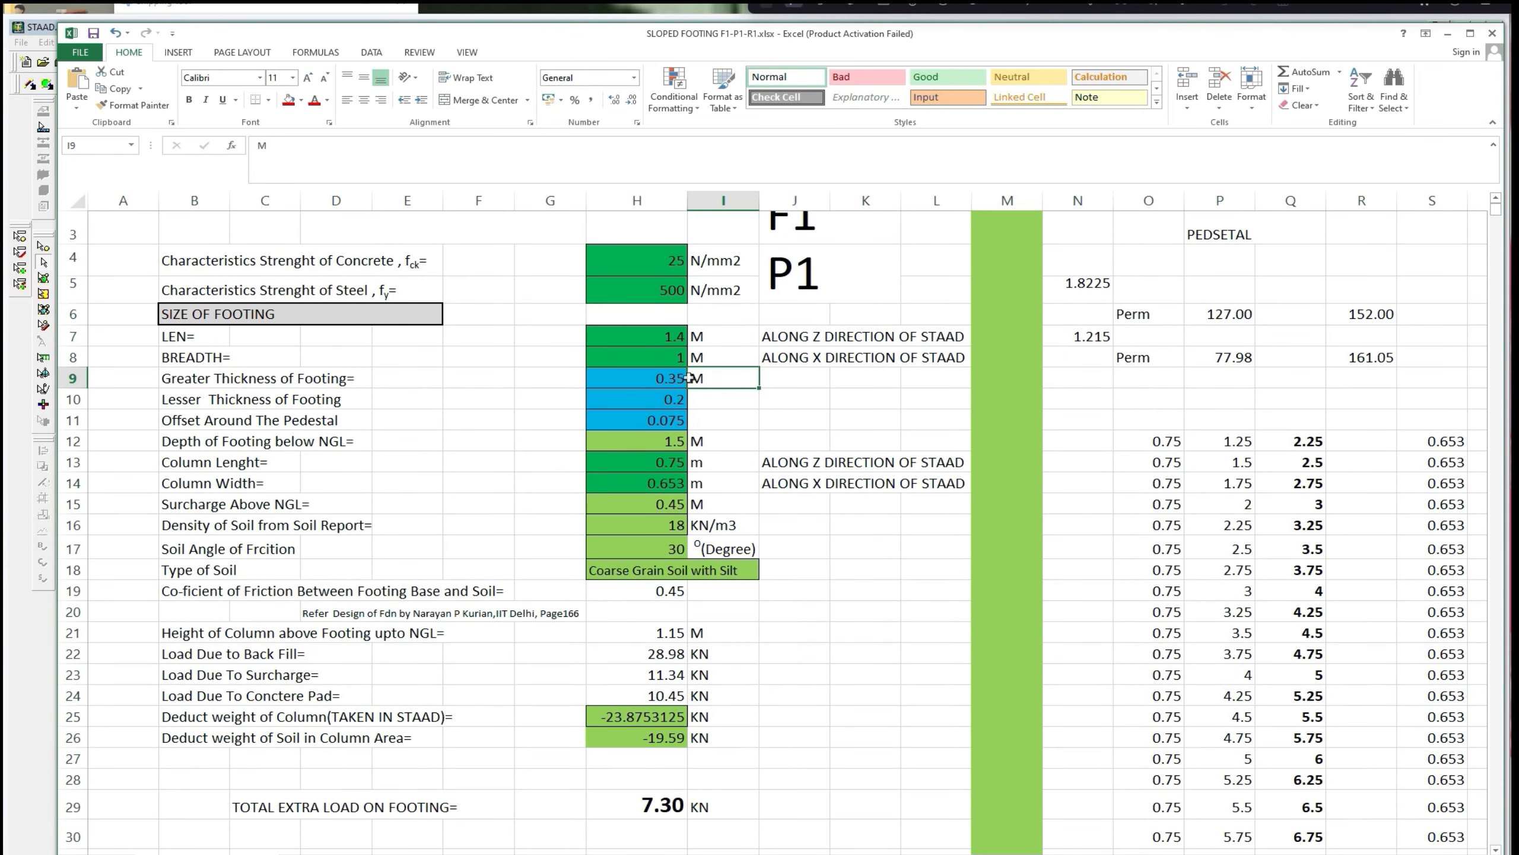
pyautogui.doubleClick(680, 360)
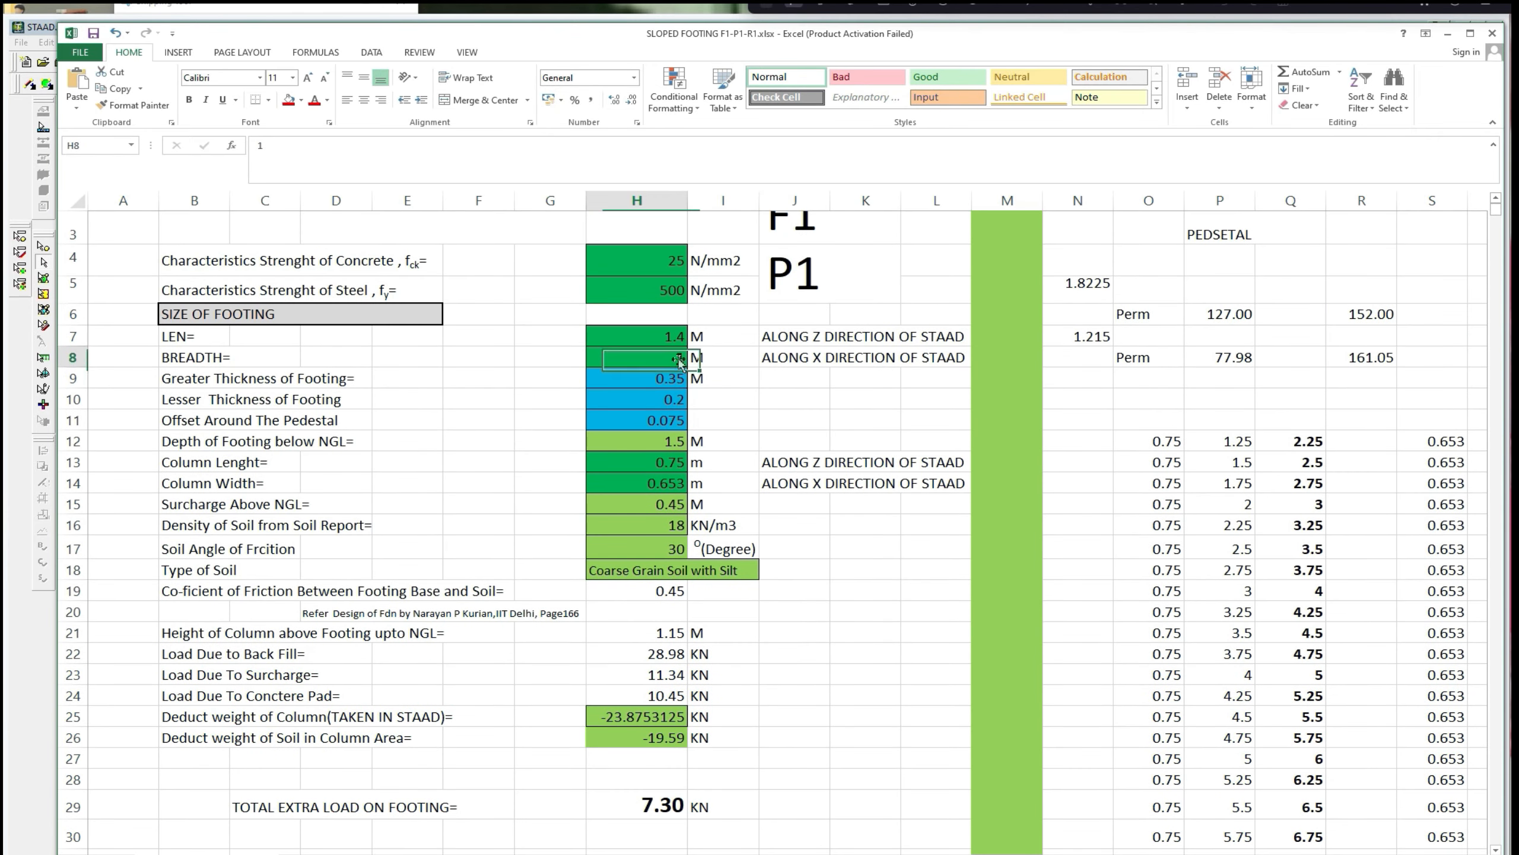
pyautogui.write('.2')
pyautogui.click(718, 371)
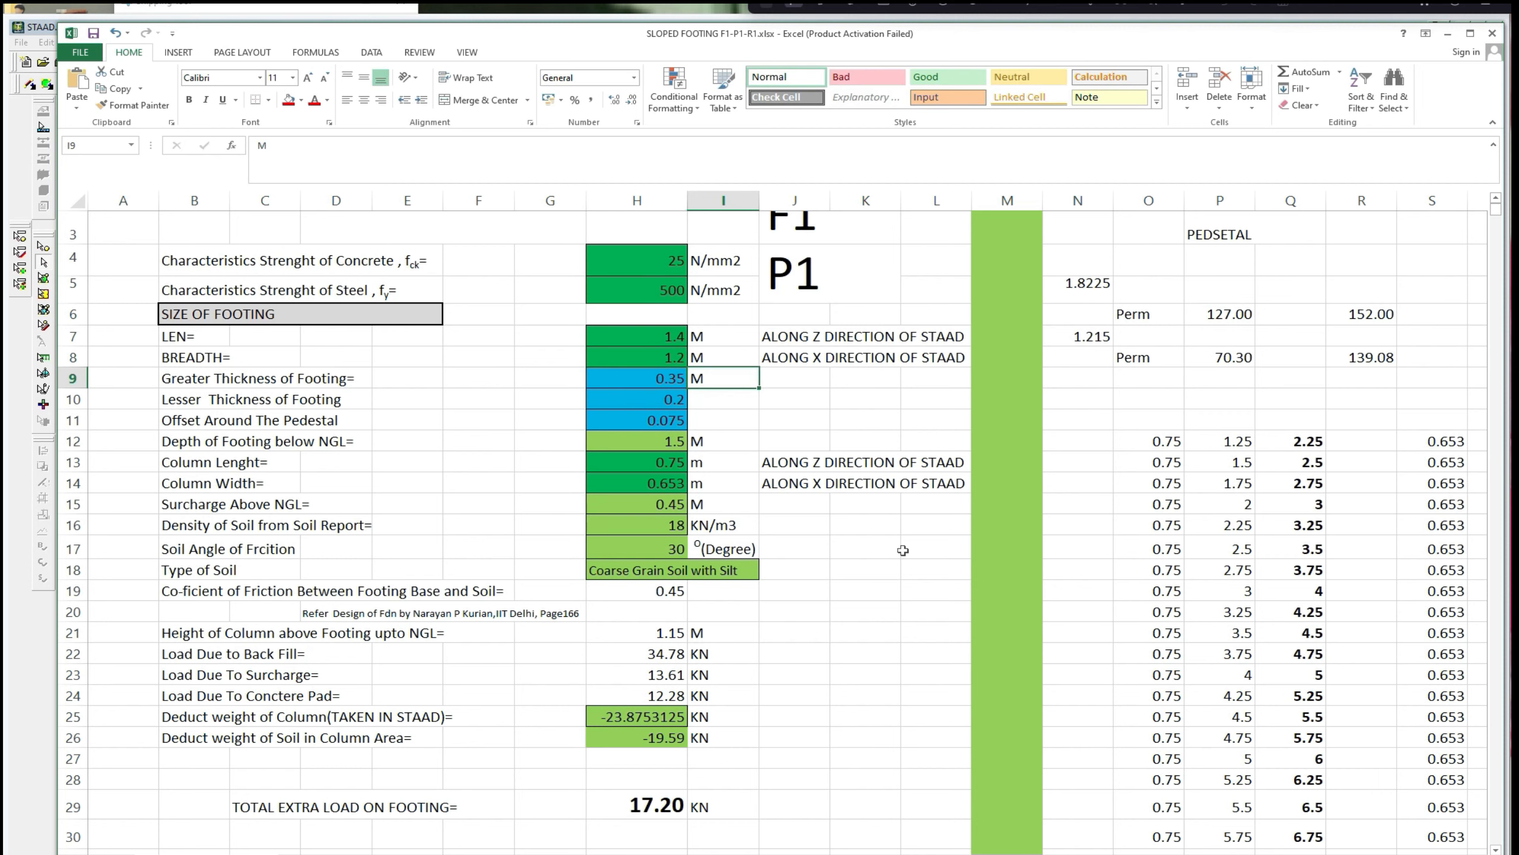
# Check the permissible pressures and the absolute maximum pressure of the critical lateral load cases.
pyautogui.scroll(-1, 904, 631)
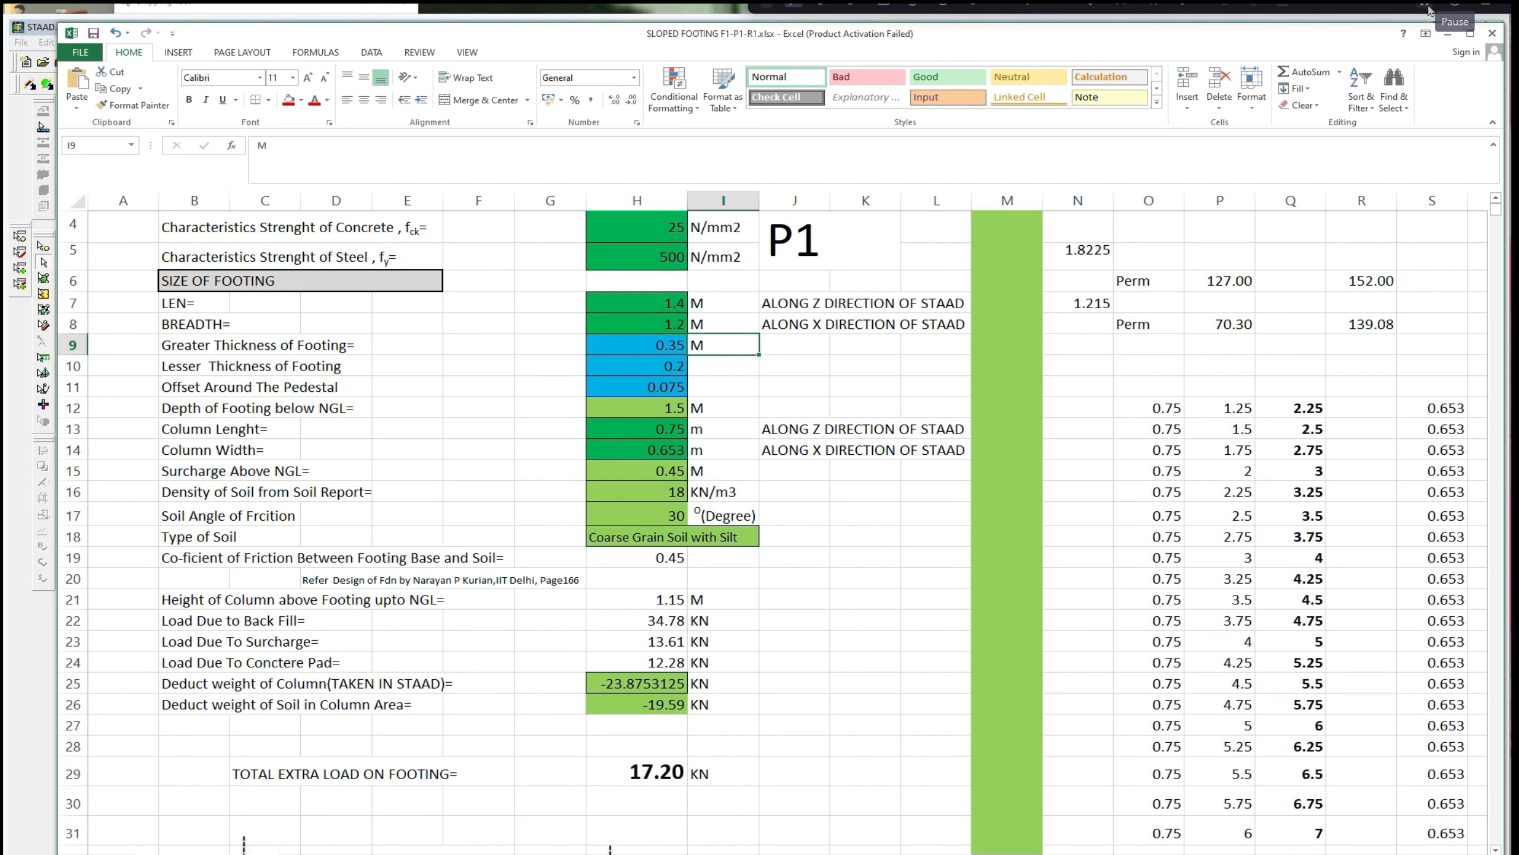
pyautogui.hscroll(5, 1505, 219)
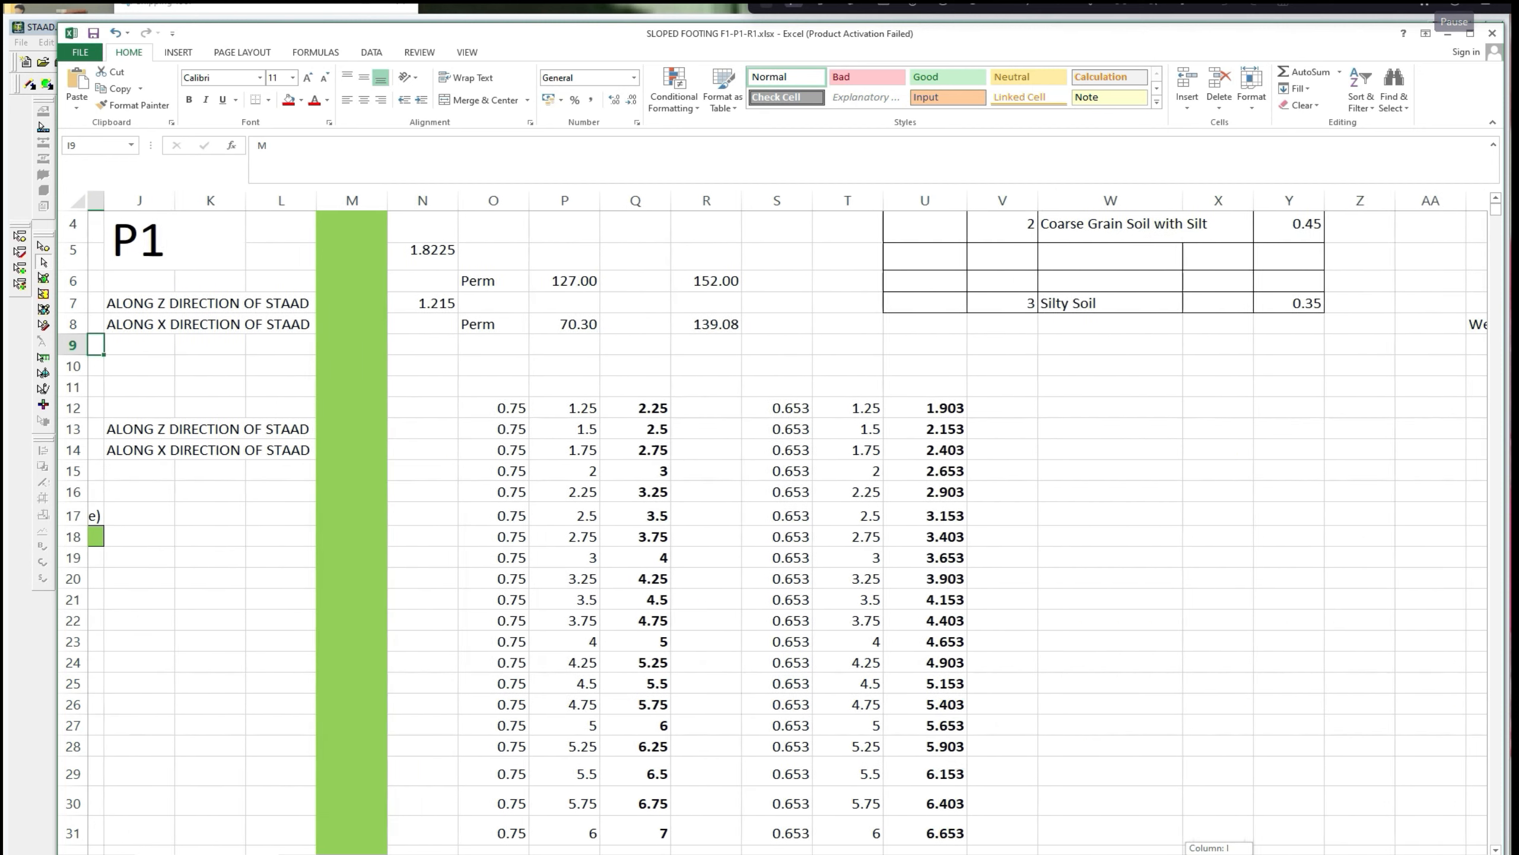
pyautogui.moveTo(1504, 220); pyautogui.dragTo(1500, 215)
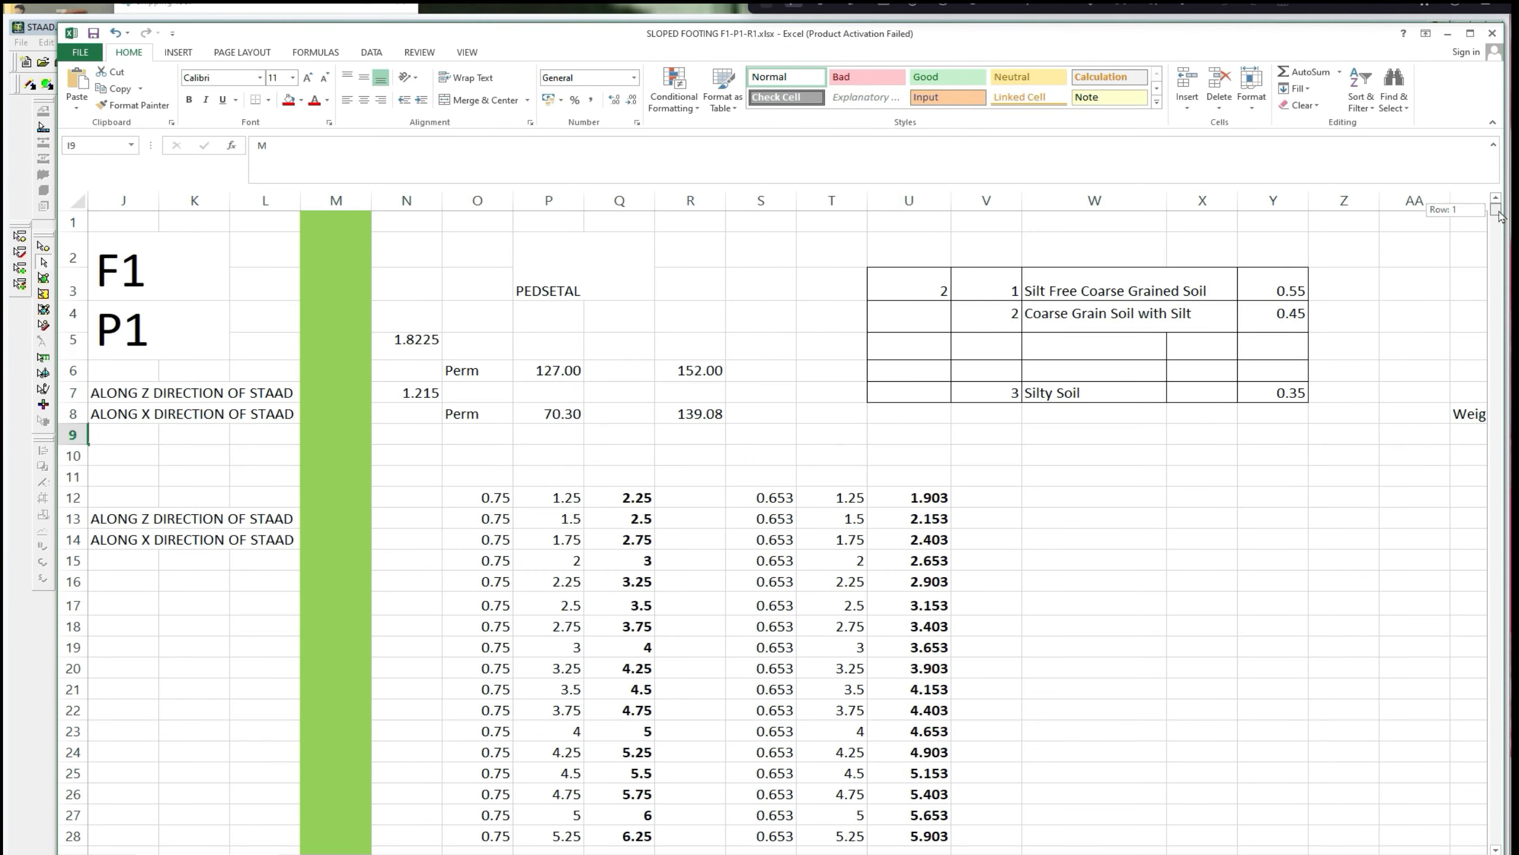
pyautogui.scroll(-12, 1412, 479)
pyautogui.scroll(-7, 1405, 491)
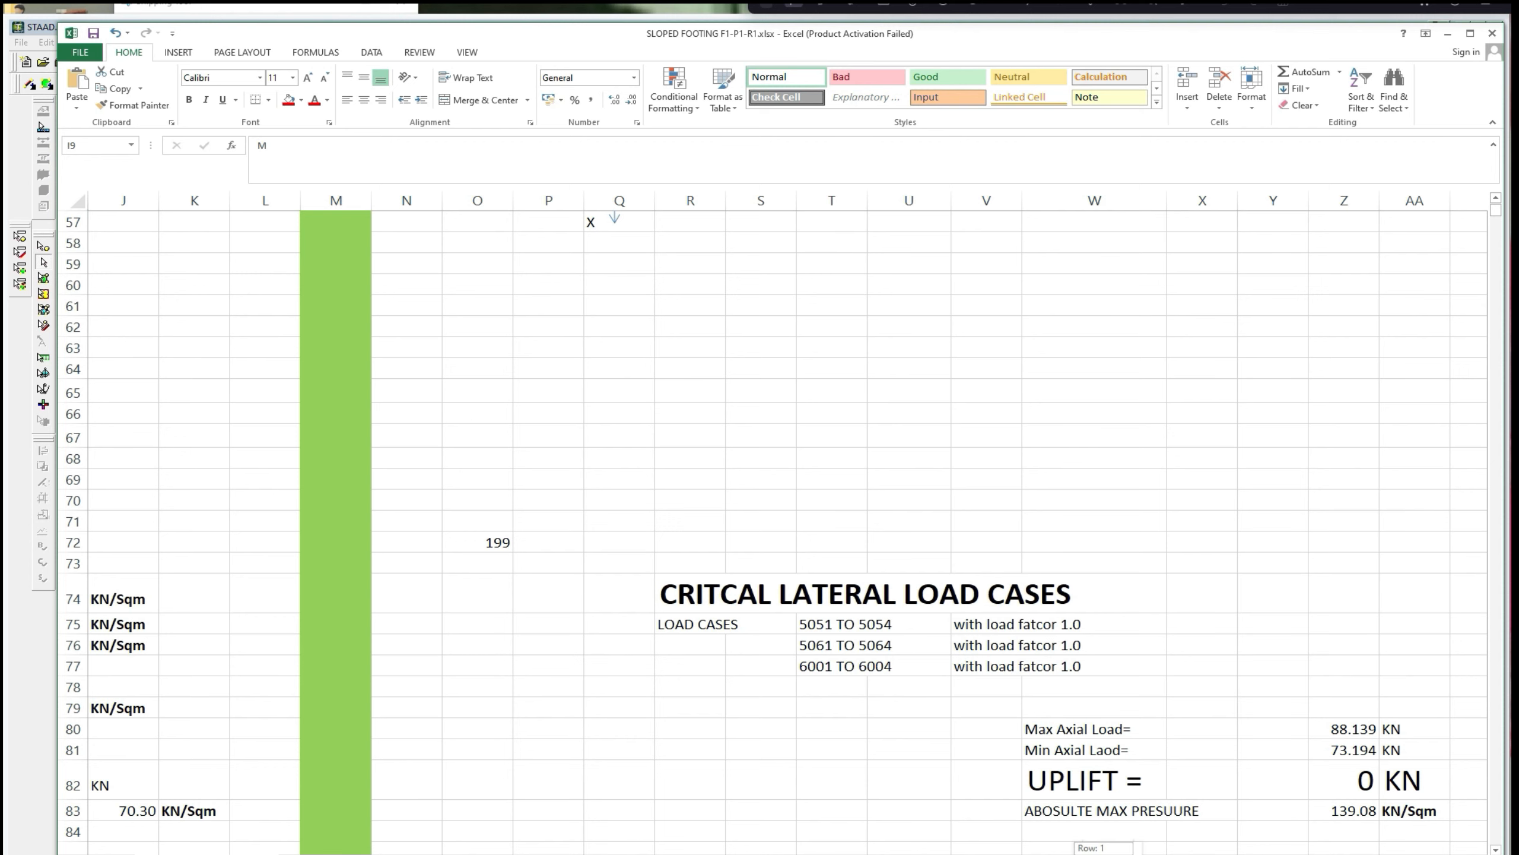
# Try a footing breadth of 1.1 m and check the absolute maximum pressure of the critical lateral load cases.
pyautogui.hscroll(-6, 1094, 844)
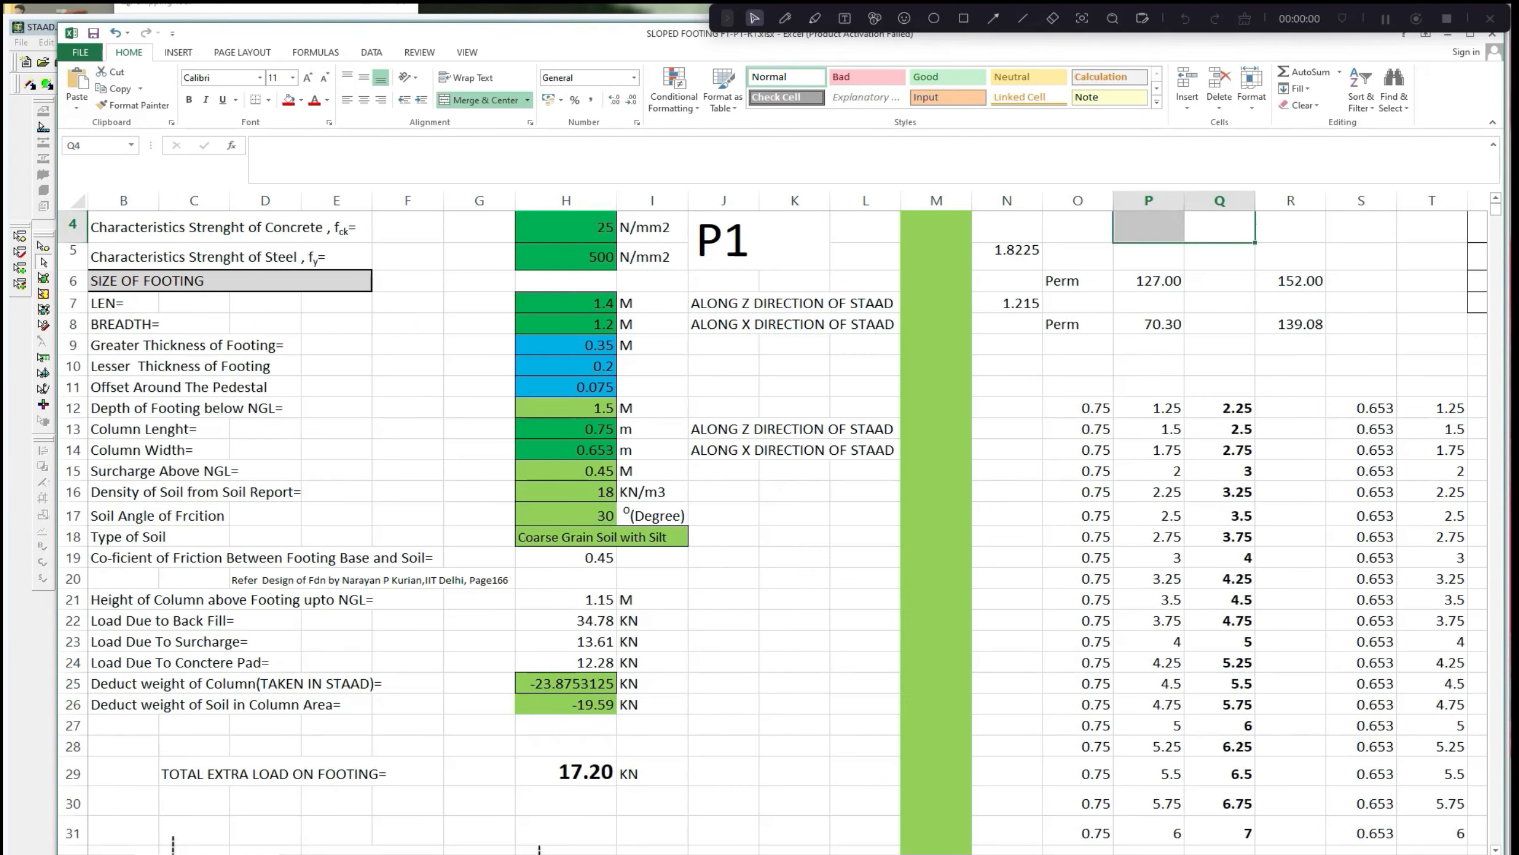
pyautogui.click(601, 318)
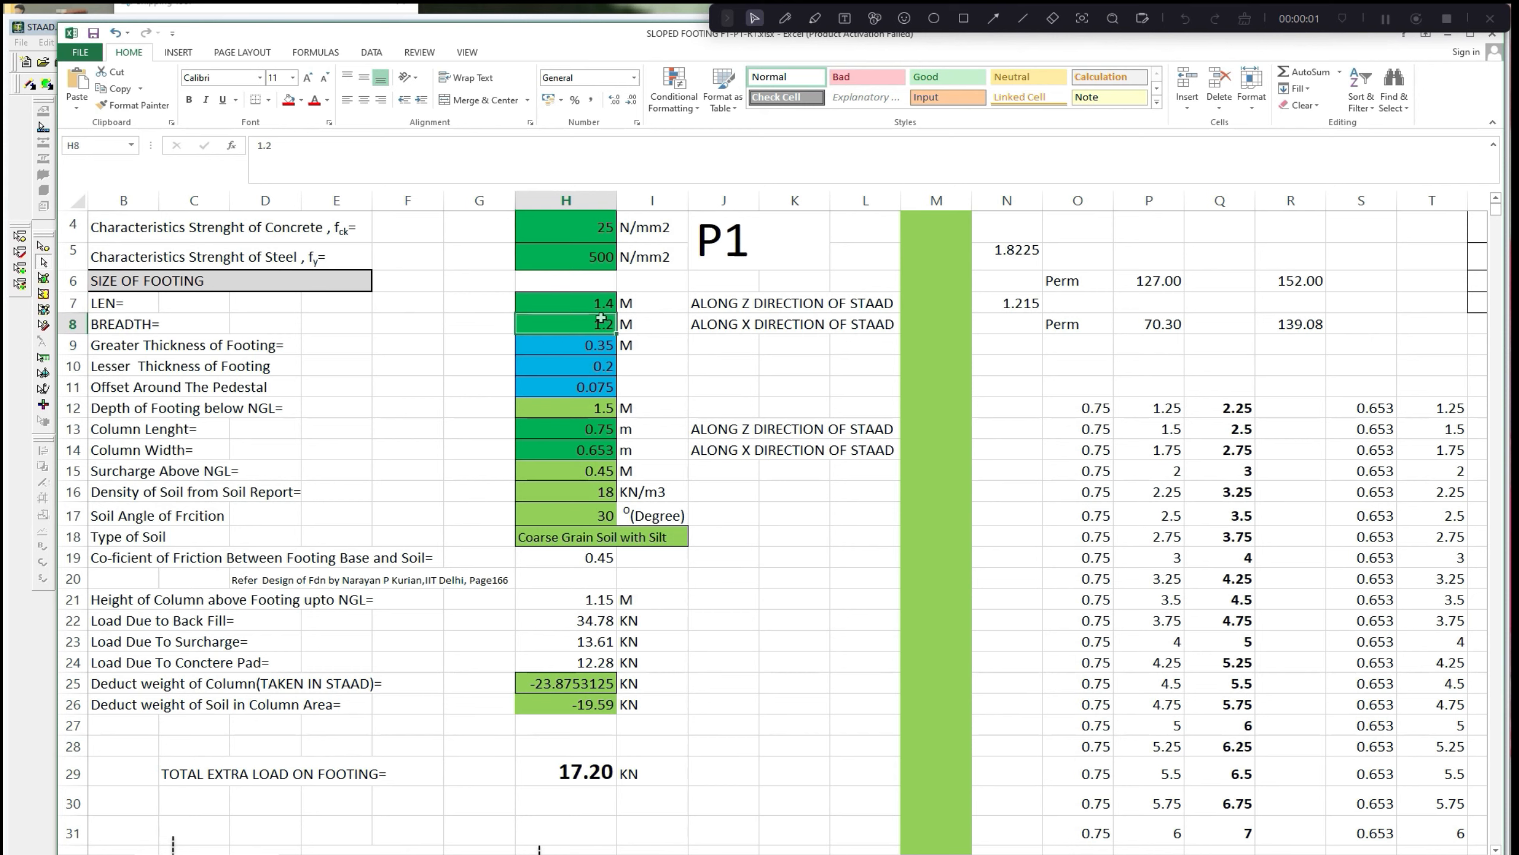
pyautogui.write('1')
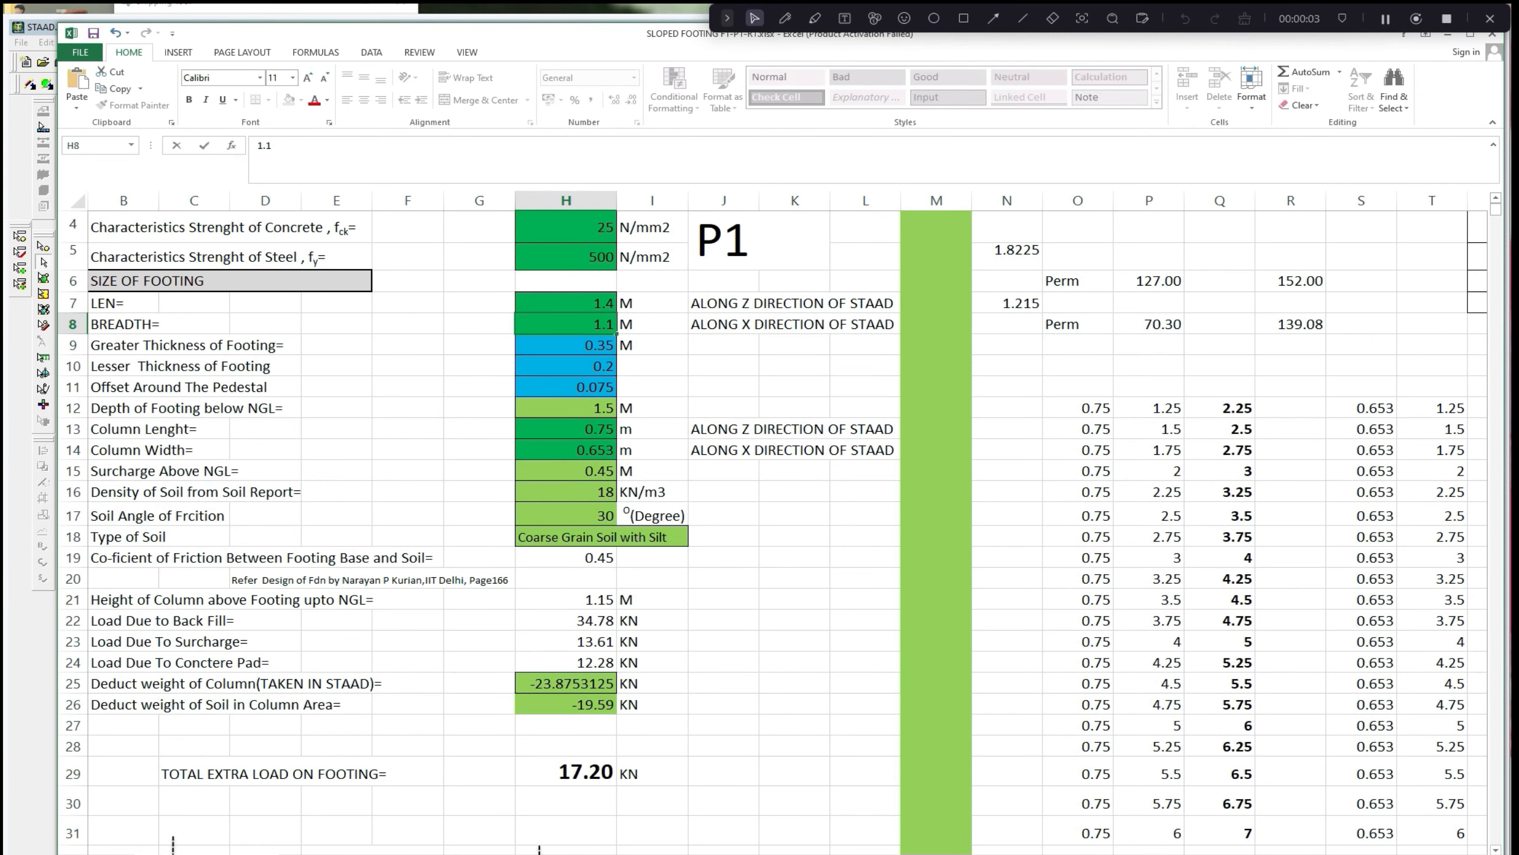
pyautogui.click(865, 620)
pyautogui.hscroll(6, 1188, 818)
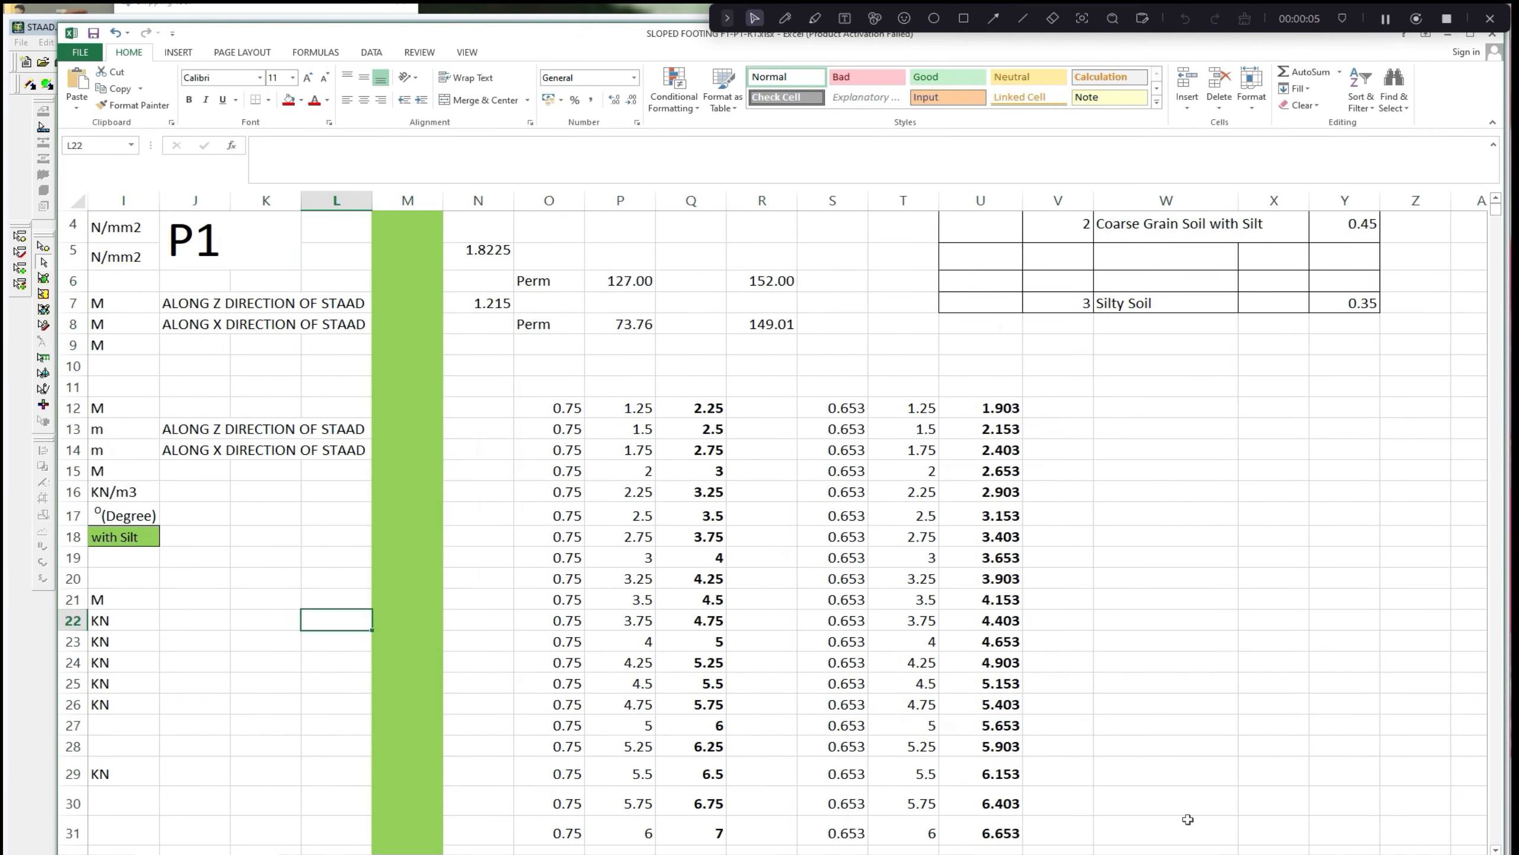
pyautogui.scroll(-13, 1188, 819)
pyautogui.scroll(-5, 1187, 808)
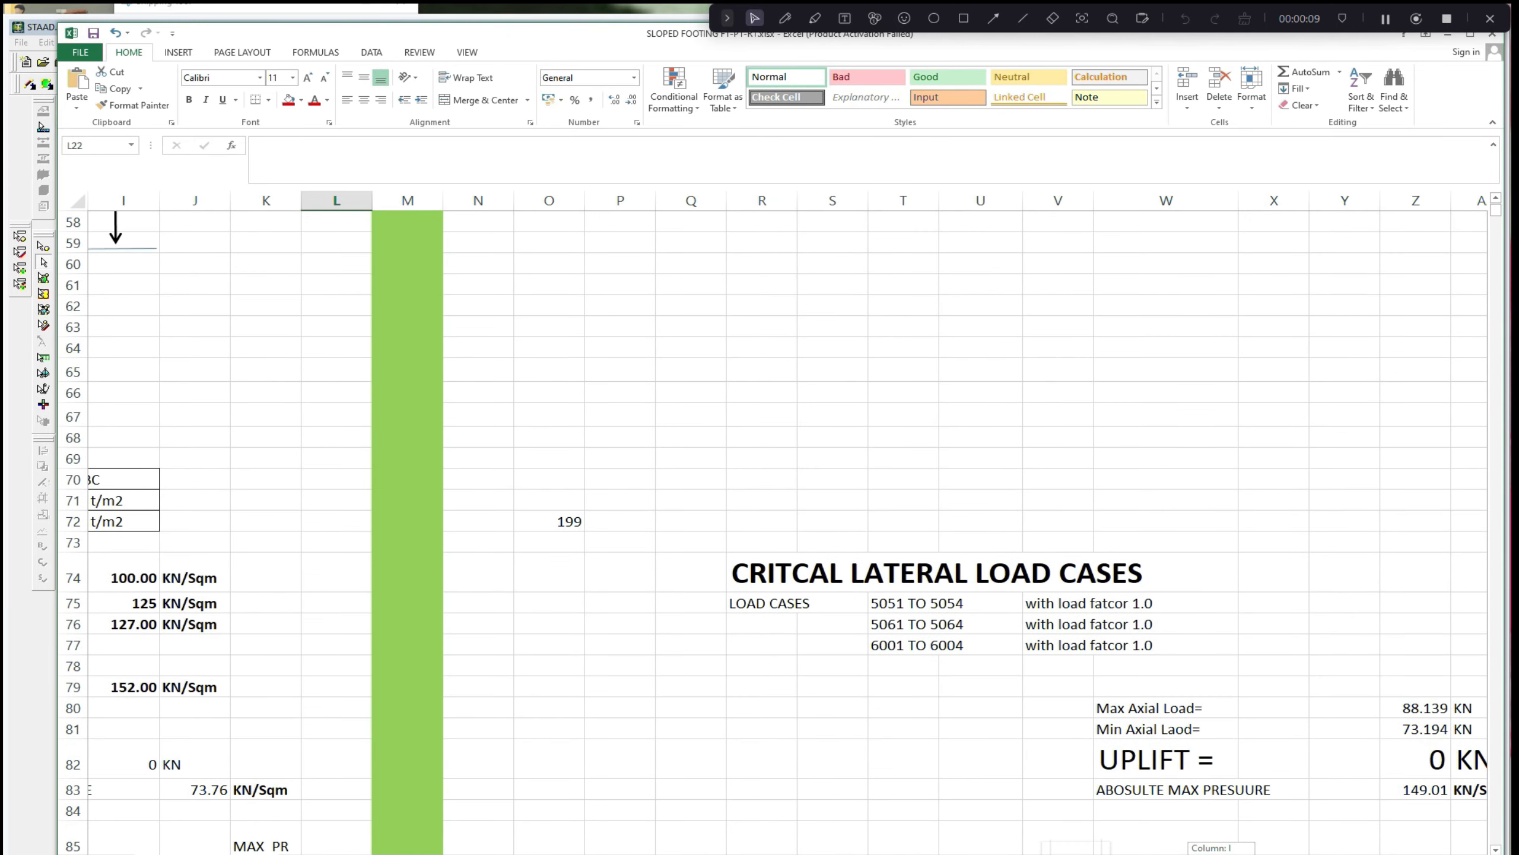
pyautogui.hscroll(-1, 1188, 819)
pyautogui.hscroll(-5, 1189, 818)
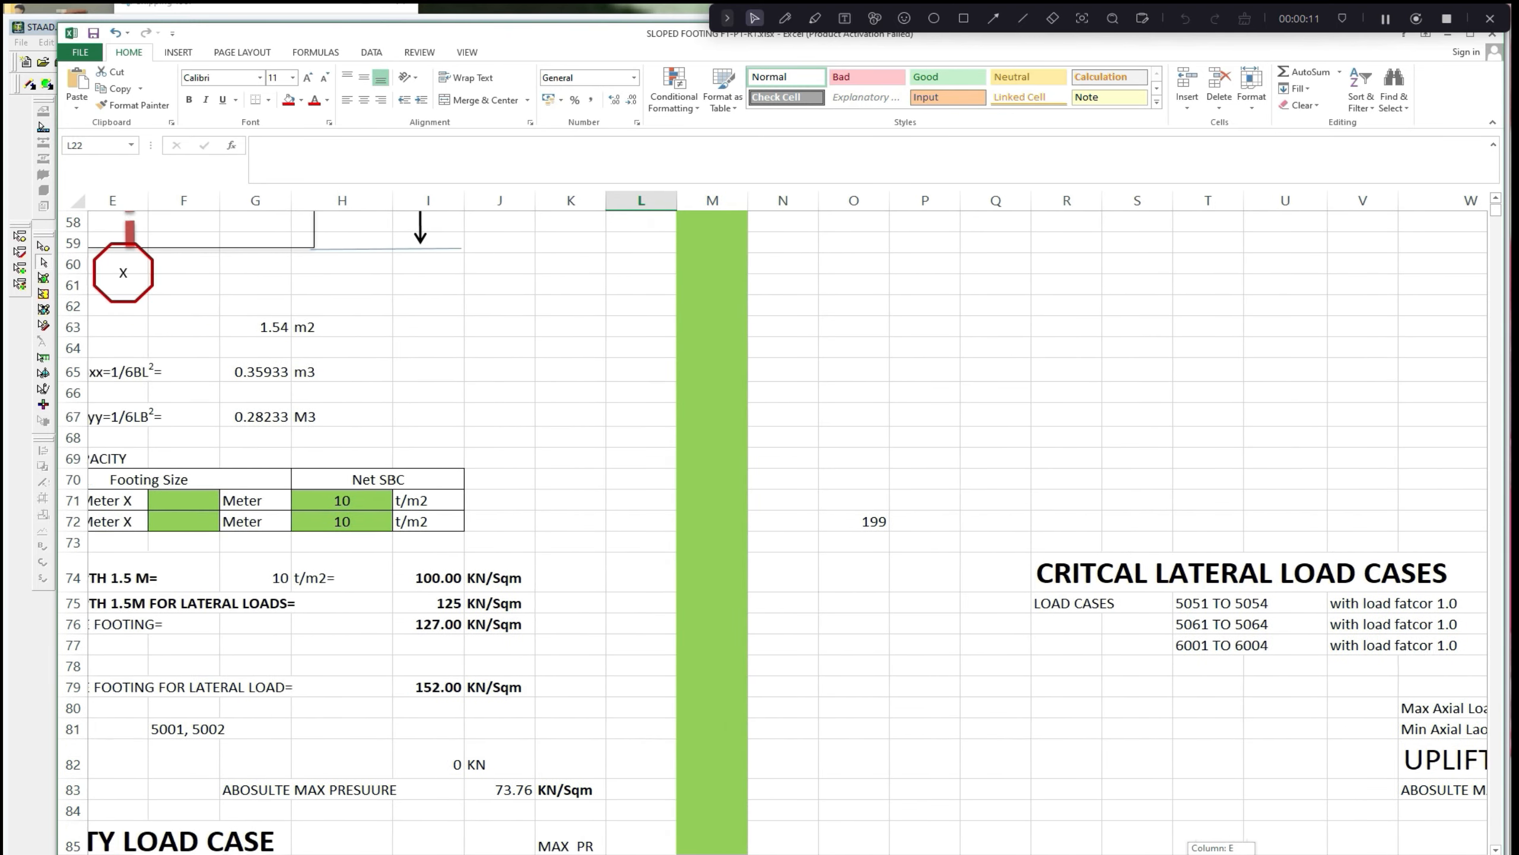
# Swap the footing orientation by setting the length to 1.1 m and the breadth to 1.4 m.
pyautogui.scroll(6, 1125, 623)
pyautogui.scroll(13, 1125, 623)
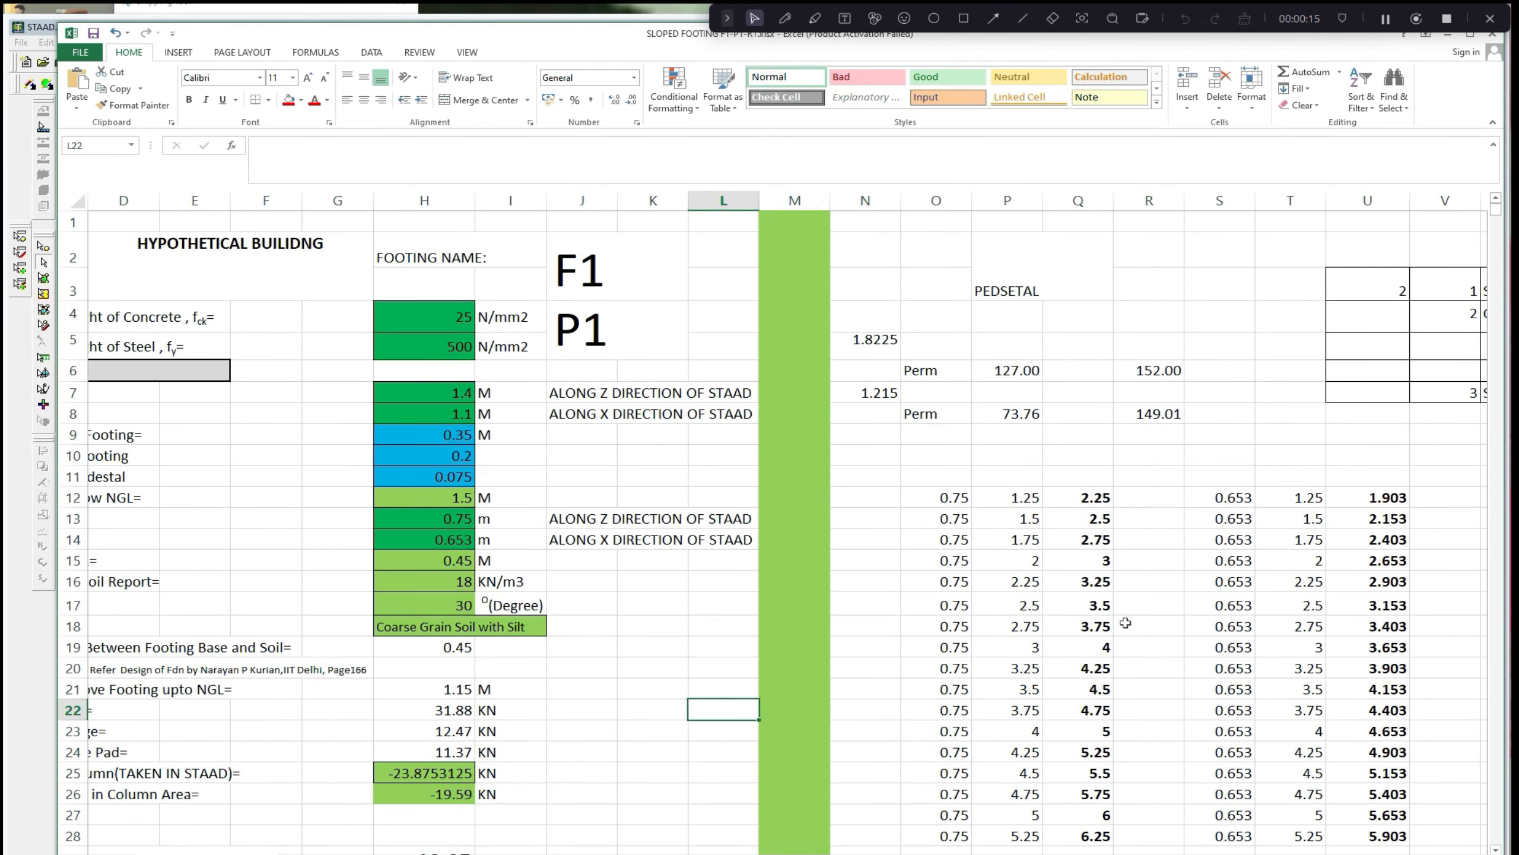
pyautogui.click(451, 395)
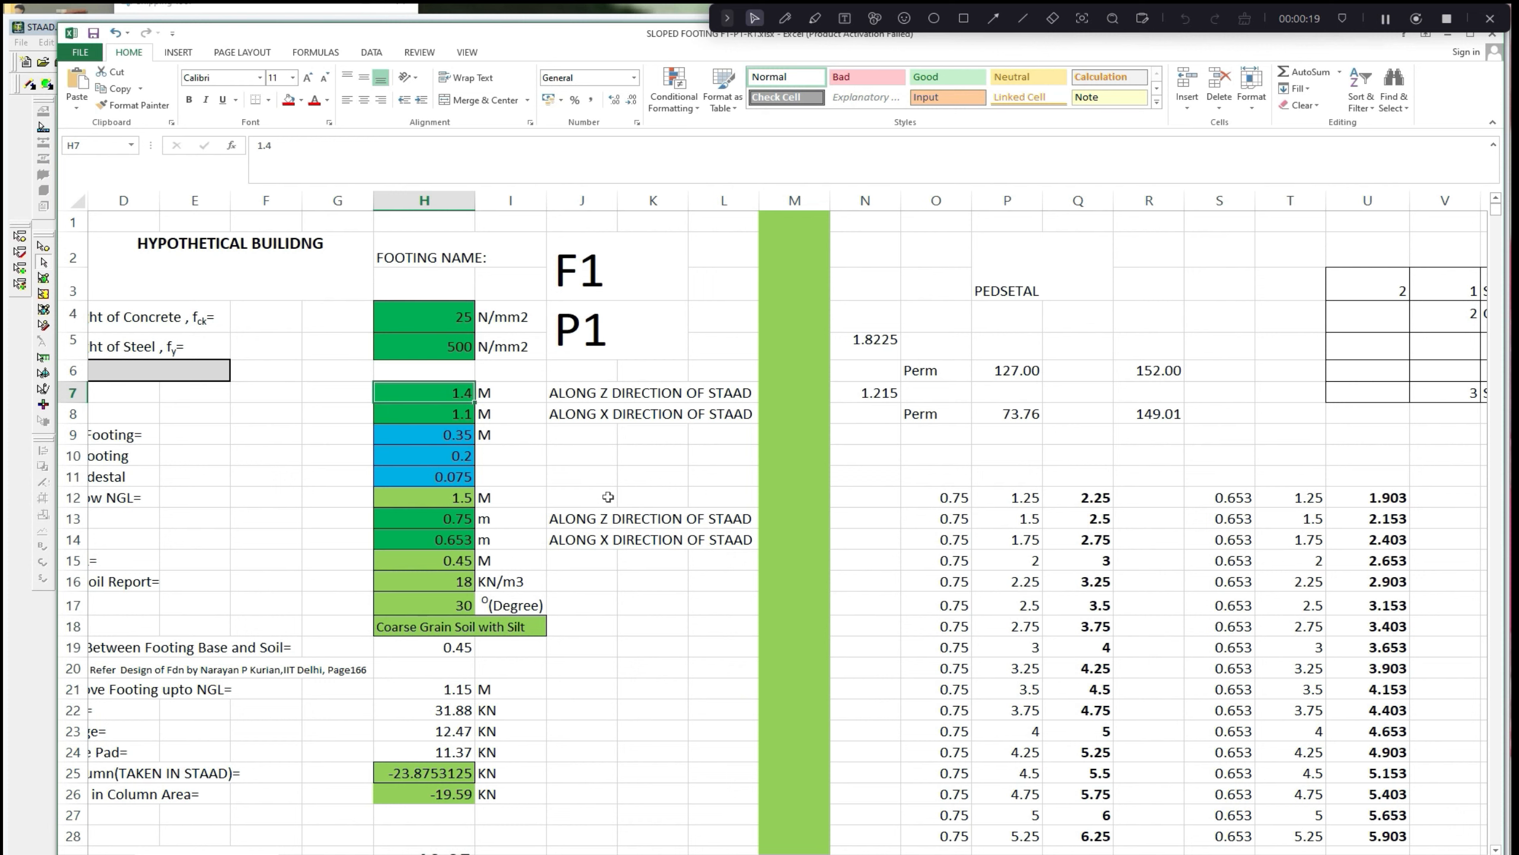
pyautogui.write('1')
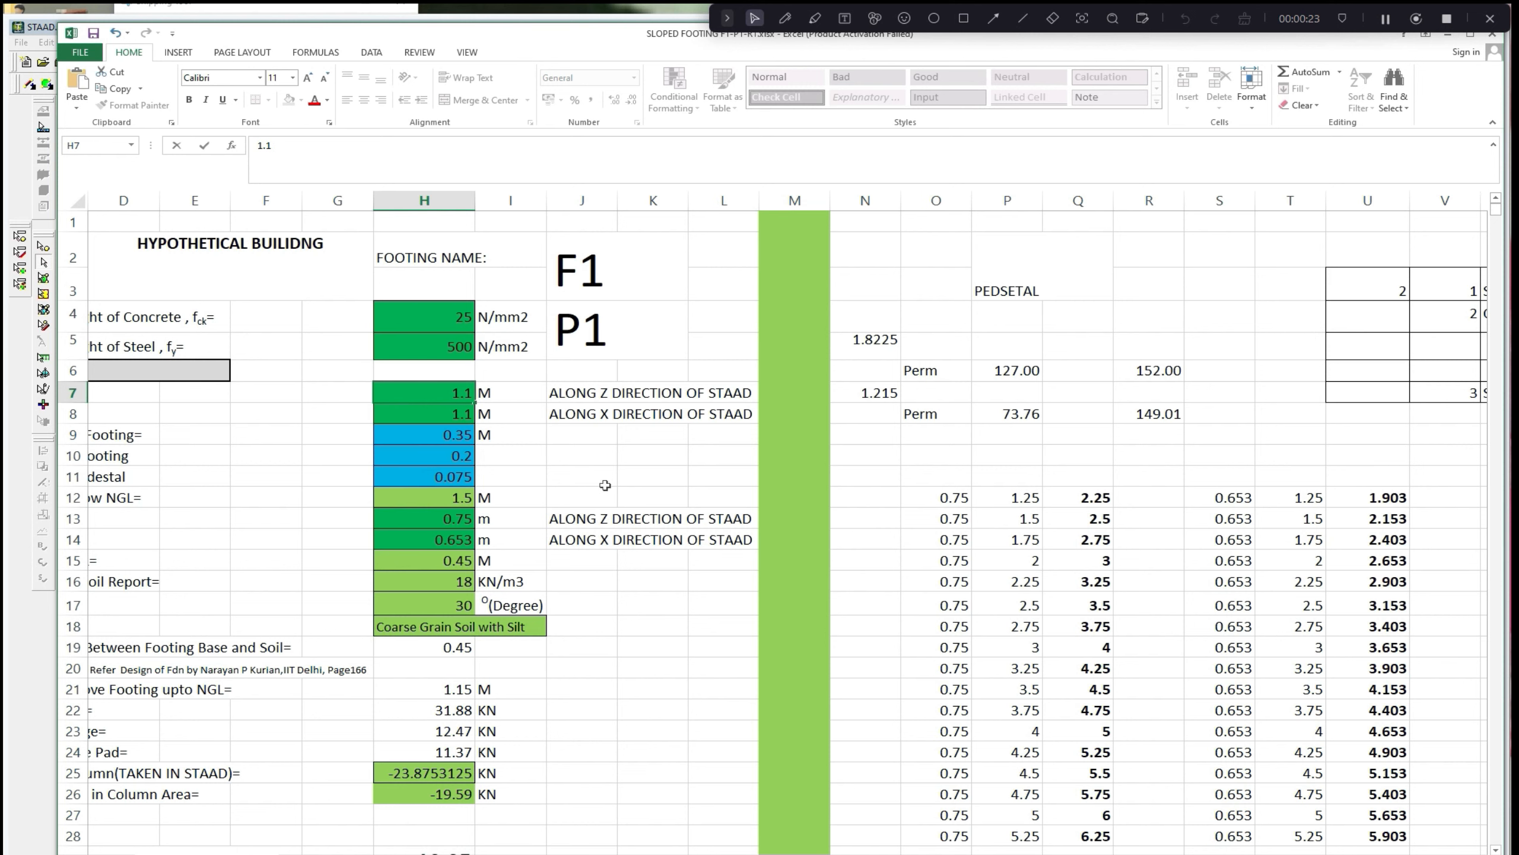
pyautogui.click(463, 419)
pyautogui.write('1')
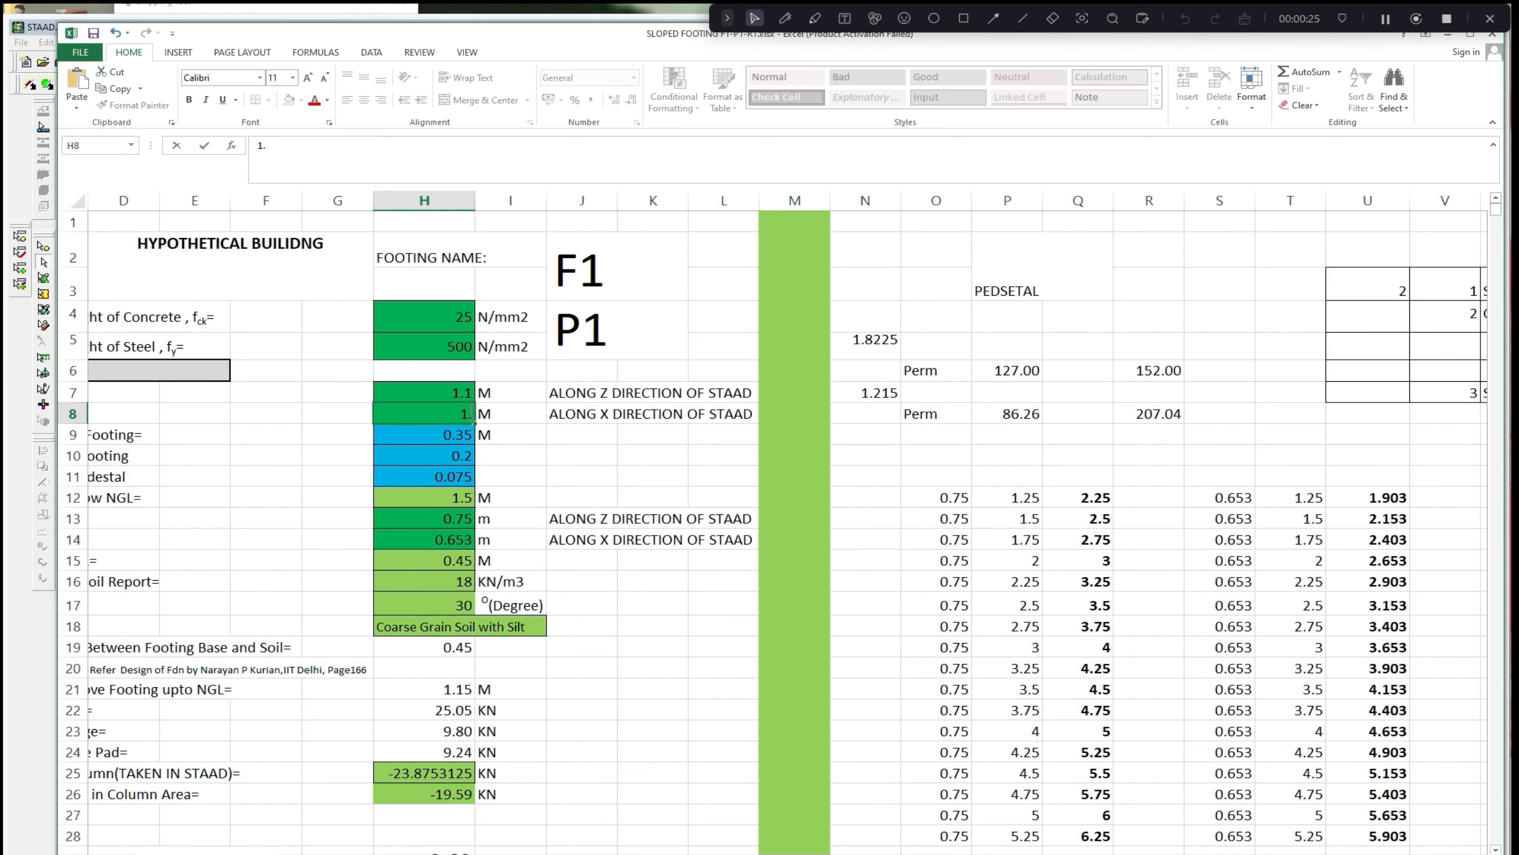
pyautogui.click(568, 442)
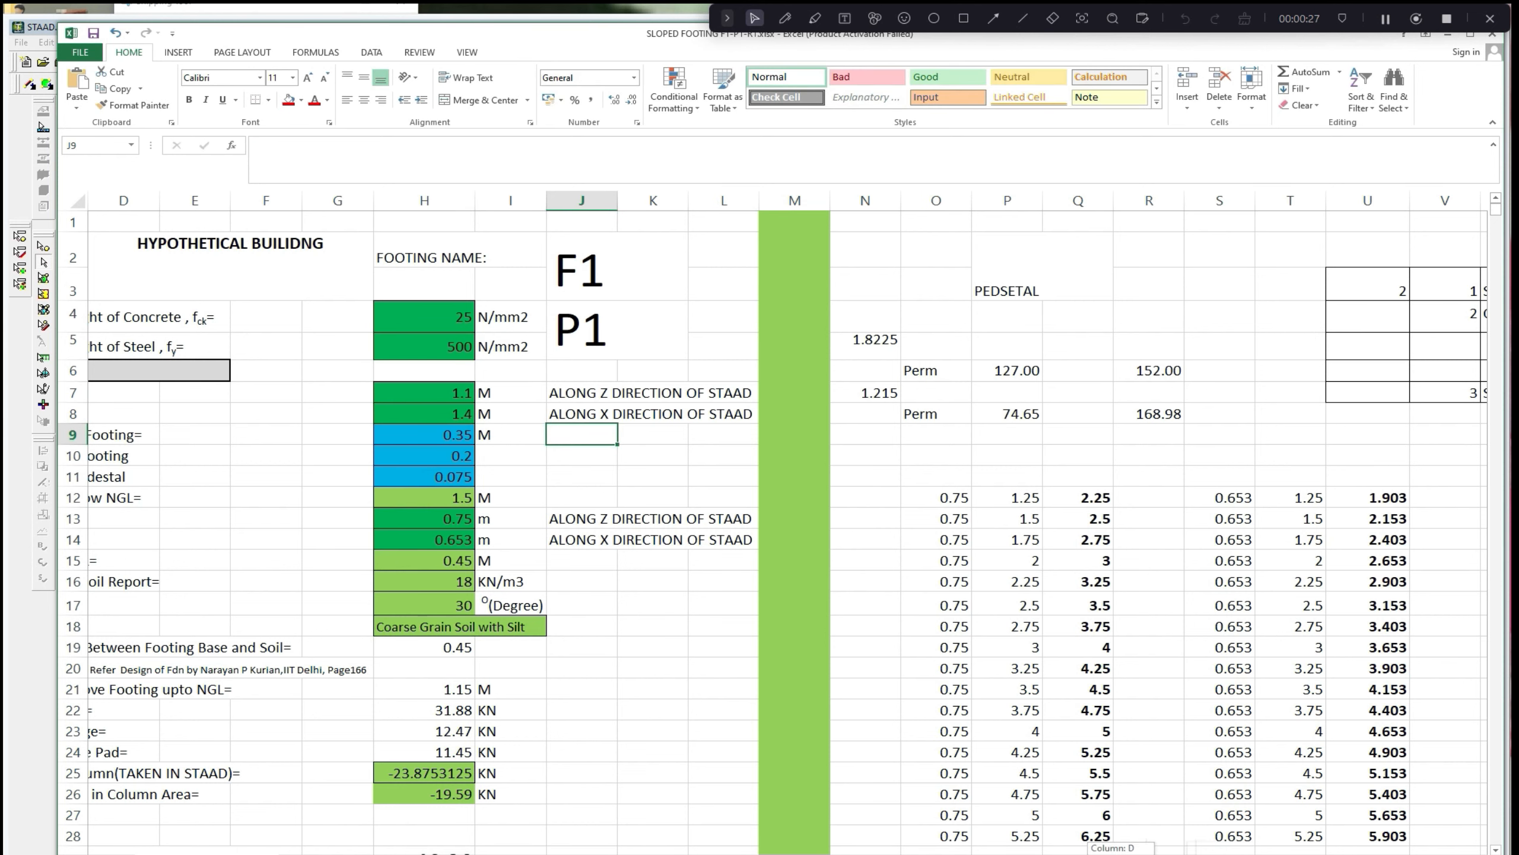
# Check the lateral load case pressure and the footing section and plan for the 1.1 m by 1.4 m size.
pyautogui.hscroll(1, 1088, 849)
pyautogui.scroll(-4, 1128, 848)
pyautogui.scroll(-14, 1127, 848)
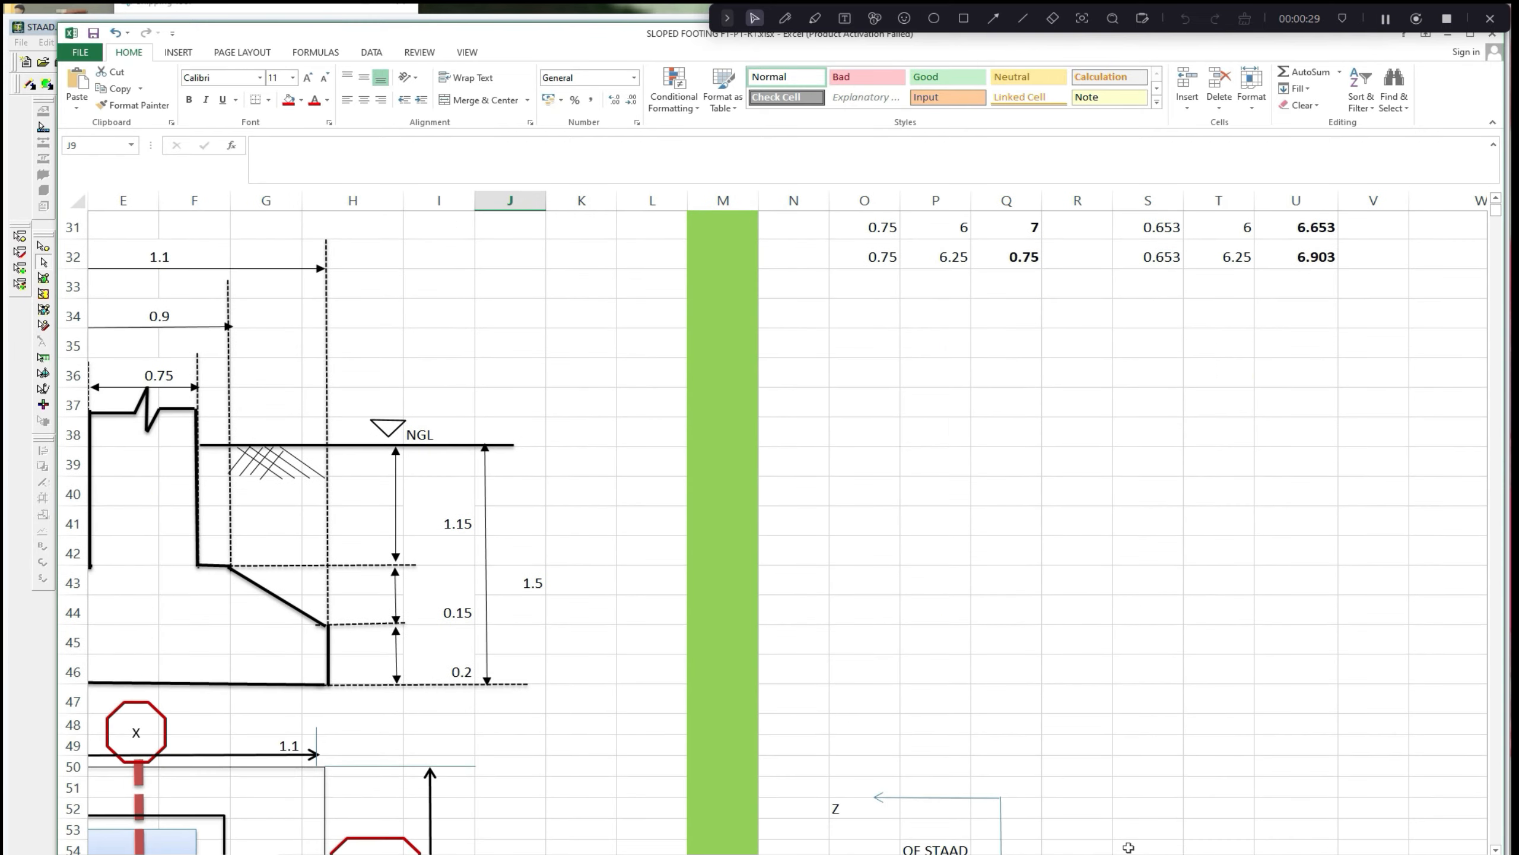
pyautogui.hscroll(4, 787, 523)
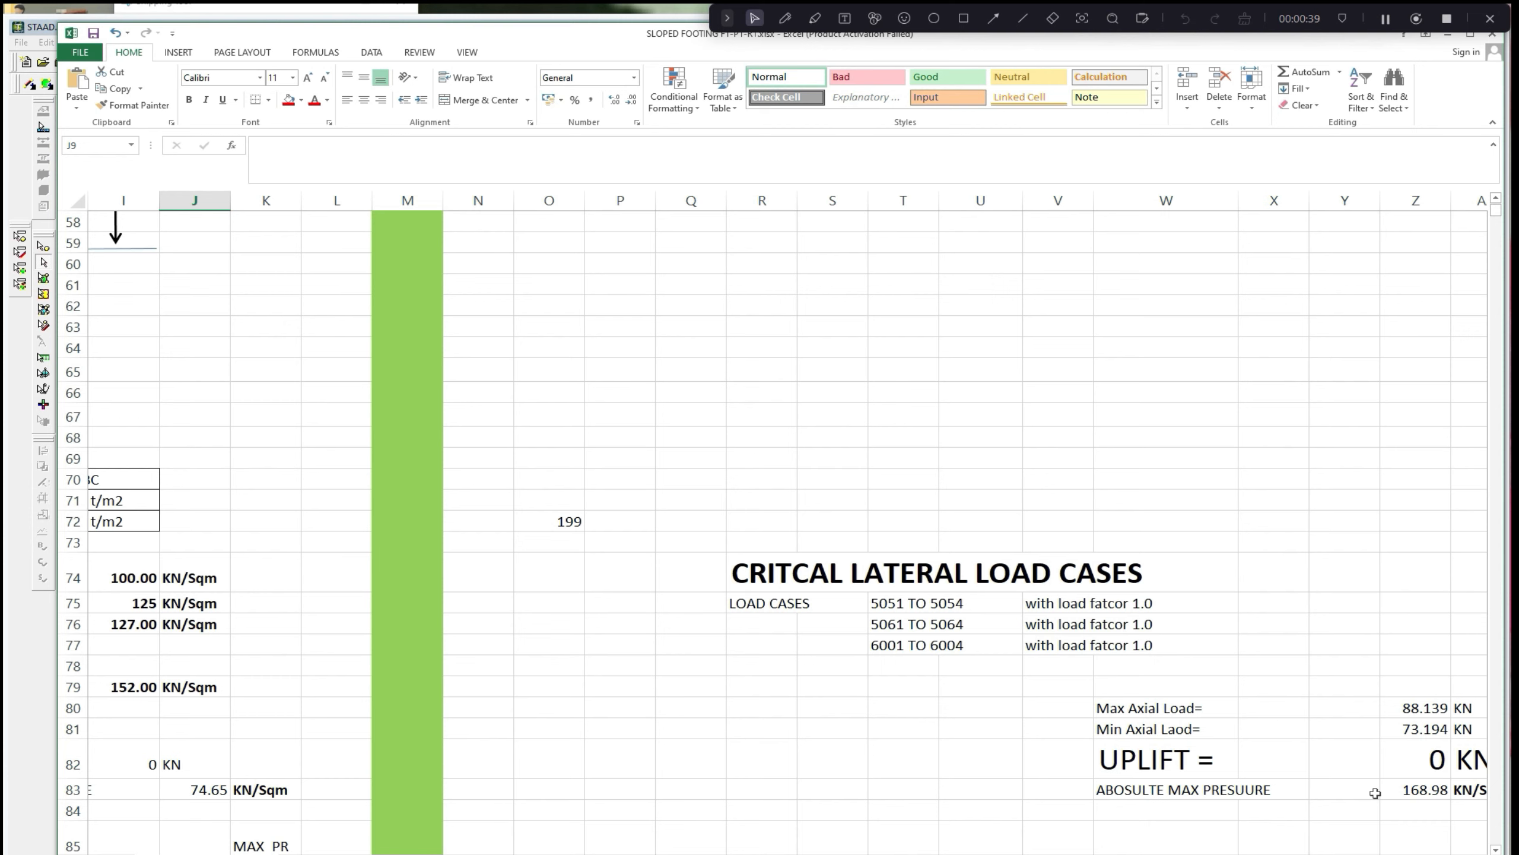
pyautogui.scroll(1, 1376, 793)
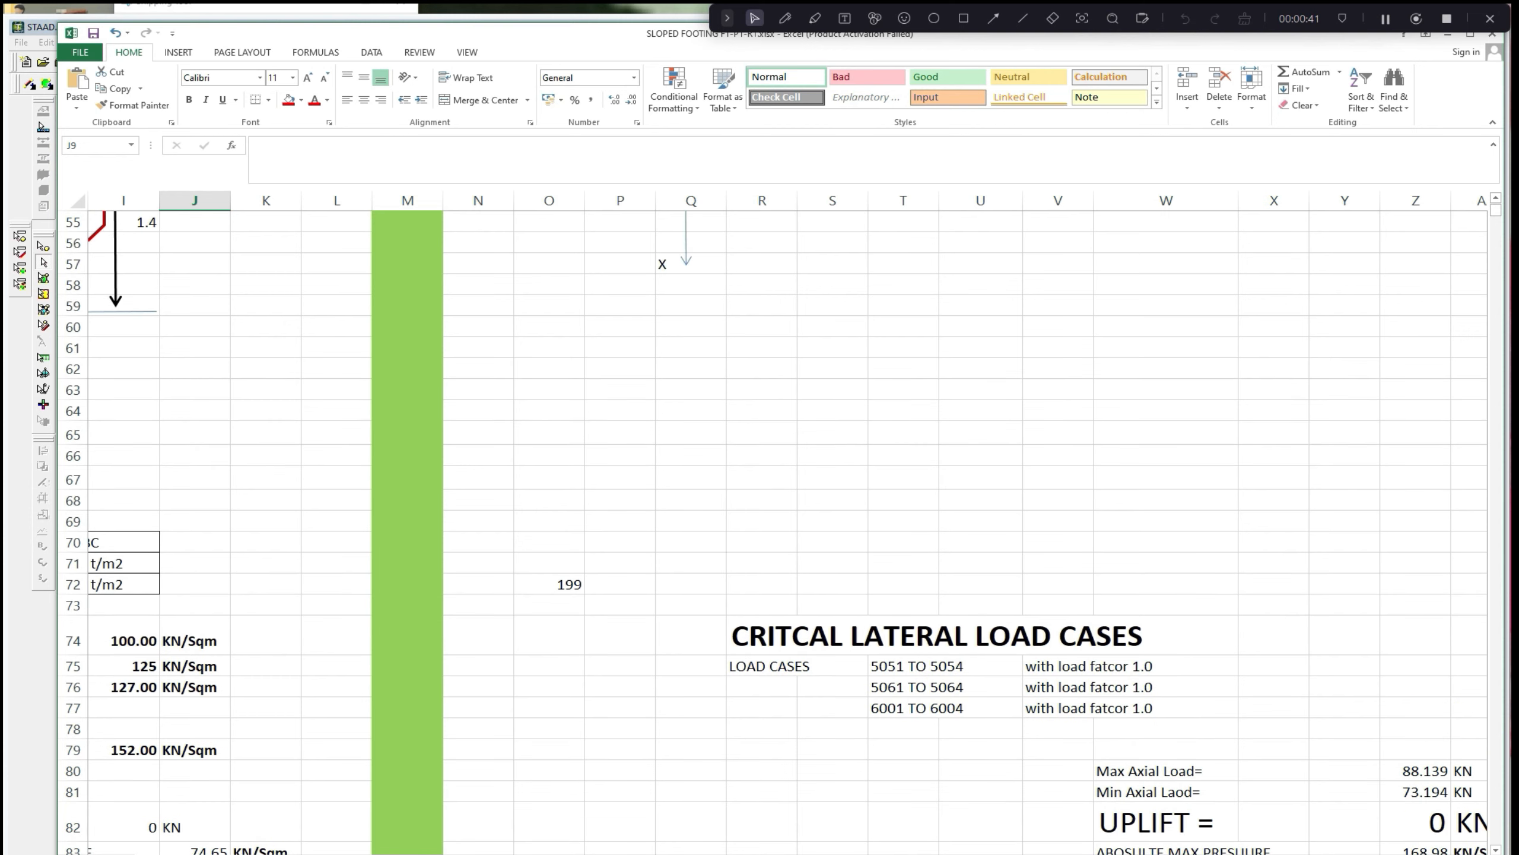
pyautogui.hscroll(-4, 1255, 722)
pyautogui.scroll(14, 832, 542)
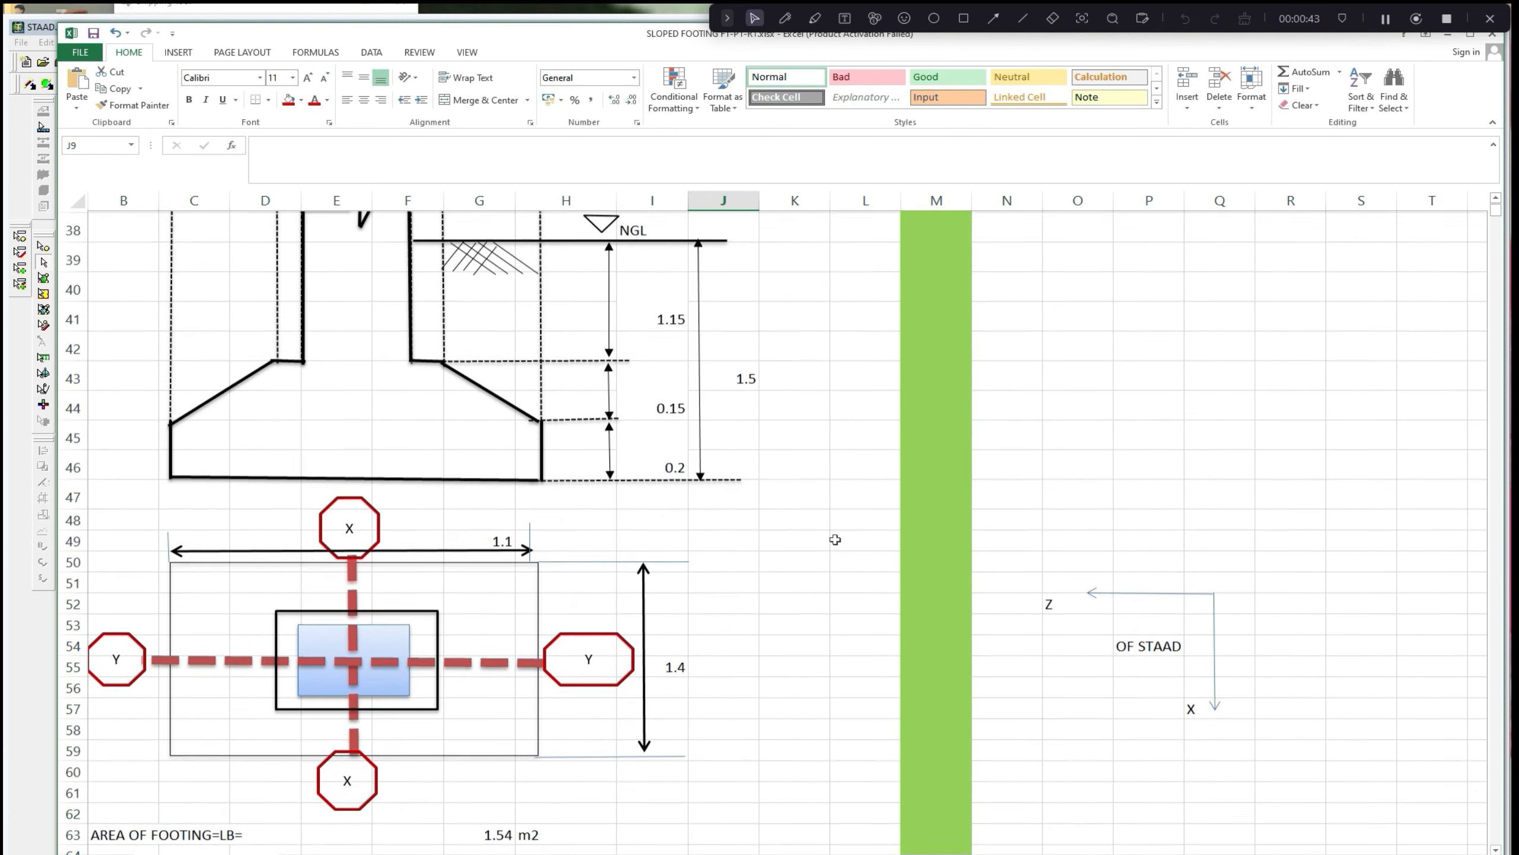
pyautogui.scroll(5, 835, 540)
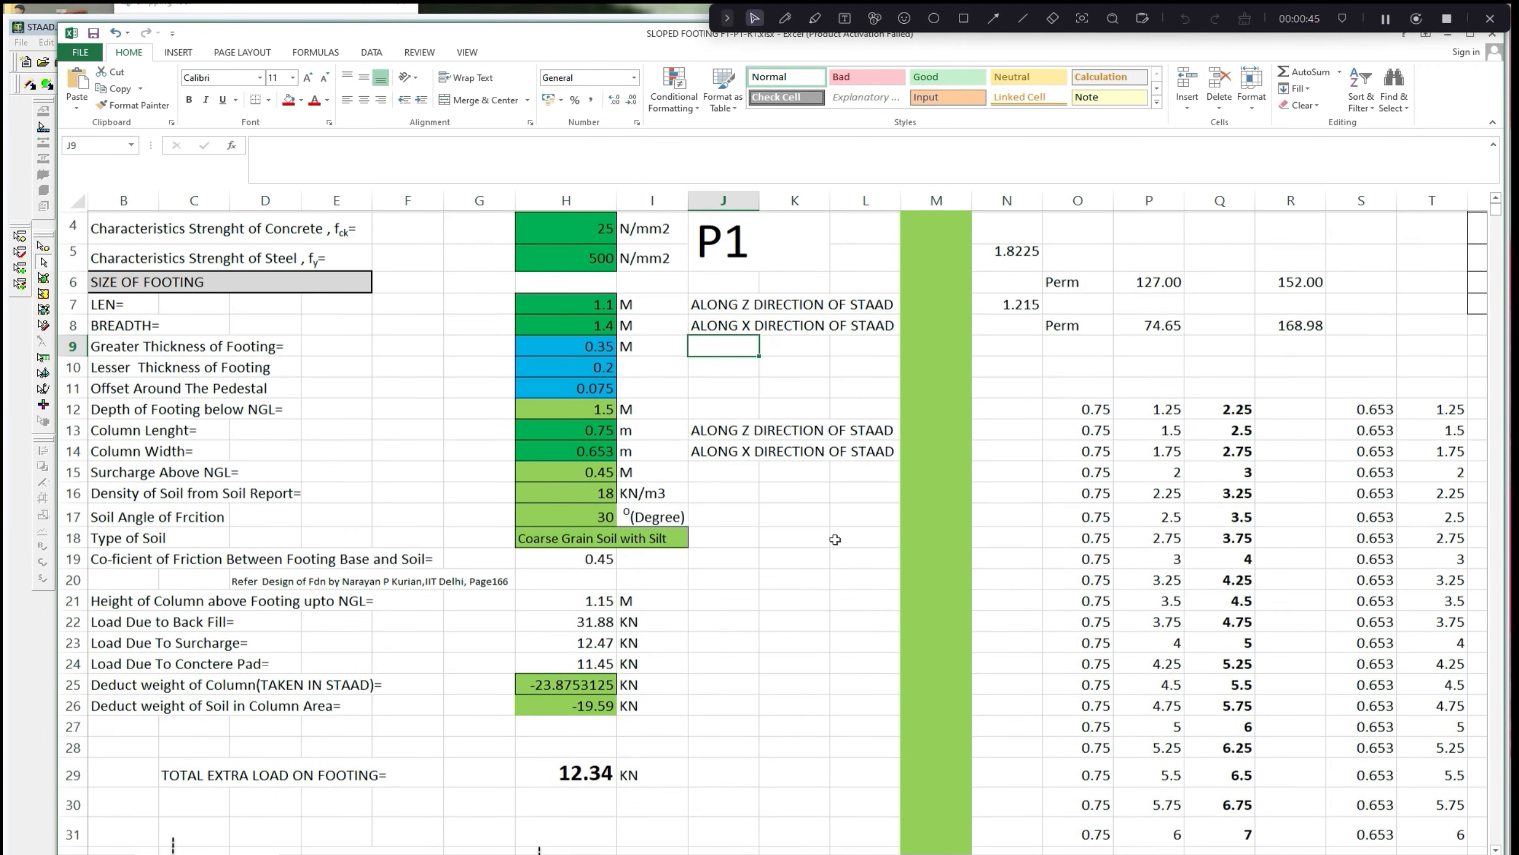